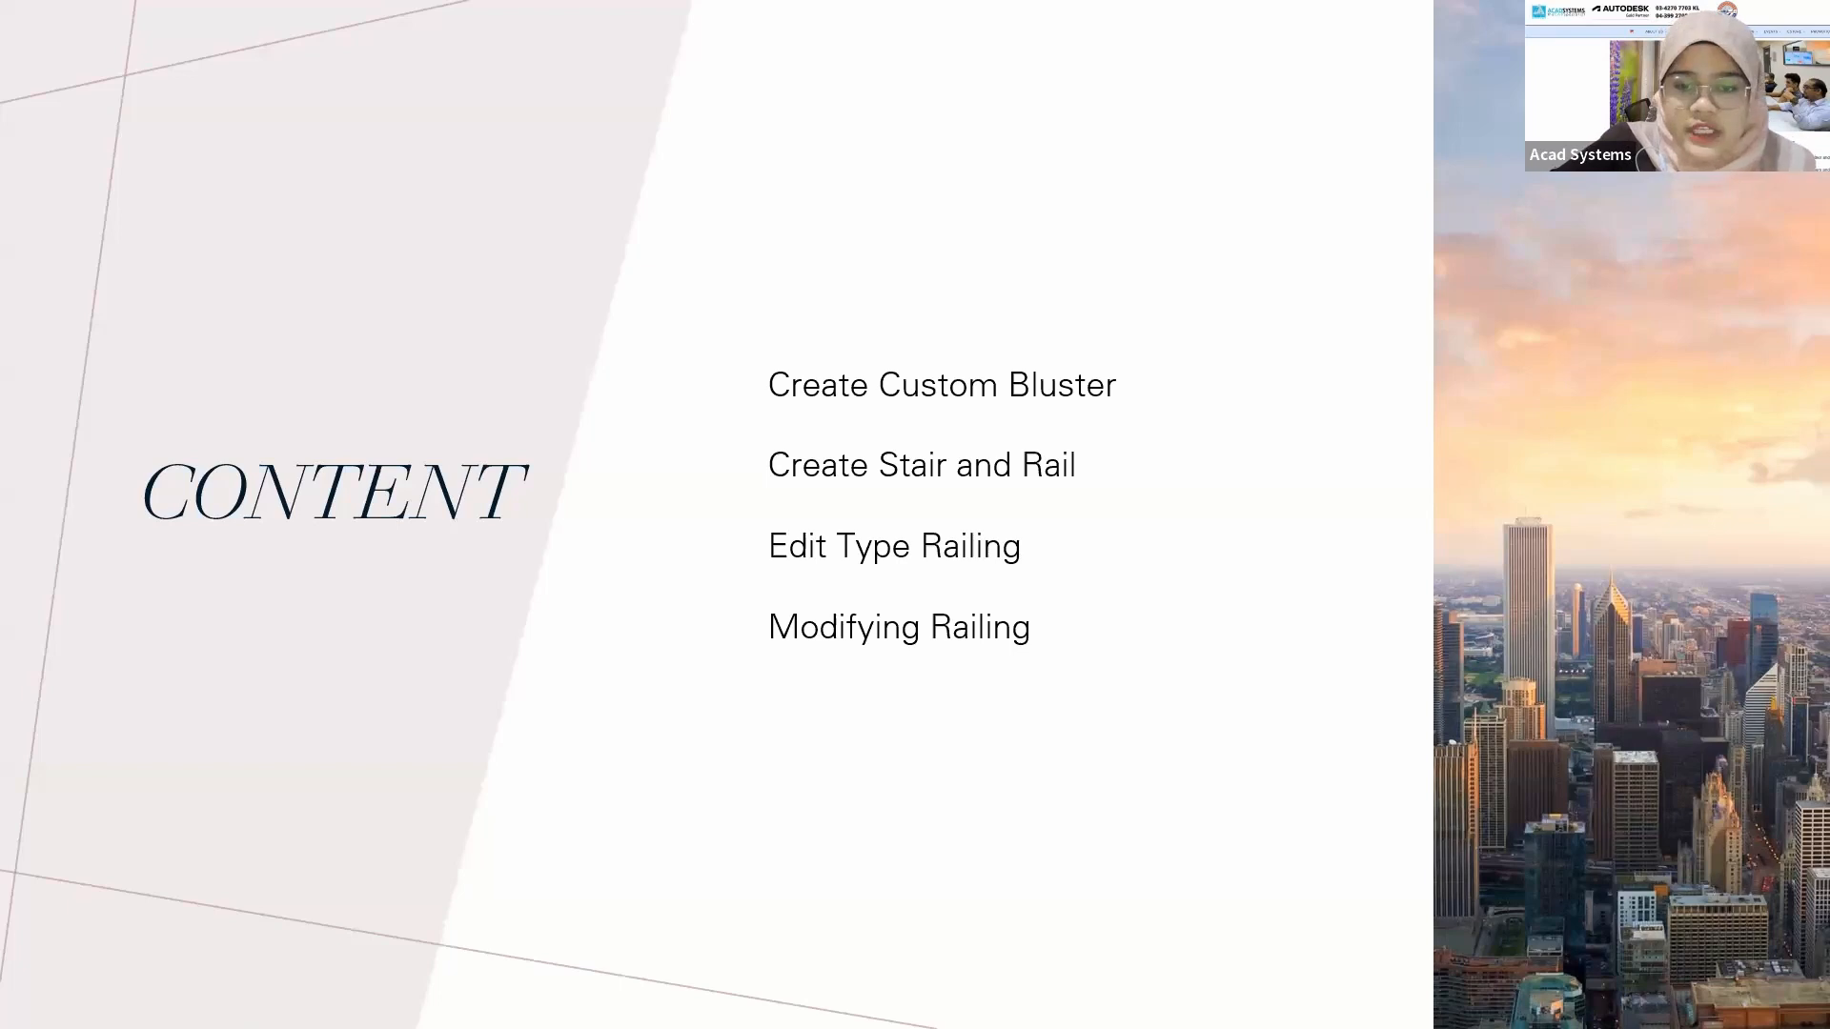
Show the example result slide, end the slide show and switch to Revit to examine the finished railing model.
{"action": "key", "text": "Right"}
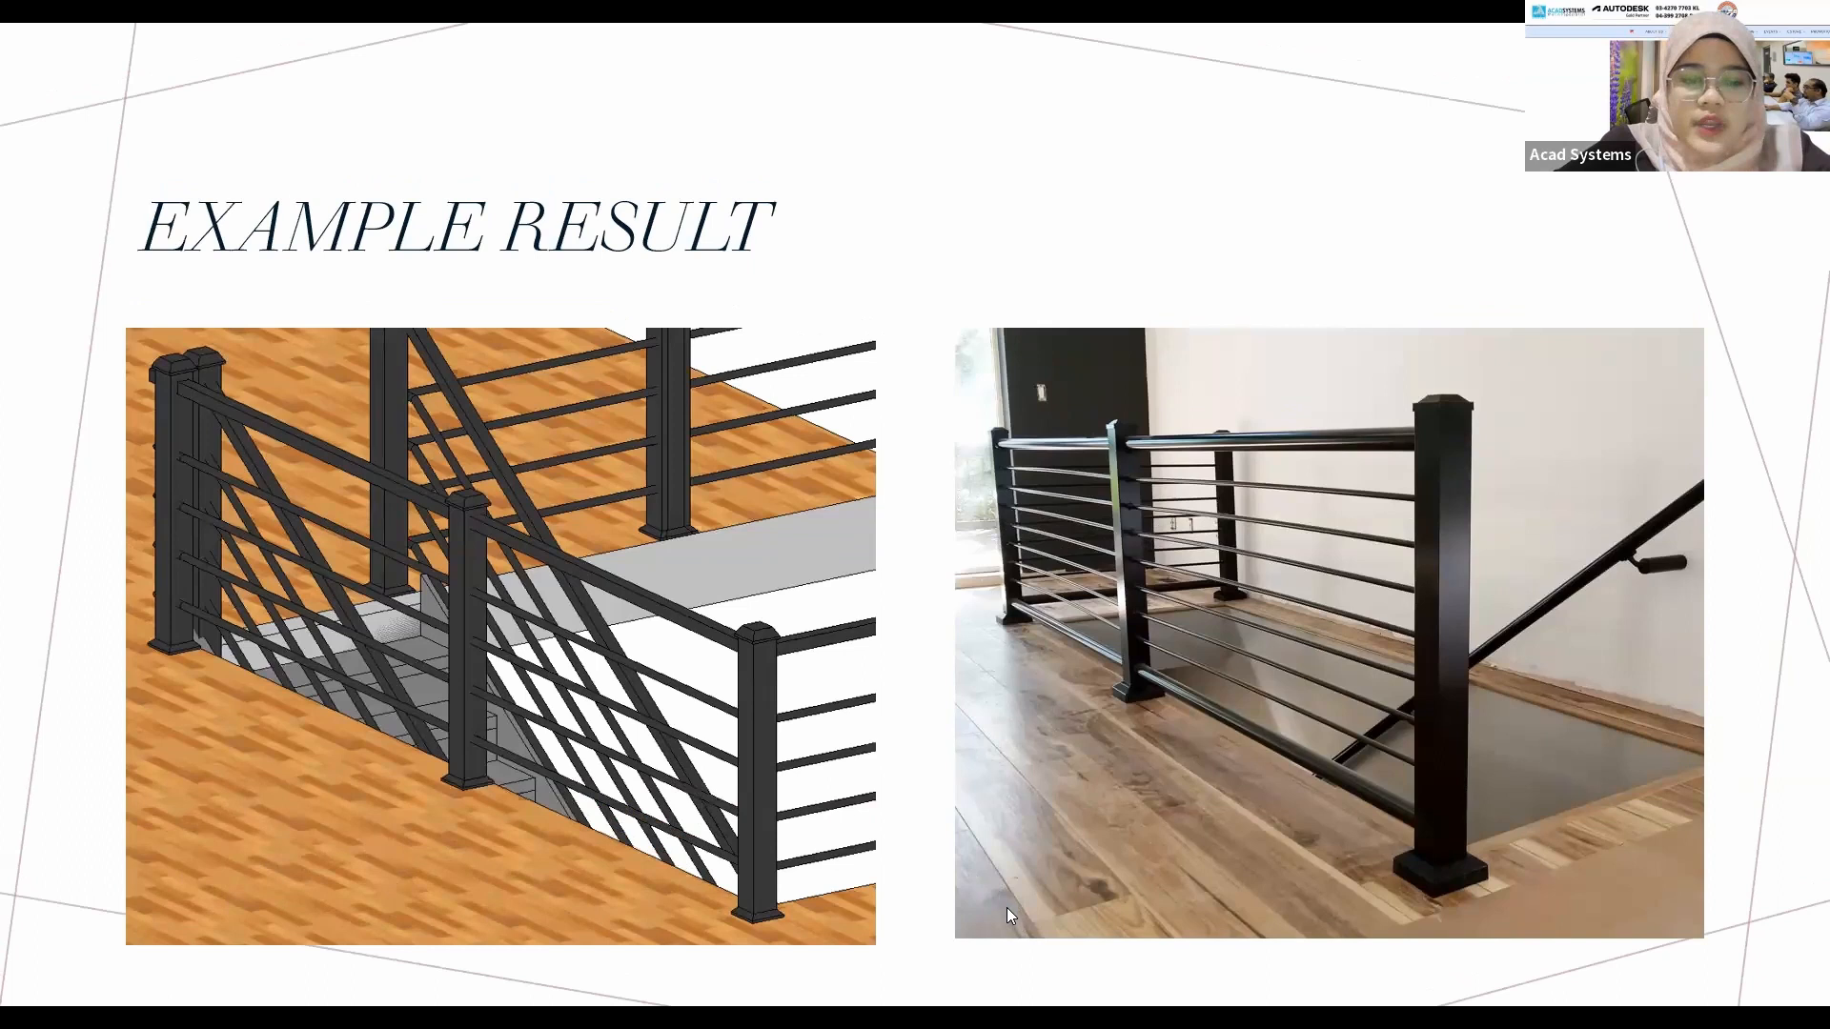
{"action": "key", "text": "Escape"}
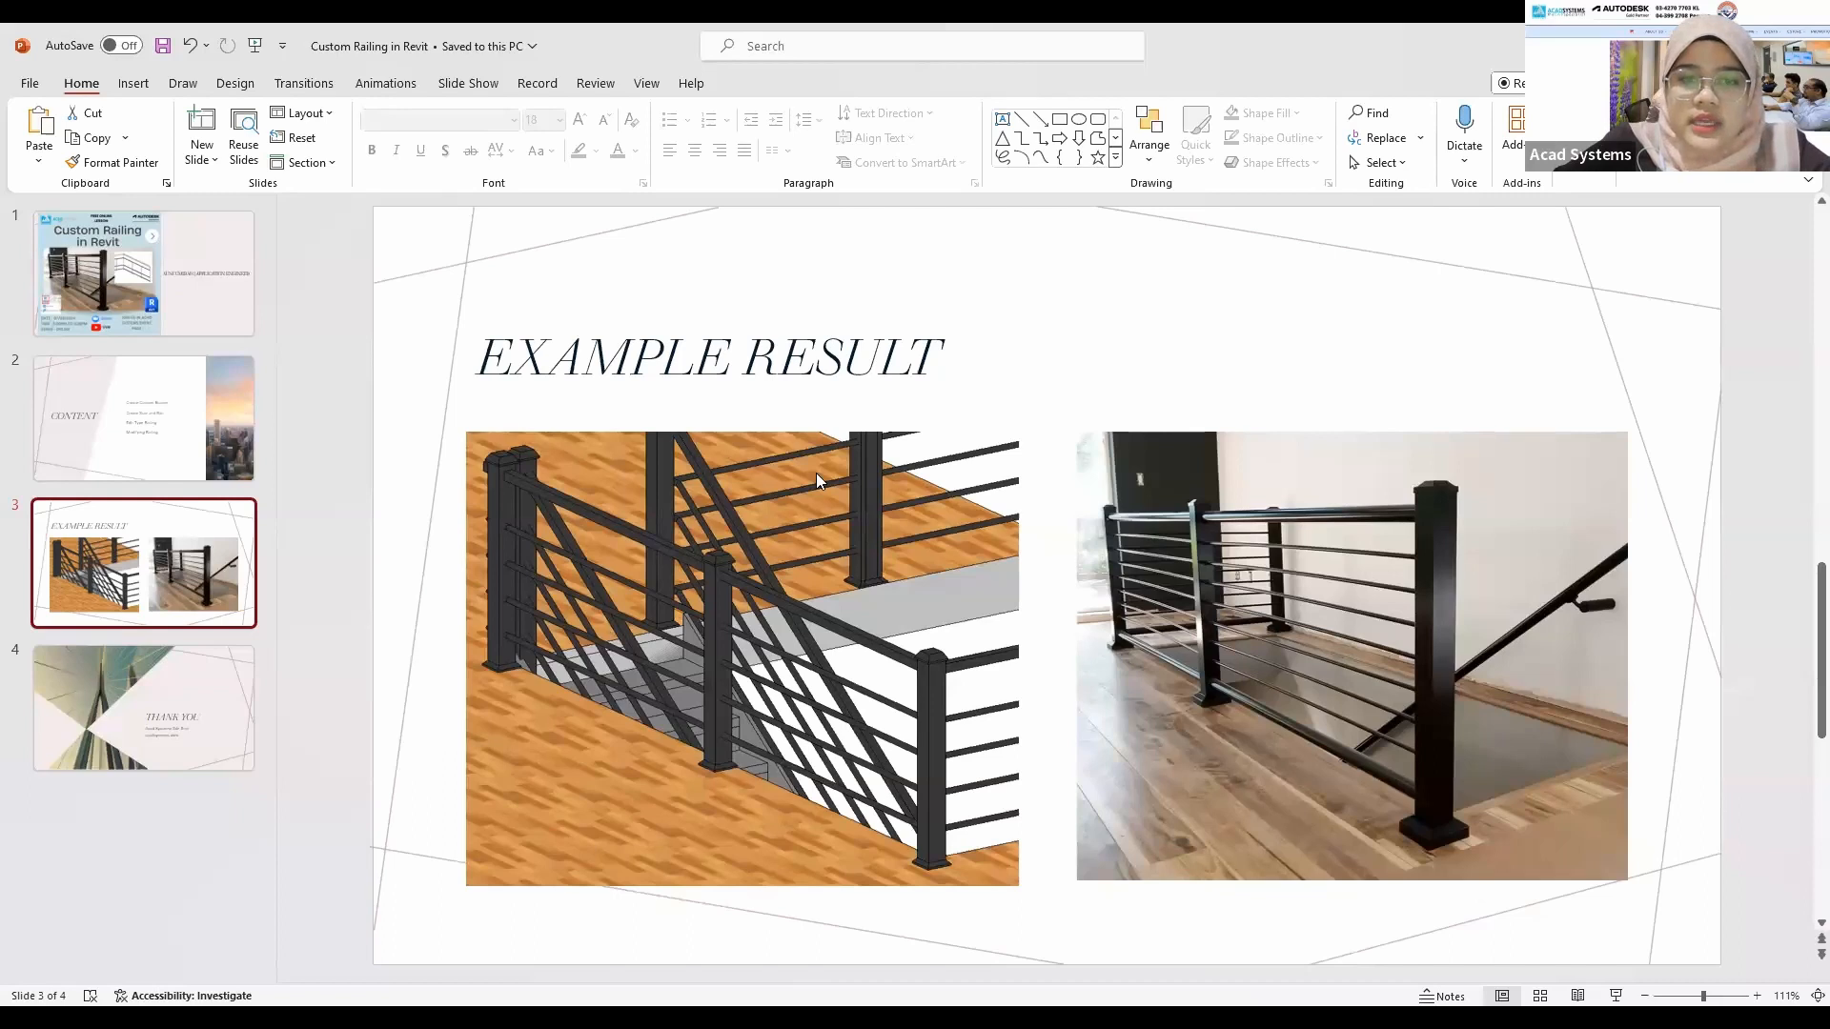
{"action": "left_click", "coordinate": [968, 162]}
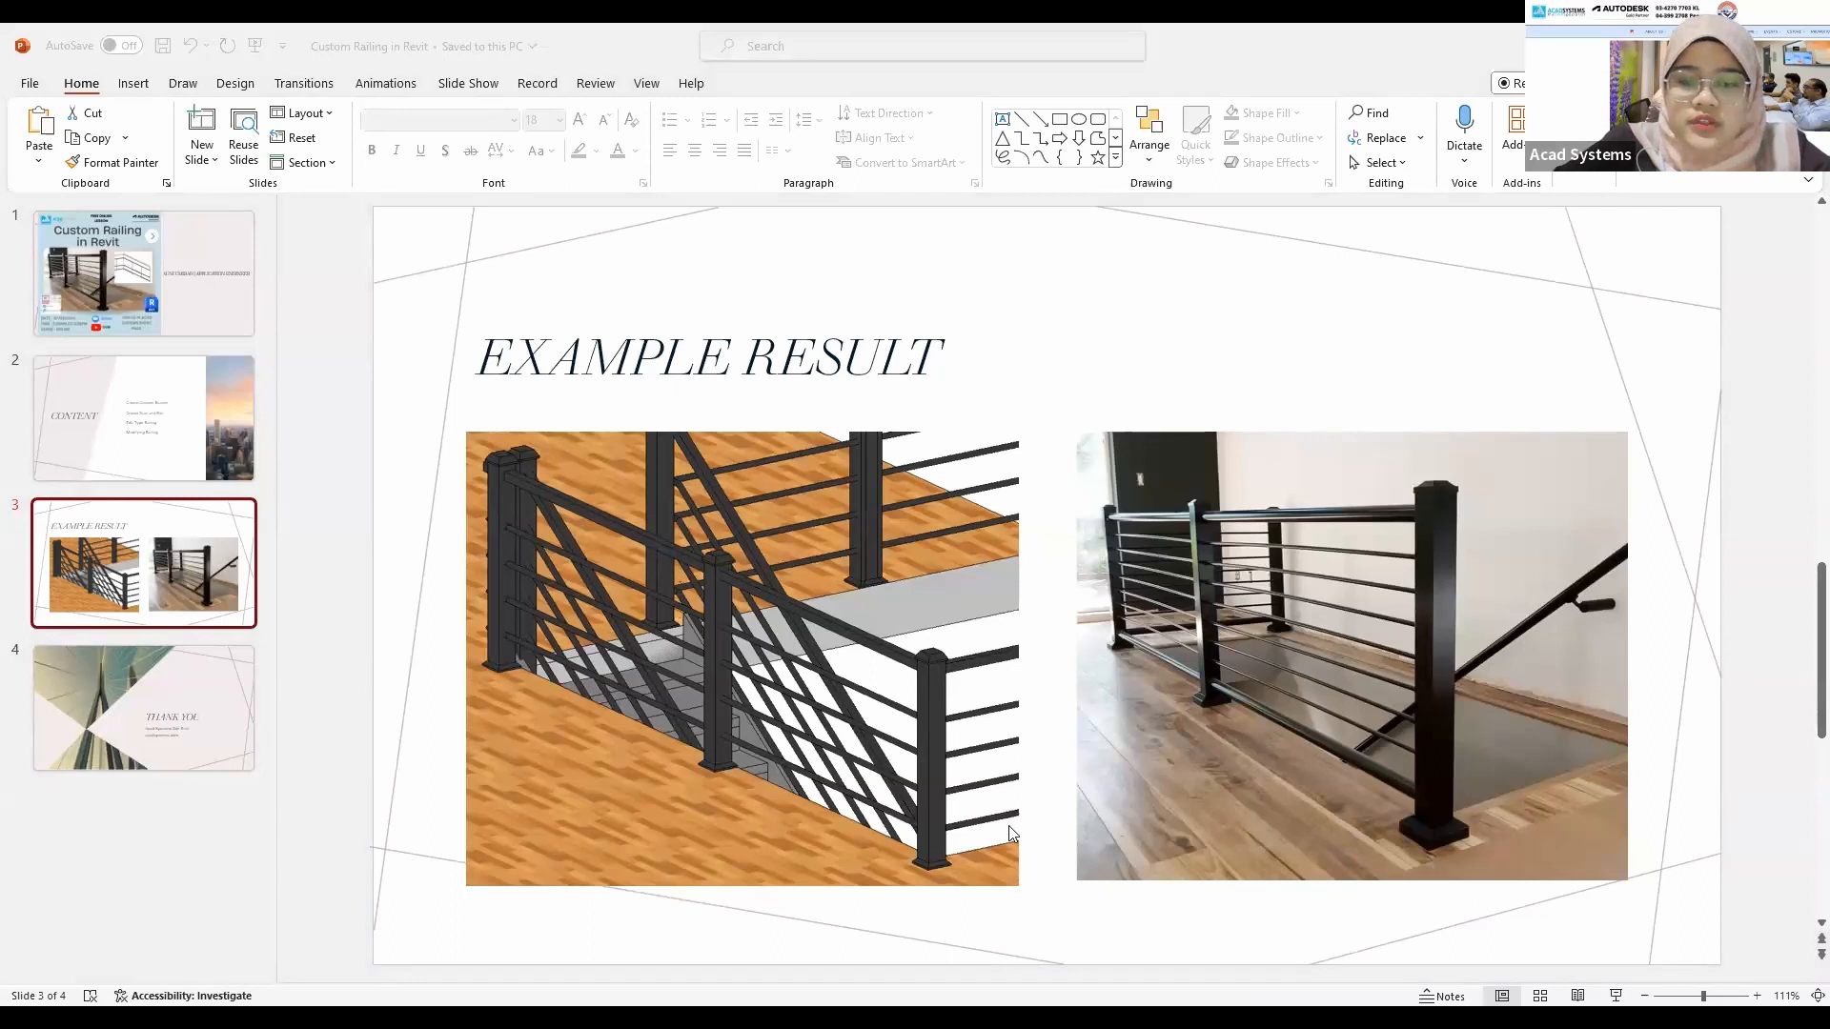
{"action": "mouse_move", "coordinate": [706, 1006]}
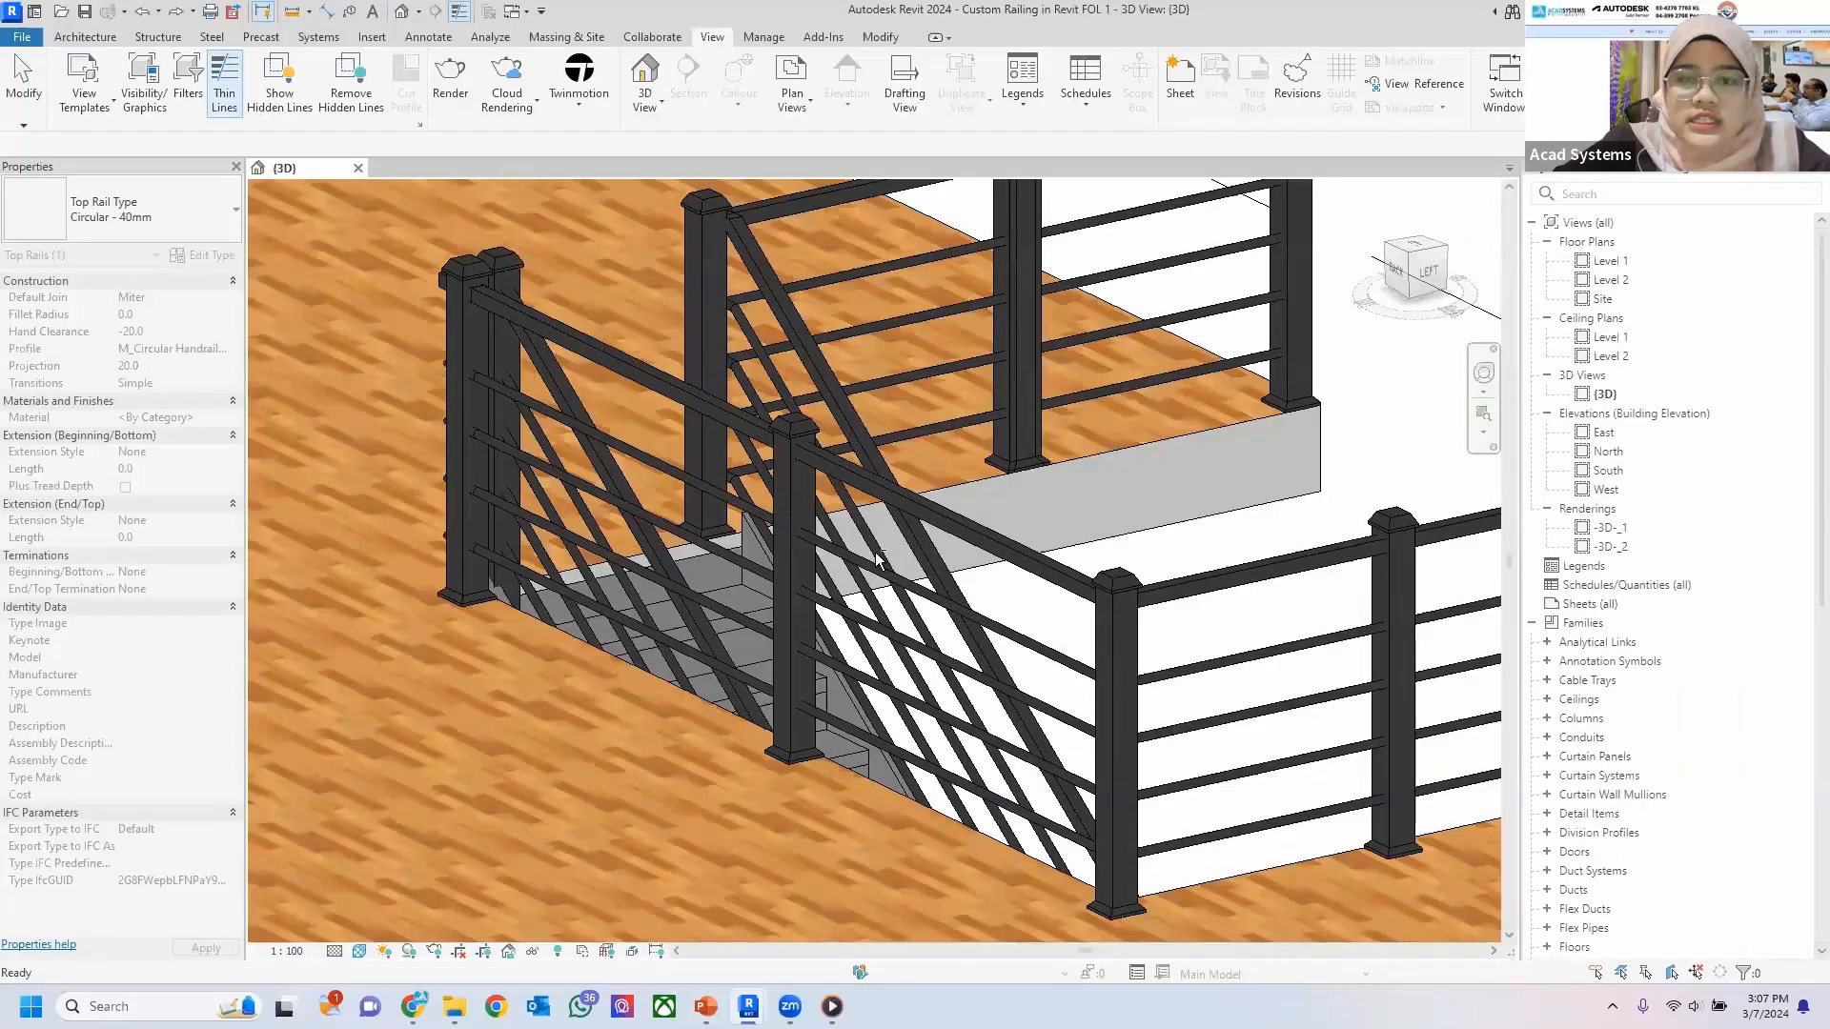
{"action": "left_click", "coordinate": [1027, 499]}
{"action": "middle_click_drag", "start_coordinate": [961, 527], "coordinate": [1291, 353], "text": "shift"}
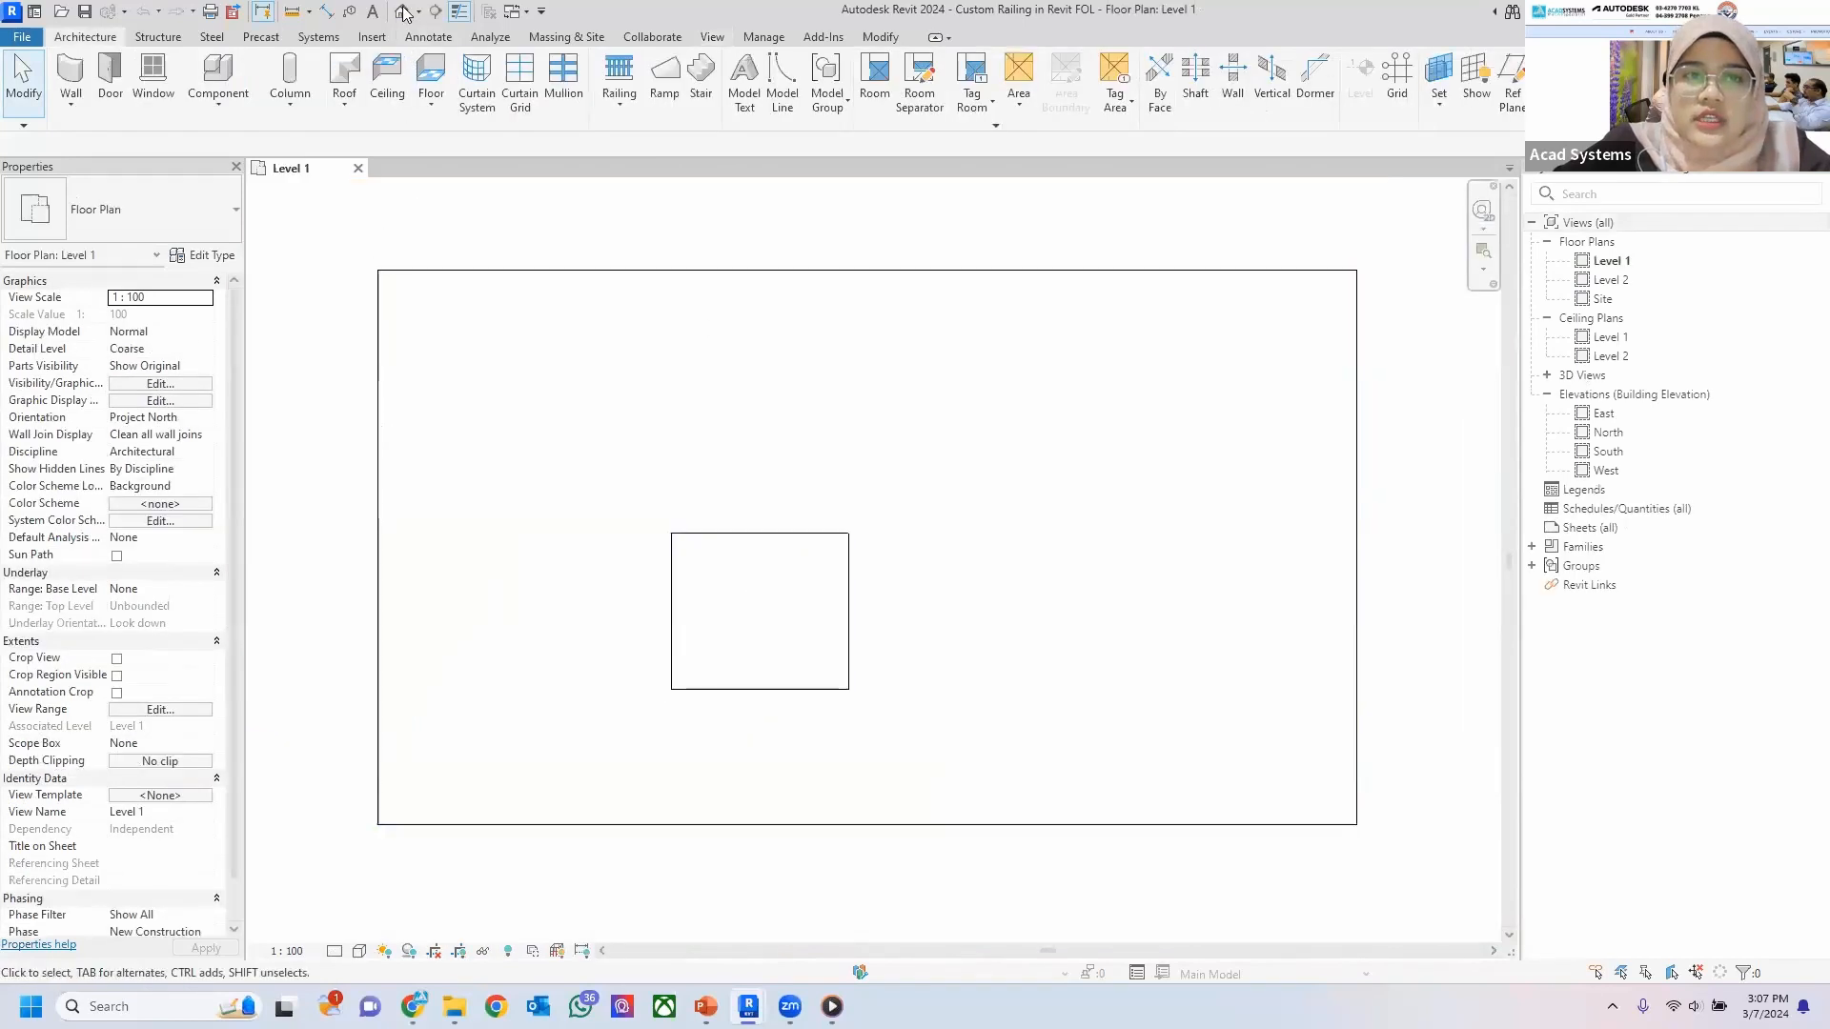
Open the default 3D view of the two-floor starting model and compare it with the finished stair railing.
{"action": "left_click", "coordinate": [402, 11]}
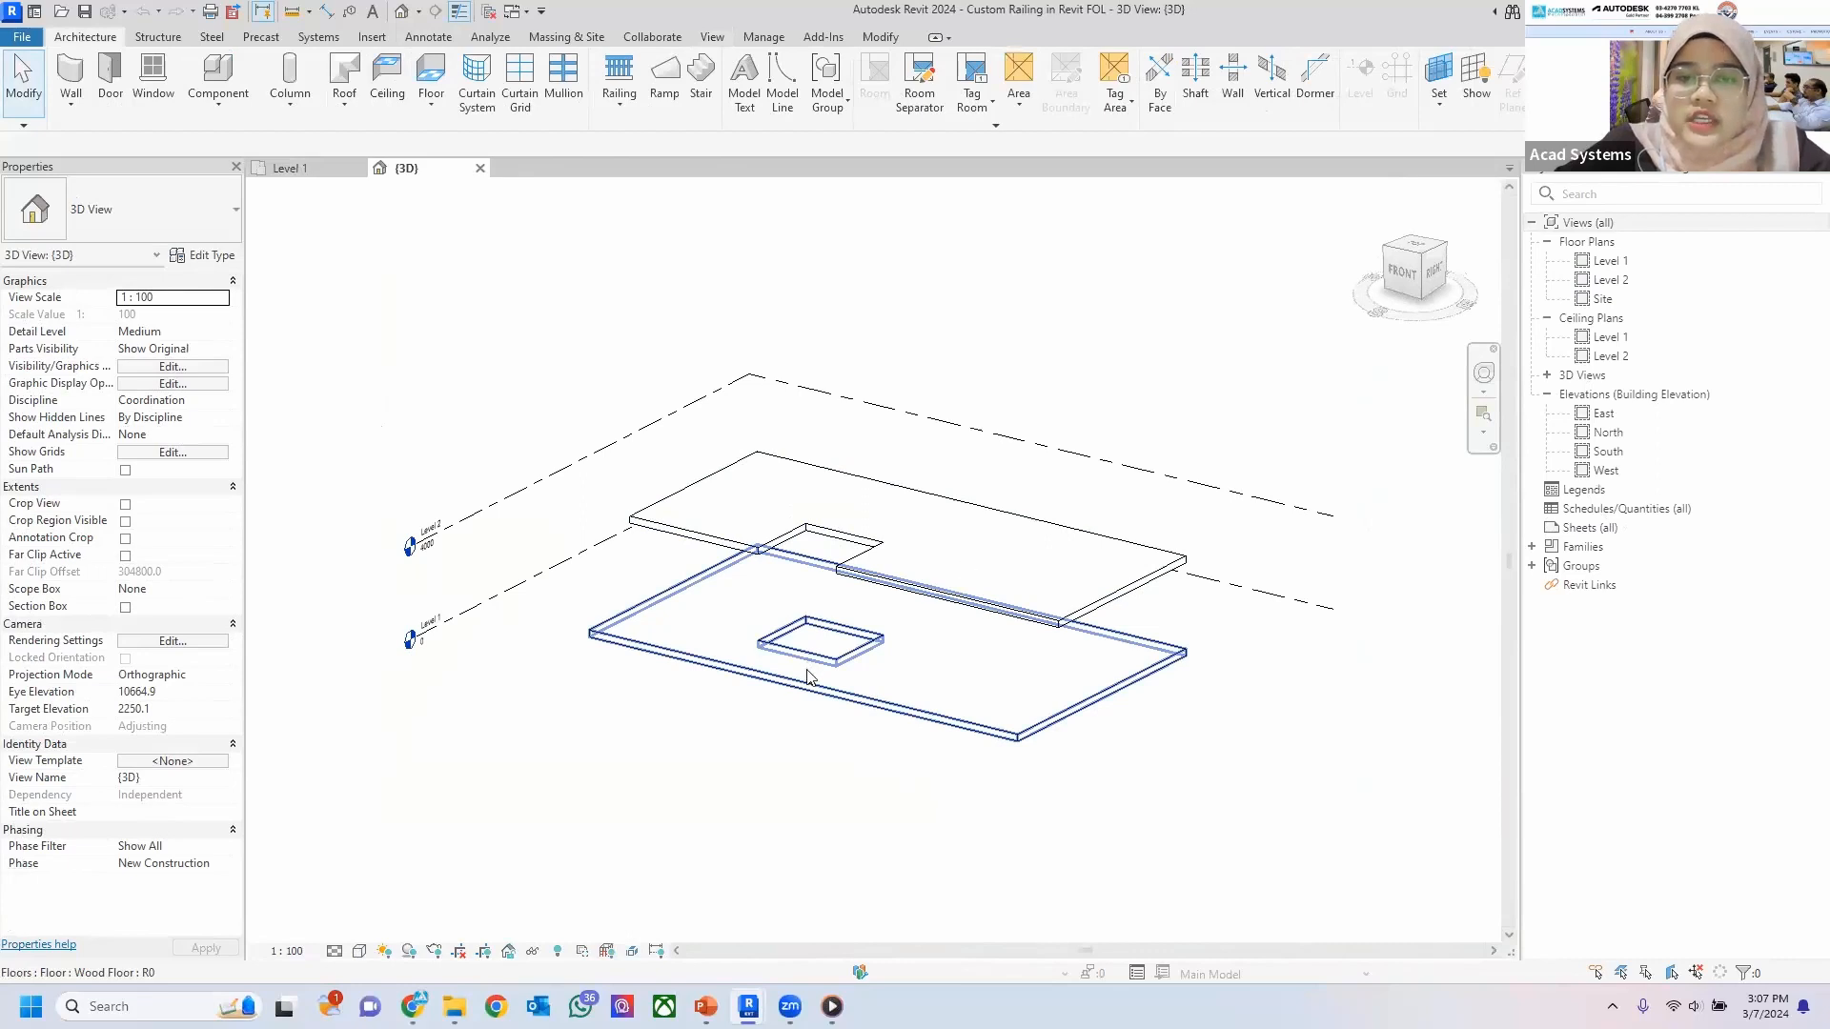
{"action": "scroll", "coordinate": [806, 674], "scroll_direction": "up", "scroll_amount": 3}
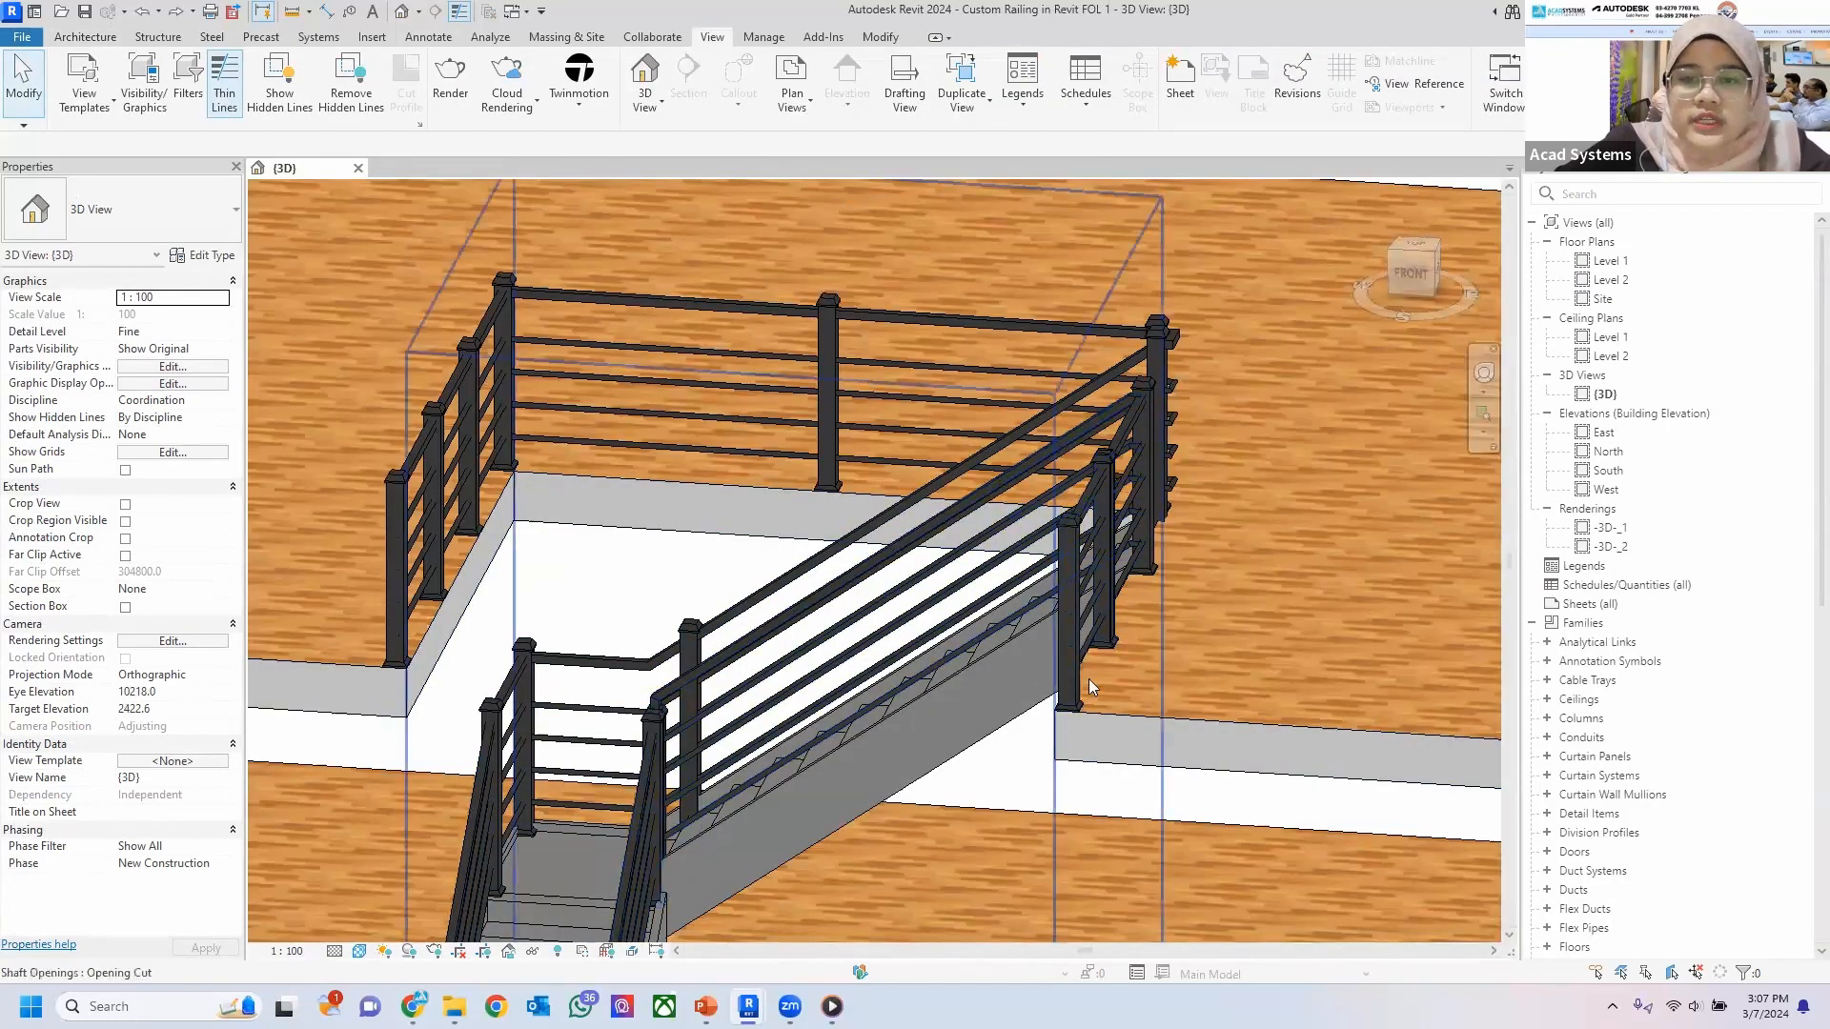
{"action": "scroll", "coordinate": [1081, 583], "scroll_direction": "up", "scroll_amount": 5}
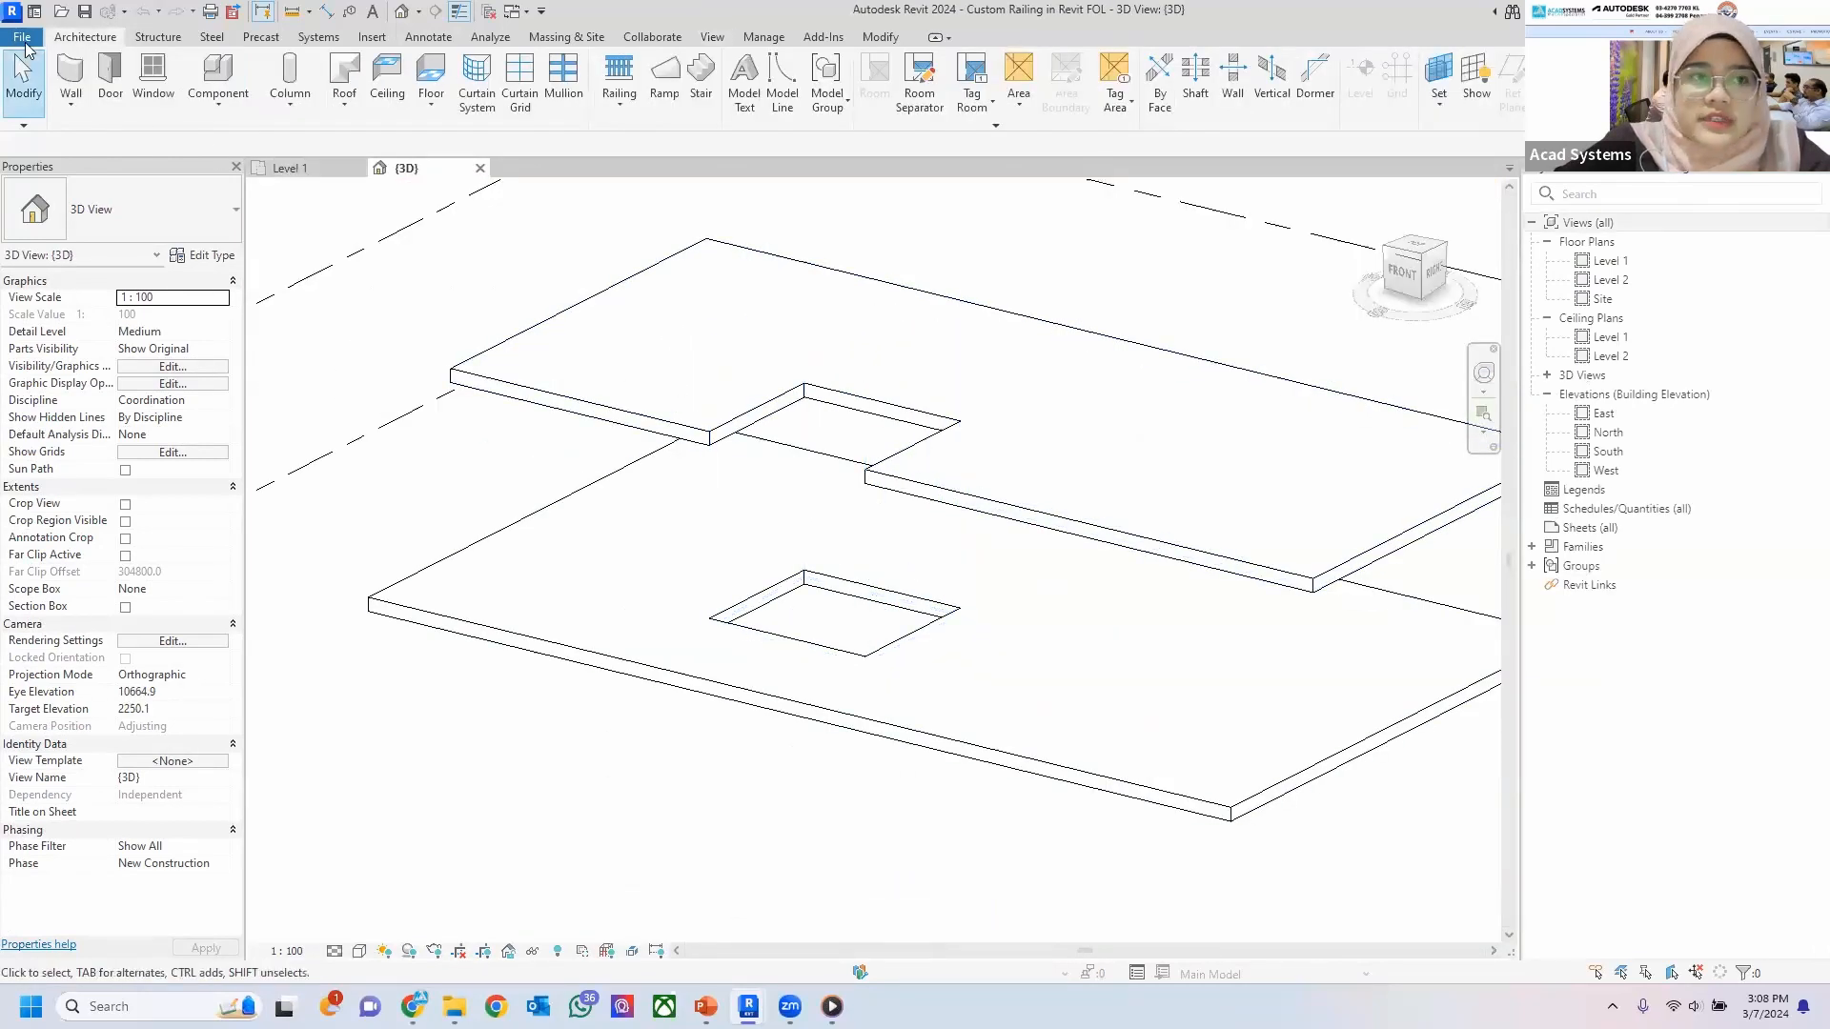
Start opening a family file from the Home page and browse to the UK folder of the English library.
{"action": "left_click", "coordinate": [30, 38]}
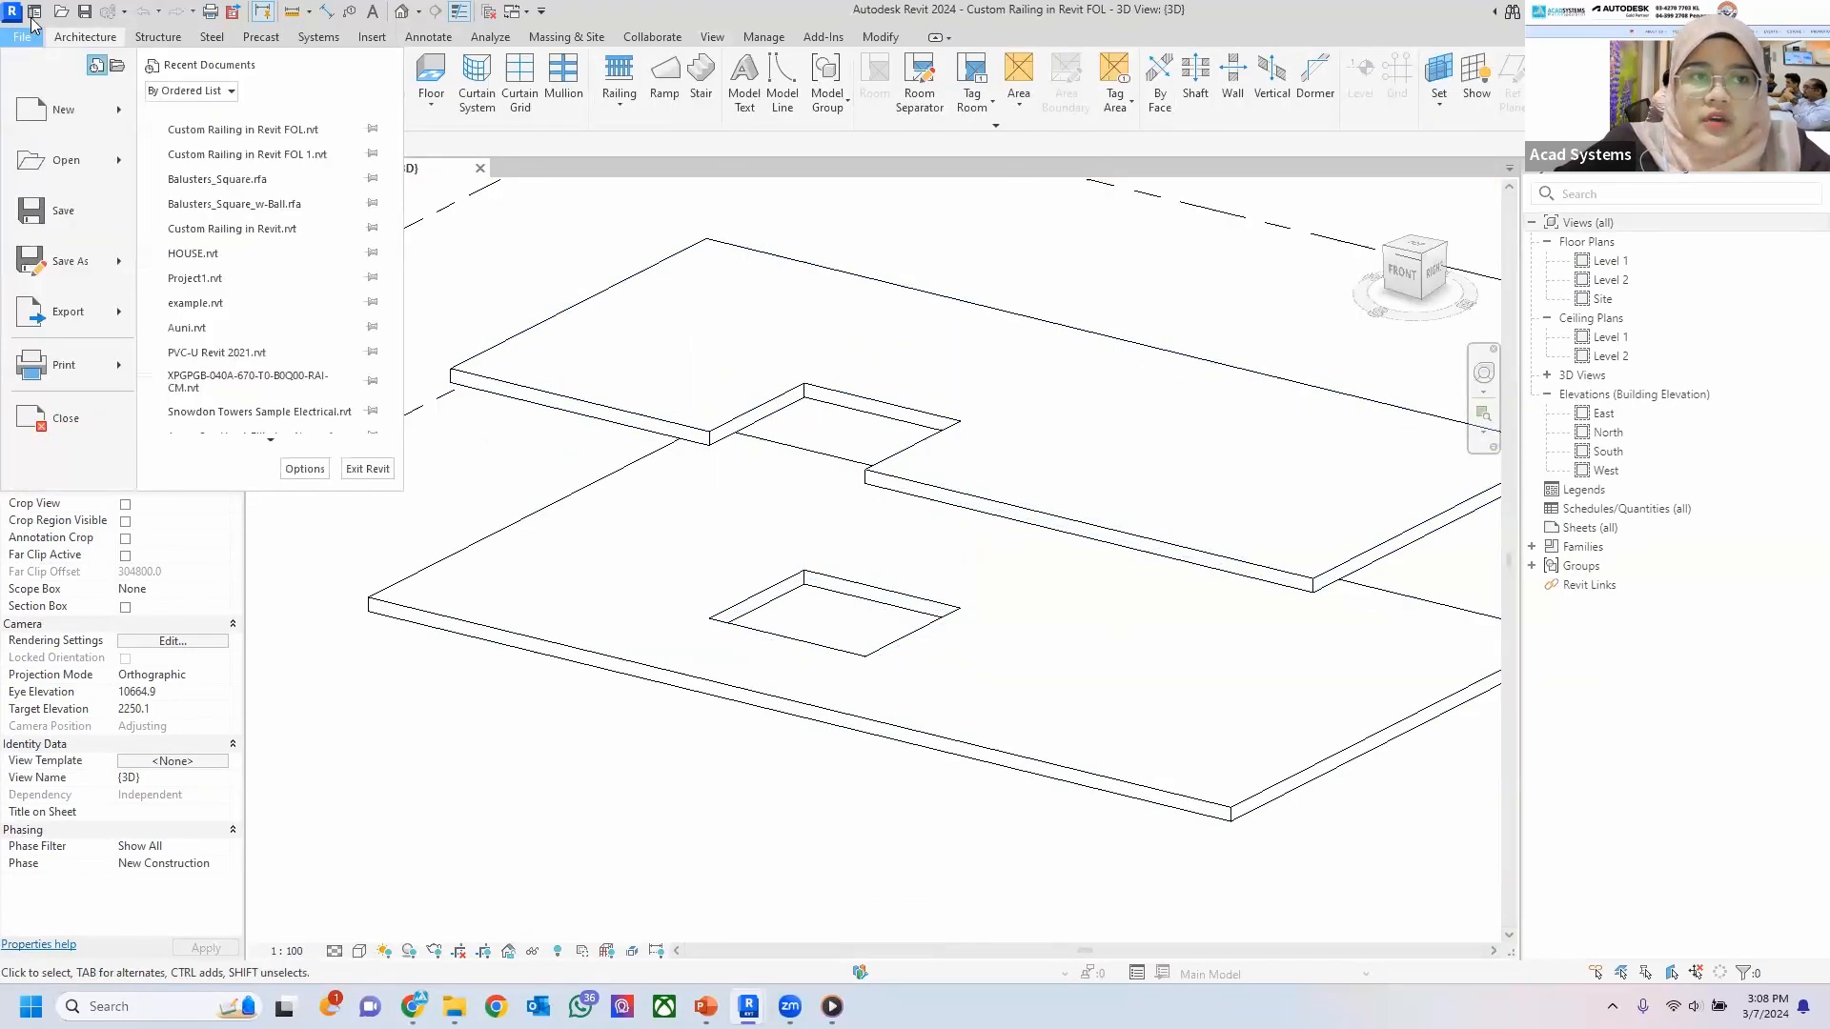
{"action": "left_click", "coordinate": [34, 14]}
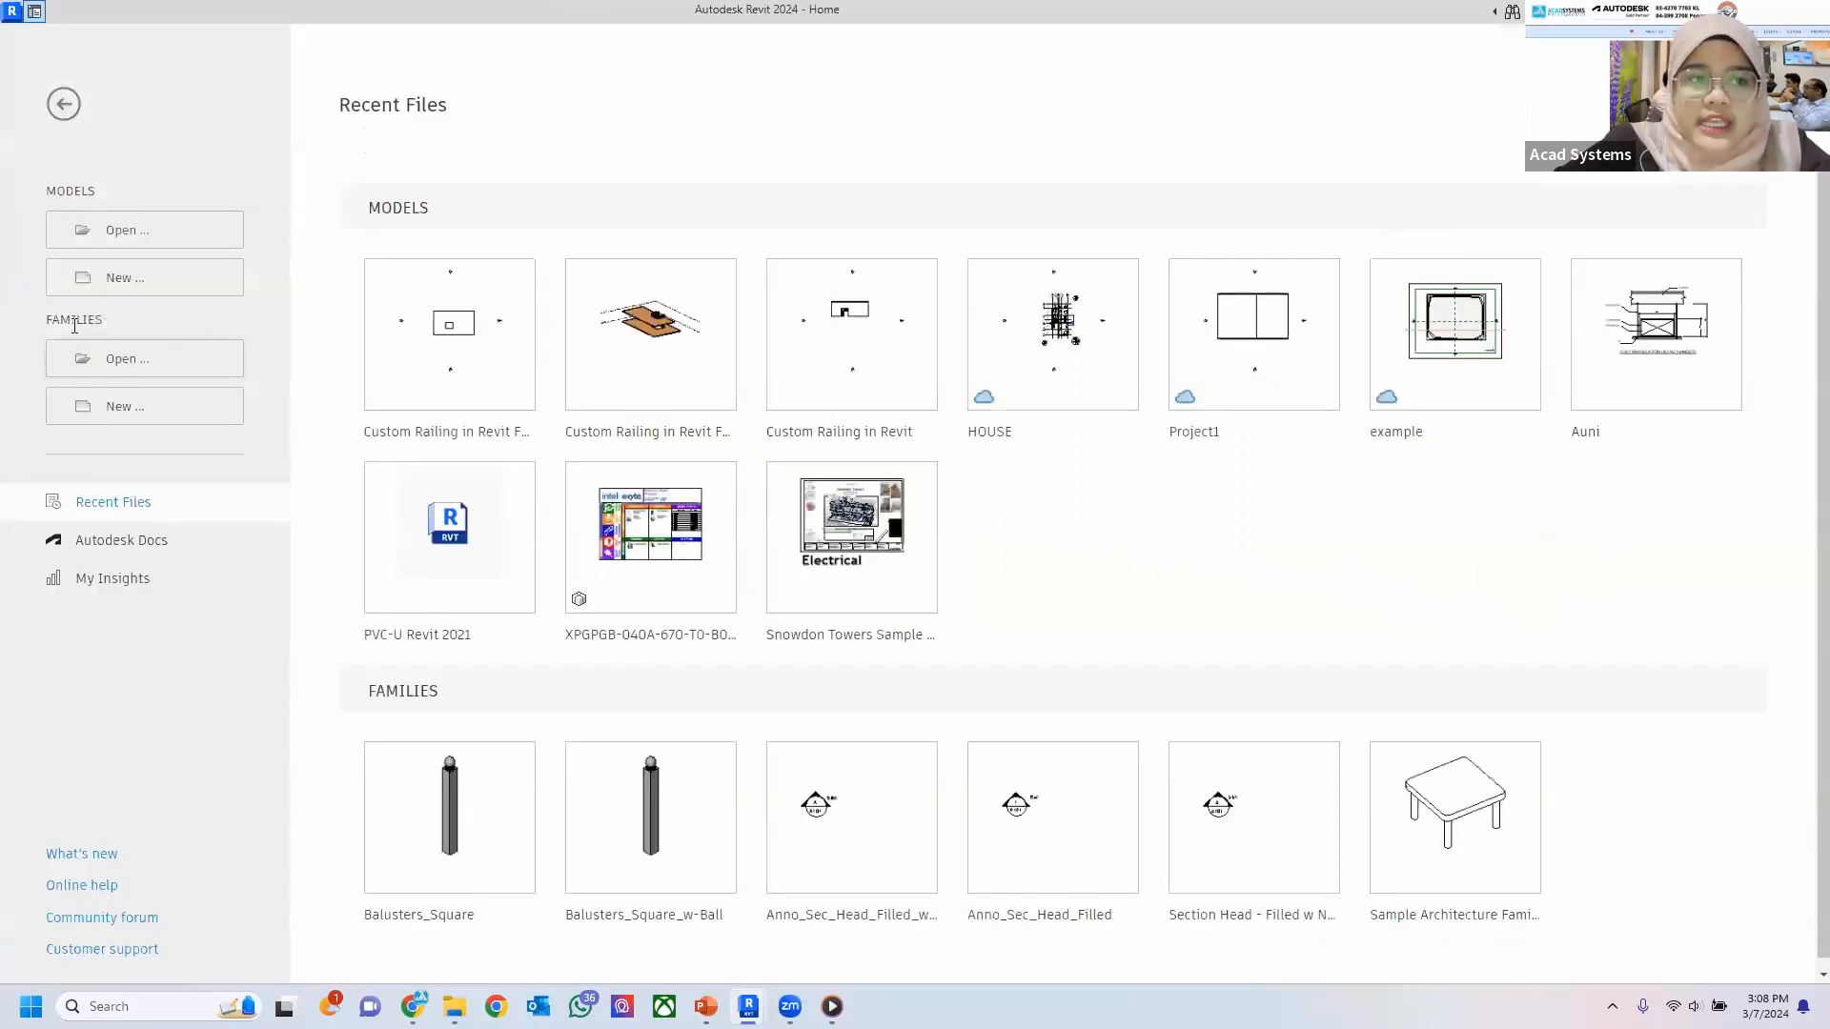
{"action": "left_click", "coordinate": [102, 369]}
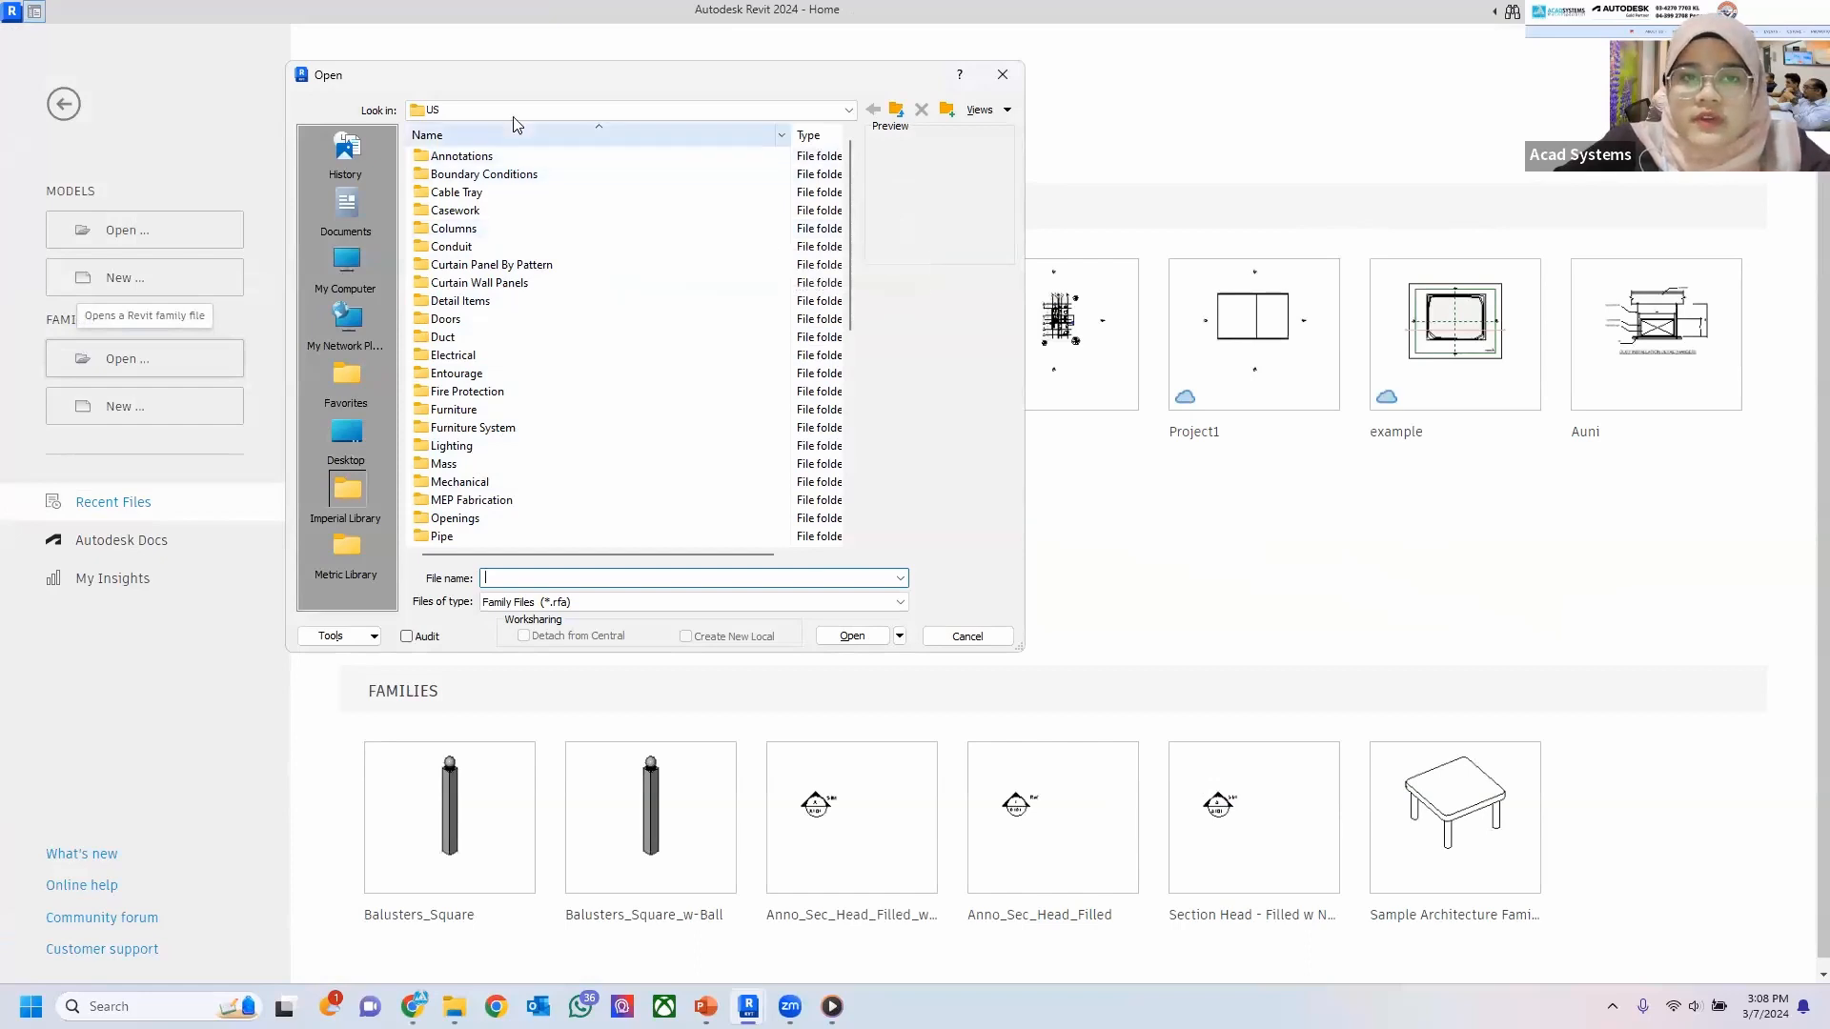
{"action": "left_click", "coordinate": [602, 111]}
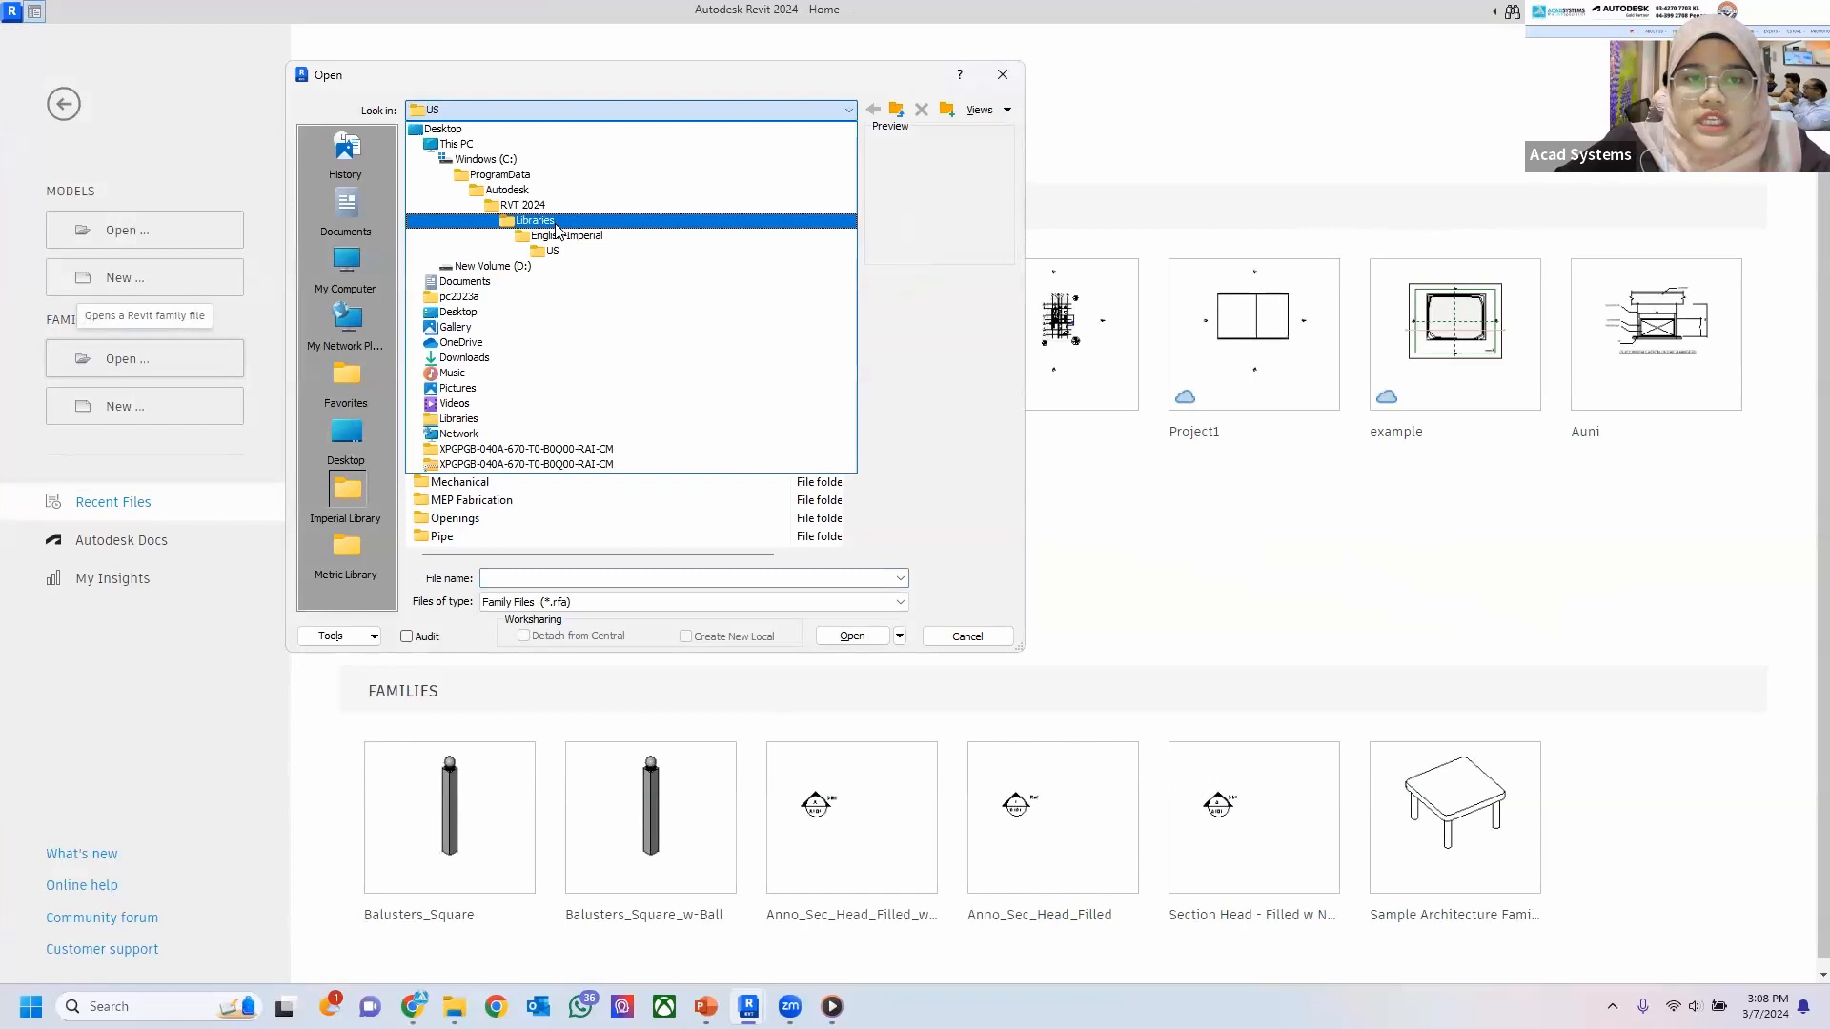
{"action": "left_click", "coordinate": [558, 221]}
{"action": "double_click", "coordinate": [552, 194]}
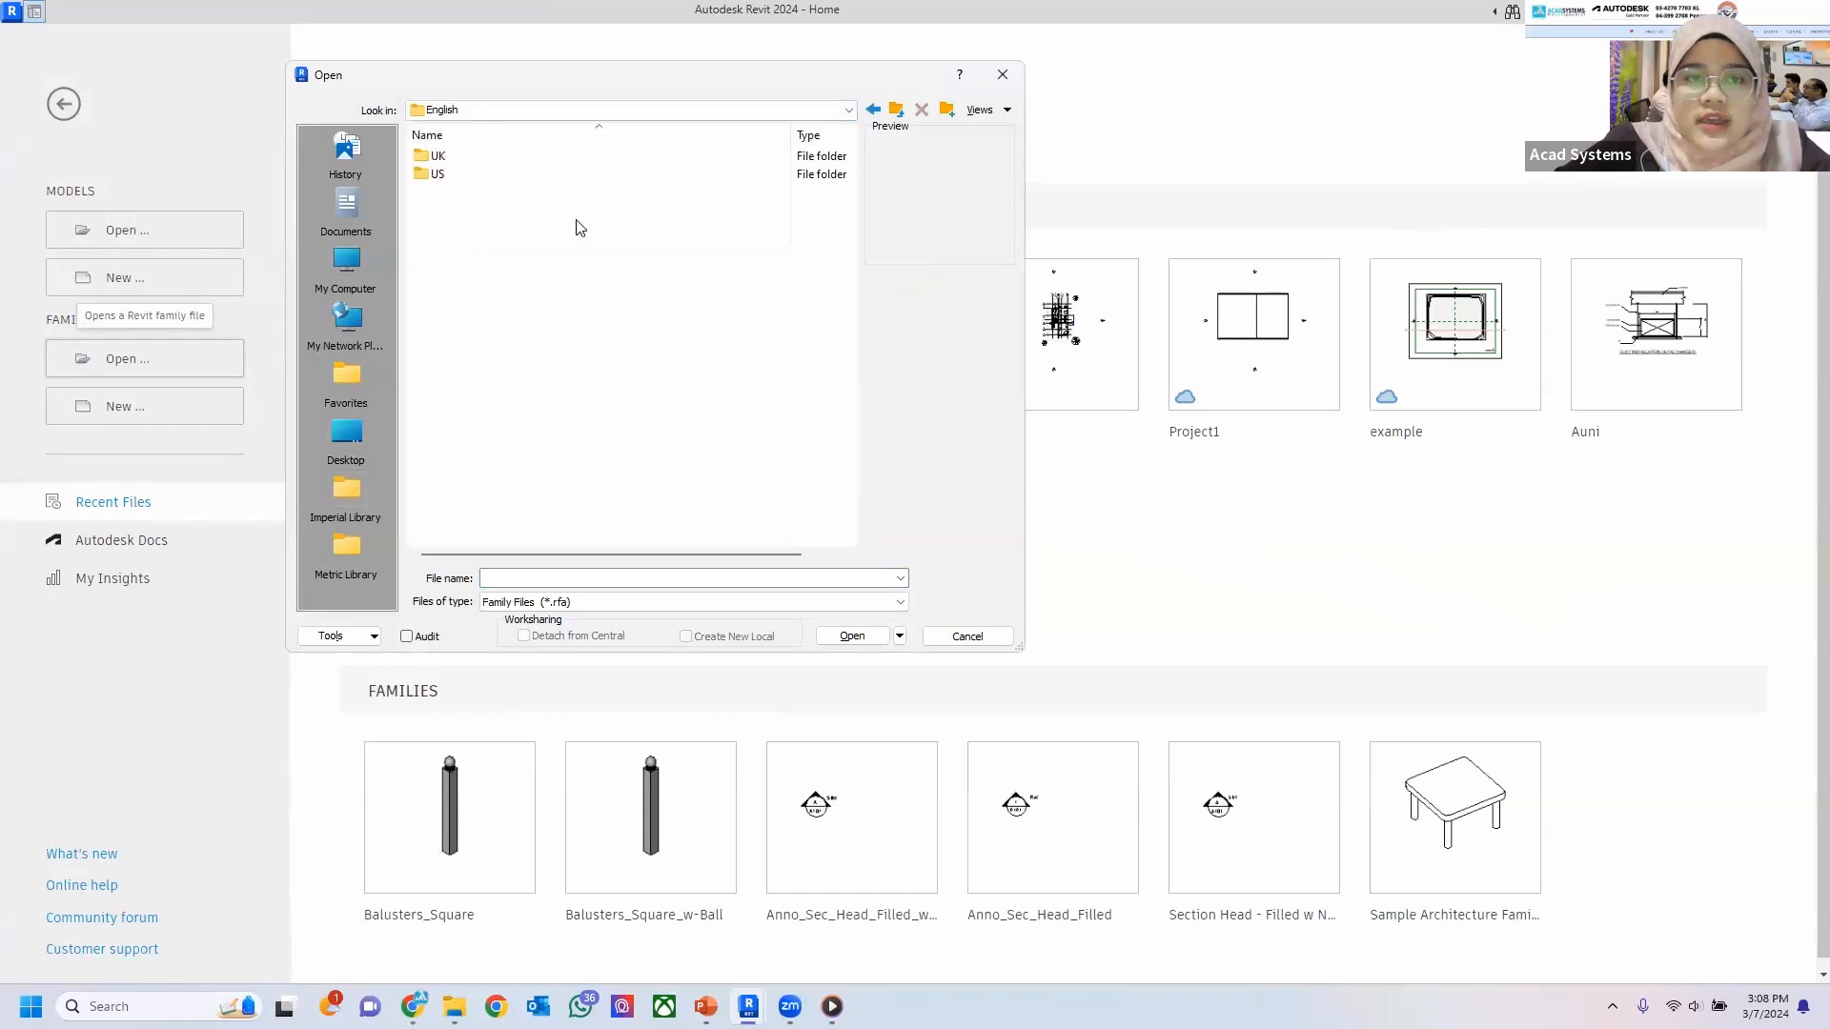
{"action": "double_click", "coordinate": [459, 160]}
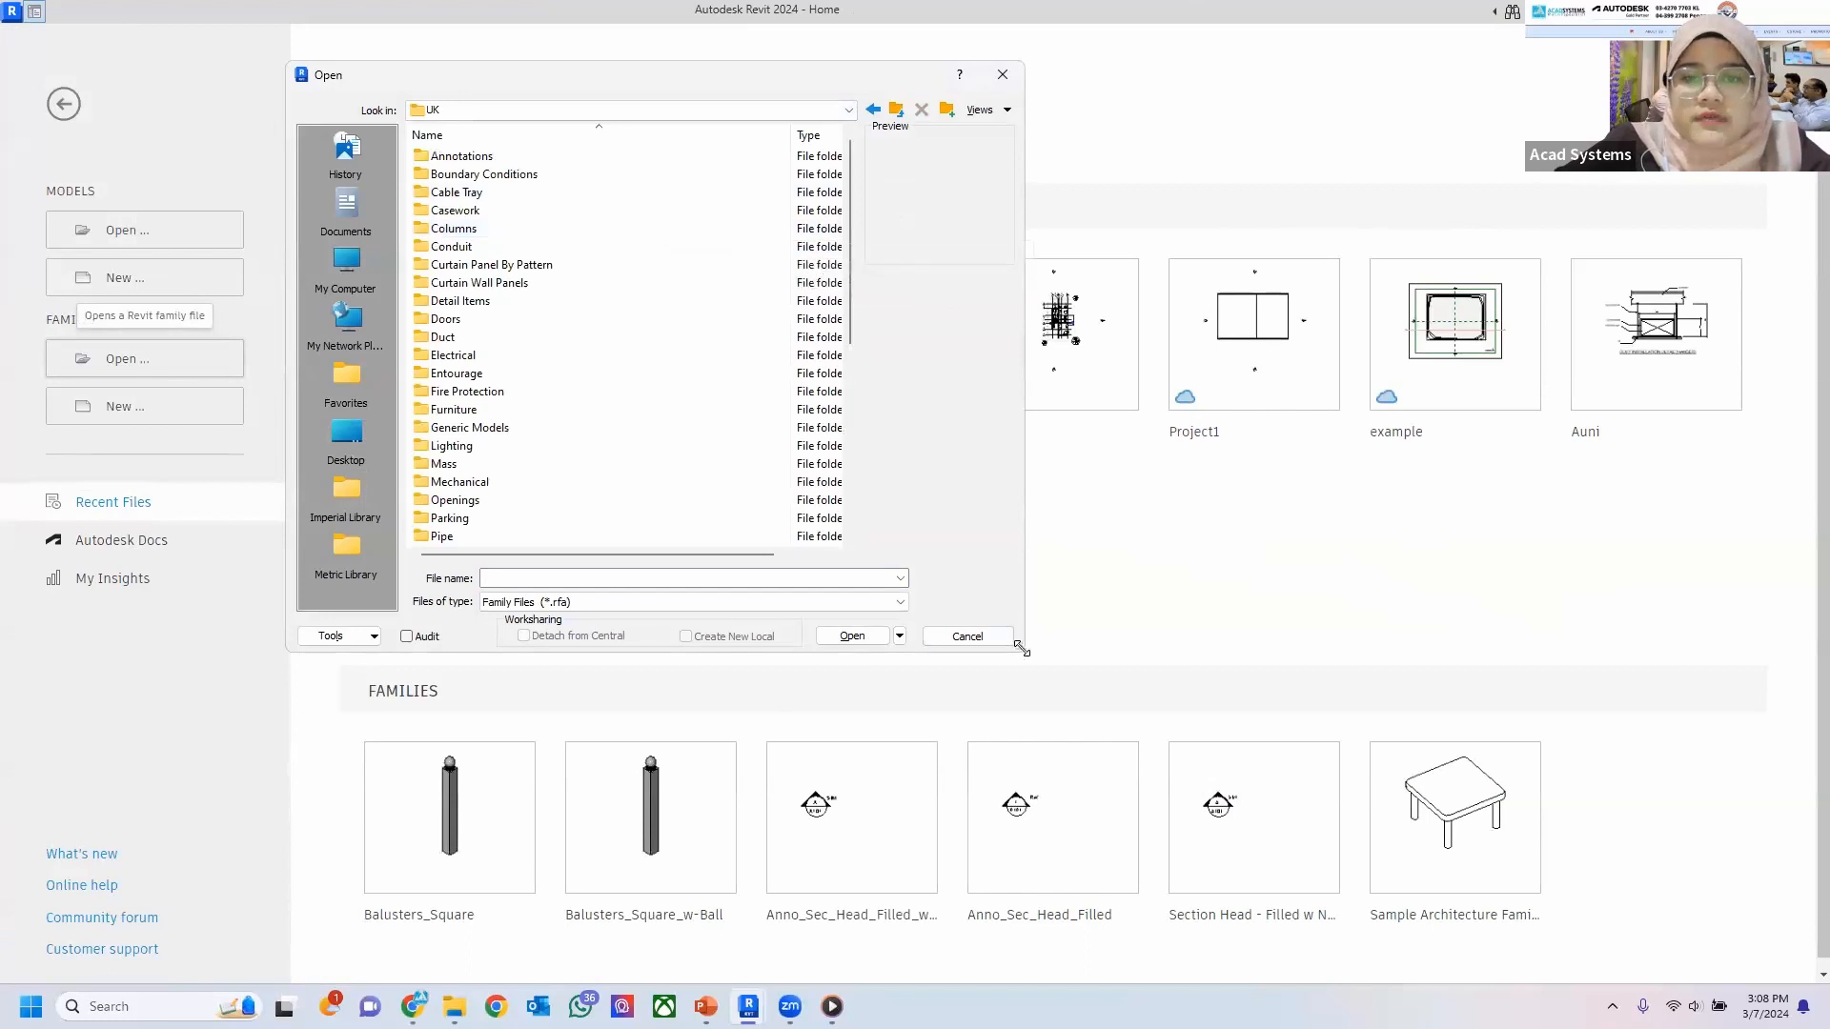
Open the Balusters_Square_w-Ball family from the Balusters folder inside Railings and view the post in 3D.
{"action": "left_click_drag", "start_coordinate": [1022, 648], "coordinate": [1165, 751]}
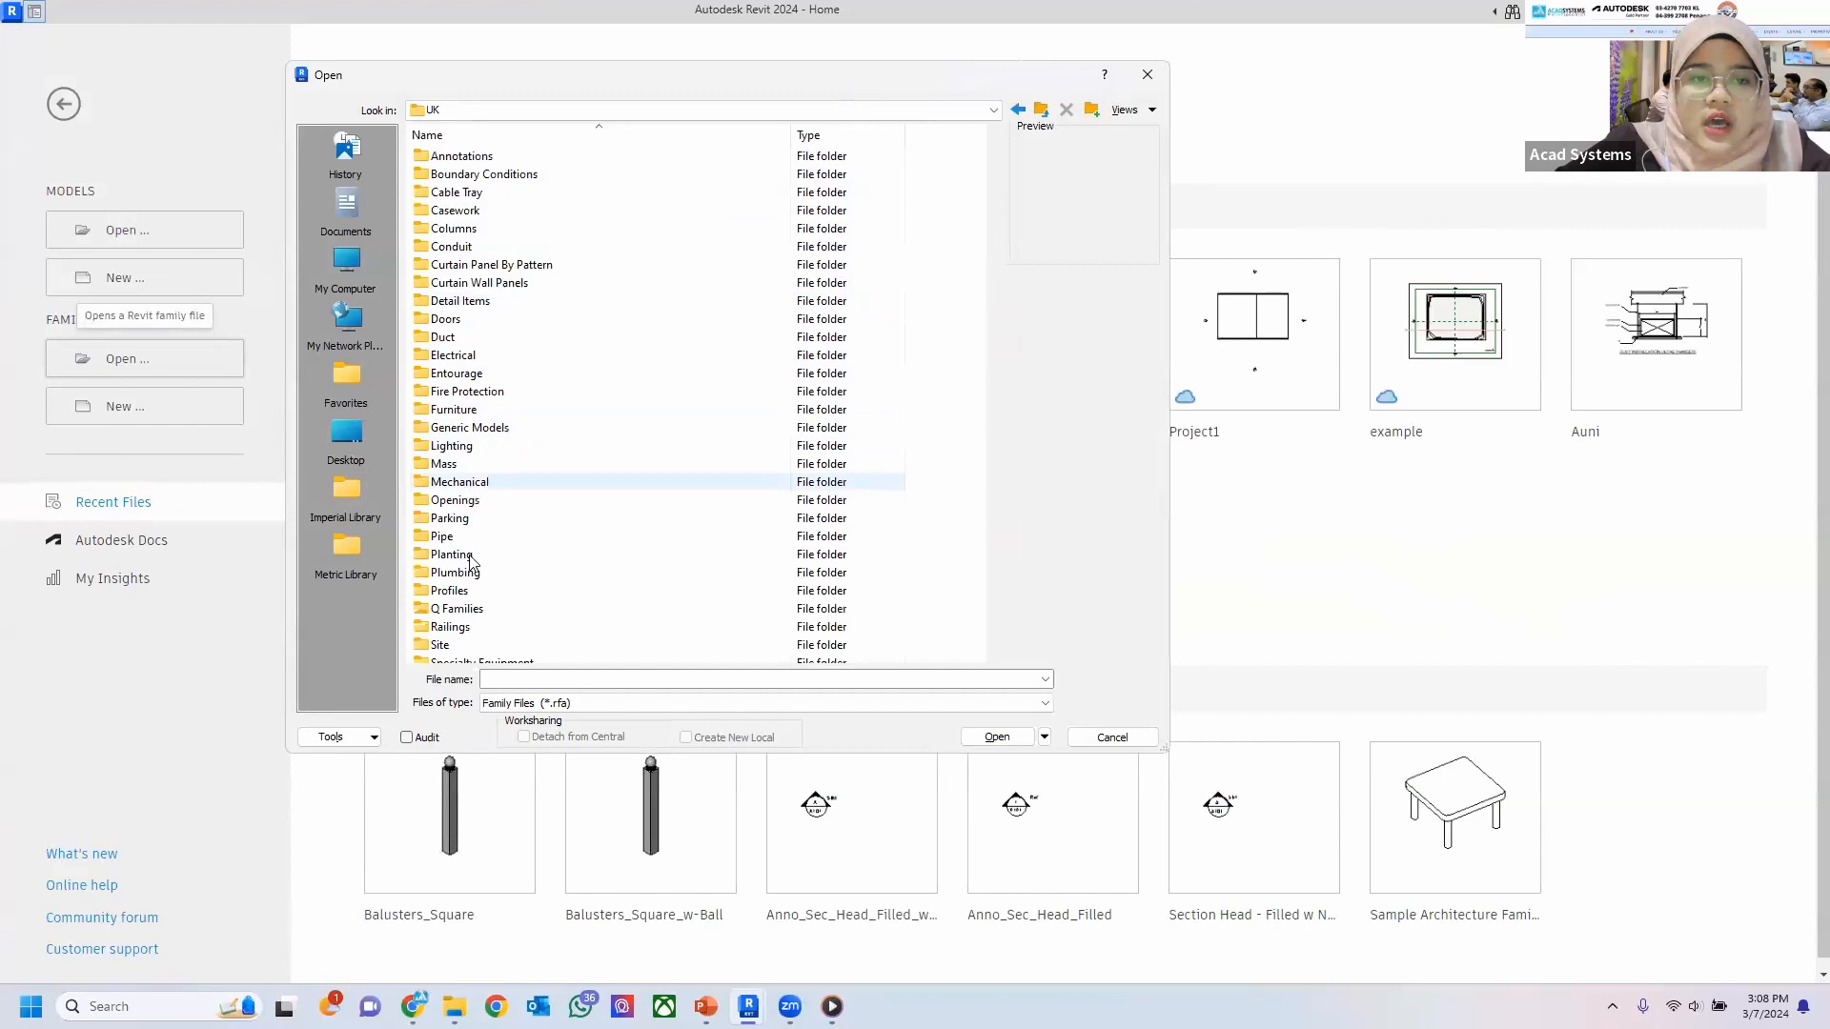
{"action": "scroll", "coordinate": [470, 603], "scroll_direction": "down", "scroll_amount": 1}
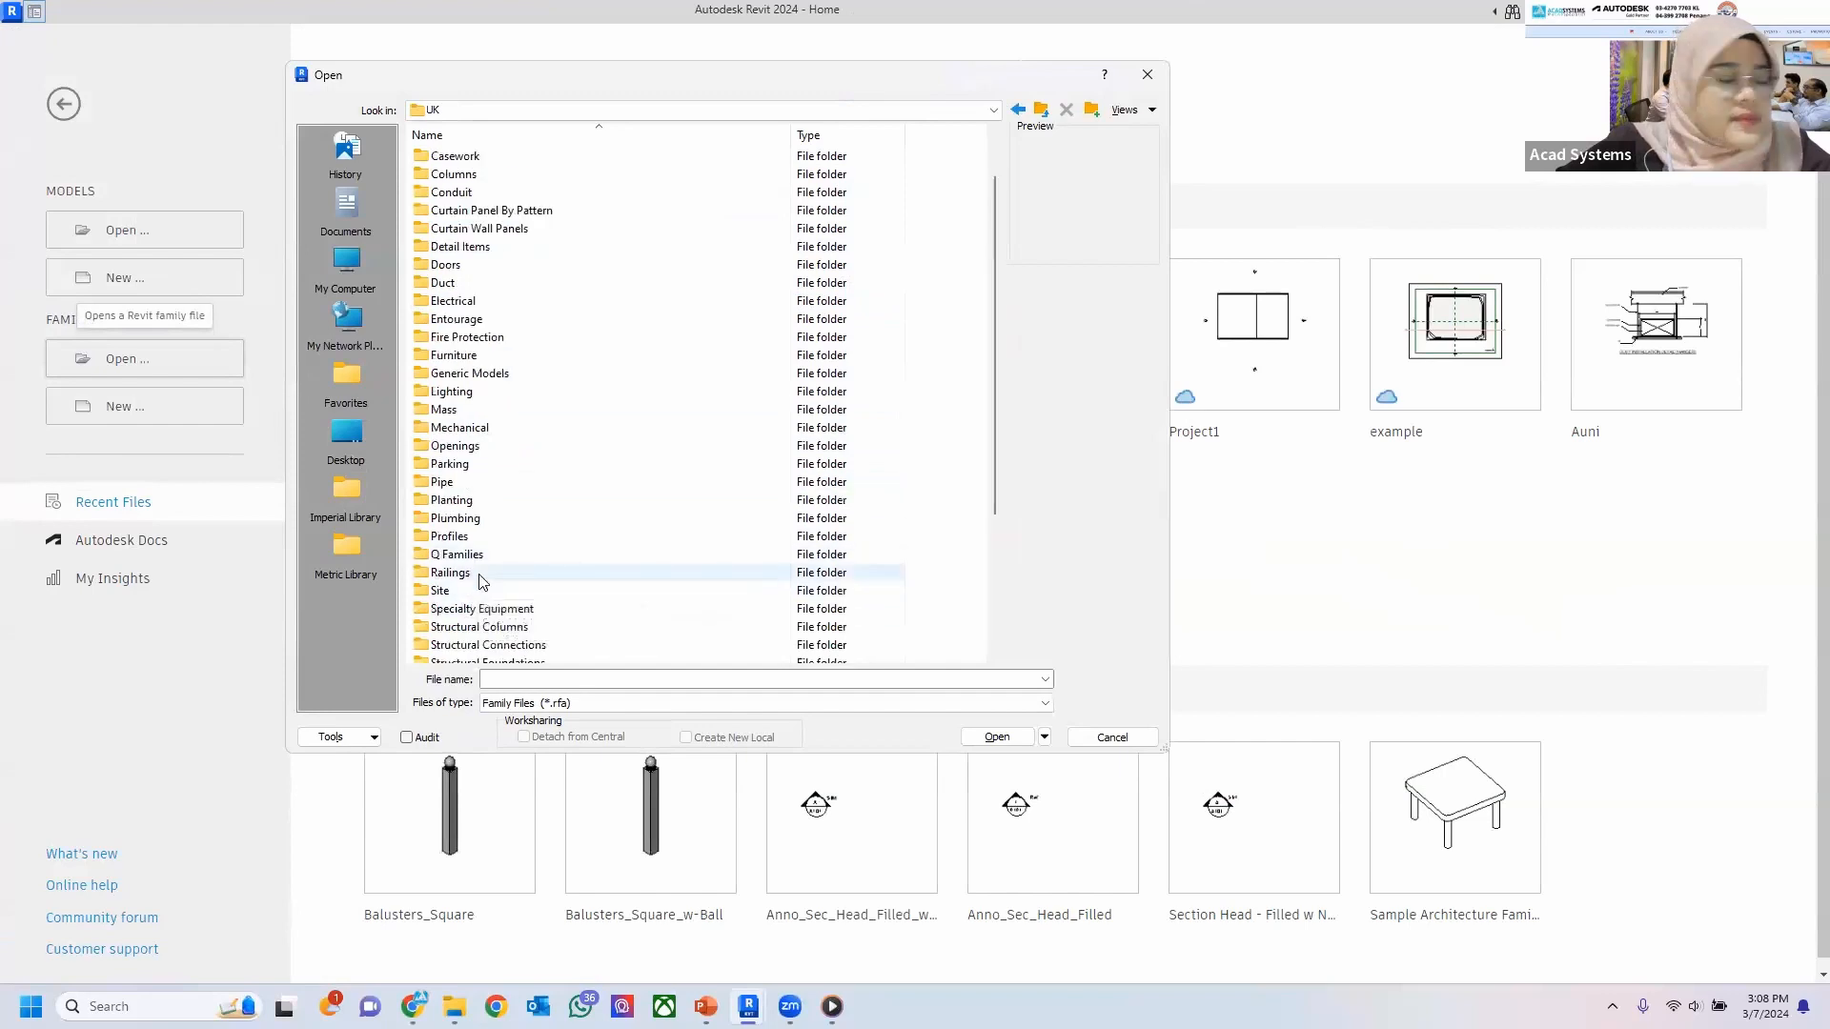
{"action": "double_click", "coordinate": [479, 576]}
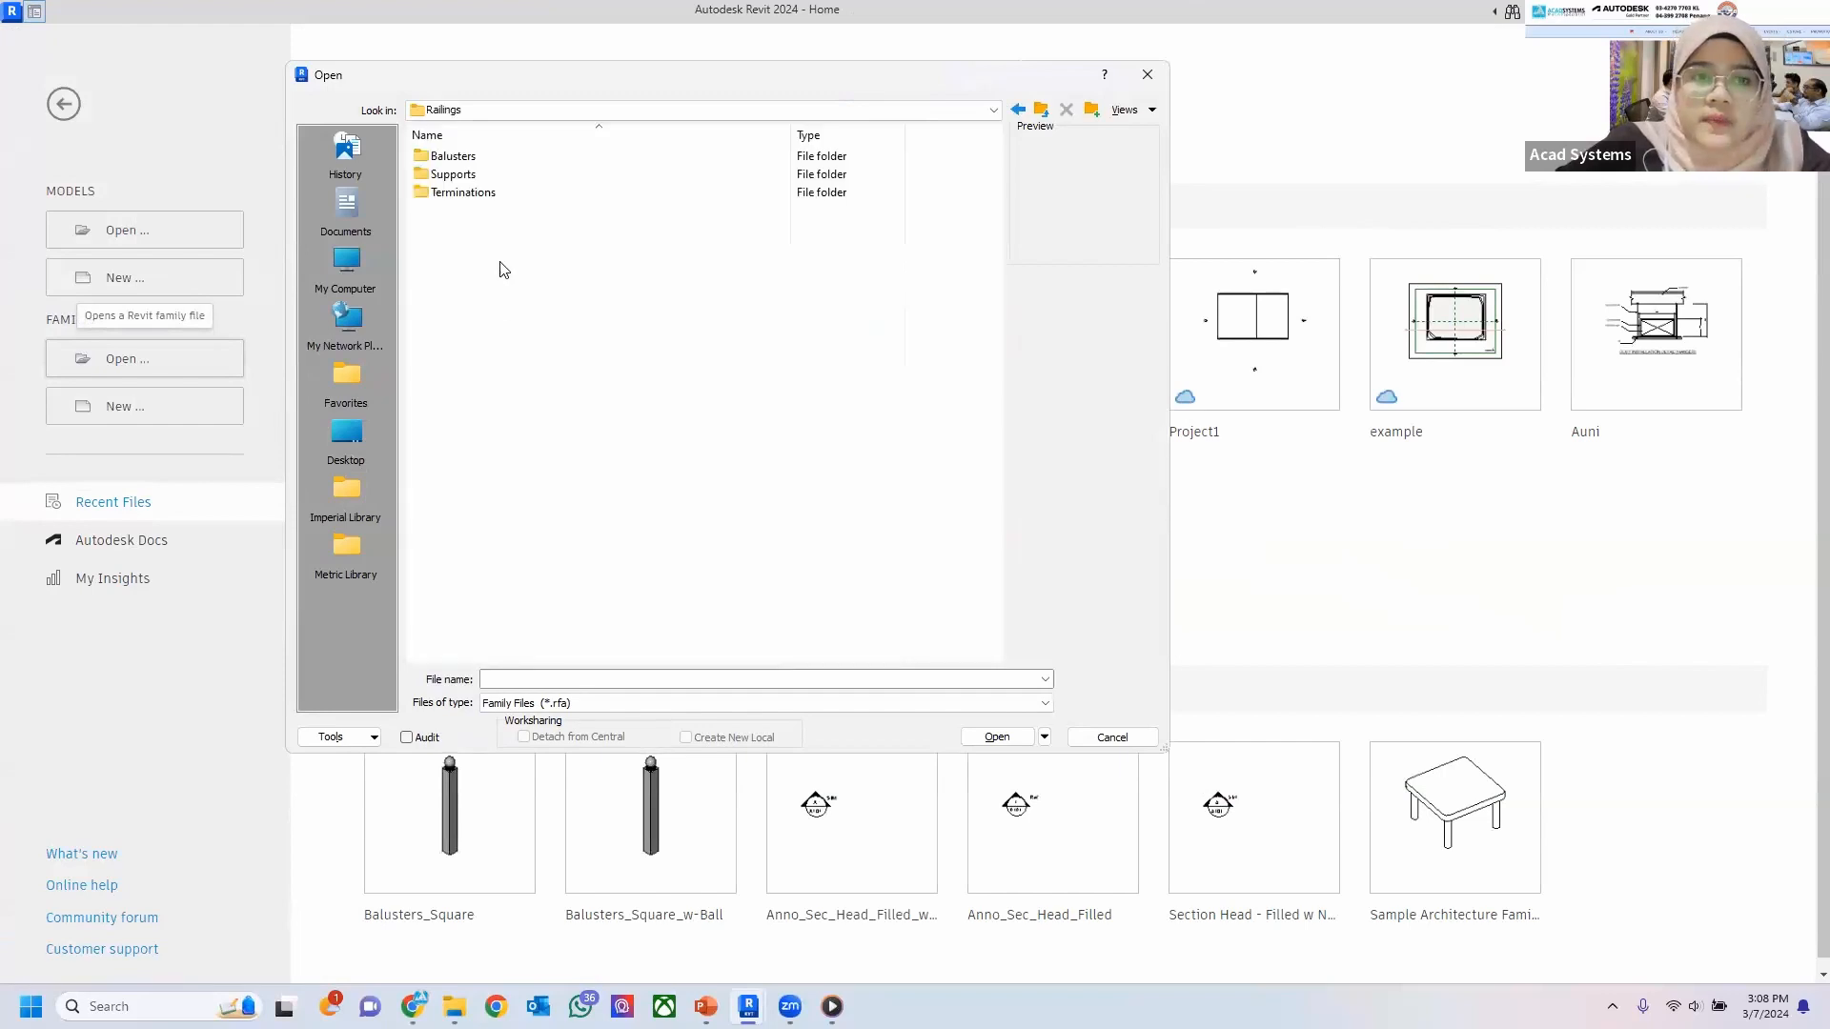
{"action": "double_click", "coordinate": [461, 160]}
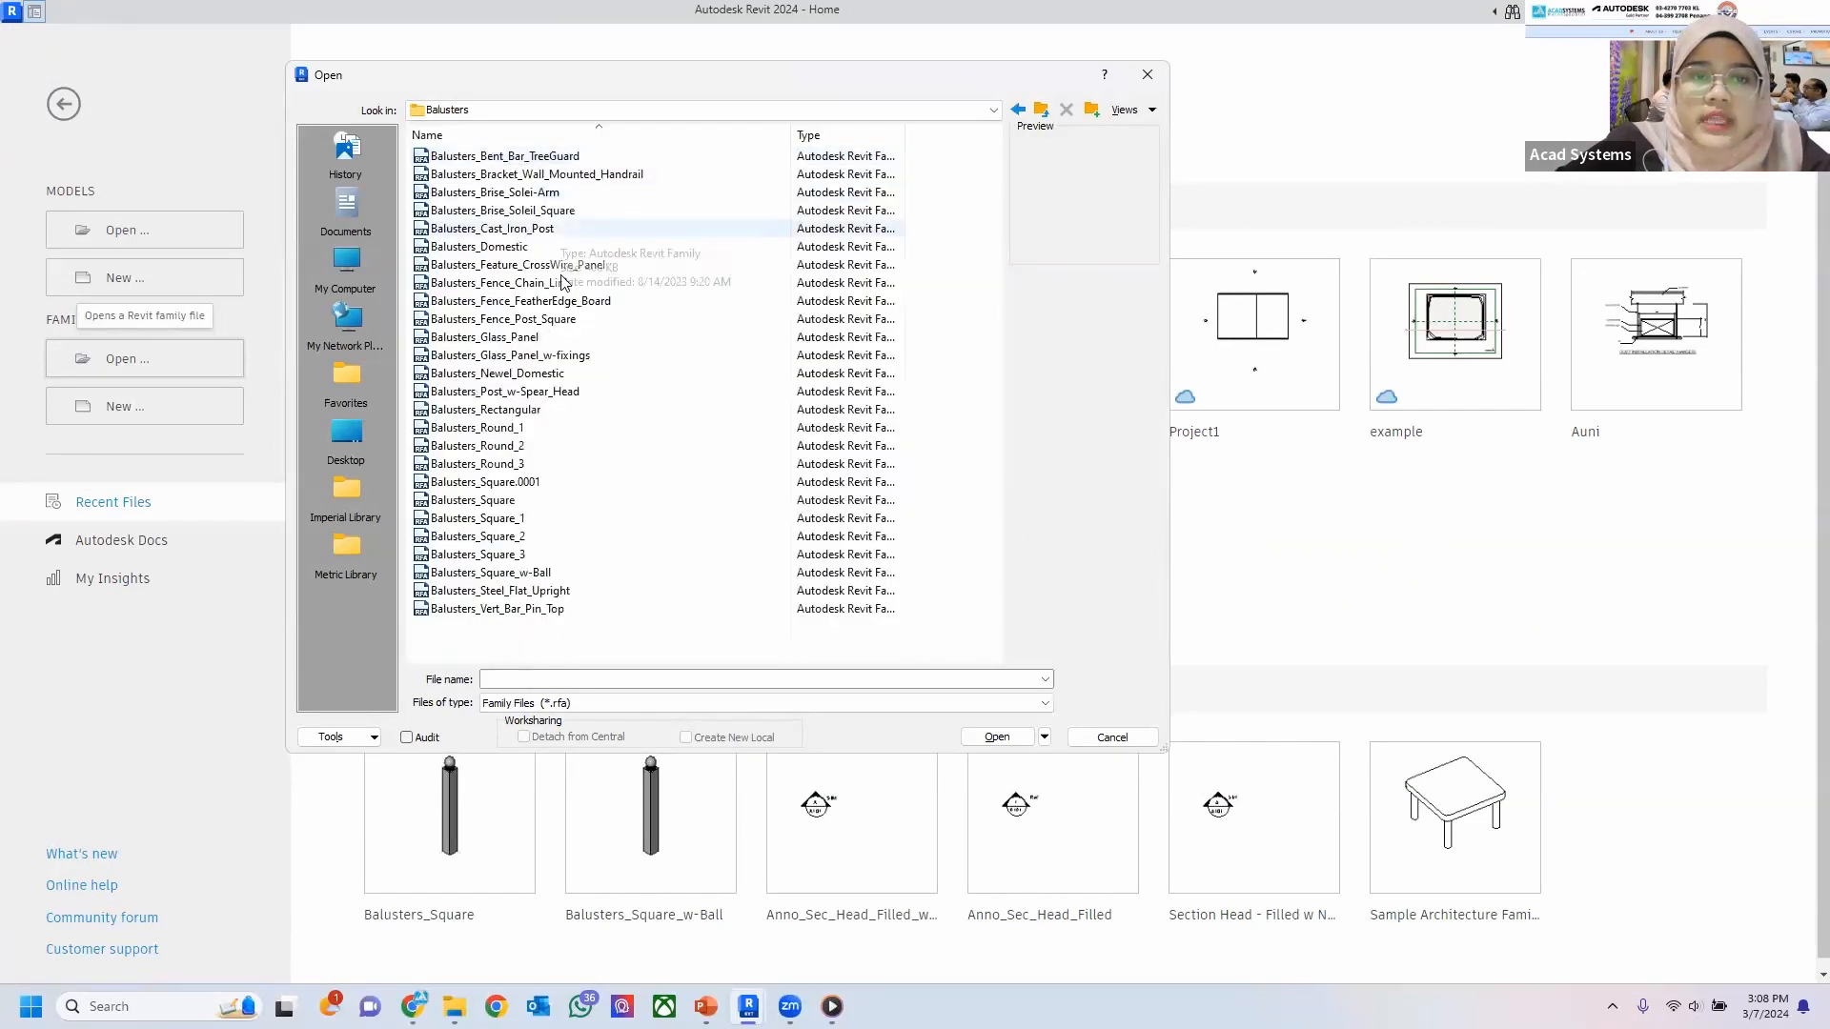
{"action": "left_click", "coordinate": [519, 573]}
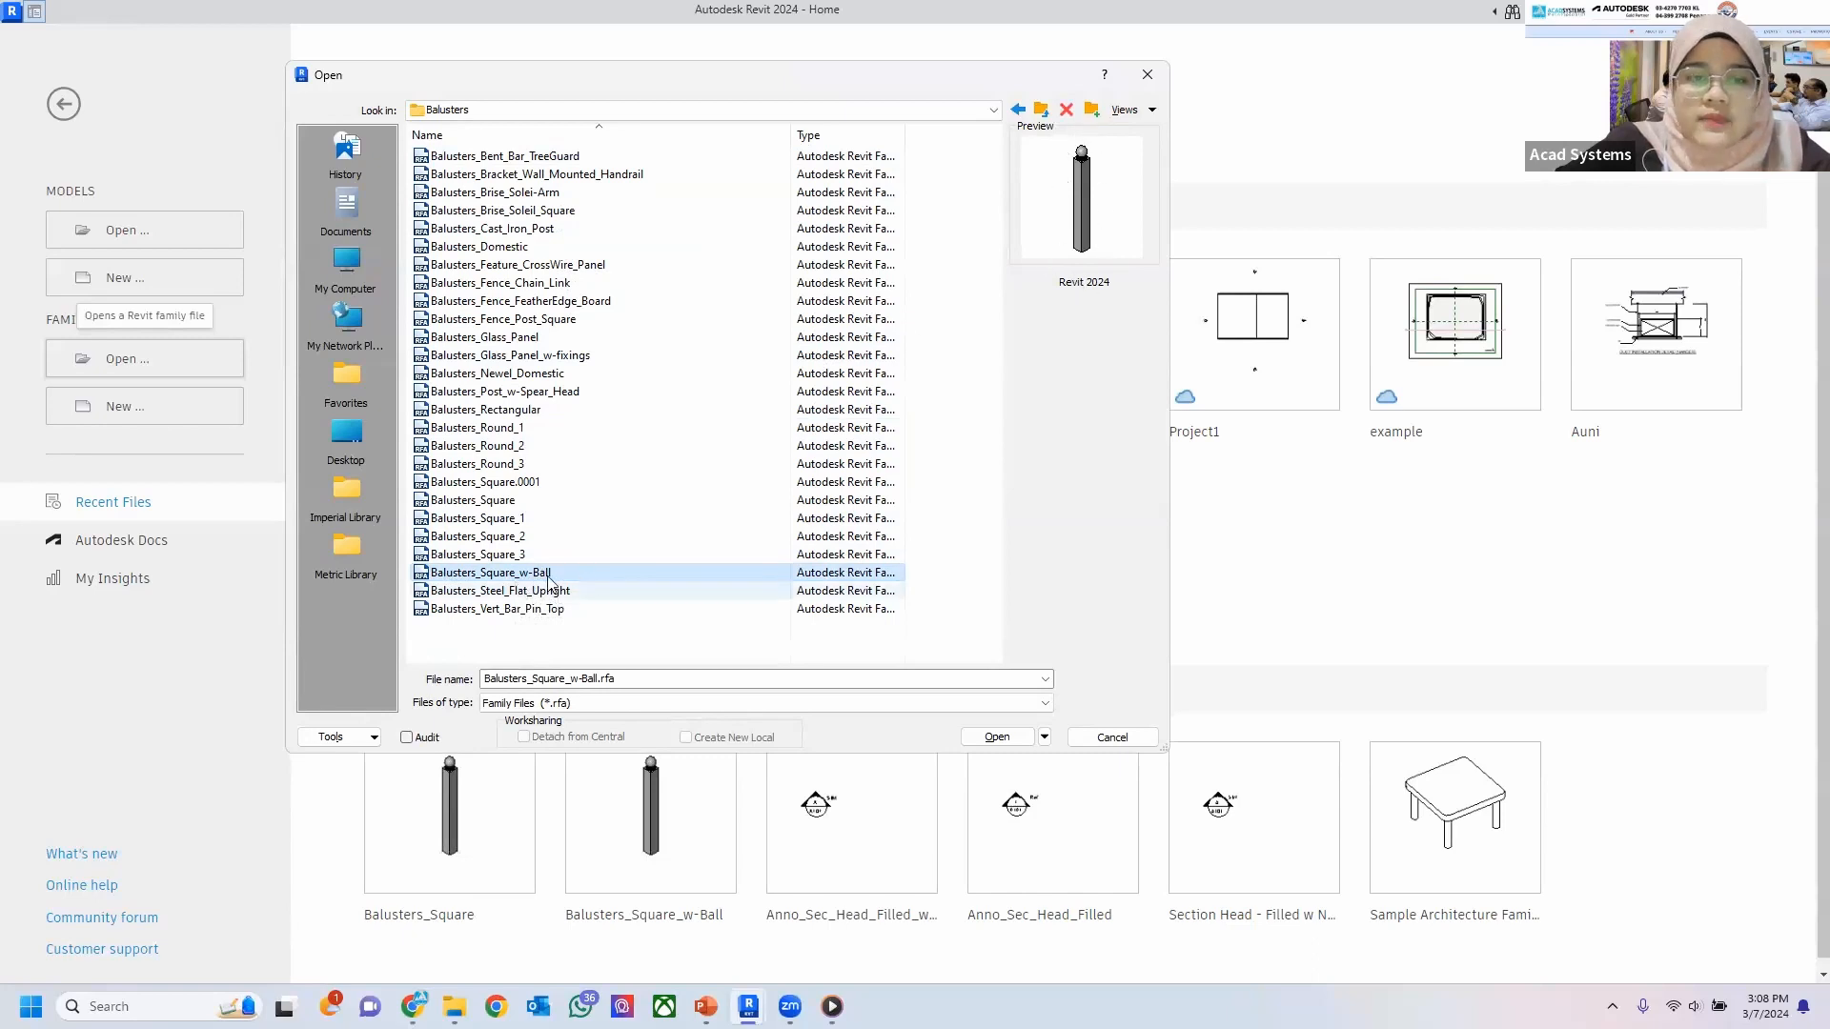
{"action": "left_click", "coordinate": [1009, 743]}
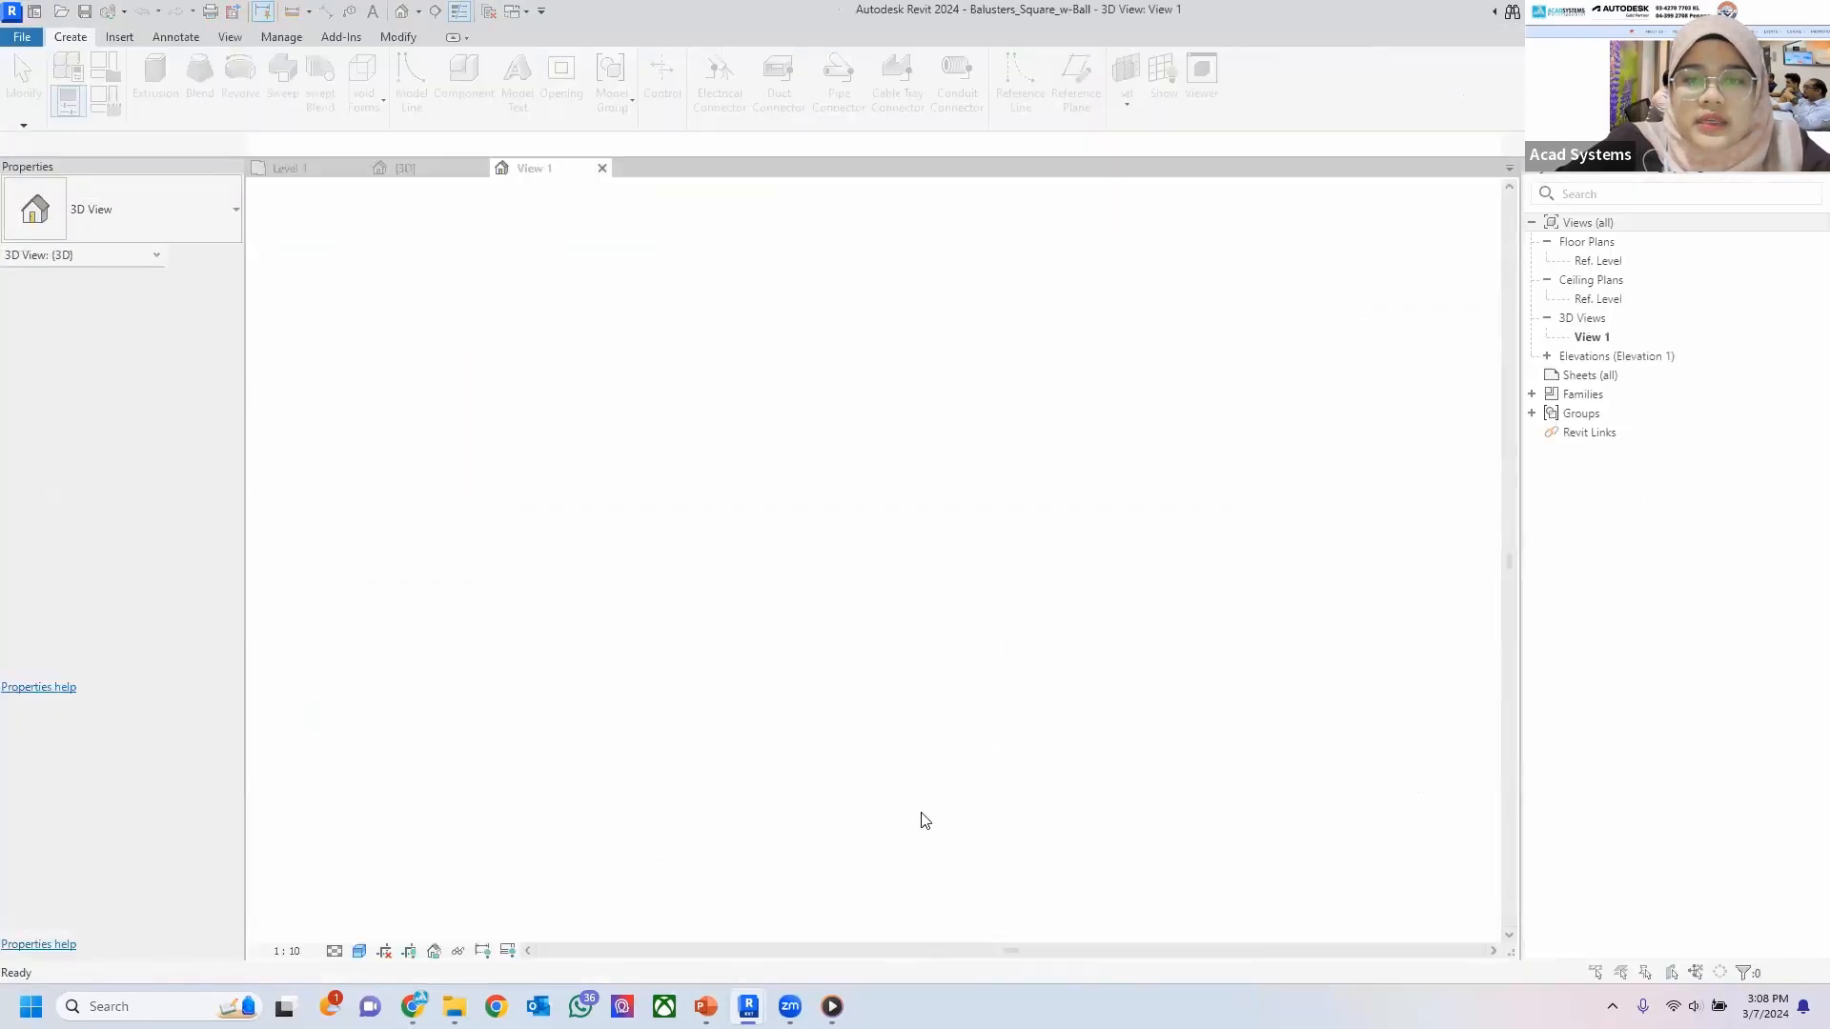
{"action": "left_click", "coordinate": [790, 539]}
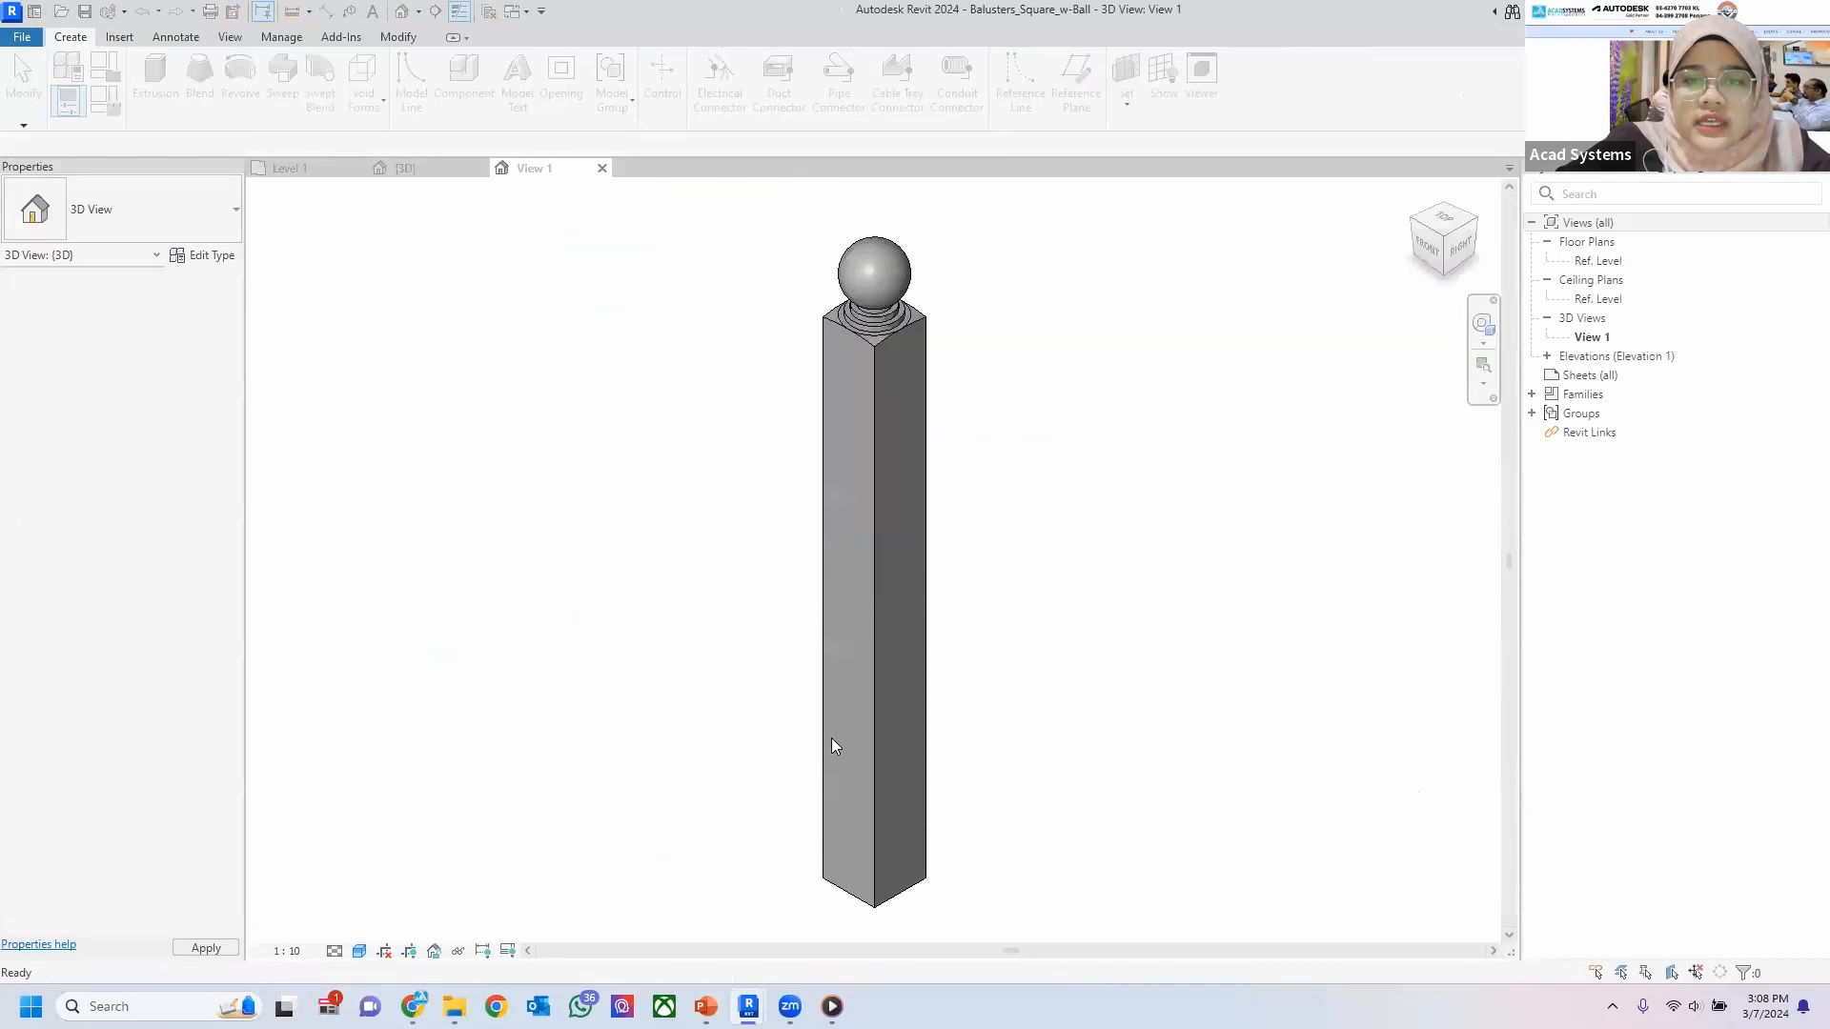
{"action": "middle_click_drag", "start_coordinate": [1089, 547], "coordinate": [1054, 347], "text": "shift"}
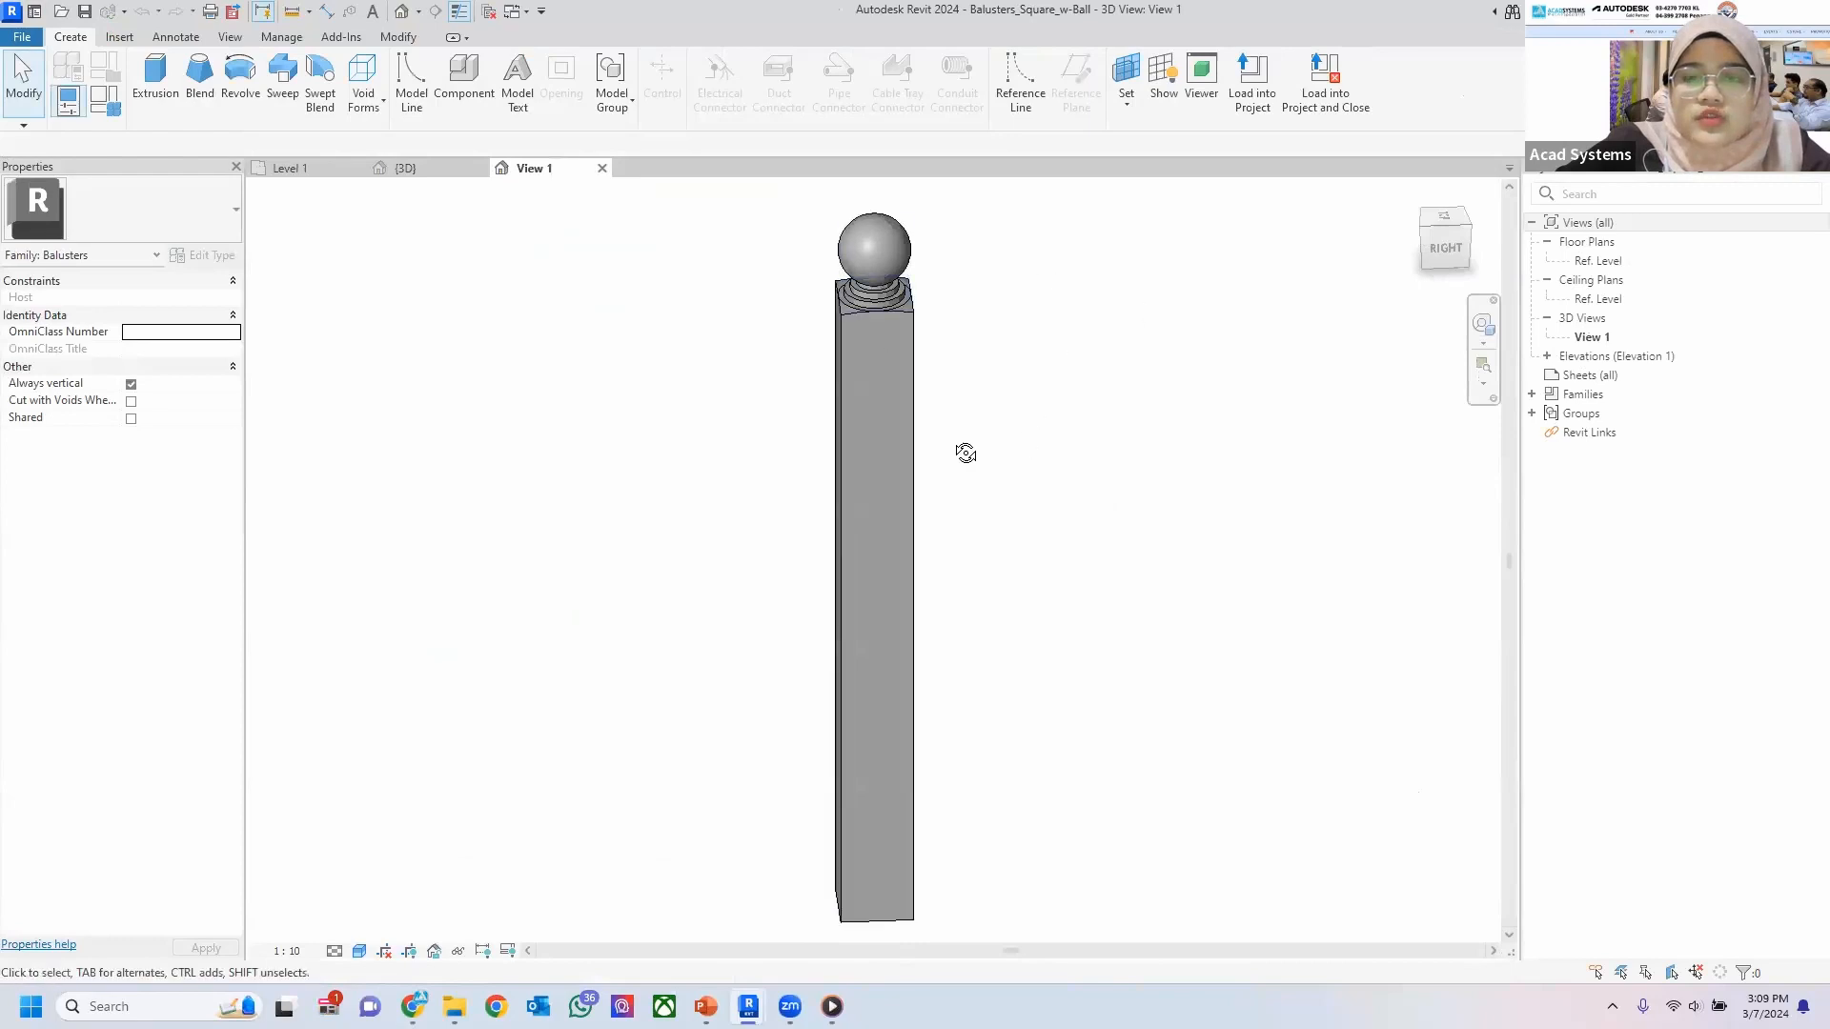
{"action": "middle_click_drag", "start_coordinate": [960, 453], "coordinate": [1056, 450], "text": "shift"}
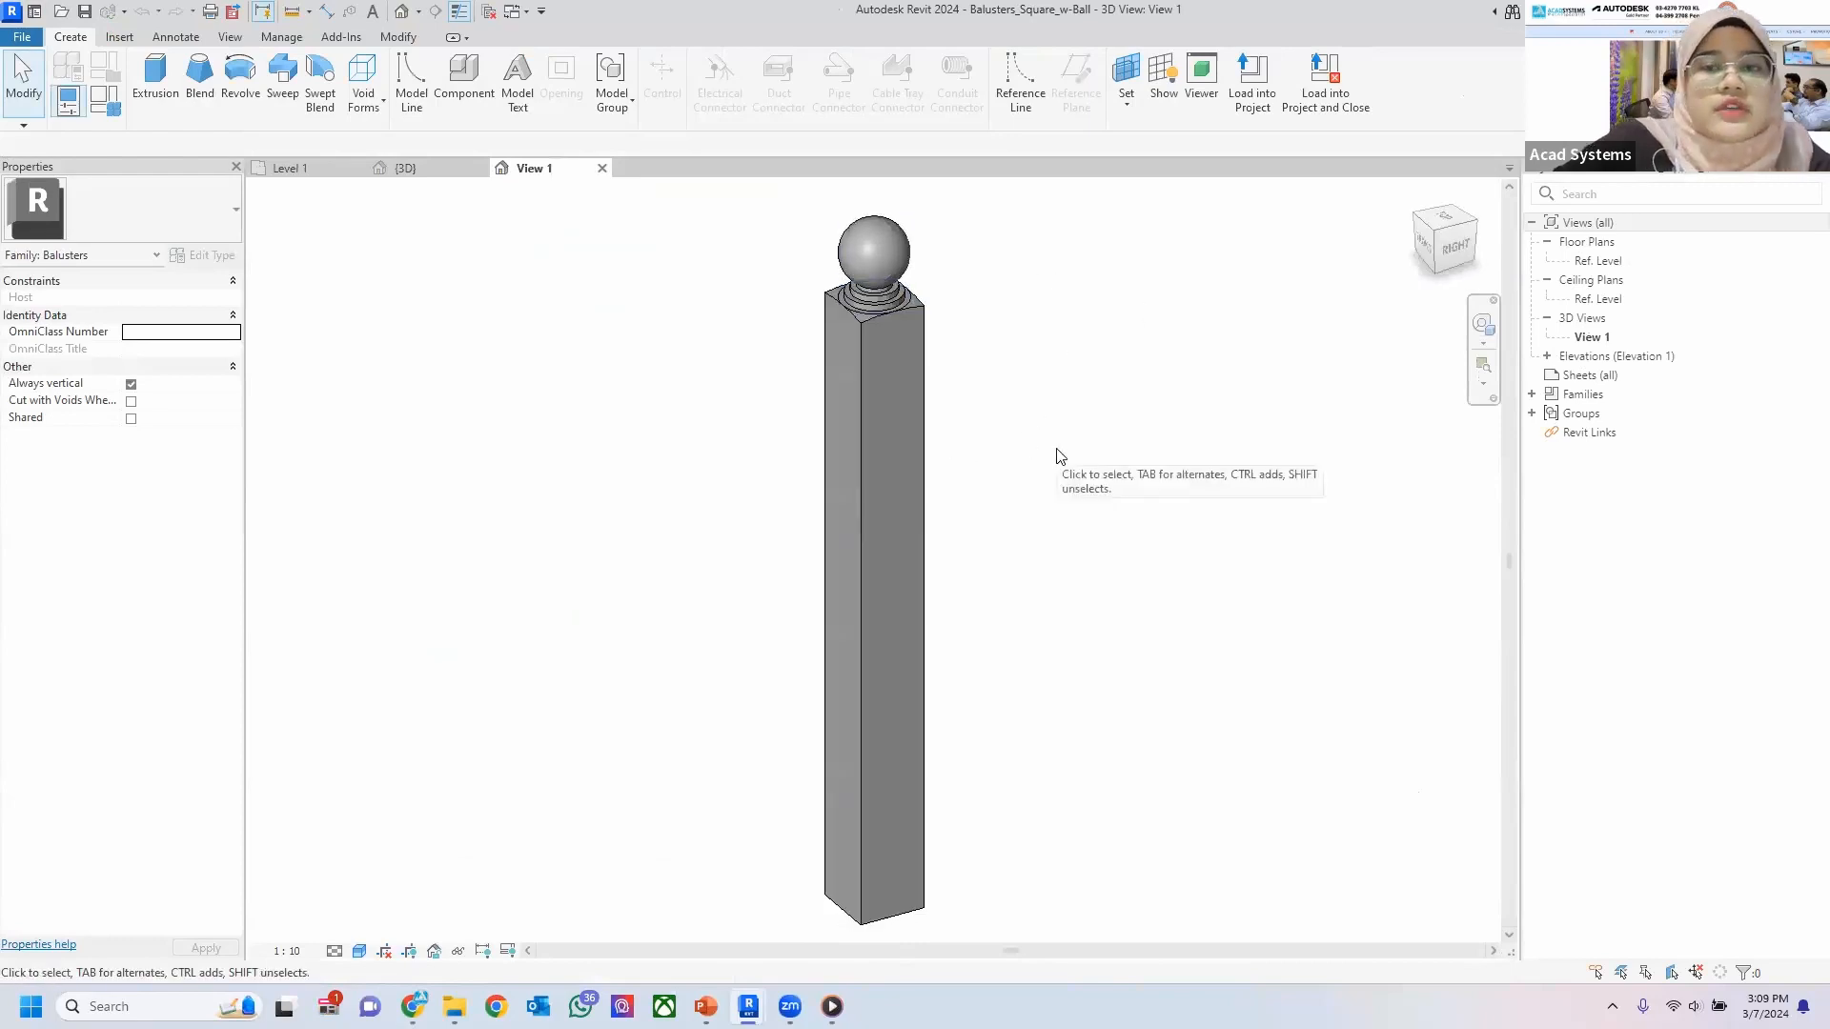
Save the opened baluster as a new family file named Balusters_Square A in the Balusters folder.
{"action": "left_click", "coordinate": [19, 38]}
{"action": "mouse_move", "coordinate": [95, 262]}
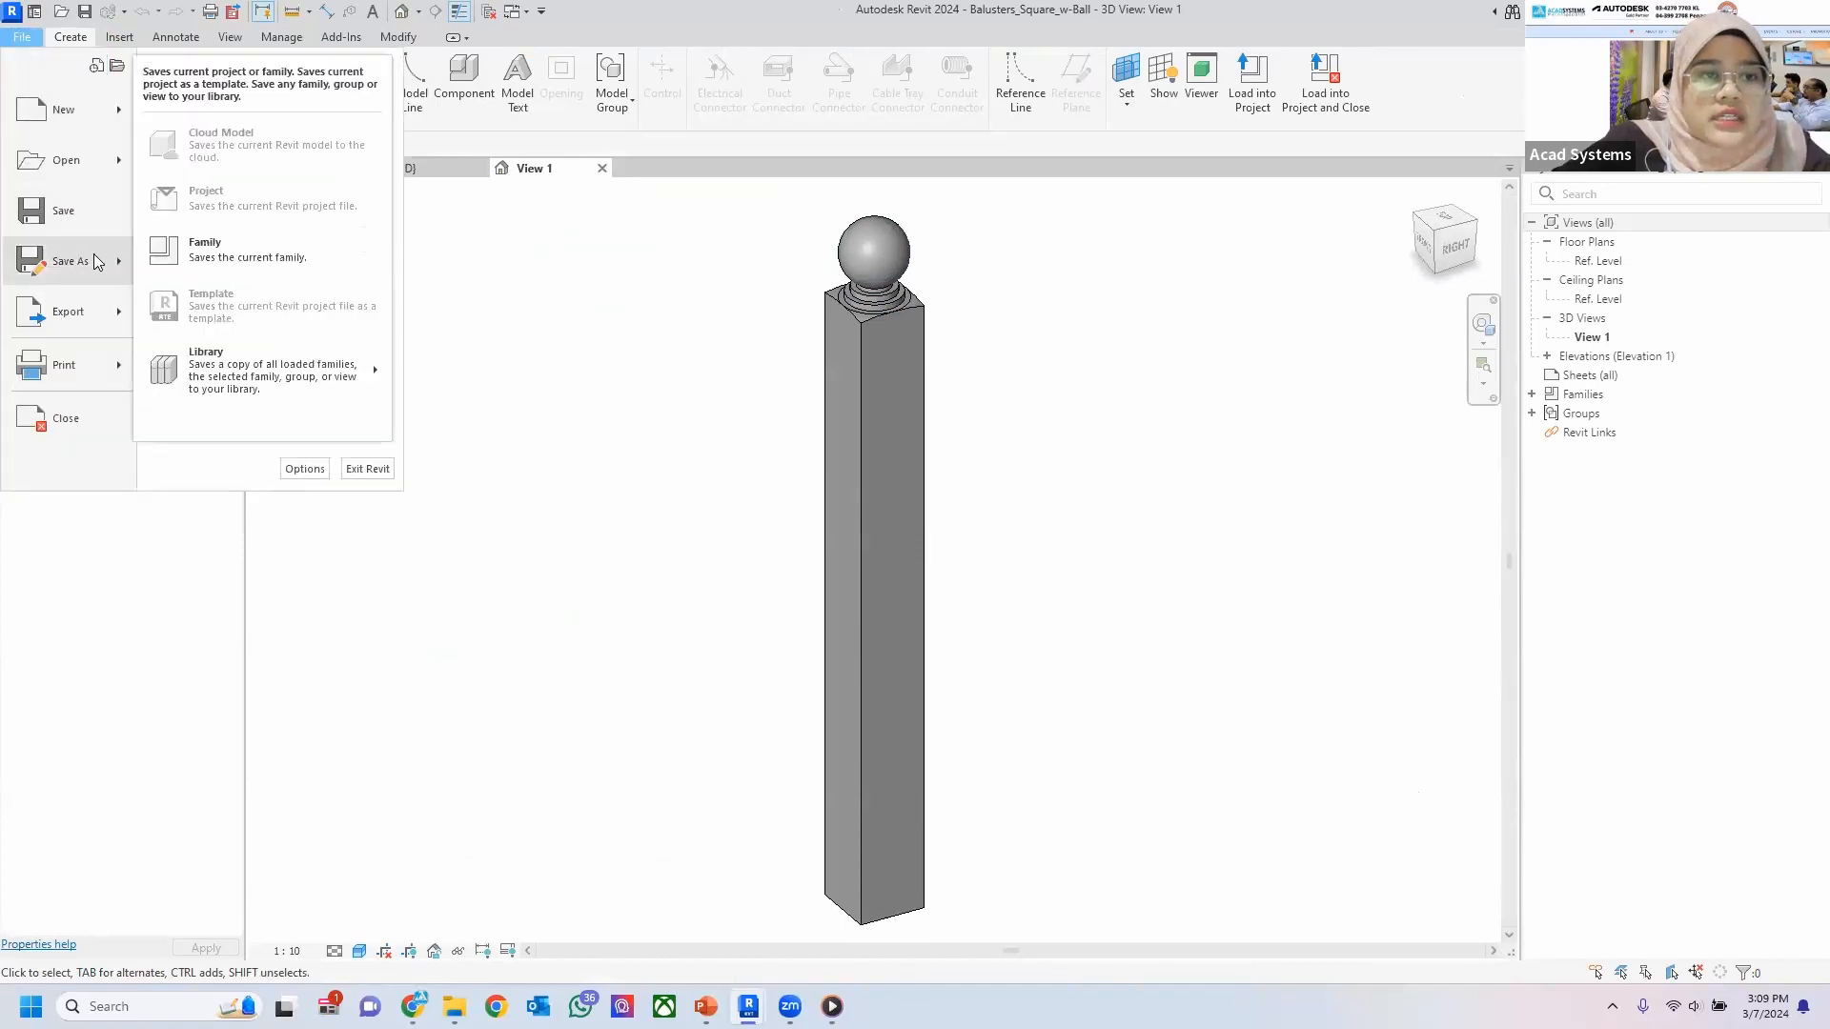
{"action": "left_click", "coordinate": [220, 255]}
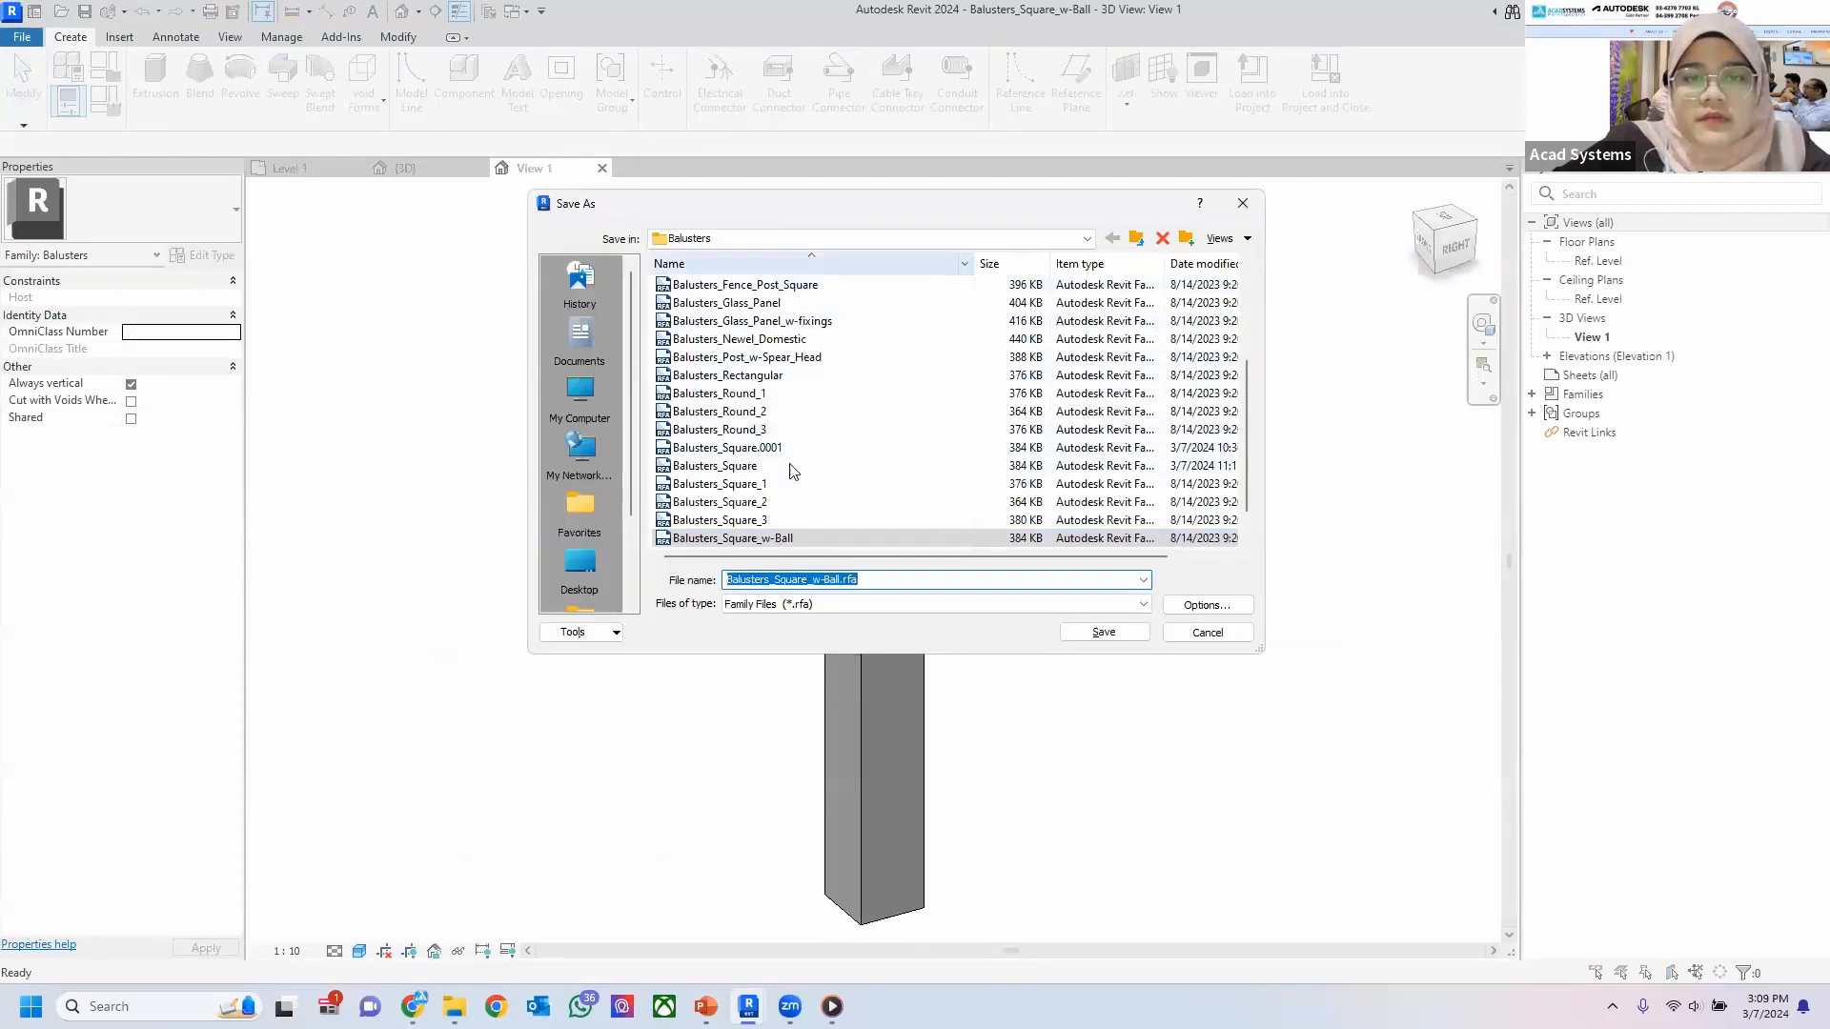
{"action": "left_click", "coordinate": [892, 579]}
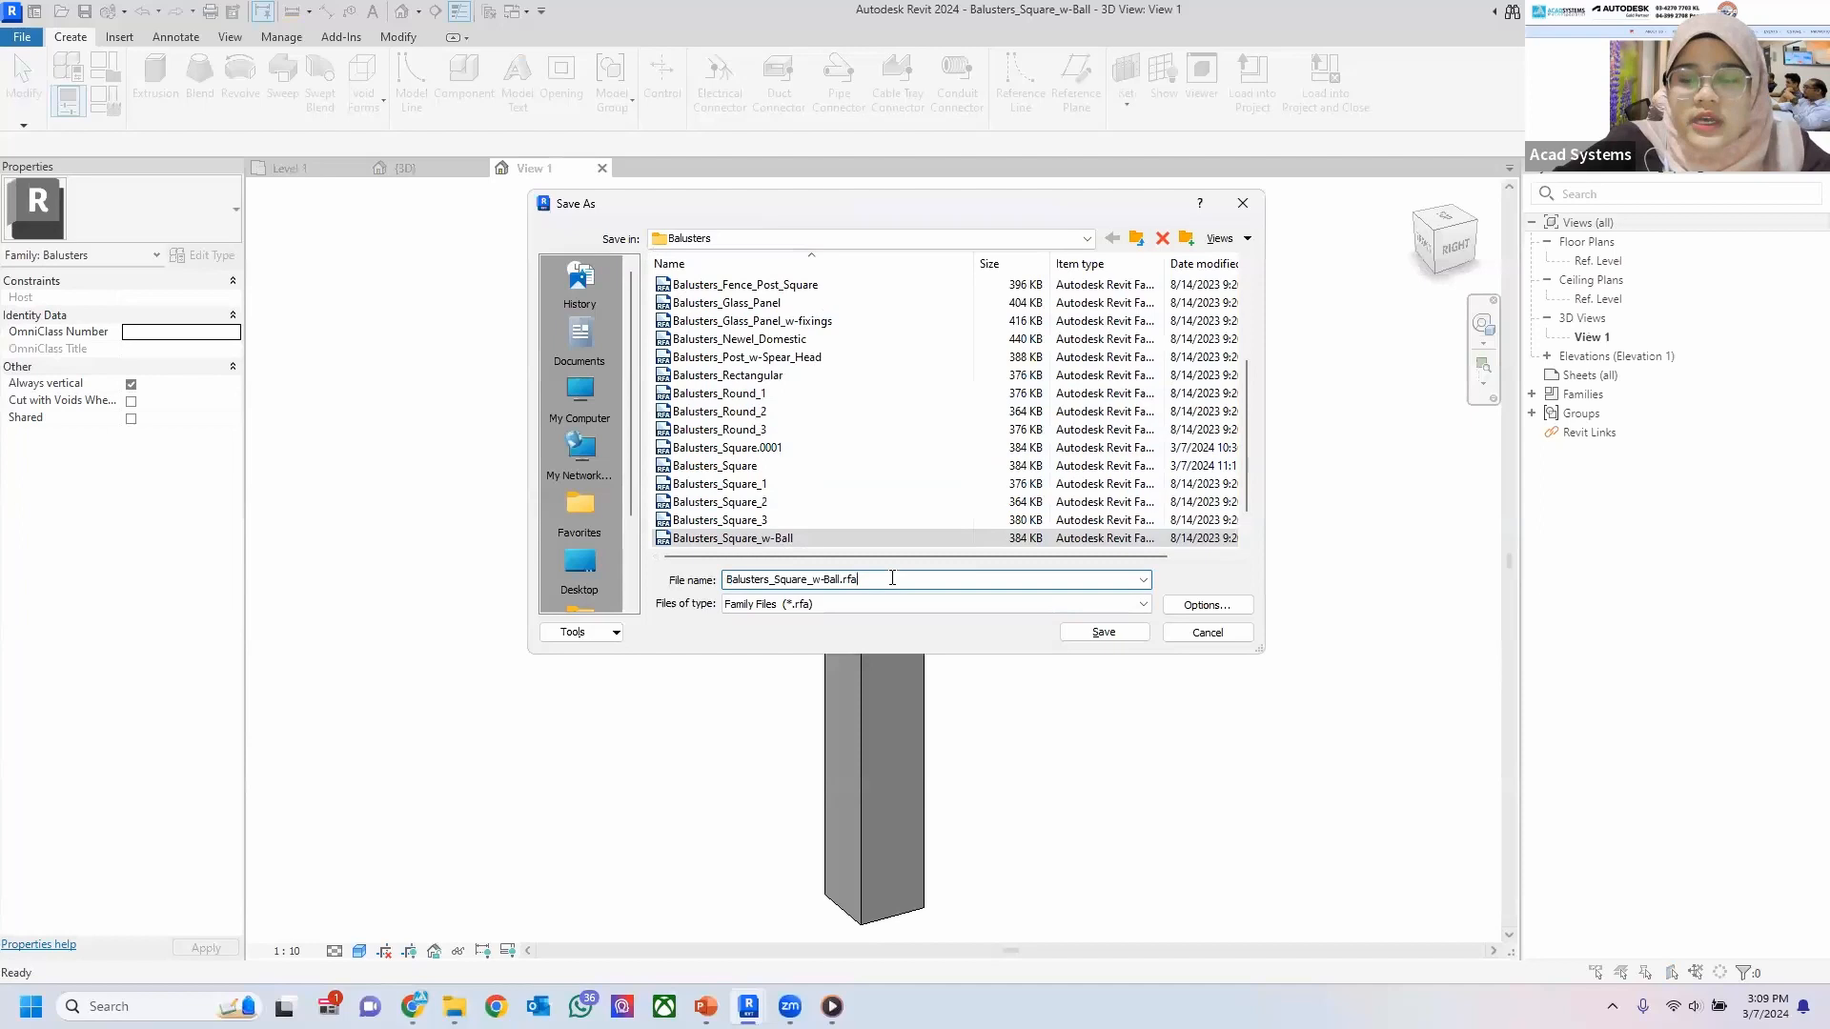
{"action": "key", "text": "BackSpace"}
{"action": "key", "text": "BackSpace"}
{"action": "key", "text": "BackSpace"}
{"action": "key", "text": "BackSpace"}
{"action": "key", "text": "BackSpace"}
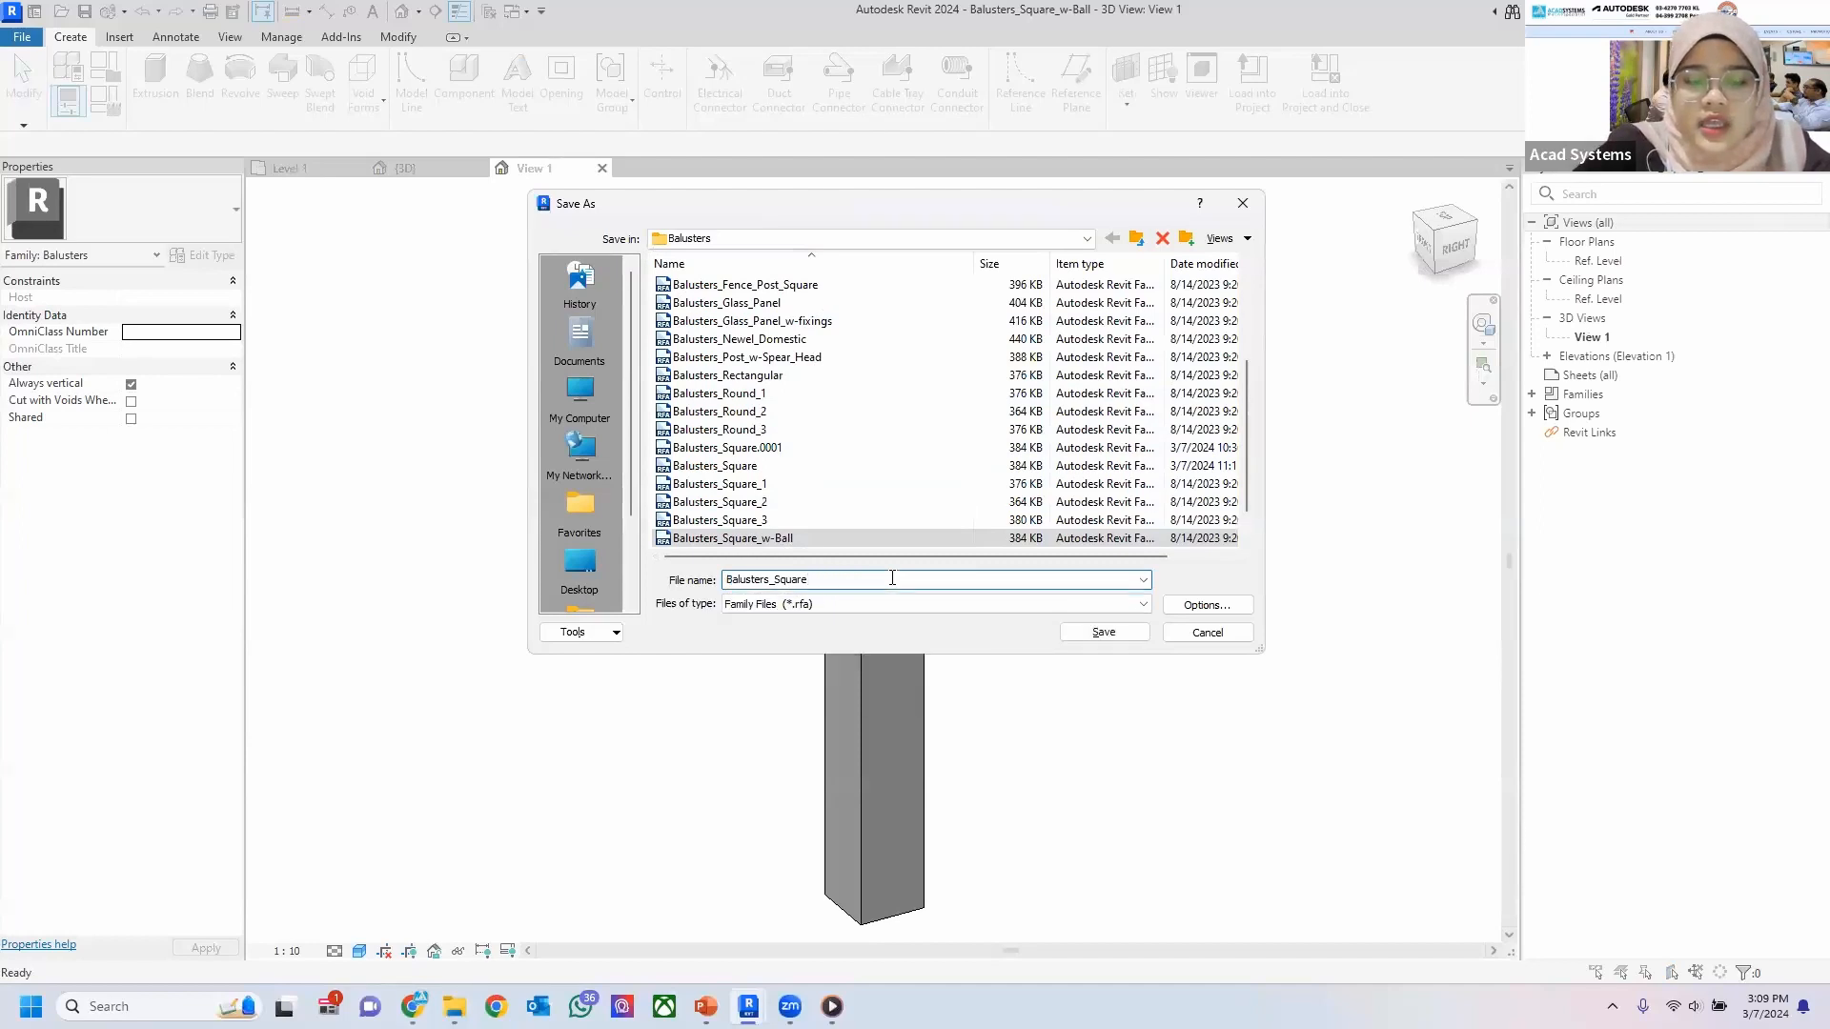
{"action": "left_click", "coordinate": [1143, 639]}
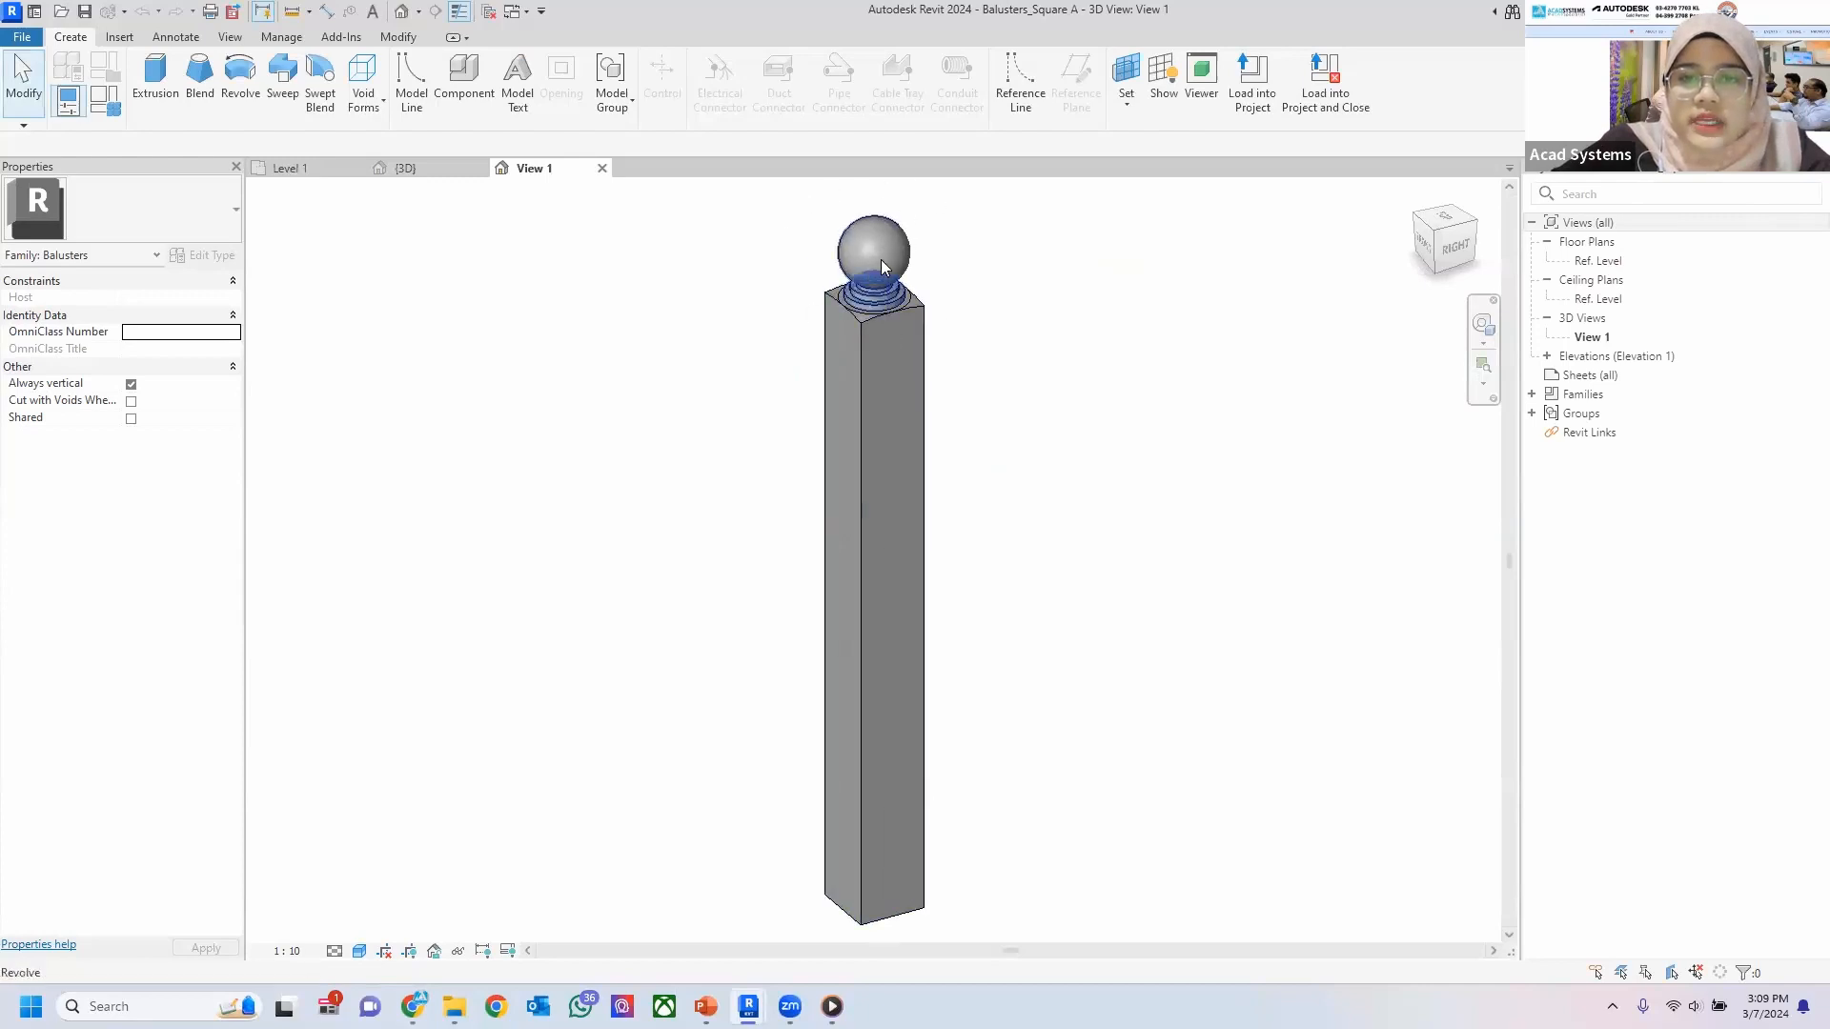
Delete the ball finial and the revolved ring around it from the top of the square post.
{"action": "middle_click_drag", "start_coordinate": [927, 781], "coordinate": [922, 691]}
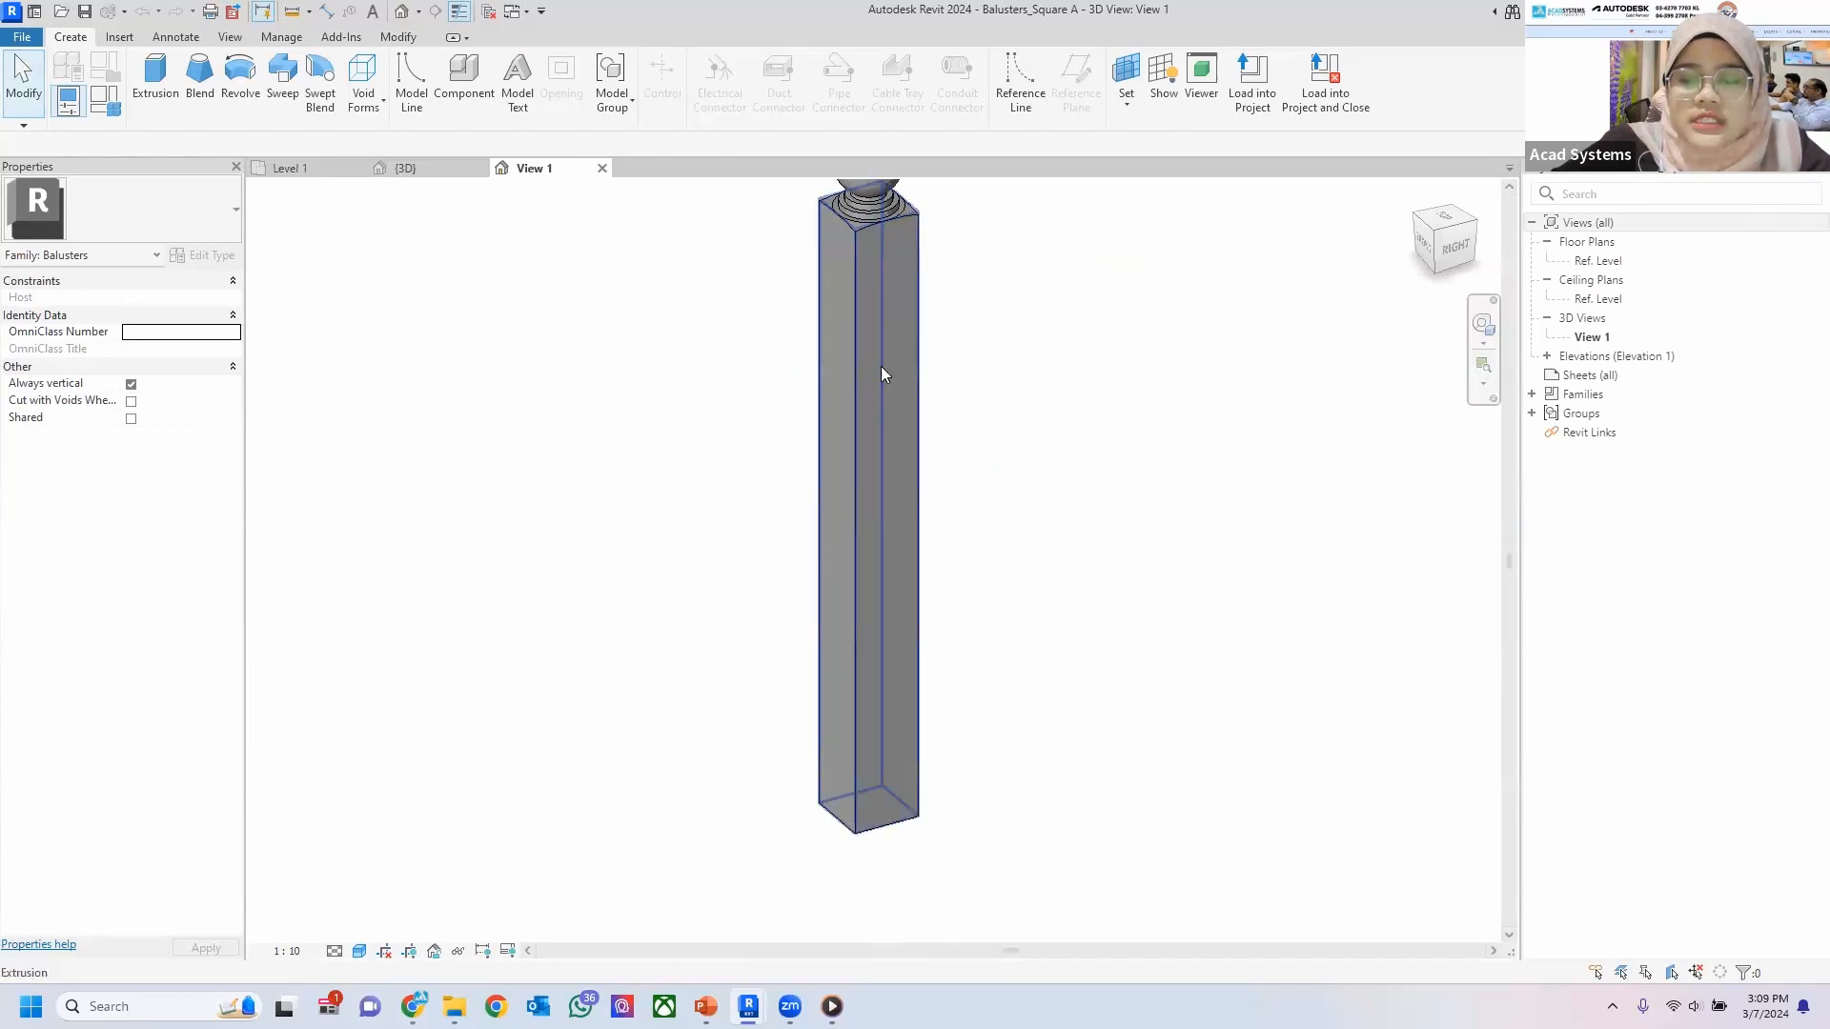
{"action": "middle_click_drag", "start_coordinate": [894, 551], "coordinate": [903, 708]}
{"action": "scroll", "coordinate": [974, 224], "scroll_direction": "up", "scroll_amount": 1}
{"action": "left_click_drag", "start_coordinate": [709, 244], "coordinate": [1036, 515]}
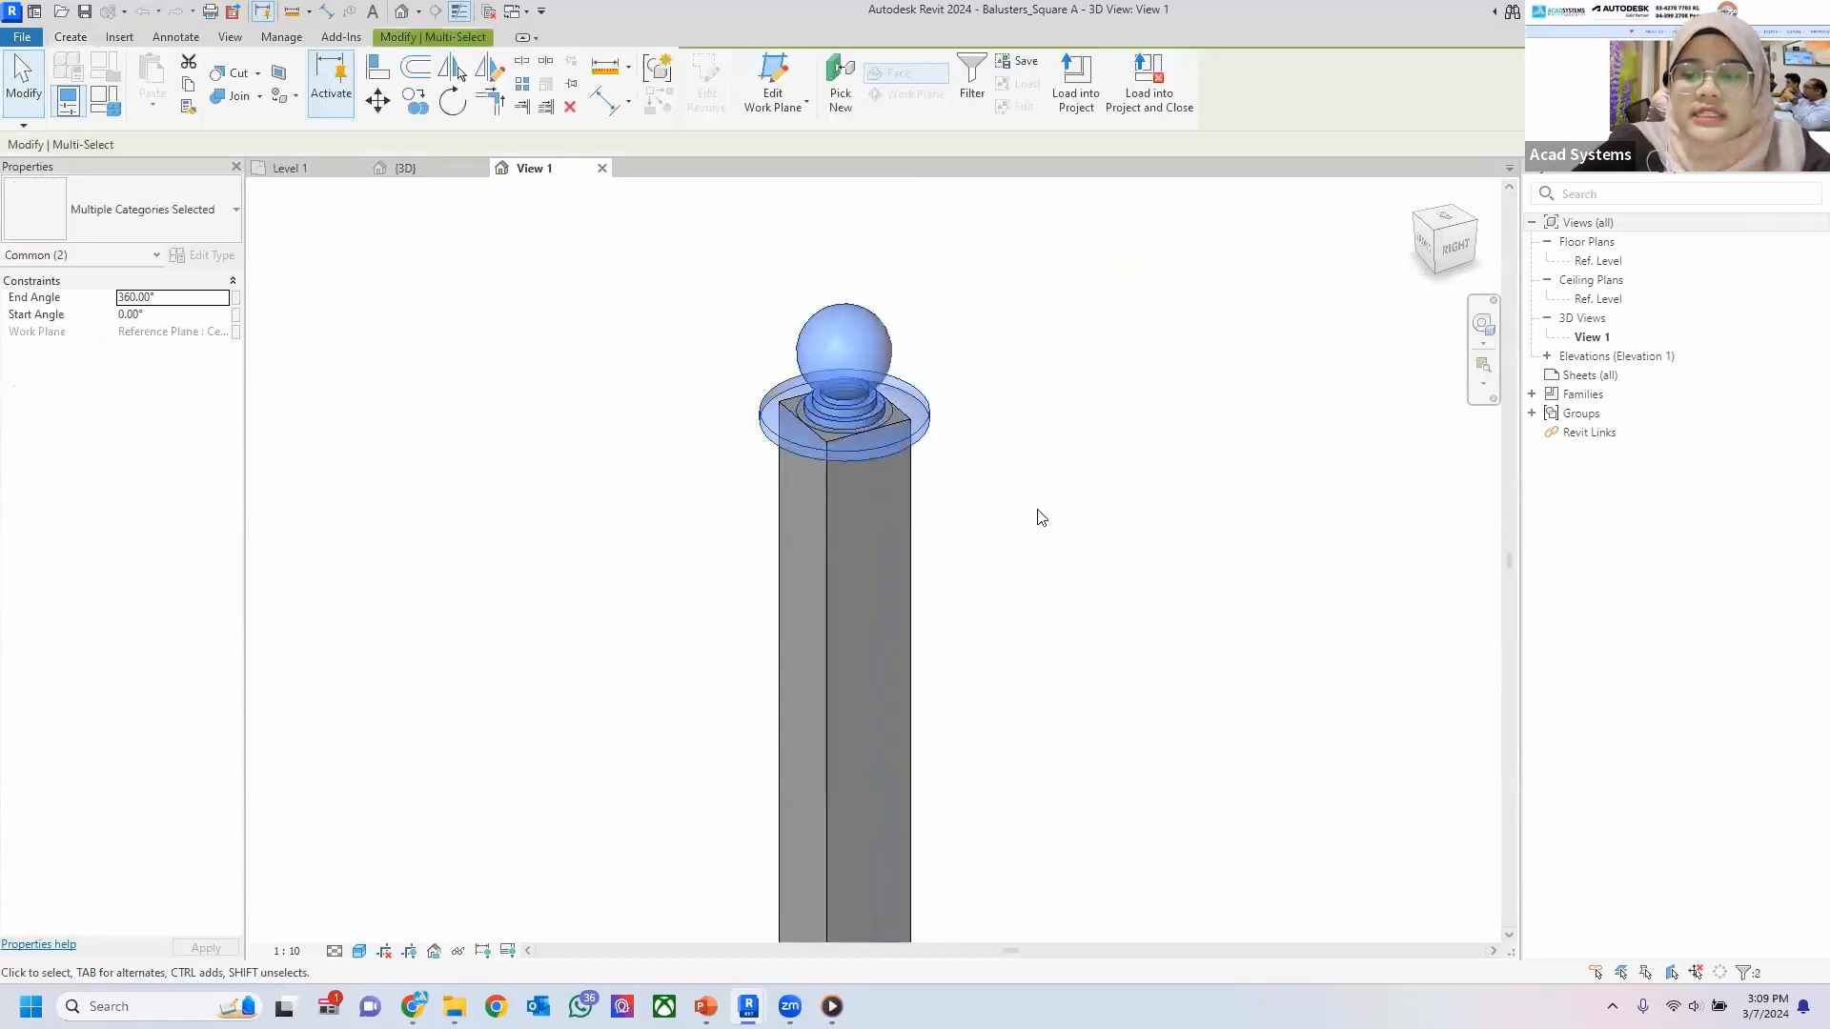
{"action": "key", "text": "Delete"}
{"action": "scroll", "coordinate": [1016, 519], "scroll_direction": "down", "scroll_amount": 1}
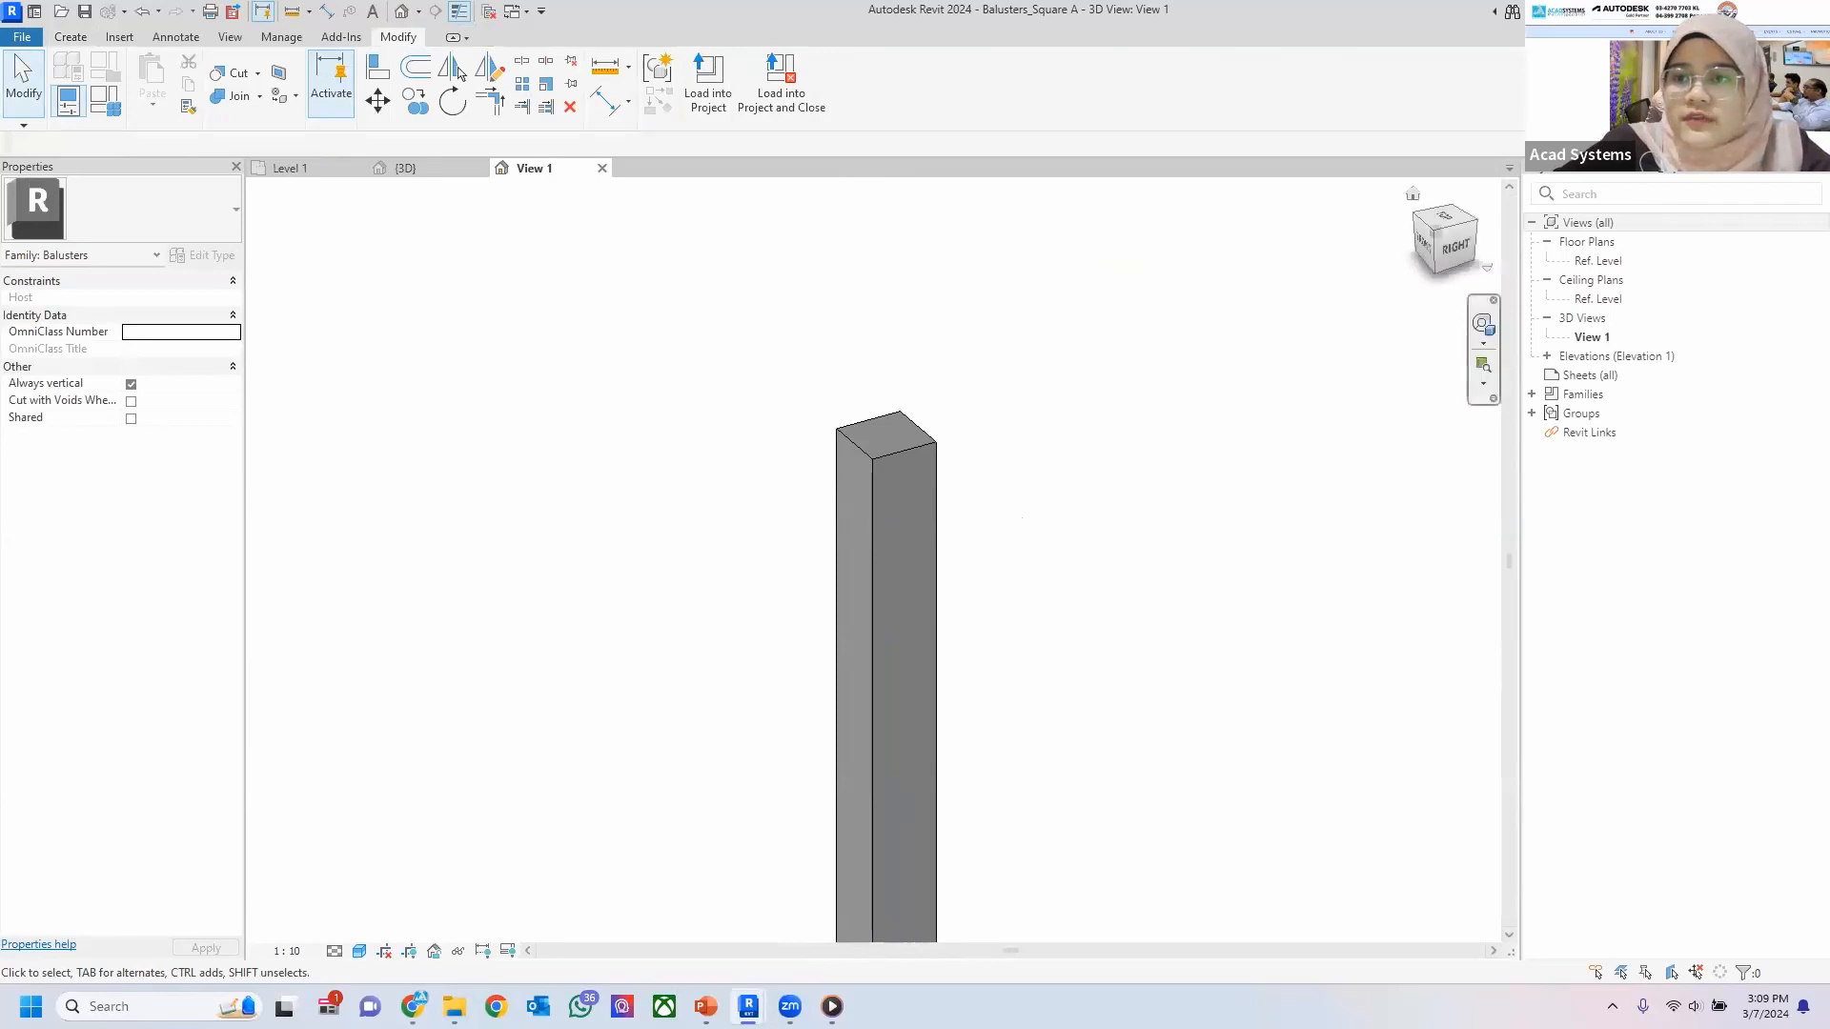
Start an extrusion in the Ref. Level floor plan with the post's top face picked as its work plane.
{"action": "double_click", "coordinate": [1636, 262]}
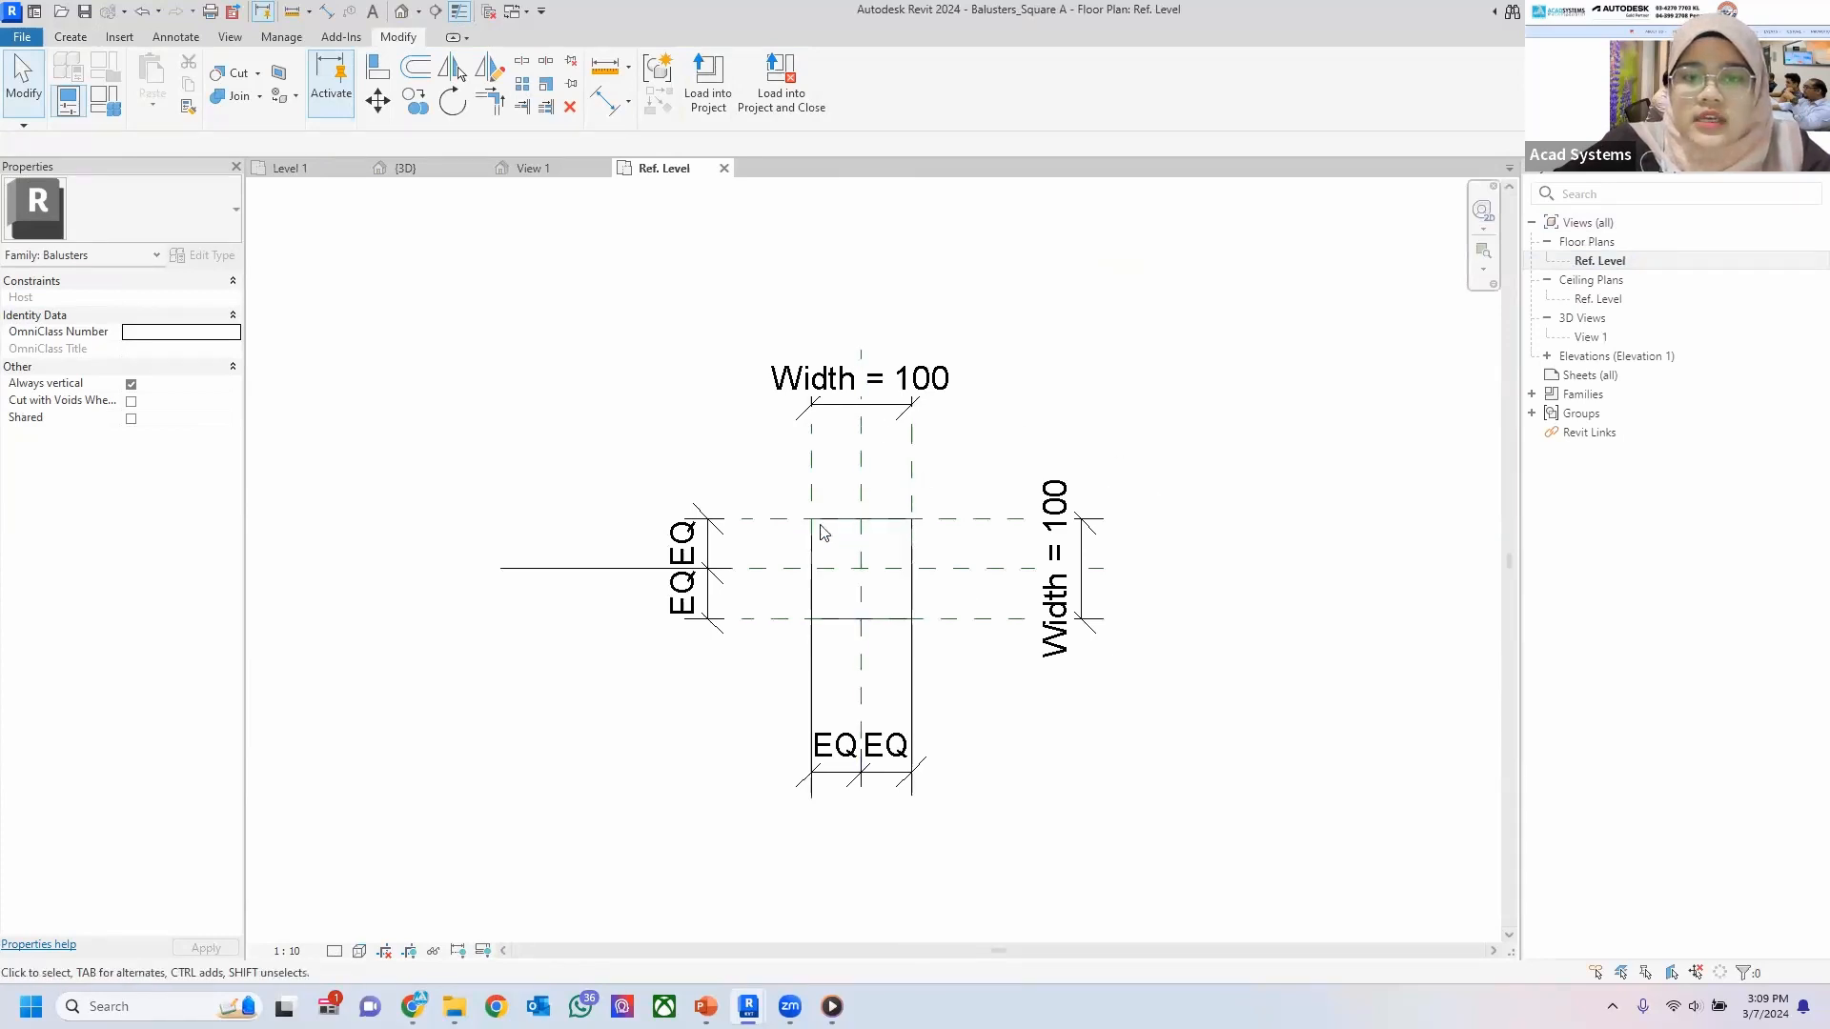
{"action": "left_click", "coordinate": [69, 38]}
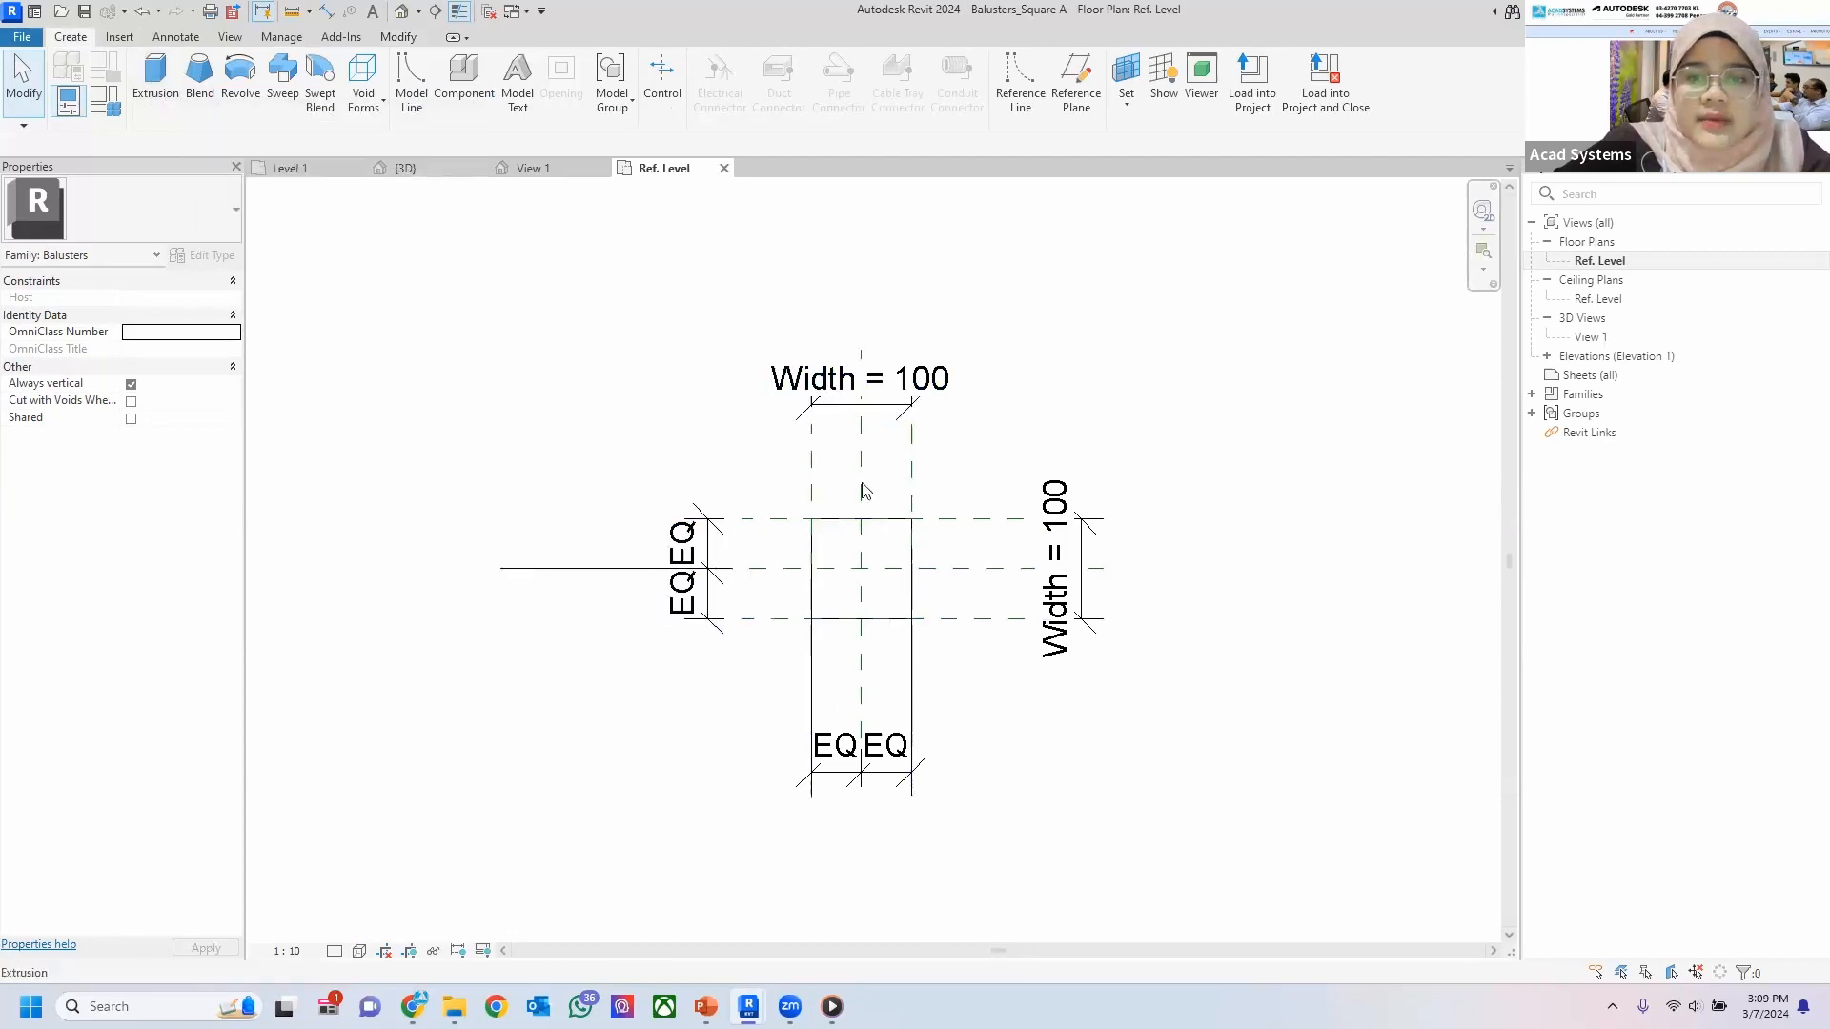
{"action": "left_click", "coordinate": [156, 86]}
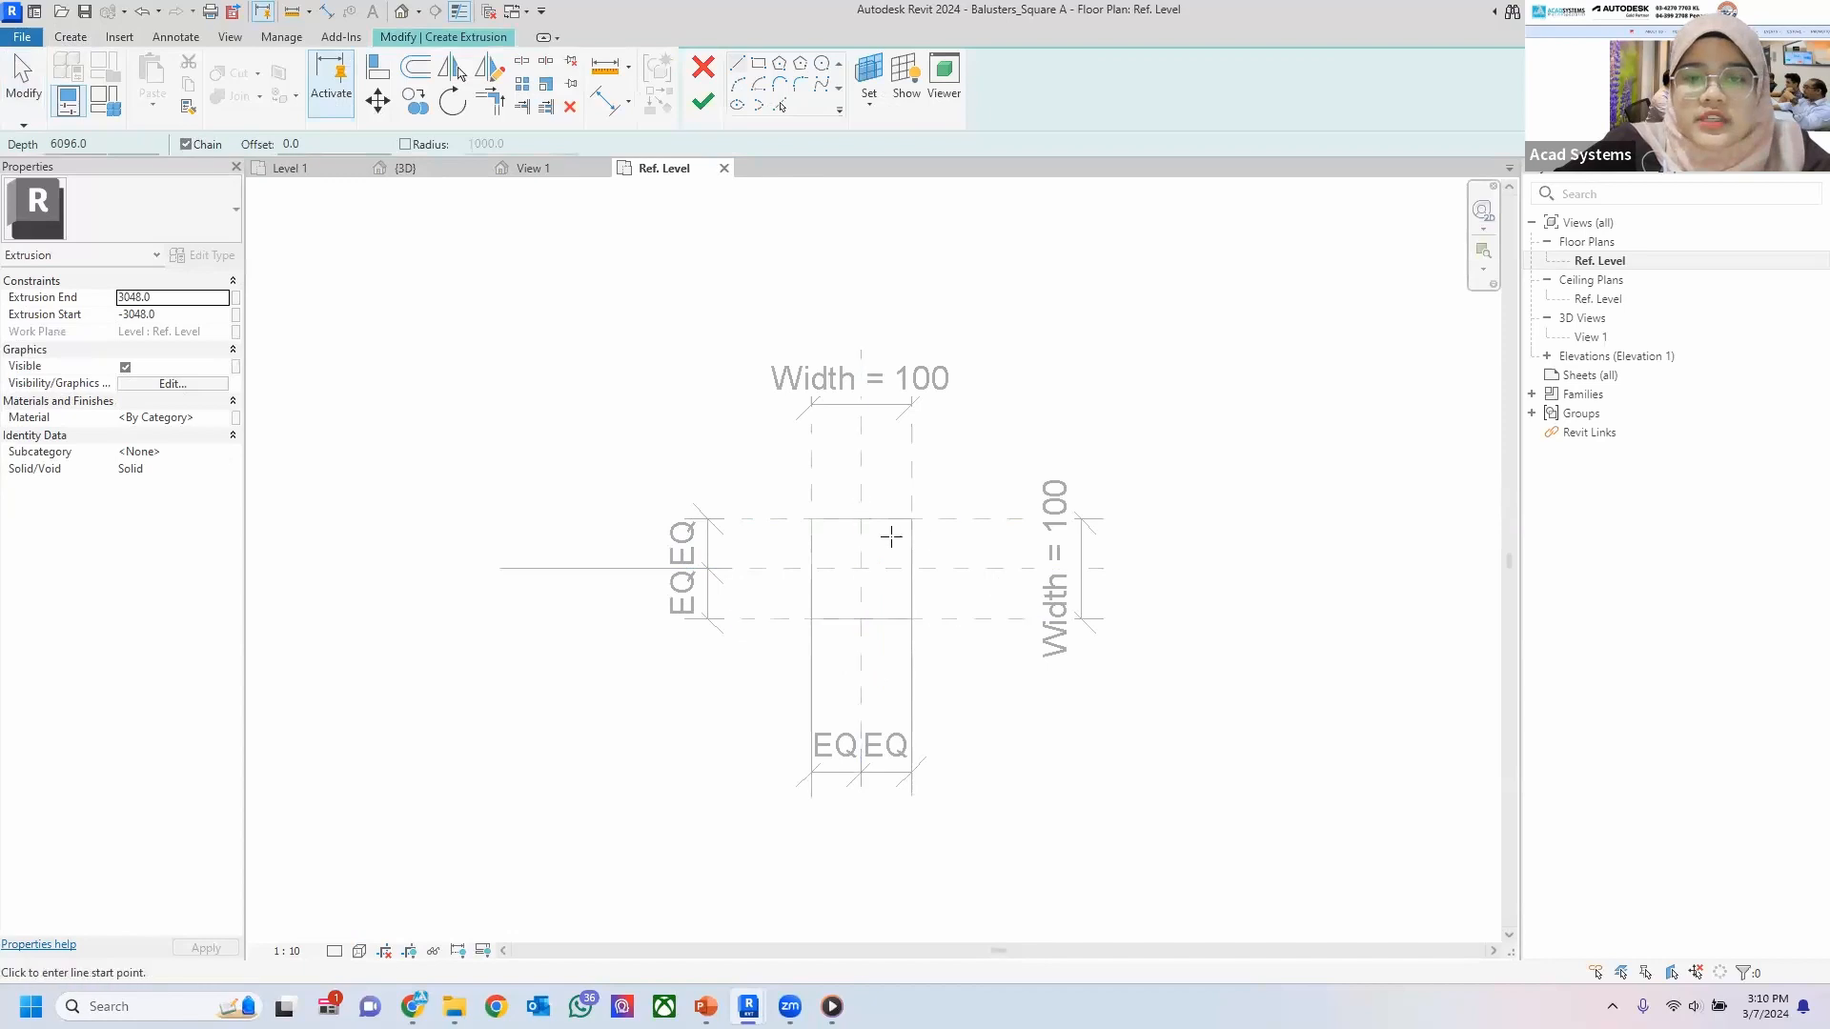
{"action": "scroll", "coordinate": [872, 538], "scroll_direction": "up", "scroll_amount": 2}
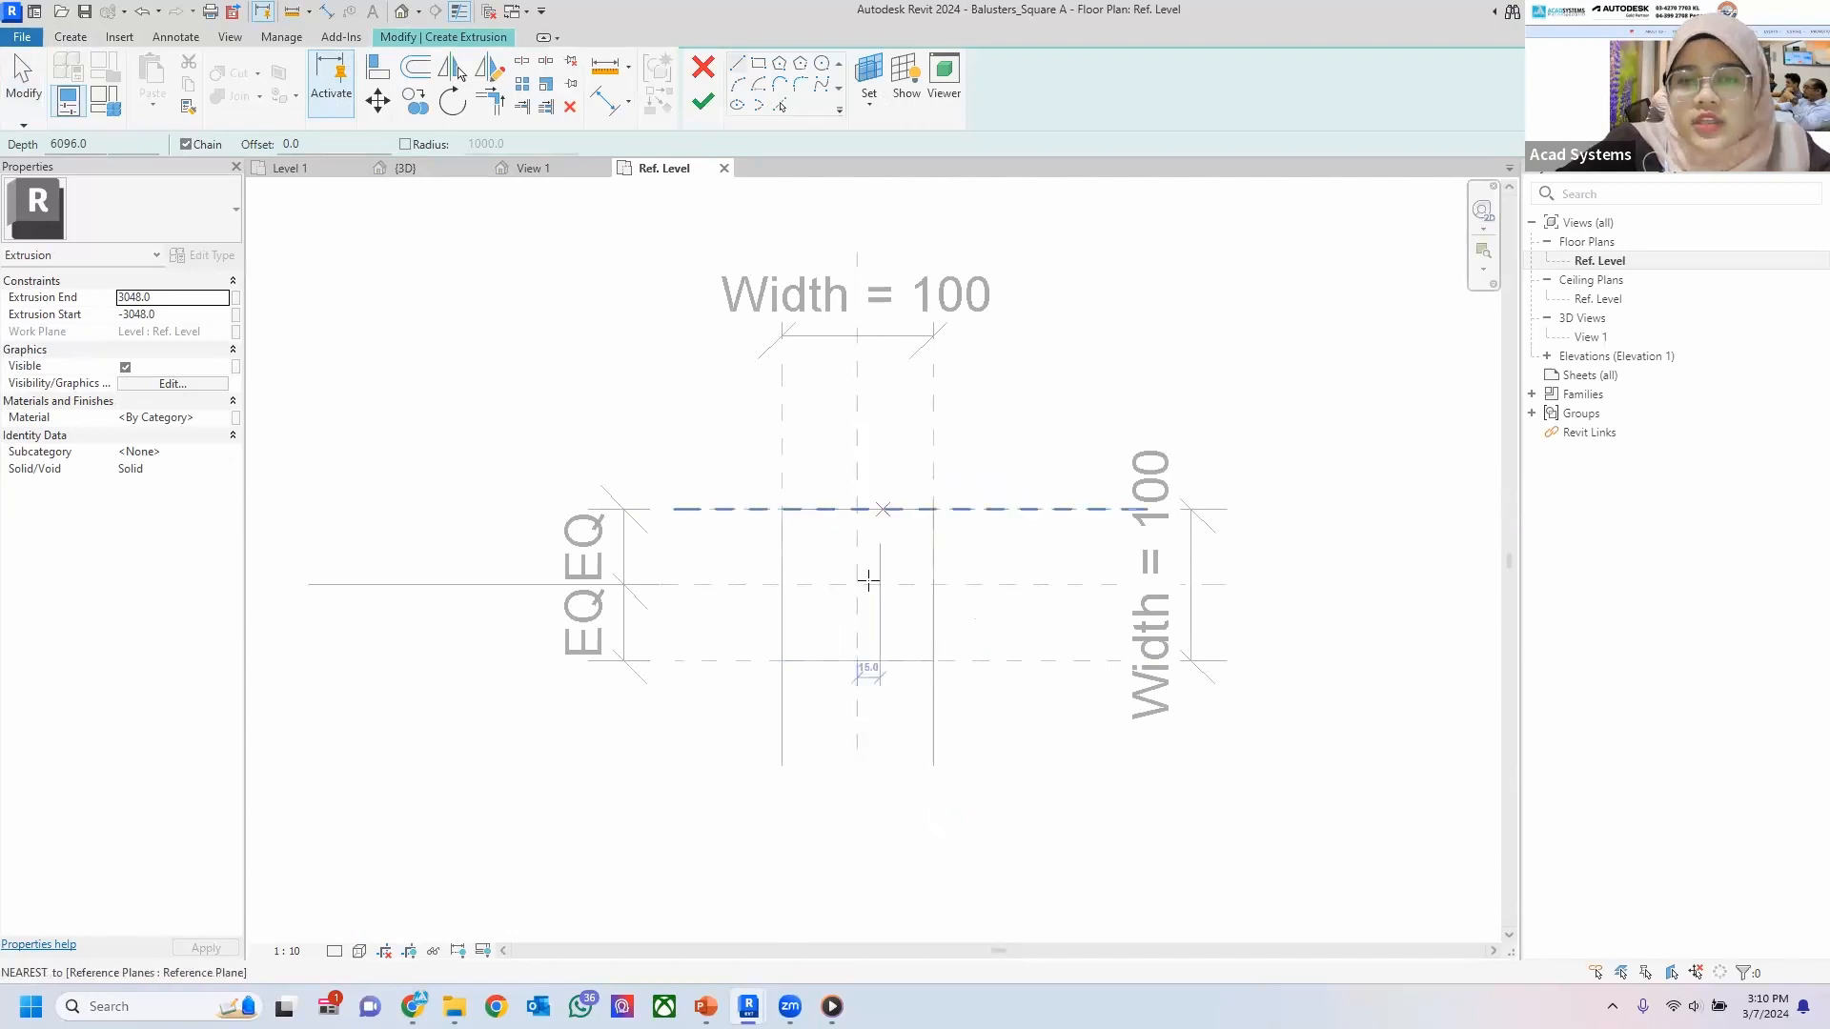
{"action": "left_click", "coordinate": [869, 95]}
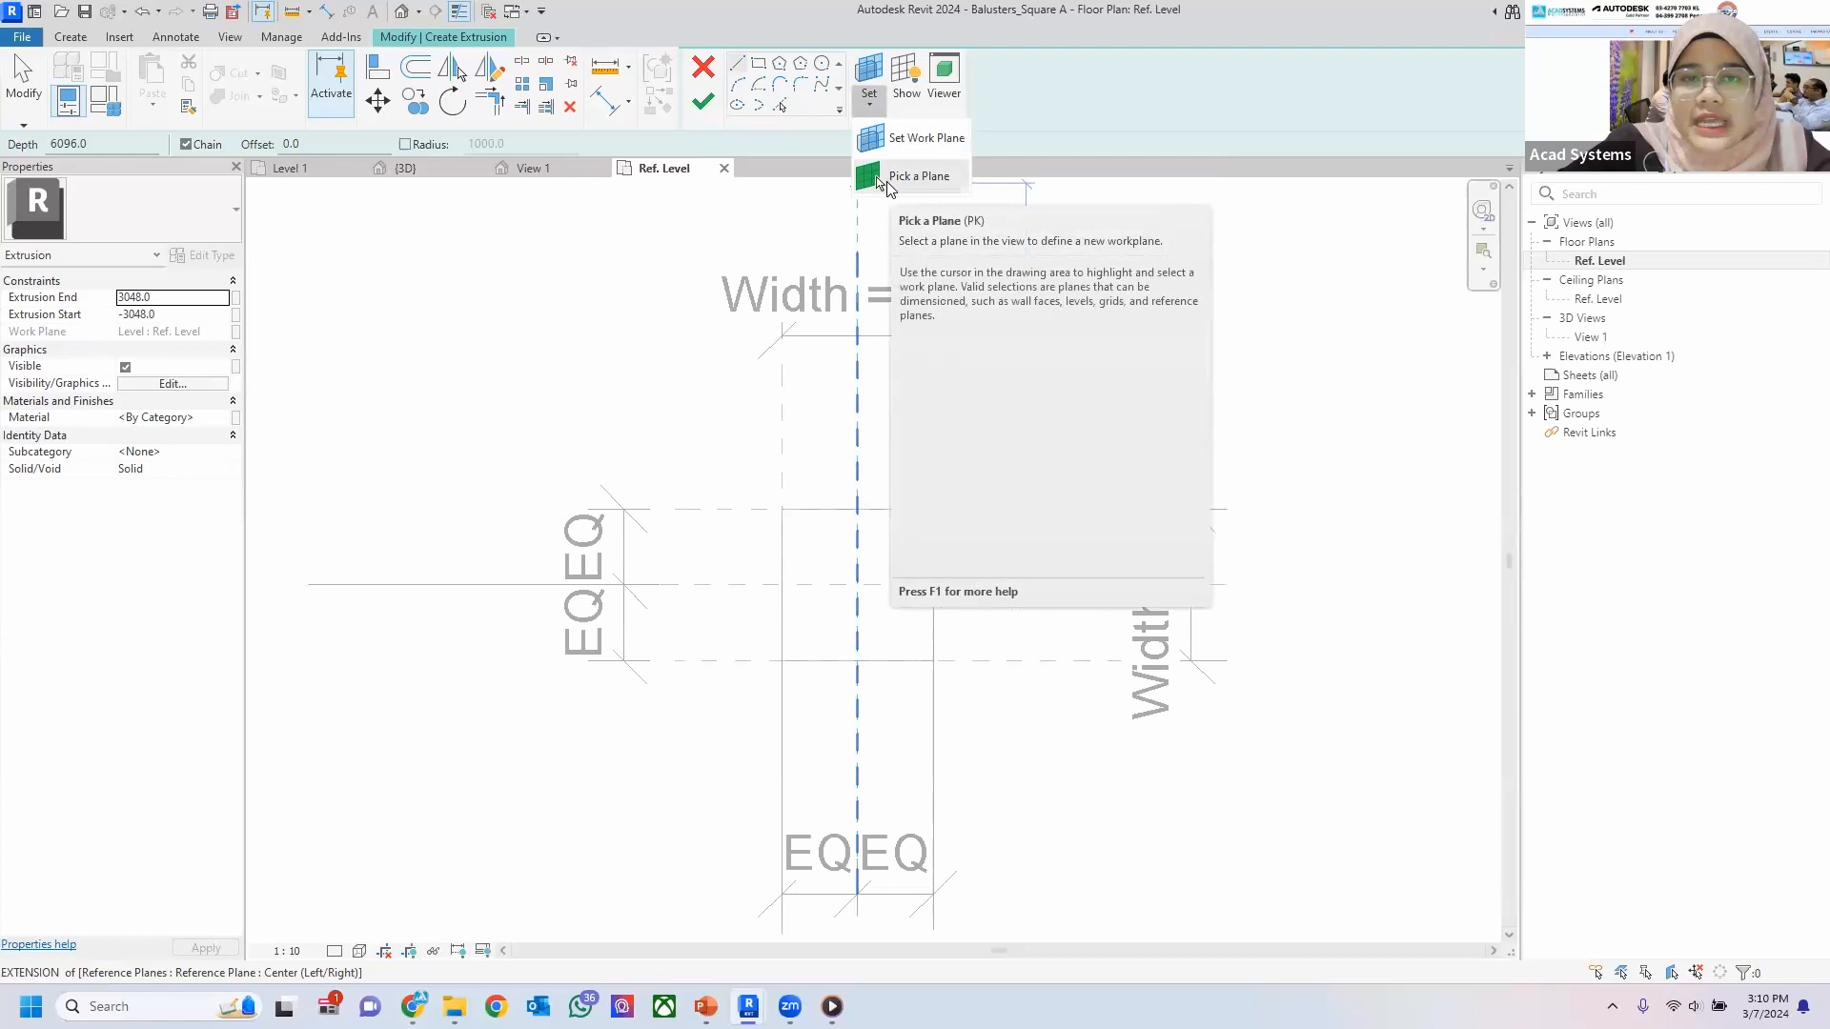
{"action": "left_click", "coordinate": [878, 177]}
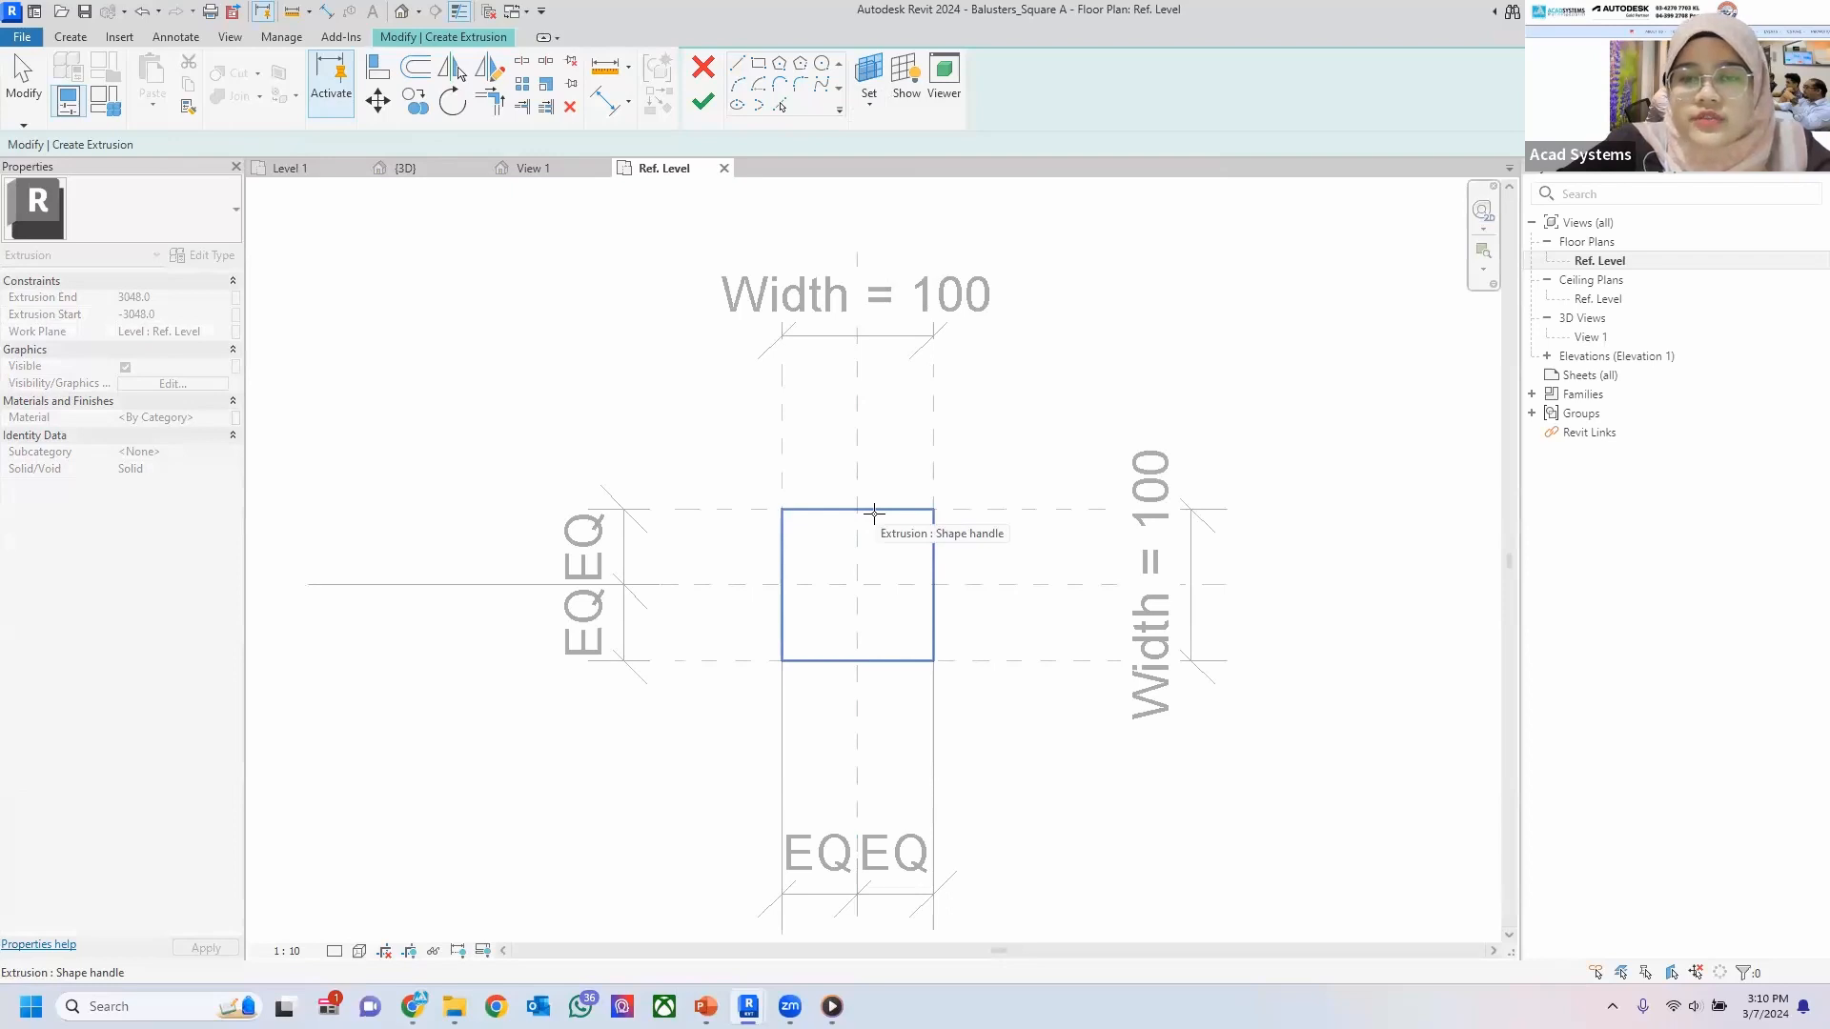
{"action": "left_click", "coordinate": [874, 513]}
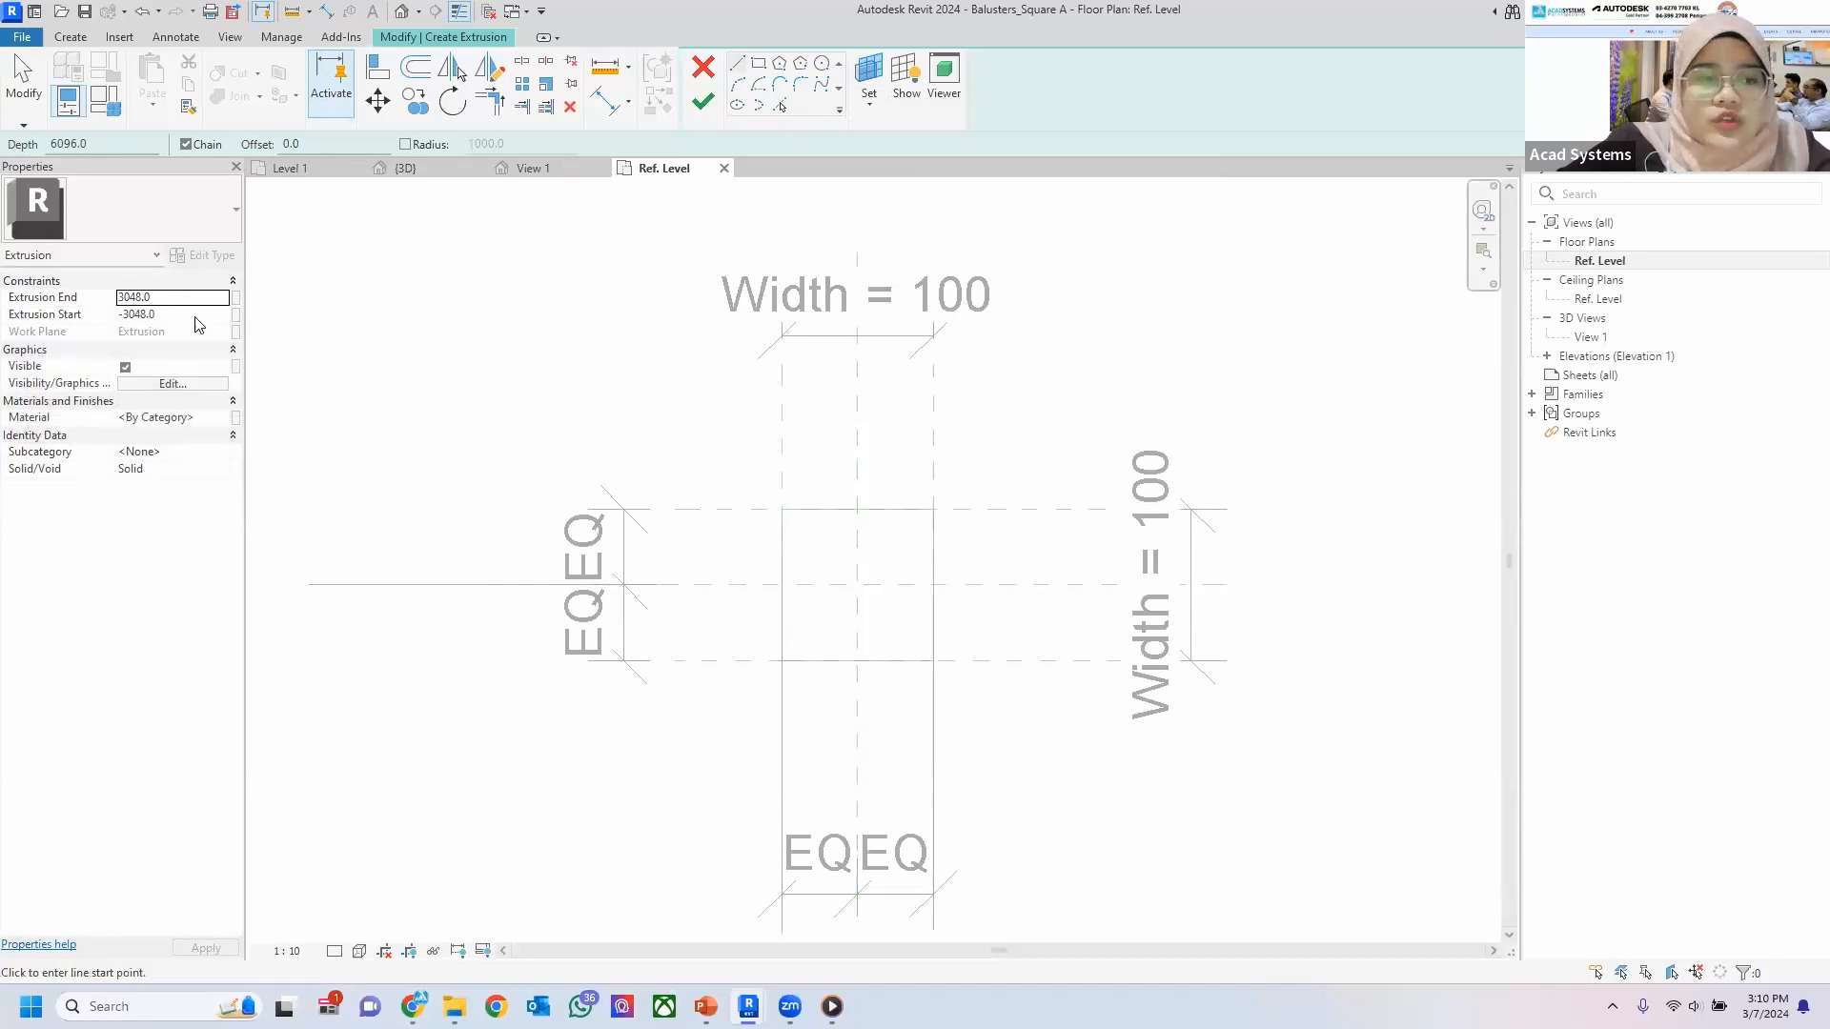
Set the extrusion's start to 0 and its end to 10.
{"action": "left_click", "coordinate": [84, 314]}
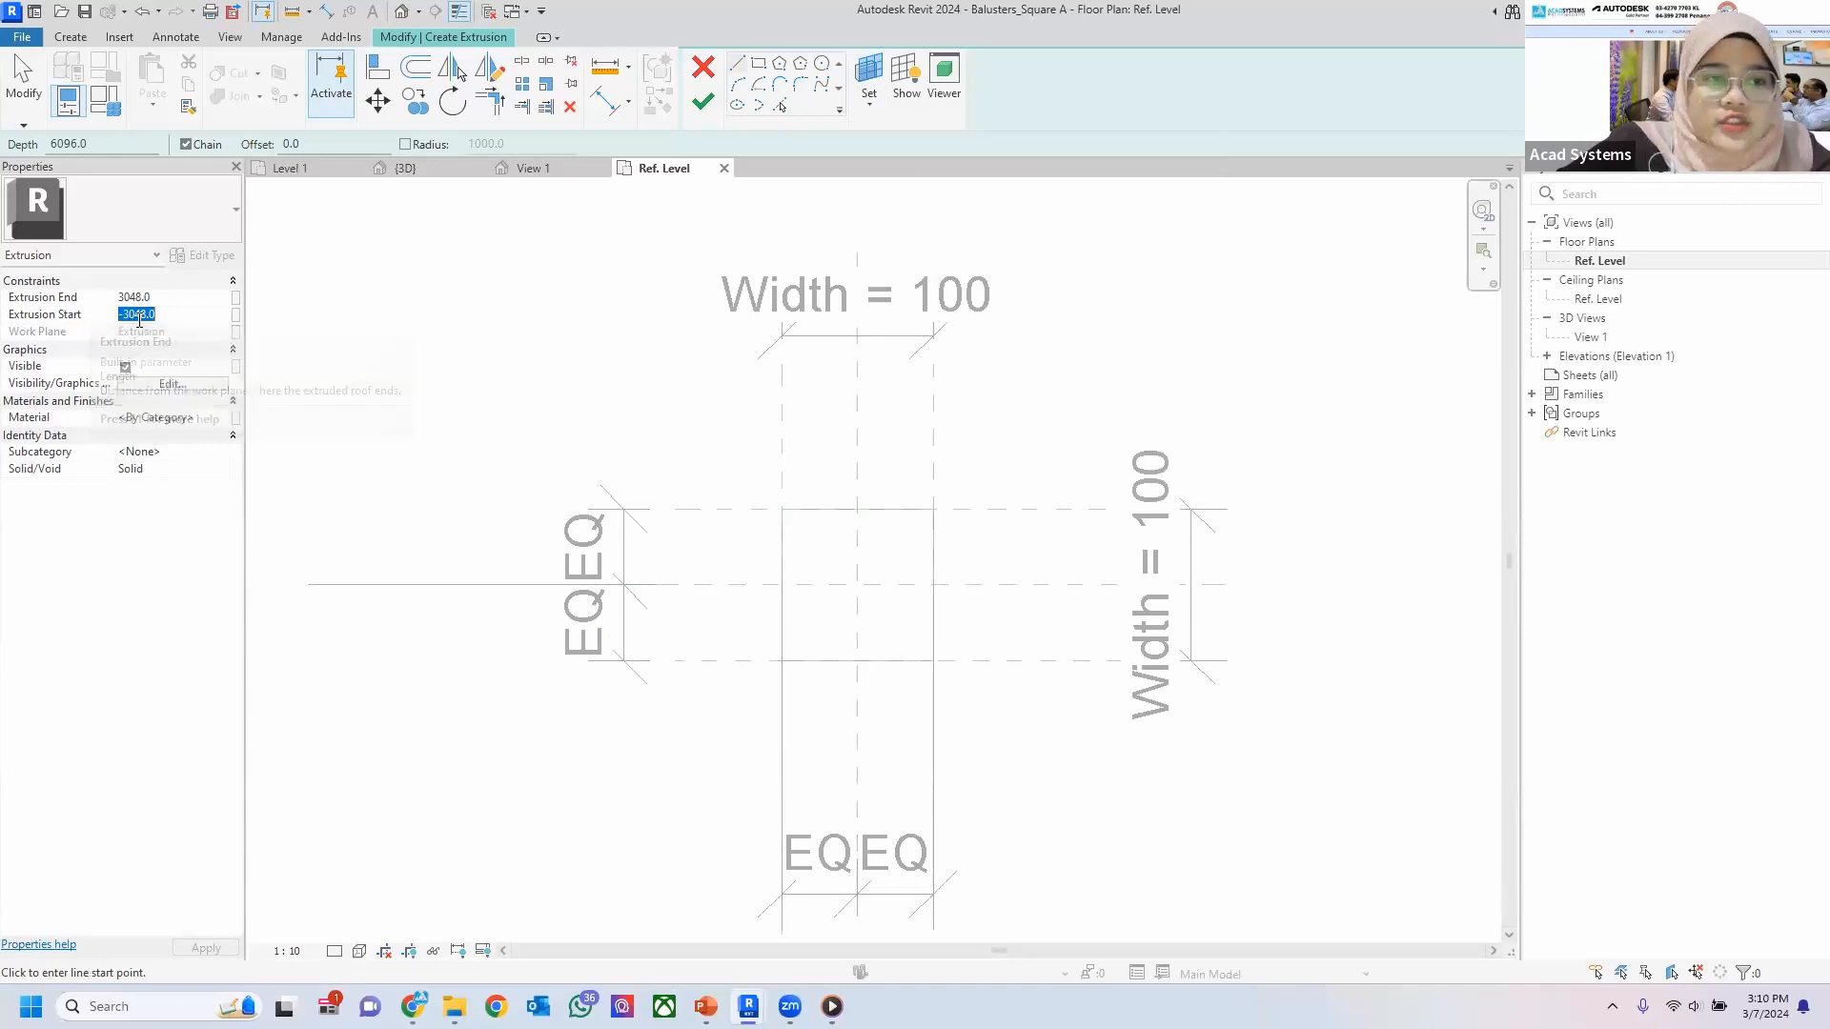
{"action": "type", "text": "0"}
{"action": "left_click", "coordinate": [167, 302]}
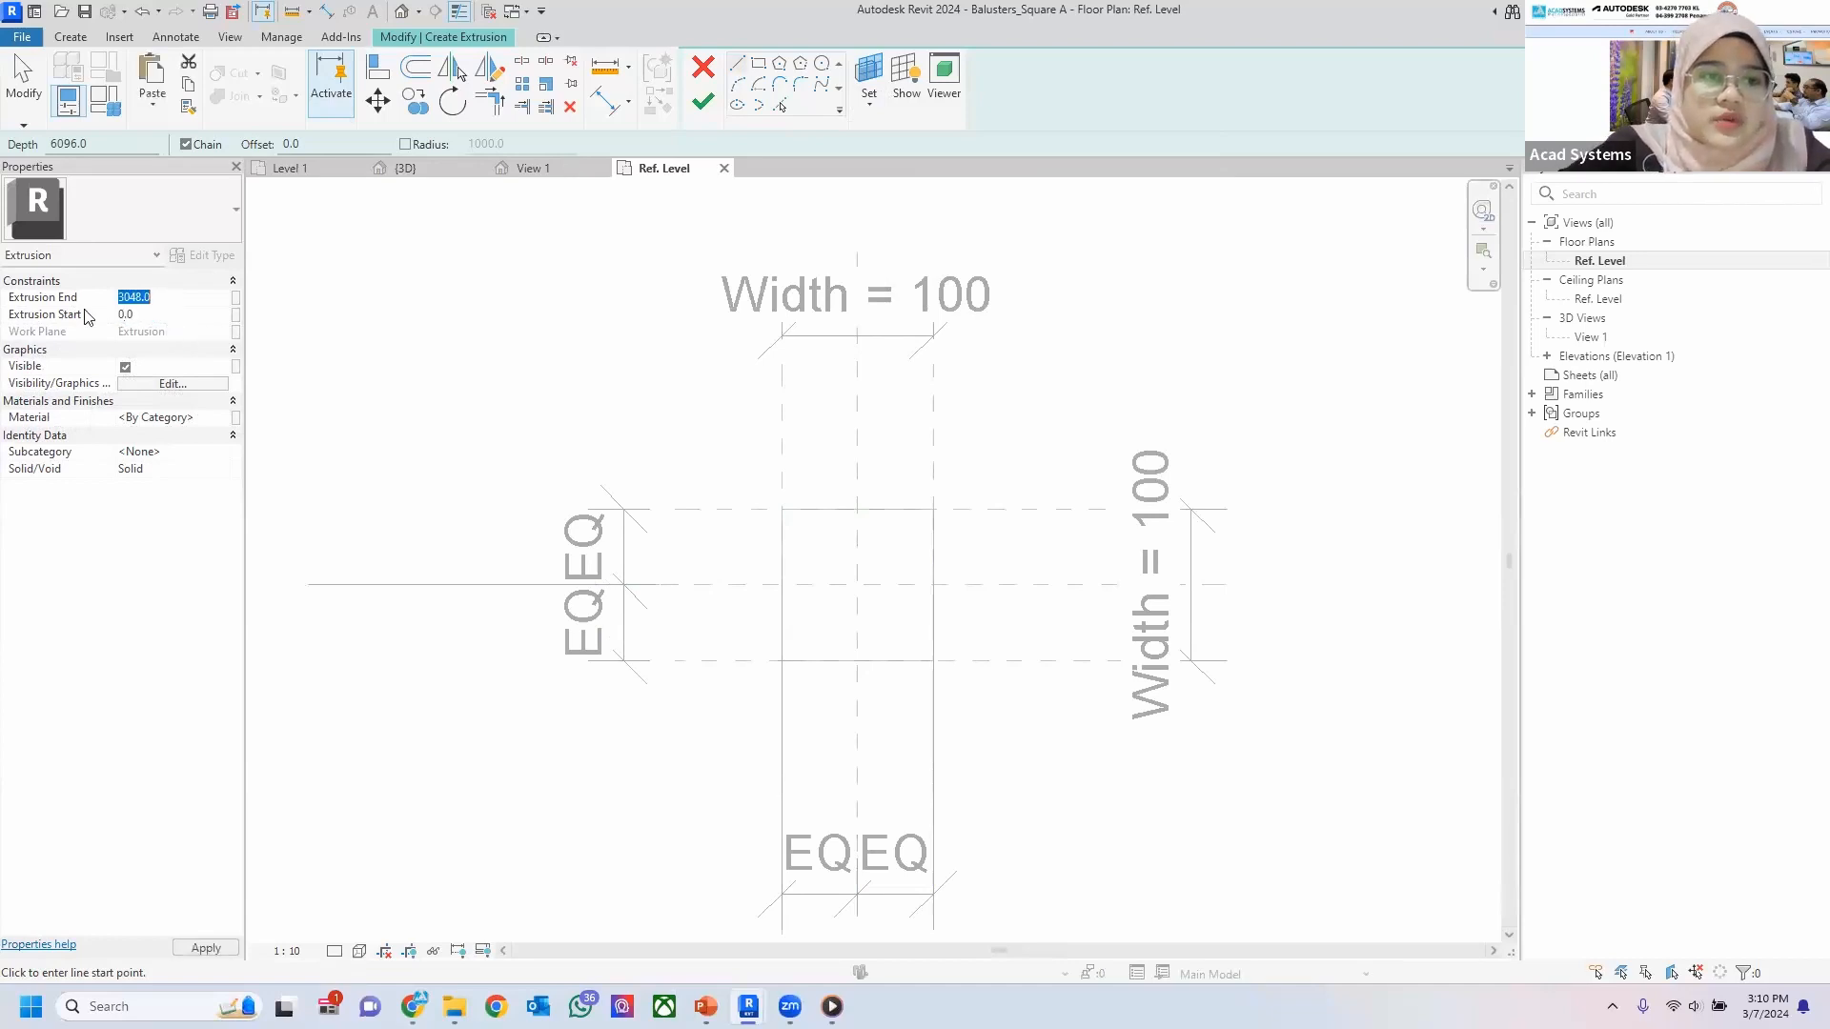
{"action": "left_click", "coordinate": [182, 296]}
{"action": "type", "text": "10"}
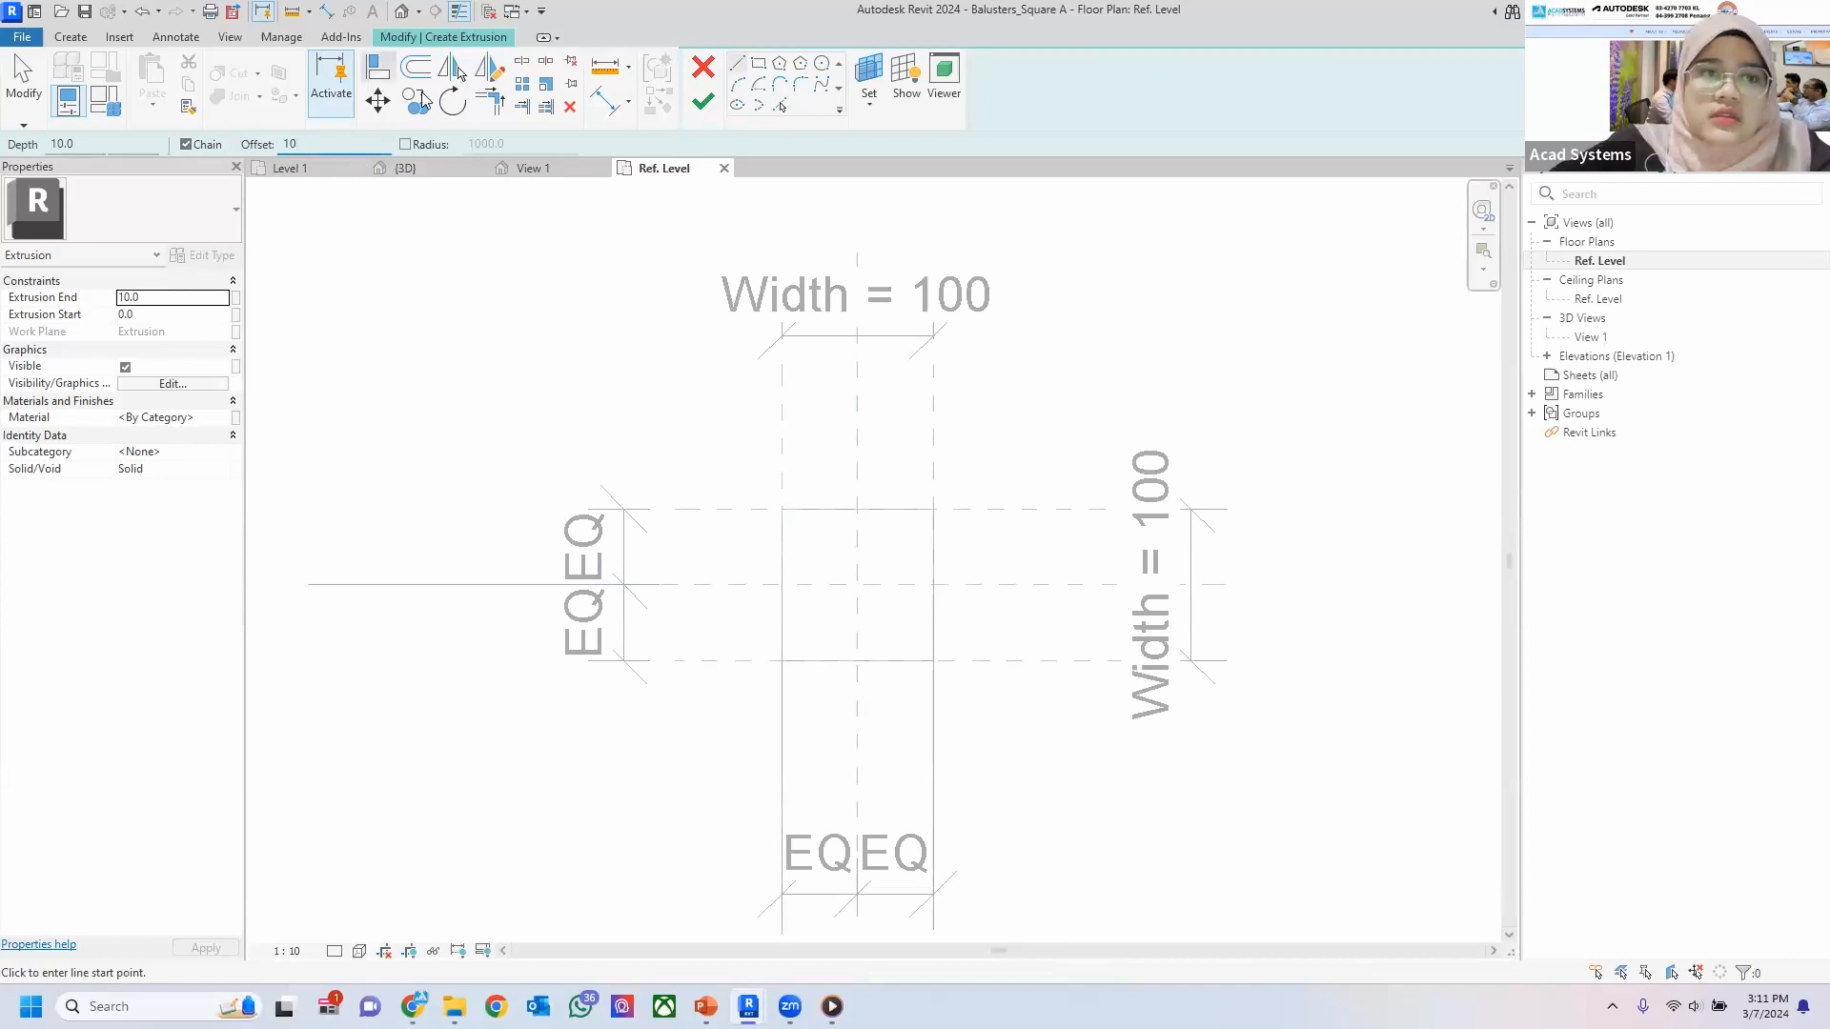
Sketch a rectangle offset 10 outside the post's outline, finish the extrusion as a cap plate and view it in 3D.
{"action": "middle_click_drag", "start_coordinate": [858, 502], "coordinate": [829, 465]}
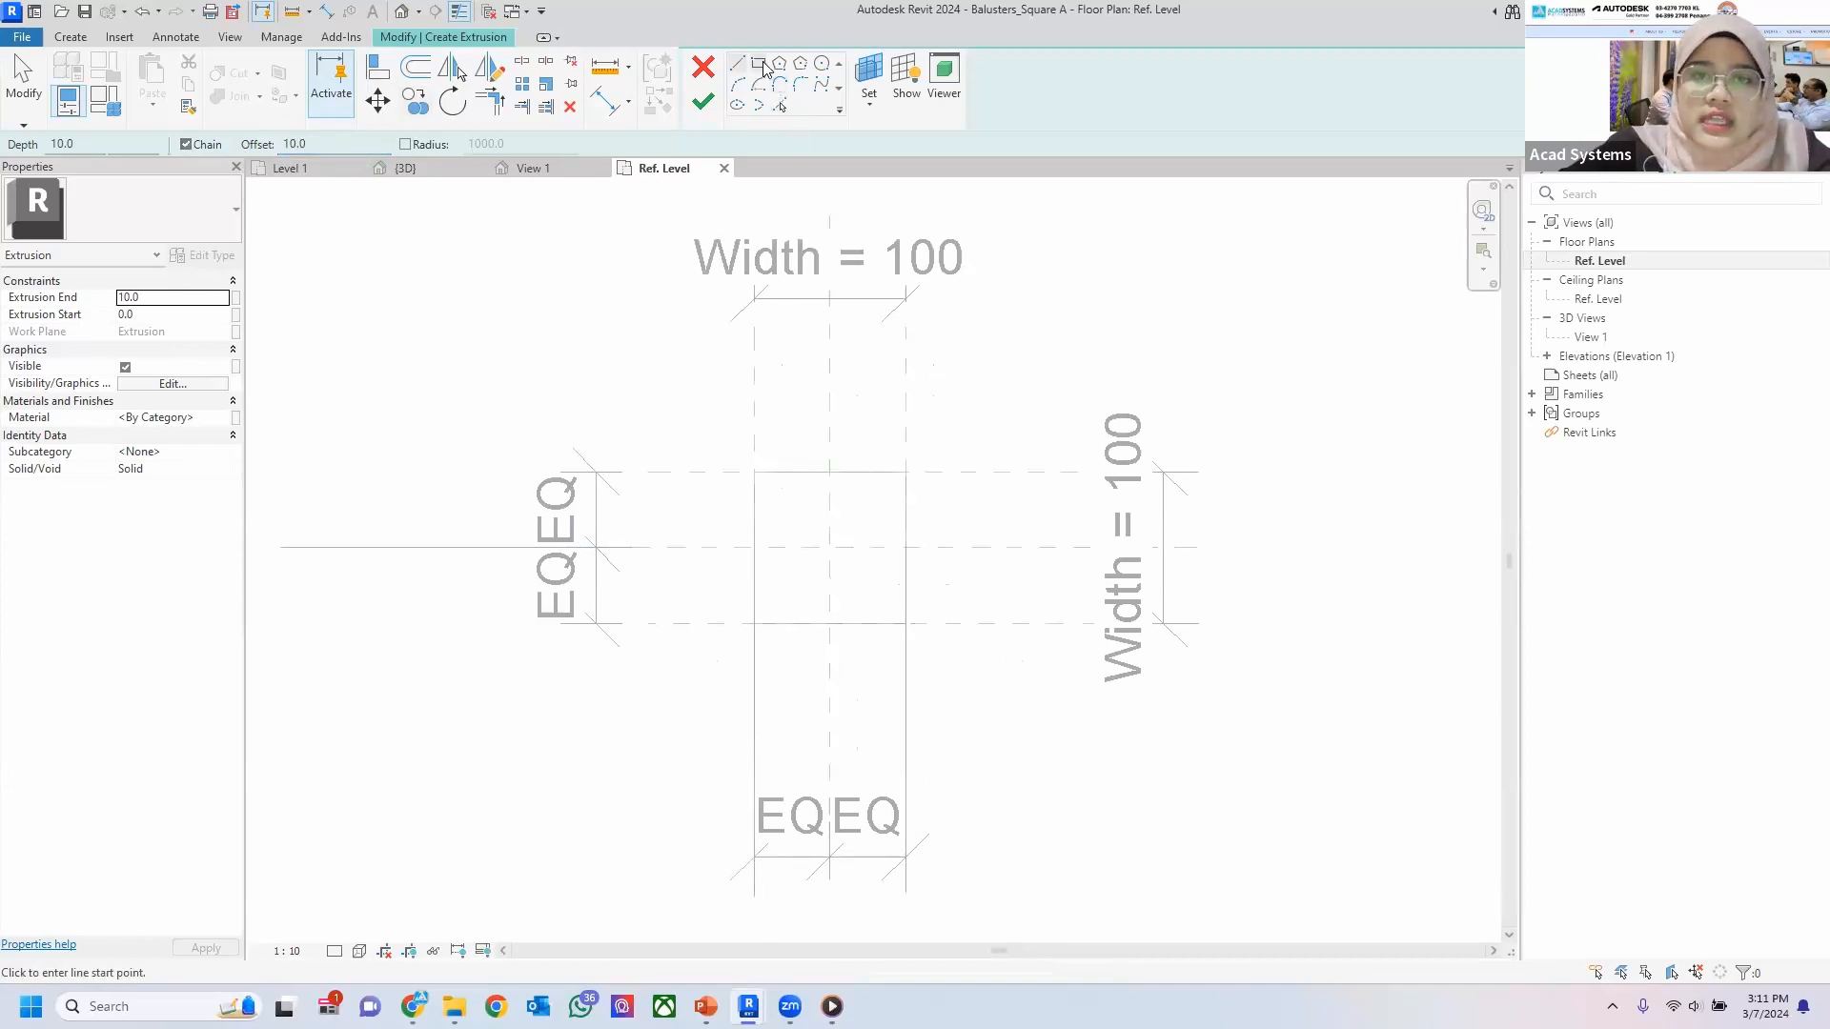
{"action": "left_click", "coordinate": [764, 67]}
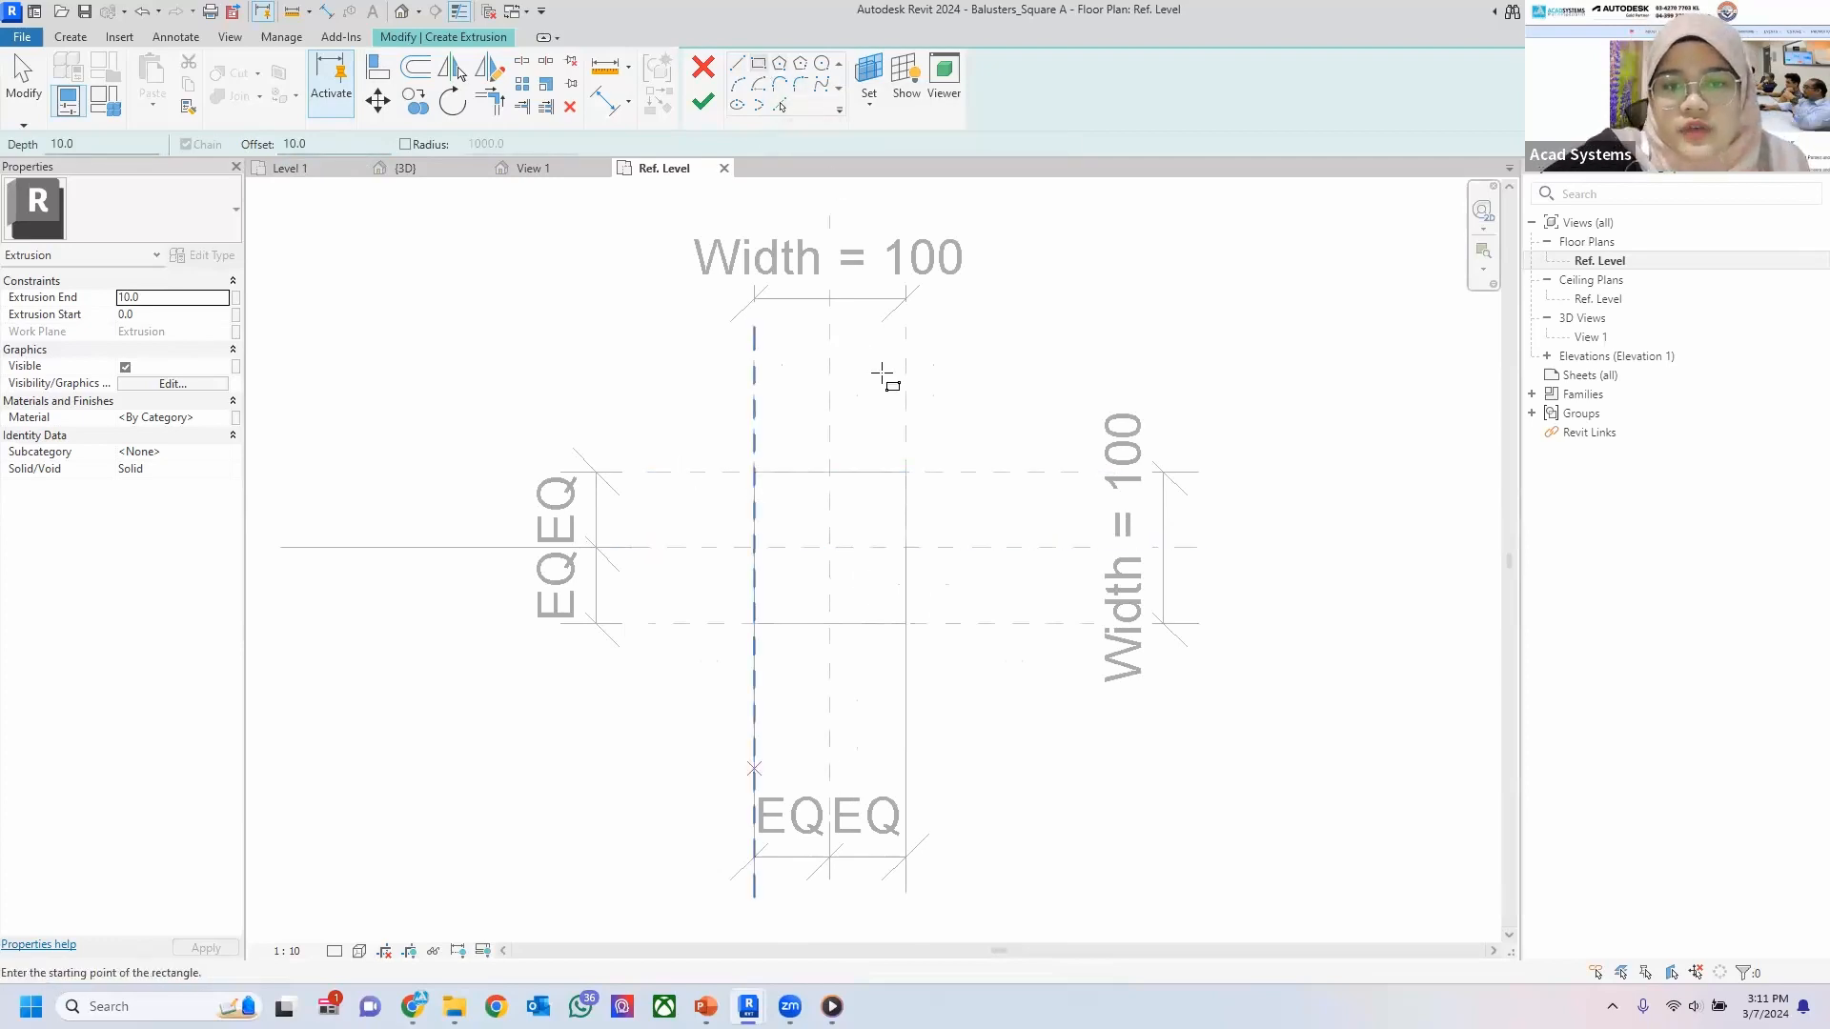
{"action": "scroll", "coordinate": [837, 551], "scroll_direction": "up", "scroll_amount": 3}
{"action": "left_click", "coordinate": [736, 450]}
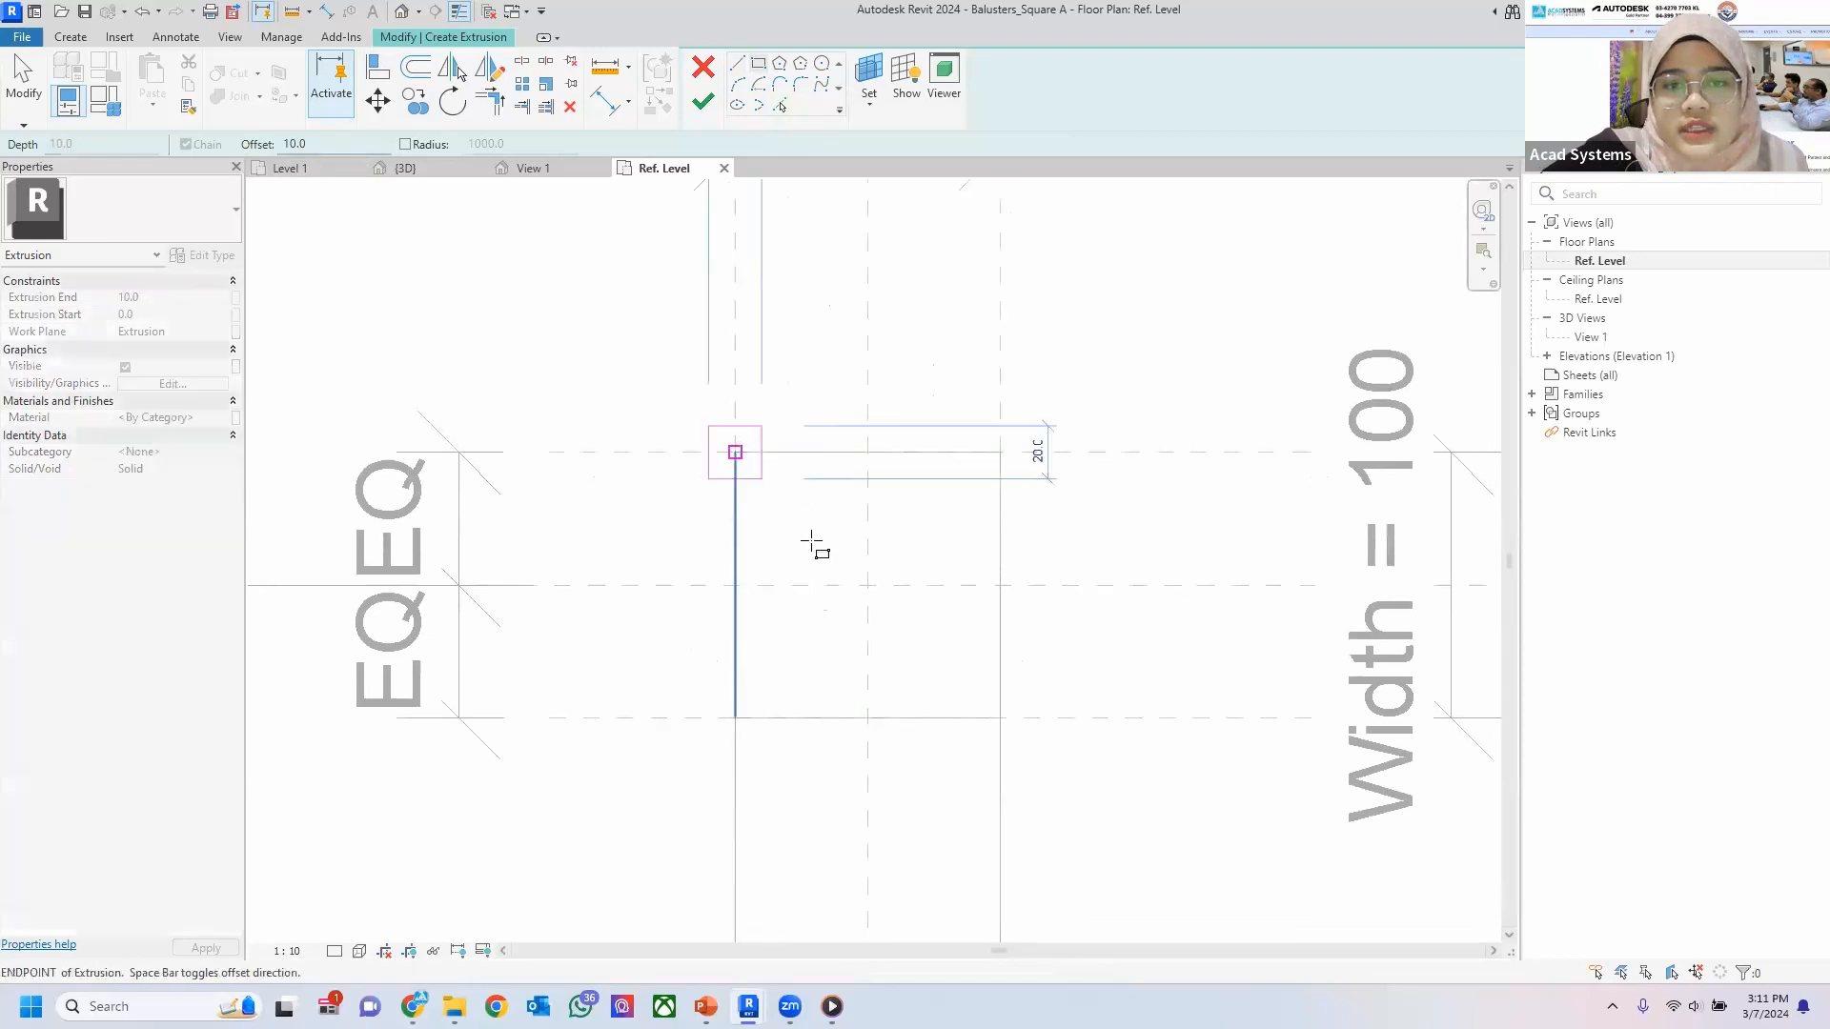
{"action": "left_click", "coordinate": [1000, 718]}
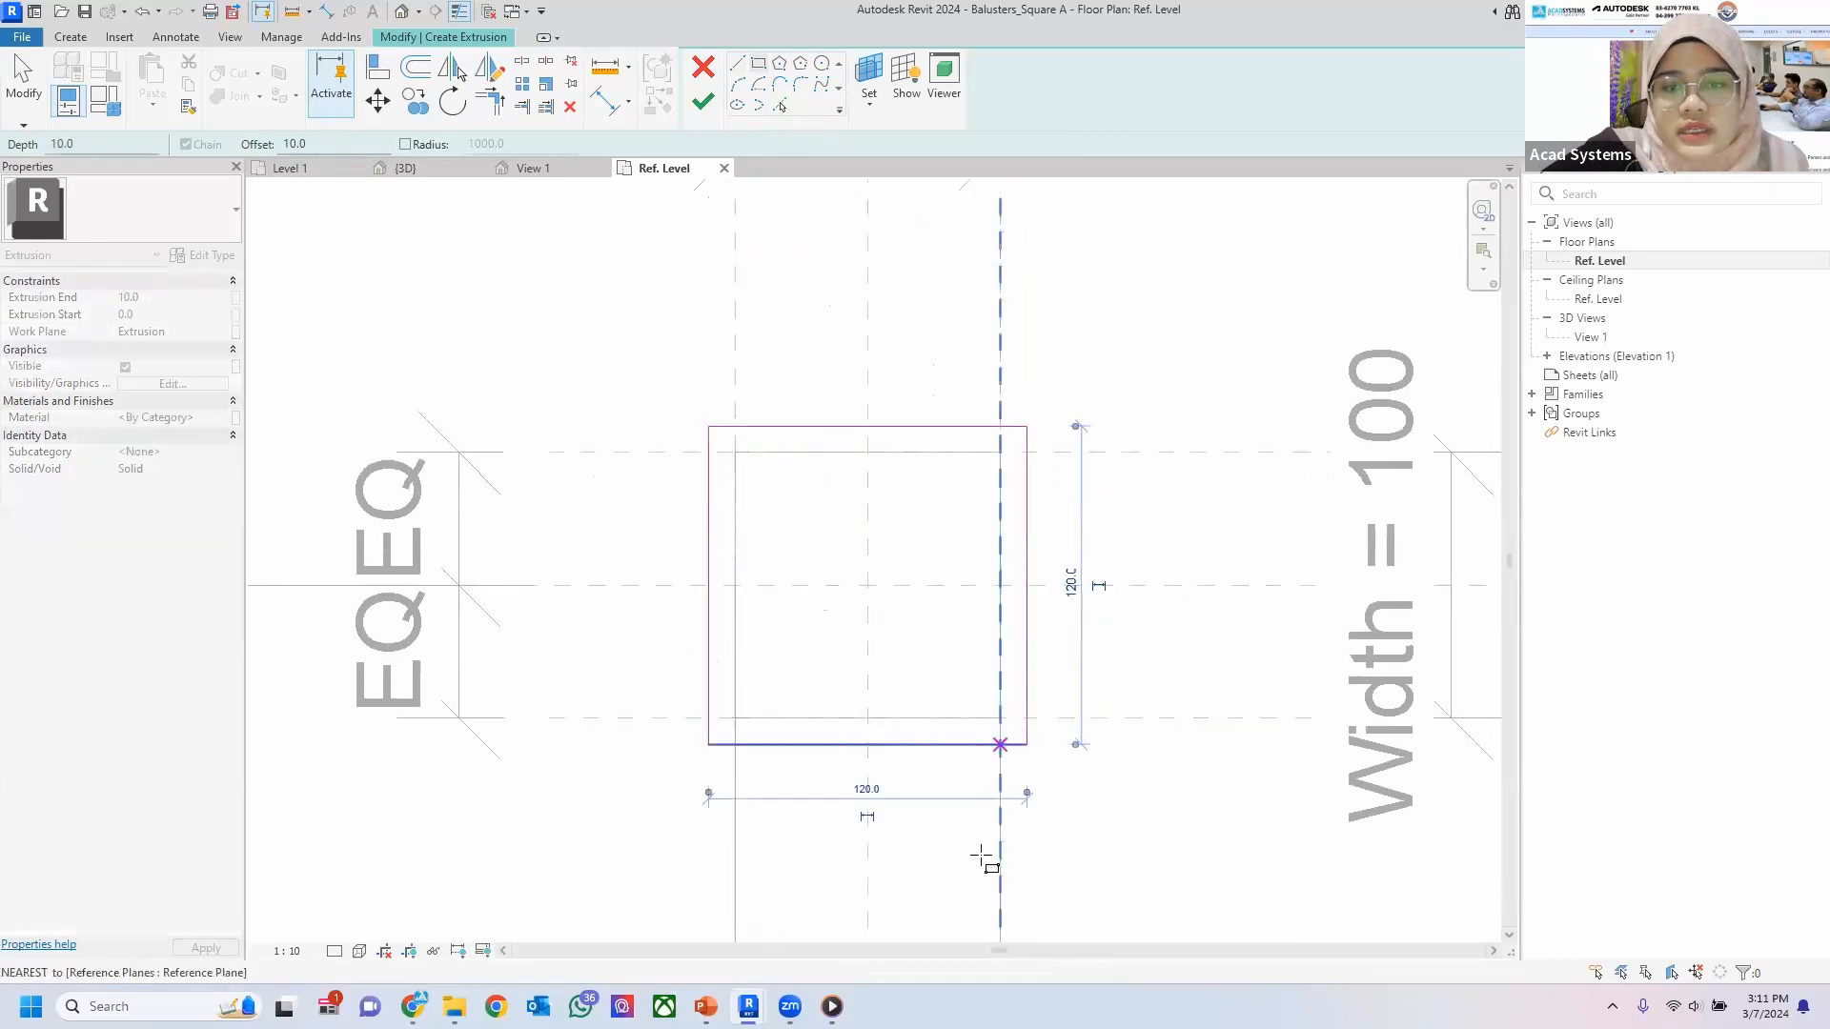
{"action": "left_click", "coordinate": [704, 103]}
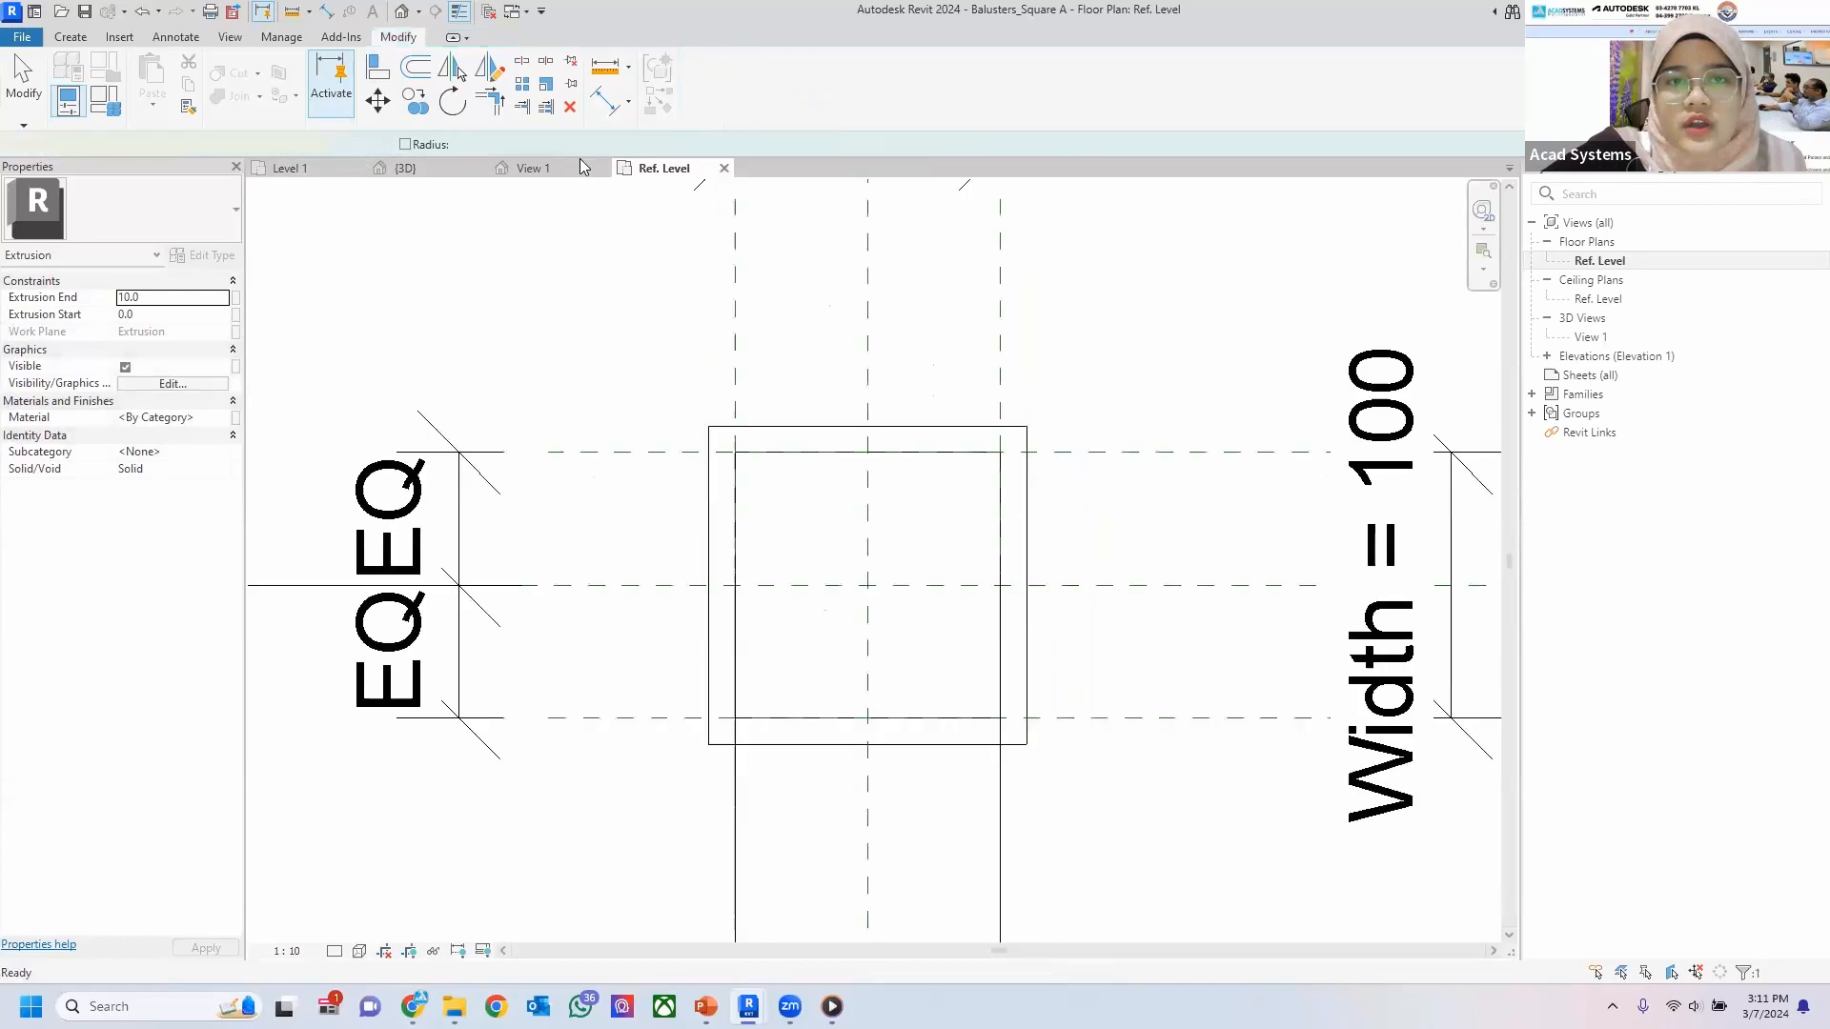
{"action": "left_click", "coordinate": [529, 168]}
{"action": "left_click", "coordinate": [920, 400]}
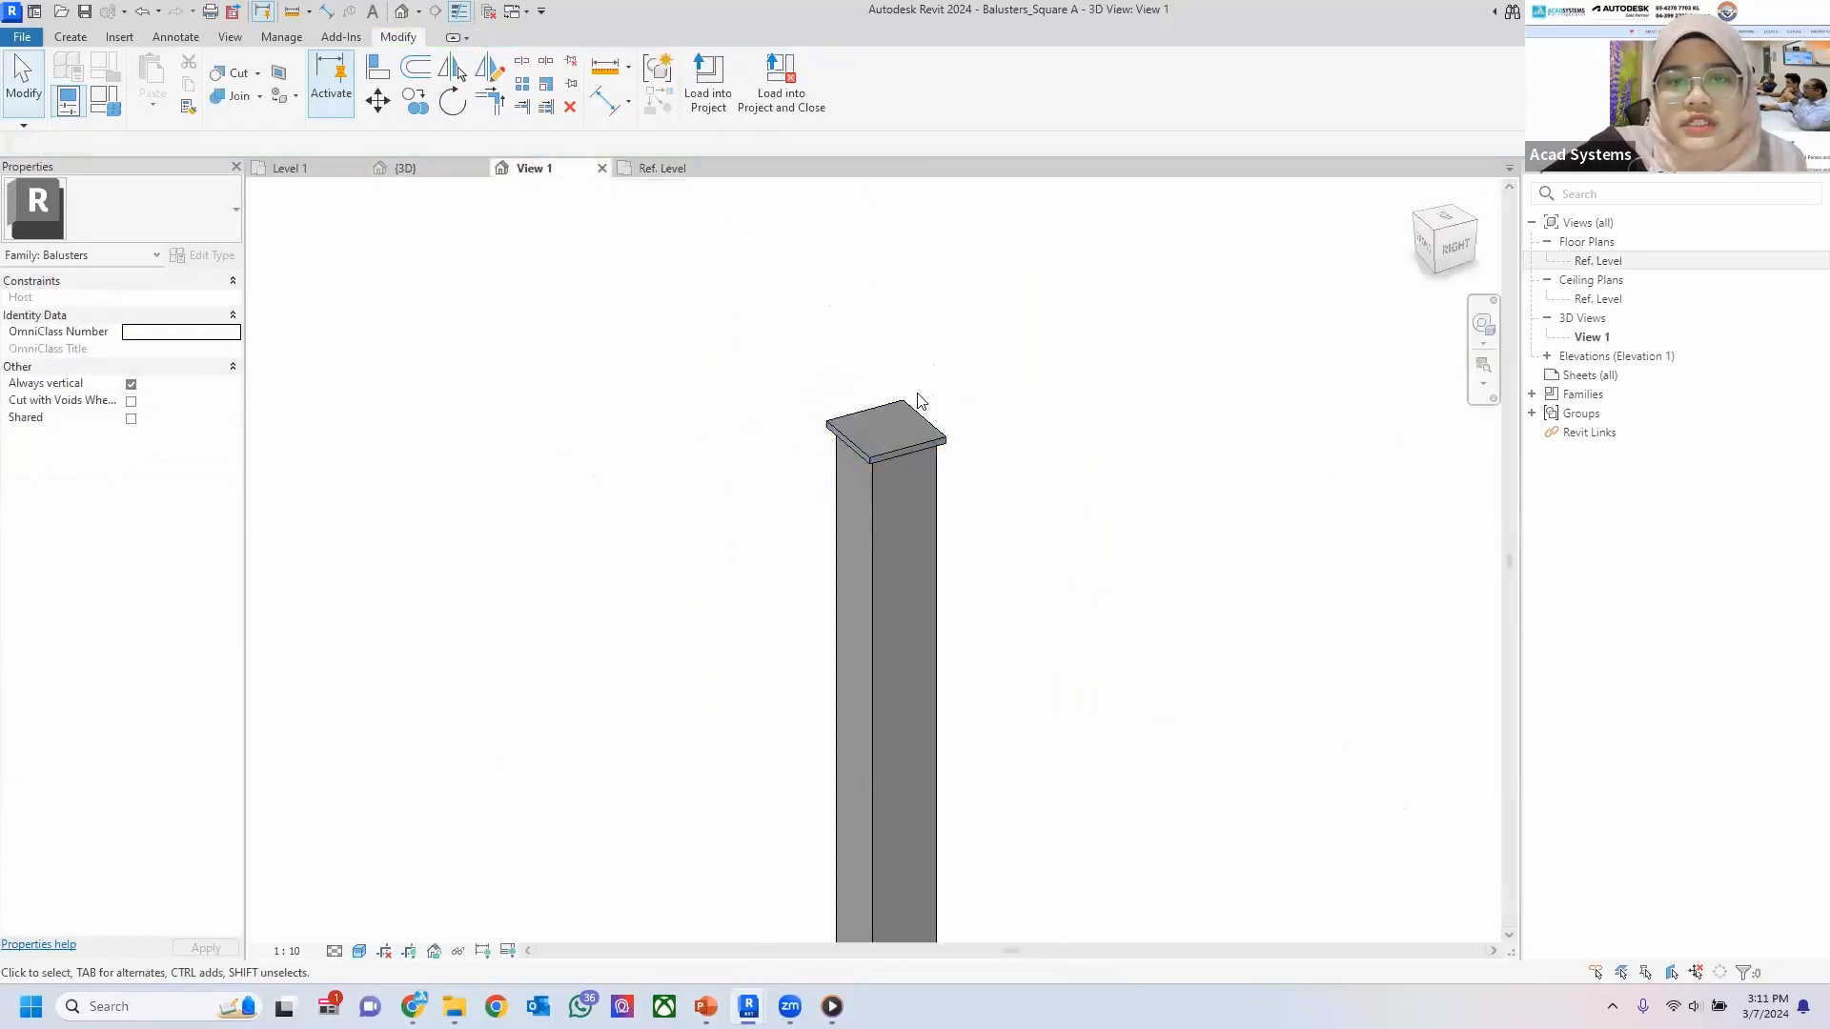
{"action": "scroll", "coordinate": [919, 400], "scroll_direction": "up", "scroll_amount": 2}
{"action": "scroll", "coordinate": [991, 472], "scroll_direction": "down", "scroll_amount": 1}
{"action": "middle_click_drag", "start_coordinate": [1019, 600], "coordinate": [950, 532]}
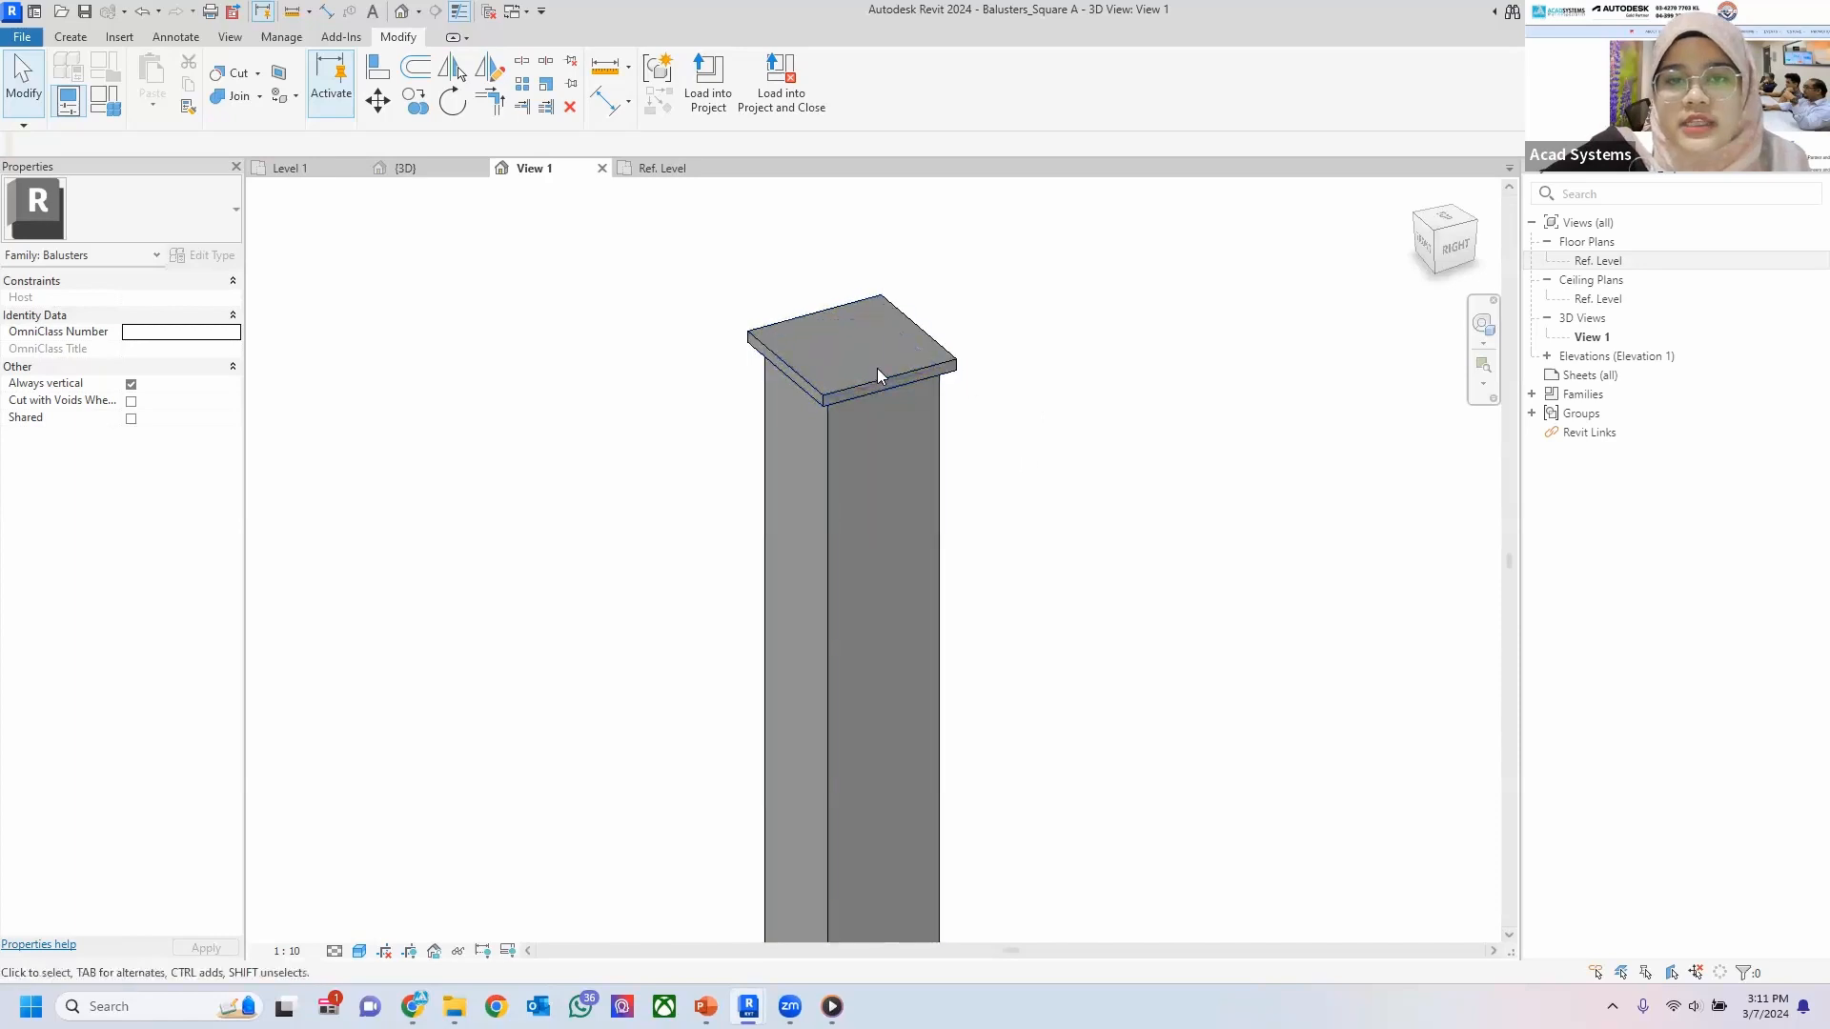
Start a blend in the Ref. Level floor plan with the cap plate's top face picked as its work plane.
{"action": "left_click", "coordinate": [660, 176]}
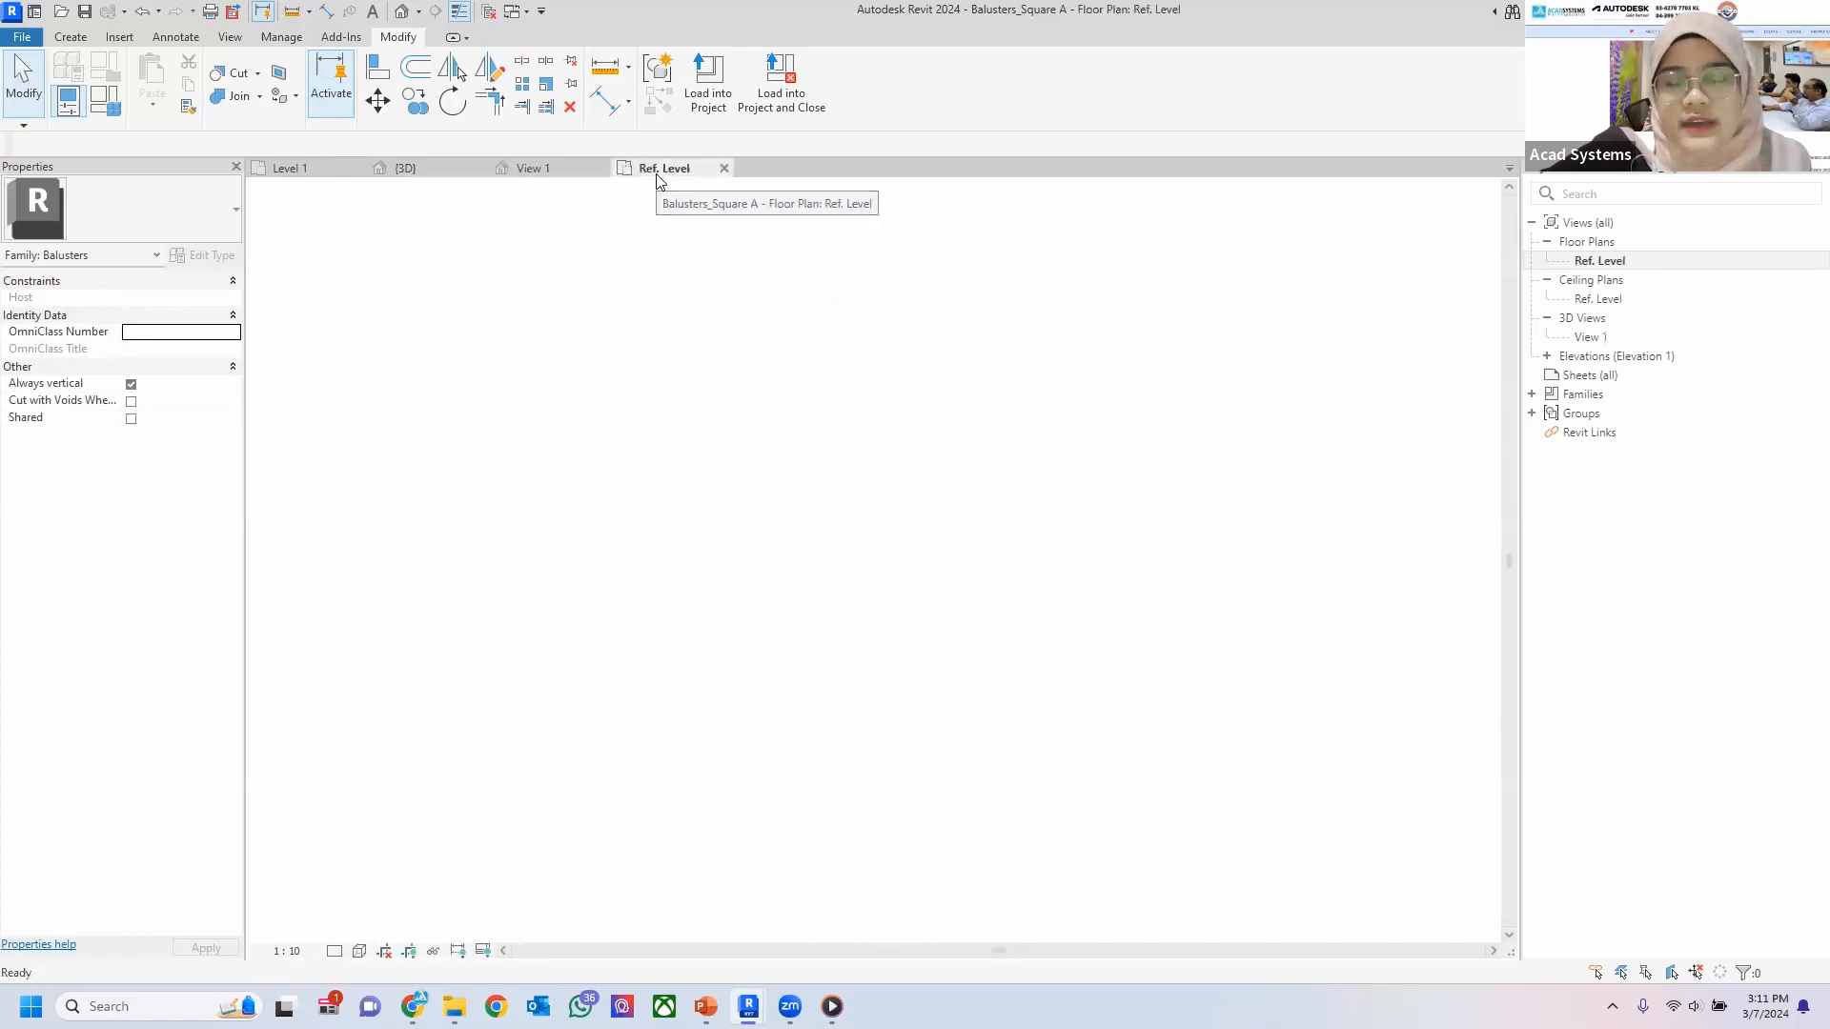
{"action": "left_click", "coordinate": [73, 37]}
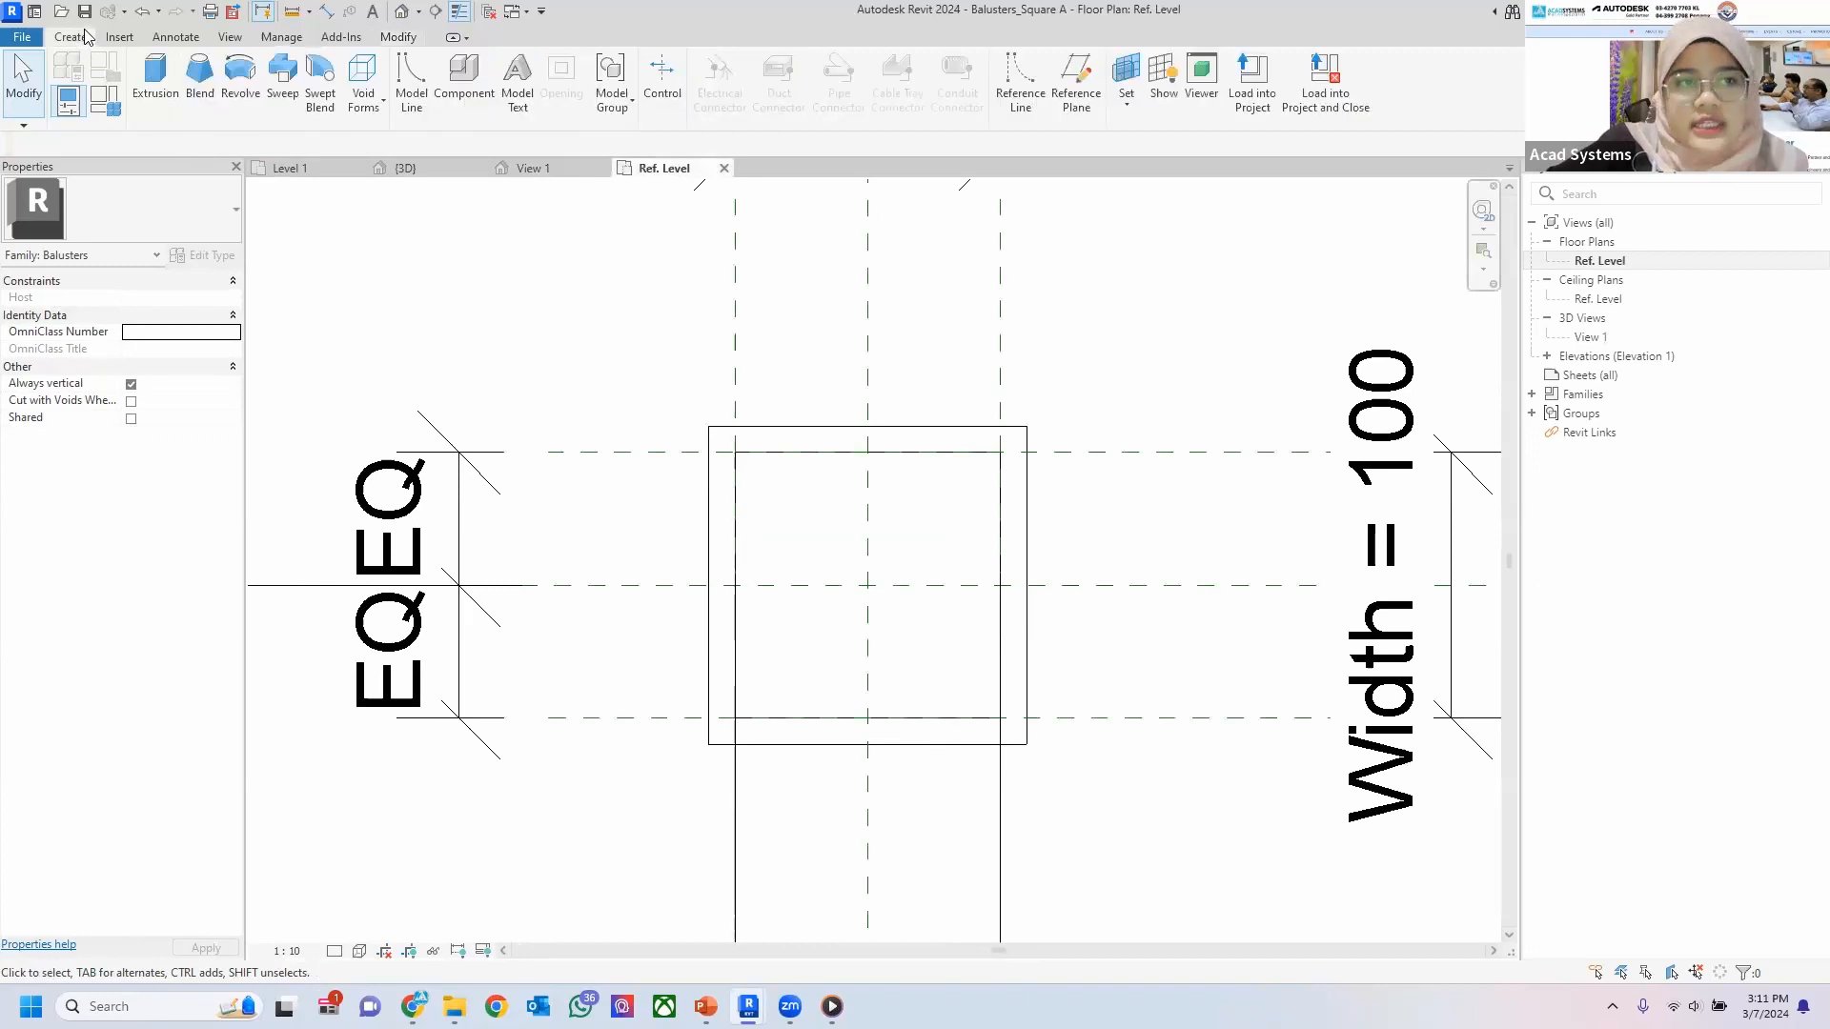
{"action": "left_click", "coordinate": [199, 96]}
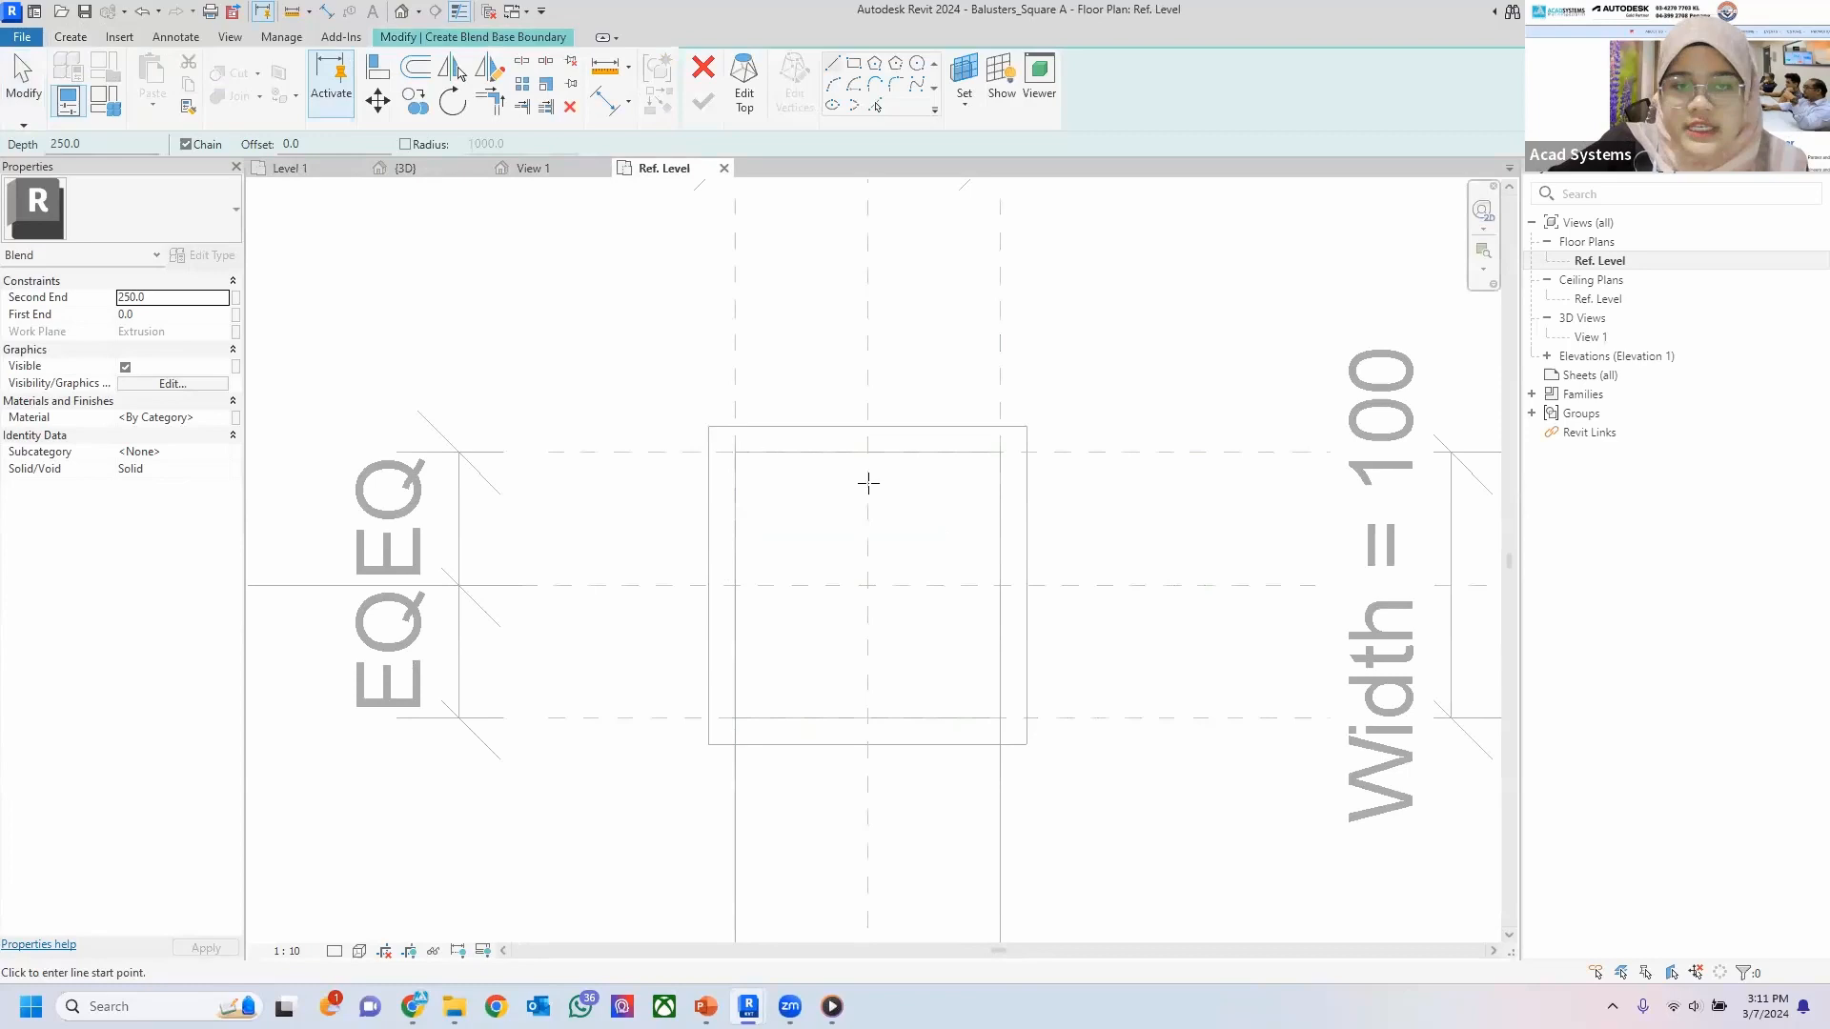
{"action": "left_click", "coordinate": [963, 100]}
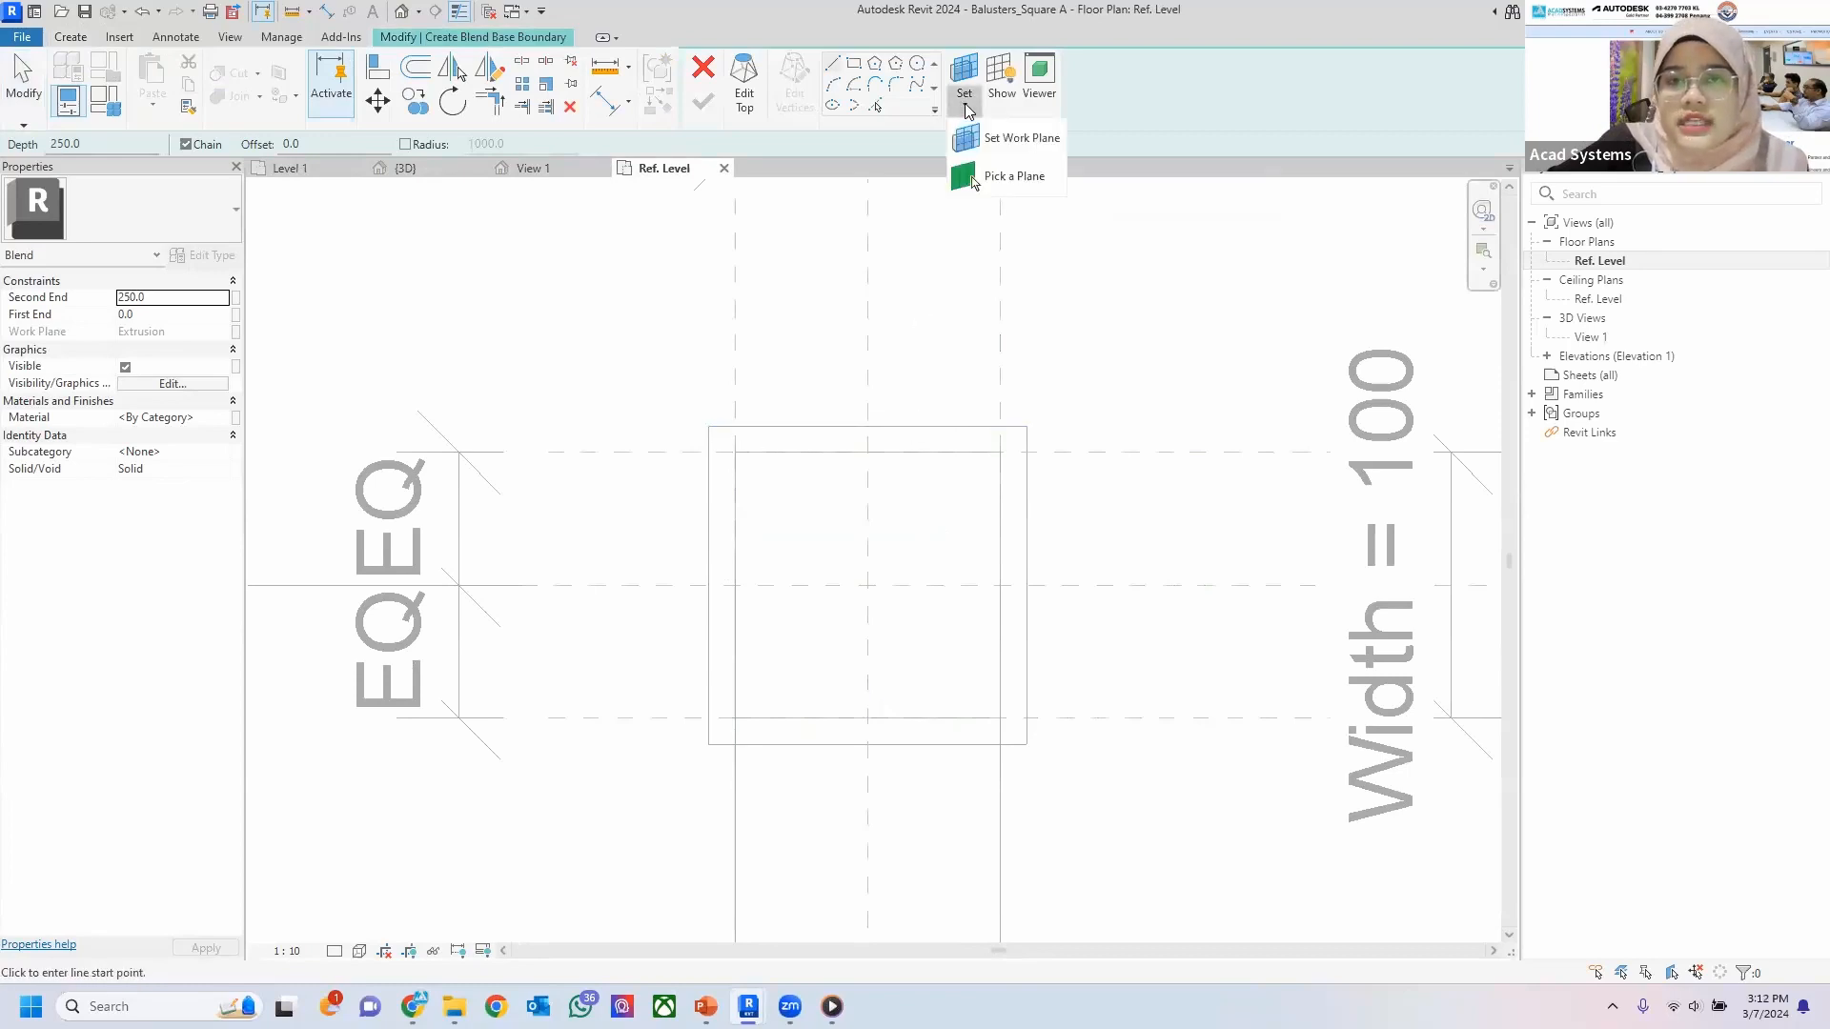
{"action": "left_click", "coordinate": [972, 179]}
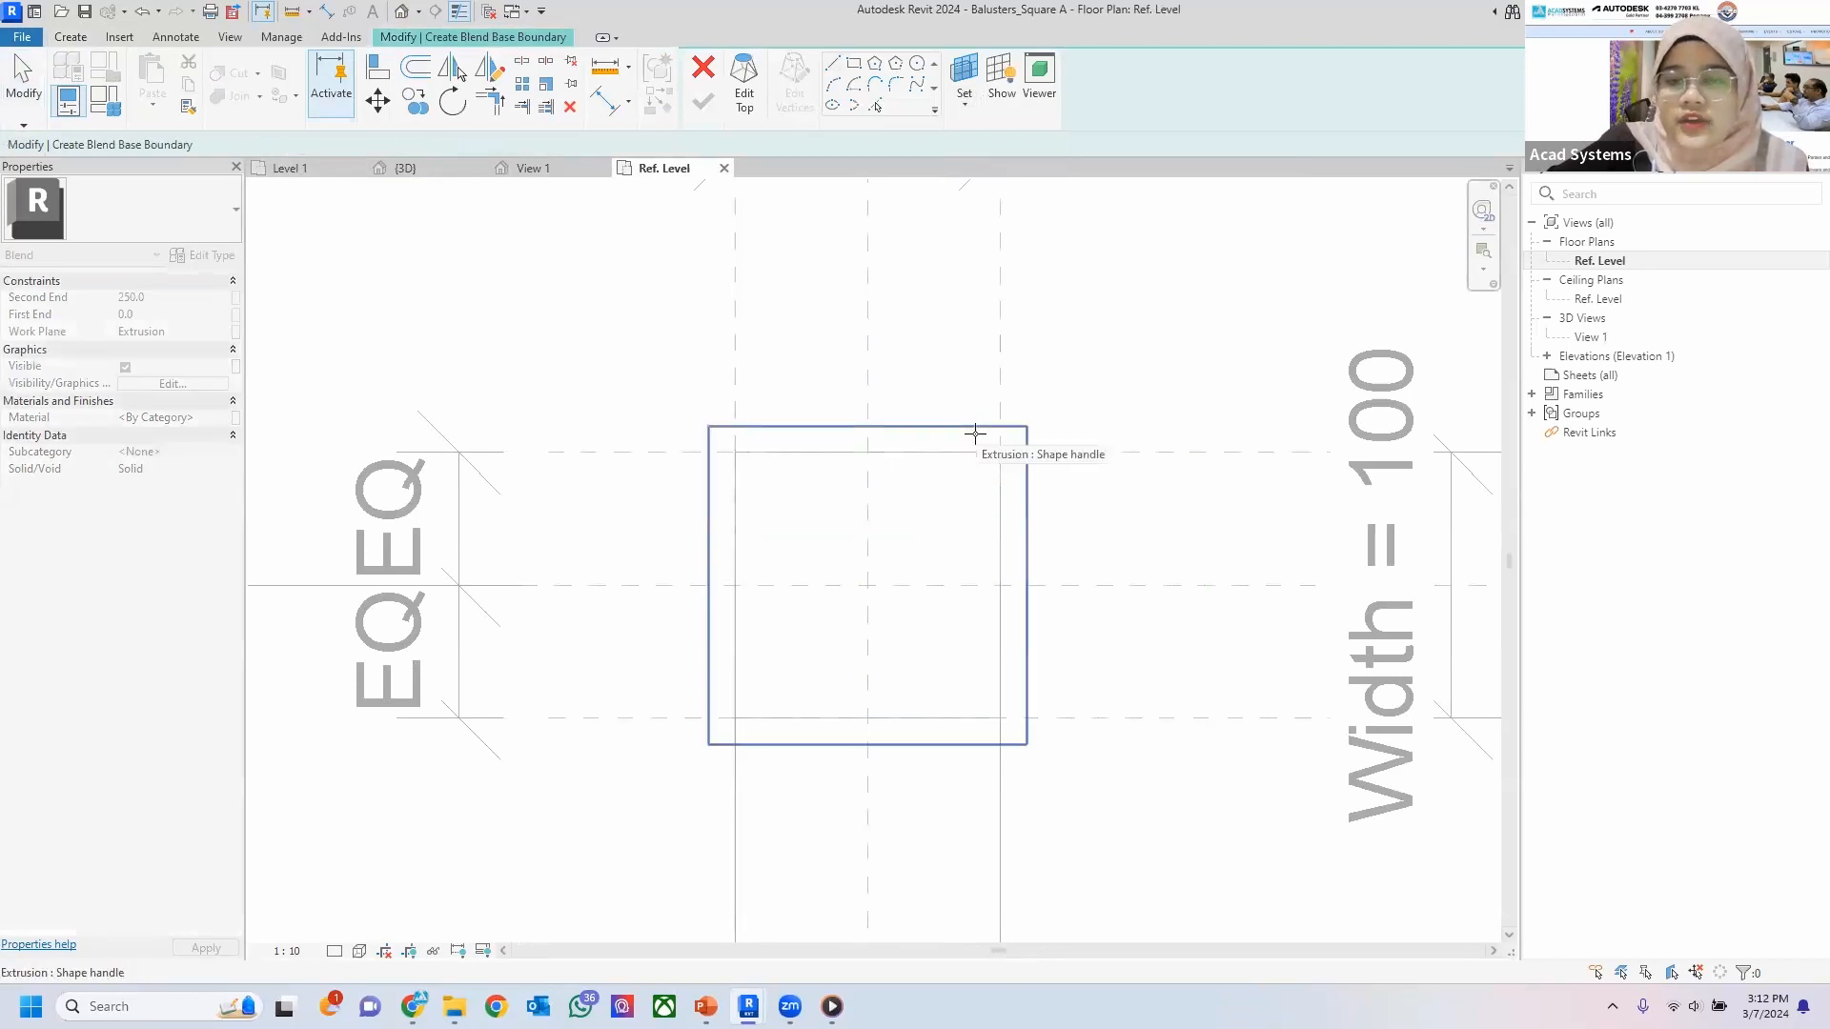
{"action": "left_click", "coordinate": [975, 434]}
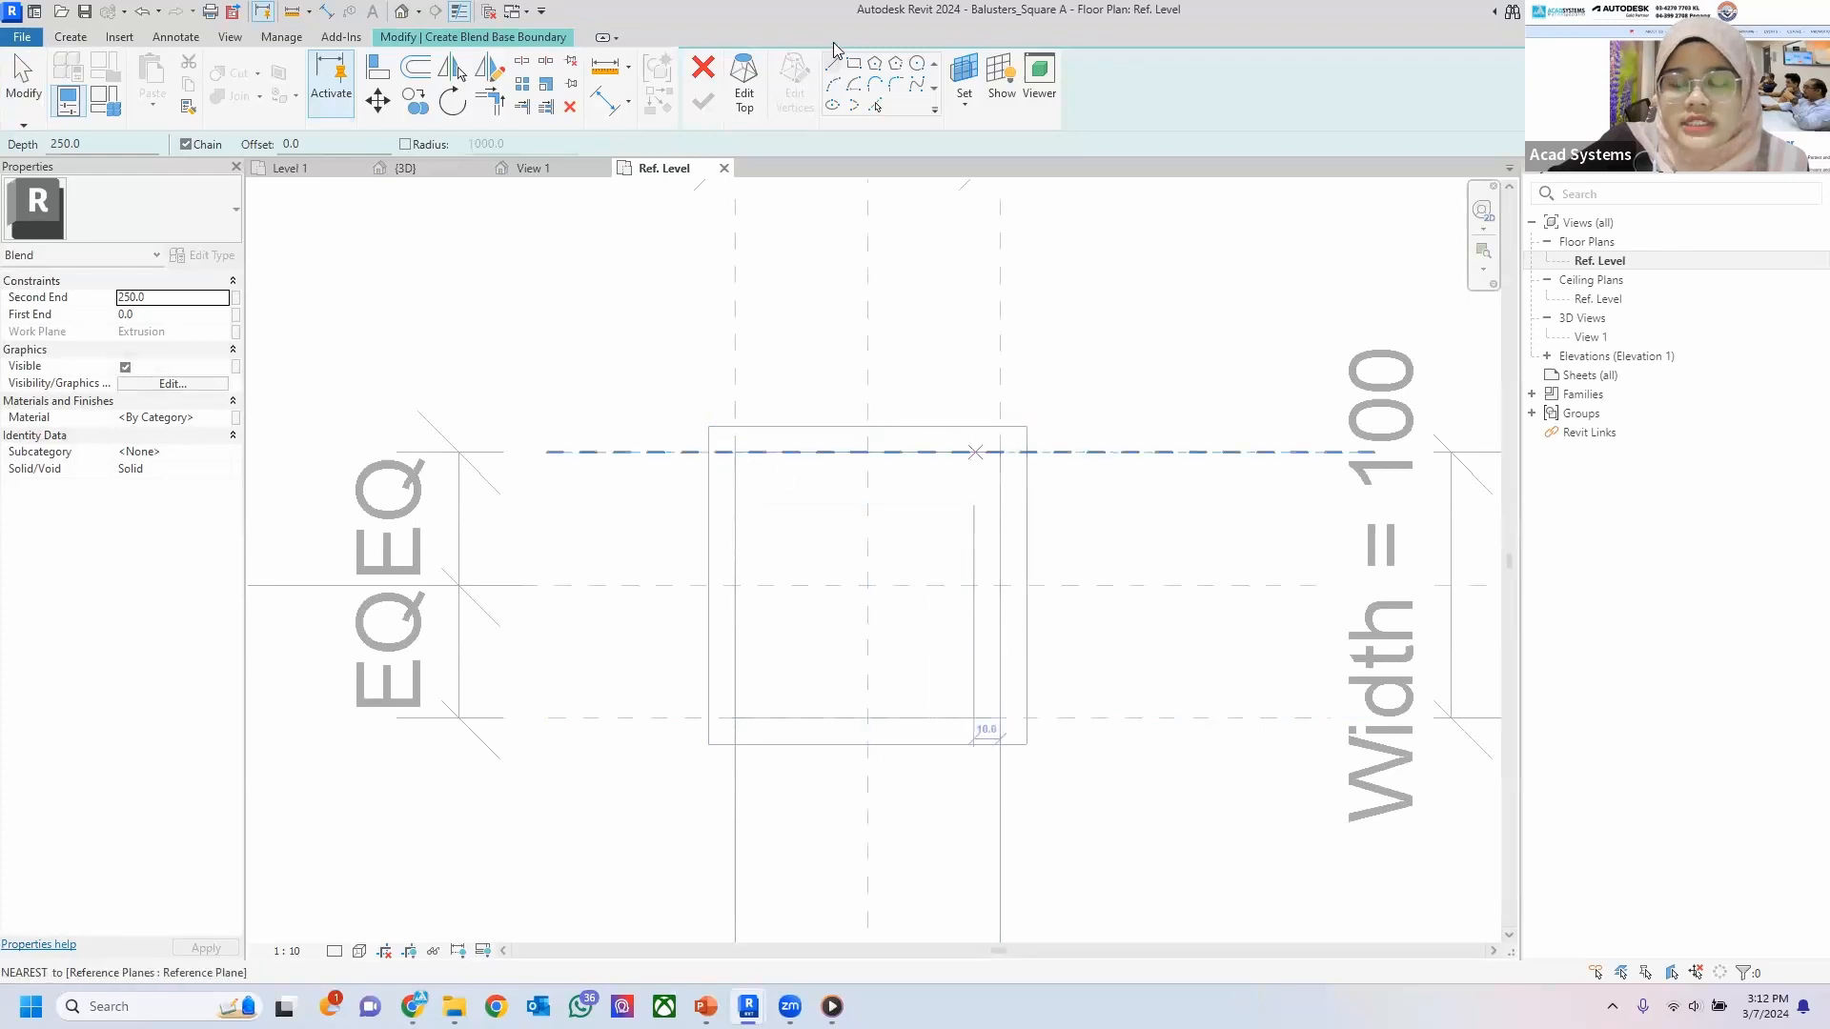
Sketch the blend's base boundary as a rectangle along the cap plate's outer edges.
{"action": "left_click", "coordinate": [852, 63]}
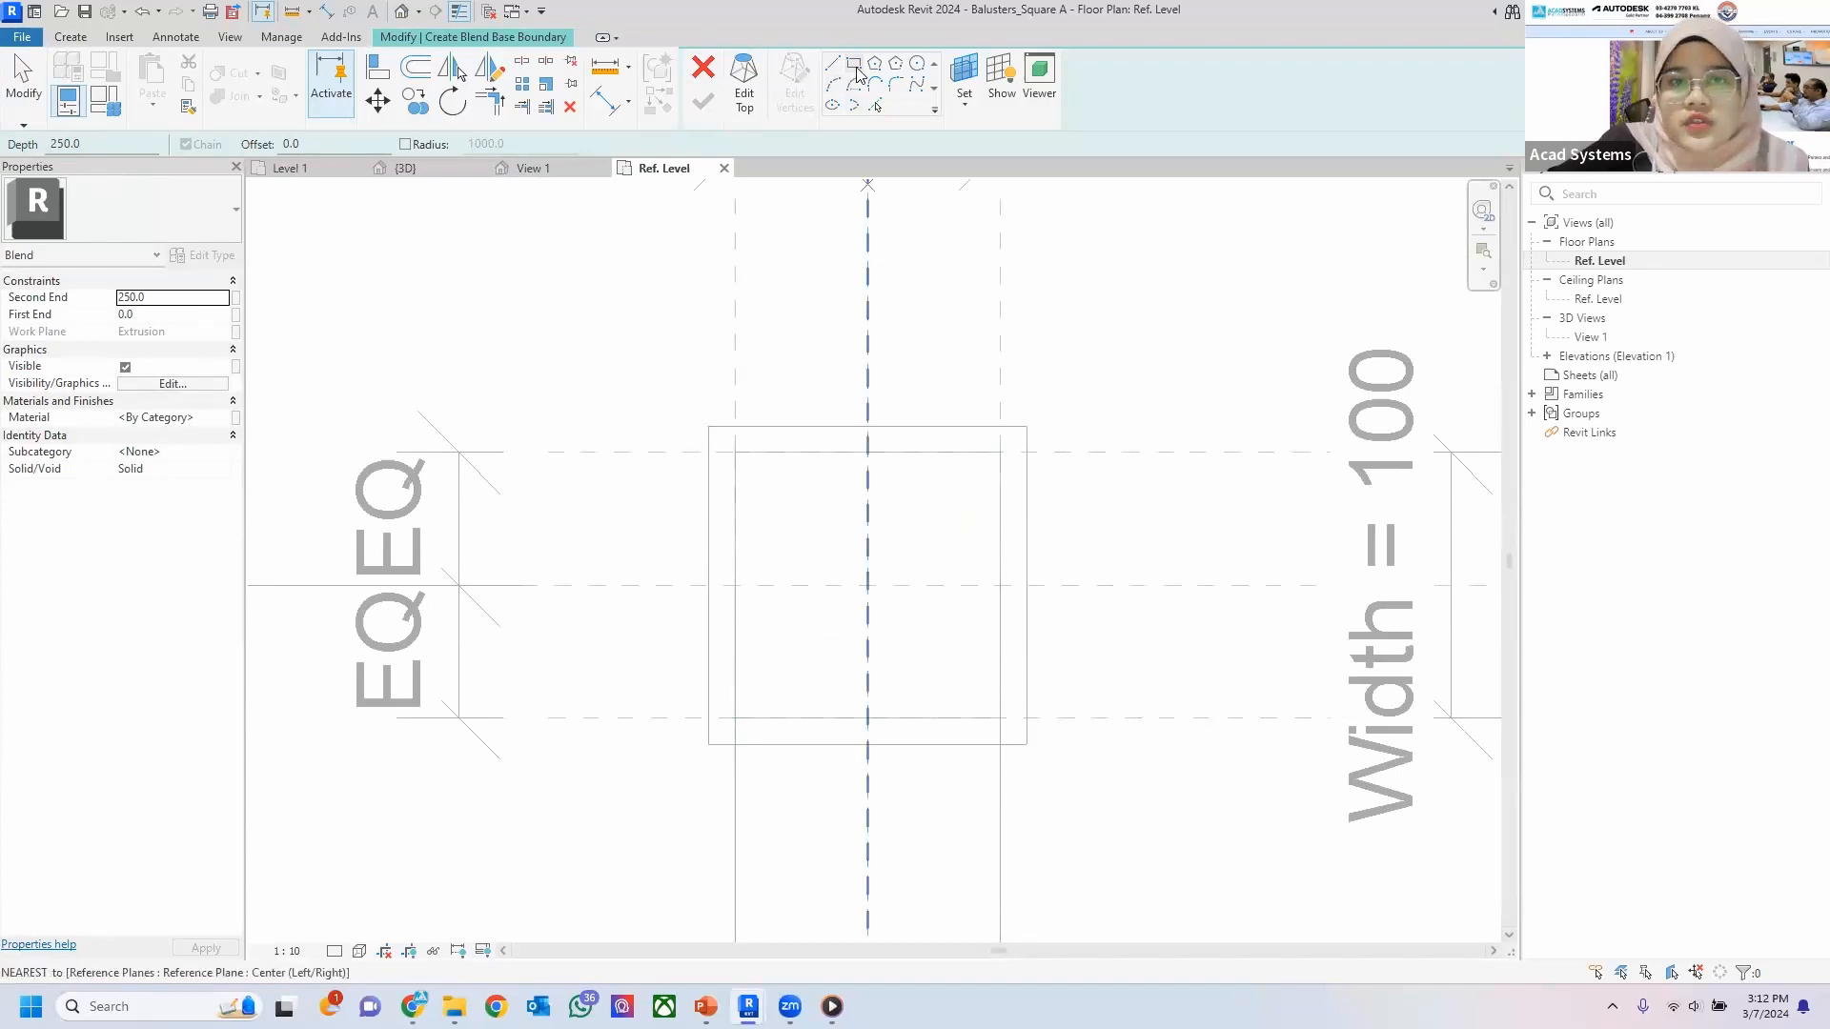
{"action": "left_click", "coordinate": [709, 426]}
{"action": "left_click", "coordinate": [1026, 744]}
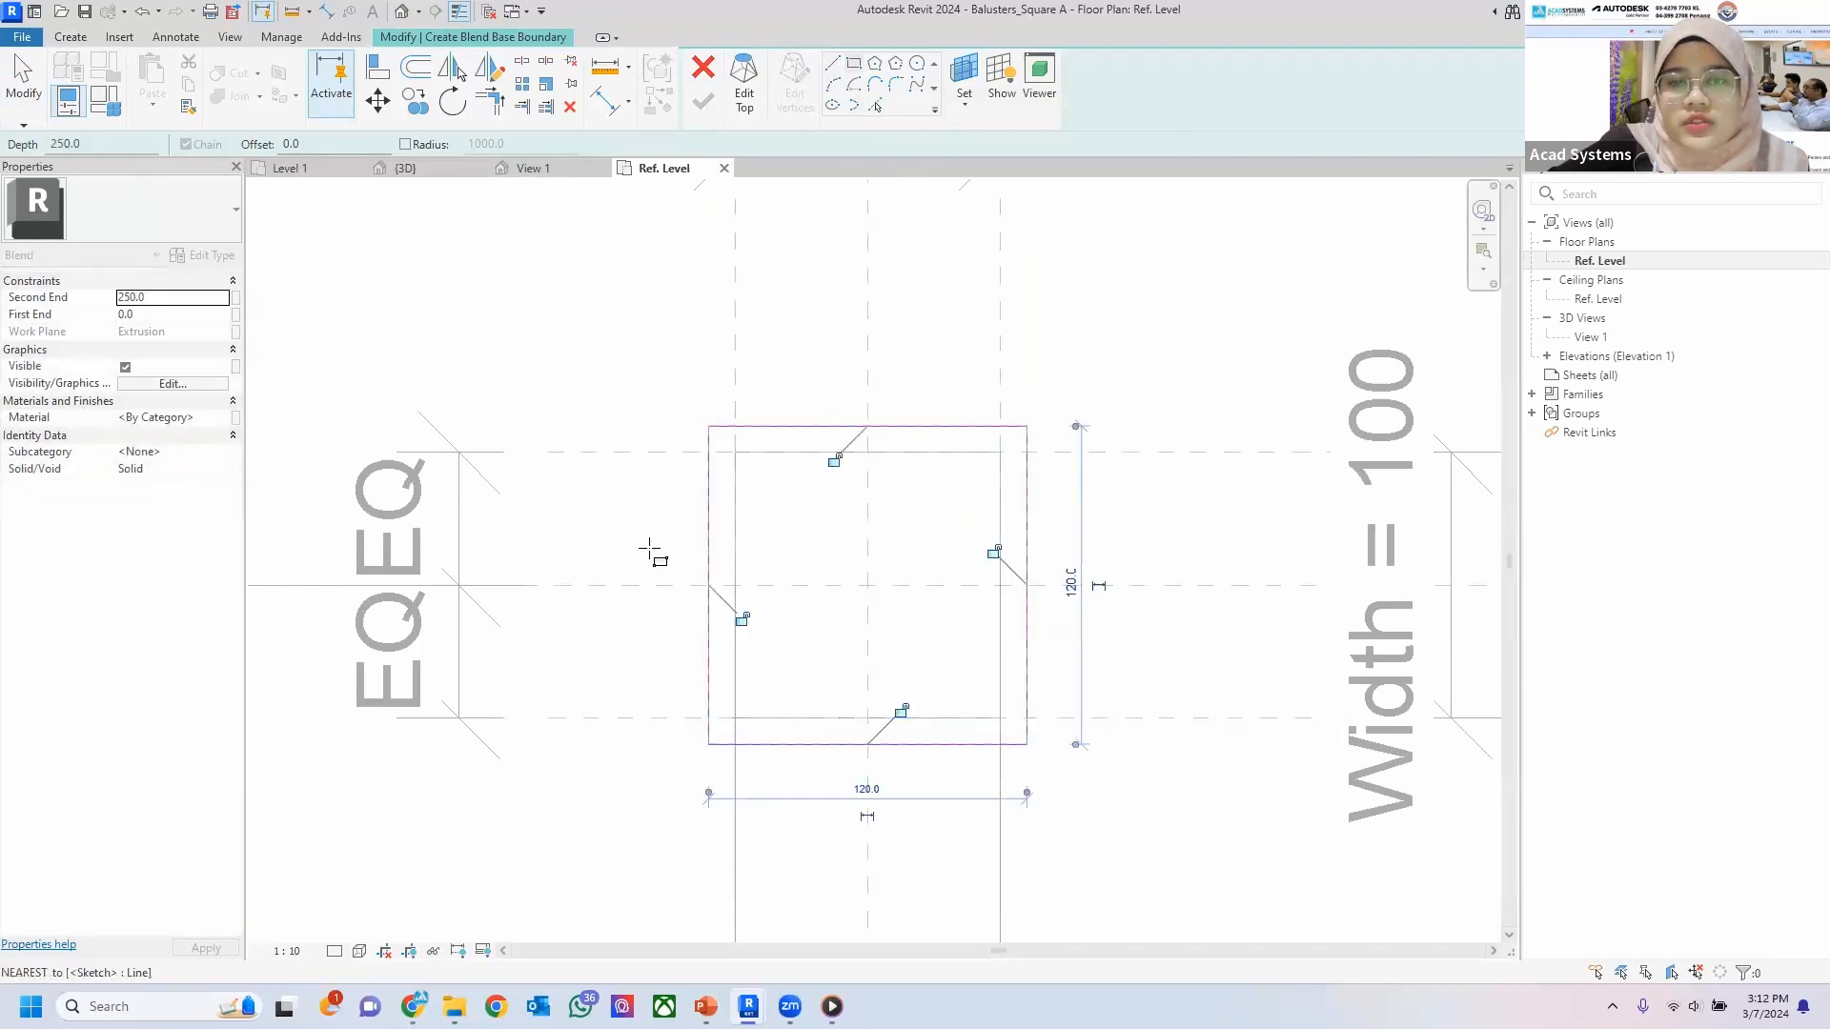
Sketch the blend's top boundary as a rectangle offset 10 inside the post's outline, and finish the blend with a depth of 35.
{"action": "left_click", "coordinate": [744, 95]}
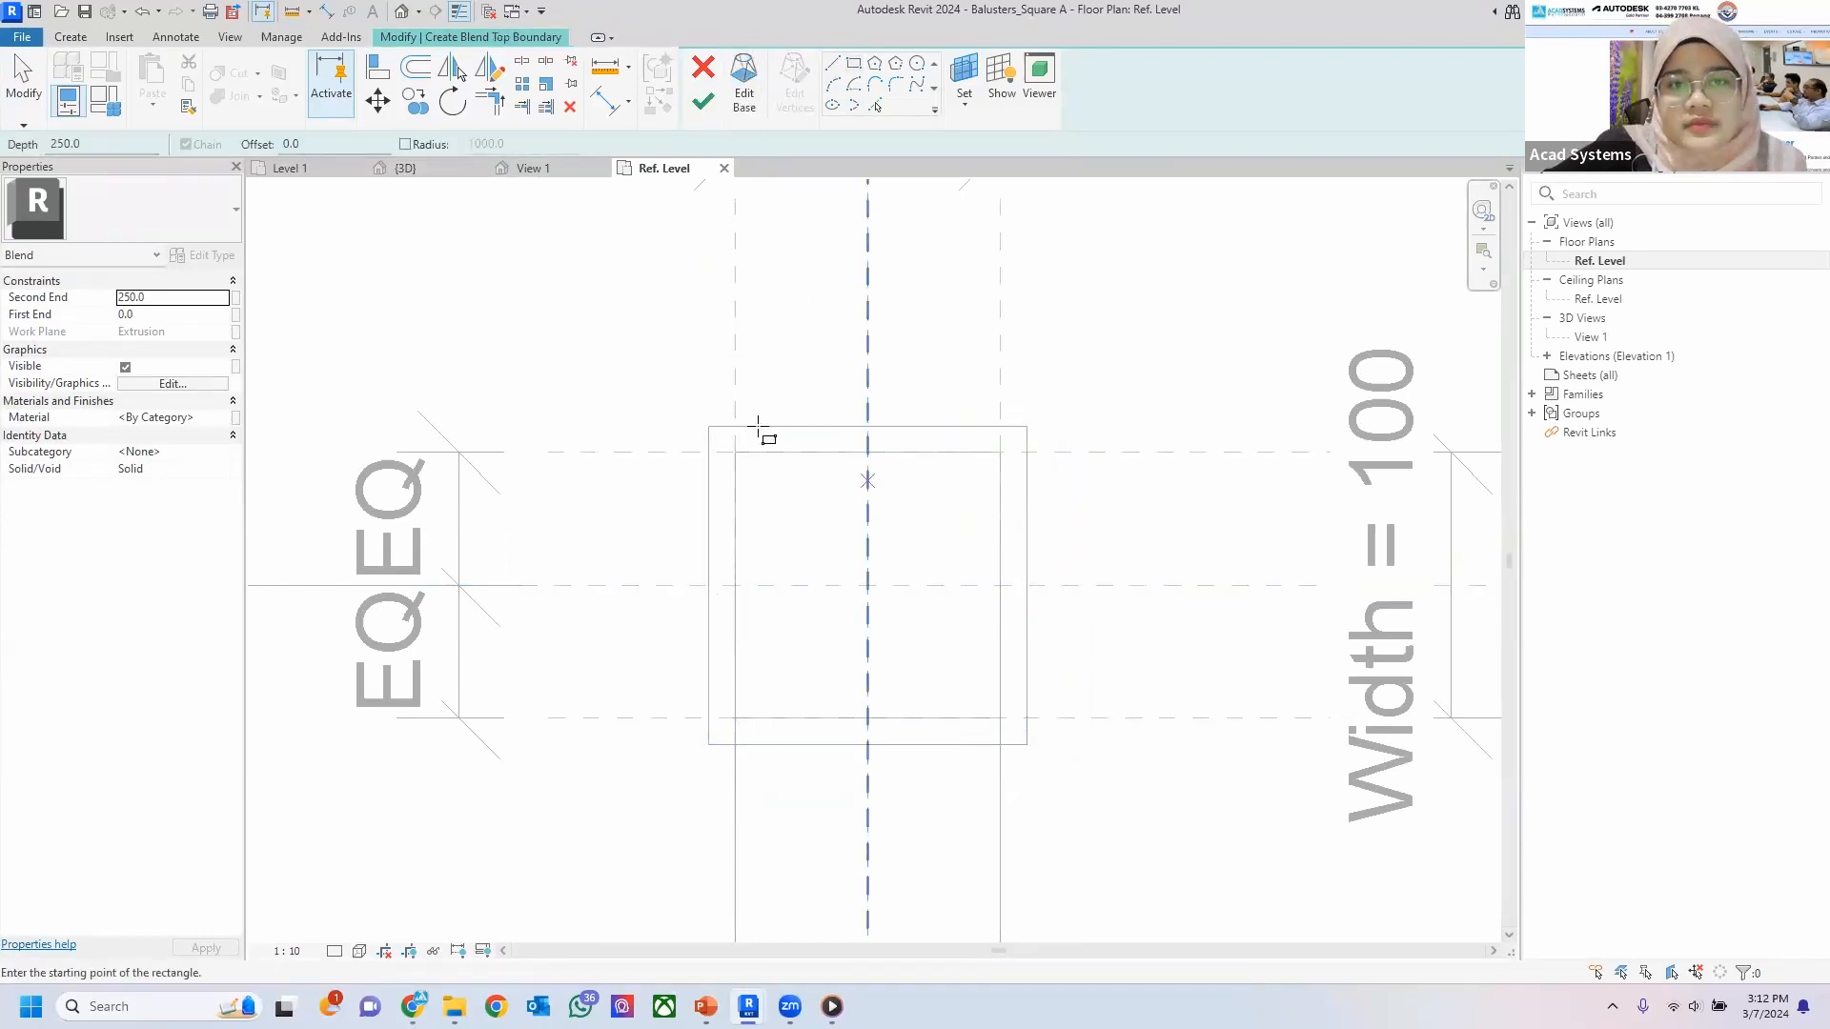
{"action": "left_click_drag", "start_coordinate": [306, 145], "coordinate": [258, 146]}
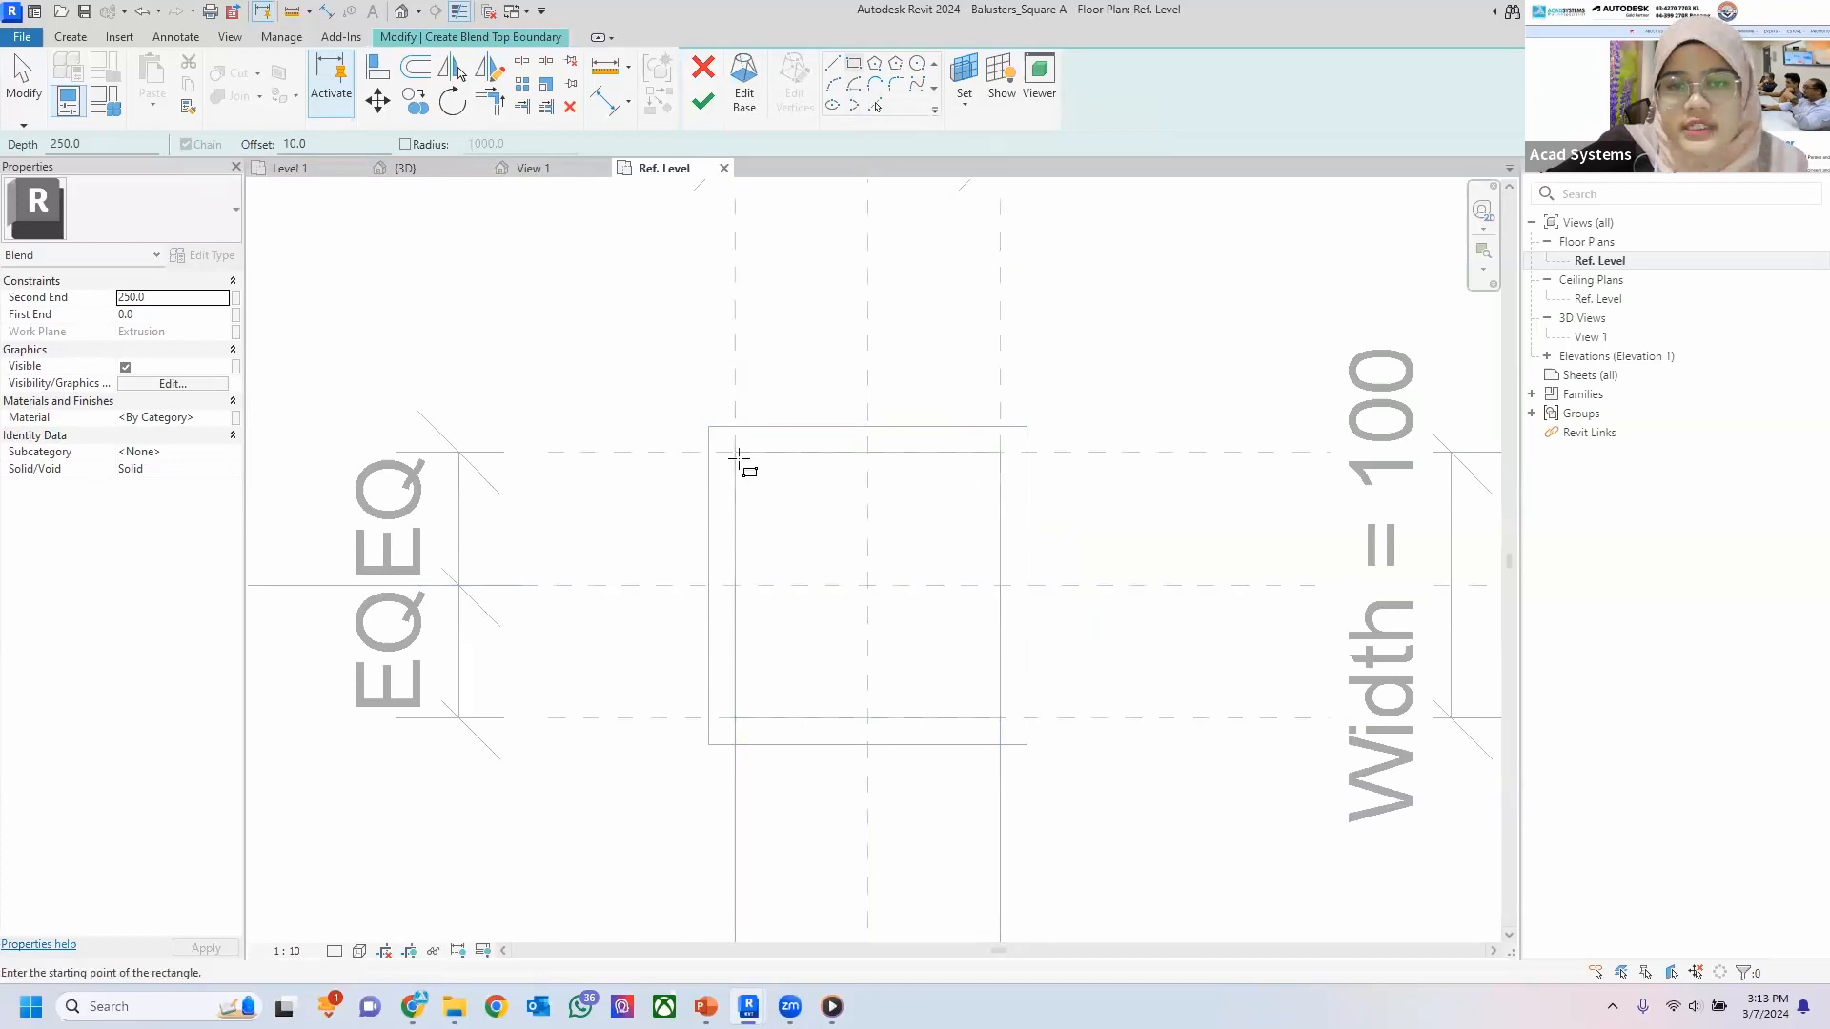
{"action": "left_click", "coordinate": [766, 478]}
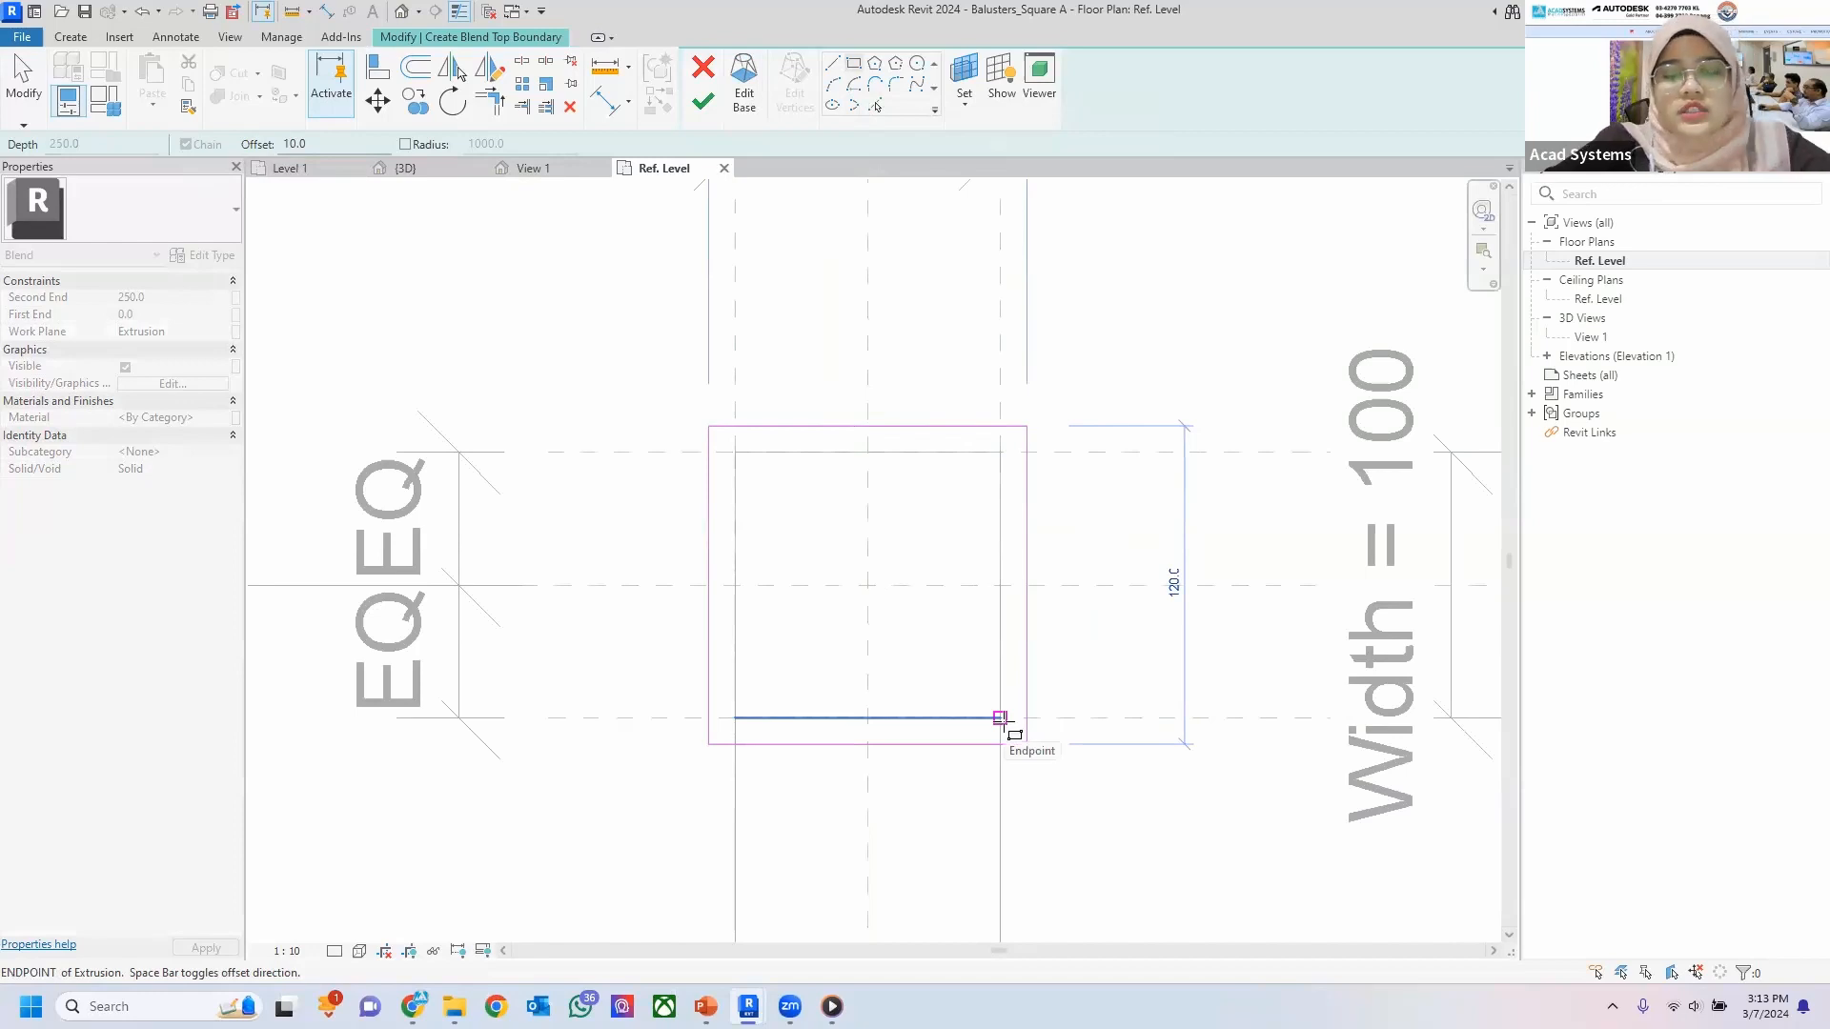
{"action": "key", "text": "space"}
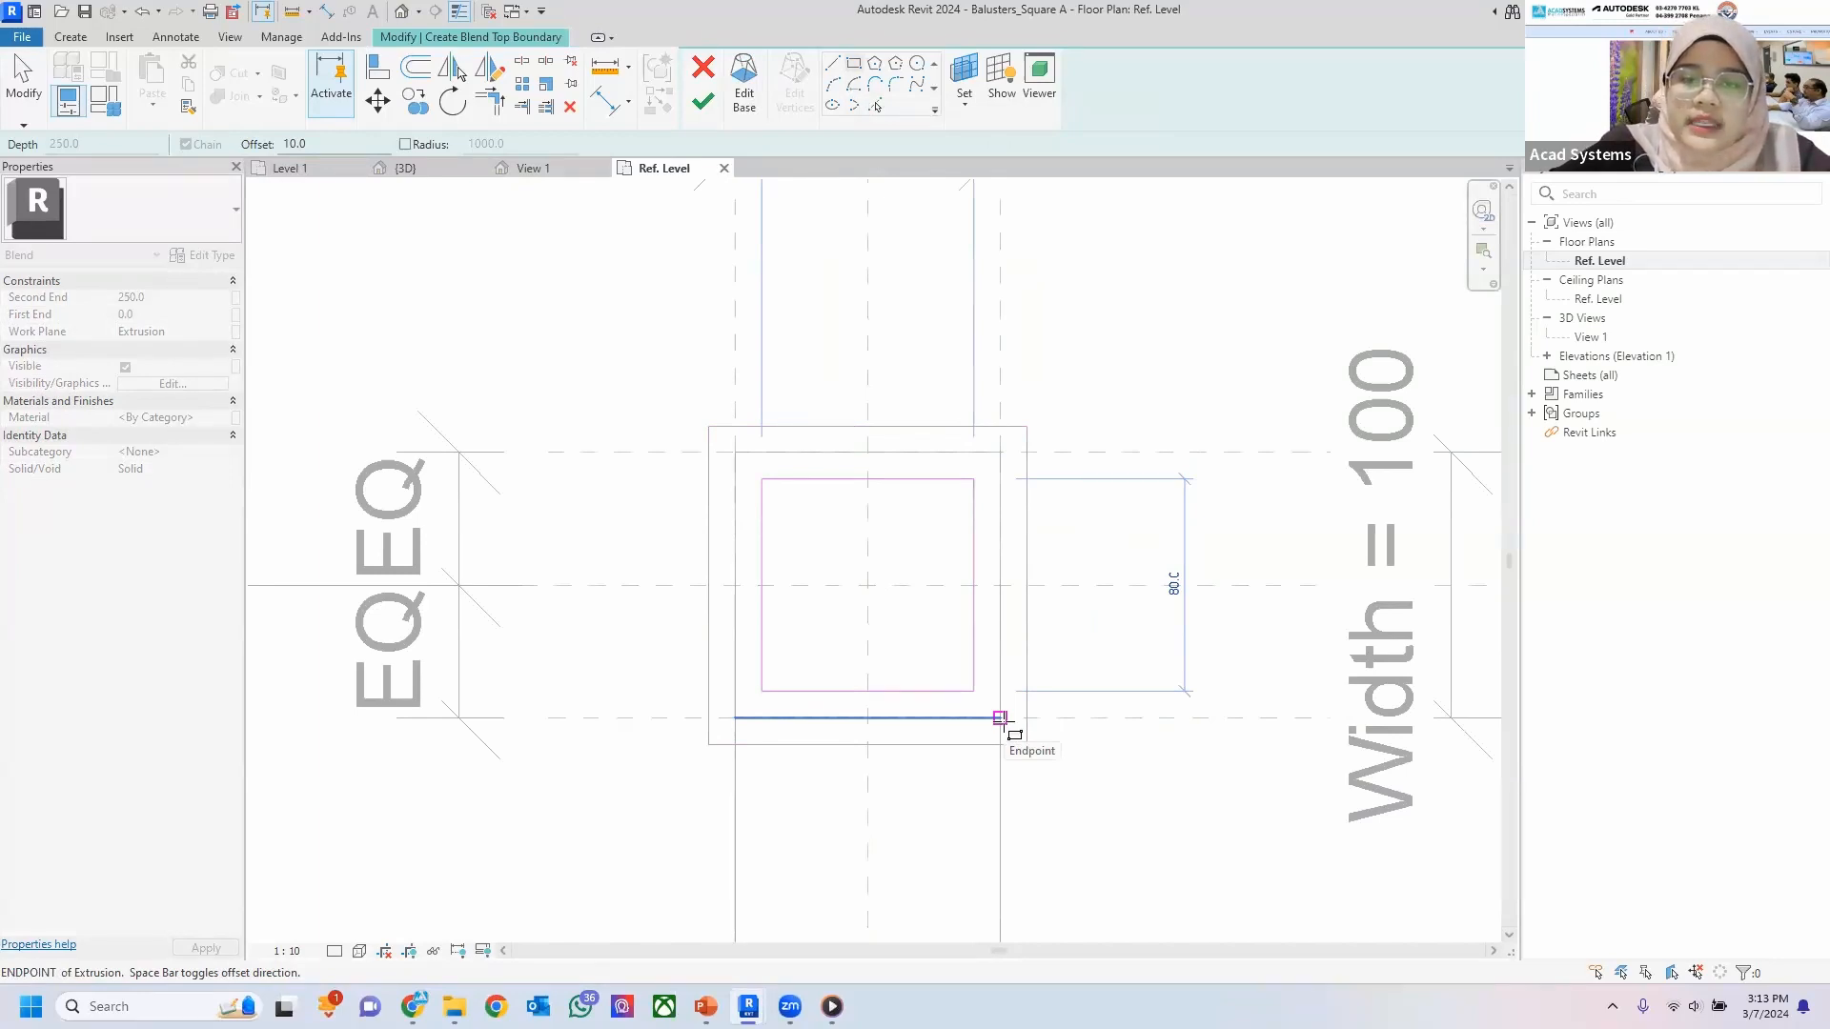
{"action": "left_click", "coordinate": [1000, 718]}
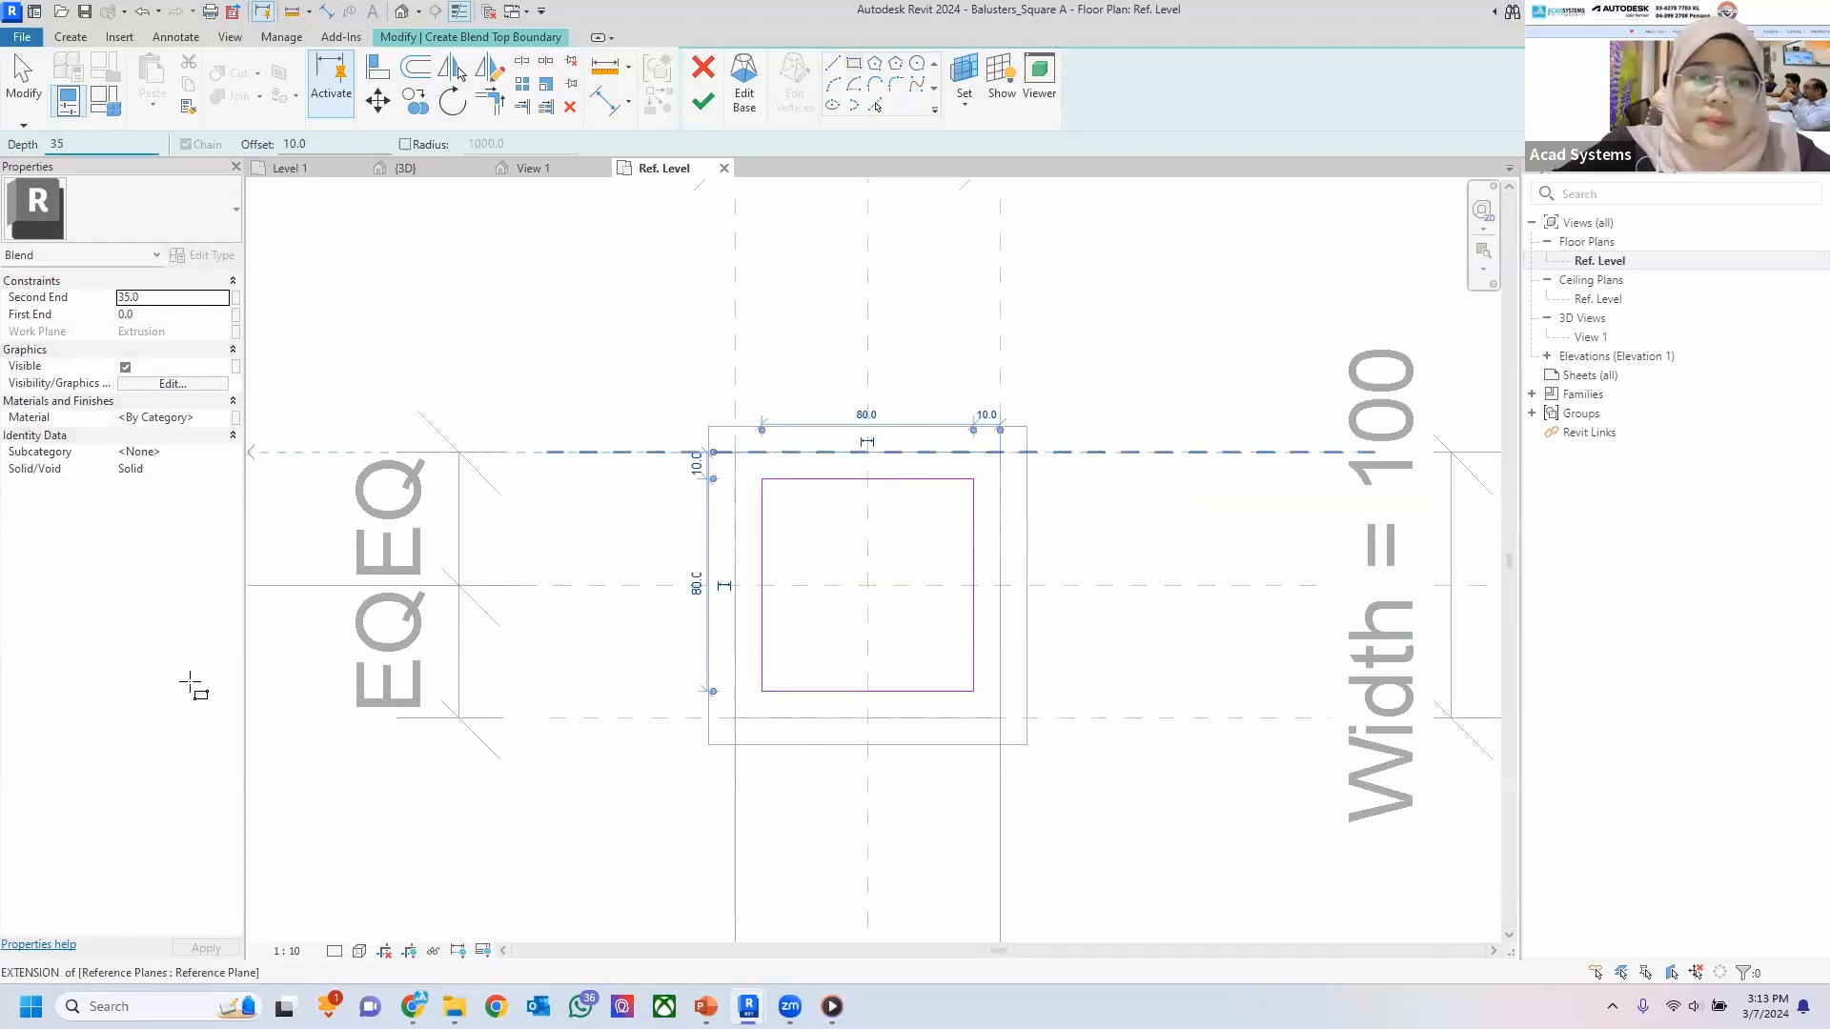
{"action": "left_click", "coordinate": [701, 102]}
Inspect the tapered cap and the bottom end of the post in 3D, and return to the Ref. Level floor plan.
{"action": "left_click", "coordinate": [533, 171]}
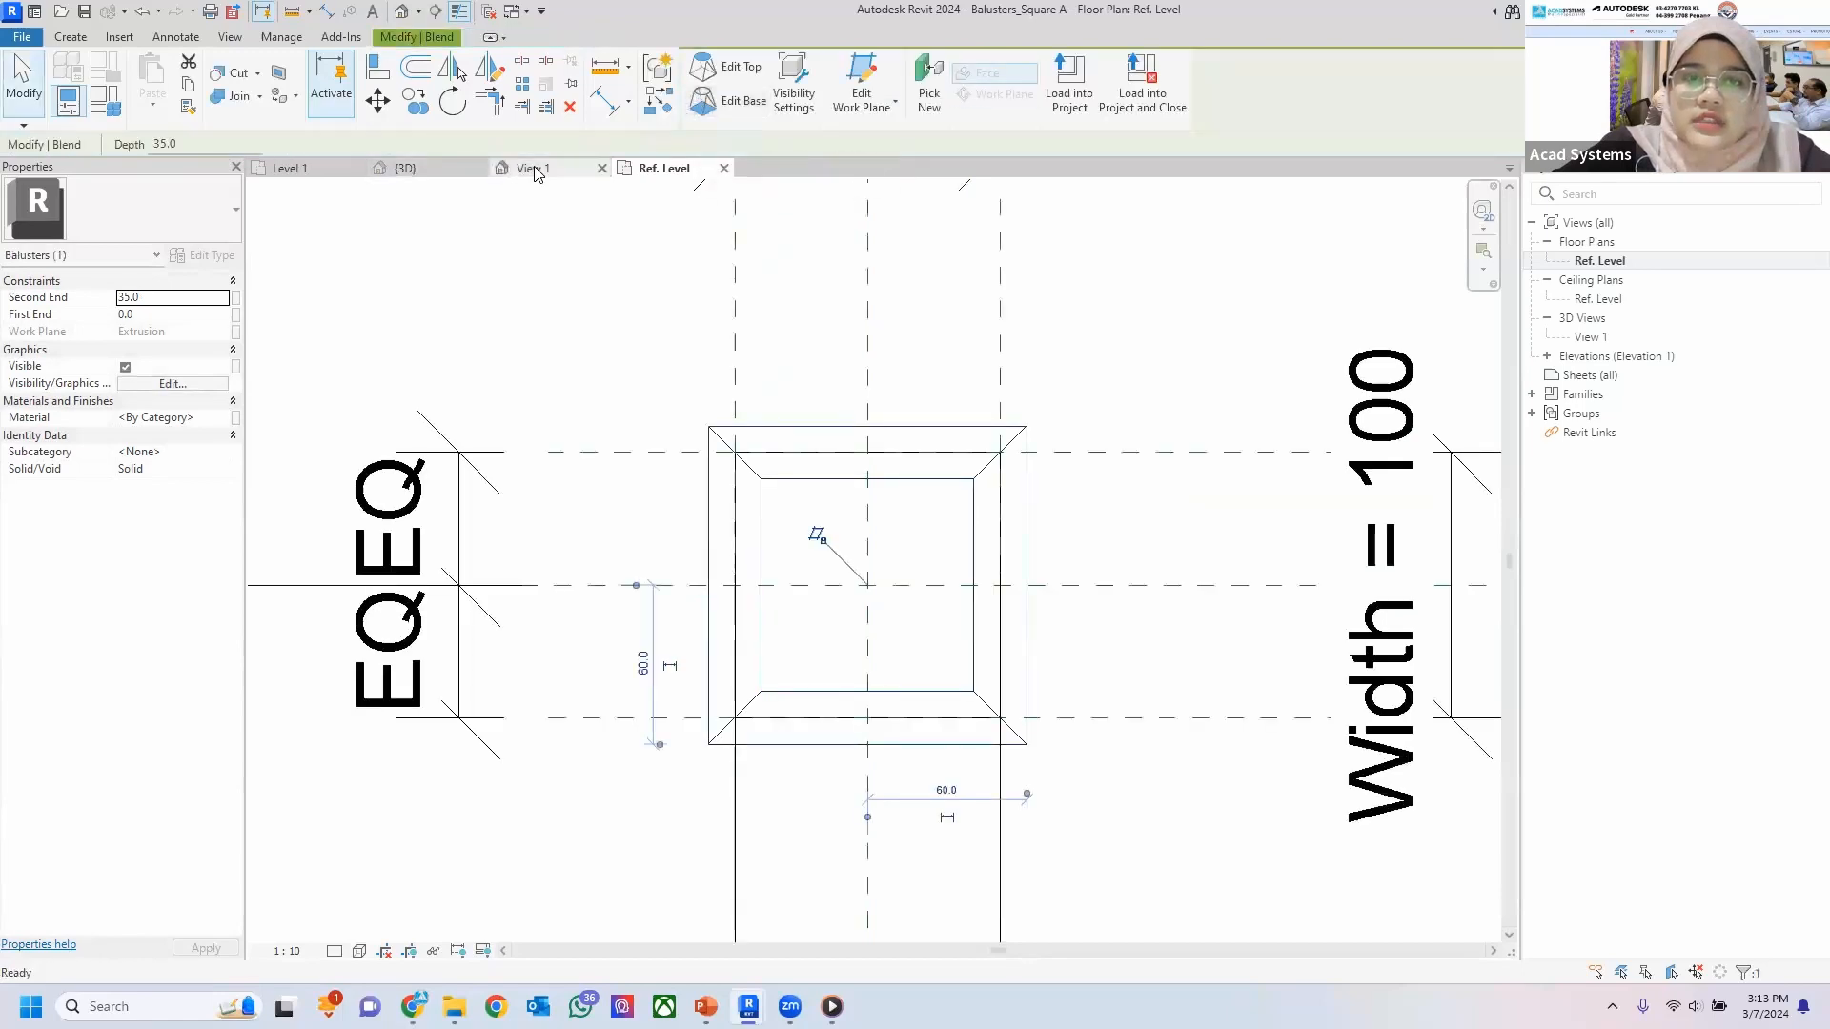
{"action": "left_click", "coordinate": [959, 497]}
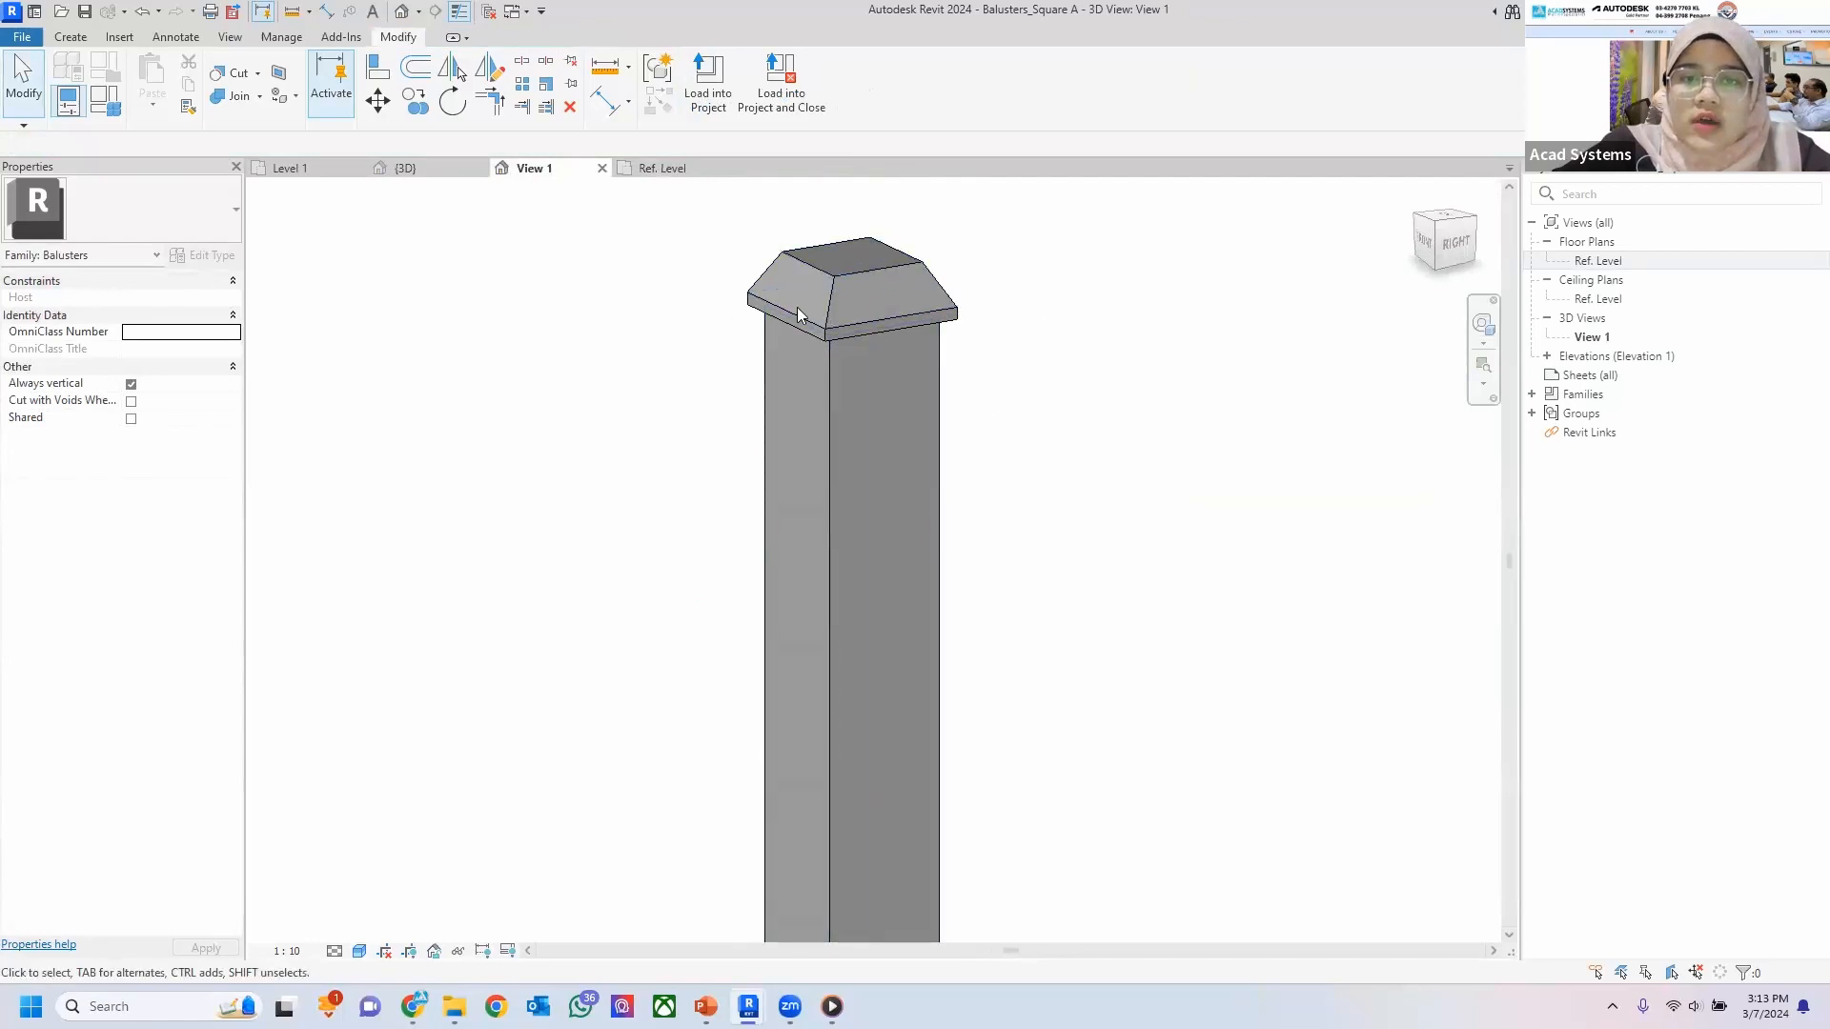
{"action": "scroll", "coordinate": [876, 393], "scroll_direction": "down", "scroll_amount": 3}
{"action": "middle_click_drag", "start_coordinate": [878, 396], "coordinate": [876, 313]}
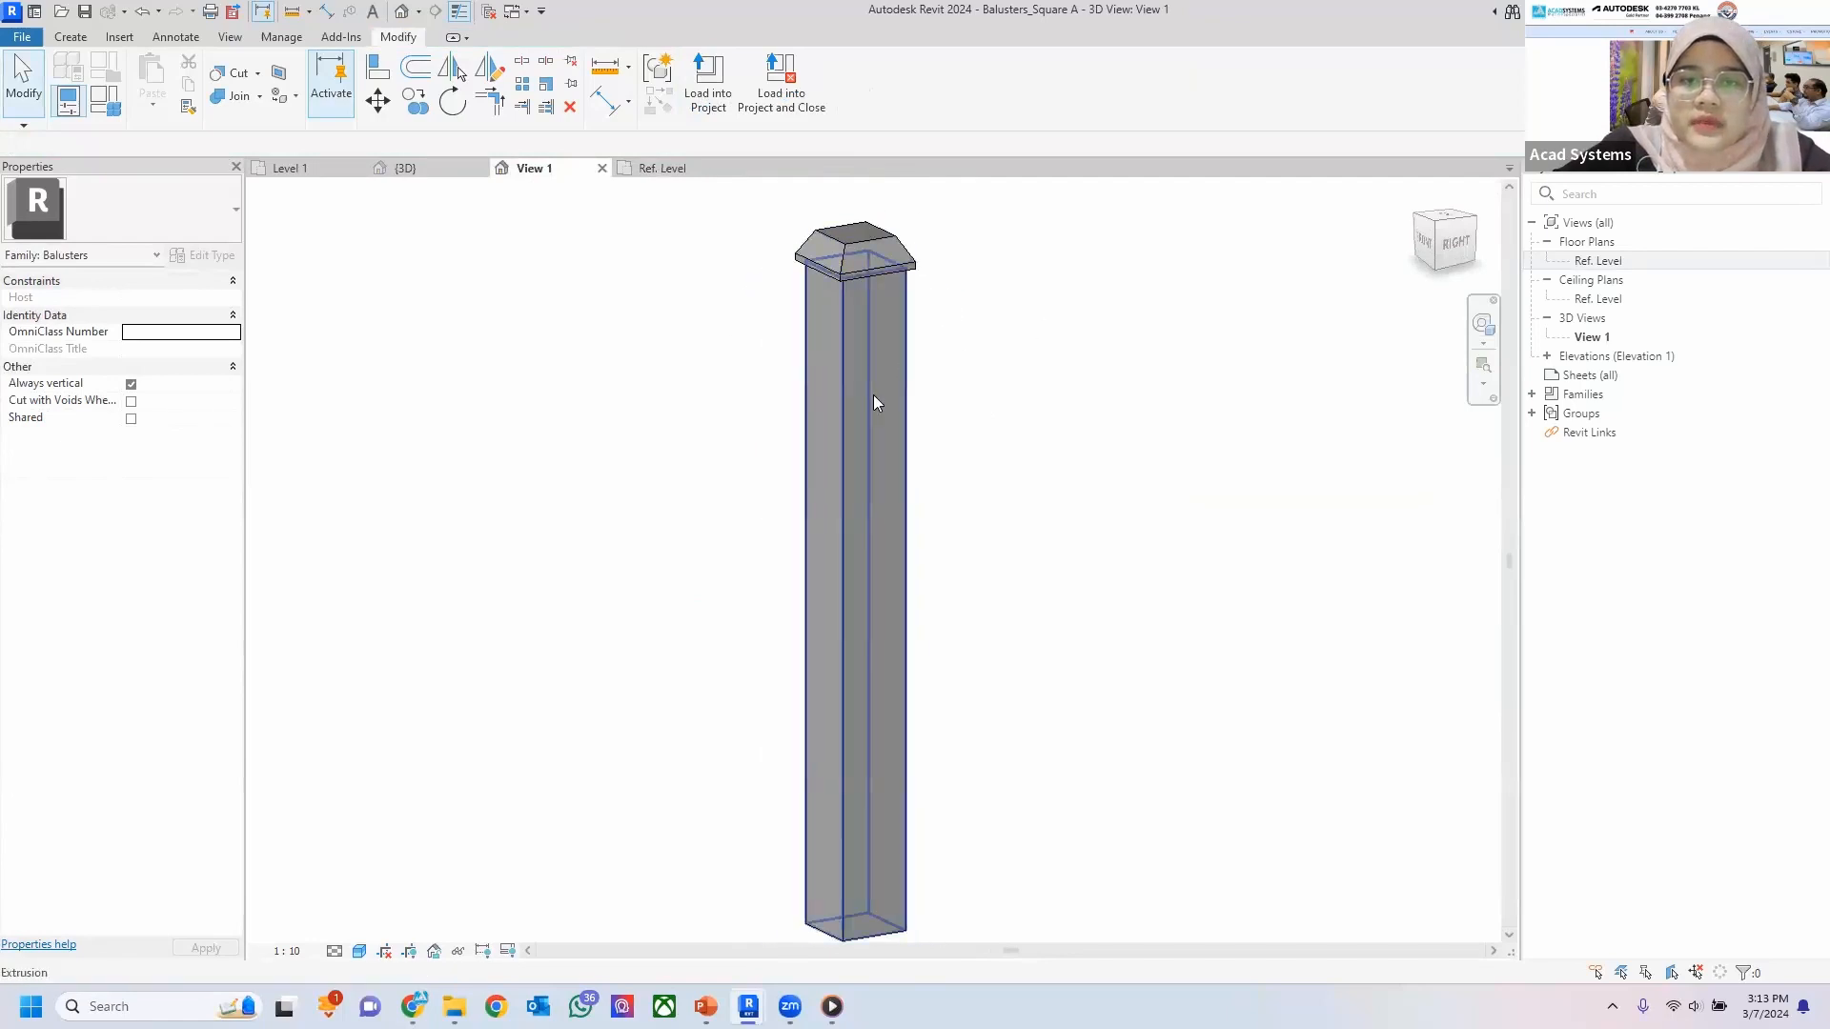
{"action": "middle_click_drag", "start_coordinate": [889, 586], "coordinate": [884, 478]}
{"action": "middle_click_drag", "start_coordinate": [853, 640], "coordinate": [876, 700]}
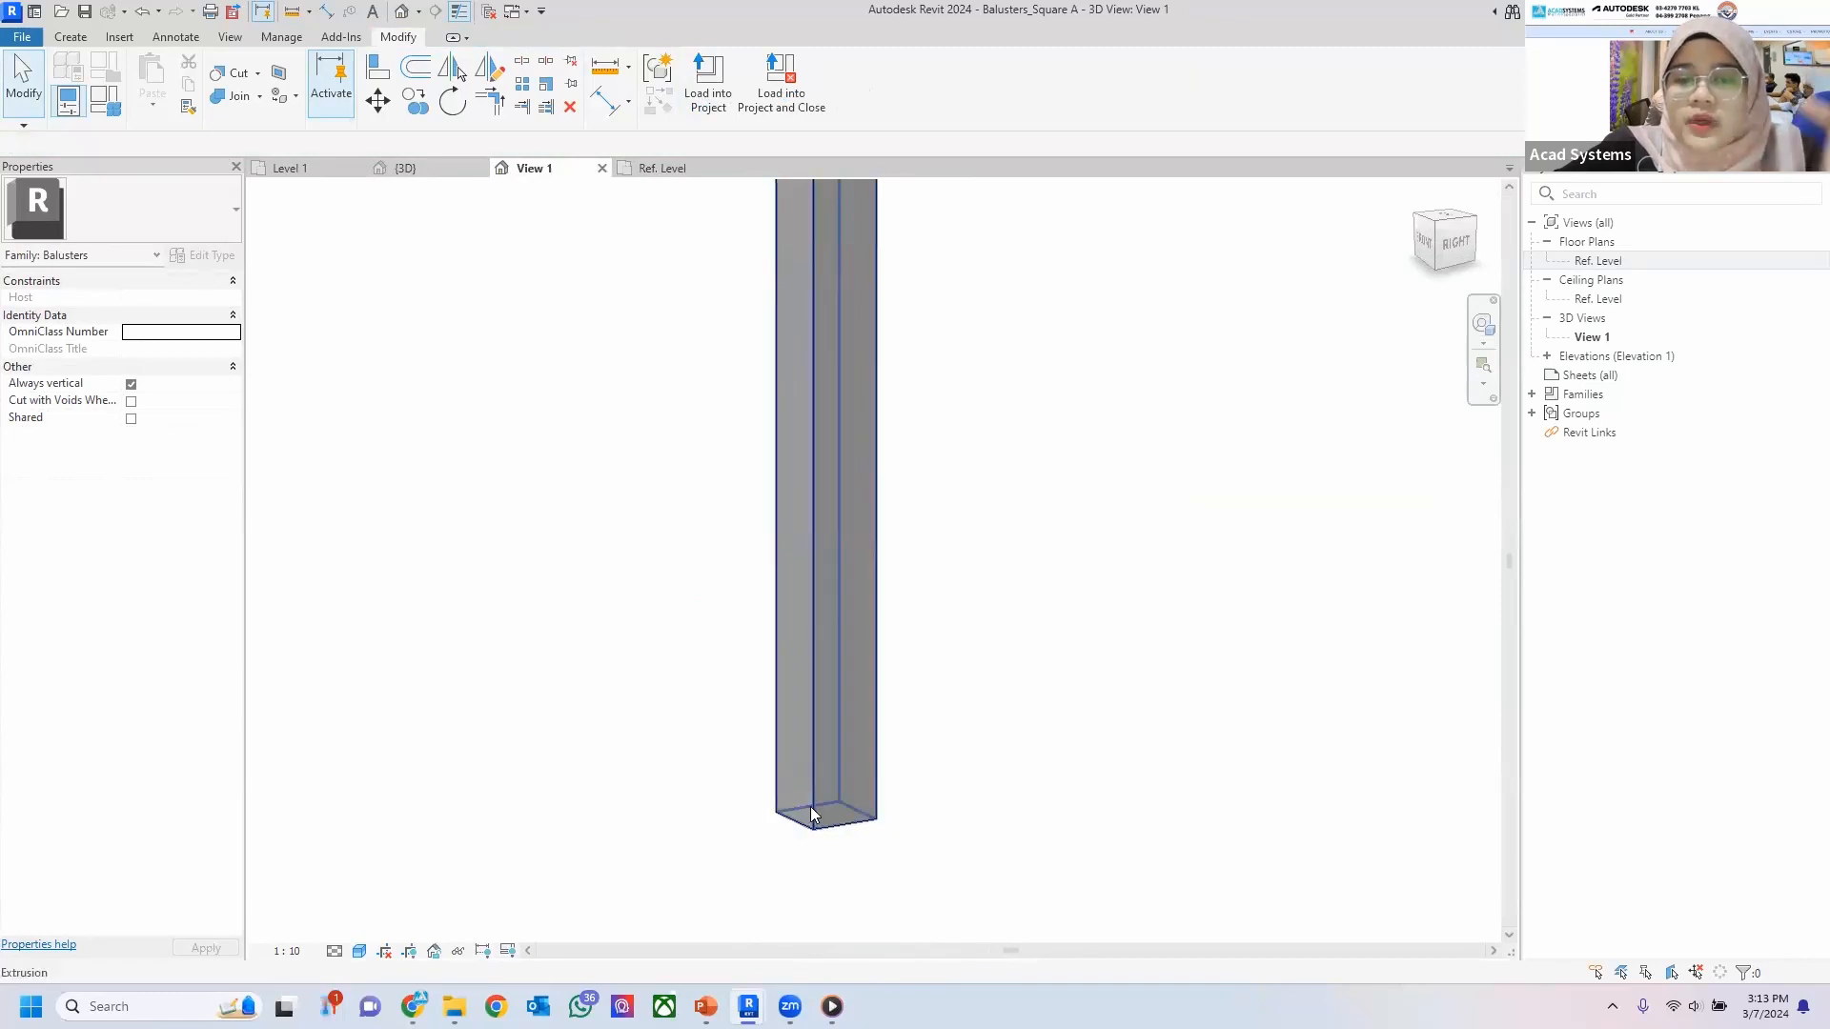
{"action": "left_click", "coordinate": [660, 171]}
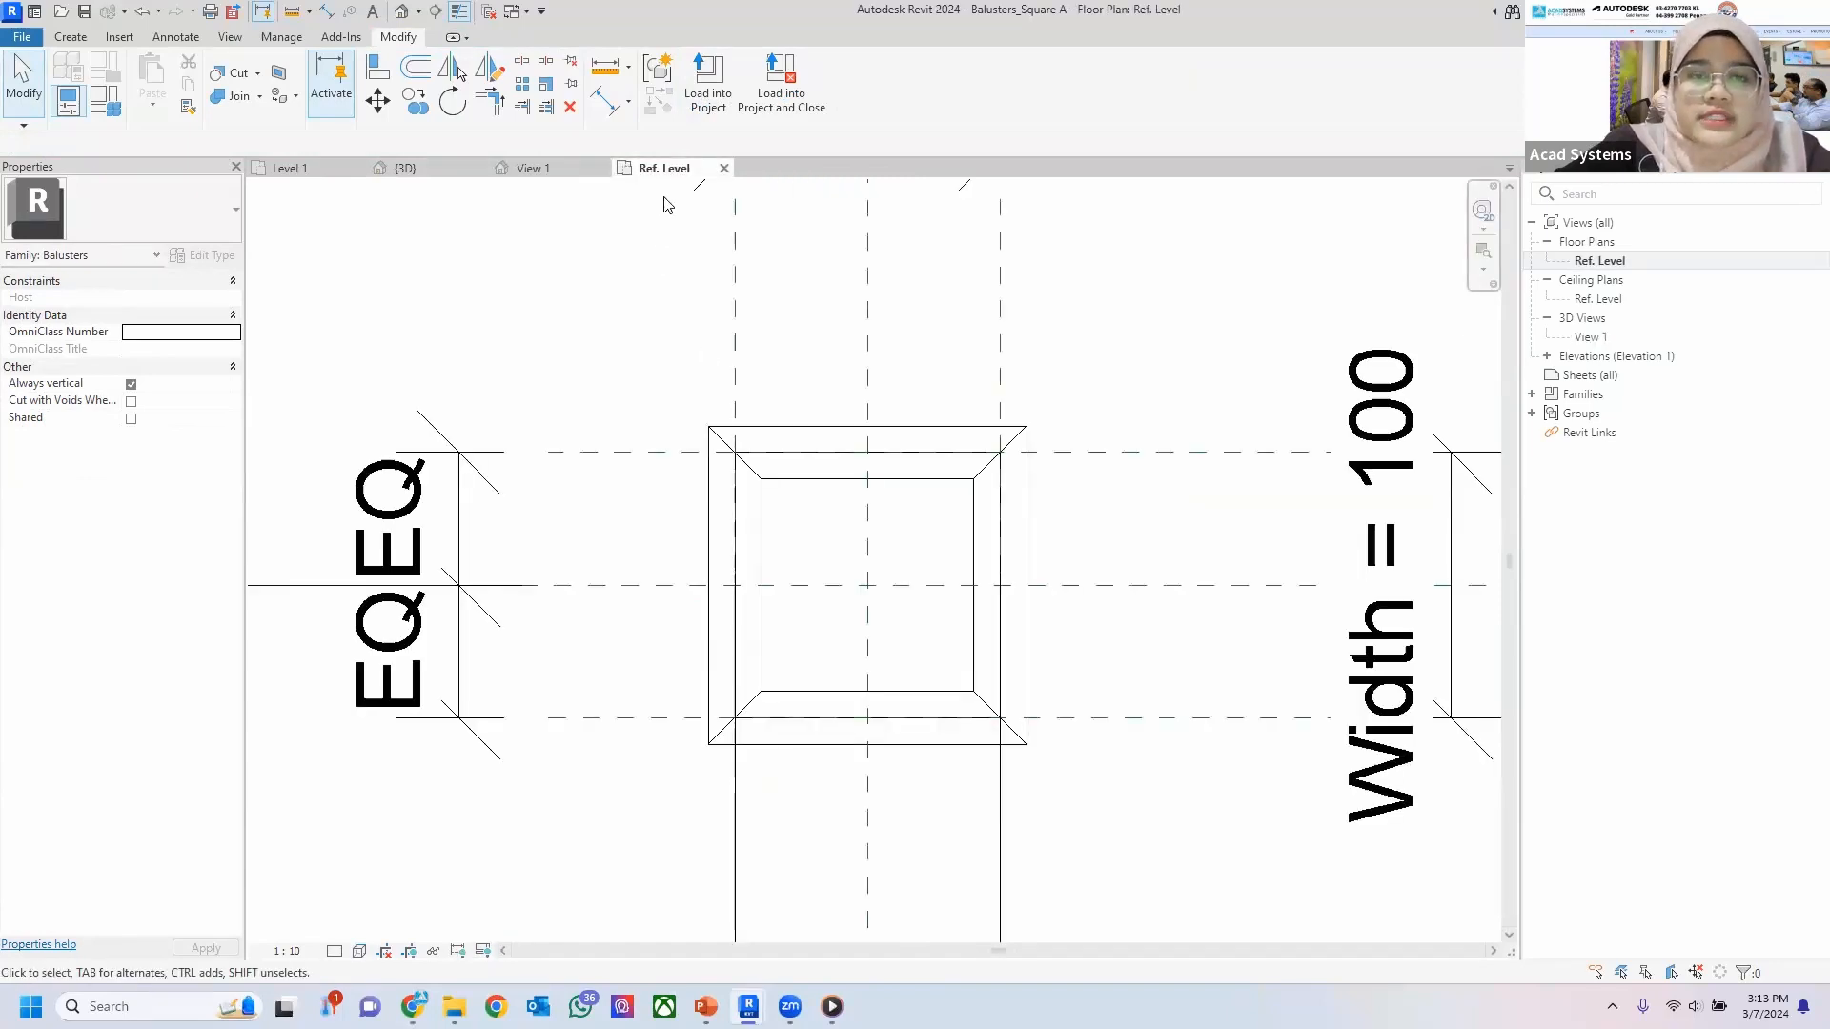
Start an extrusion in the Ref. Level floor plan with Level : Ref. Level as its work plane.
{"action": "left_click", "coordinate": [83, 38]}
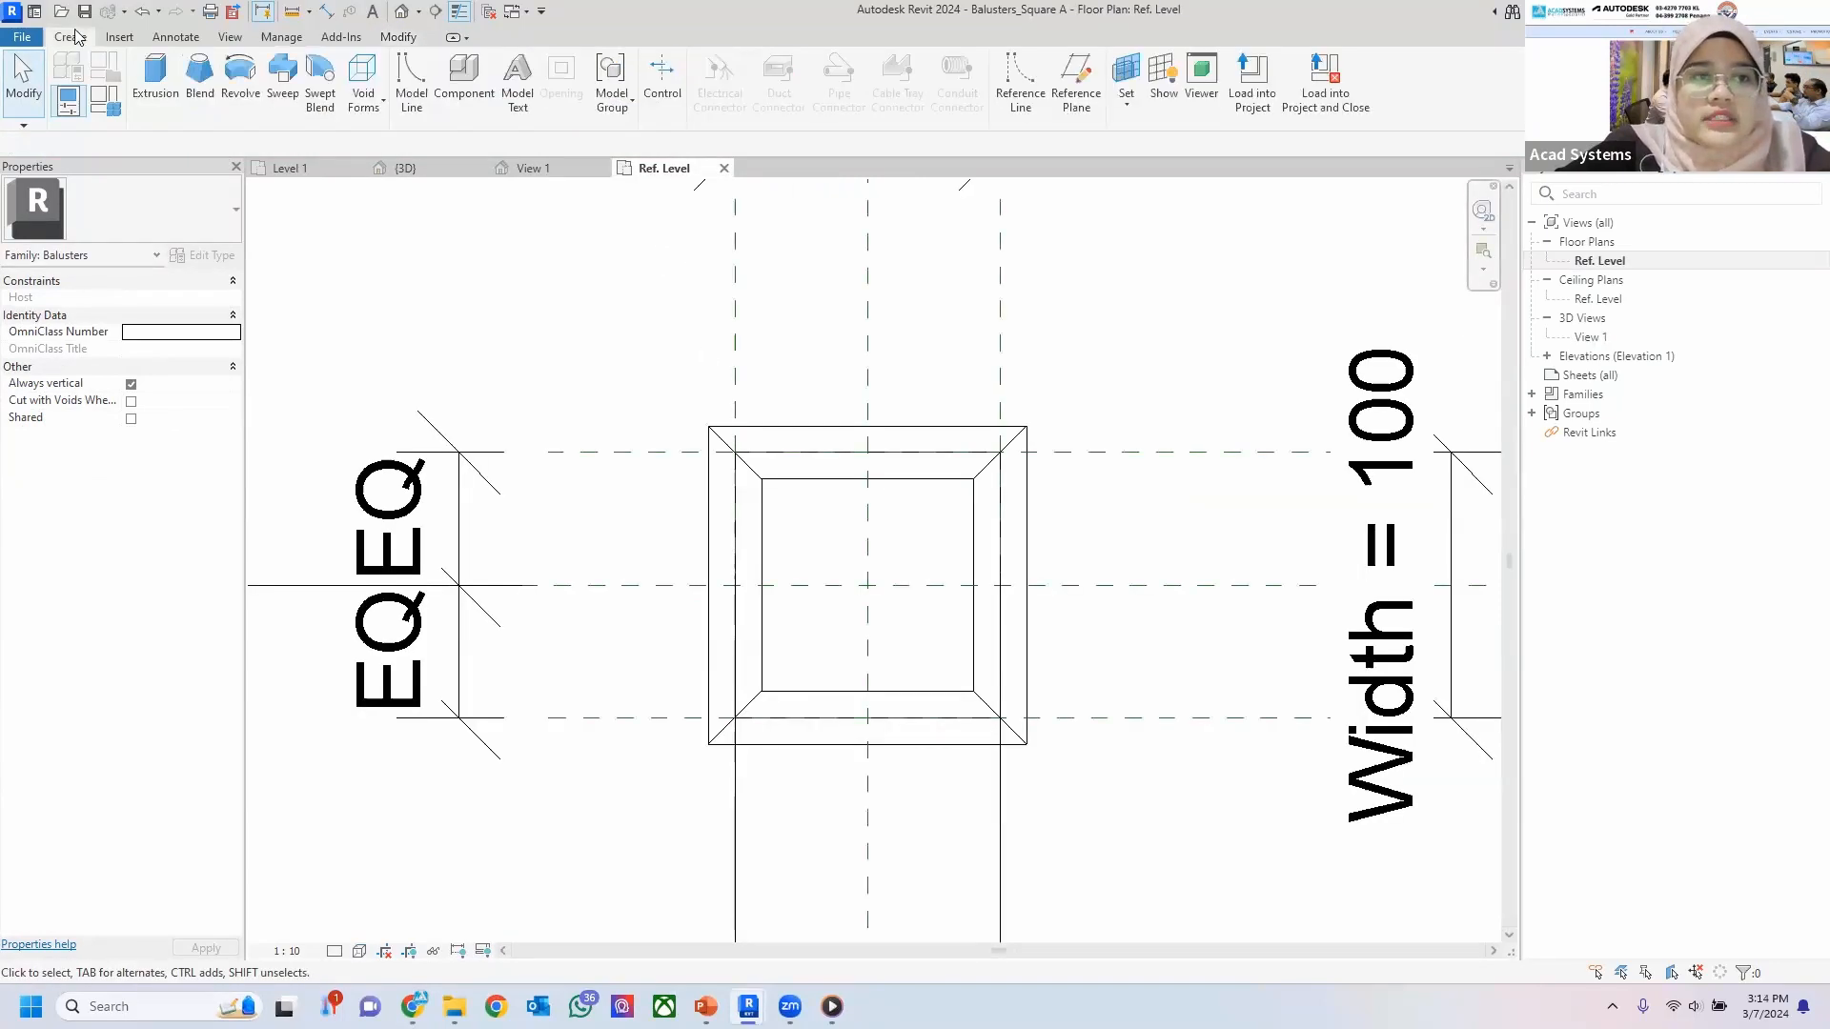
{"action": "left_click", "coordinate": [160, 81]}
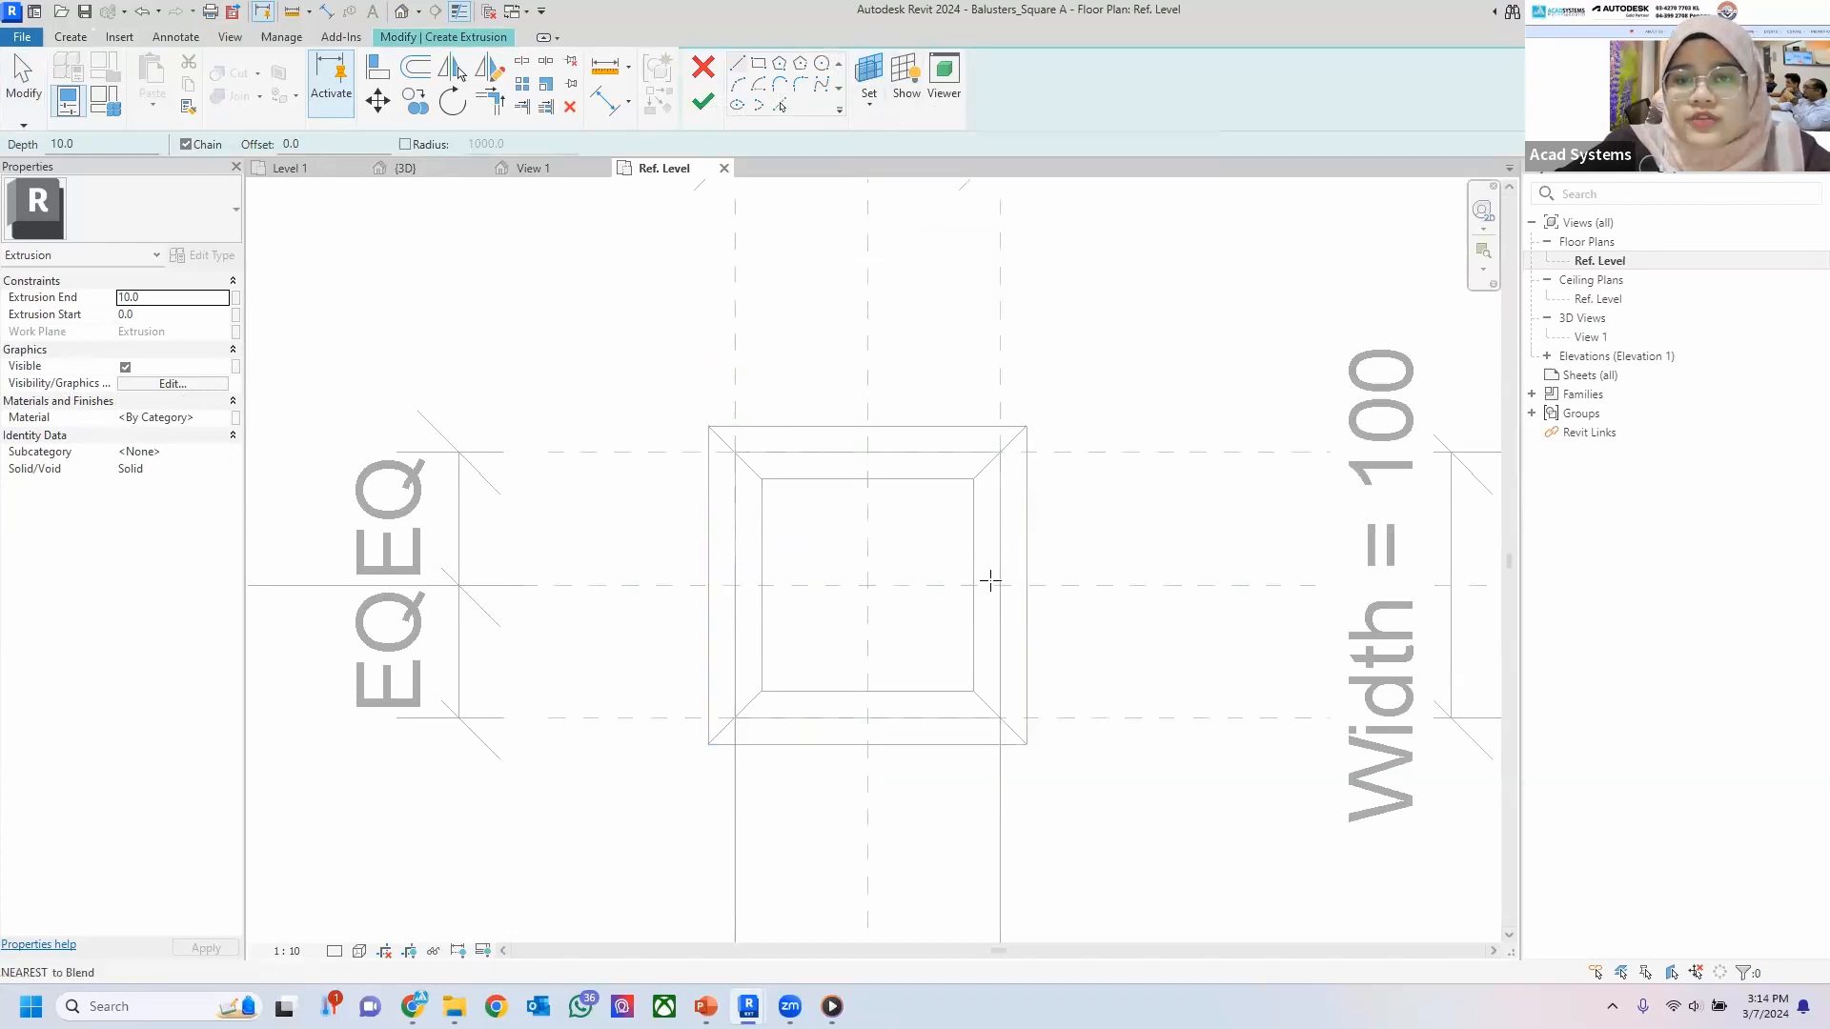
{"action": "left_click", "coordinate": [870, 104]}
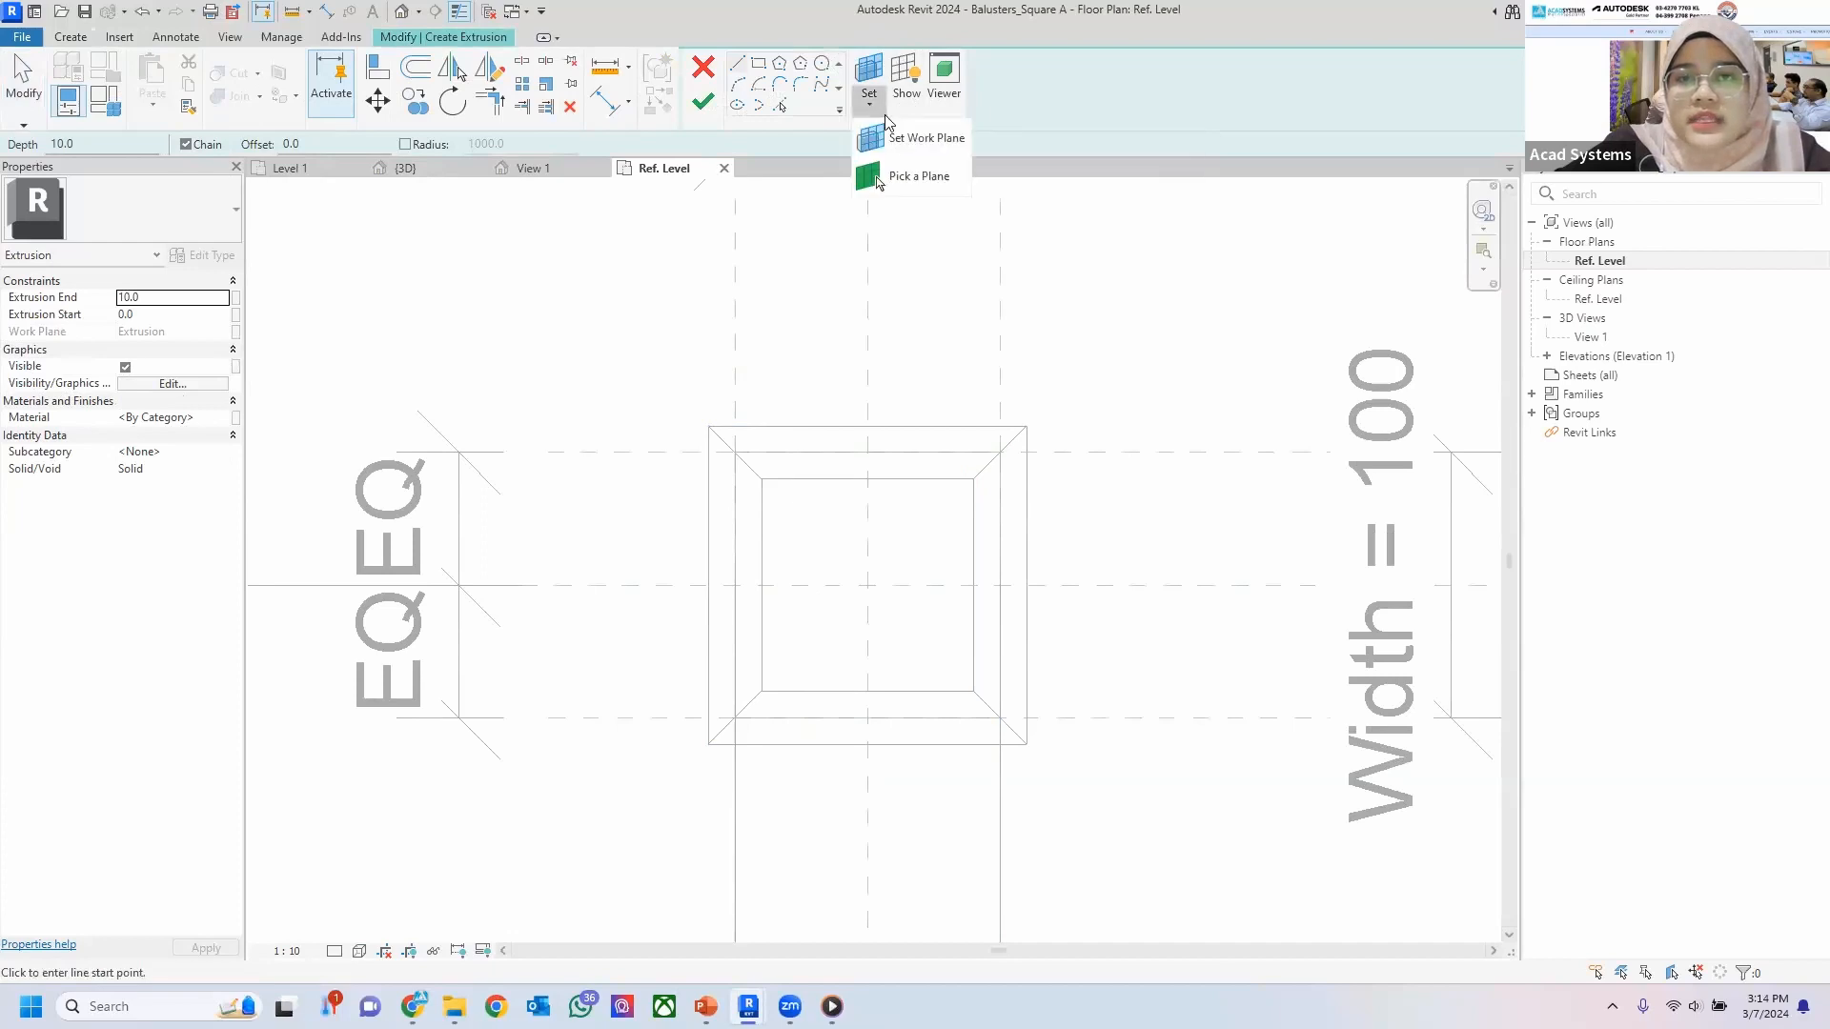
{"action": "left_click", "coordinate": [890, 137]}
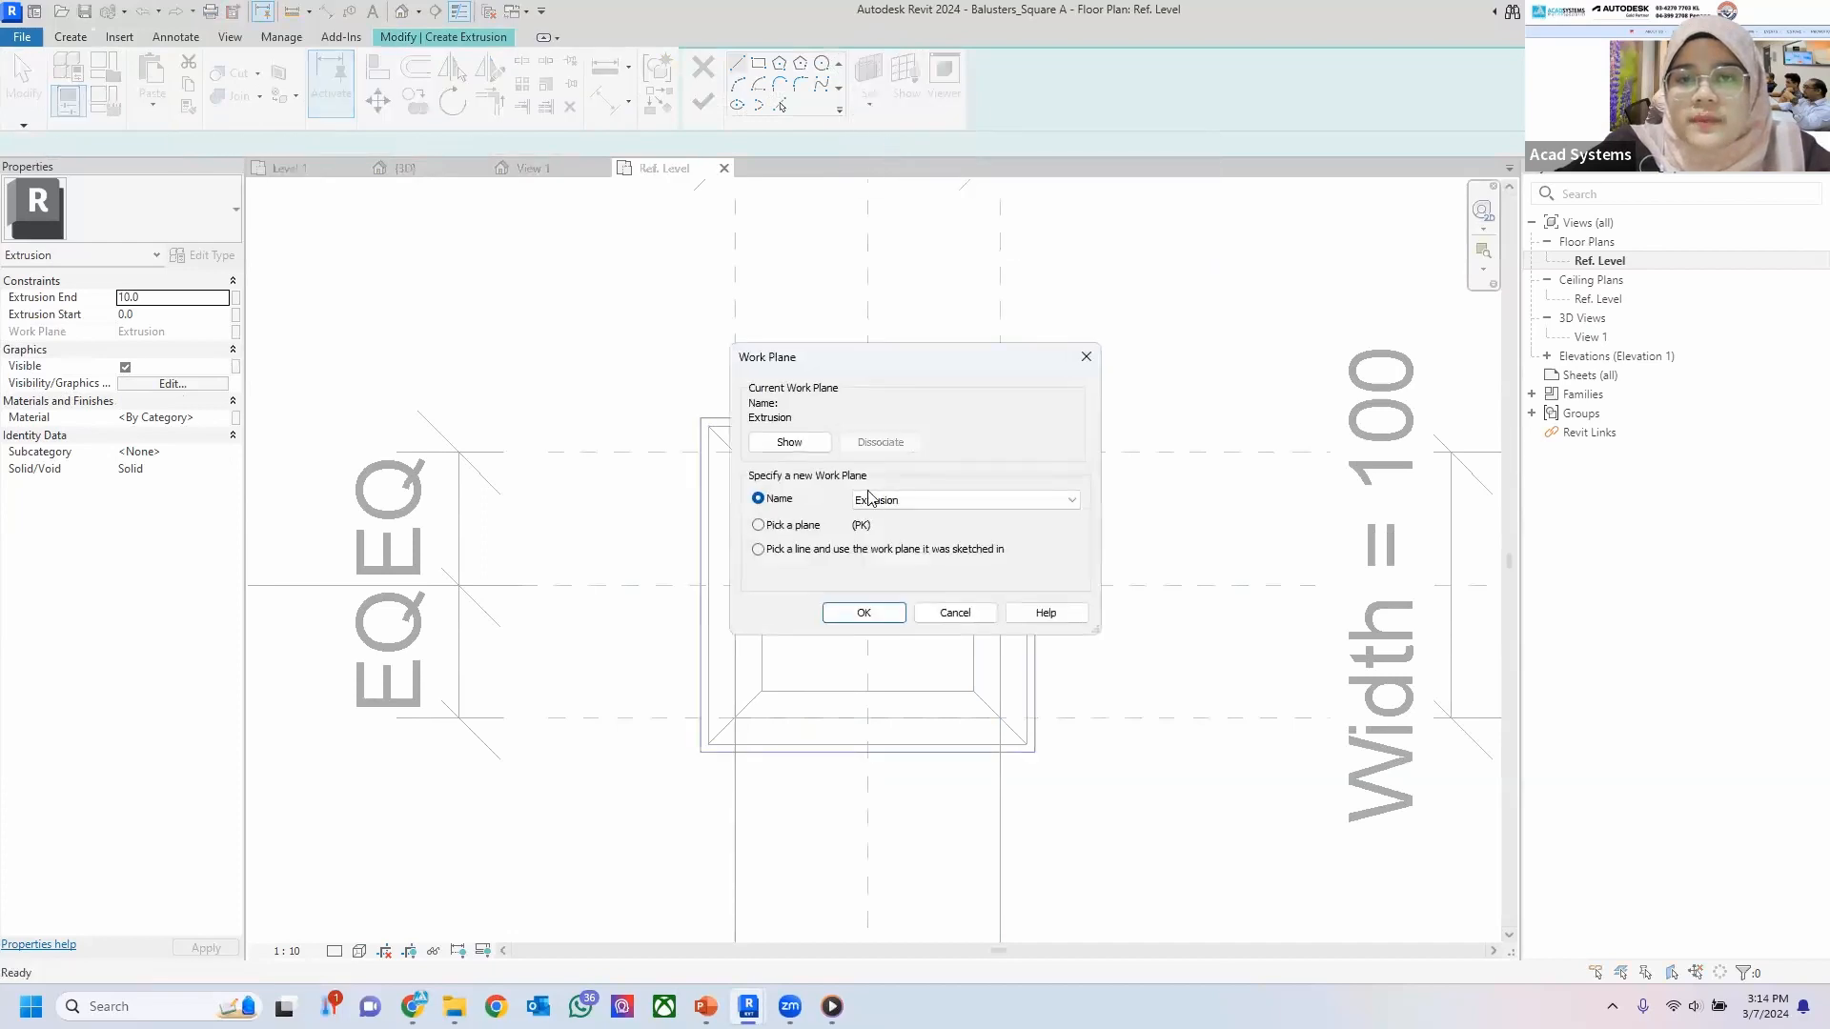
{"action": "left_click", "coordinate": [905, 501]}
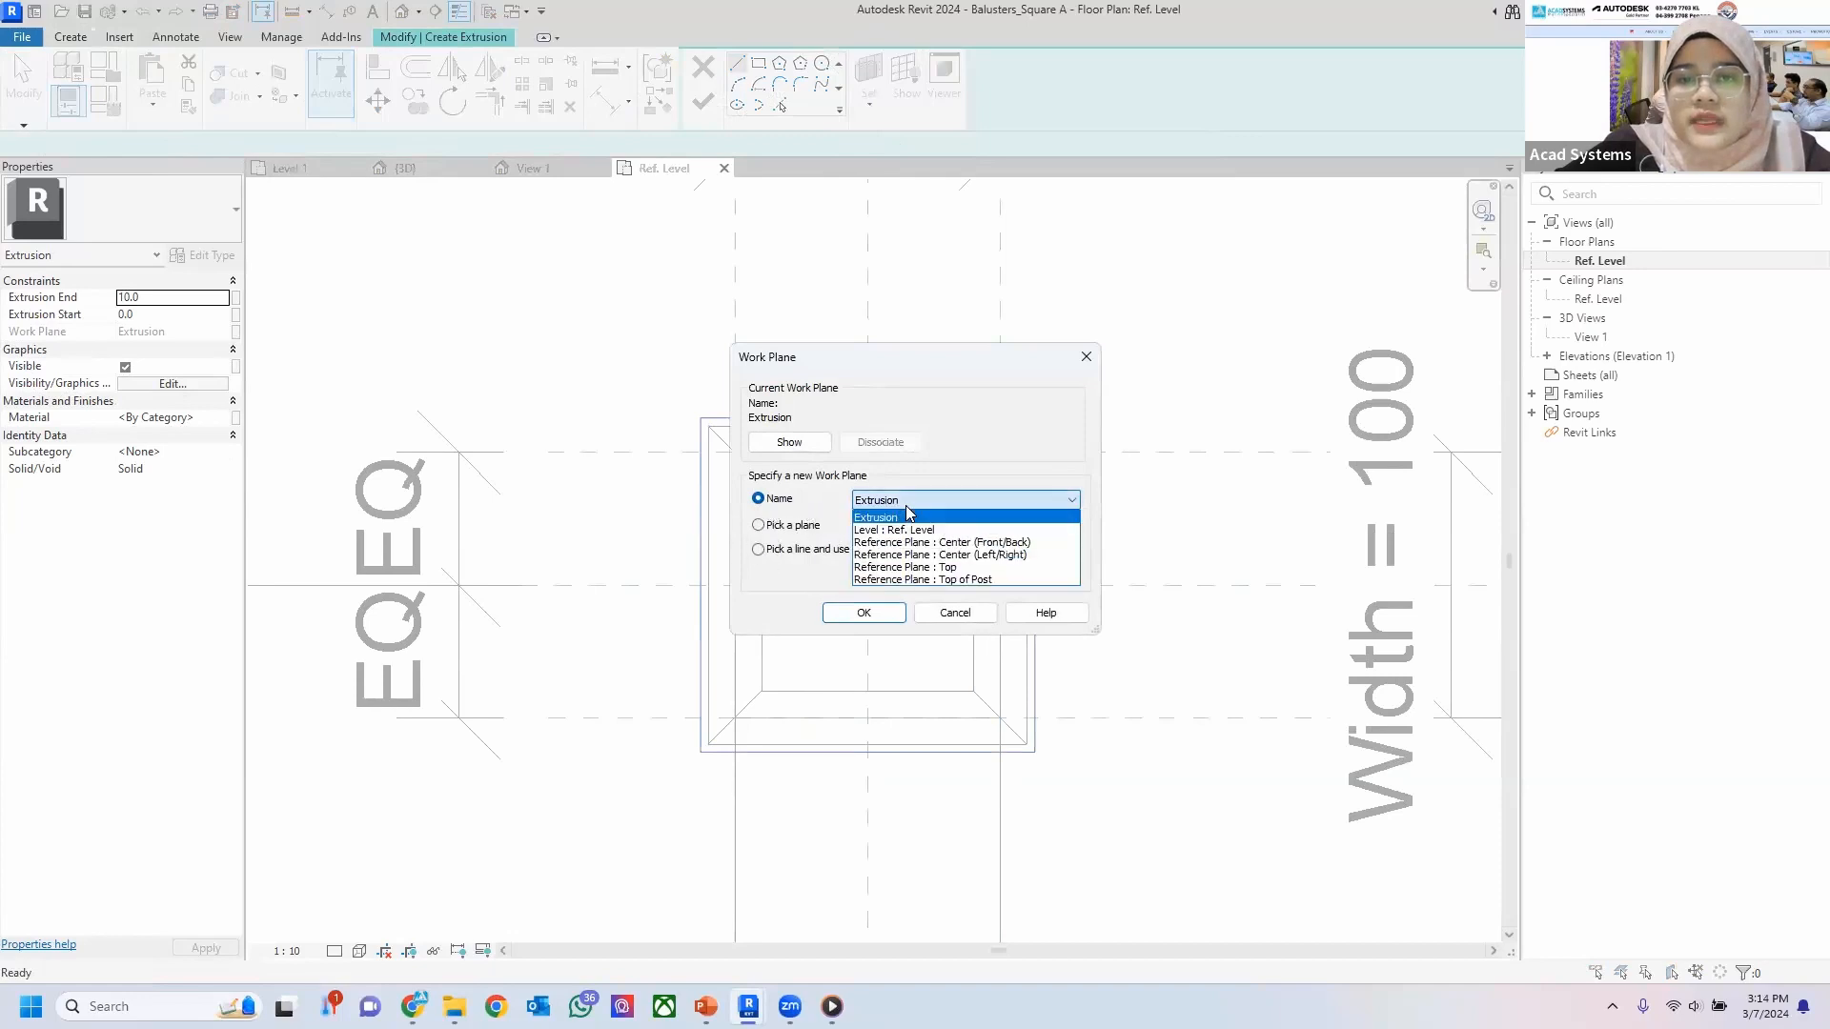
{"action": "left_click", "coordinate": [908, 531]}
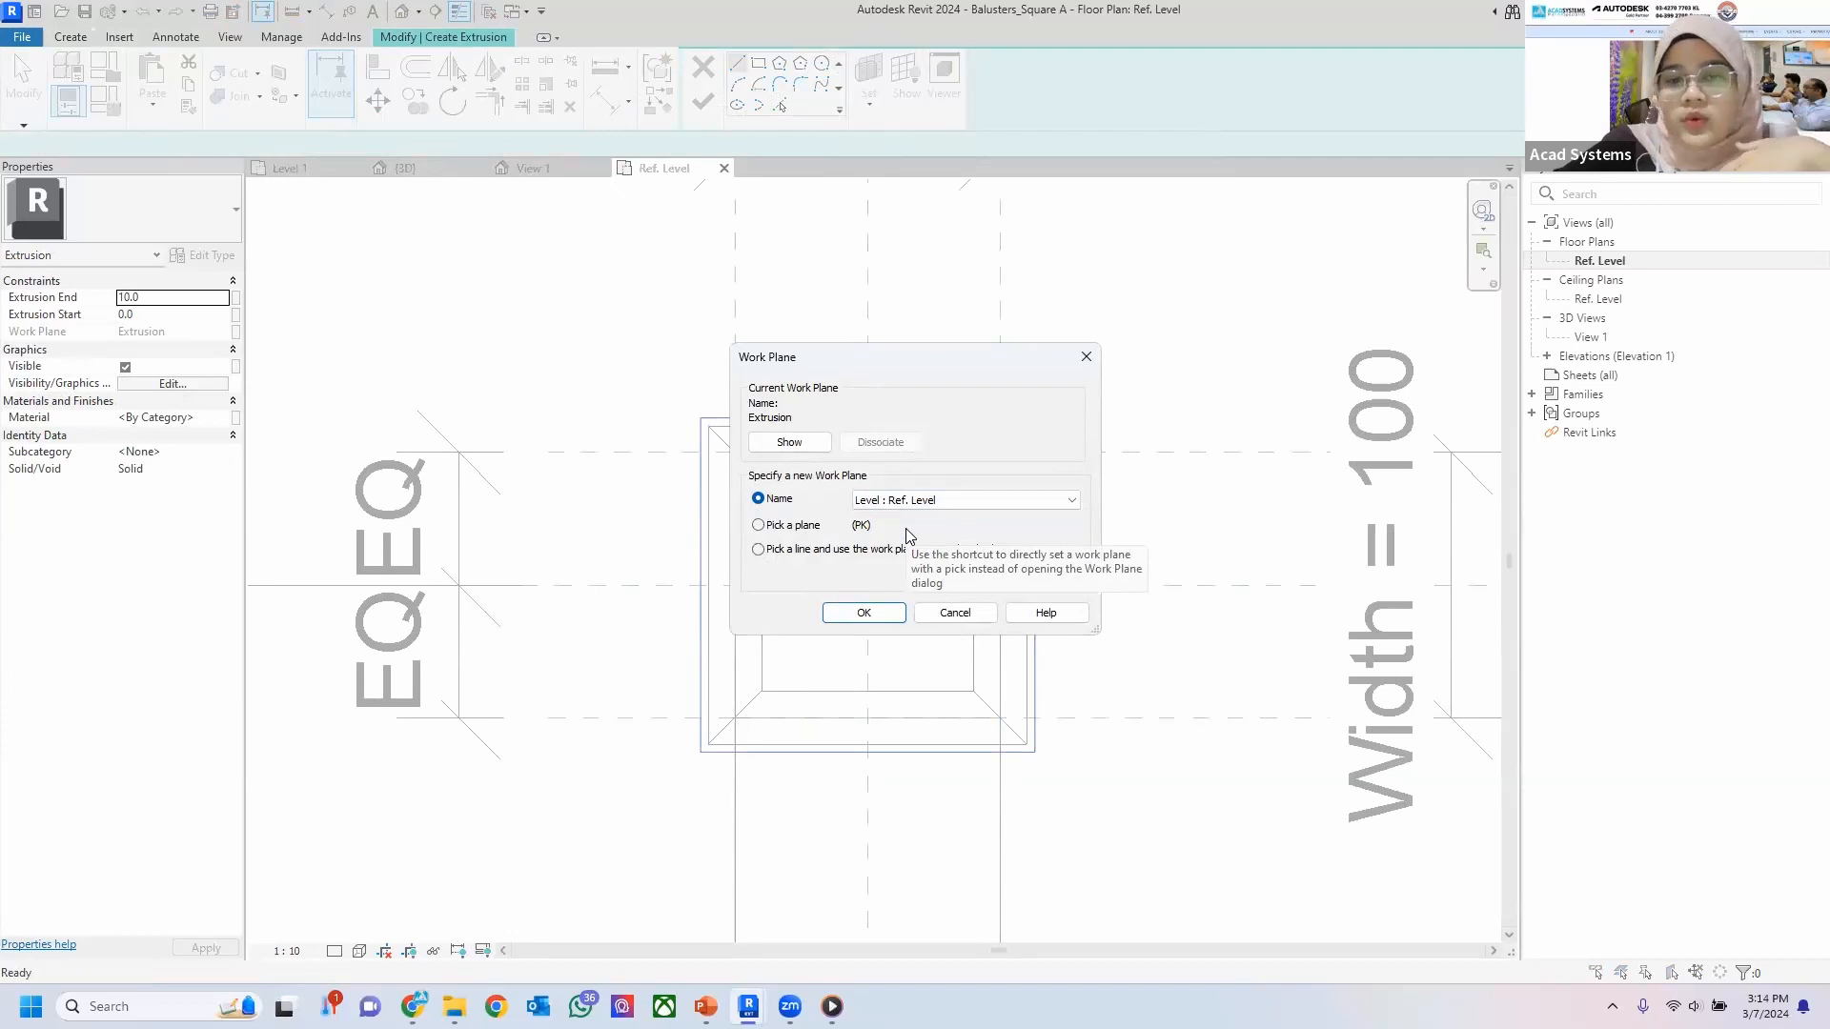
{"action": "left_click", "coordinate": [863, 613]}
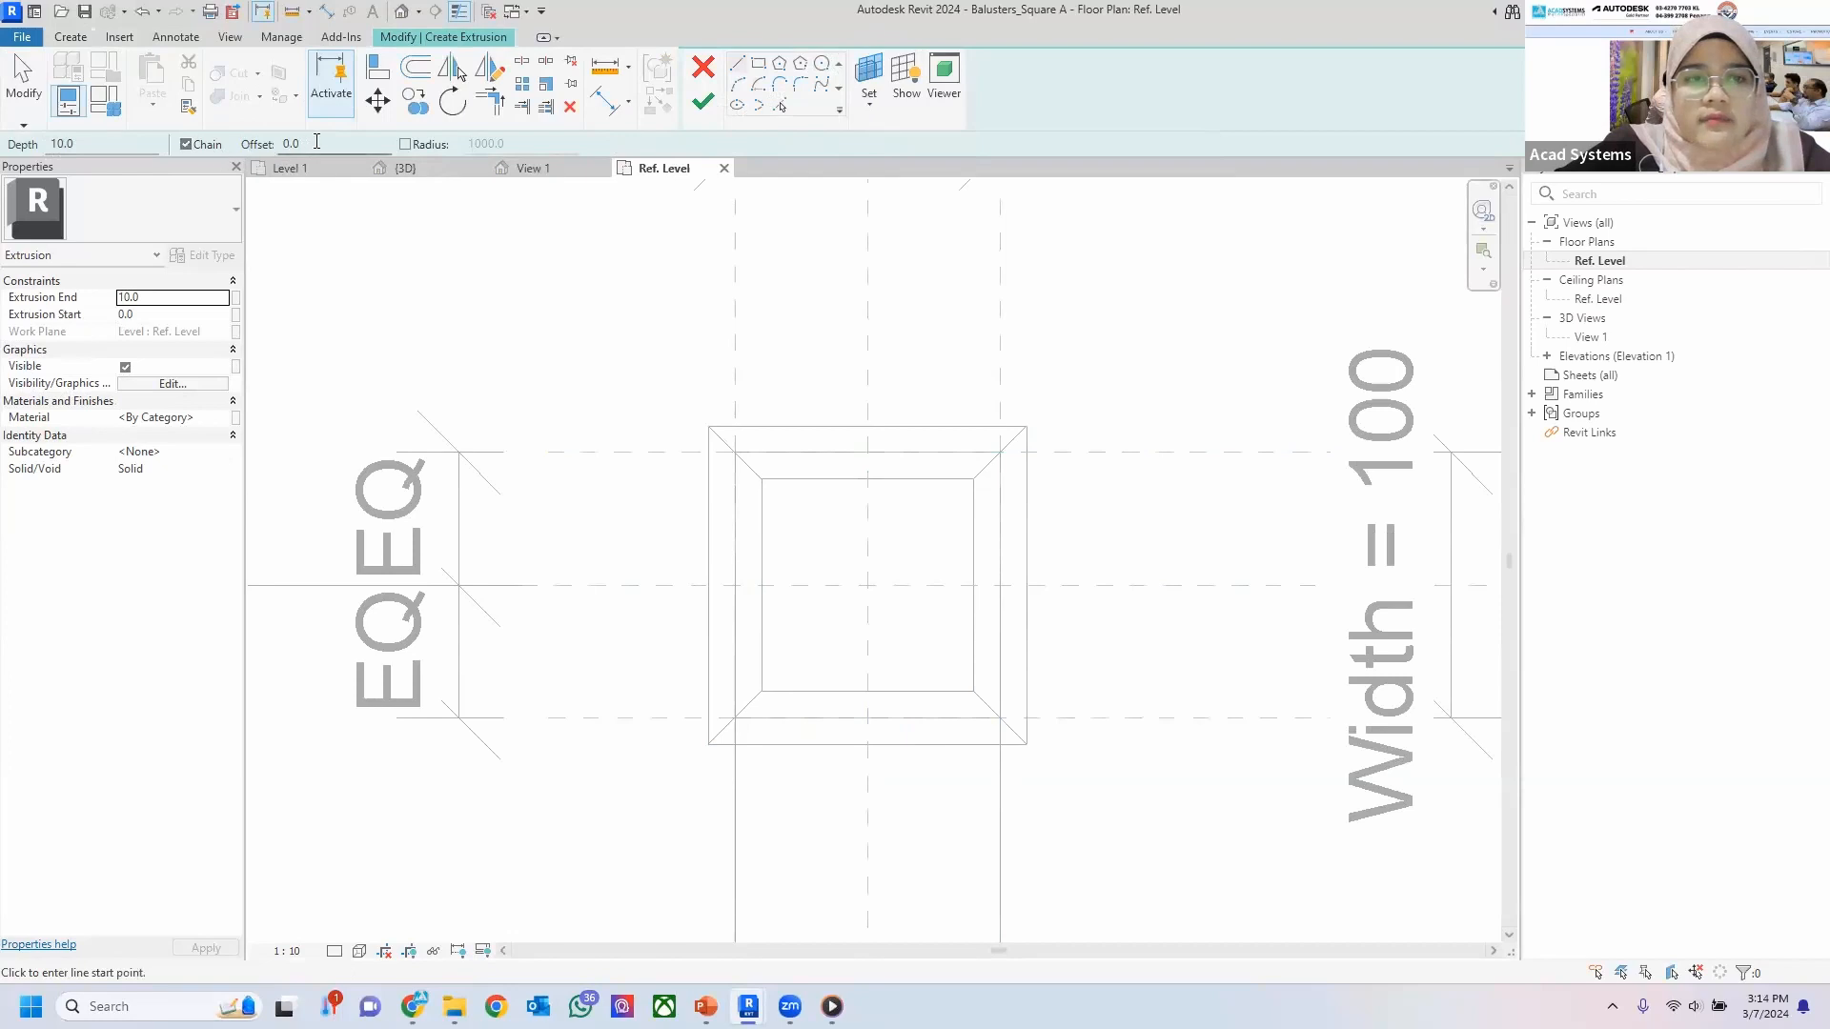
Sketch a rectangle offset 10 outside the cap plate's outer edges and finish the base plate extrusion with a depth of 10.
{"action": "left_click_drag", "start_coordinate": [312, 144], "coordinate": [219, 139]}
{"action": "type", "text": "10"}
{"action": "key", "text": "Return"}
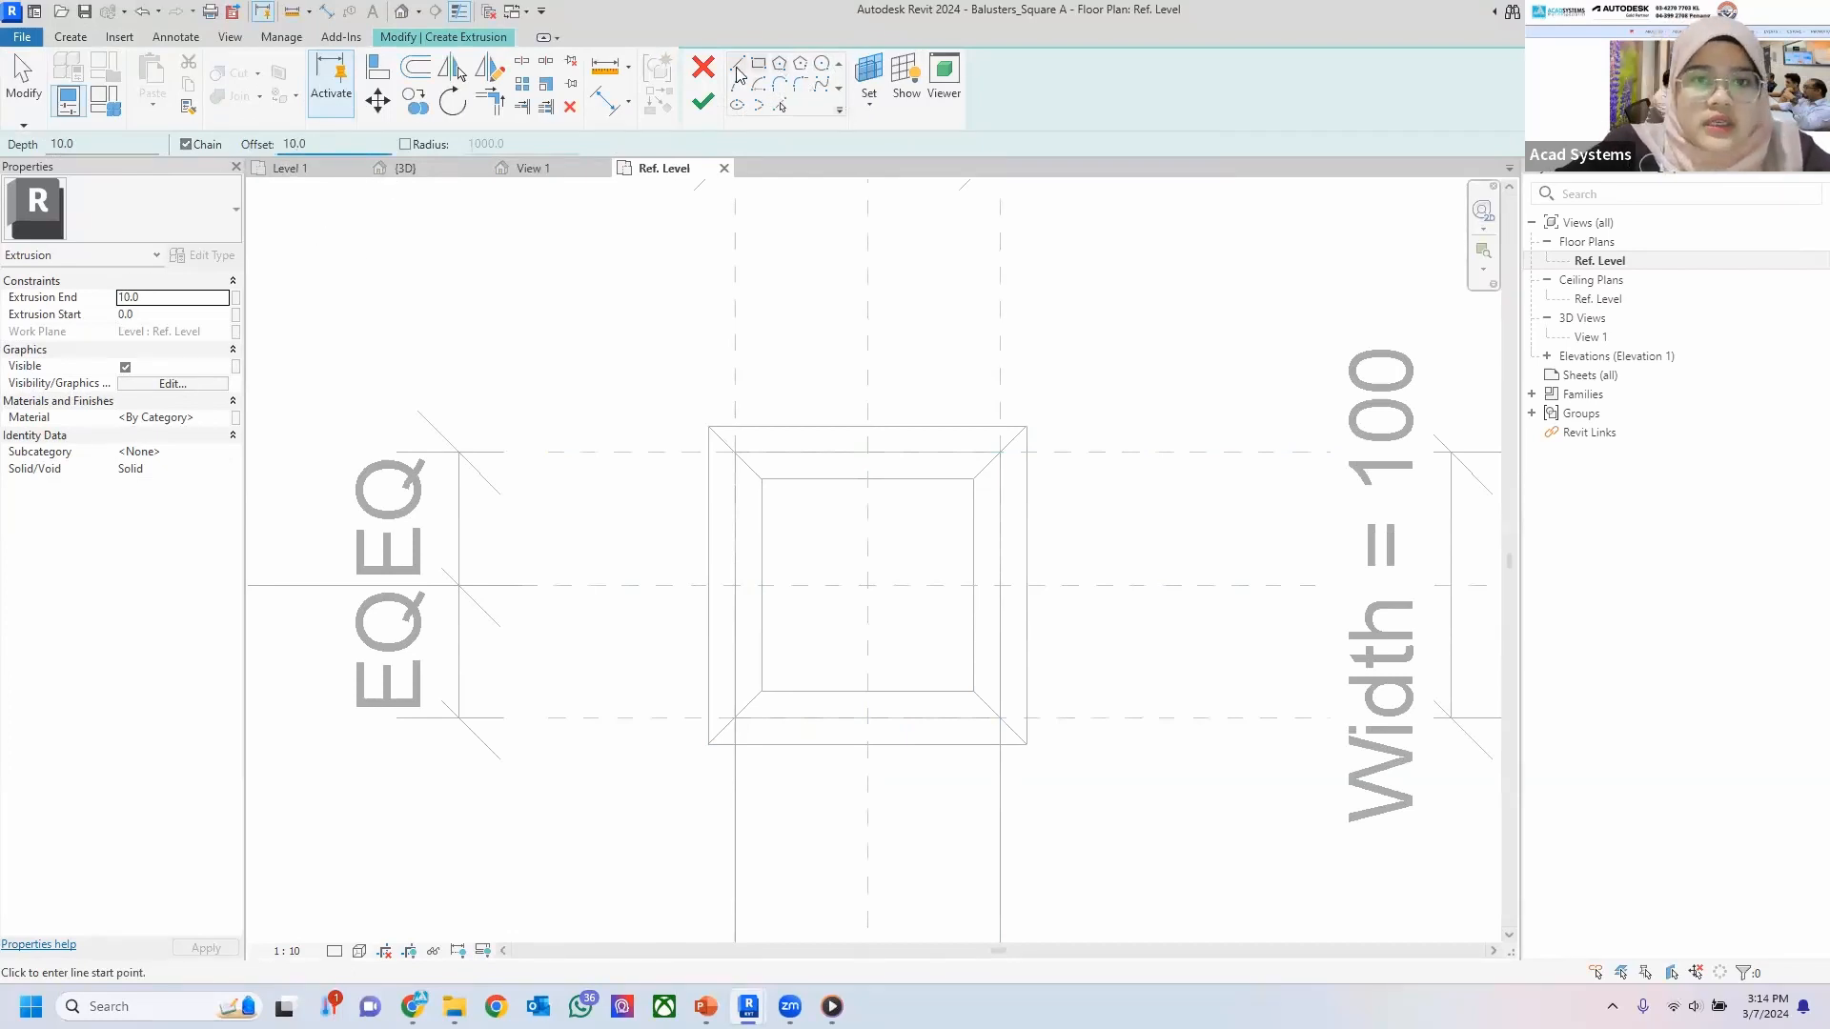
{"action": "left_click", "coordinate": [757, 68]}
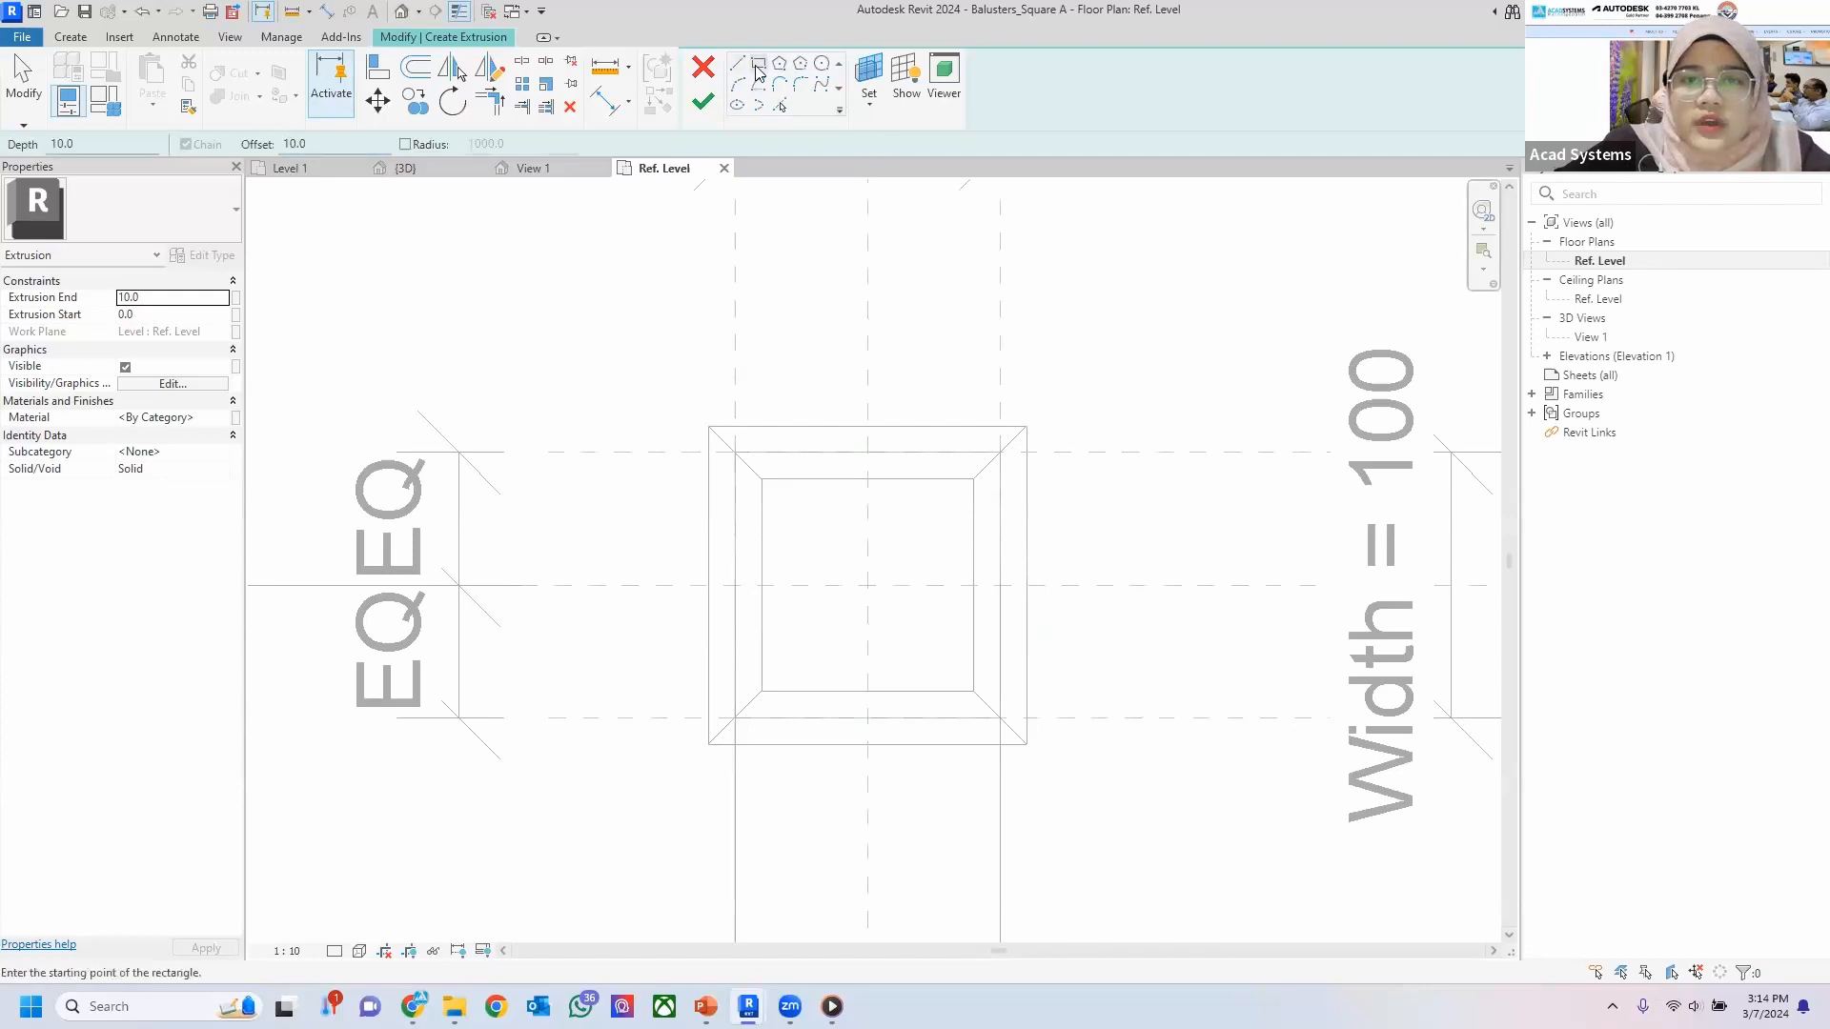
{"action": "middle_click_drag", "start_coordinate": [806, 360], "coordinate": [713, 301]}
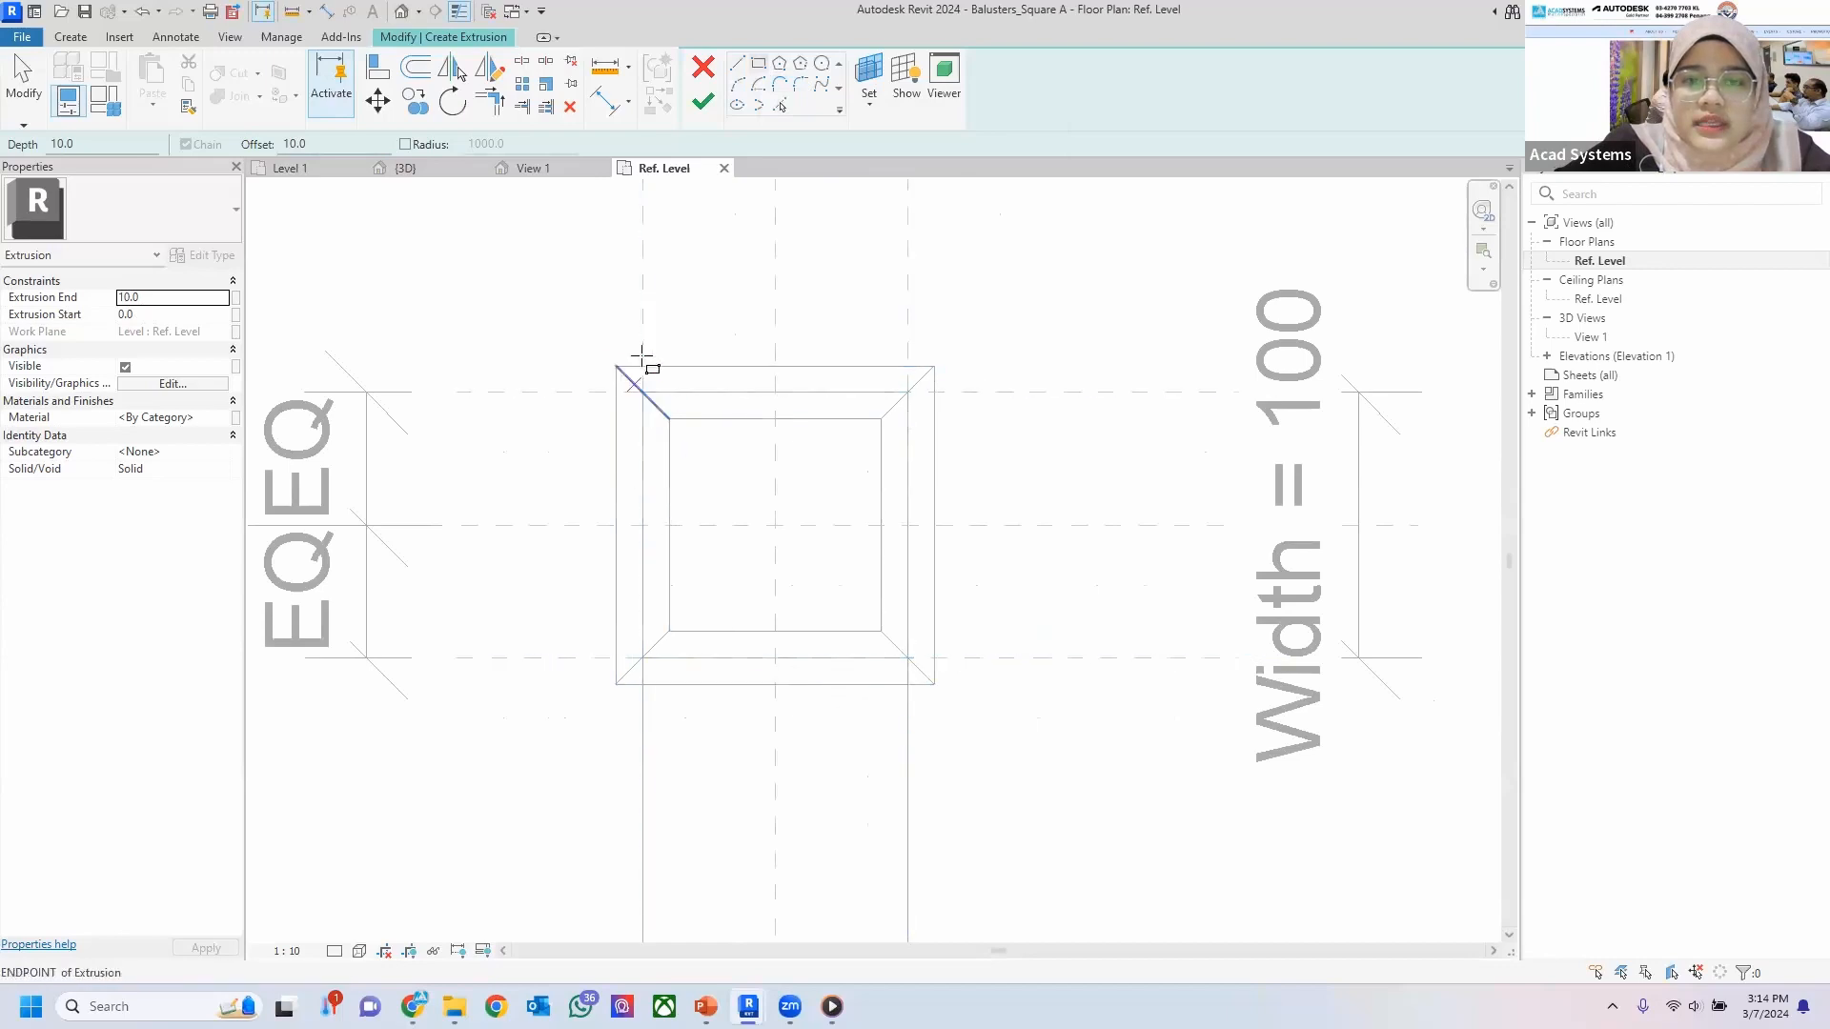
{"action": "left_click", "coordinate": [613, 364]}
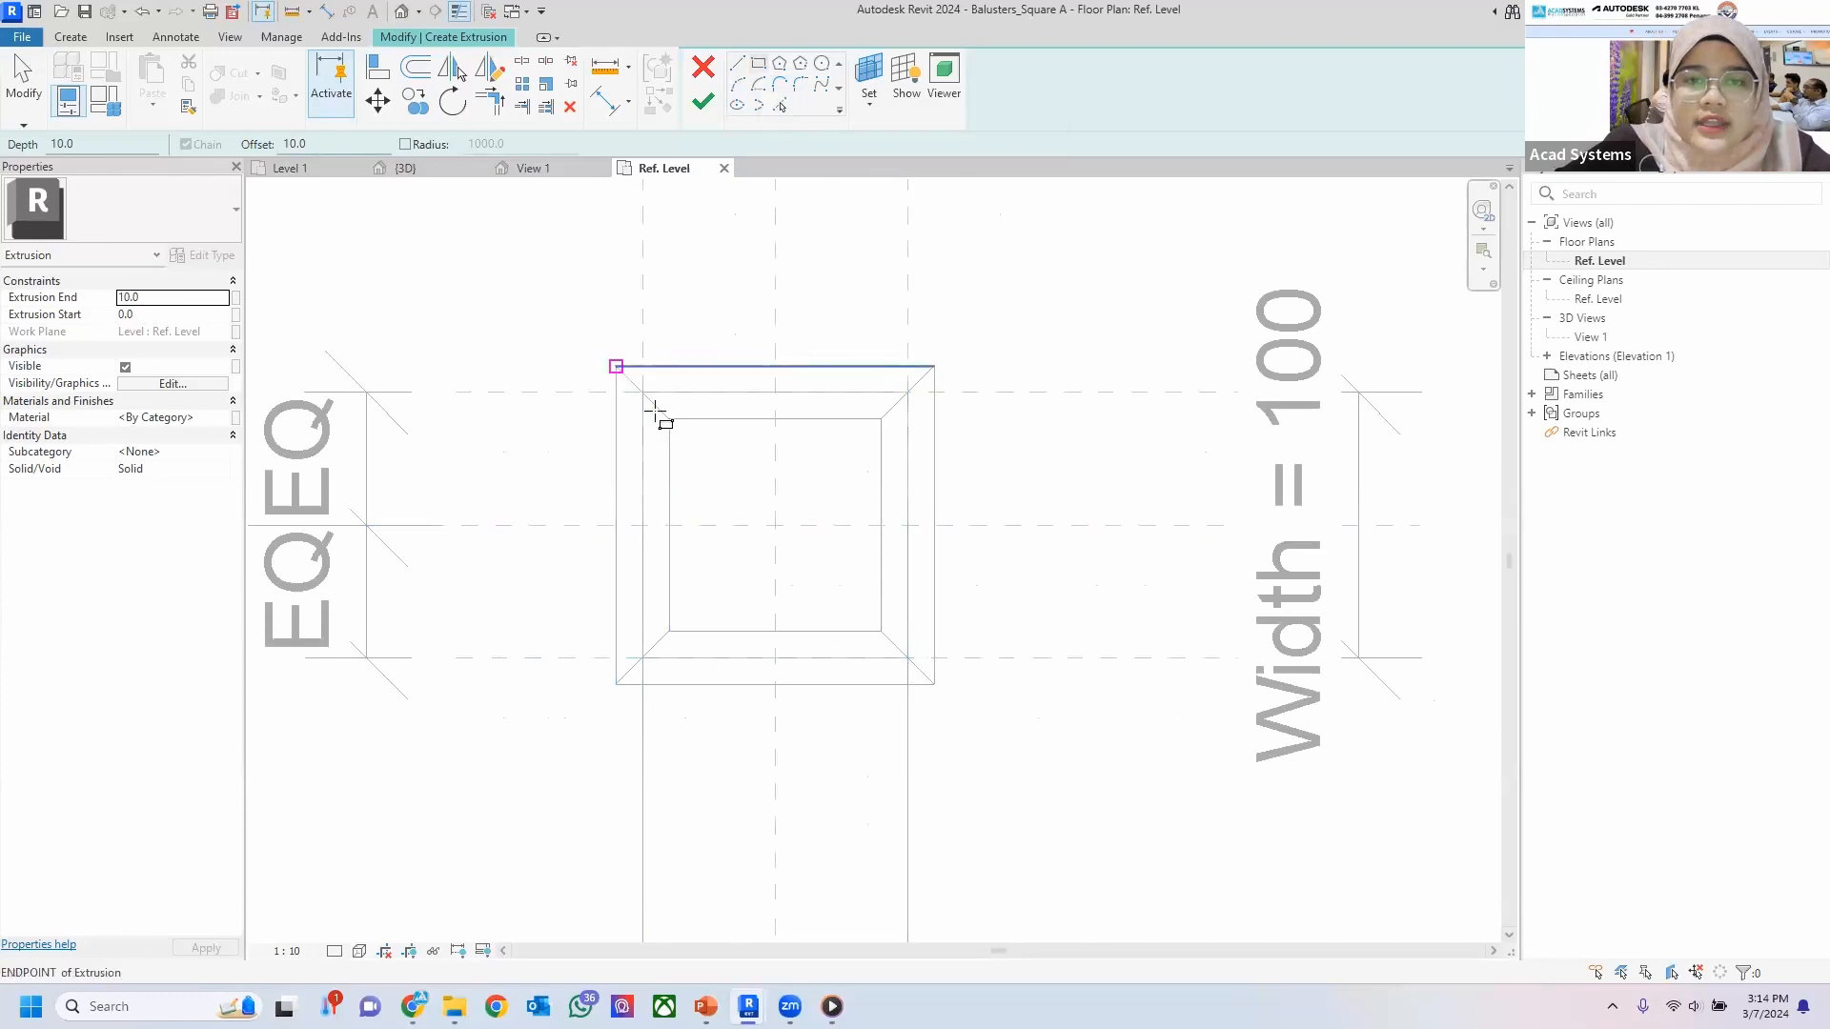
{"action": "left_click", "coordinate": [935, 685]}
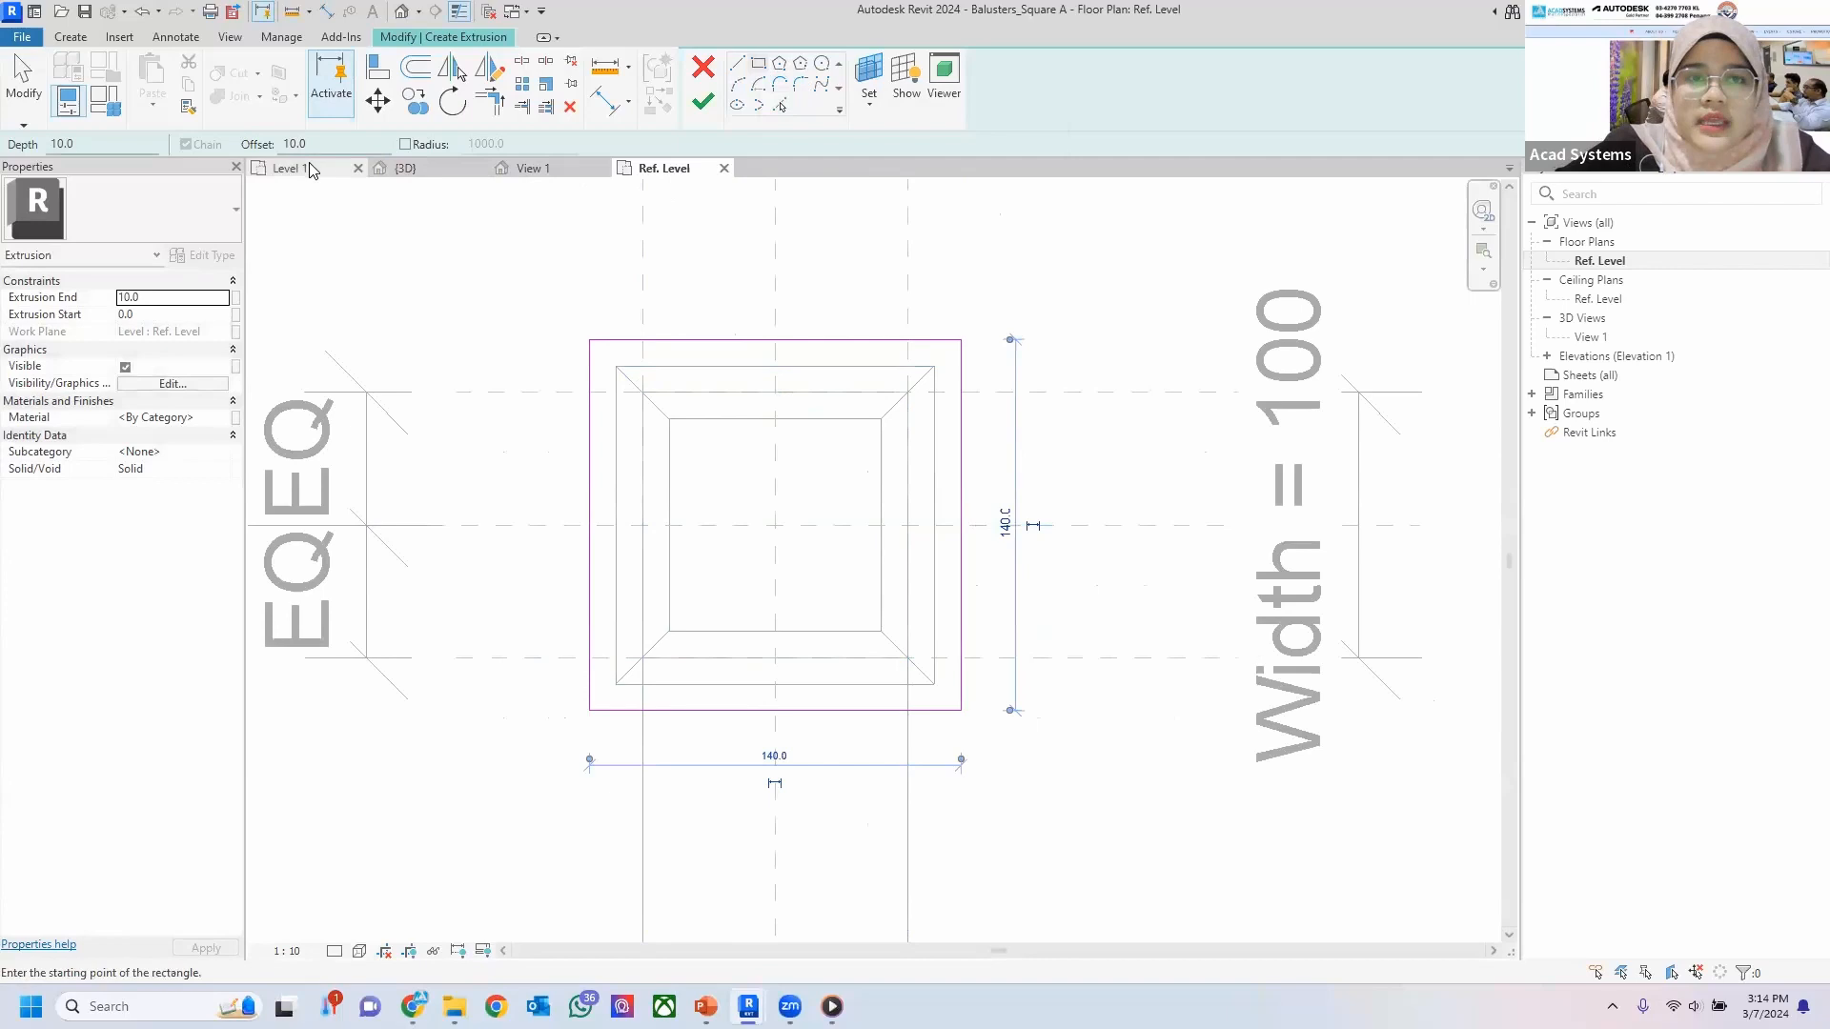
{"action": "left_click", "coordinate": [703, 101]}
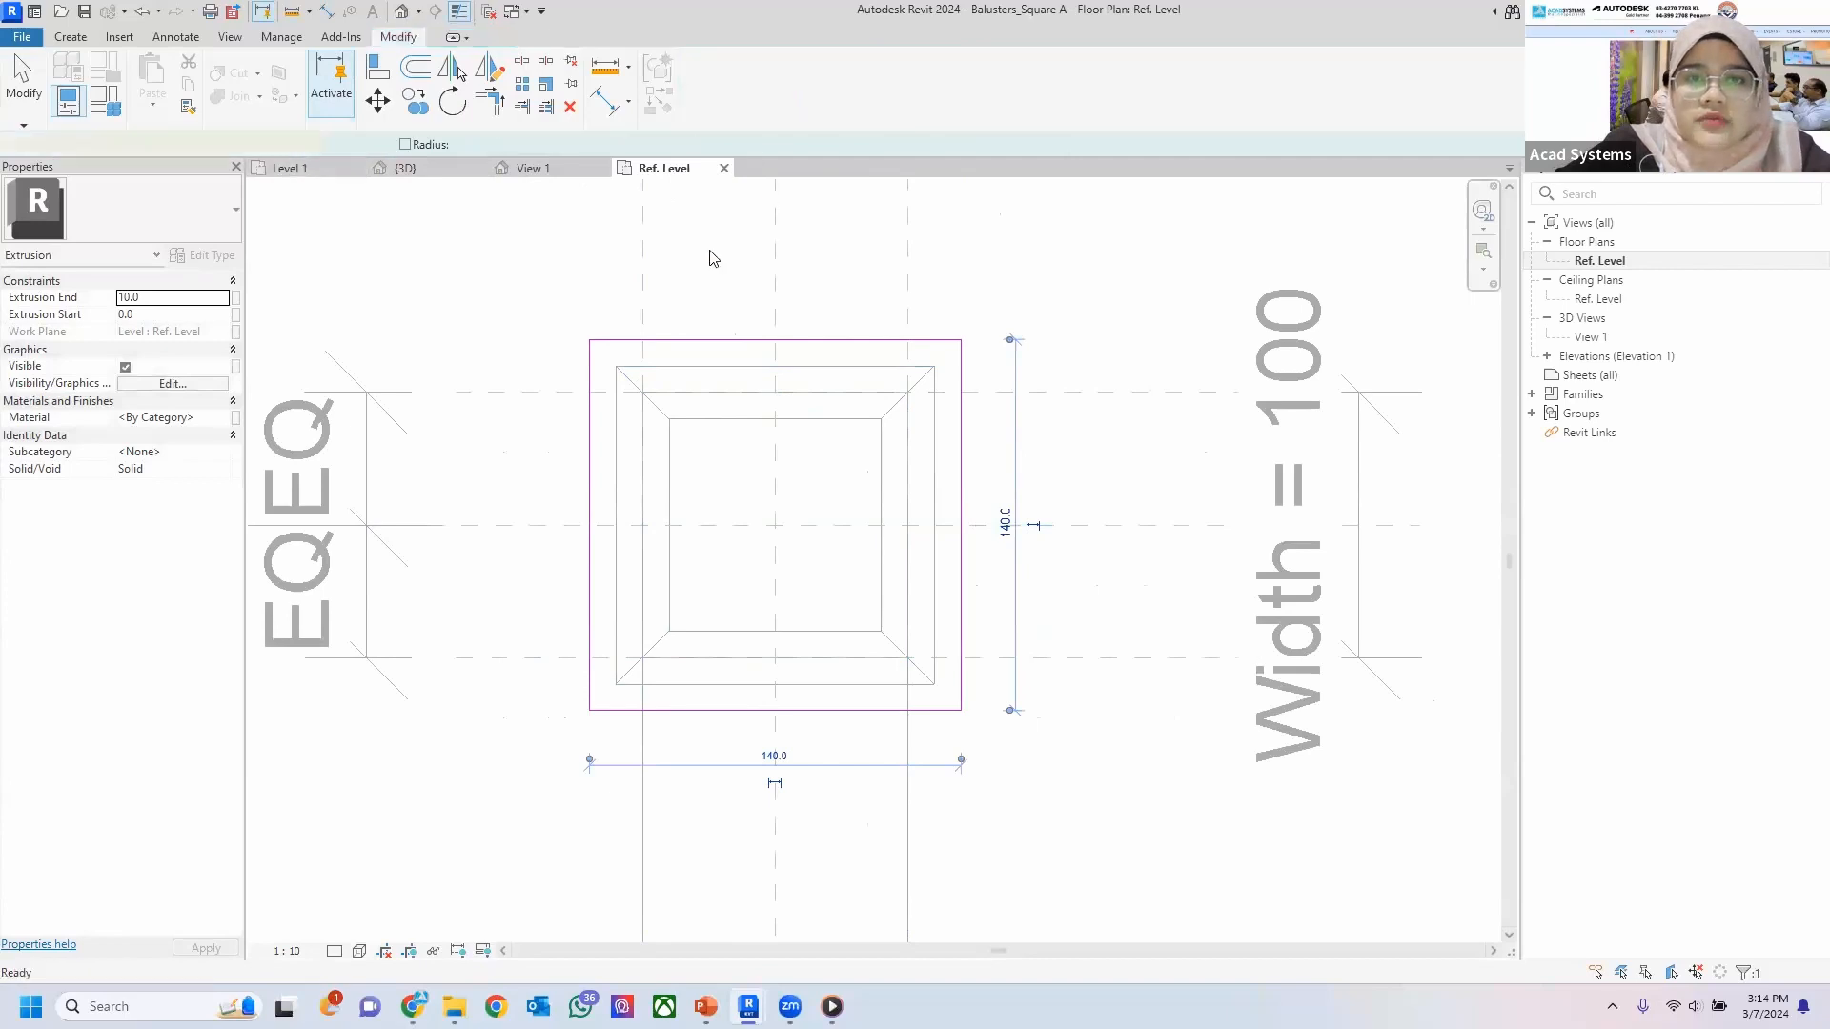
Inspect the post from its cap down to the new base plate in 3D, and return to the Ref. Level floor plan.
{"action": "left_click", "coordinate": [529, 170]}
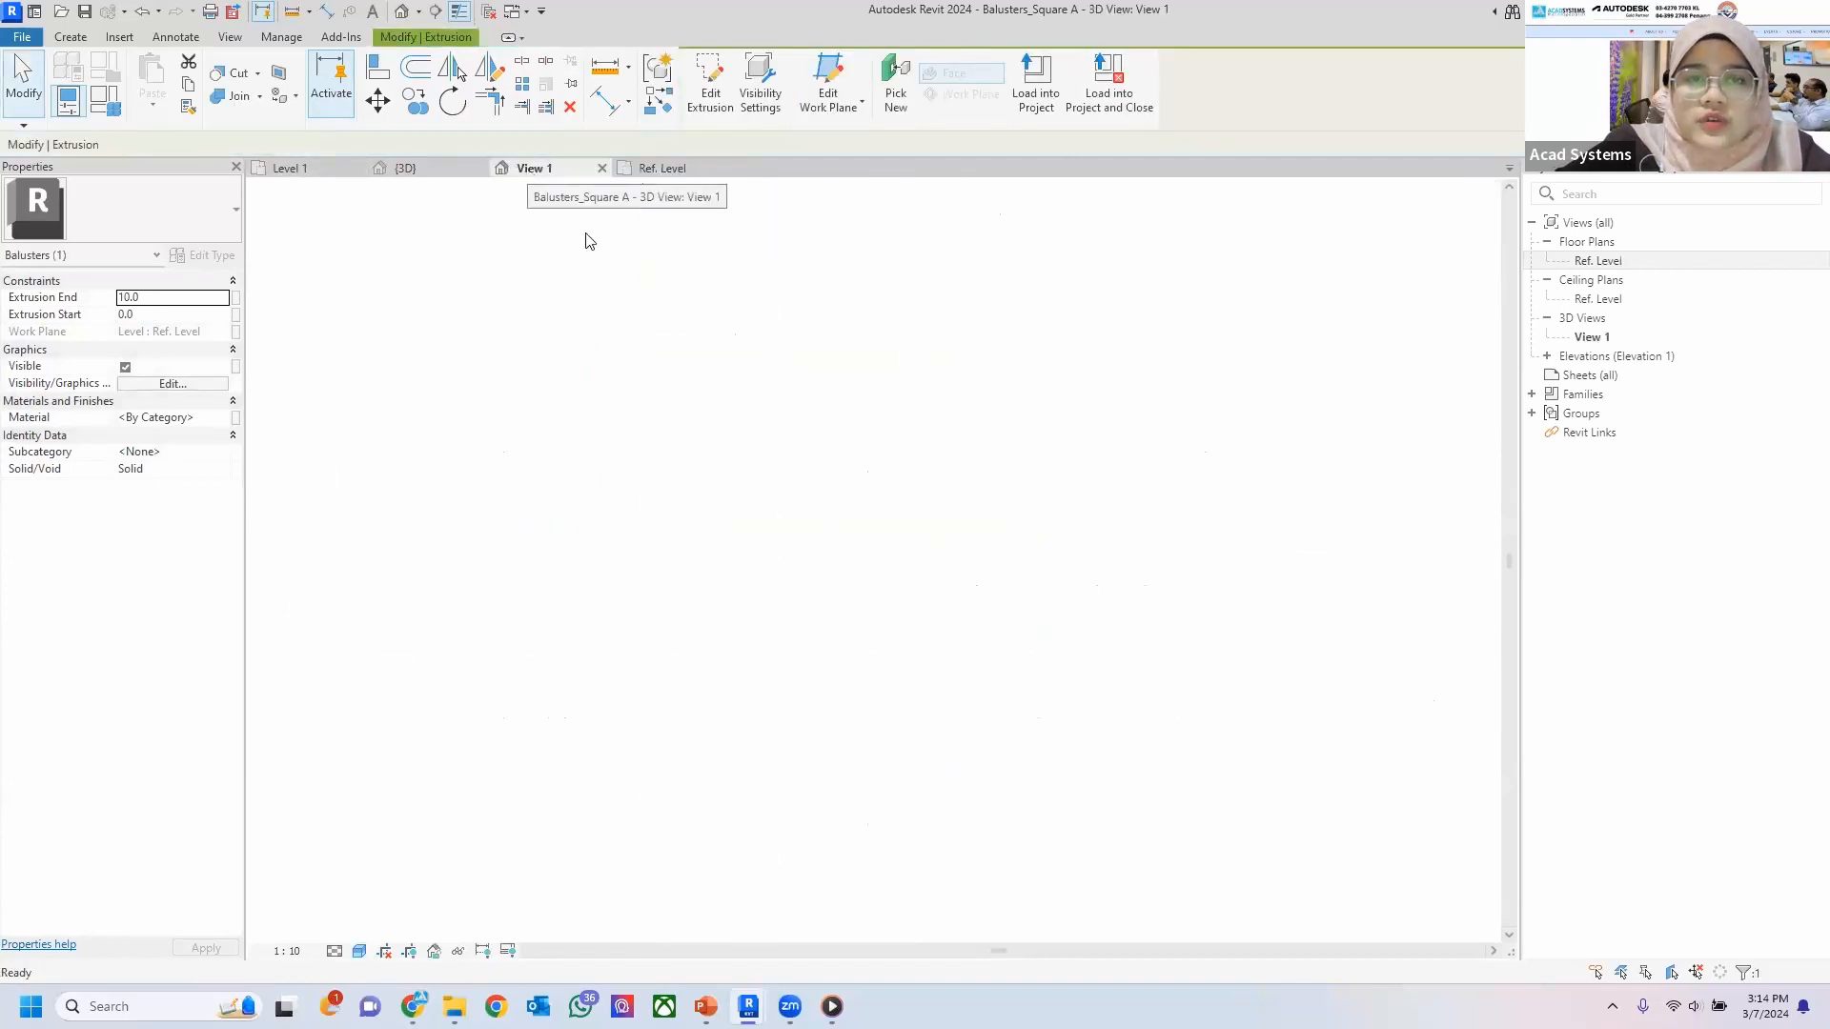
{"action": "left_click", "coordinate": [930, 754]}
{"action": "middle_click_drag", "start_coordinate": [856, 267], "coordinate": [837, 624]}
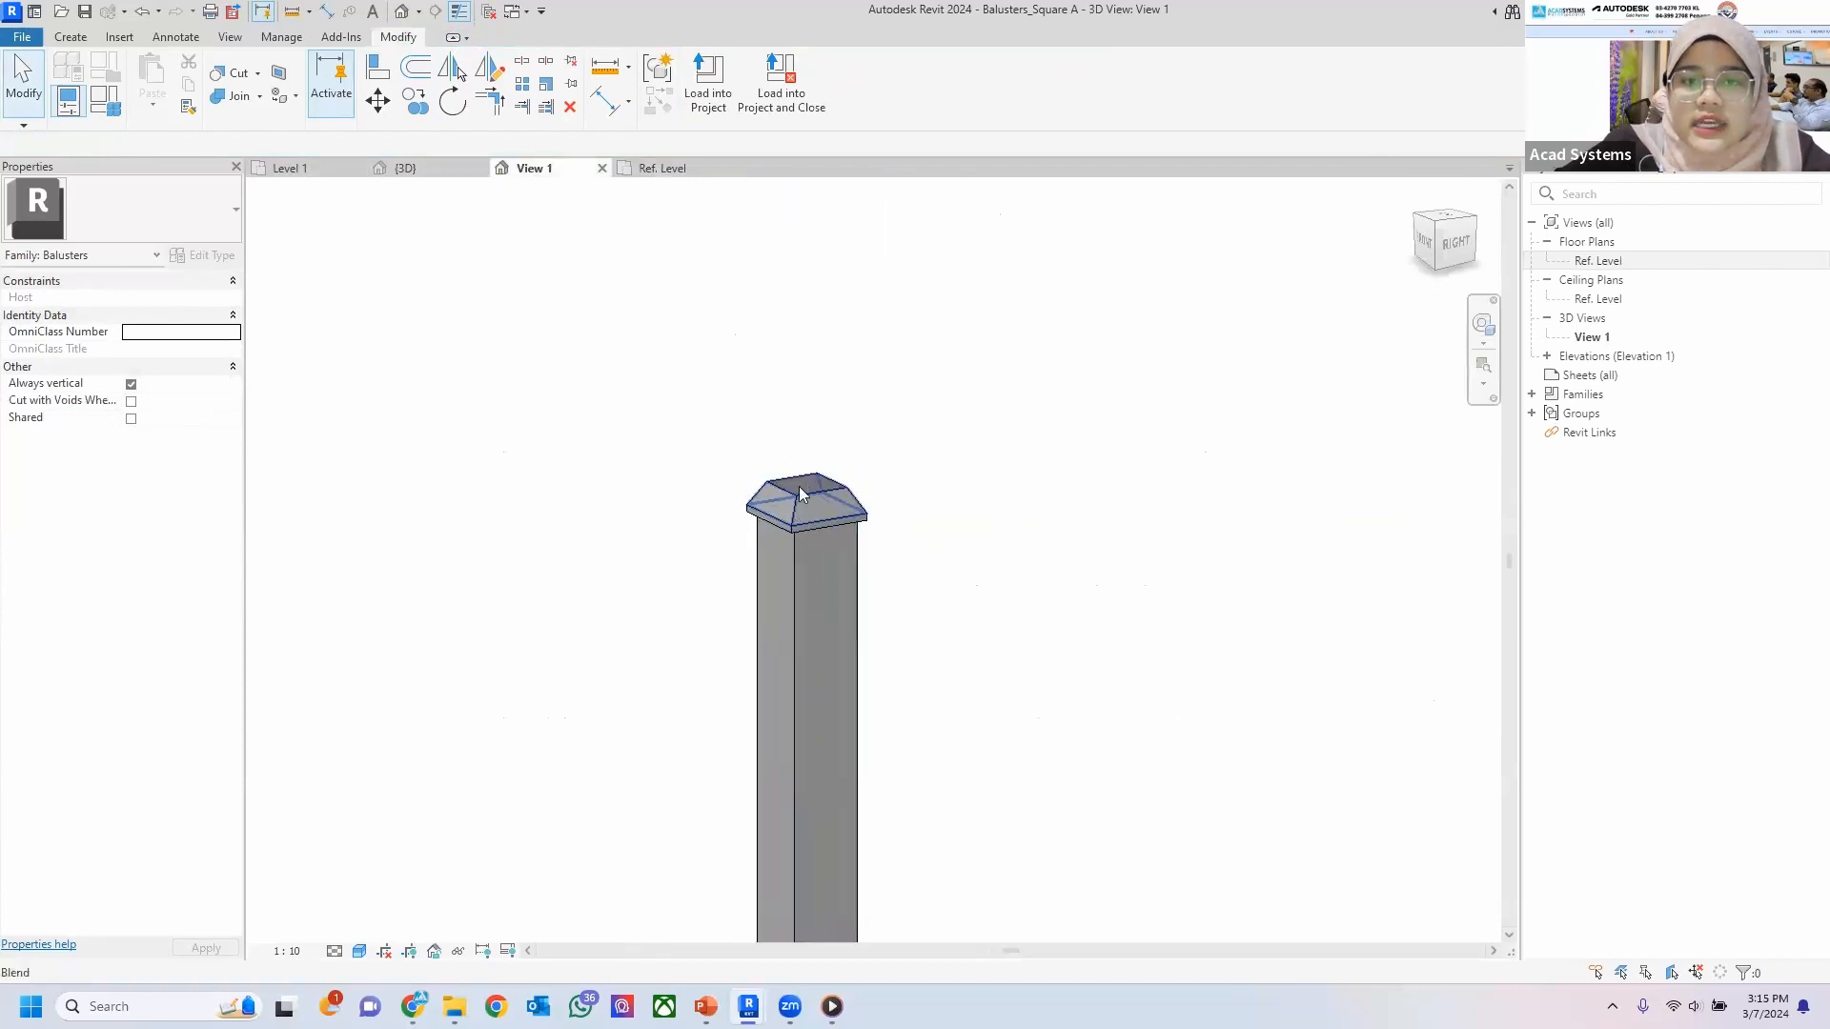
{"action": "scroll", "coordinate": [836, 514], "scroll_direction": "down", "scroll_amount": 3}
{"action": "middle_click_drag", "start_coordinate": [844, 505], "coordinate": [820, 383]}
{"action": "left_click", "coordinate": [654, 169]}
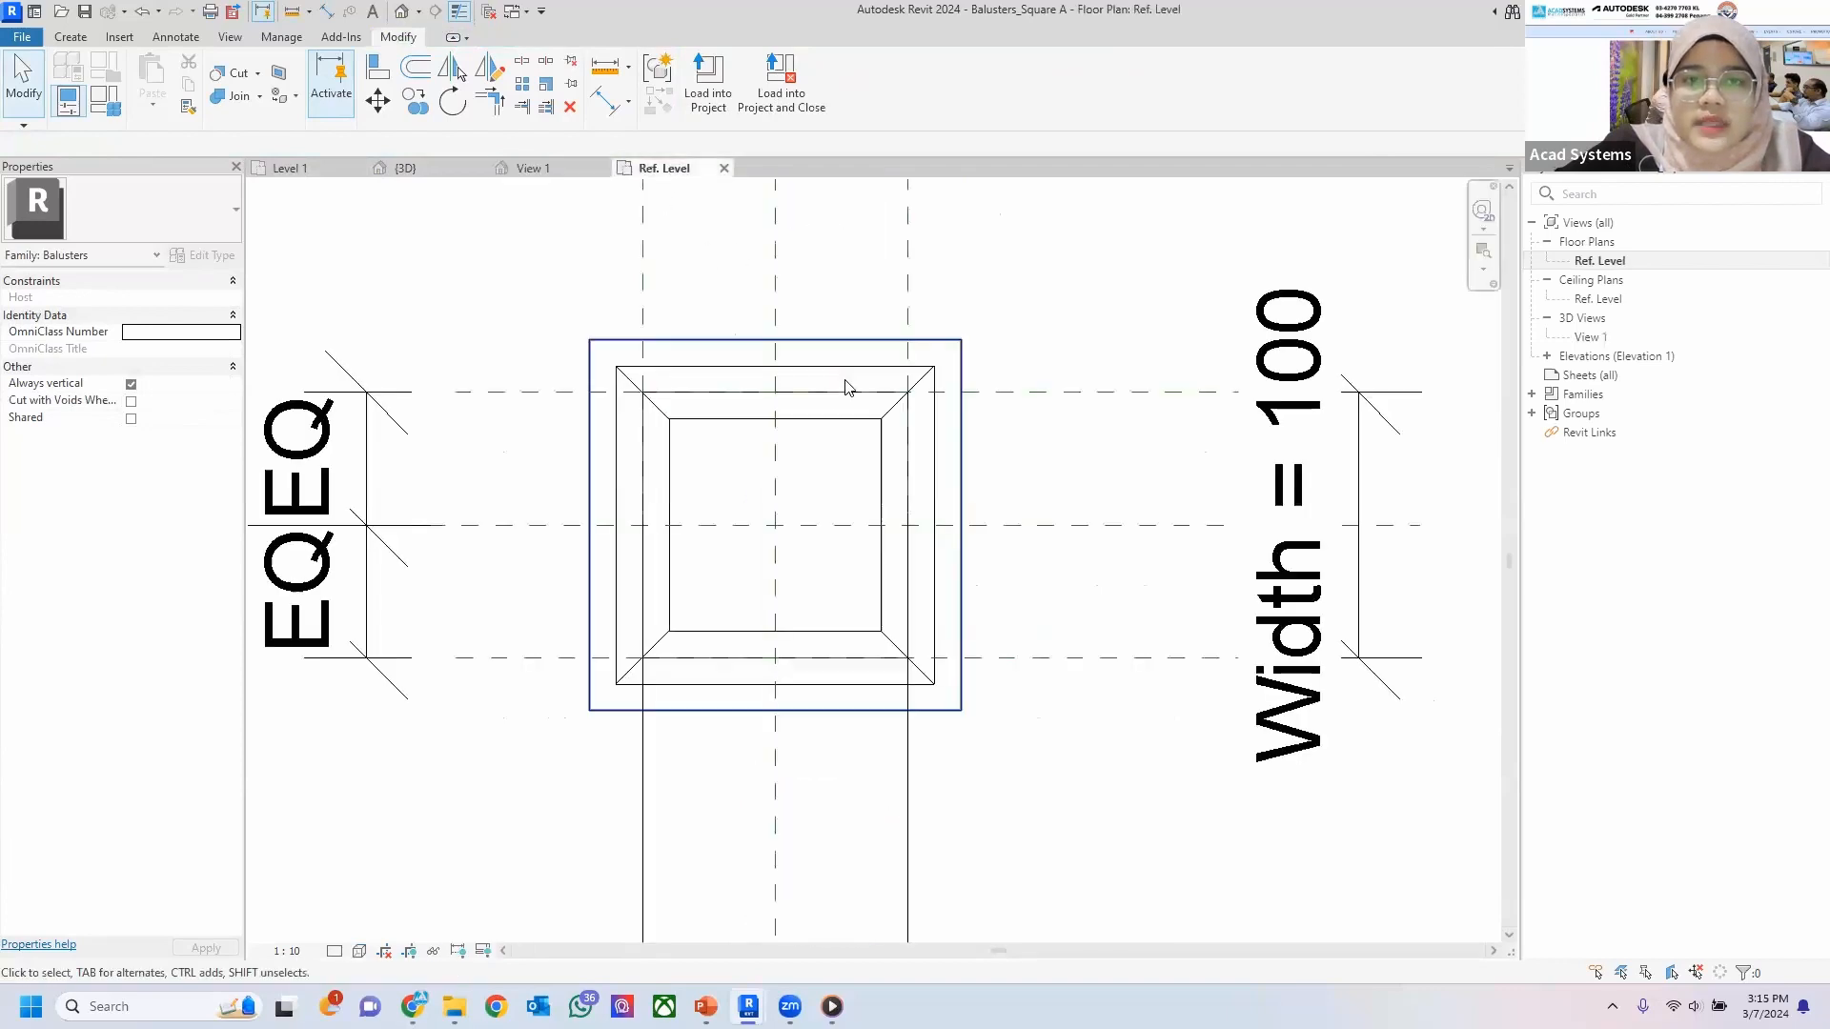
Start a blend in the Ref. Level floor plan, keeping Level : Ref. Level as its work plane.
{"action": "left_click", "coordinate": [72, 38]}
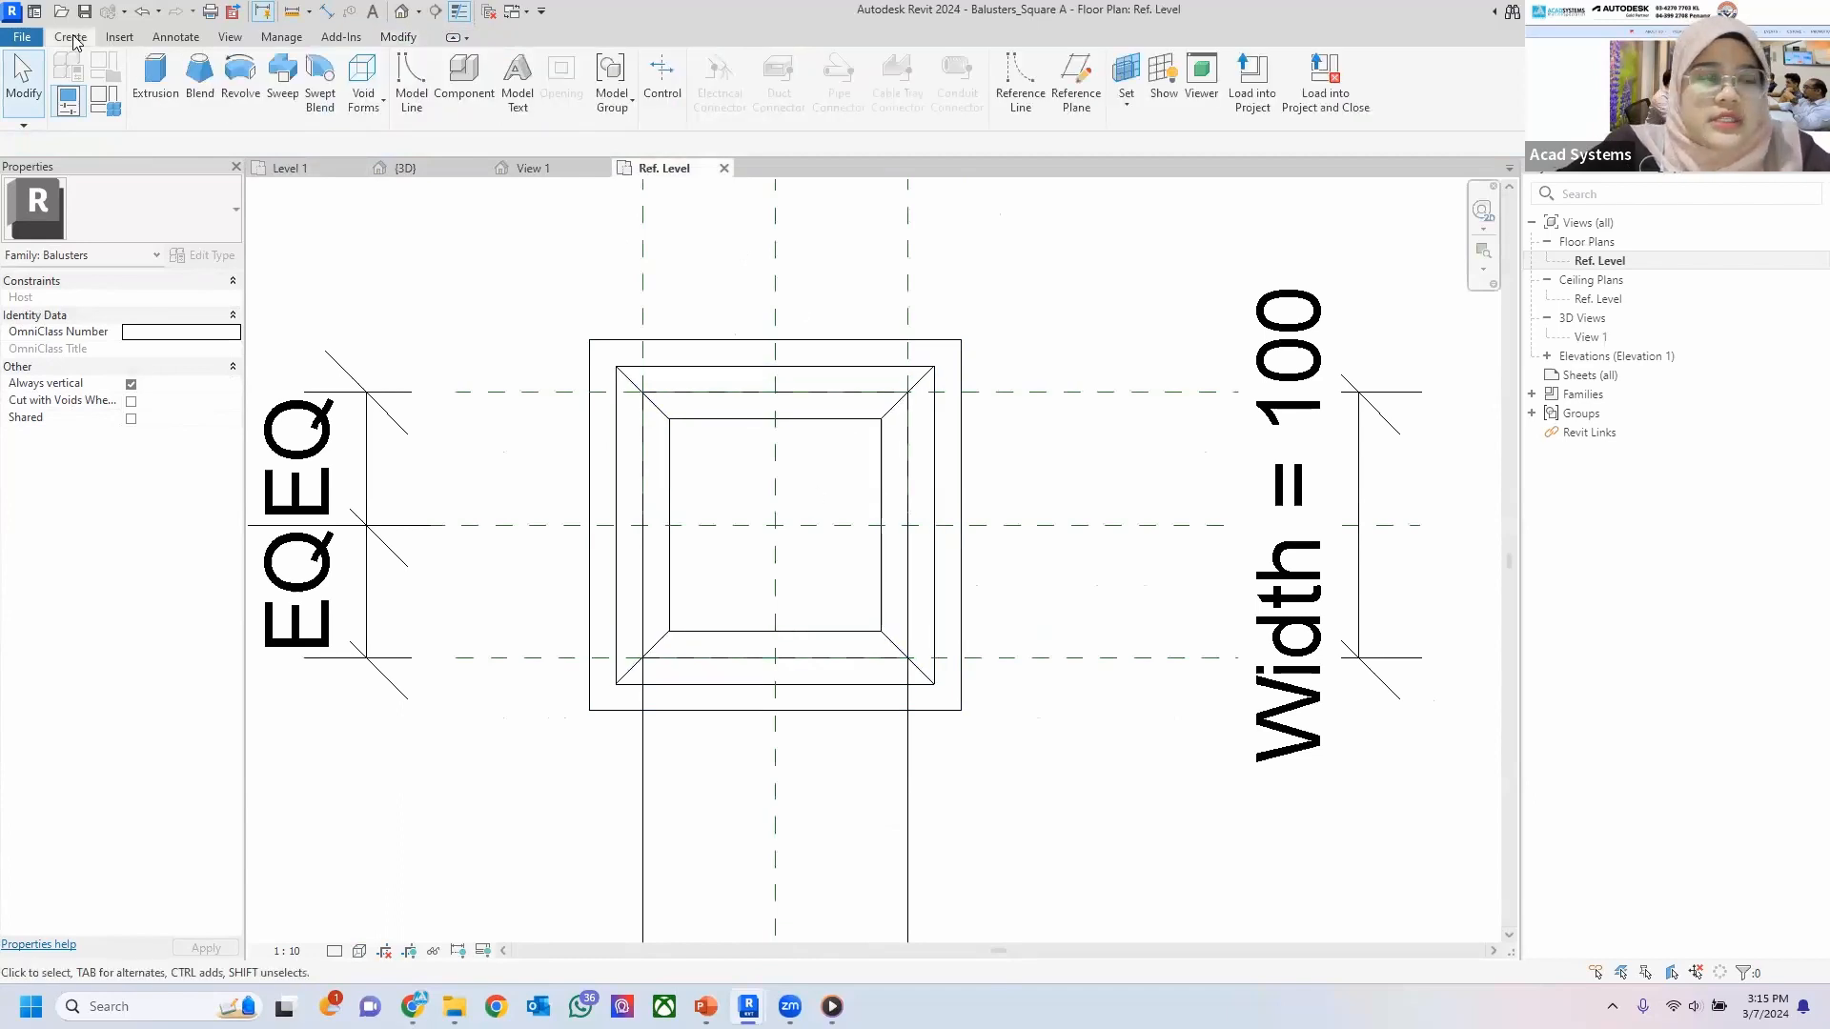
{"action": "left_click", "coordinate": [199, 78]}
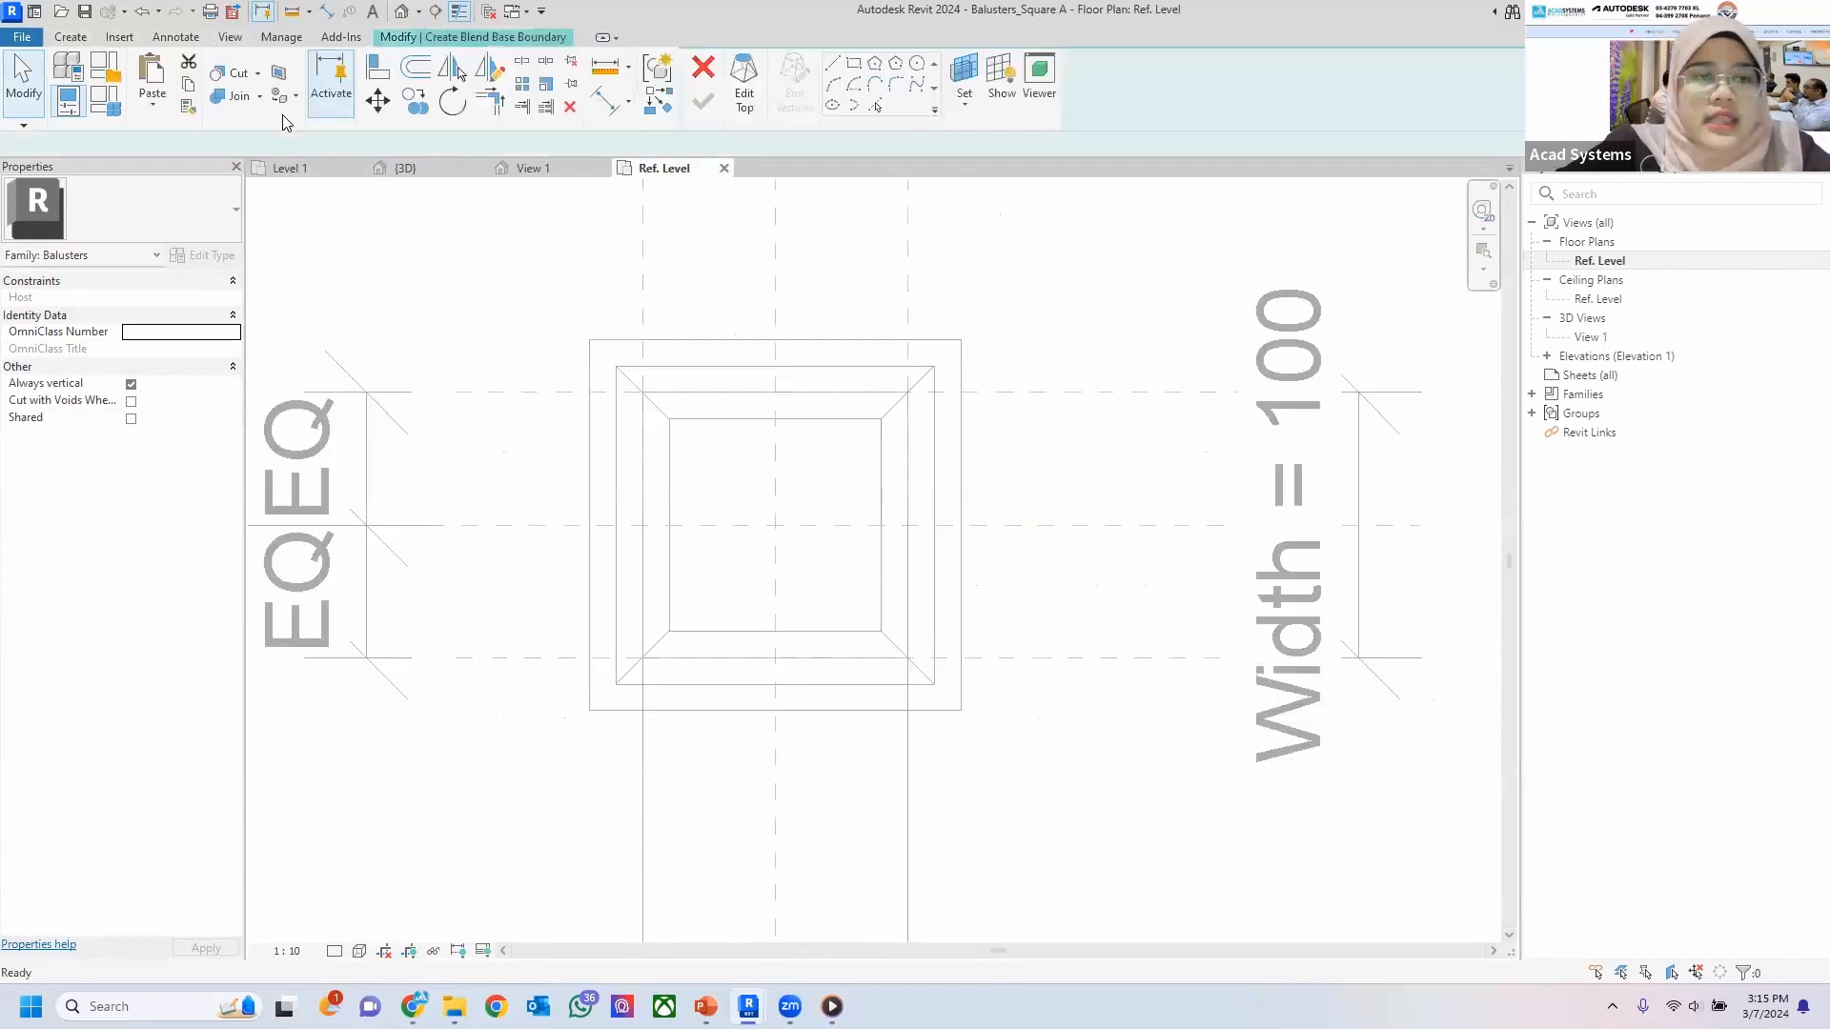
{"action": "left_click", "coordinate": [966, 105]}
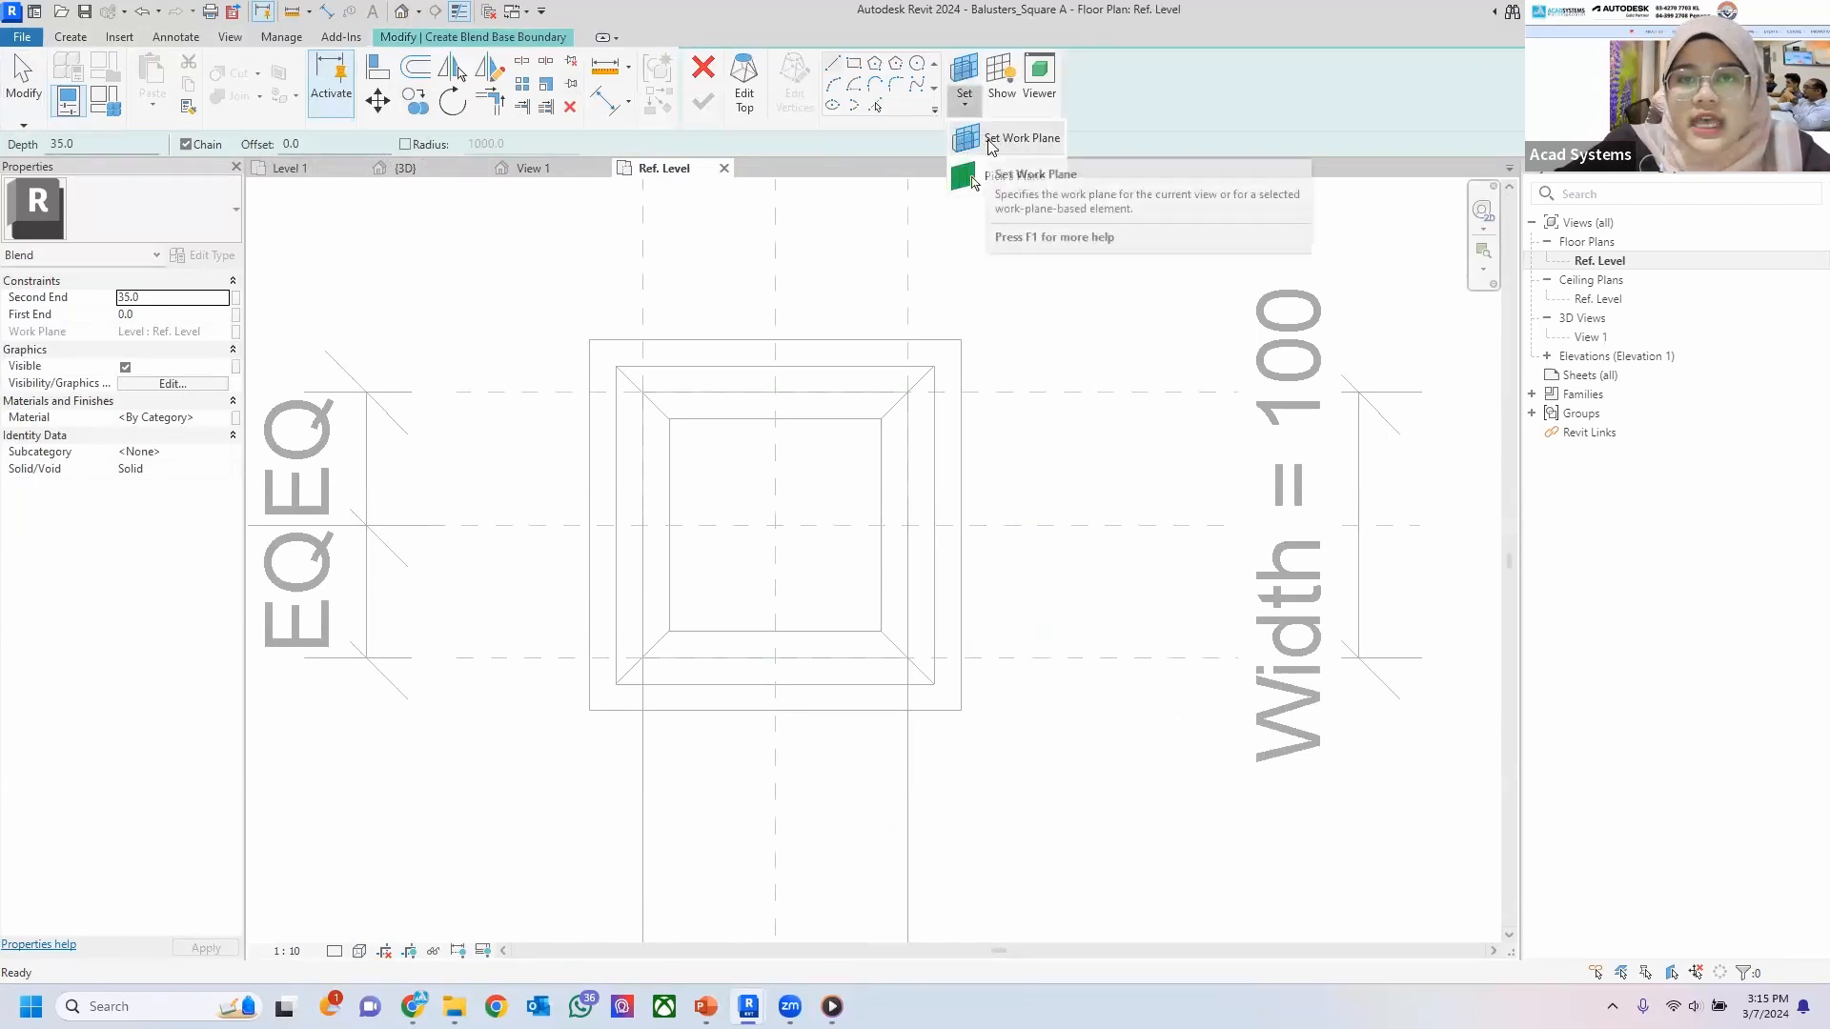
{"action": "left_click", "coordinate": [991, 139]}
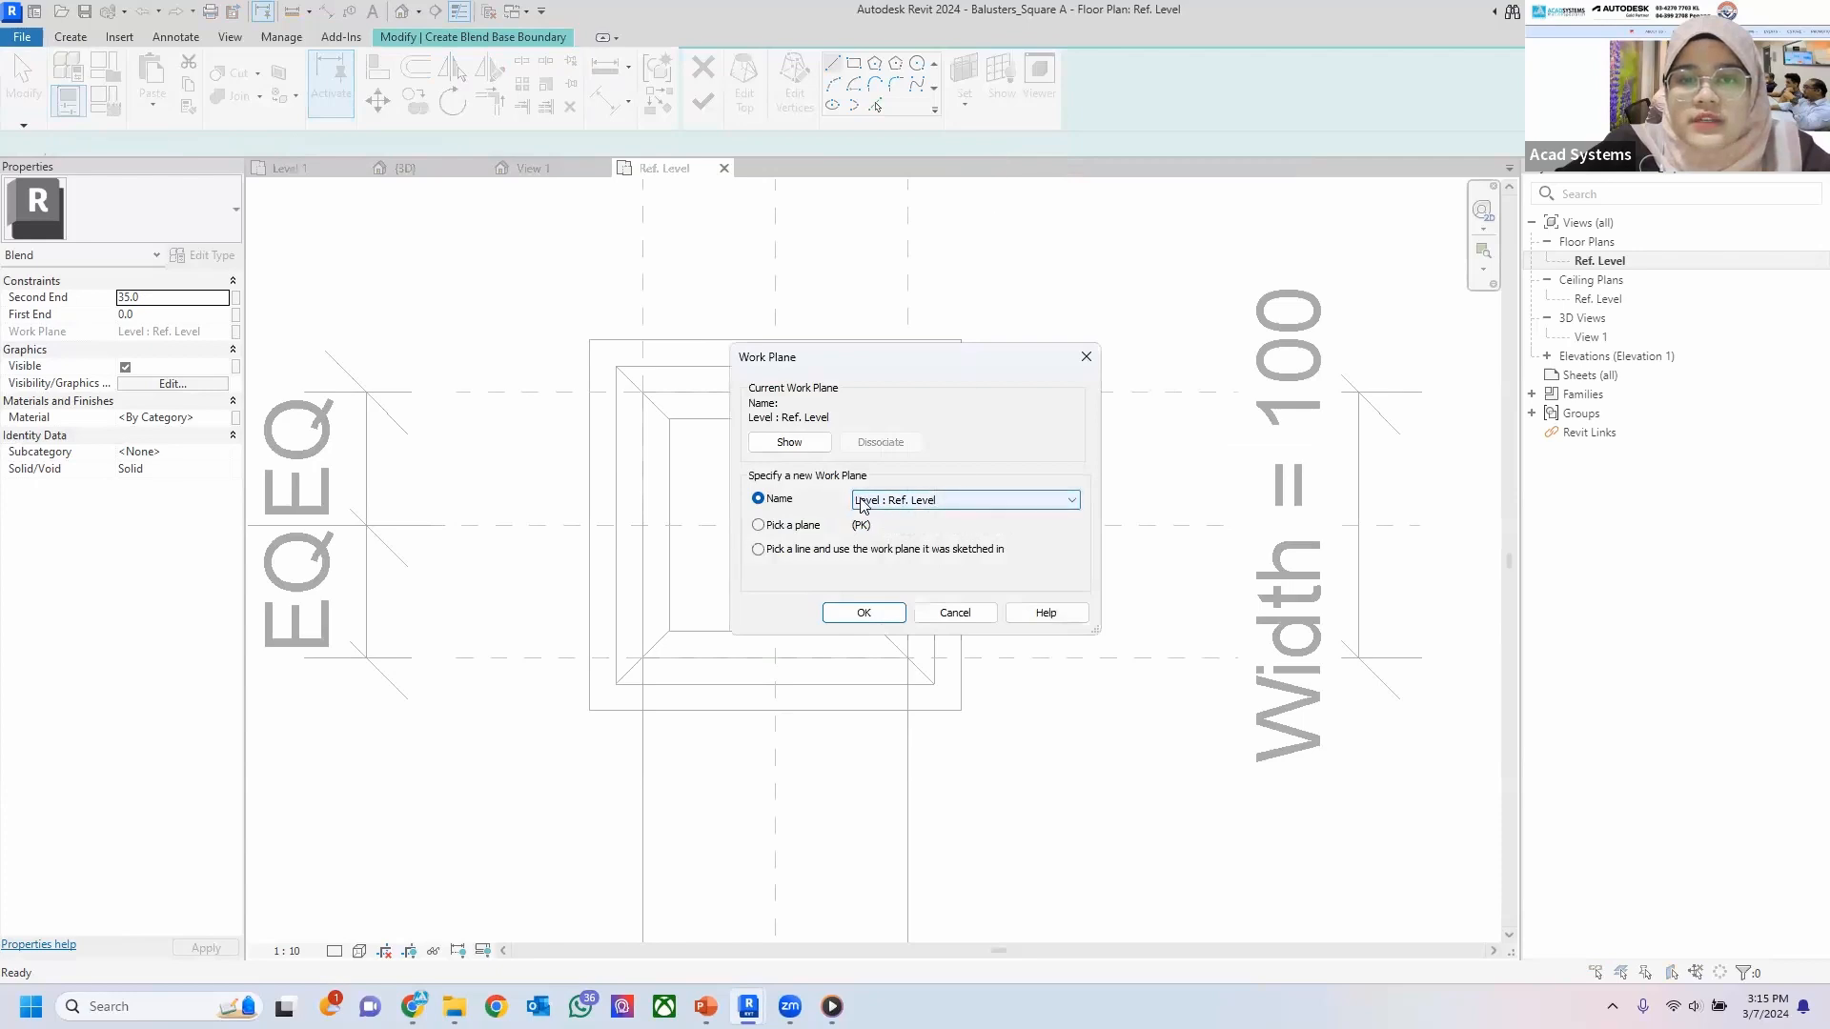
{"action": "left_click", "coordinate": [843, 617]}
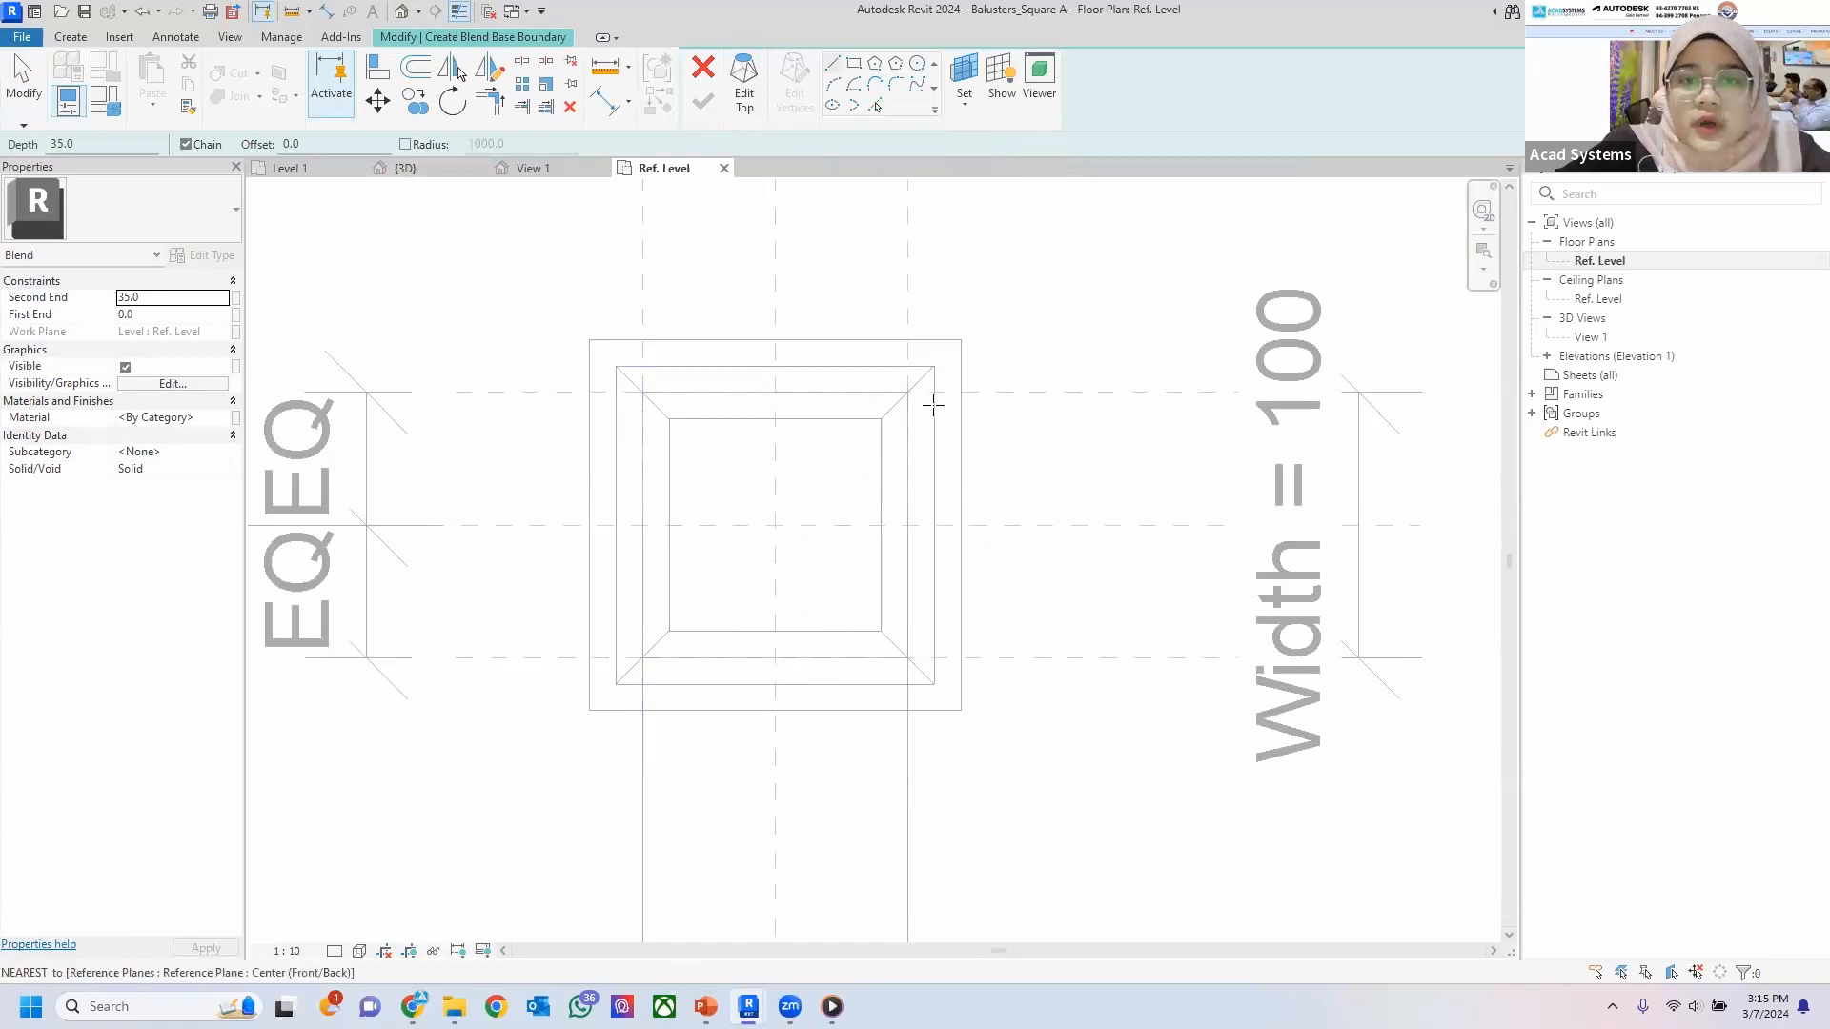
Sketch the blend's base boundary as a rectangle along the base plate's outer edges.
{"action": "left_click", "coordinate": [853, 67]}
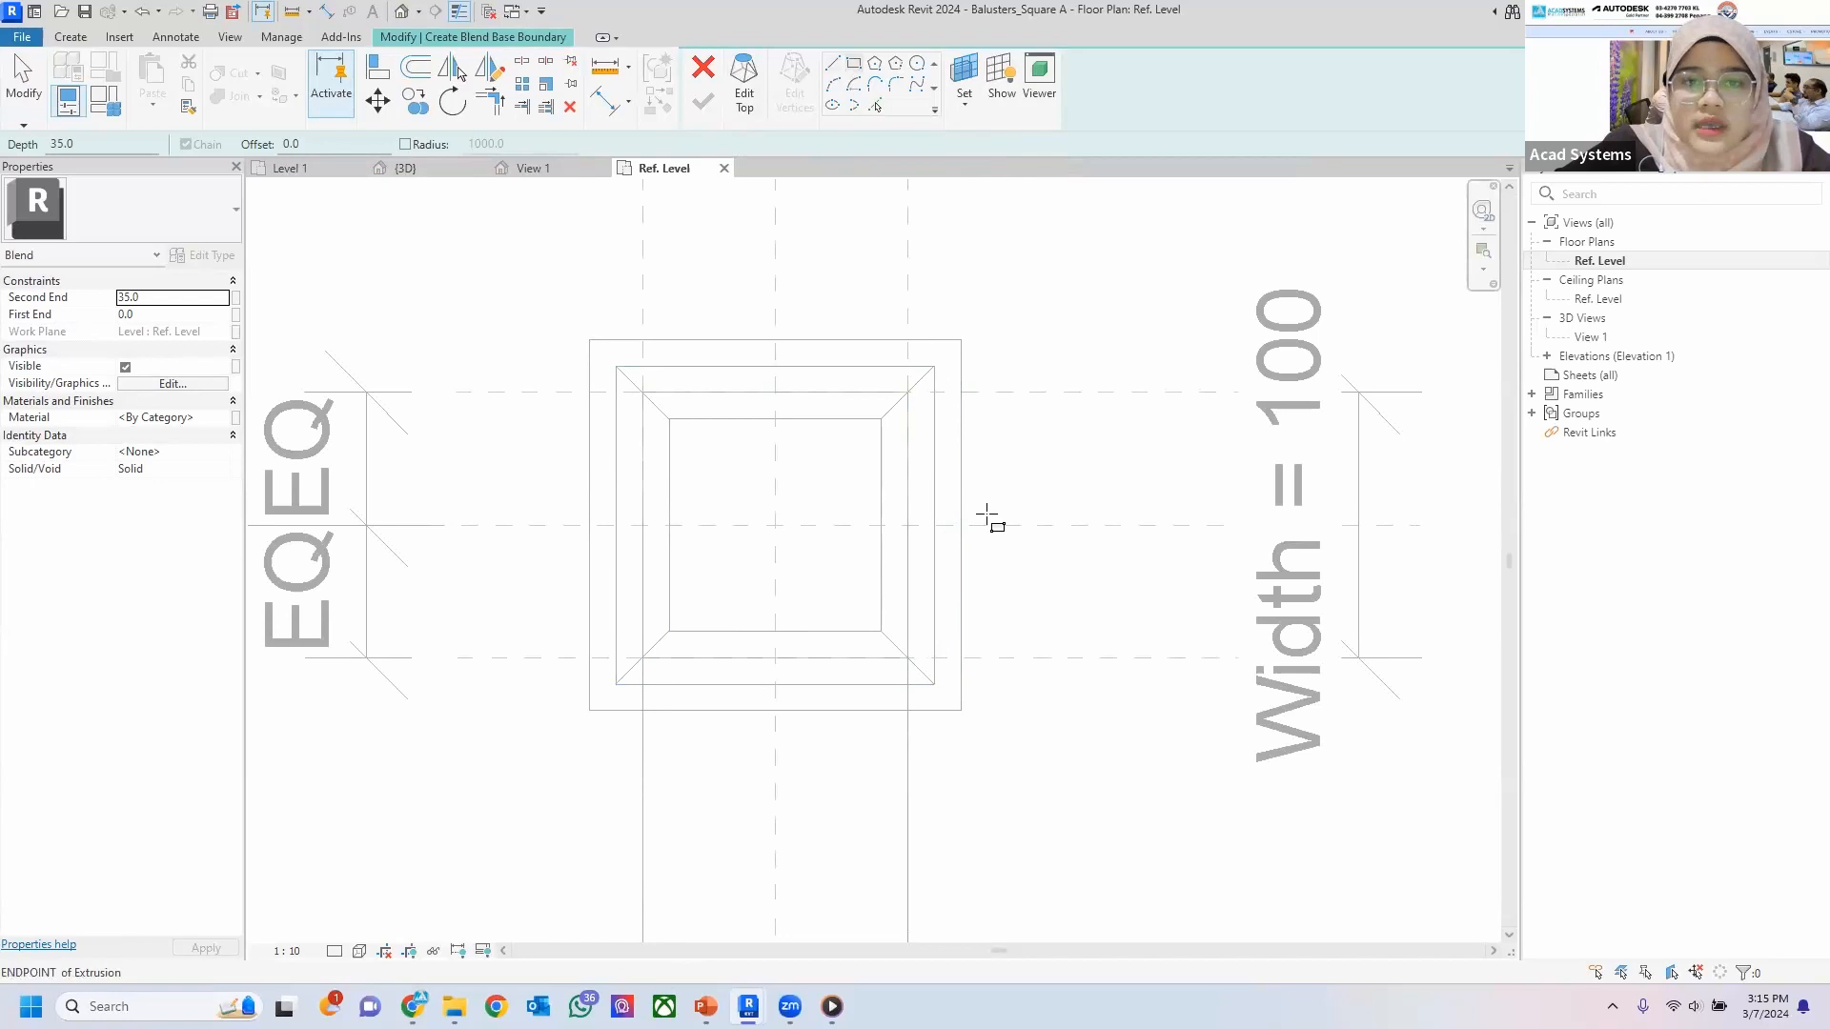
{"action": "left_click", "coordinate": [589, 339]}
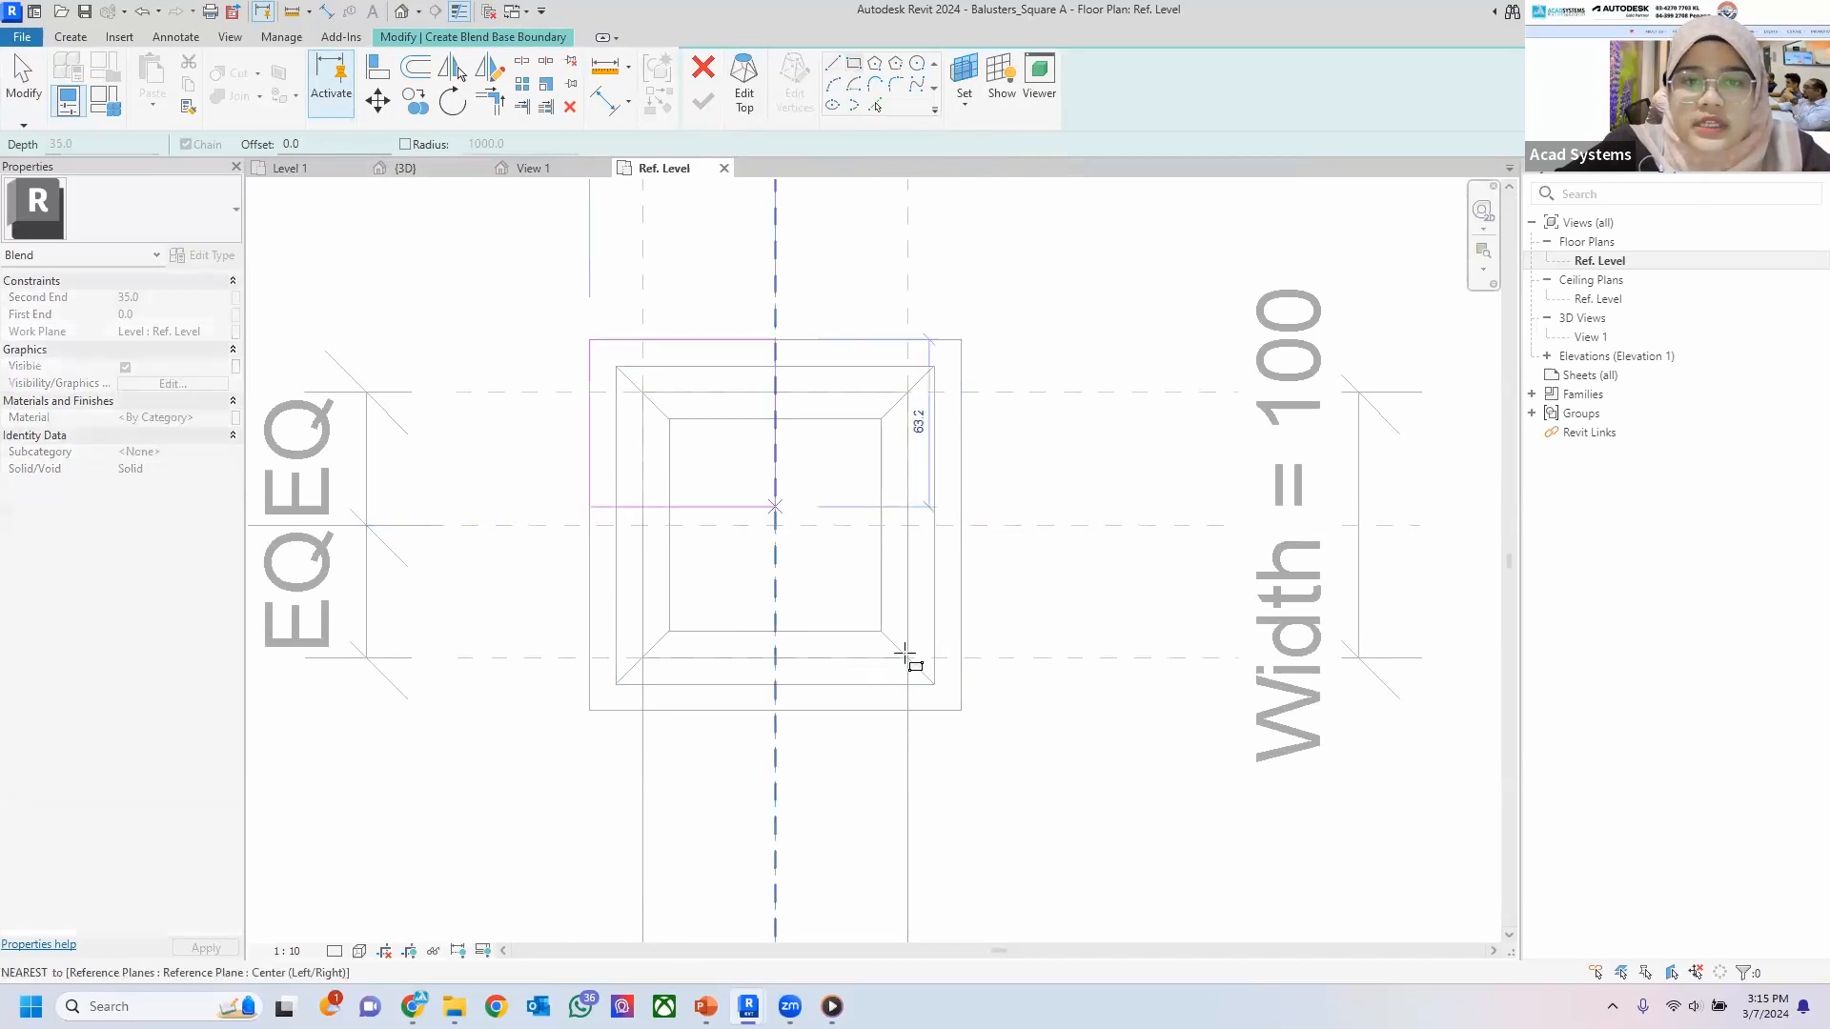
{"action": "left_click", "coordinate": [961, 710]}
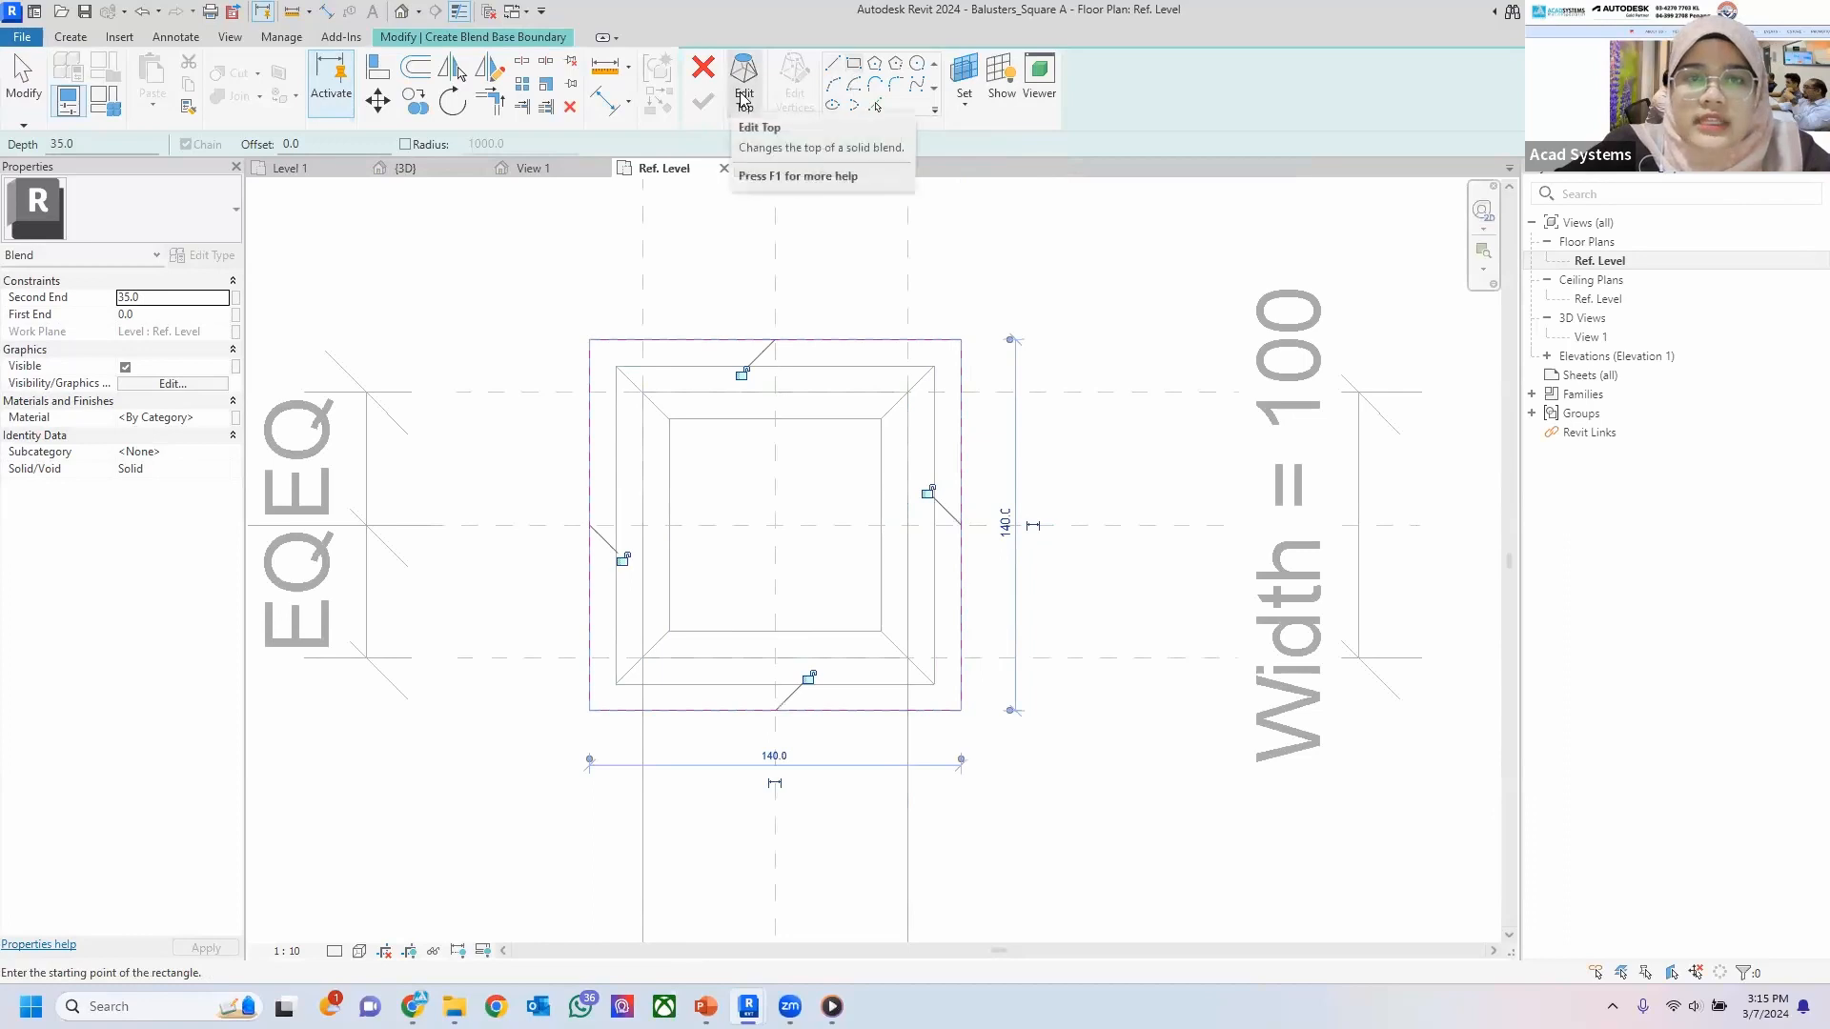
Sketch the blend's top boundary as a rectangle along the post's outline, and finish the blend with a depth of 20.
{"action": "left_click", "coordinate": [743, 96]}
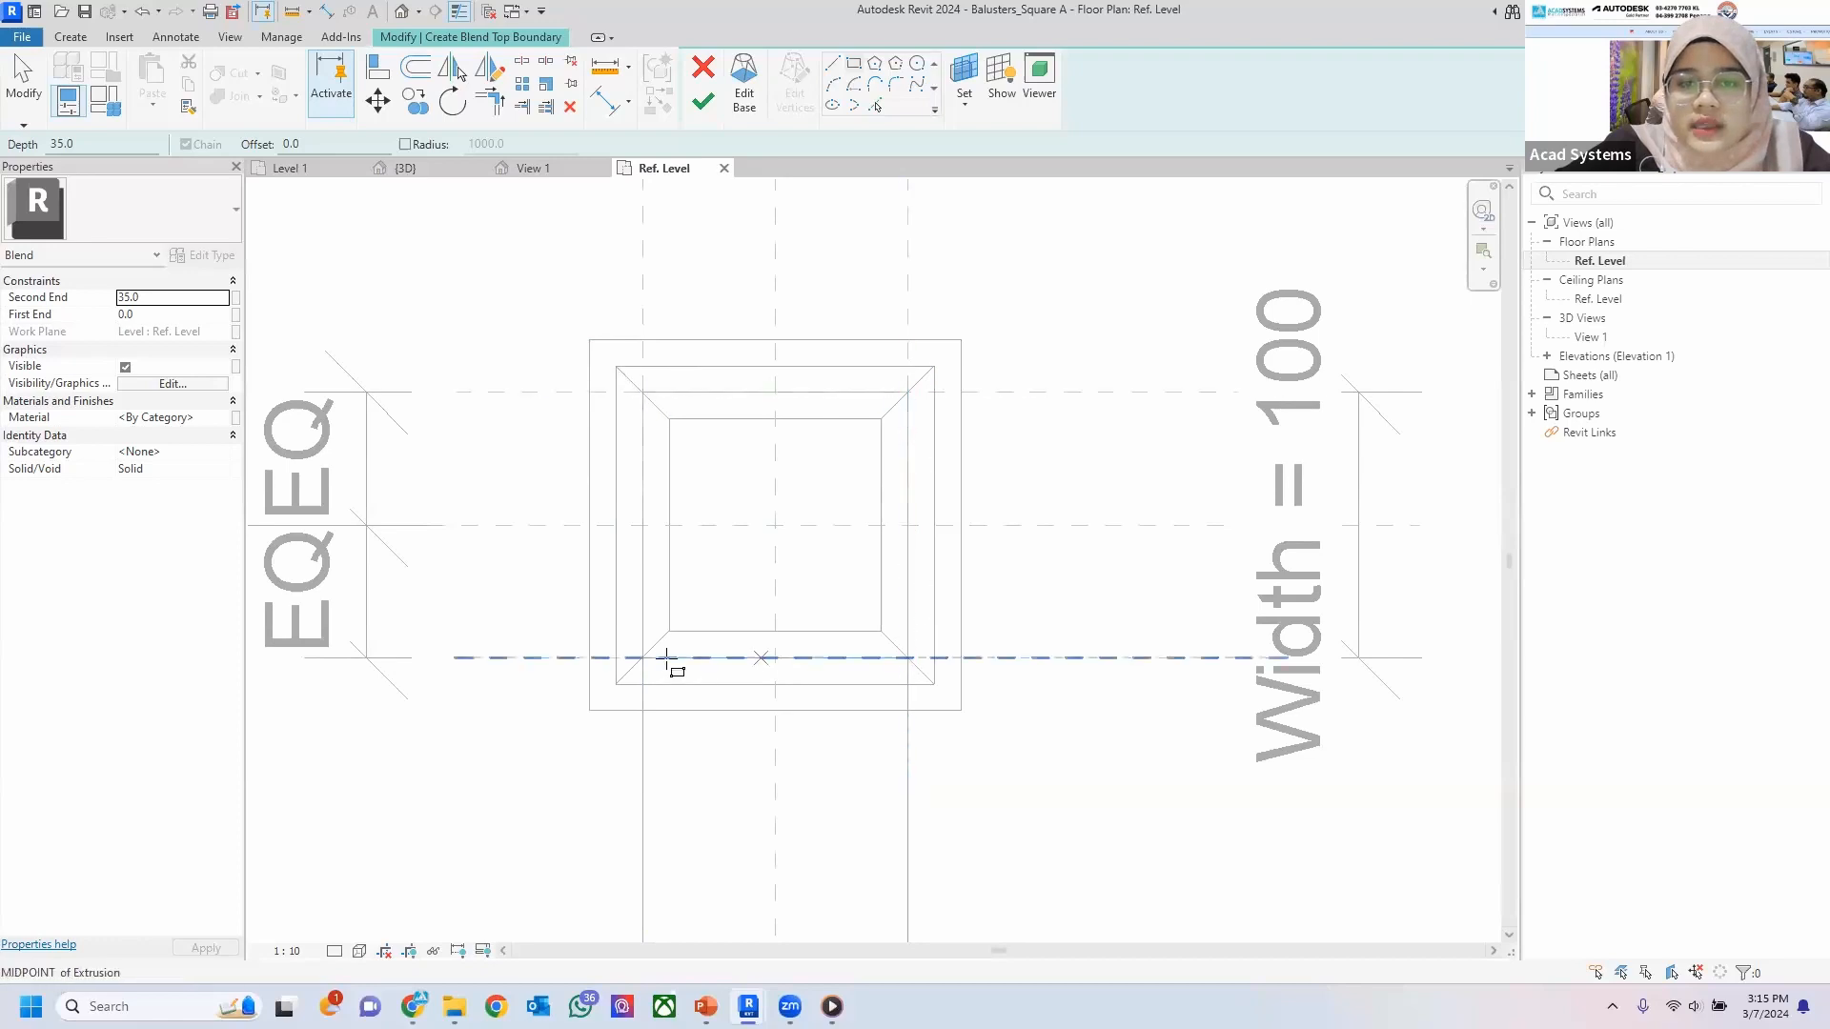
{"action": "left_click", "coordinate": [643, 392]}
{"action": "left_click", "coordinate": [907, 658]}
{"action": "left_click", "coordinate": [908, 657]}
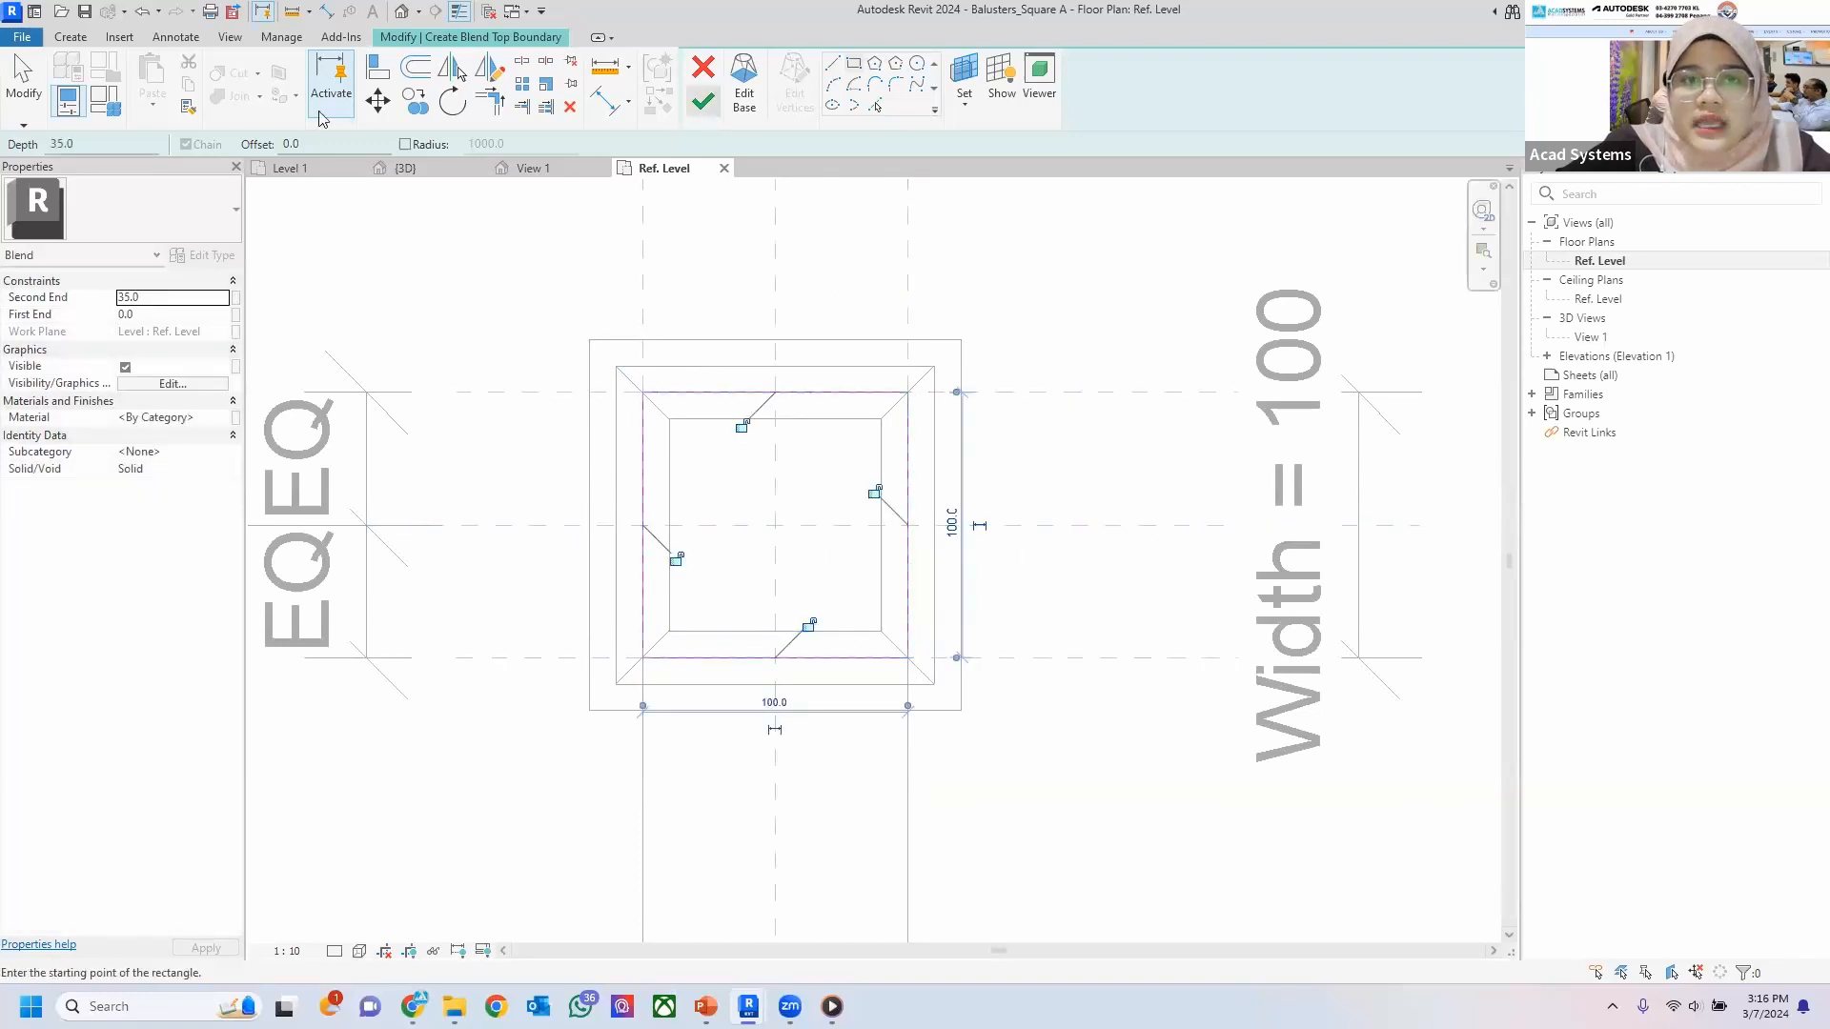
{"action": "left_click", "coordinate": [121, 144]}
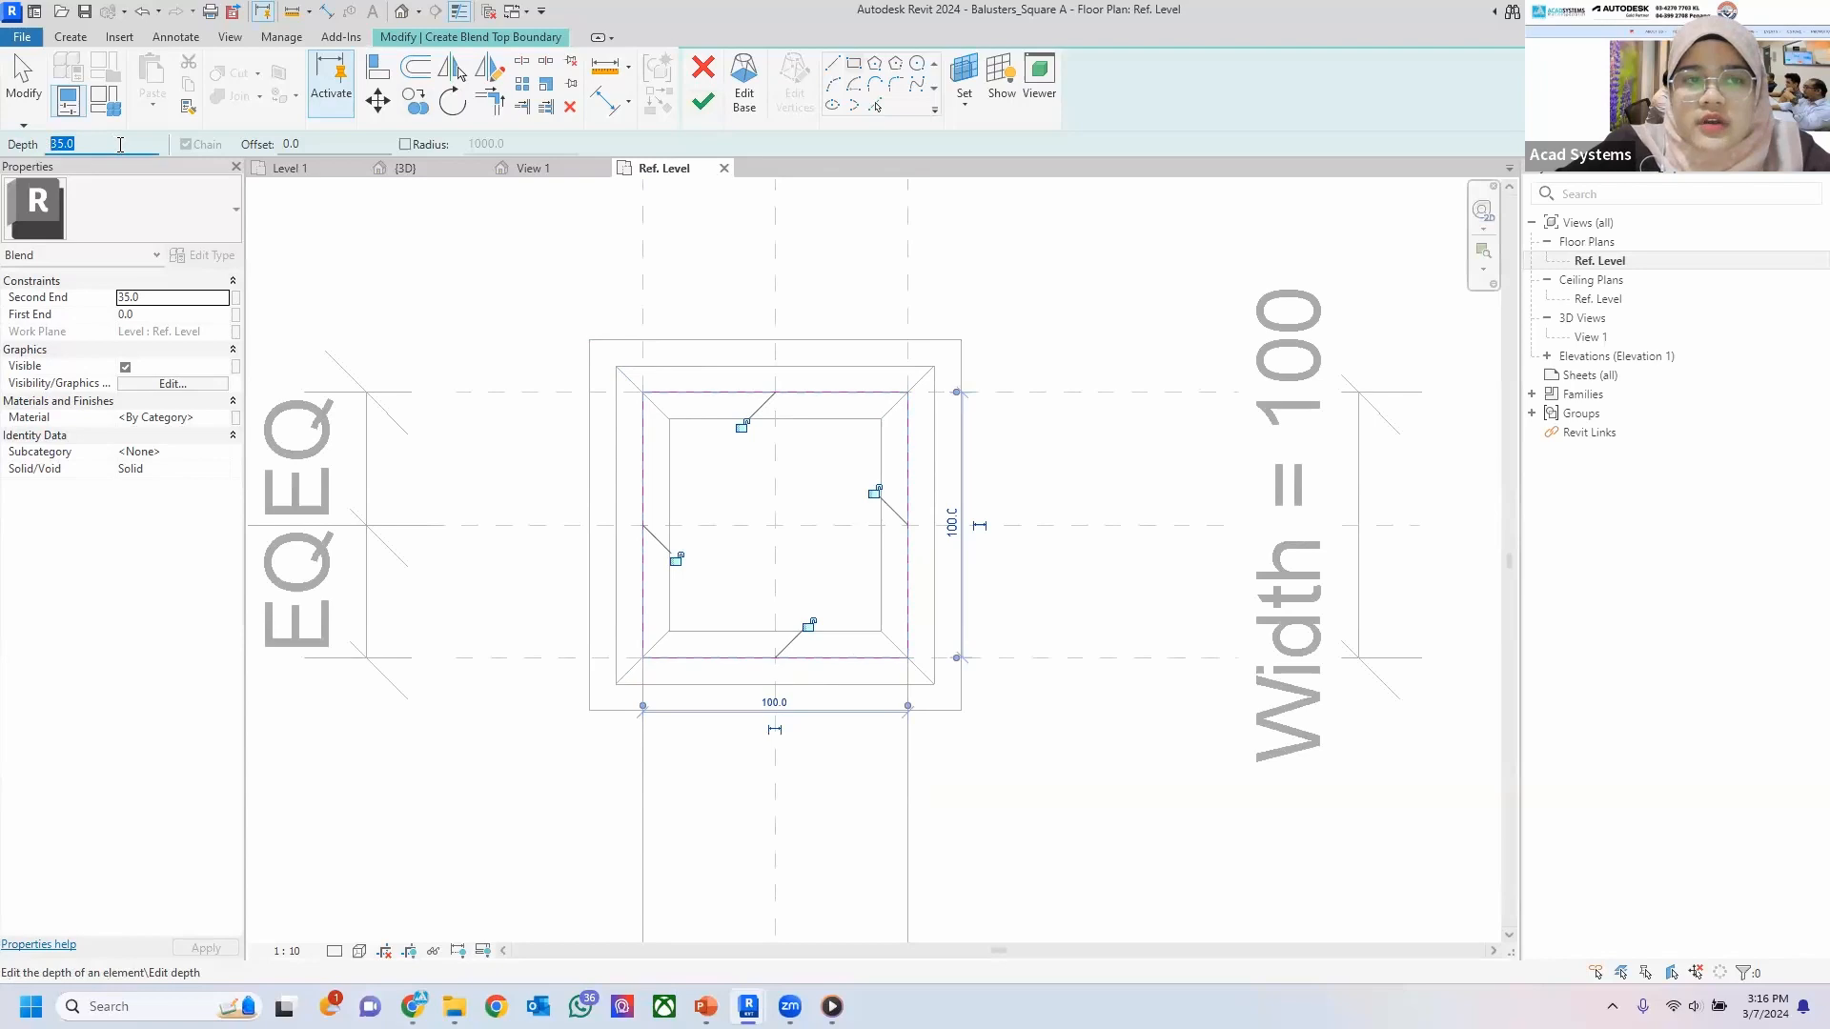
{"action": "left_click", "coordinate": [160, 291]}
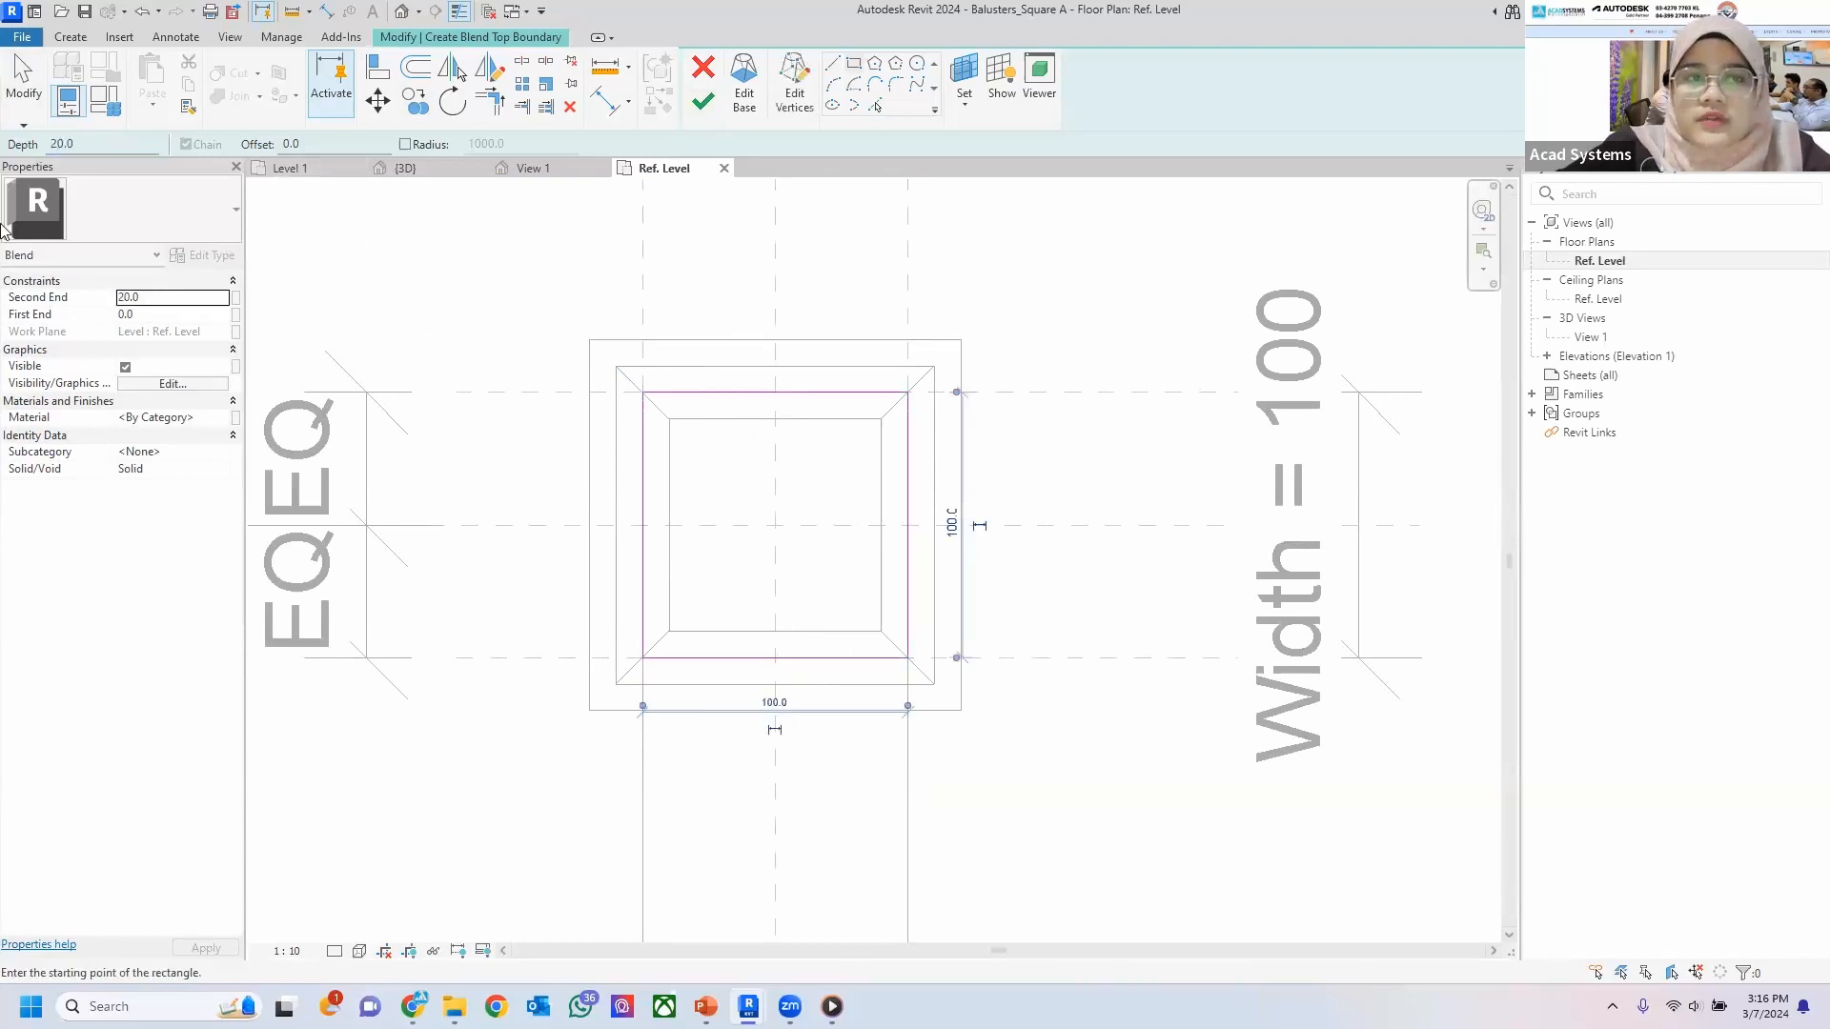
{"action": "left_click", "coordinate": [701, 104]}
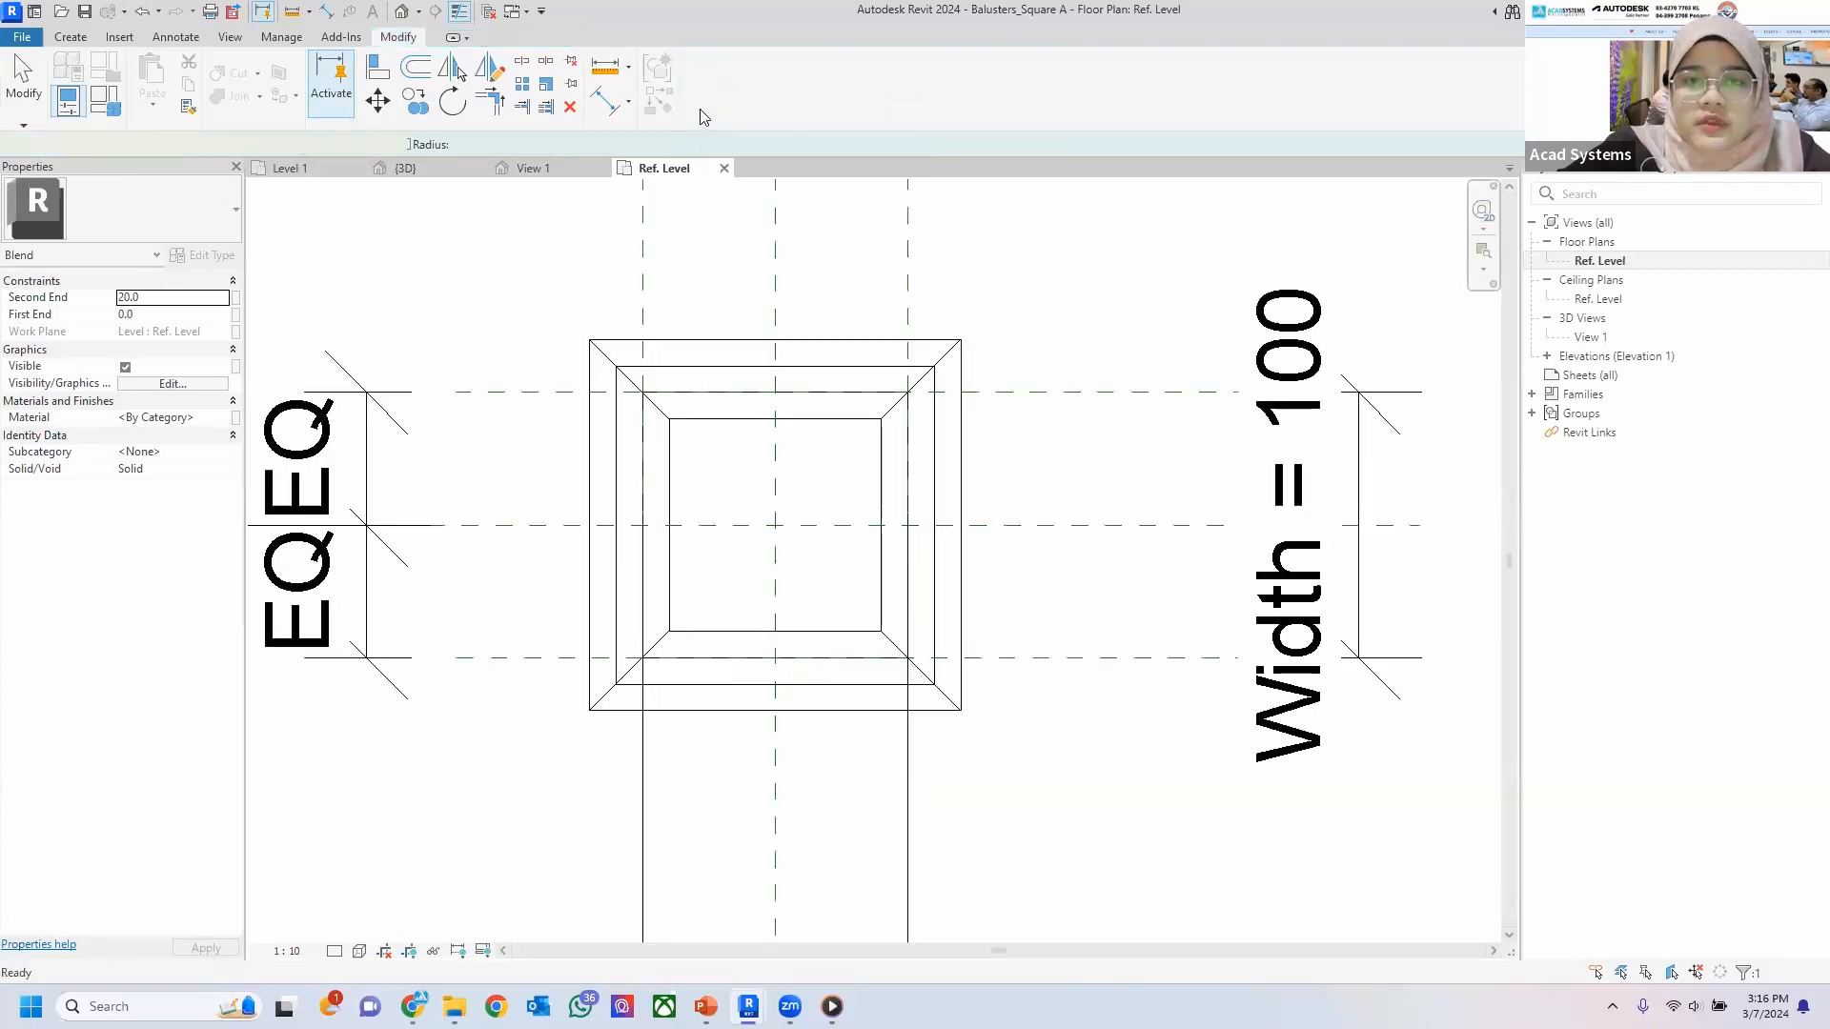
Examine in 3D how the base plate and the tapered base blend meet the bottom of the post, with the post selected.
{"action": "left_click", "coordinate": [522, 172]}
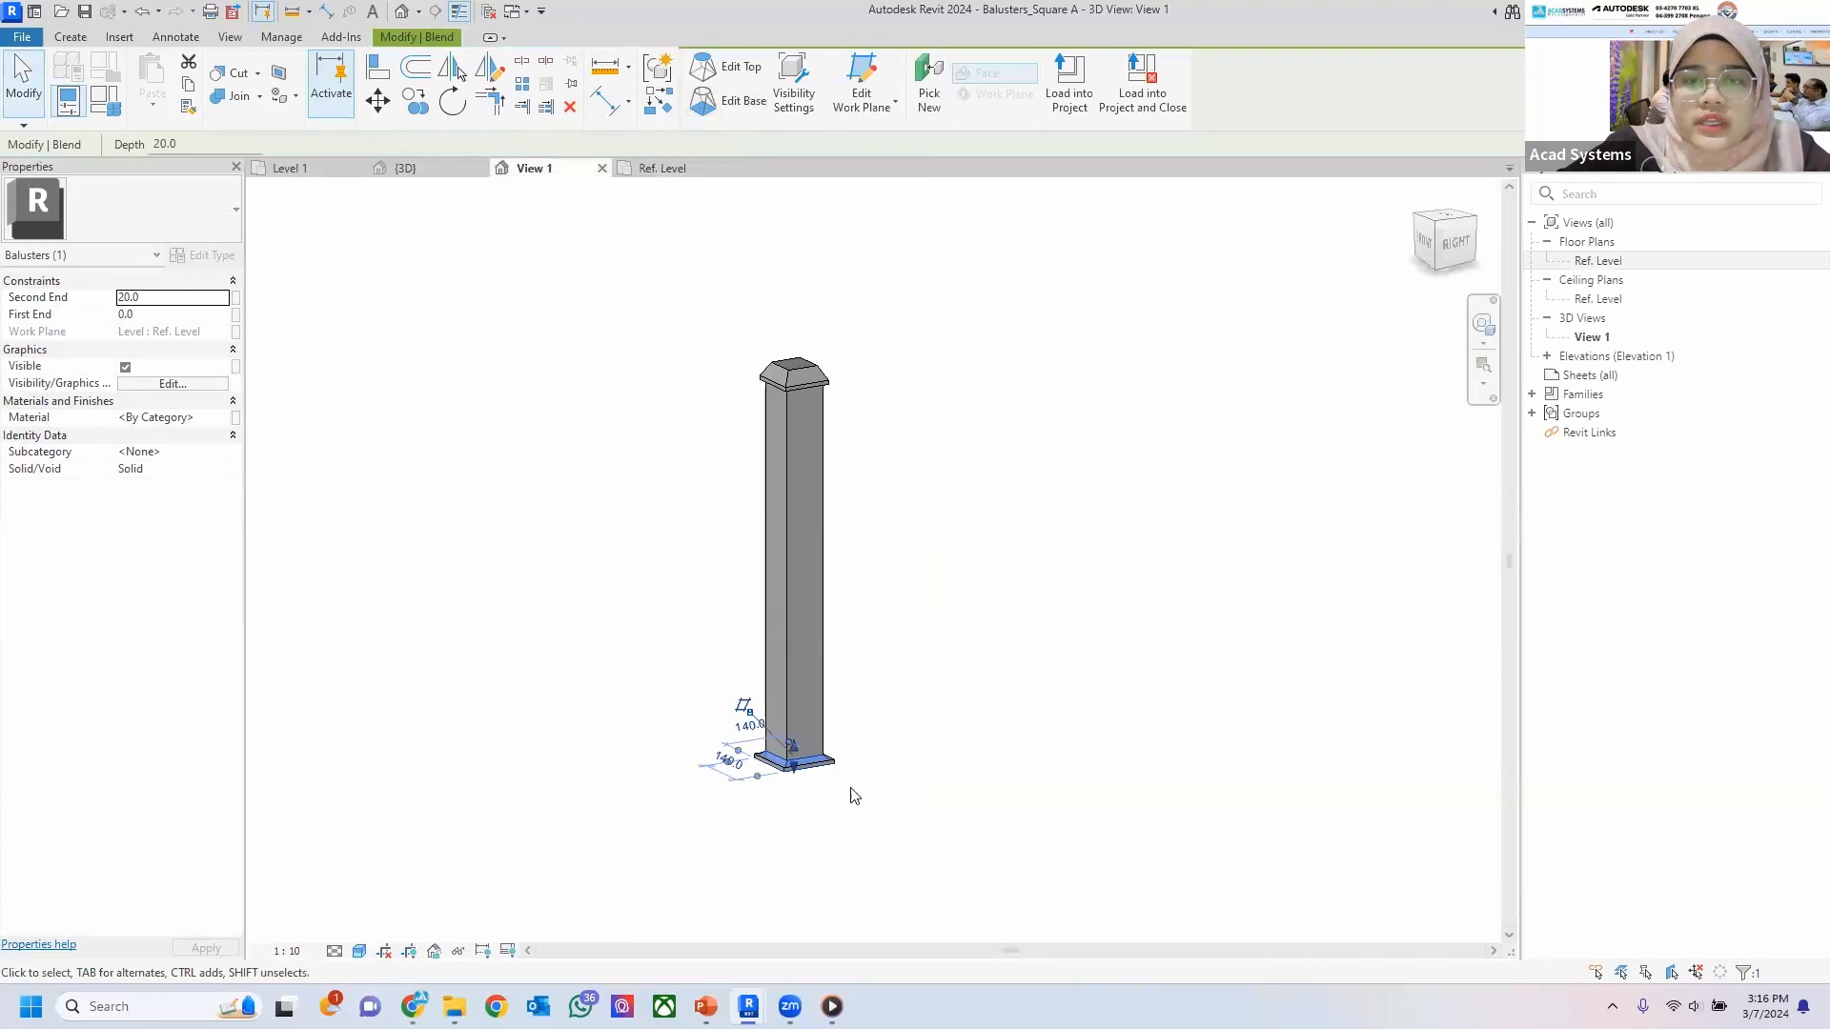
{"action": "left_click", "coordinate": [799, 783]}
{"action": "scroll", "coordinate": [822, 768], "scroll_direction": "up", "scroll_amount": 2}
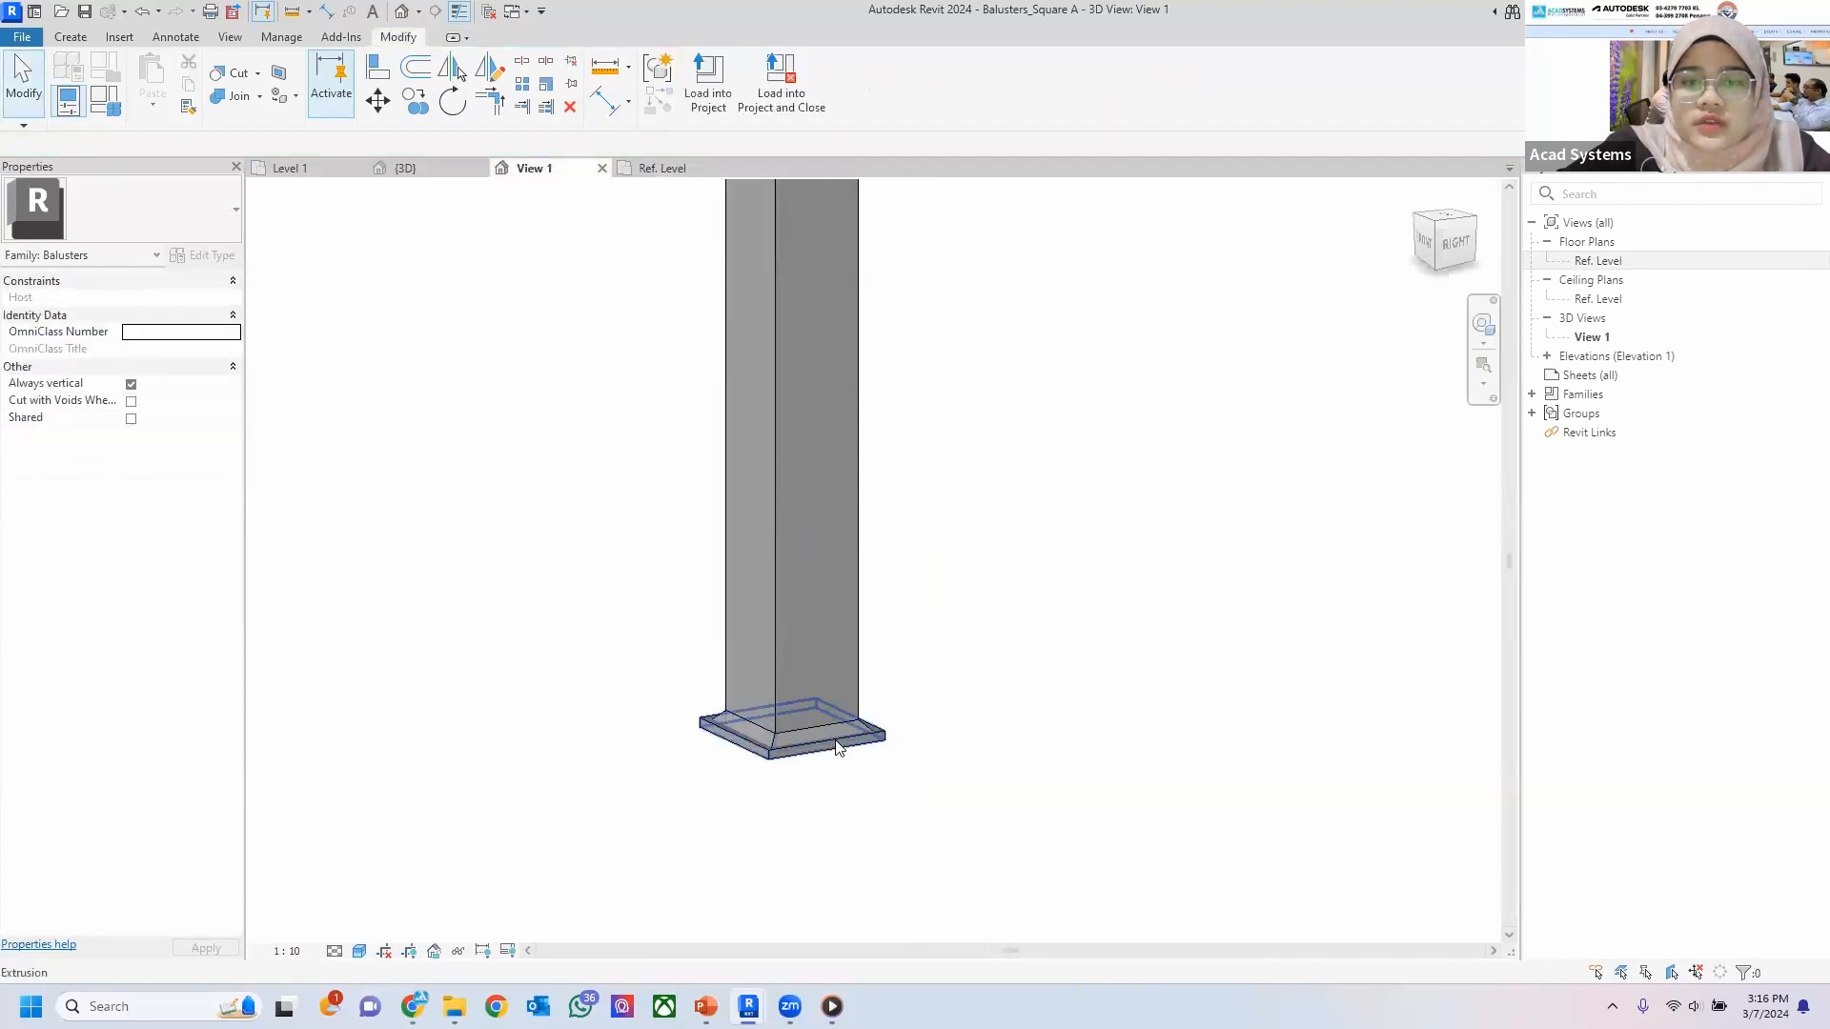
{"action": "left_click", "coordinate": [853, 677]}
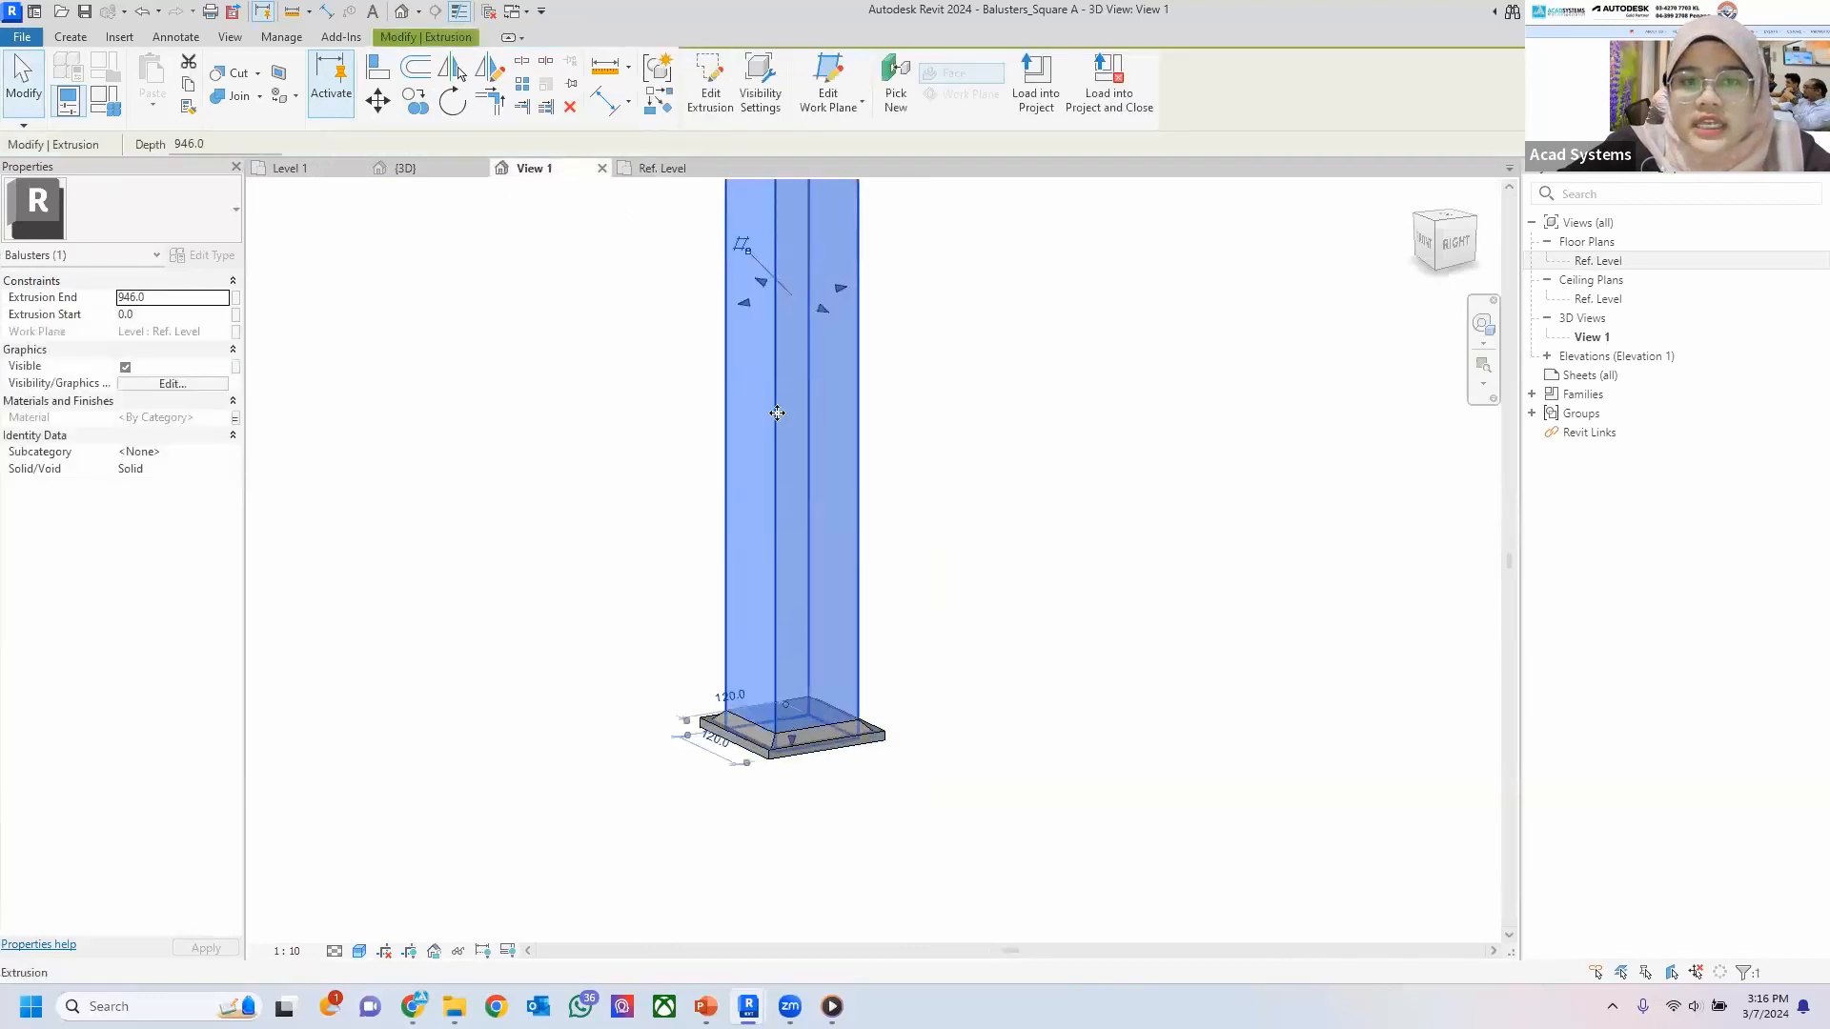
{"action": "mouse_move", "coordinate": [786, 755]}
{"action": "middle_mouse_down", "text": "shift"}
{"action": "mouse_move", "coordinate": [825, 763]}
{"action": "mouse_move", "coordinate": [829, 674]}
{"action": "mouse_move", "coordinate": [810, 762]}
{"action": "middle_mouse_up", "text": "shift"}
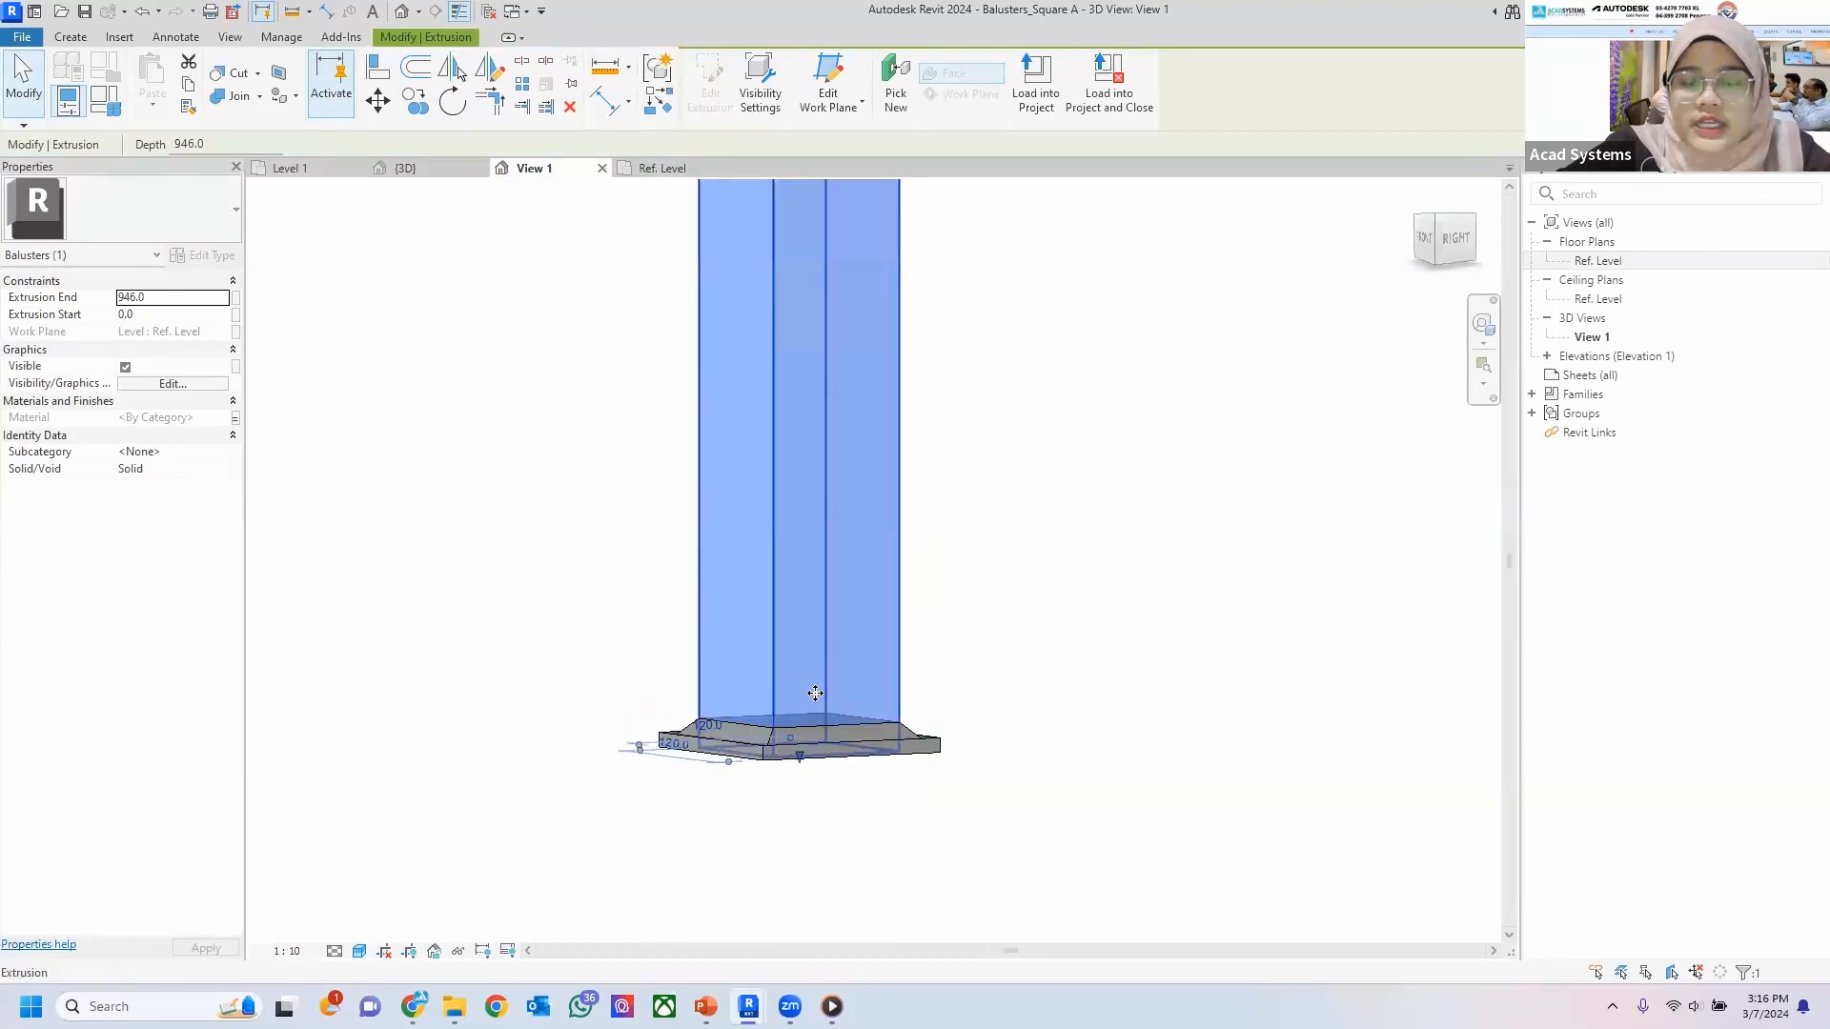
{"action": "scroll", "coordinate": [803, 758], "scroll_direction": "up", "scroll_amount": 2}
{"action": "left_click", "coordinate": [799, 753]}
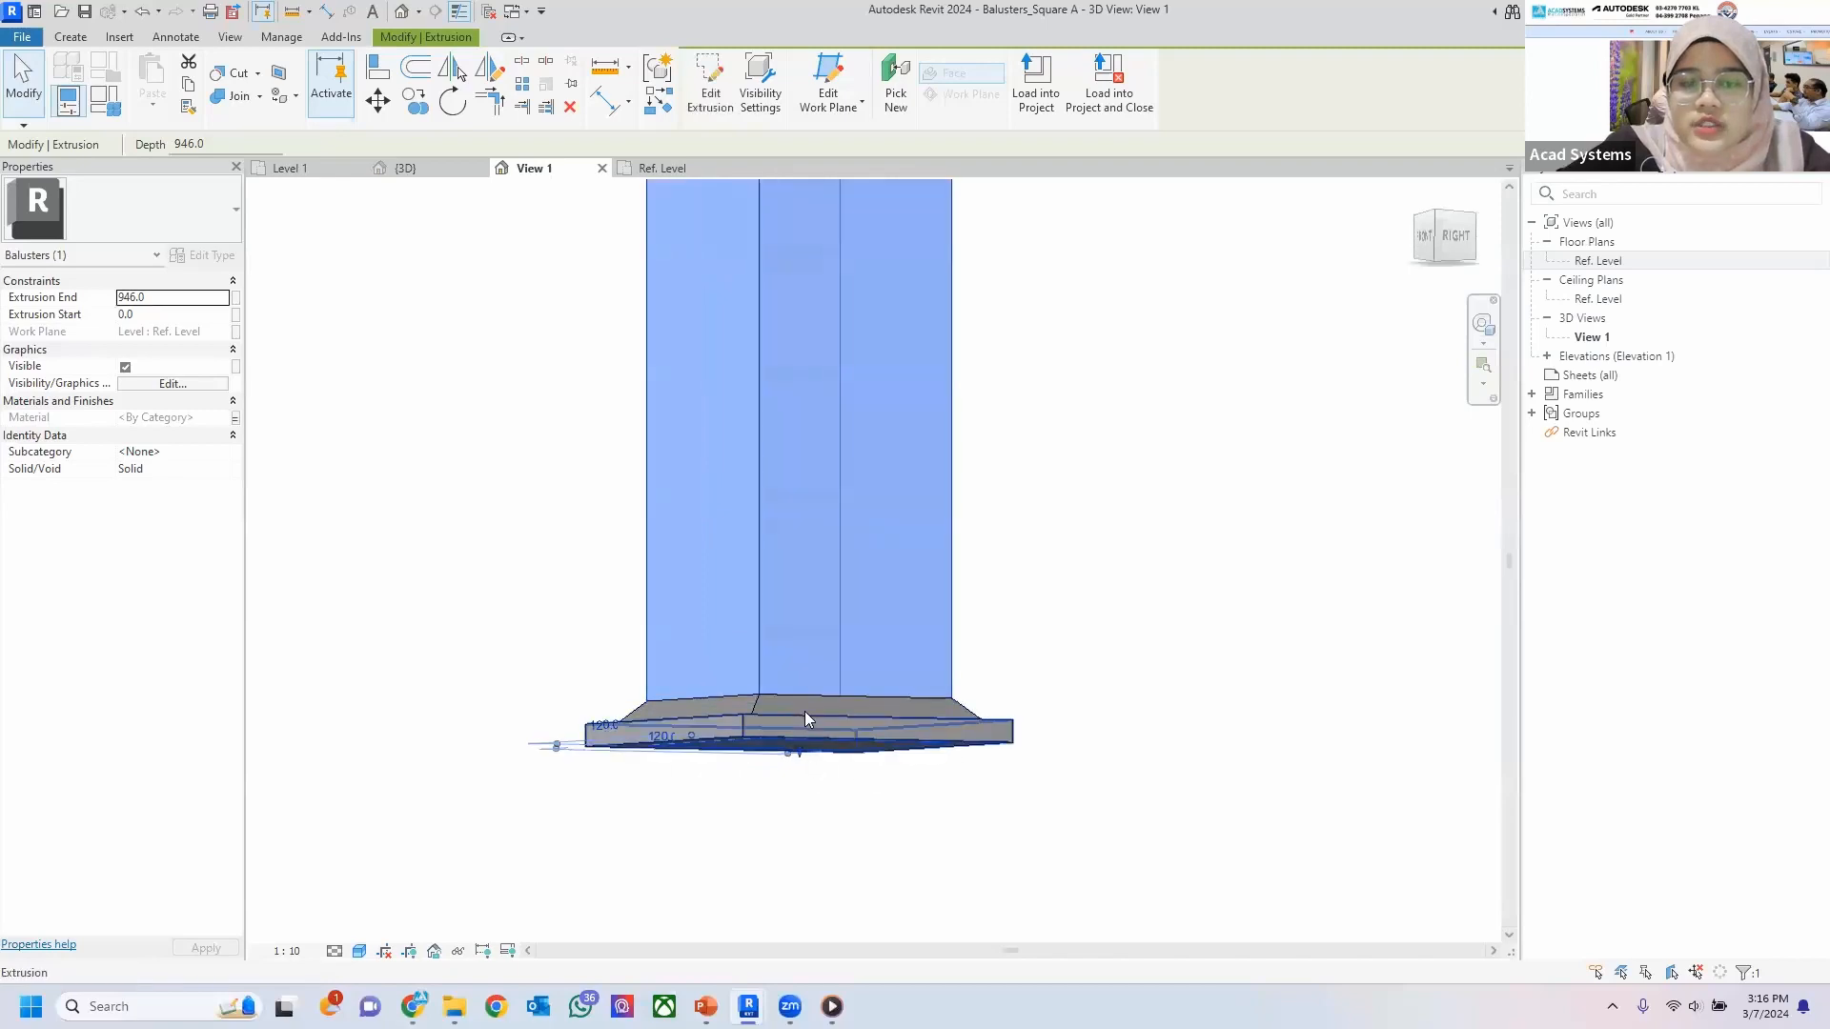
{"action": "middle_click_drag", "start_coordinate": [805, 751], "coordinate": [801, 760], "text": "shift"}
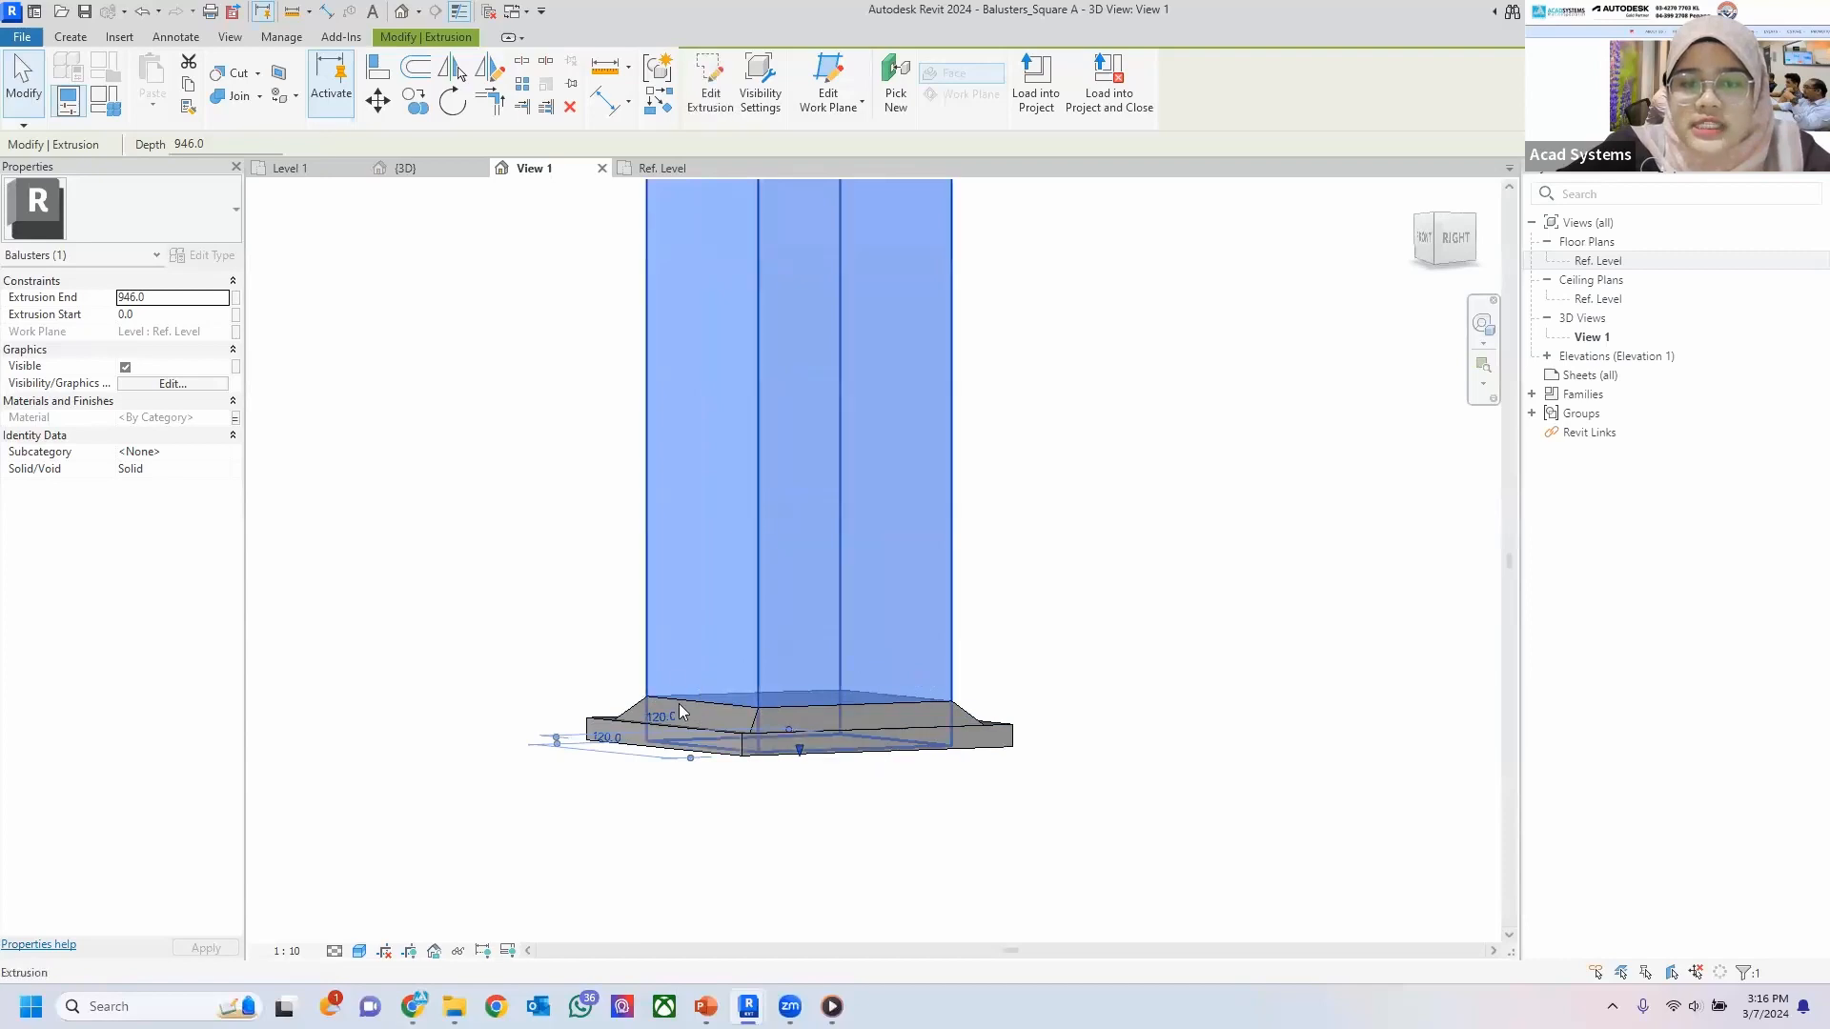
Raise the post's lower end to the top of the base blend, at an extrusion start of 20.
{"action": "scroll", "coordinate": [744, 695], "scroll_direction": "up", "scroll_amount": 2}
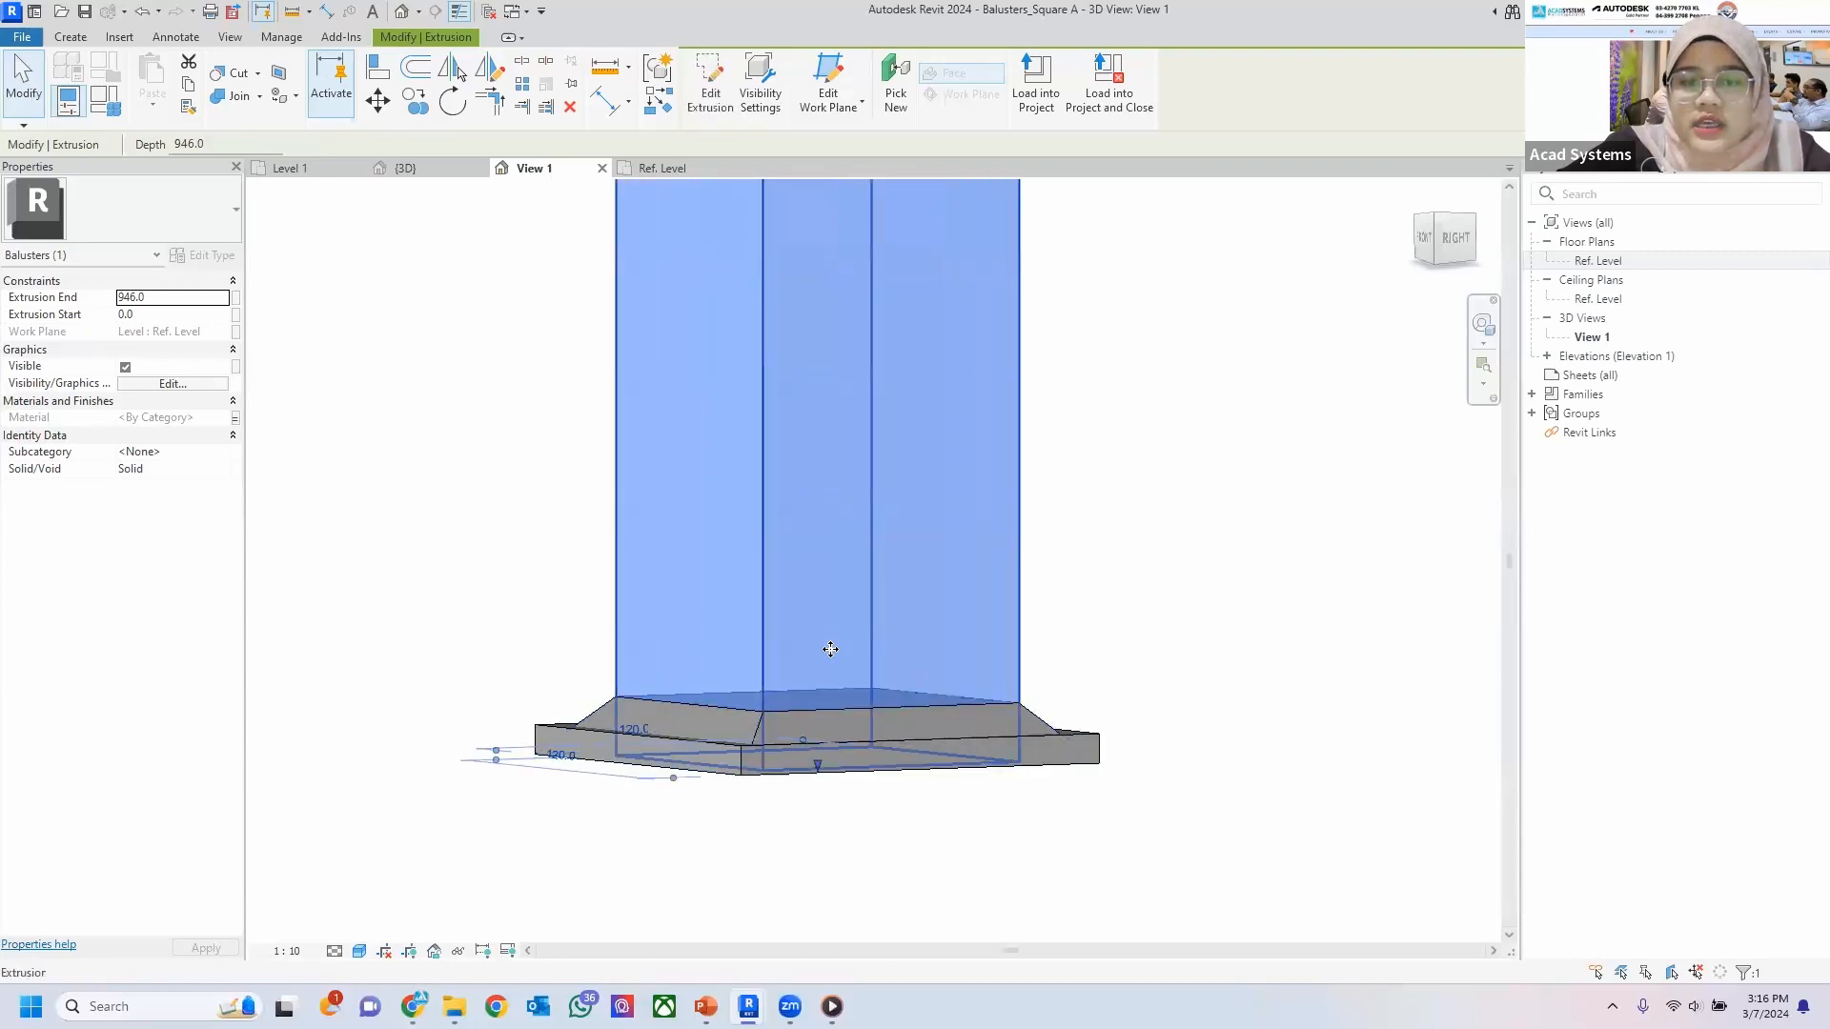
{"action": "scroll", "coordinate": [826, 650], "scroll_direction": "down", "scroll_amount": 2}
{"action": "scroll", "coordinate": [841, 752], "scroll_direction": "down", "scroll_amount": 1}
{"action": "key", "text": "Escape"}
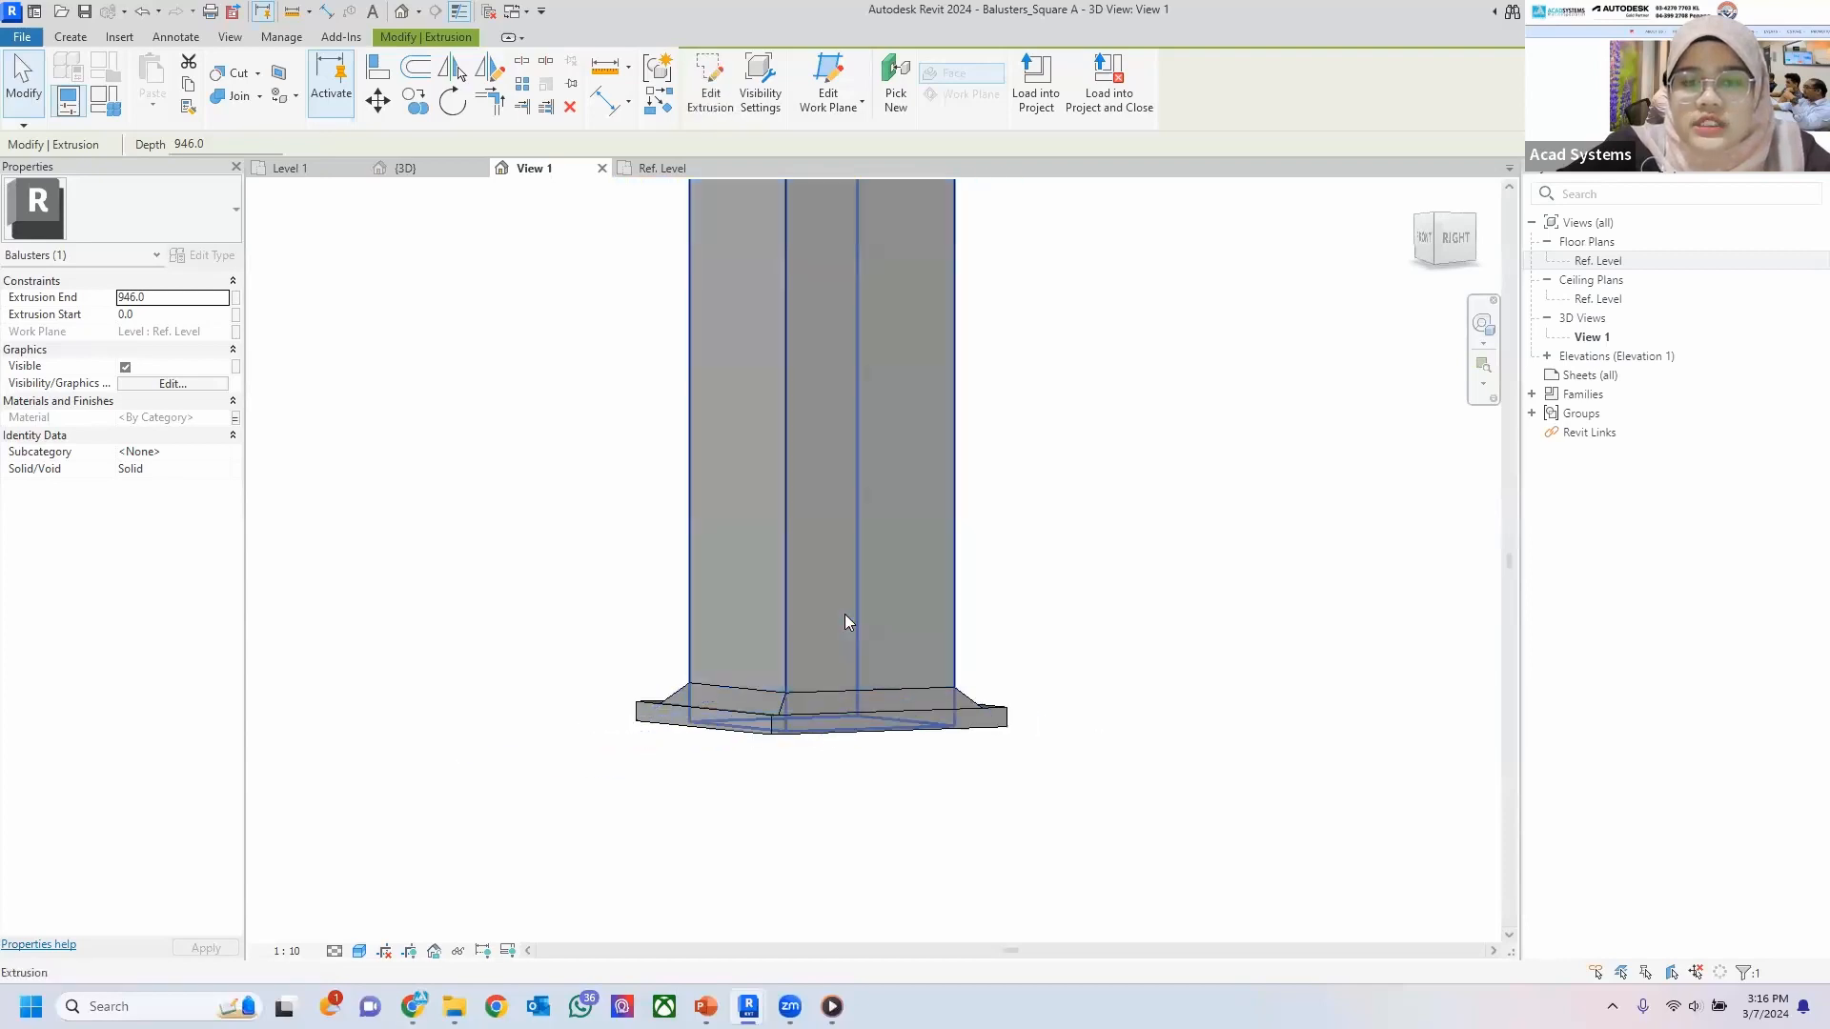
{"action": "left_click", "coordinate": [774, 574]}
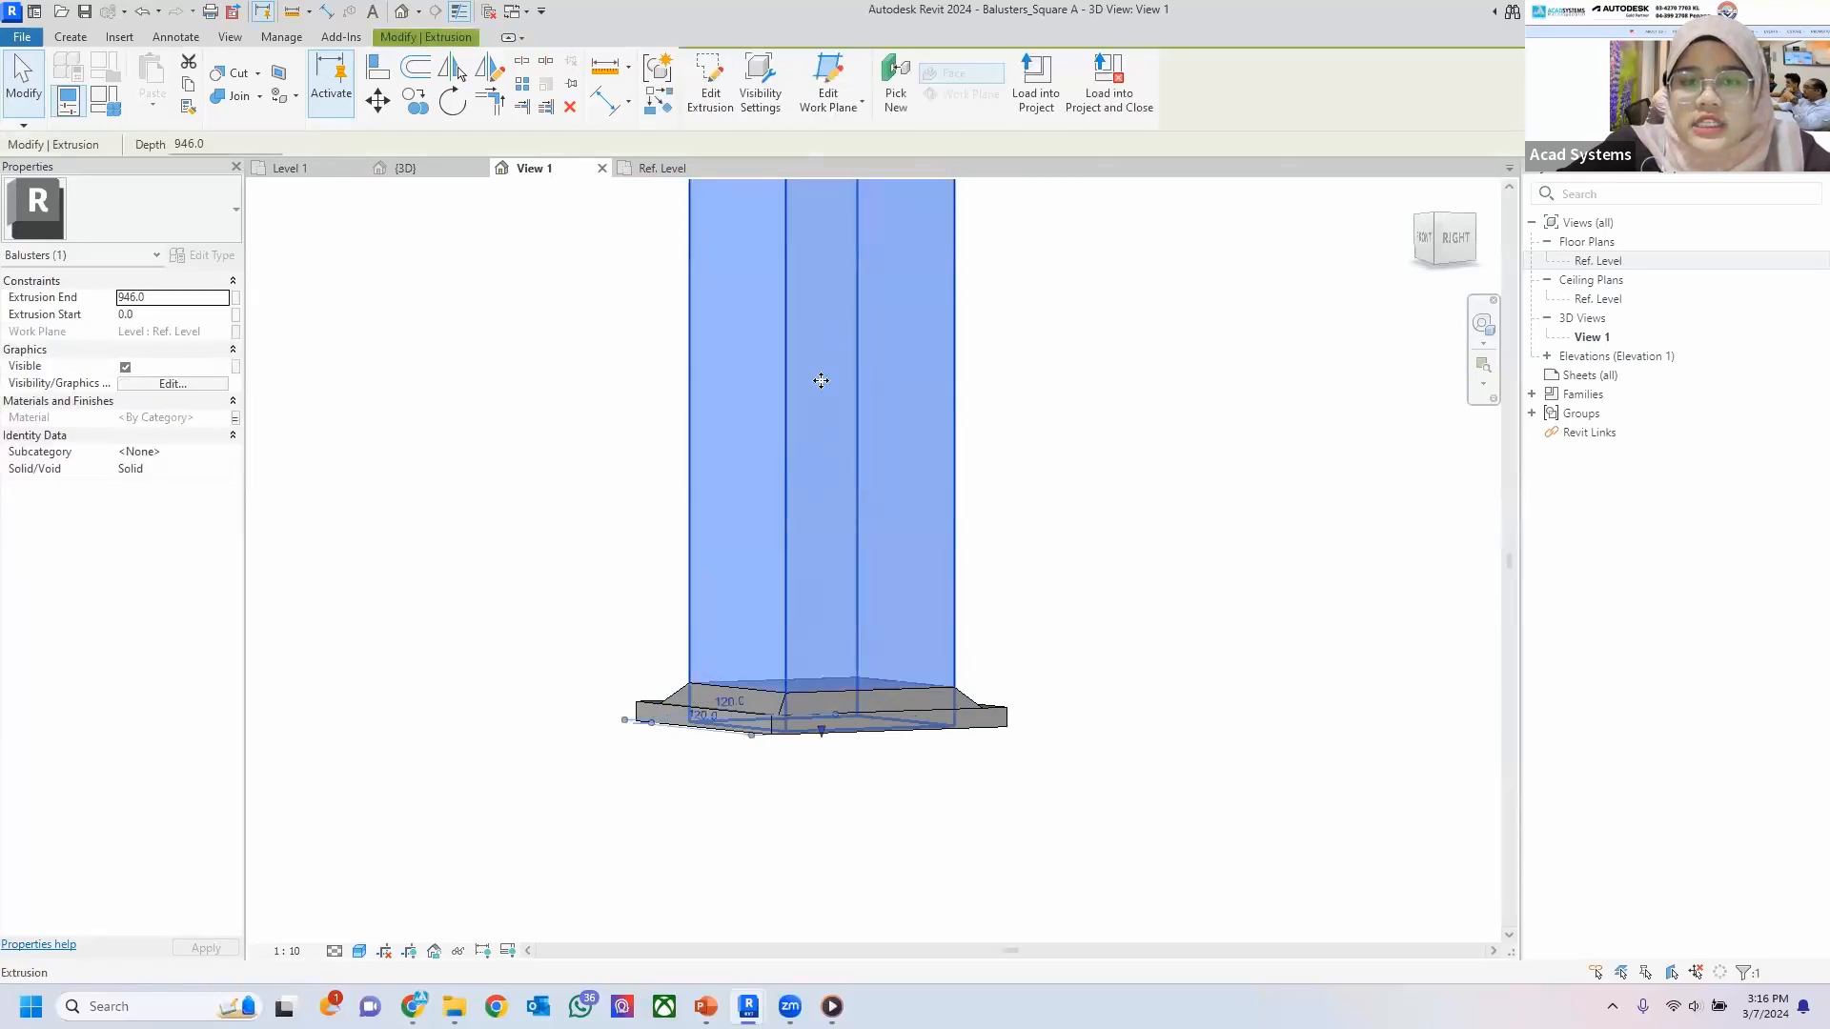
{"action": "left_click", "coordinate": [819, 734]}
{"action": "left_click", "coordinate": [826, 665]}
{"action": "left_click_drag", "start_coordinate": [826, 742], "coordinate": [838, 748]}
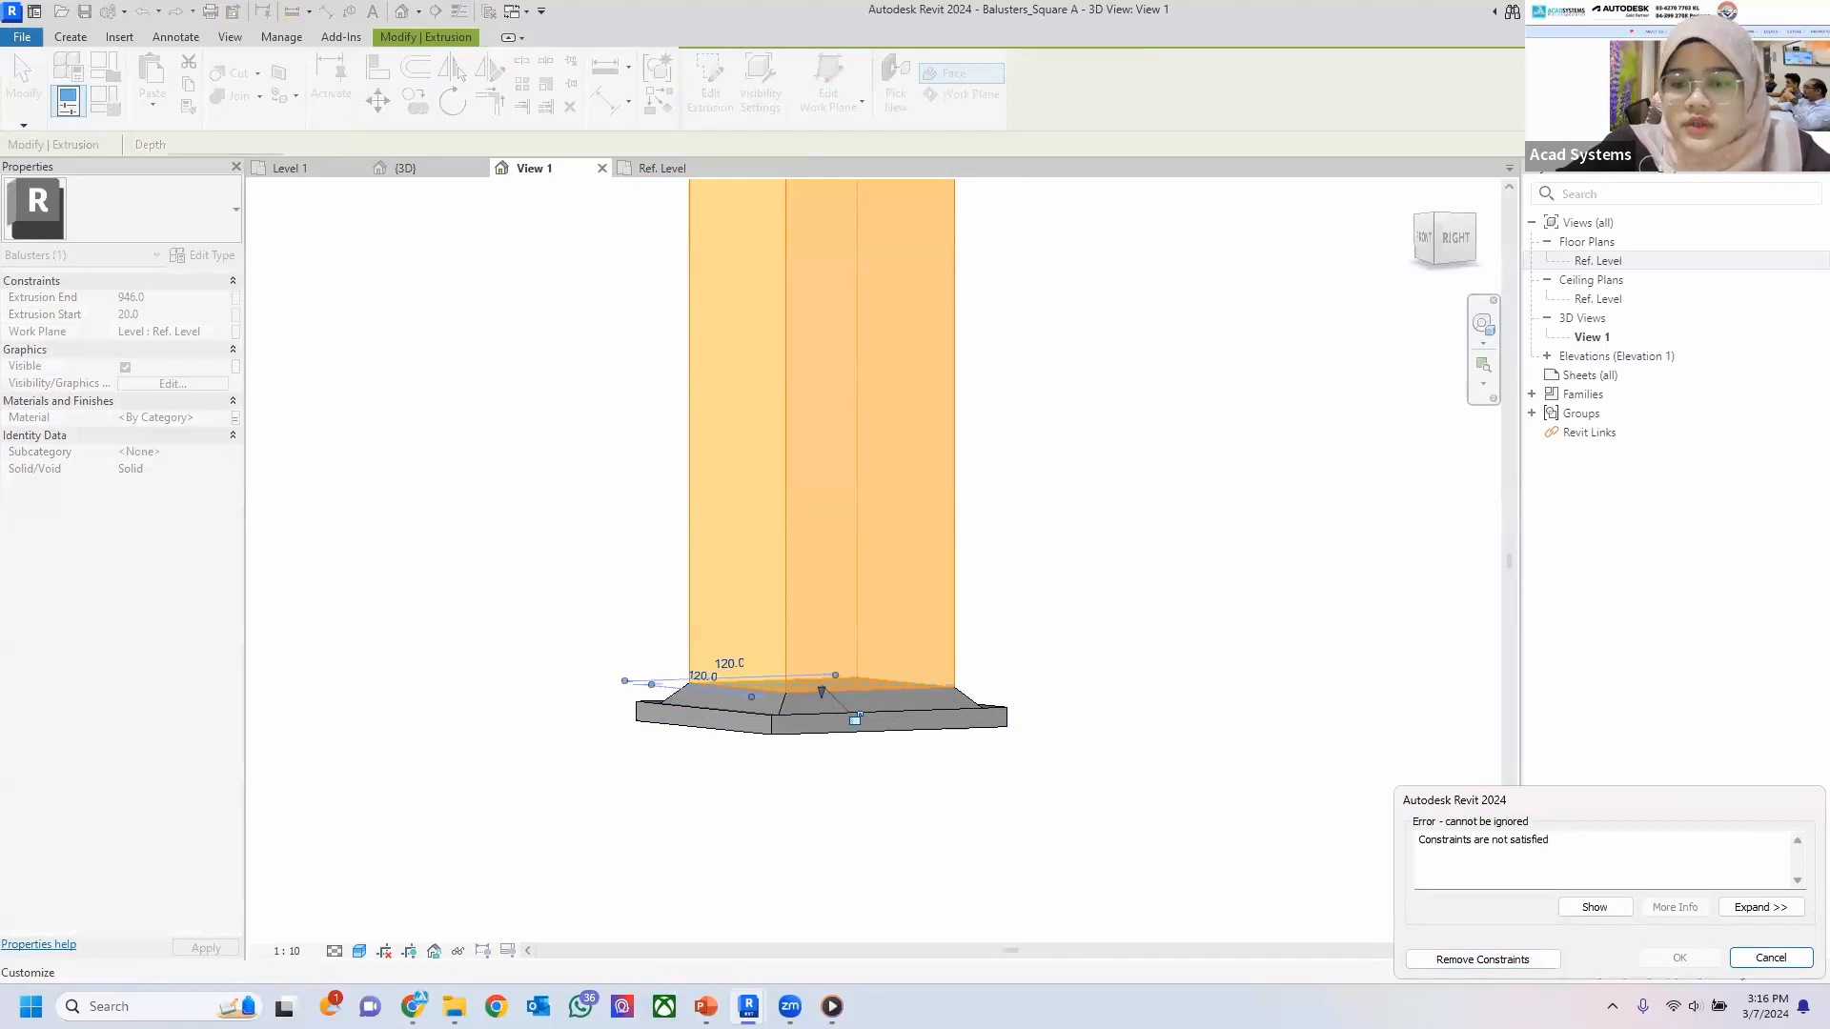
{"action": "left_click", "coordinate": [1770, 958]}
{"action": "middle_click_drag", "start_coordinate": [873, 635], "coordinate": [866, 673], "text": "shift"}
{"action": "scroll", "coordinate": [862, 671], "scroll_direction": "down", "scroll_amount": 2}
{"action": "key", "text": "Escape"}
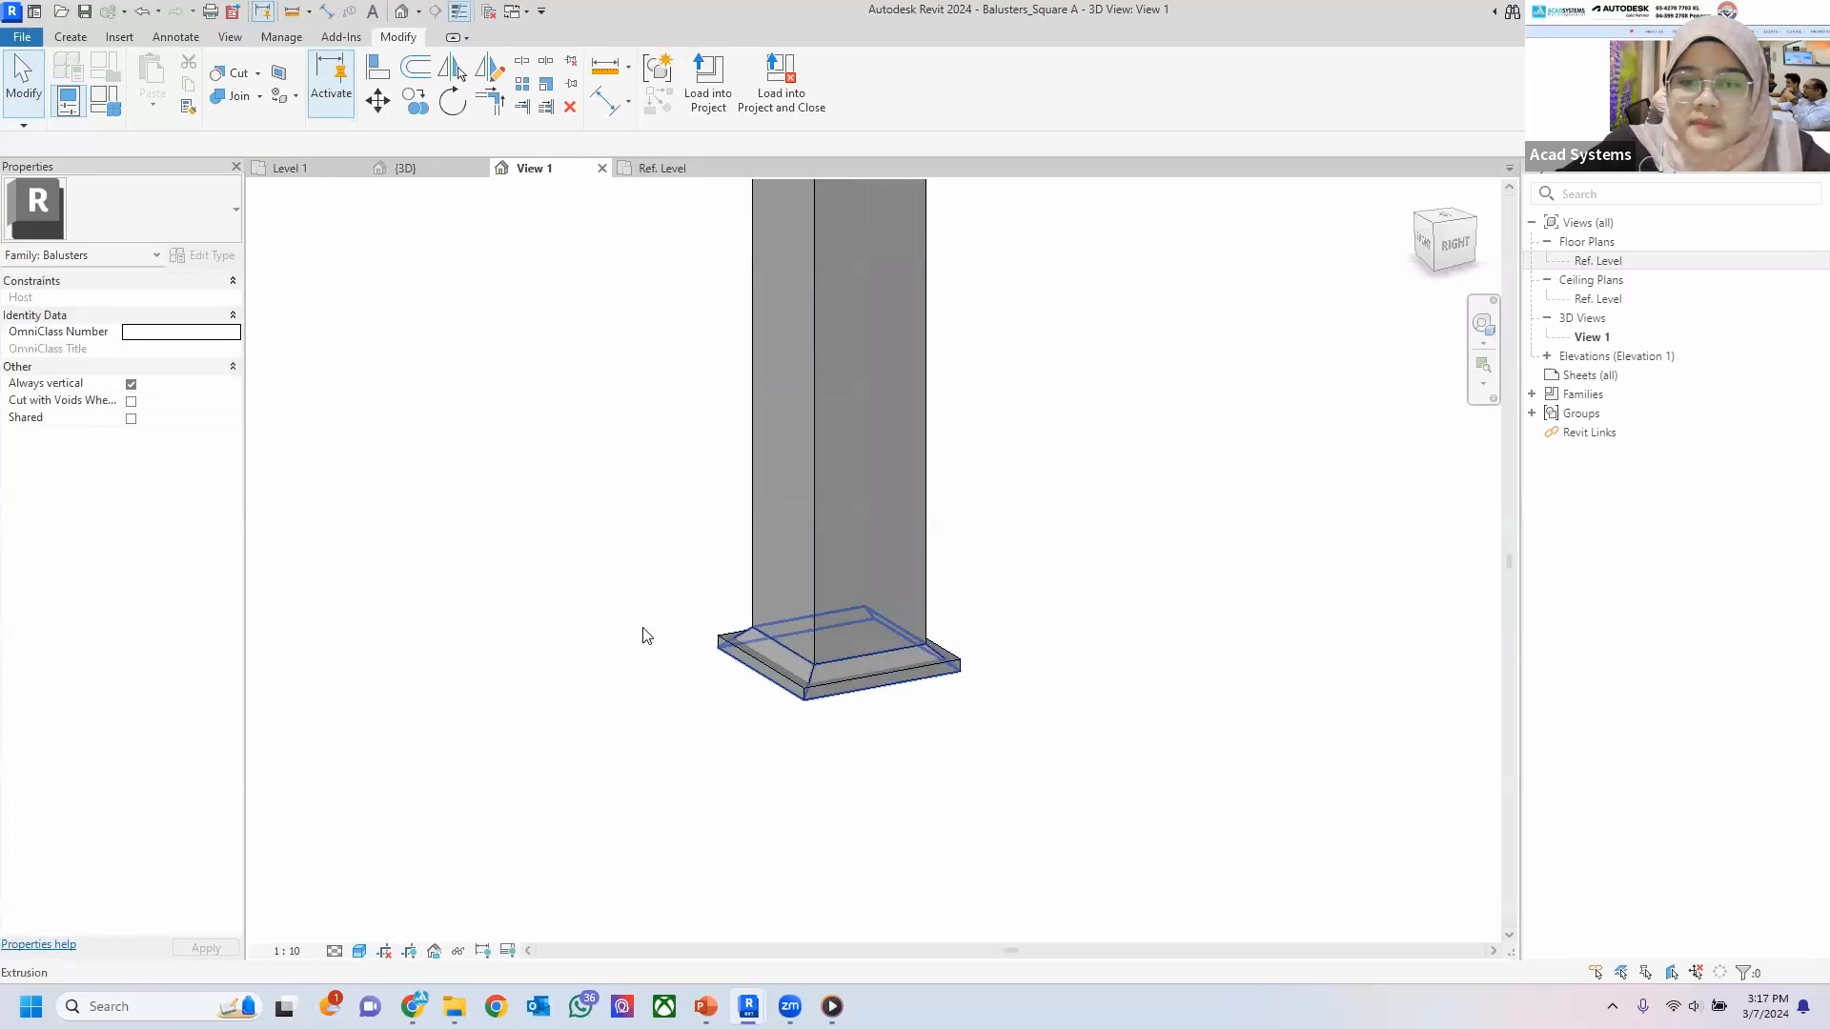
Move the base blend onto the base plate's top face by picking that face as its new work plane.
{"action": "scroll", "coordinate": [752, 658], "scroll_direction": "up", "scroll_amount": 2}
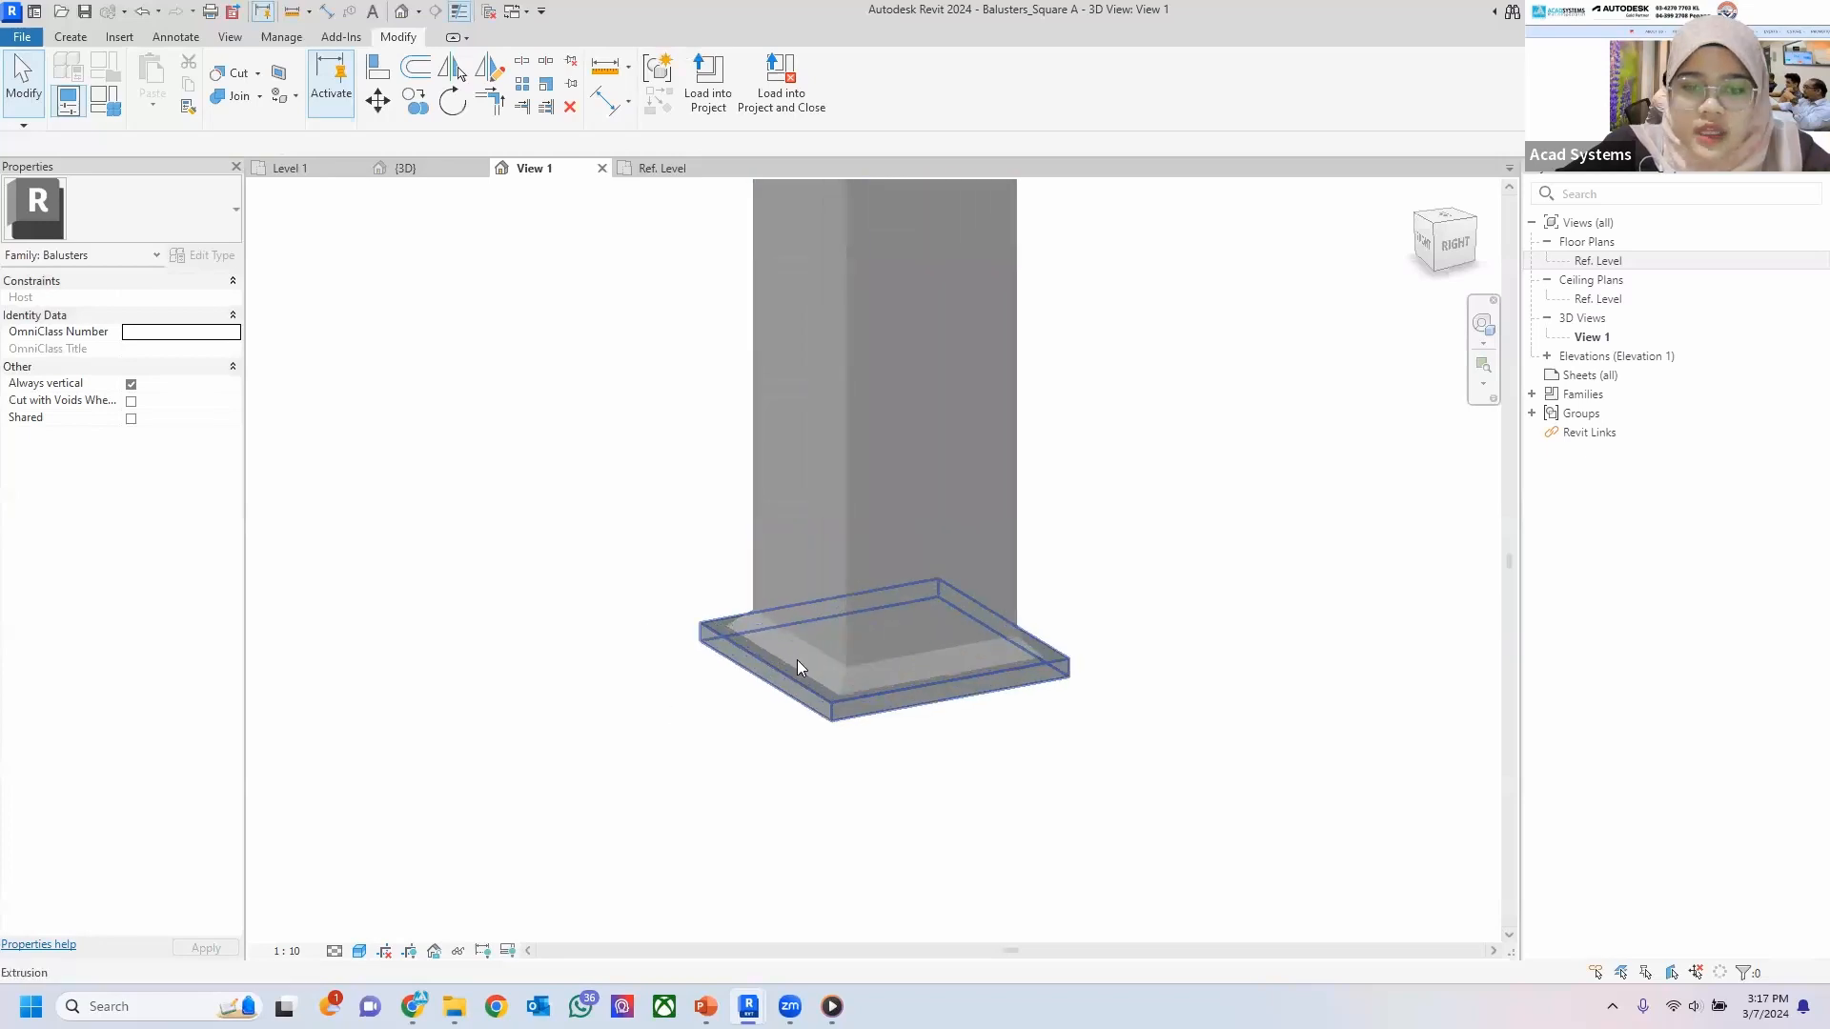
{"action": "left_click", "coordinate": [772, 683]}
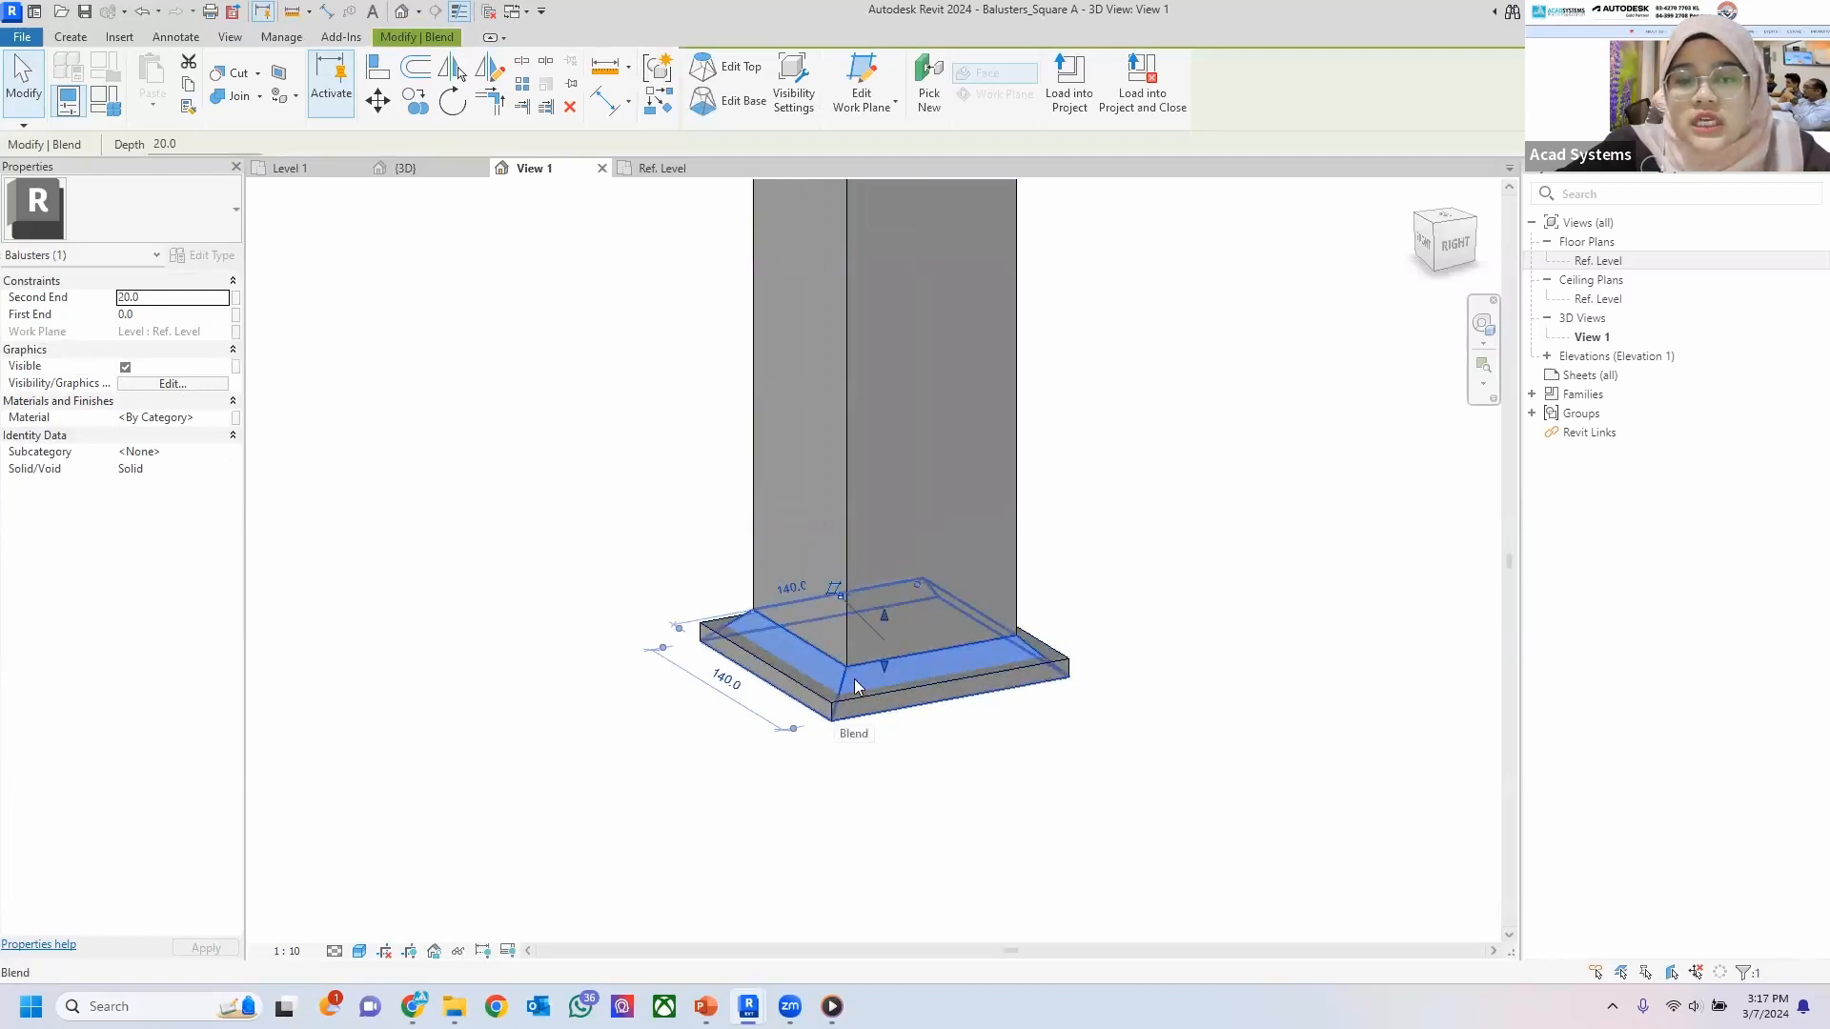
{"action": "scroll", "coordinate": [836, 689], "scroll_direction": "up", "scroll_amount": 2}
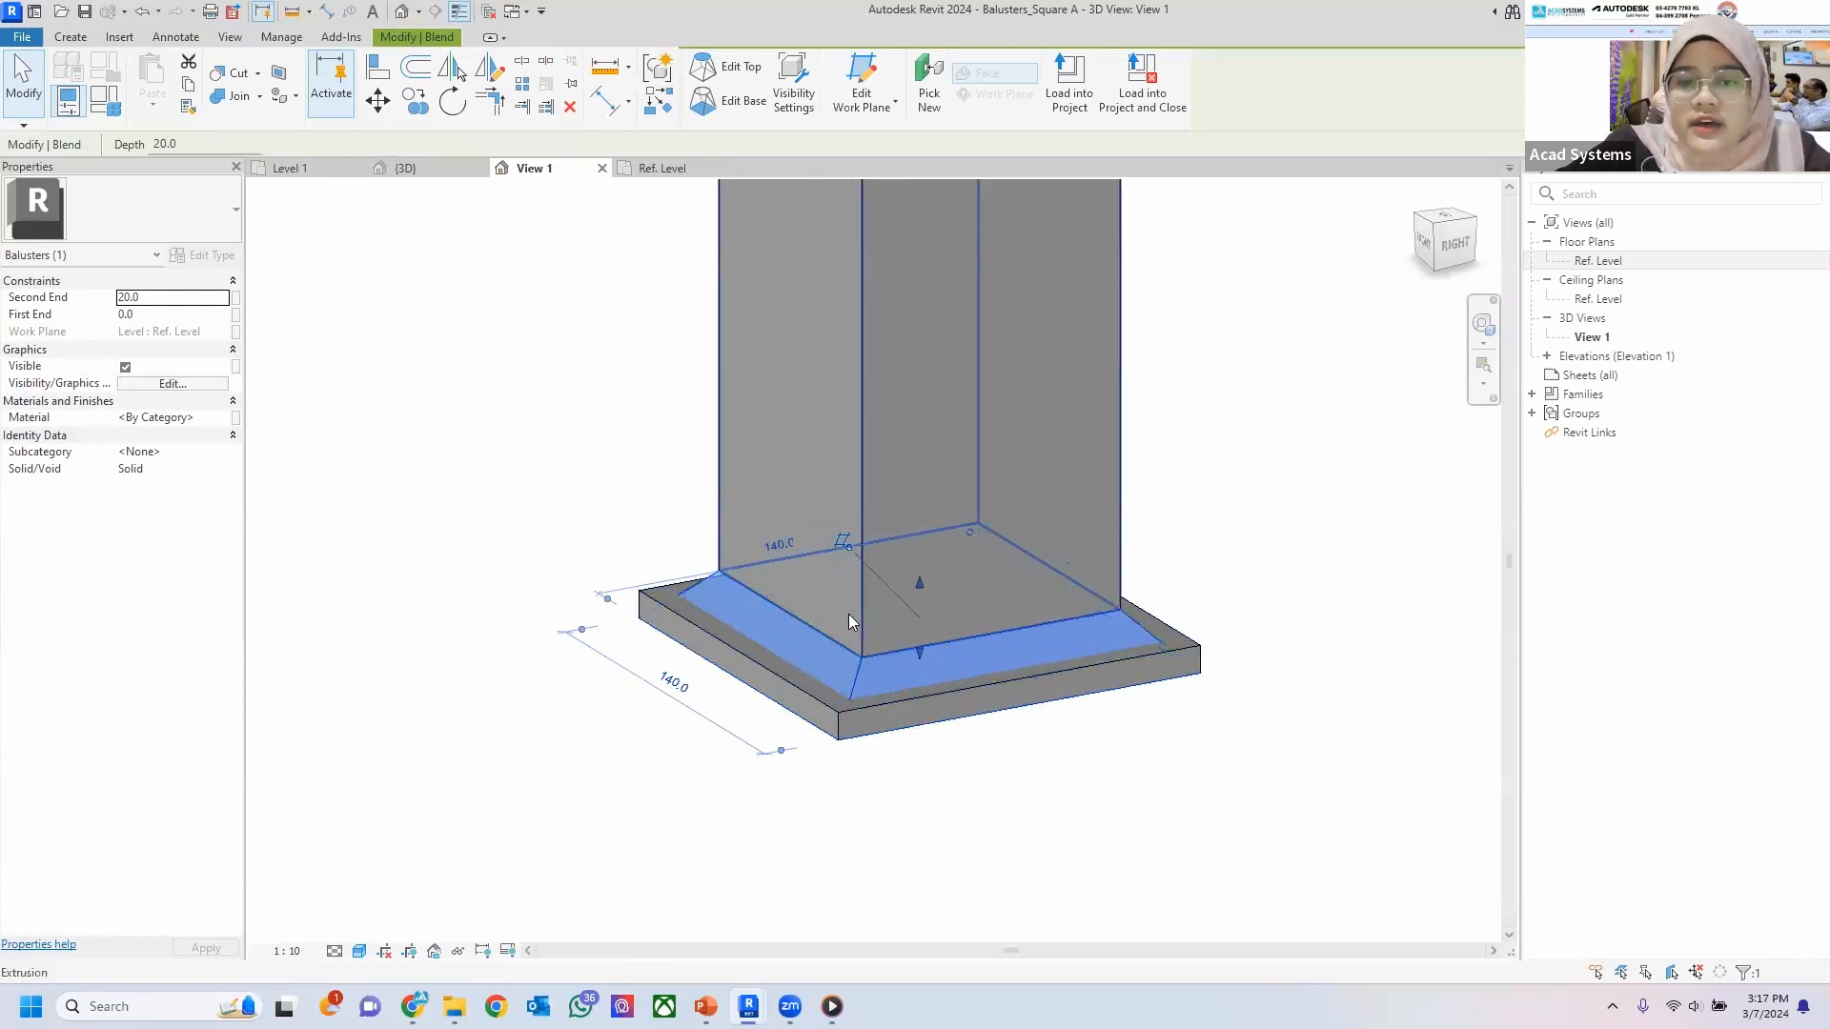
{"action": "left_click", "coordinate": [846, 105]}
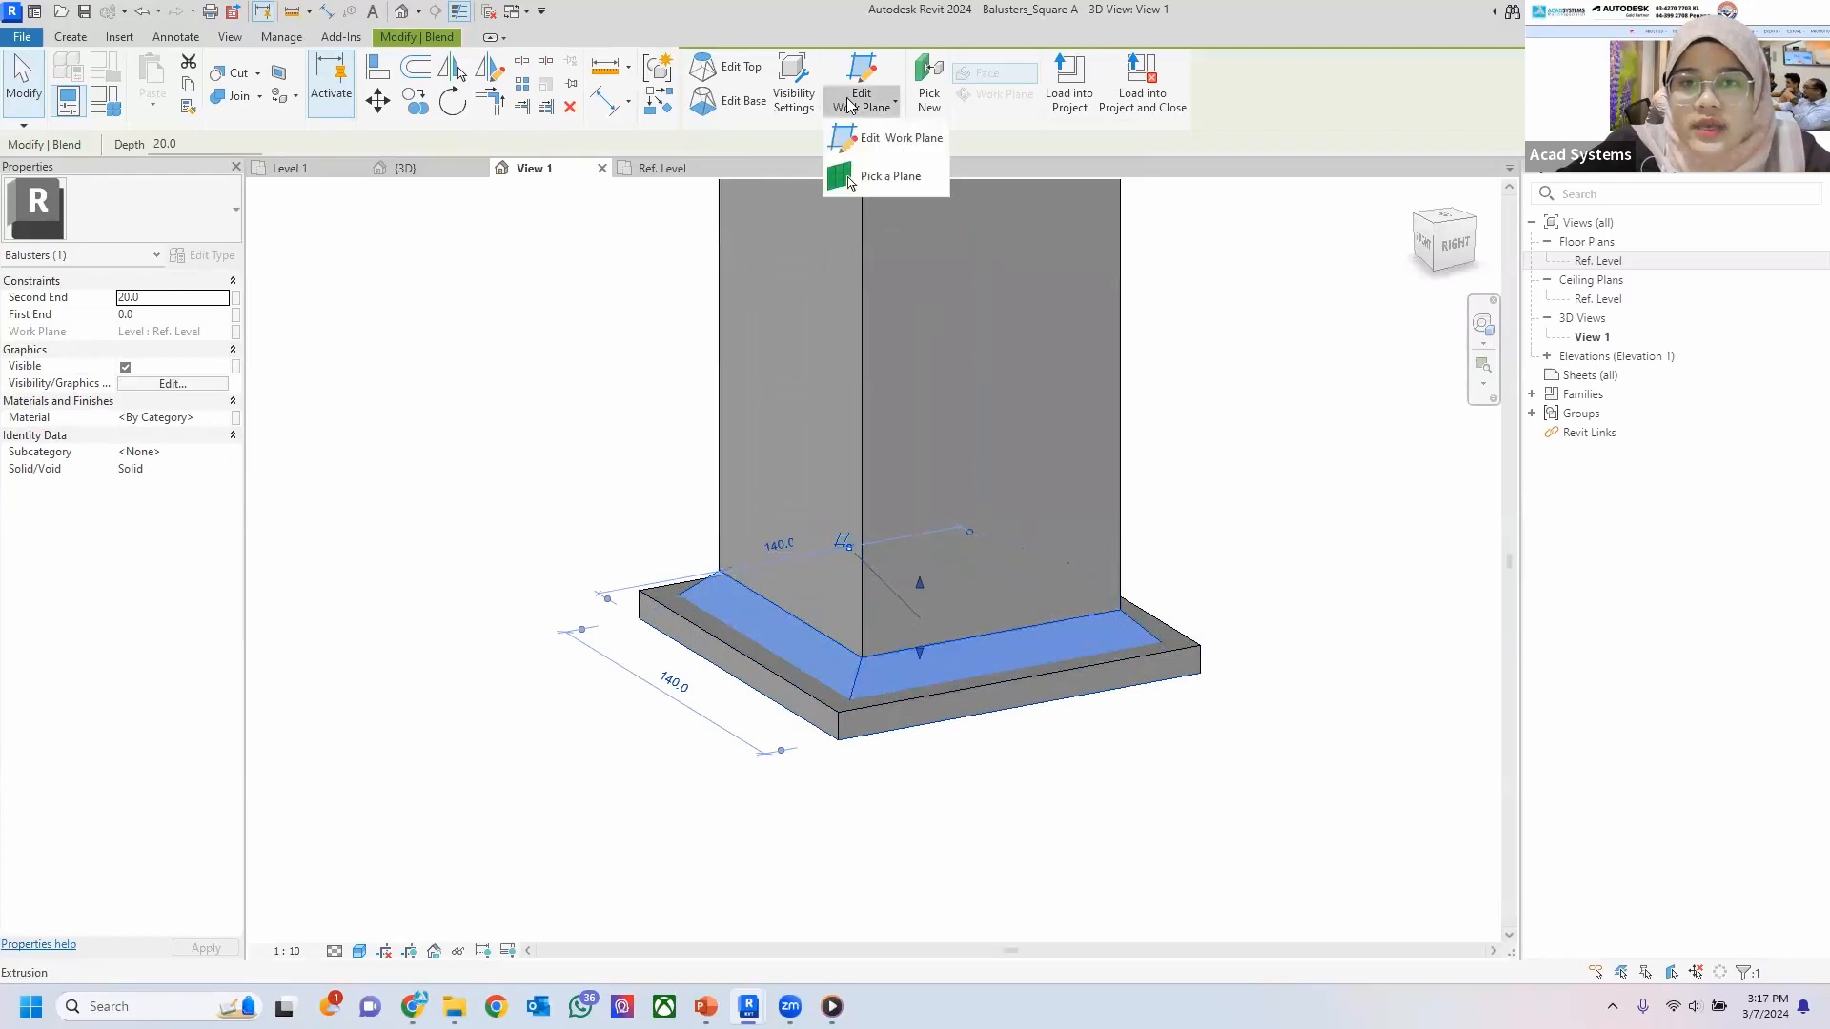
{"action": "left_click", "coordinate": [866, 177]}
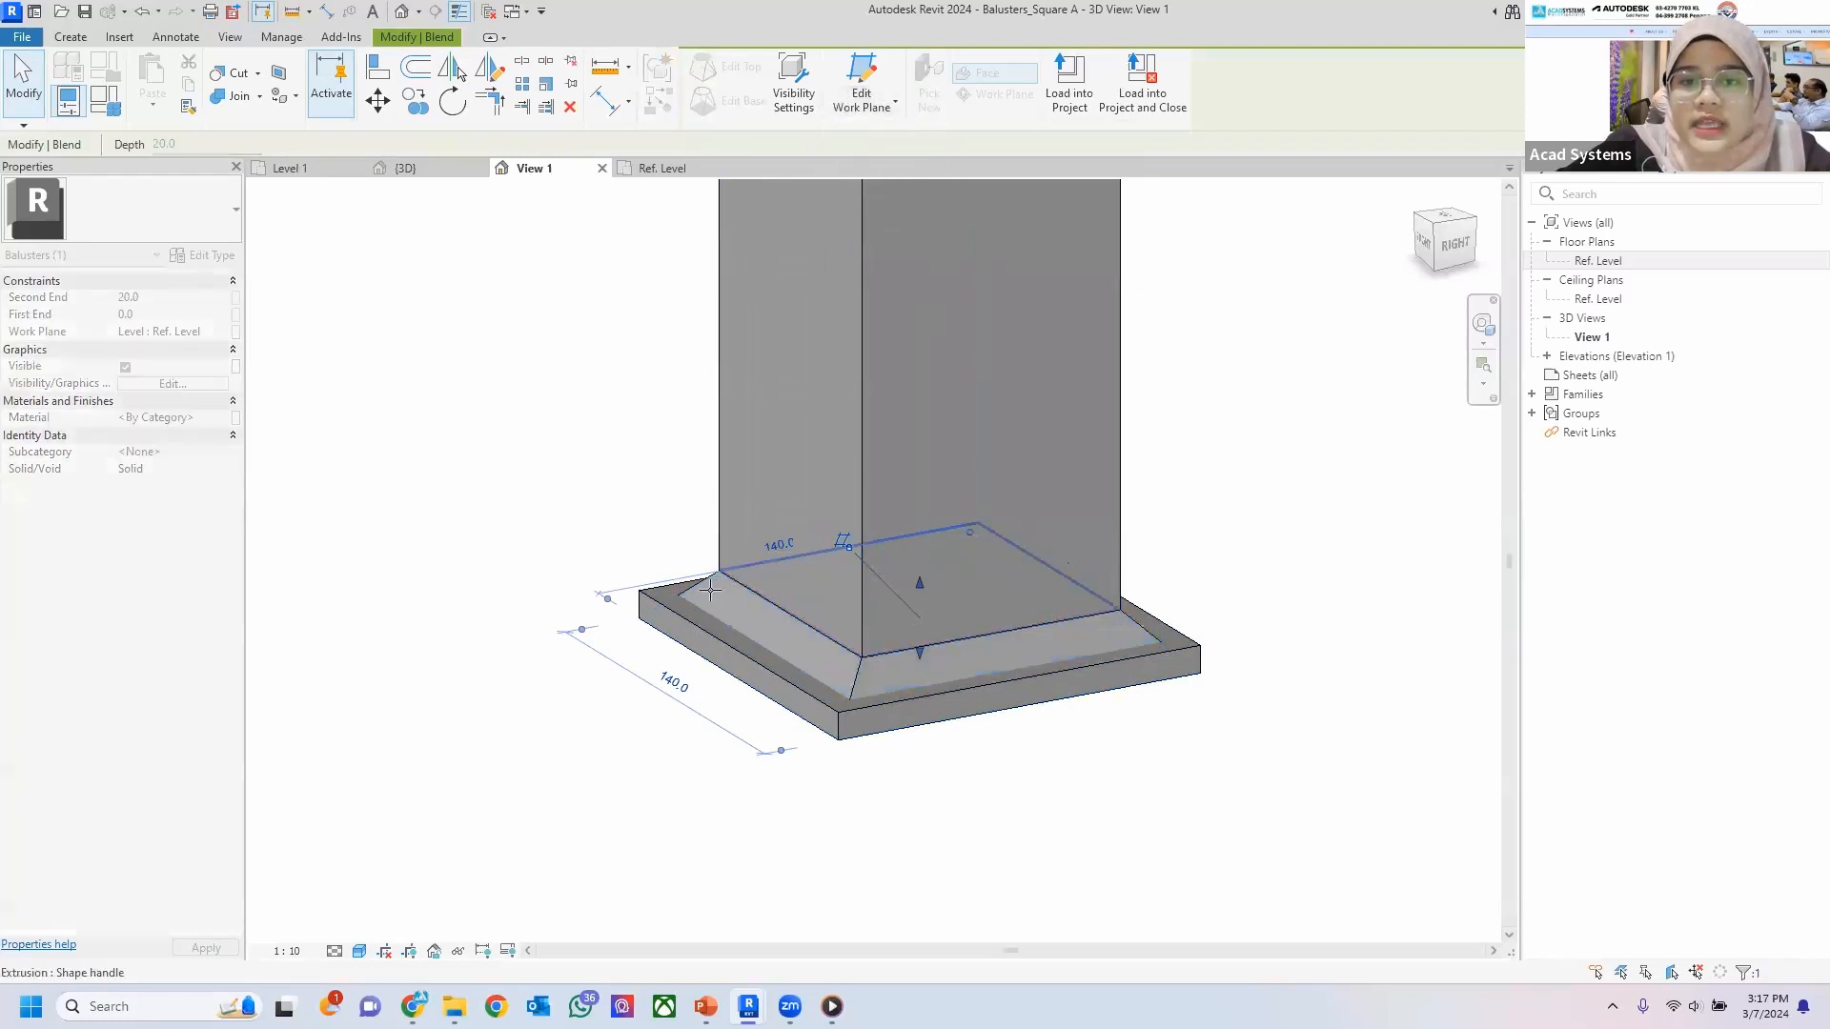
{"action": "left_click", "coordinate": [658, 592]}
{"action": "key", "text": "Escape"}
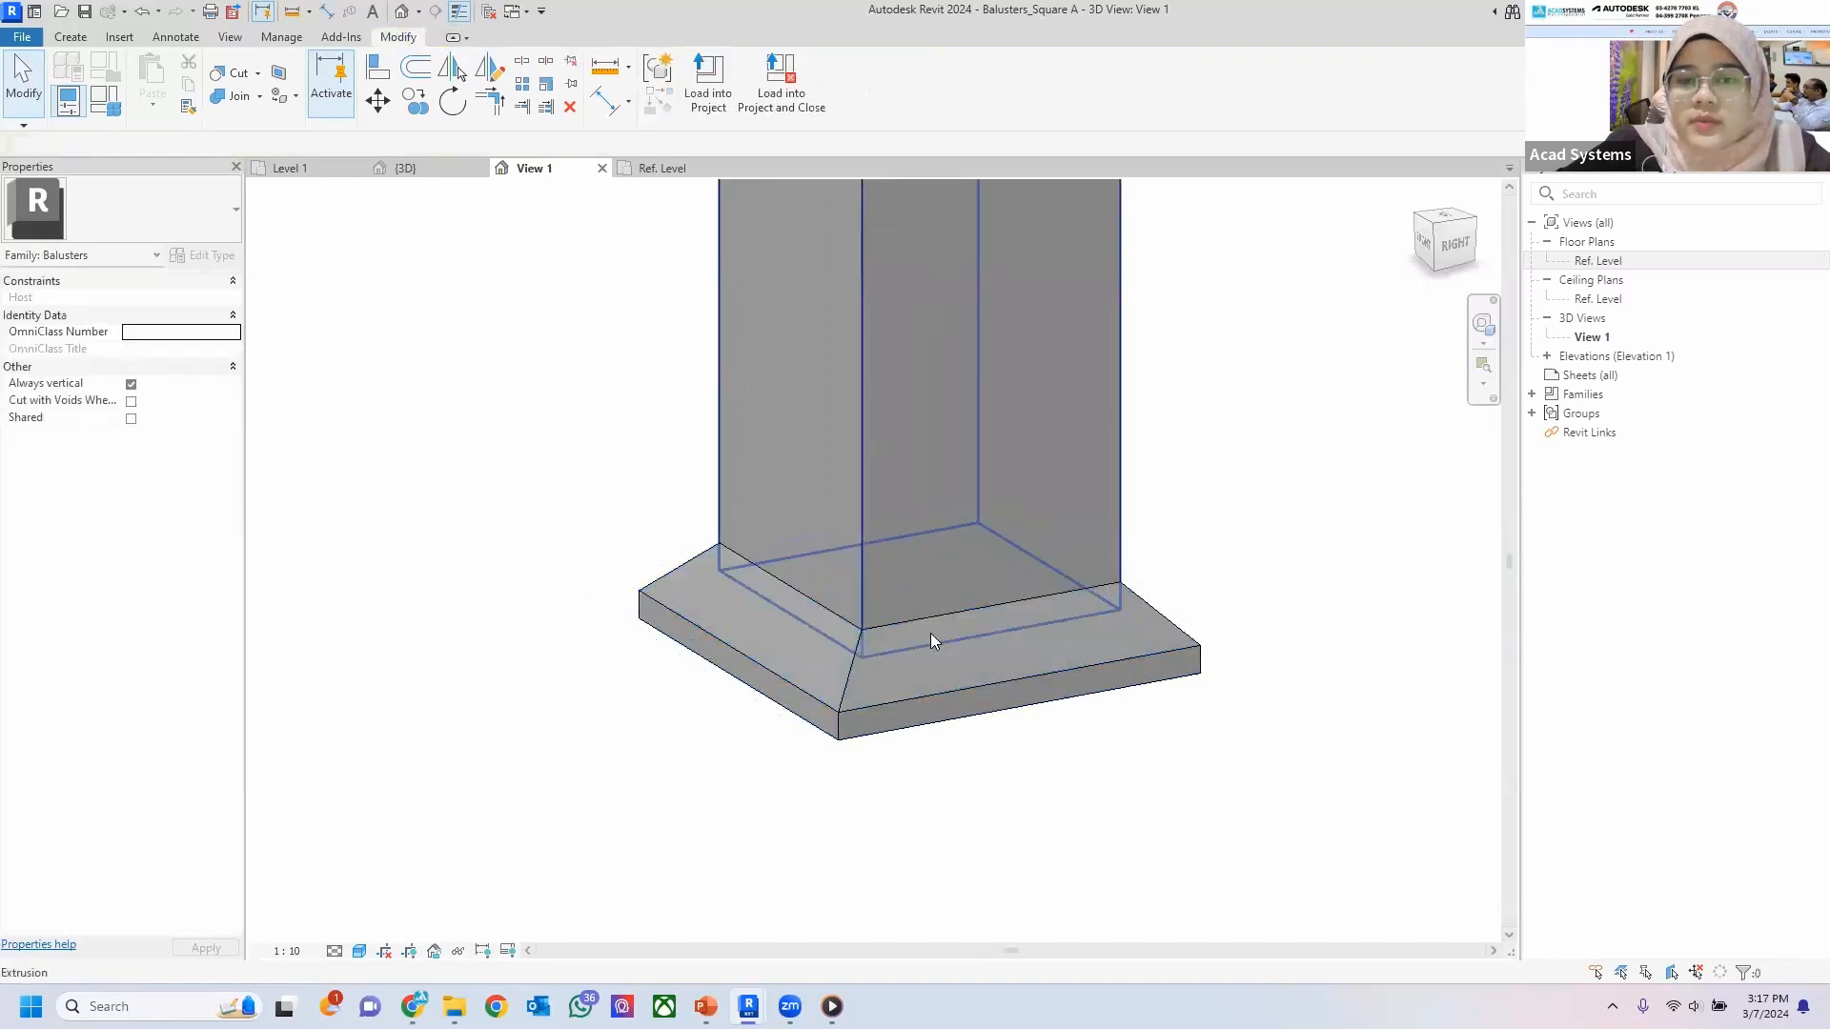
Raise the post's lower end to the top of the relocated base blend, at an extrusion start of 30.
{"action": "middle_click_drag", "start_coordinate": [985, 641], "coordinate": [989, 528], "text": "shift"}
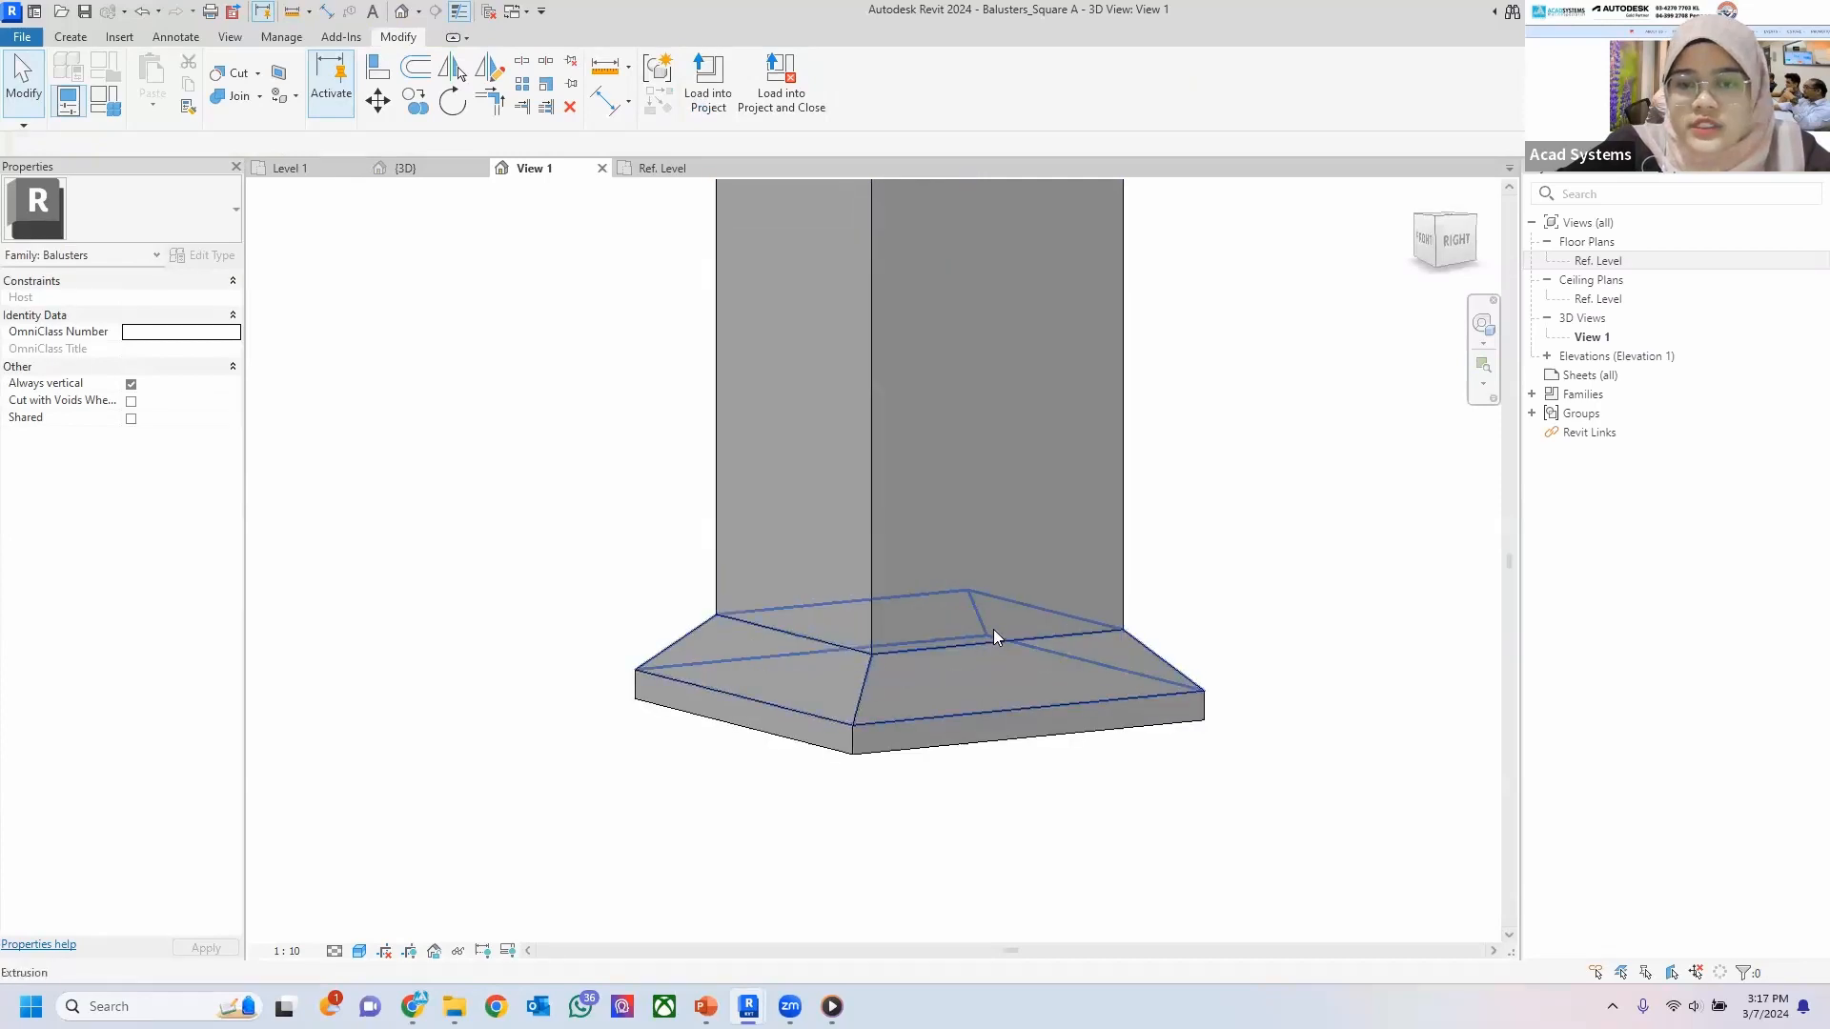
{"action": "left_click", "coordinate": [1113, 560]}
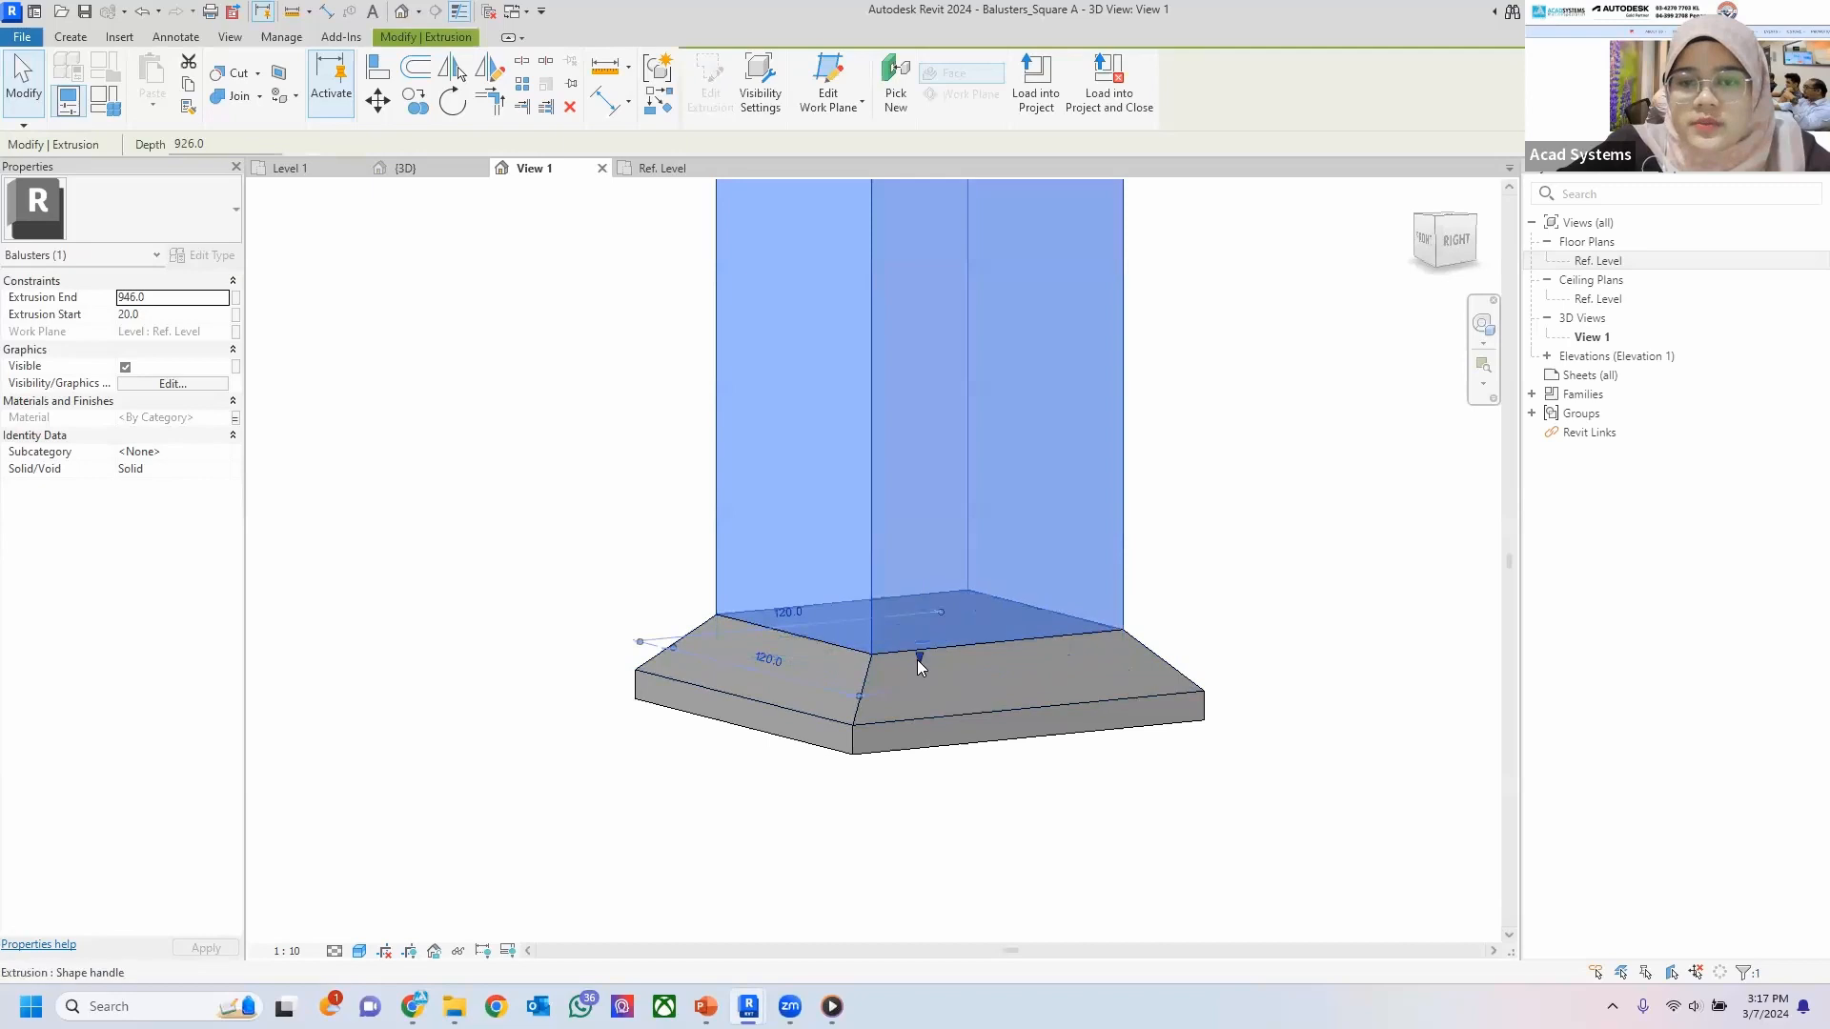
{"action": "left_click_drag", "start_coordinate": [919, 657], "coordinate": [918, 621]}
{"action": "left_click", "coordinate": [1233, 591]}
Examine the whole baluster in 3D, checking how the post fits between the cap and the base.
{"action": "middle_click_drag", "start_coordinate": [987, 598], "coordinate": [928, 786], "text": "shift"}
{"action": "scroll", "coordinate": [998, 564], "scroll_direction": "down", "scroll_amount": 2}
{"action": "scroll", "coordinate": [955, 551], "scroll_direction": "down", "scroll_amount": 1}
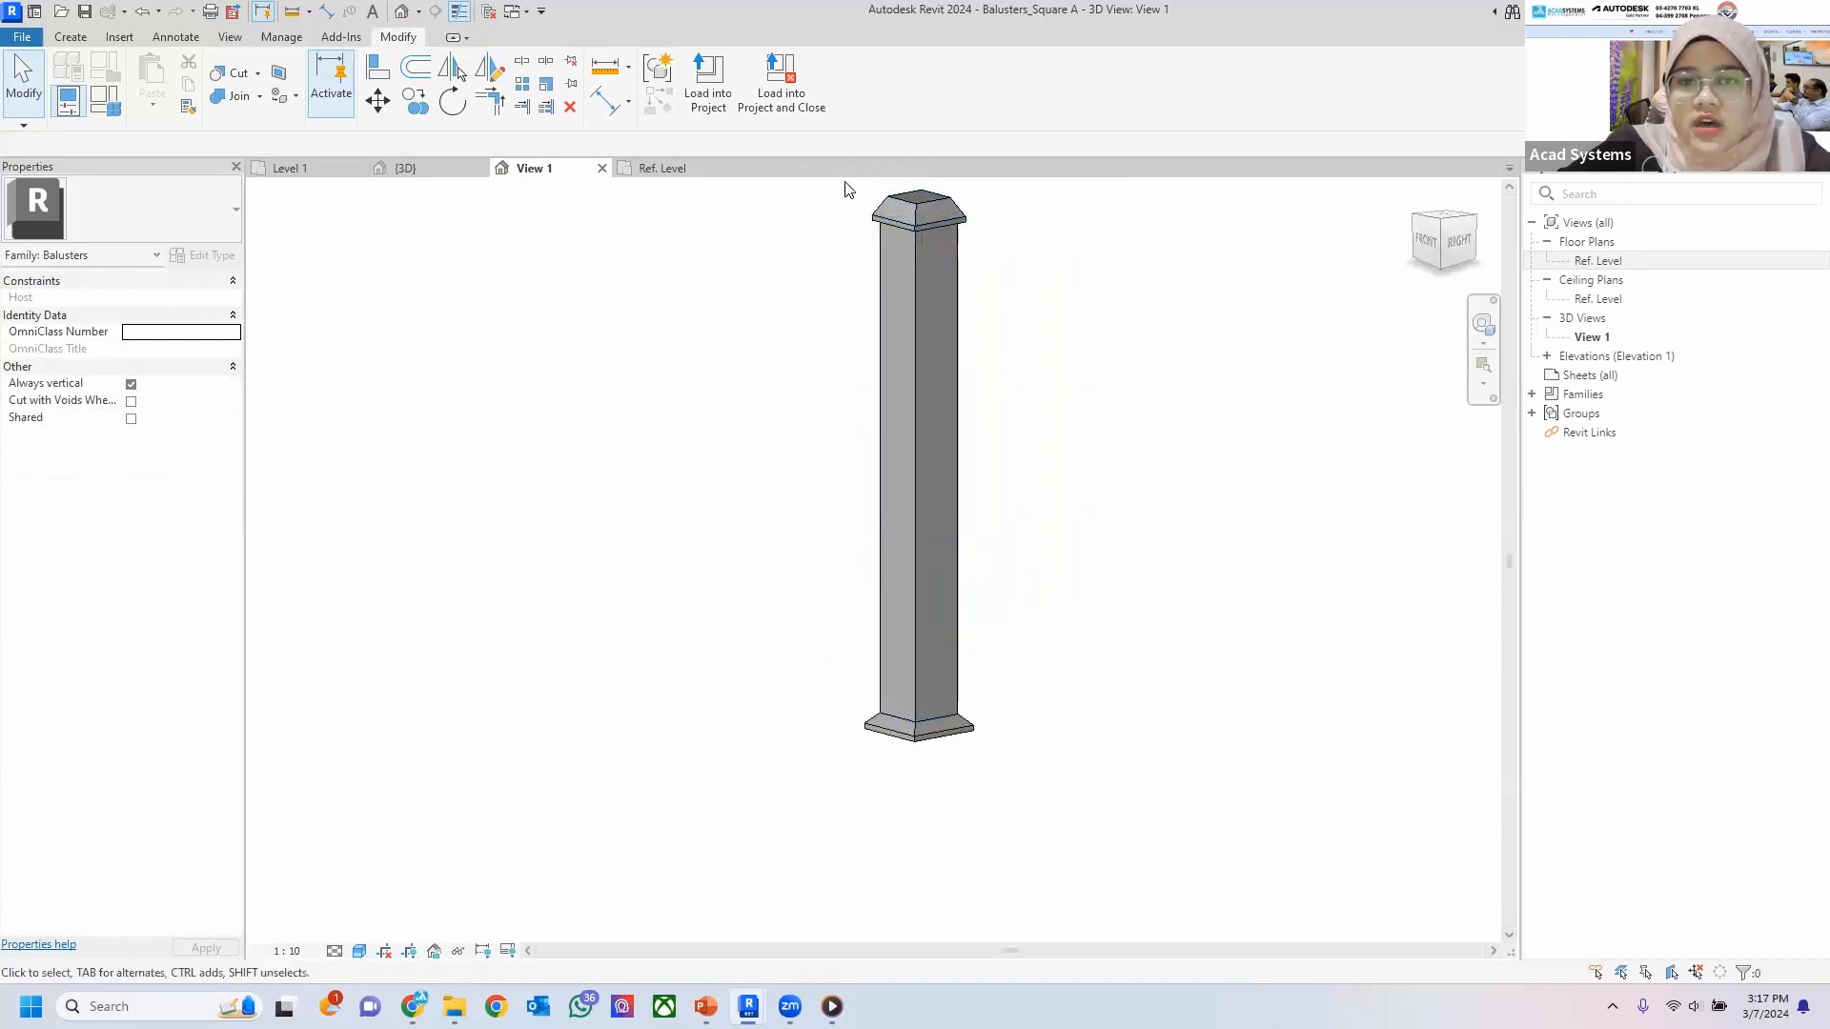
{"action": "middle_click_drag", "start_coordinate": [1039, 572], "coordinate": [1002, 647]}
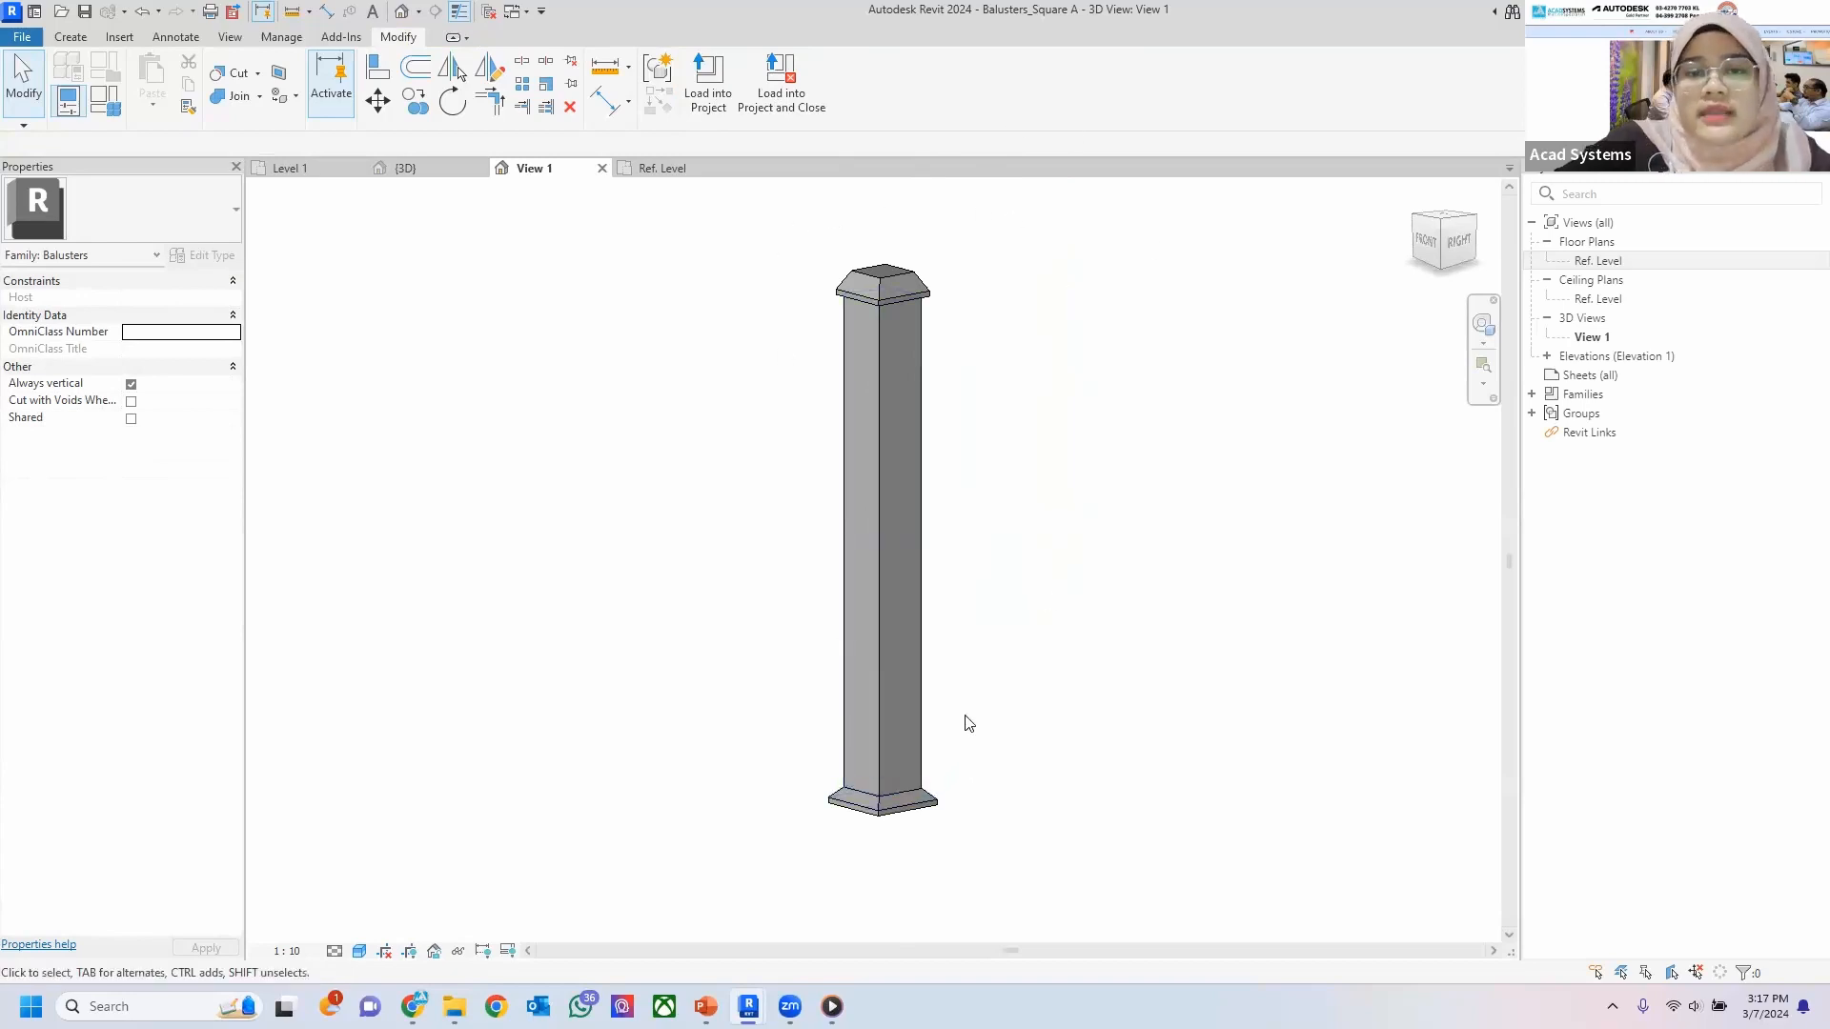
{"action": "scroll", "coordinate": [927, 846], "scroll_direction": "up", "scroll_amount": 3}
{"action": "scroll", "coordinate": [939, 734], "scroll_direction": "down", "scroll_amount": 3}
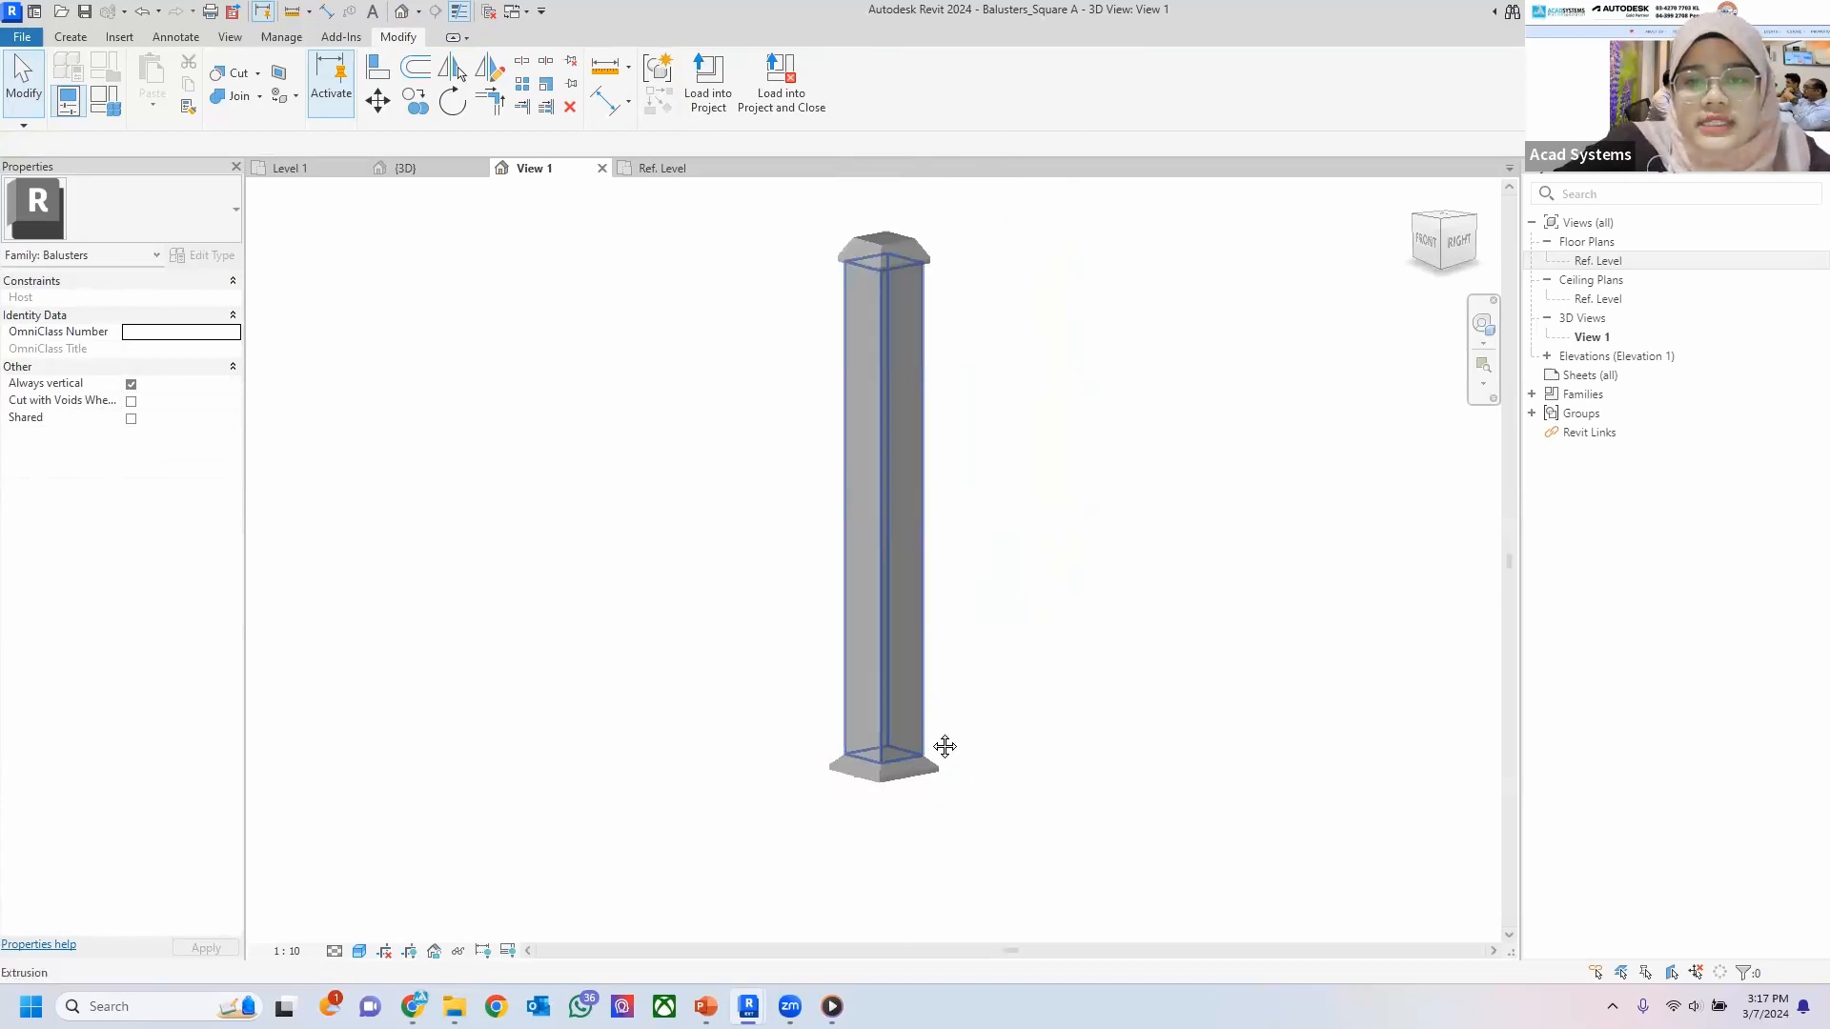
{"action": "middle_click_drag", "start_coordinate": [944, 746], "coordinate": [944, 794]}
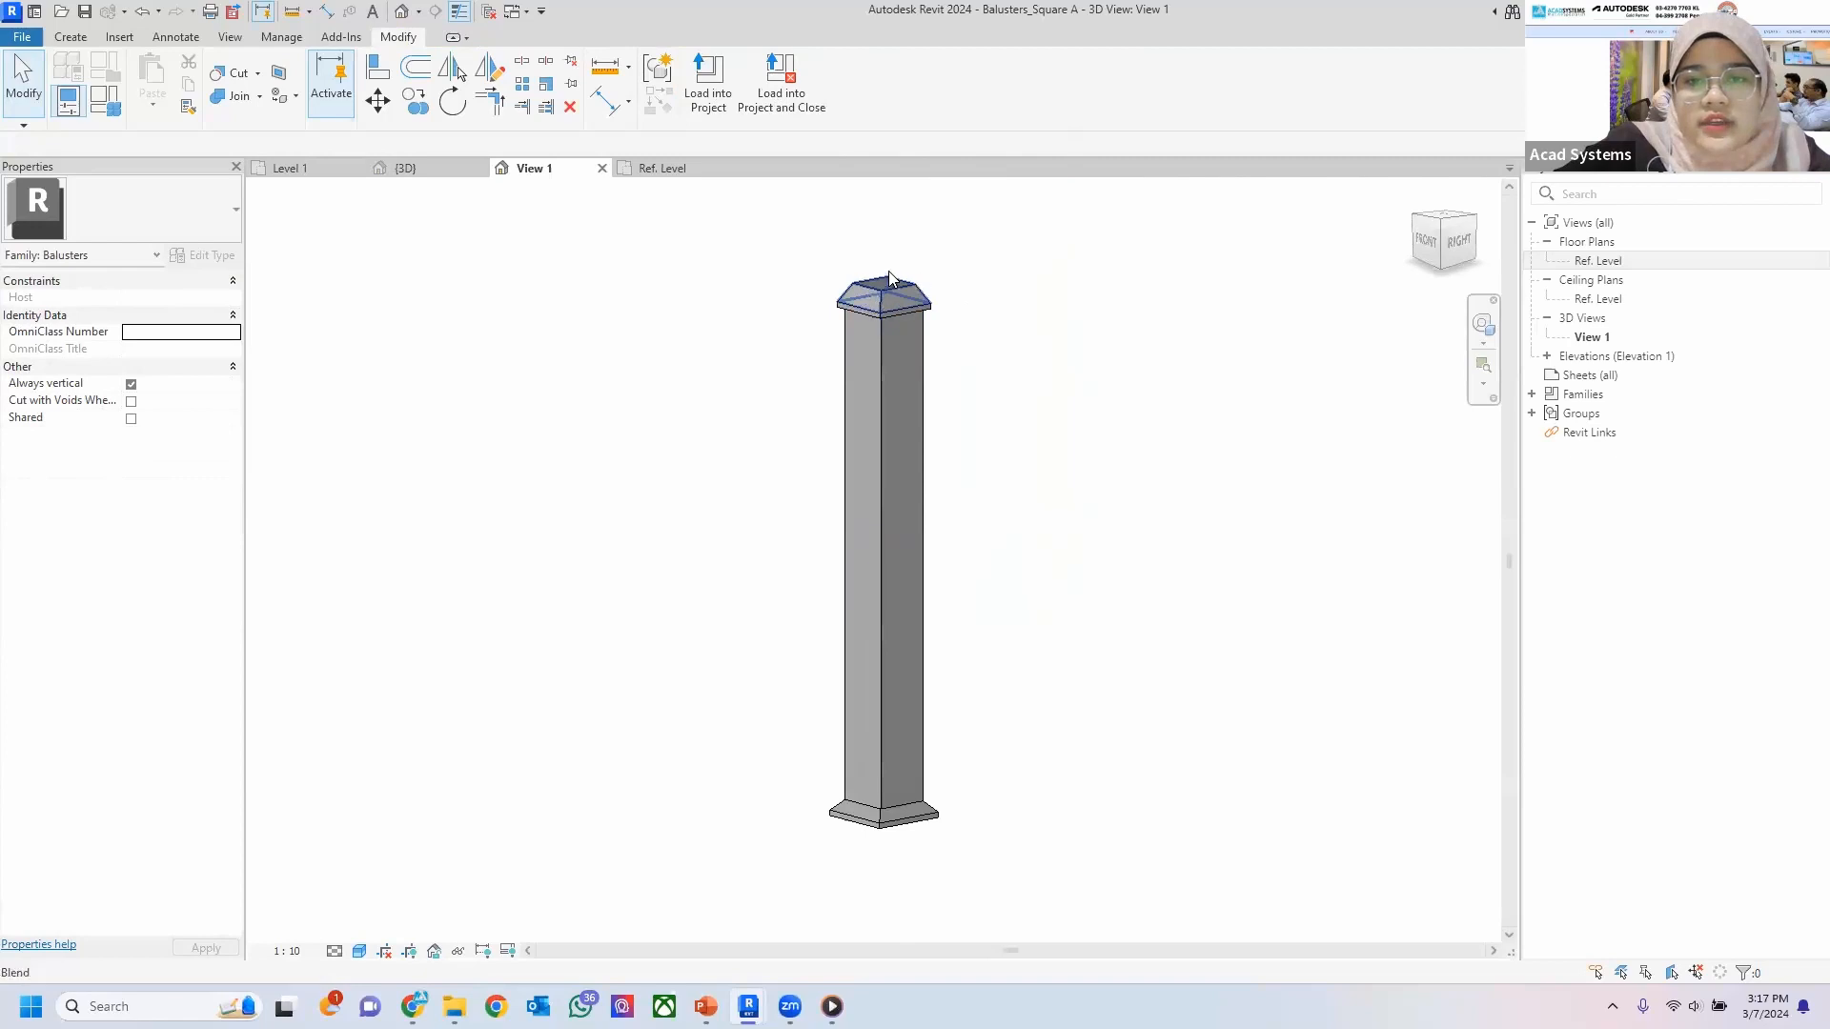
{"action": "left_click", "coordinate": [923, 427]}
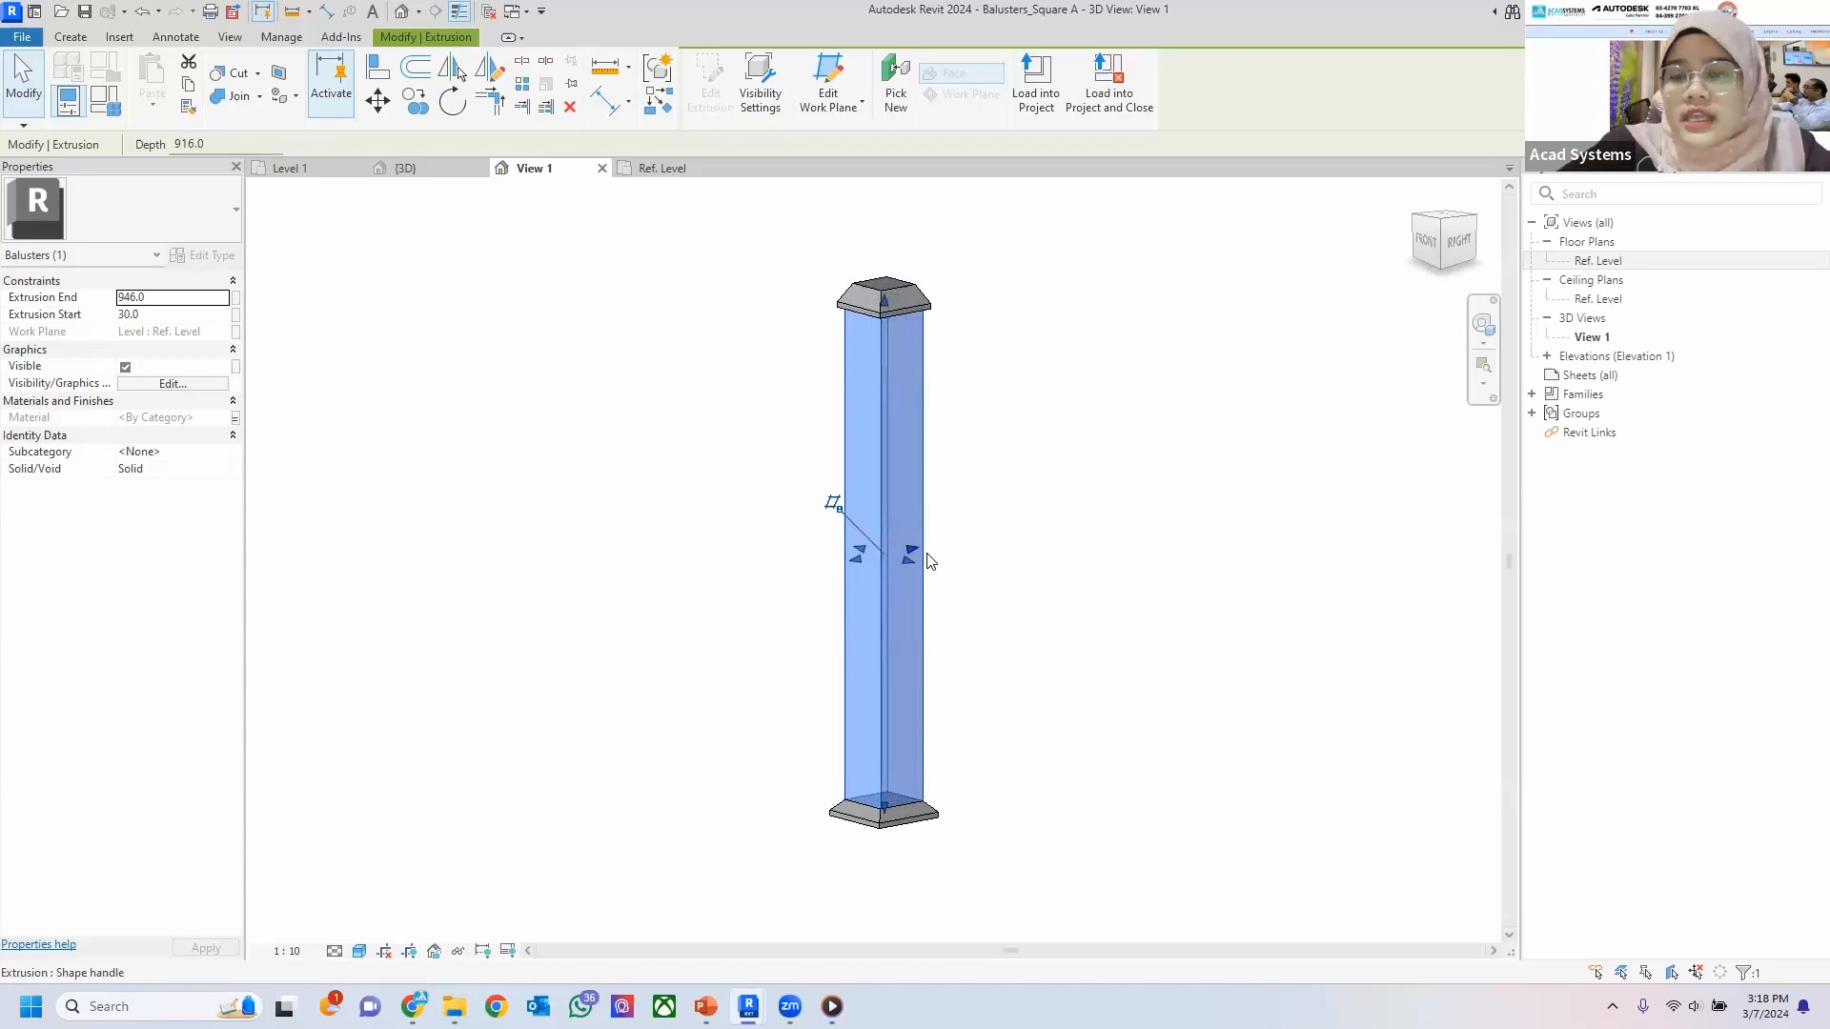
{"action": "left_click", "coordinate": [833, 229]}
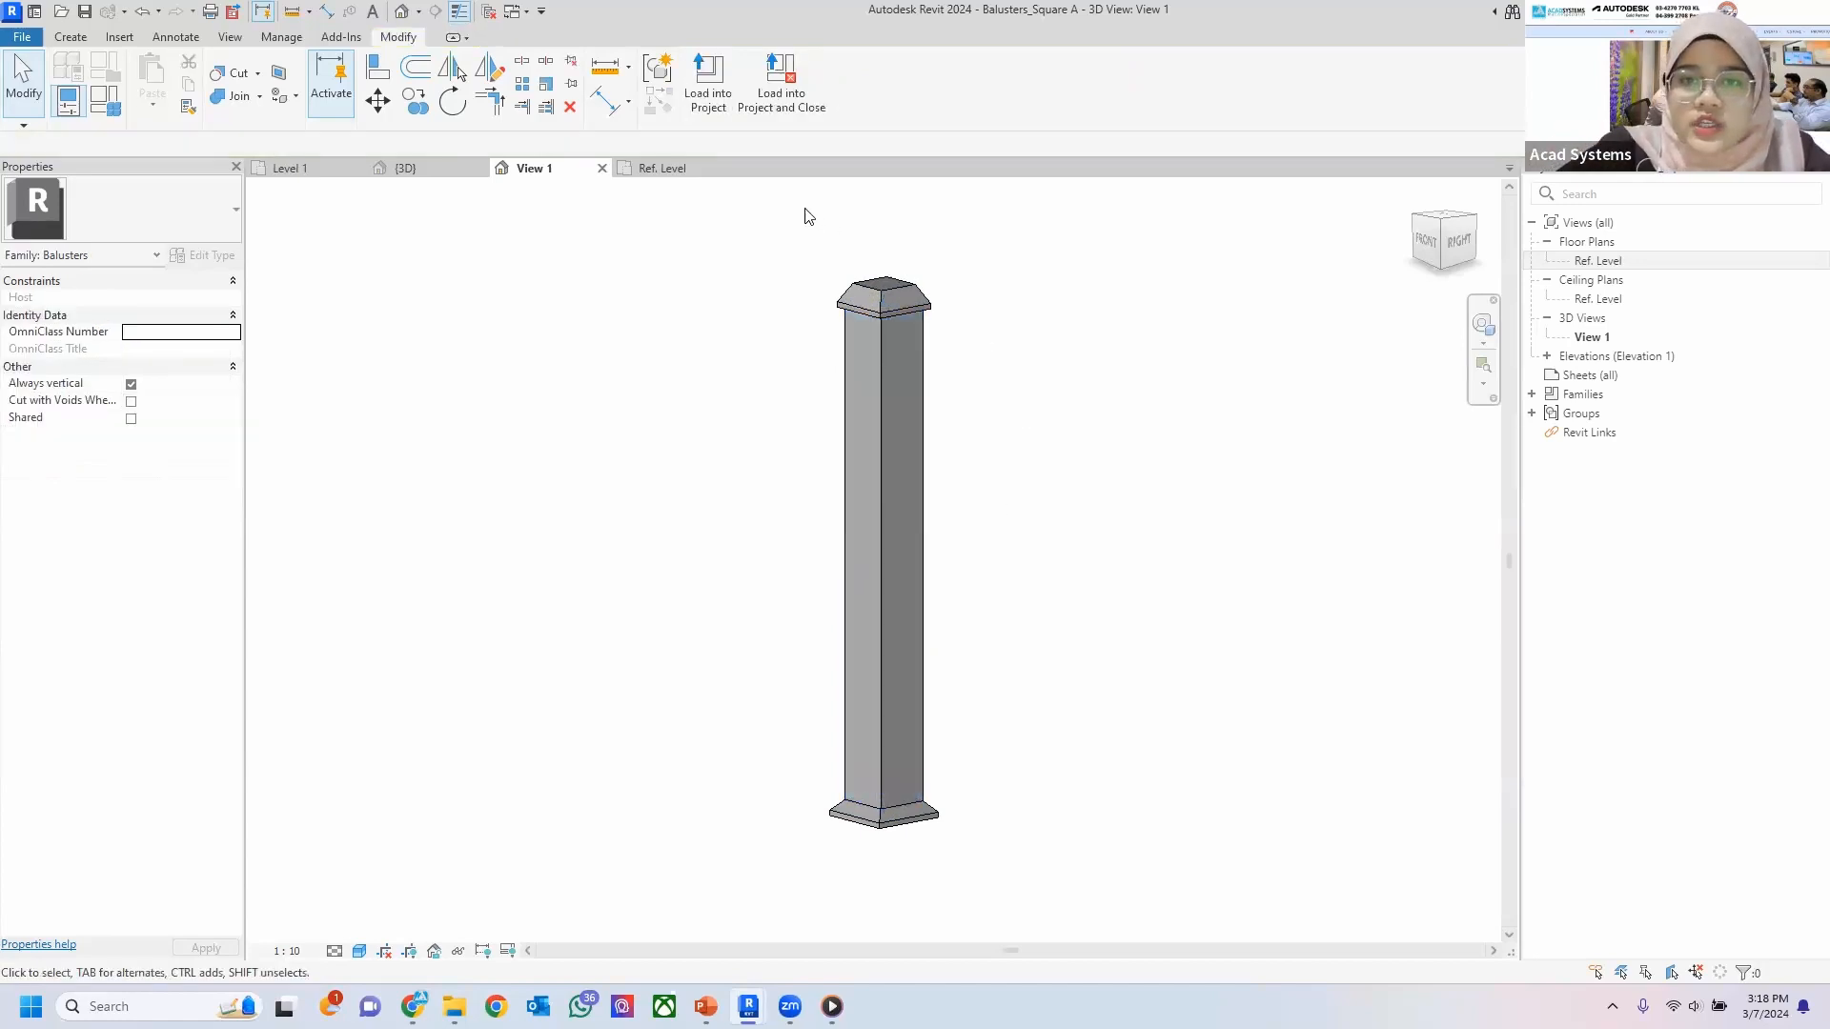
Associate the material of the cap plate and cap blend with the Post Material family parameter.
{"action": "left_click_drag", "start_coordinate": [774, 221], "coordinate": [986, 355]}
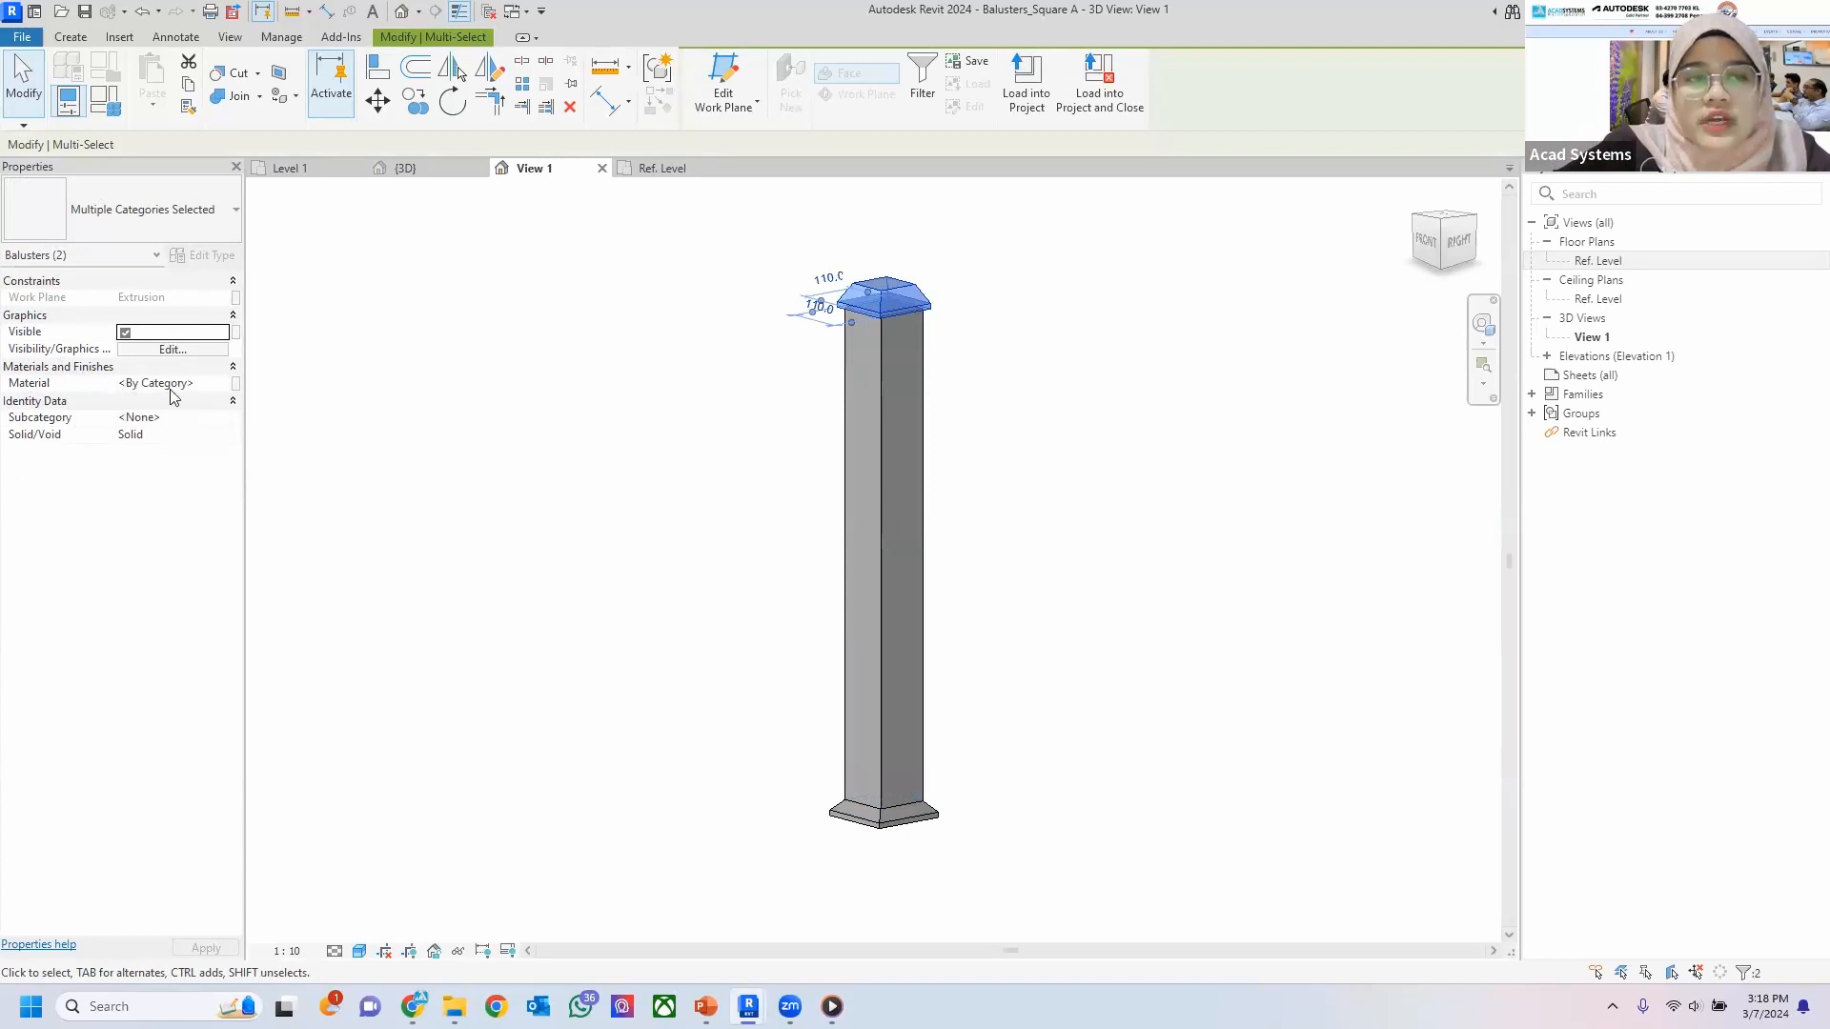
{"action": "left_click", "coordinate": [235, 385]}
{"action": "left_click", "coordinate": [797, 443]}
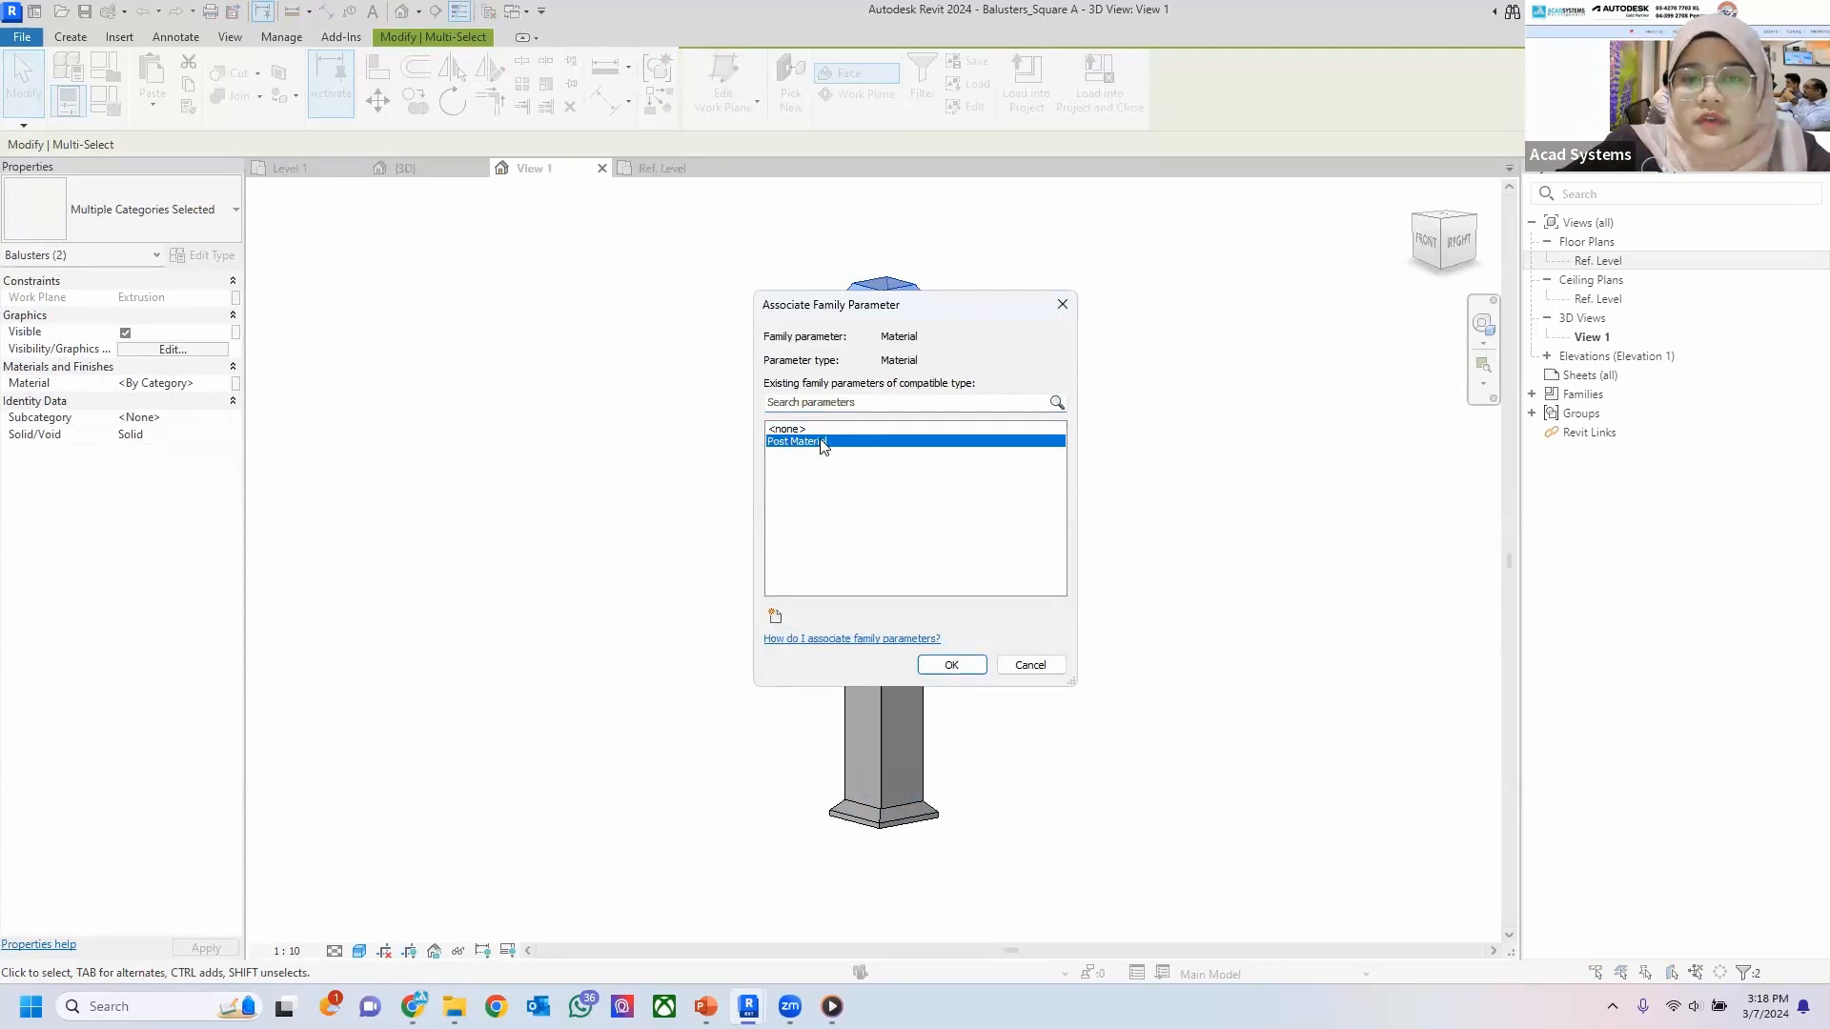
{"action": "left_click", "coordinate": [950, 665]}
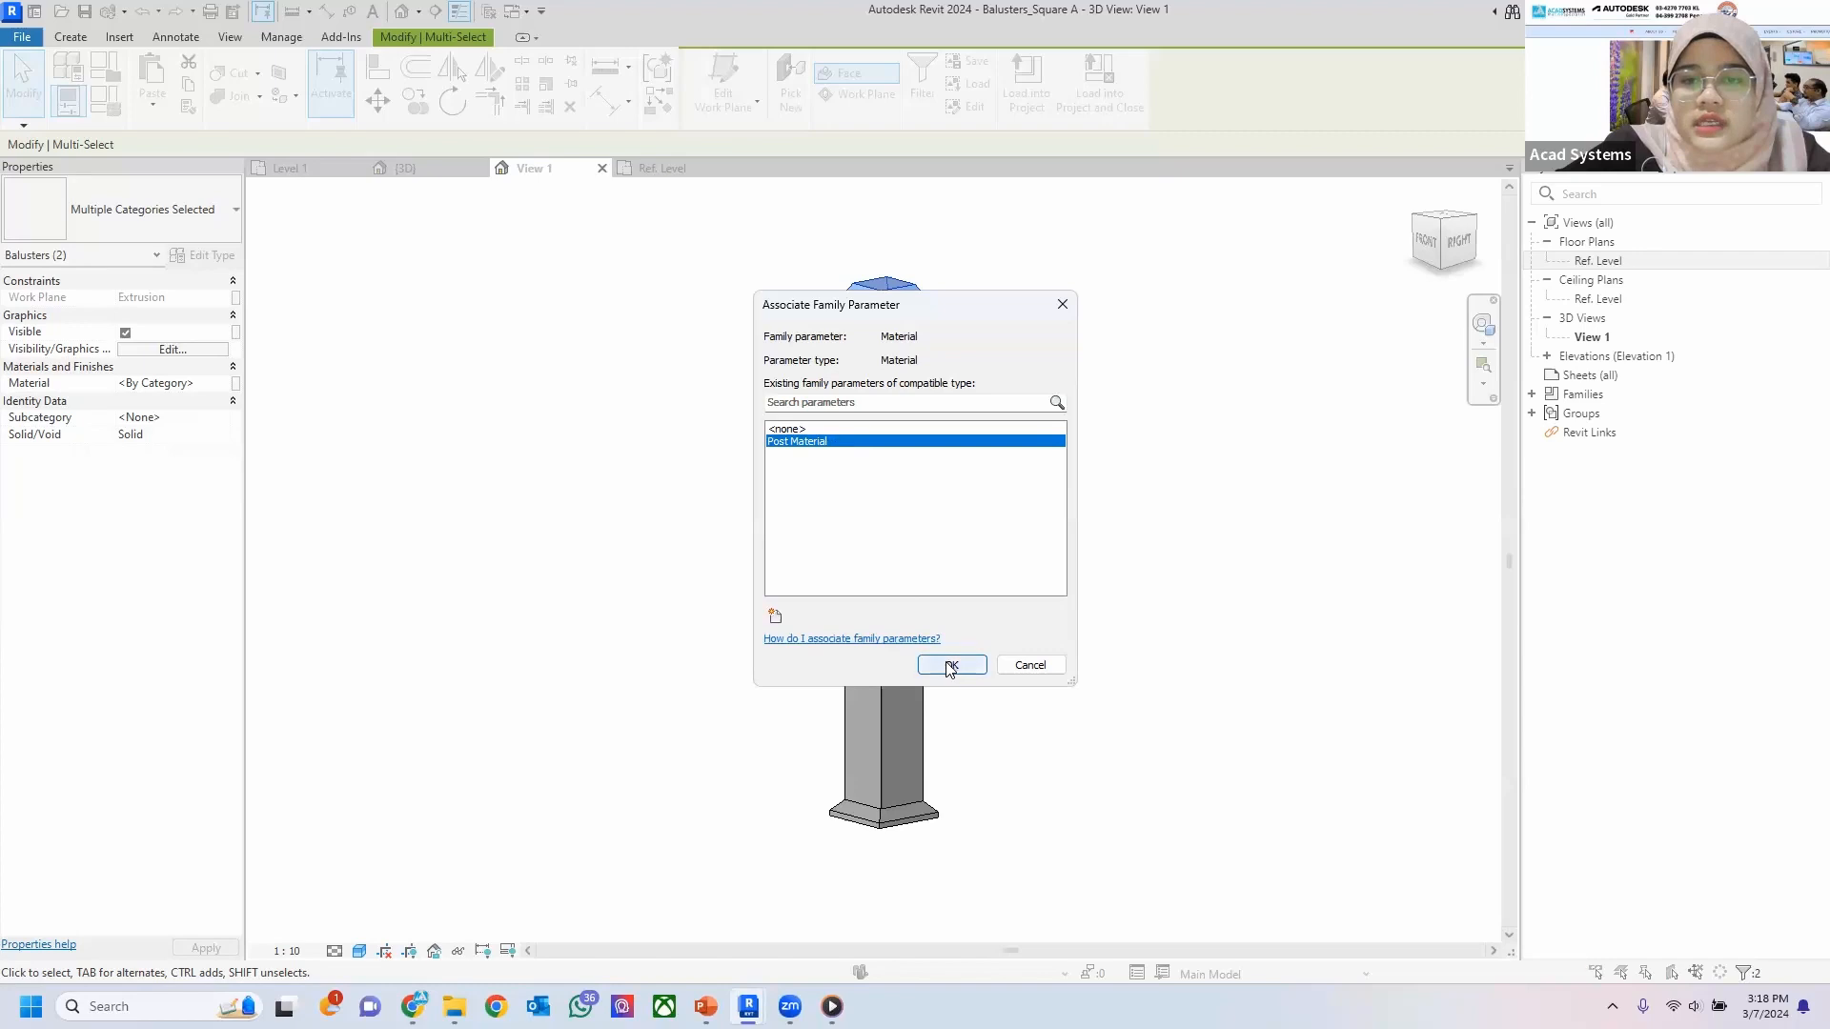
Associate the material of the base plate and base blend with the Post Material family parameter.
{"action": "left_click_drag", "start_coordinate": [735, 744], "coordinate": [1033, 894]}
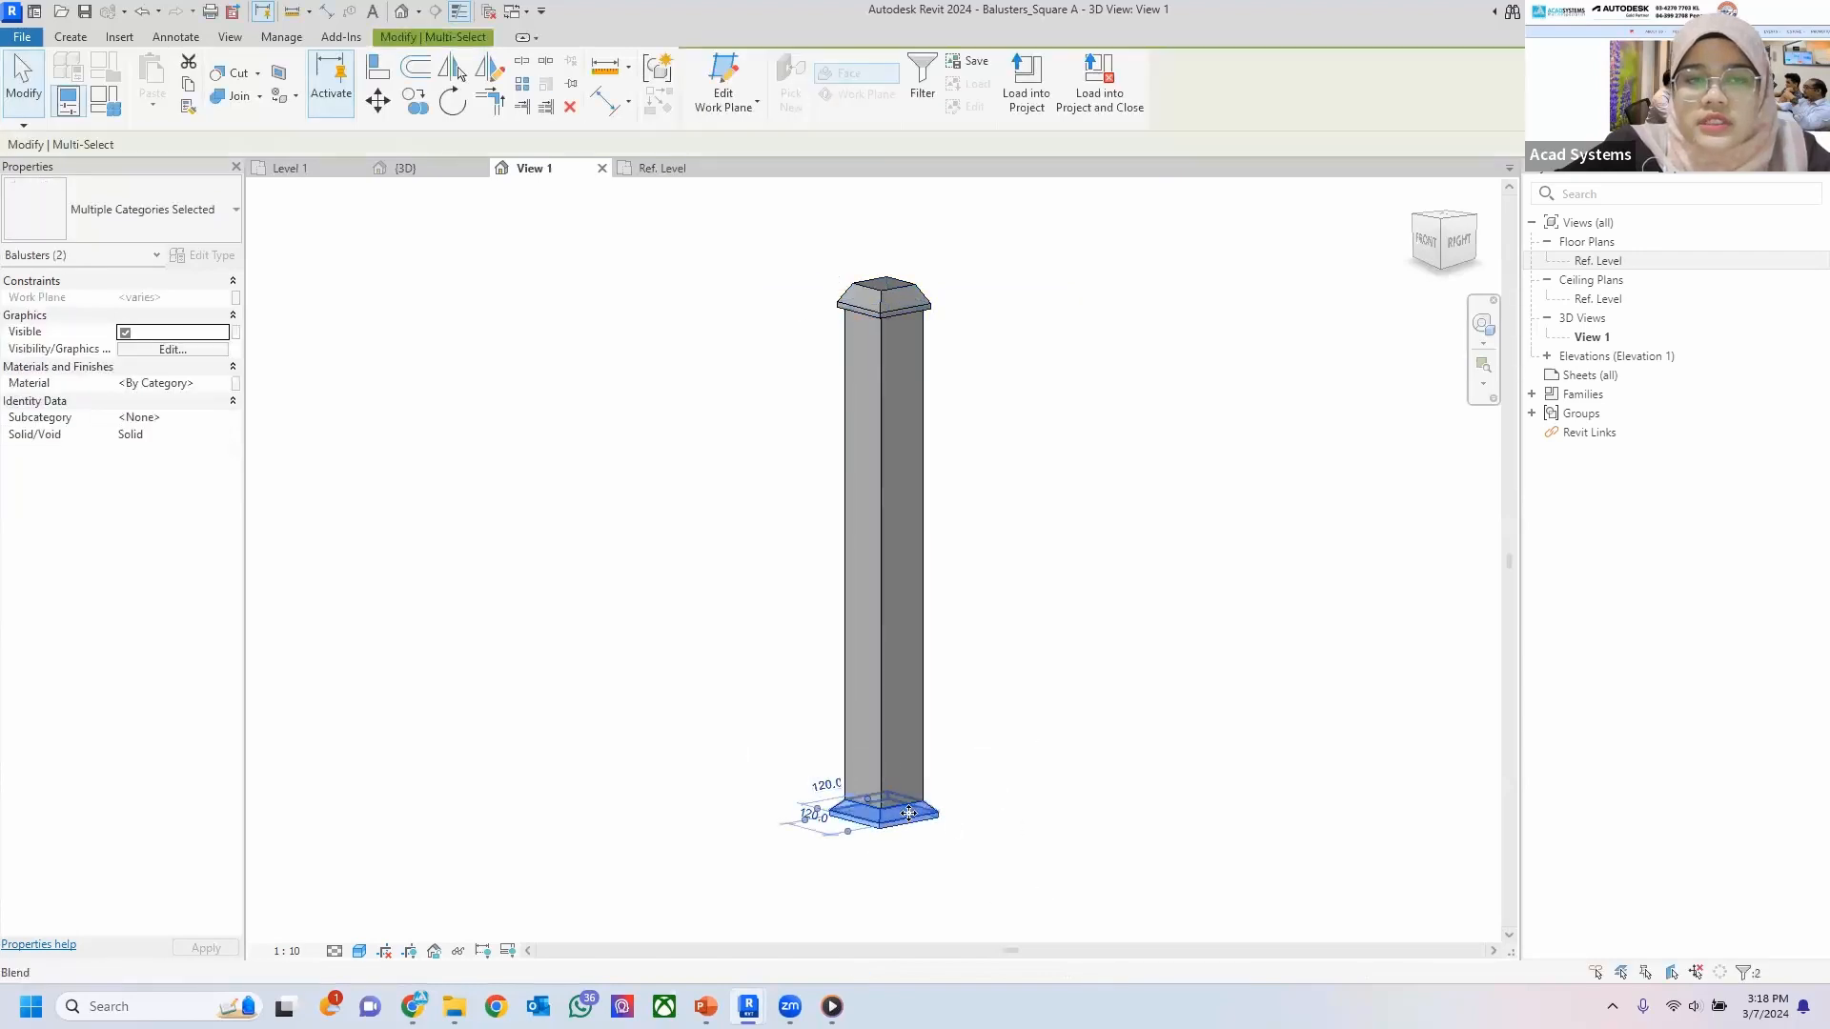
{"action": "left_click", "coordinate": [235, 383]}
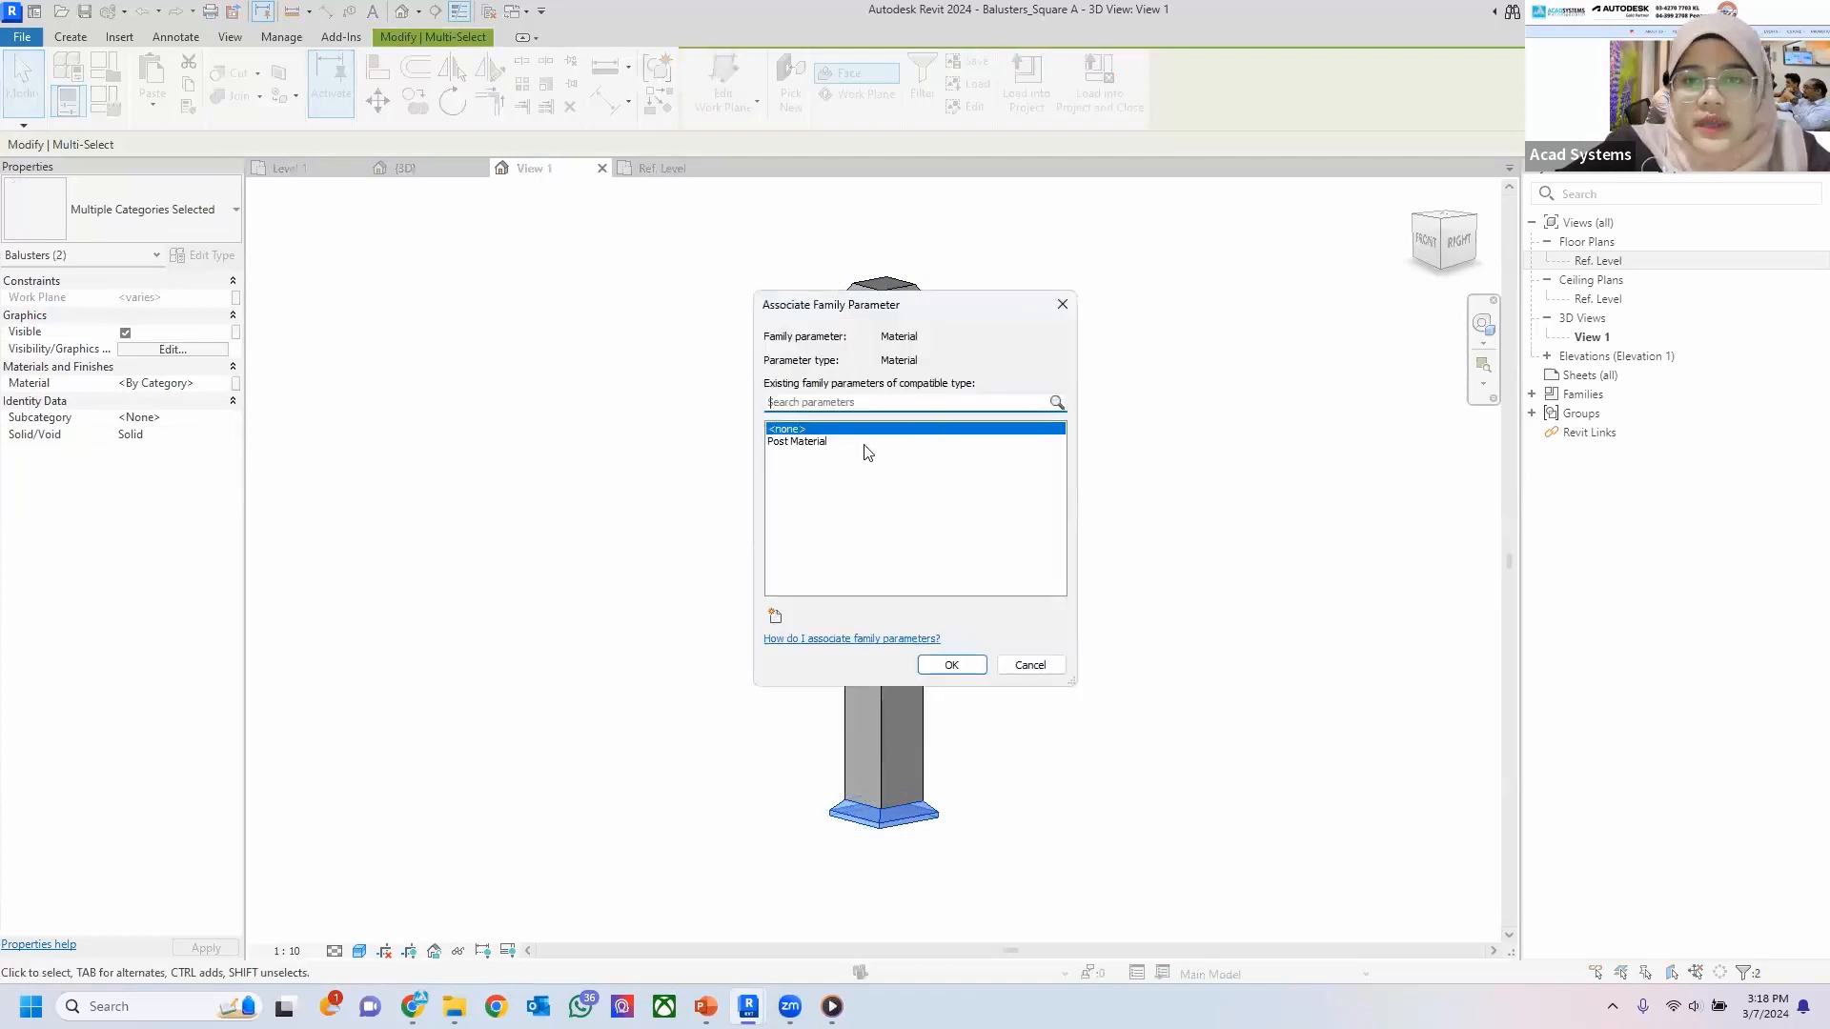
{"action": "left_click", "coordinate": [831, 442]}
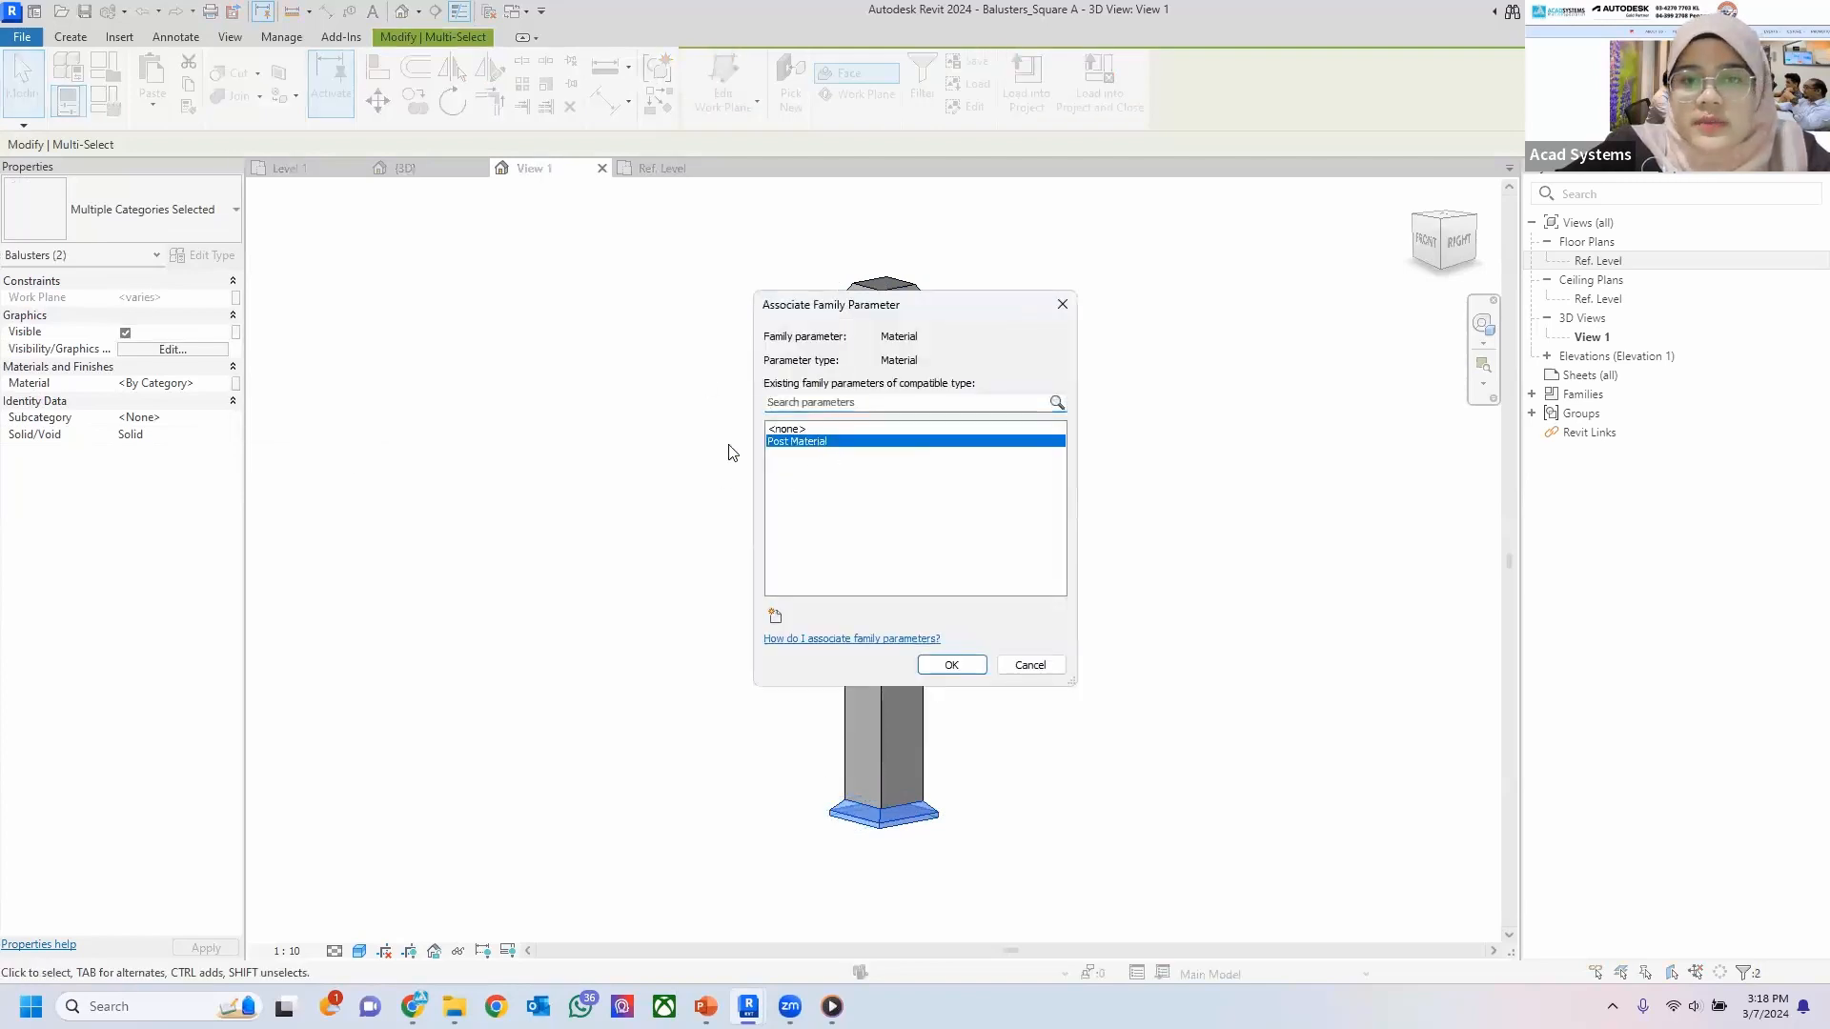
{"action": "left_click", "coordinate": [945, 669]}
{"action": "left_click", "coordinate": [1044, 676]}
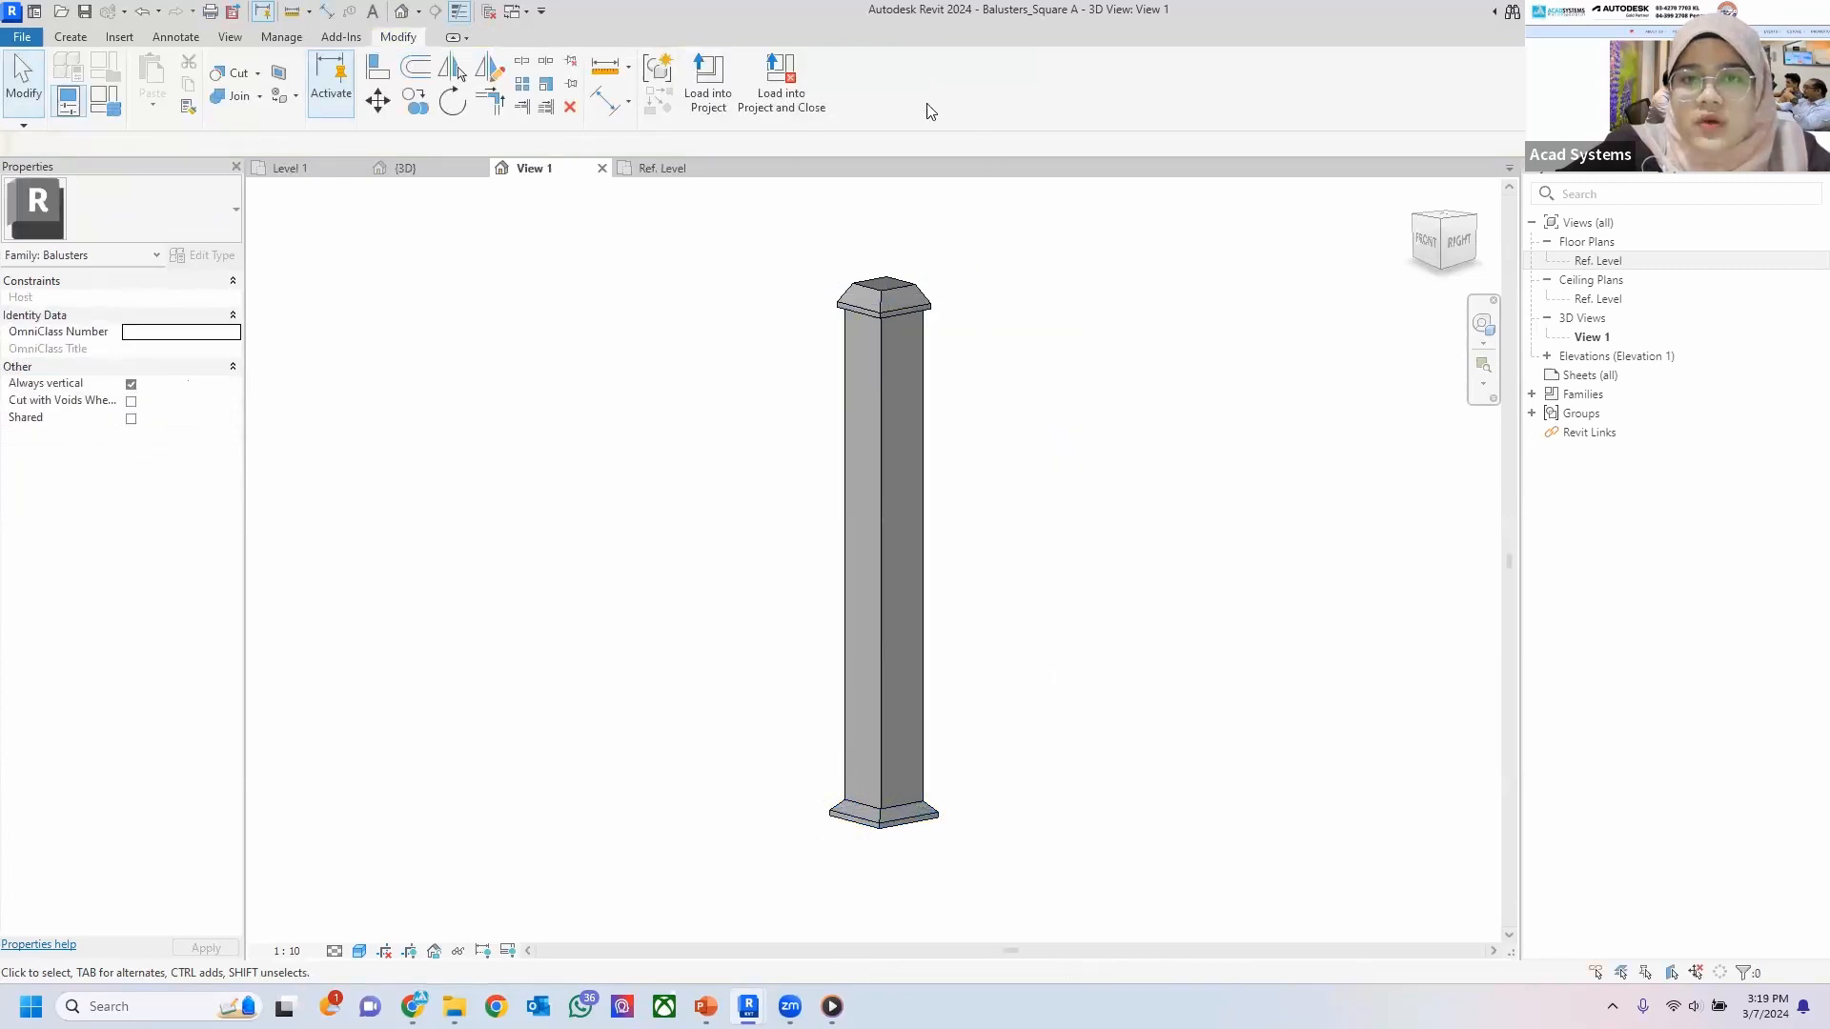
Load the baluster family into the railing project and close it, saving the changes to Balusters_Square A.
{"action": "mouse_move", "coordinate": [1103, 530]}
{"action": "middle_mouse_down", "text": "shift"}
{"action": "mouse_move", "coordinate": [679, 555]}
{"action": "mouse_move", "coordinate": [1184, 560]}
{"action": "mouse_move", "coordinate": [727, 571]}
{"action": "mouse_move", "coordinate": [1033, 564]}
{"action": "middle_mouse_up", "text": "shift"}
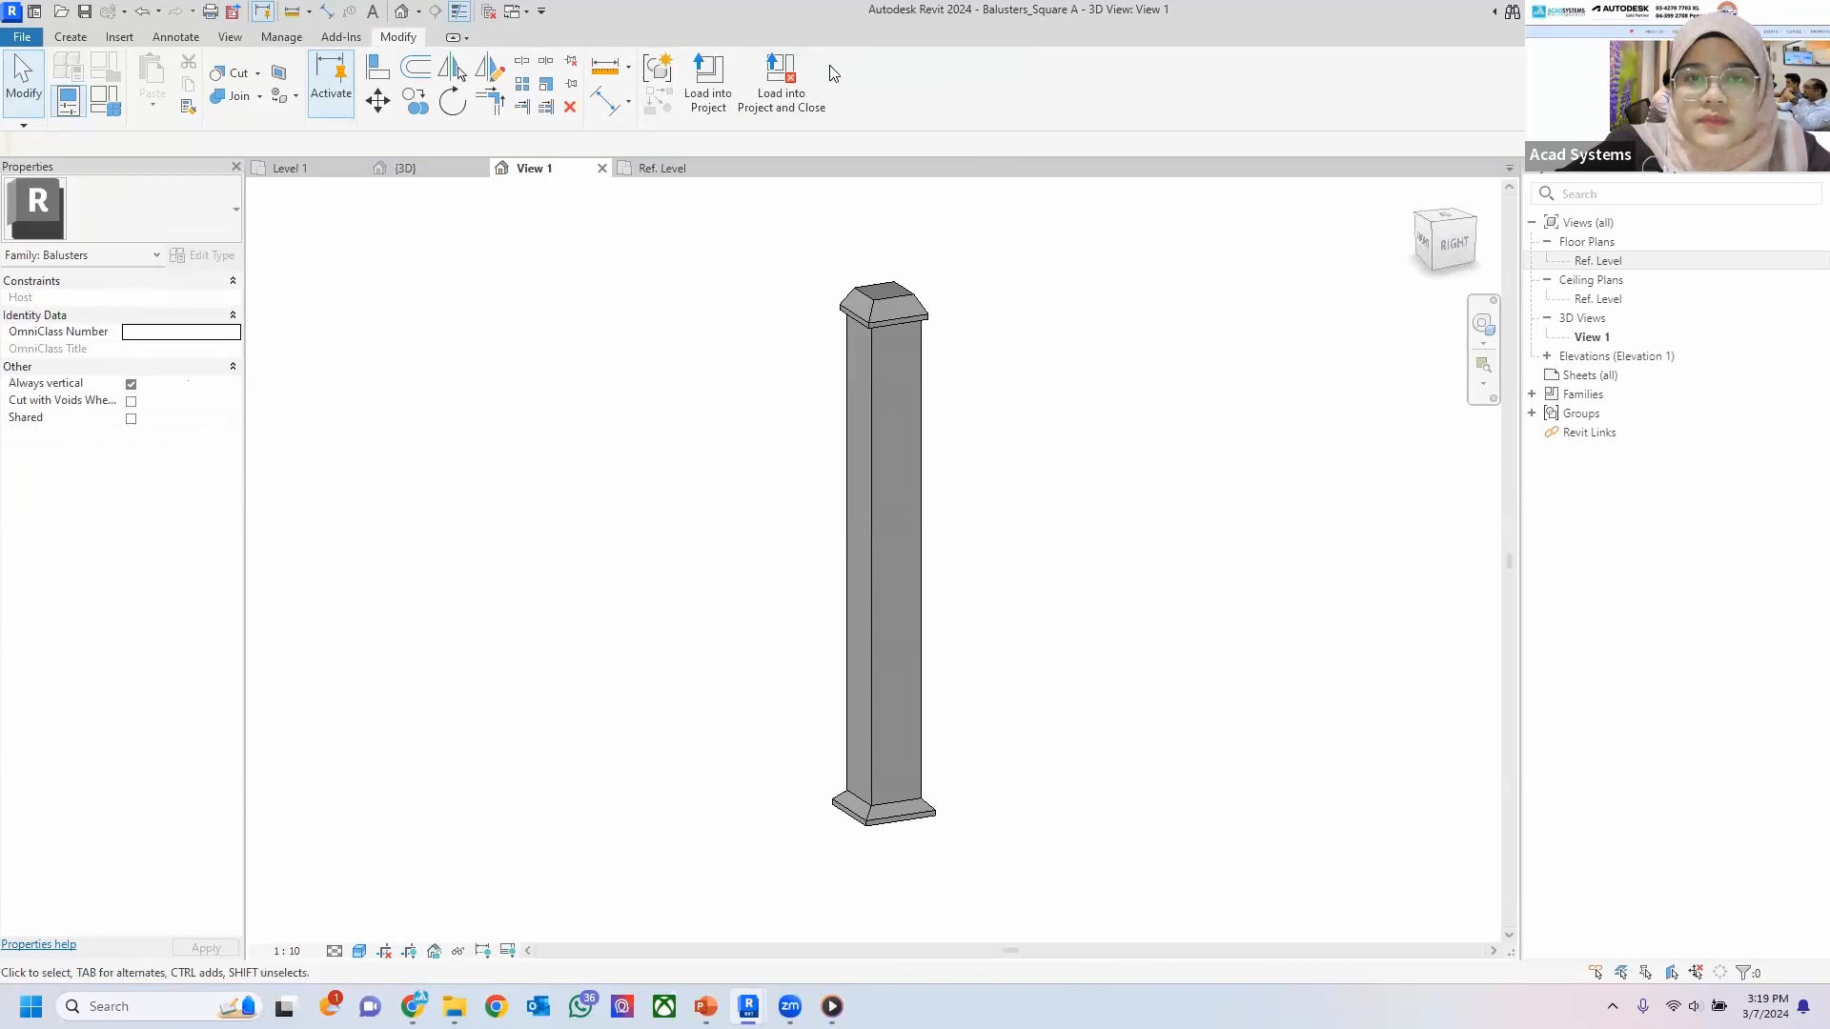
{"action": "left_click", "coordinate": [788, 101]}
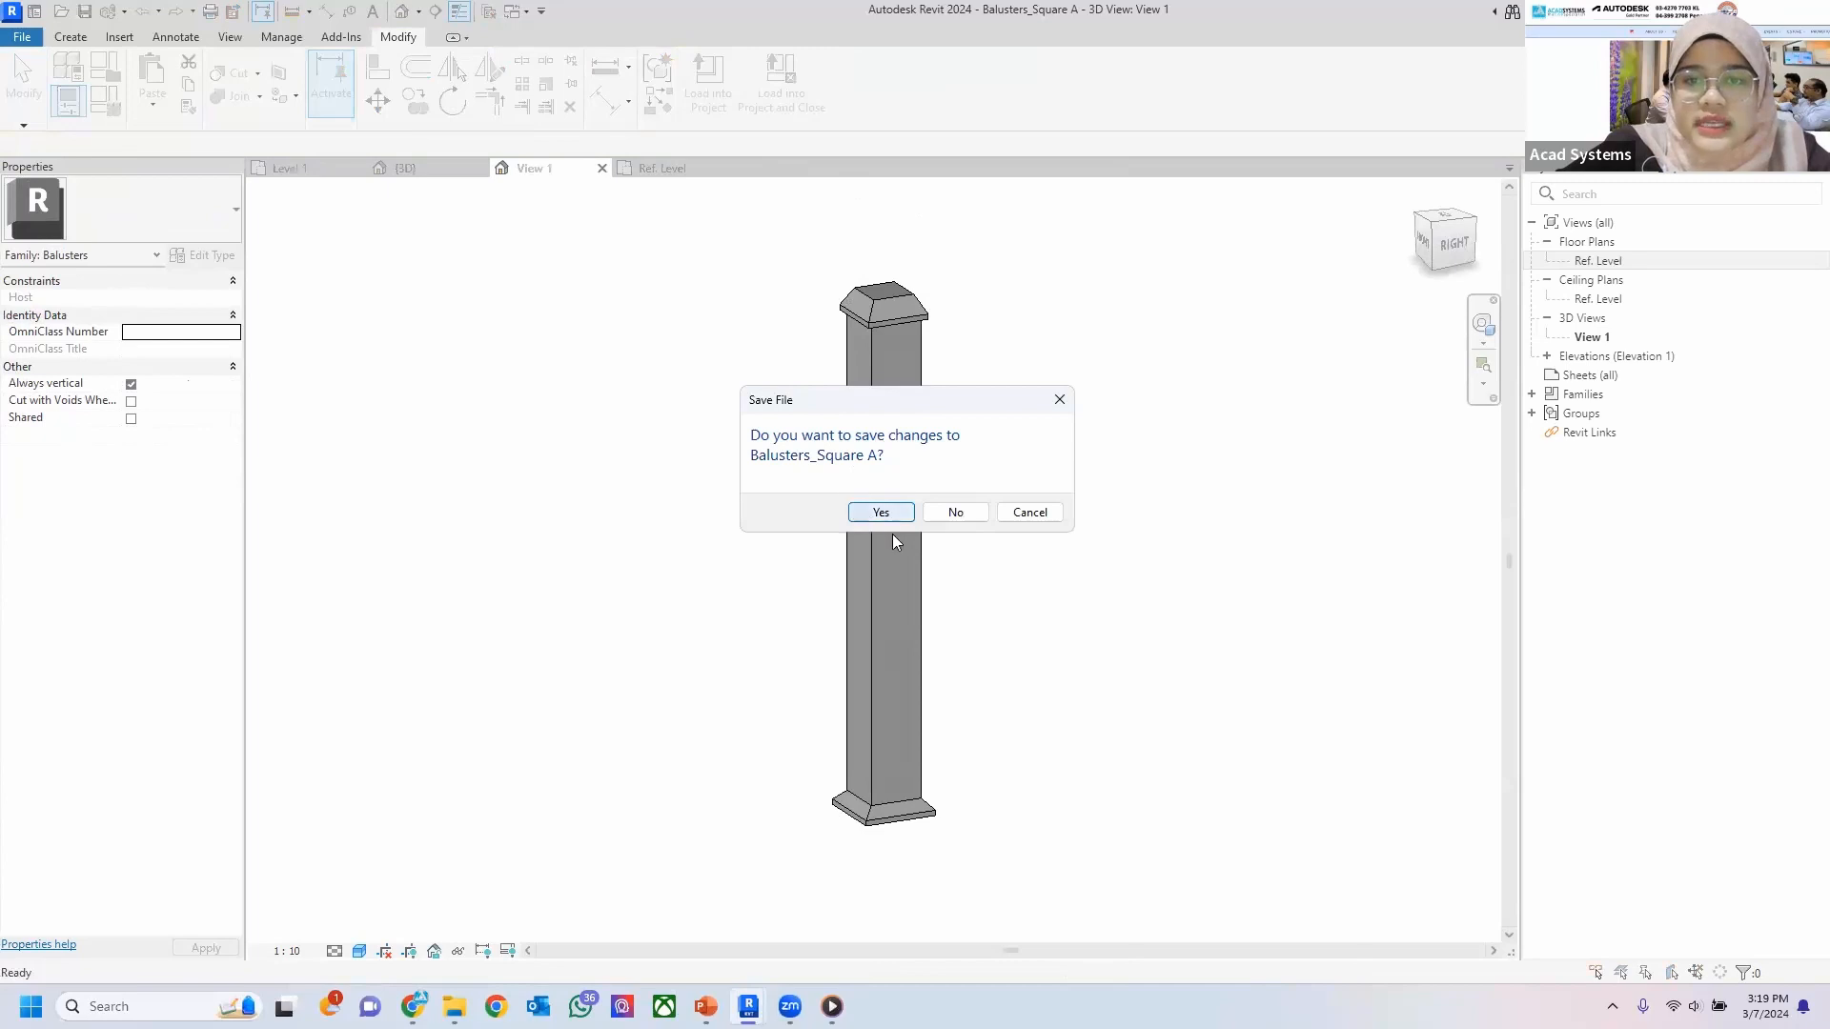
{"action": "key", "text": "Return"}
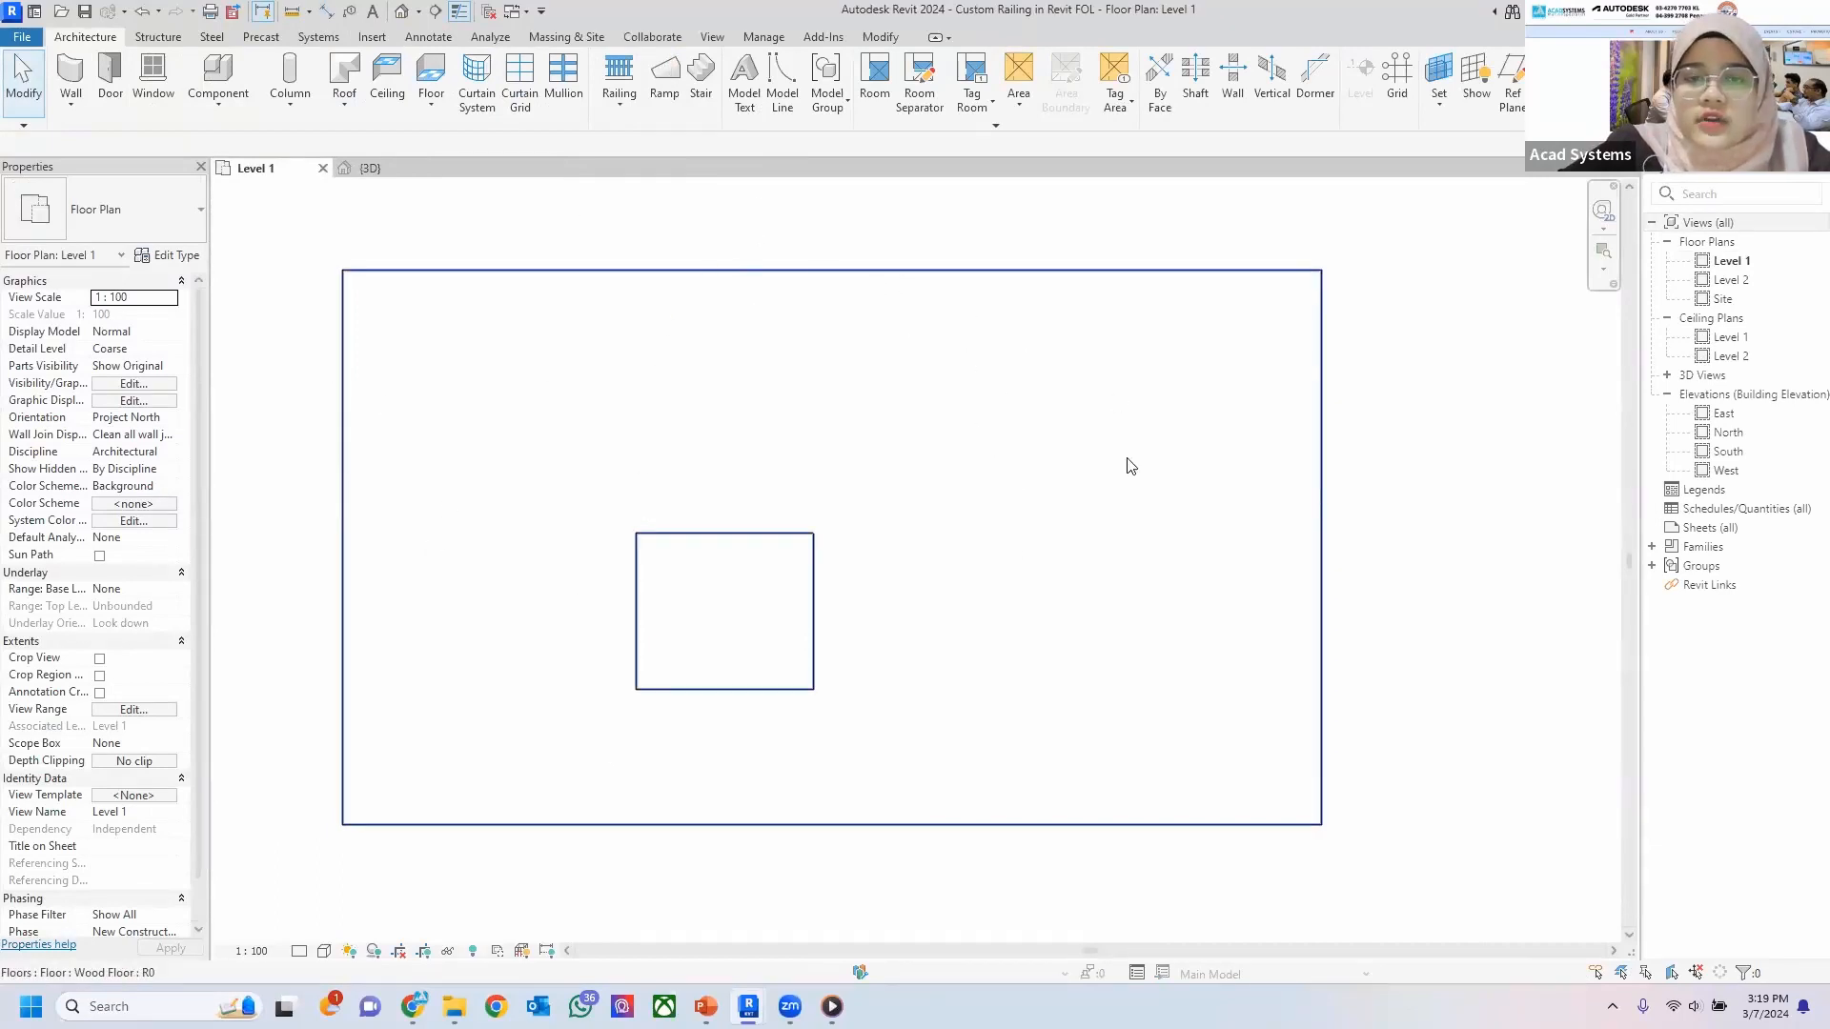
Start a stair with location line Exterior Support: Left and draw a 2250 long run up the inner rectangle's left edge from its lower corner.
{"action": "scroll", "coordinate": [770, 448], "scroll_direction": "up", "scroll_amount": 2}
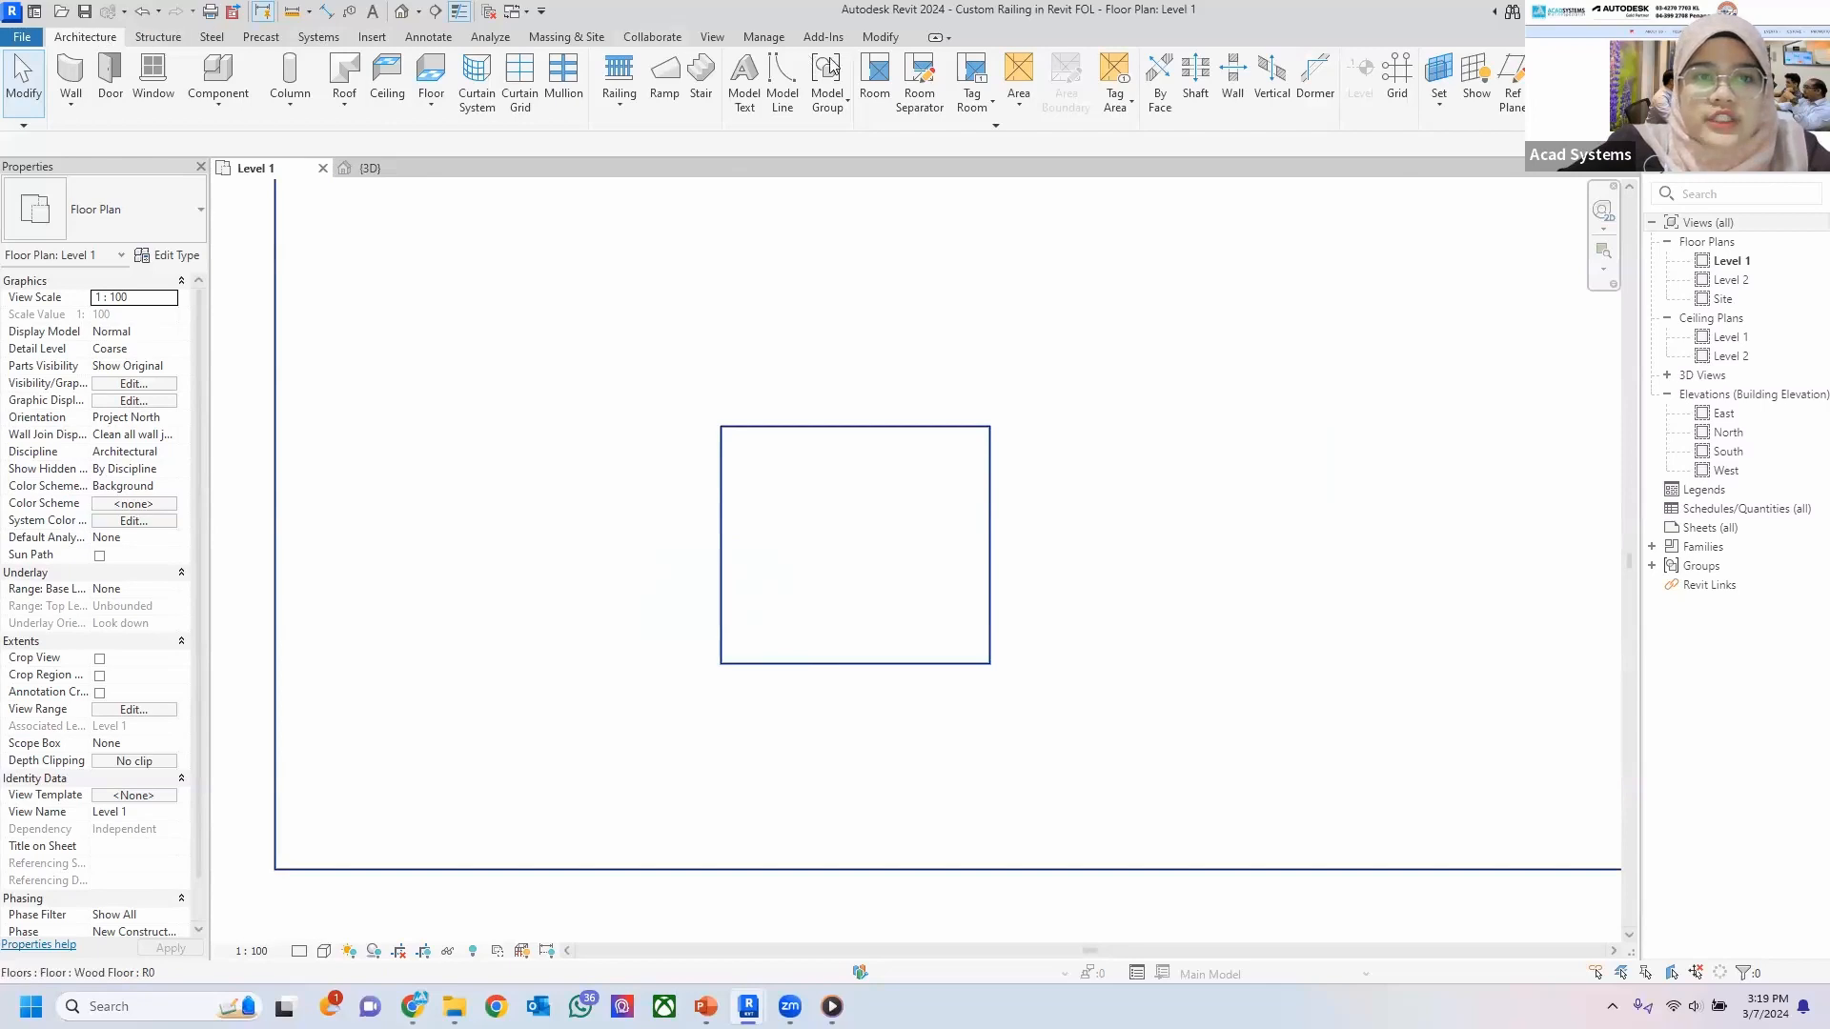
{"action": "left_click", "coordinate": [698, 86]}
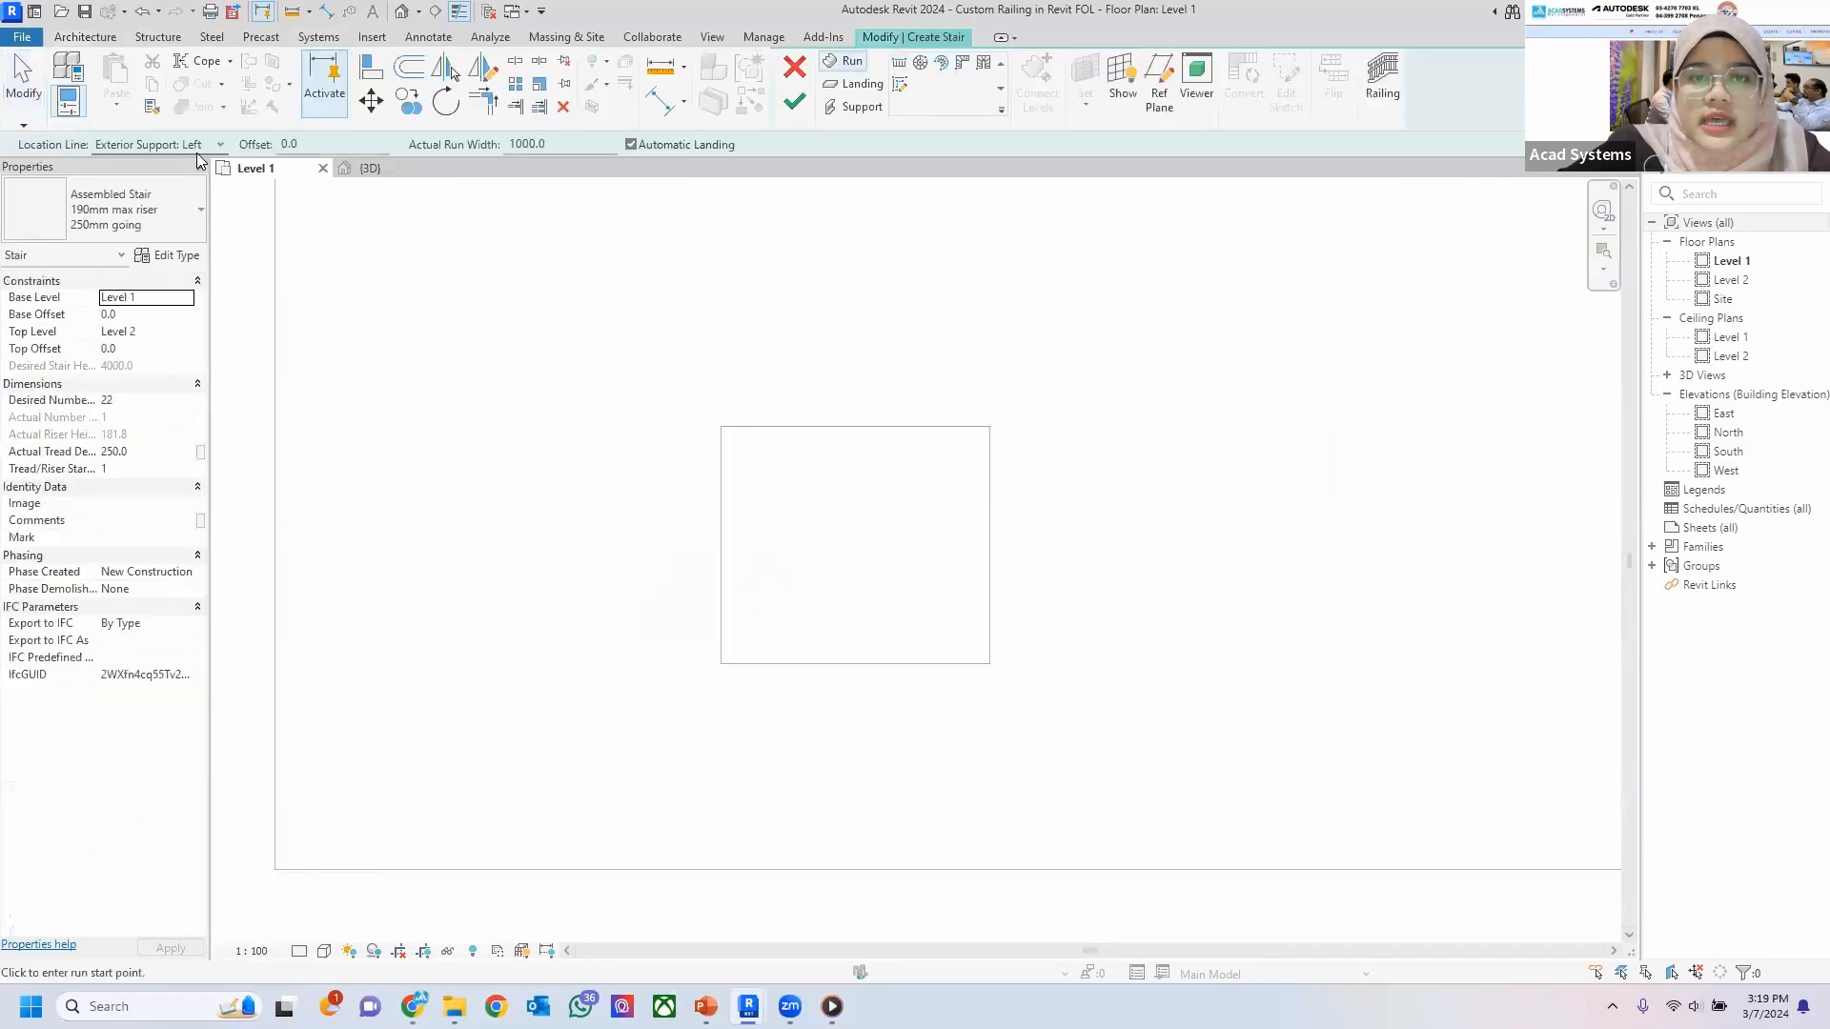
{"action": "left_click", "coordinate": [210, 148]}
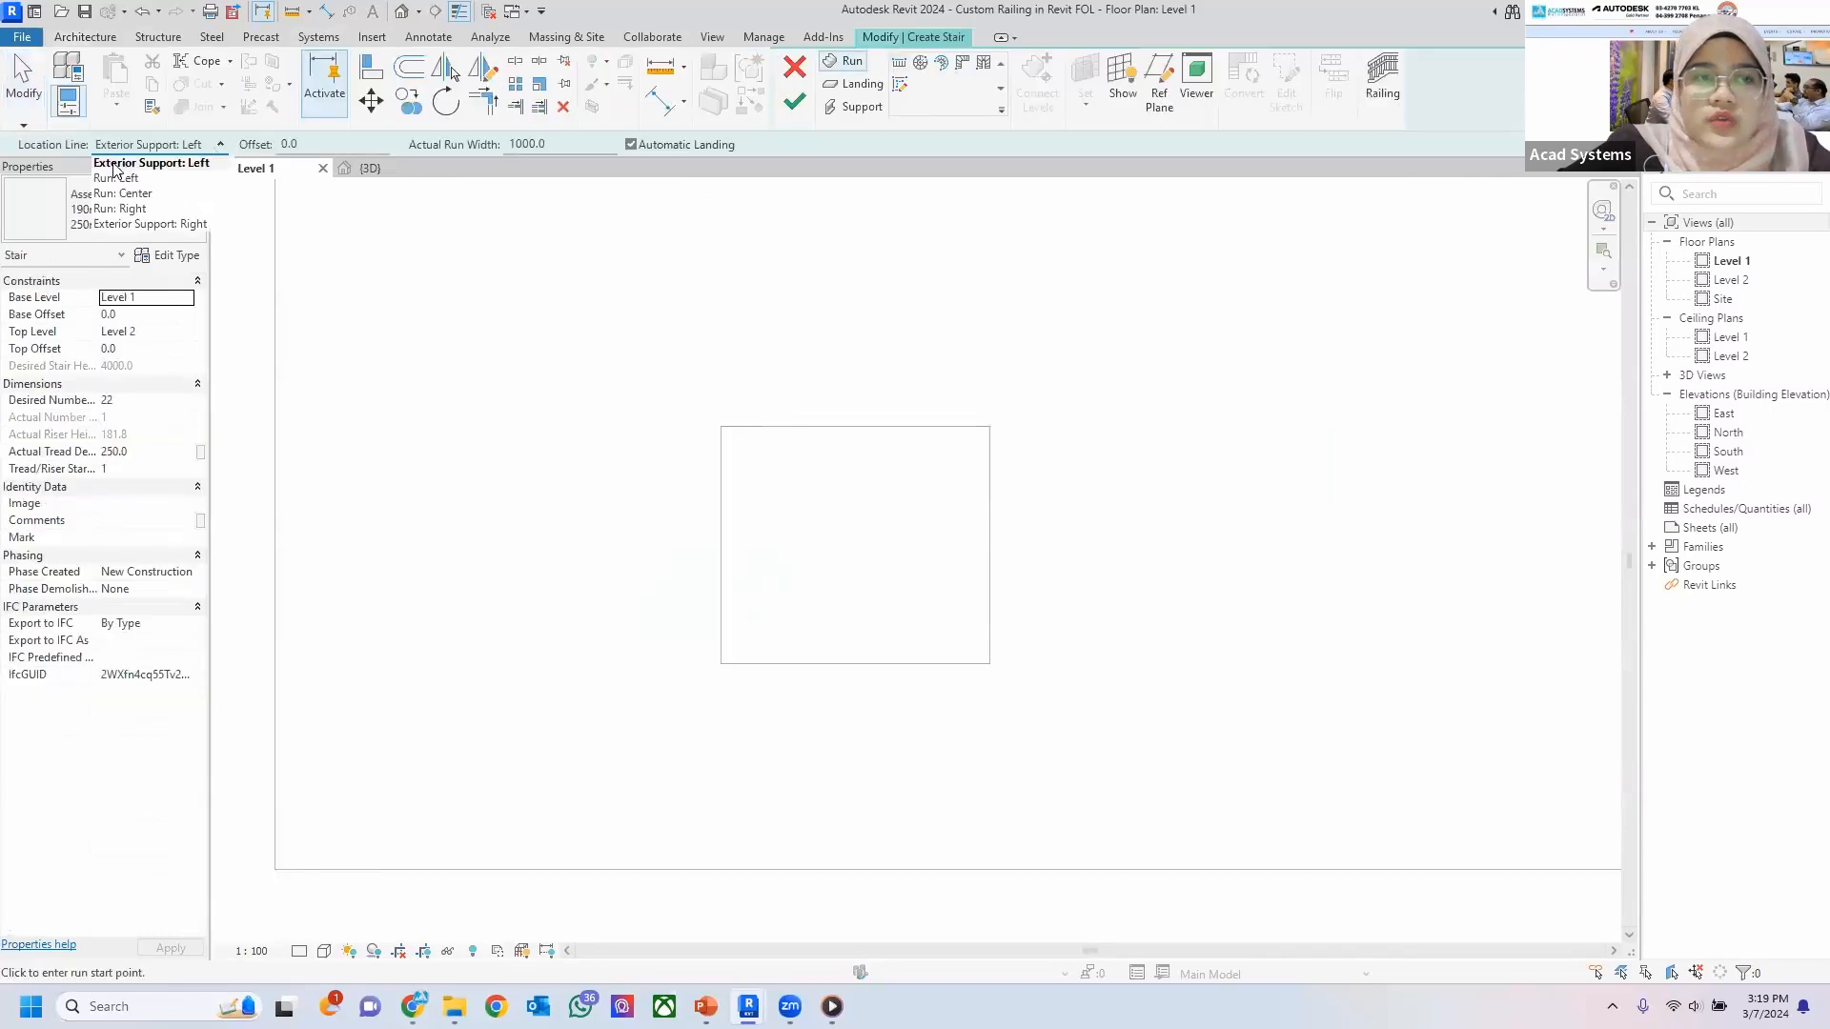
{"action": "left_click", "coordinate": [193, 166]}
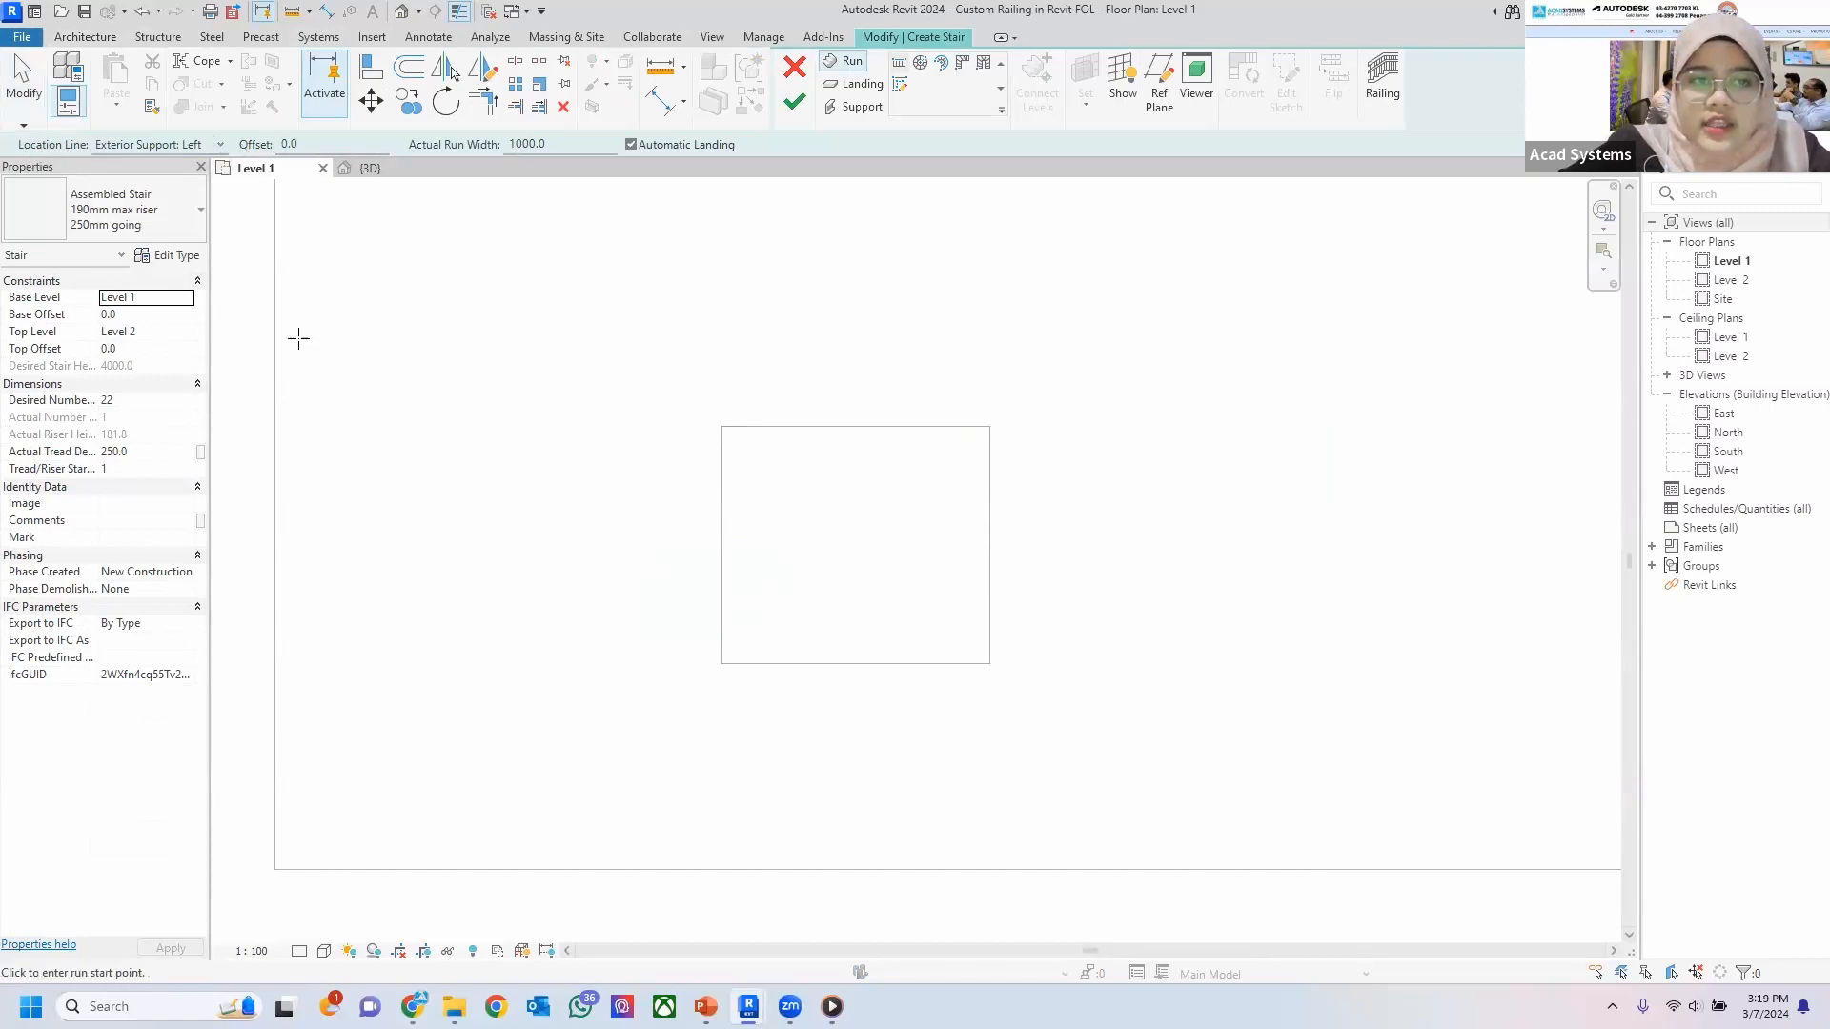
{"action": "scroll", "coordinate": [705, 613], "scroll_direction": "up", "scroll_amount": 2}
{"action": "left_click", "coordinate": [583, 625]}
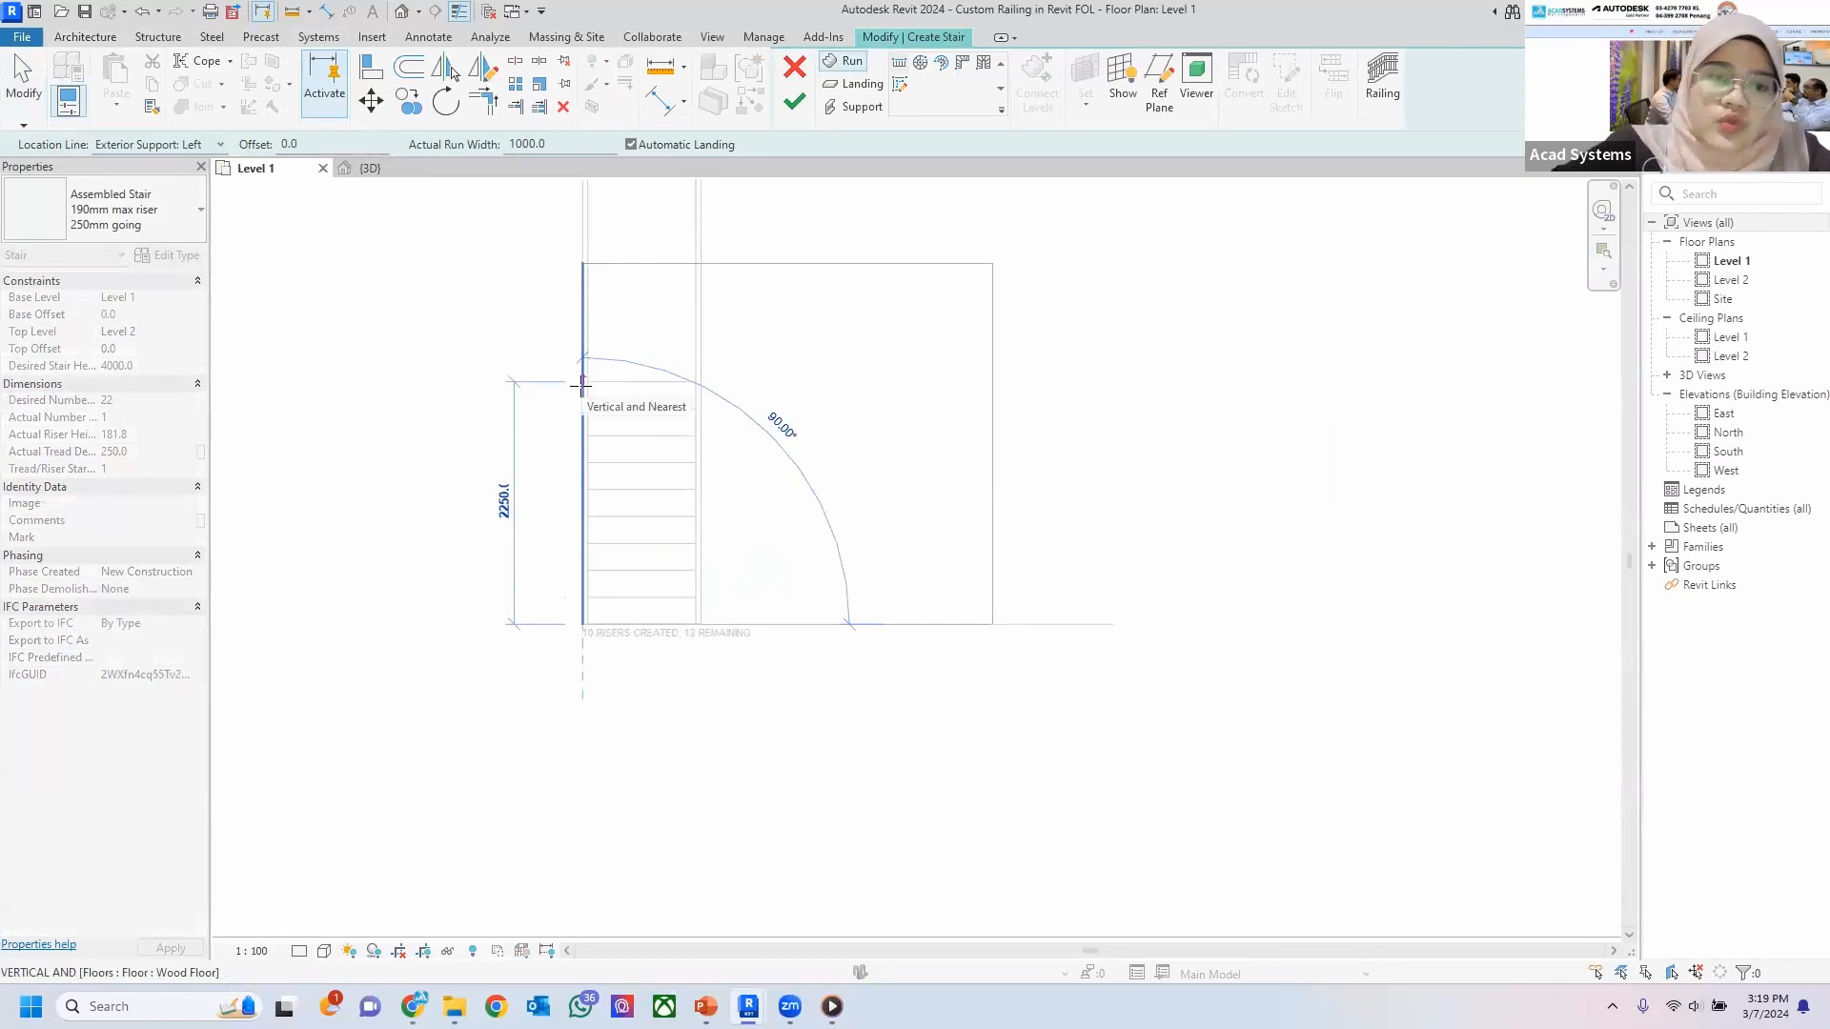
{"action": "left_click", "coordinate": [582, 382]}
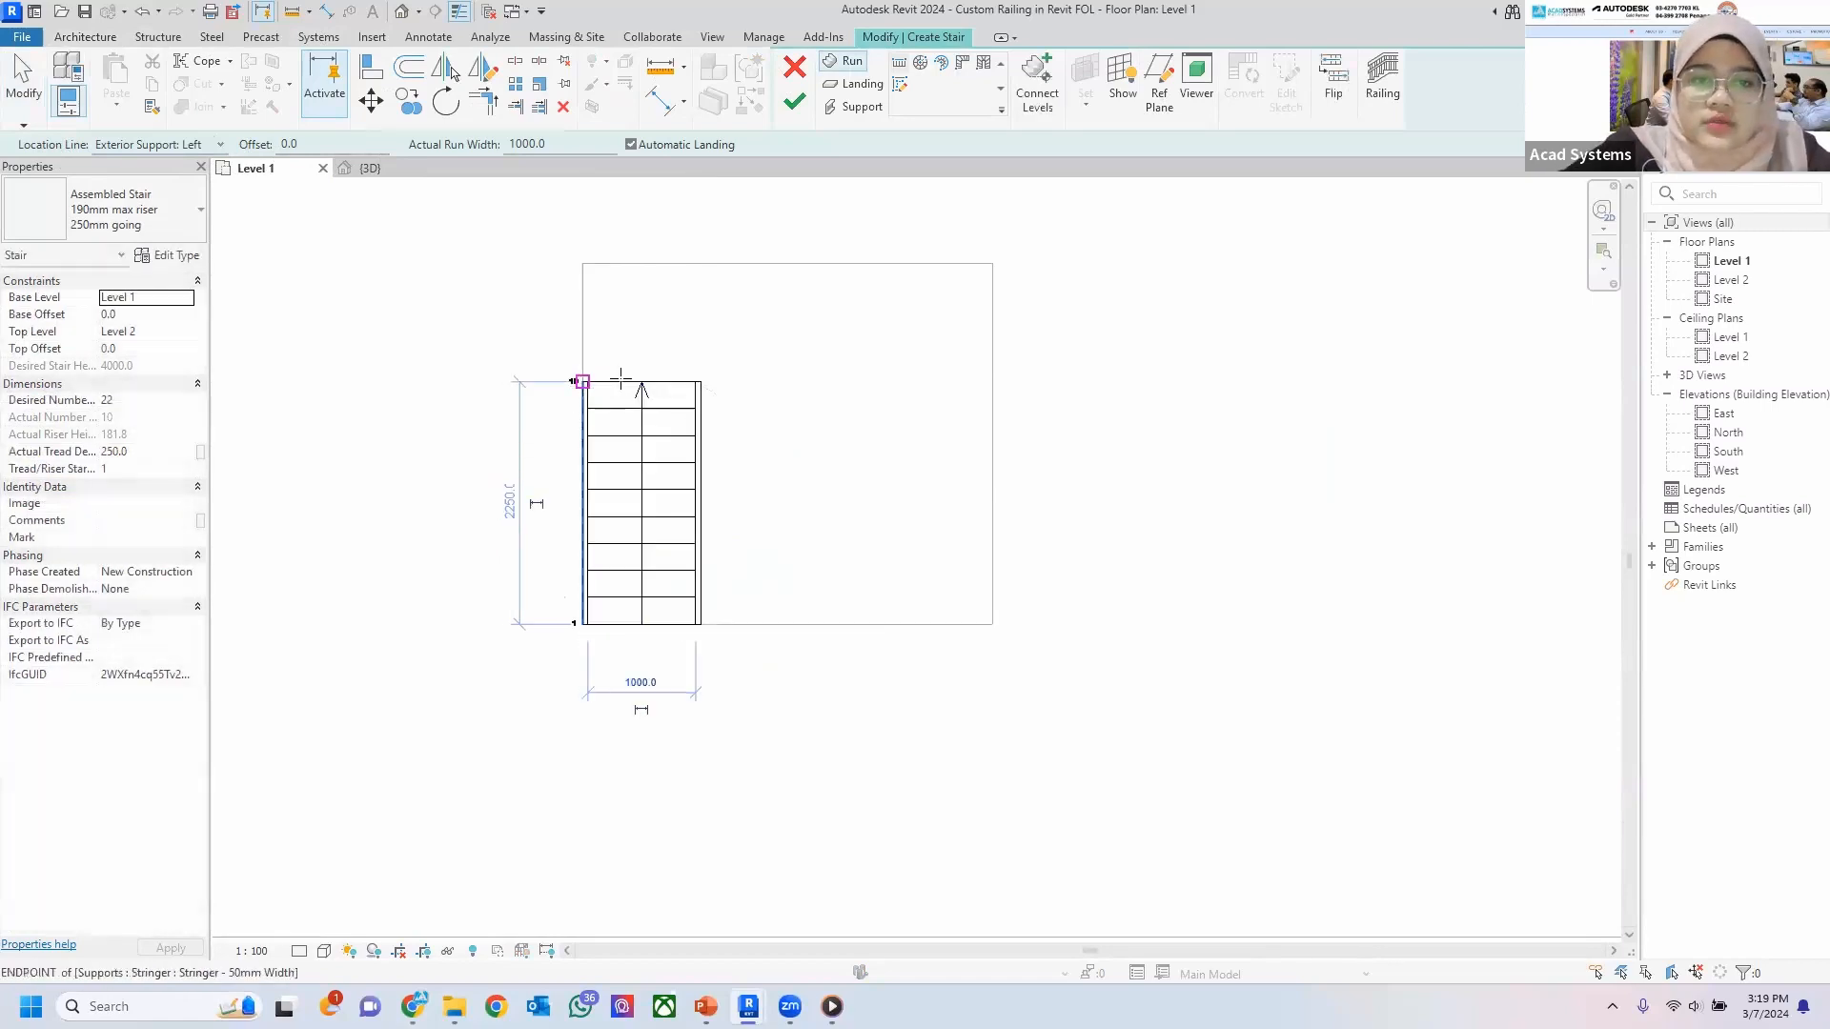
Draw the second run along the inner rectangle's upper edge to its far right corner and finish the stair.
{"action": "left_click", "coordinate": [696, 264]}
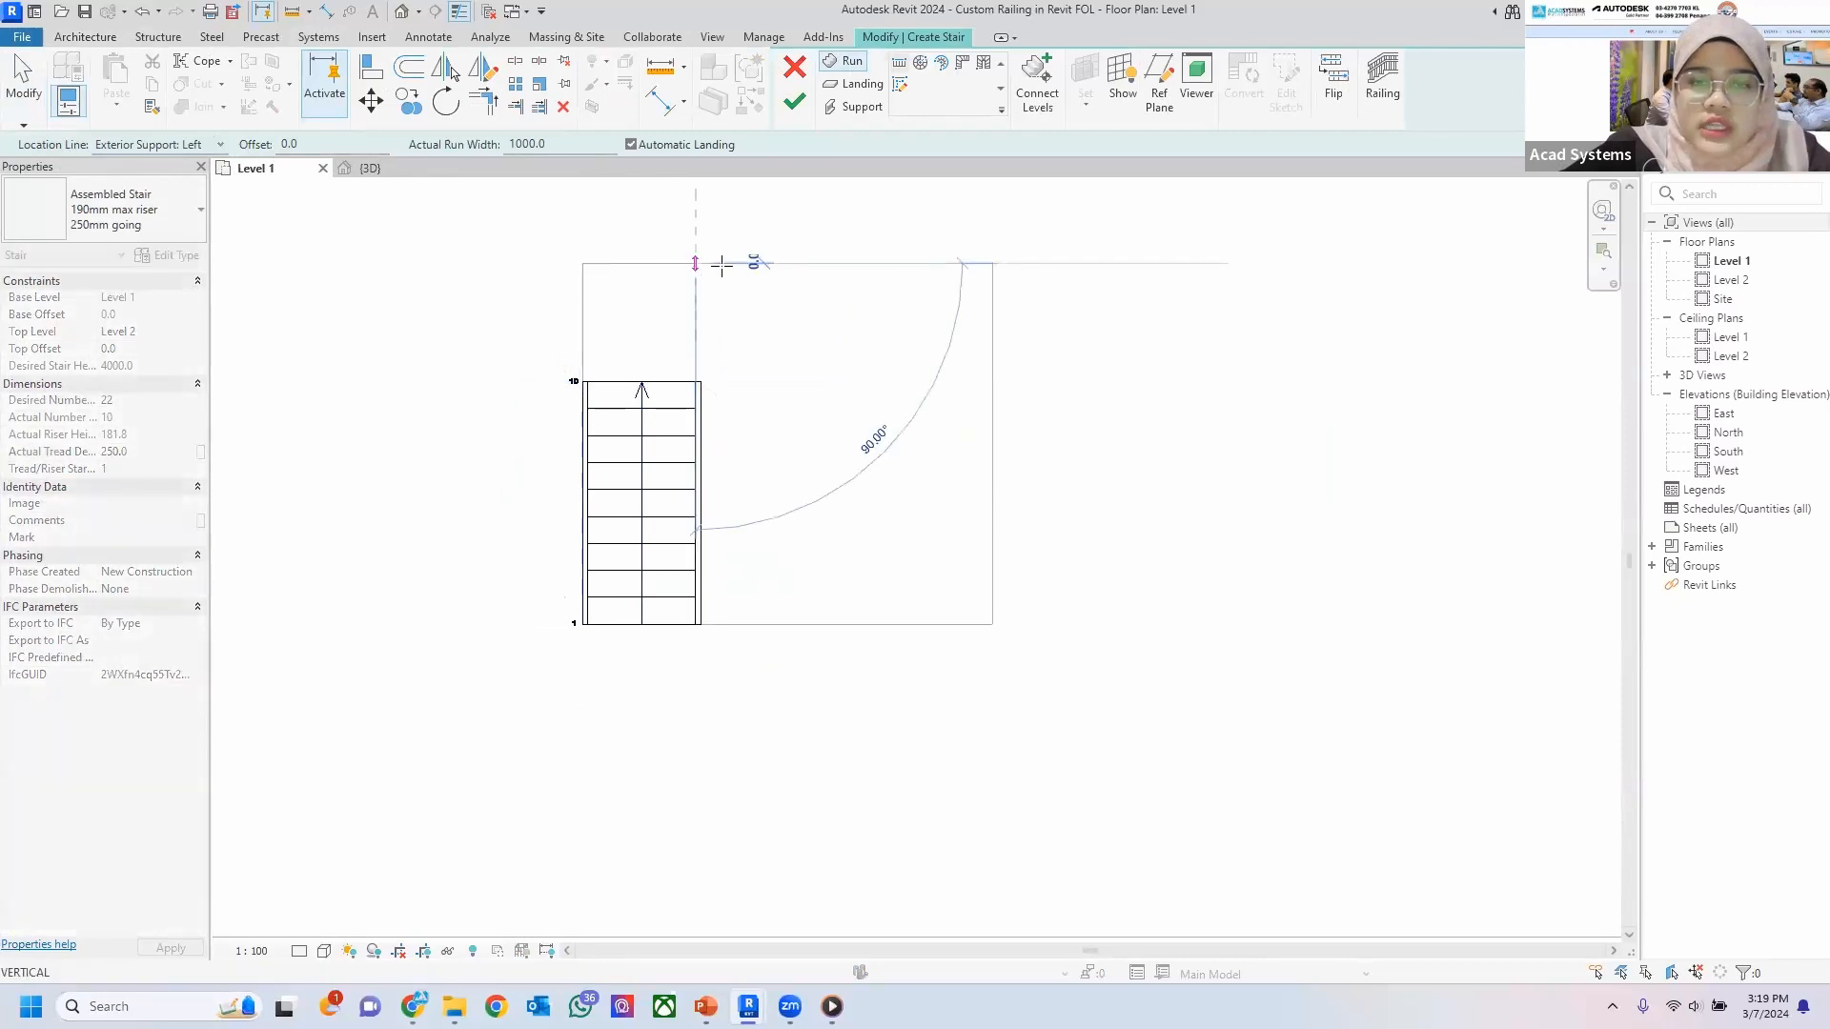
{"action": "left_click", "coordinate": [1007, 264]}
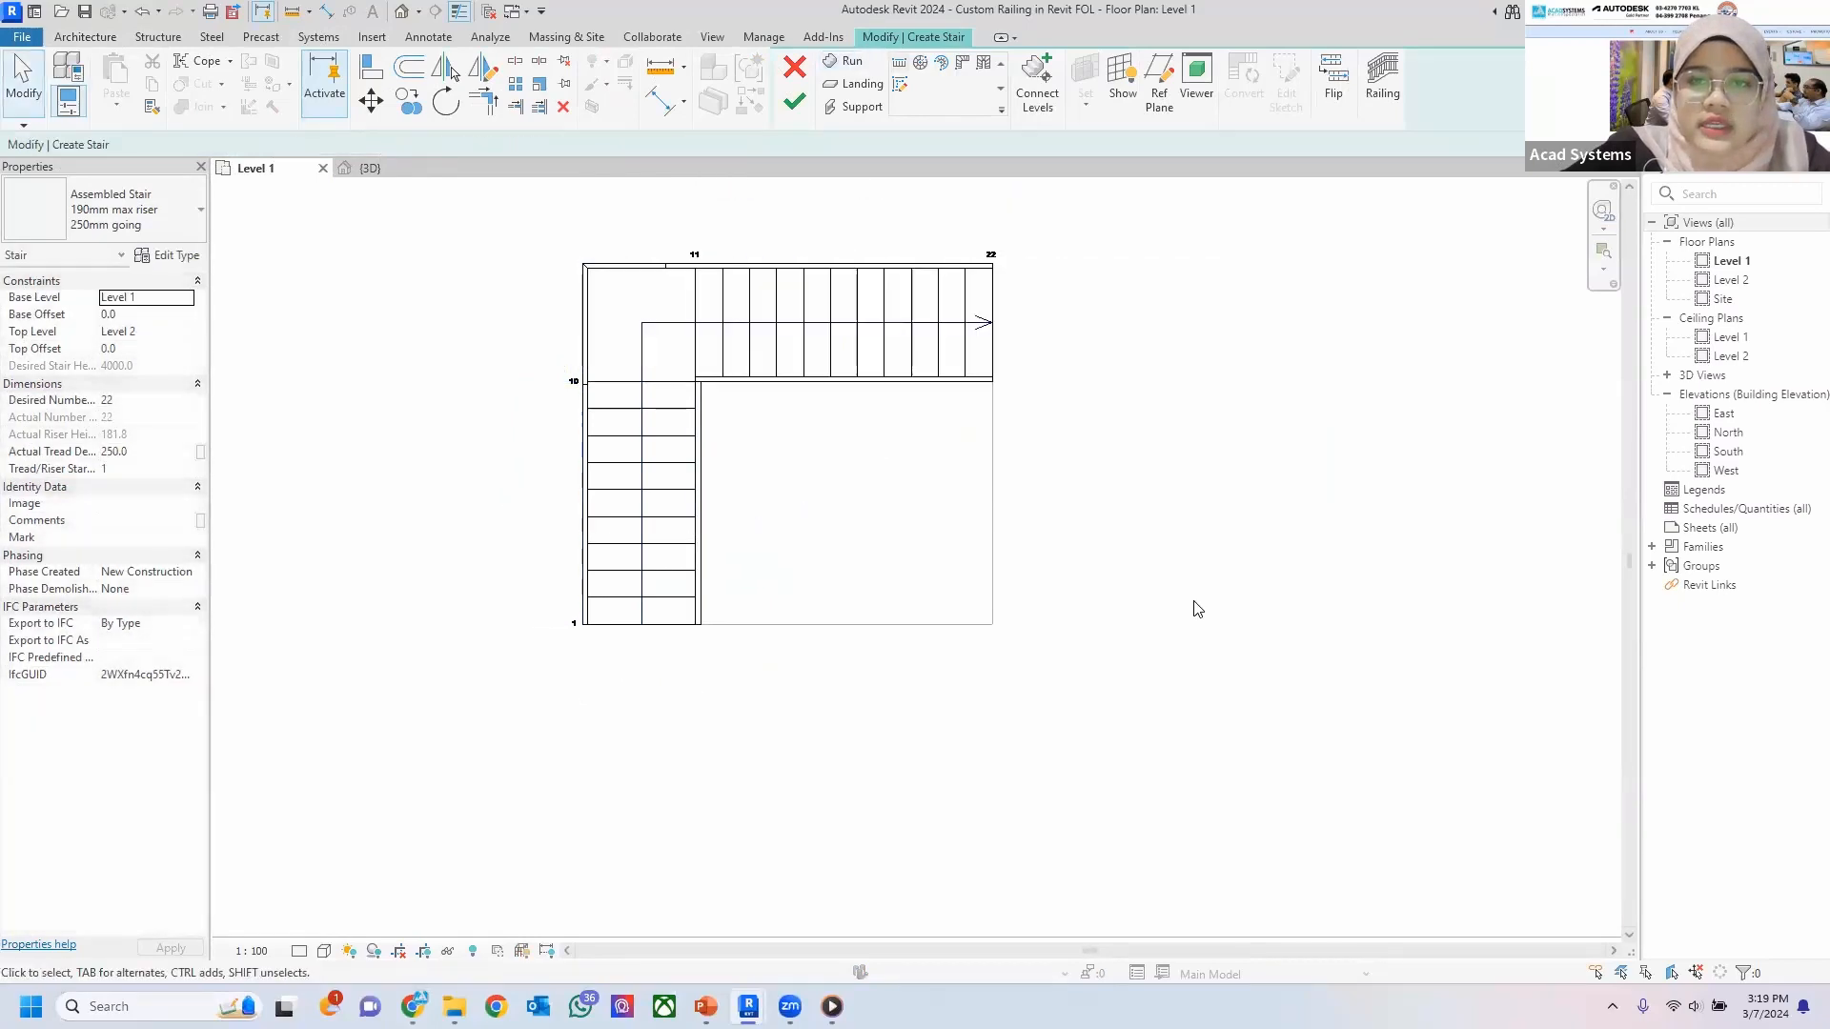
{"action": "left_click", "coordinate": [786, 112]}
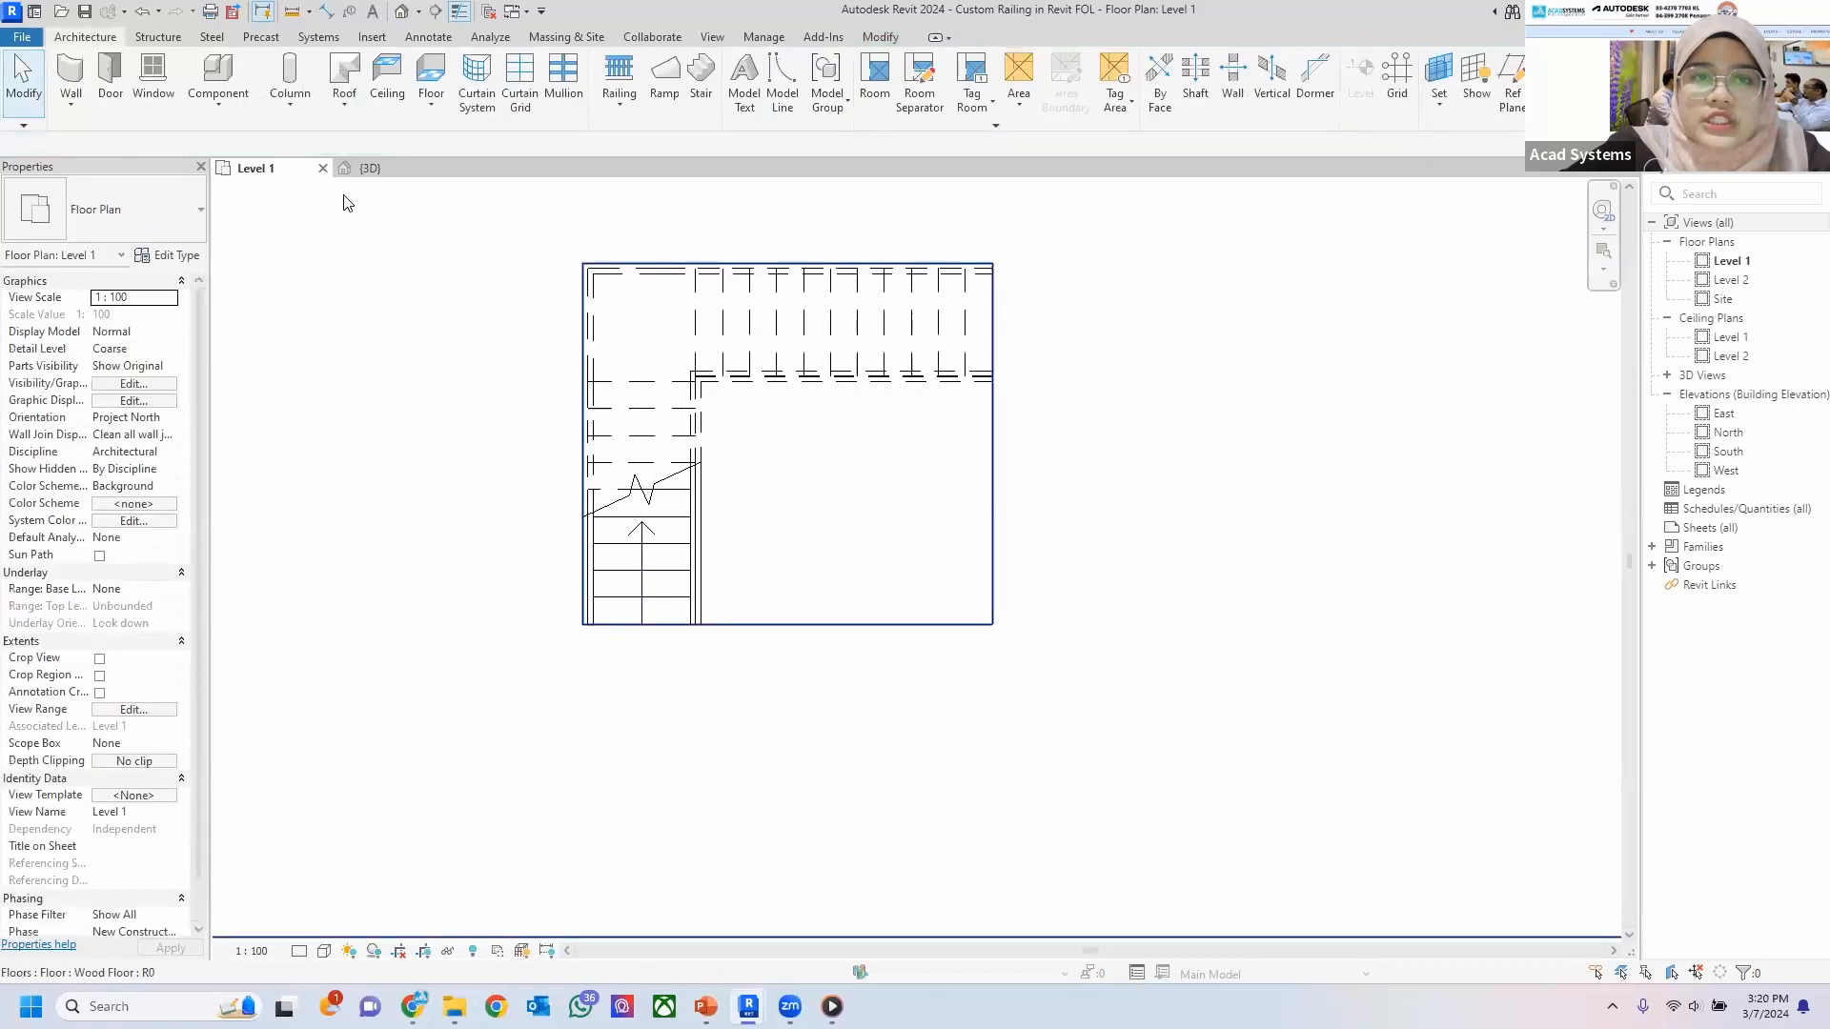
Examine the finished stair and its default railings in the 3D view.
{"action": "left_click", "coordinate": [361, 170]}
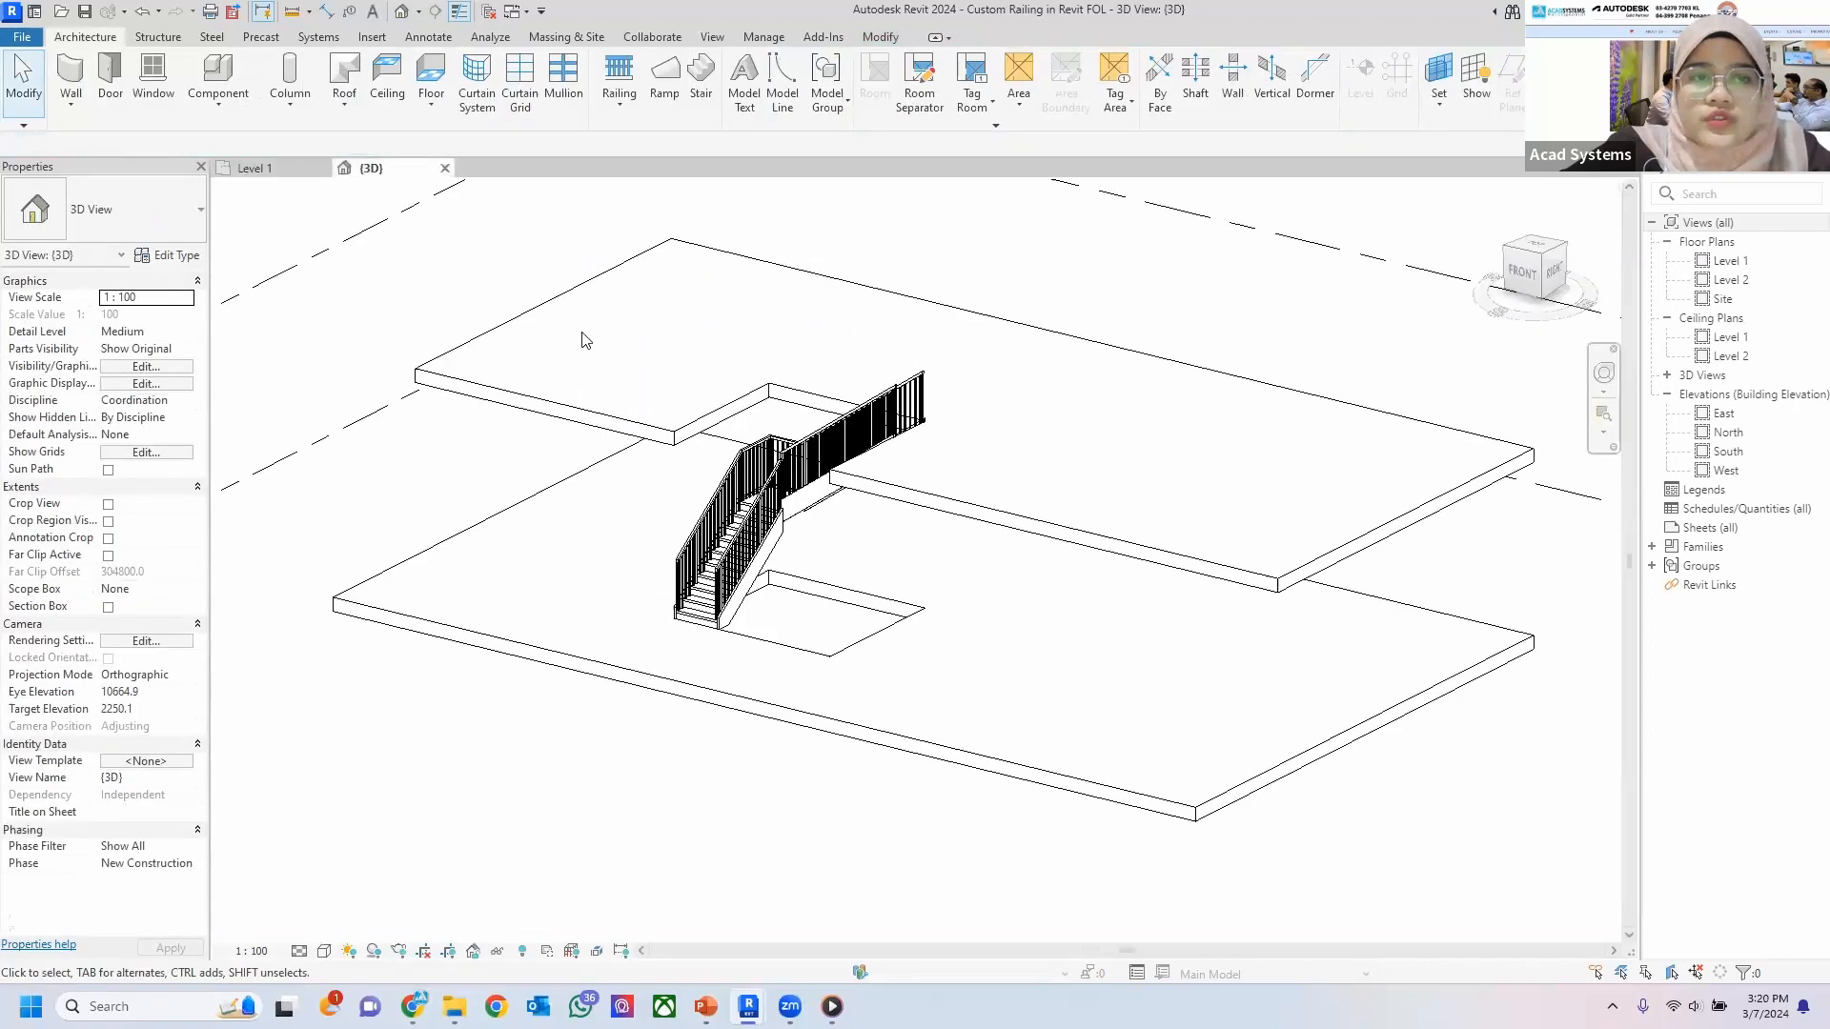
{"action": "middle_click_drag", "start_coordinate": [610, 562], "coordinate": [929, 566], "text": "shift"}
{"action": "scroll", "coordinate": [669, 530], "scroll_direction": "up", "scroll_amount": 3}
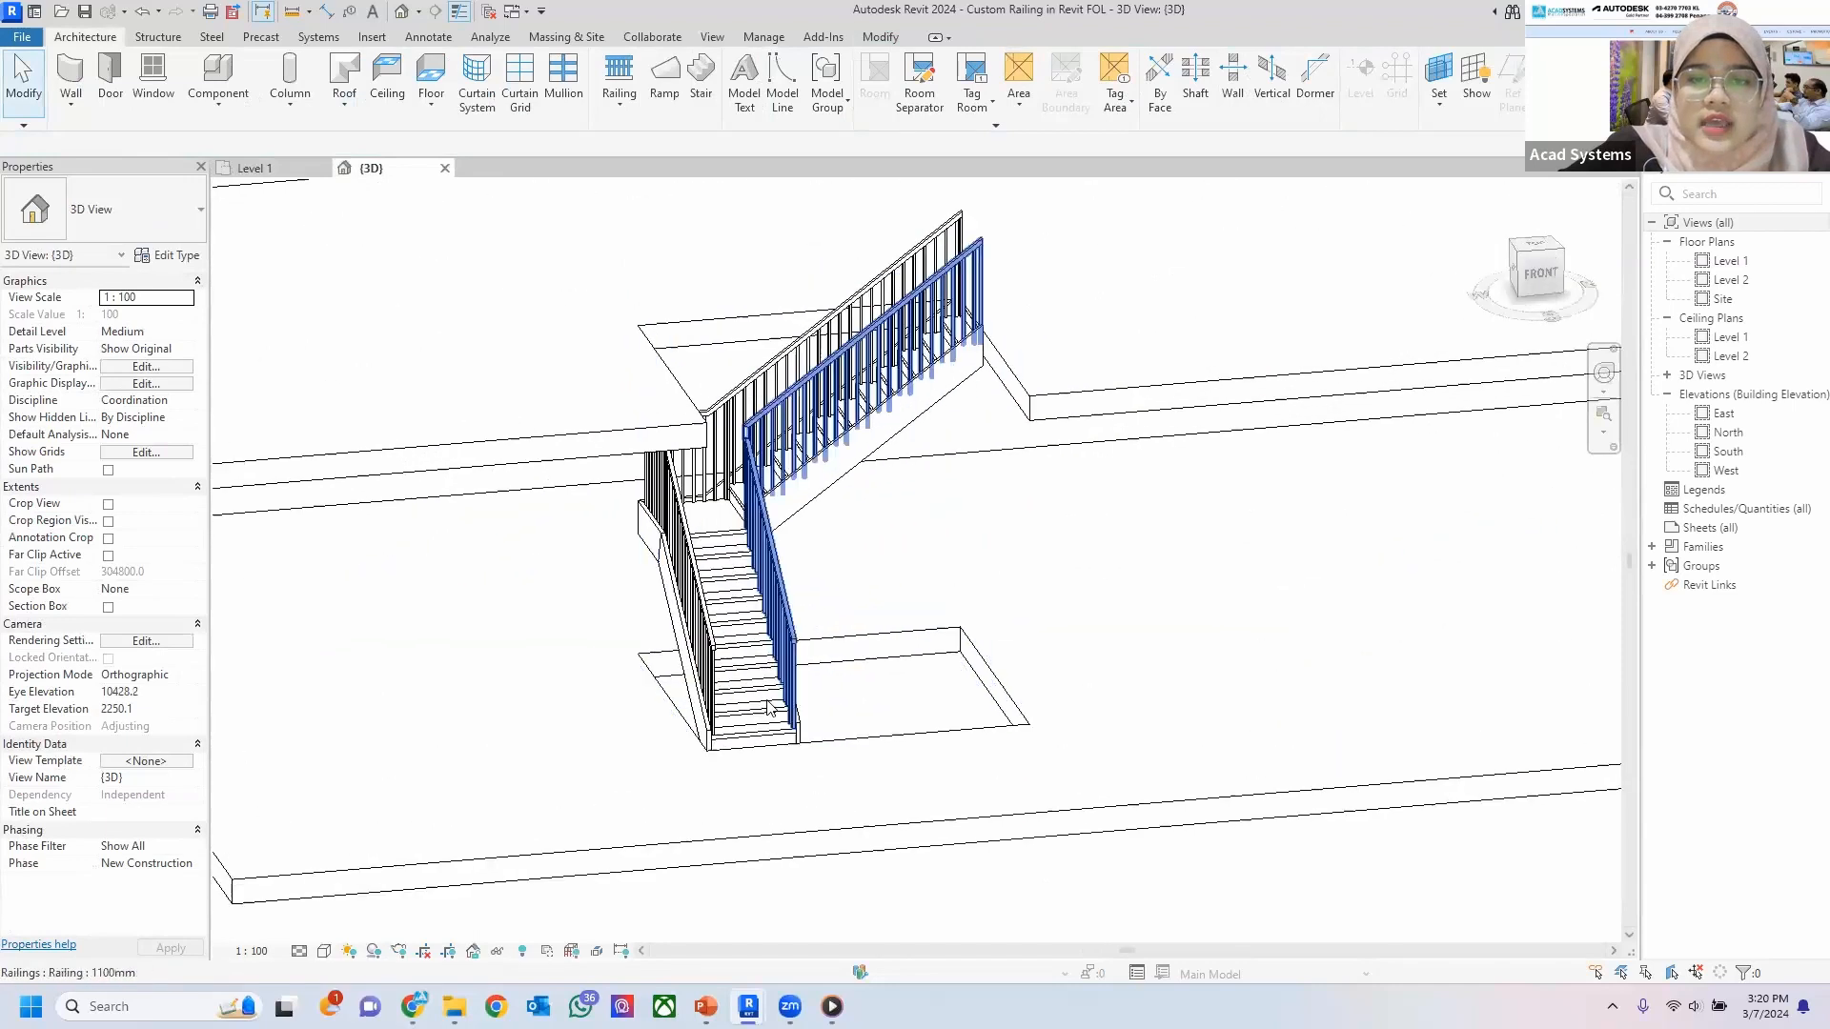
{"action": "middle_click_drag", "start_coordinate": [849, 740], "coordinate": [700, 726], "text": "shift"}
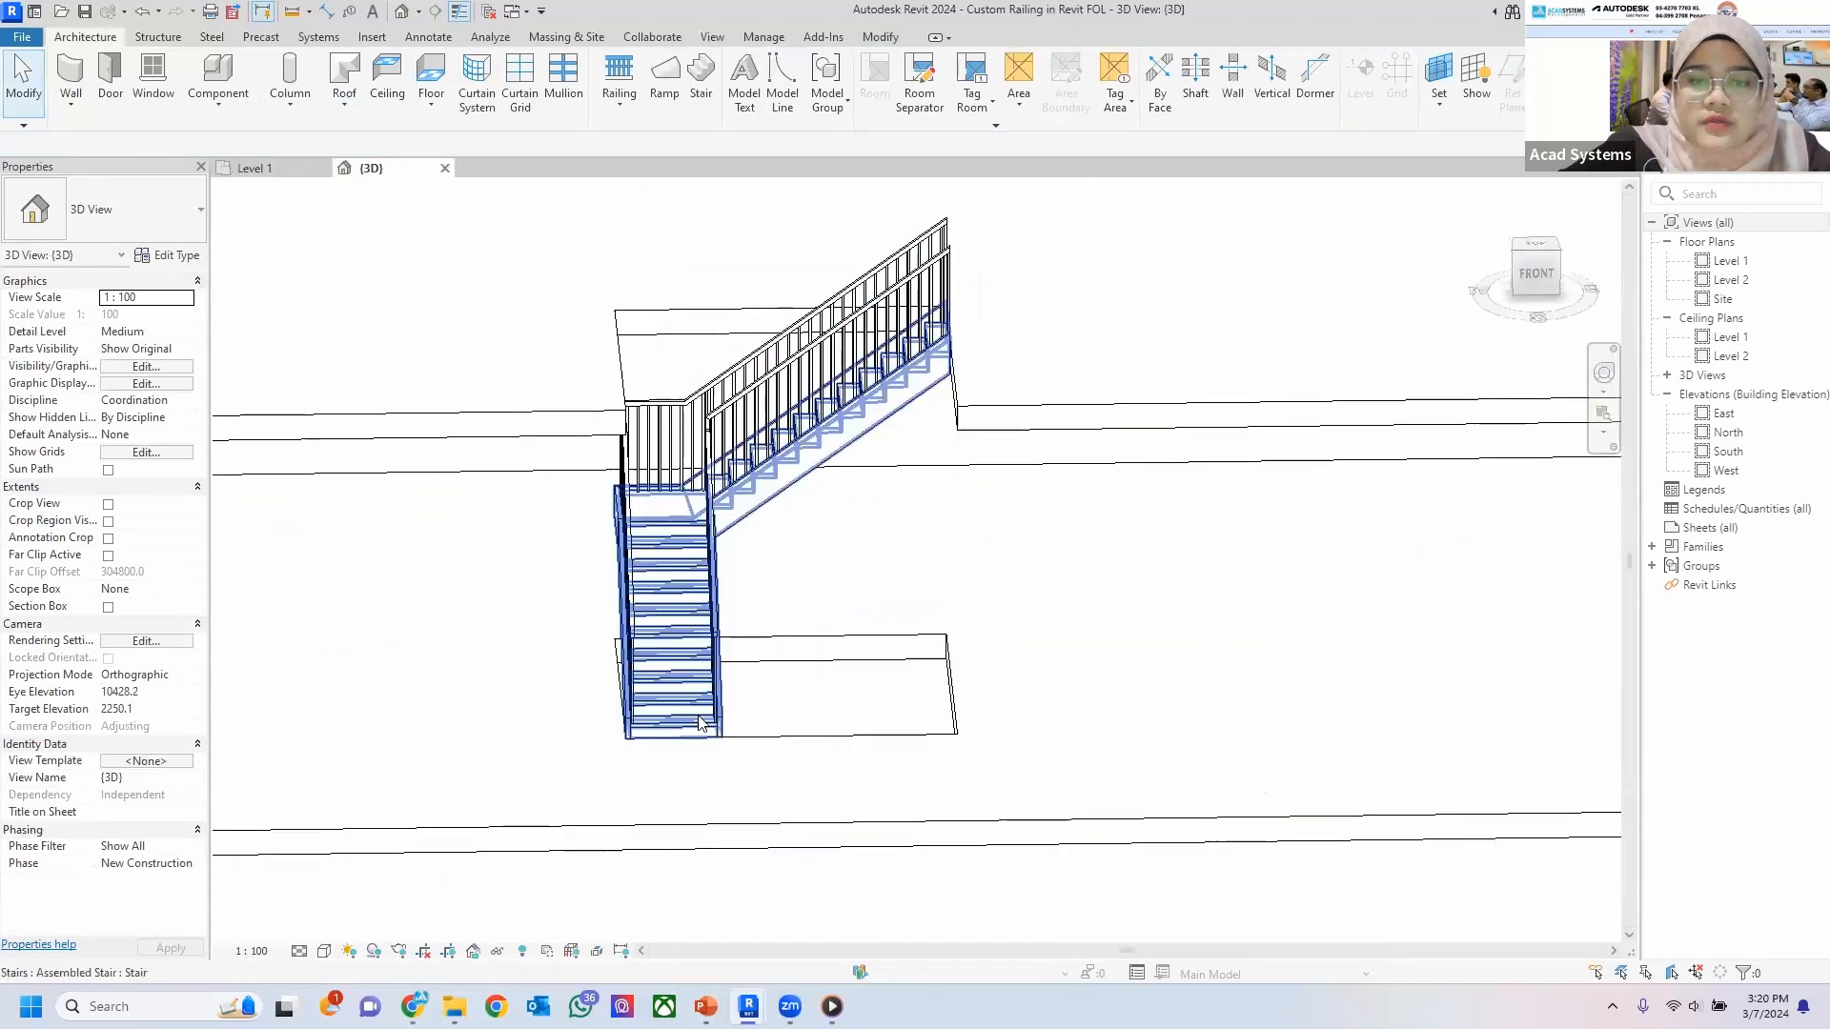
{"action": "scroll", "coordinate": [1066, 319], "scroll_direction": "down", "scroll_amount": 2}
{"action": "mouse_move", "coordinate": [1013, 365]}
{"action": "middle_mouse_down", "text": "shift"}
{"action": "mouse_move", "coordinate": [1058, 355]}
{"action": "mouse_move", "coordinate": [1009, 339]}
{"action": "middle_mouse_up", "text": "shift"}
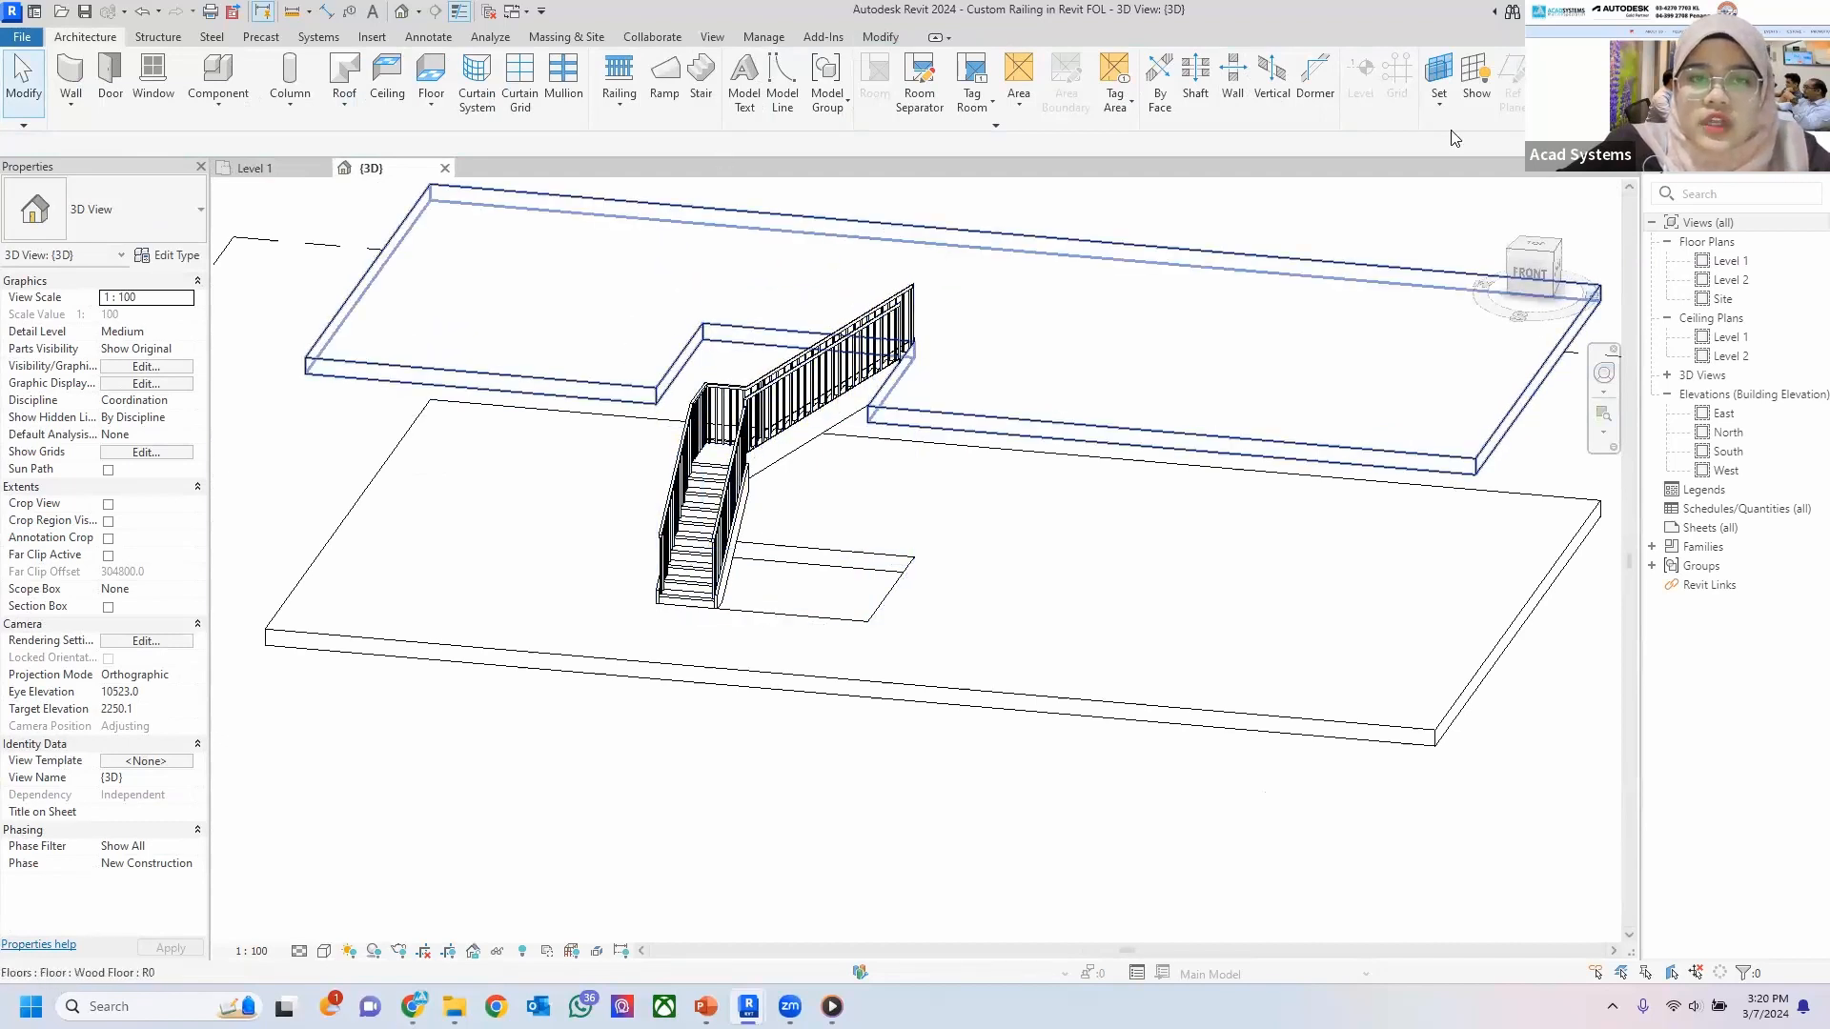
On the Level 2 plan, draw a 2300 long railing just beside the opening's right edge, from the floor edge up to the stair, and finish it.
{"action": "double_click", "coordinate": [1725, 280]}
{"action": "scroll", "coordinate": [912, 557], "scroll_direction": "up", "scroll_amount": 5}
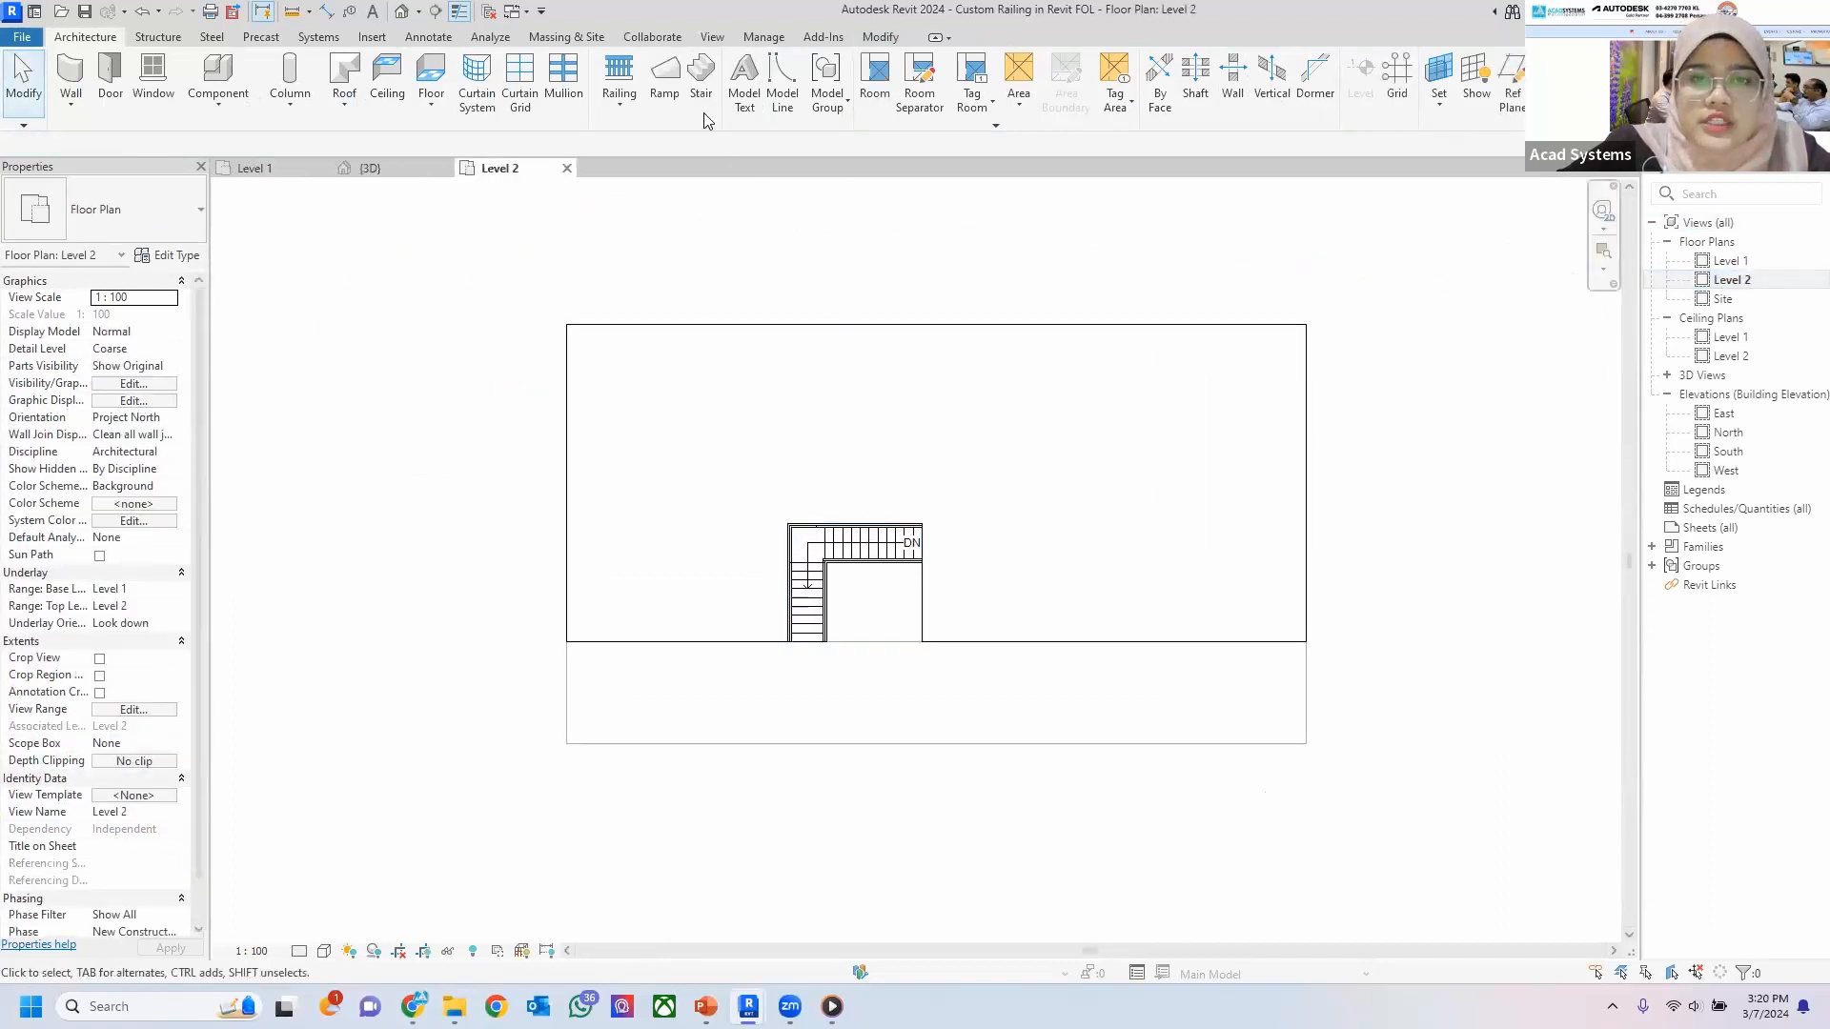
{"action": "left_click", "coordinate": [618, 68]}
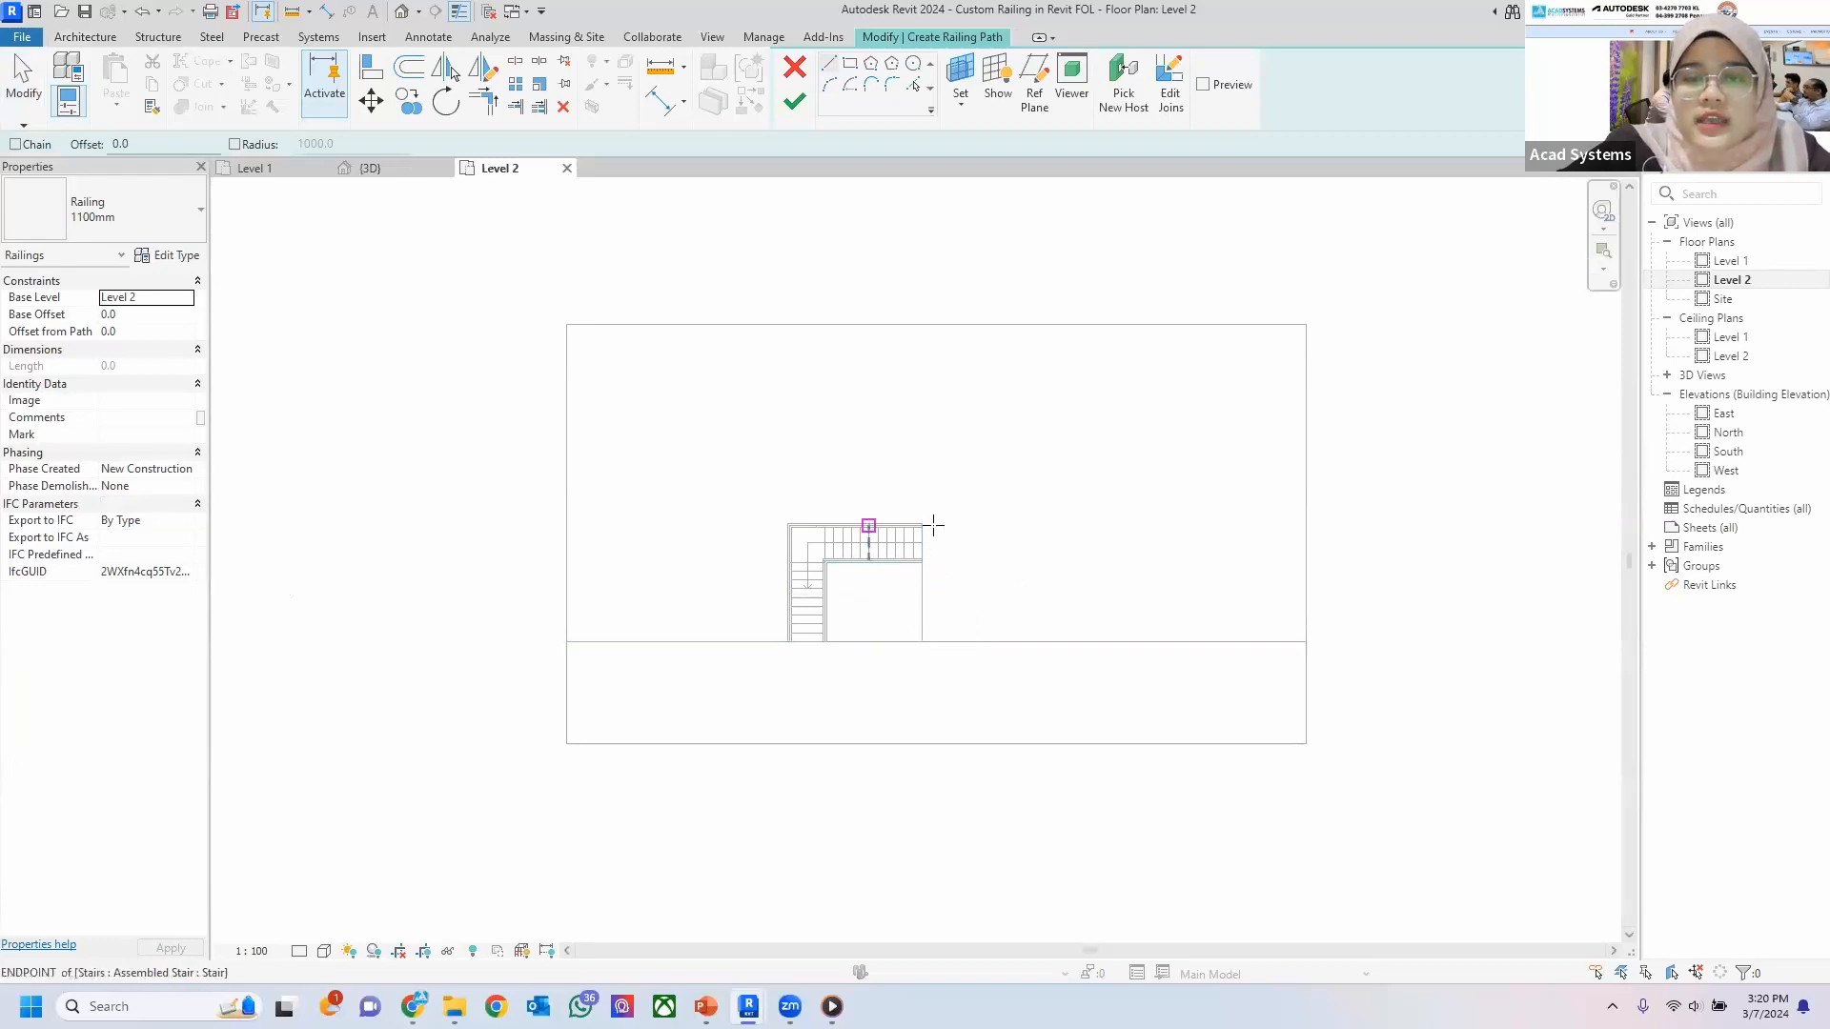
{"action": "scroll", "coordinate": [907, 600], "scroll_direction": "up", "scroll_amount": 3}
{"action": "scroll", "coordinate": [944, 609], "scroll_direction": "up", "scroll_amount": 2}
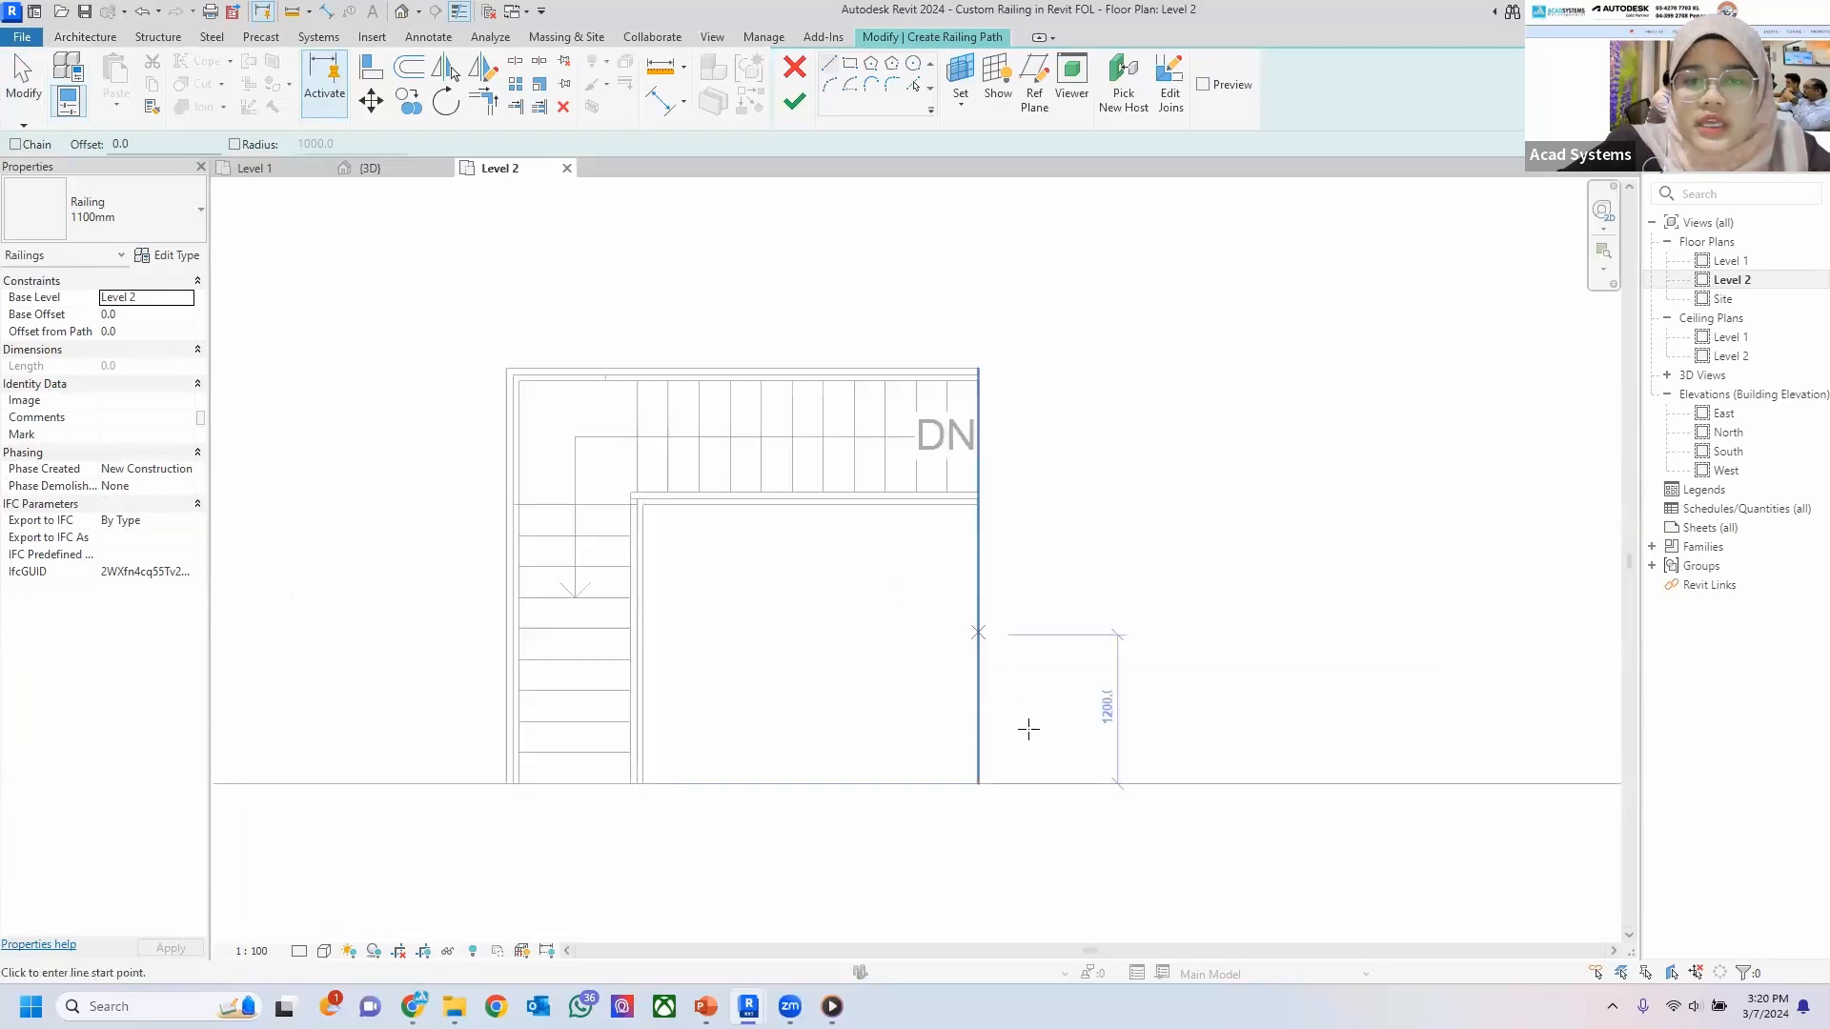
{"action": "scroll", "coordinate": [981, 783], "scroll_direction": "up", "scroll_amount": 2}
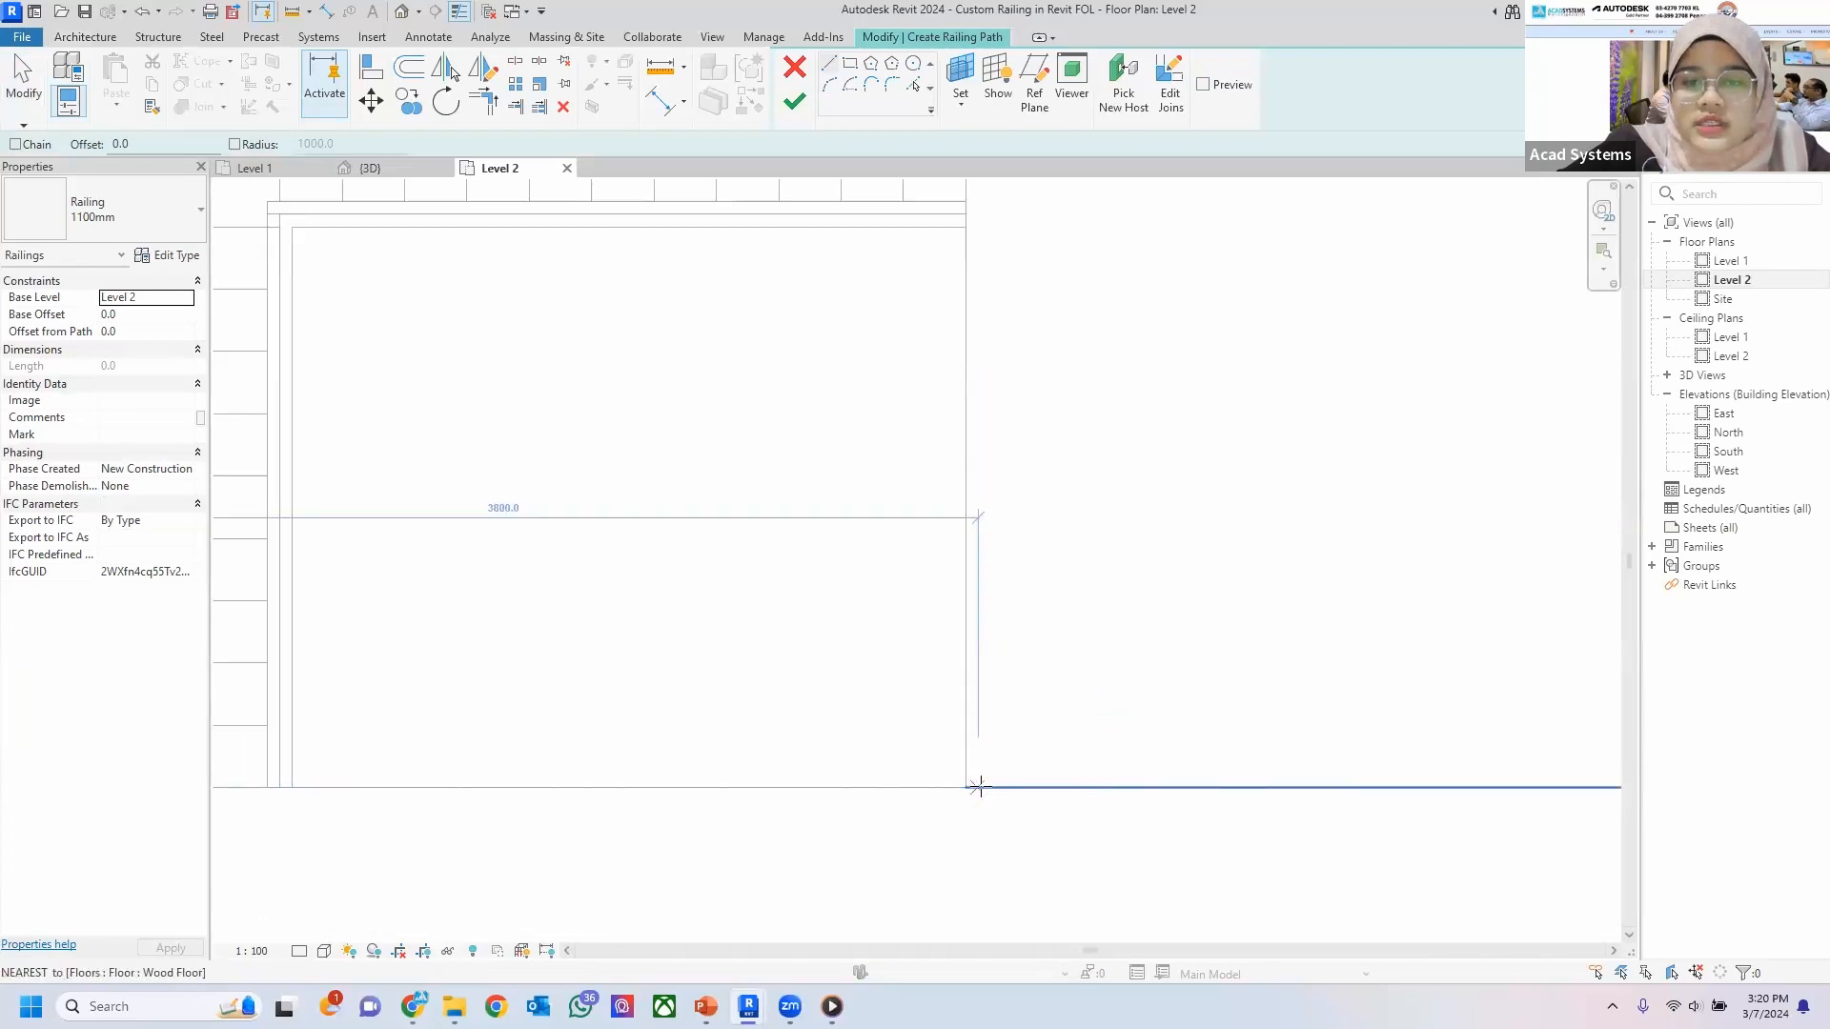
{"action": "left_click", "coordinate": [977, 787]}
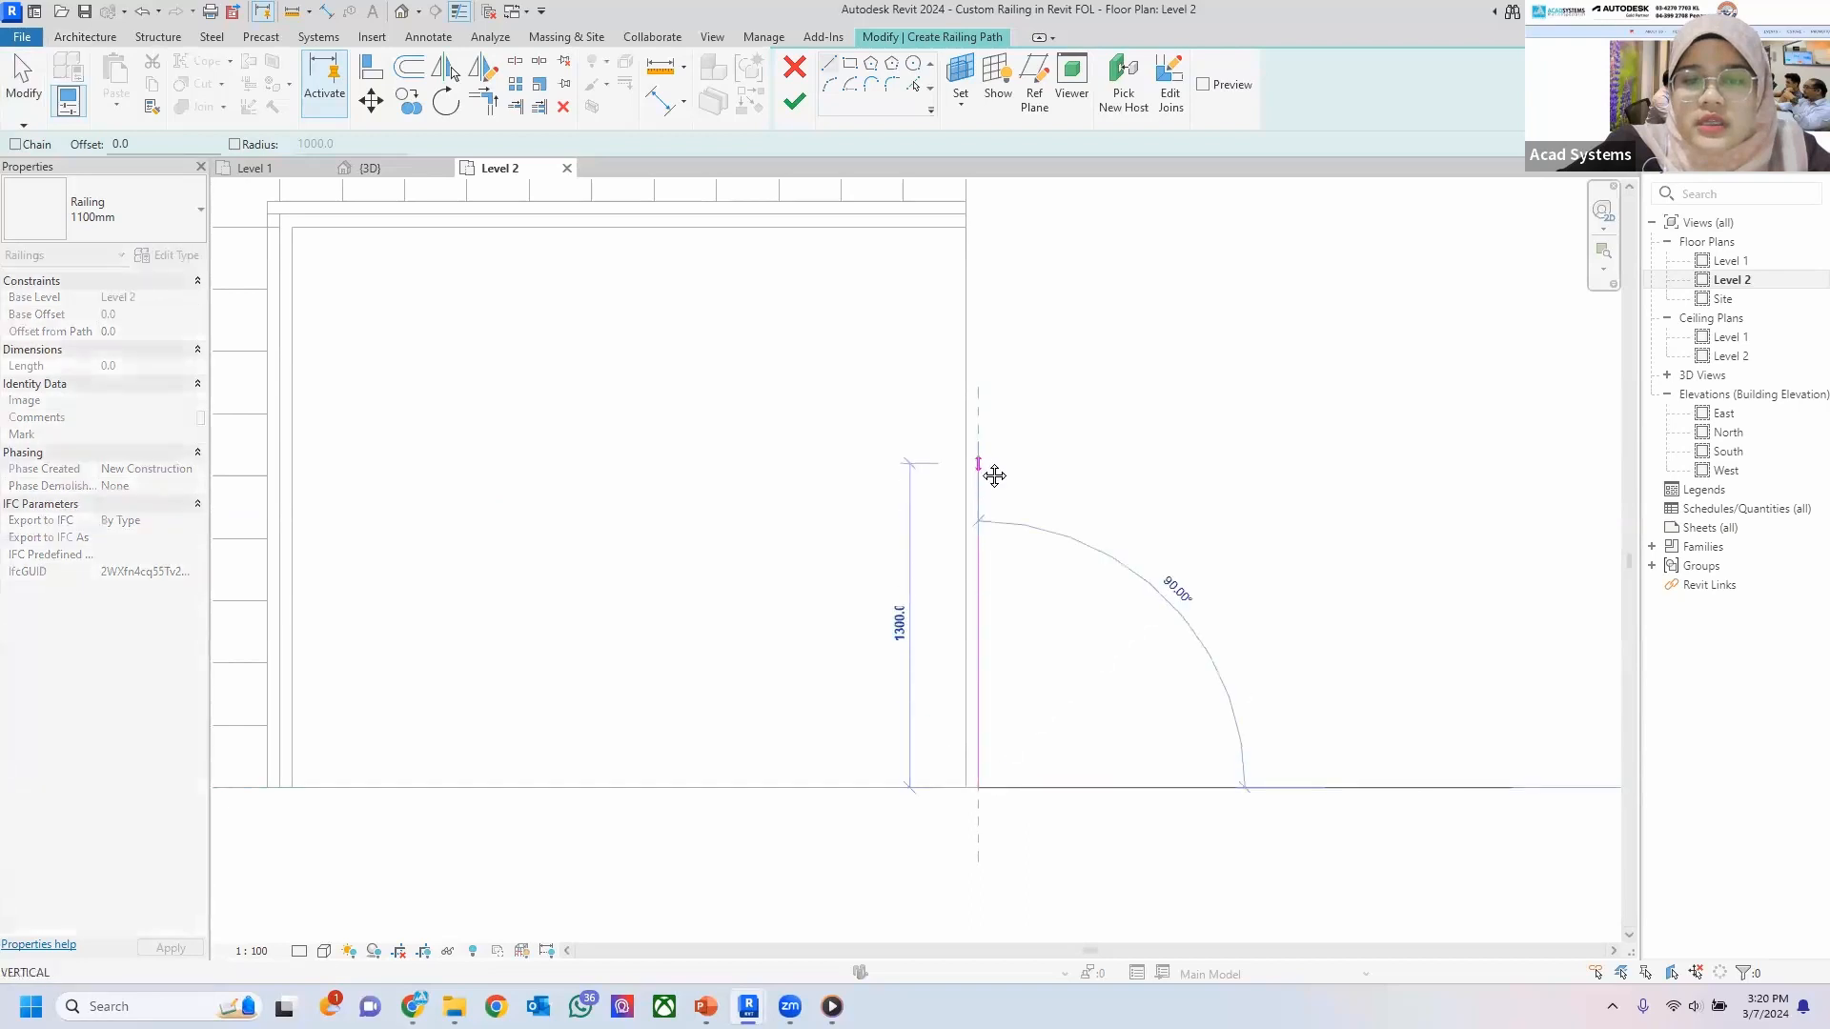
{"action": "scroll", "coordinate": [992, 473], "scroll_direction": "up", "scroll_amount": 3, "text": "ctrl"}
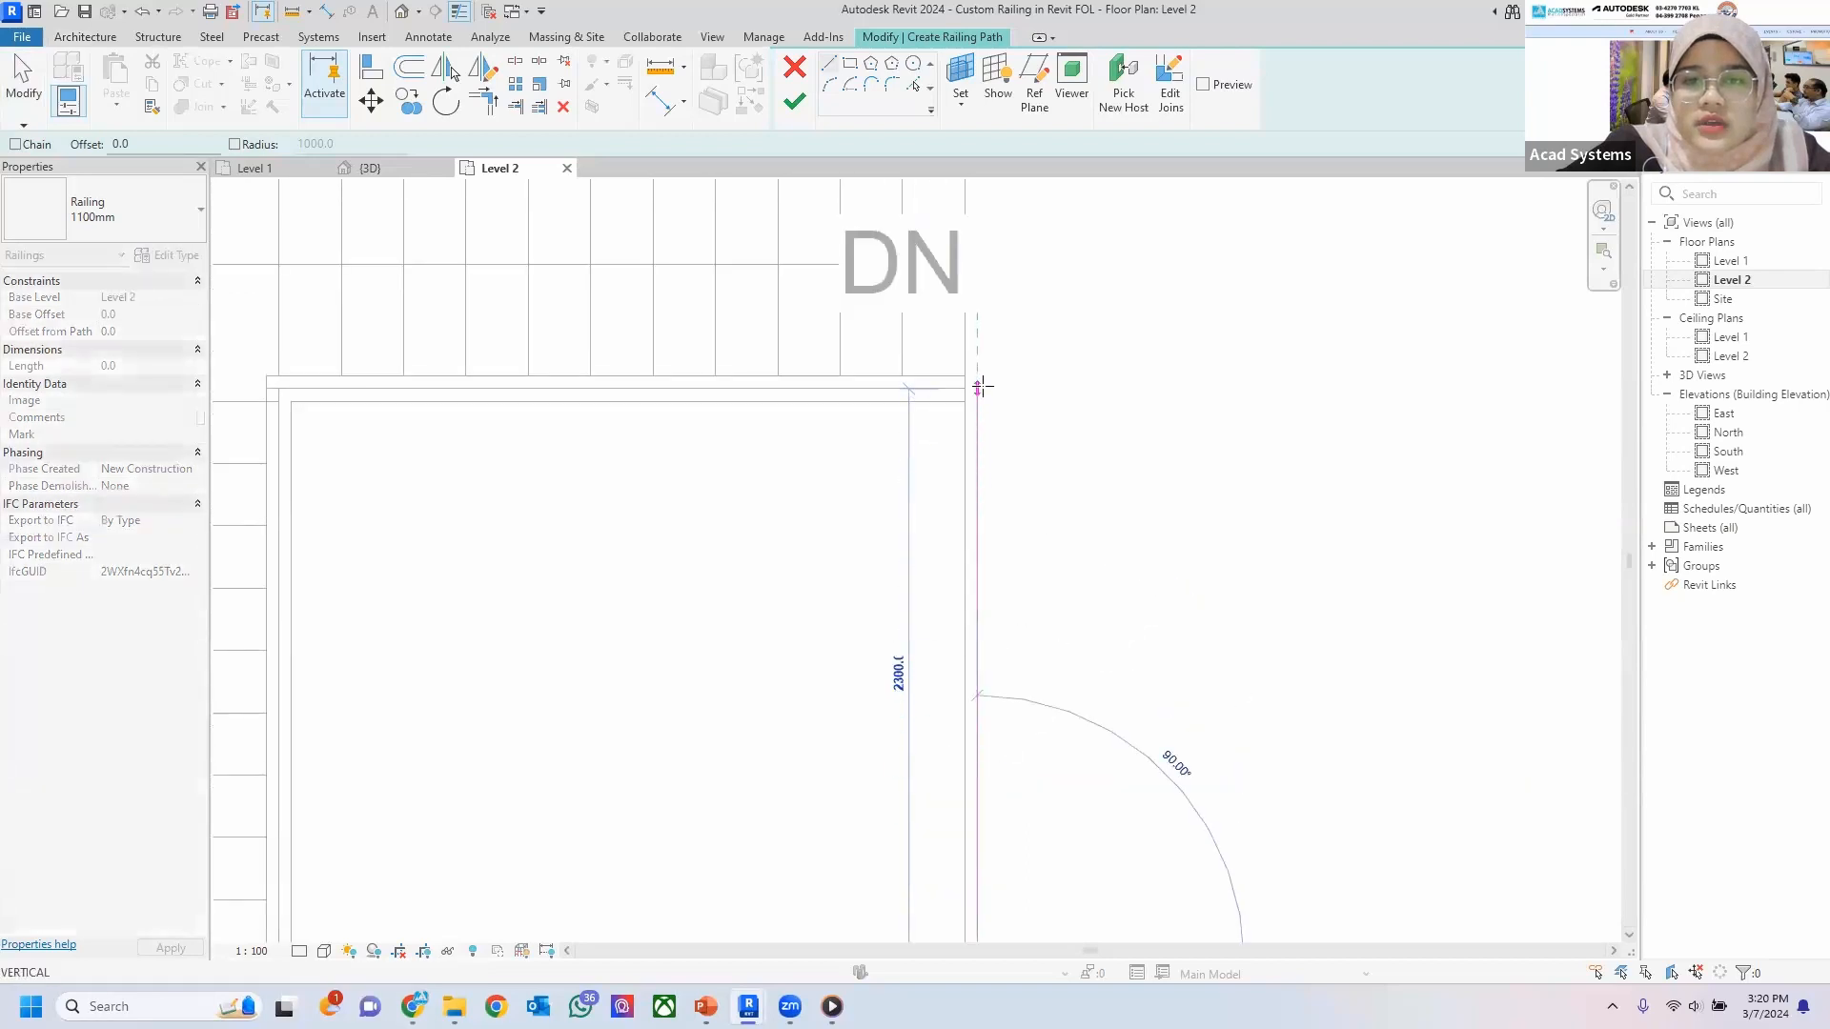
{"action": "left_click", "coordinate": [977, 388]}
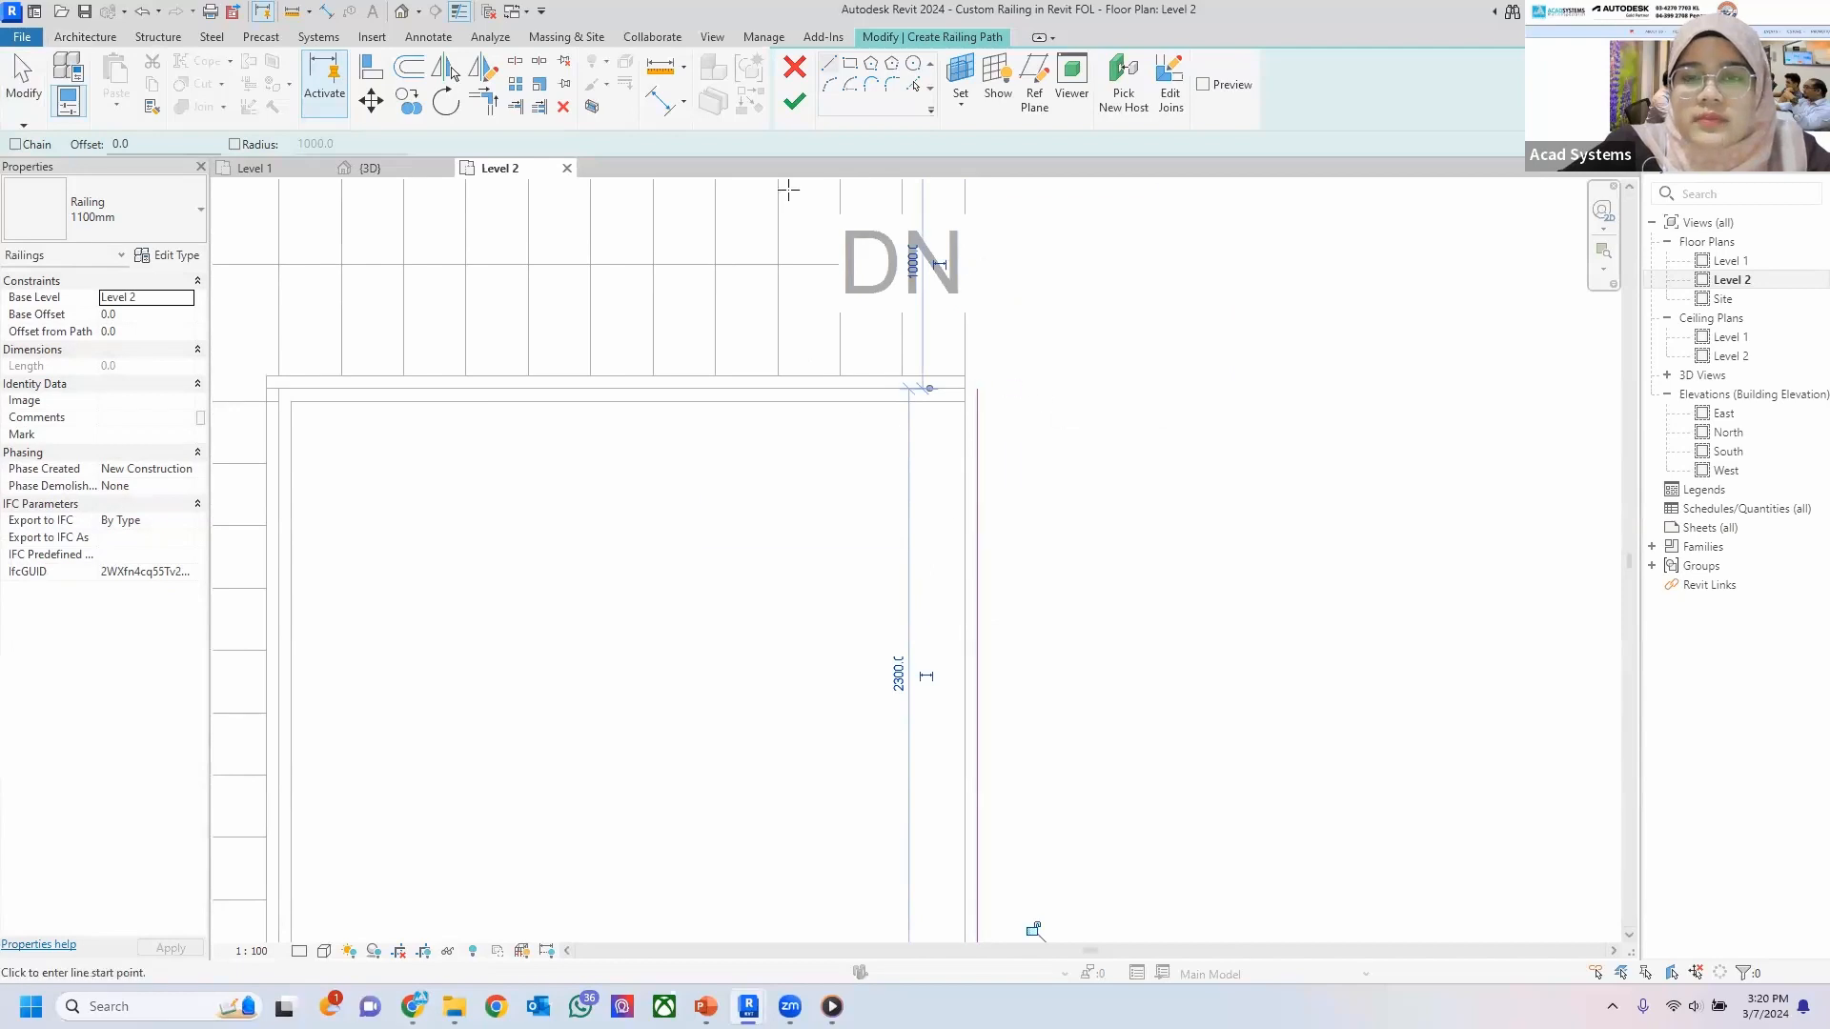
{"action": "left_click", "coordinate": [794, 101]}
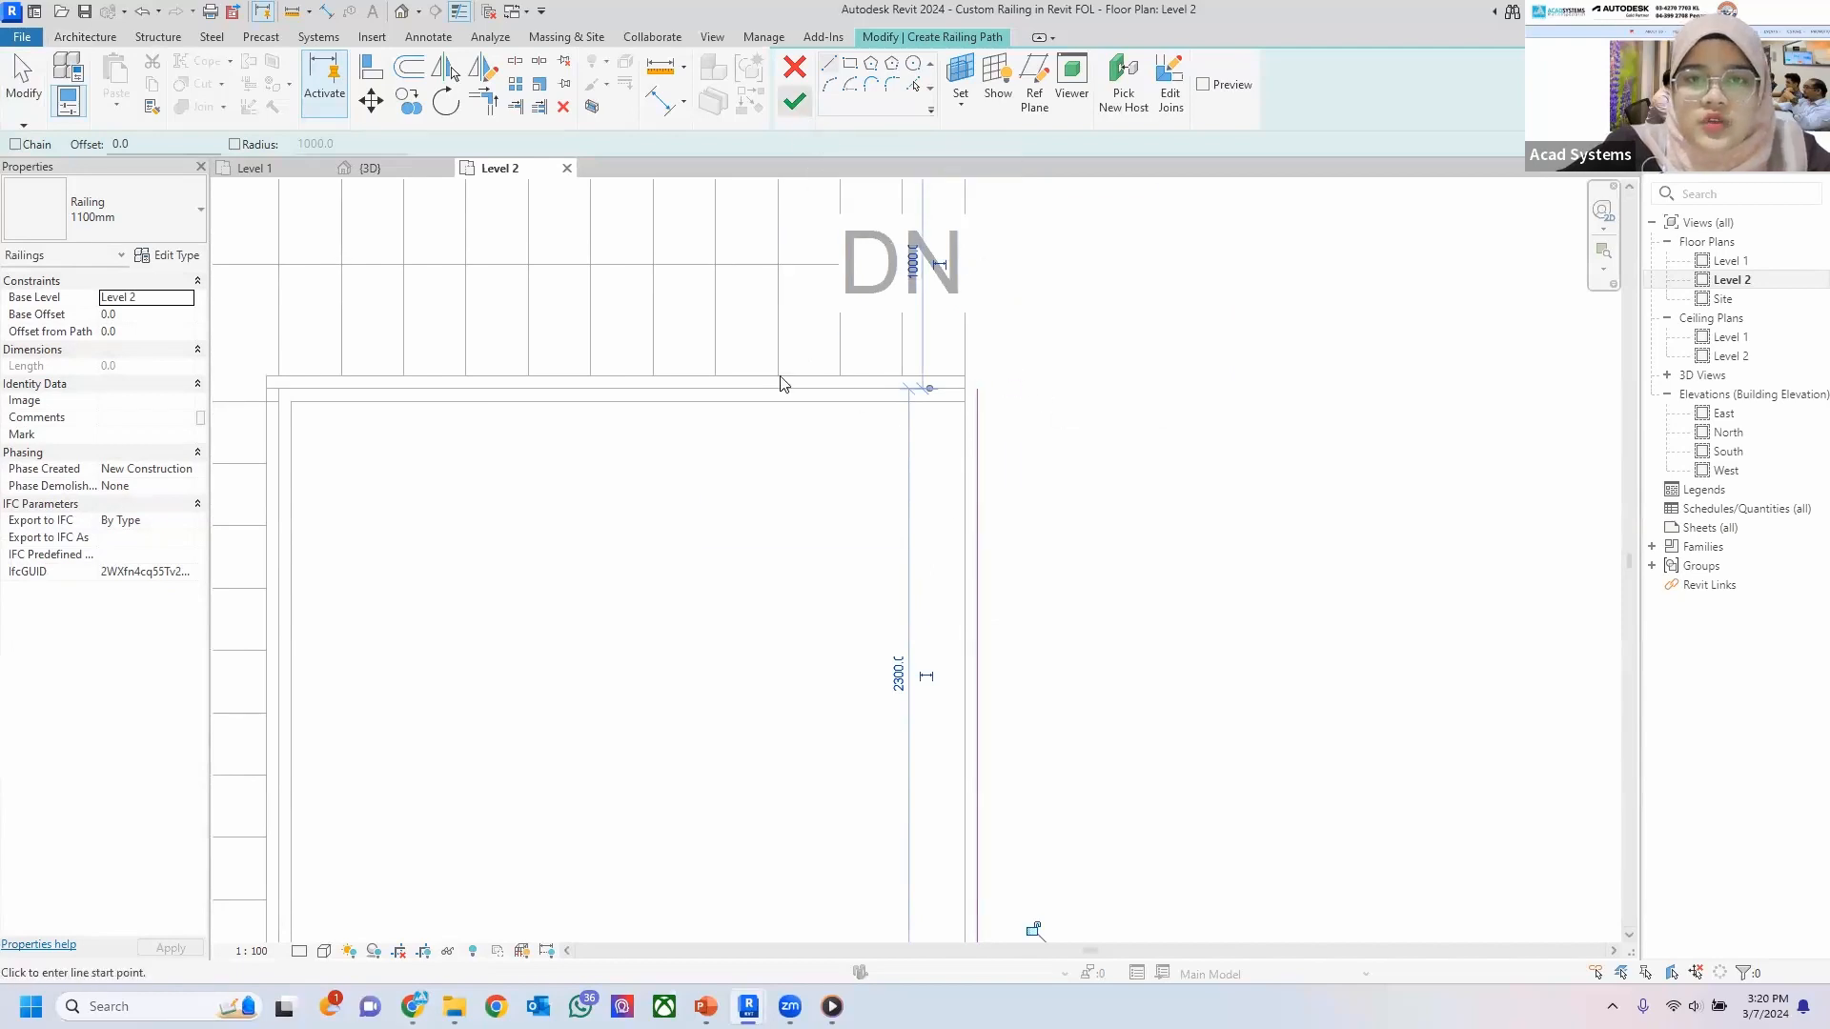
Start another railing on Level 2 and draw a 3860 long path segment just above the upper stair run, past its left corner.
{"action": "scroll", "coordinate": [762, 533], "scroll_direction": "down", "scroll_amount": 2}
{"action": "middle_click_drag", "start_coordinate": [754, 517], "coordinate": [939, 586]}
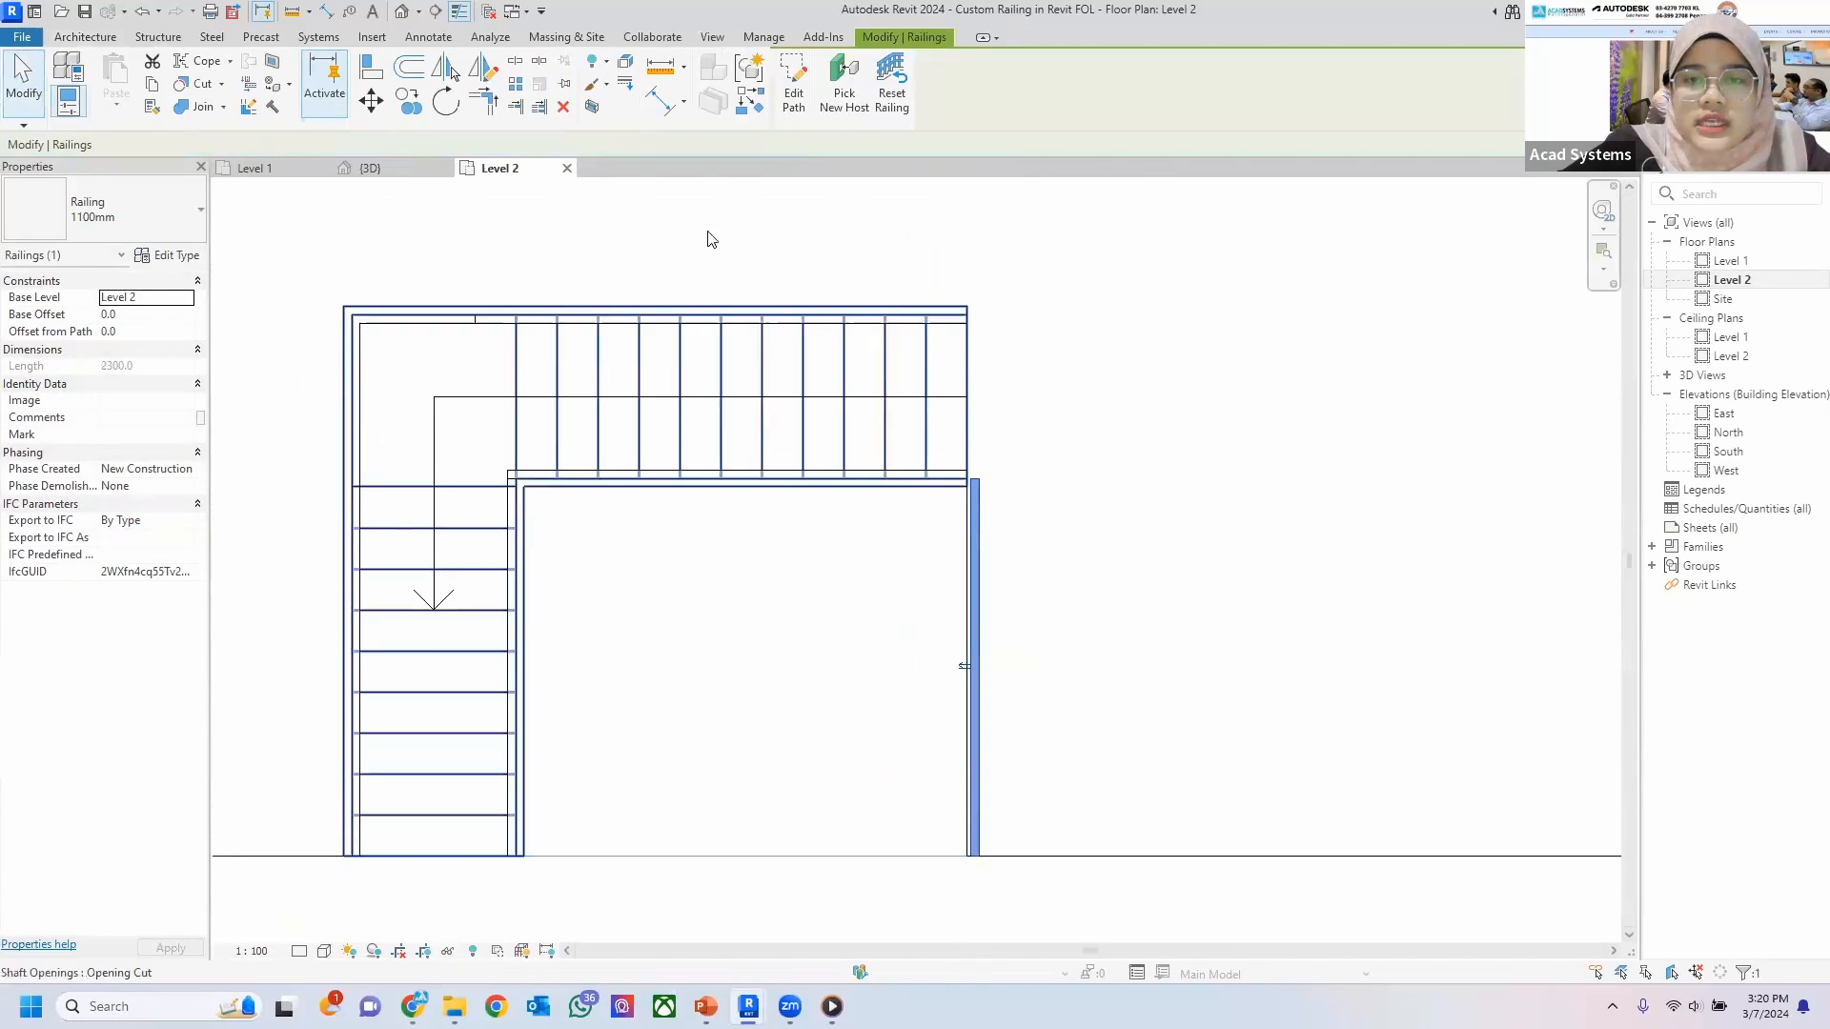
{"action": "left_click", "coordinate": [85, 36]}
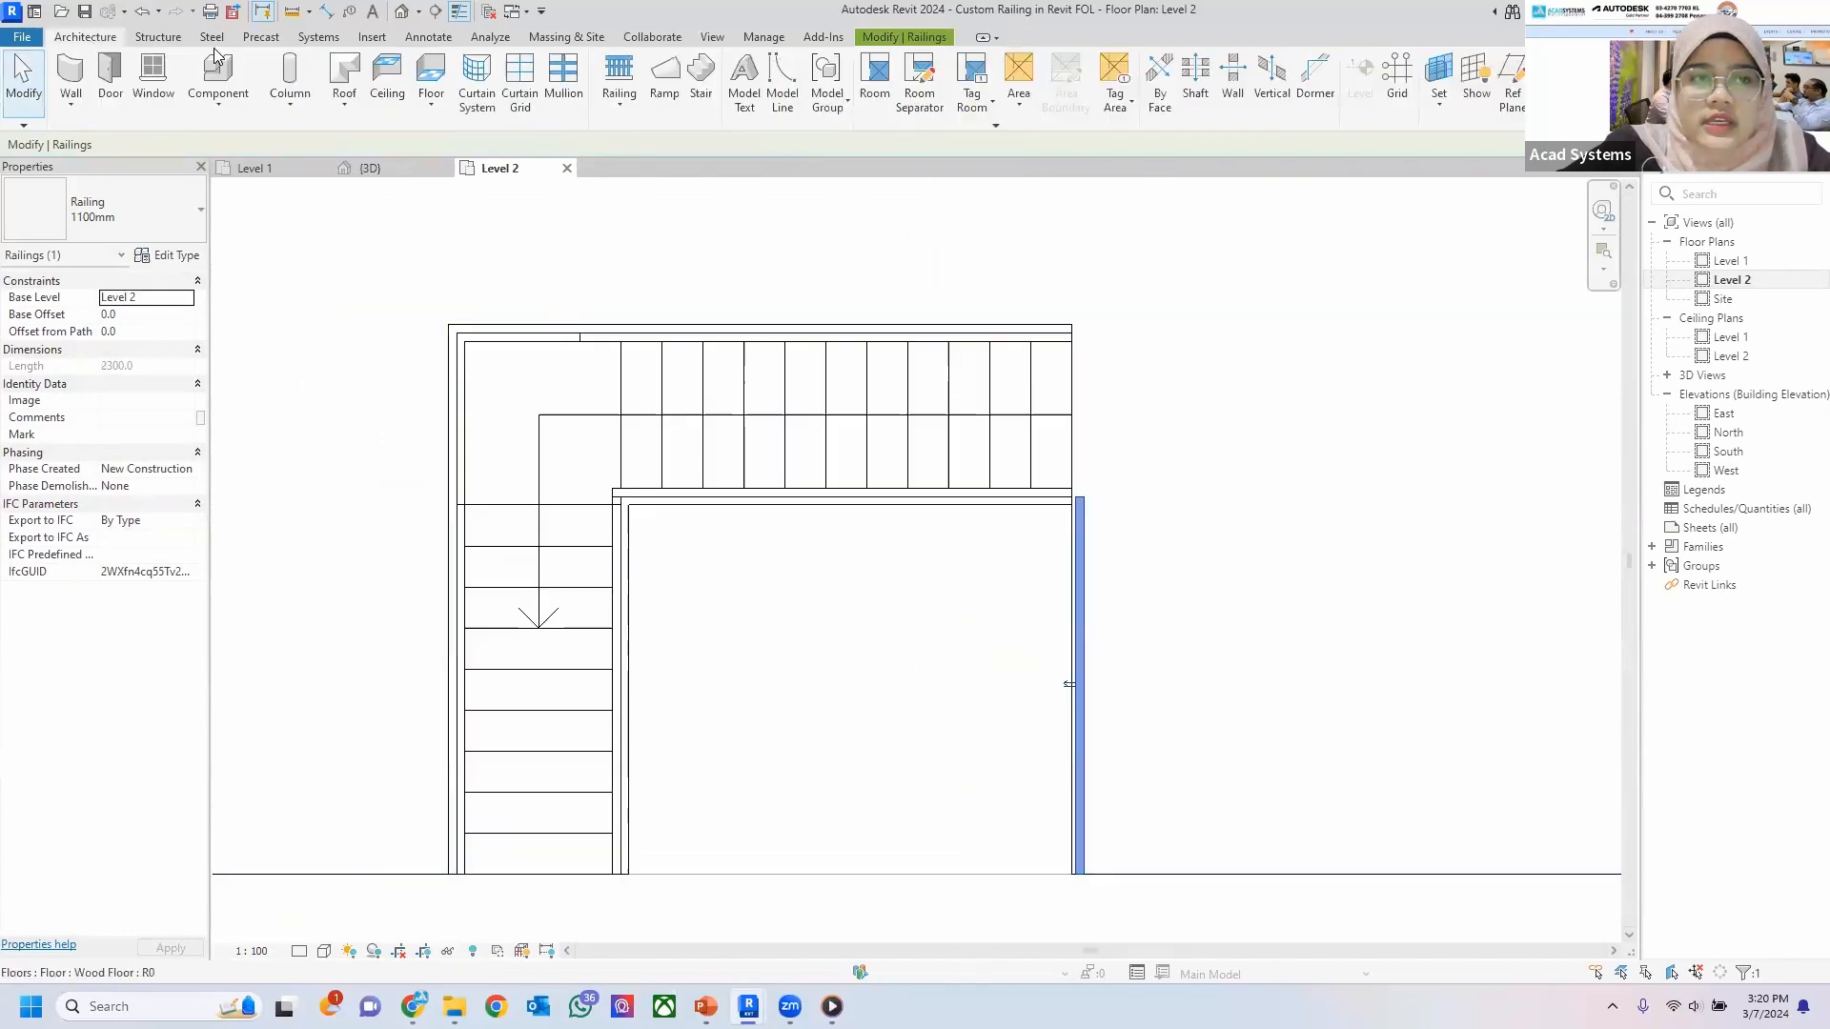
{"action": "left_click", "coordinate": [619, 76]}
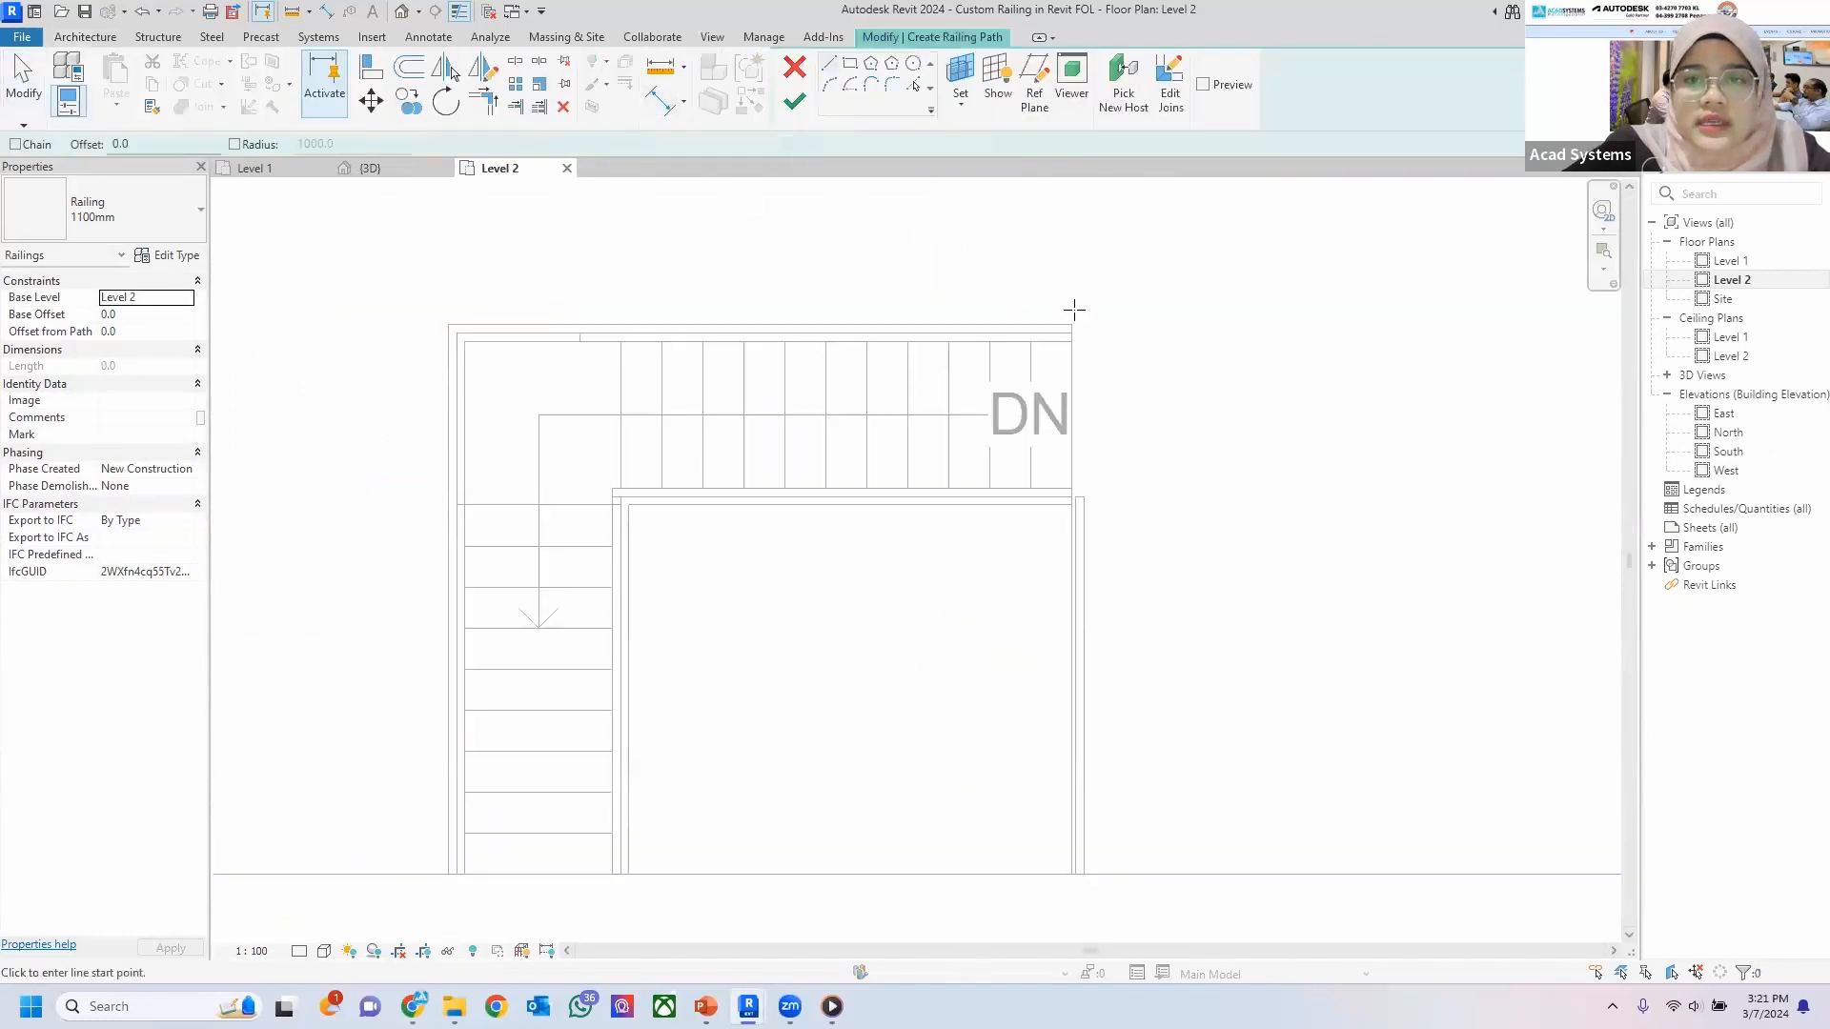
{"action": "scroll", "coordinate": [1072, 317], "scroll_direction": "up", "scroll_amount": 3}
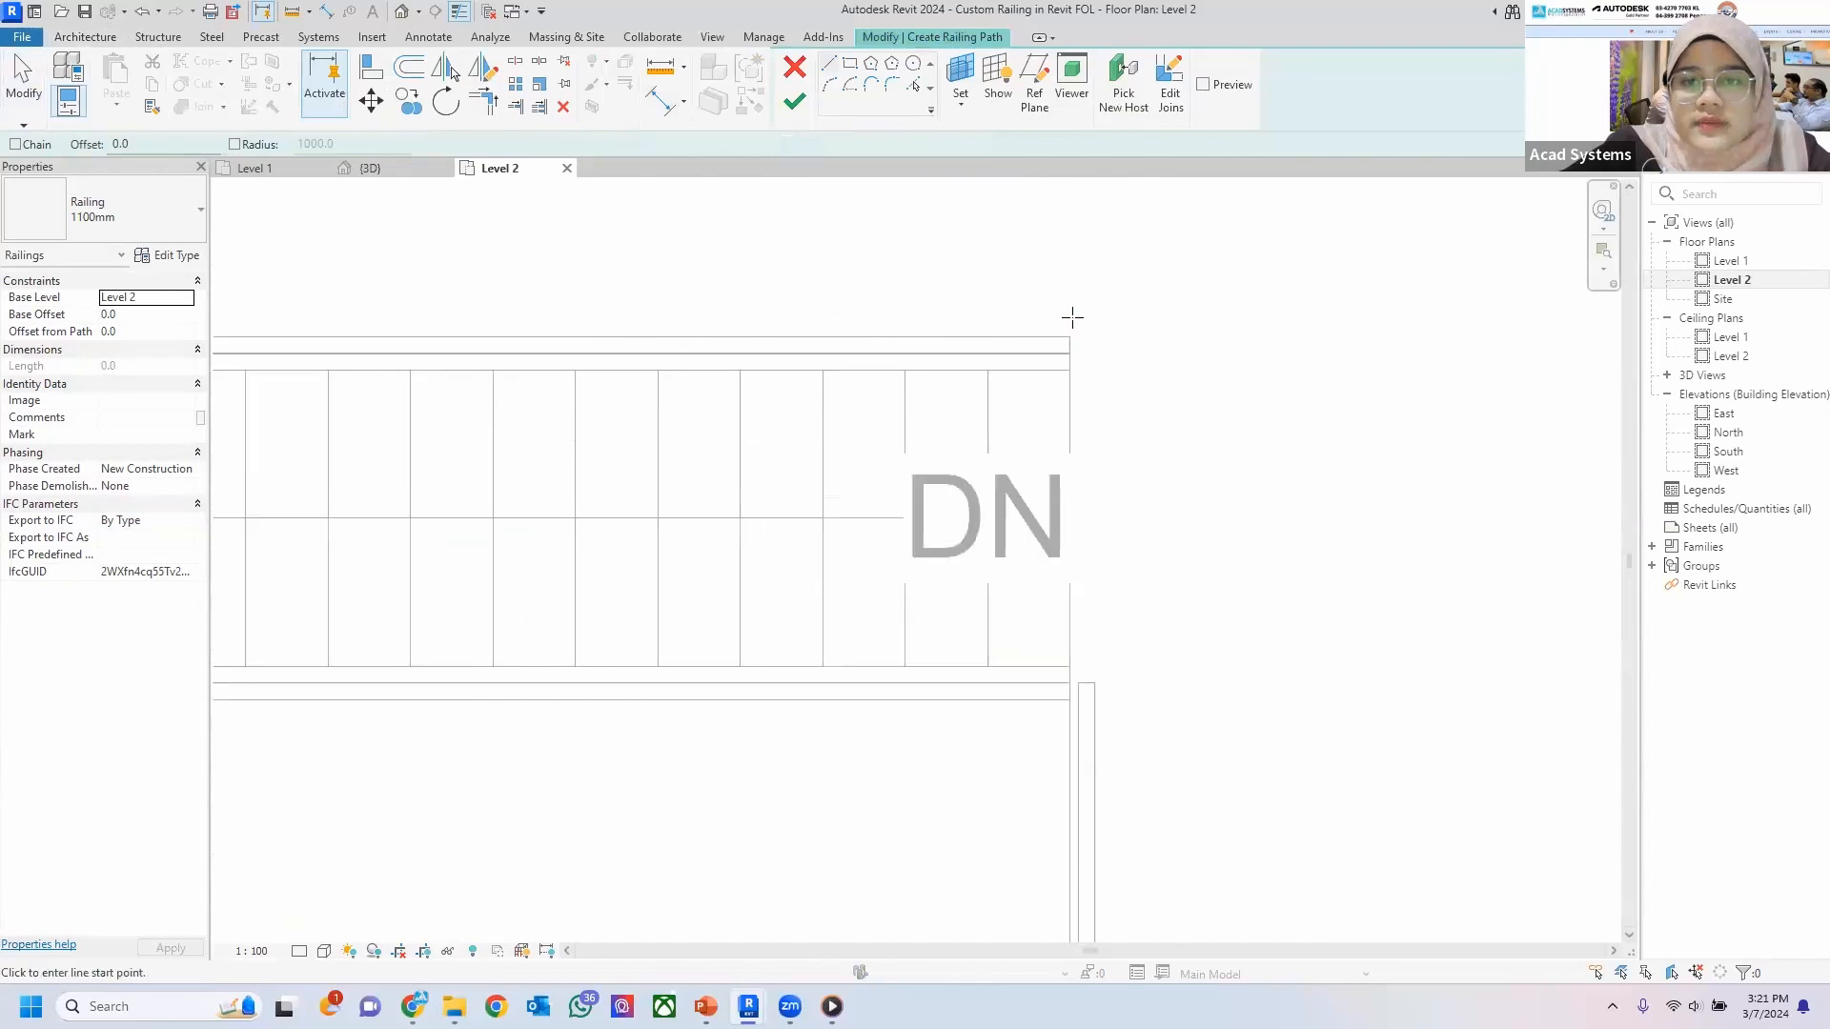
{"action": "left_click", "coordinate": [1073, 321]}
{"action": "mouse_move", "coordinate": [388, 322]}
{"action": "middle_mouse_down"}
{"action": "mouse_move", "coordinate": [906, 324]}
{"action": "mouse_move", "coordinate": [388, 312]}
{"action": "mouse_move", "coordinate": [412, 323]}
{"action": "middle_mouse_up"}
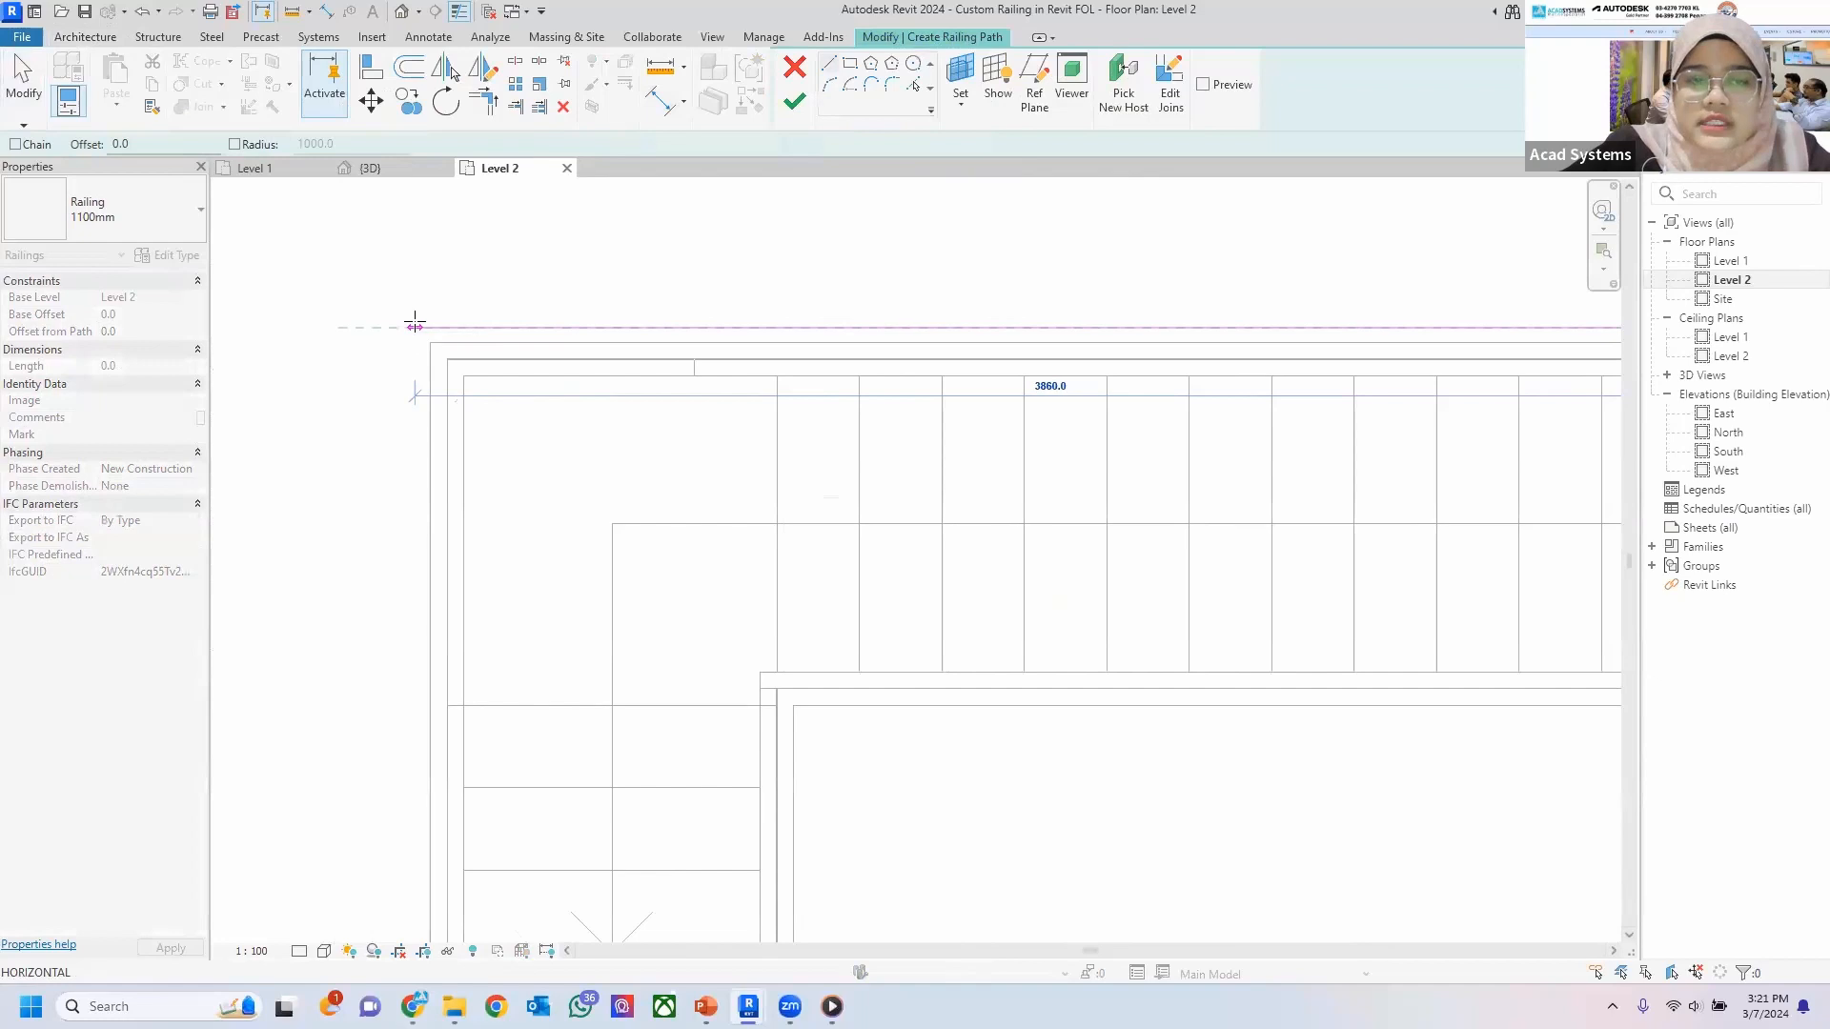
{"action": "left_click", "coordinate": [416, 325]}
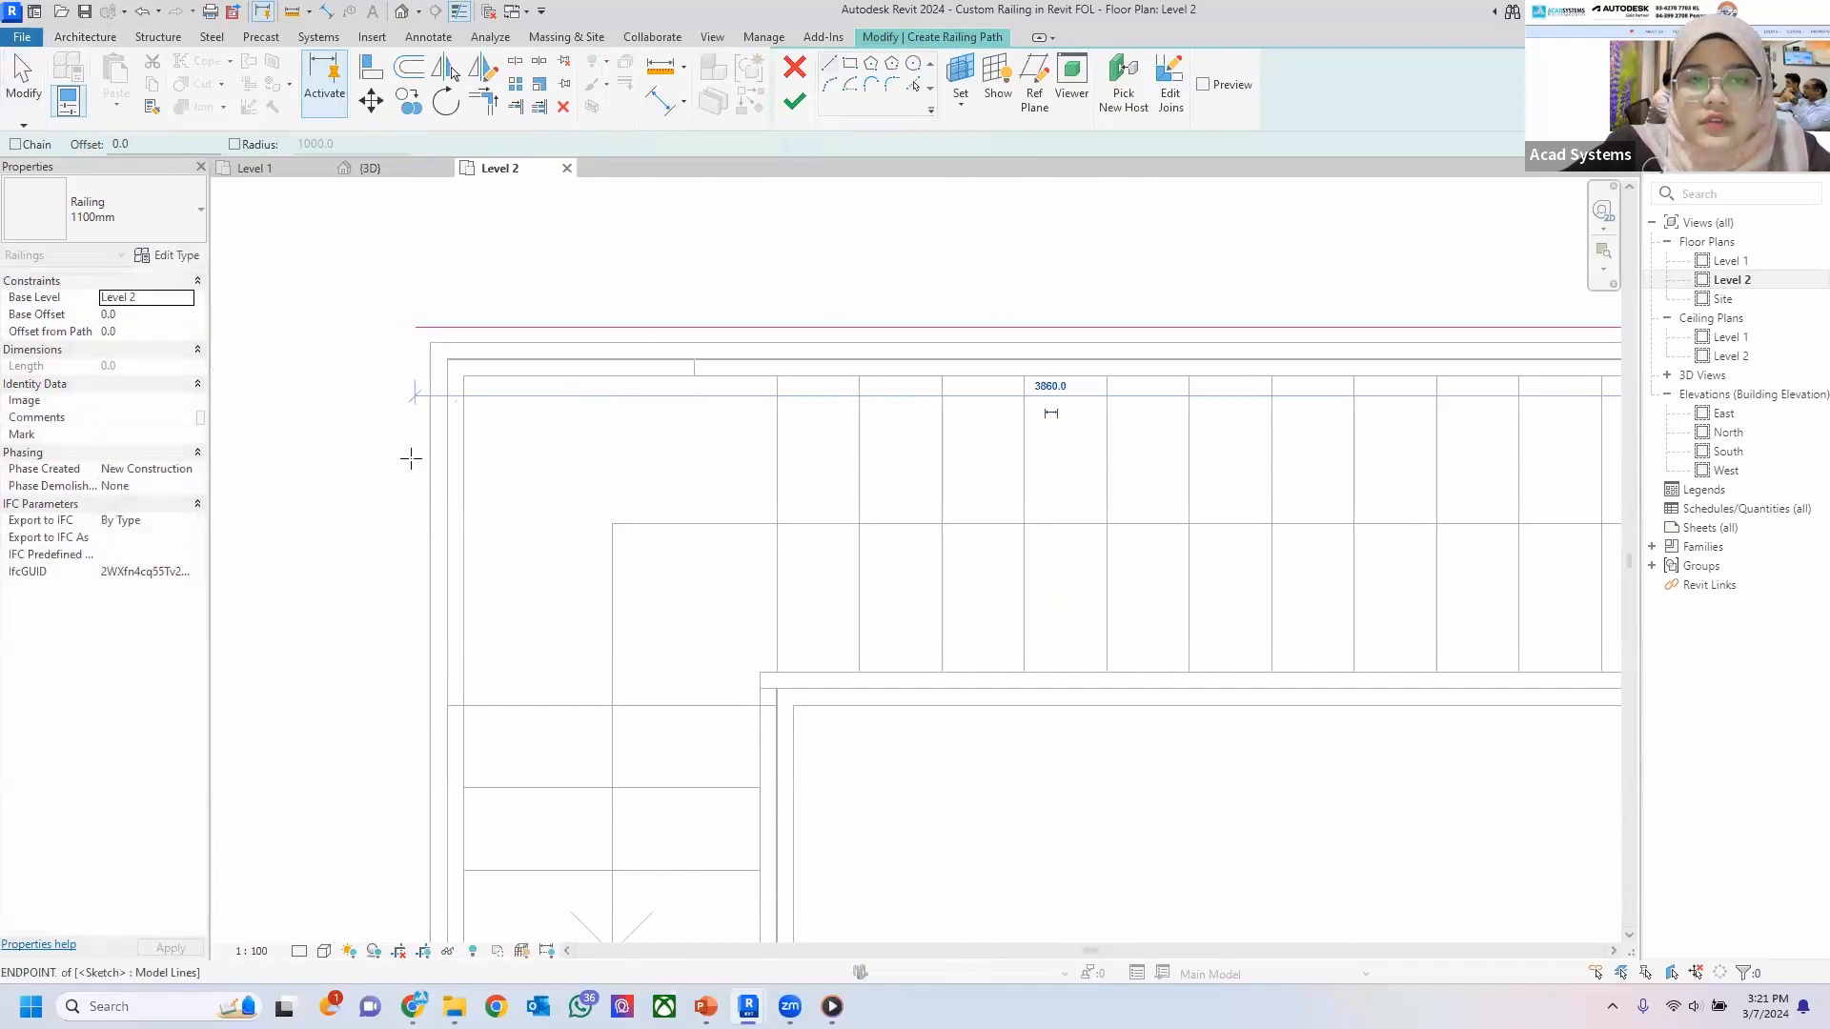
Add an about 3395 long vertical path segment beside the lower stair run down to the floor edge and finish the railing.
{"action": "scroll", "coordinate": [395, 521], "scroll_direction": "down", "scroll_amount": 3}
{"action": "middle_click_drag", "start_coordinate": [398, 519], "coordinate": [424, 231]}
{"action": "middle_click_drag", "start_coordinate": [413, 507], "coordinate": [417, 367]}
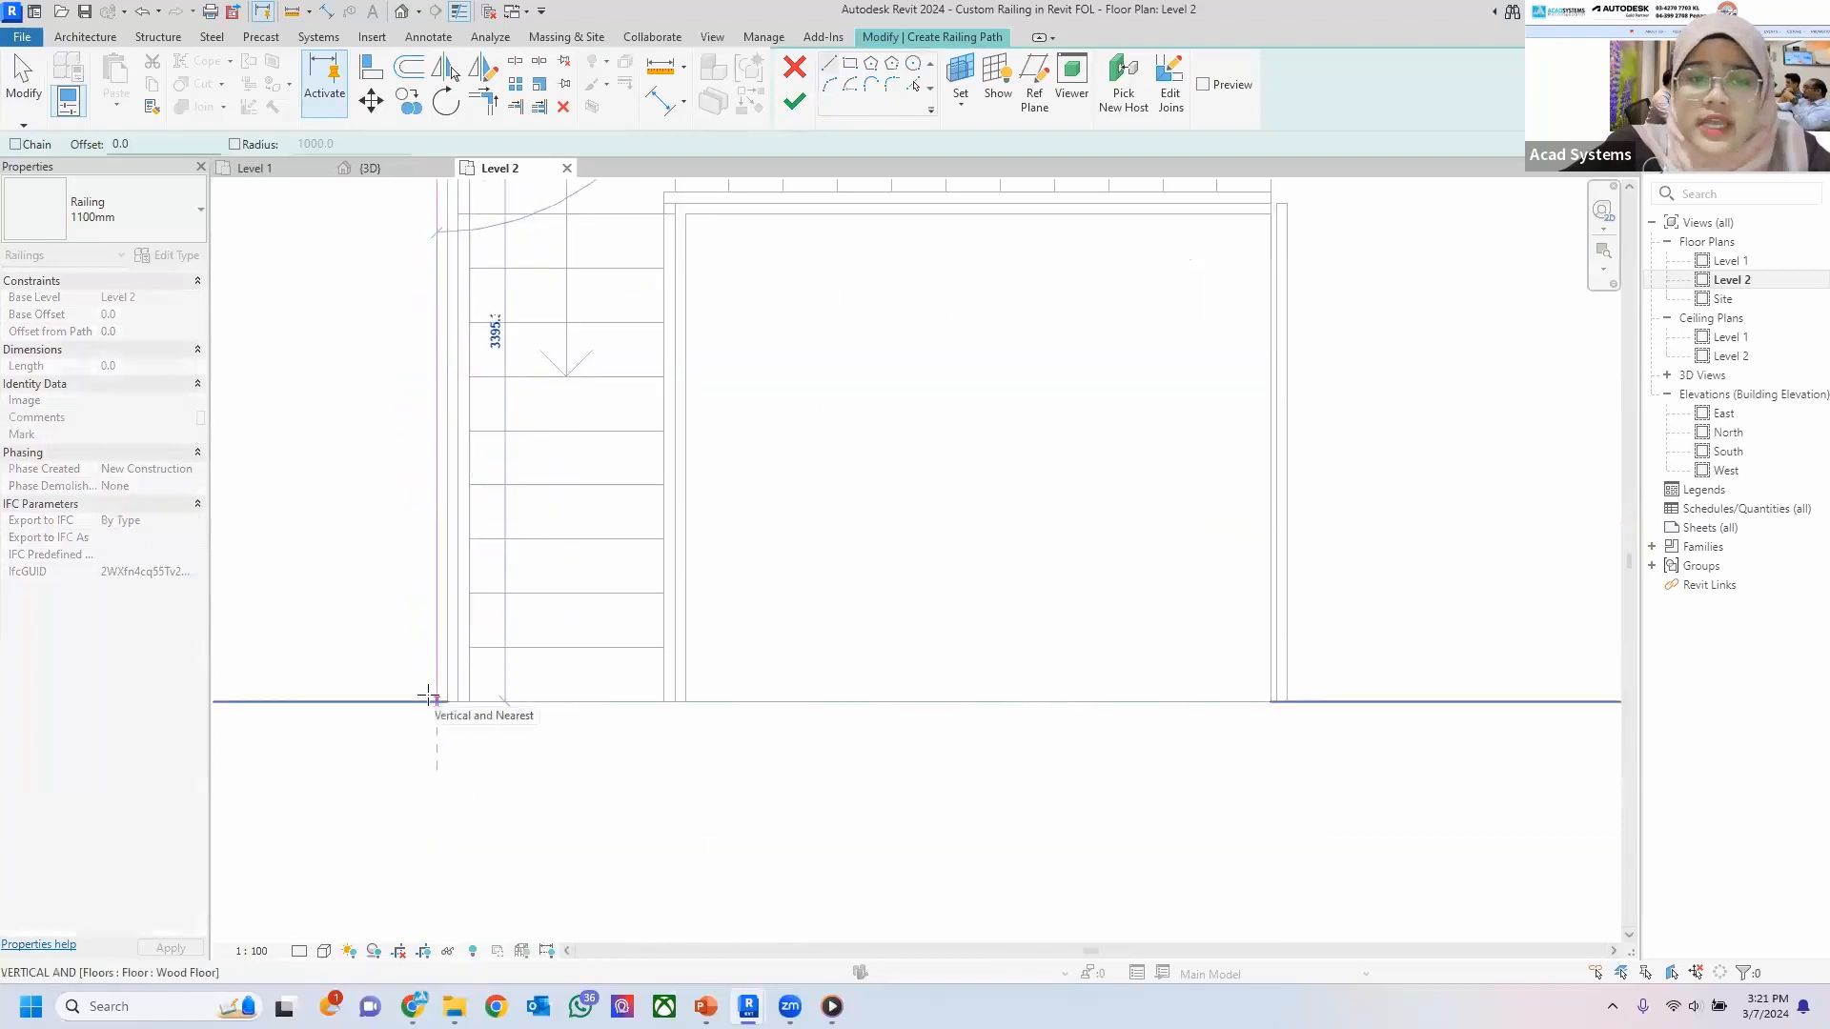
{"action": "key", "text": "Escape"}
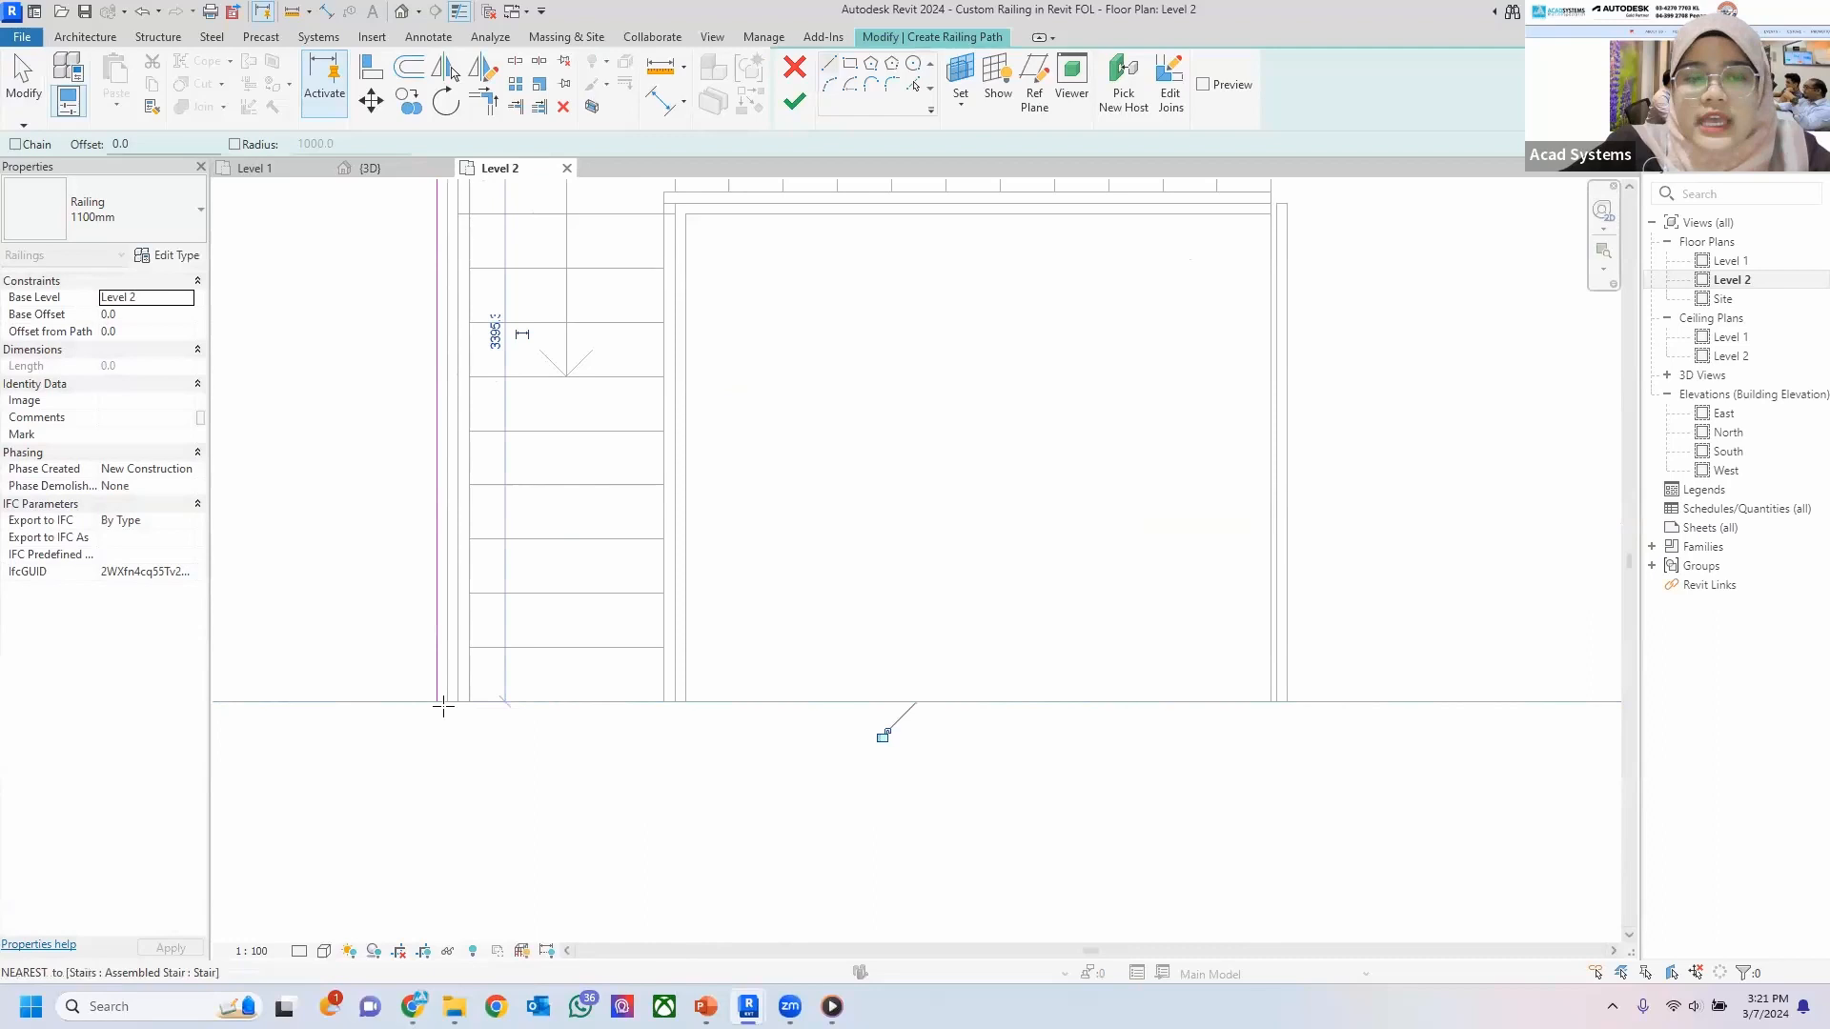
{"action": "scroll", "coordinate": [773, 333], "scroll_direction": "down", "scroll_amount": 3}
{"action": "middle_click_drag", "start_coordinate": [772, 332], "coordinate": [689, 480]}
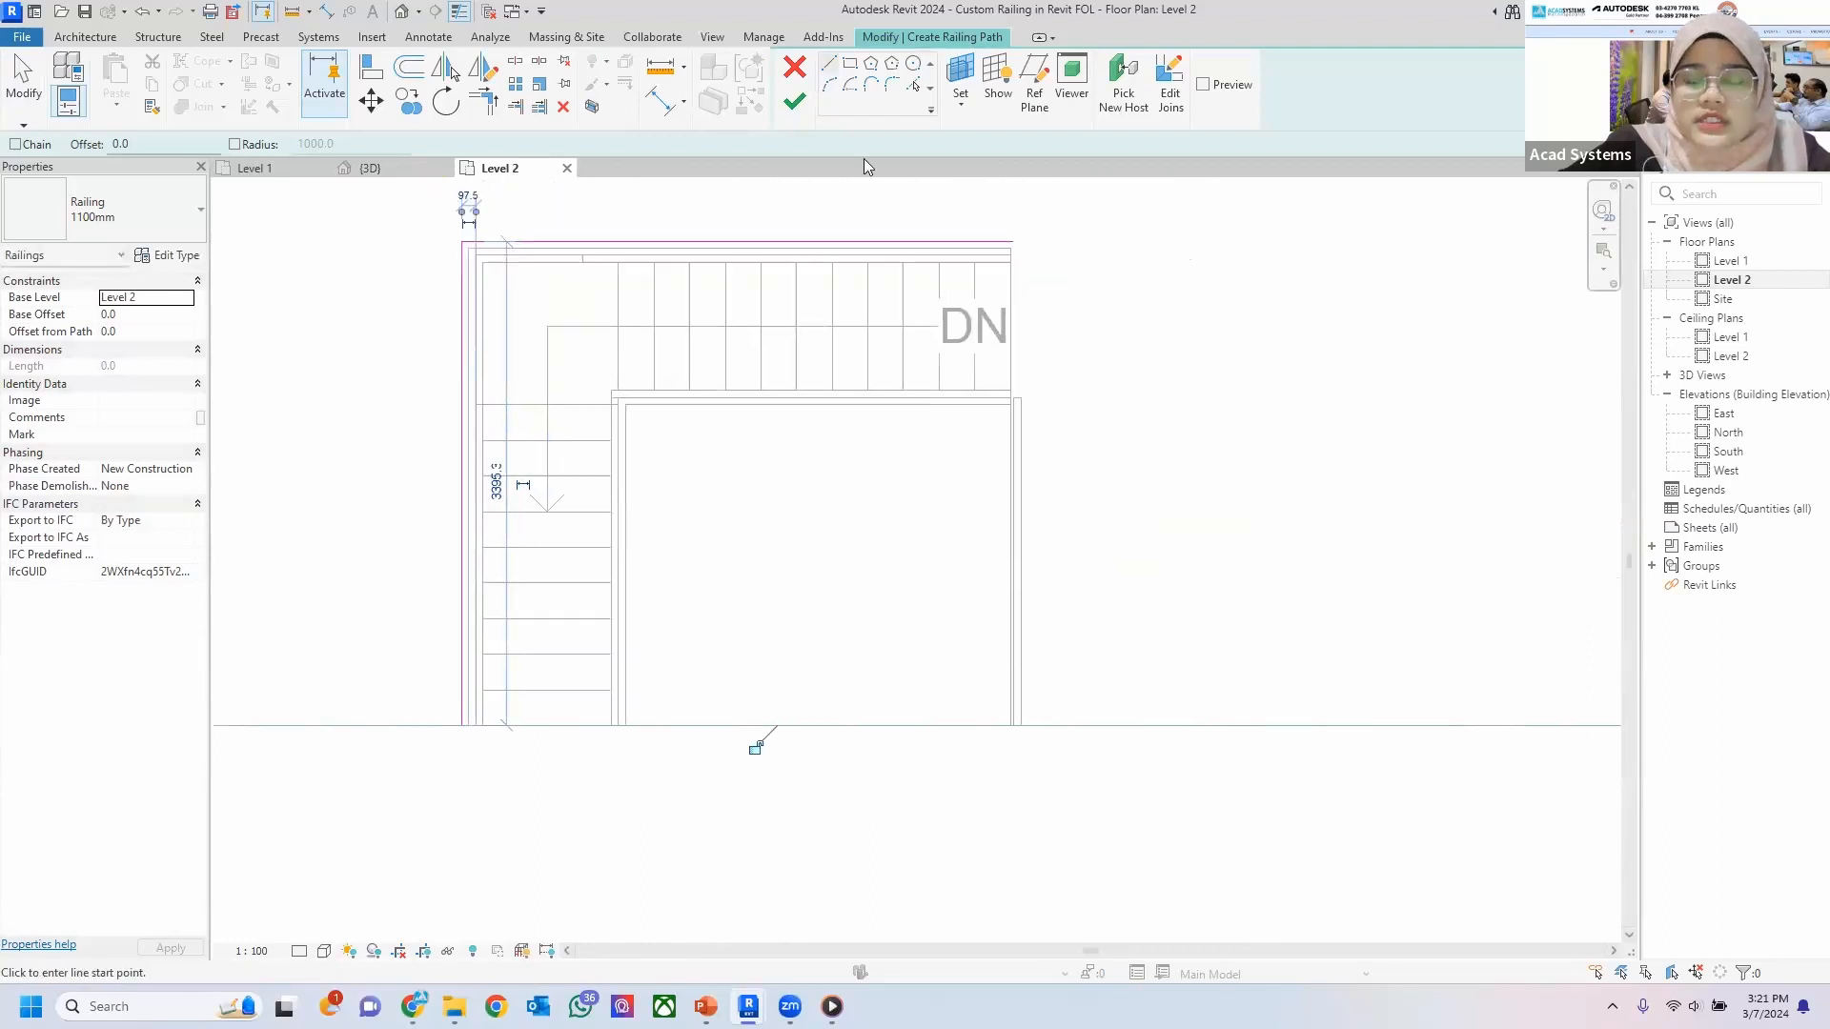
{"action": "left_click", "coordinate": [794, 100]}
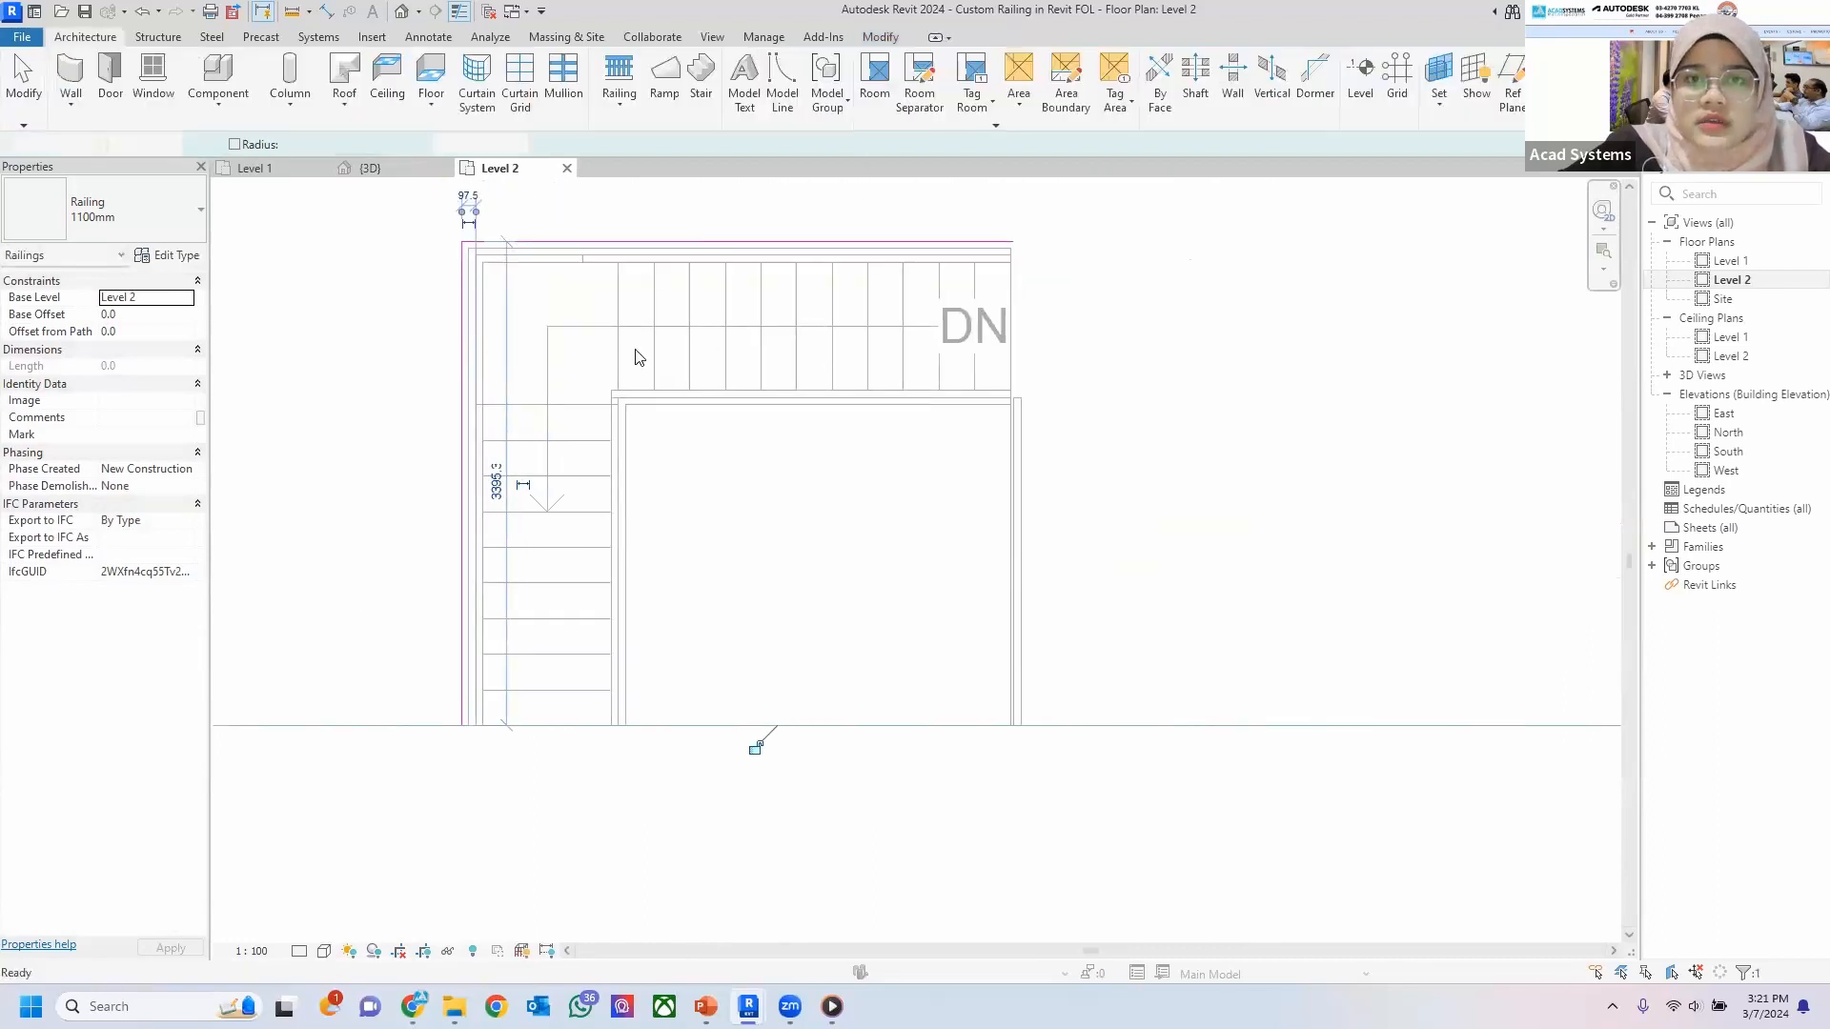
Set the 3D view to Fine detail level and a visual style that shows the material textures.
{"action": "left_click", "coordinate": [377, 172]}
{"action": "middle_click_drag", "start_coordinate": [828, 442], "coordinate": [711, 415], "text": "shift"}
{"action": "scroll", "coordinate": [662, 318], "scroll_direction": "up", "scroll_amount": 3}
{"action": "middle_click_drag", "start_coordinate": [895, 454], "coordinate": [810, 465], "text": "shift"}
{"action": "left_click", "coordinate": [299, 951]}
{"action": "left_click", "coordinate": [321, 930]}
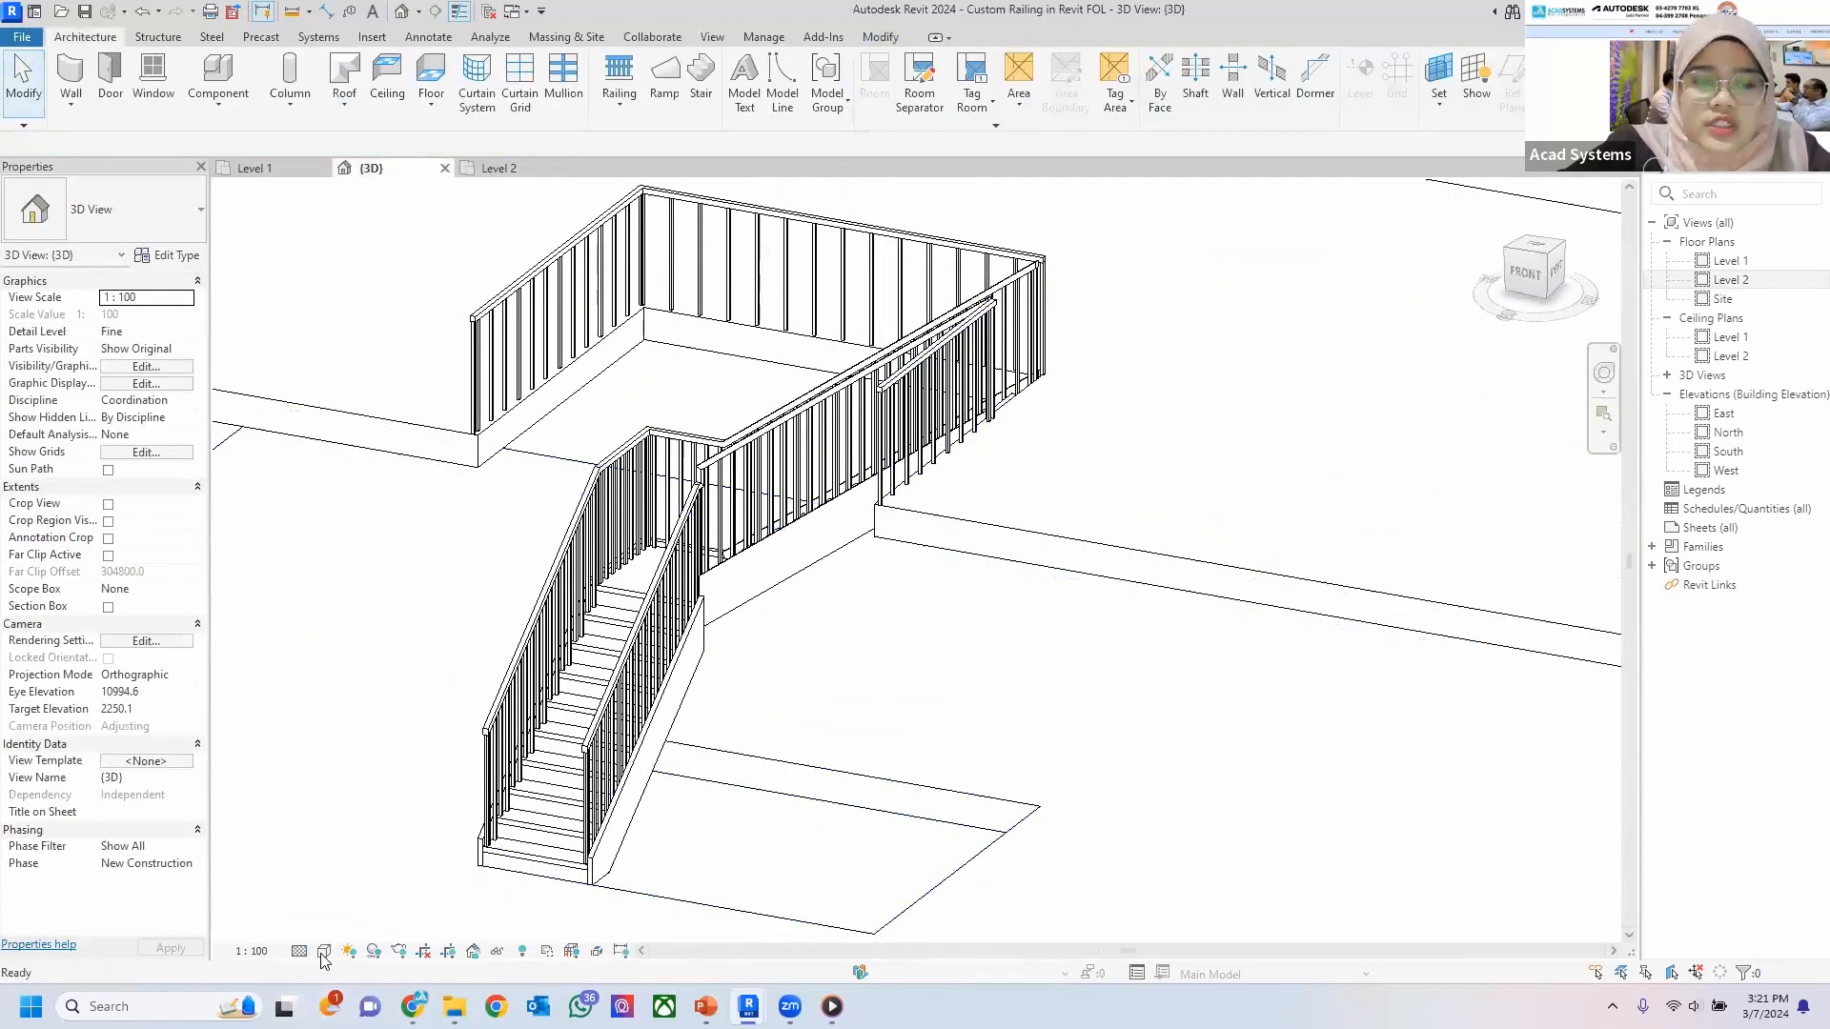
{"action": "left_click", "coordinate": [325, 951]}
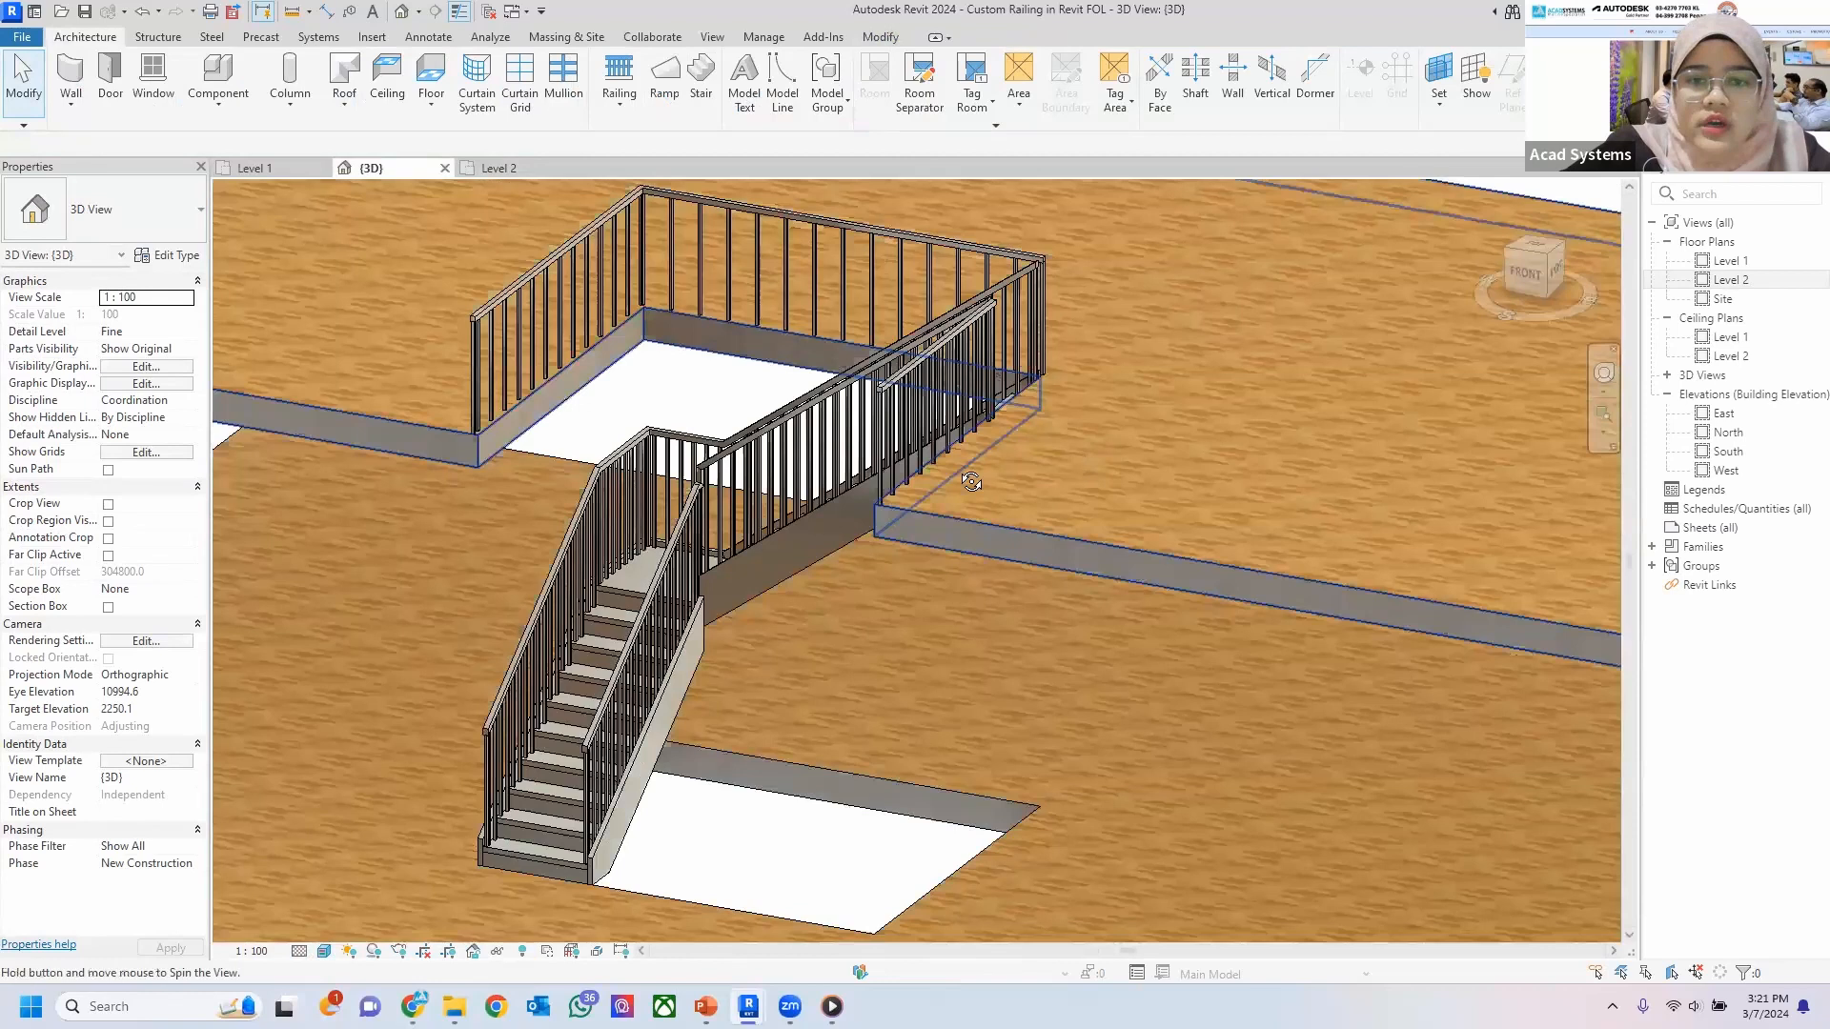
Inspect the railings around the floor opening and along the stair from several angles.
{"action": "middle_click_drag", "start_coordinate": [1073, 460], "coordinate": [543, 644], "text": "shift"}
{"action": "scroll", "coordinate": [702, 389], "scroll_direction": "up", "scroll_amount": 3}
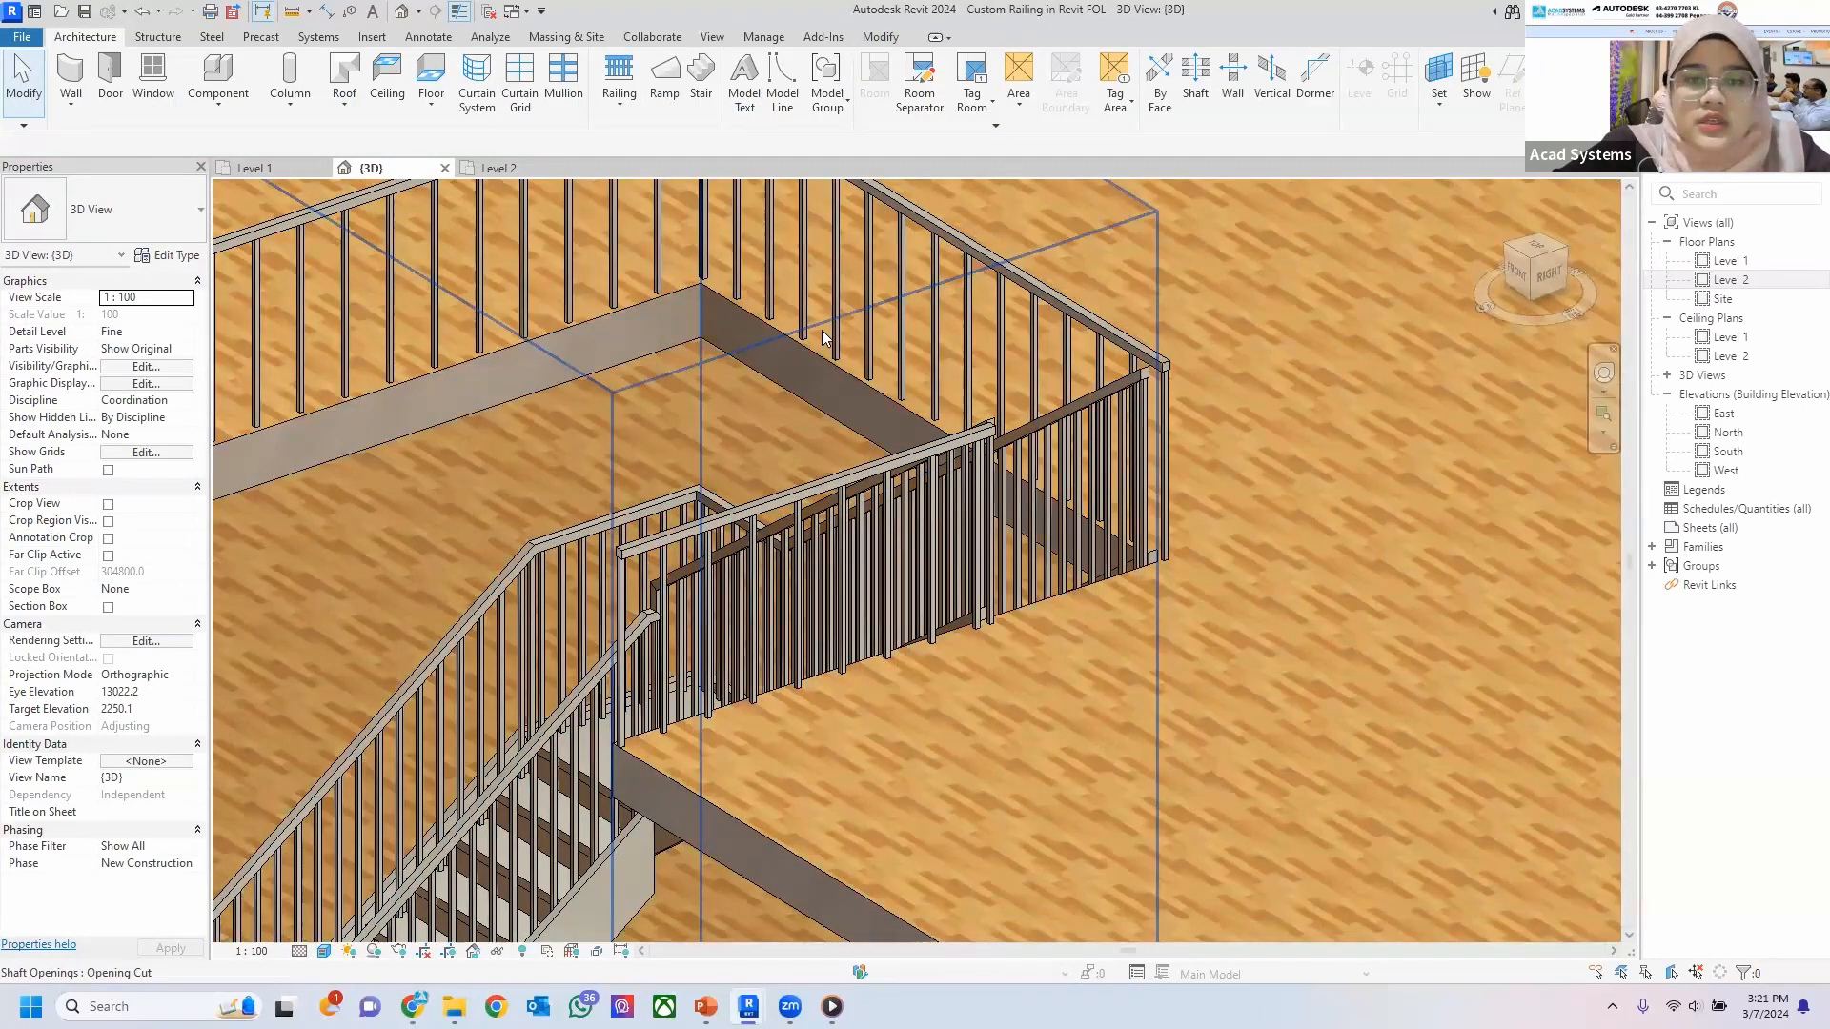
{"action": "scroll", "coordinate": [825, 408], "scroll_direction": "down", "scroll_amount": 1}
{"action": "middle_click_drag", "start_coordinate": [838, 545], "coordinate": [886, 495], "text": "shift"}
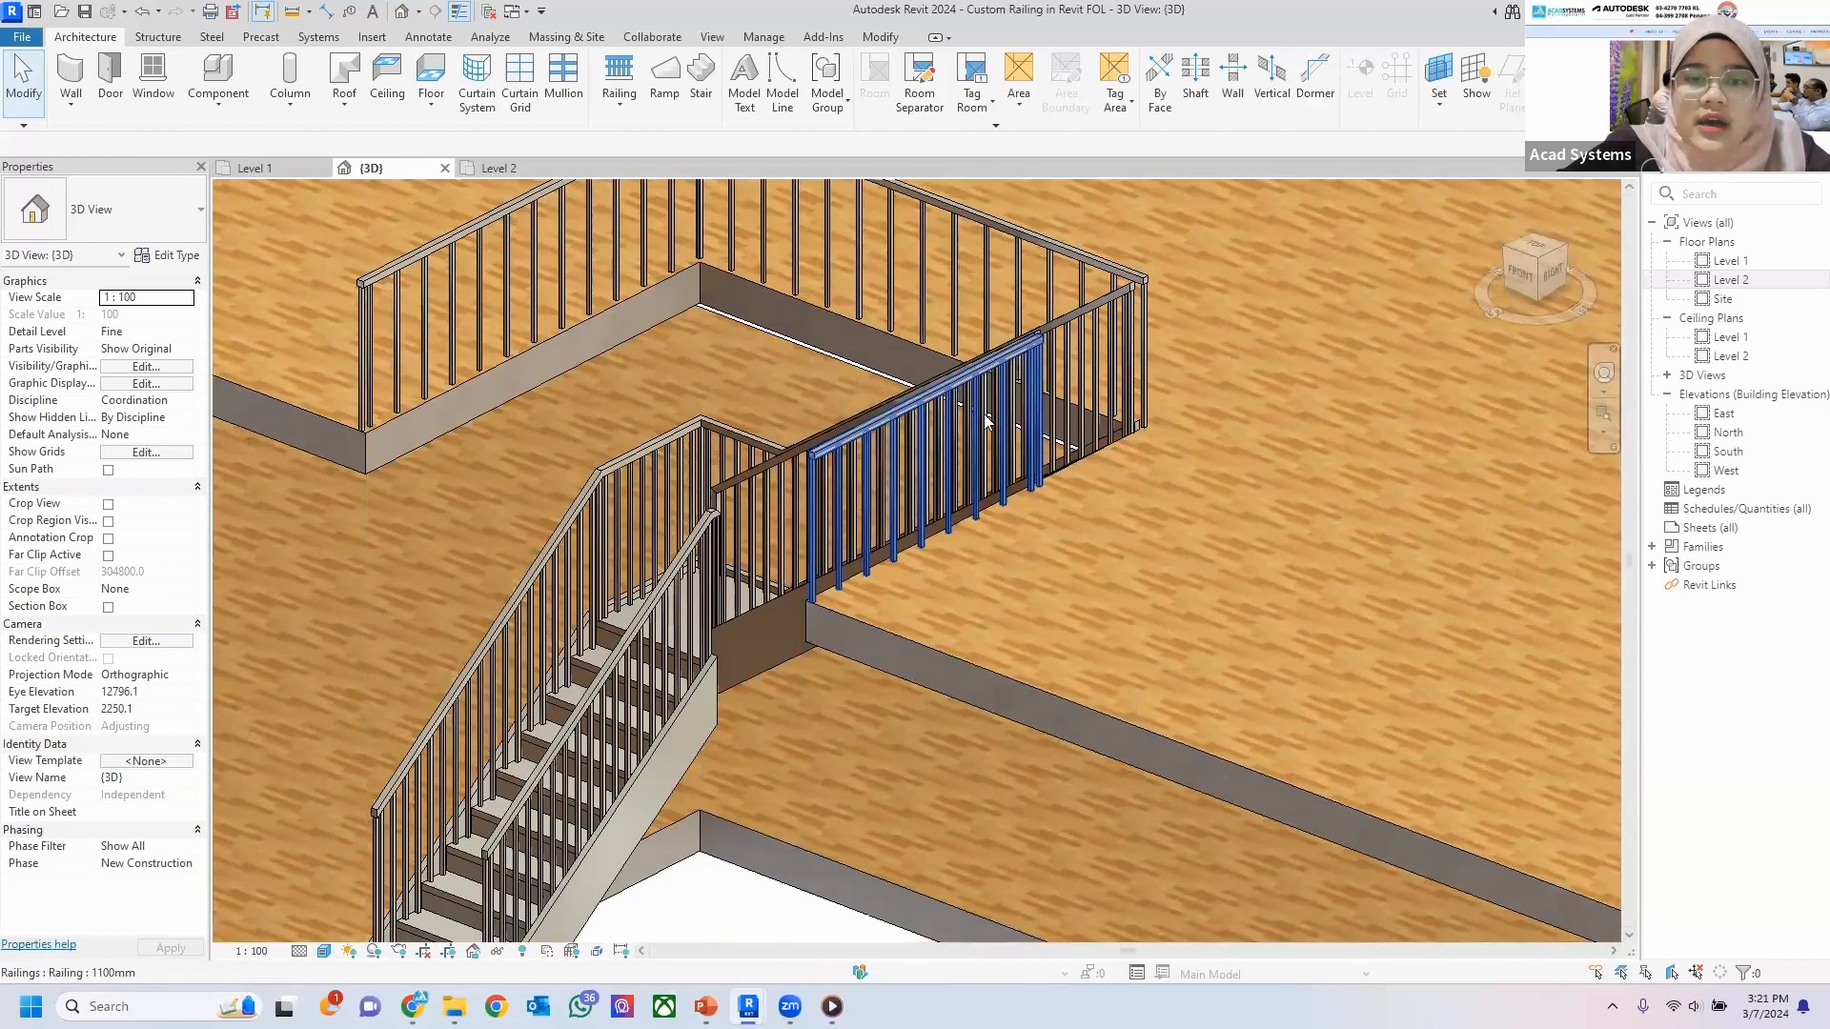
{"action": "scroll", "coordinate": [867, 462], "scroll_direction": "up", "scroll_amount": 2}
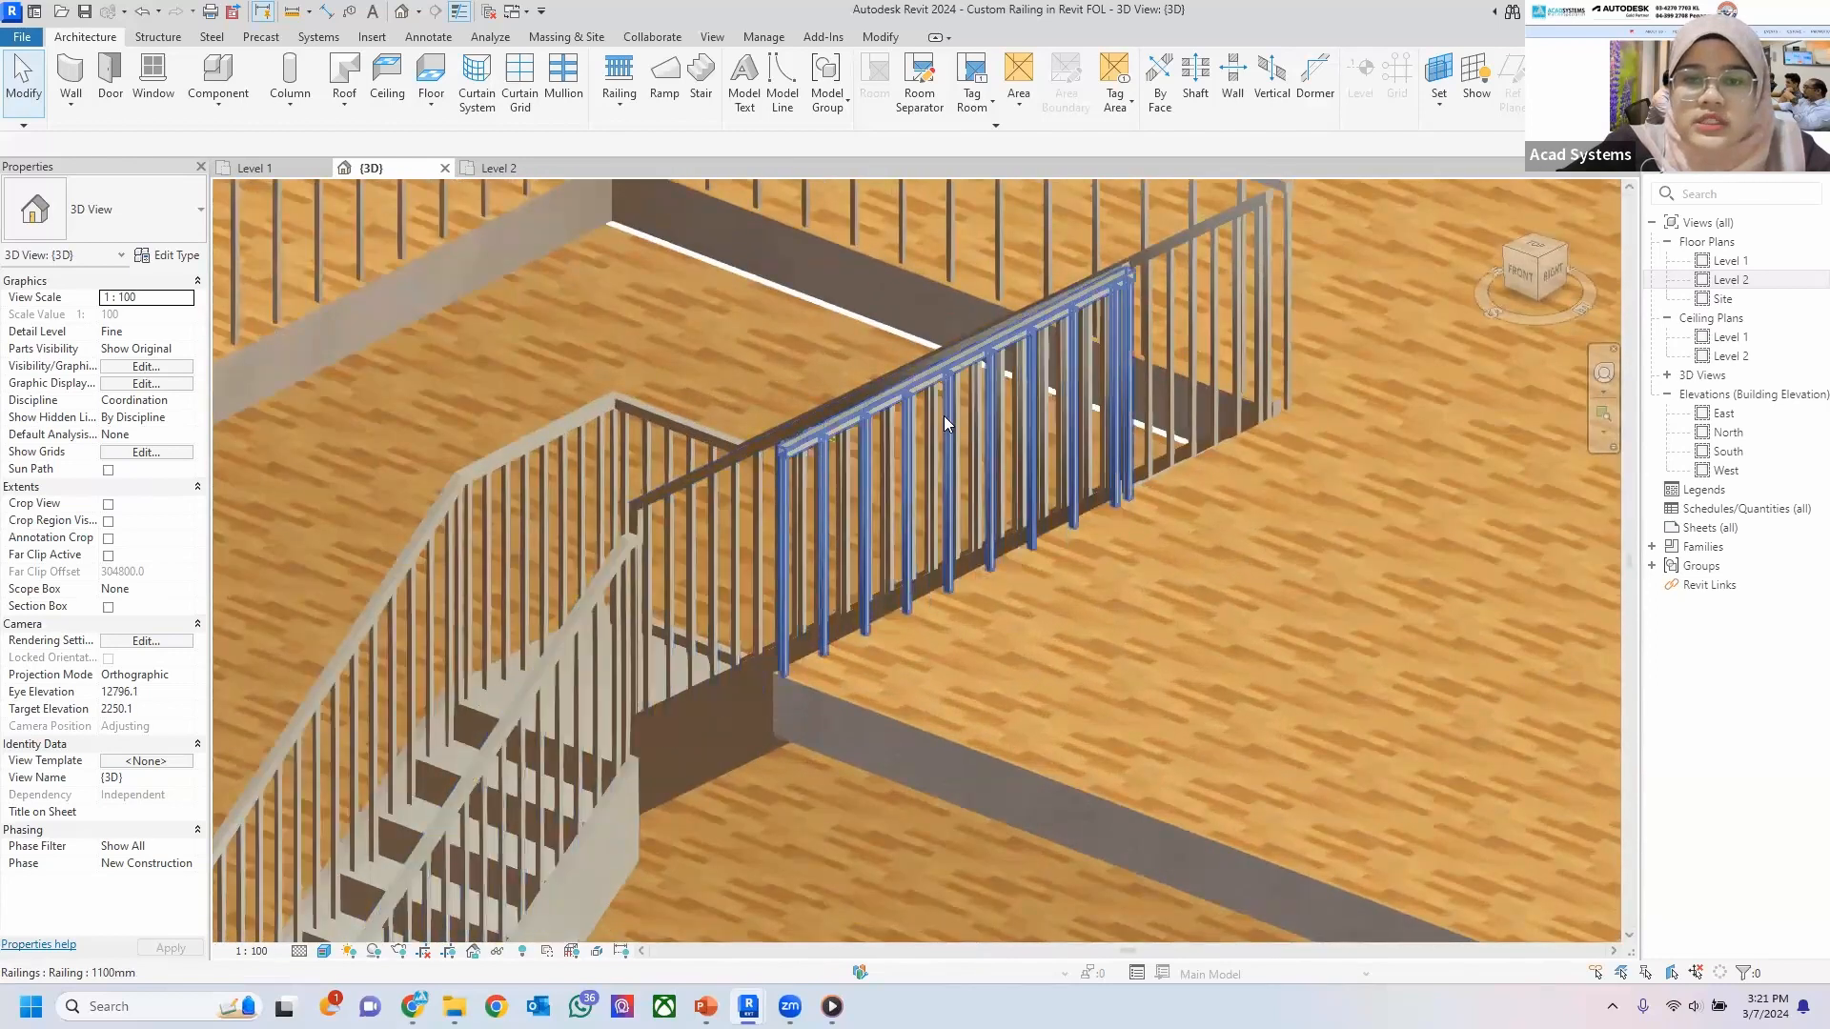
{"action": "middle_click_drag", "start_coordinate": [943, 416], "coordinate": [944, 419], "text": "shift"}
{"action": "scroll", "coordinate": [943, 419], "scroll_direction": "down", "scroll_amount": 2}
Open the baluster placement settings in the type properties of the straight Level 2 railing beside the opening.
{"action": "left_click", "coordinate": [996, 319]}
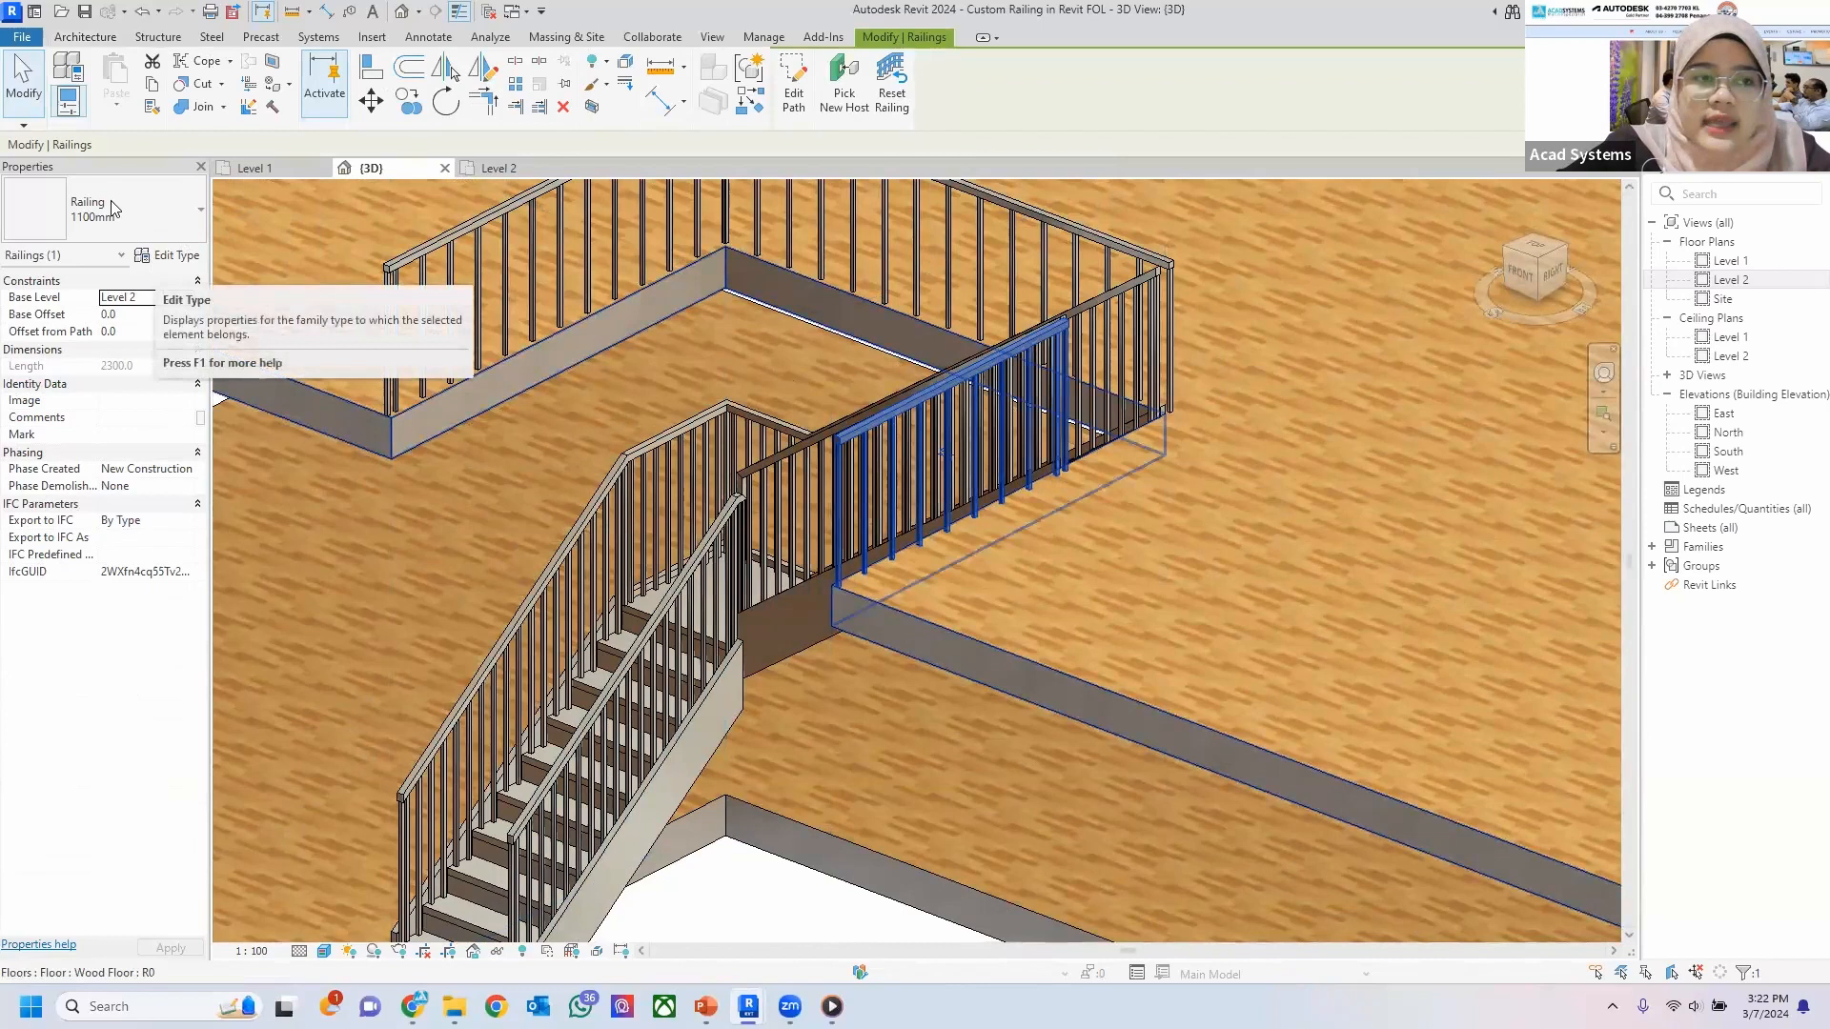
{"action": "left_click", "coordinate": [168, 257]}
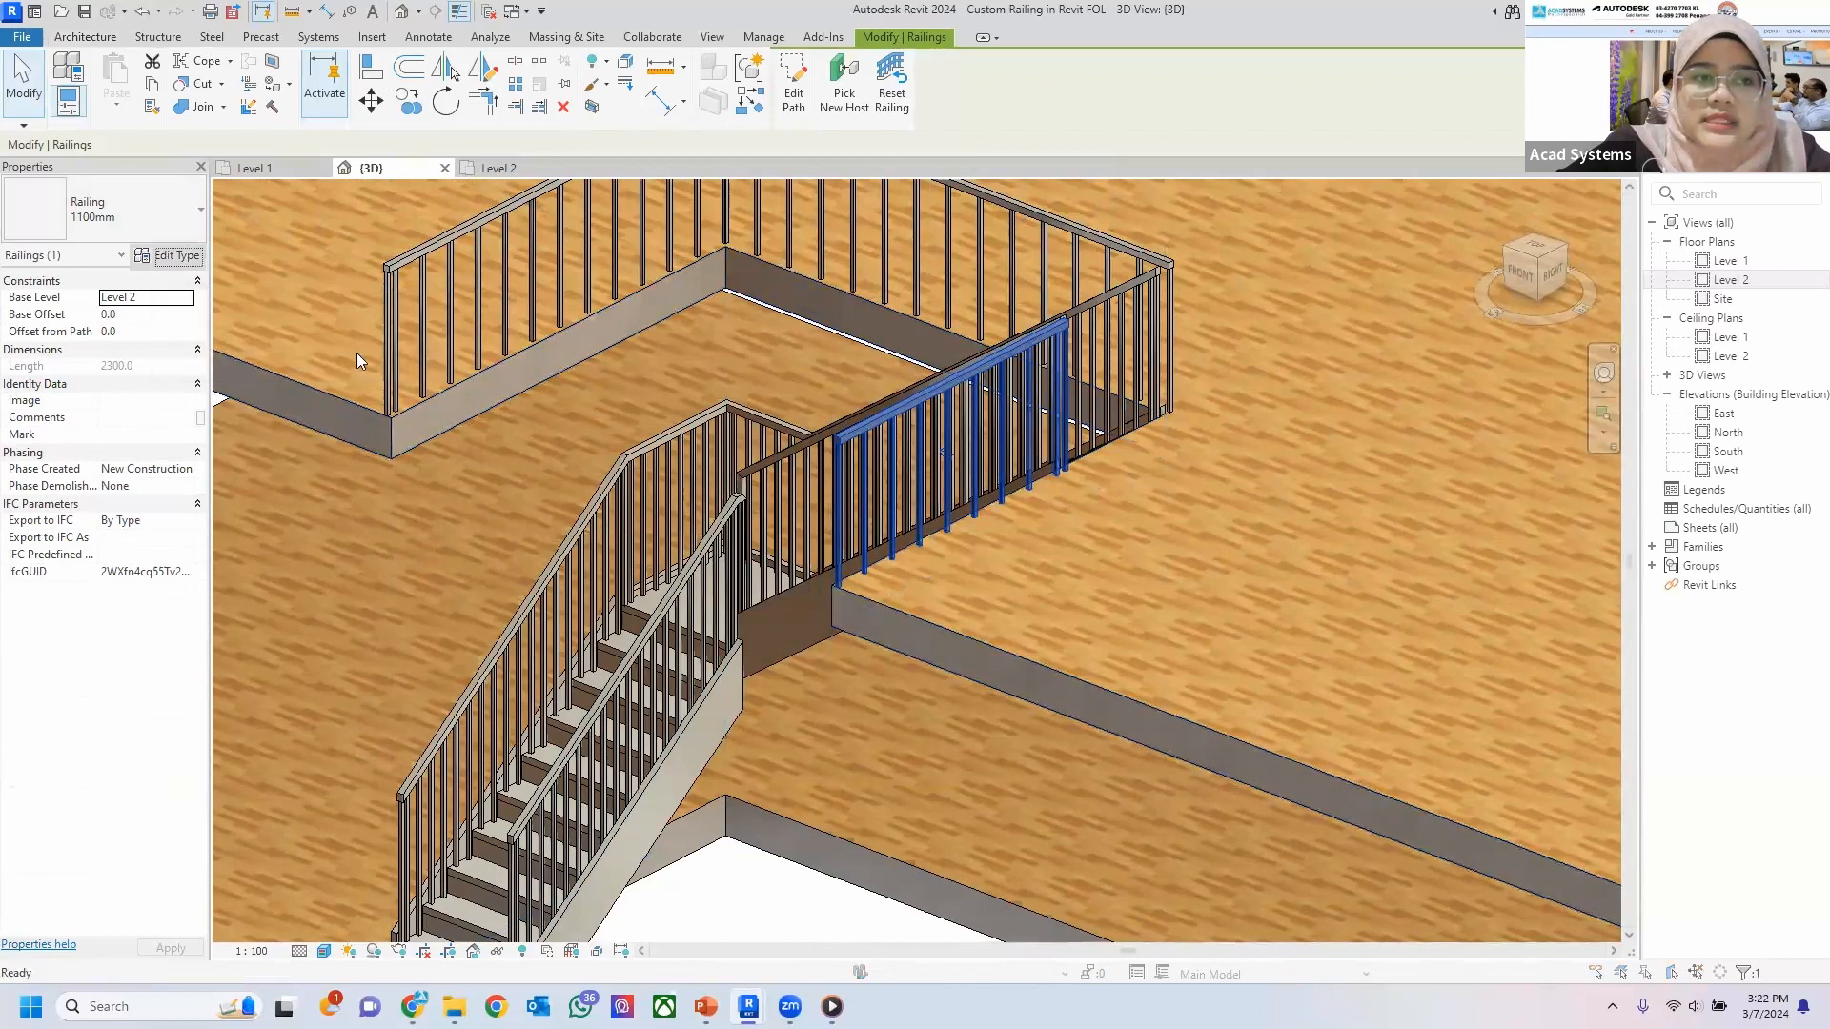
{"action": "left_click_drag", "start_coordinate": [1018, 92], "coordinate": [735, 75]}
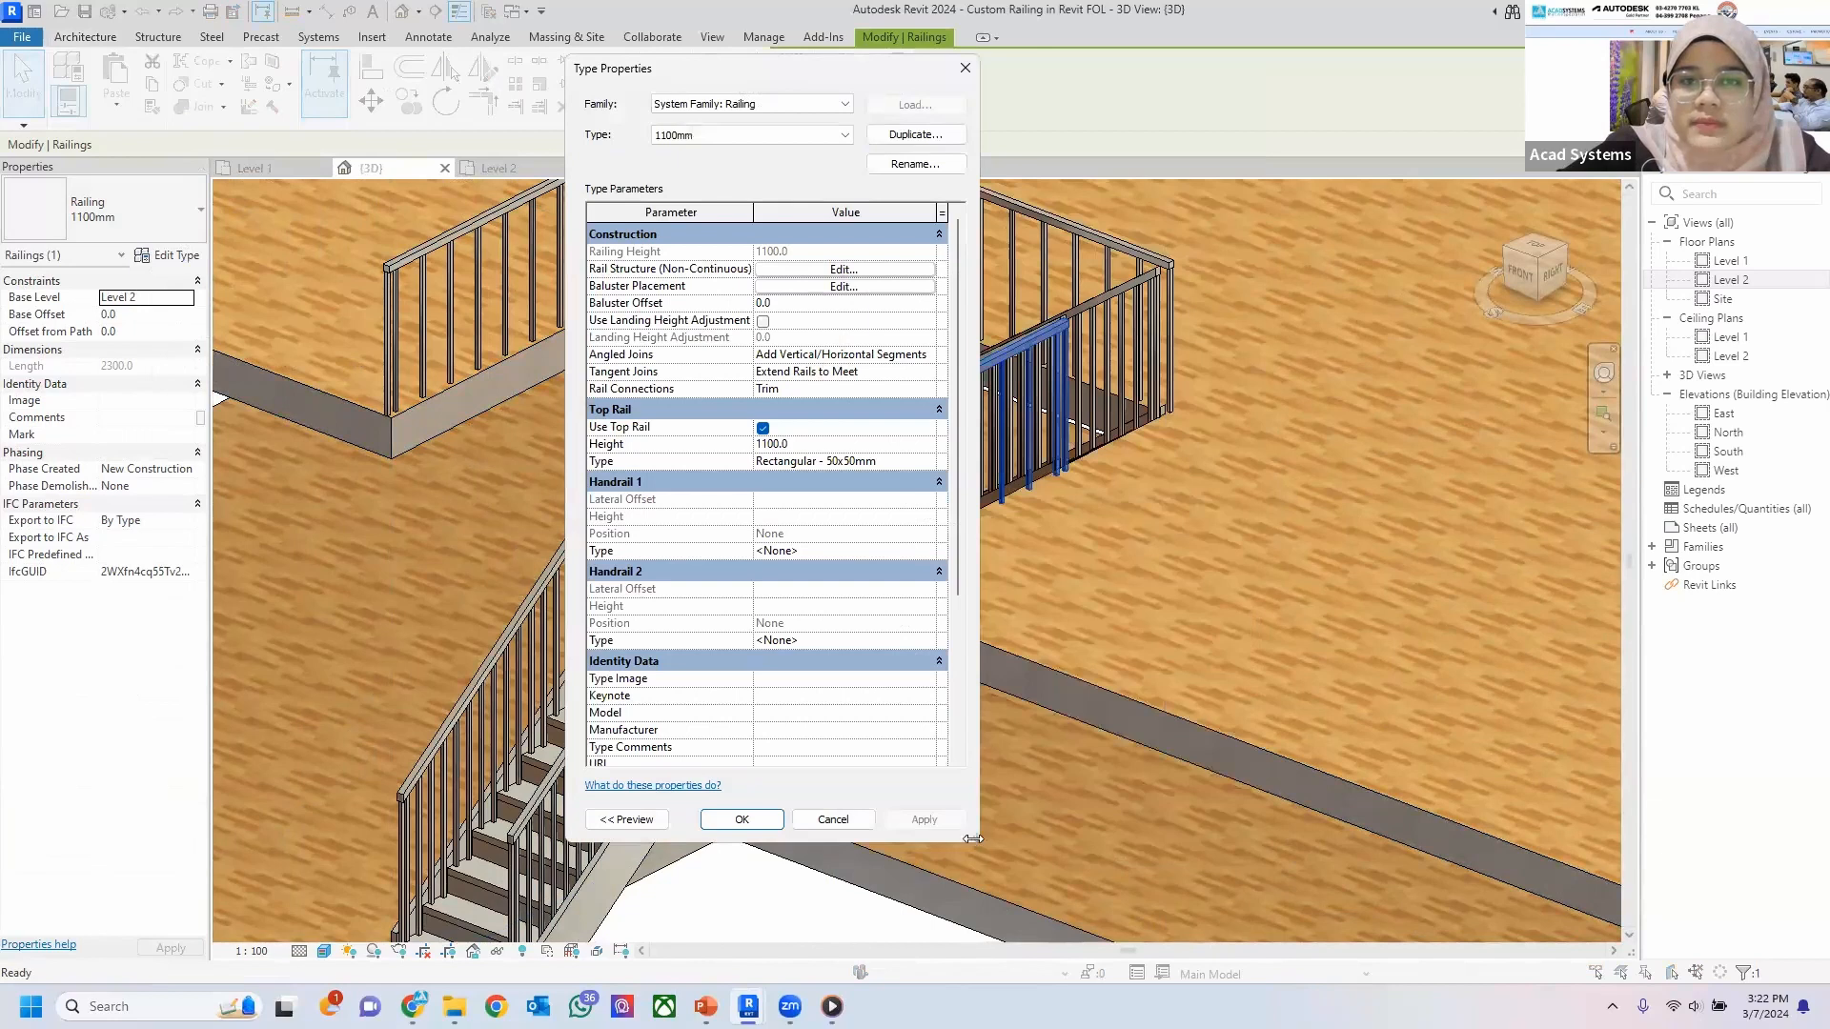
{"action": "left_click_drag", "start_coordinate": [972, 839], "coordinate": [1375, 892]}
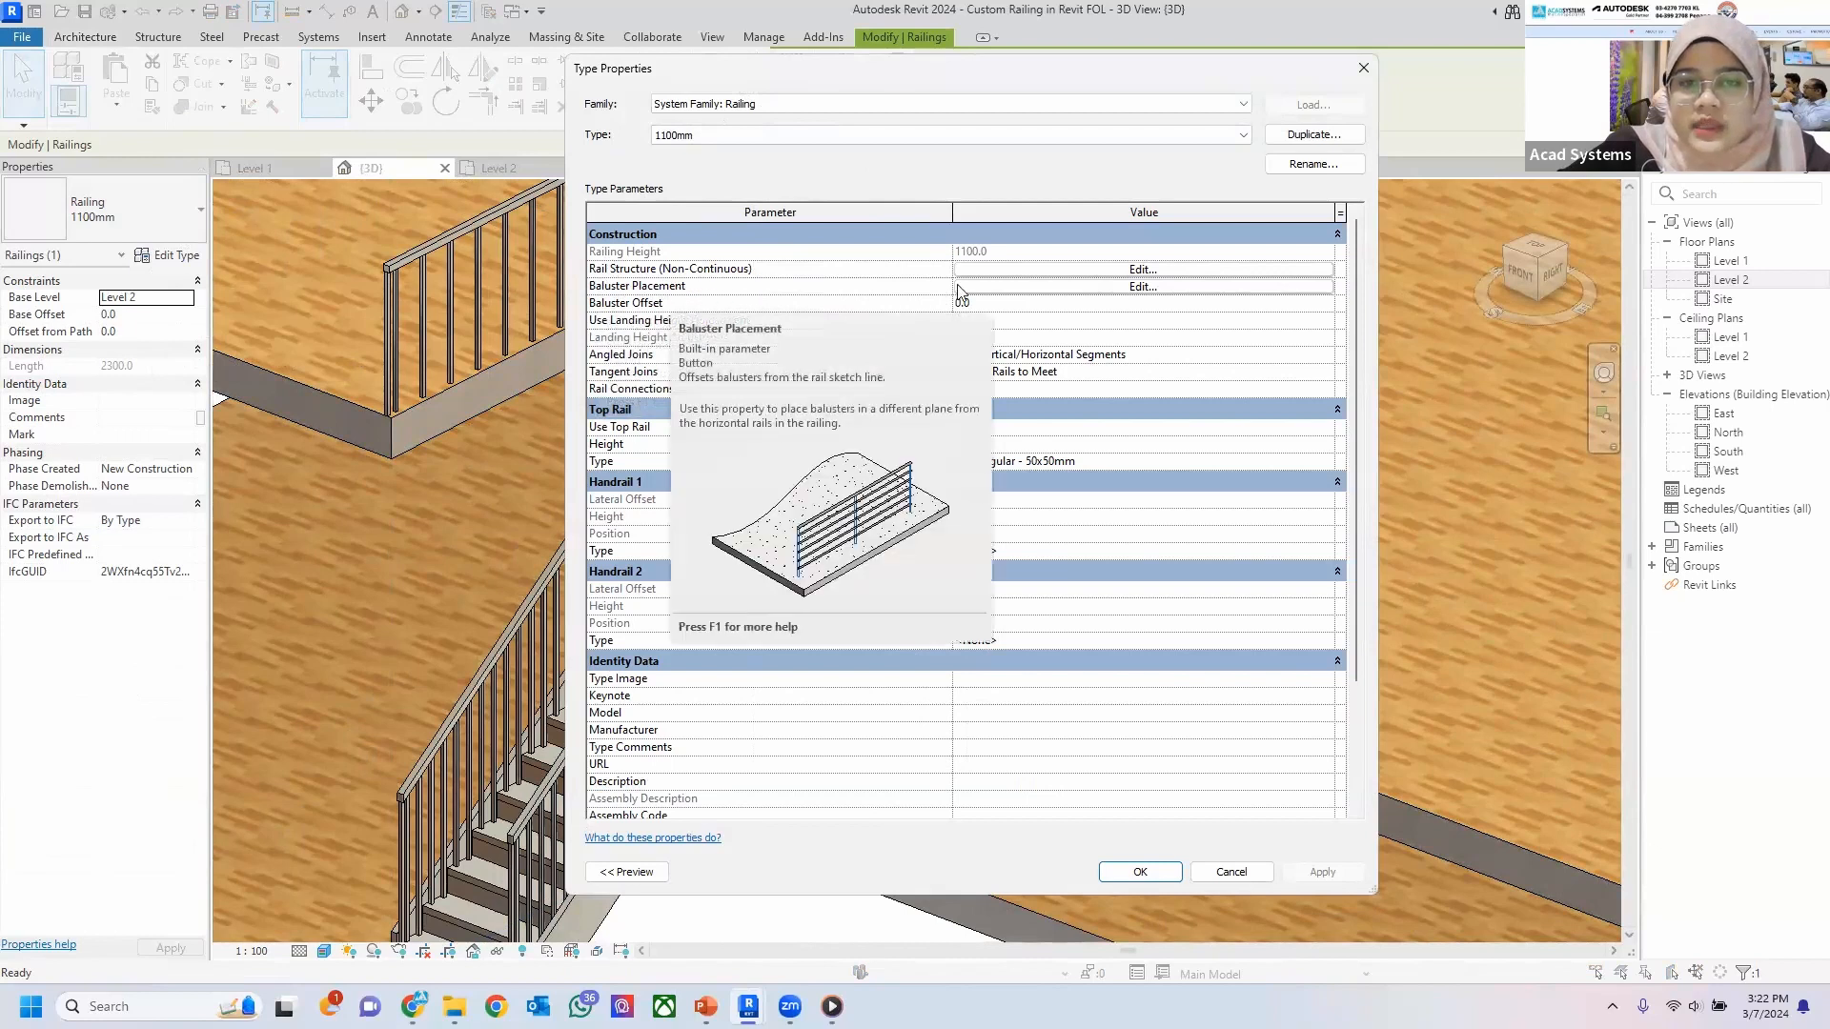
{"action": "left_click", "coordinate": [1086, 287]}
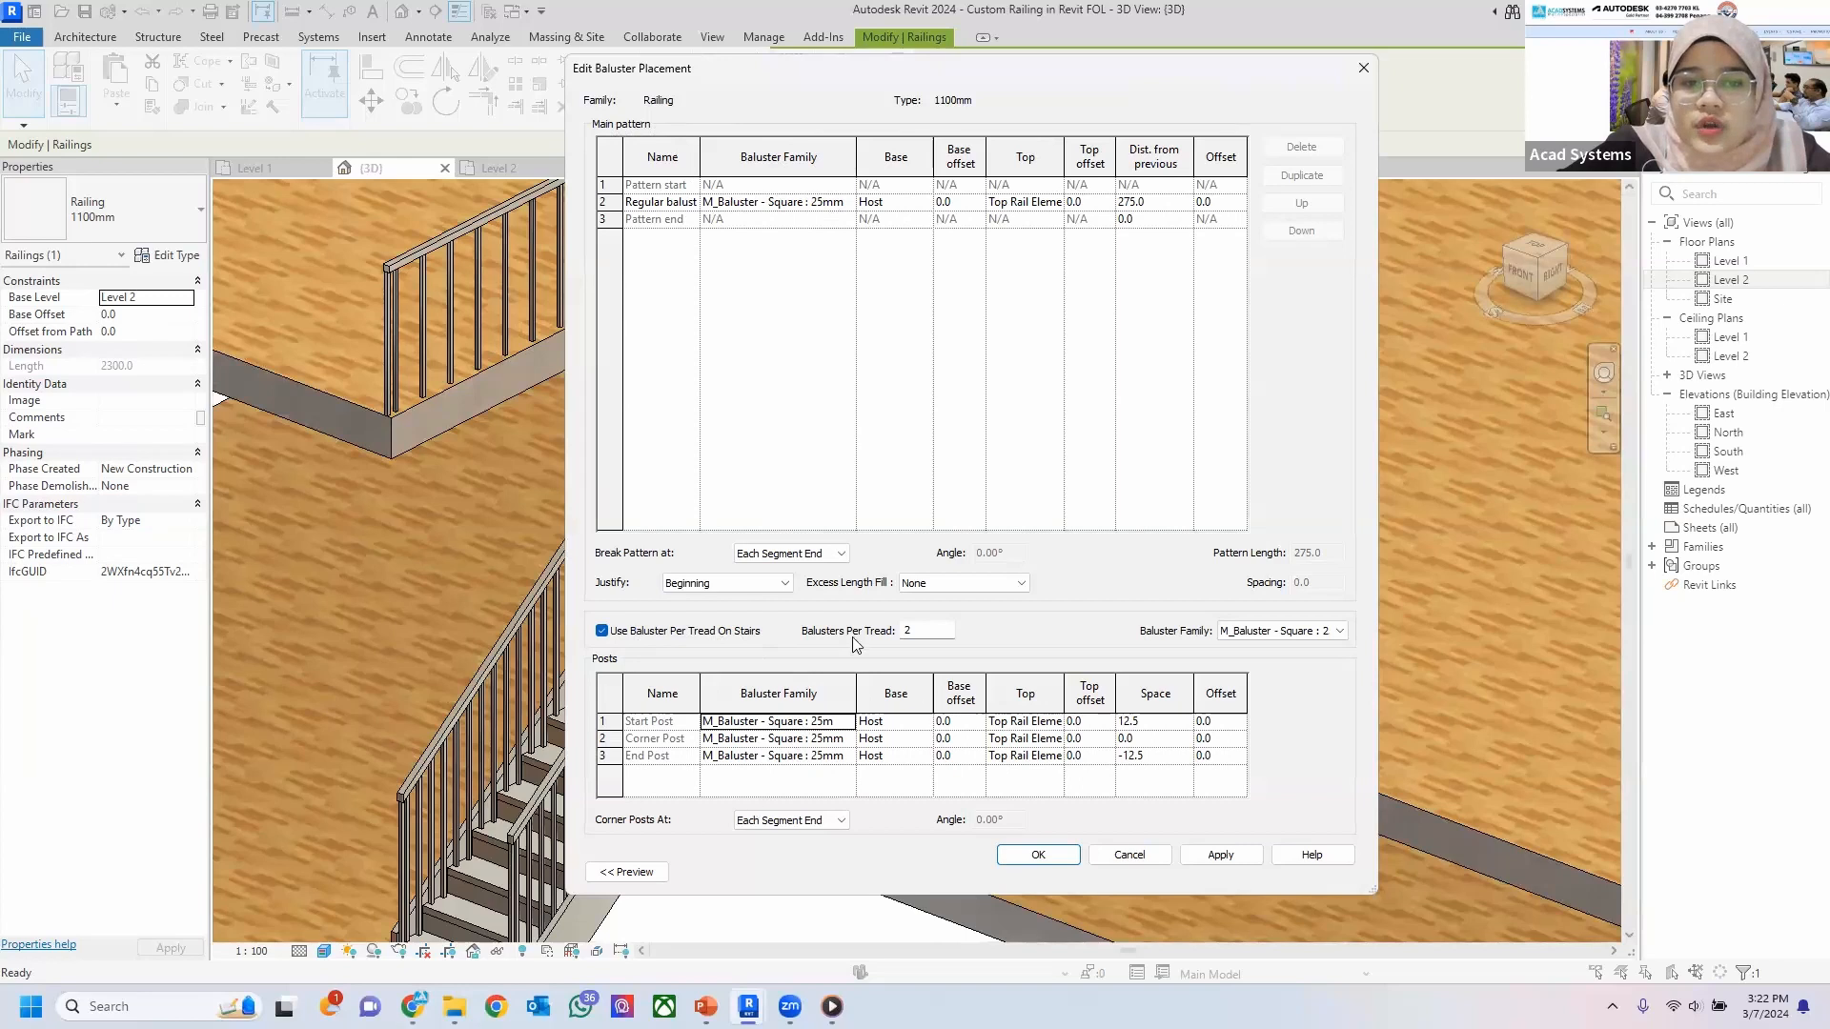
Set the regular baluster family of the 1100mm railing type's main pattern to None and accept the type changes.
{"action": "left_click", "coordinate": [839, 207]}
{"action": "left_click", "coordinate": [847, 202]}
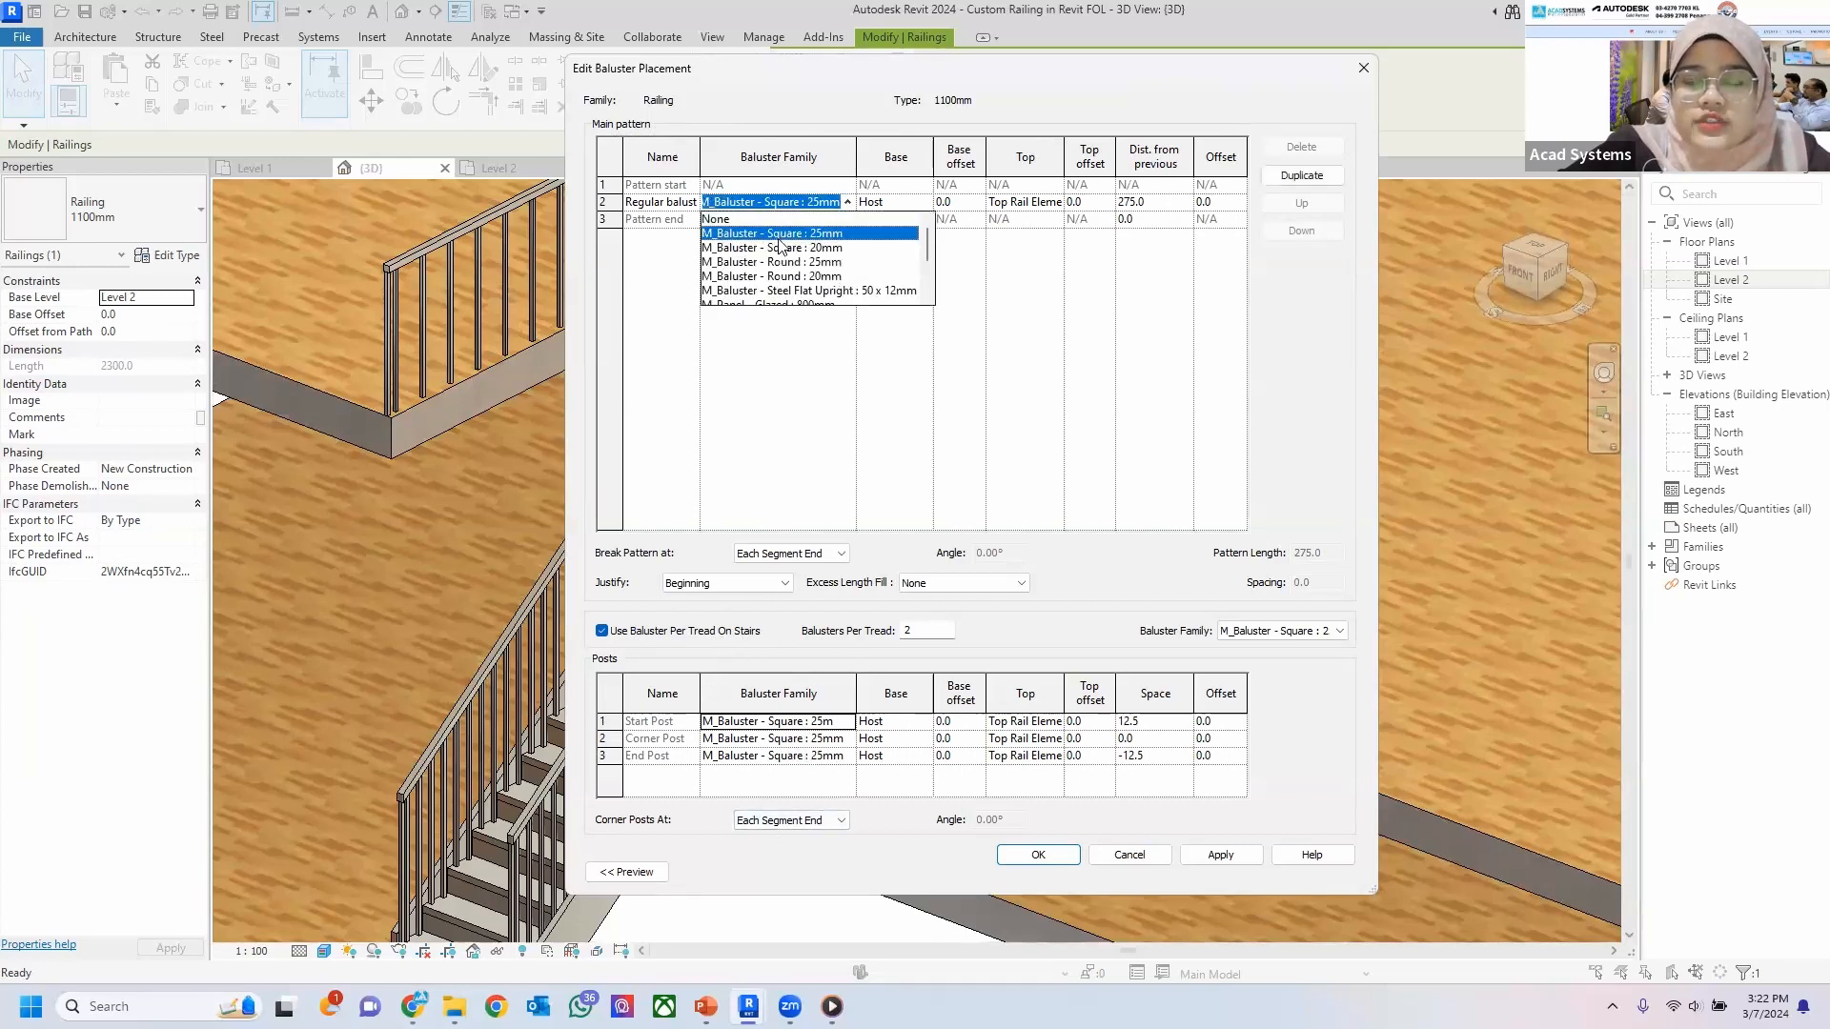
{"action": "left_click", "coordinate": [753, 219]}
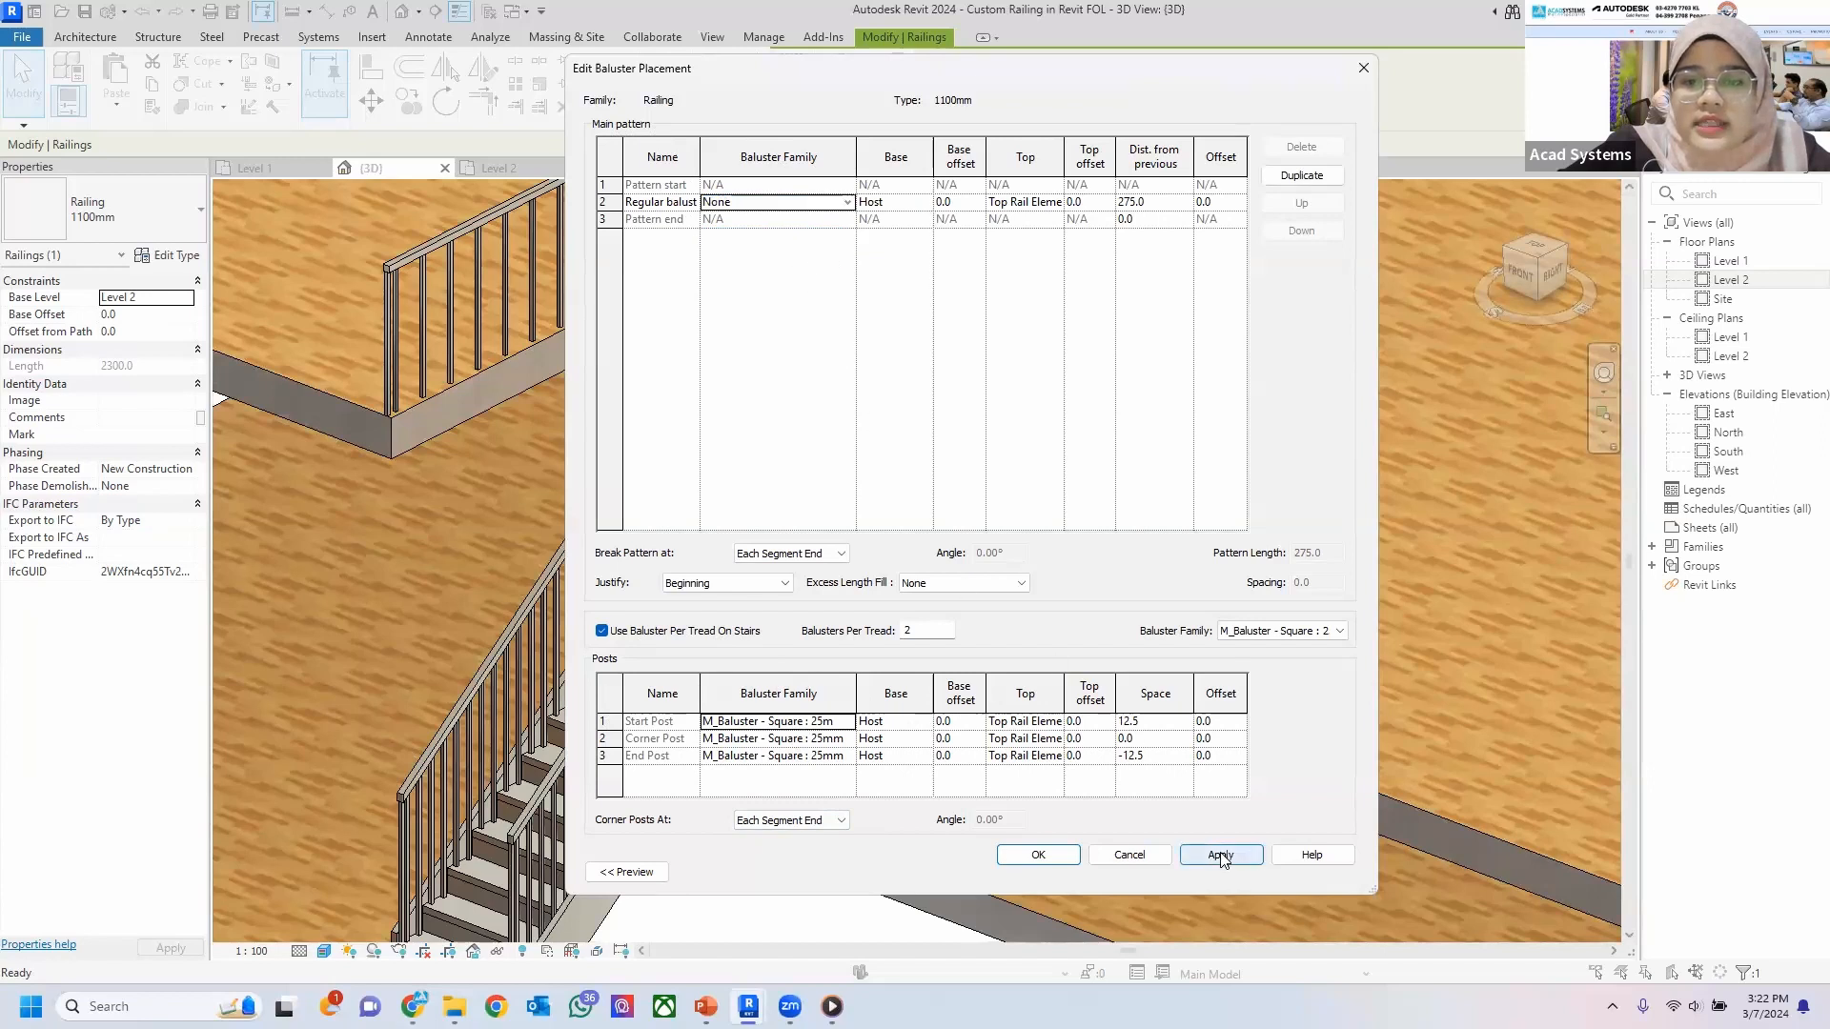
{"action": "left_click", "coordinate": [1038, 855]}
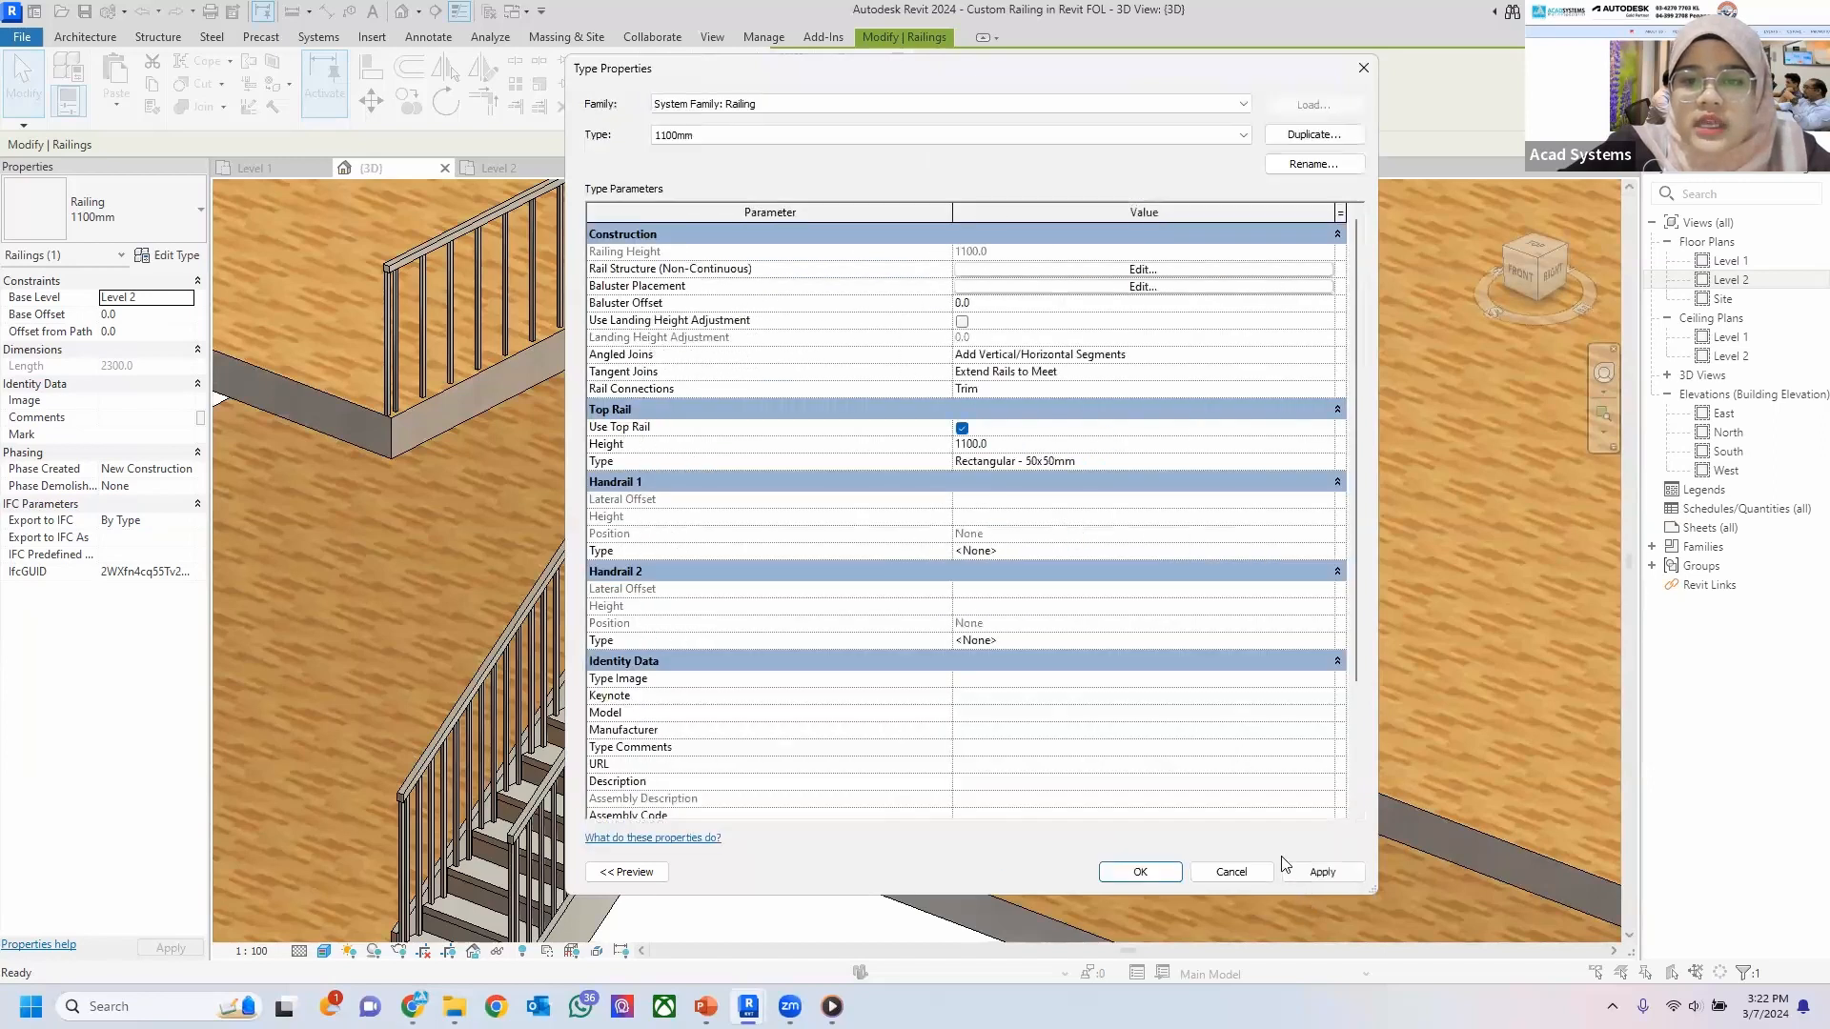
{"action": "left_click", "coordinate": [1139, 871]}
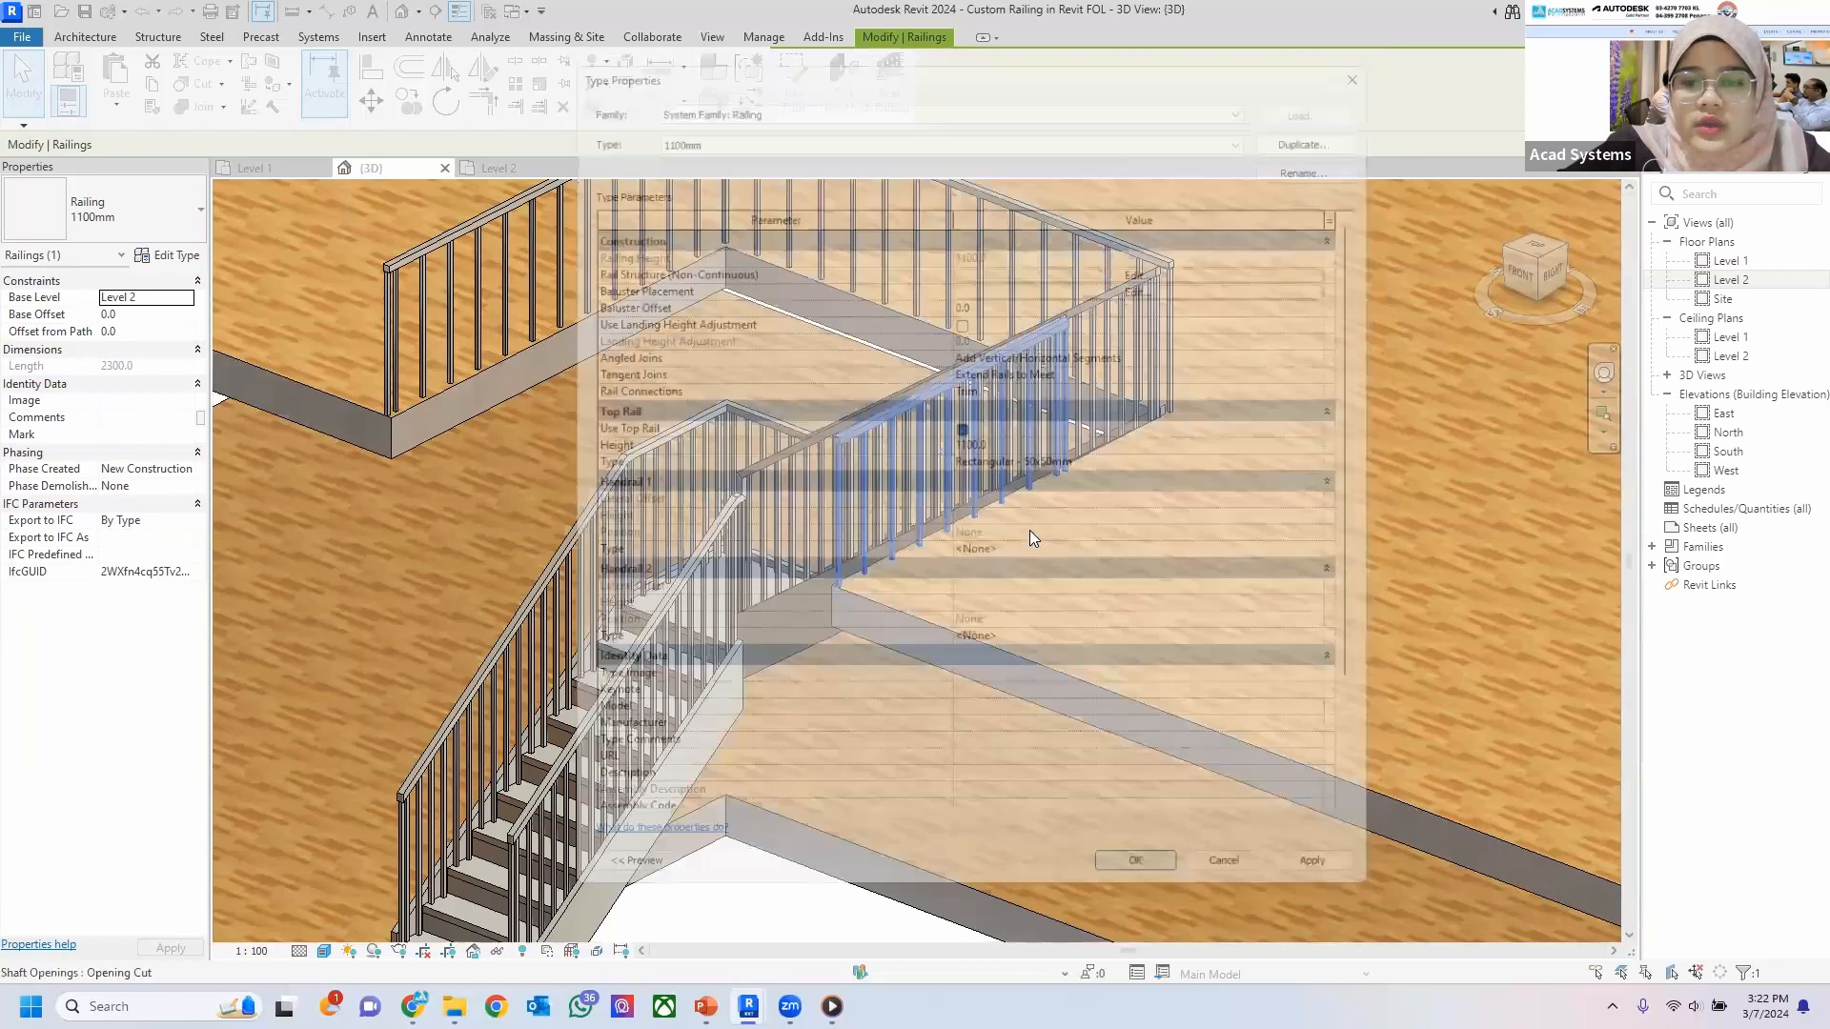
{"action": "key", "text": "Escape"}
{"action": "middle_click_drag", "start_coordinate": [830, 521], "coordinate": [820, 391], "text": "shift"}
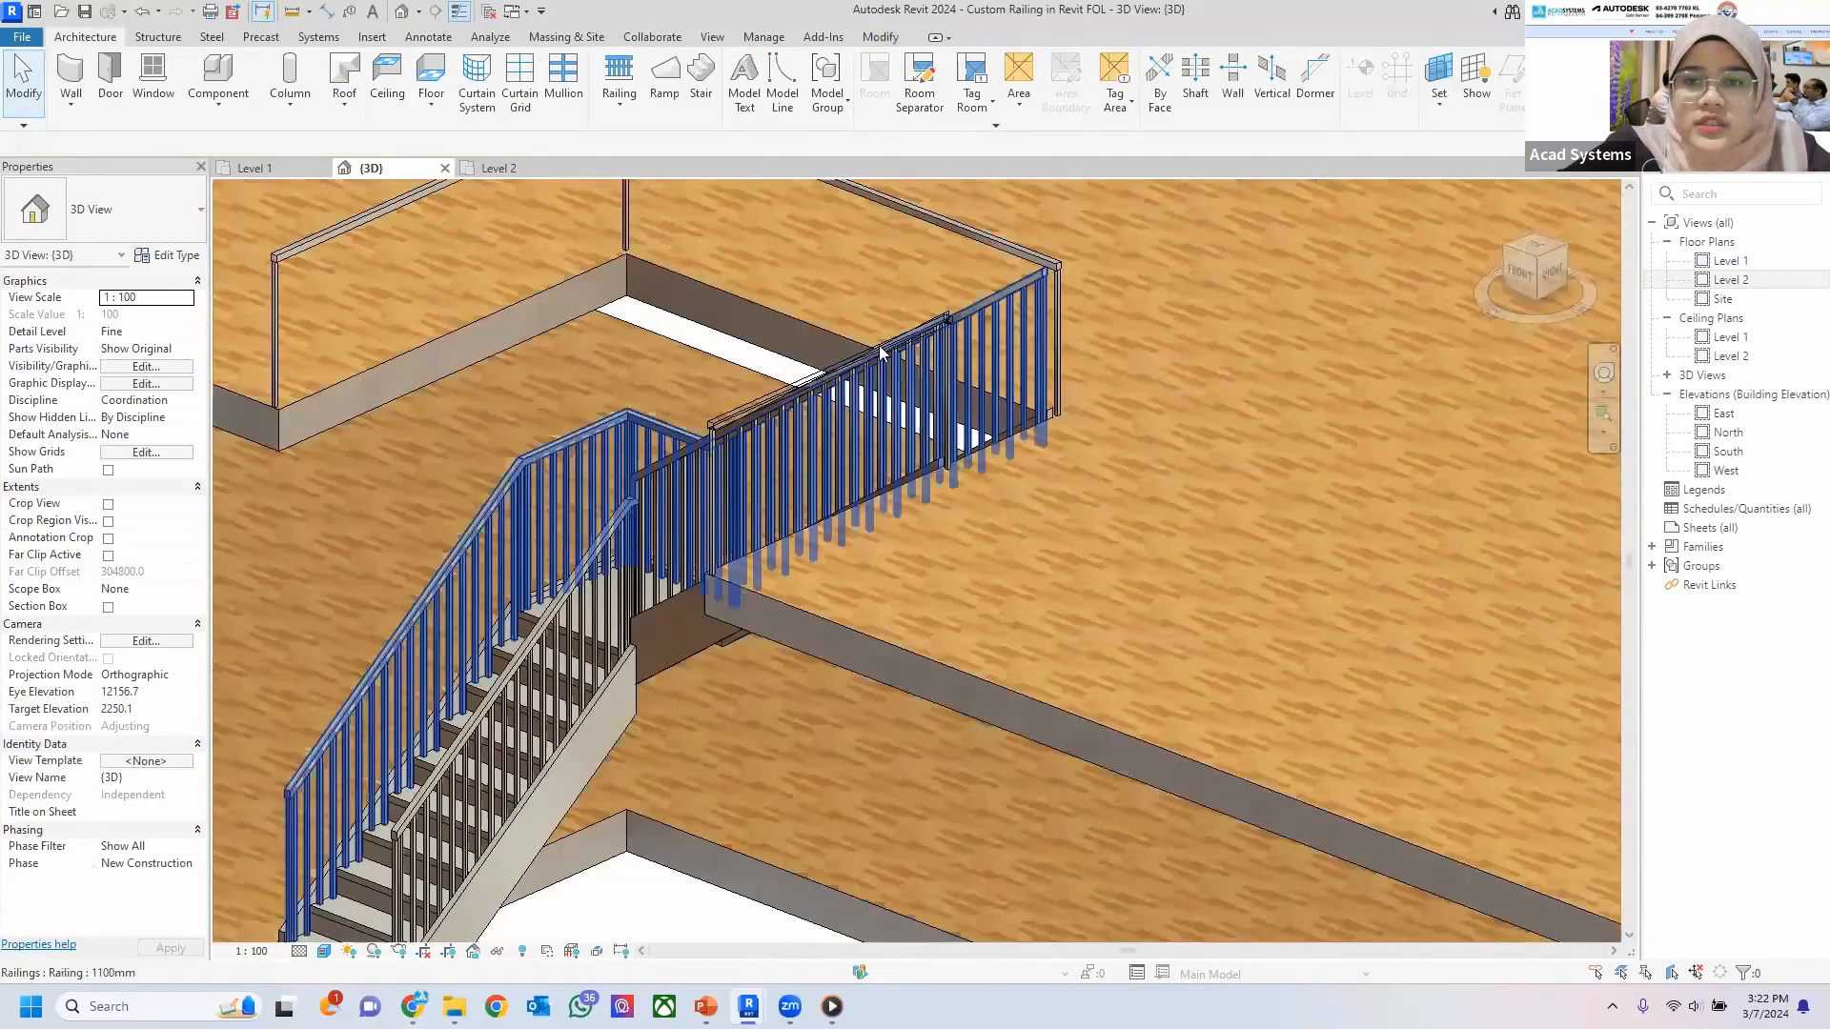
Insert four new rails in the non-continuous rail structure of the 1100mm type, opened from the straight Level 2 railing.
{"action": "left_click", "coordinate": [809, 381]}
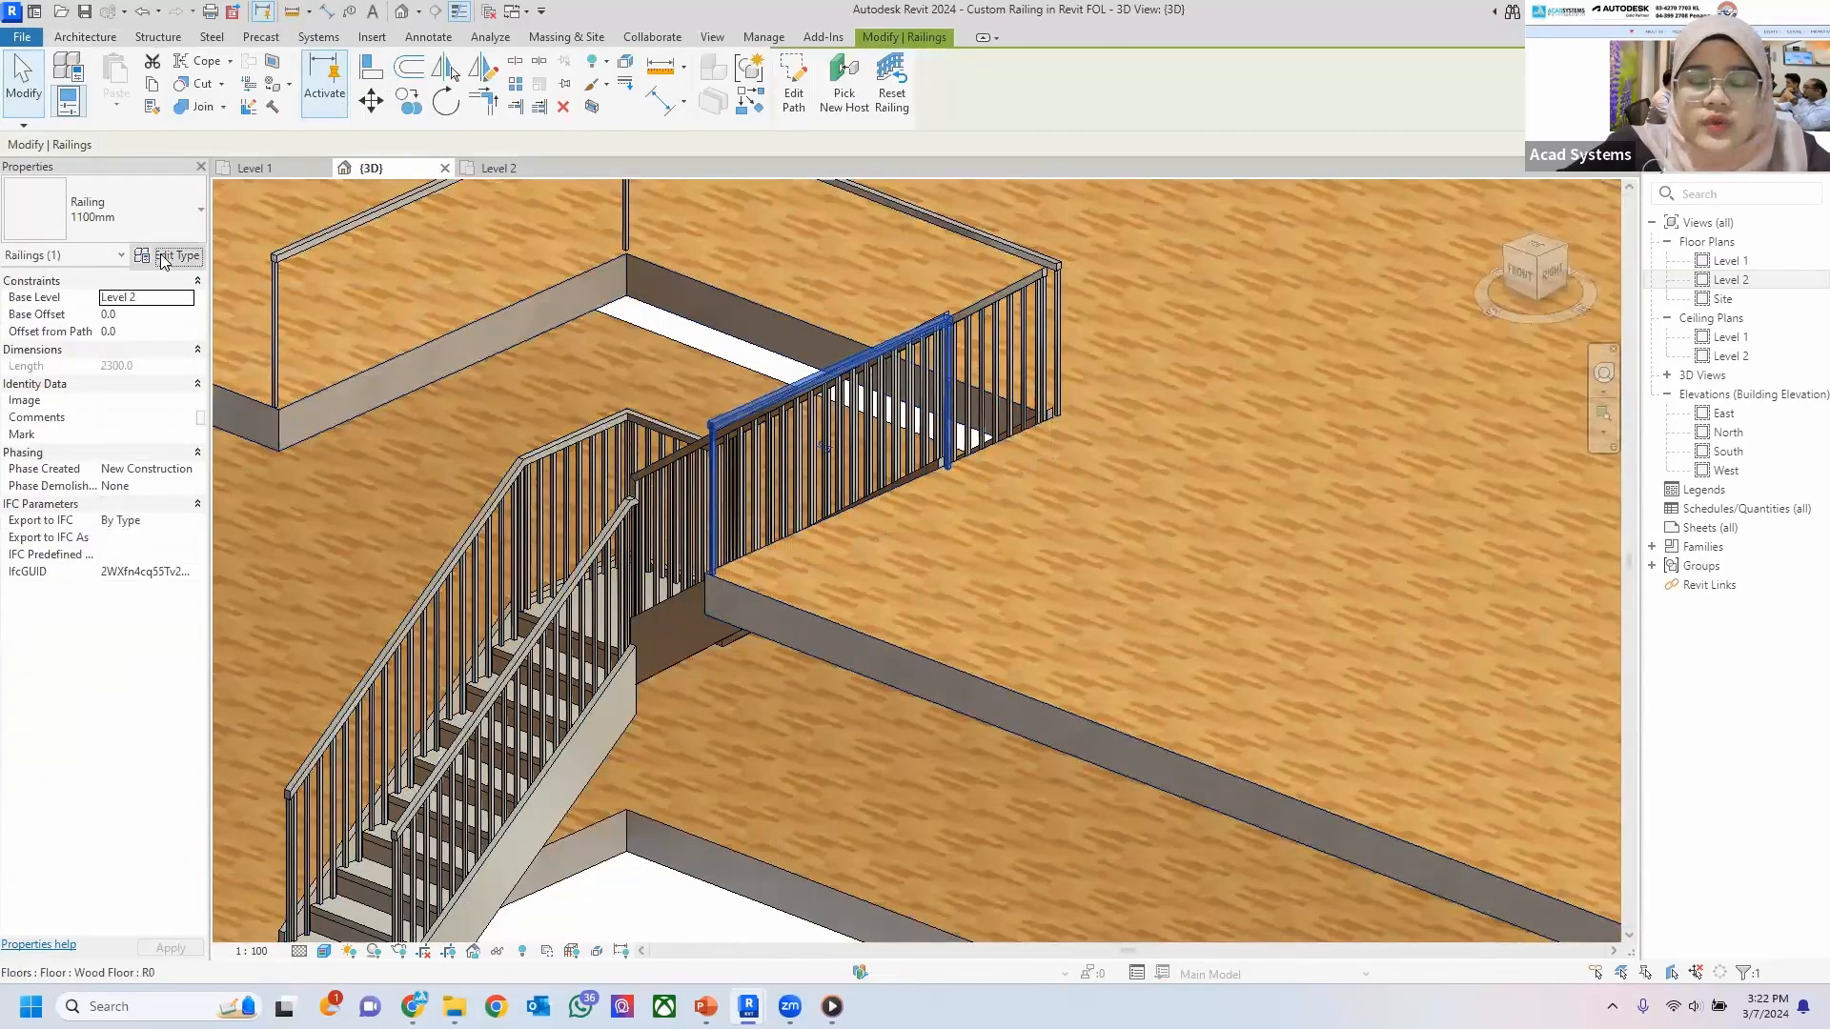
{"action": "left_click", "coordinate": [169, 256]}
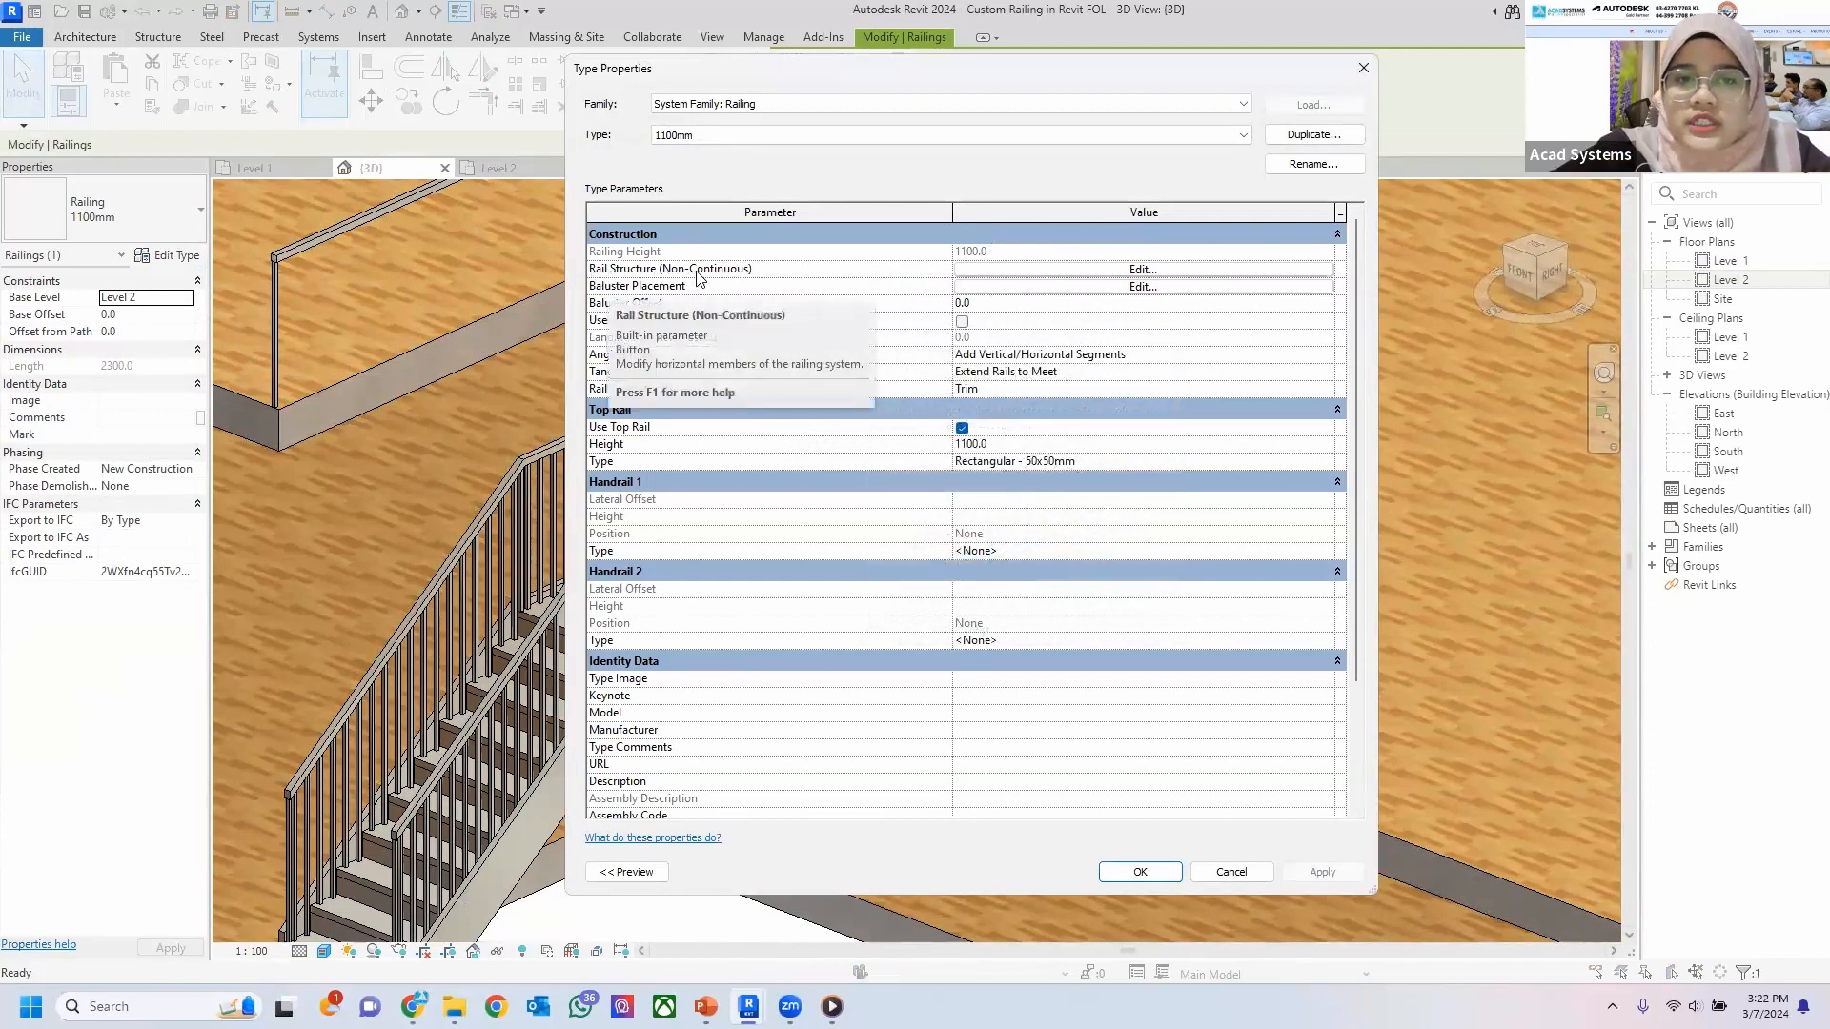
{"action": "left_click", "coordinate": [1136, 270]}
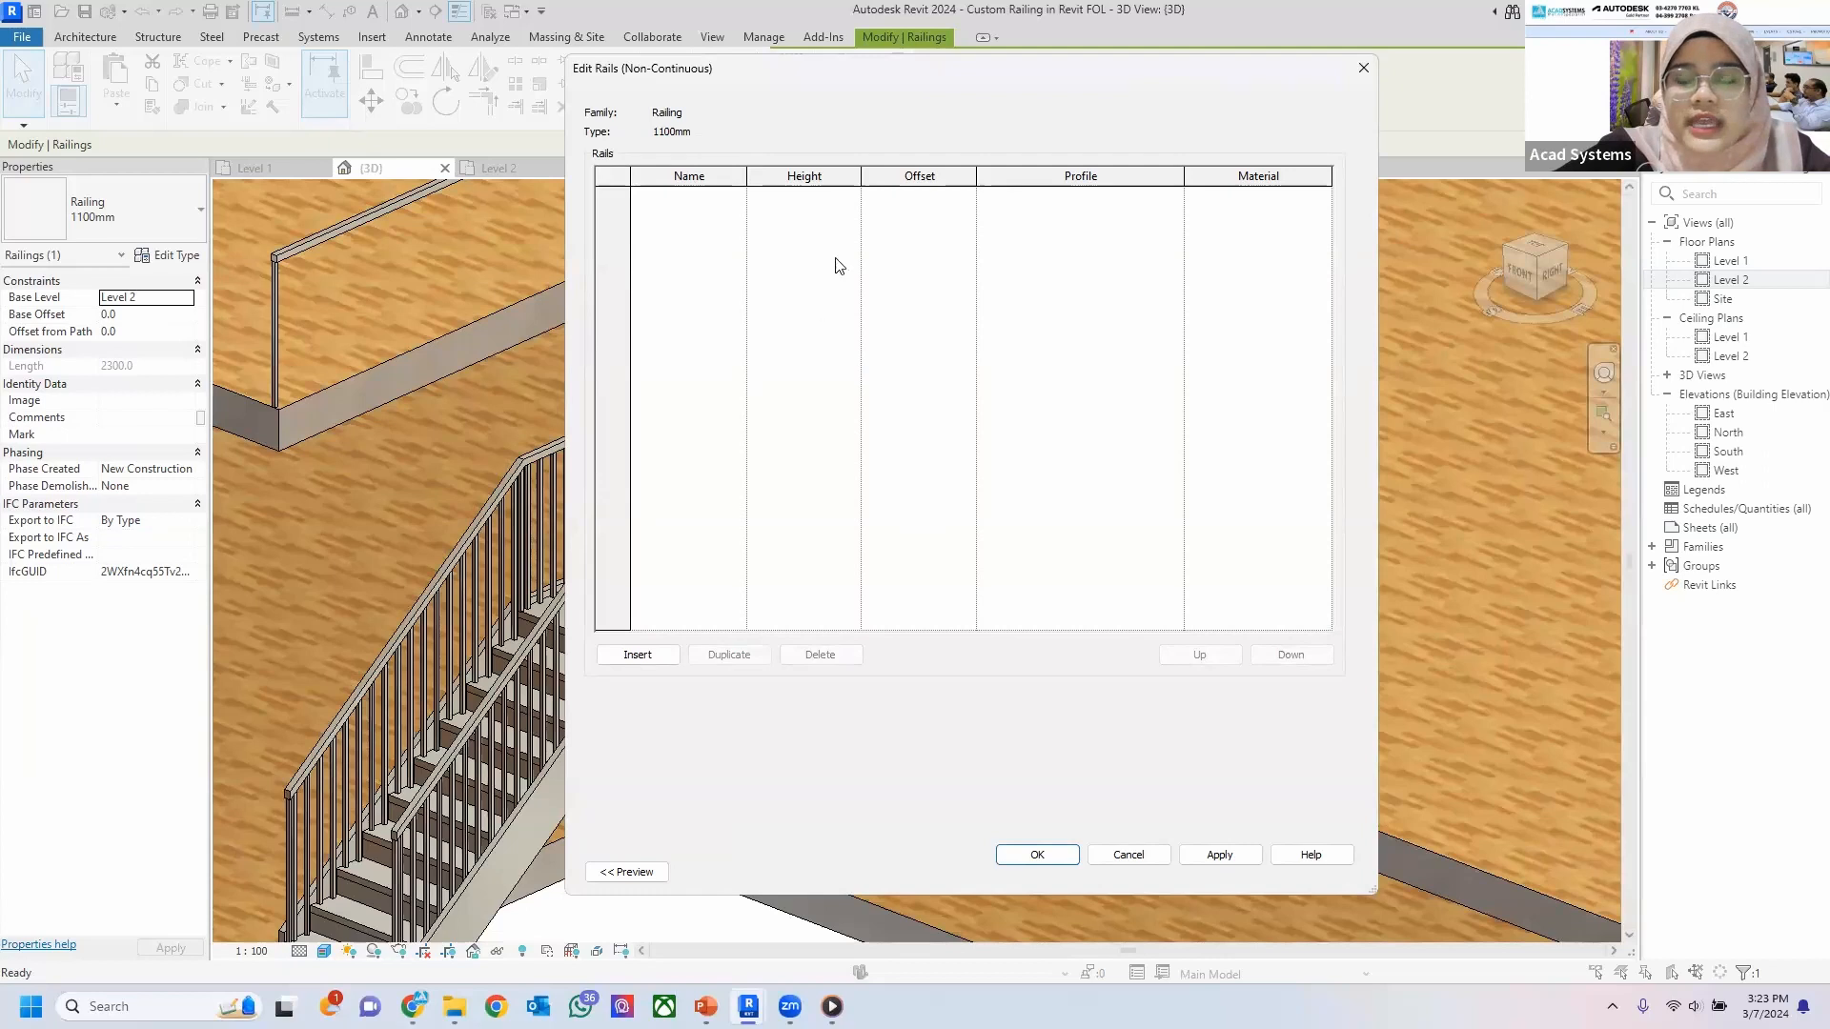
{"action": "left_click", "coordinate": [638, 656]}
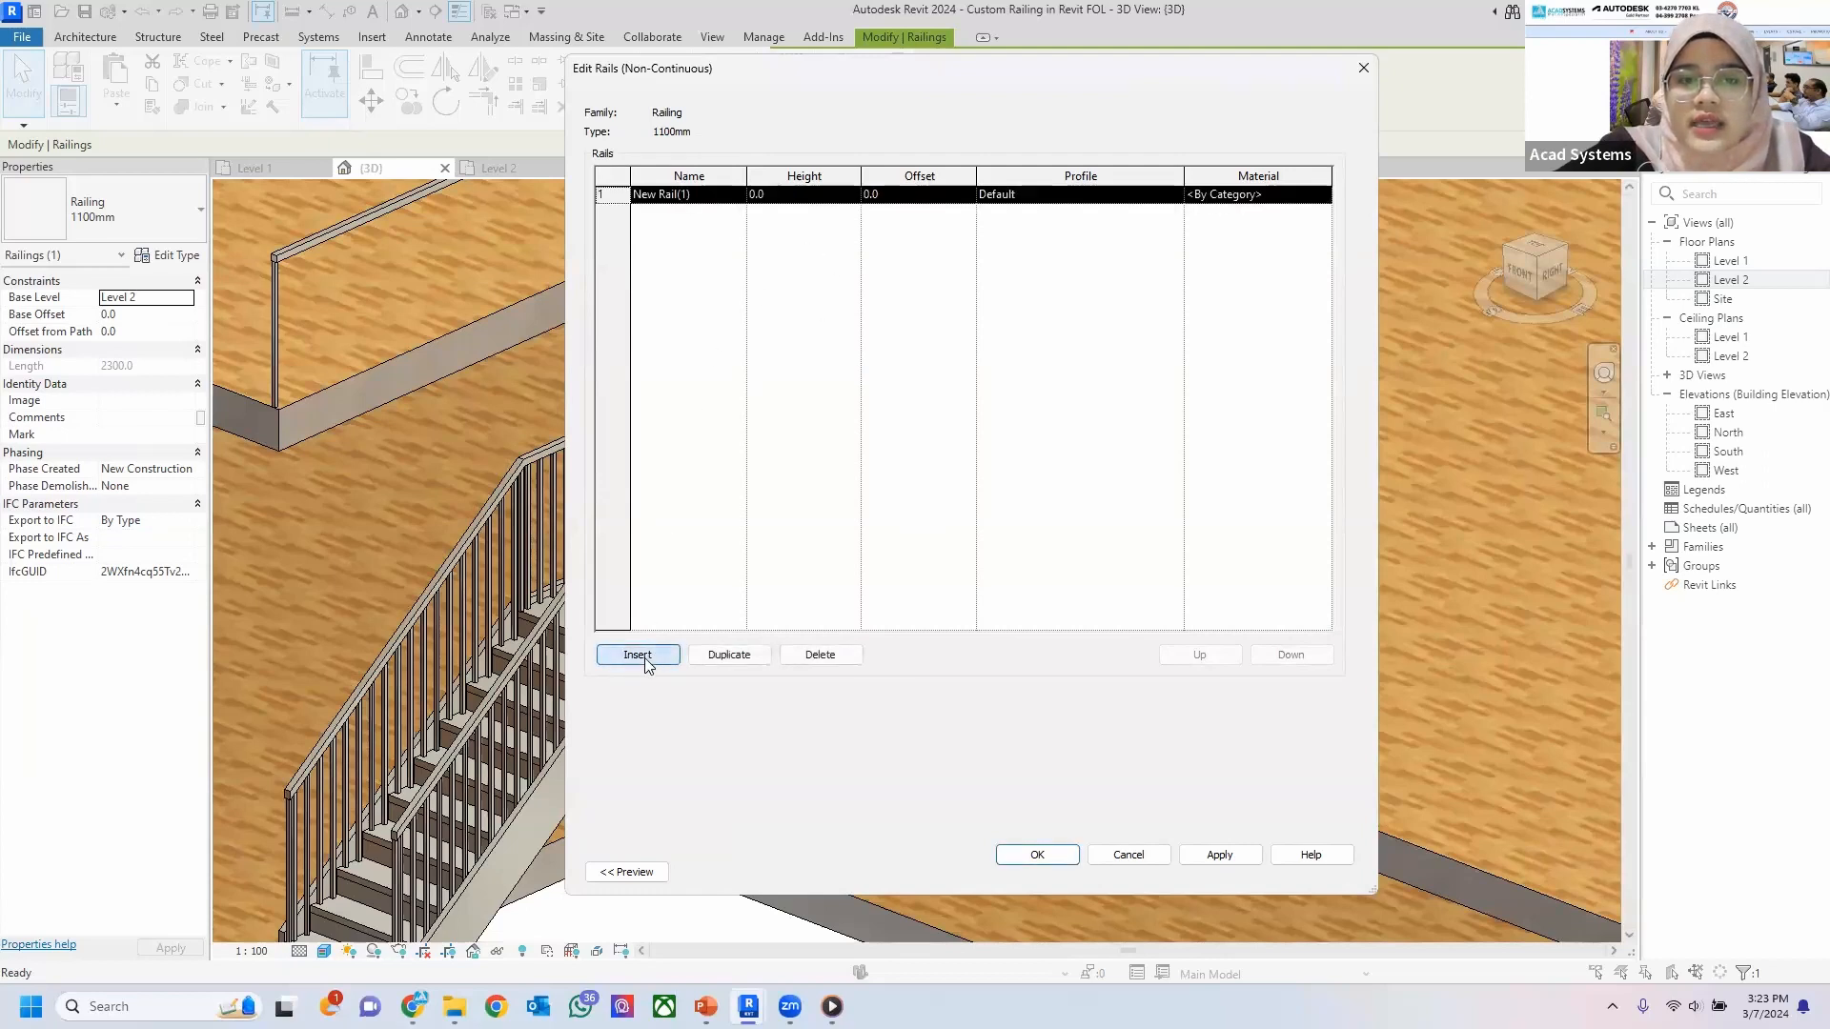
{"action": "left_click", "coordinate": [644, 658]}
{"action": "left_click", "coordinate": [644, 657]}
{"action": "left_click", "coordinate": [644, 658]}
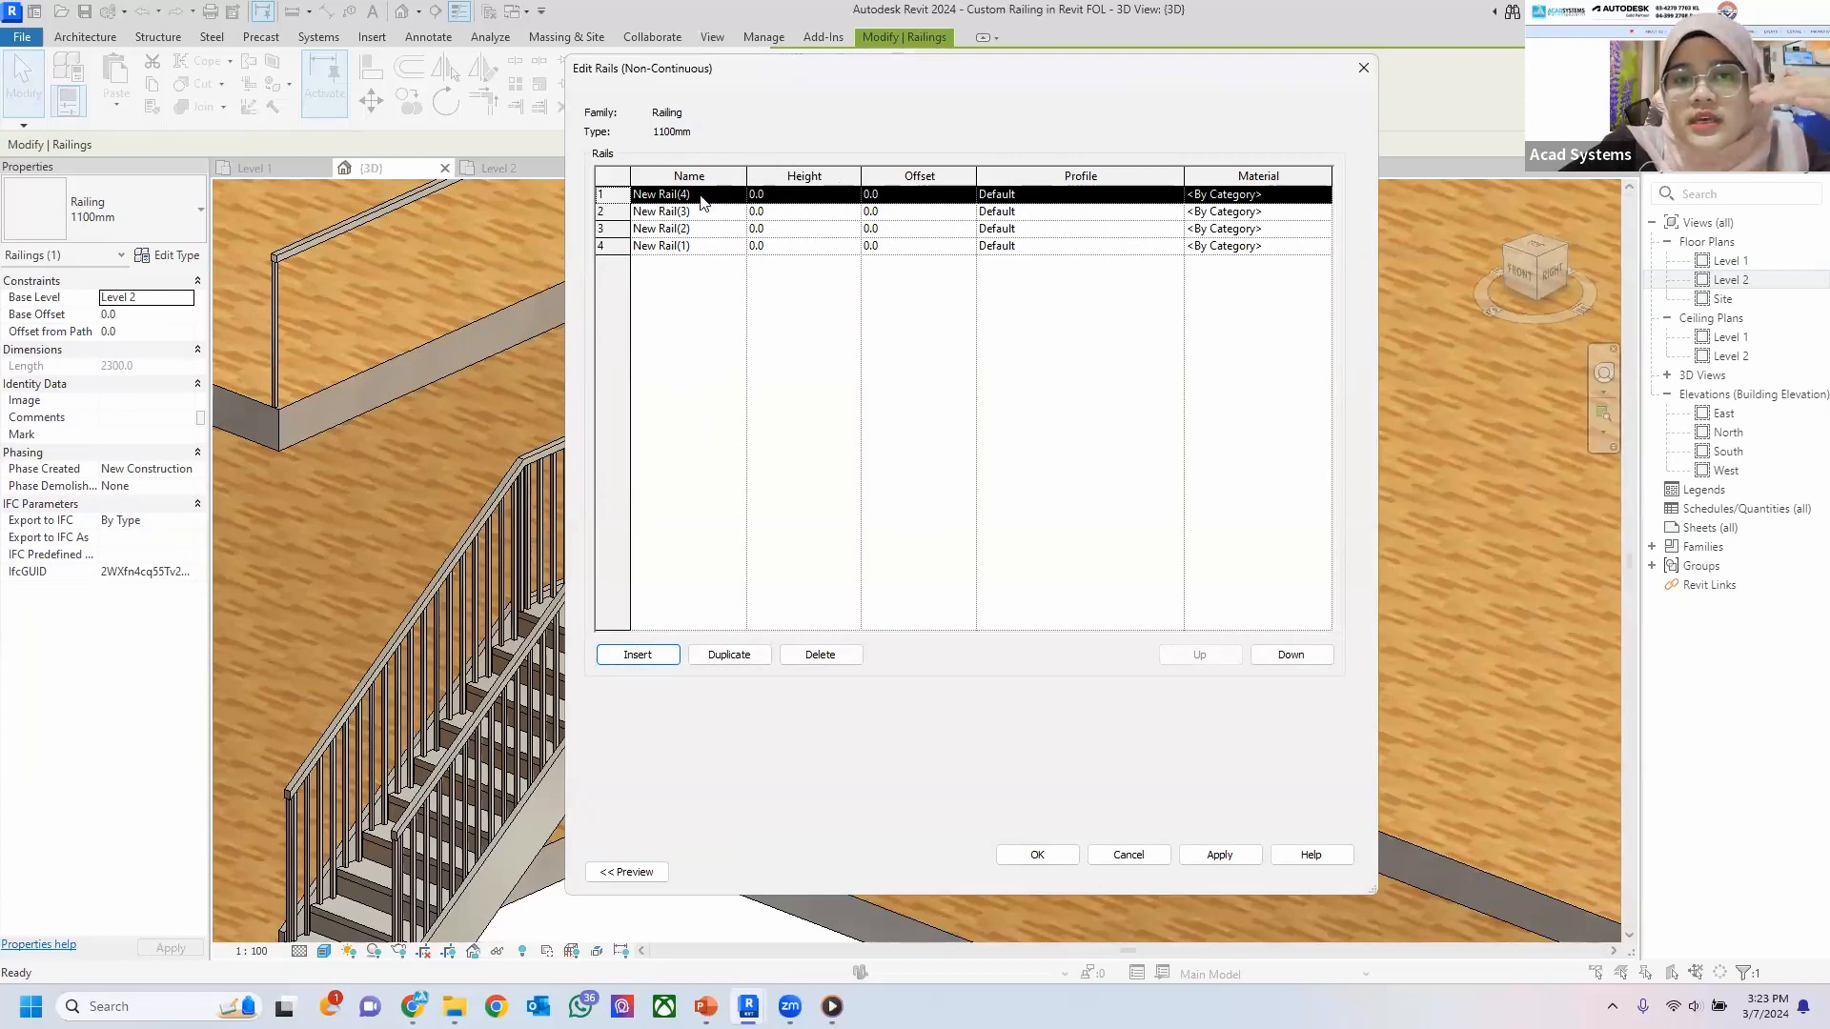
Set the heights of the four rails to 200, 400, 600 and 800, in list order.
{"action": "left_click", "coordinate": [794, 195]}
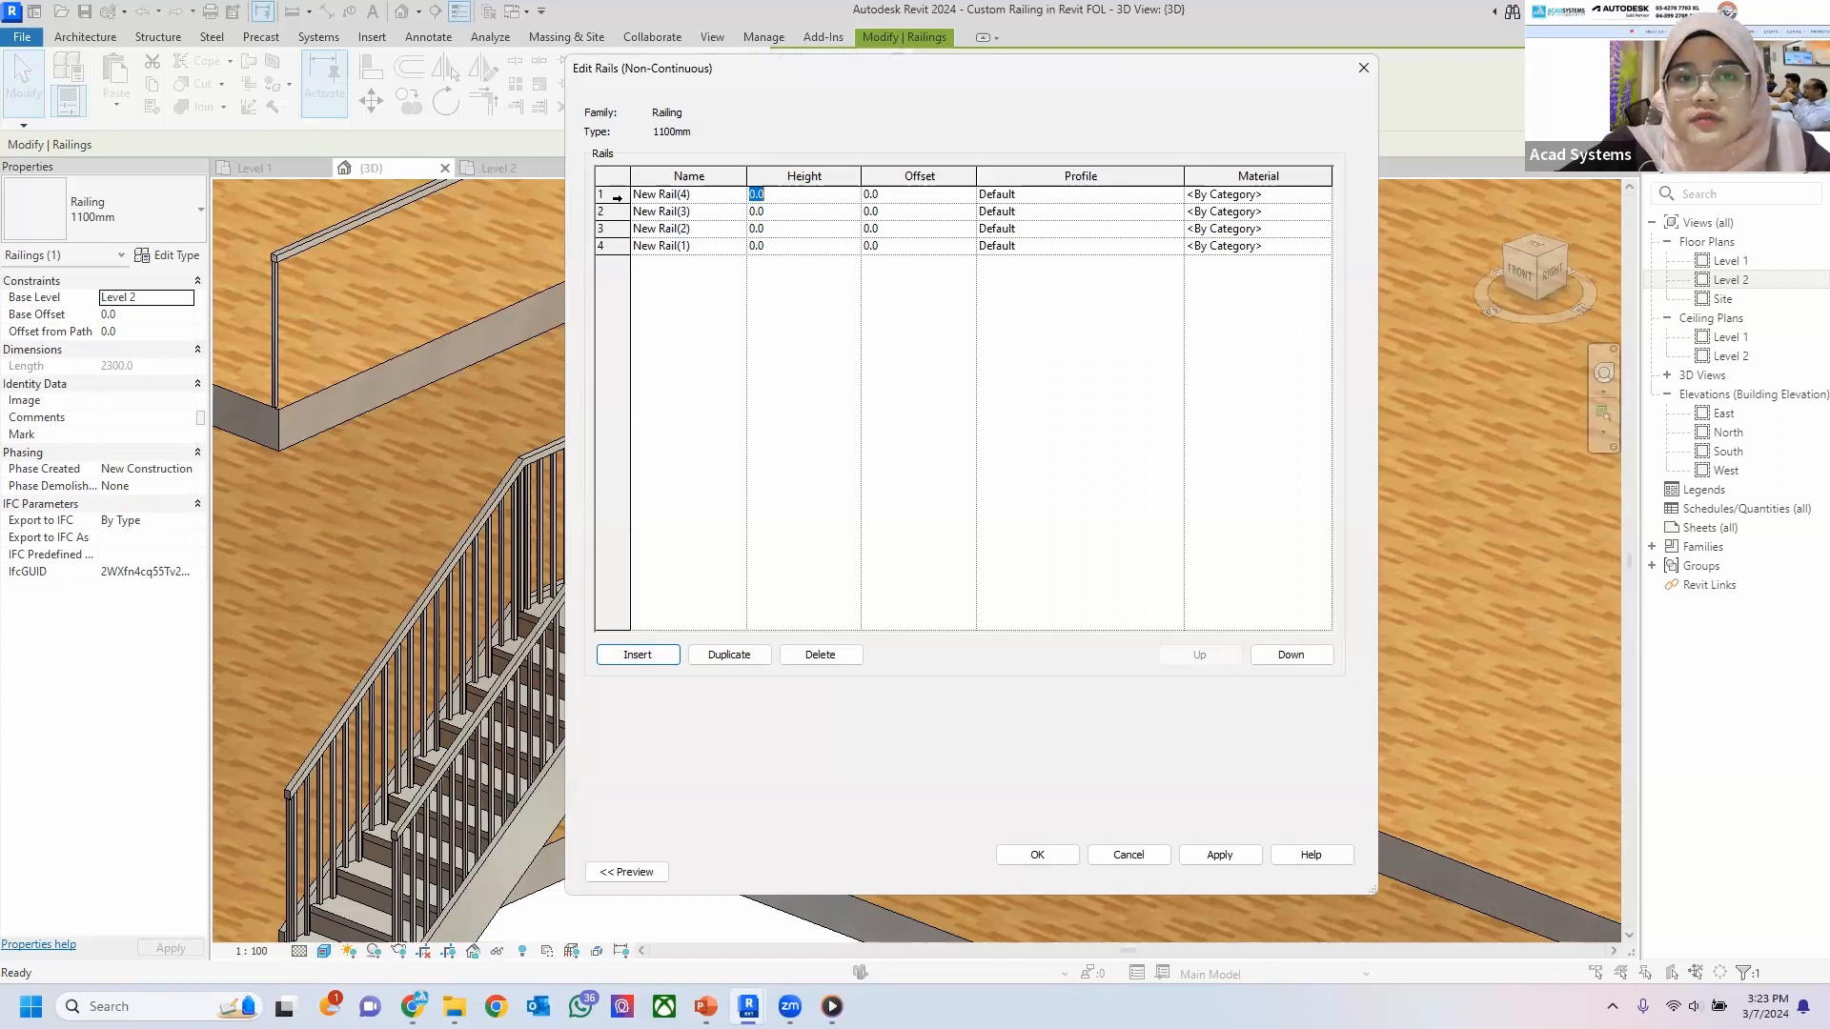
{"action": "left_click", "coordinate": [615, 197]}
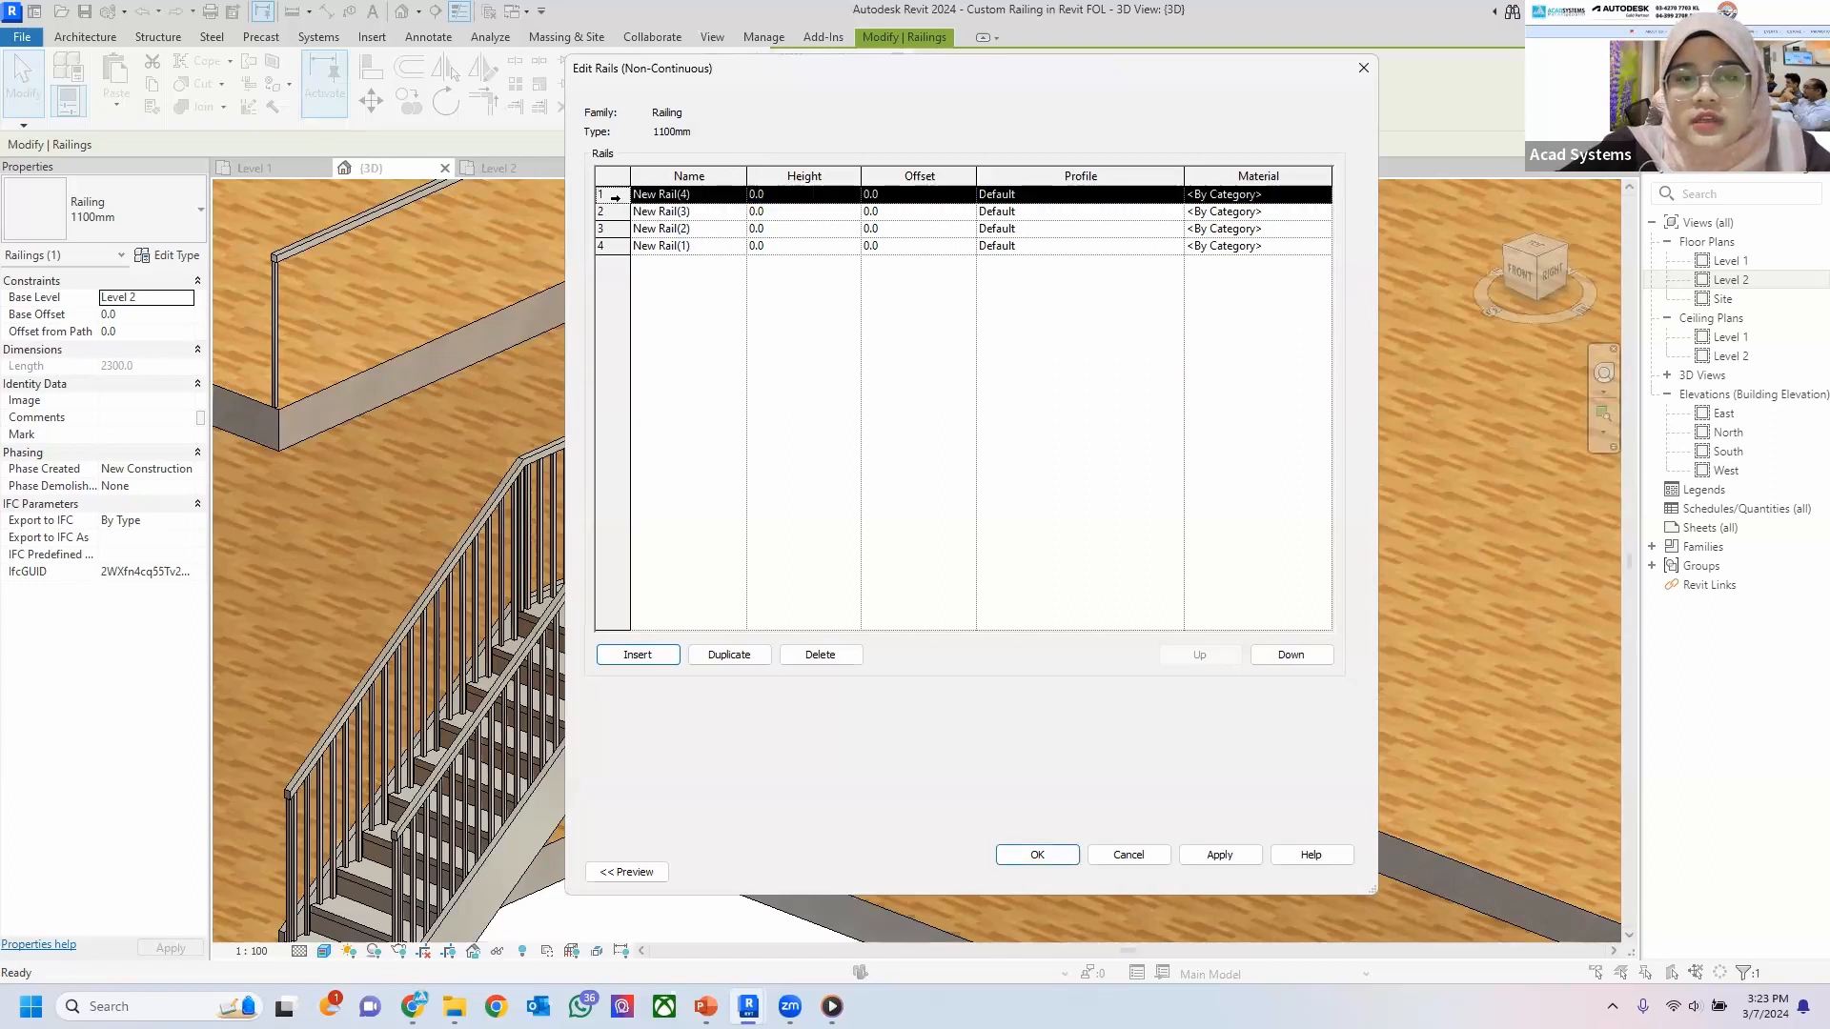
{"action": "left_click", "coordinate": [793, 195]}
{"action": "type", "text": "200"}
{"action": "left_click", "coordinate": [780, 213]}
{"action": "type", "text": "400"}
{"action": "left_click", "coordinate": [781, 228]}
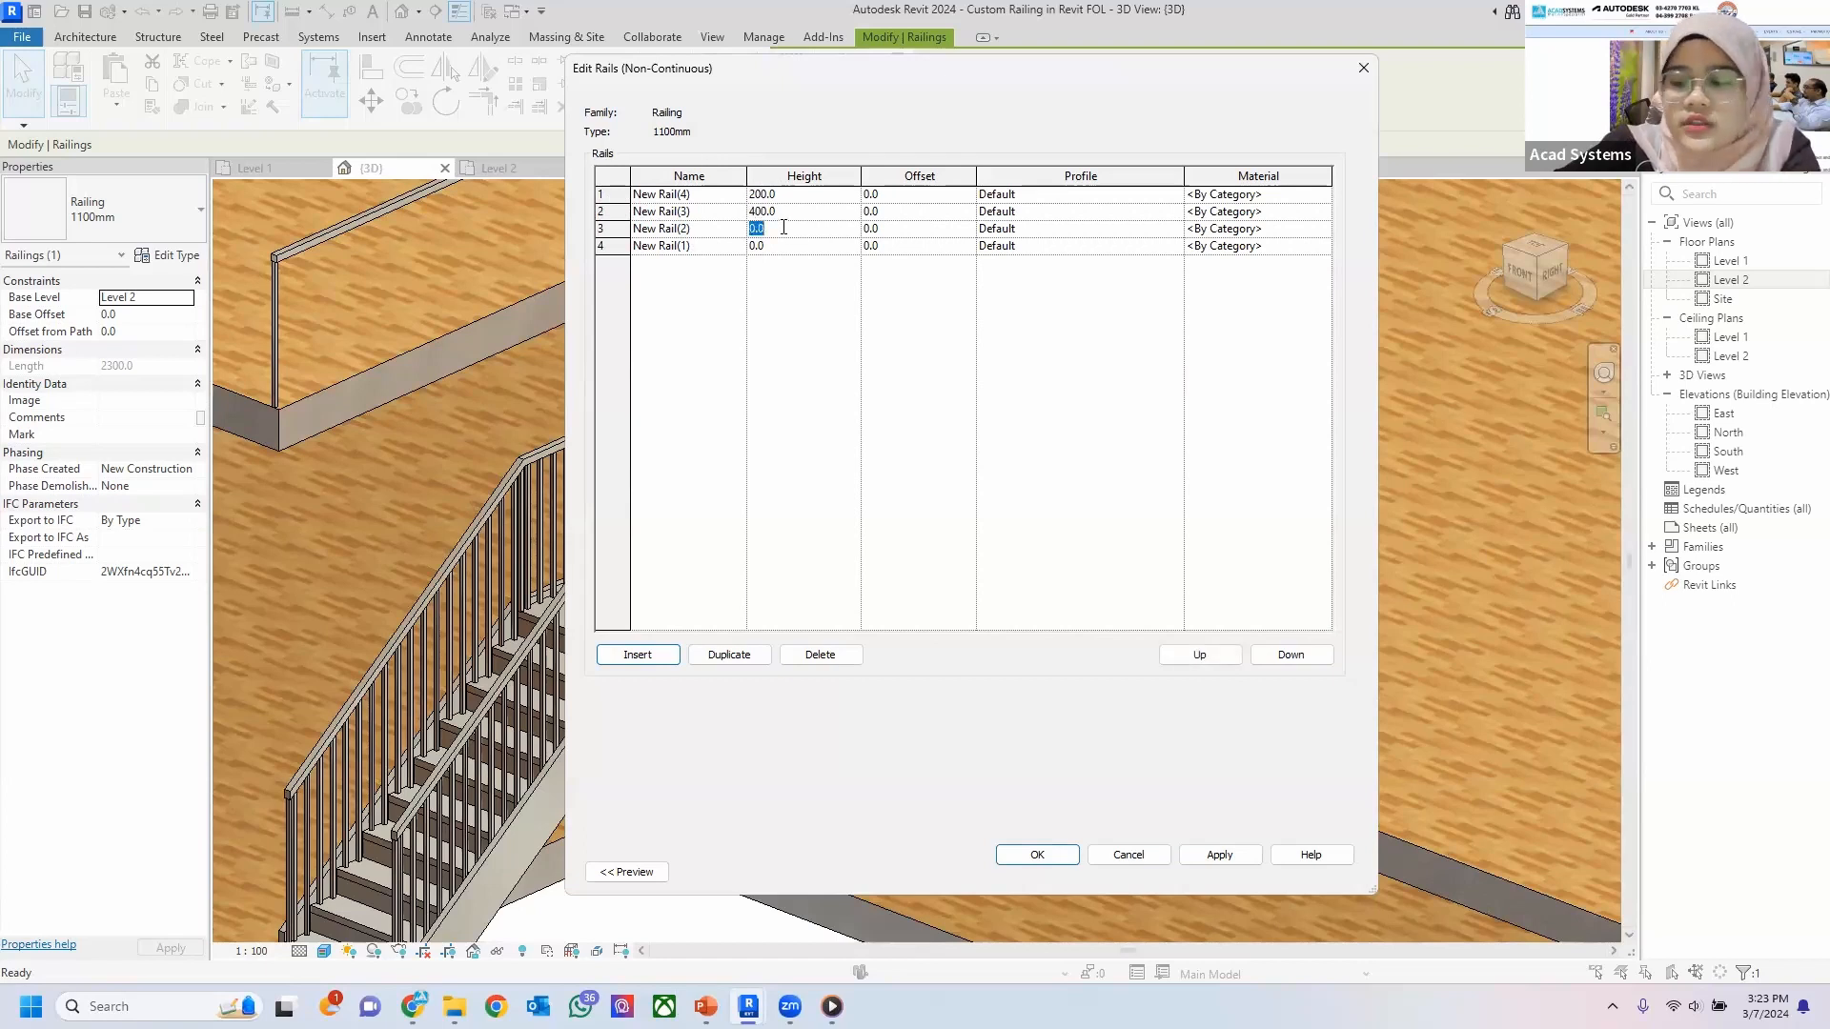
{"action": "type", "text": "600"}
{"action": "left_click", "coordinate": [785, 246]}
{"action": "type", "text": "8"}
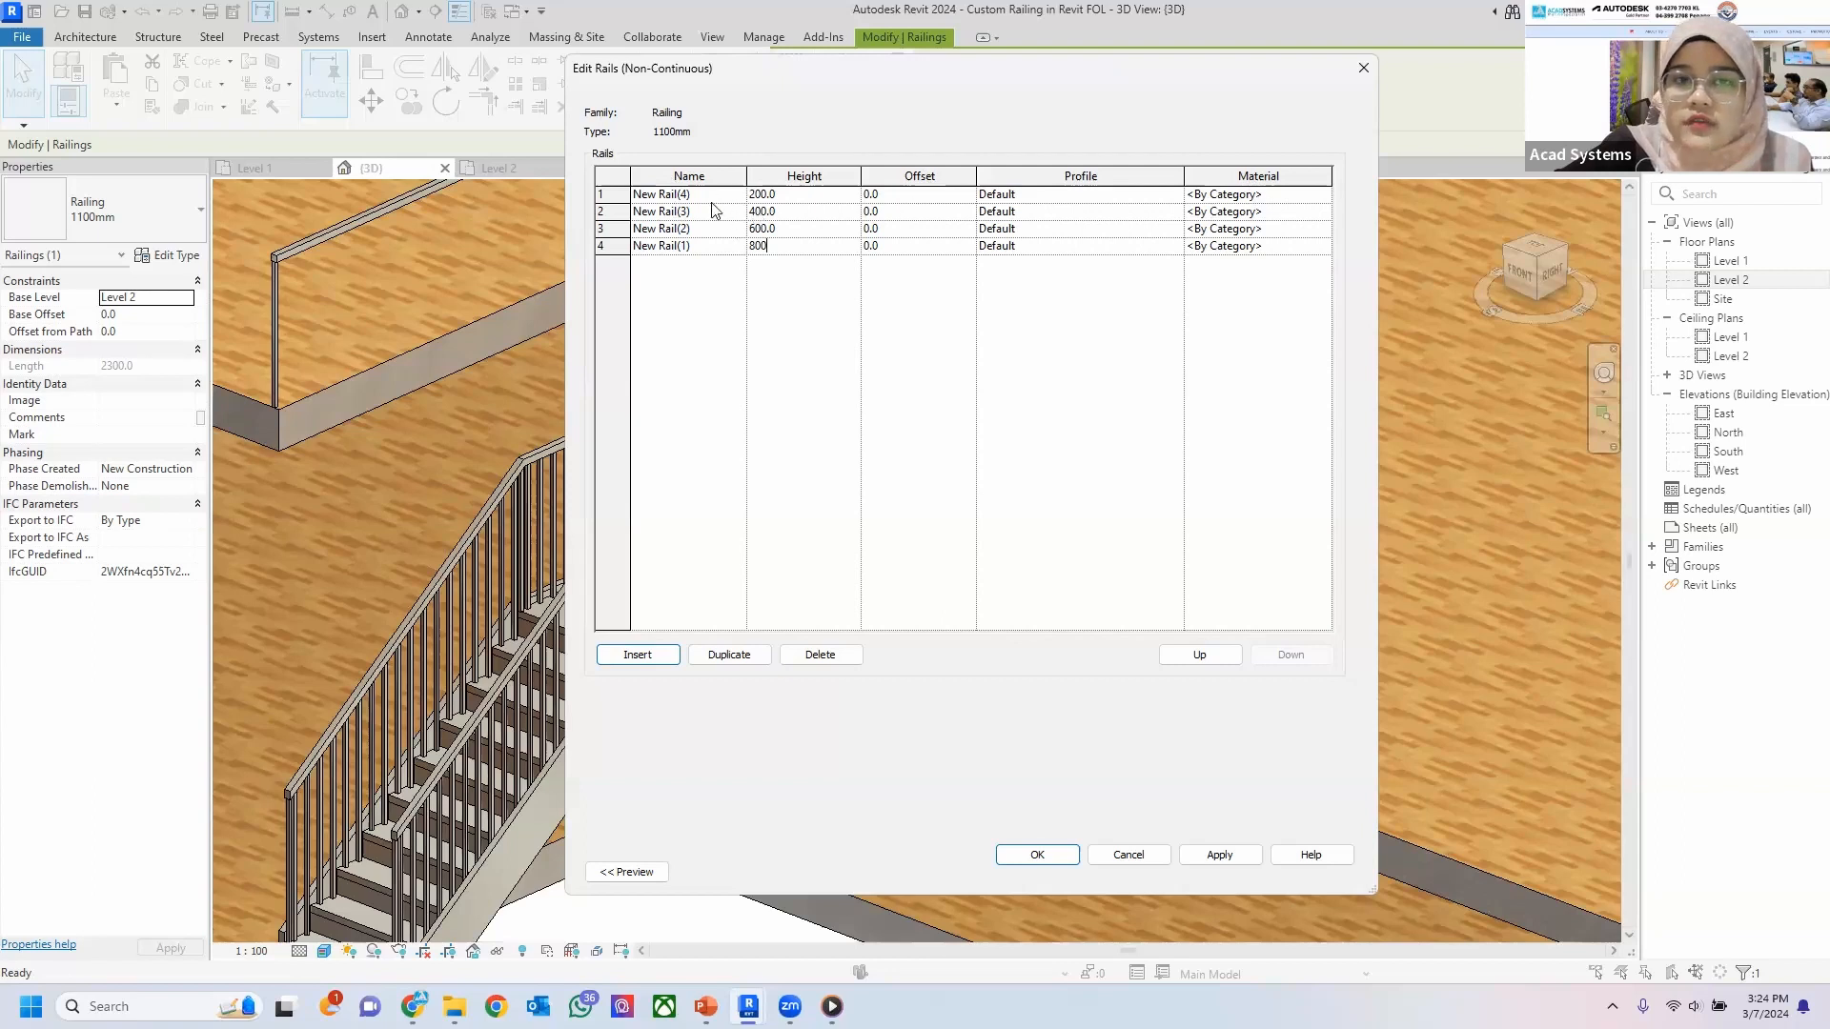
Create a new material named Railing from the material setting of the 200-high rail.
{"action": "left_click", "coordinate": [1320, 196]}
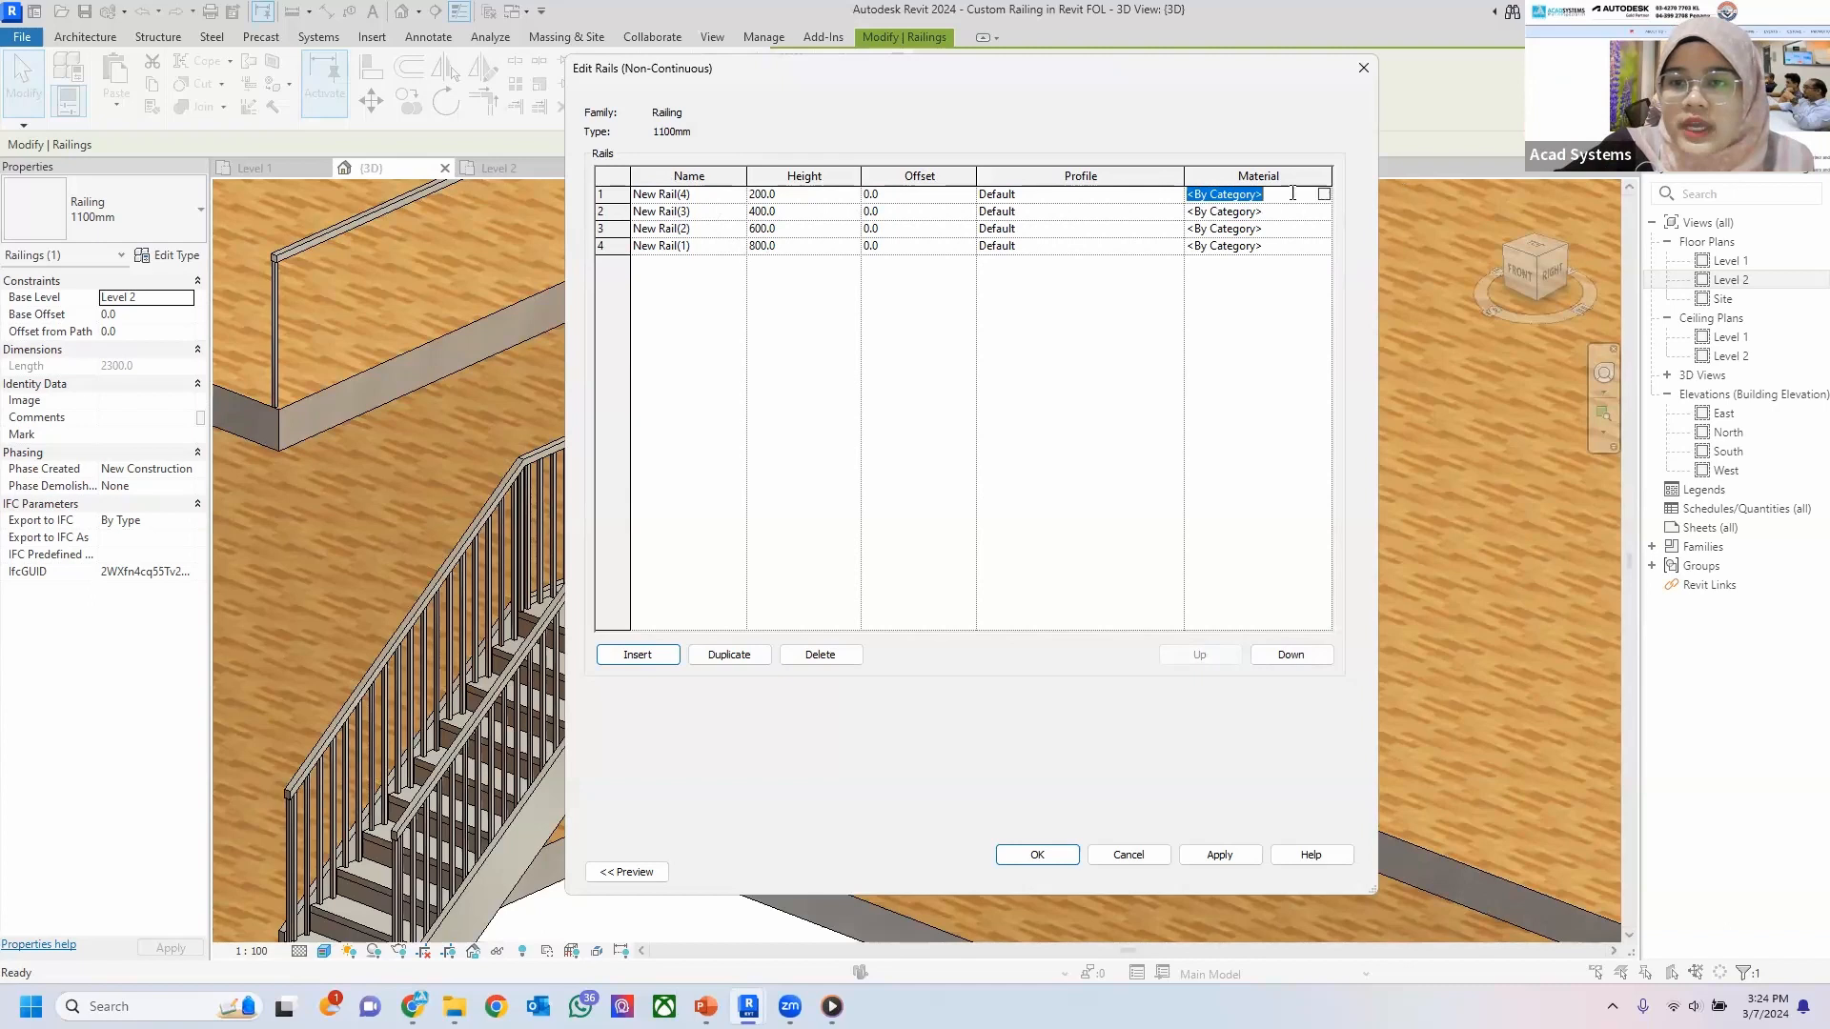
{"action": "left_click", "coordinate": [1323, 193]}
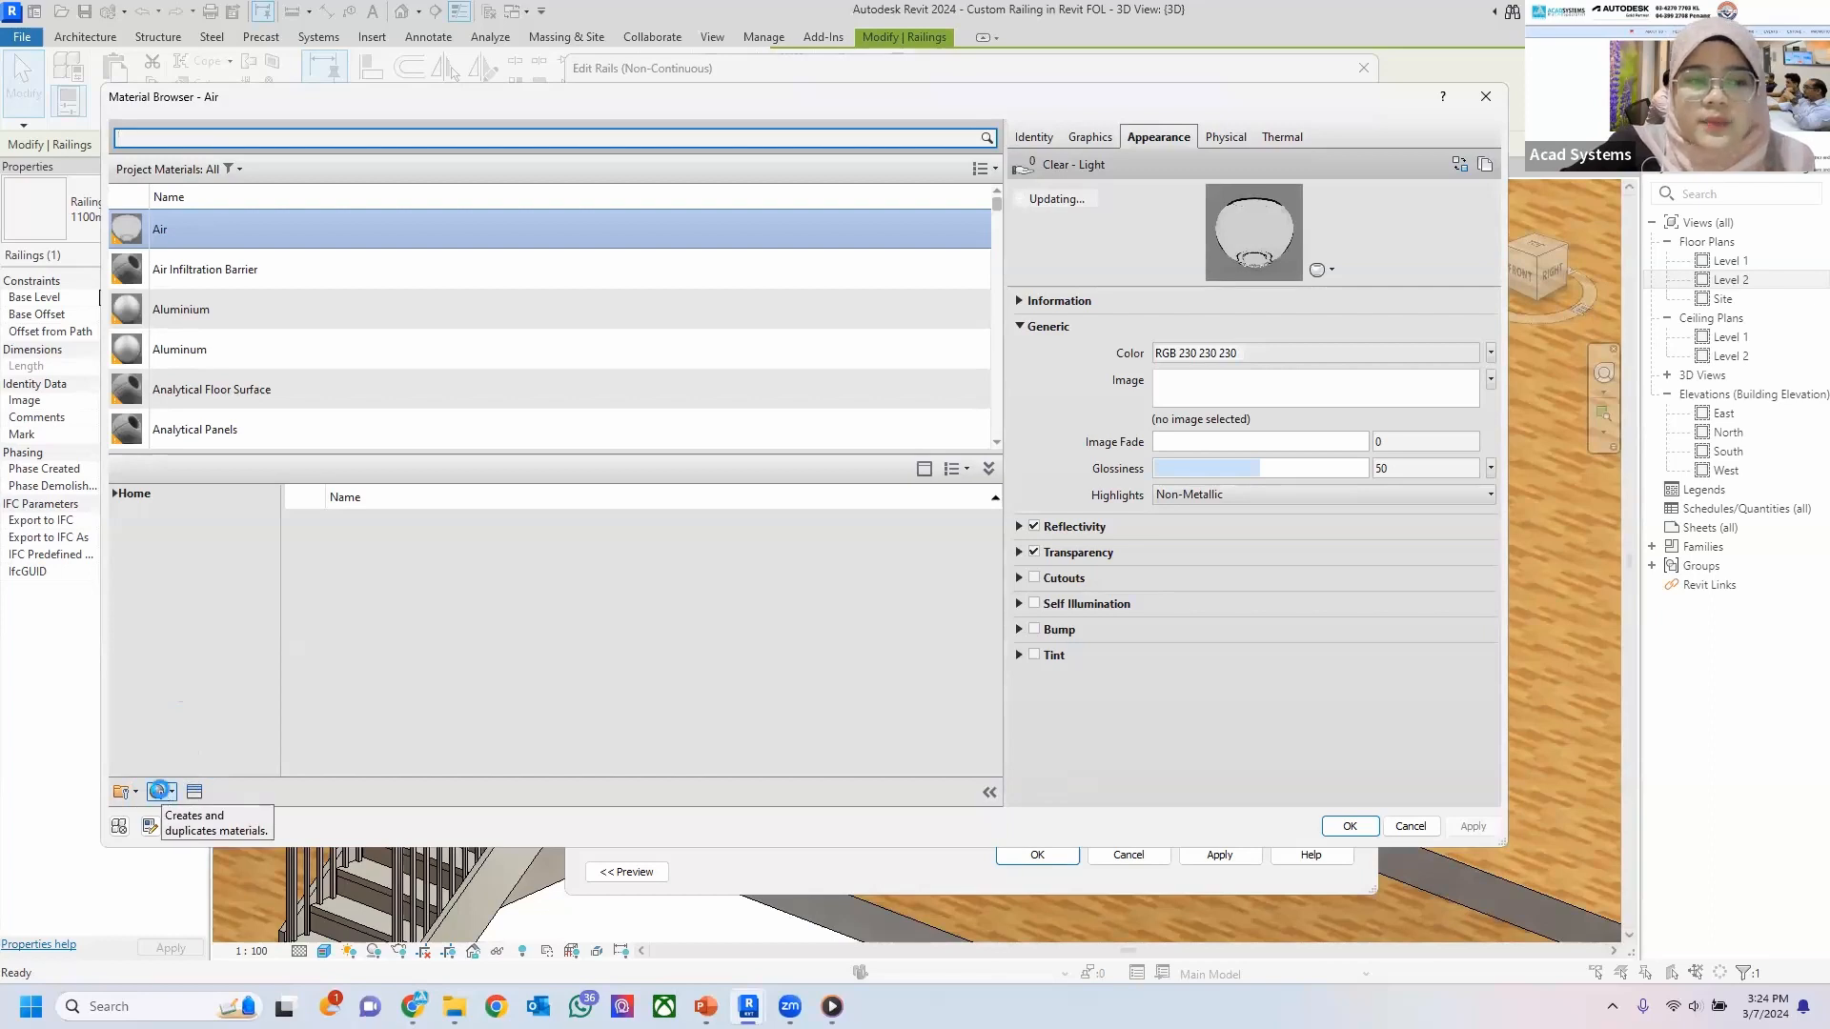
{"action": "left_click", "coordinate": [160, 792]}
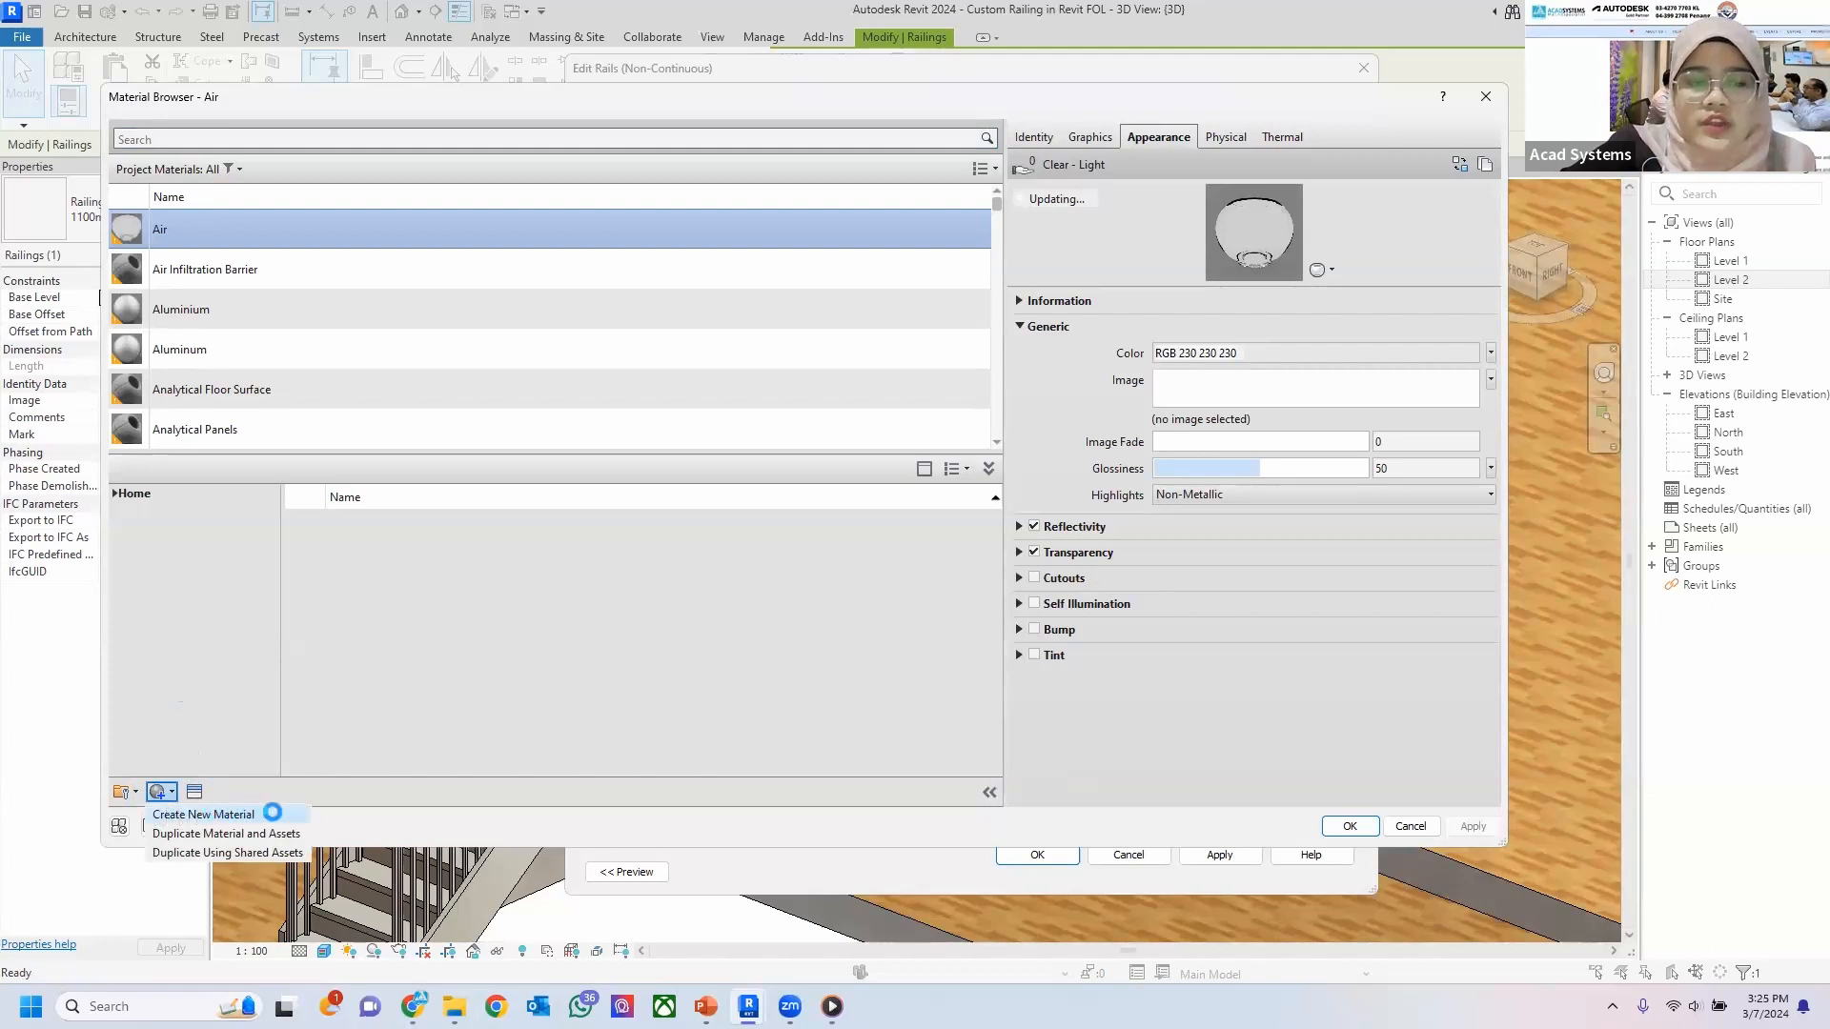
{"action": "left_click", "coordinate": [272, 812]}
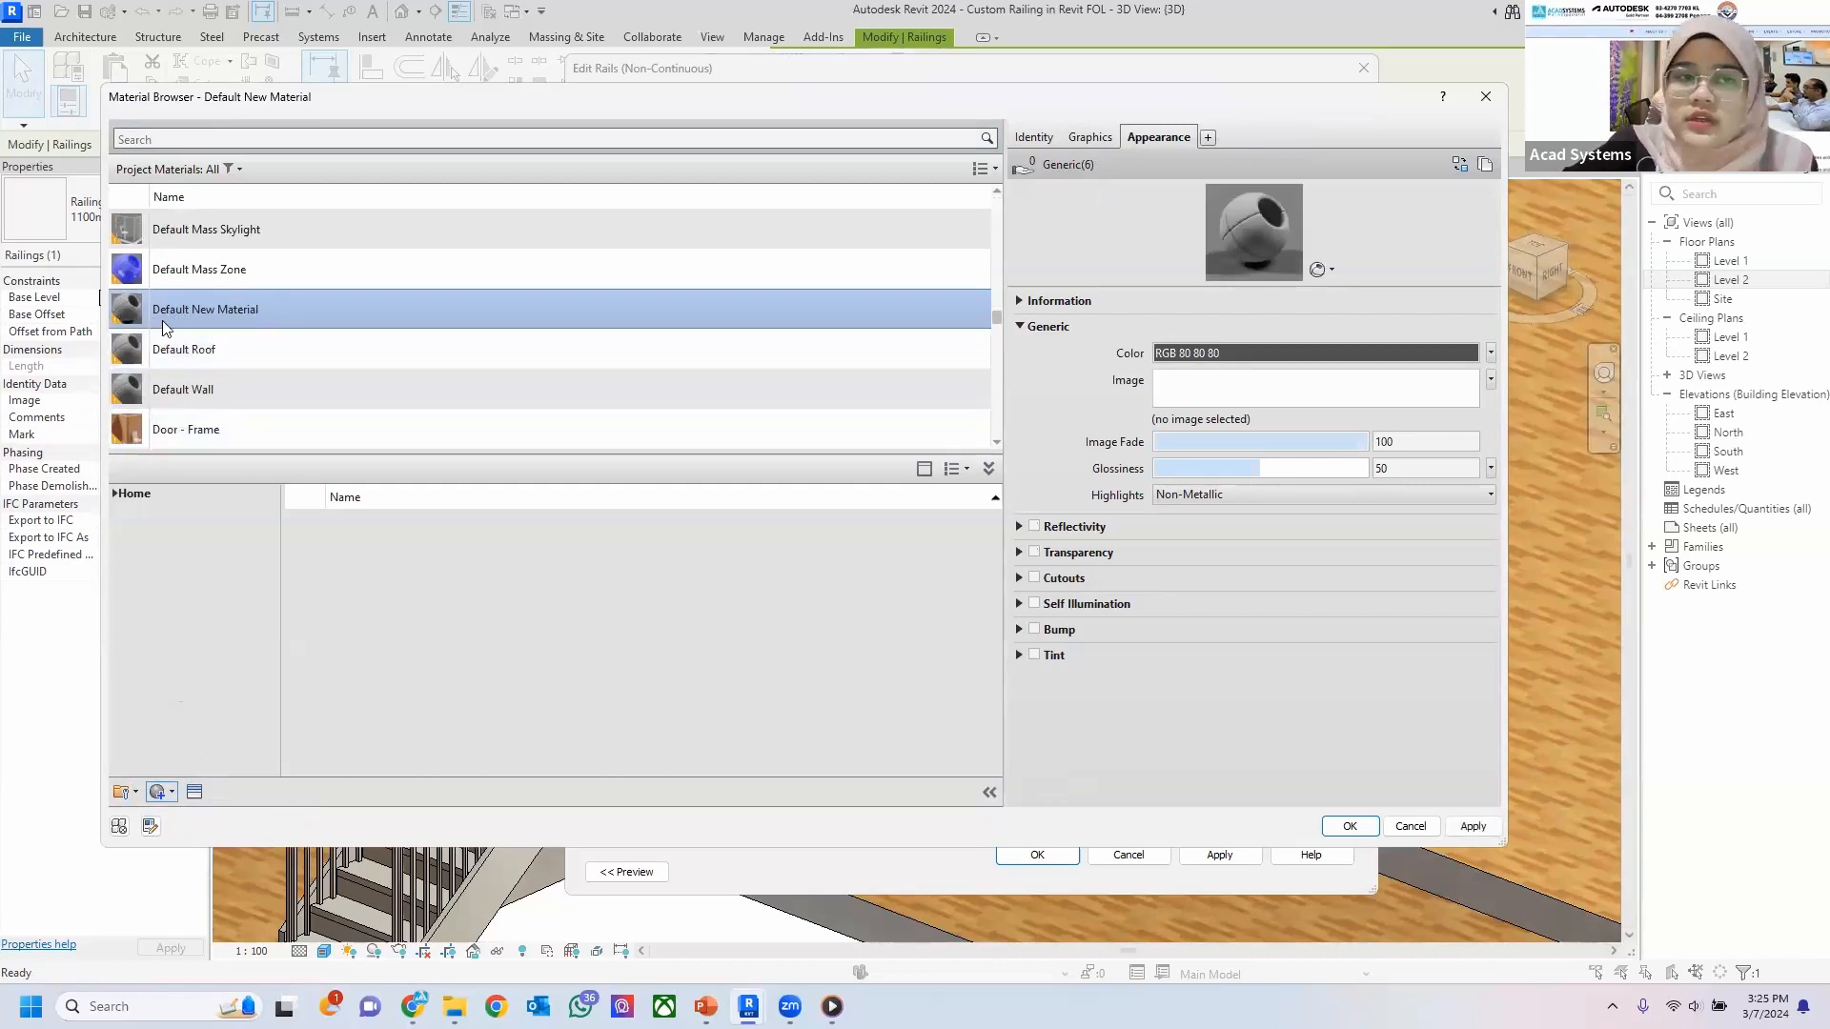
{"action": "right_click", "coordinate": [233, 307]}
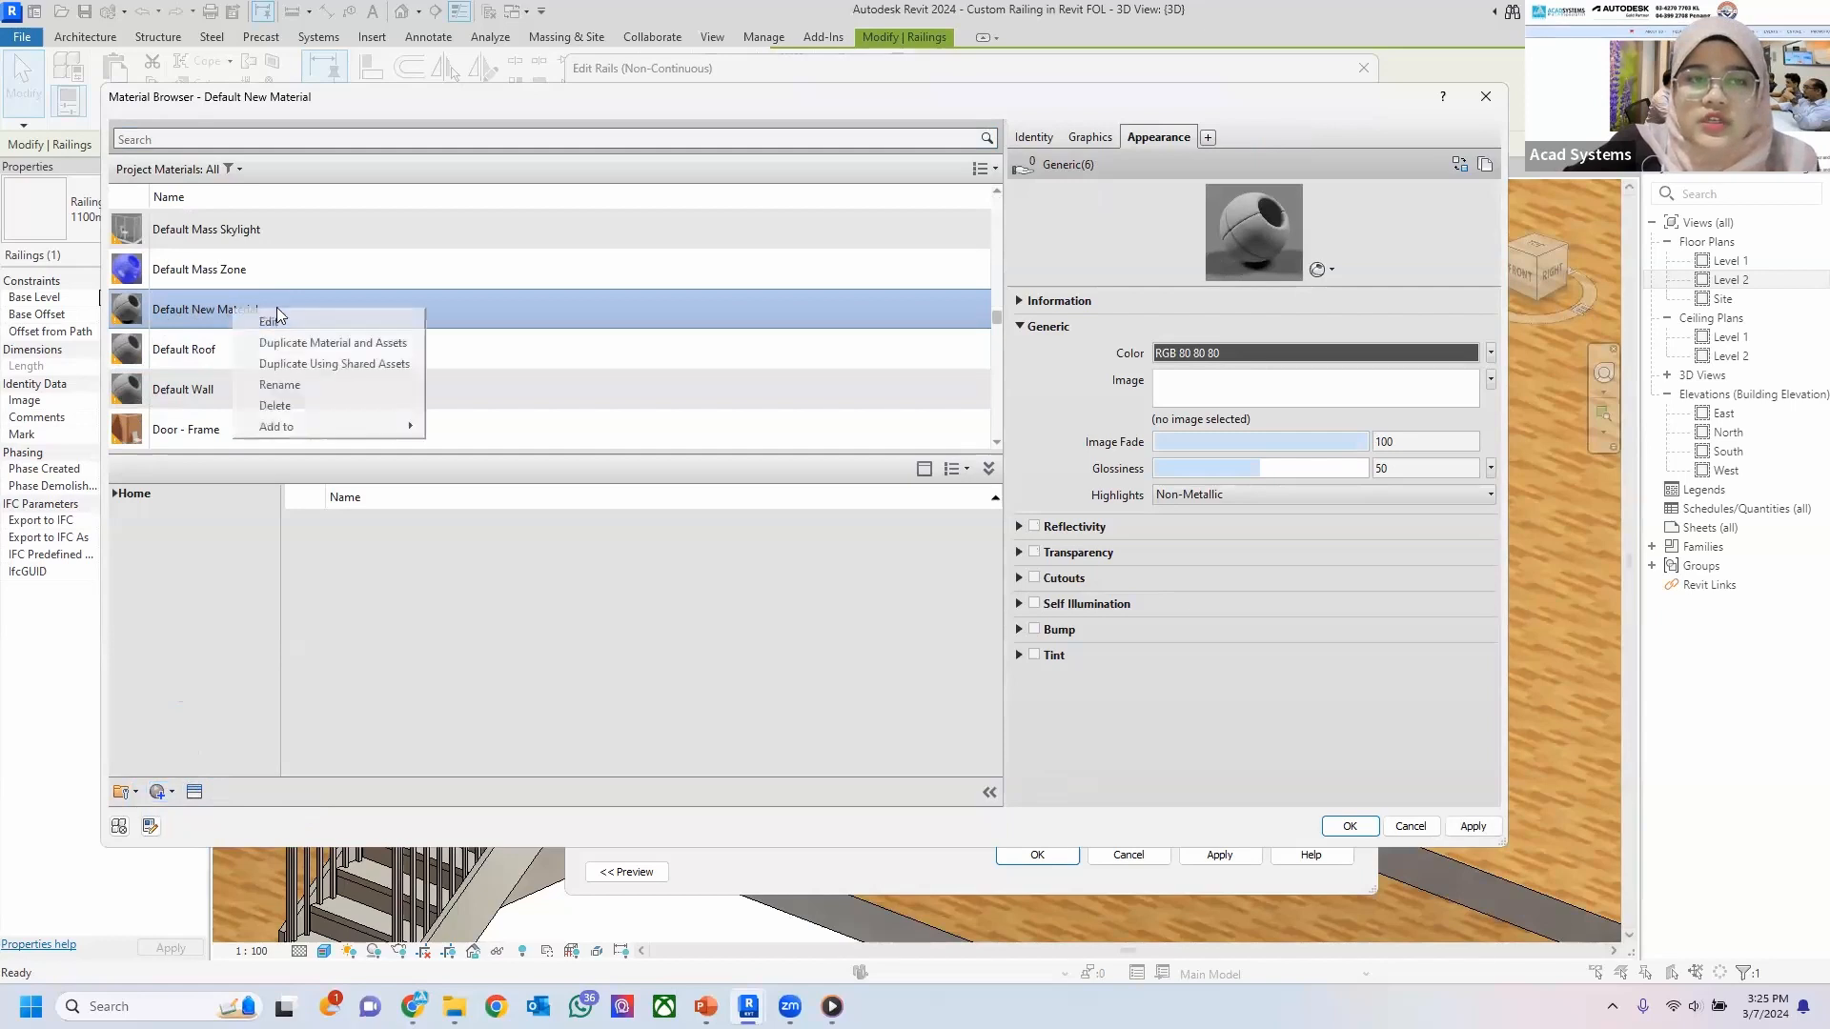
{"action": "left_click", "coordinate": [324, 386]}
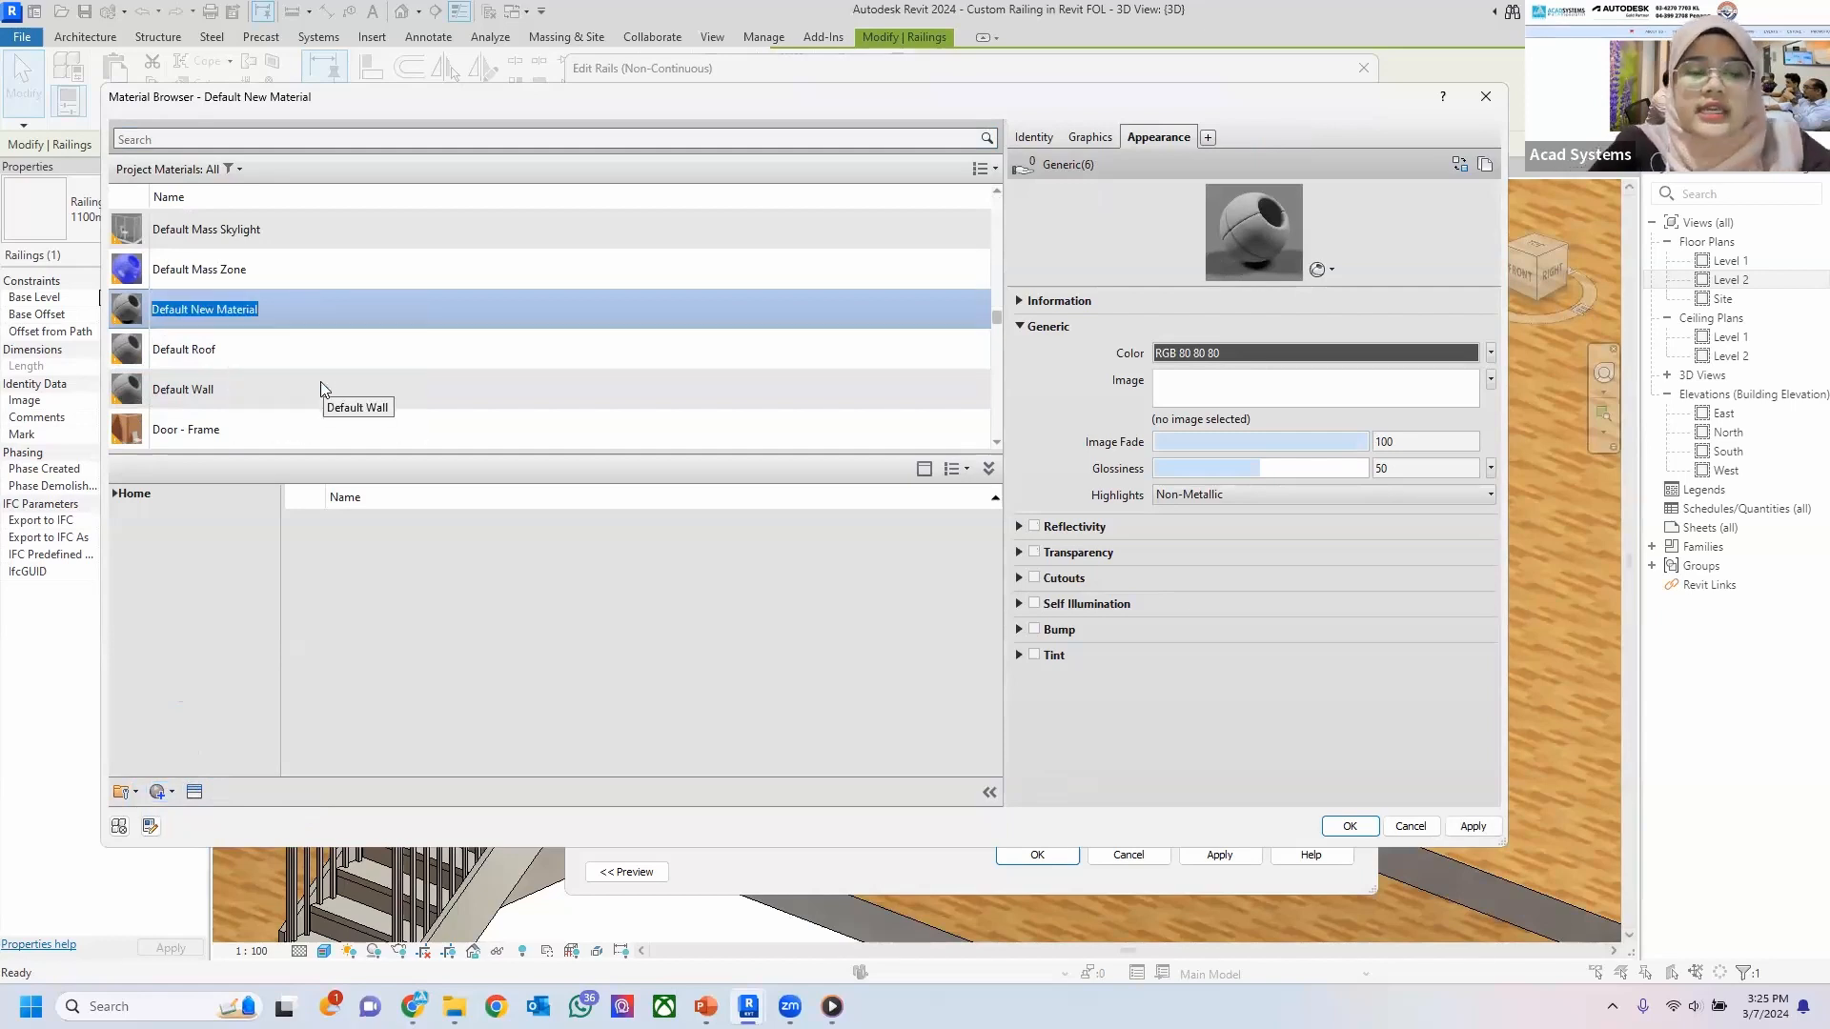
{"action": "type", "text": "Railing"}
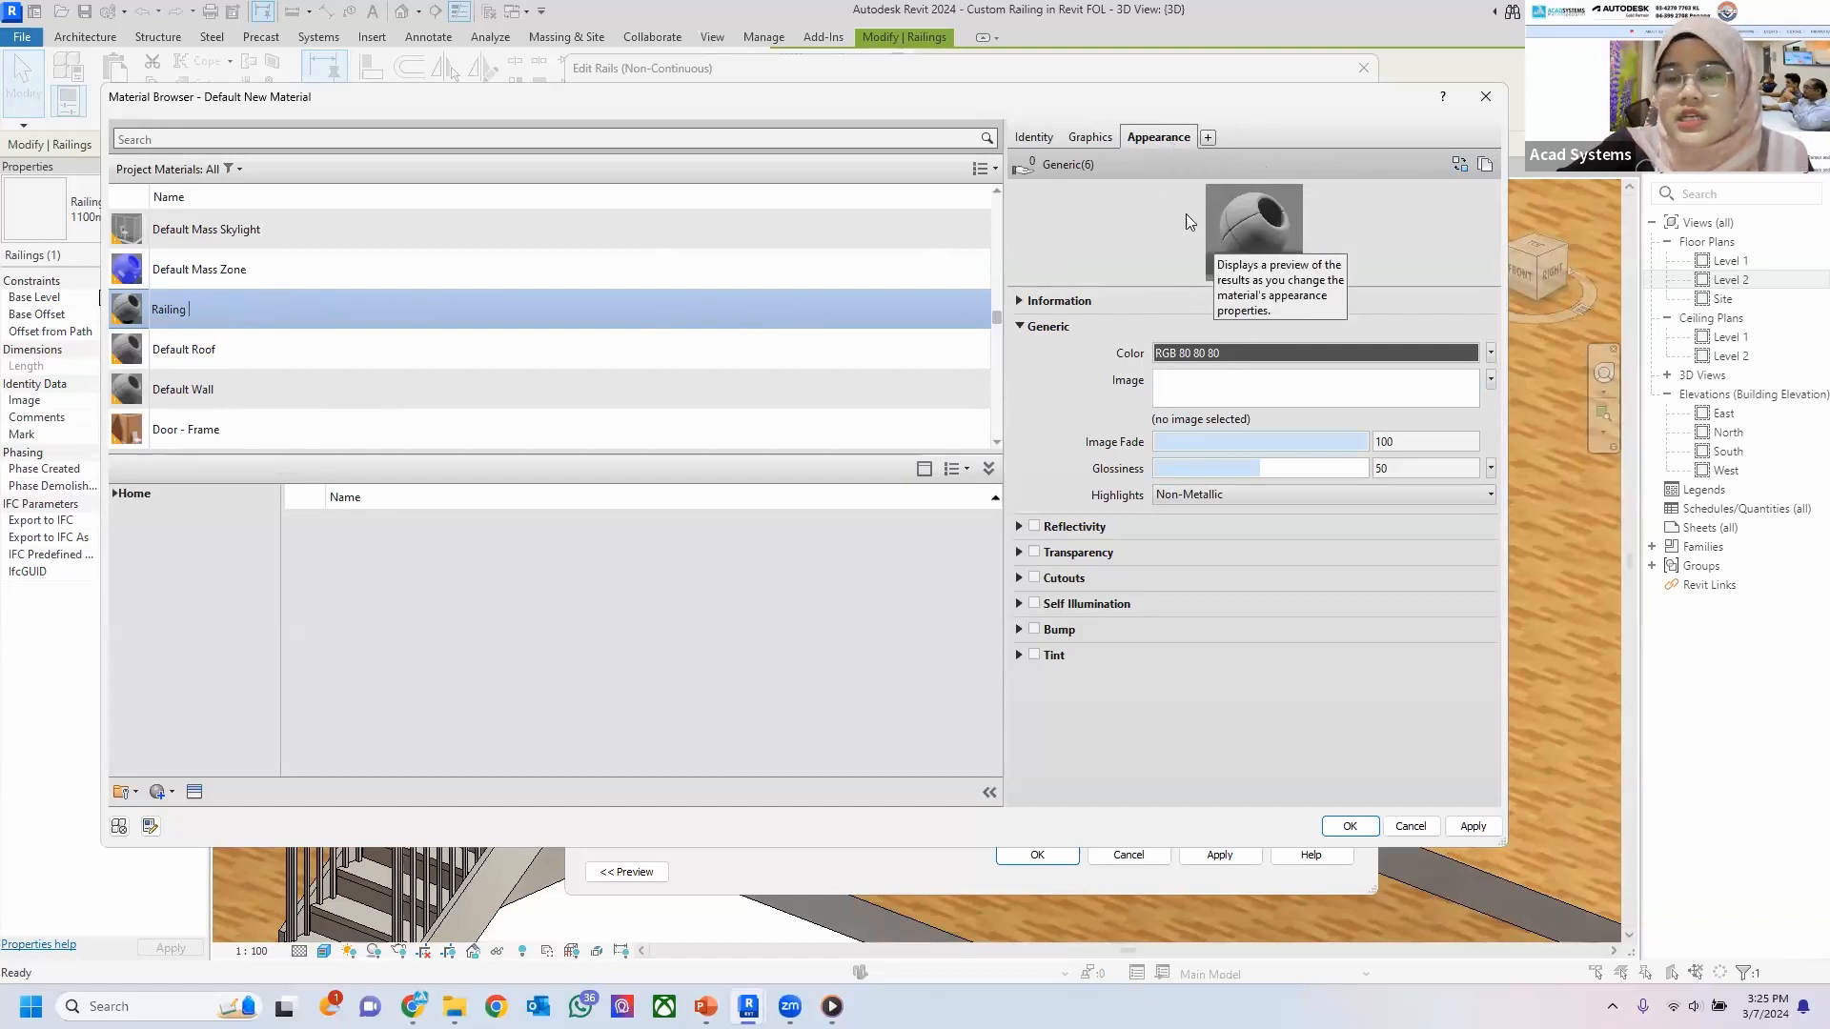
Search the asset library for metal and replace the Railing material's appearance with Stainless Steel - Polished.
{"action": "left_click", "coordinate": [1458, 167]}
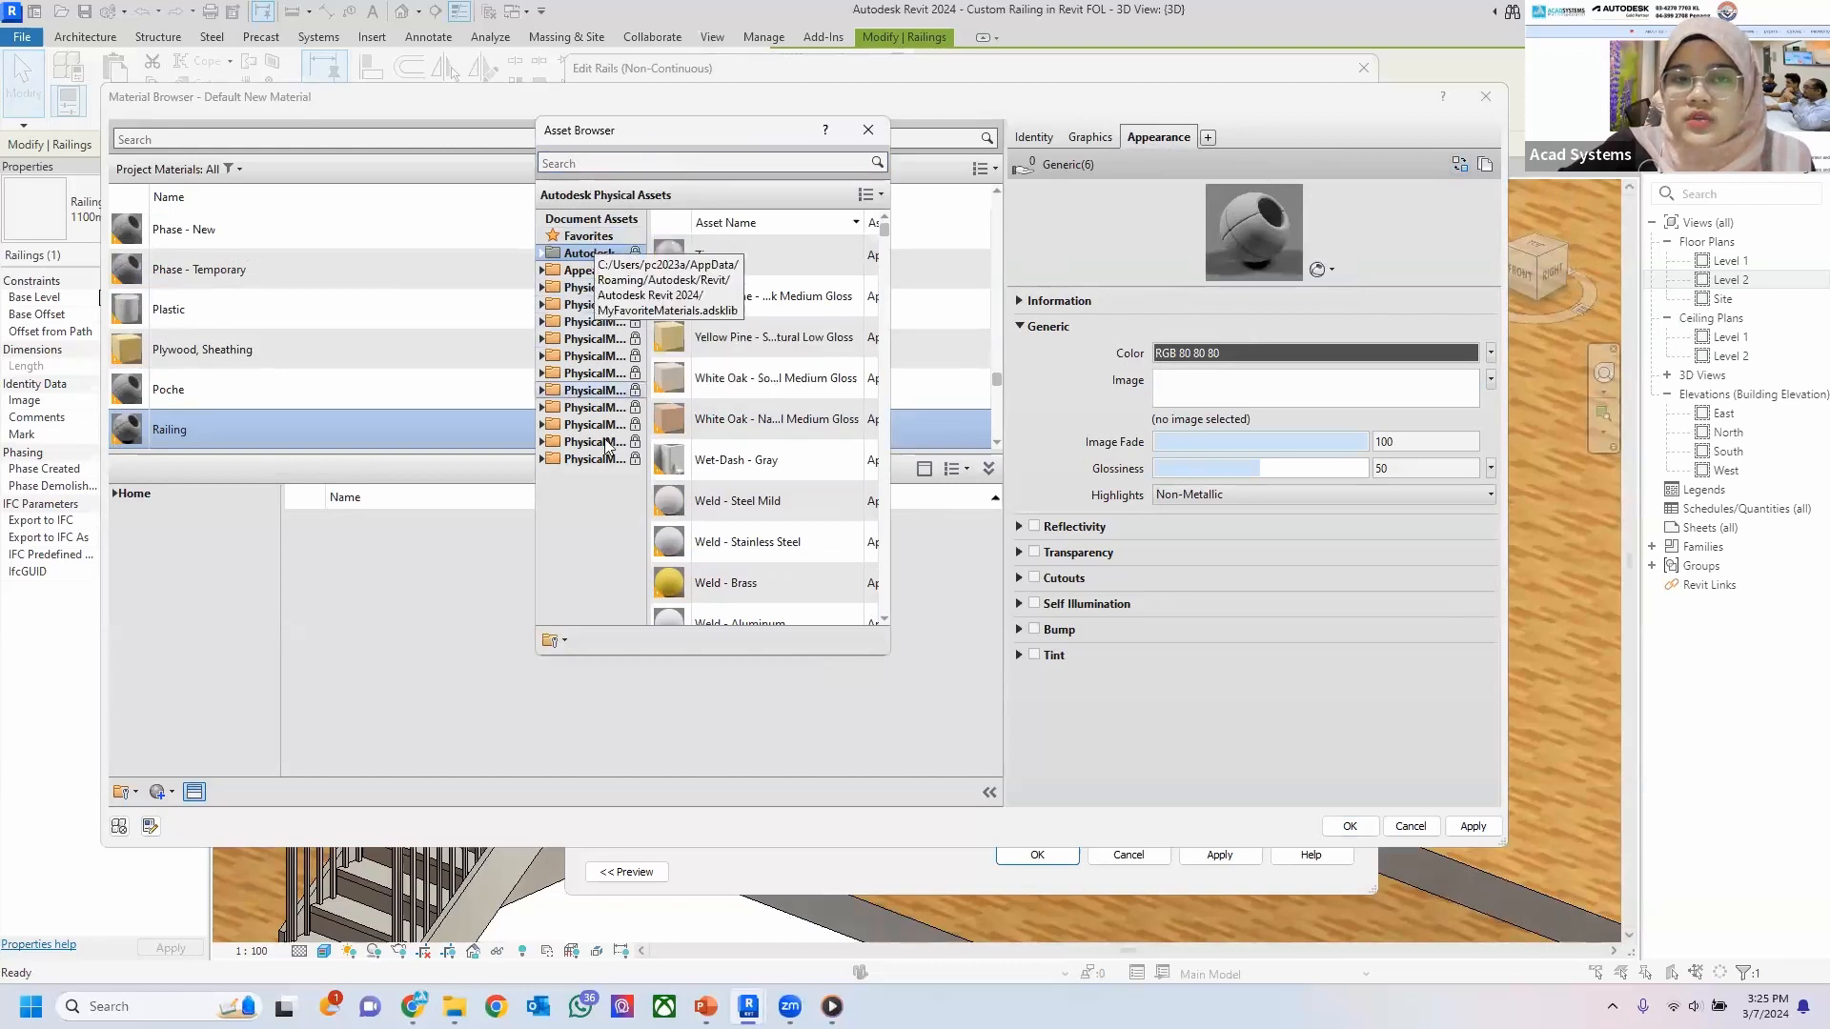
{"action": "scroll", "coordinate": [714, 563], "scroll_direction": "down", "scroll_amount": 10}
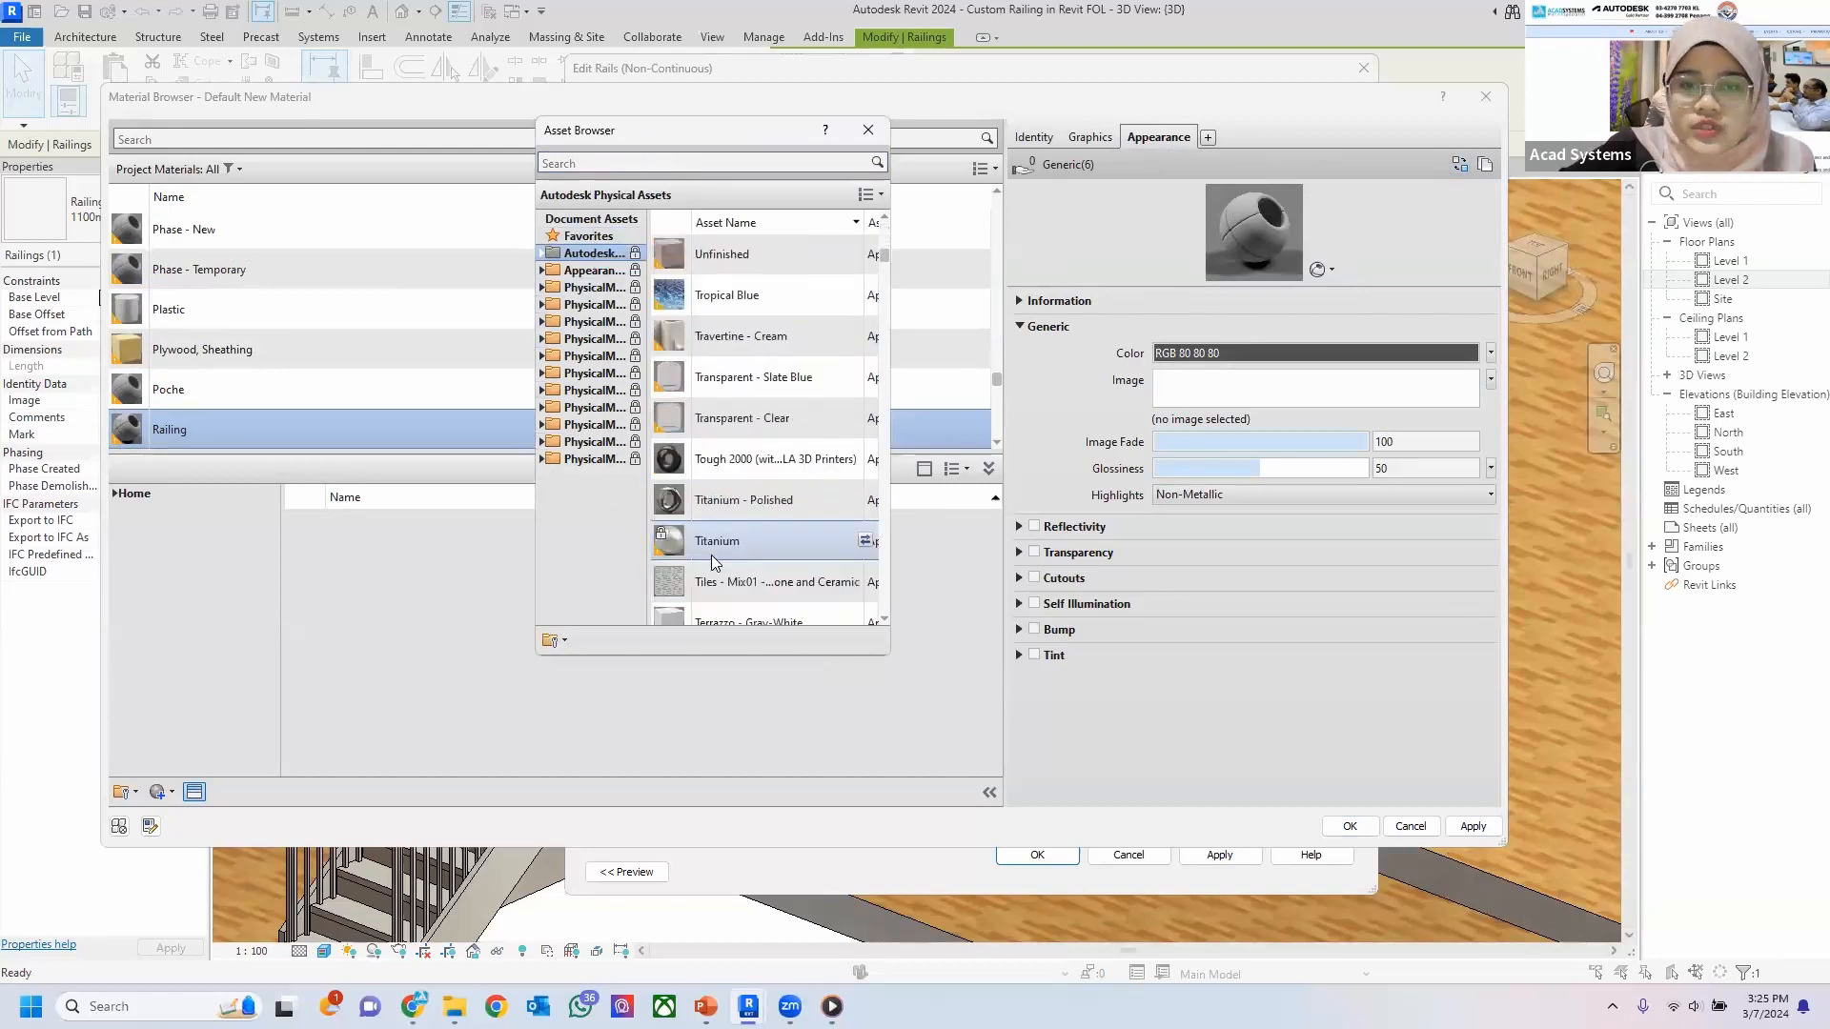
{"action": "scroll", "coordinate": [711, 563], "scroll_direction": "down", "scroll_amount": 6}
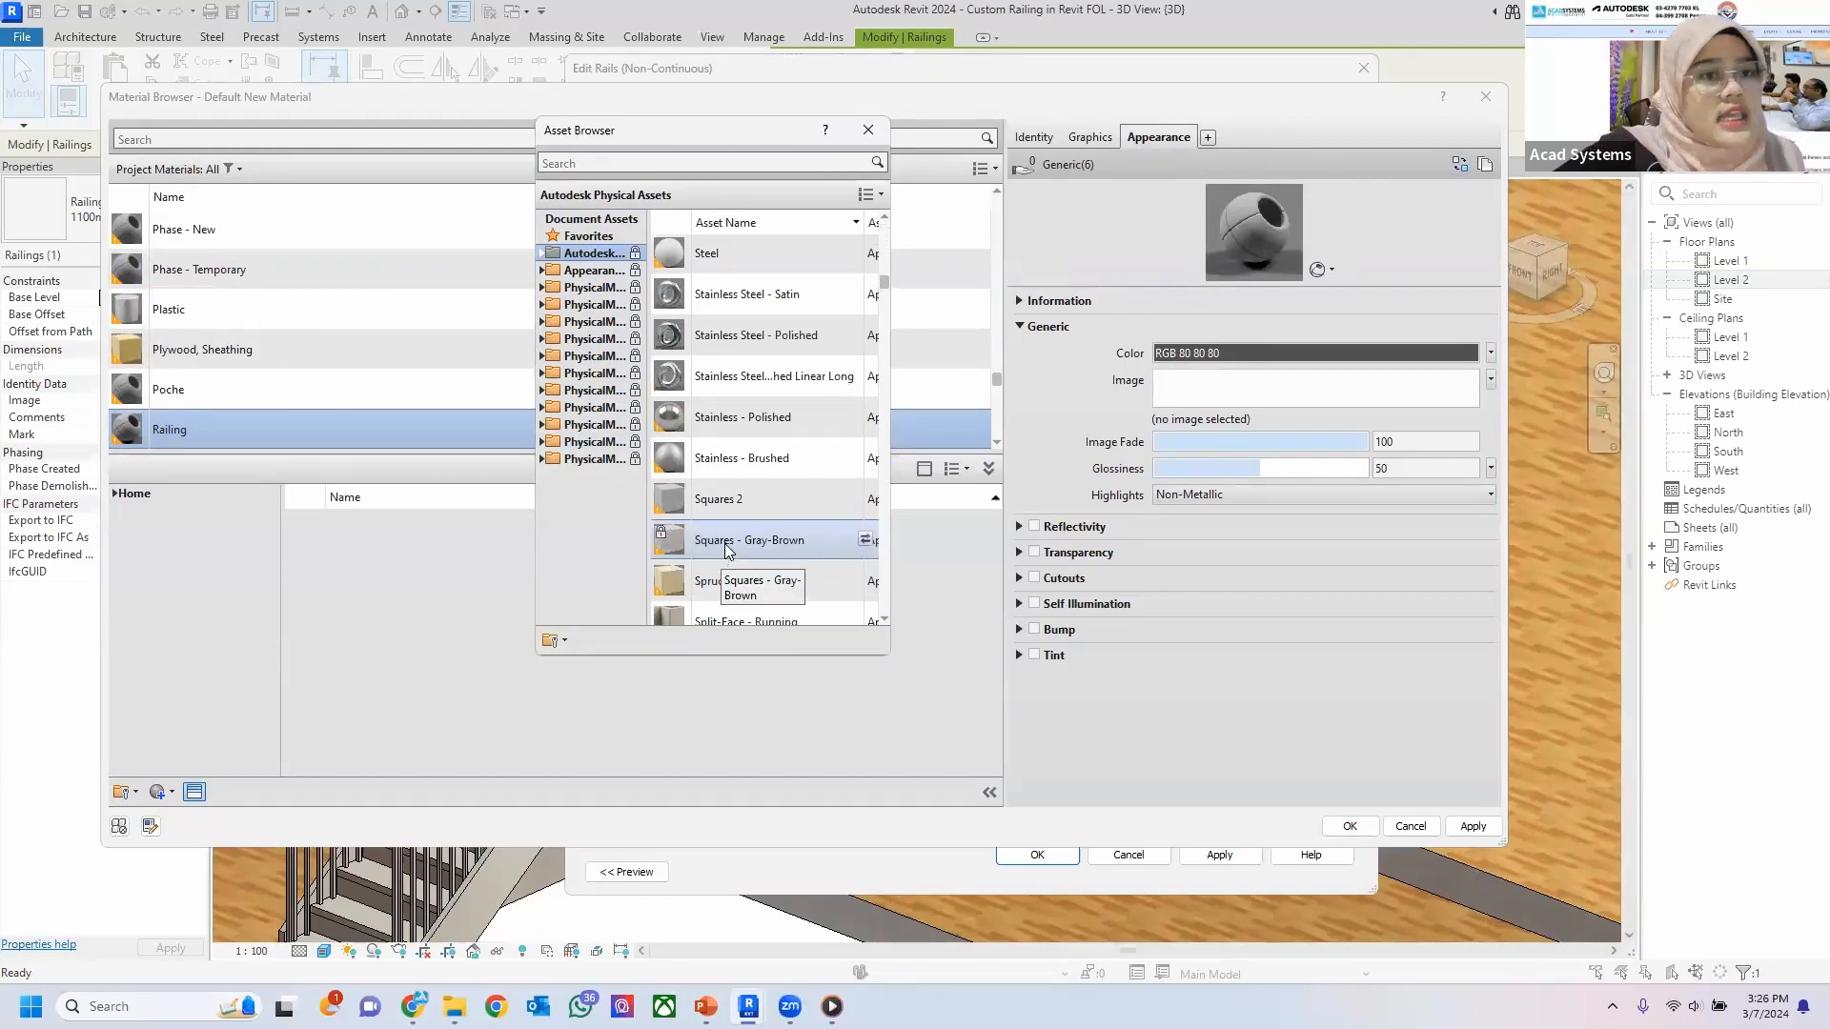
{"action": "left_click", "coordinate": [682, 165]}
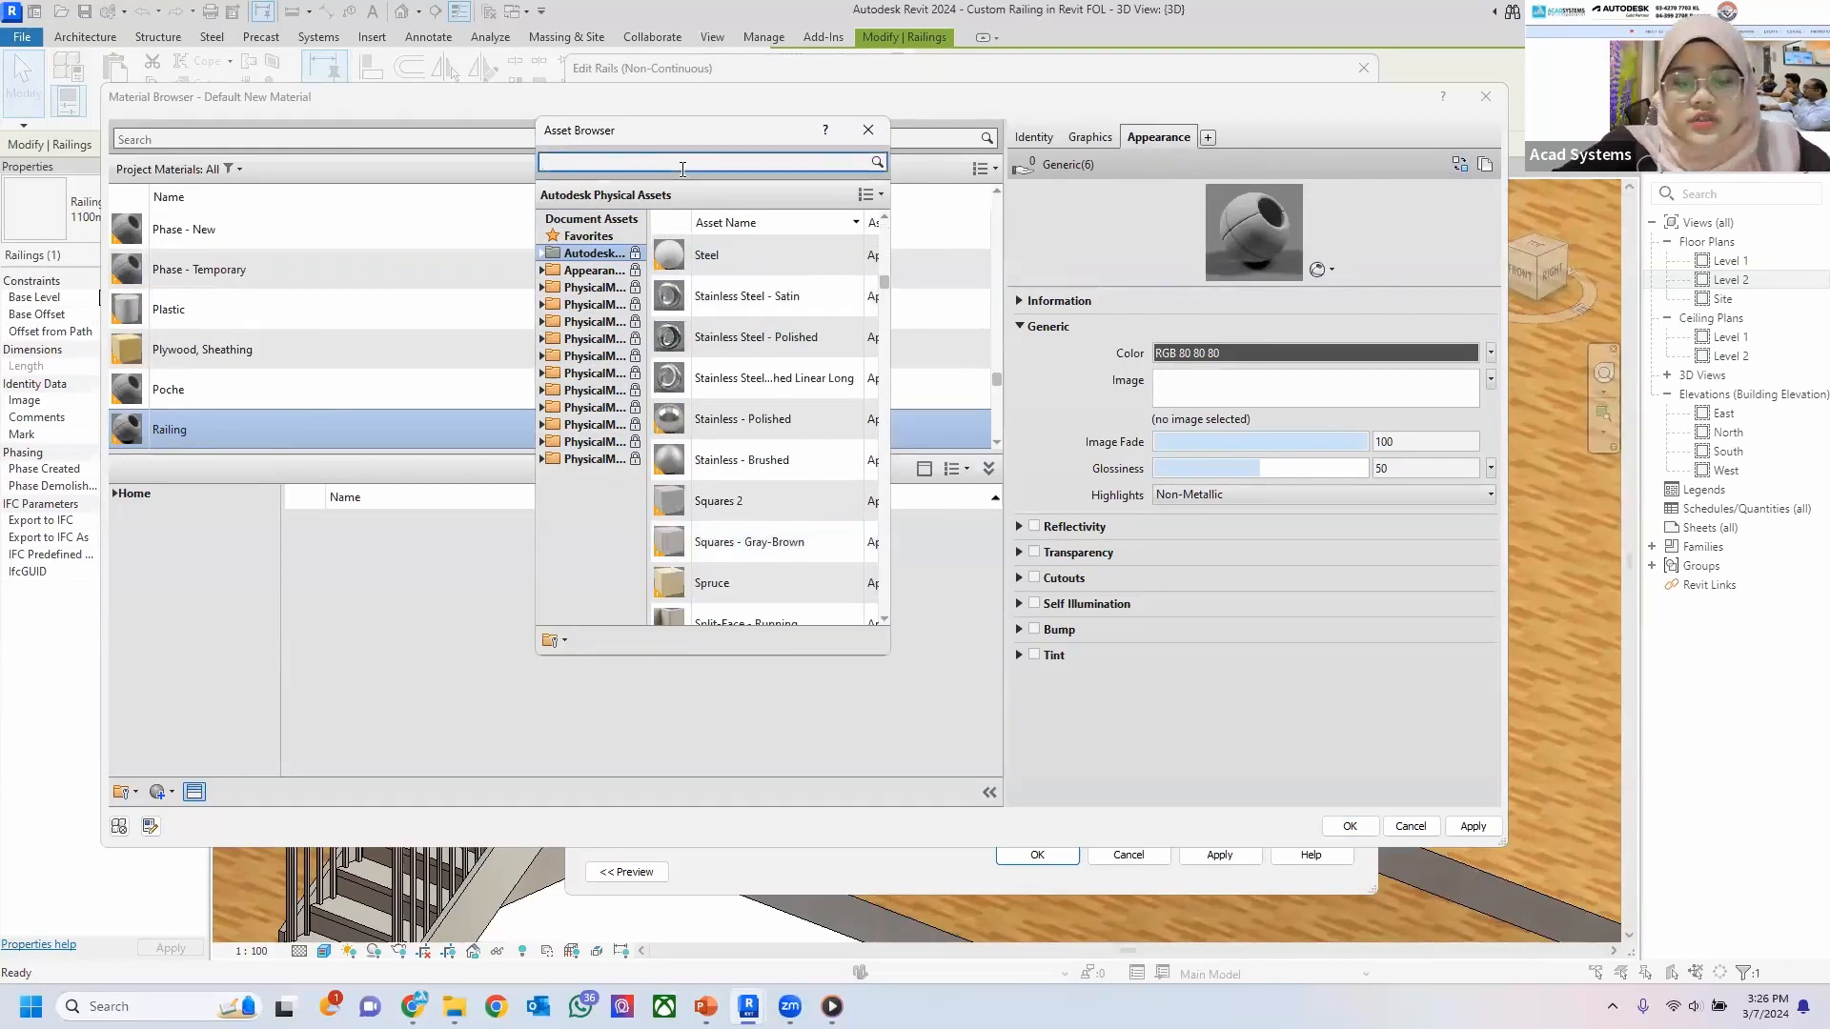
{"action": "type", "text": "metal"}
{"action": "key", "text": "Return"}
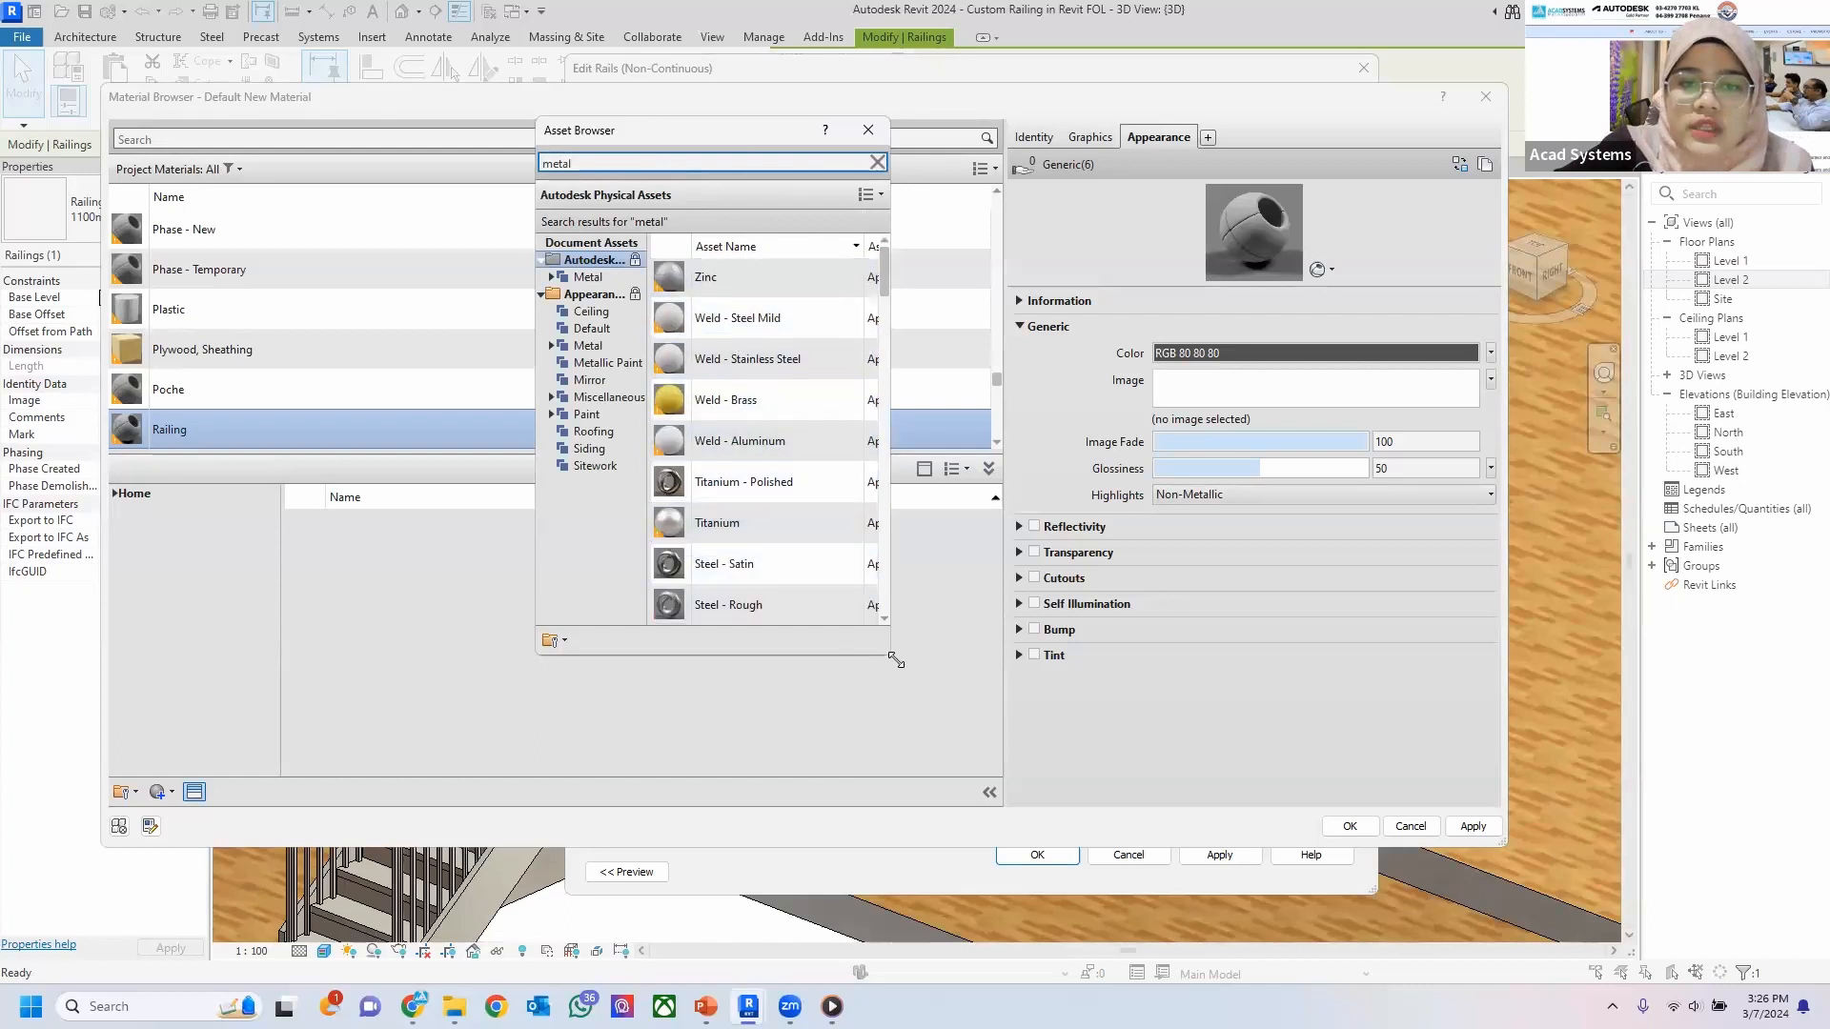
{"action": "left_click_drag", "start_coordinate": [892, 660], "coordinate": [1467, 843]}
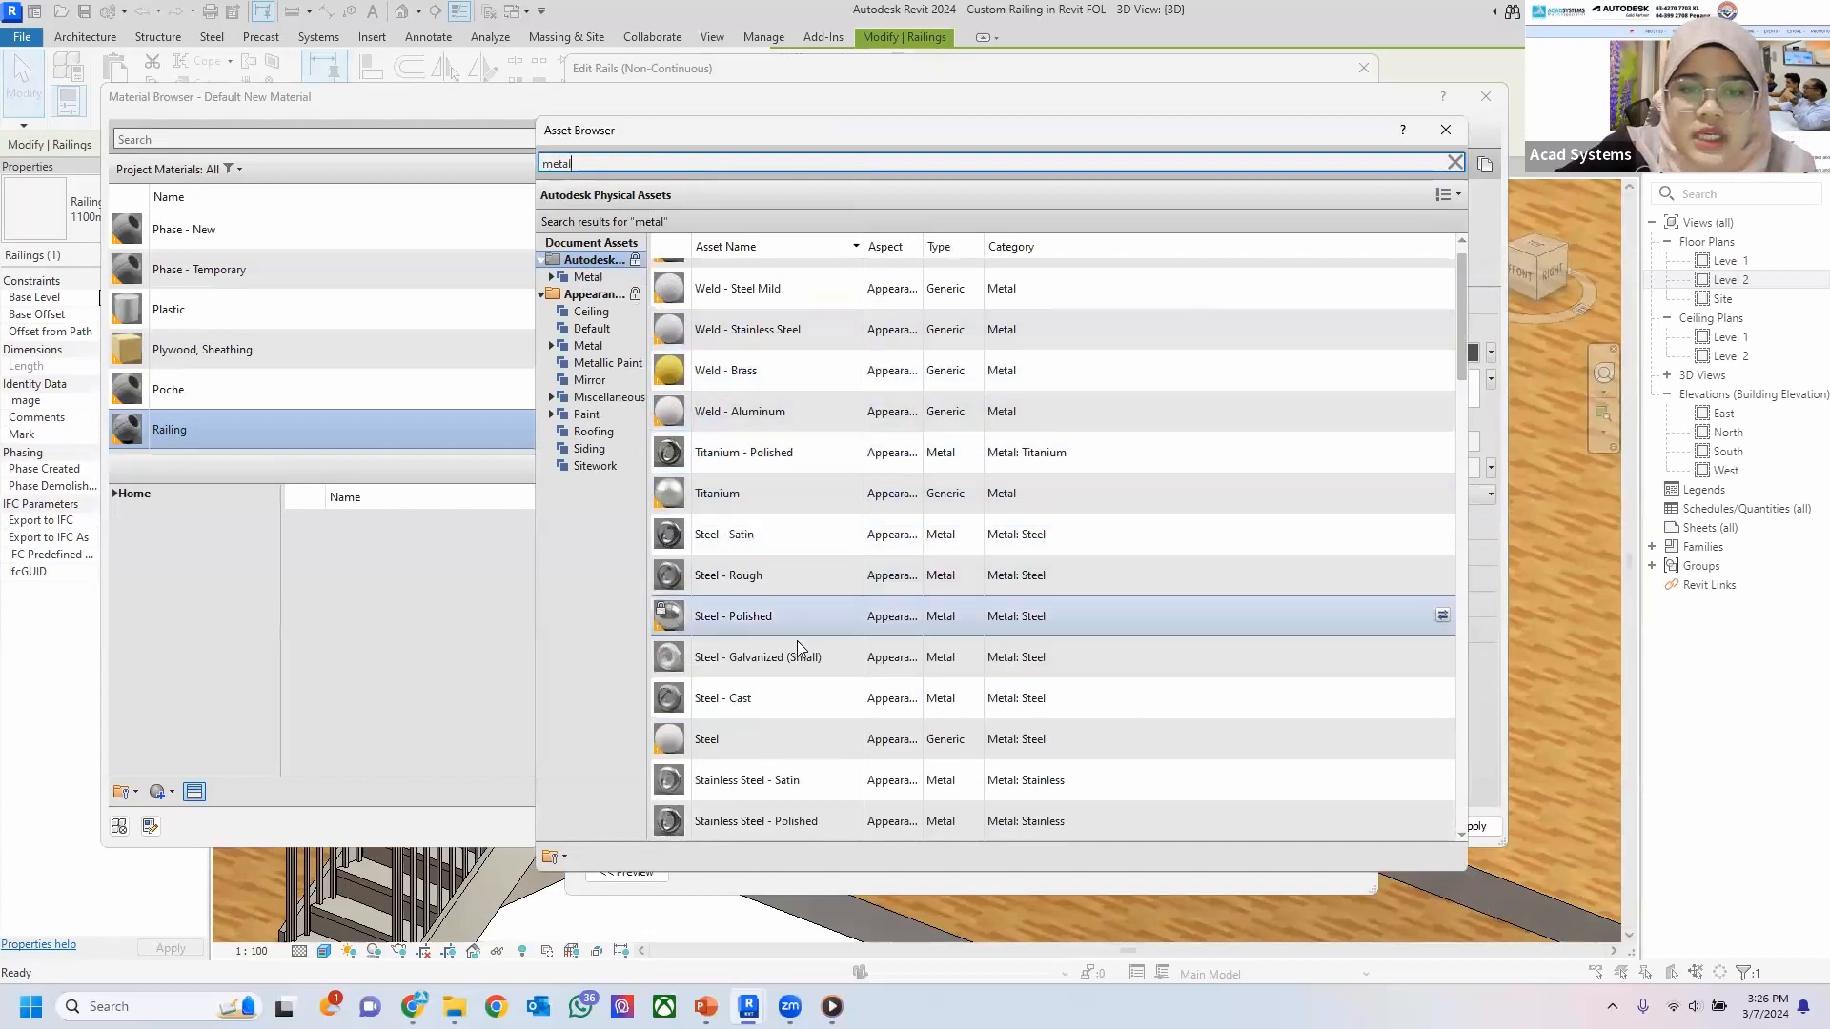
{"action": "scroll", "coordinate": [756, 617], "scroll_direction": "down", "scroll_amount": 2}
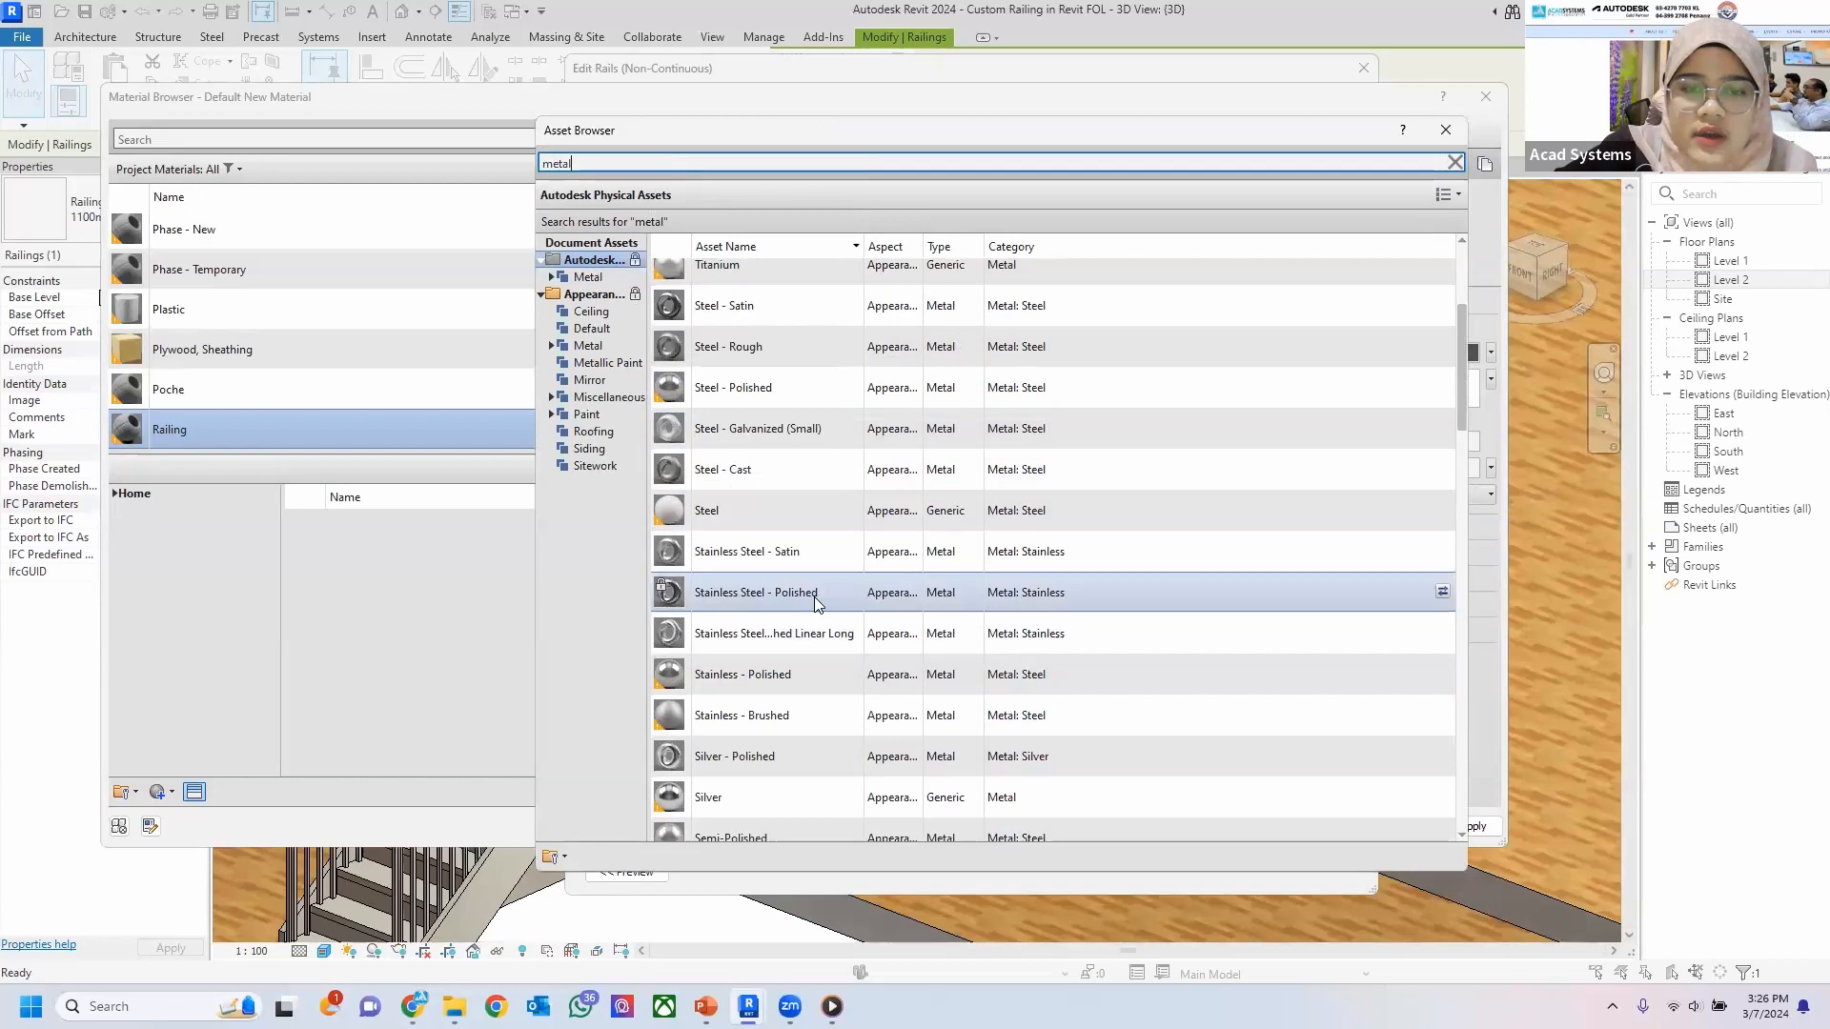
{"action": "left_click", "coordinate": [783, 600]}
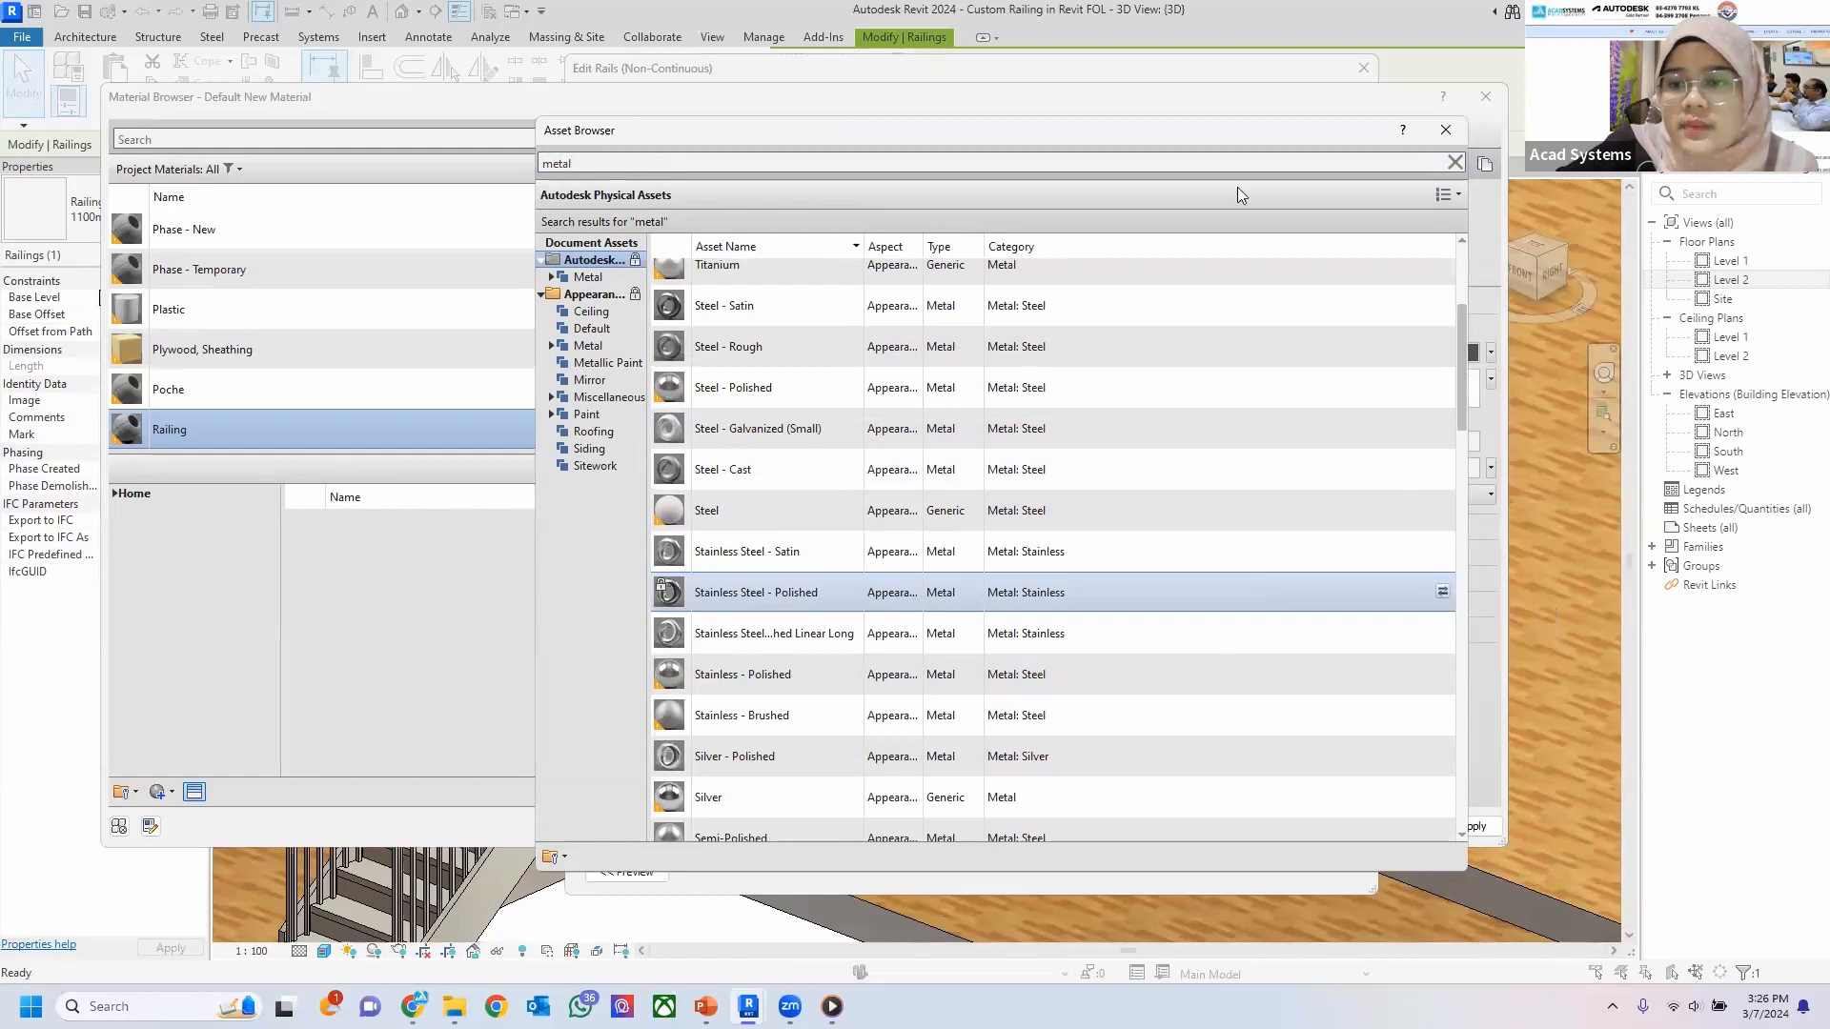
{"action": "left_click_drag", "start_coordinate": [1144, 131], "coordinate": [746, 106]}
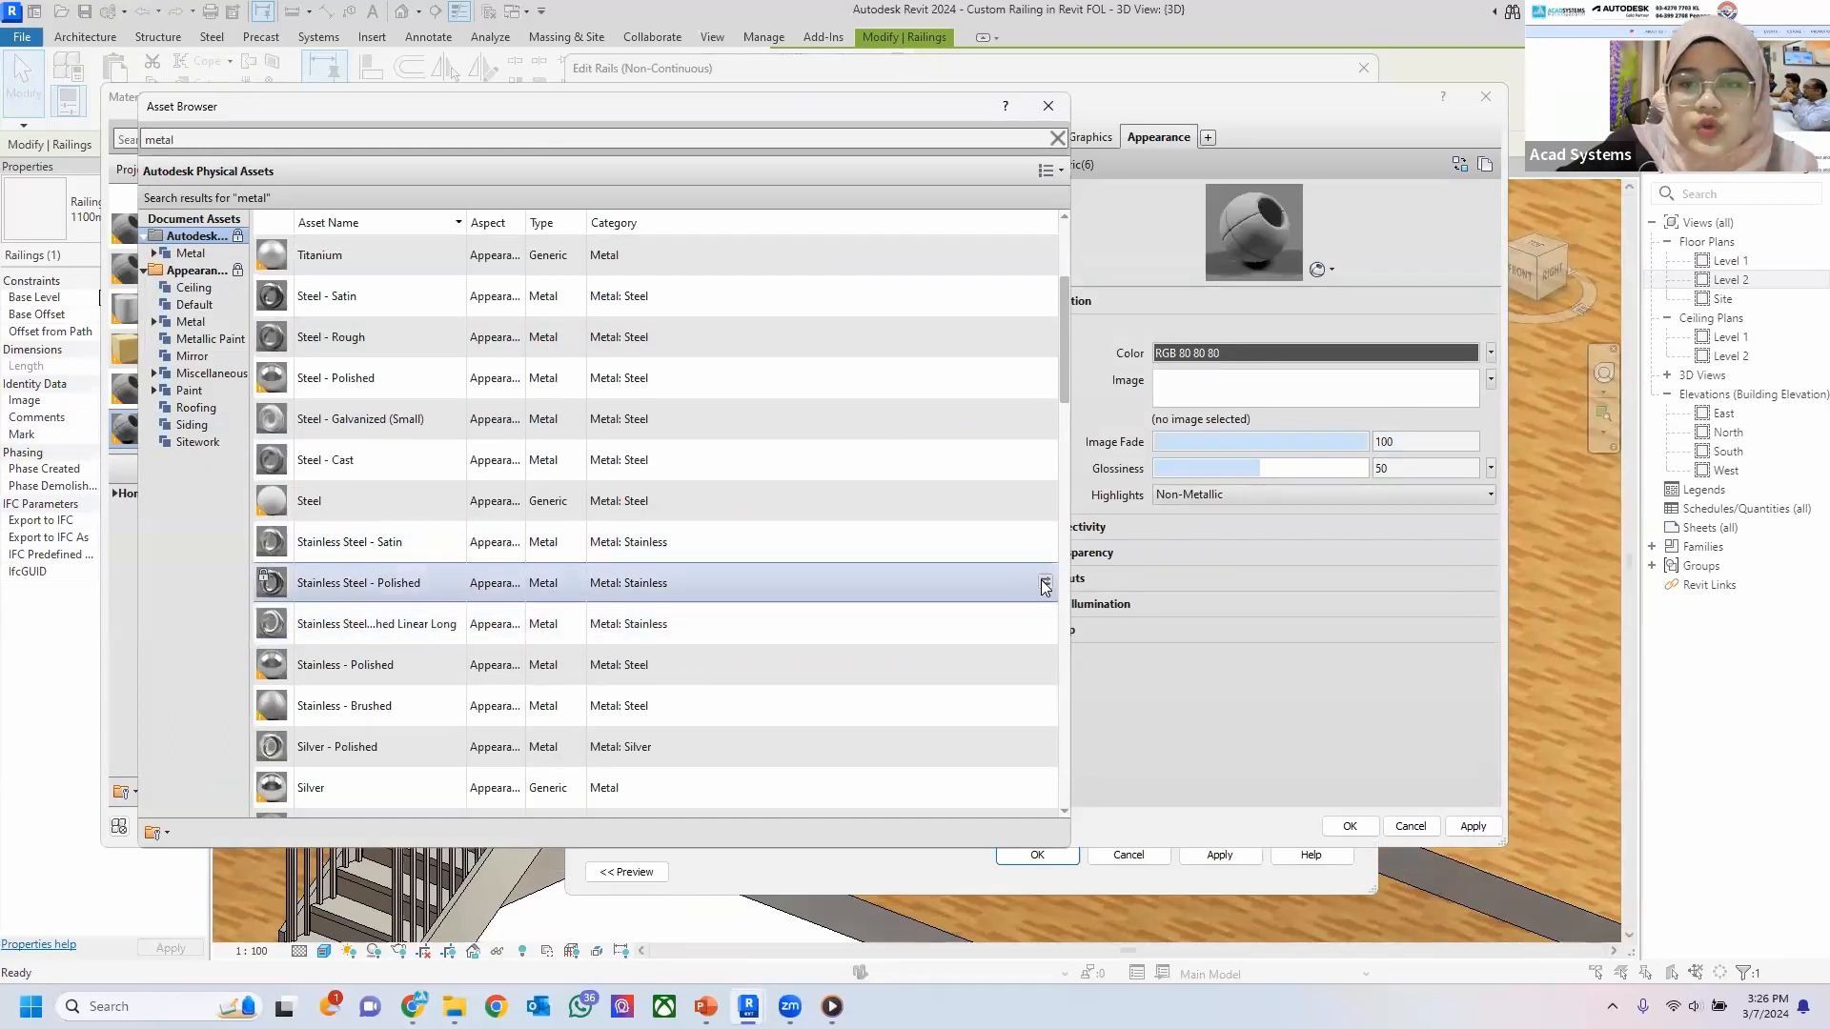
{"action": "left_click", "coordinate": [1045, 584]}
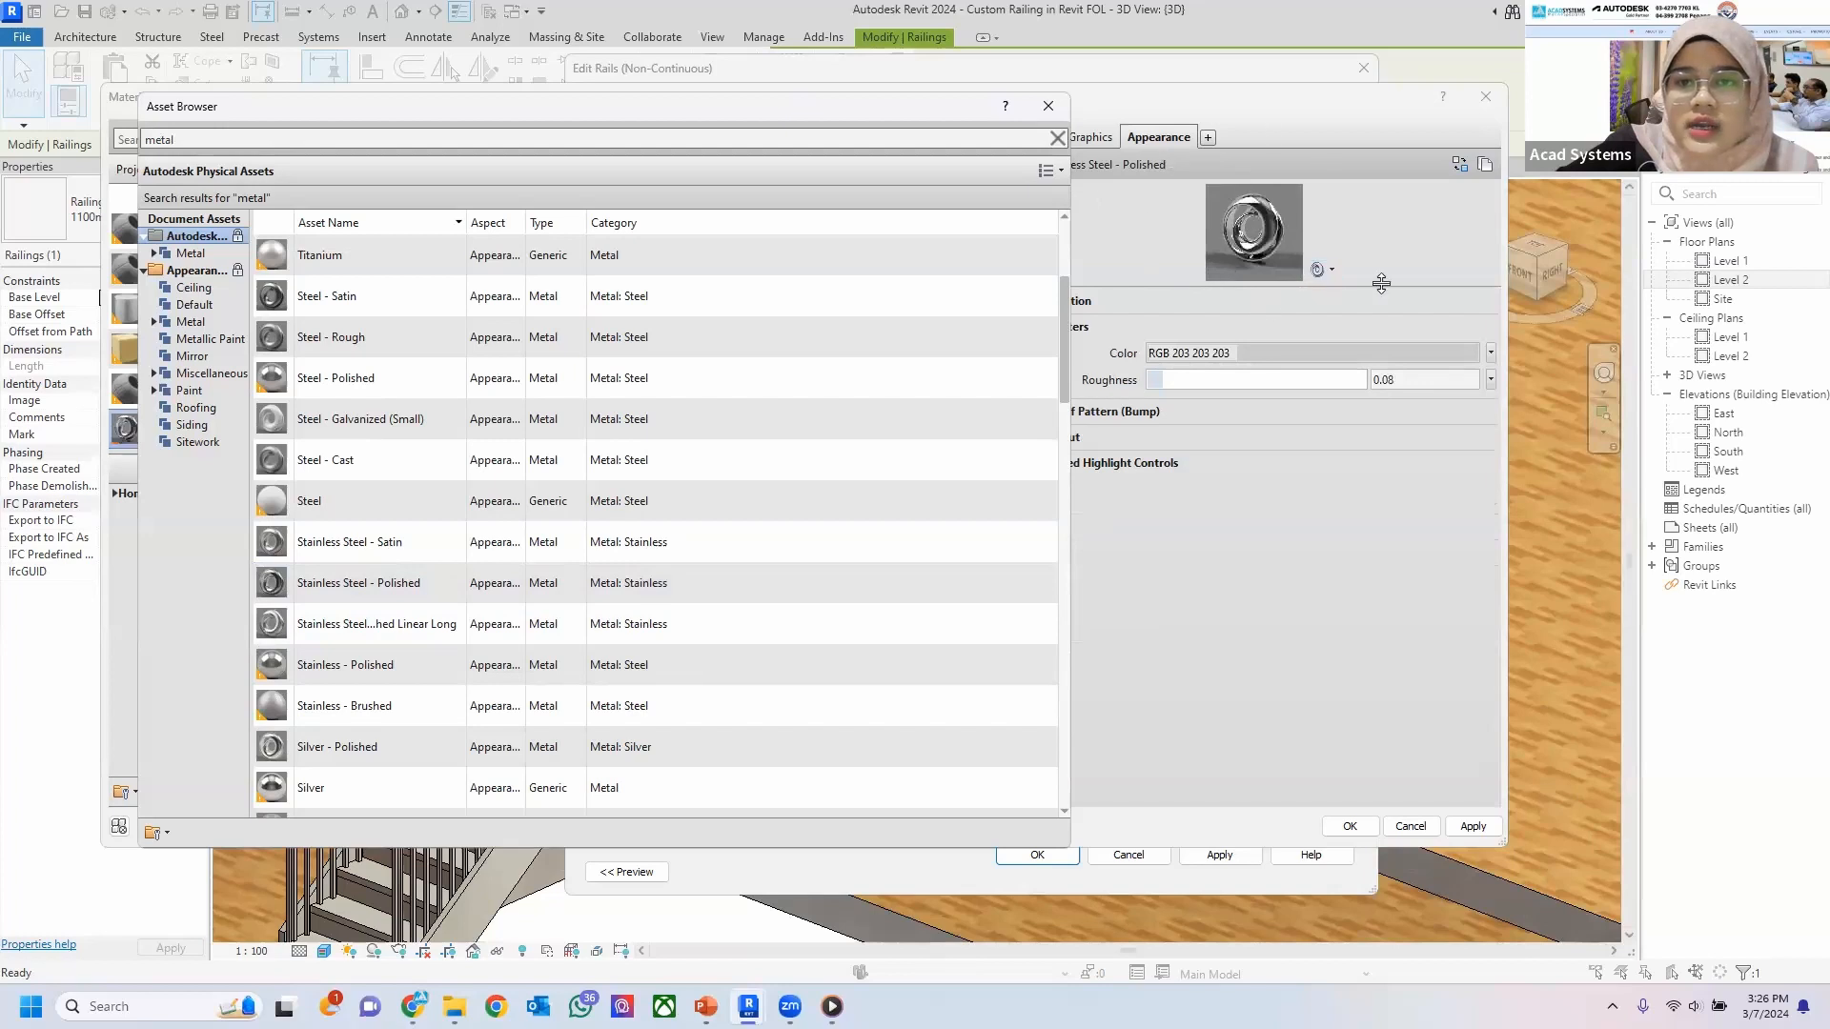
{"action": "left_click", "coordinate": [1048, 108]}
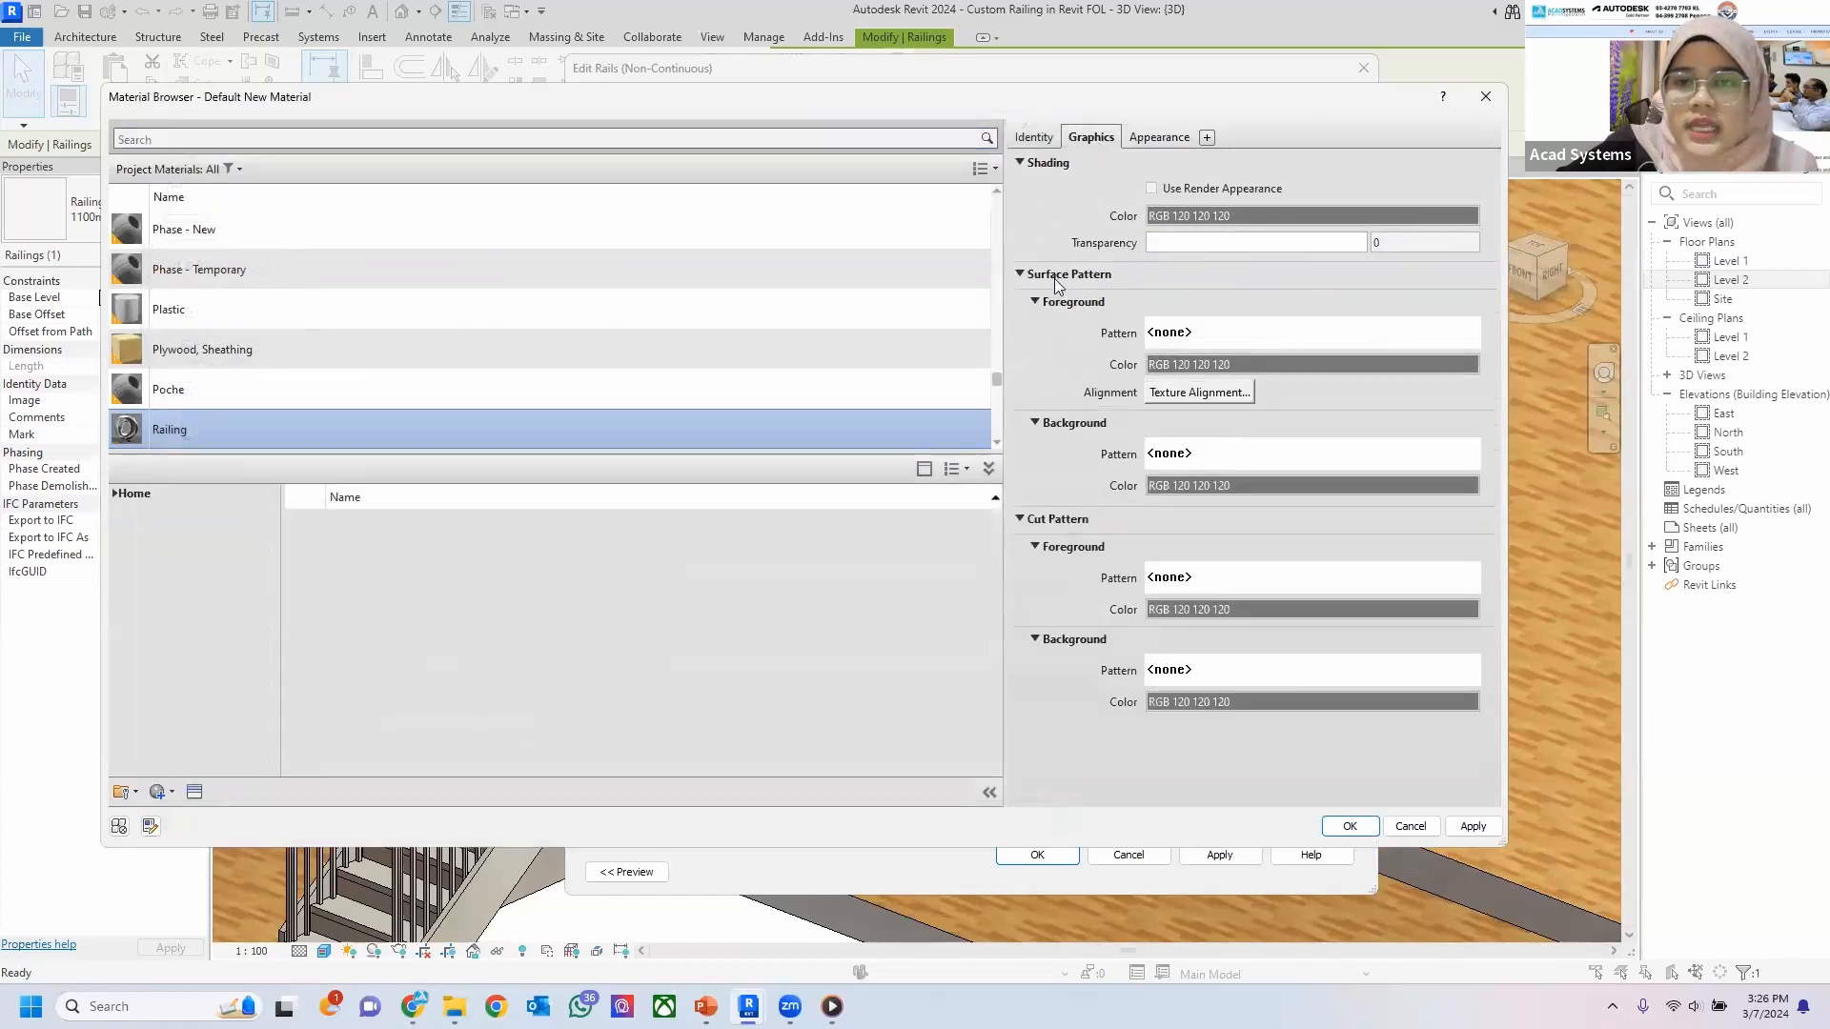
Choose black as the surface pattern foreground colour of the Railing material.
{"action": "left_click", "coordinate": [1280, 367]}
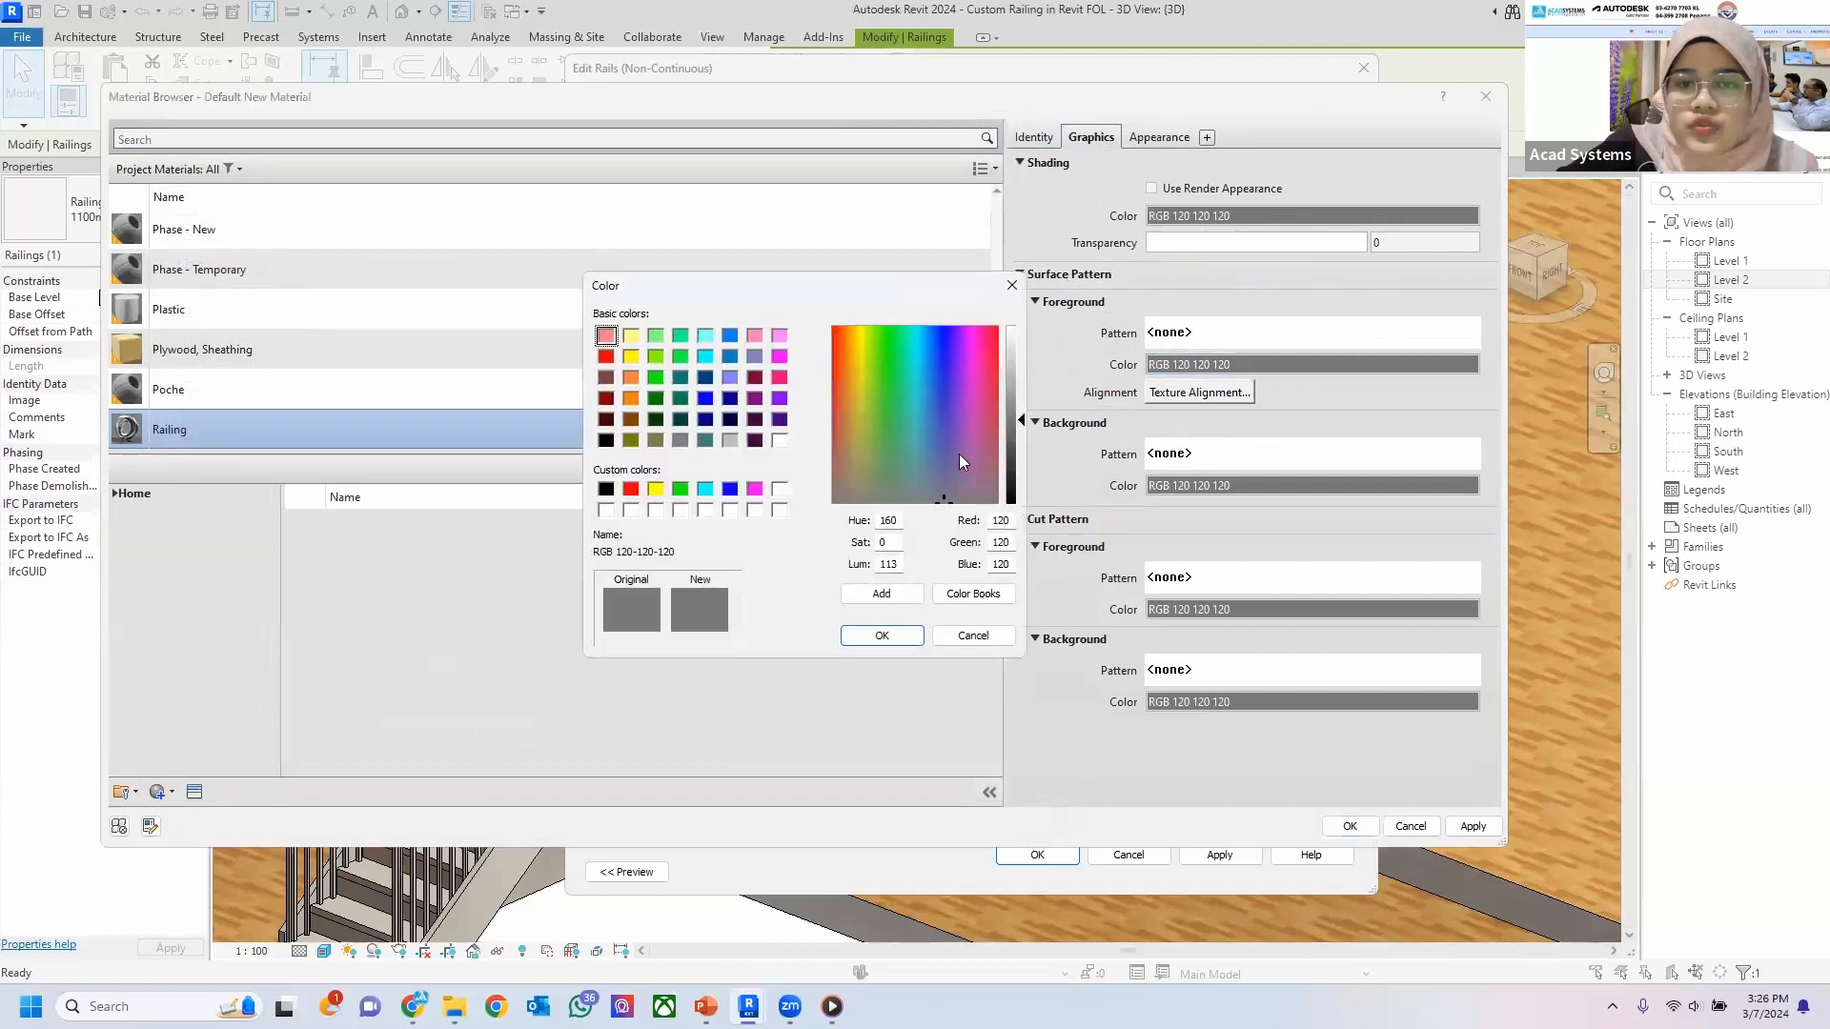
{"action": "left_click", "coordinate": [607, 440]}
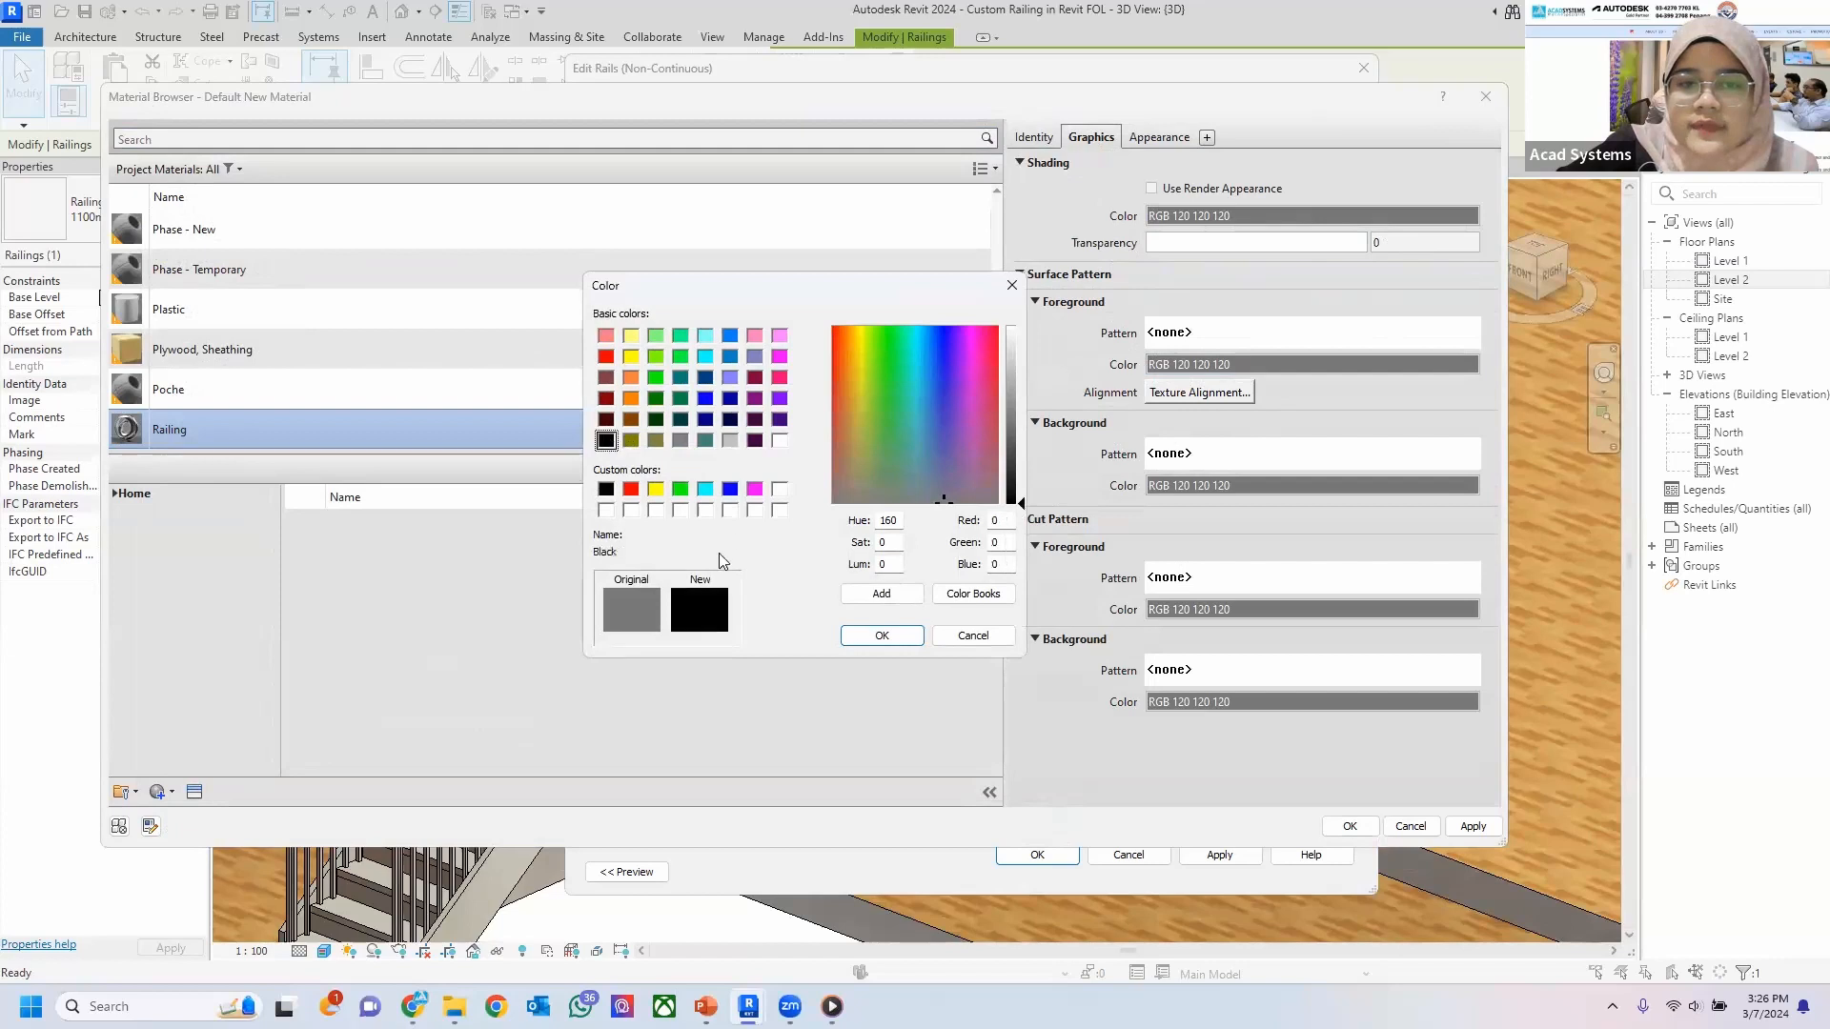
Set the Railing material's surface foreground pattern and shading colors to black (RGB 0 0 0) and assign it to New Rail(4).
{"action": "left_click", "coordinate": [882, 636]}
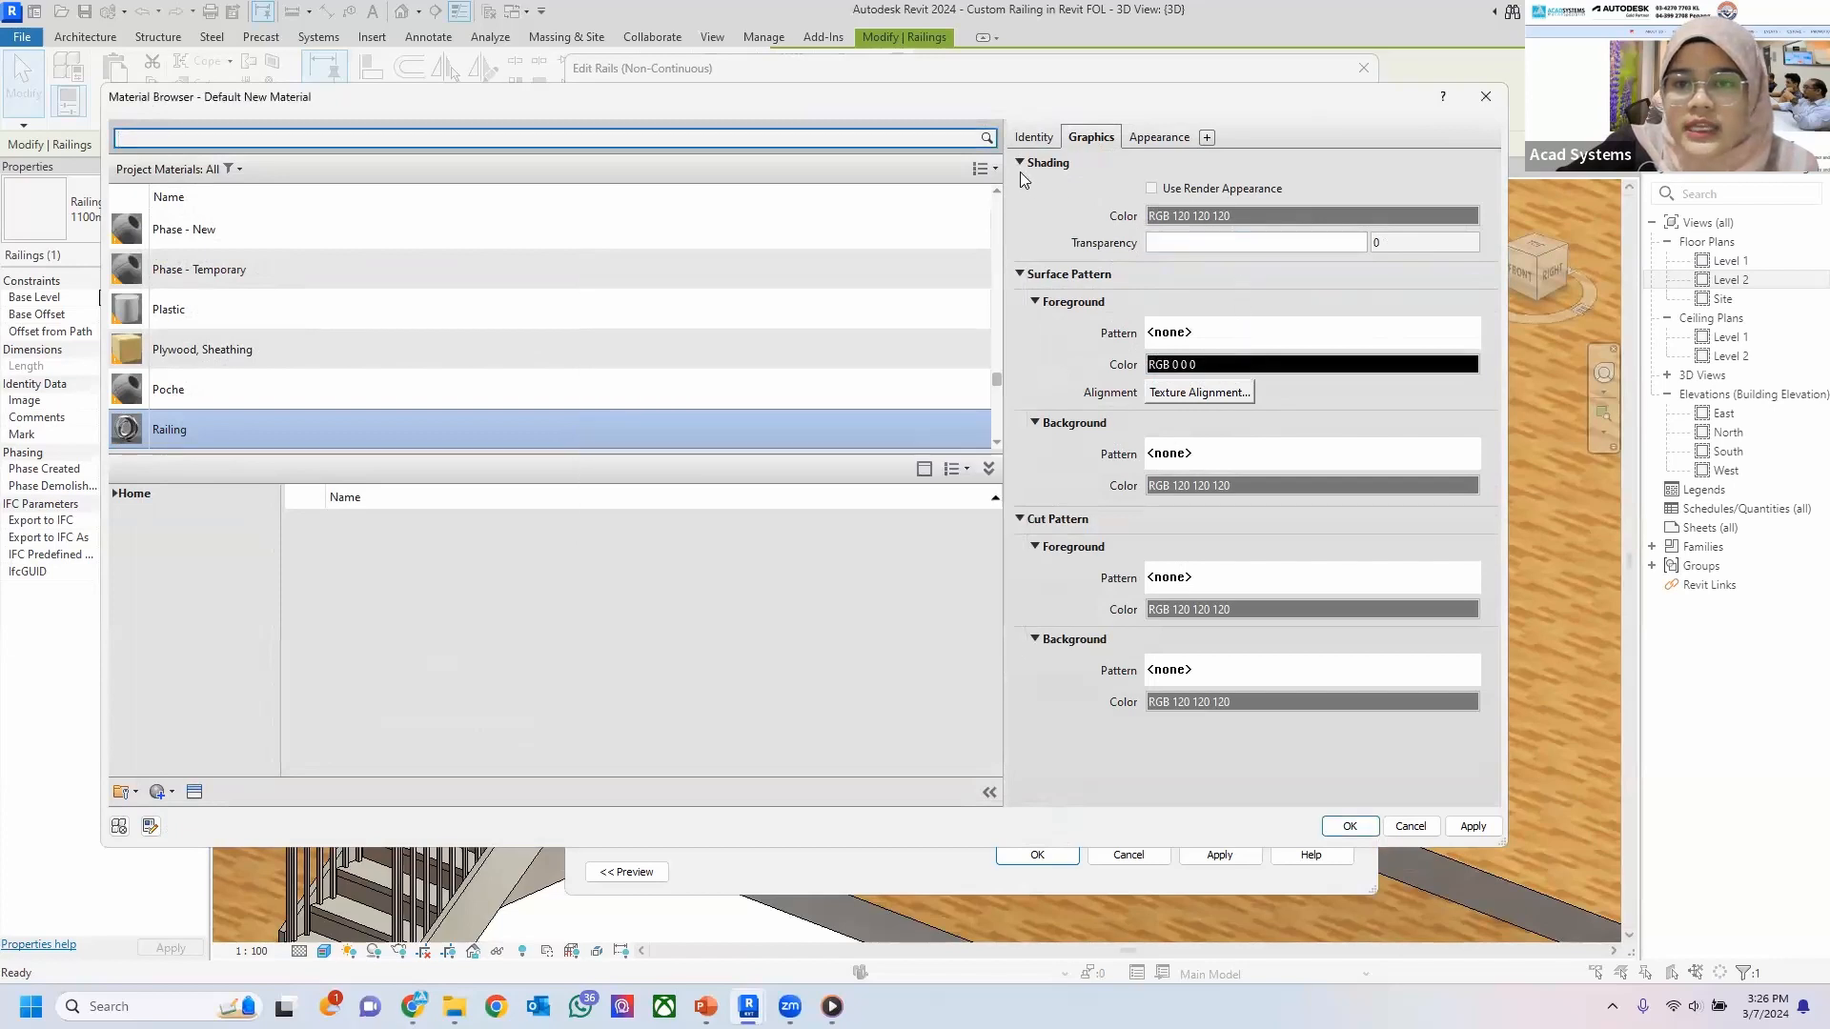
{"action": "left_click", "coordinate": [1247, 211]}
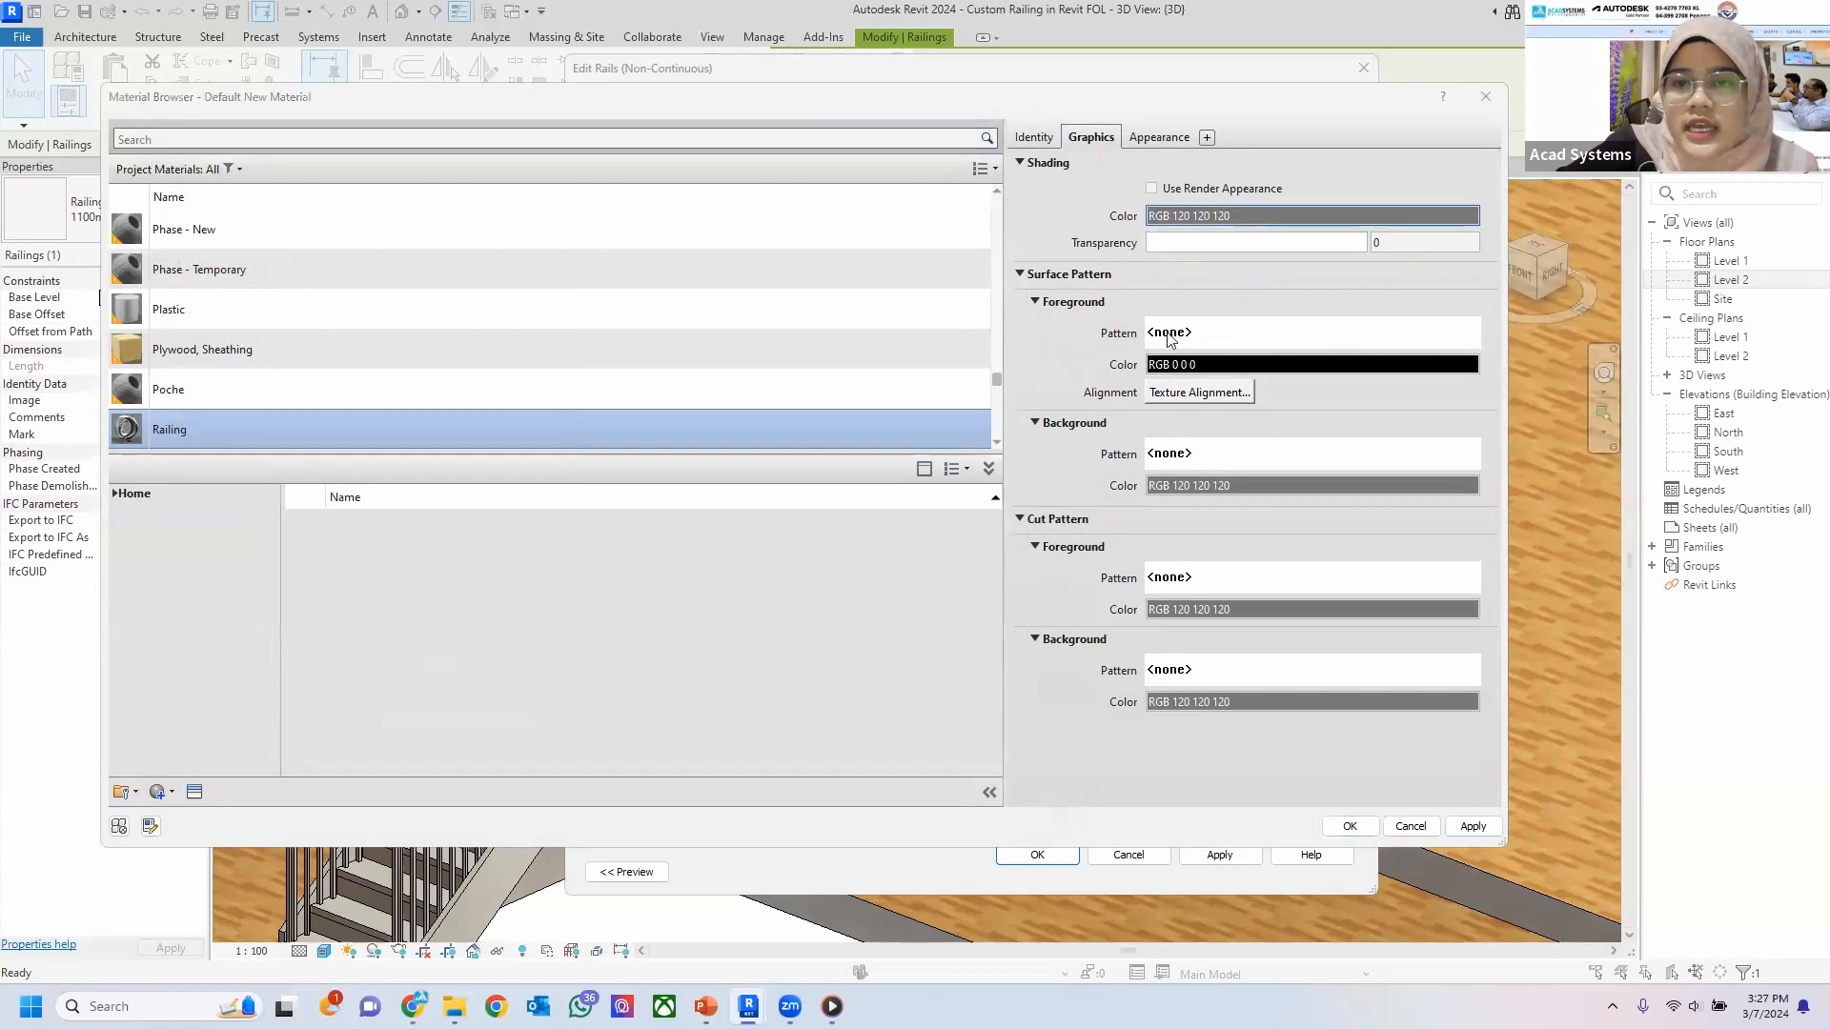
{"action": "left_click", "coordinate": [607, 442]}
{"action": "left_click", "coordinate": [882, 636]}
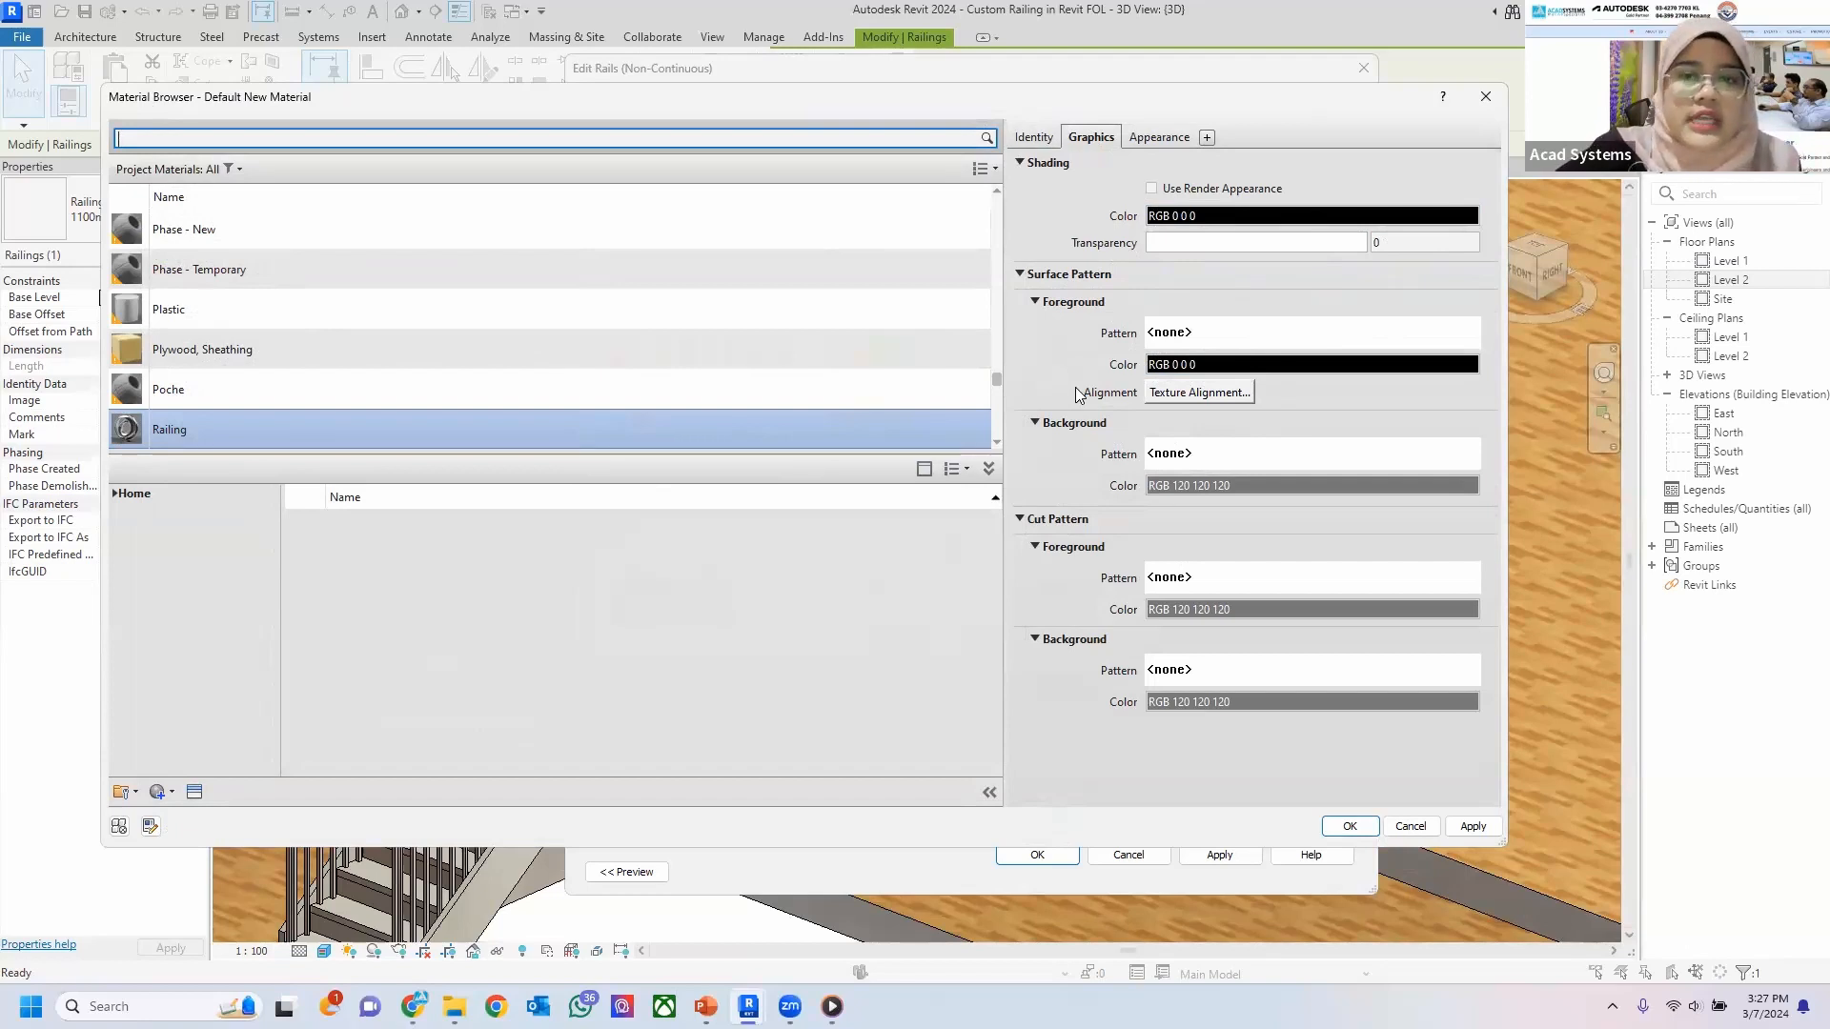
{"action": "left_click", "coordinate": [1349, 826]}
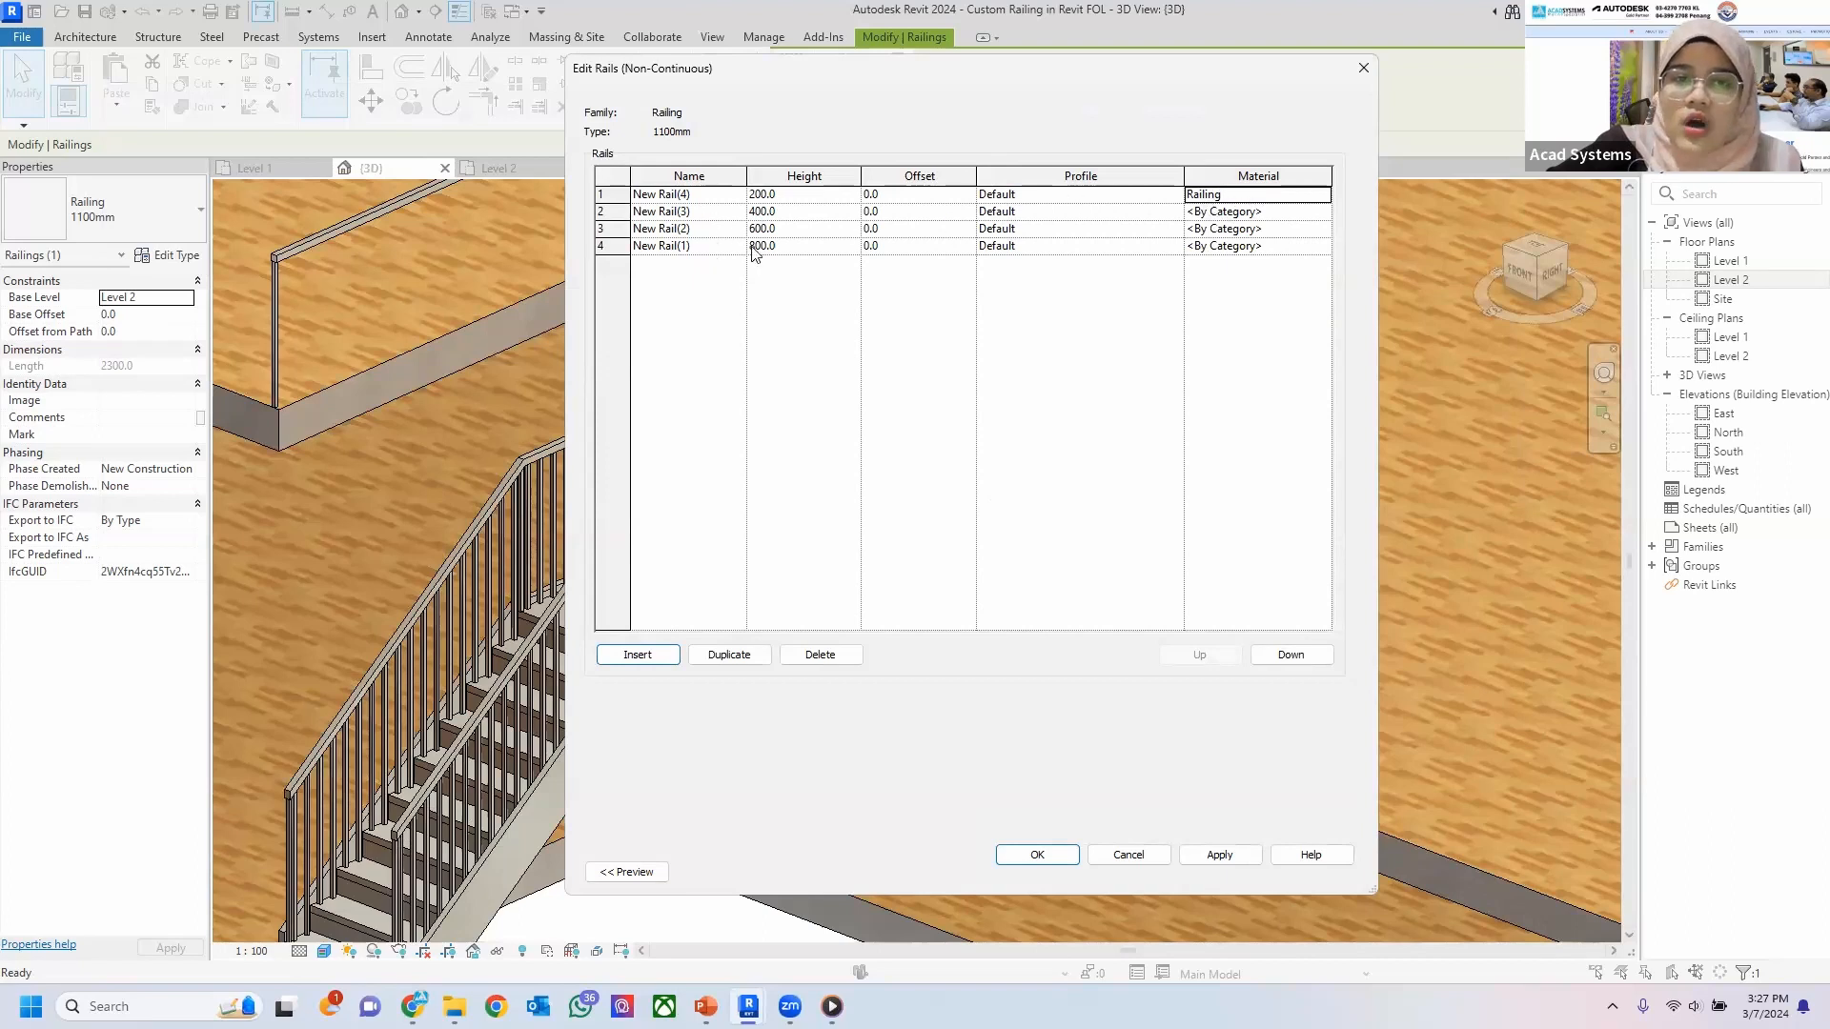
Assign the Railing material to New Rail(3), New Rail(2) and New Rail(1), and apply the changes to the 1100mm railing type.
{"action": "left_click", "coordinate": [1314, 212]}
{"action": "left_click", "coordinate": [1323, 212]}
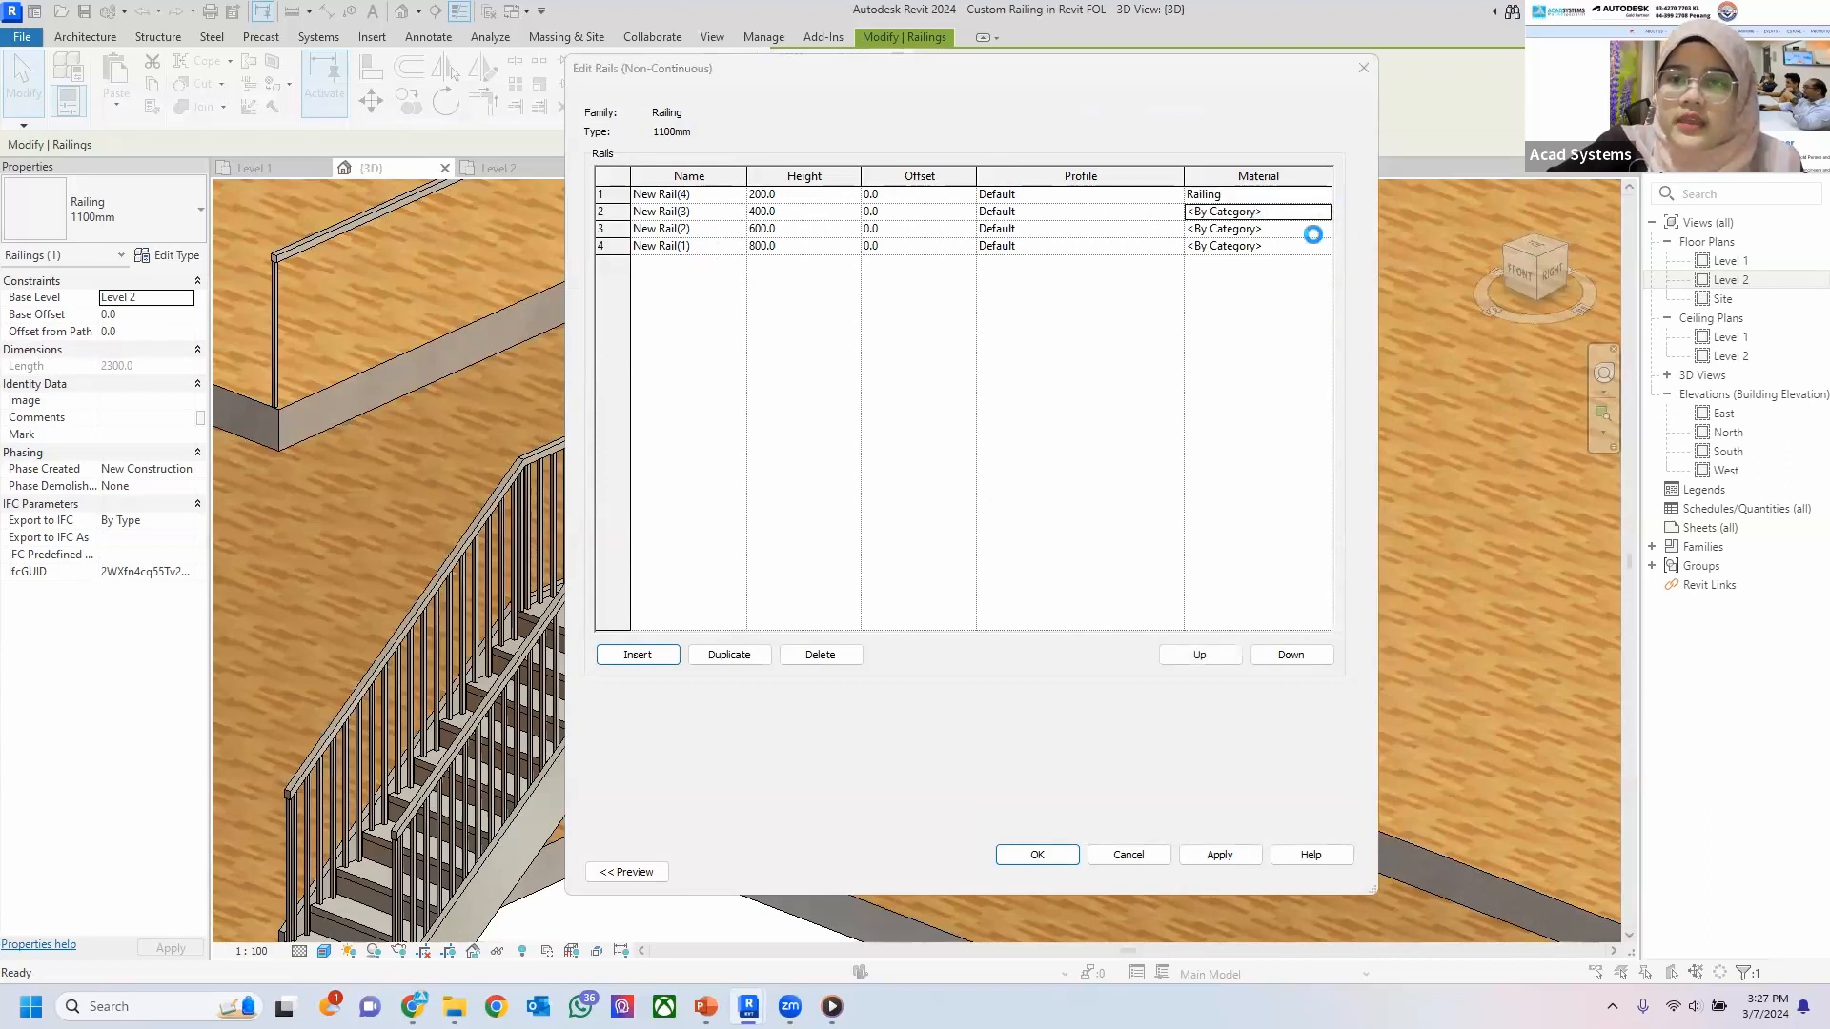
{"action": "left_click", "coordinate": [1349, 826]}
{"action": "left_click", "coordinate": [1291, 233]}
{"action": "left_click", "coordinate": [1323, 229]}
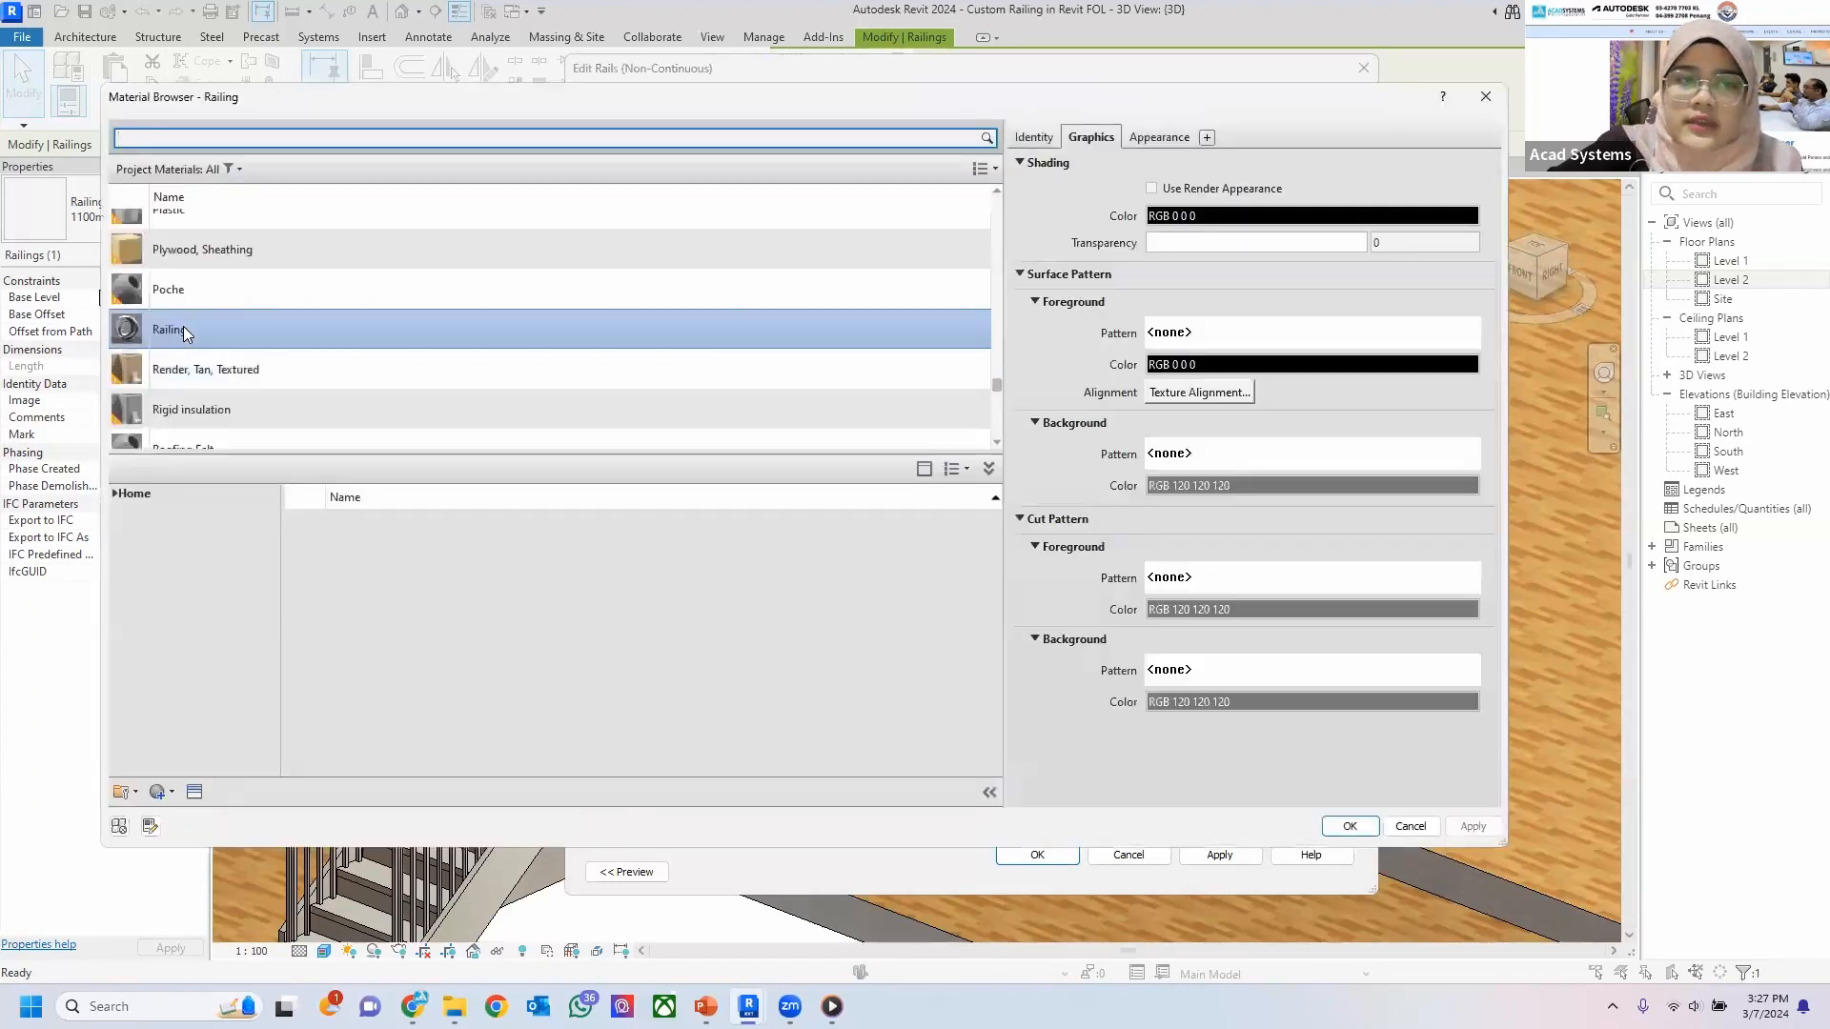
{"action": "scroll", "coordinate": [166, 326], "scroll_direction": "down", "scroll_amount": 1}
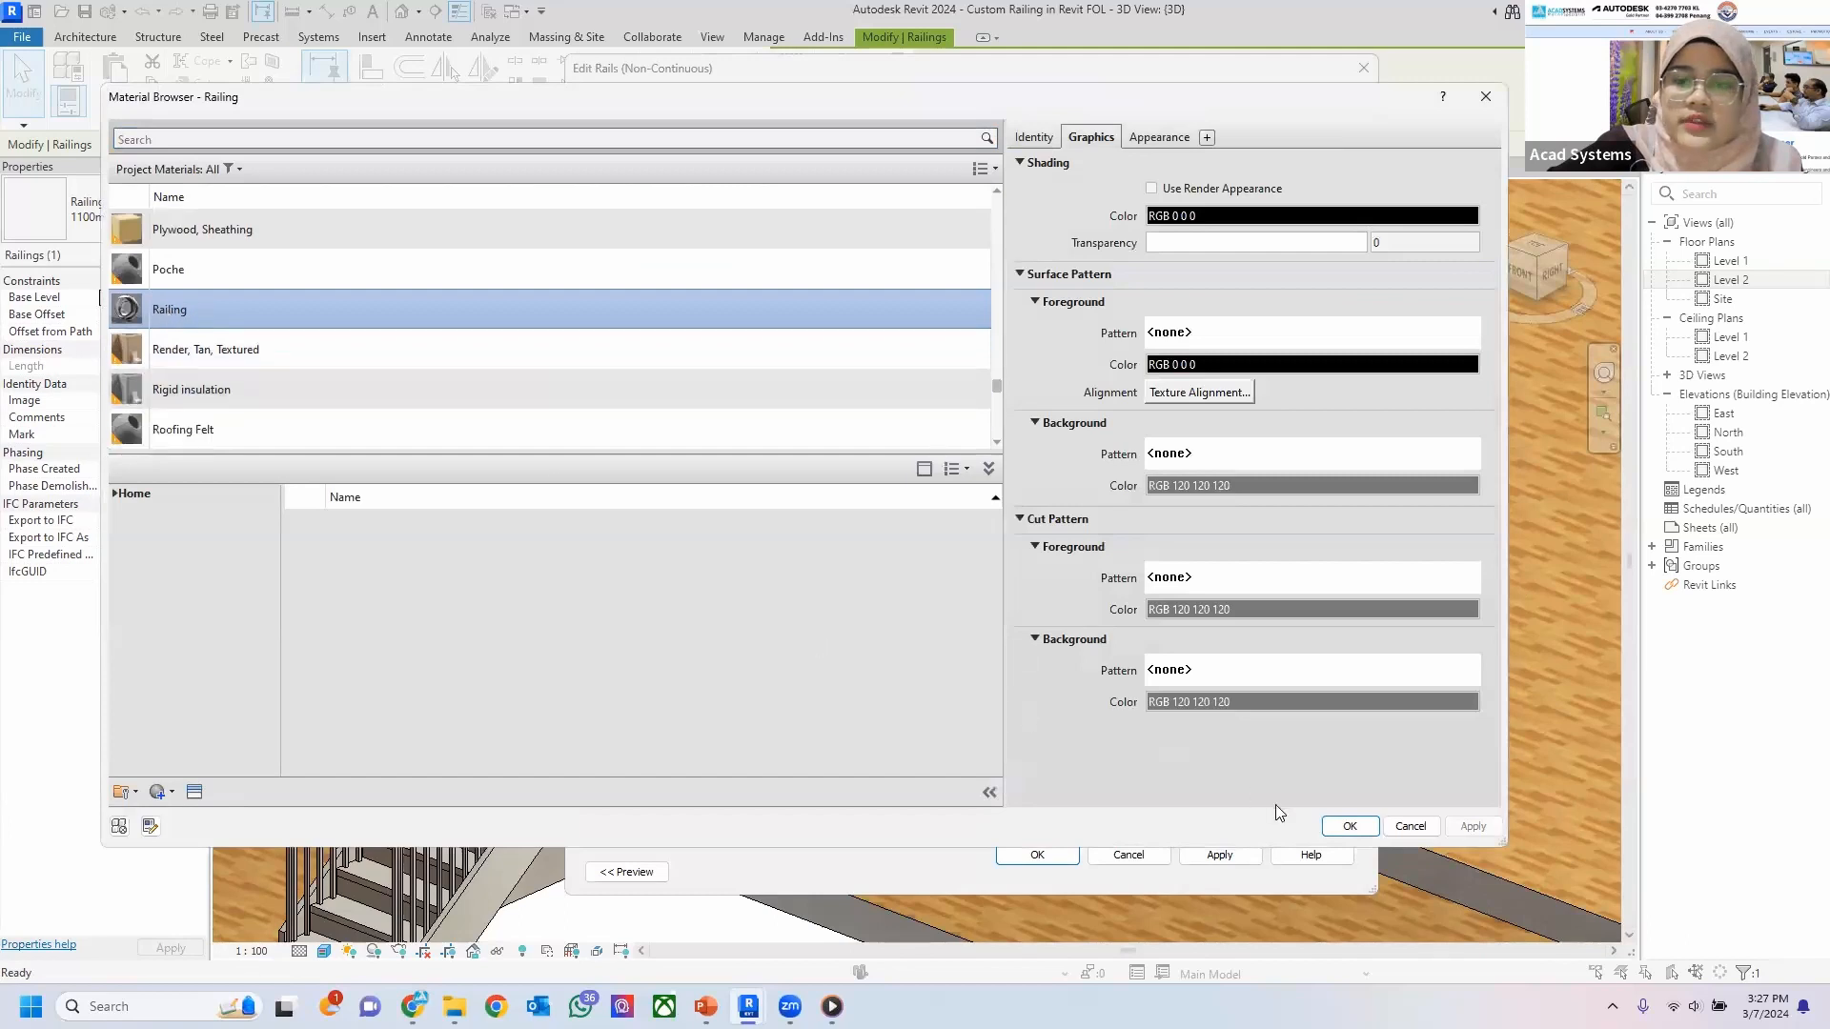
{"action": "left_click", "coordinate": [1350, 826]}
{"action": "left_click", "coordinate": [1298, 249]}
{"action": "left_click", "coordinate": [1323, 249]}
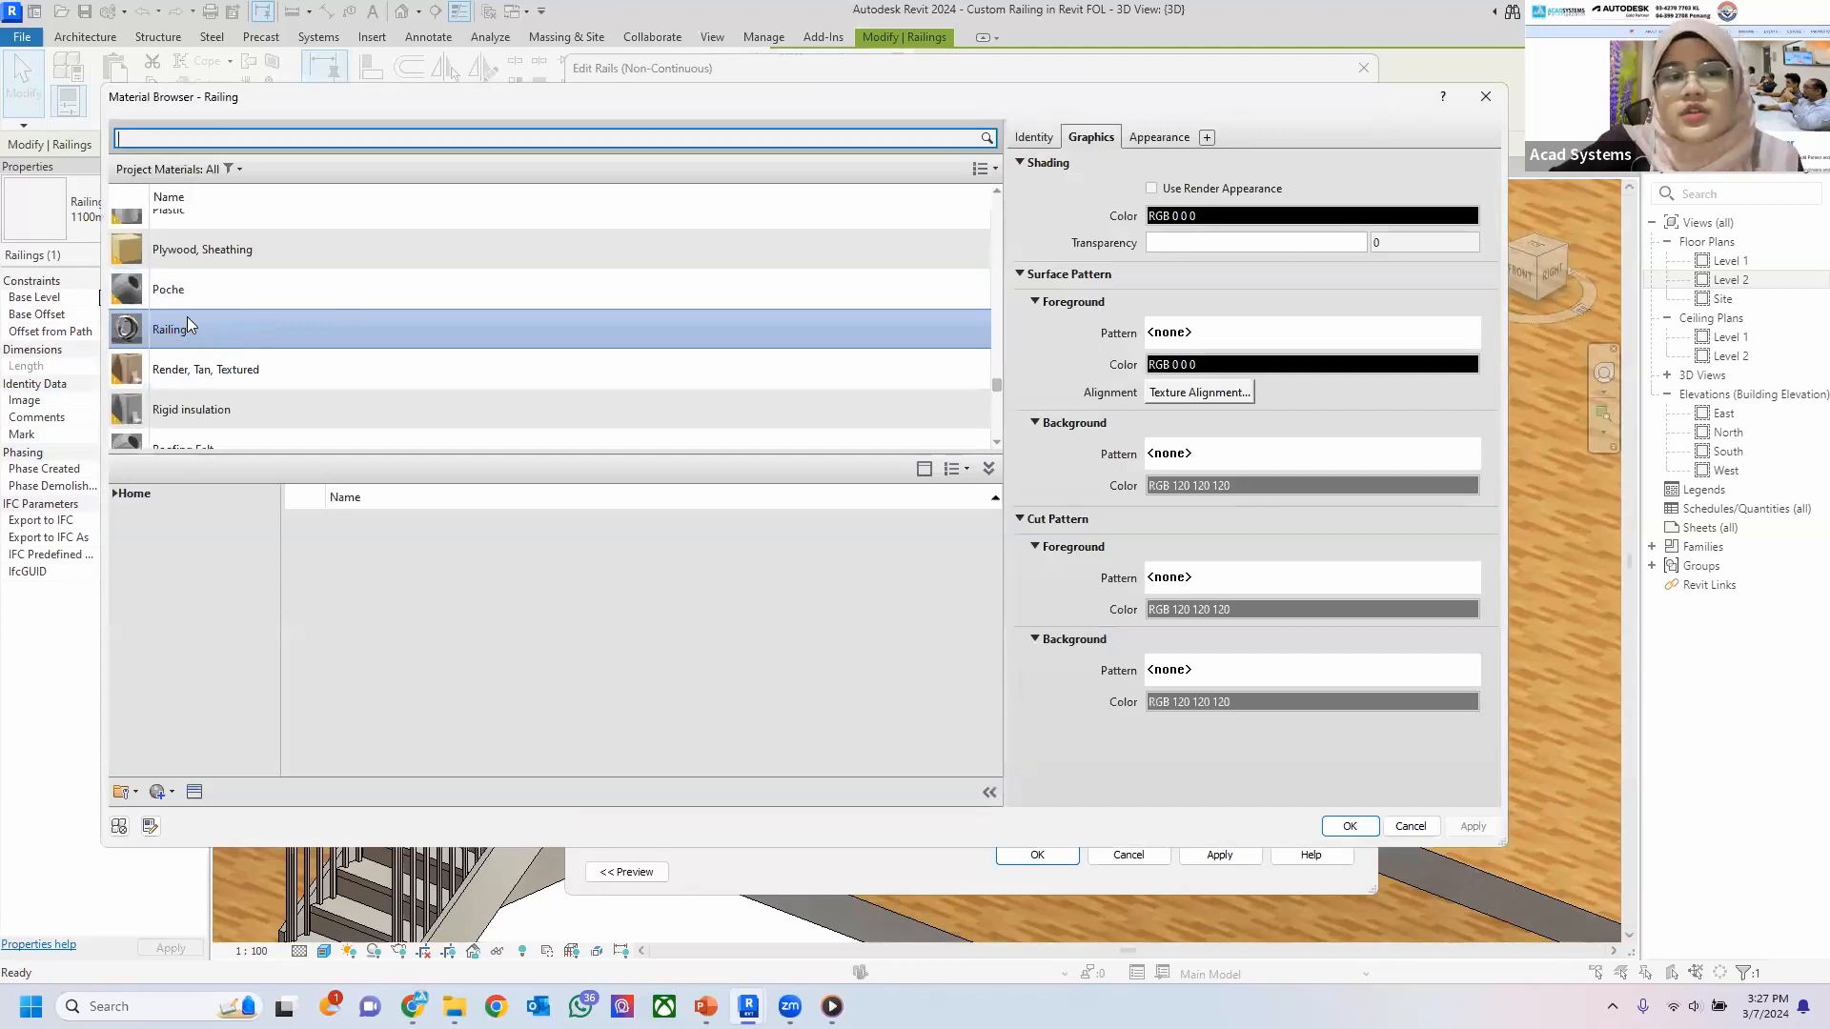
{"action": "scroll", "coordinate": [248, 303], "scroll_direction": "down", "scroll_amount": 1}
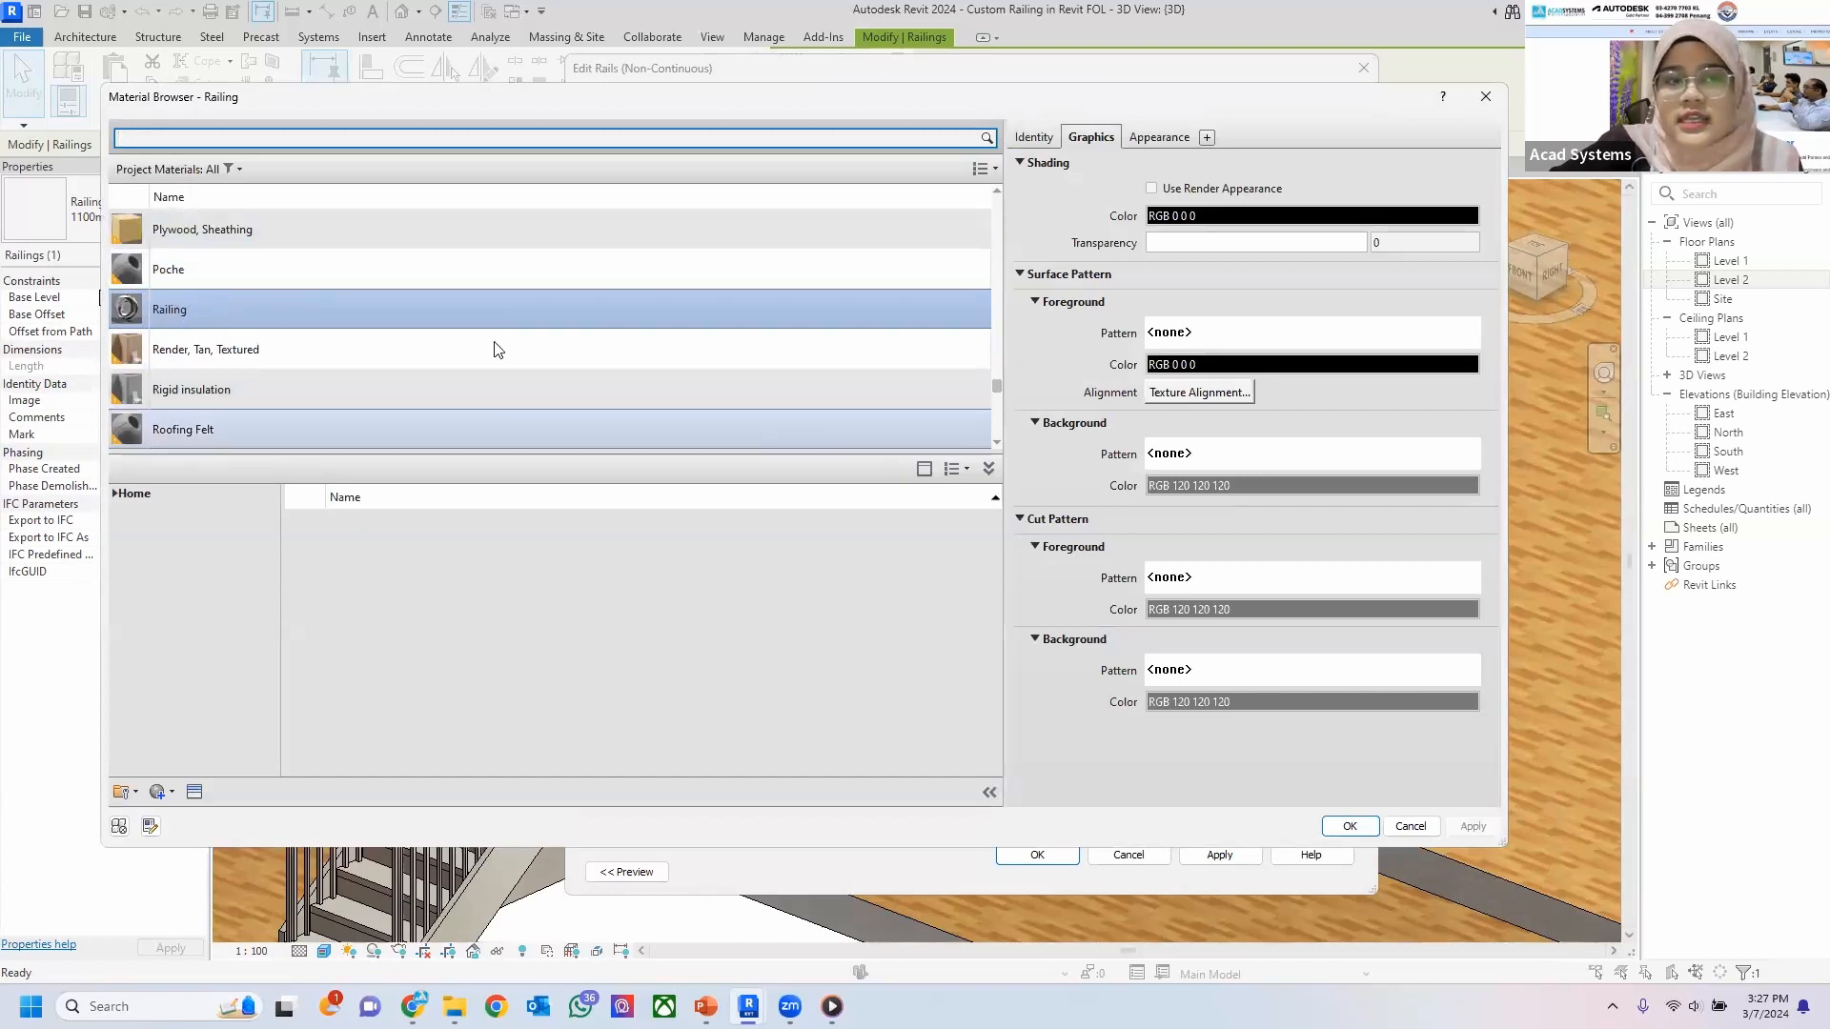
{"action": "left_click", "coordinate": [1349, 826]}
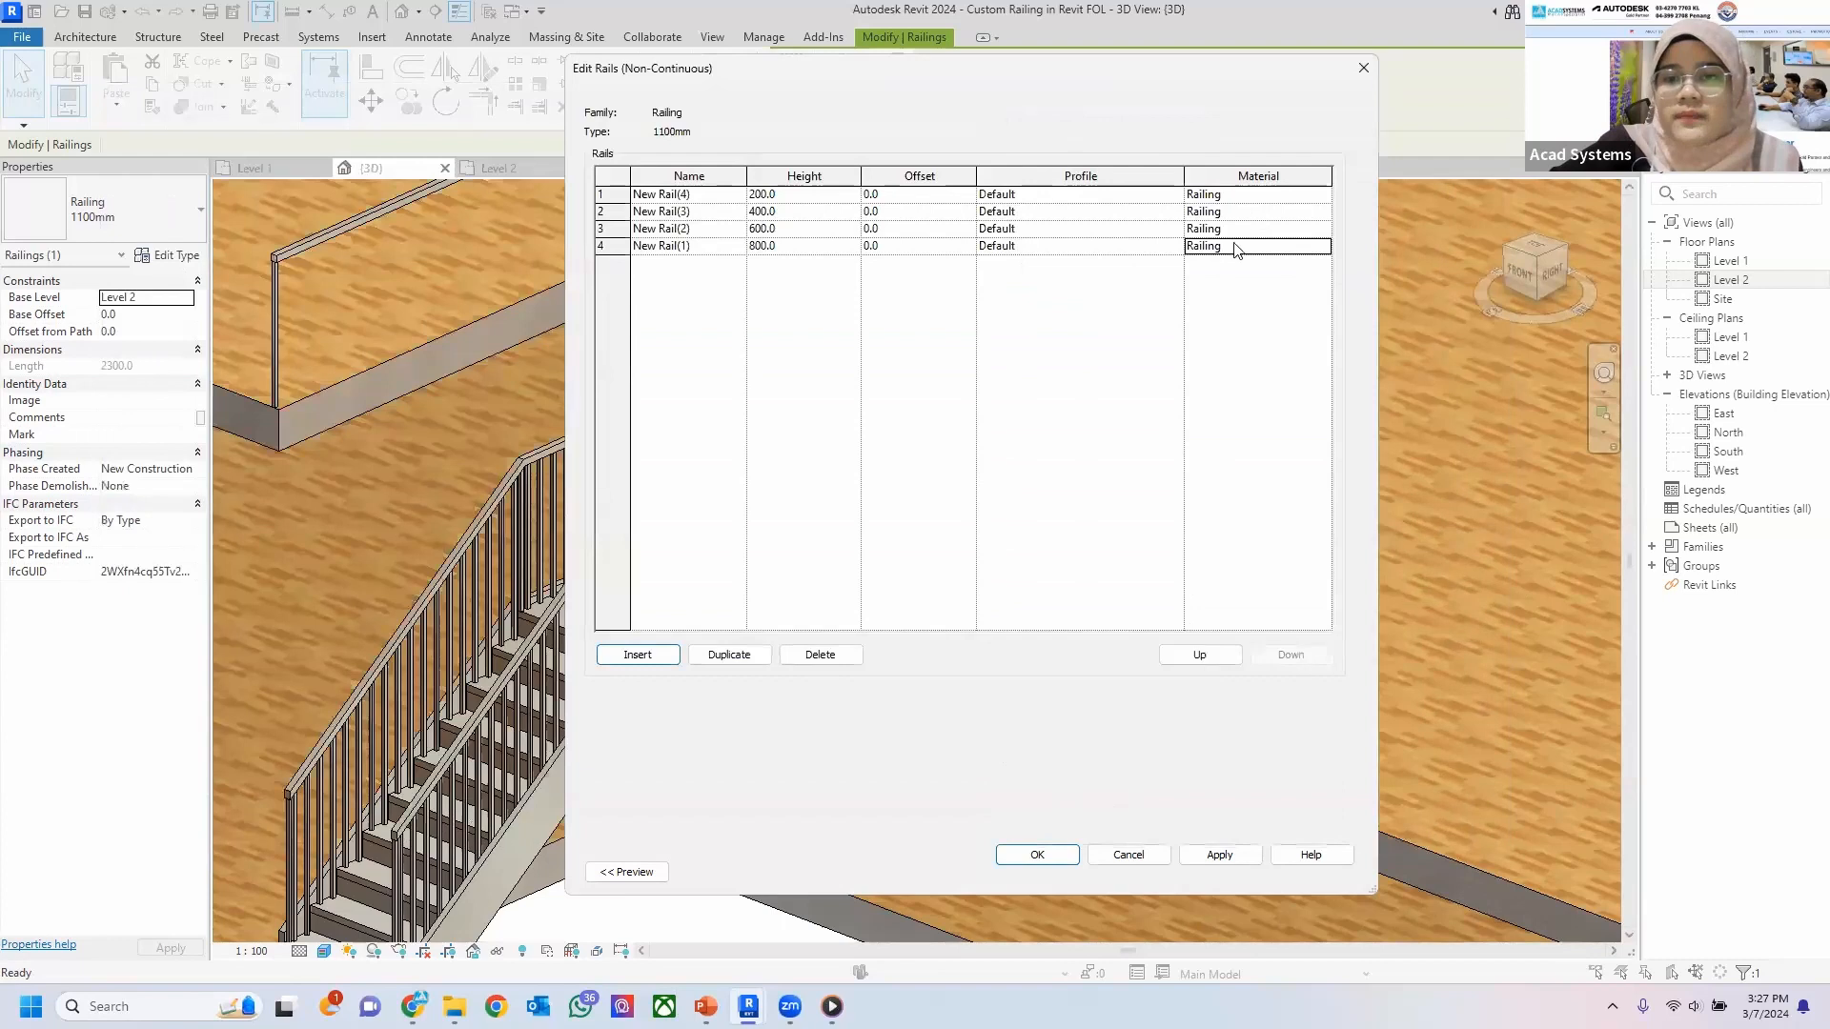
{"action": "left_click", "coordinate": [1218, 858]}
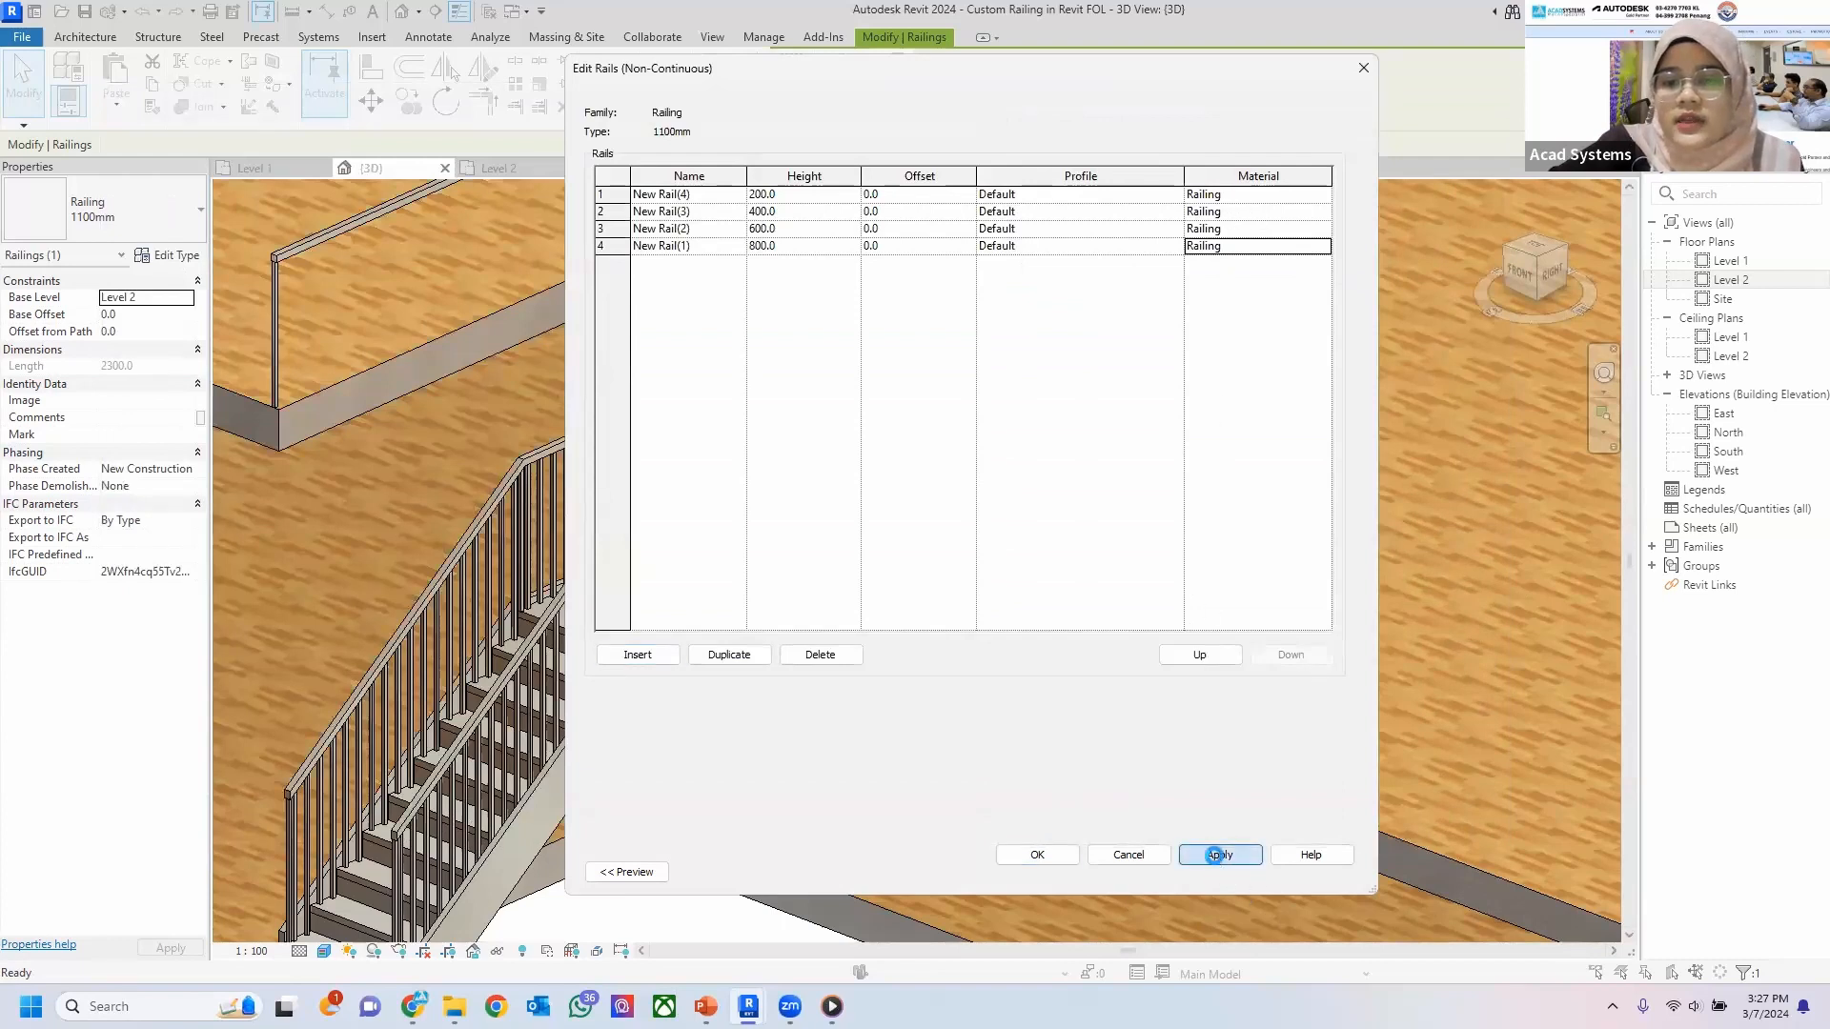
{"action": "left_click", "coordinate": [1065, 858]}
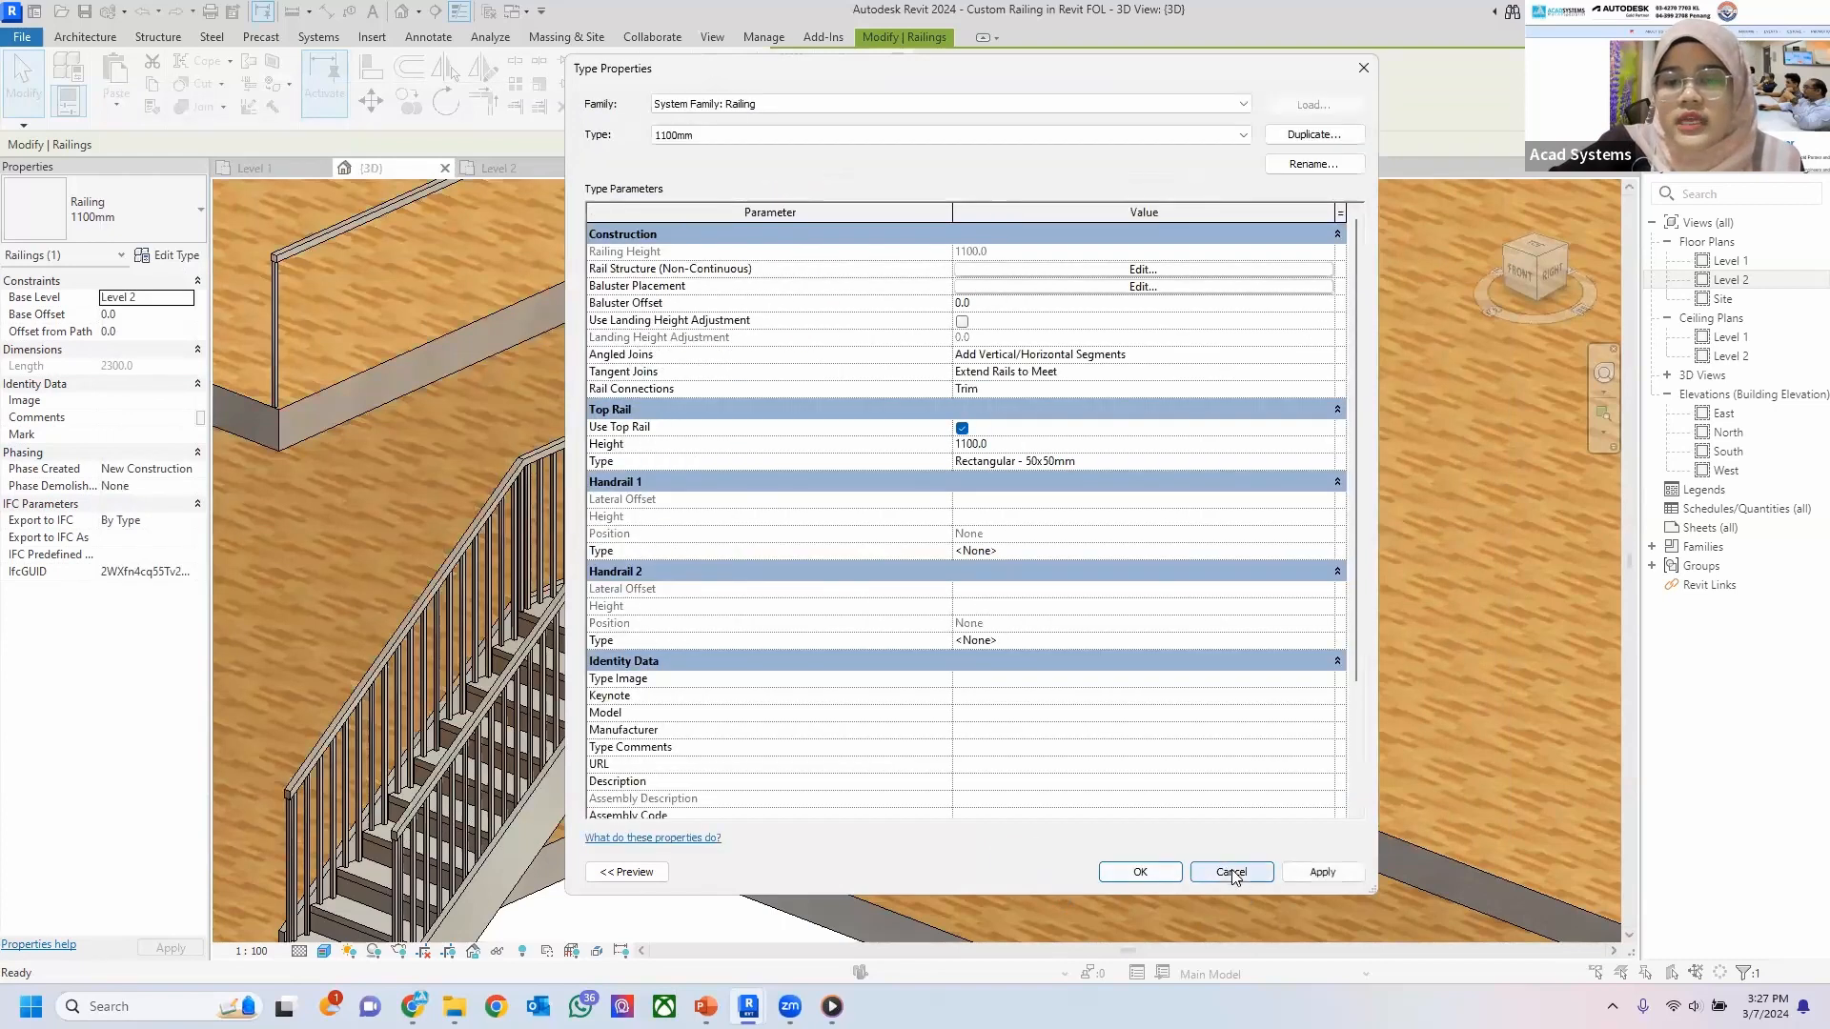
{"action": "left_click", "coordinate": [1145, 872]}
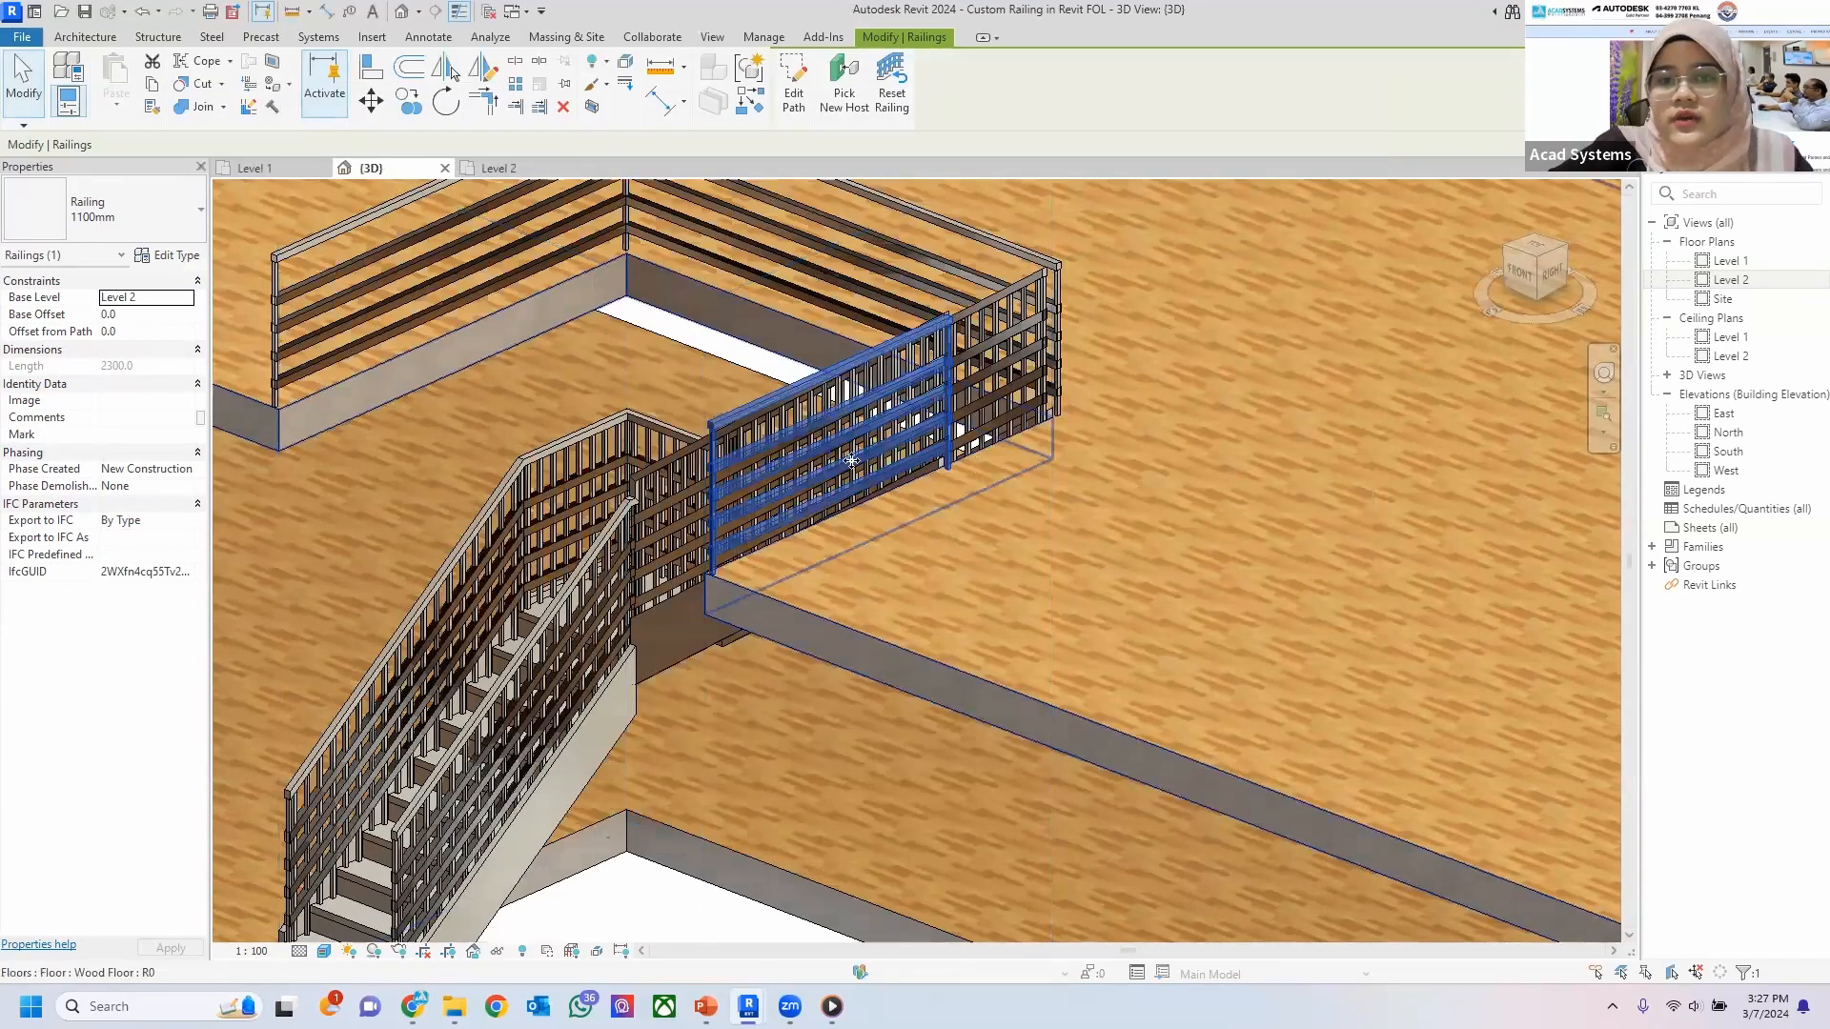
{"action": "key", "text": "Escape"}
Reopen the rail structure of the Level 2 railing's type and set New Rail(4)'s profile to M_Circular Handrail : 30mm.
{"action": "middle_click_drag", "start_coordinate": [933, 492], "coordinate": [1038, 530], "text": "shift"}
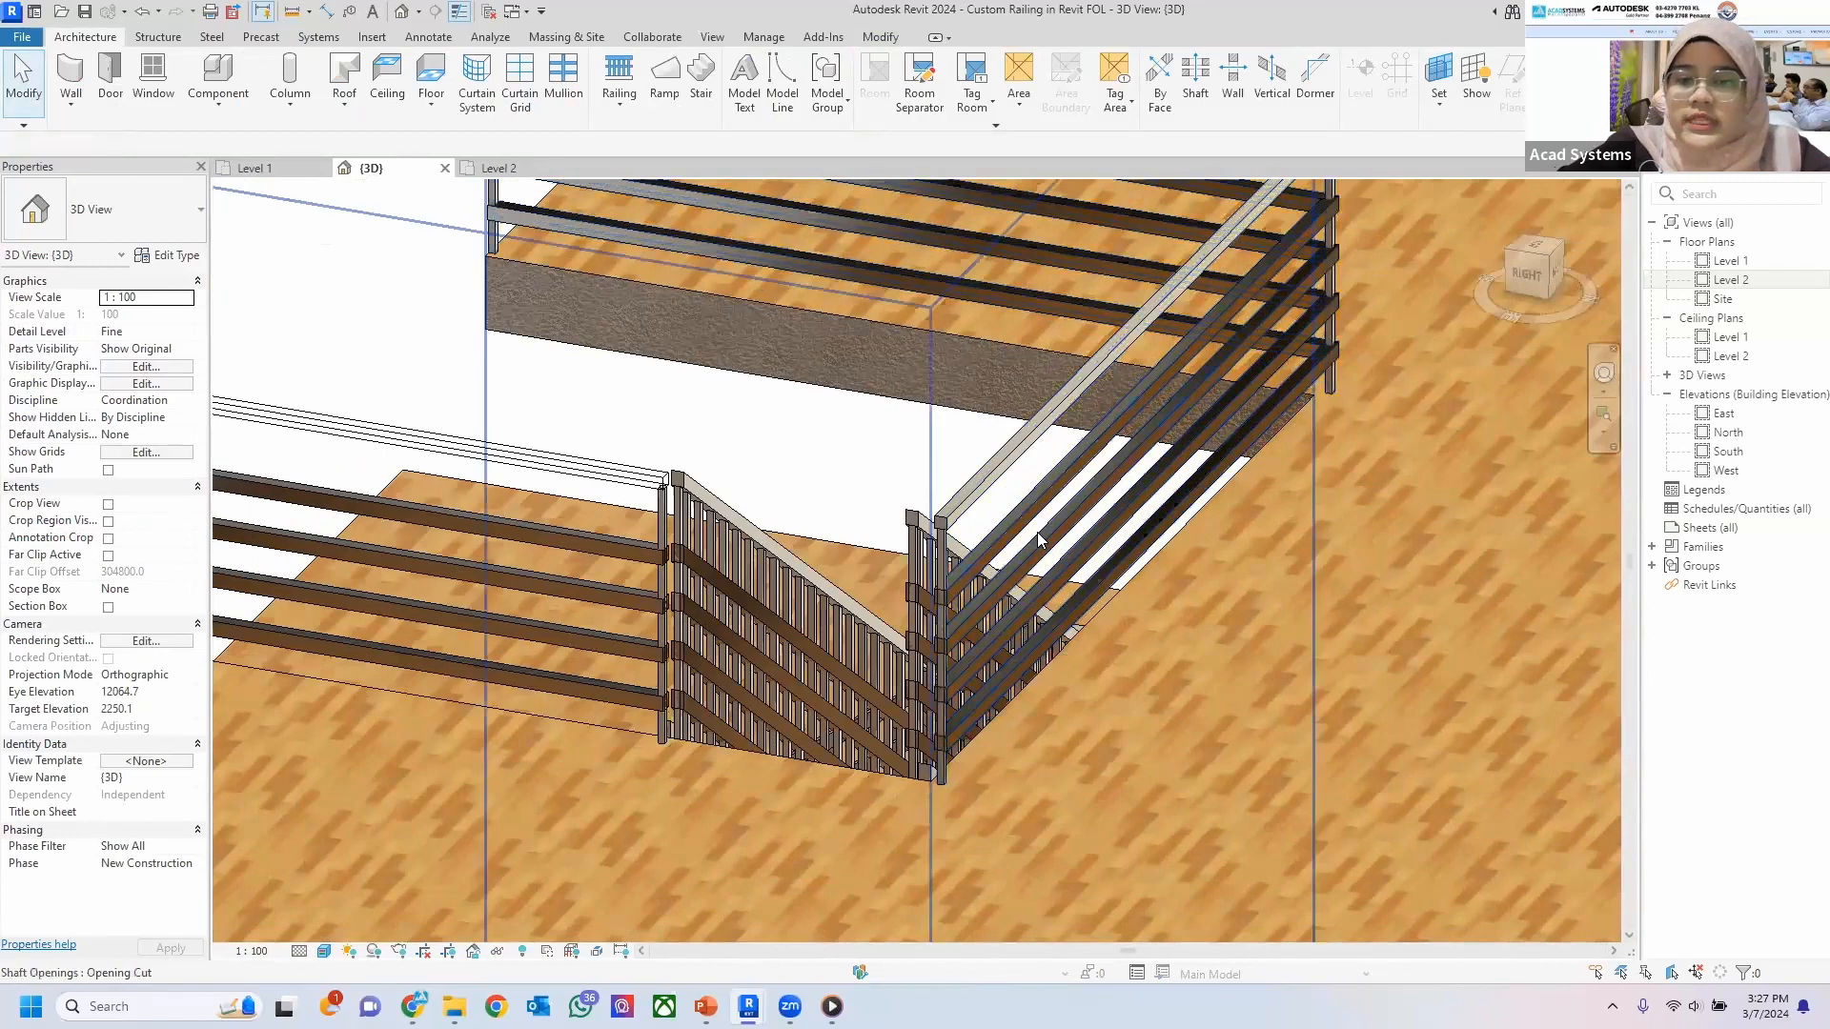
{"action": "scroll", "coordinate": [1036, 532], "scroll_direction": "up", "scroll_amount": 2}
{"action": "scroll", "coordinate": [1037, 532], "scroll_direction": "down", "scroll_amount": 2}
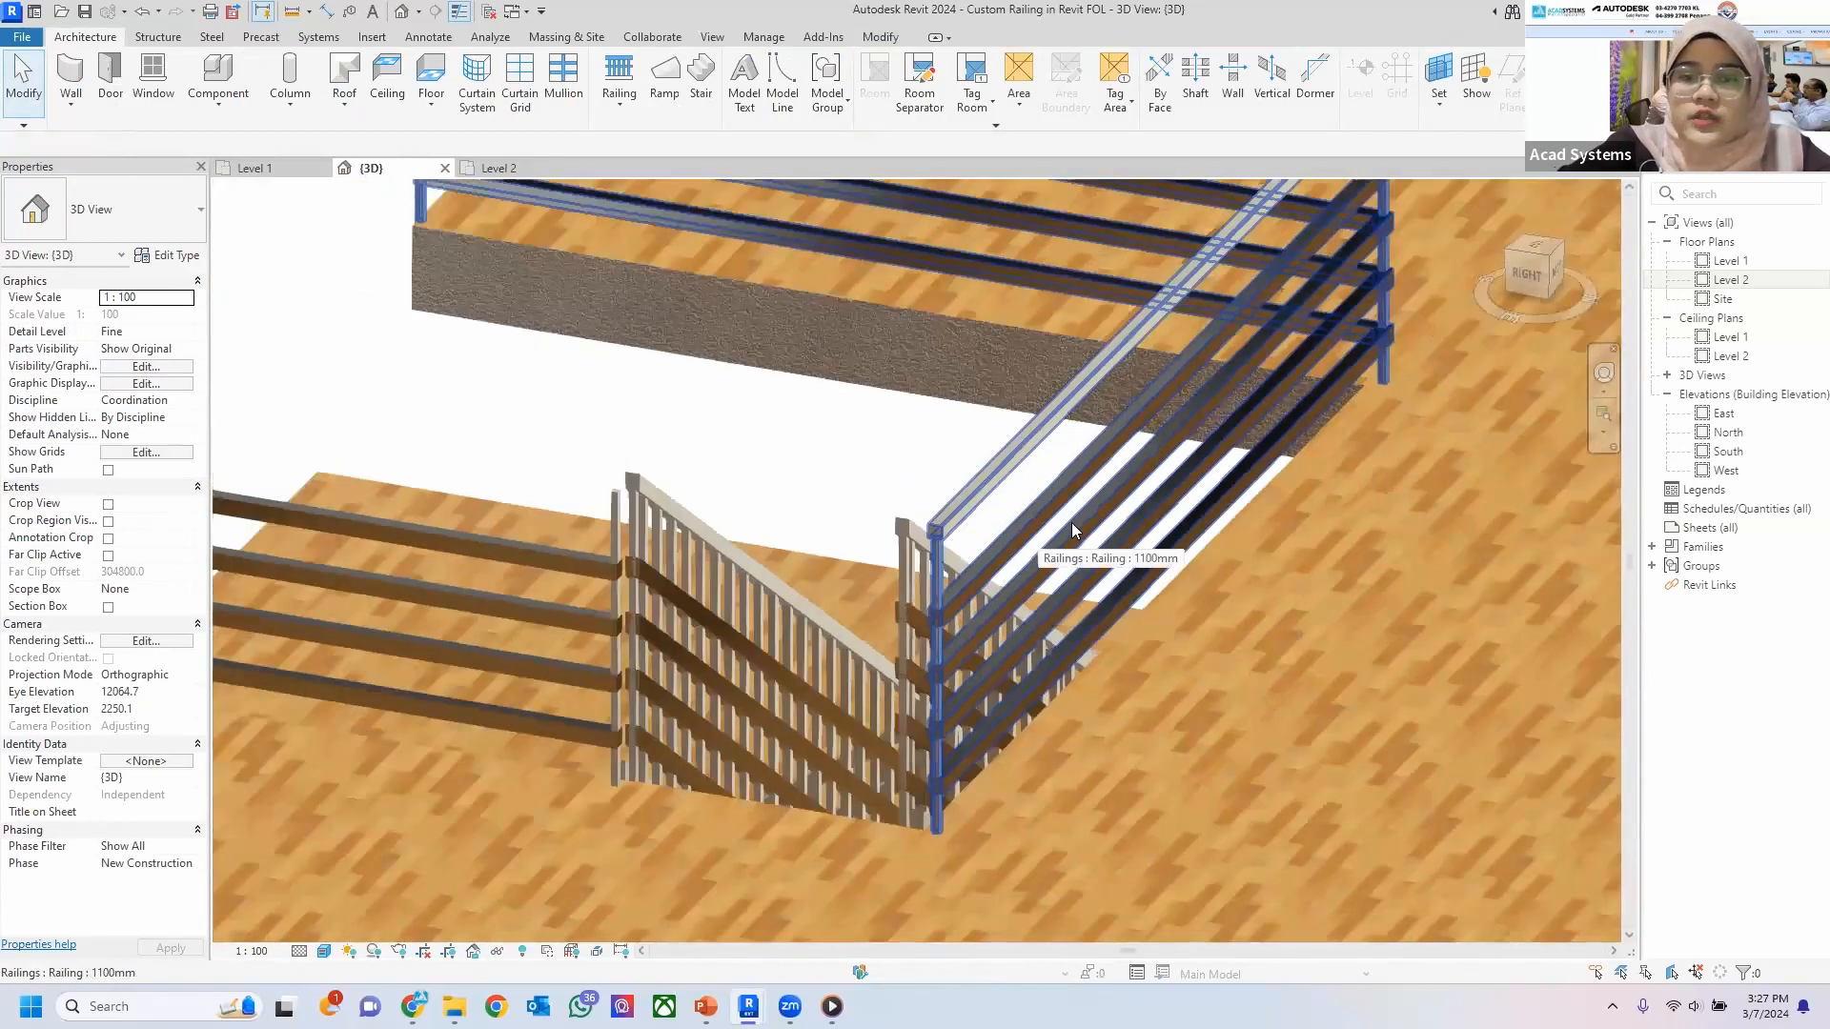
{"action": "left_click", "coordinate": [699, 615]}
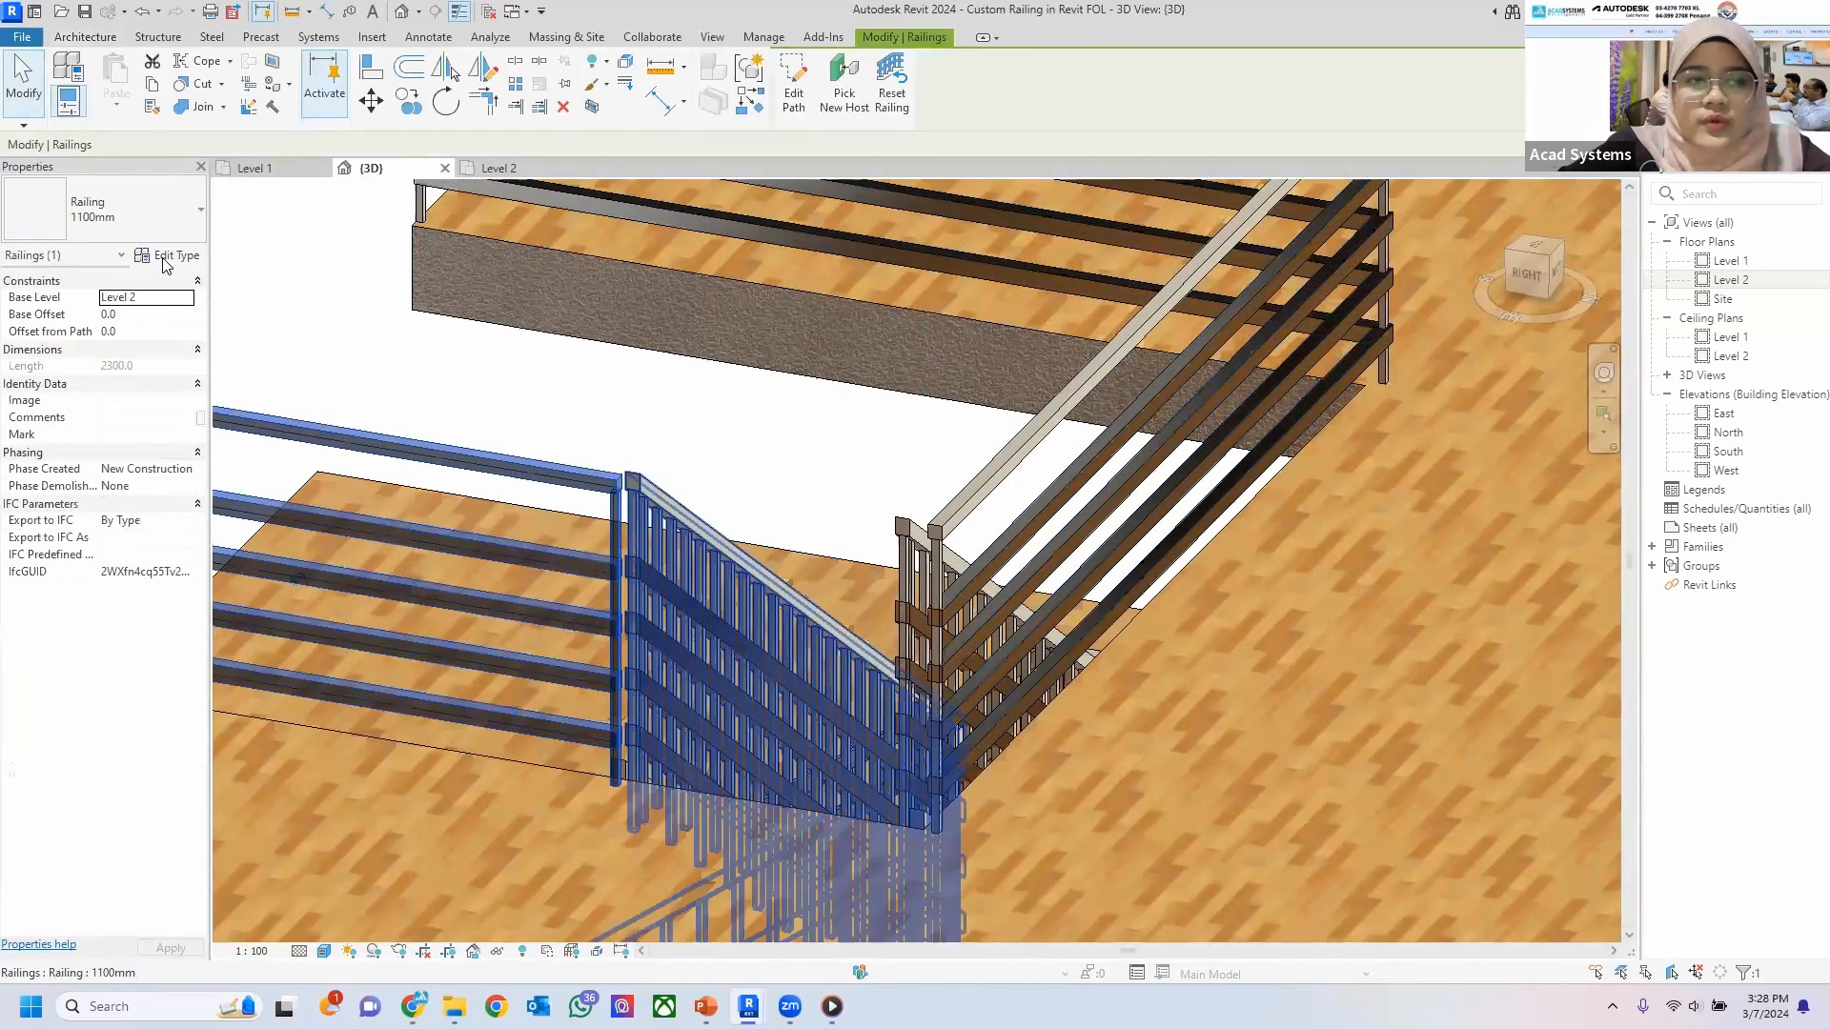
{"action": "left_click", "coordinate": [169, 255]}
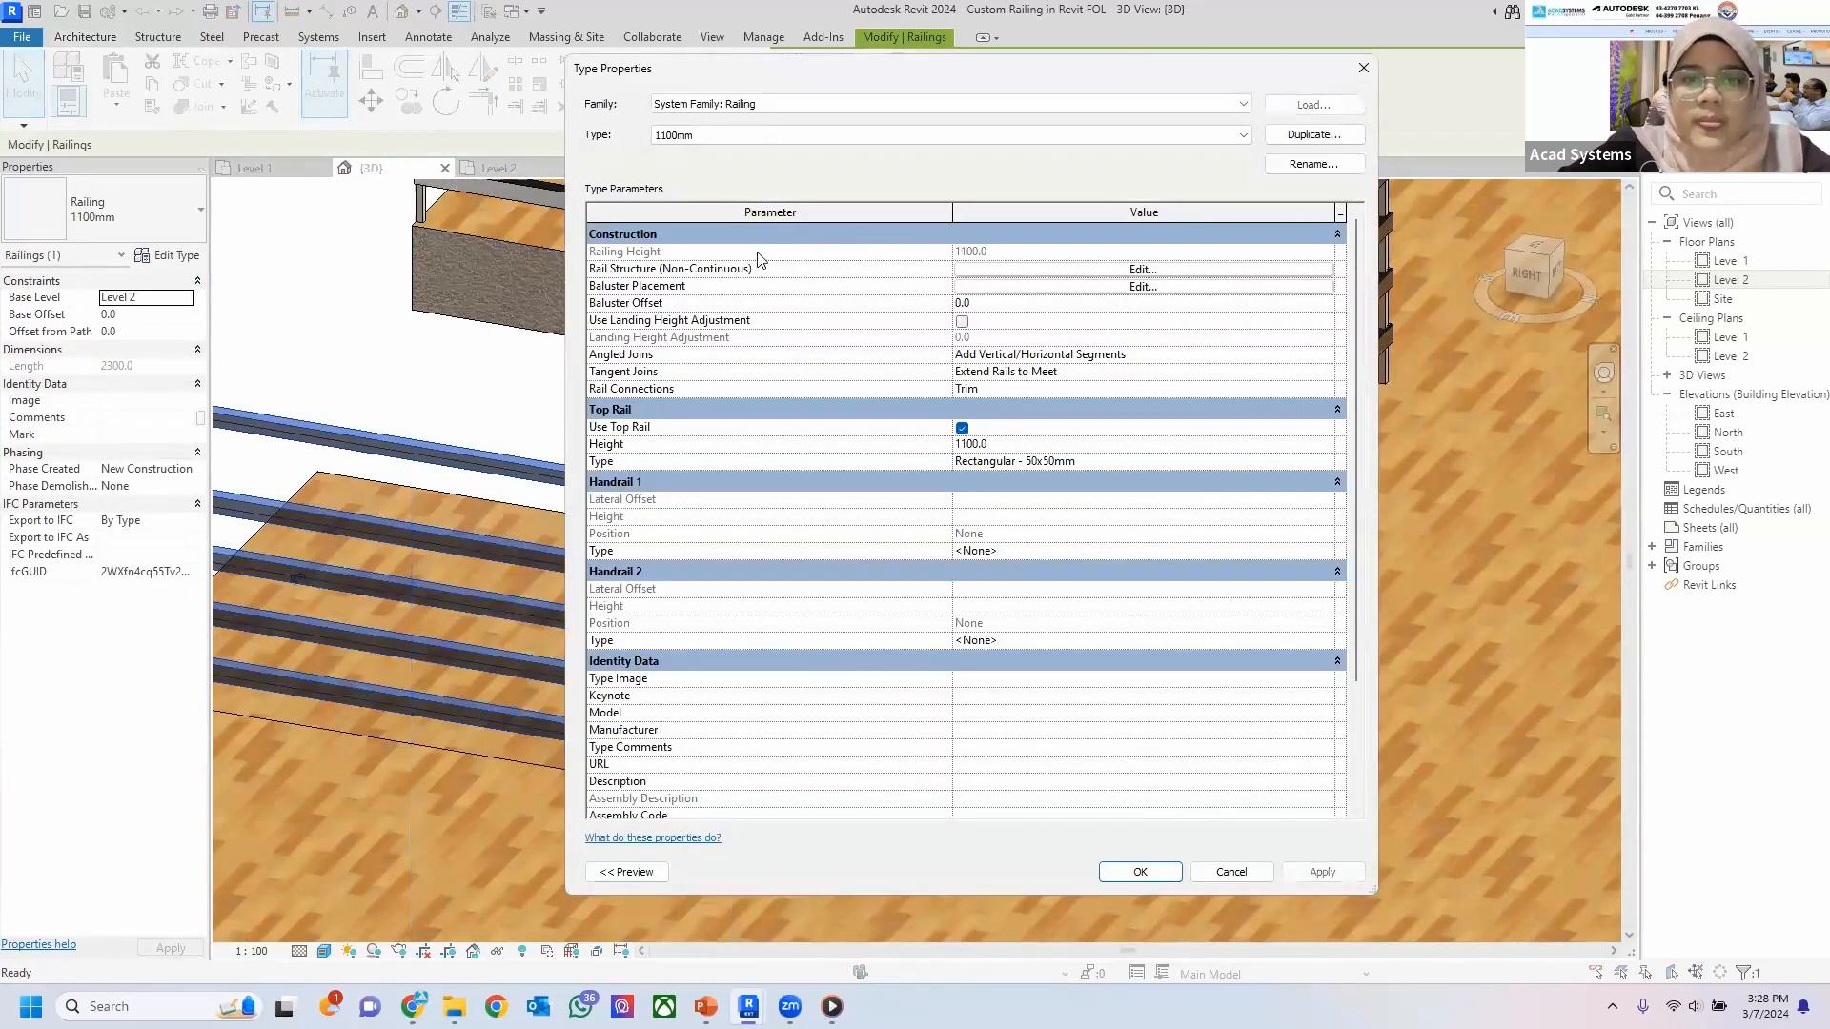
{"action": "left_click", "coordinate": [1141, 270]}
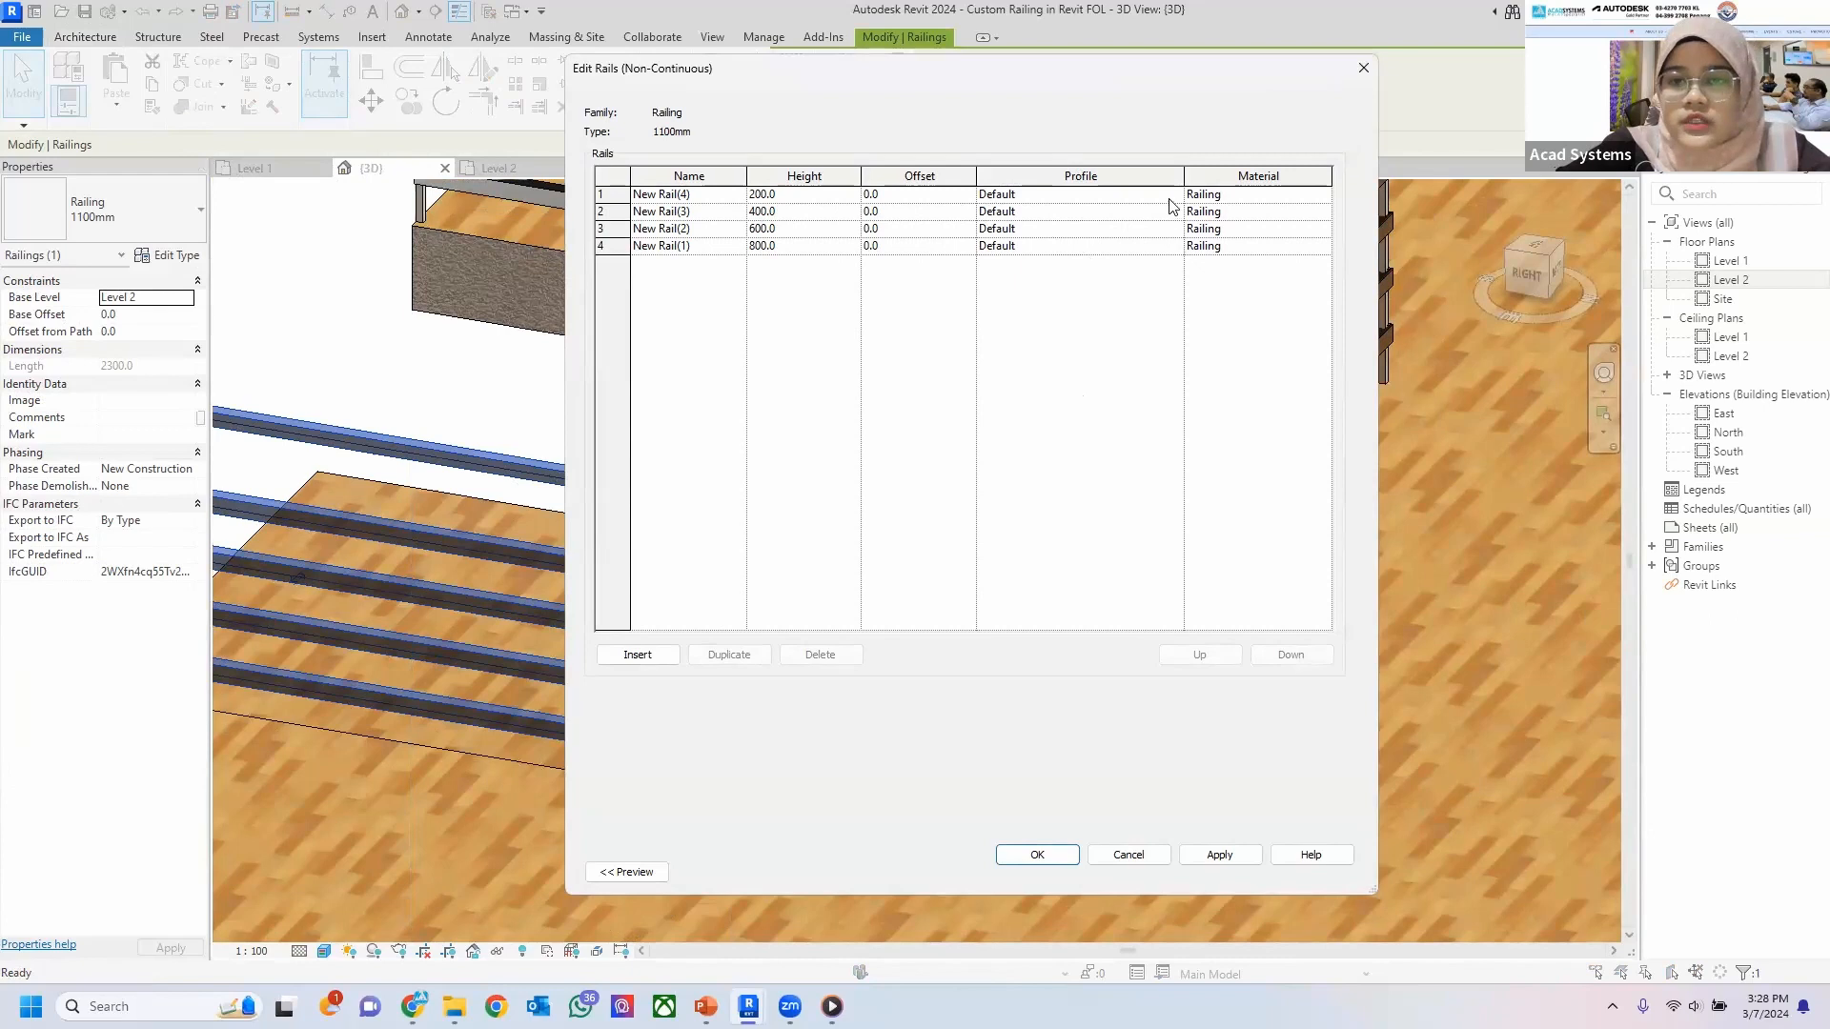
{"action": "left_click", "coordinate": [1126, 197]}
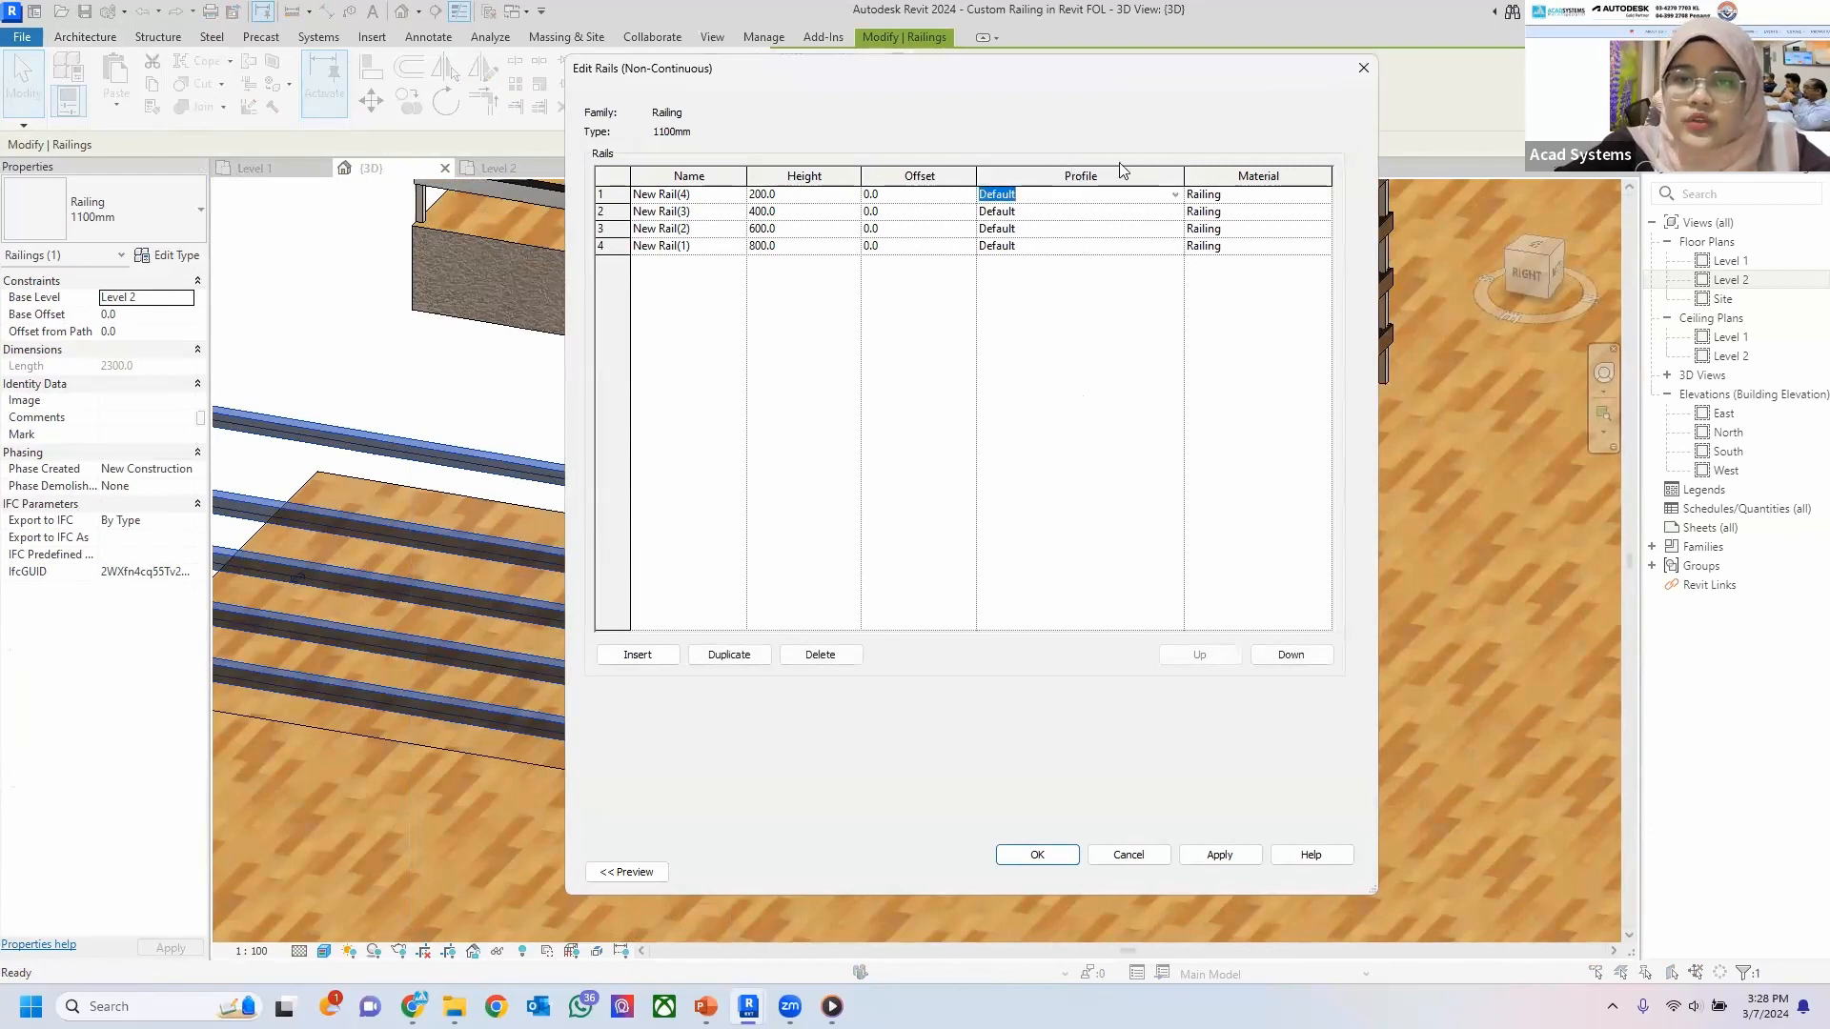
{"action": "left_click", "coordinate": [1176, 195]}
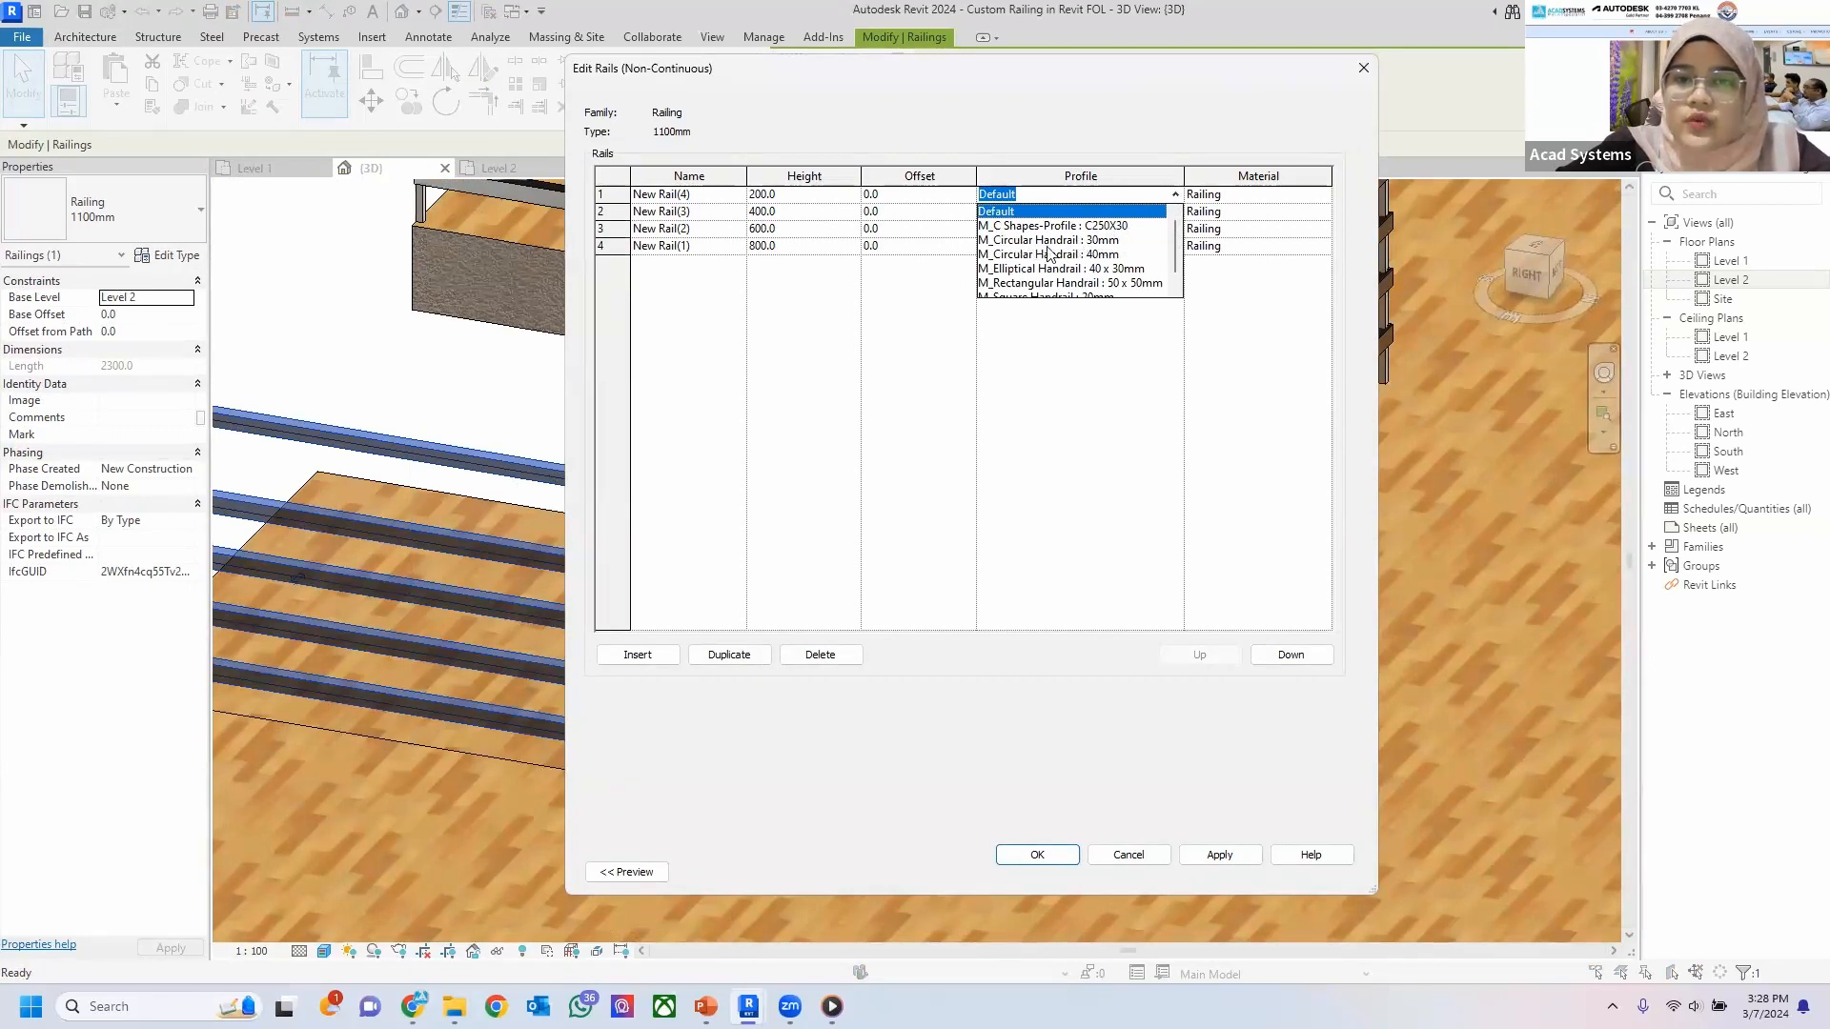
{"action": "left_click", "coordinate": [1101, 241]}
Give New Rail(3), New Rail(2) and New Rail(1) an M_Circular Handrail profile and apply the changes to the railing type.
{"action": "left_click", "coordinate": [1105, 214]}
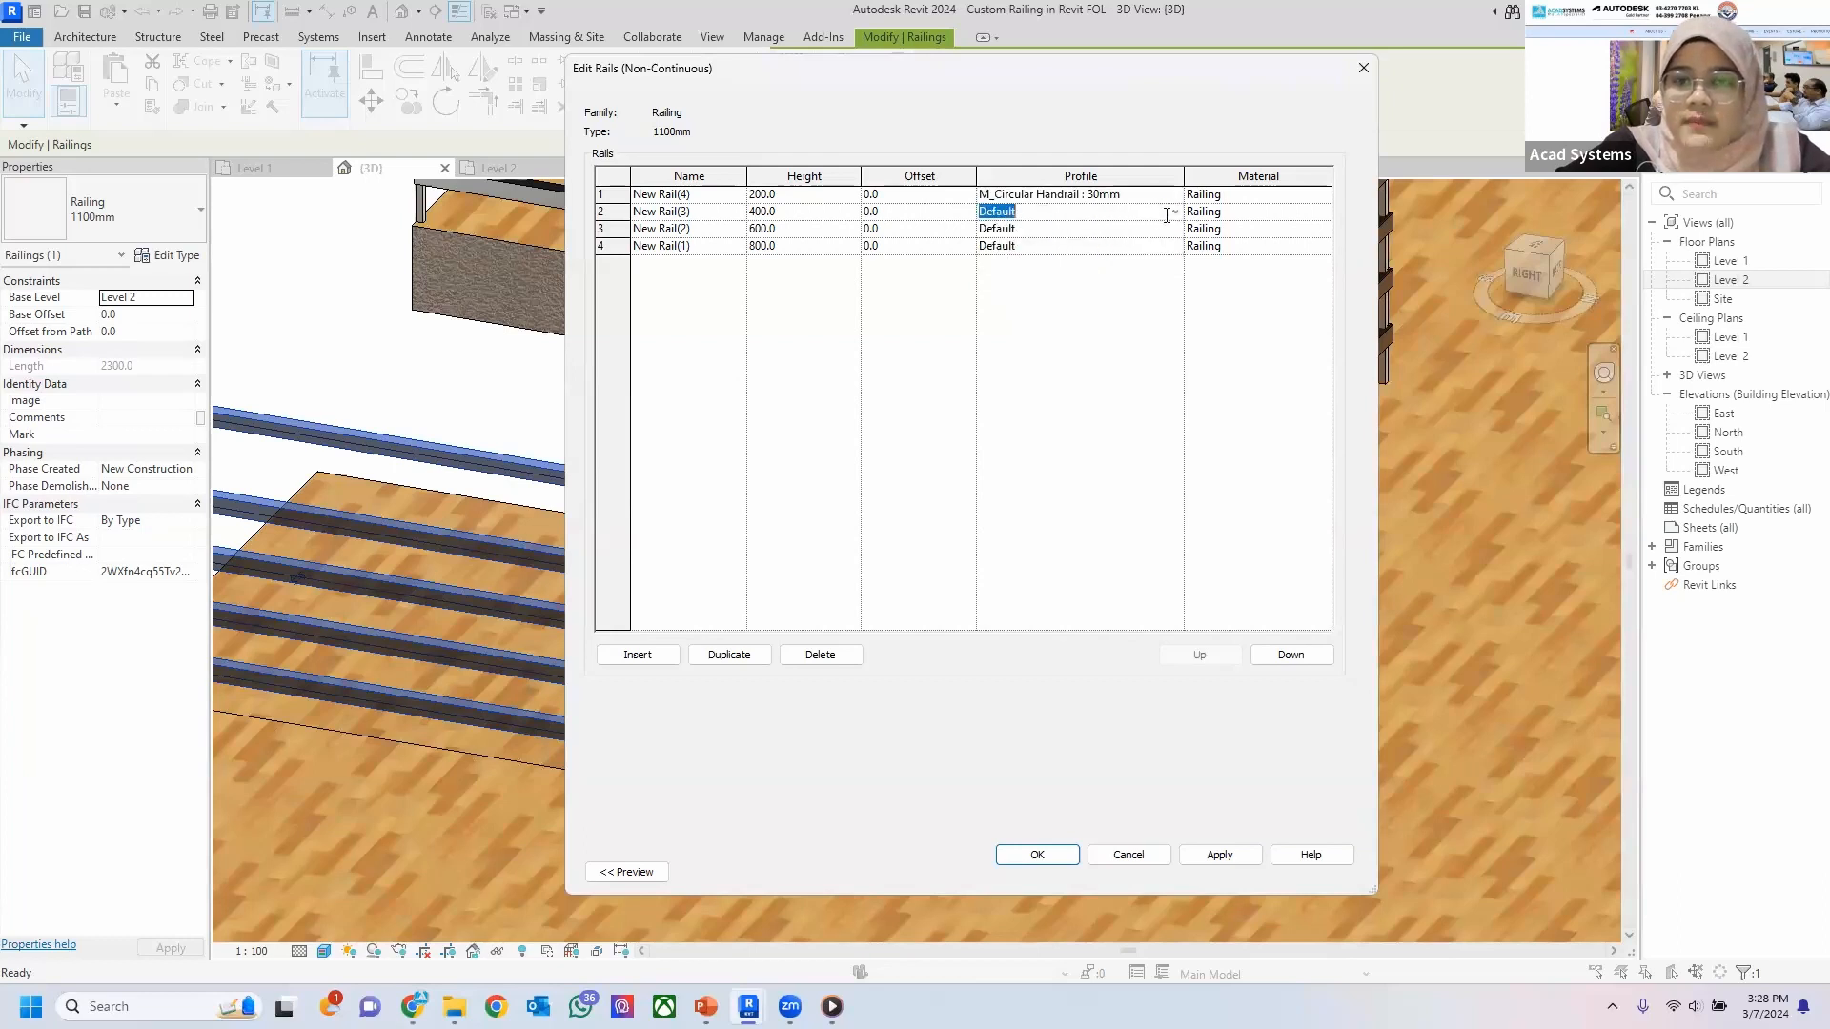
{"action": "left_click", "coordinate": [1106, 214]}
{"action": "left_click", "coordinate": [1102, 258]}
{"action": "left_click", "coordinate": [1174, 229]}
{"action": "left_click", "coordinate": [1174, 229]}
{"action": "left_click", "coordinate": [1170, 274]}
{"action": "left_click", "coordinate": [1174, 245]}
{"action": "left_click", "coordinate": [1174, 246]}
{"action": "left_click", "coordinate": [1085, 303]}
{"action": "left_click", "coordinate": [1215, 855]}
{"action": "left_click", "coordinate": [1039, 855]}
{"action": "left_click", "coordinate": [1143, 871]}
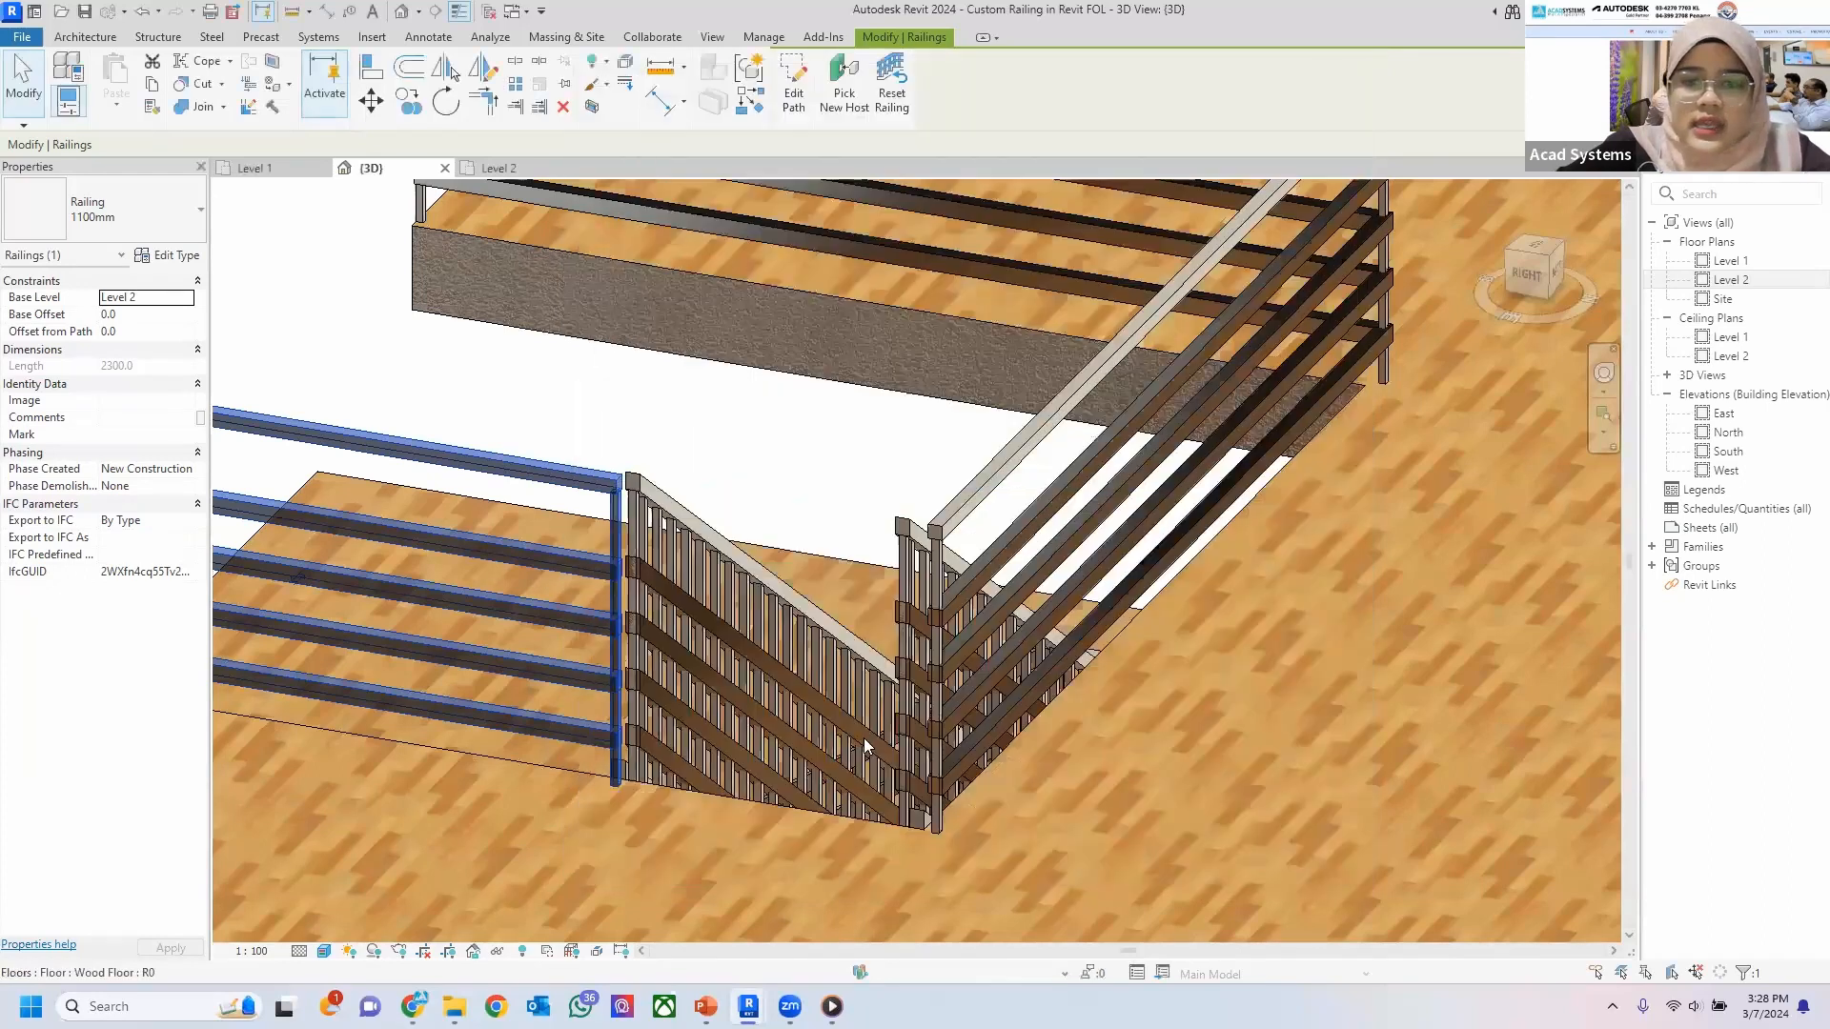
{"action": "key", "text": "Escape"}
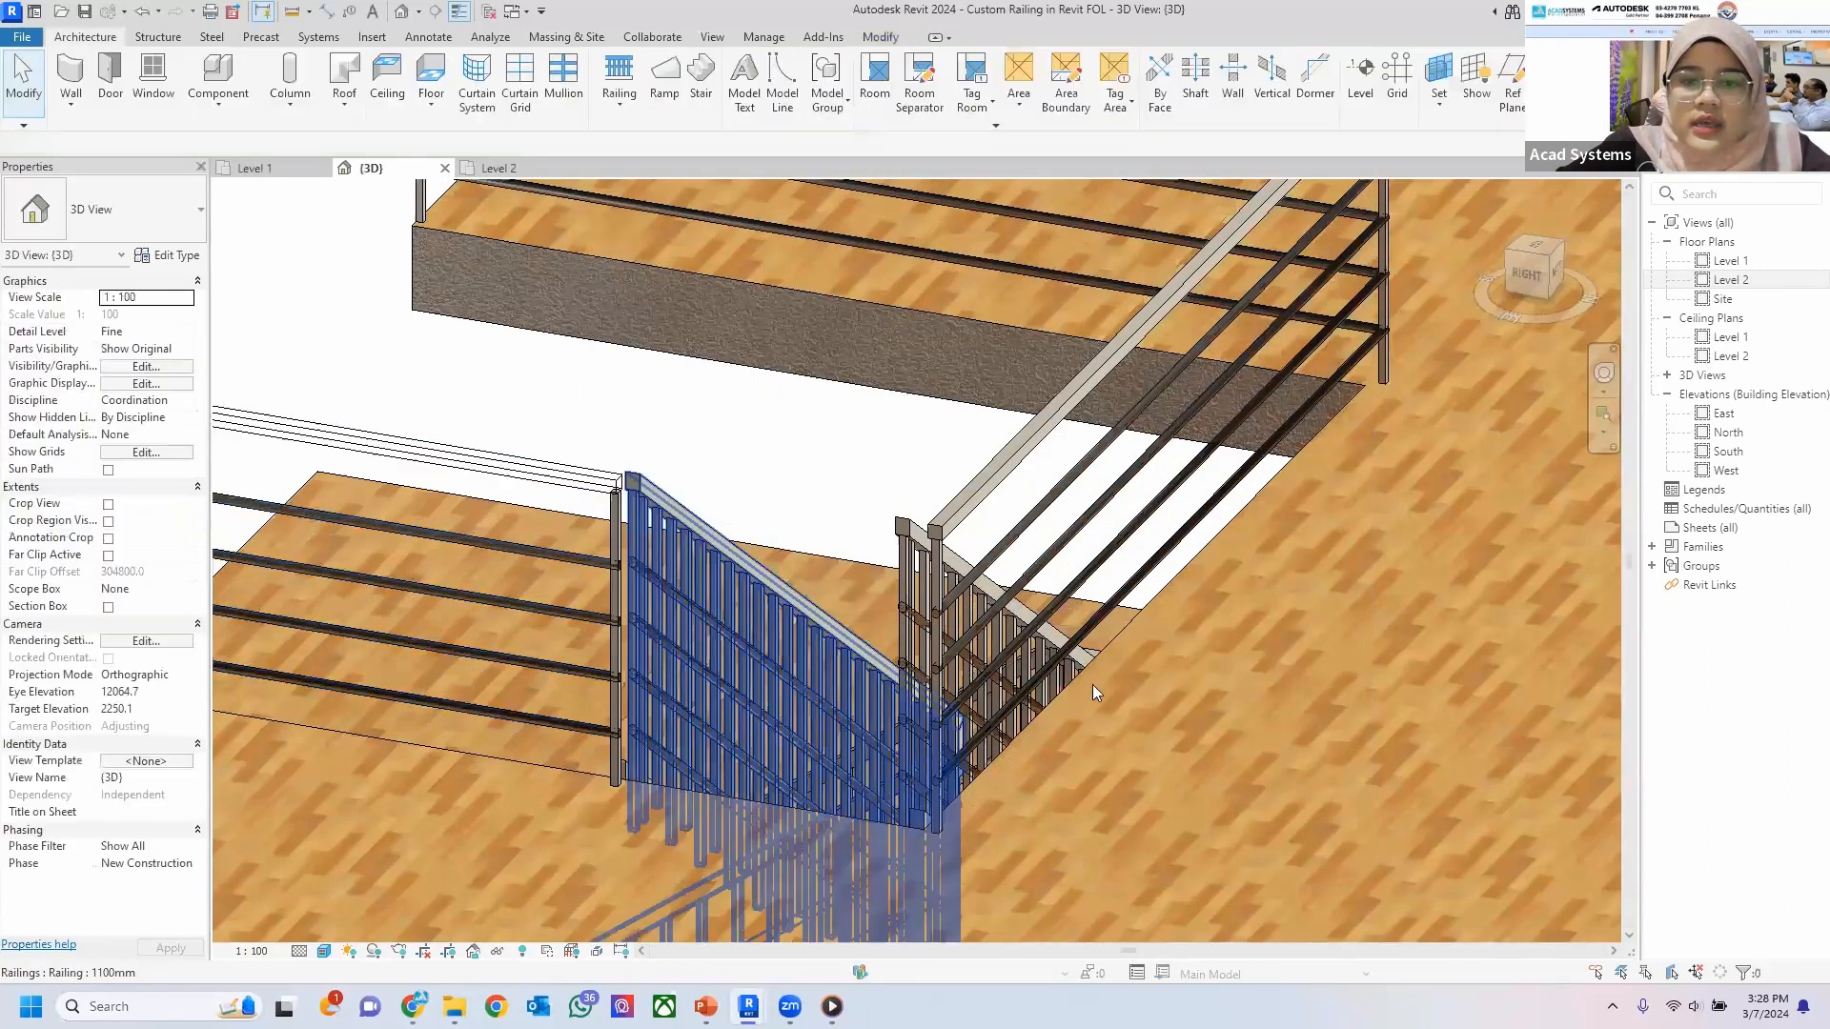
Open the baluster placement settings of the 1100mm railing type from the Level 2 railing beside the stair opening.
{"action": "scroll", "coordinate": [1092, 684], "scroll_direction": "down", "scroll_amount": 2}
{"action": "middle_click_drag", "start_coordinate": [973, 623], "coordinate": [1176, 499], "text": "shift"}
{"action": "scroll", "coordinate": [934, 552], "scroll_direction": "up", "scroll_amount": 3}
{"action": "middle_click_drag", "start_coordinate": [933, 553], "coordinate": [877, 665]}
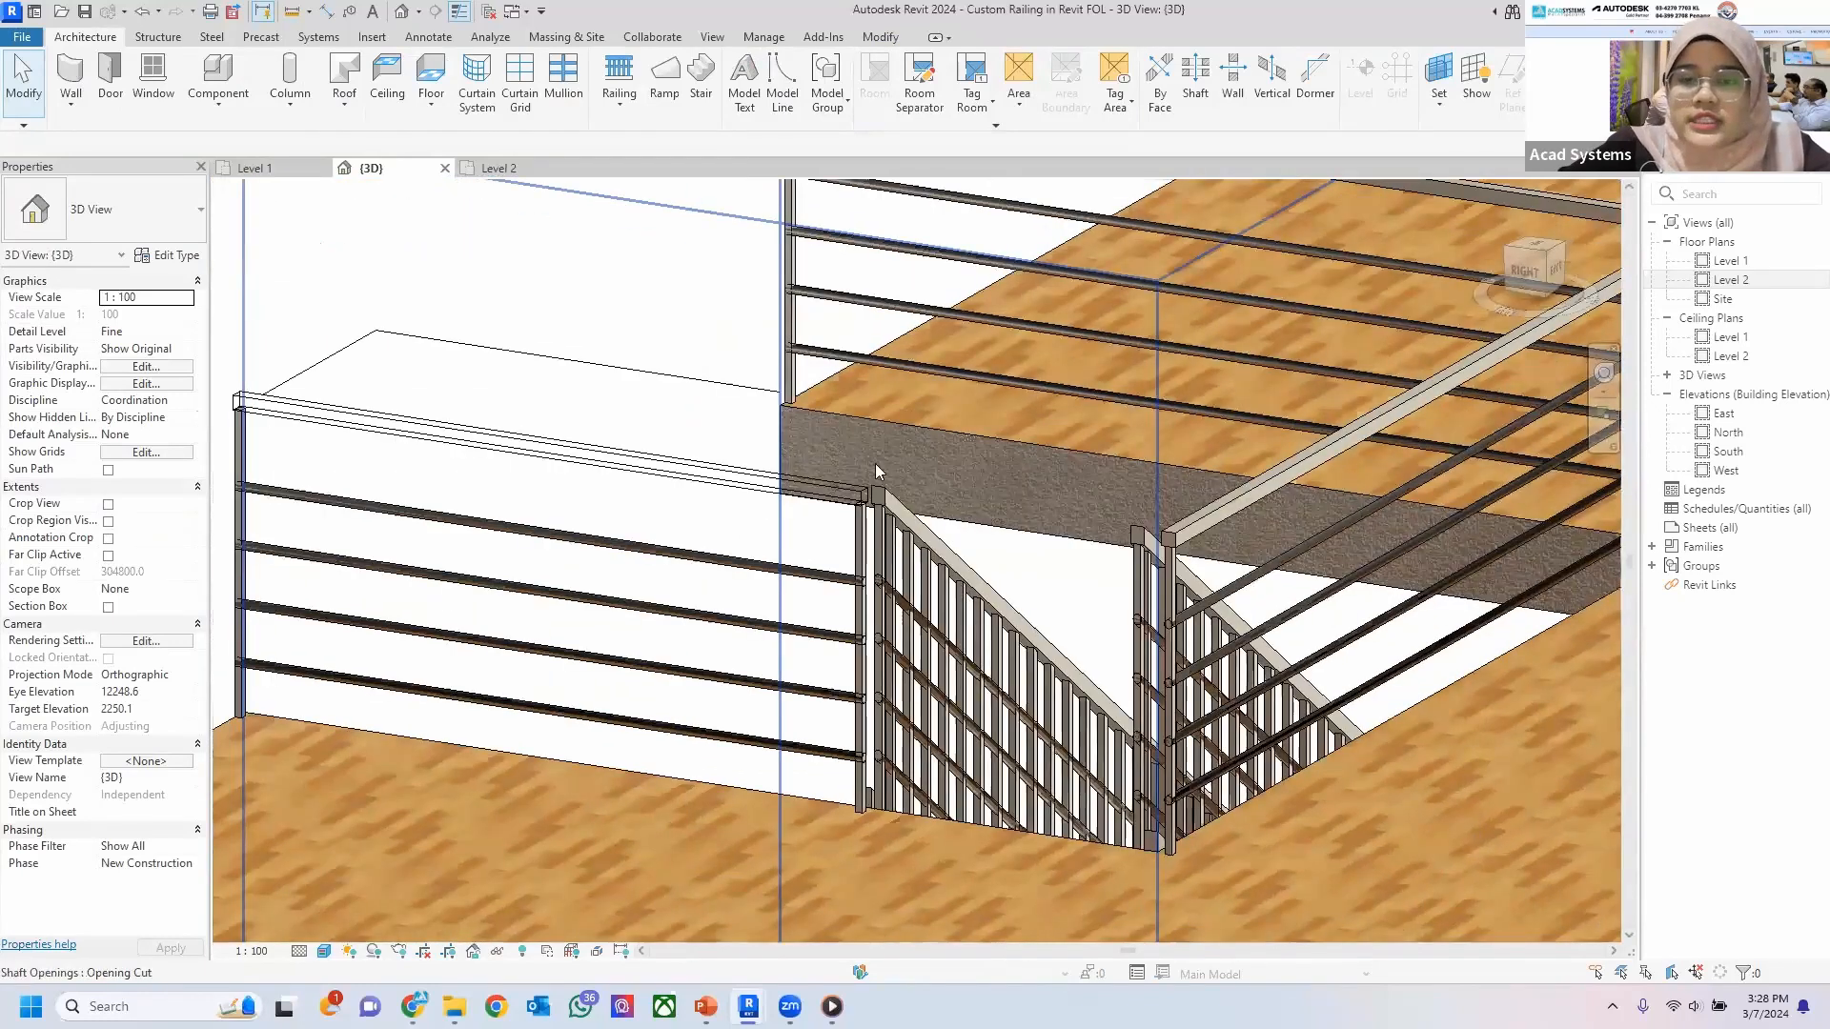
{"action": "middle_click_drag", "start_coordinate": [875, 463], "coordinate": [598, 457]}
{"action": "scroll", "coordinate": [1007, 633], "scroll_direction": "down", "scroll_amount": 1}
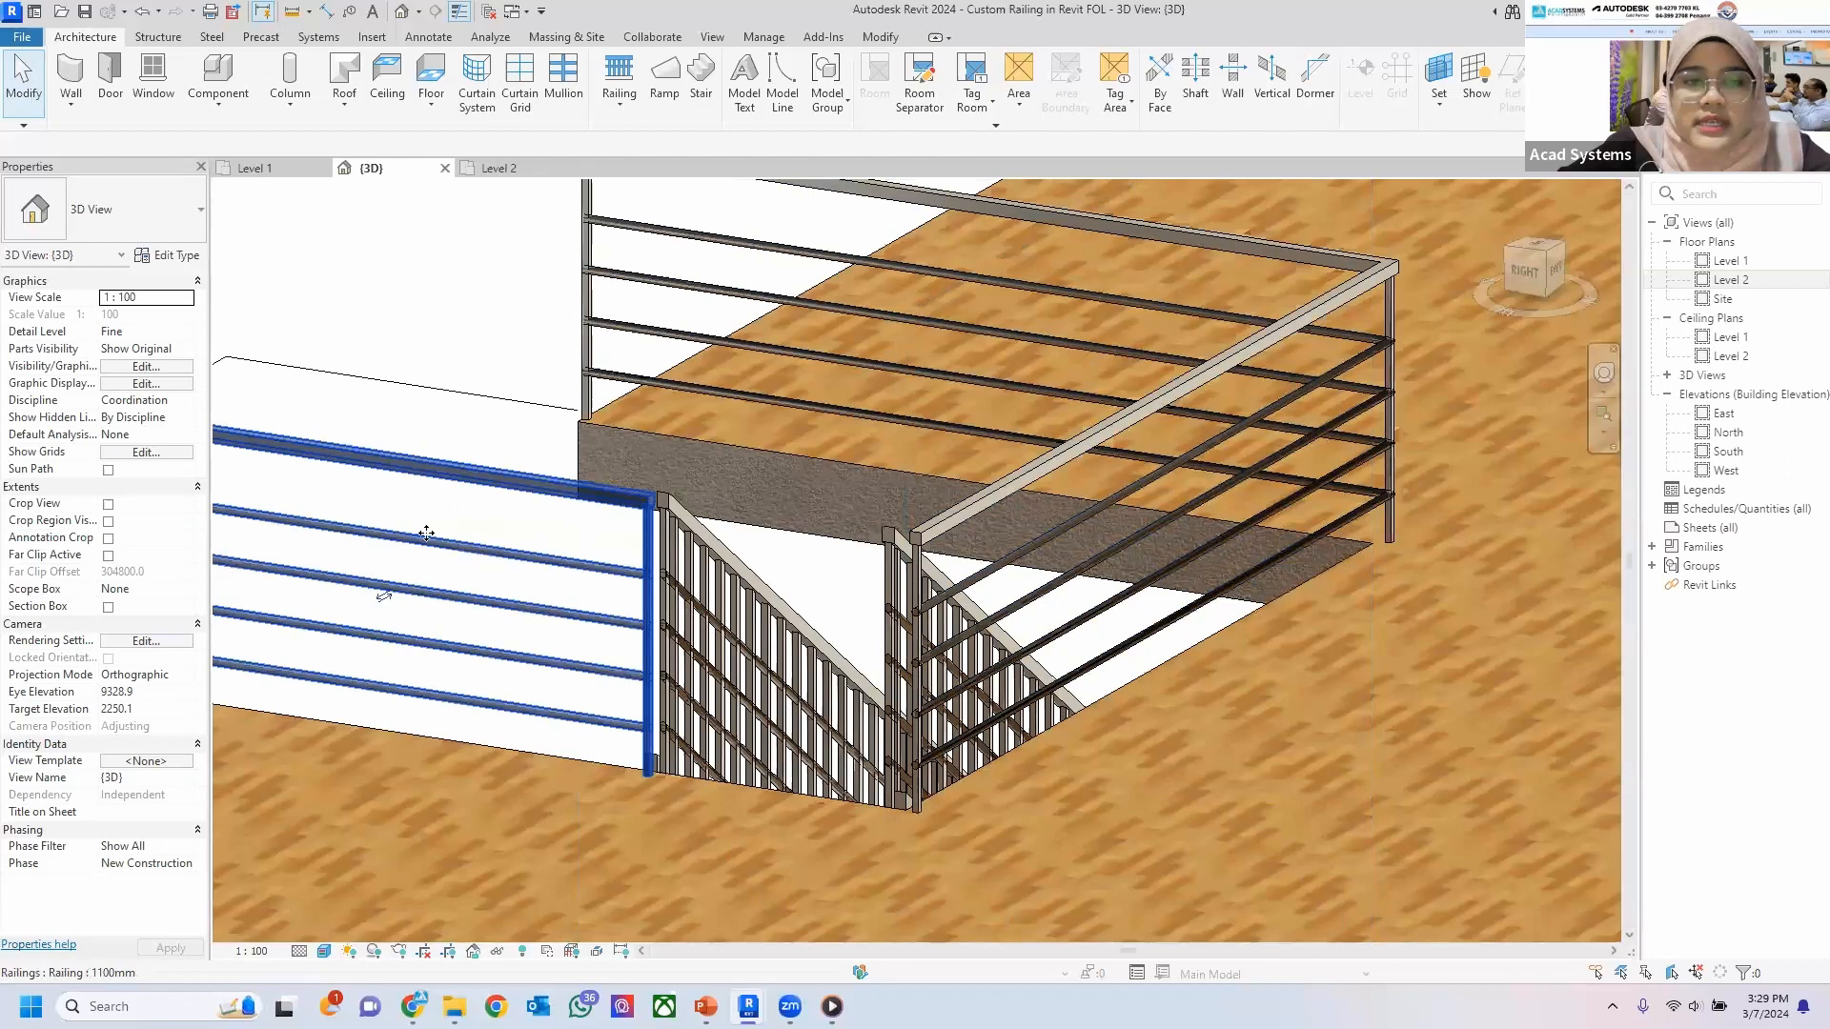
{"action": "left_click", "coordinate": [475, 473]}
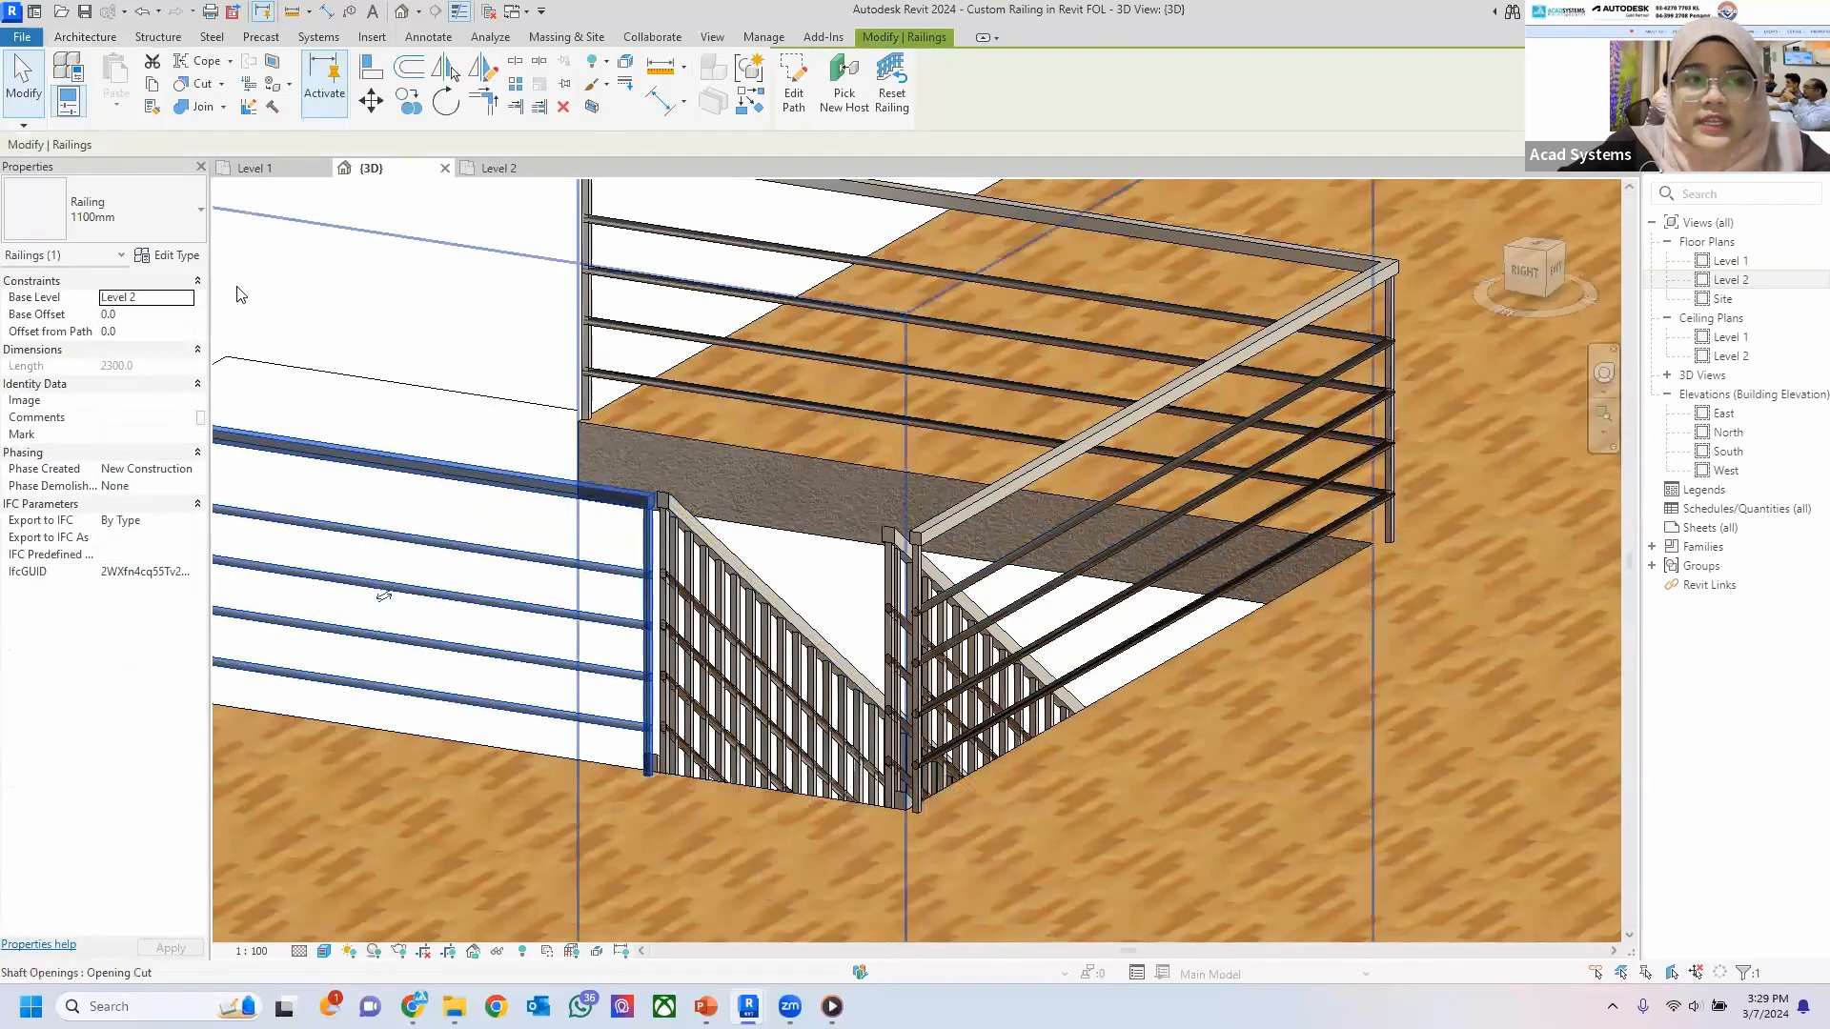
{"action": "left_click", "coordinate": [168, 255]}
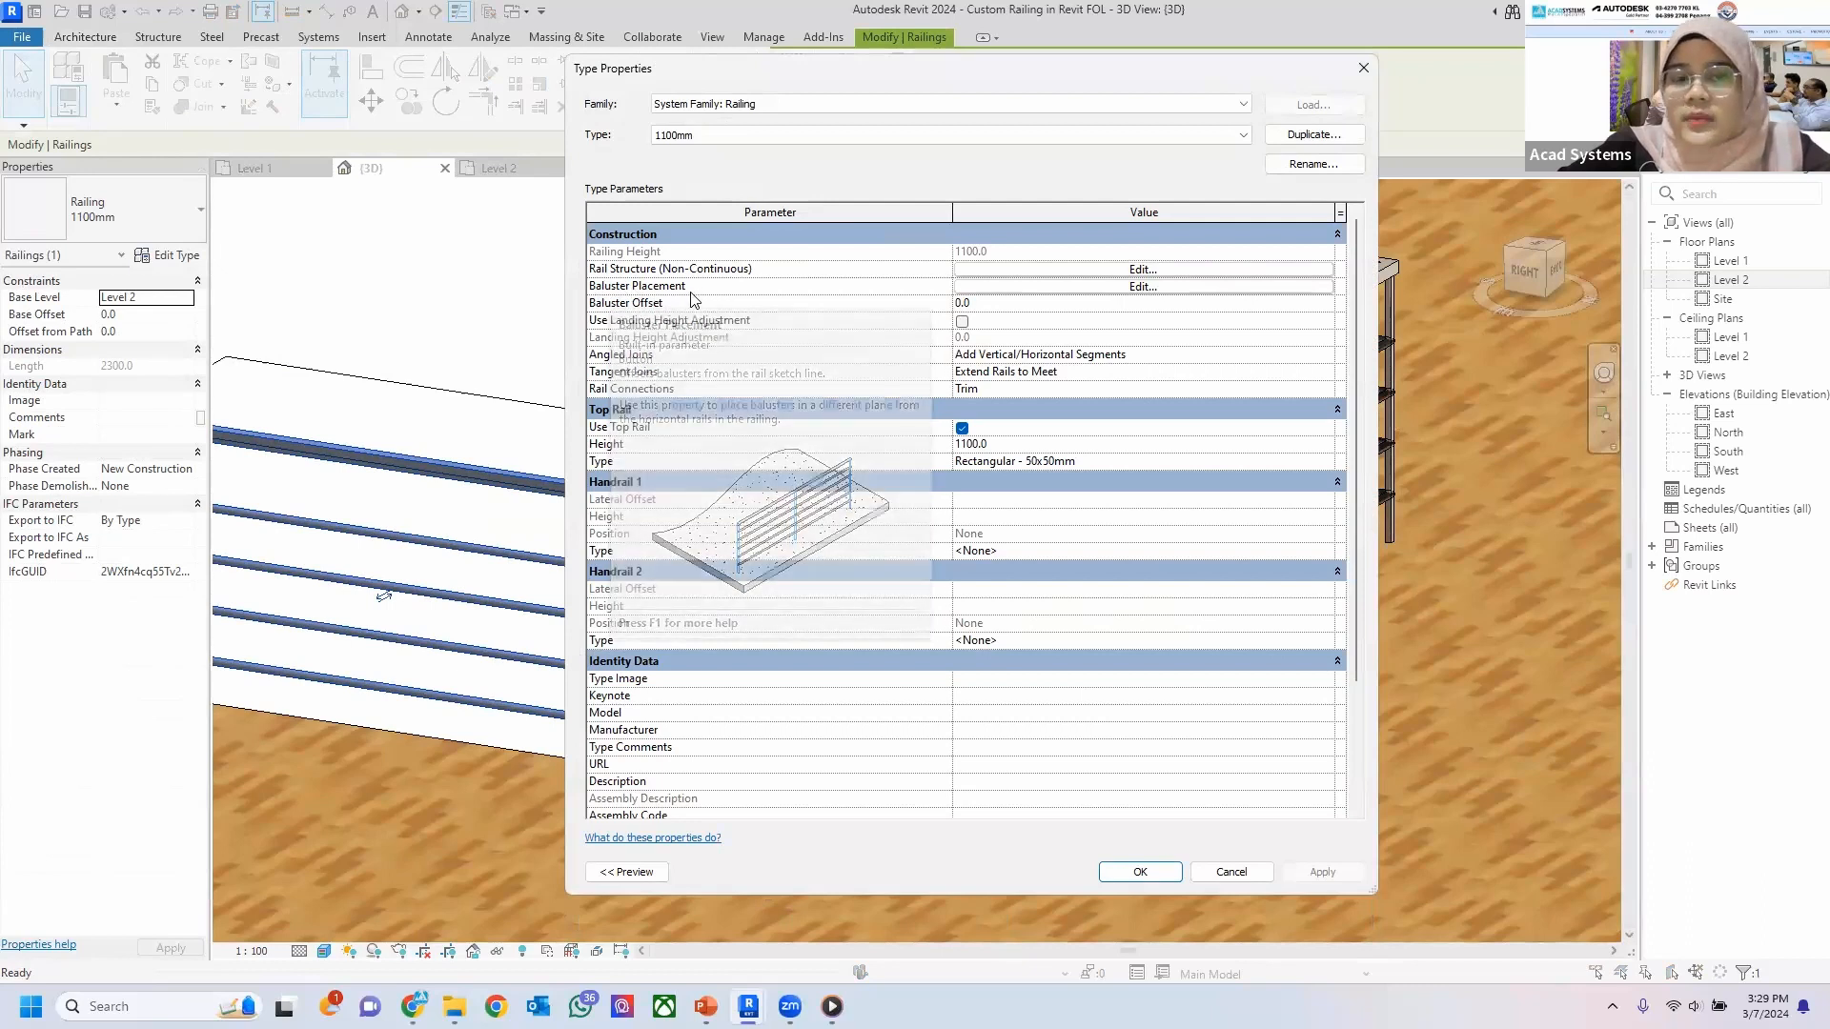
{"action": "left_click", "coordinate": [1060, 287]}
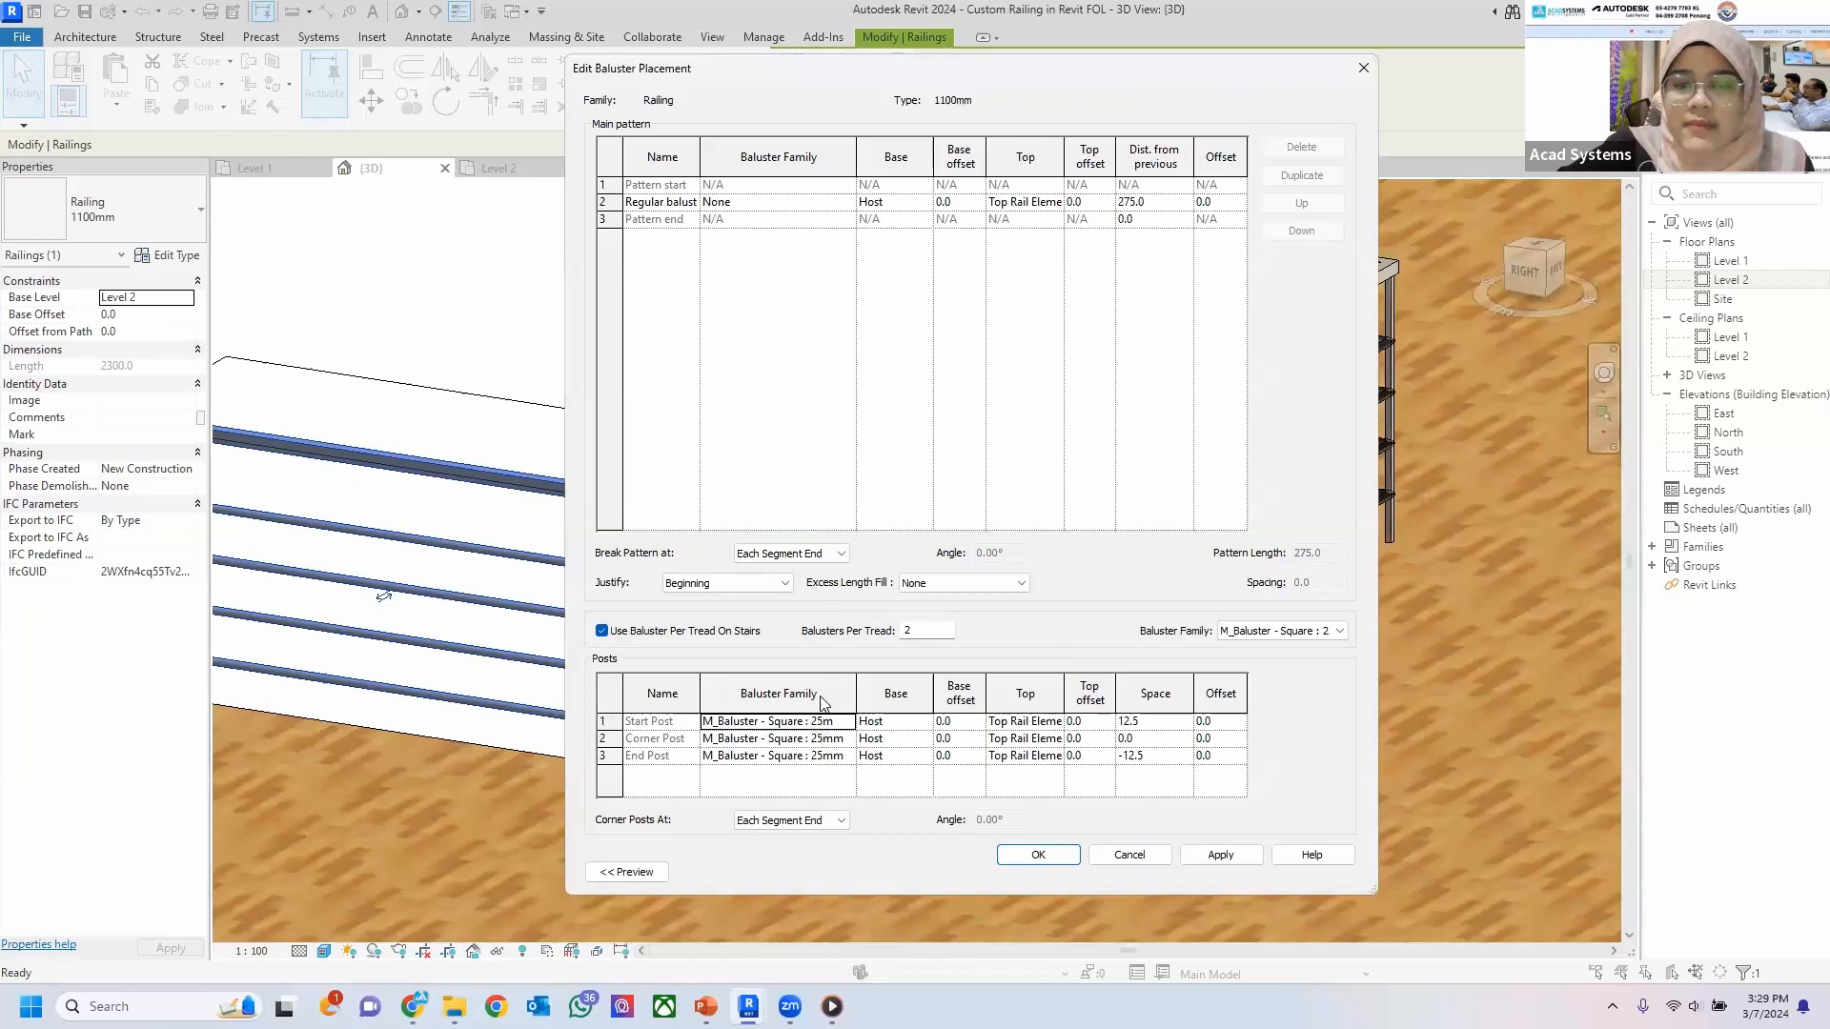
Set the start post's baluster family to Balusters_Square A : 100x100mm.
{"action": "left_click_drag", "start_coordinate": [858, 68], "coordinate": [280, 66]}
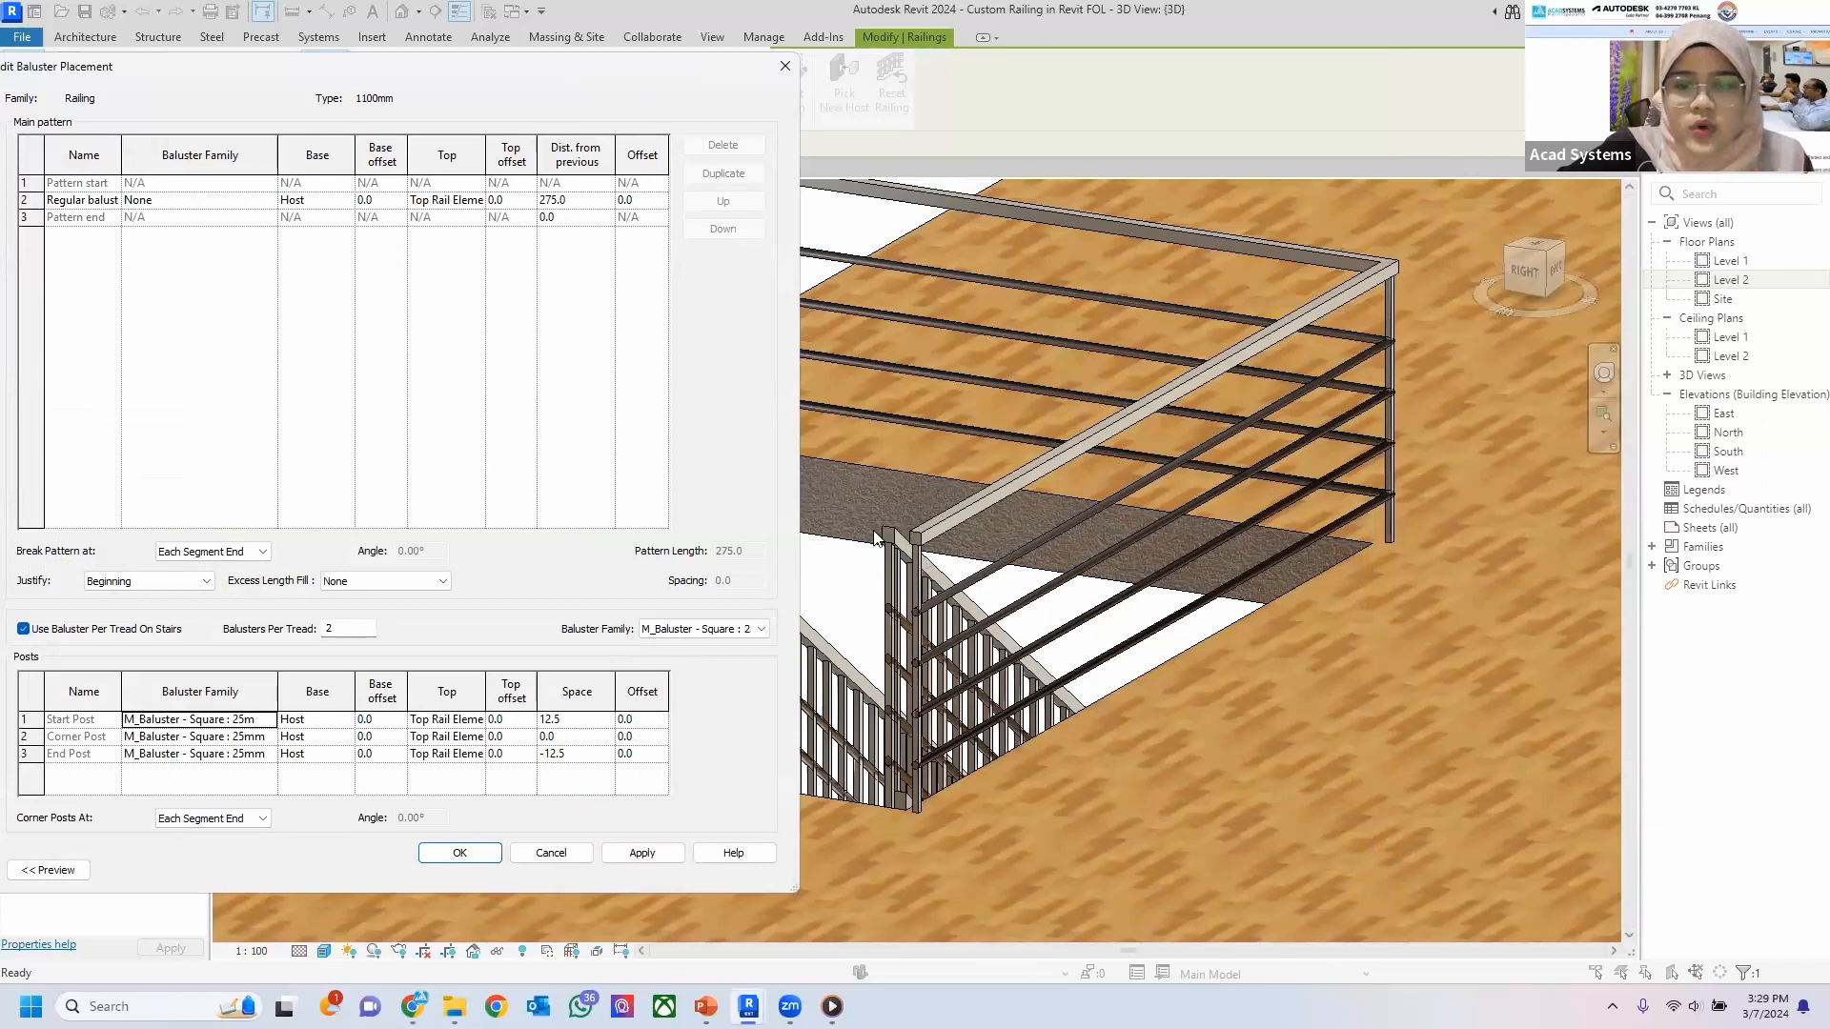
{"action": "left_click_drag", "start_coordinate": [495, 80], "coordinate": [1008, 74]}
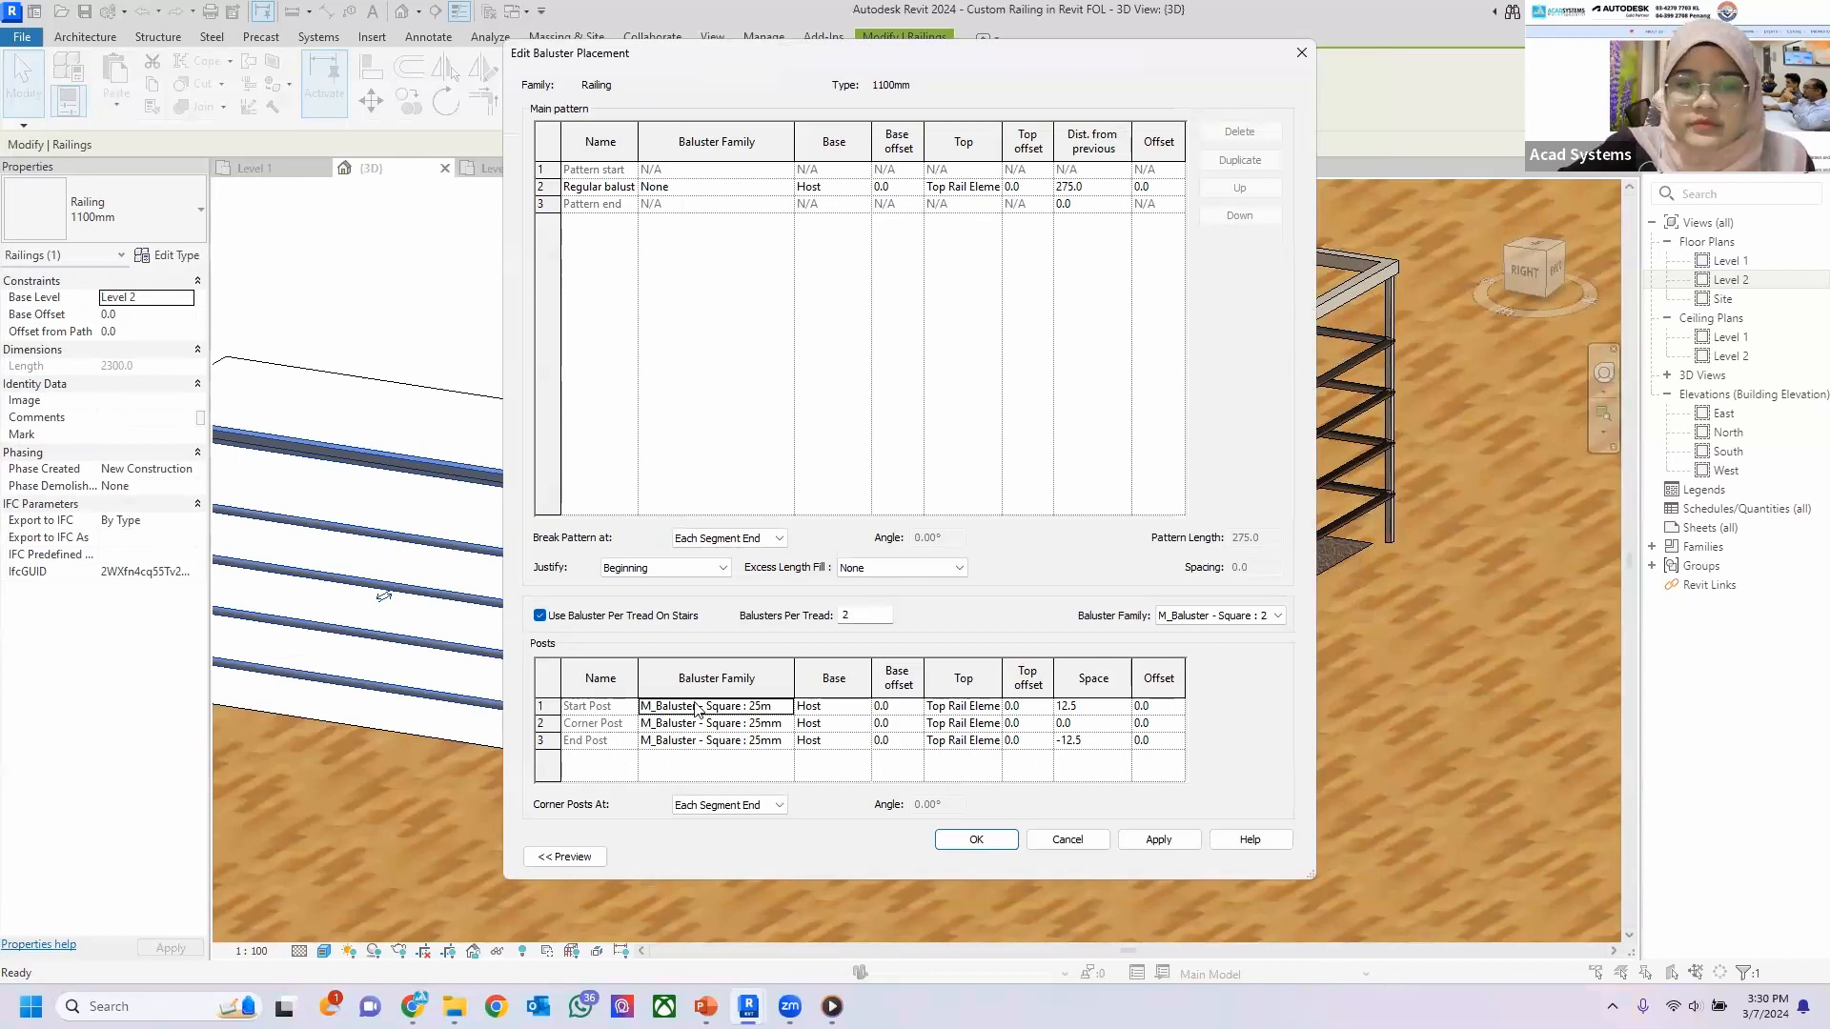
{"action": "left_click", "coordinate": [785, 707]}
{"action": "scroll", "coordinate": [764, 729], "scroll_direction": "down", "scroll_amount": 1}
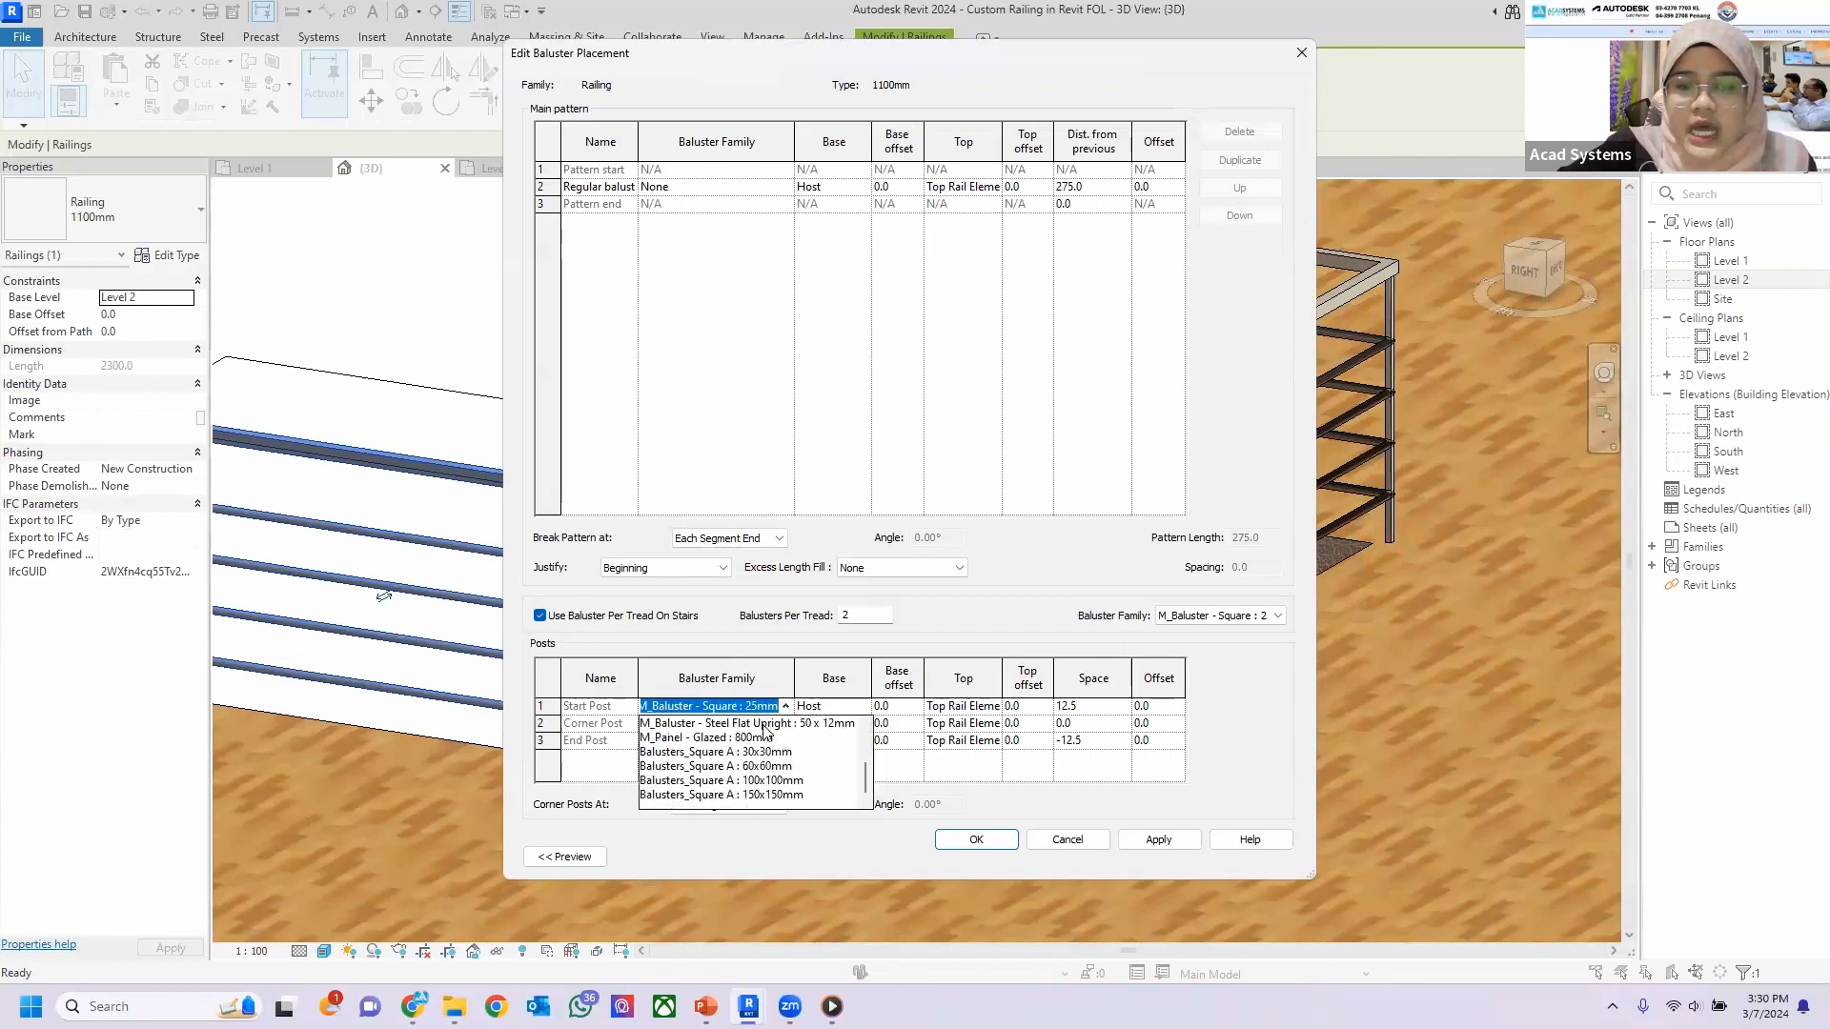
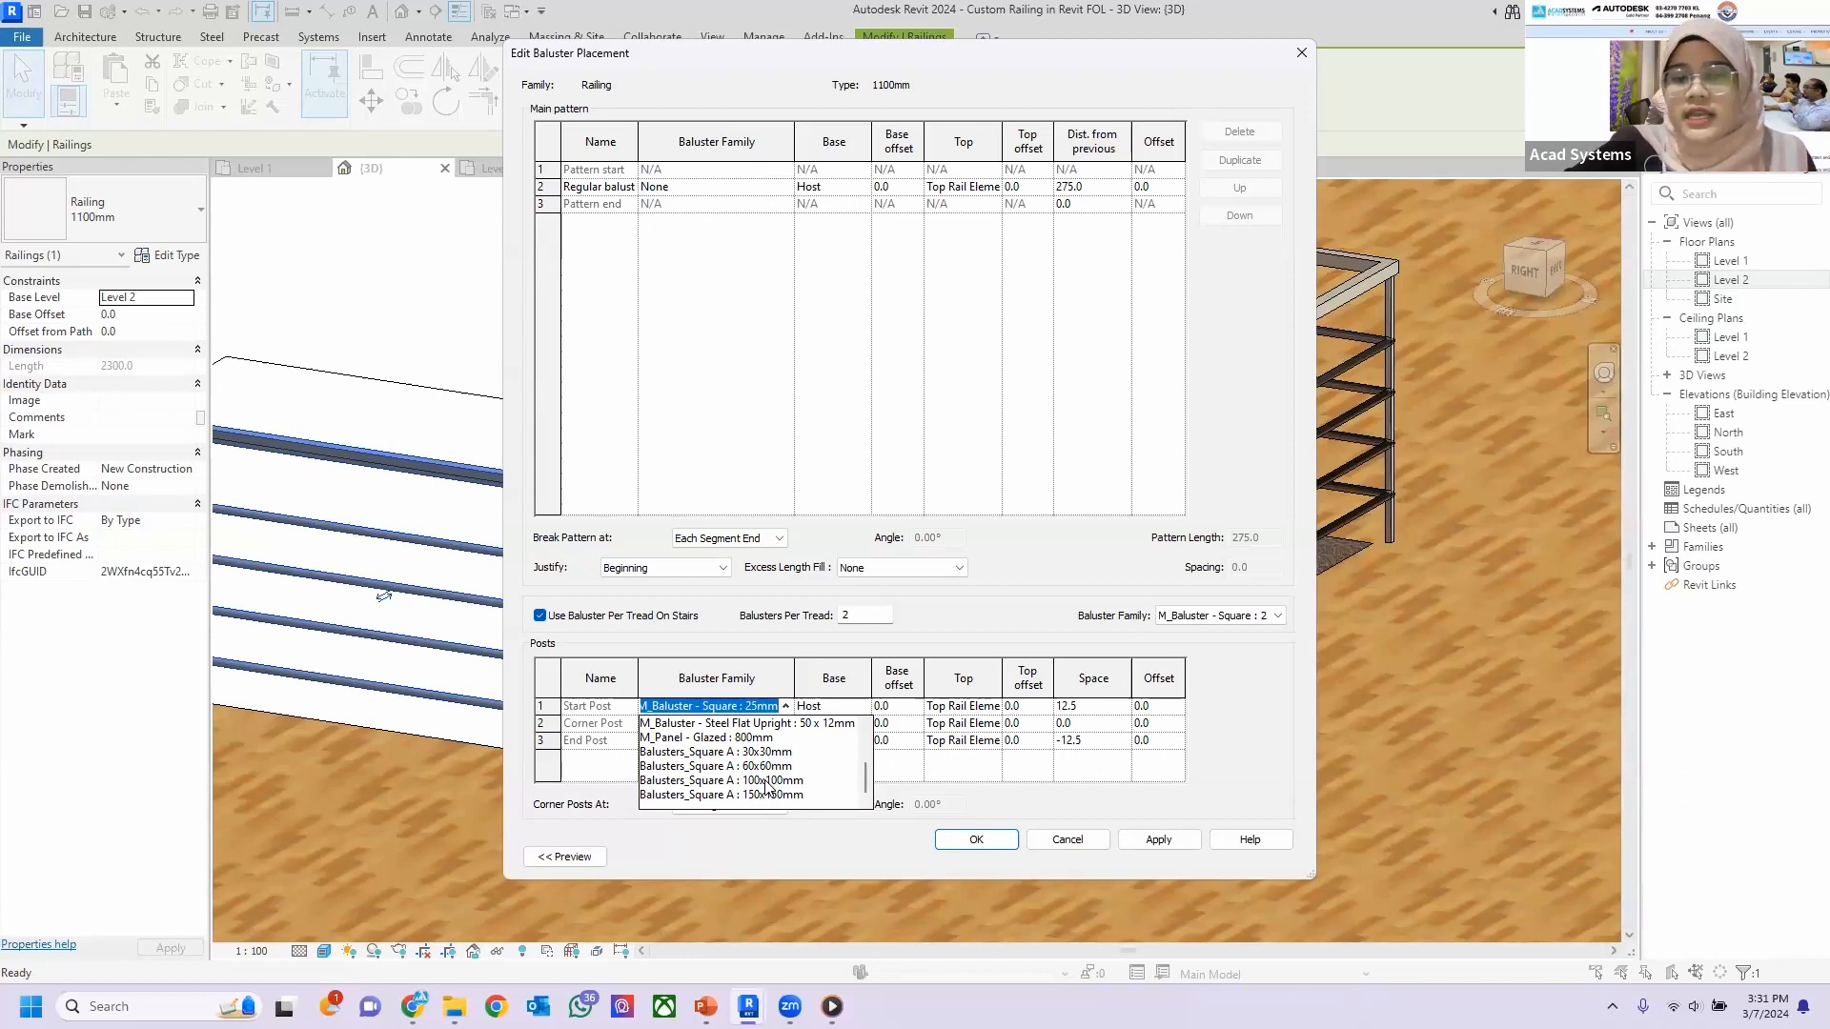
{"action": "left_click", "coordinate": [765, 781]}
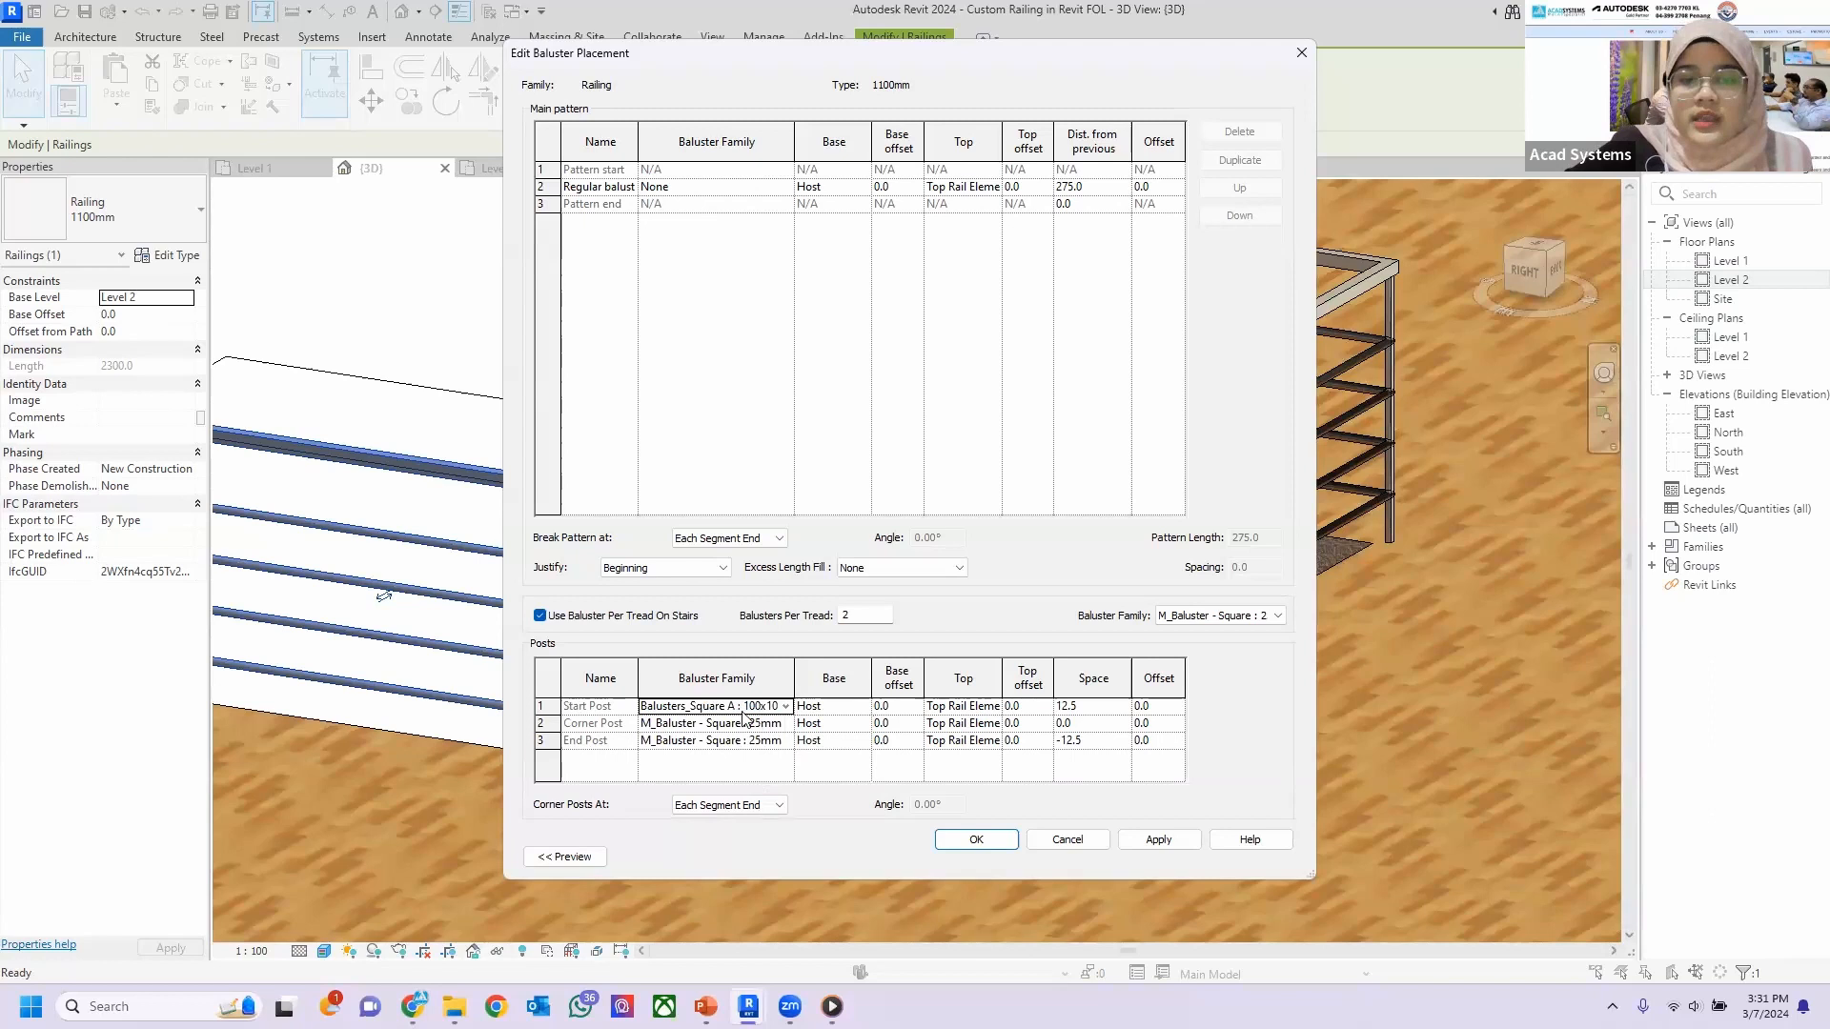
Set the corner post and end post baluster families to Balusters_Square A : 100x100mm and apply the changes to the 1100mm railing type.
{"action": "left_click", "coordinate": [788, 724]}
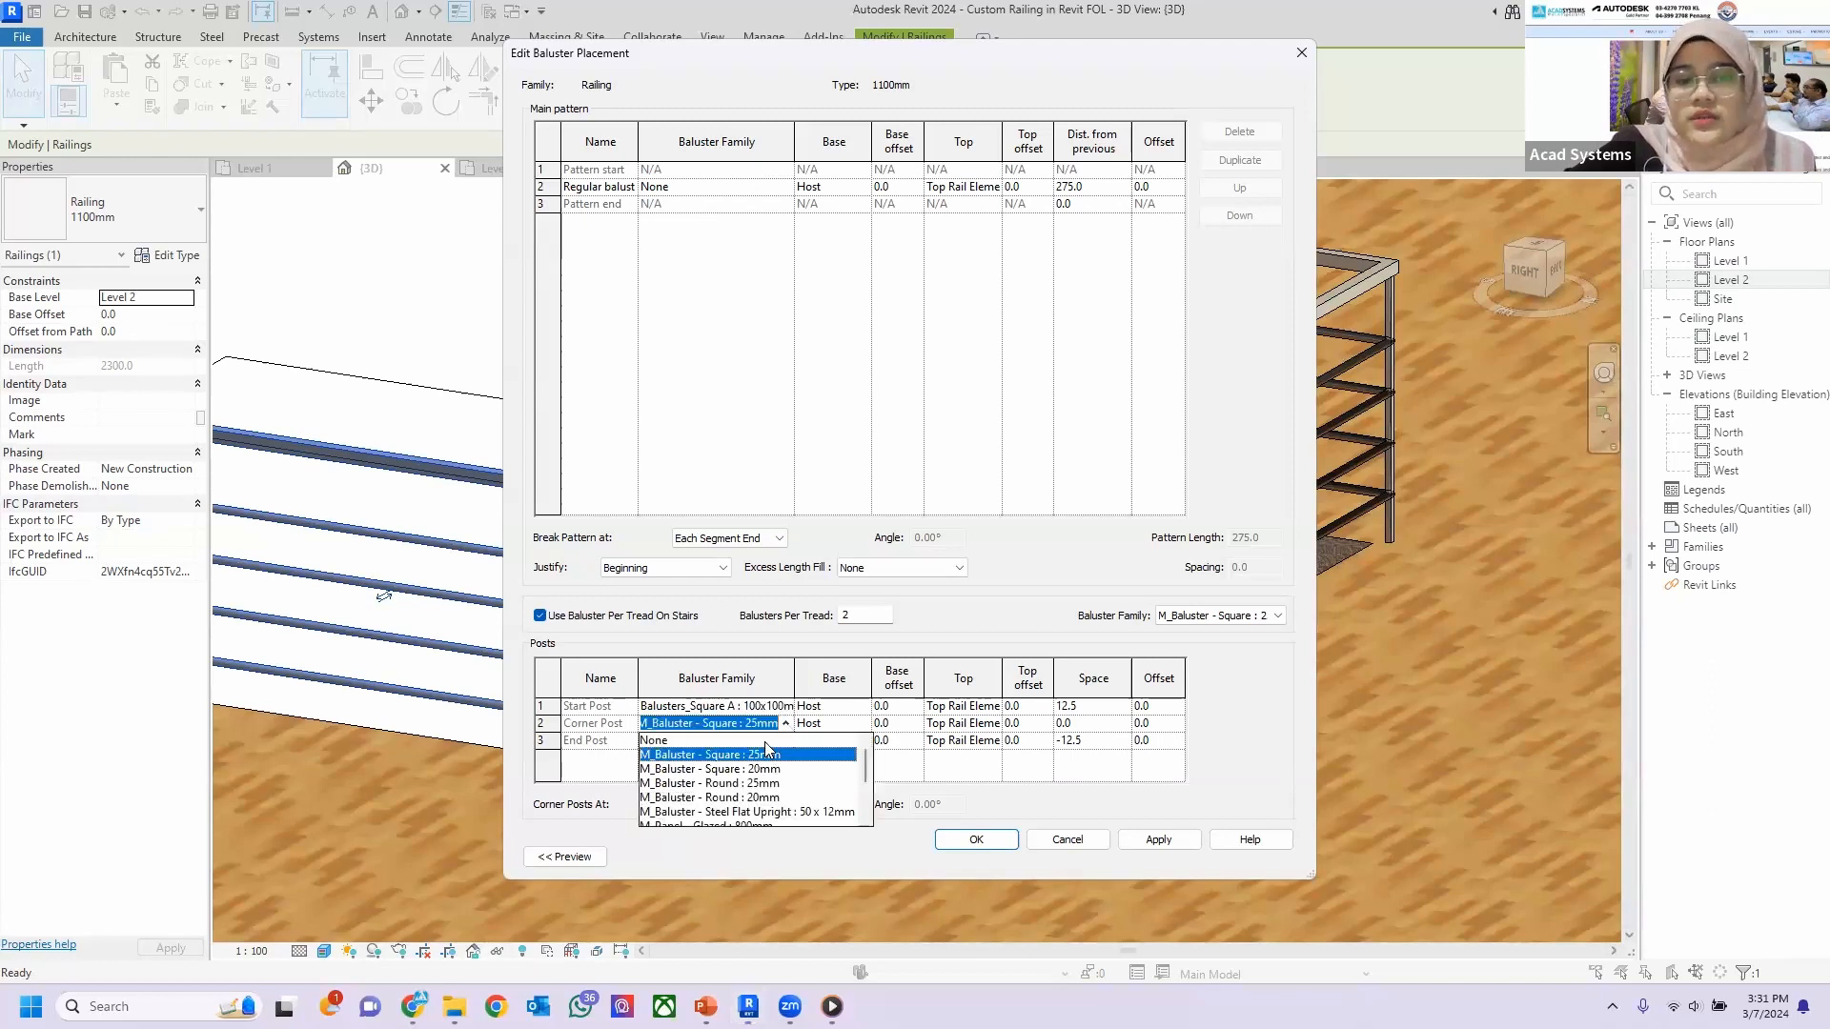
{"action": "scroll", "coordinate": [762, 793], "scroll_direction": "down", "scroll_amount": 1}
{"action": "scroll", "coordinate": [762, 793], "scroll_direction": "down", "scroll_amount": 3}
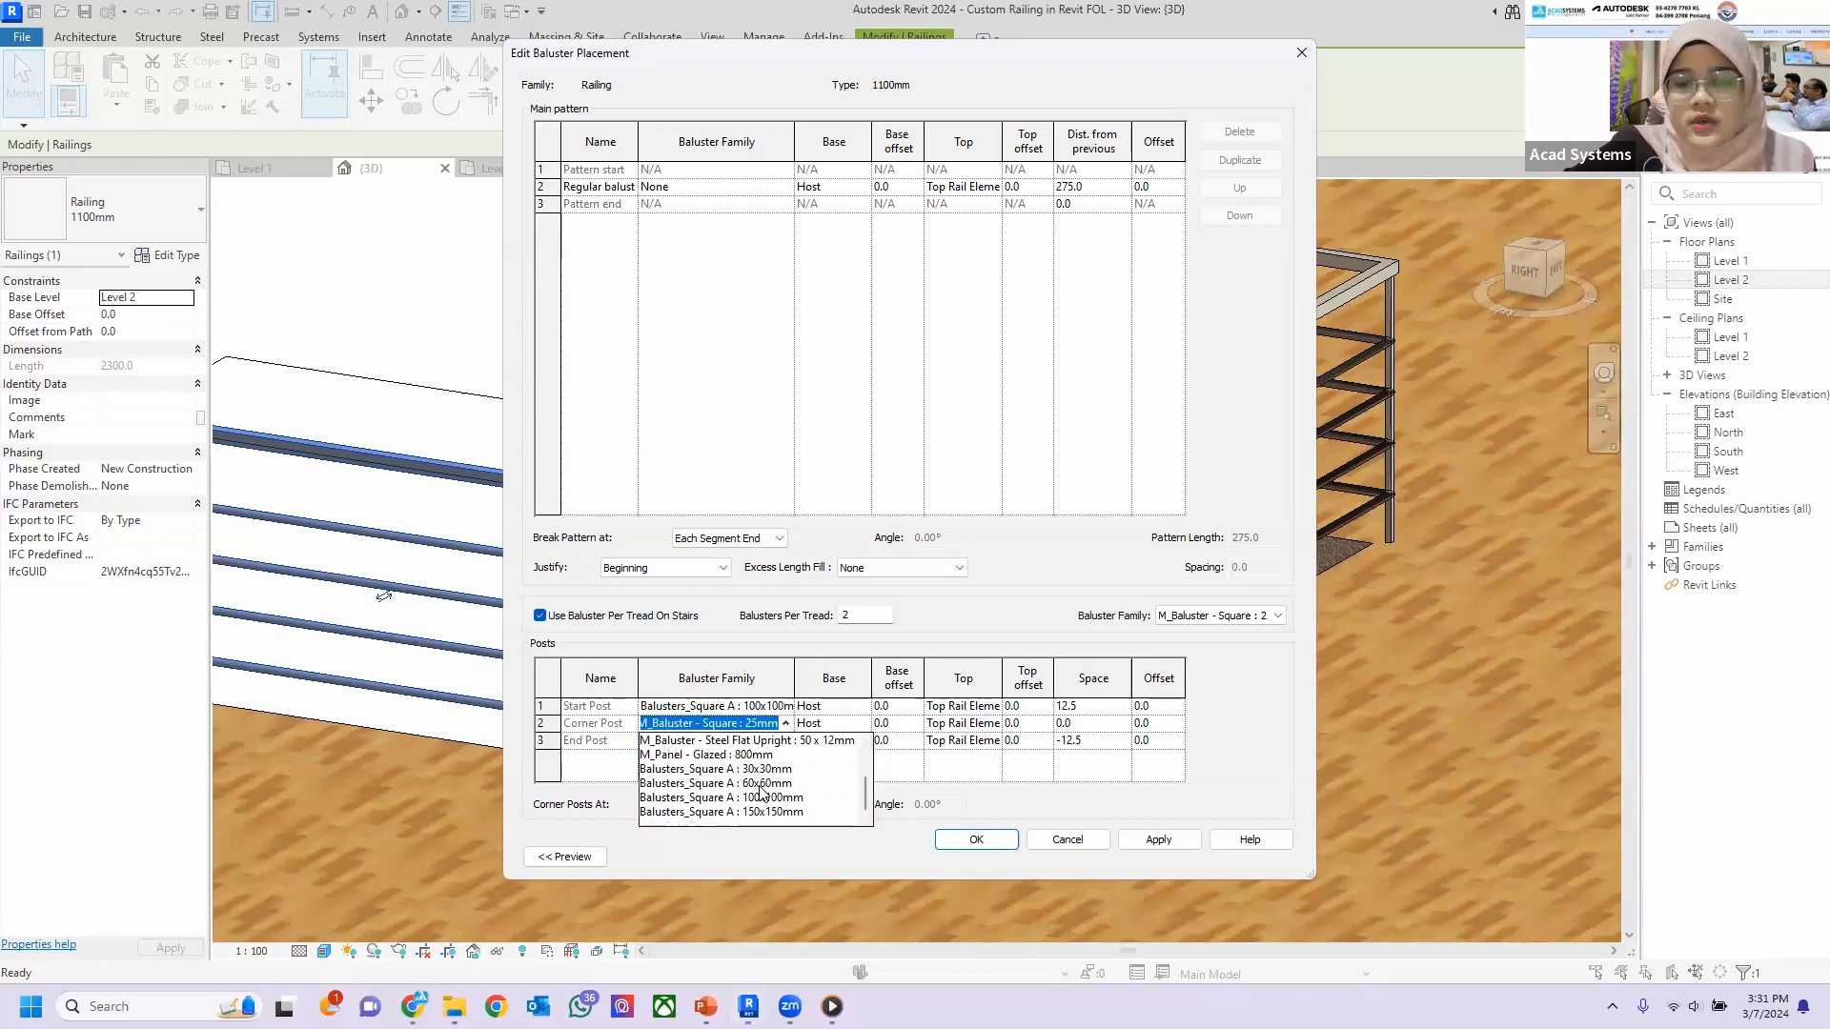
{"action": "left_click", "coordinate": [707, 806]}
{"action": "left_click", "coordinate": [786, 742]}
{"action": "scroll", "coordinate": [765, 815], "scroll_direction": "down", "scroll_amount": 4}
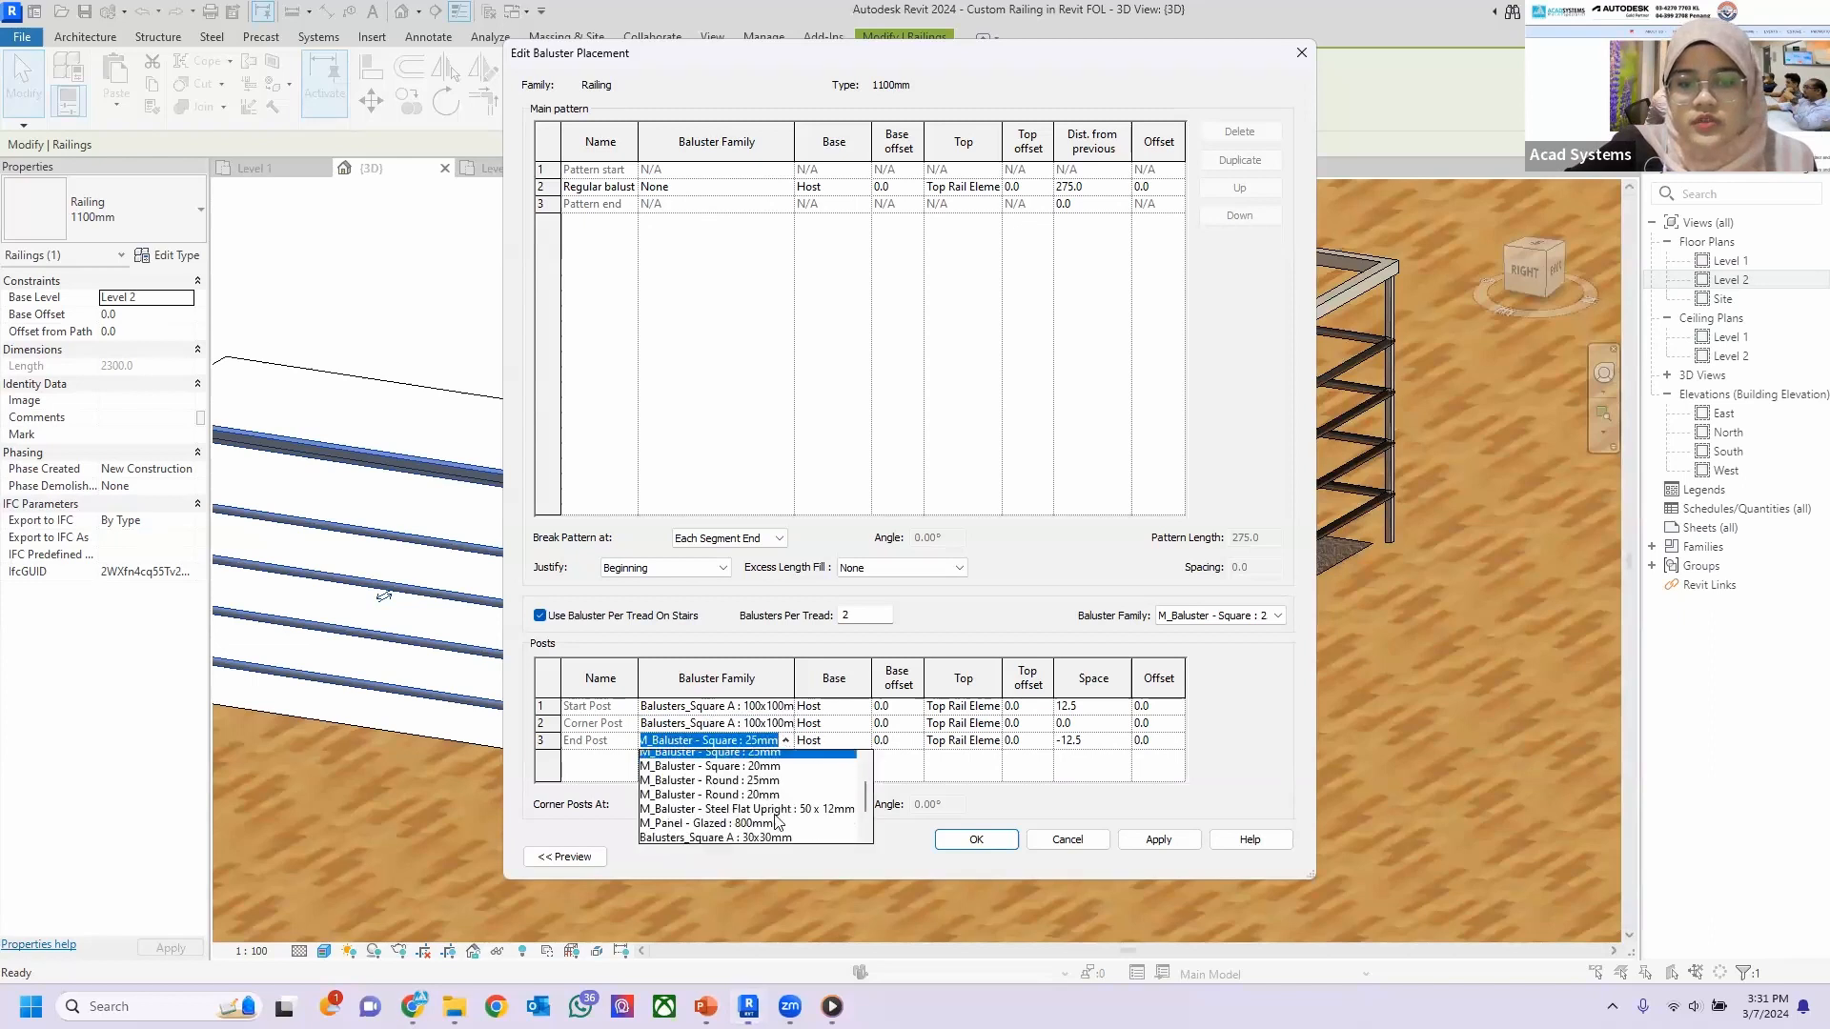
{"action": "left_click", "coordinate": [766, 816]}
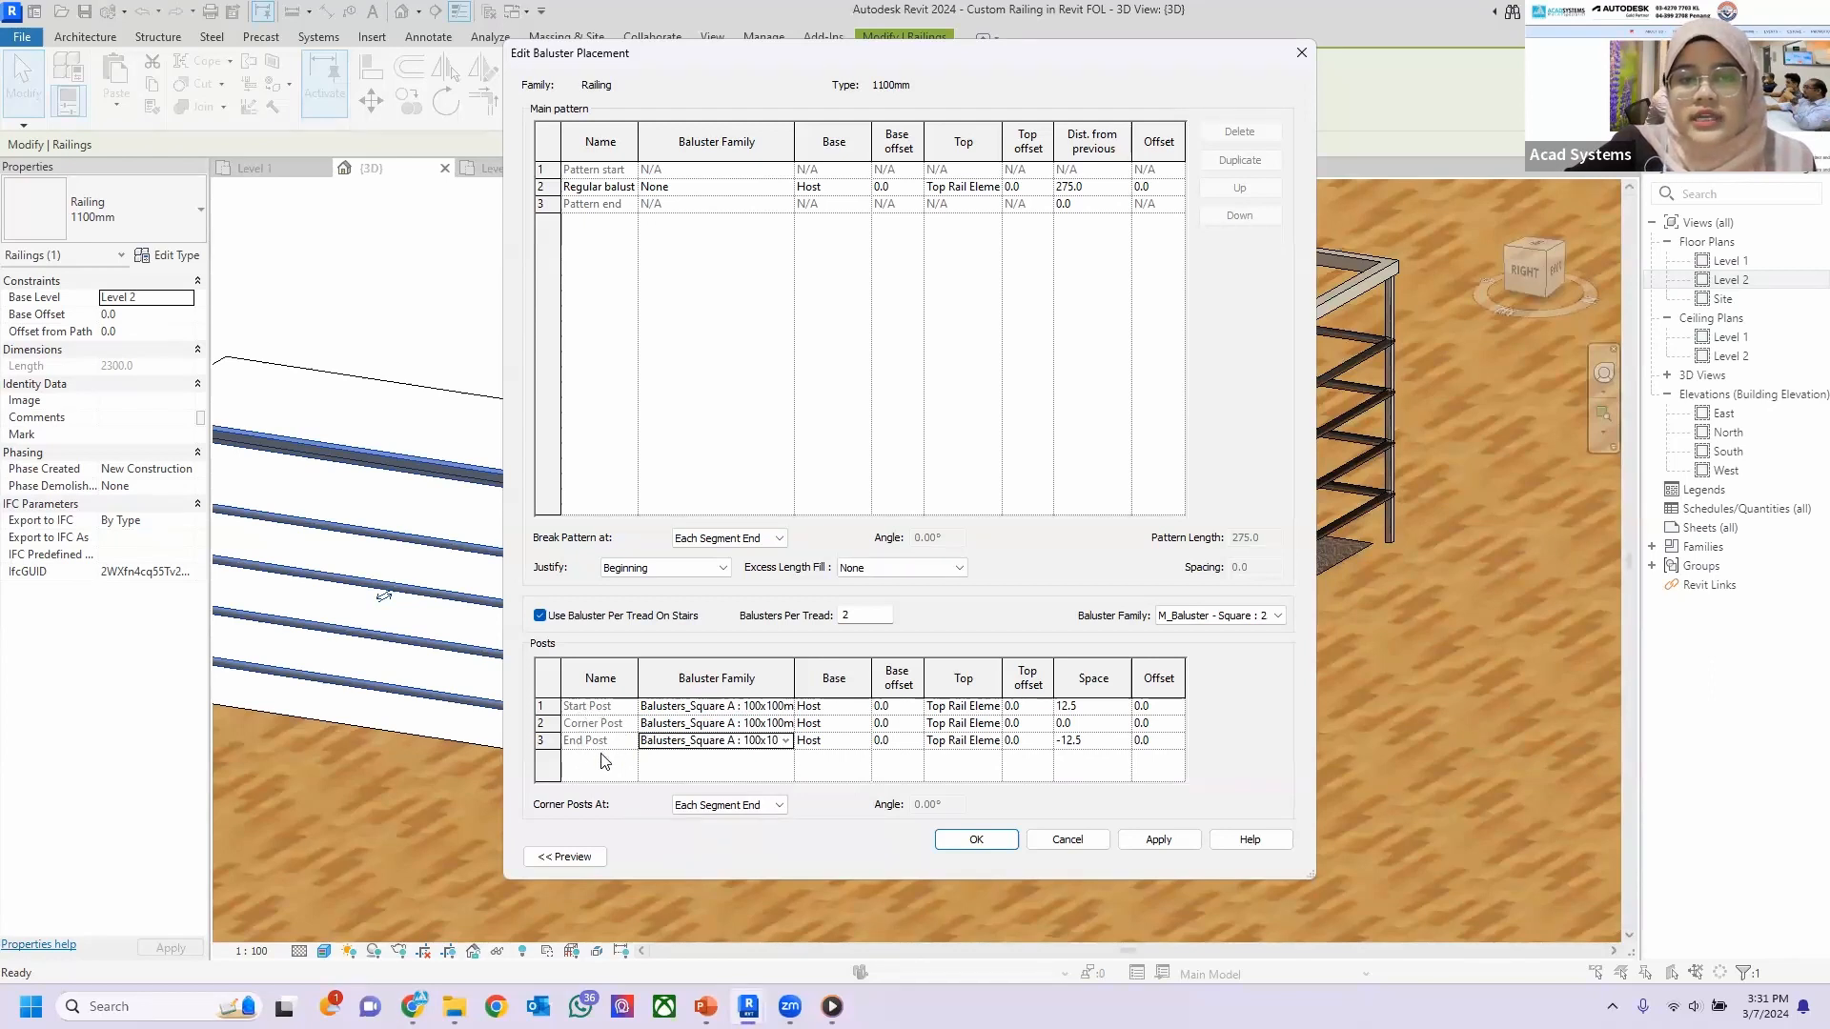
{"action": "left_click", "coordinate": [981, 841]}
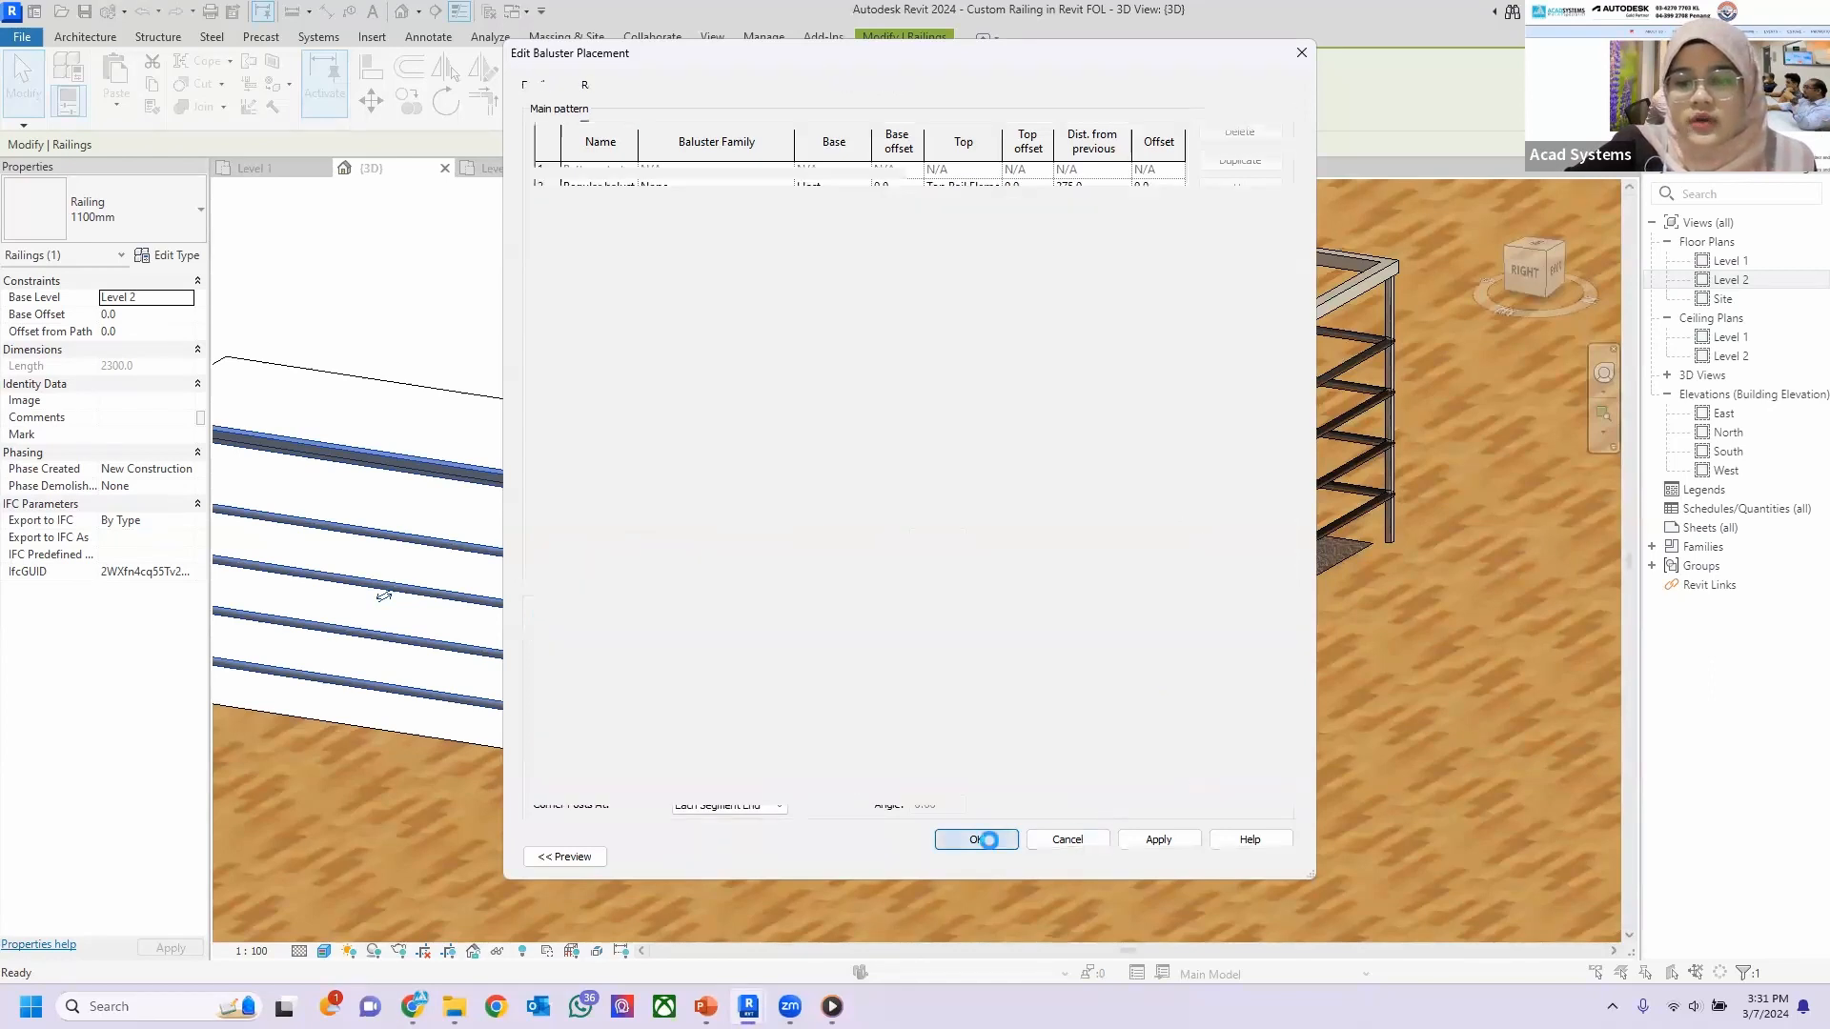
{"action": "left_click", "coordinate": [1260, 856]}
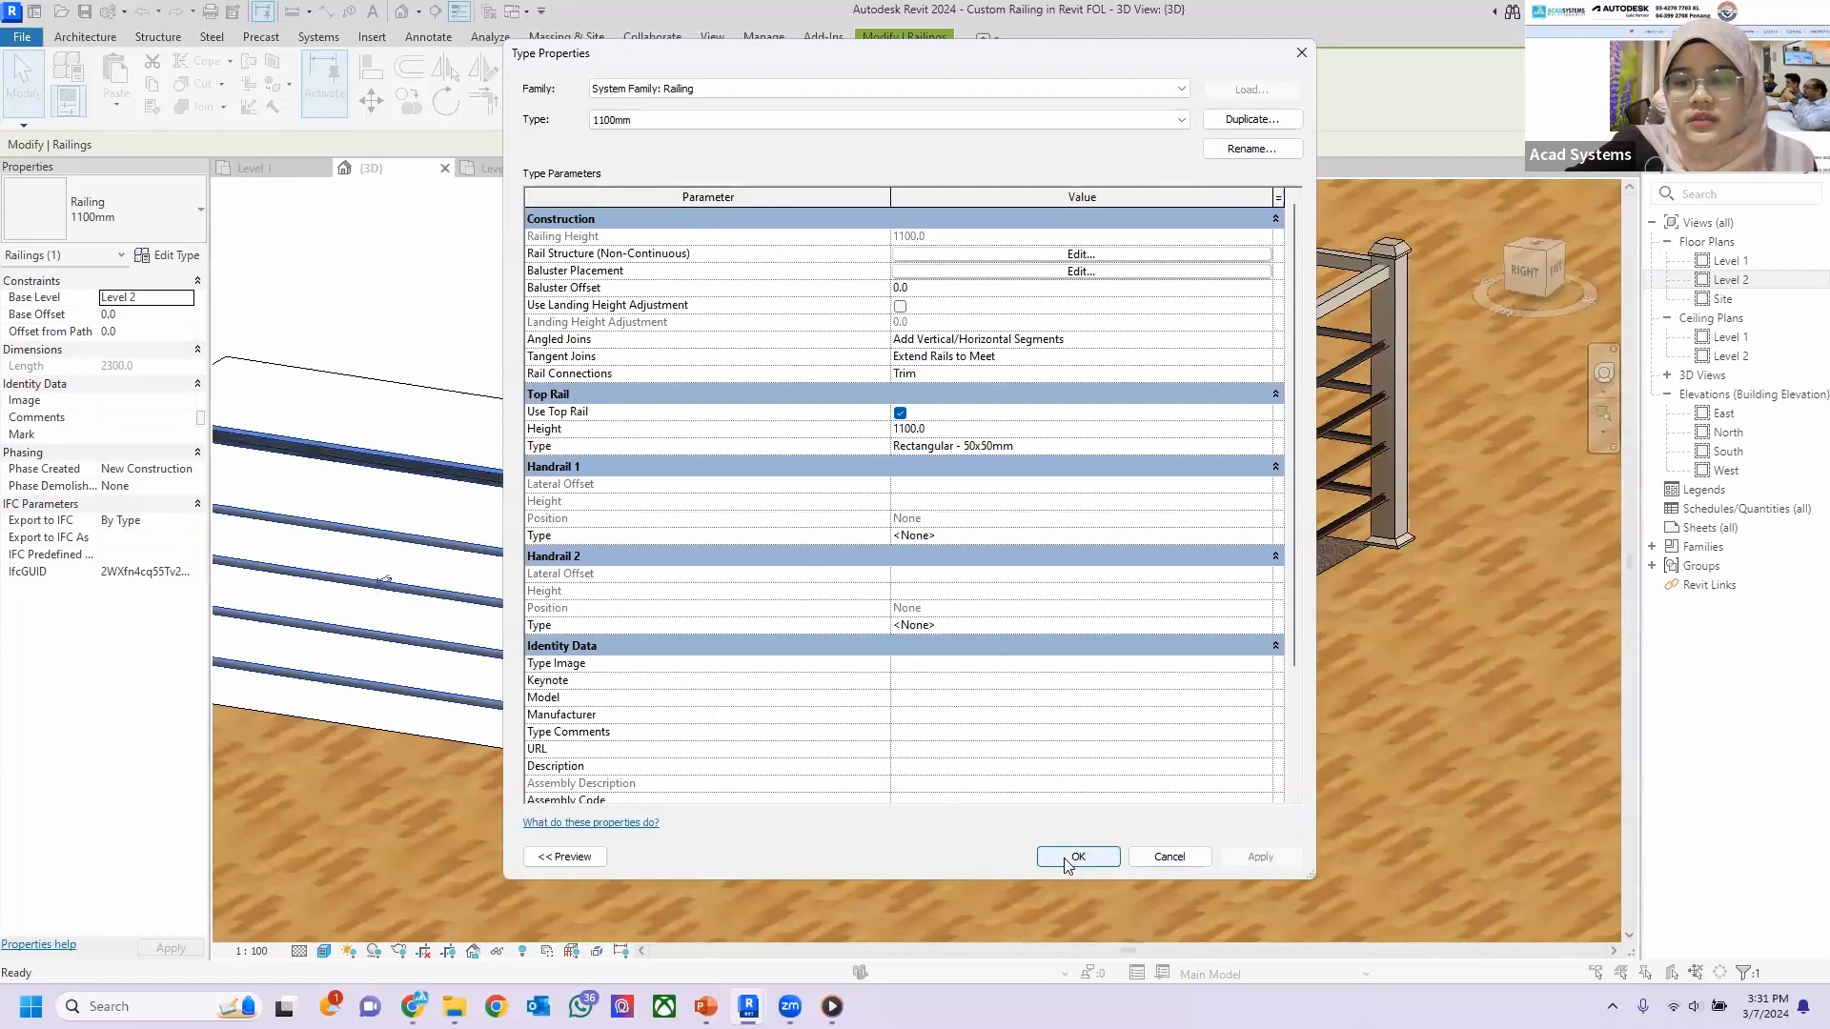
{"action": "left_click", "coordinate": [1077, 856]}
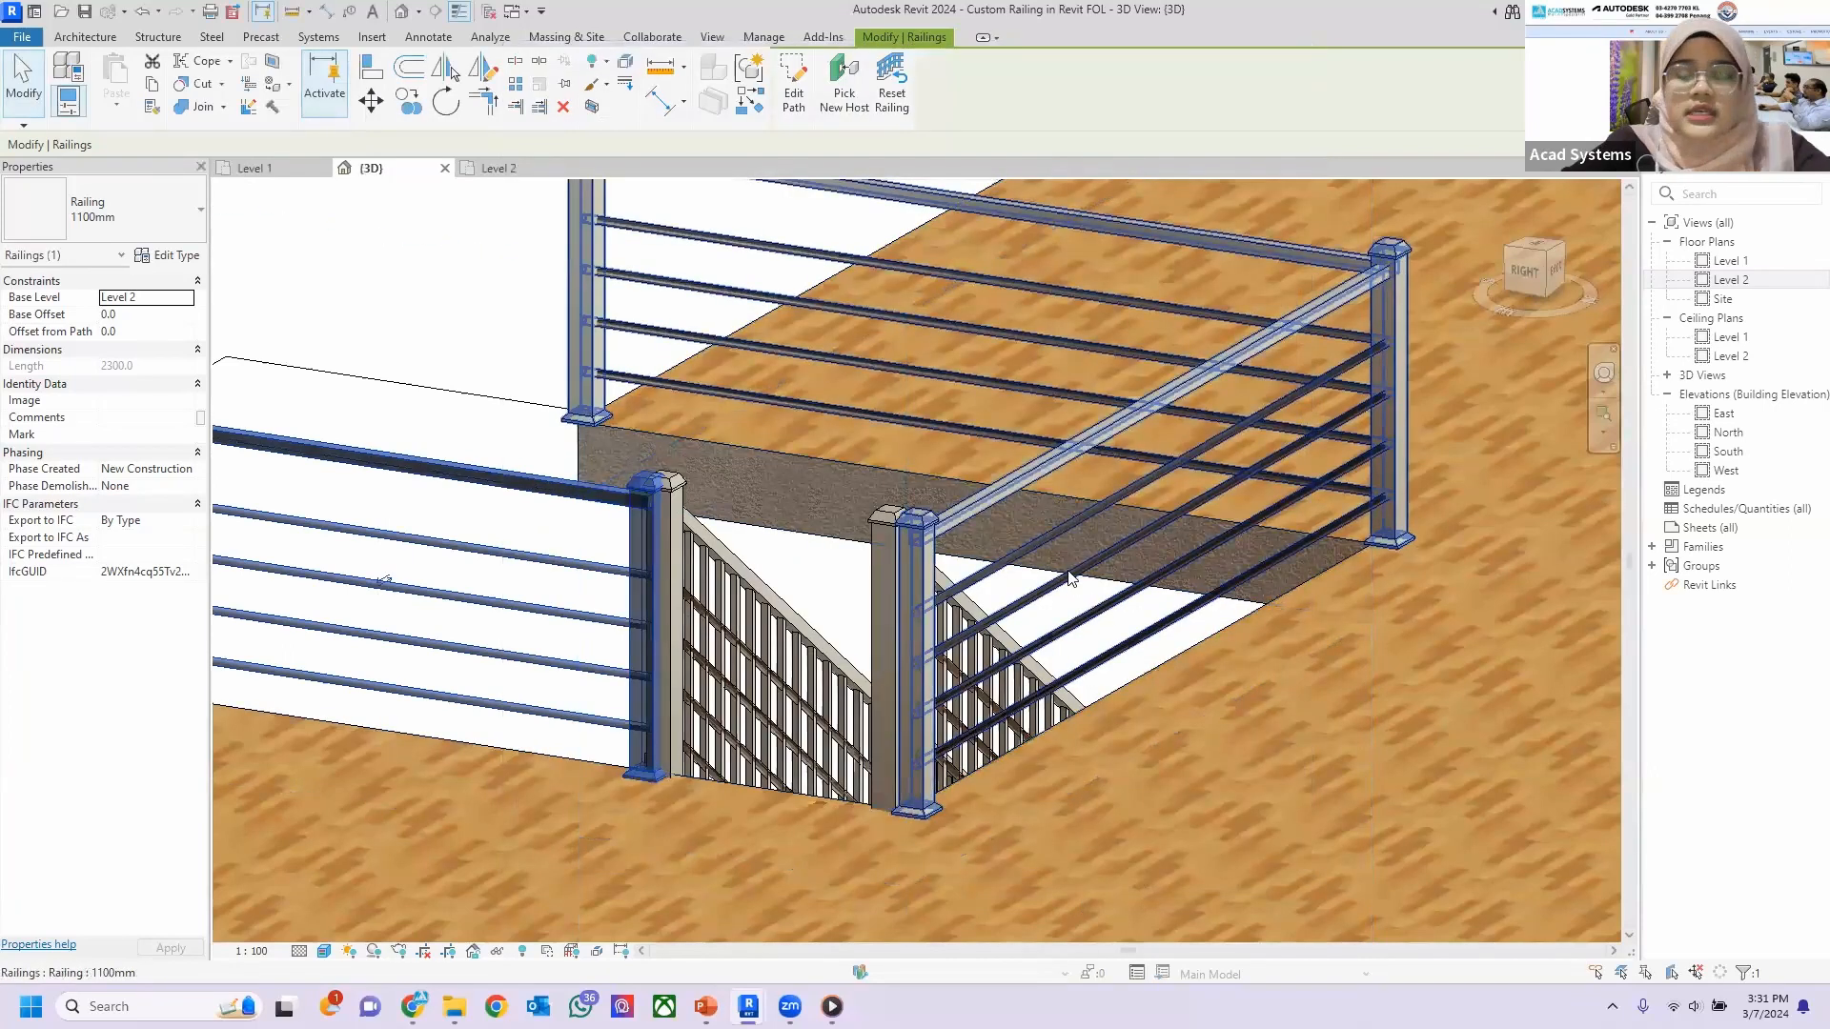
Set the material of the Level 2 railing's top rail type, Rectangular - 50x50mm, to Railing and apply the type changes.
{"action": "middle_click_drag", "start_coordinate": [1003, 573], "coordinate": [457, 411], "text": "shift"}
{"action": "scroll", "coordinate": [545, 400], "scroll_direction": "up", "scroll_amount": 2}
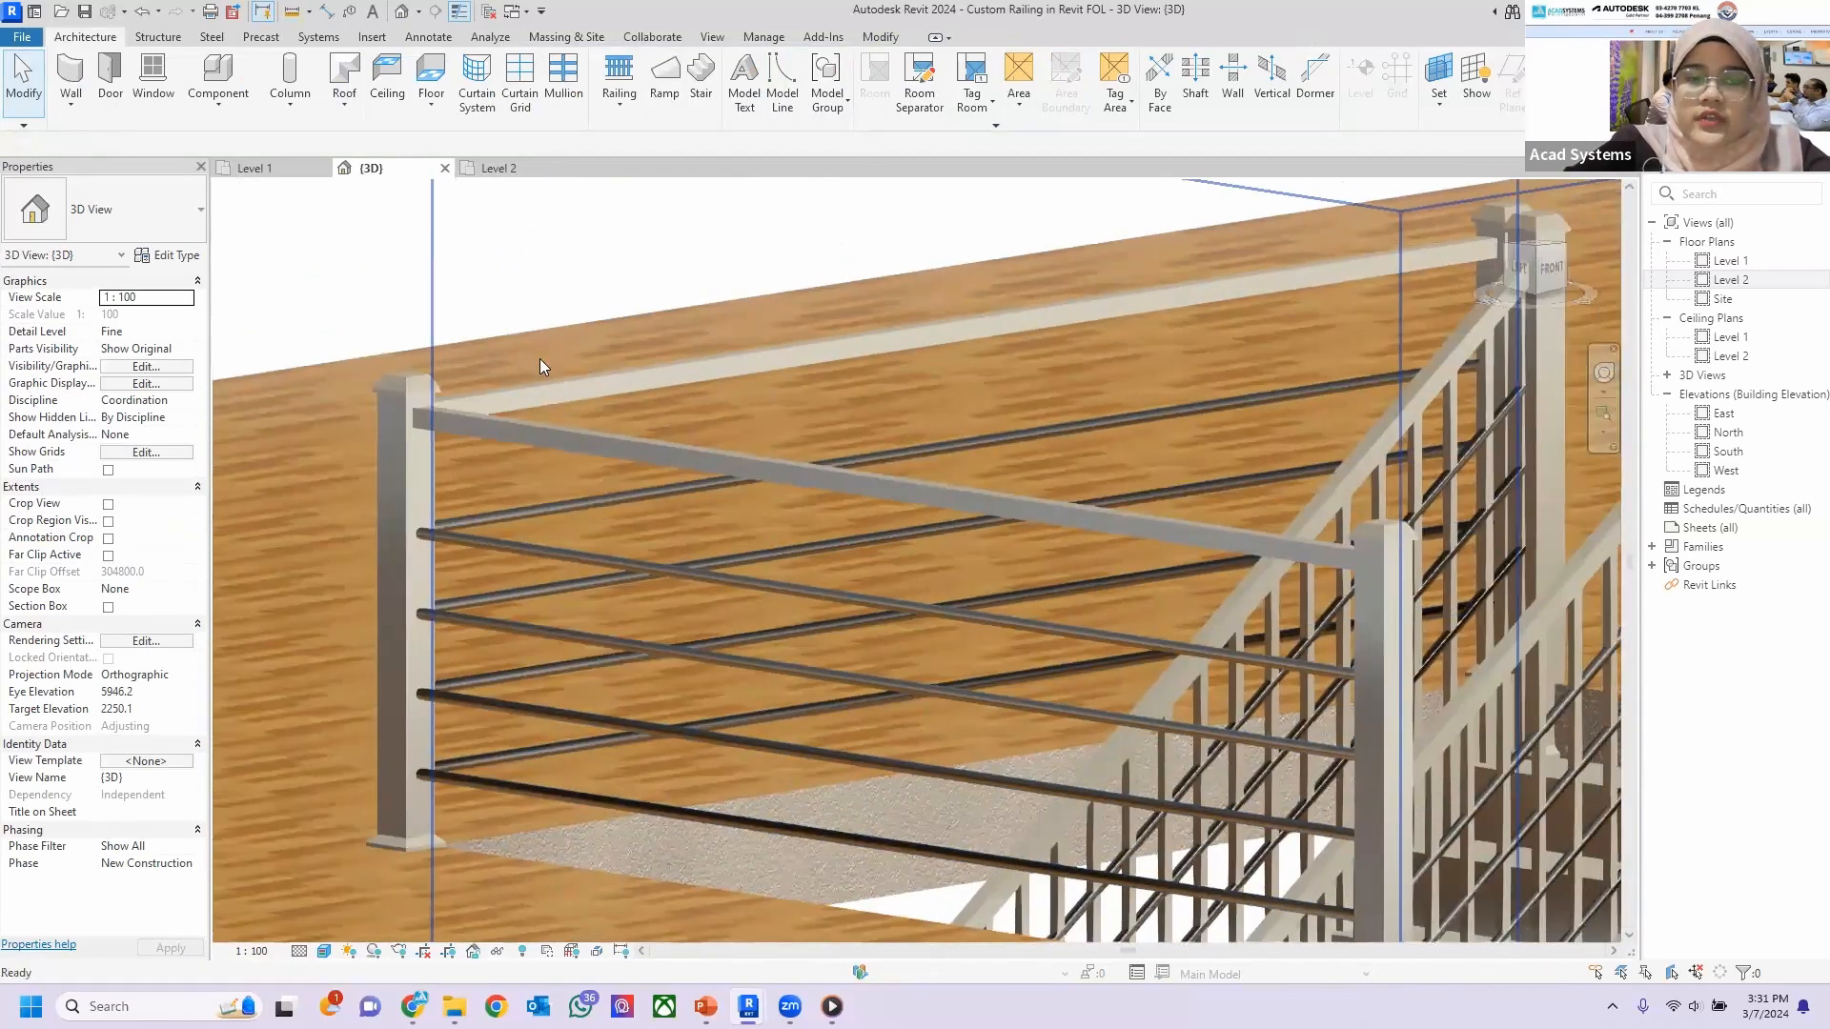
{"action": "left_click", "coordinate": [507, 400]}
{"action": "scroll", "coordinate": [553, 386], "scroll_direction": "down", "scroll_amount": 2}
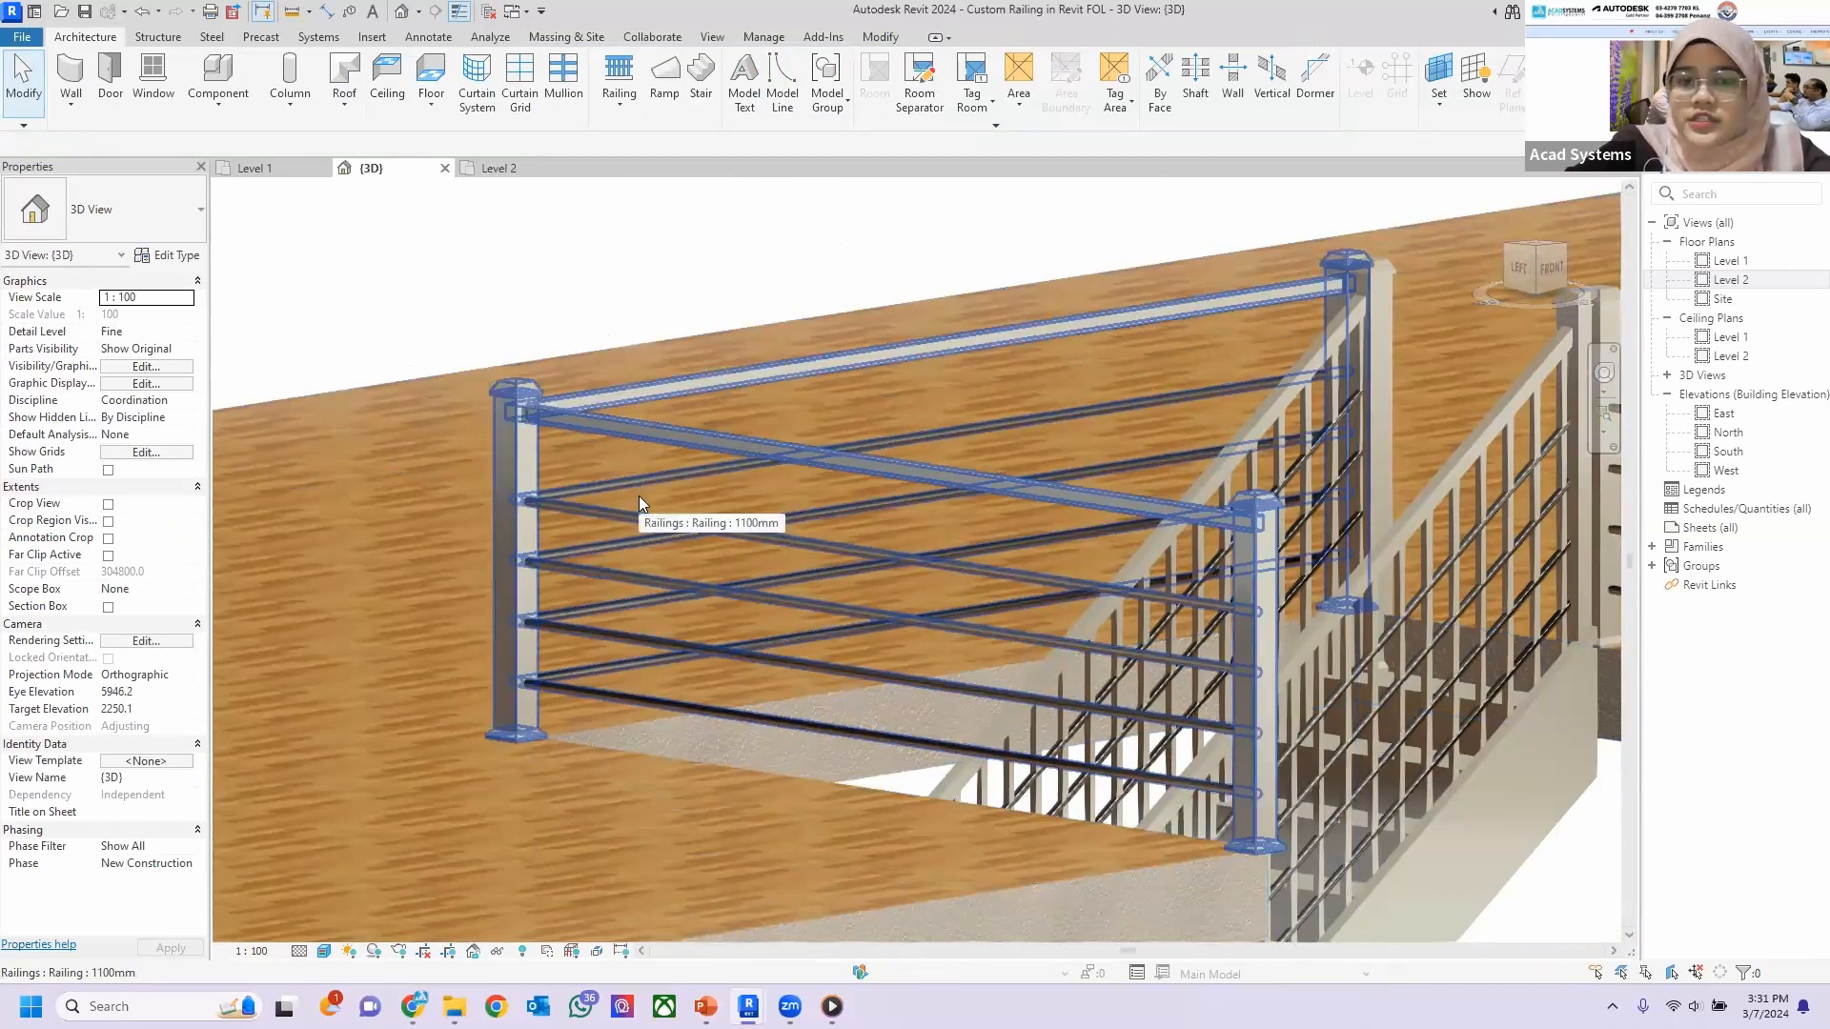
{"action": "left_click", "coordinate": [611, 330]}
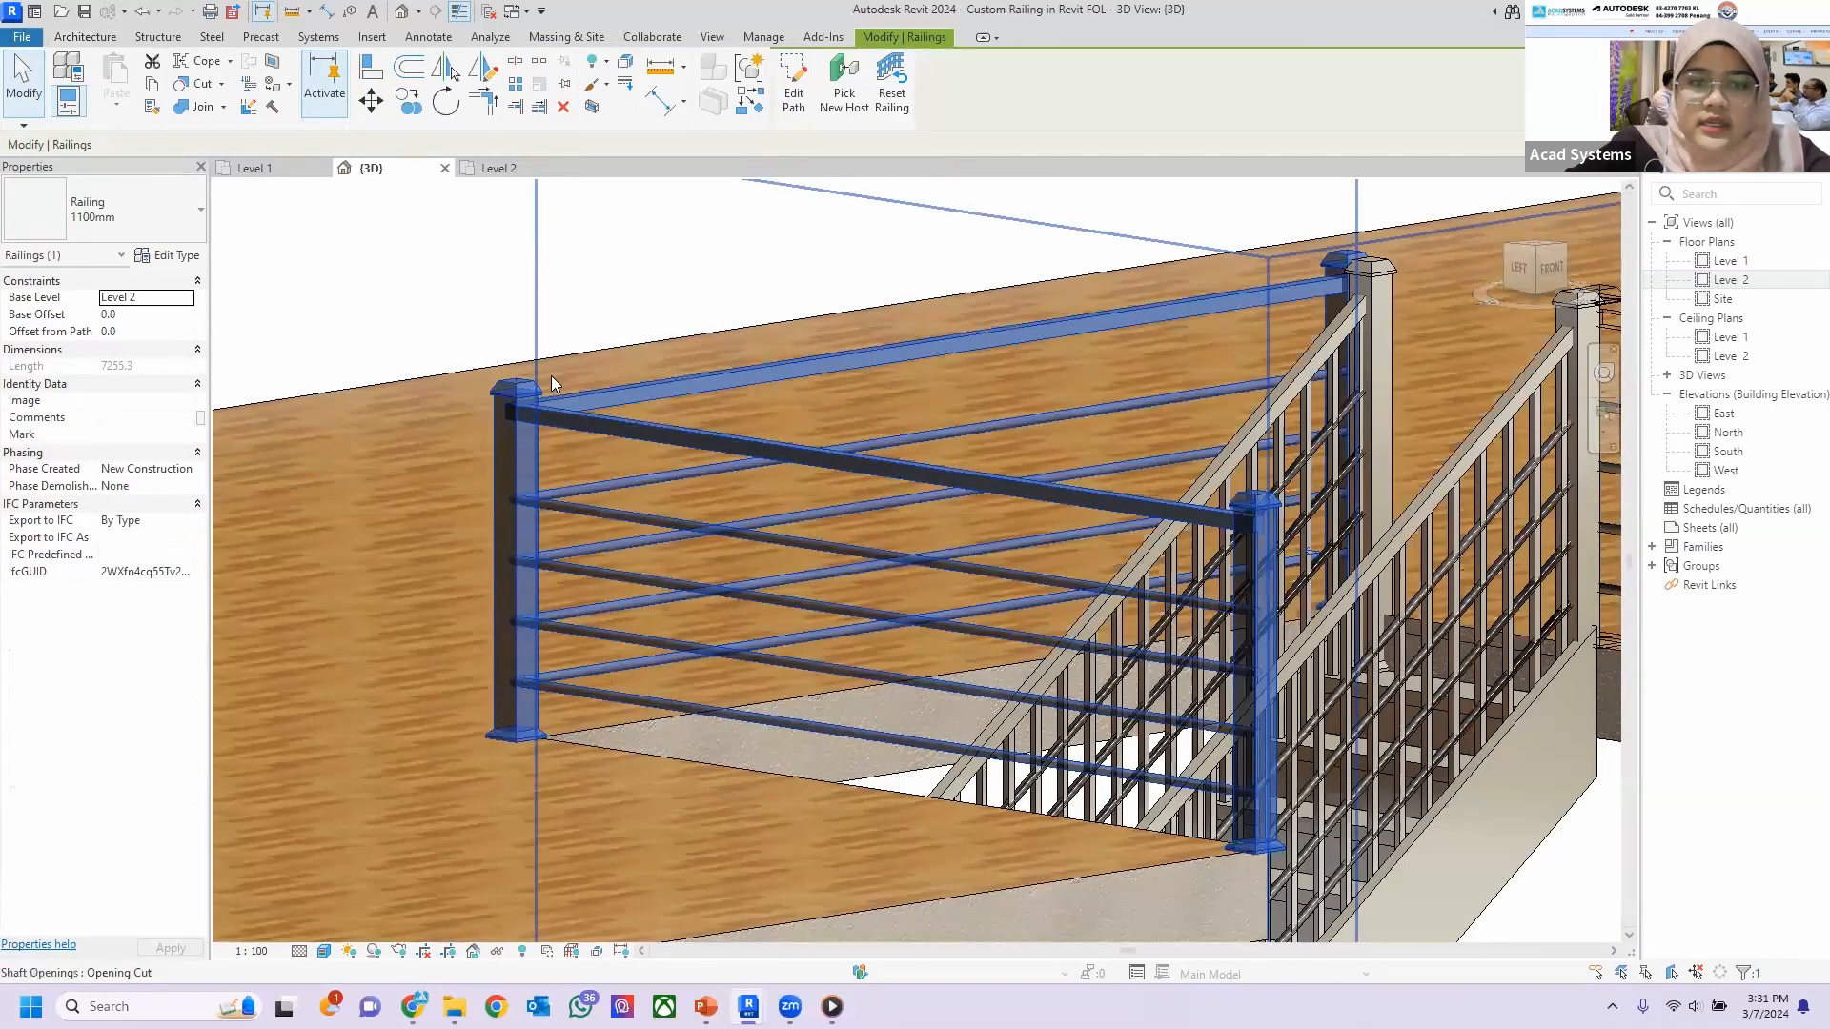
{"action": "left_click", "coordinate": [162, 255]}
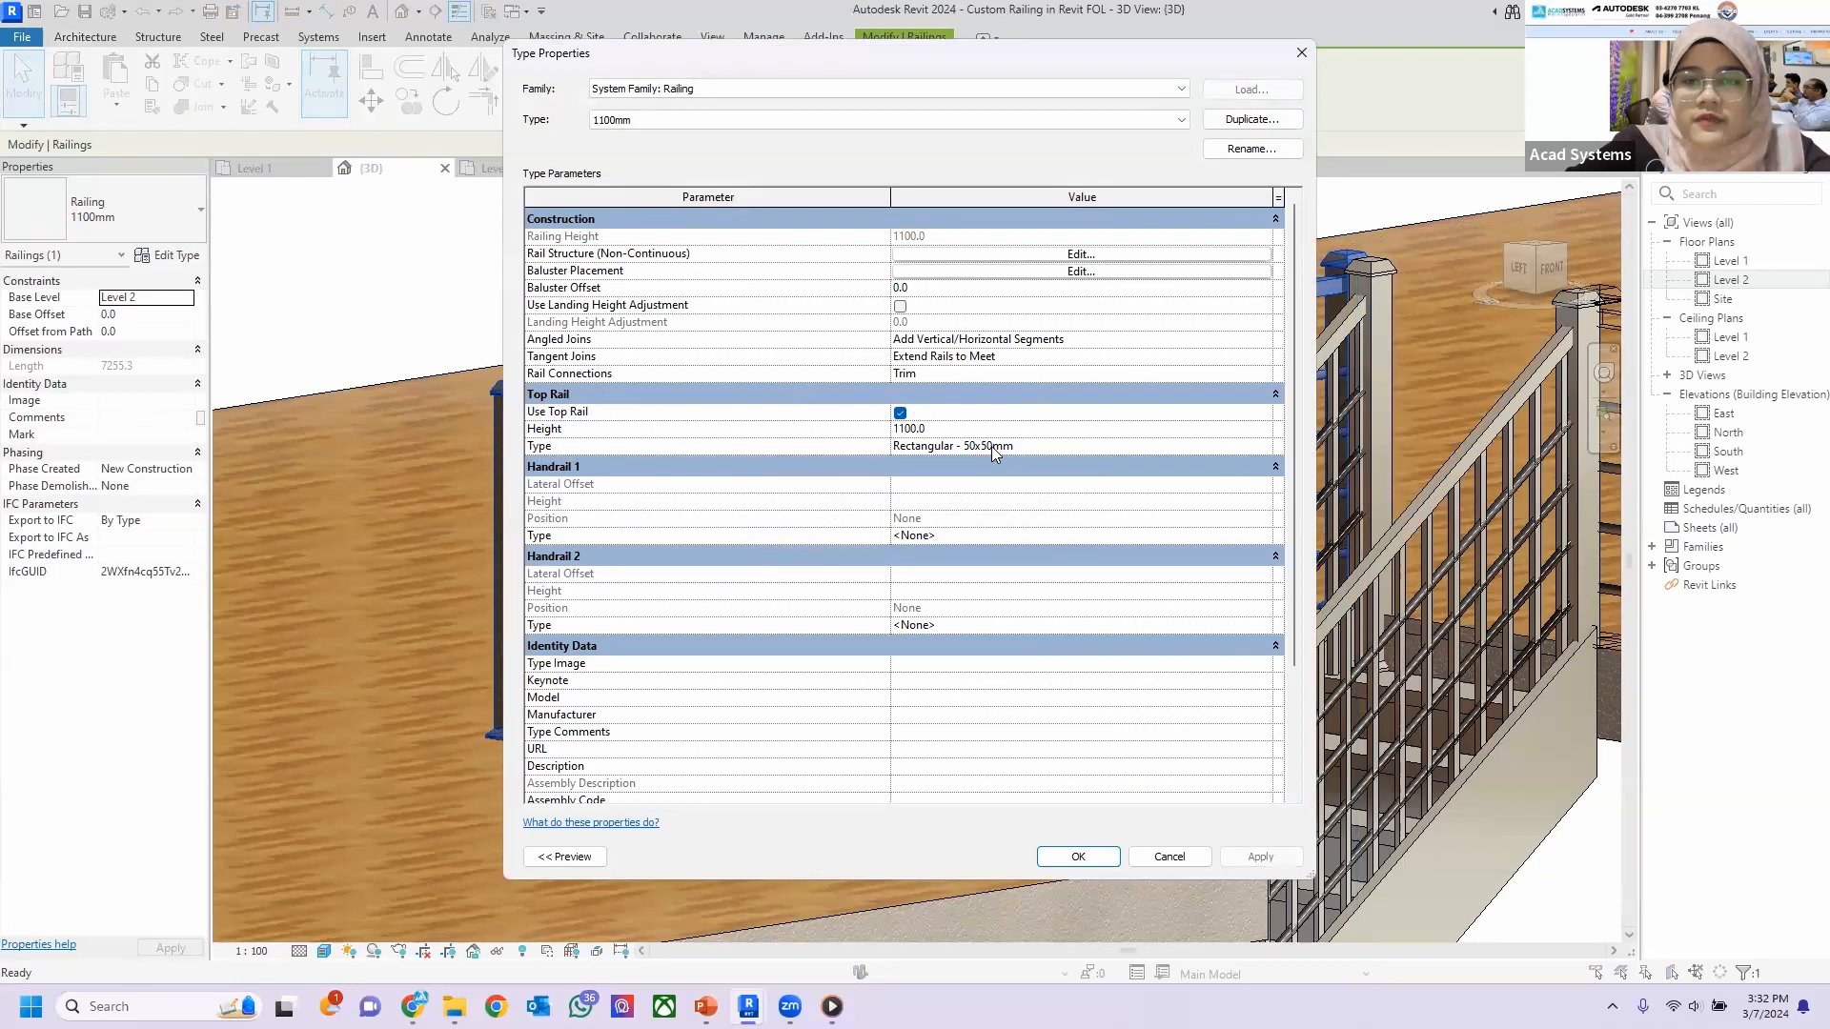
{"action": "left_click", "coordinate": [1025, 446]}
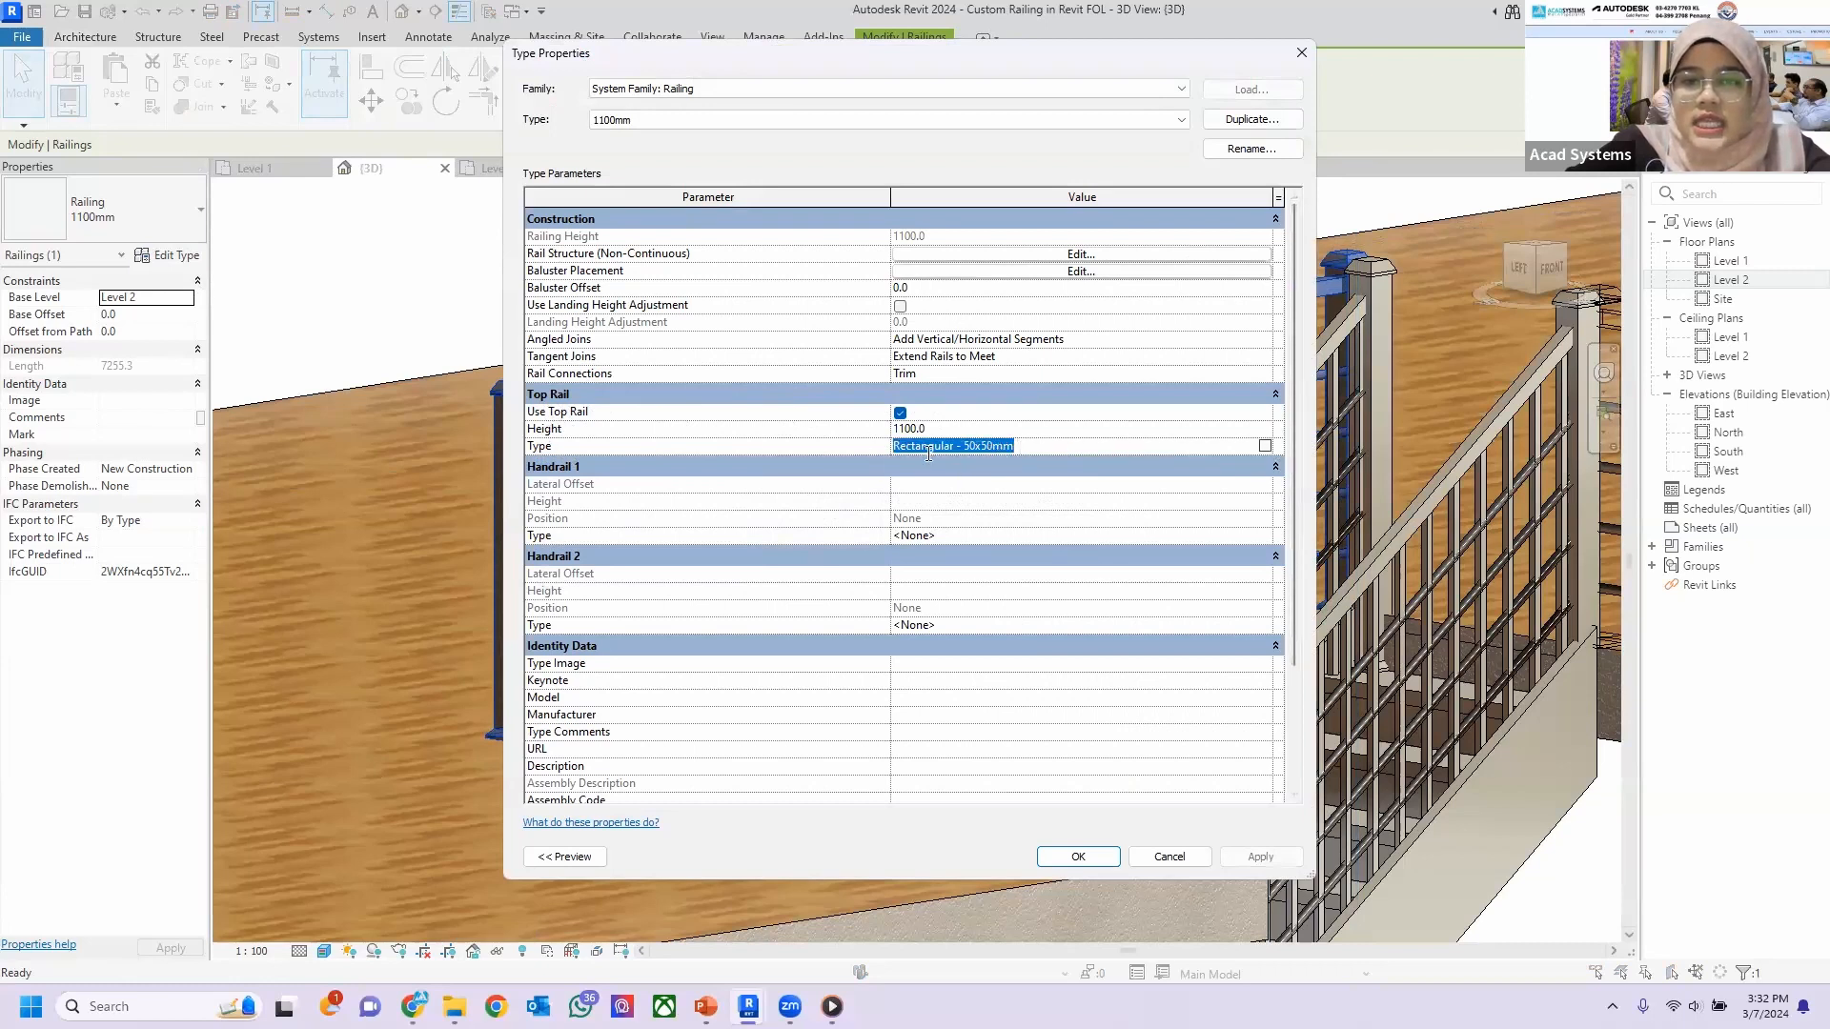
{"action": "left_click", "coordinate": [1266, 447]}
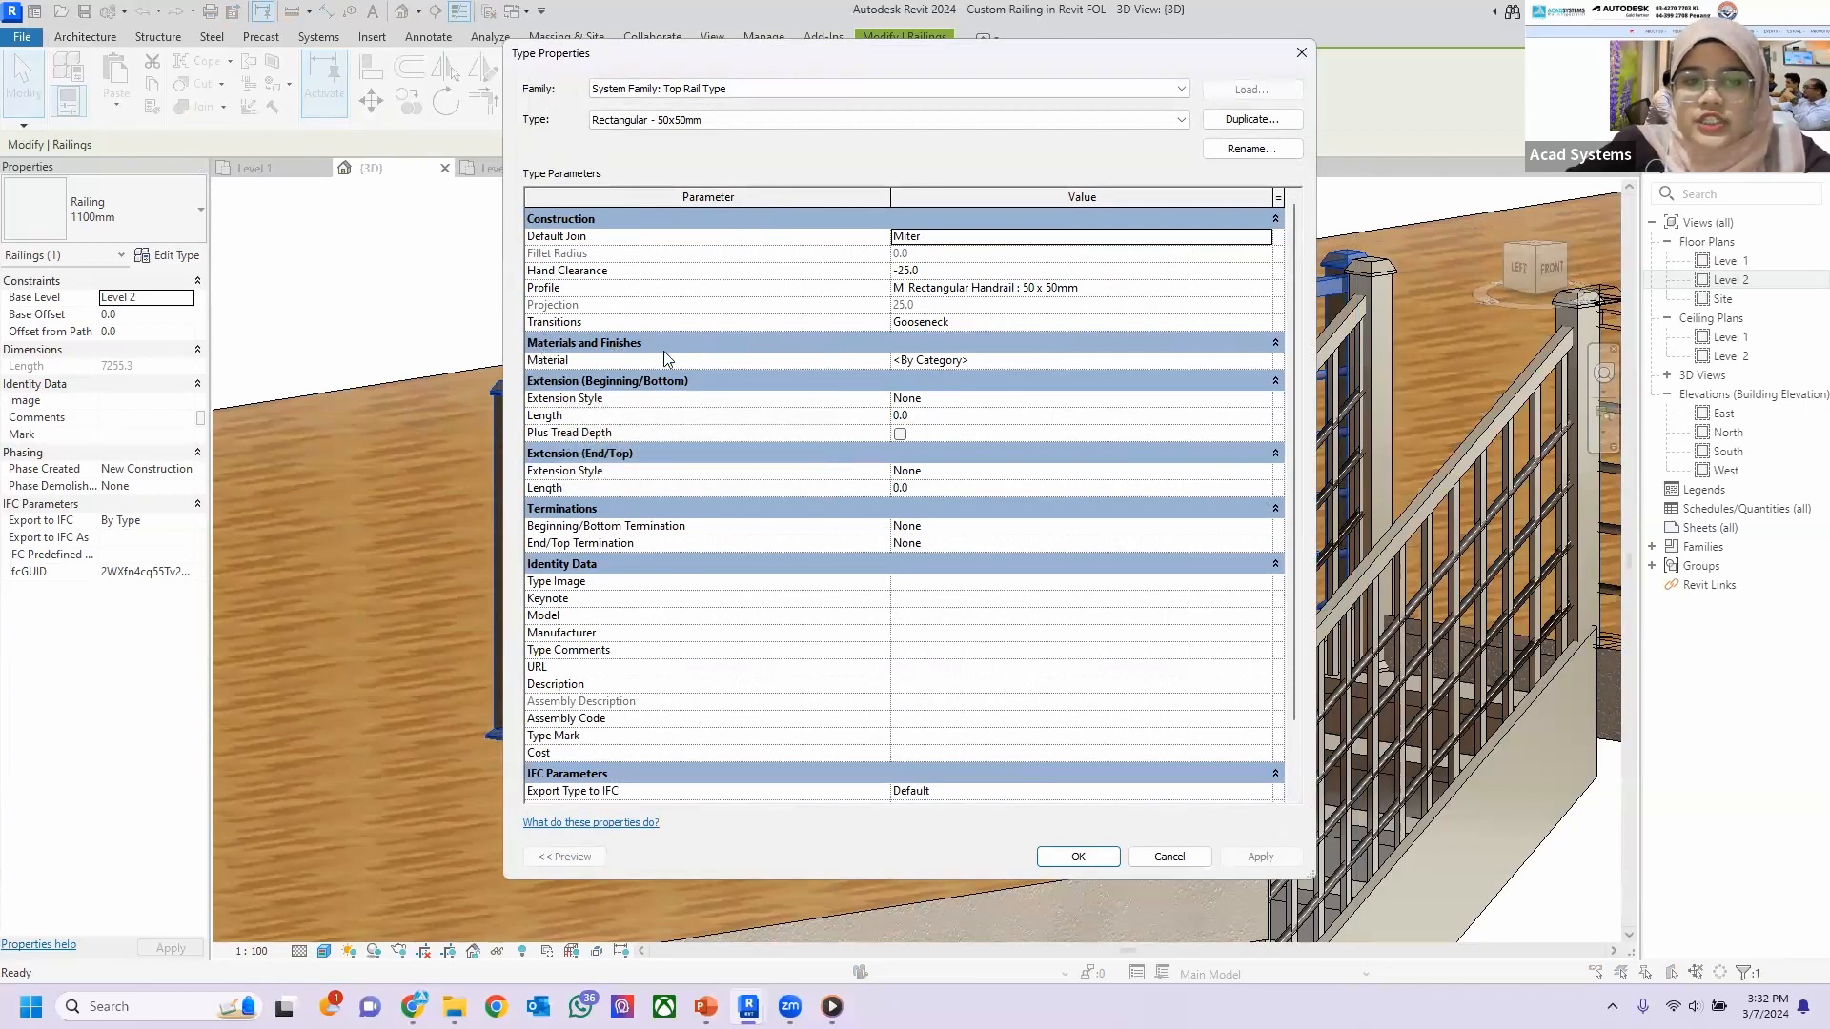
{"action": "left_click", "coordinate": [936, 364]}
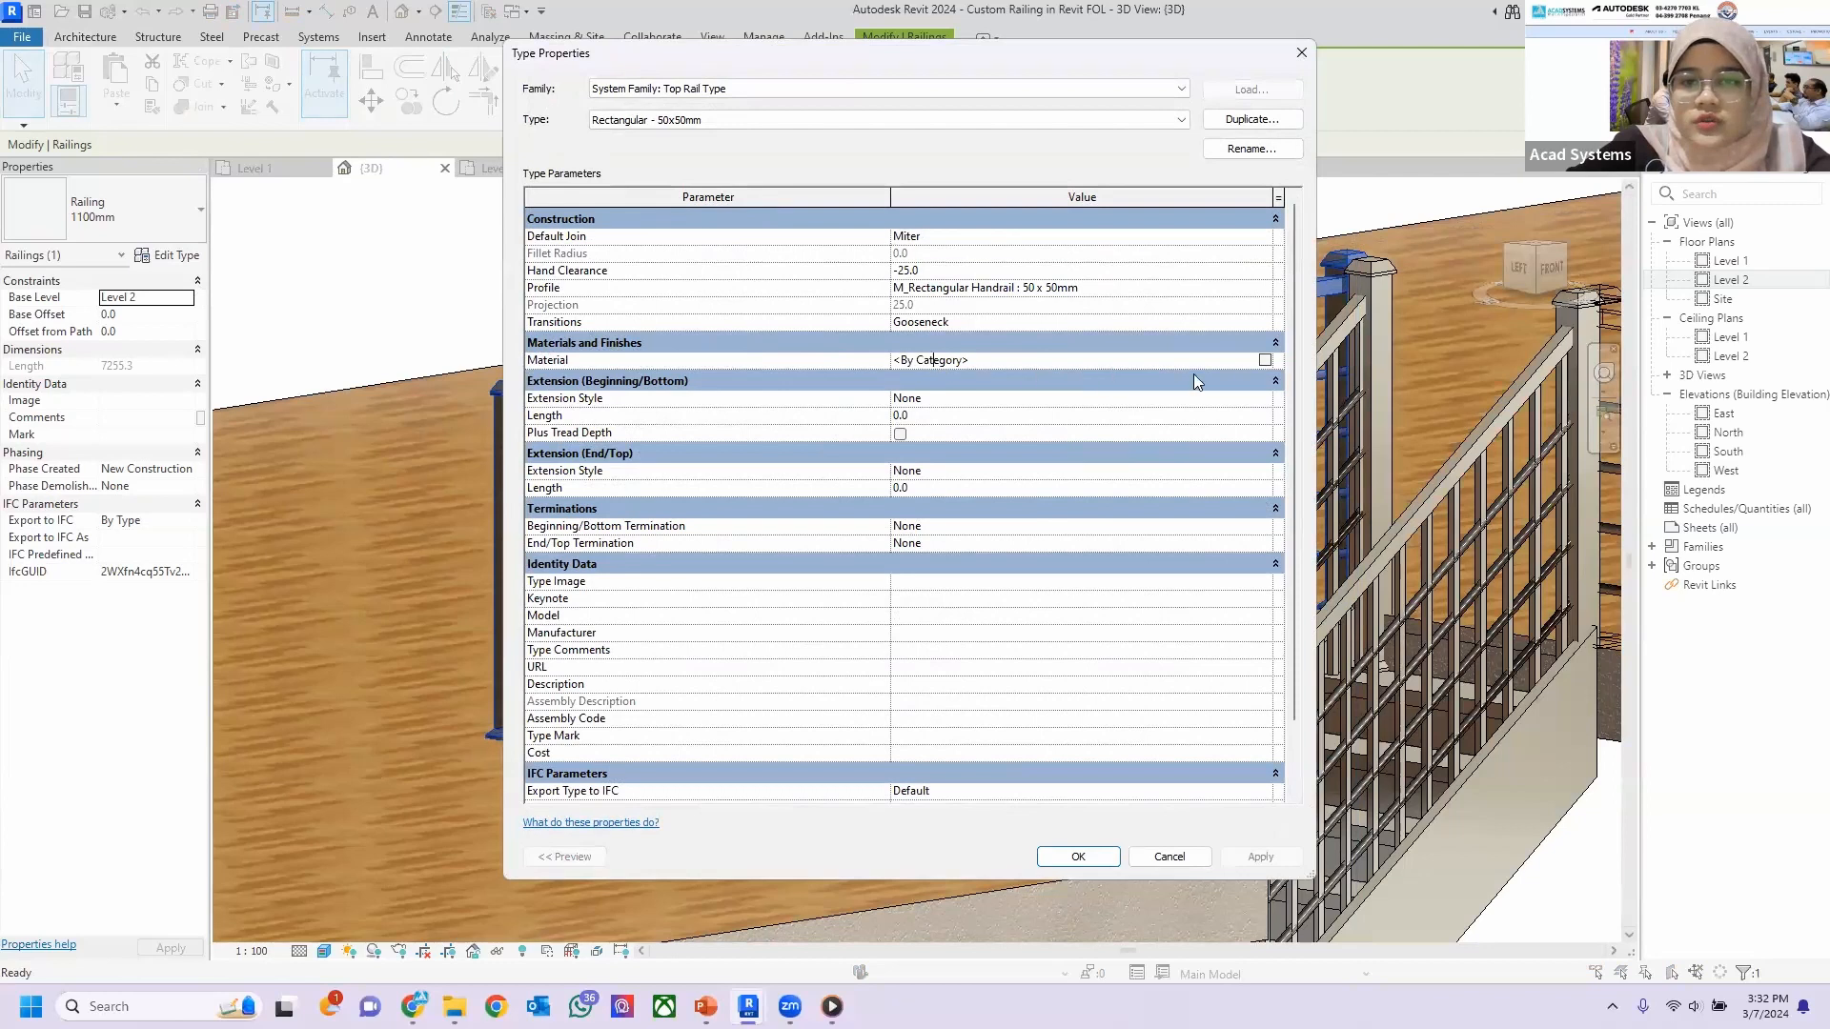
{"action": "left_click", "coordinate": [1265, 360]}
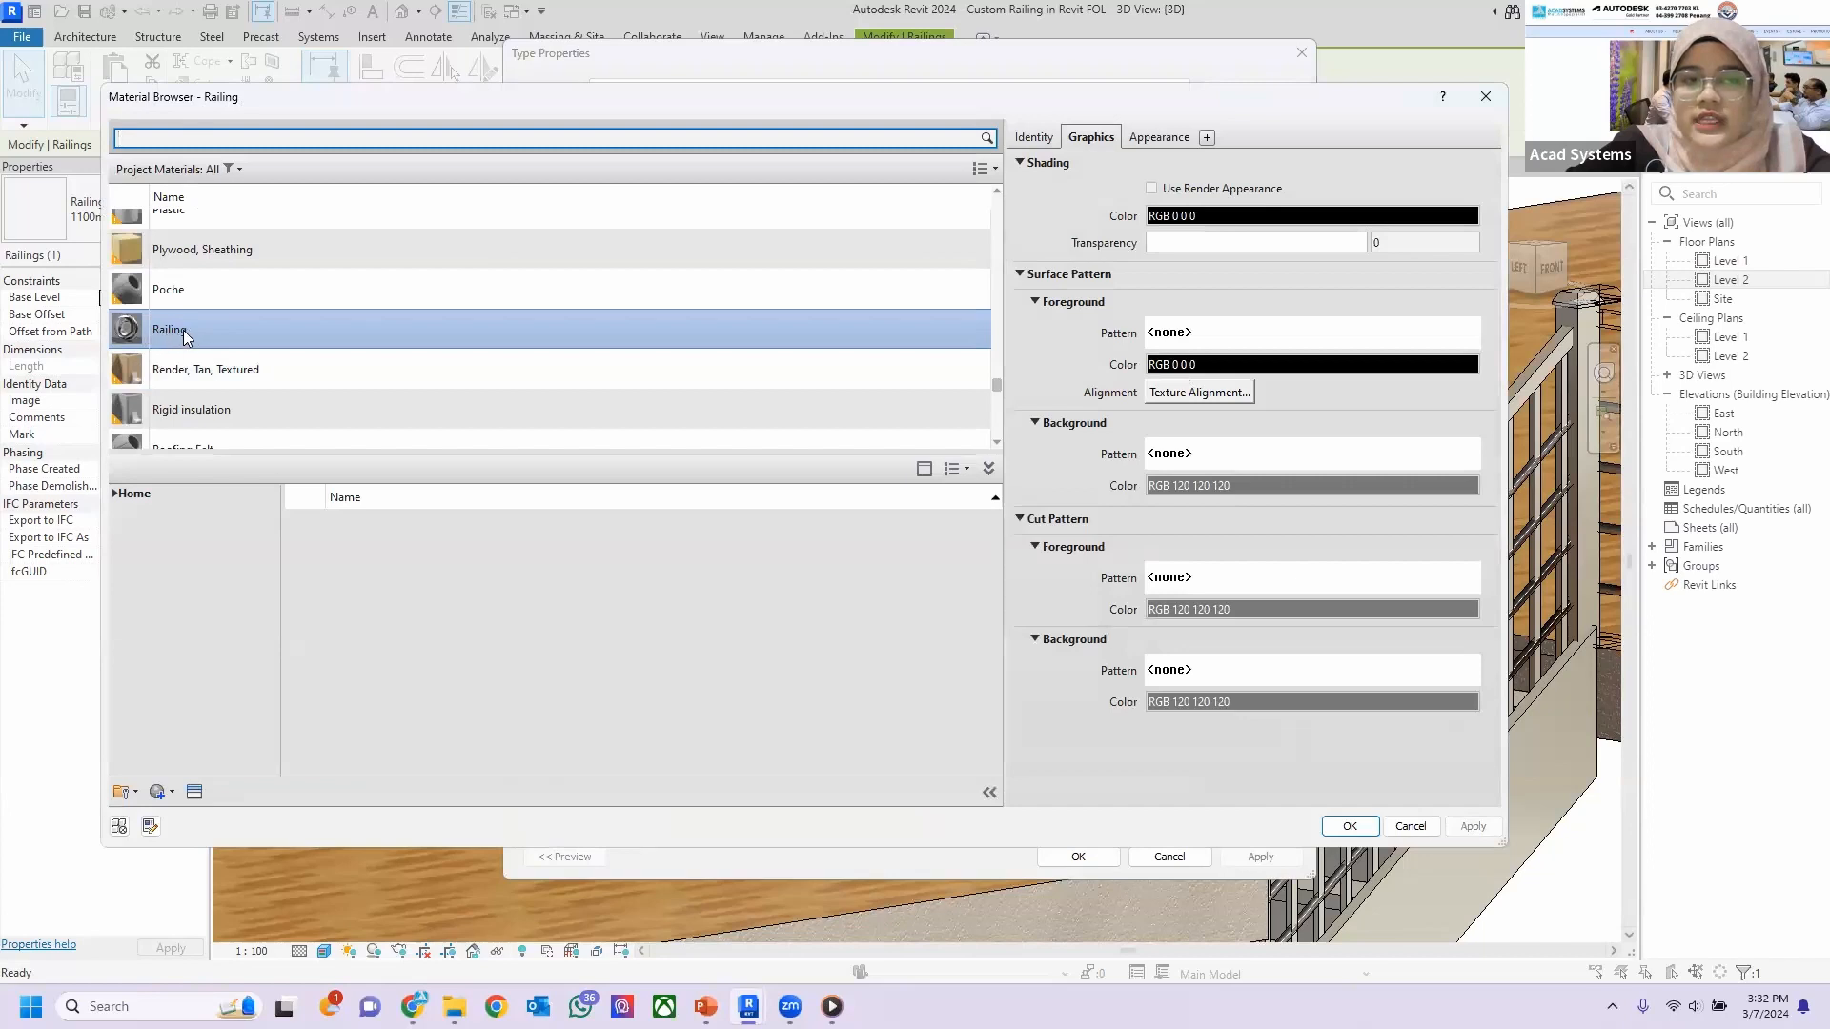
{"action": "left_click", "coordinate": [1351, 825]}
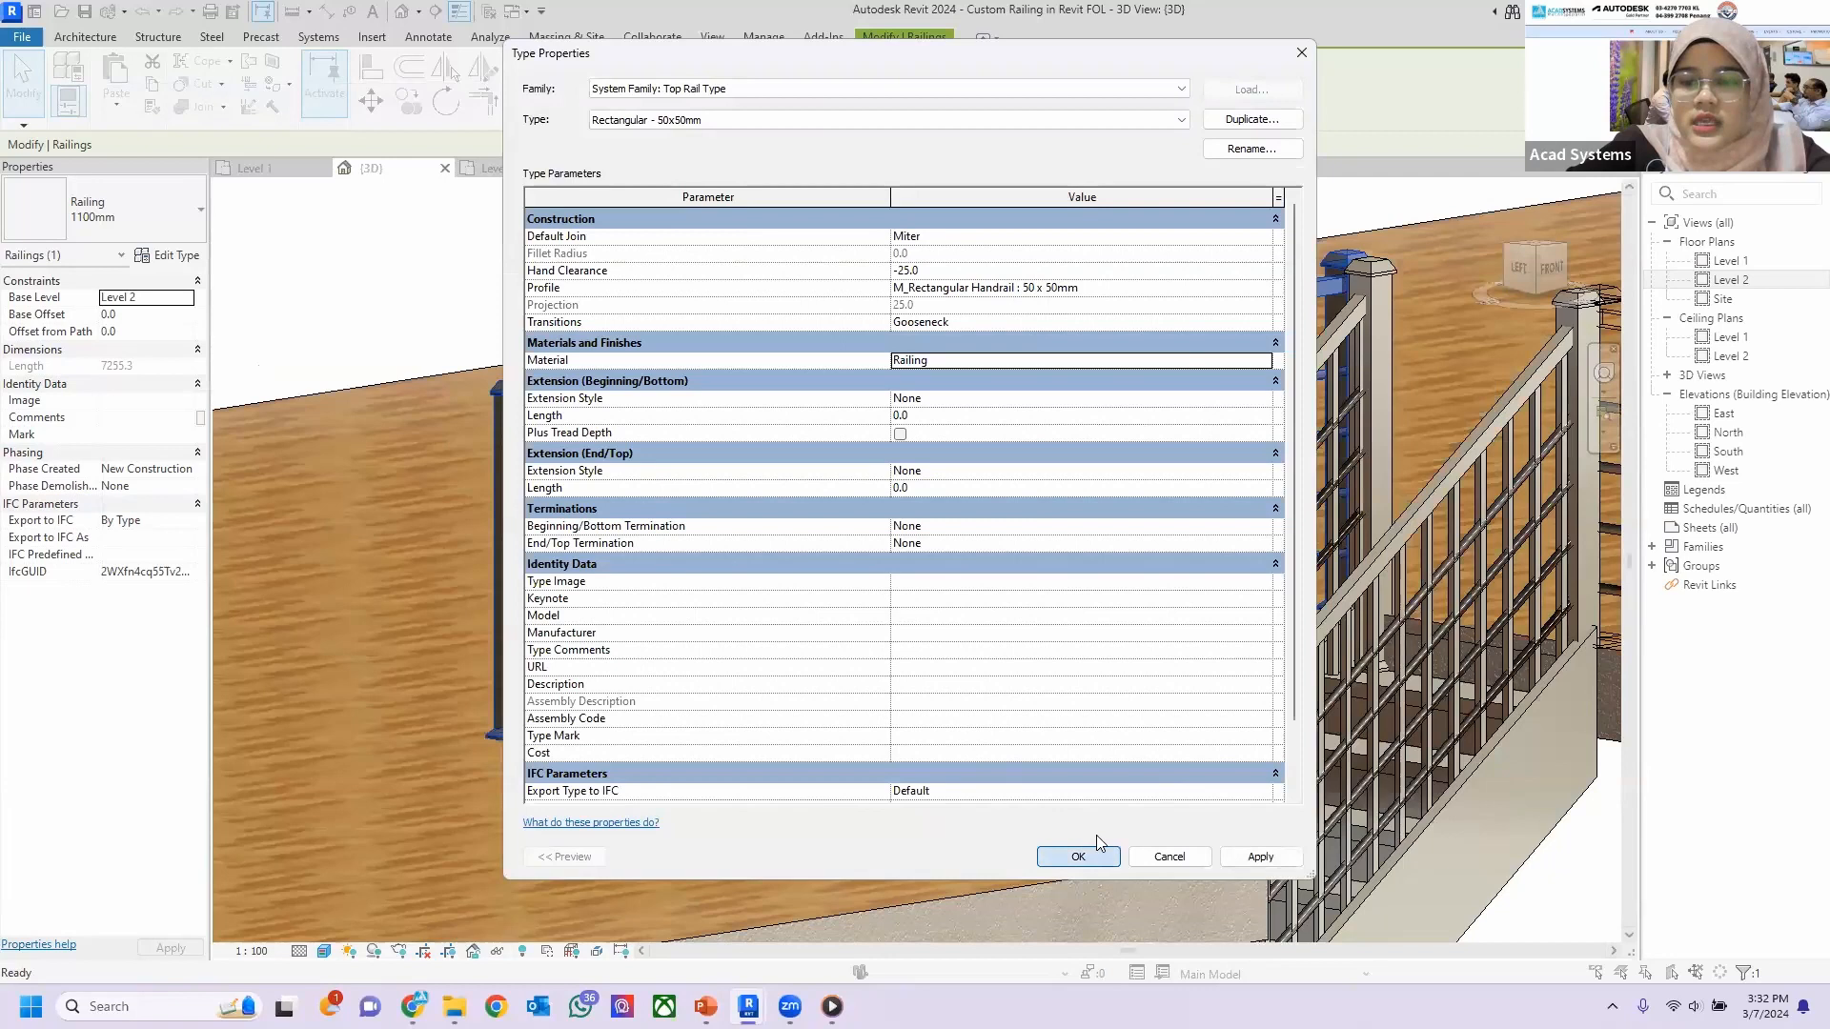
{"action": "left_click", "coordinate": [1096, 850]}
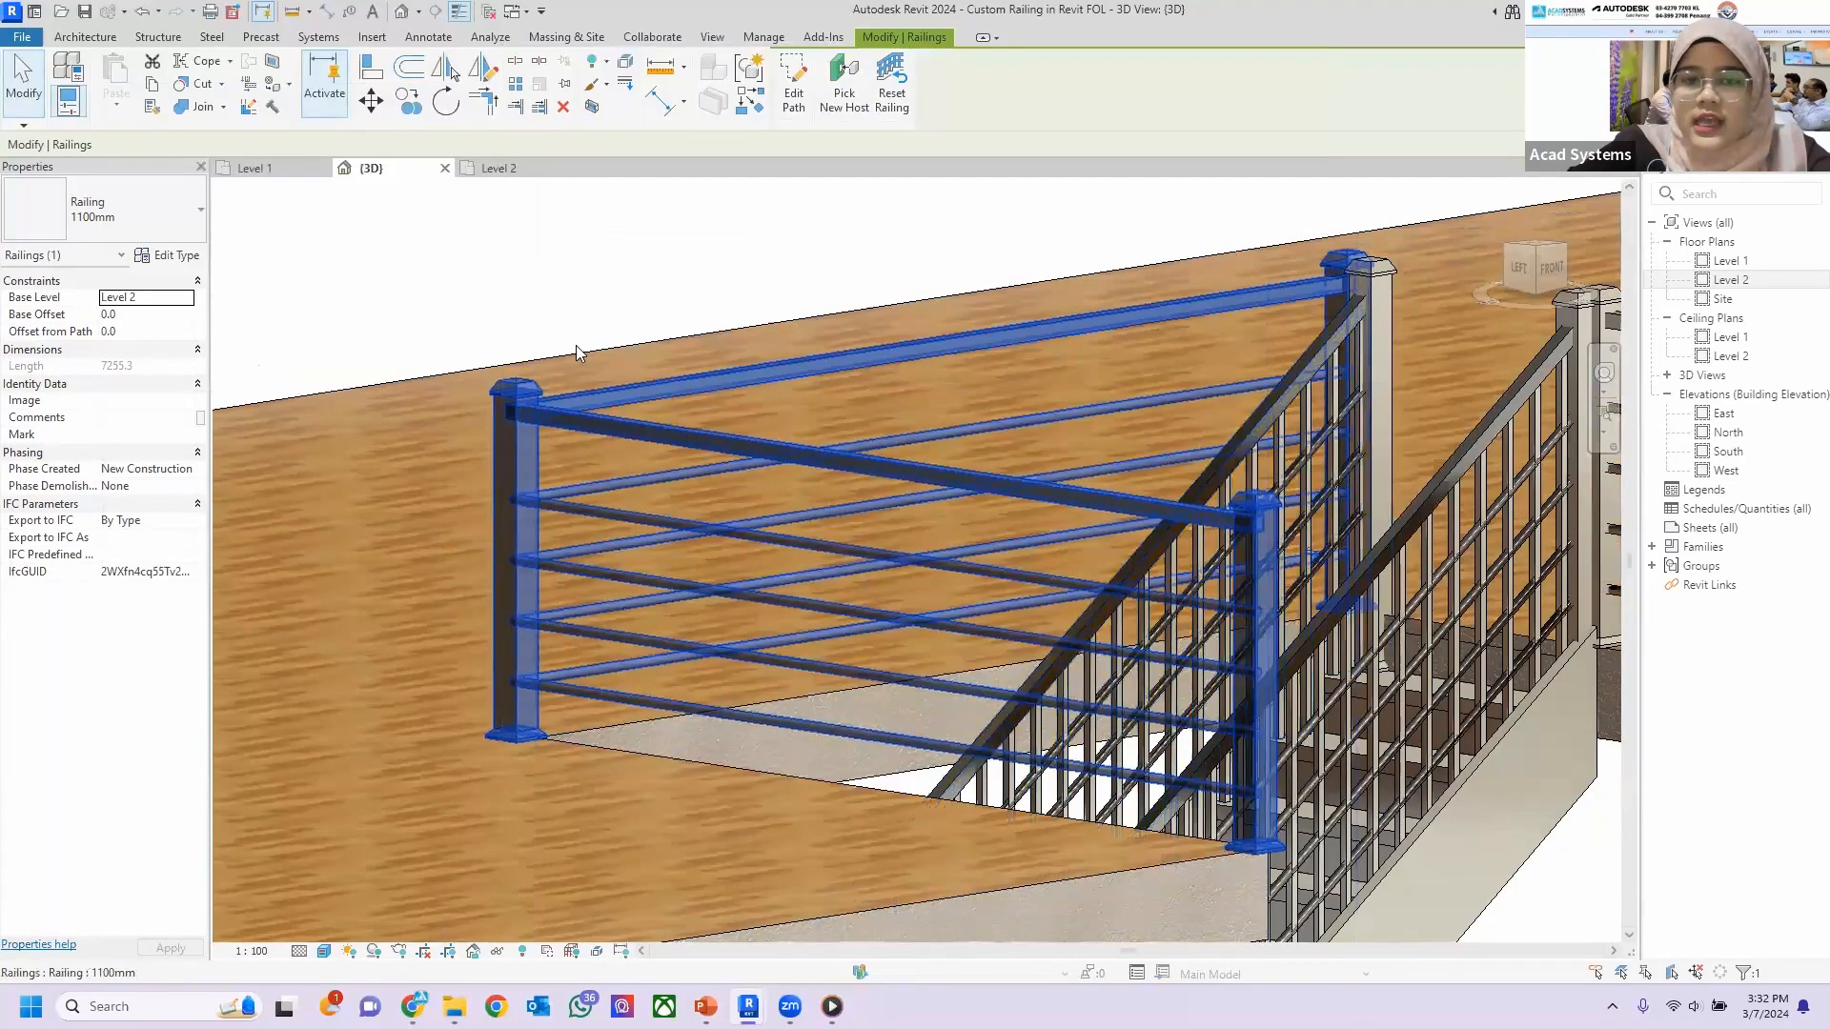
Check the material assigned to the top rail type of the short Level 2 railing beside the stair.
{"action": "left_click", "coordinate": [576, 345]}
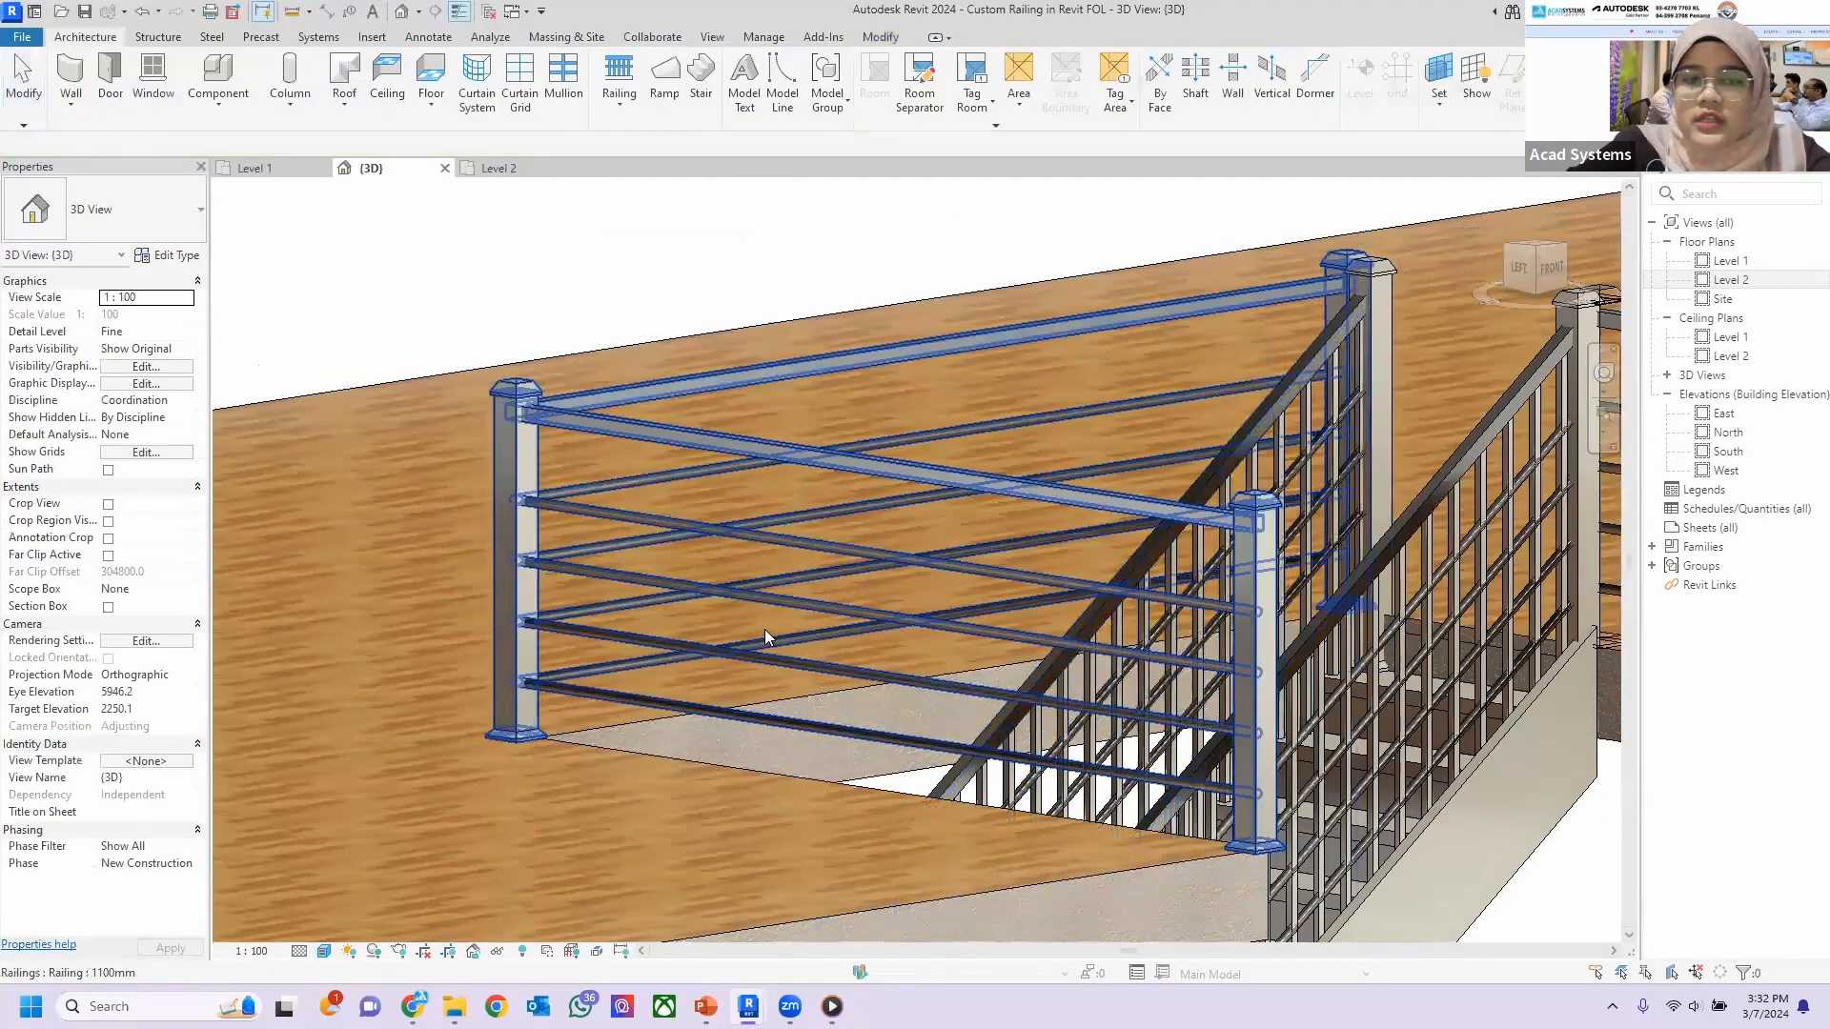
{"action": "middle_click_drag", "start_coordinate": [785, 576], "coordinate": [629, 355], "text": "shift"}
{"action": "middle_click_drag", "start_coordinate": [324, 275], "coordinate": [957, 510]}
{"action": "left_click", "coordinate": [854, 419]}
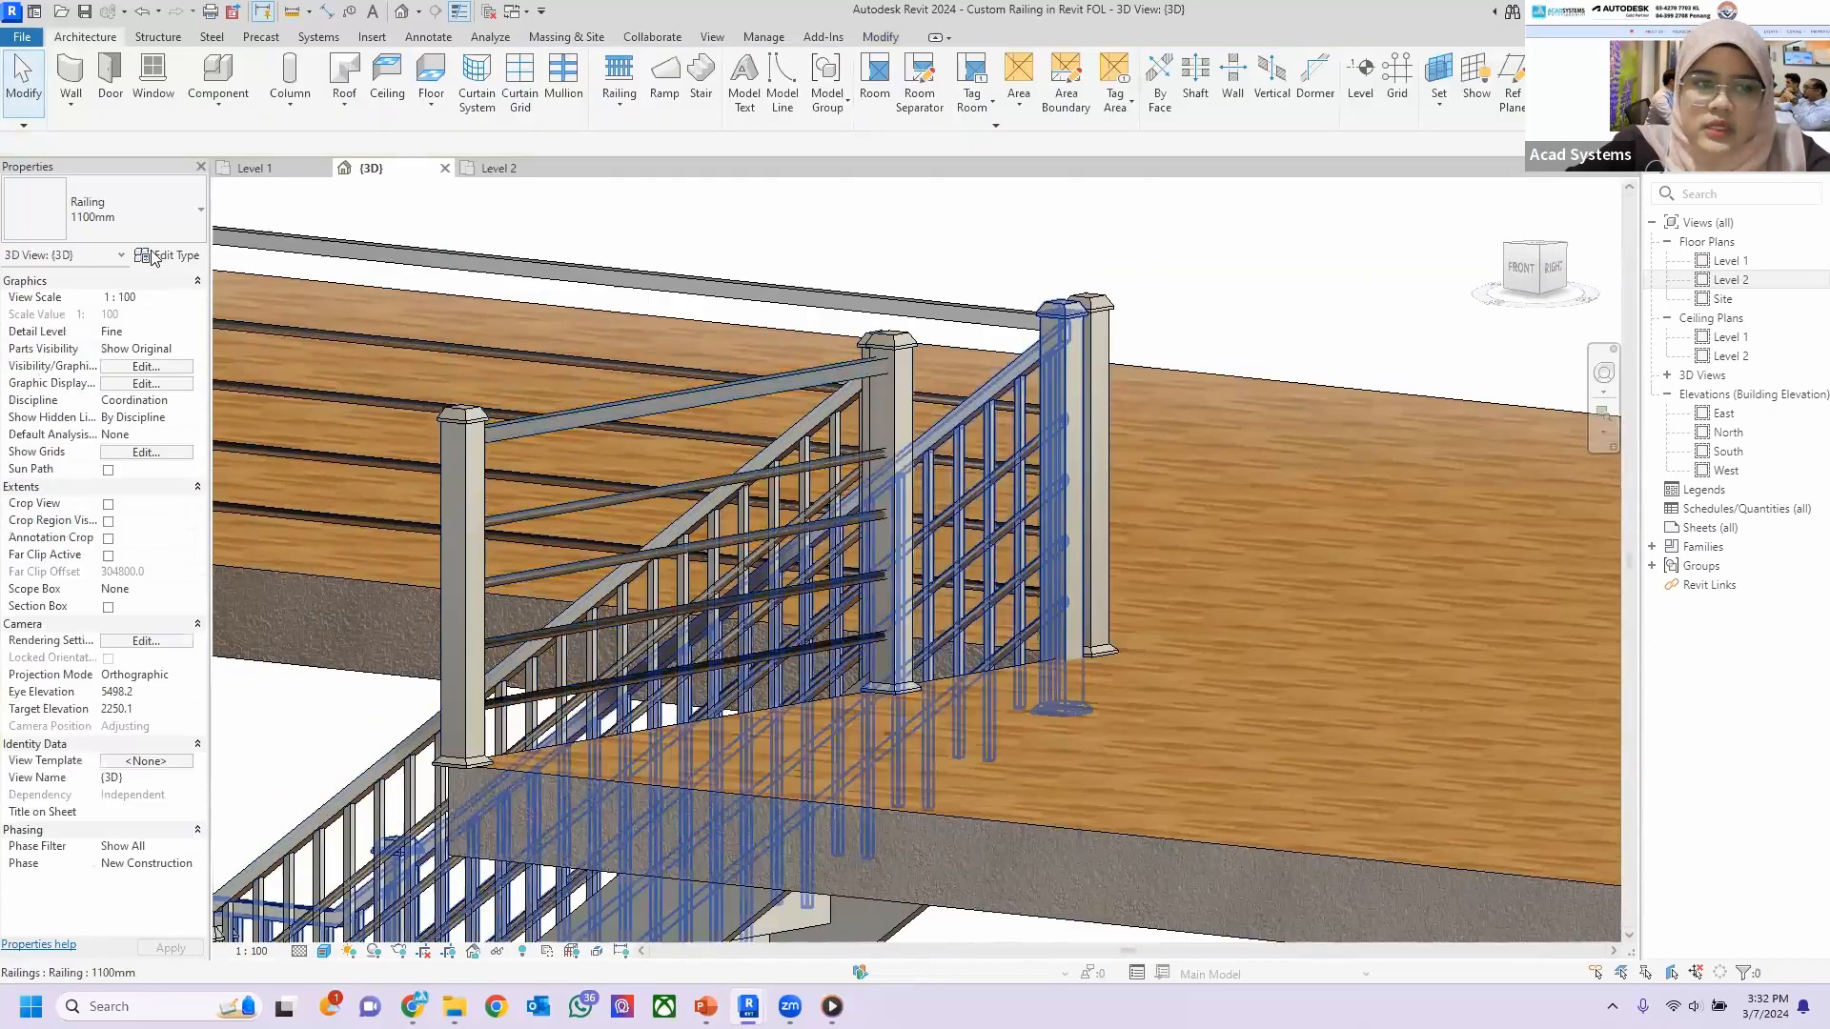
{"action": "scroll", "coordinate": [1030, 313], "scroll_direction": "up", "scroll_amount": 3}
{"action": "left_click", "coordinate": [1018, 414]}
{"action": "scroll", "coordinate": [1059, 427], "scroll_direction": "down", "scroll_amount": 3}
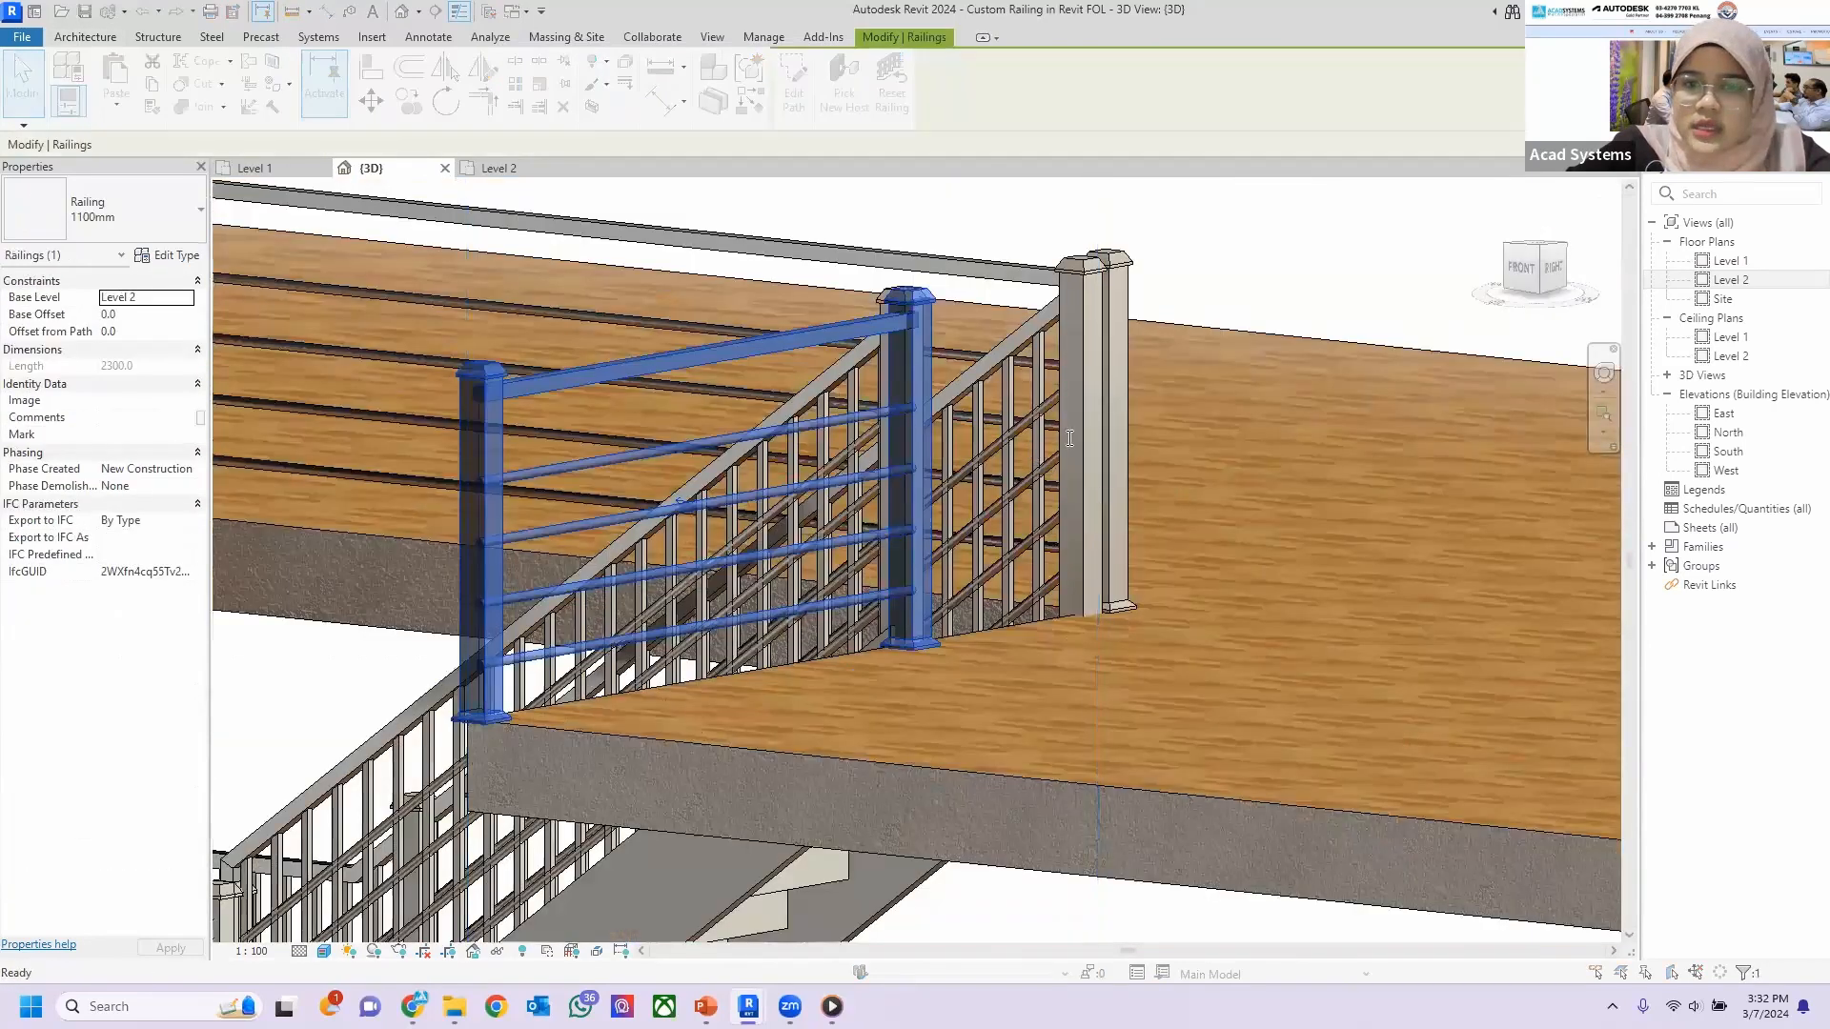
{"action": "left_click", "coordinate": [1263, 448]}
{"action": "left_click", "coordinate": [1264, 447]}
{"action": "left_click", "coordinate": [1222, 359]}
{"action": "left_click", "coordinate": [1060, 857]}
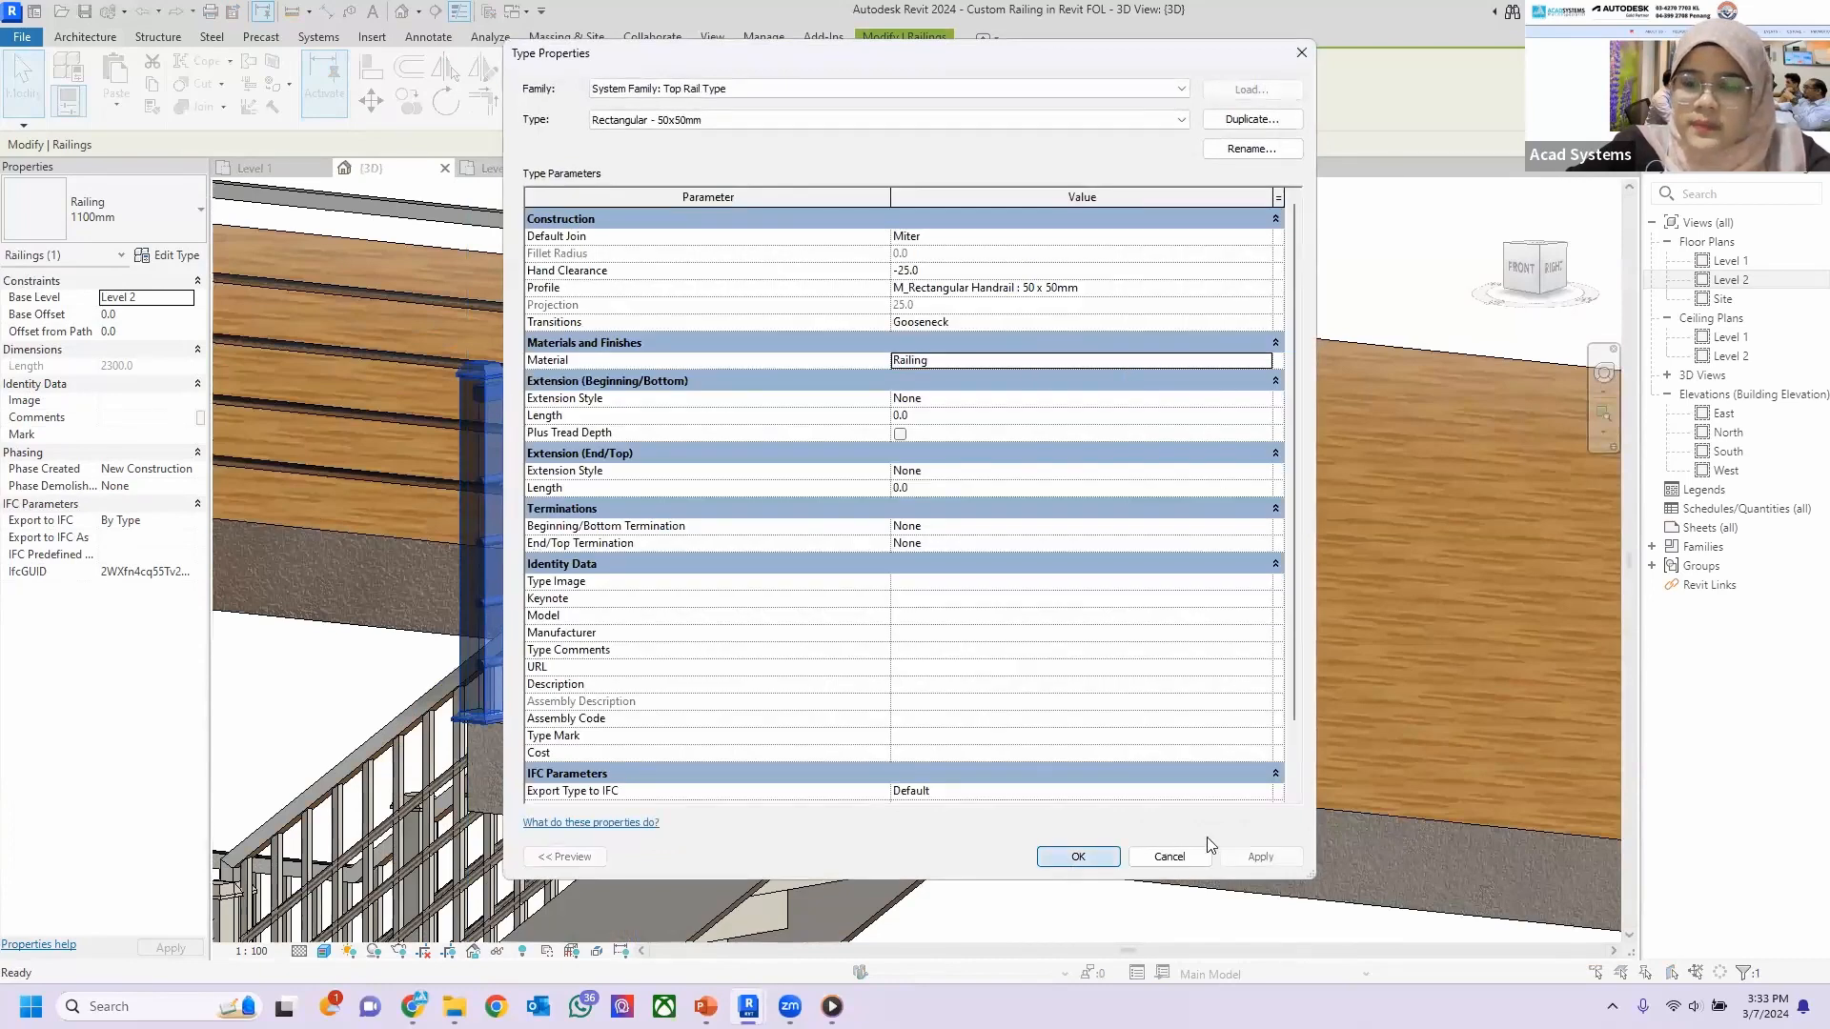
{"action": "left_click", "coordinate": [1058, 857]}
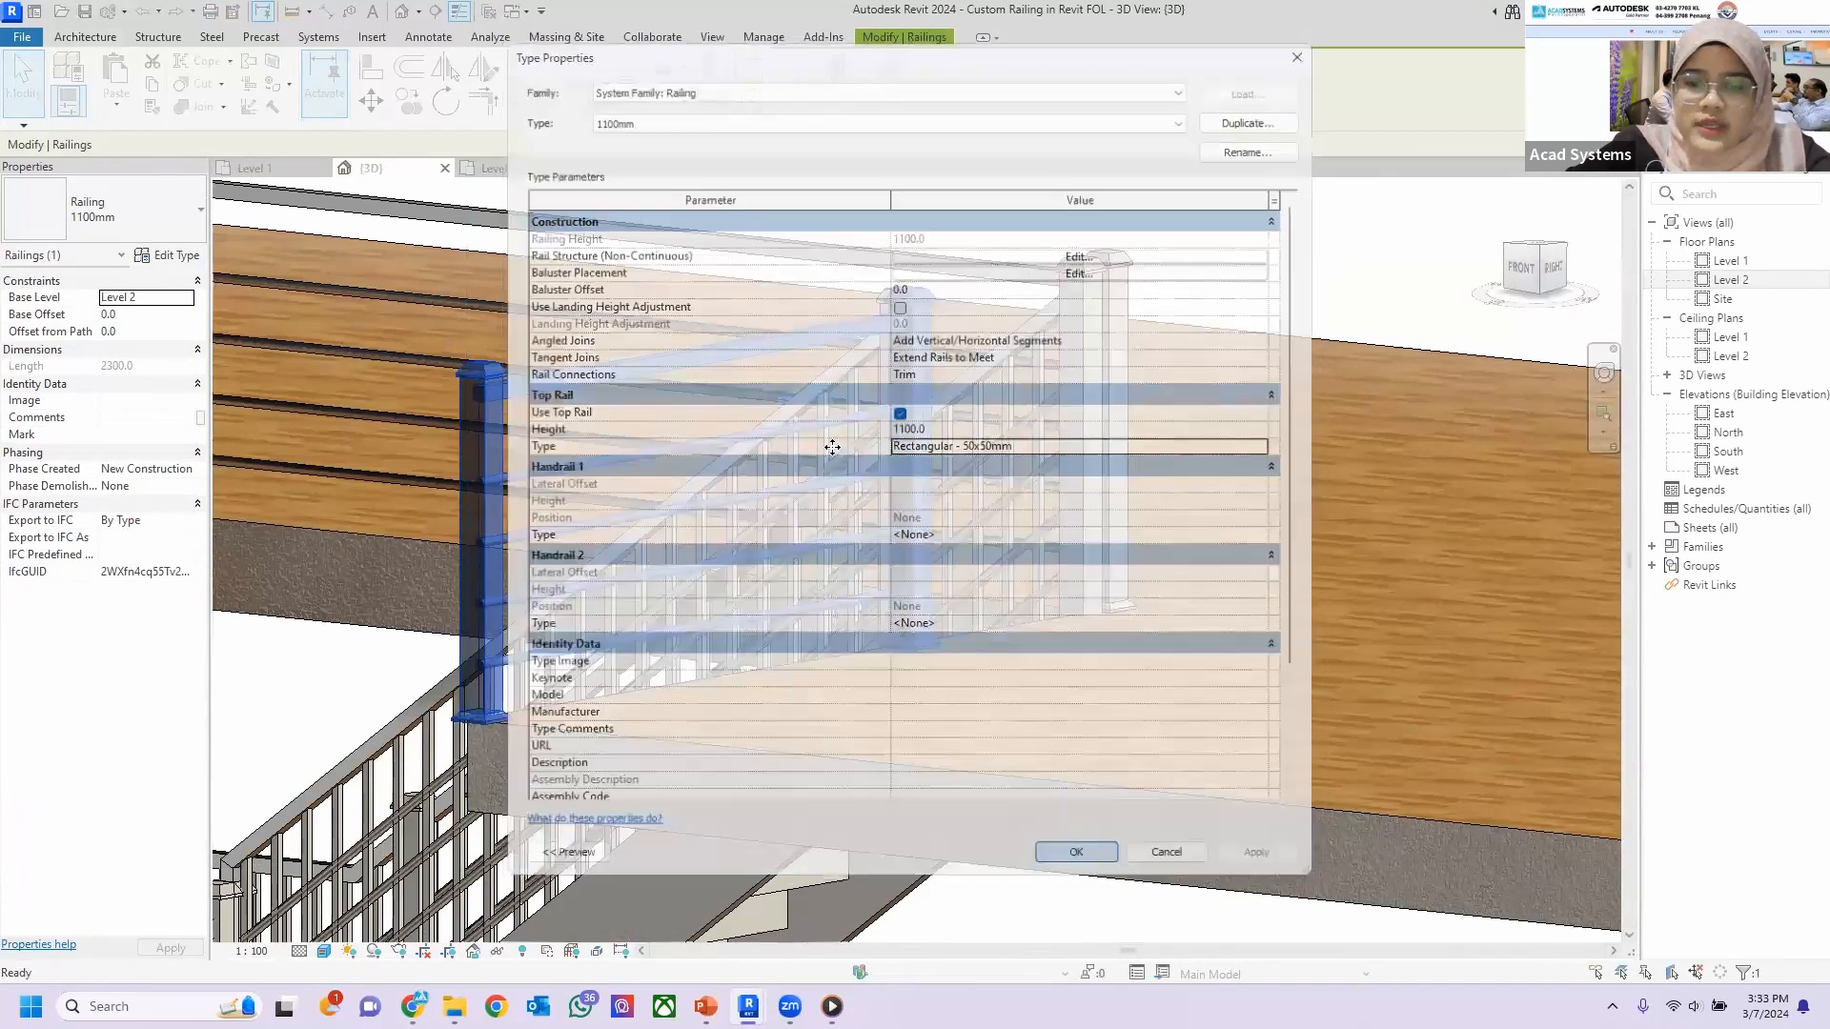
{"action": "key", "text": "Escape"}
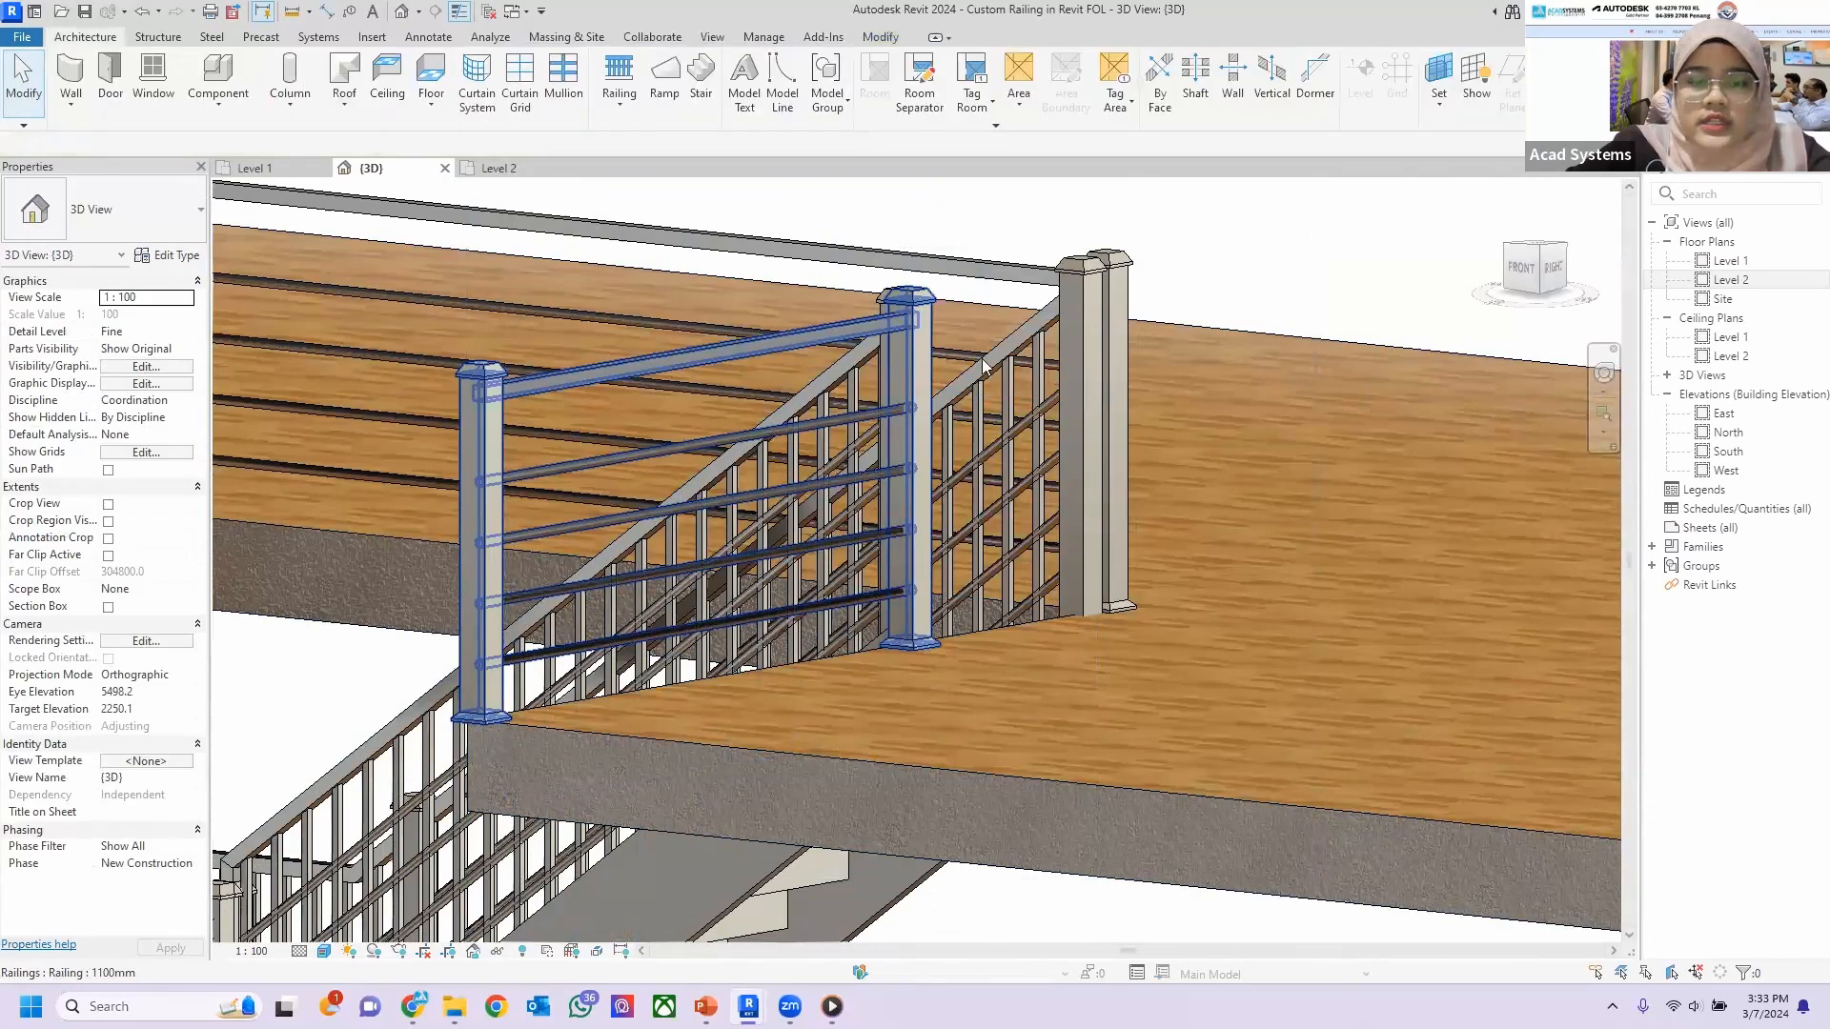
Review the start post's baluster family choices in the baluster placement of the short Level 2 railing's type.
{"action": "middle_click_drag", "start_coordinate": [864, 341], "coordinate": [996, 386], "text": "shift"}
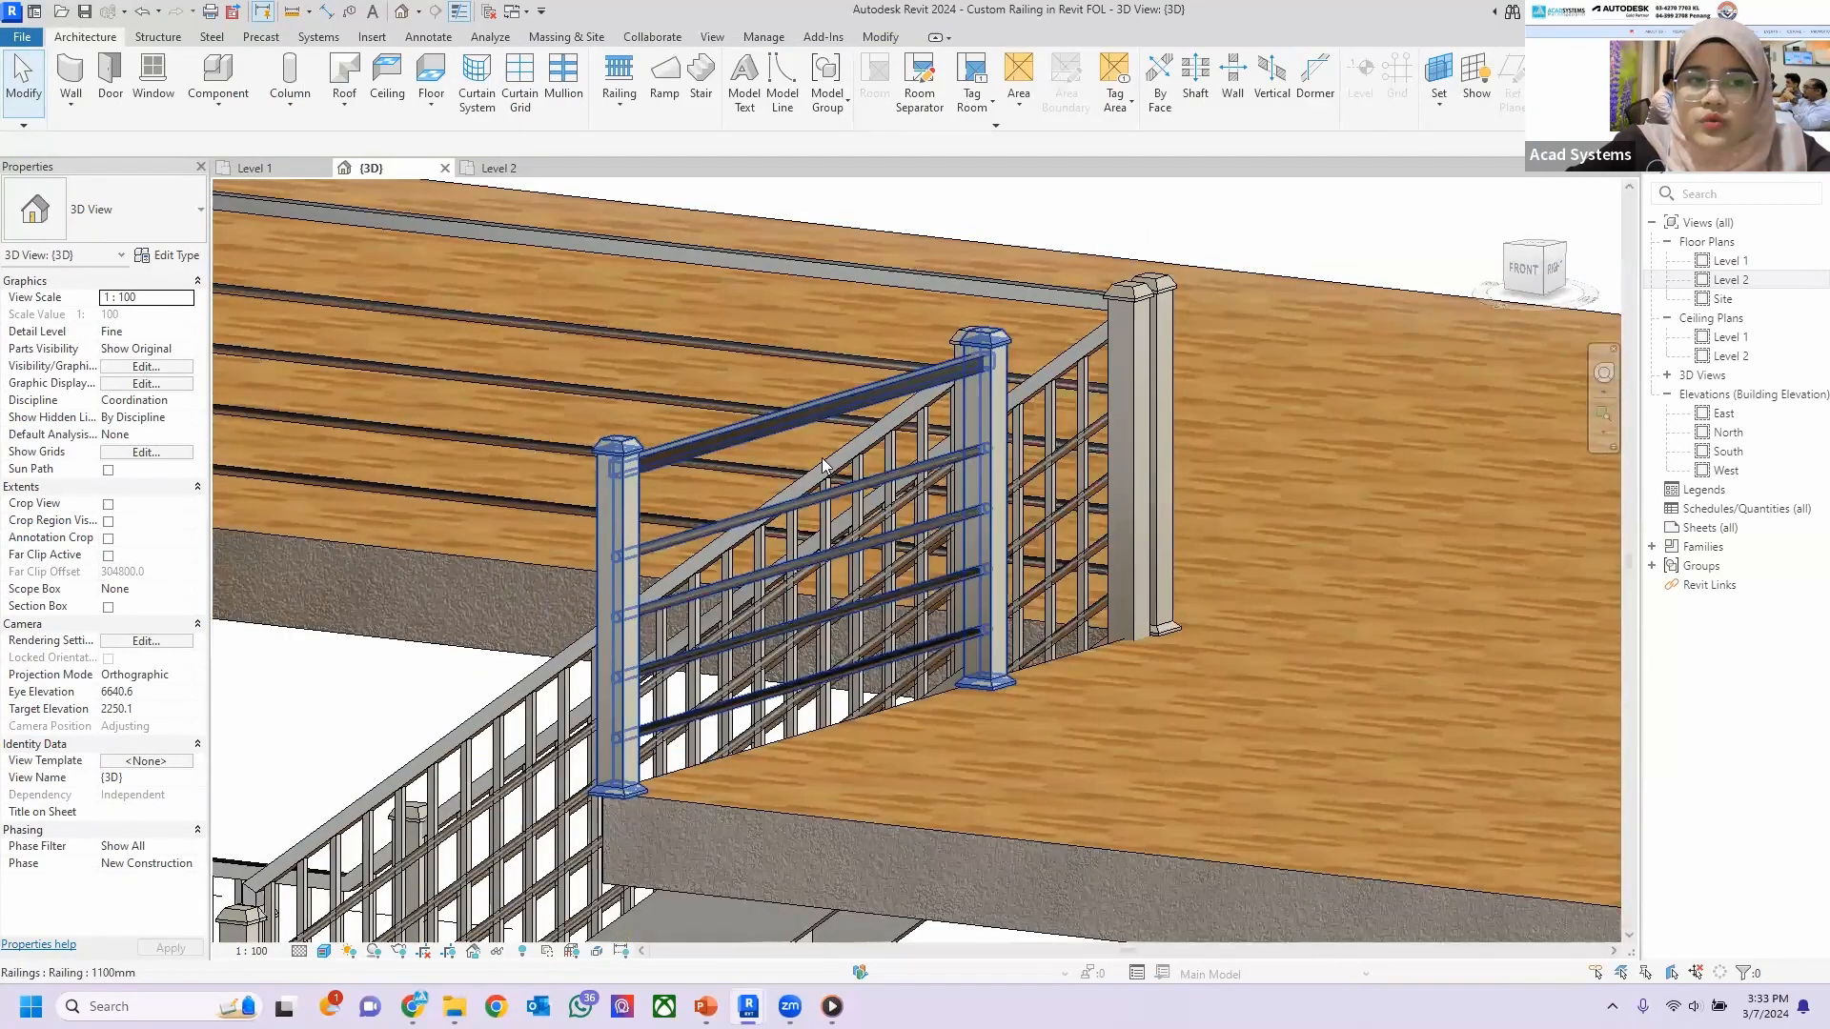
{"action": "left_click", "coordinate": [946, 384]}
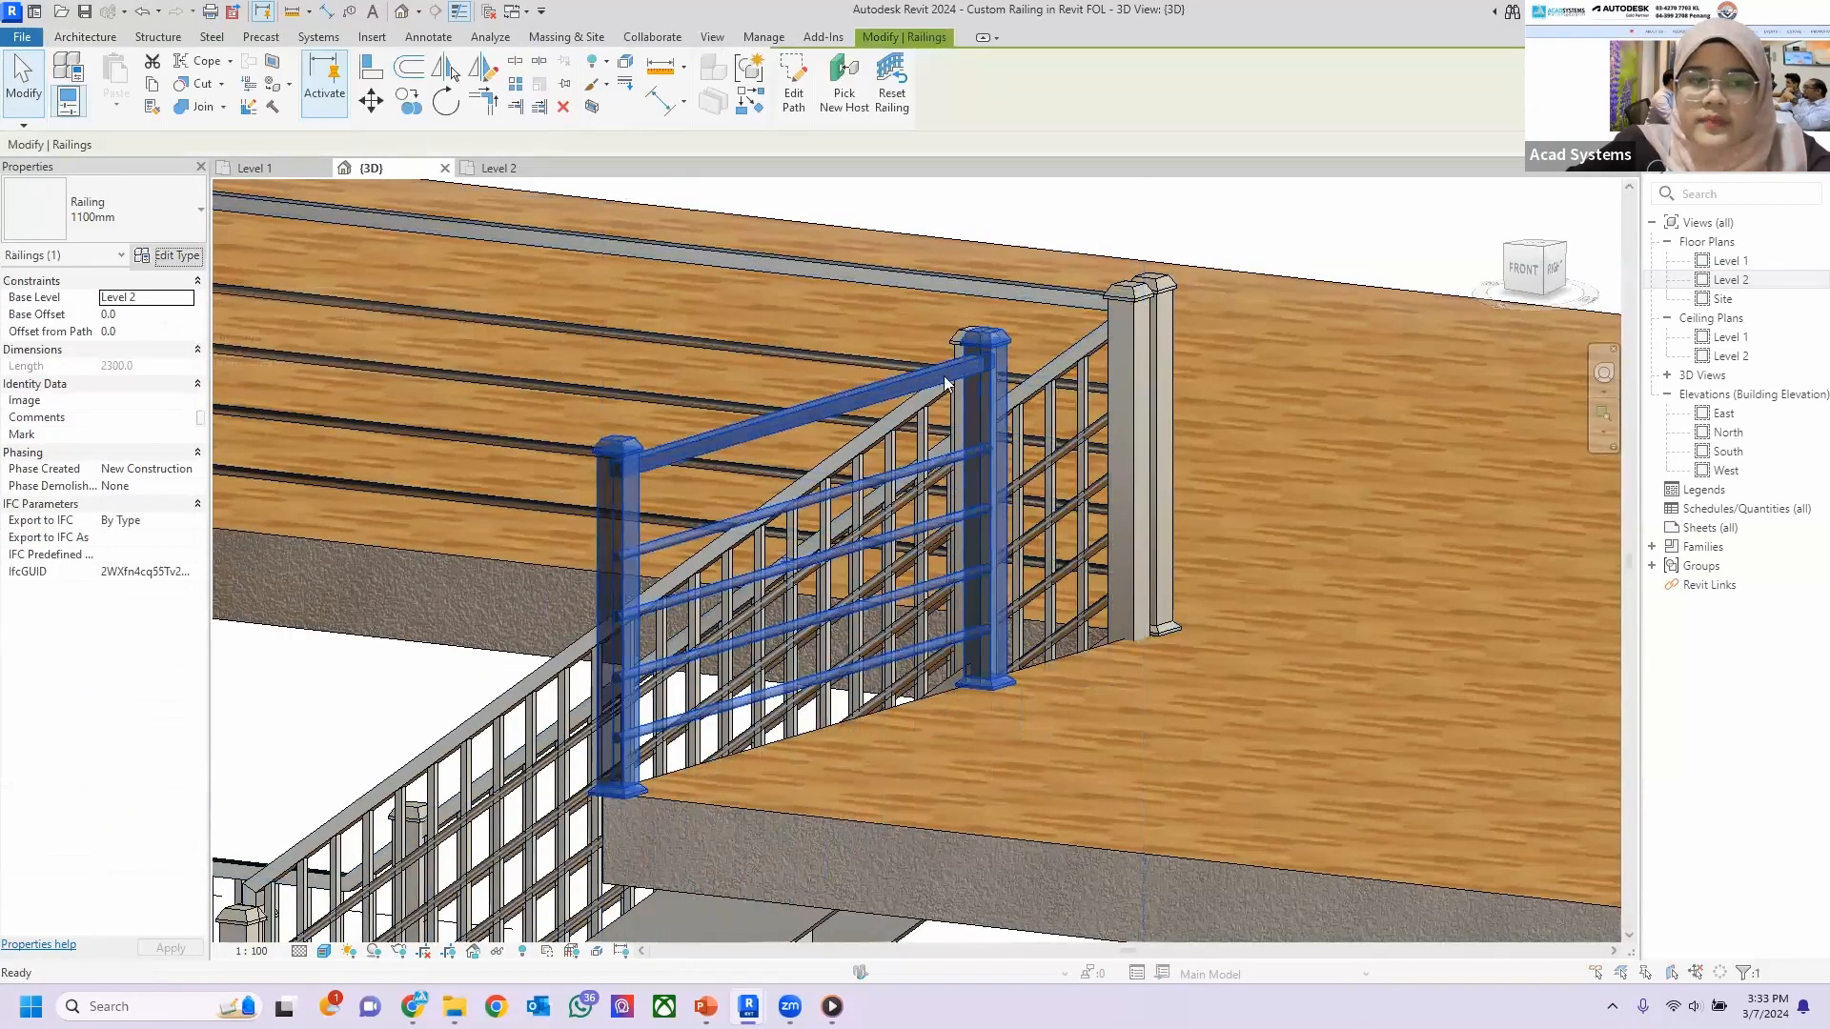
{"action": "left_click", "coordinate": [943, 275]}
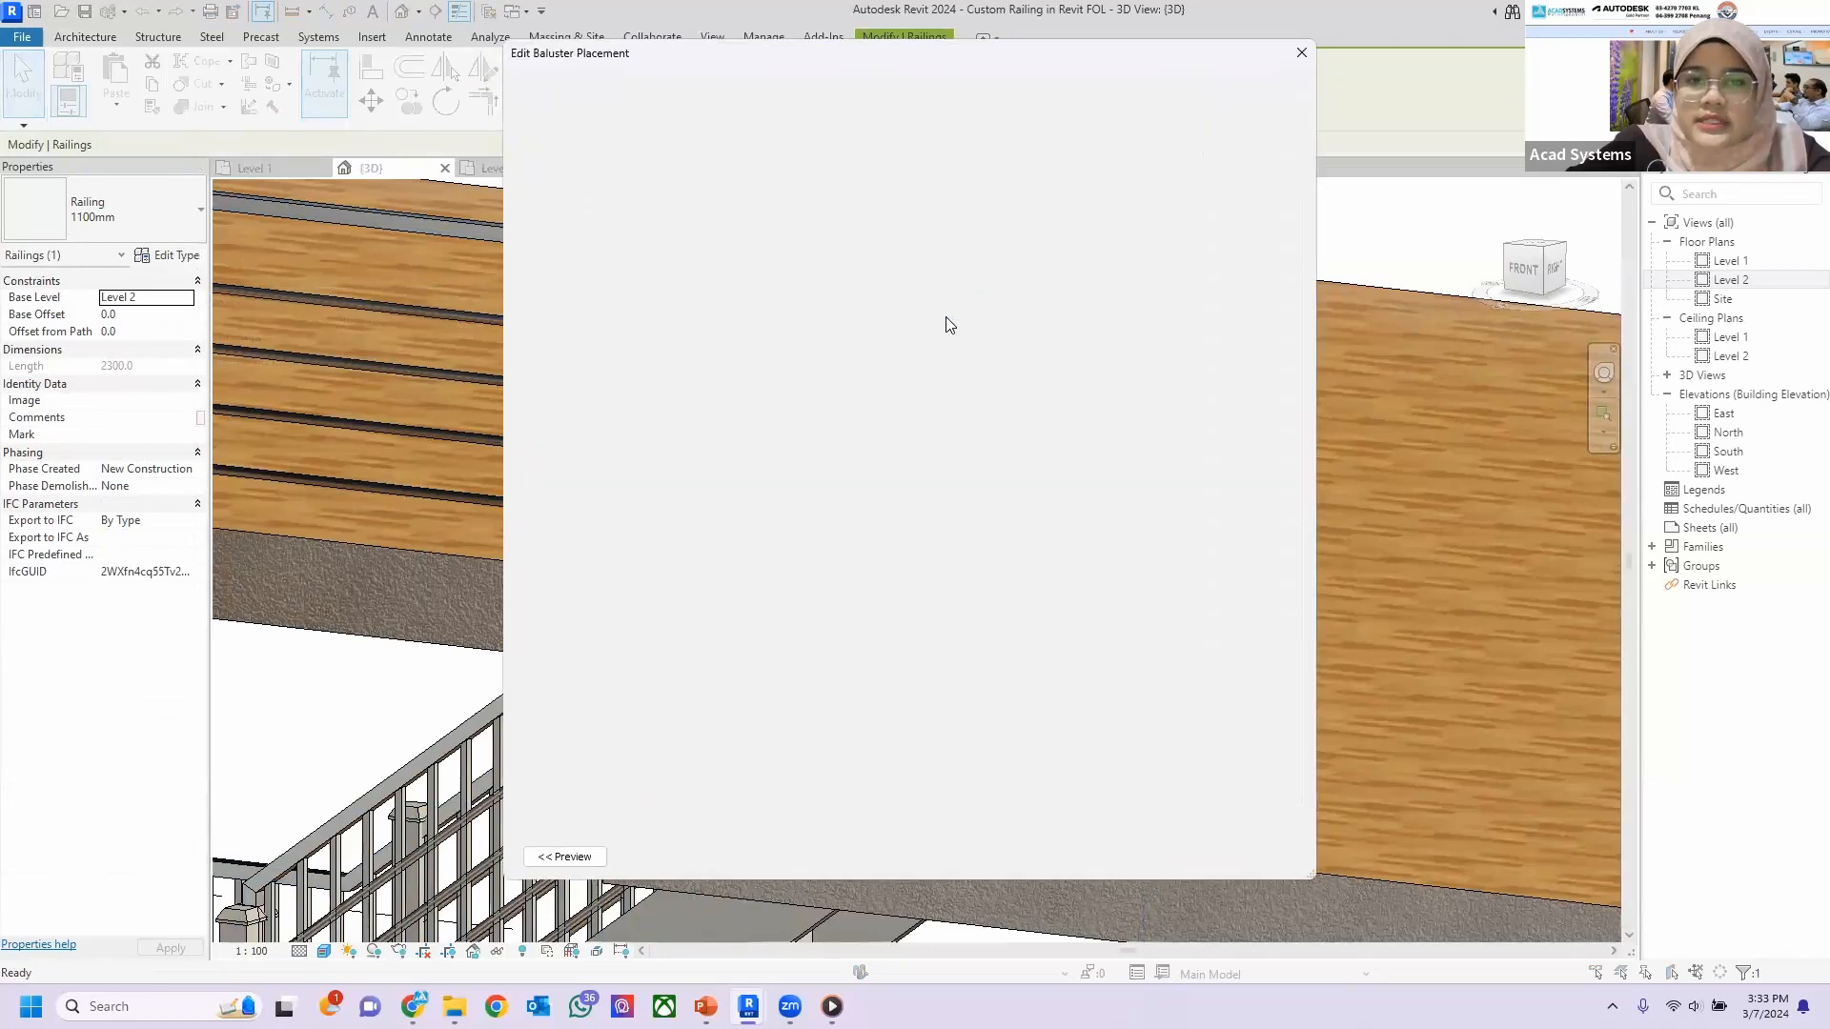
{"action": "left_click", "coordinate": [774, 707]}
{"action": "left_click", "coordinate": [785, 706]}
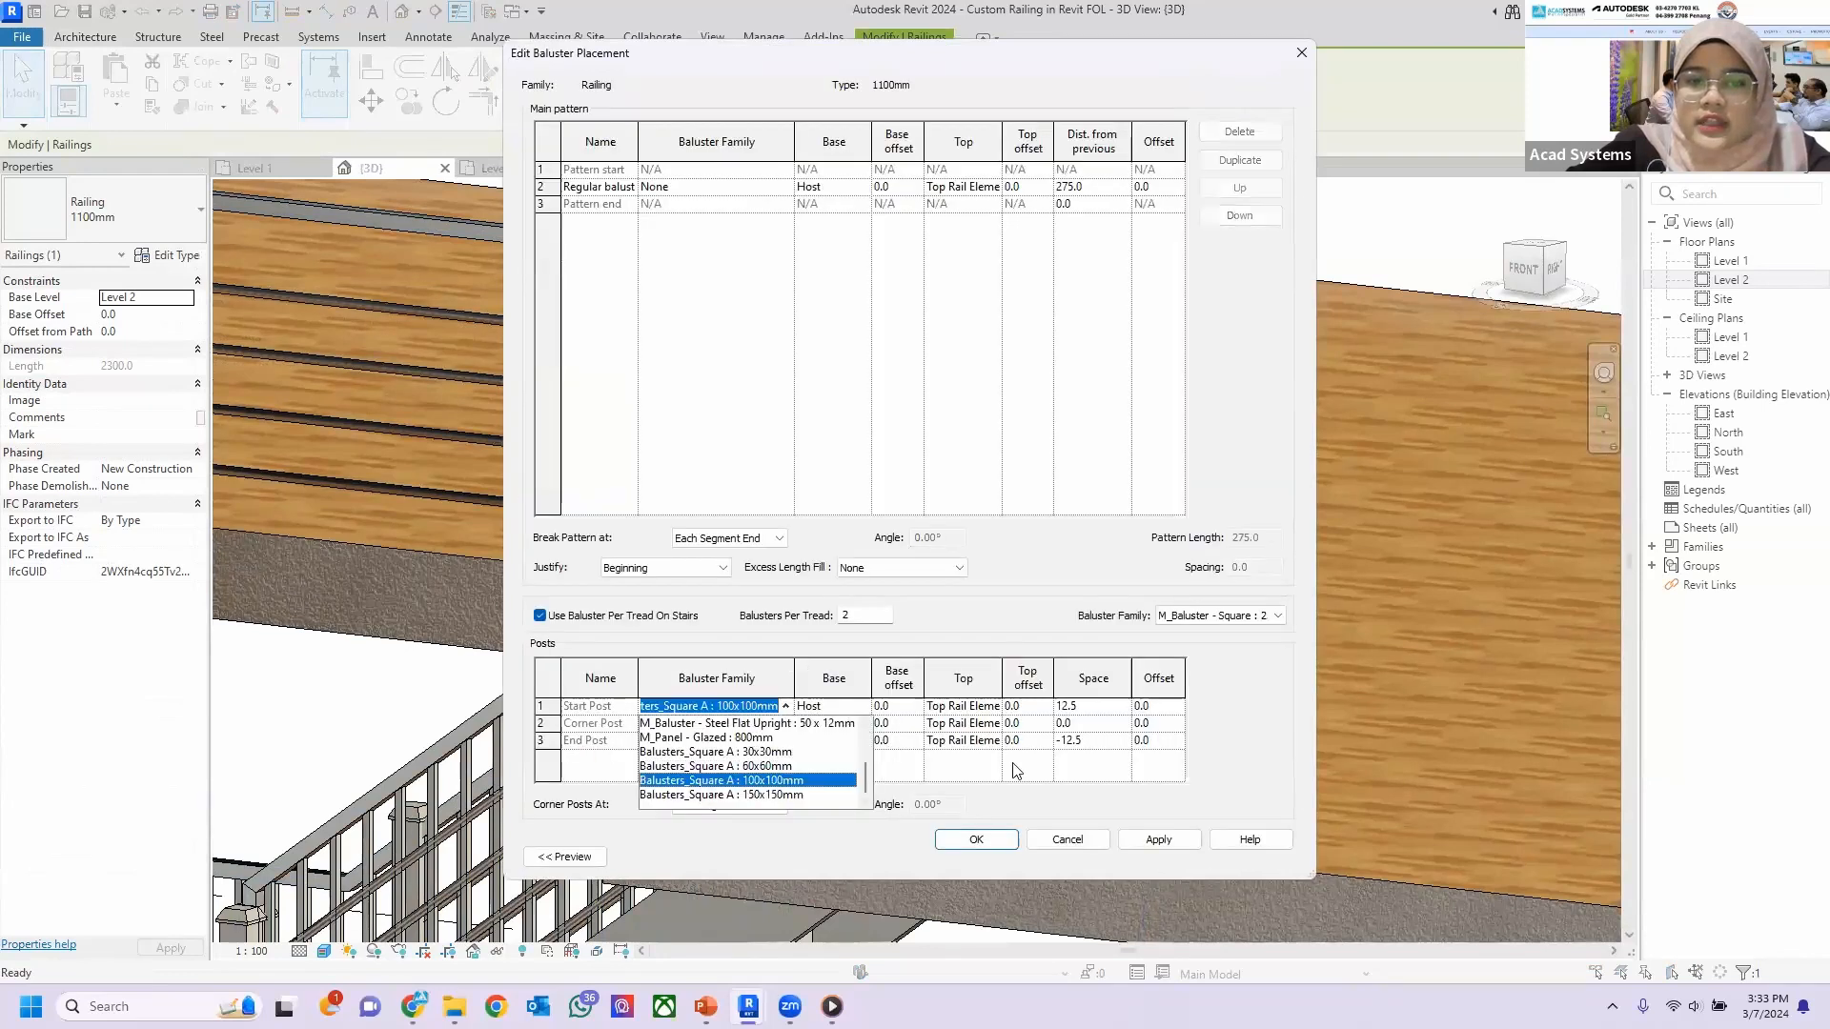
{"action": "left_click", "coordinate": [975, 745]}
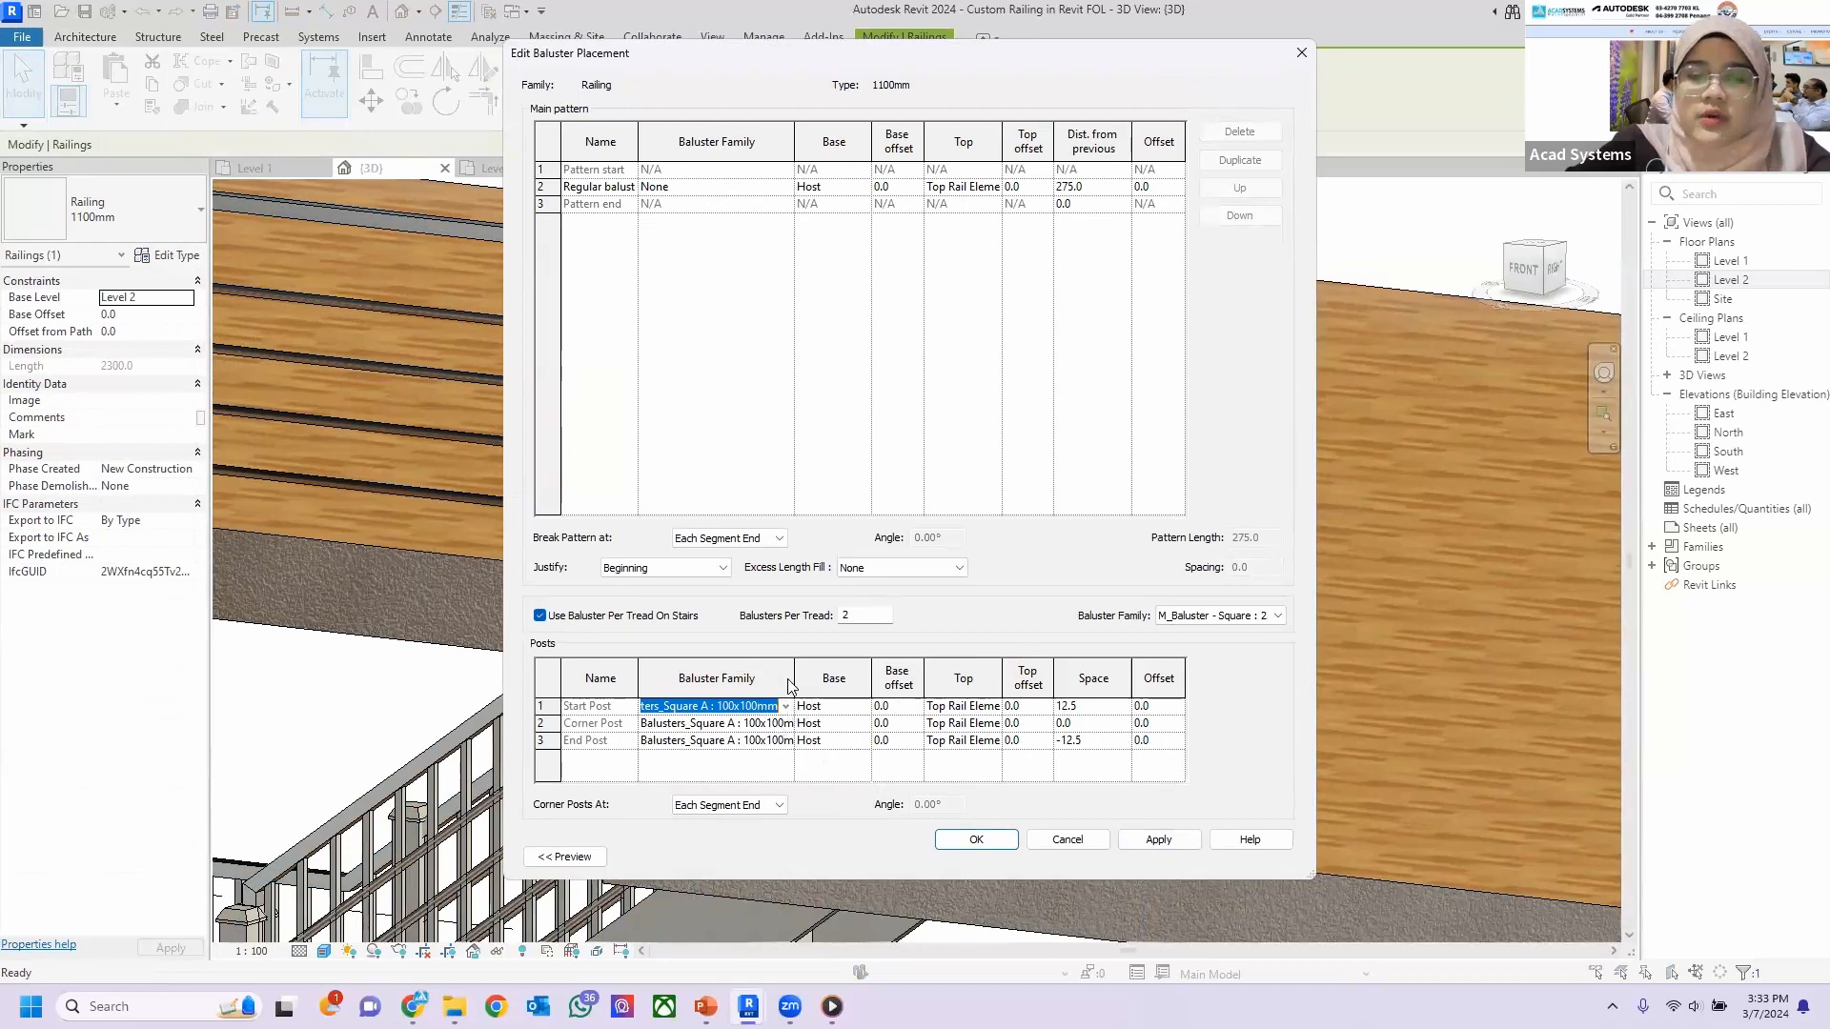
{"action": "left_click", "coordinate": [980, 841]}
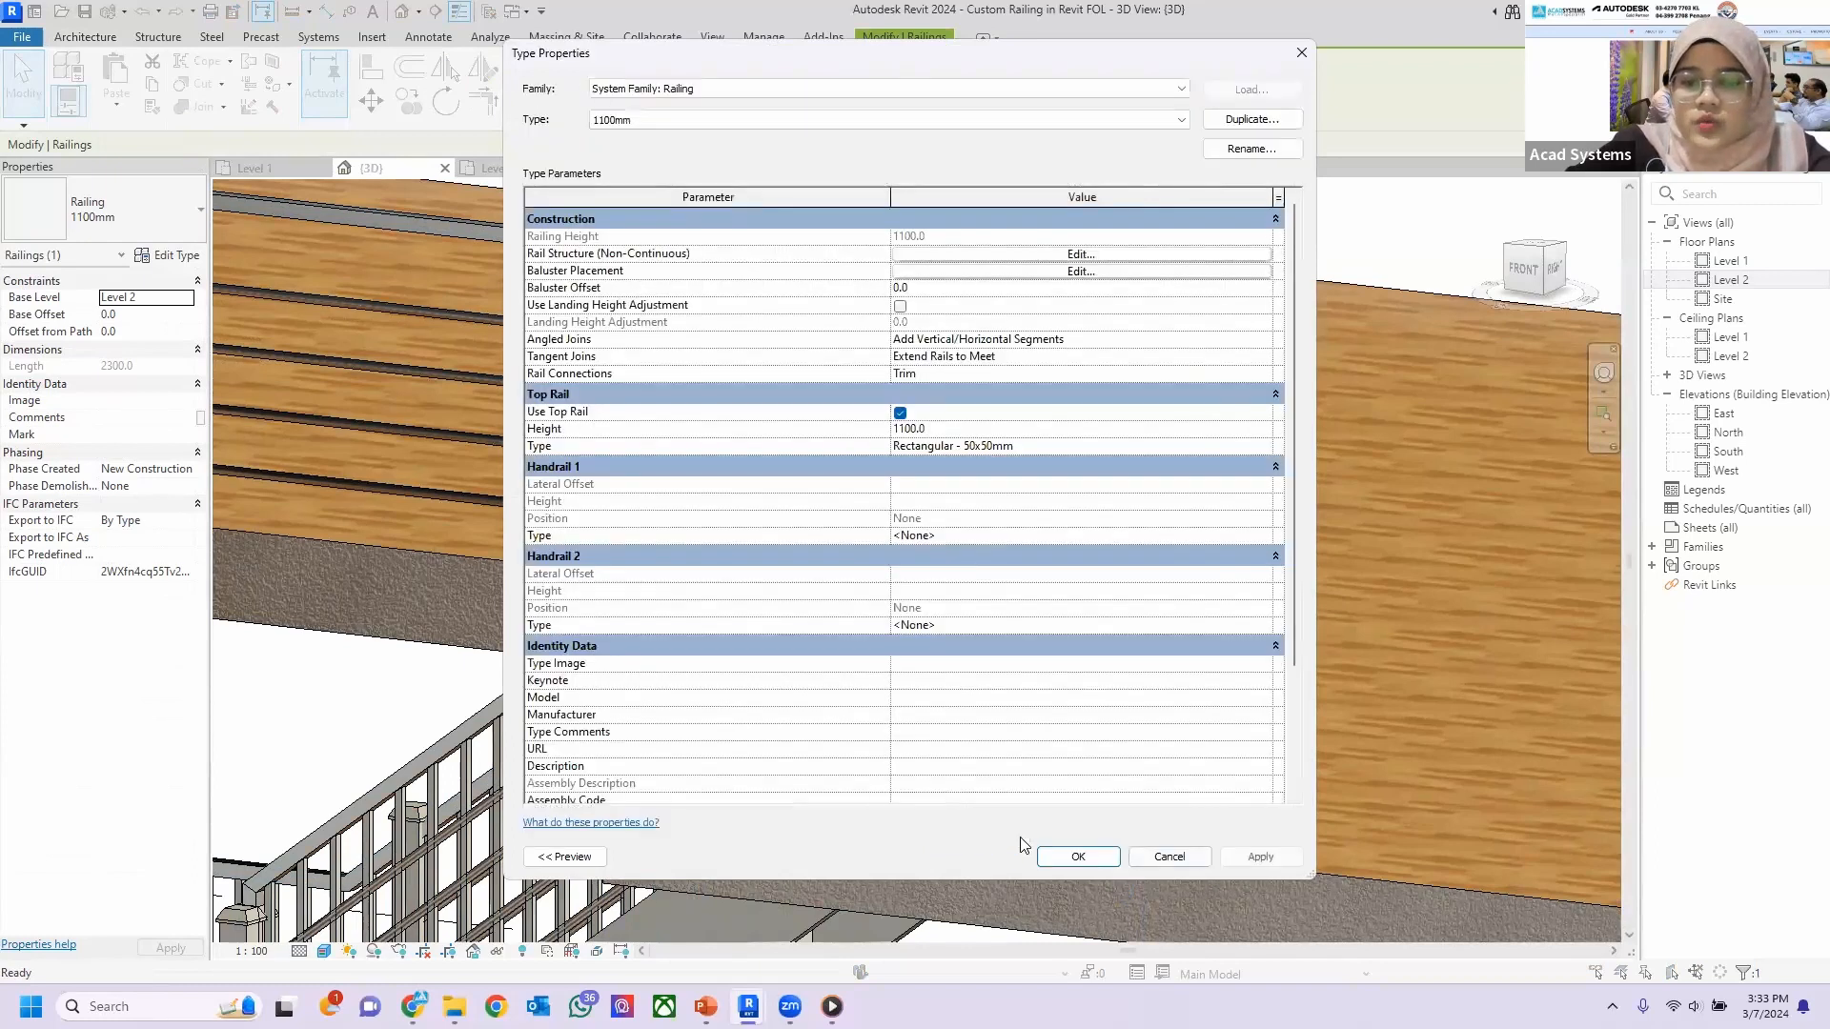
{"action": "left_click", "coordinate": [1077, 856]}
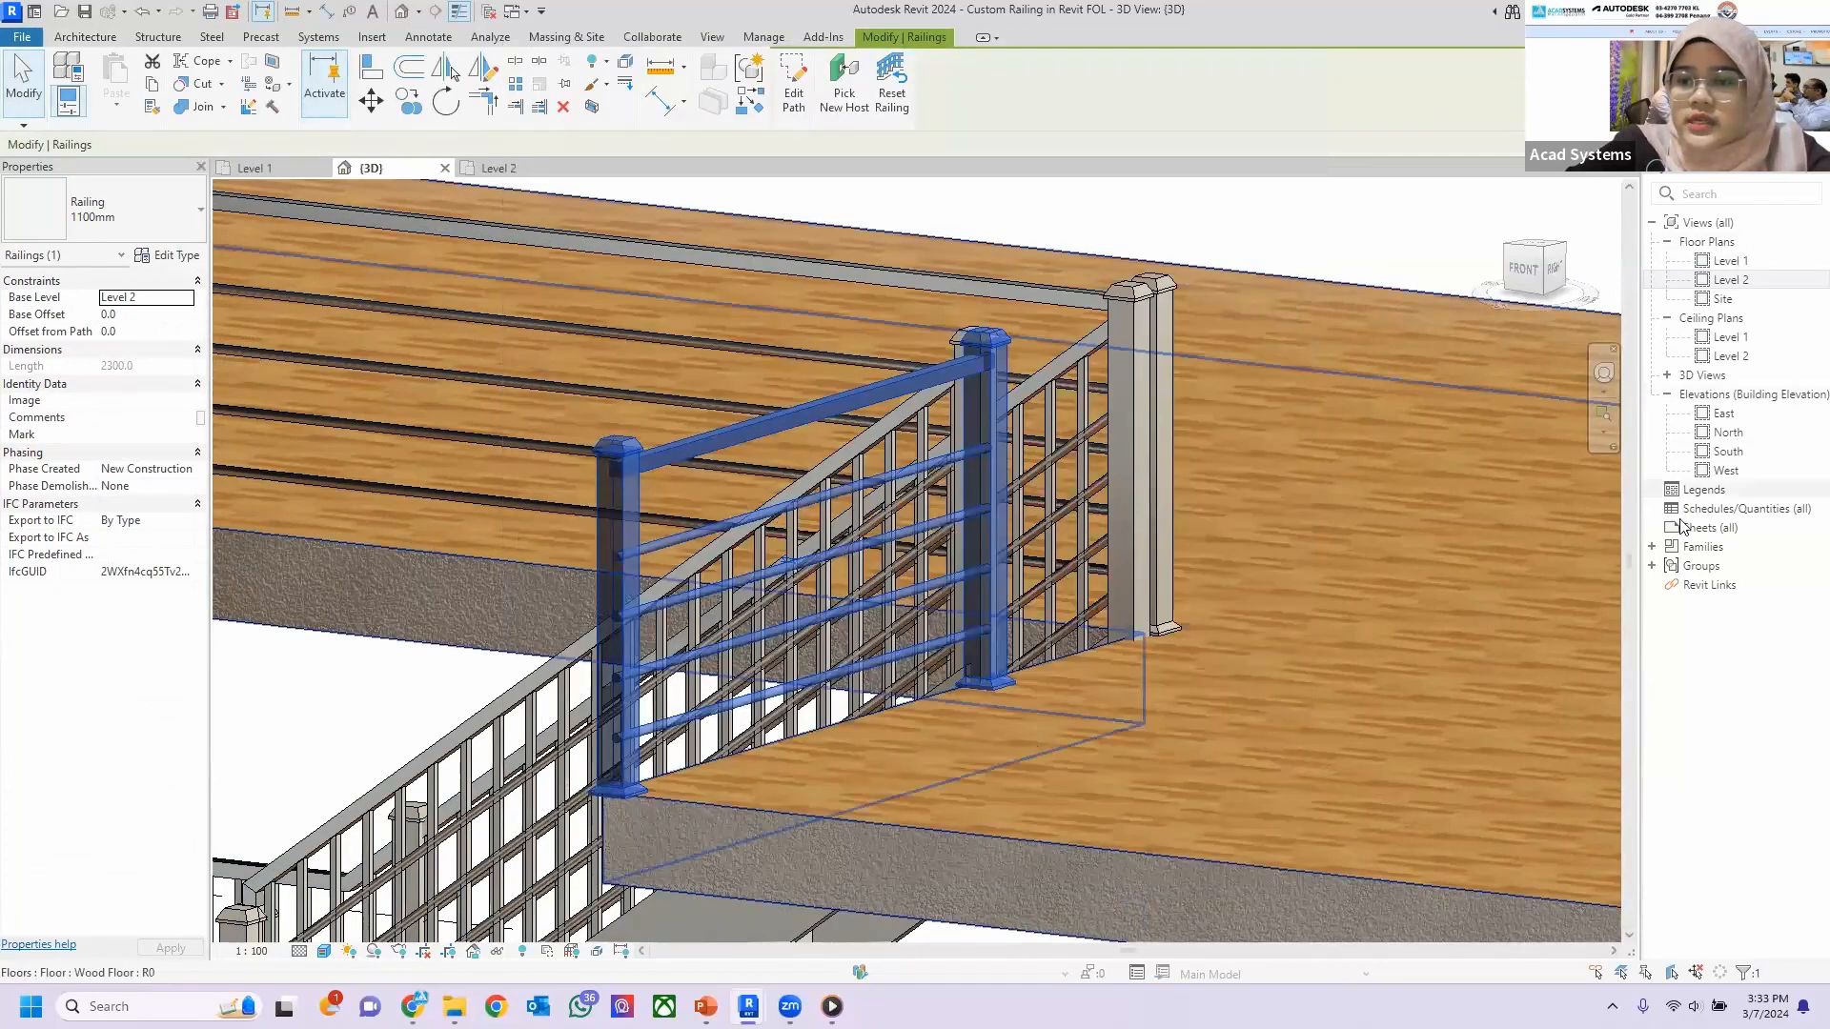
Set the post material of the Balusters_Square A 100x100mm family type to the black material used on the rails.
{"action": "left_click", "coordinate": [1650, 548]}
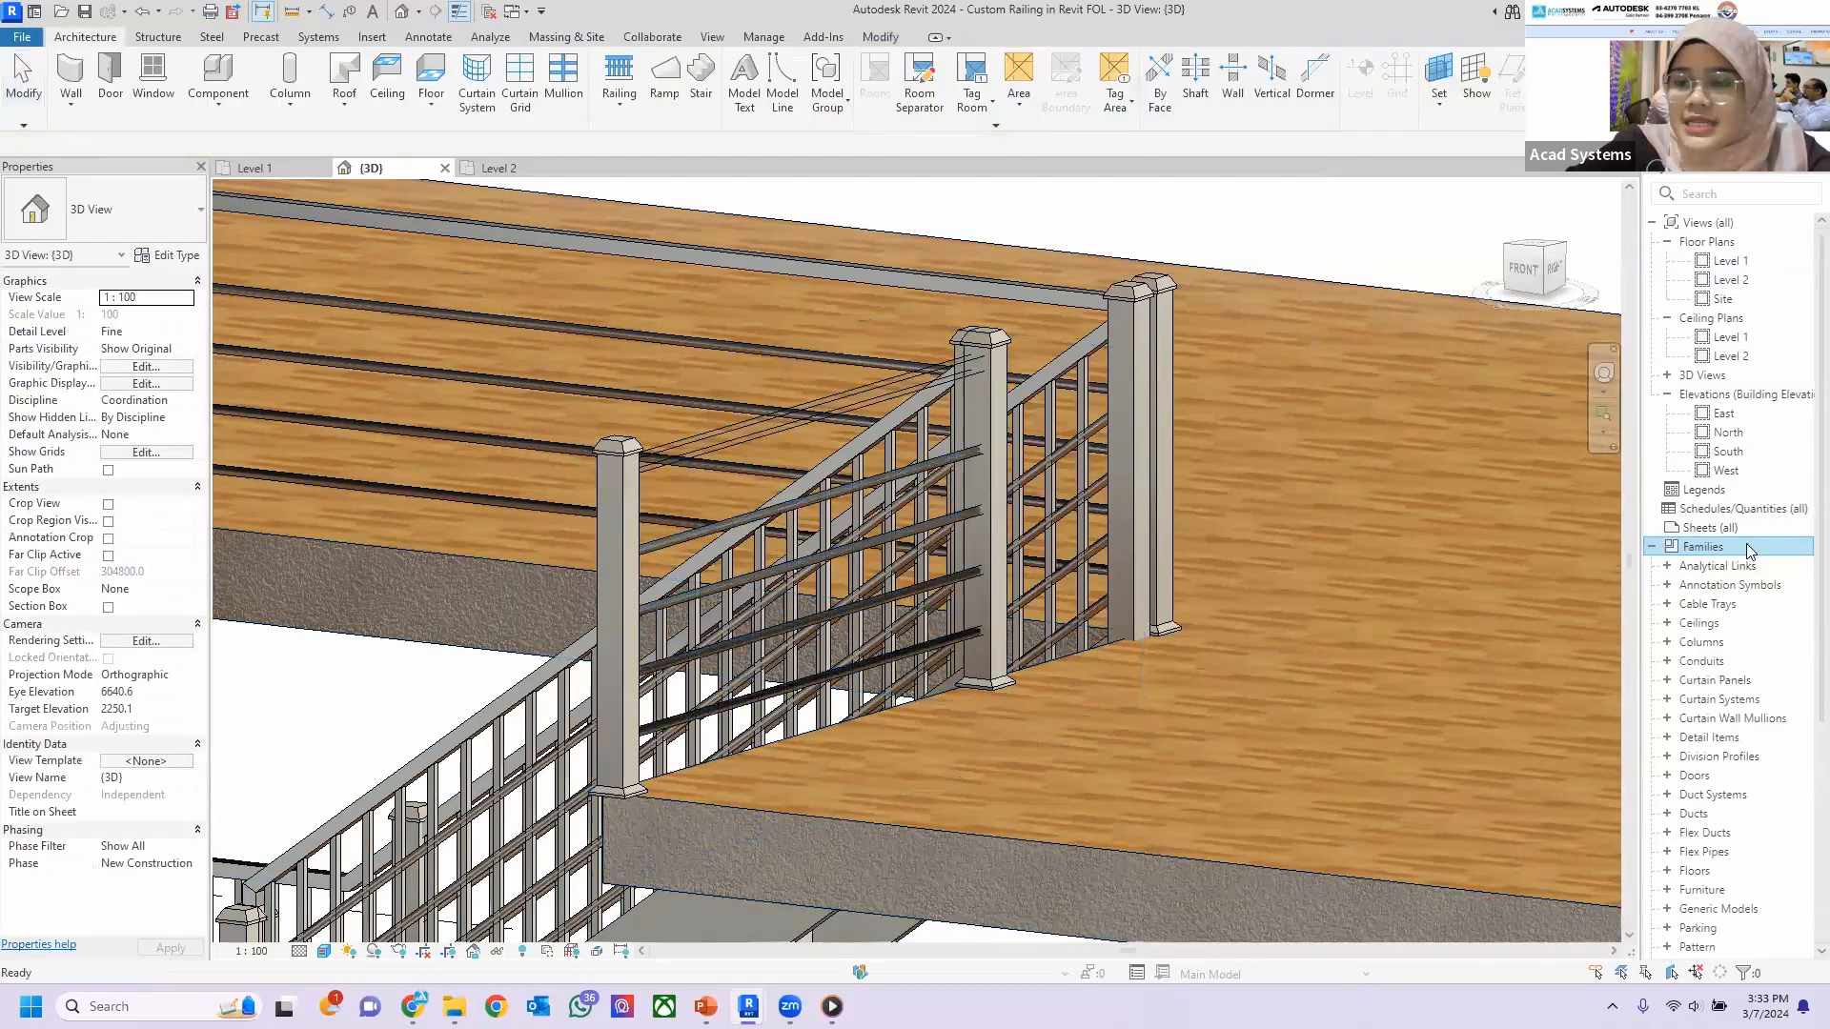
{"action": "scroll", "coordinate": [1708, 562], "scroll_direction": "down", "scroll_amount": 6}
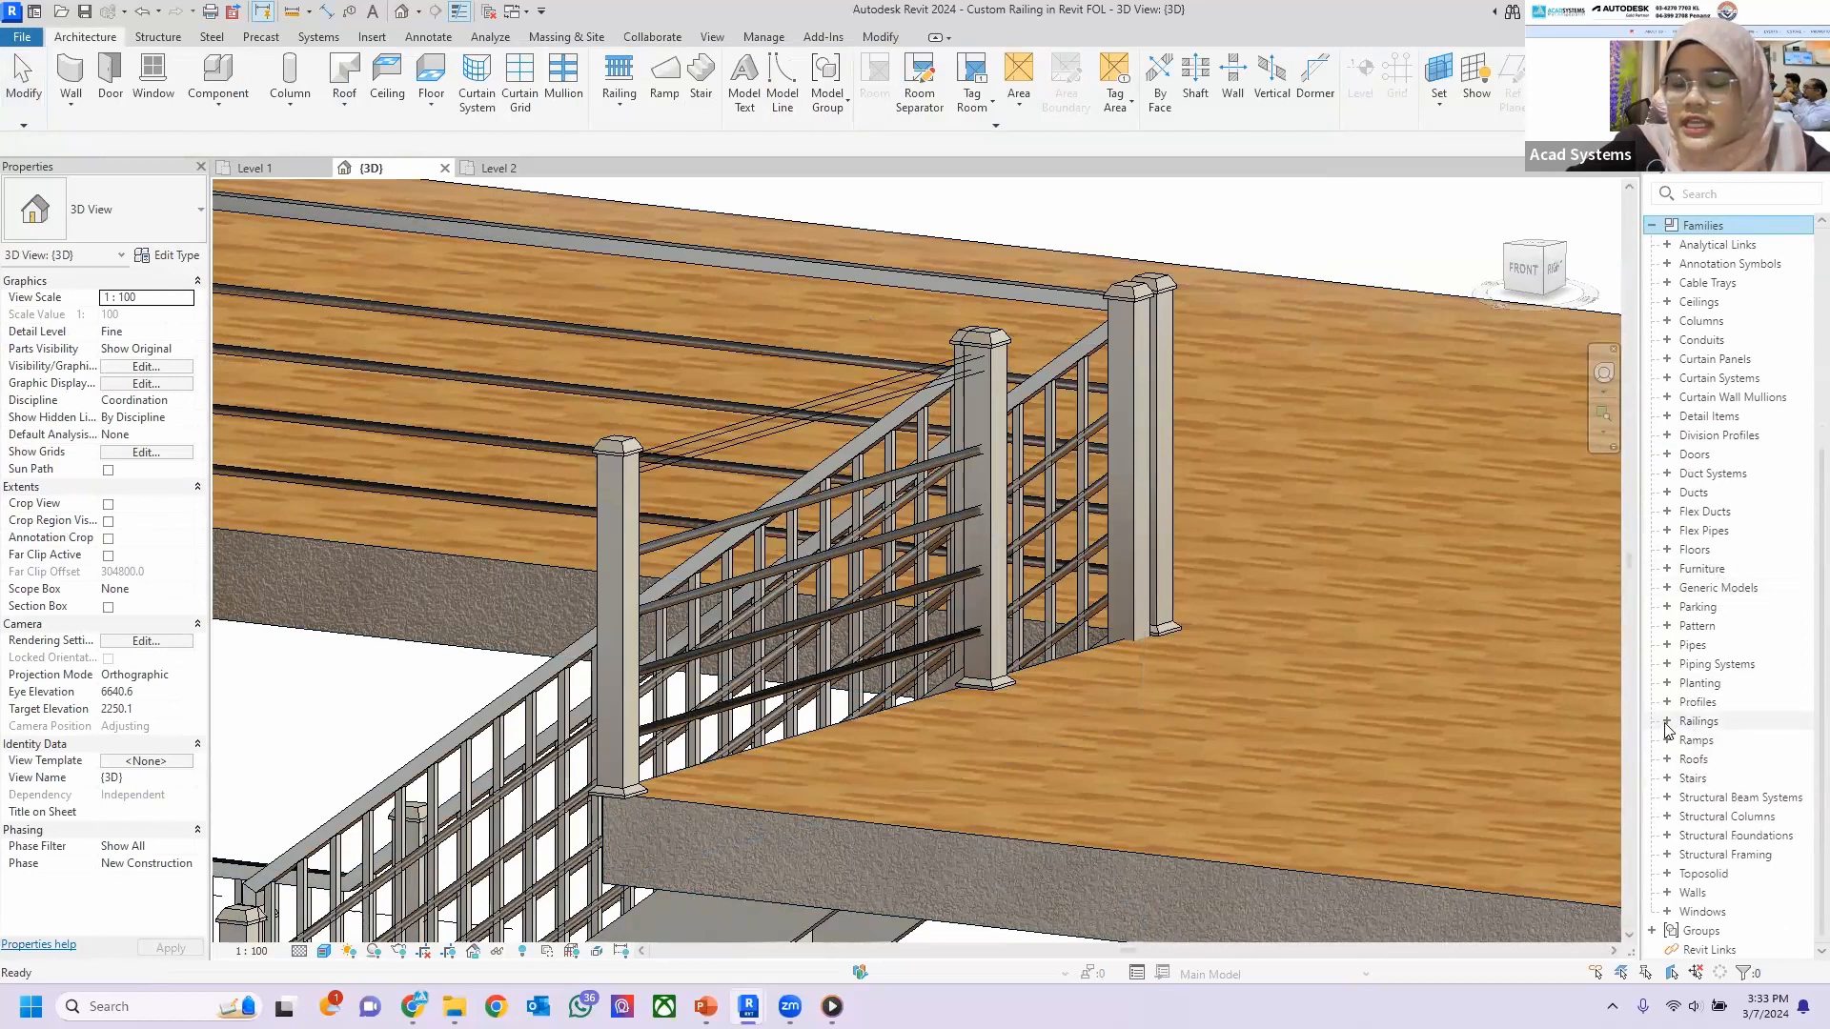
{"action": "left_click", "coordinate": [1666, 722]}
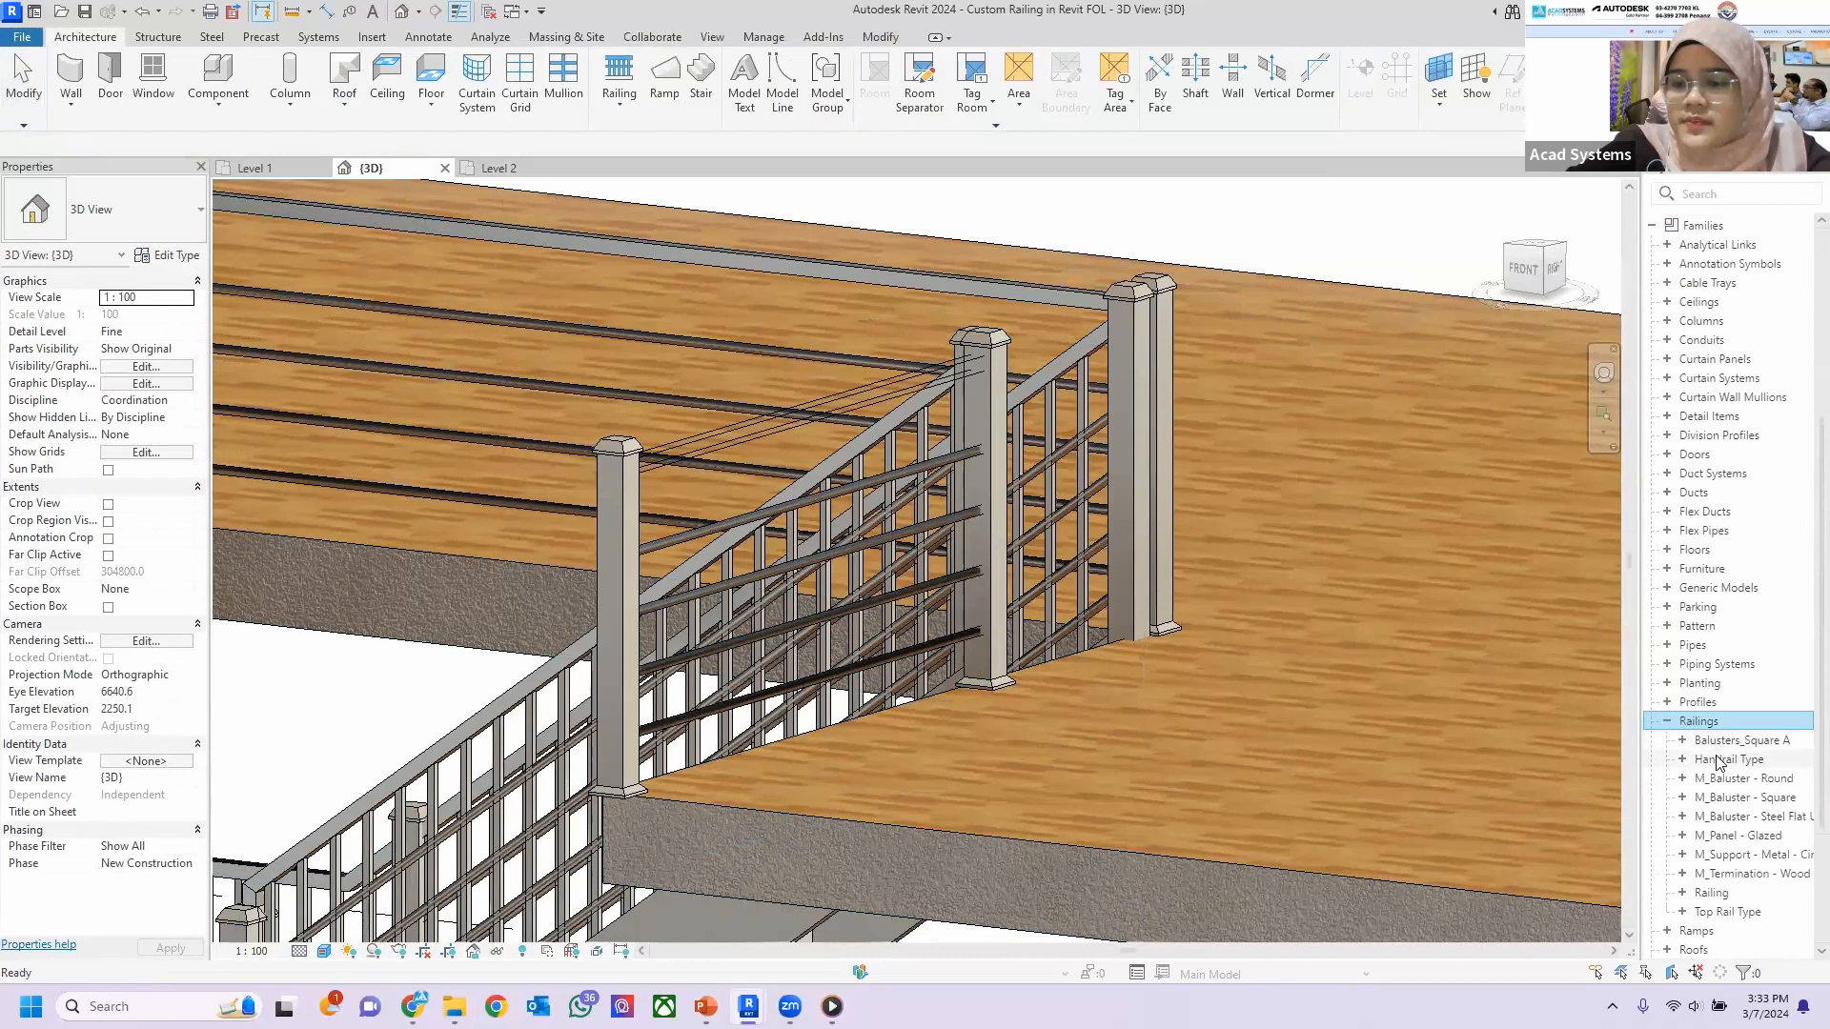
{"action": "scroll", "coordinate": [1725, 758], "scroll_direction": "down", "scroll_amount": 2}
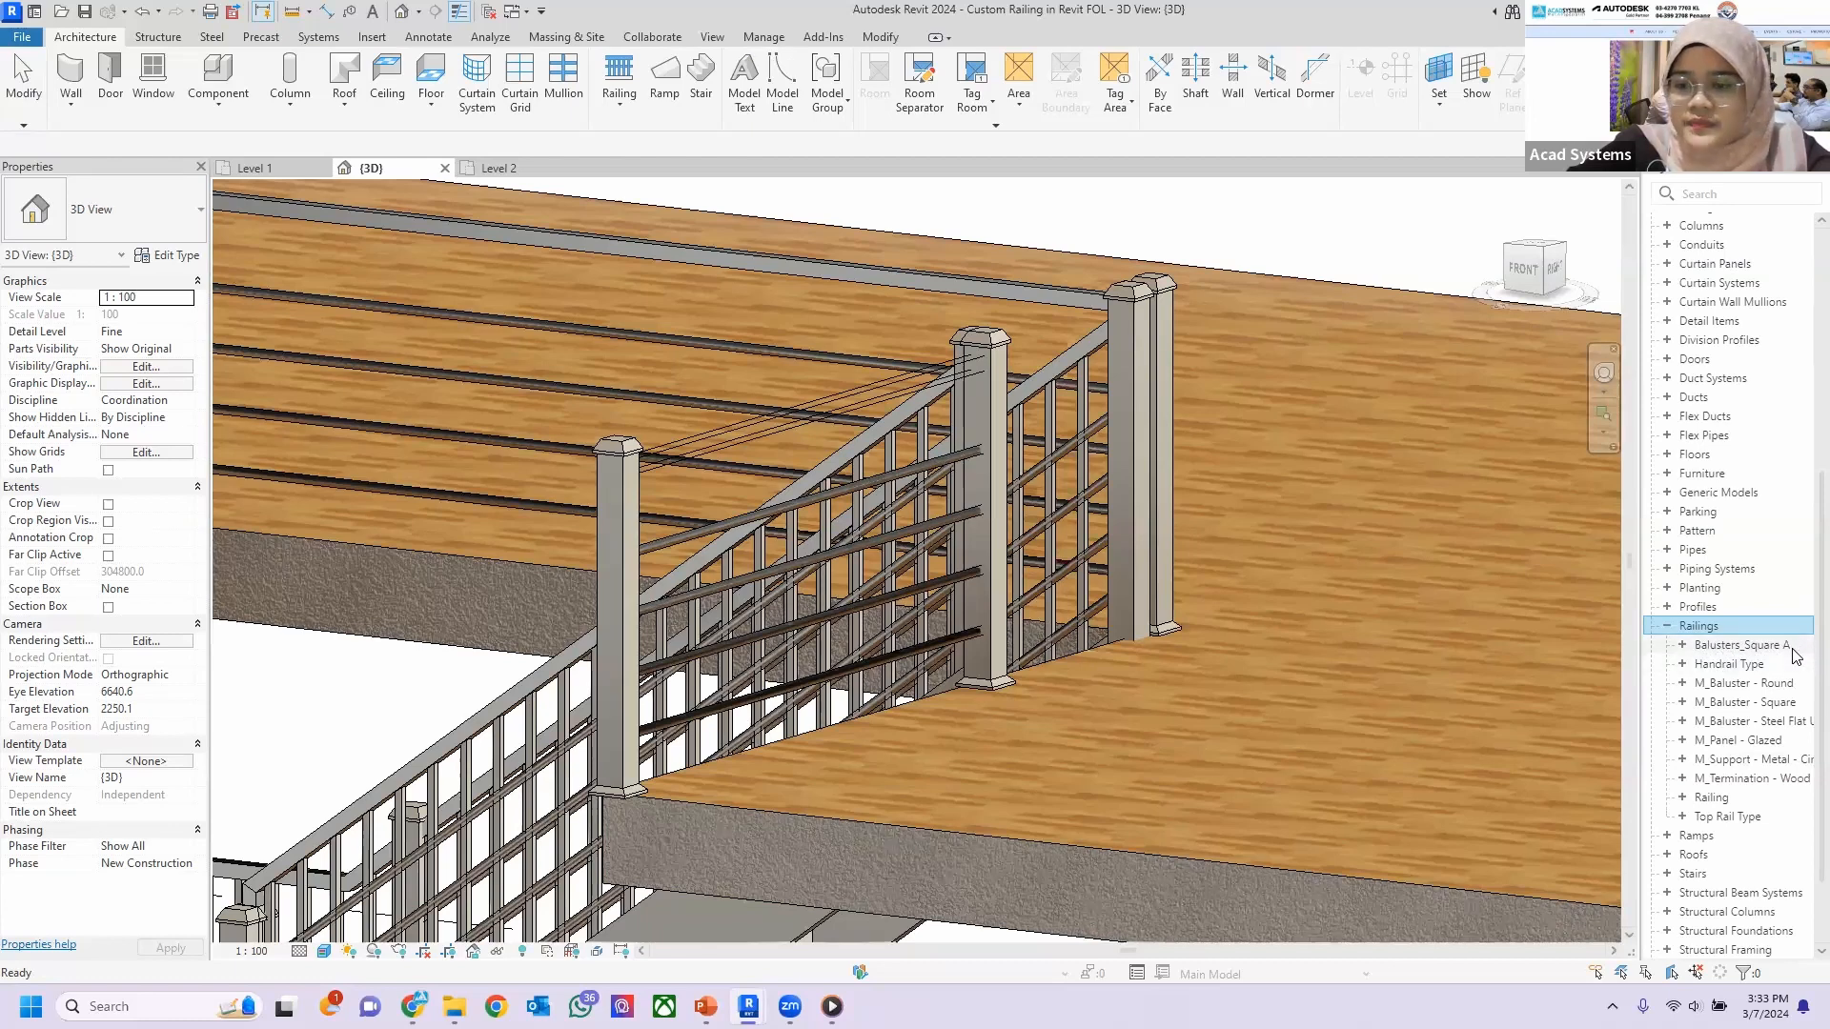
{"action": "left_click", "coordinate": [1682, 645]}
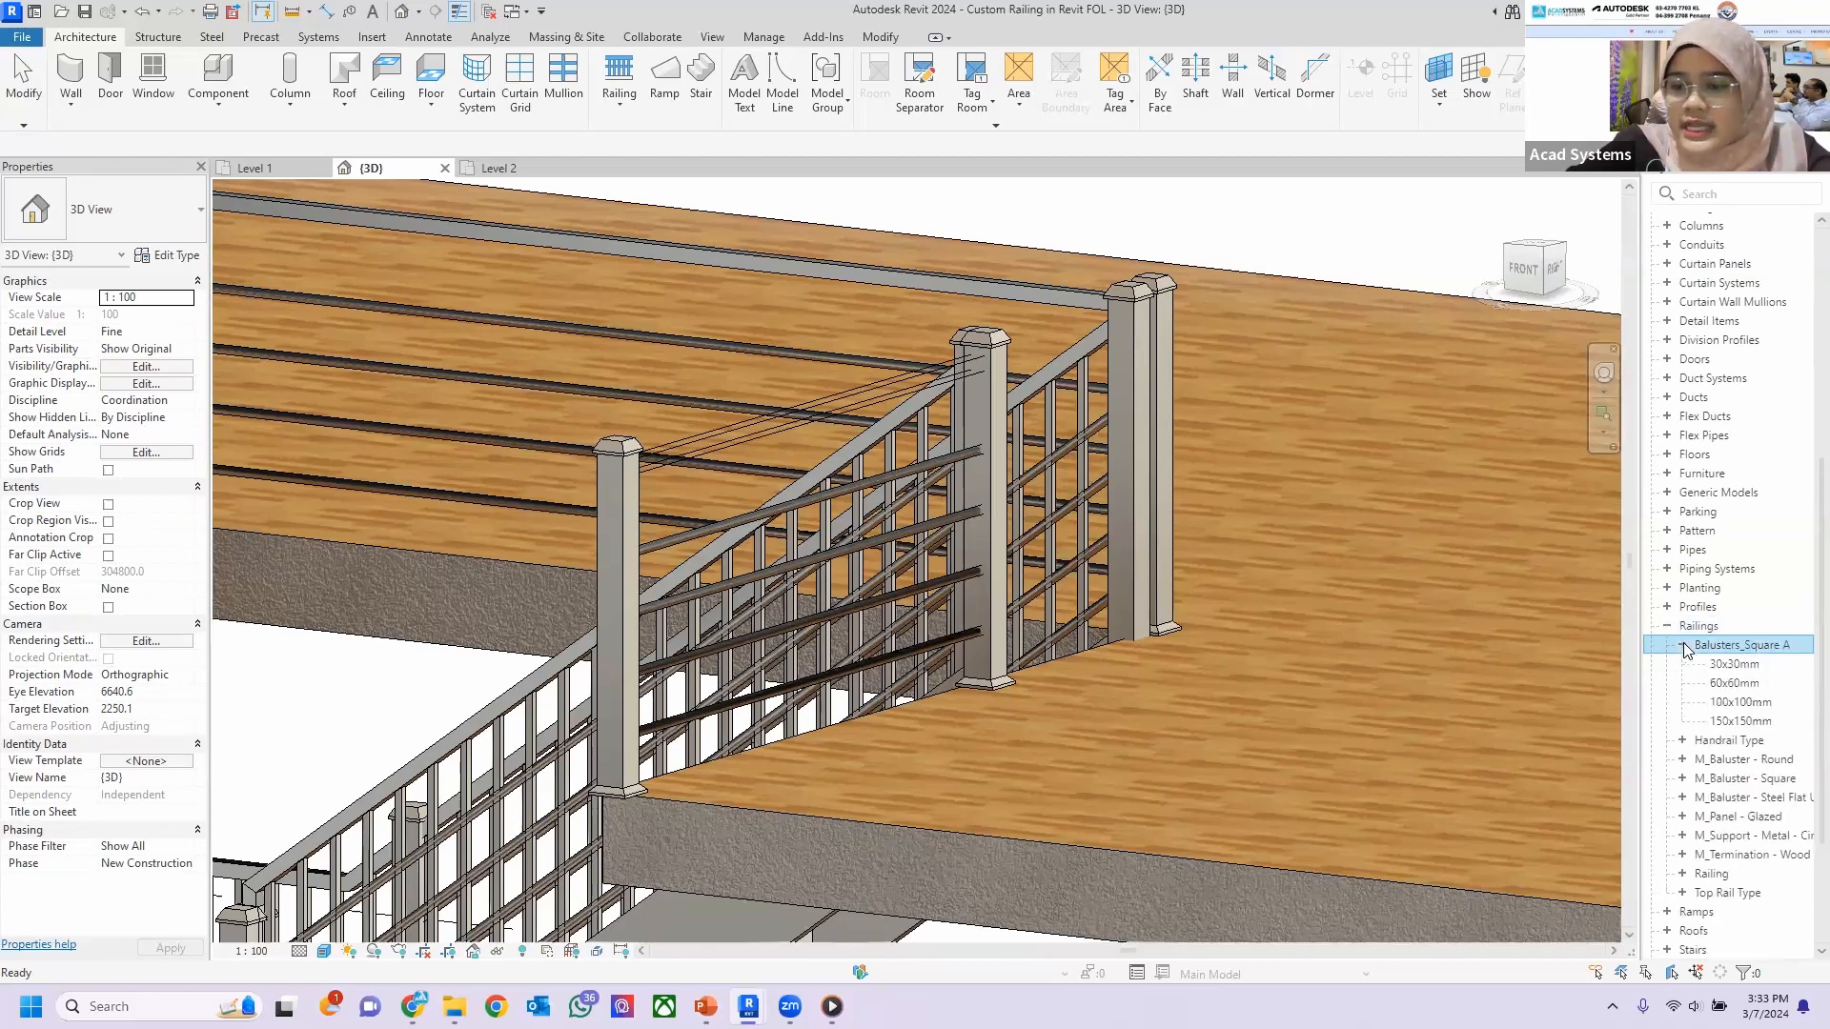
{"action": "left_click", "coordinate": [1740, 703]}
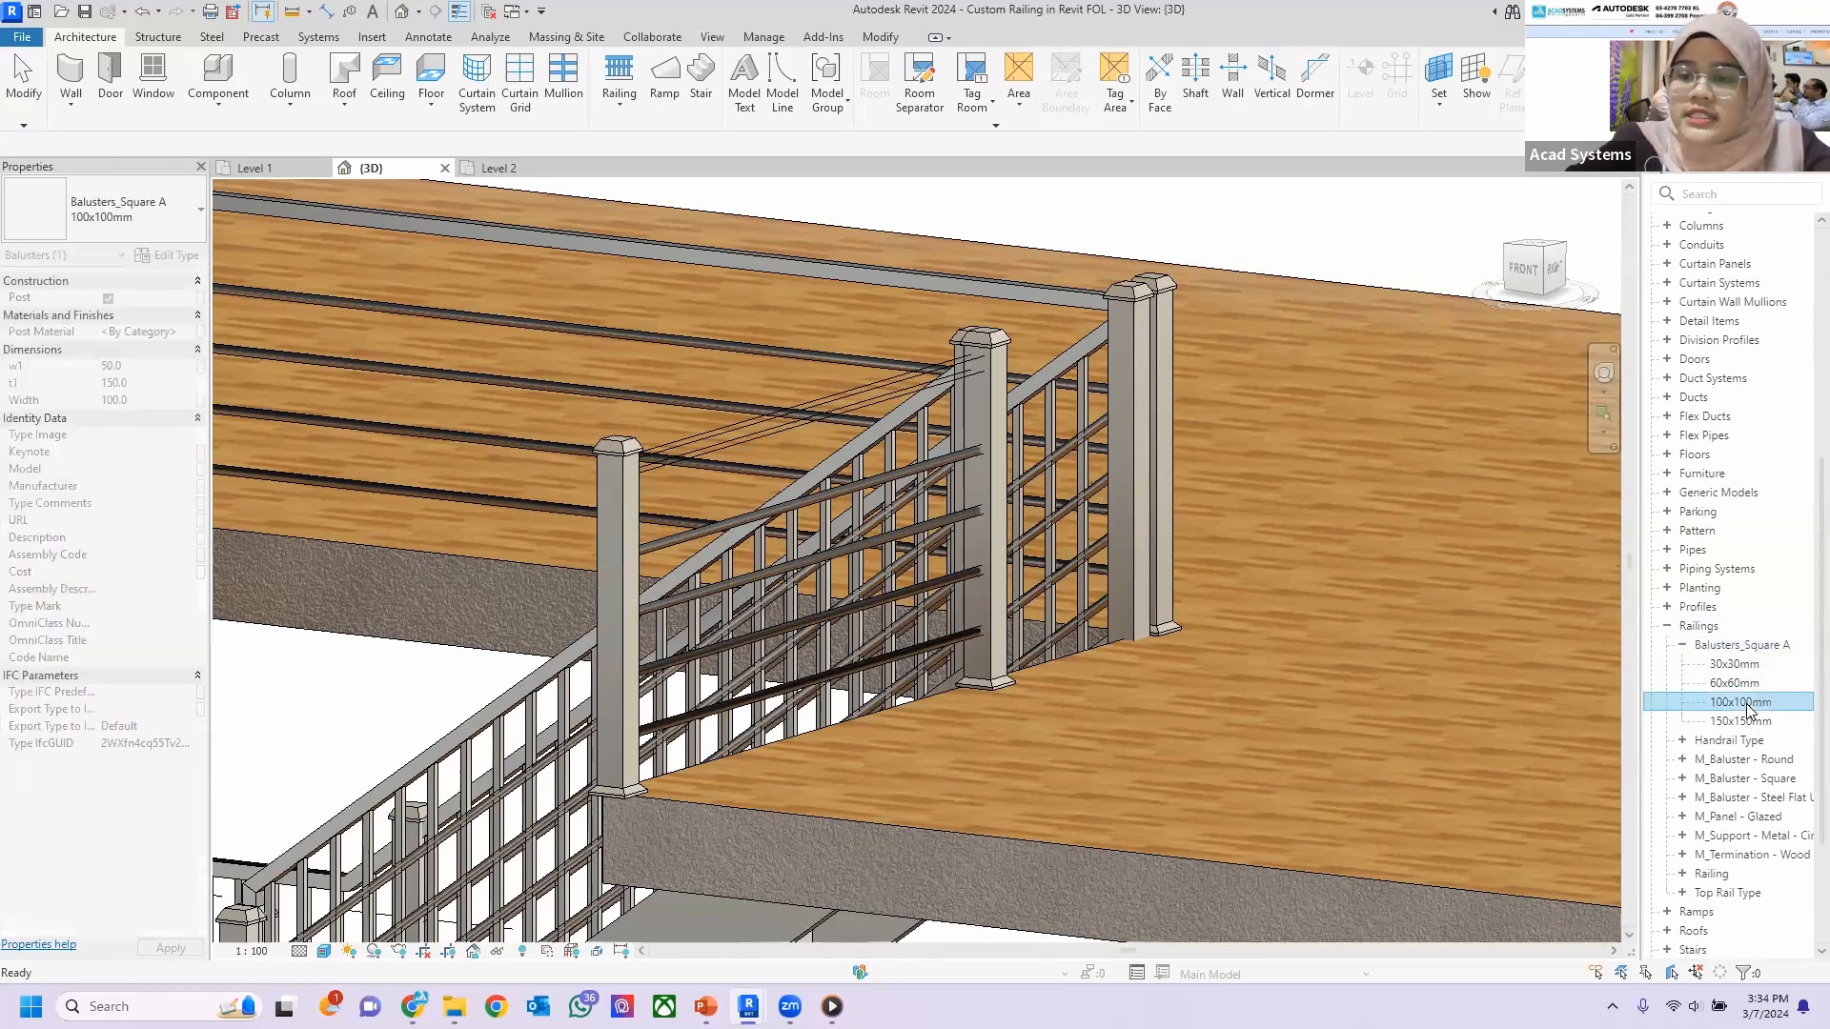
{"action": "double_click", "coordinate": [1746, 703]}
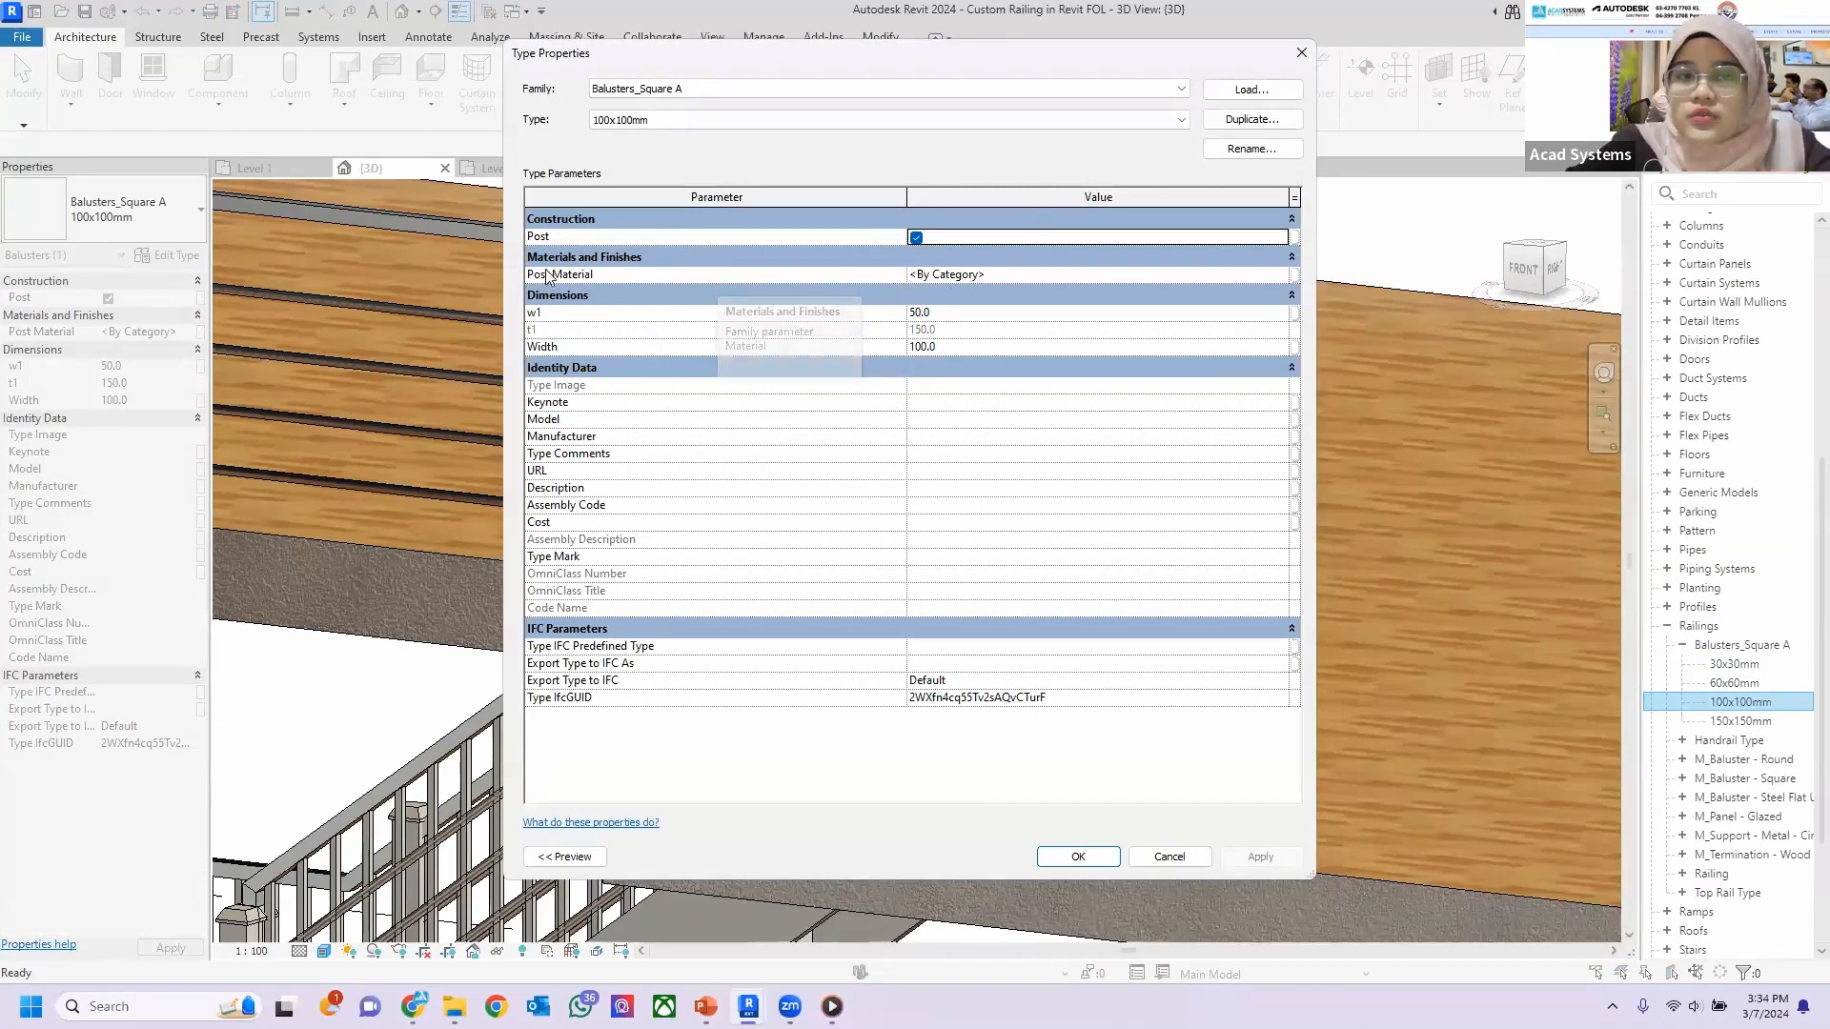
{"action": "left_click", "coordinate": [972, 276]}
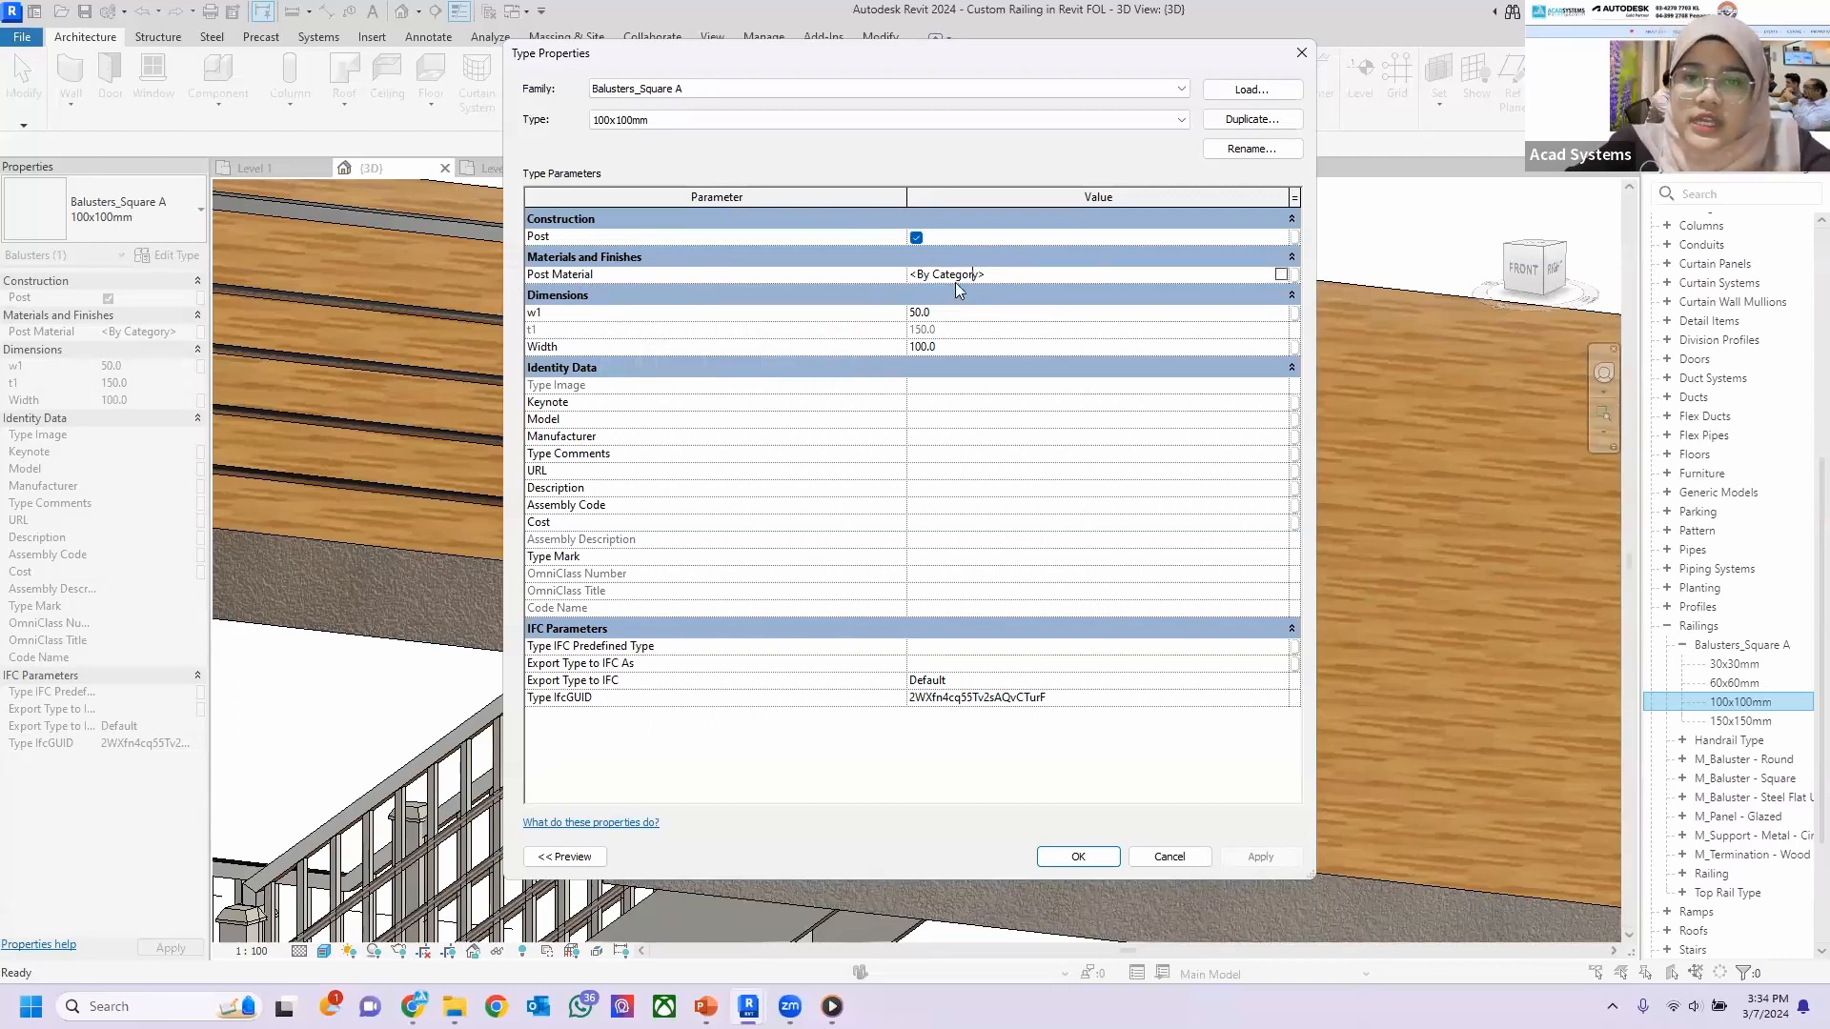
{"action": "left_click", "coordinate": [1280, 276]}
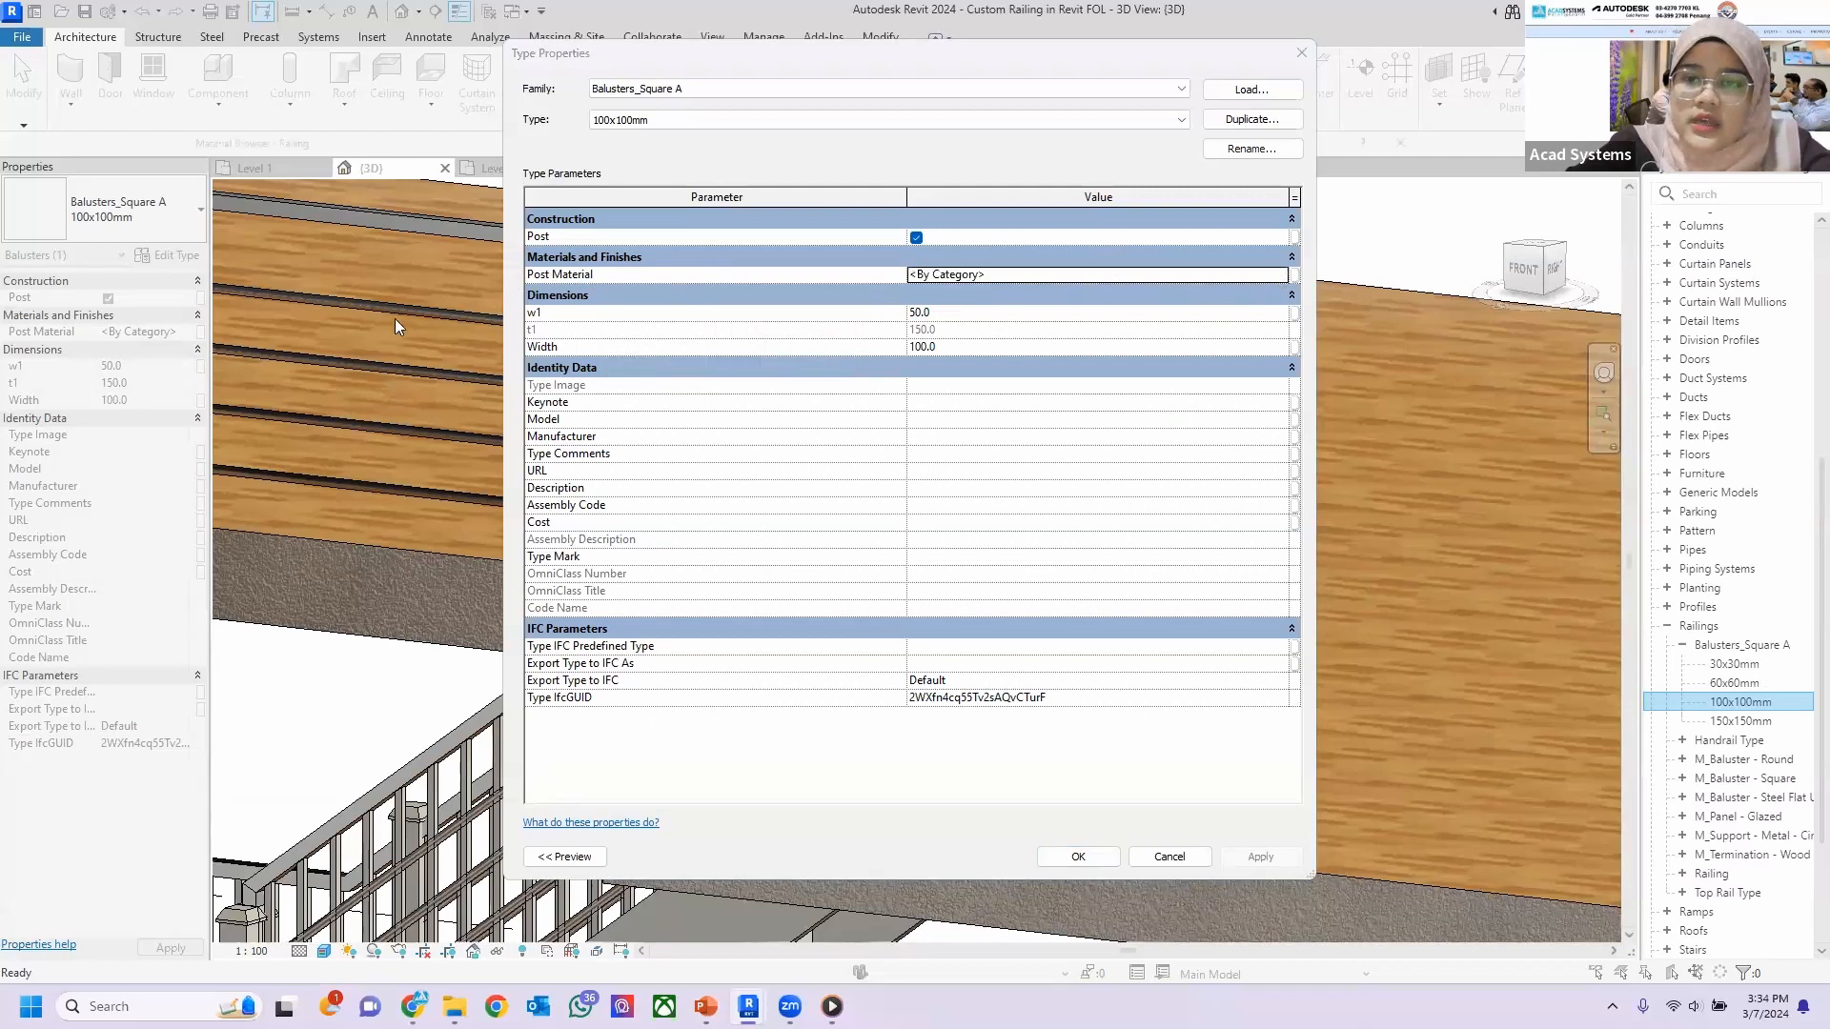
{"action": "left_click", "coordinate": [1350, 826]}
{"action": "left_click", "coordinate": [1077, 864]}
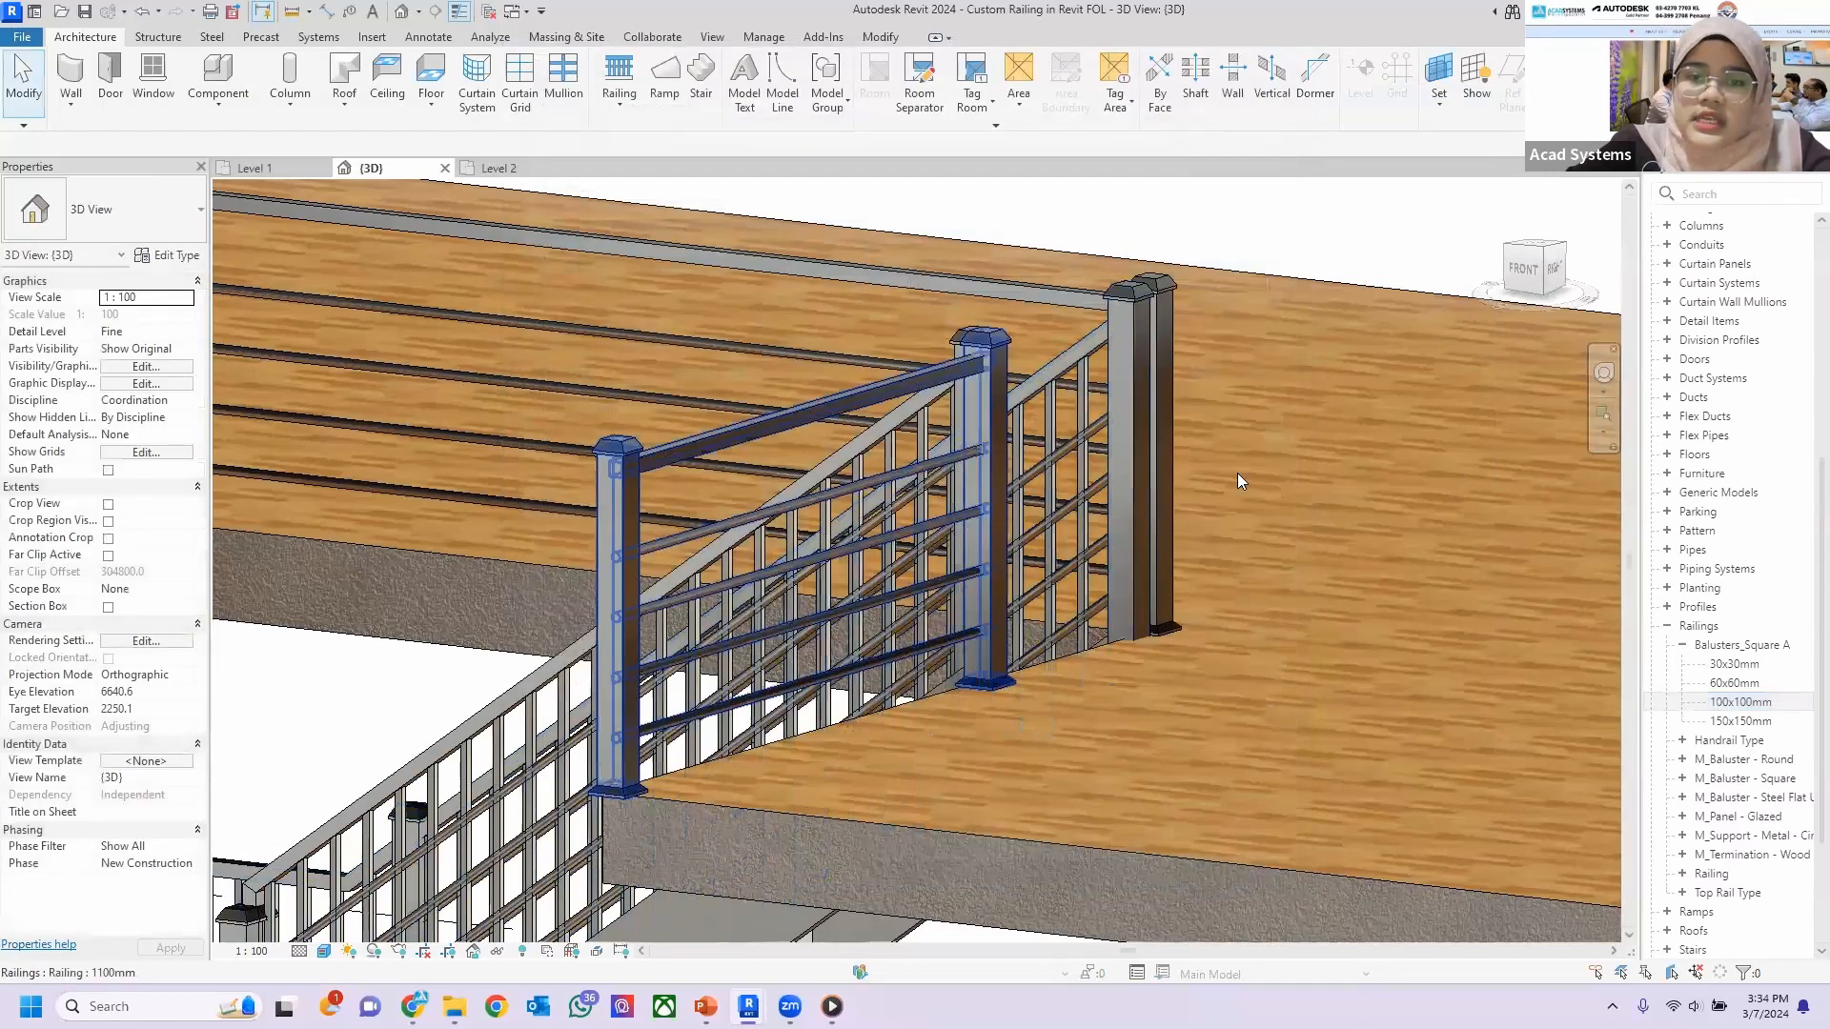
Inspect the posts and rails of the Level 2 and stair railings from several angles in the 3D view.
{"action": "middle_click_drag", "start_coordinate": [1153, 491], "coordinate": [1141, 592], "text": "shift"}
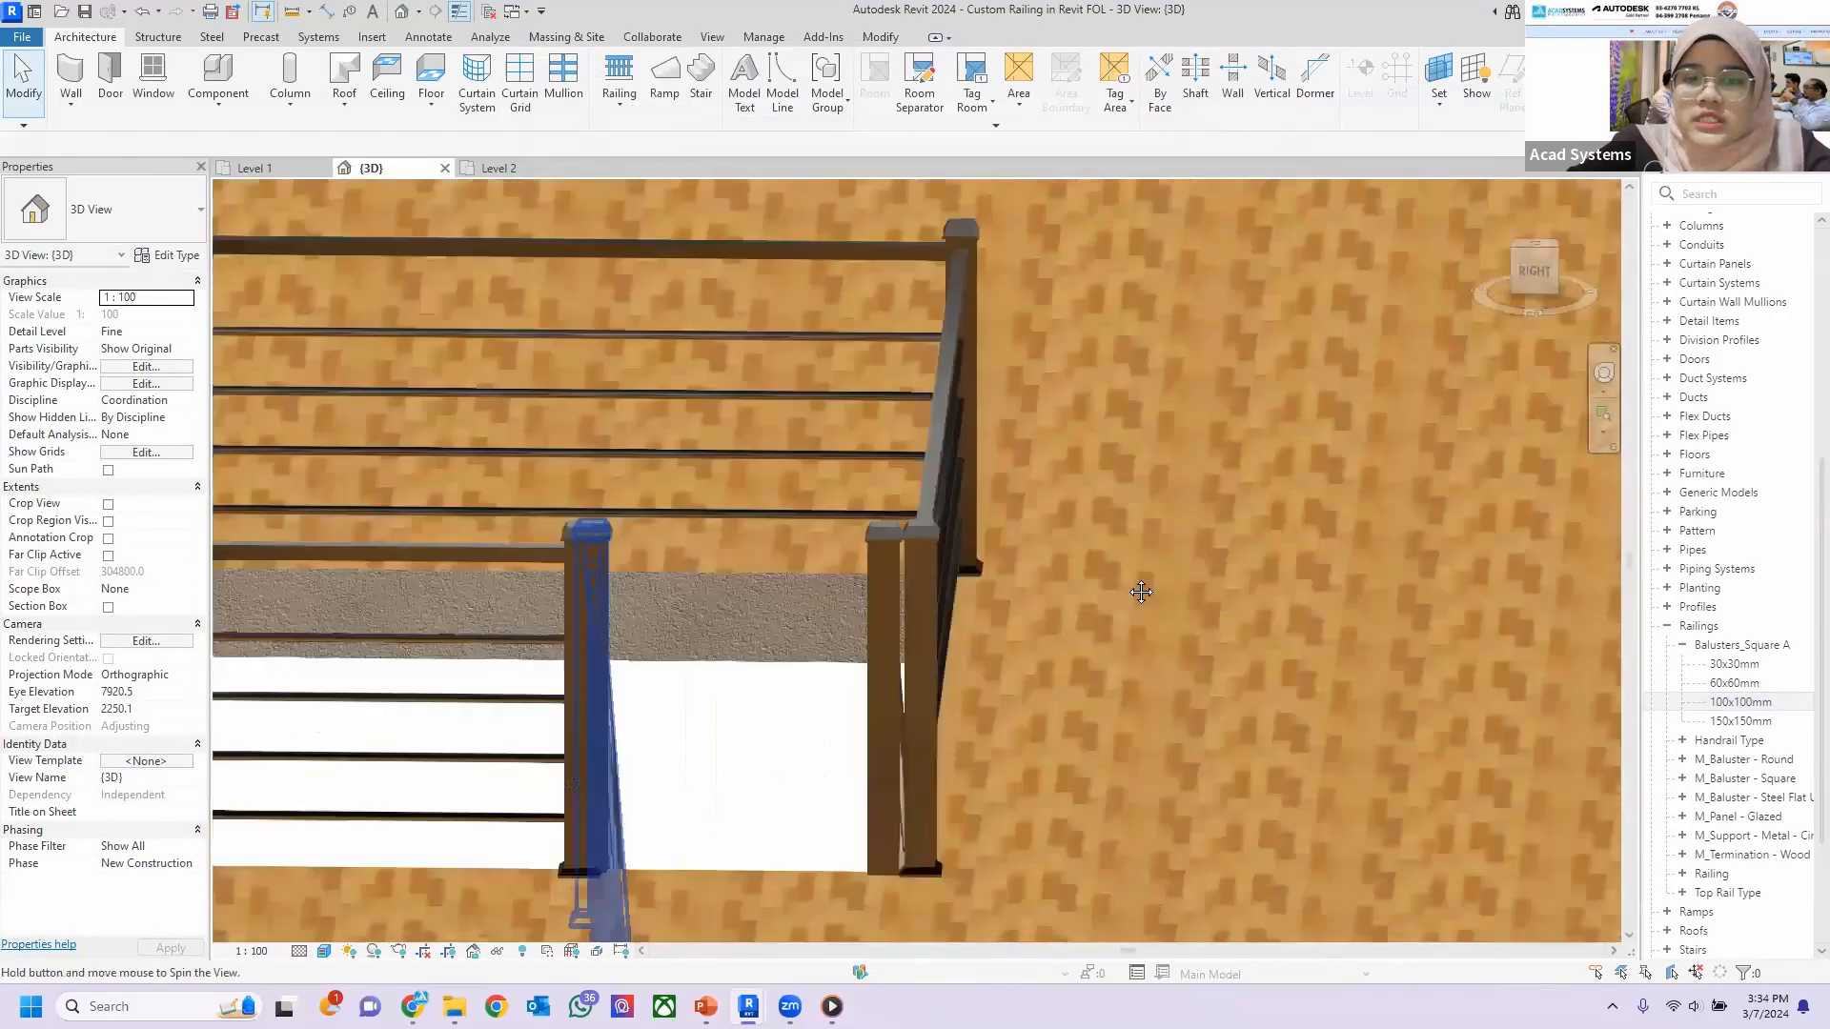
{"action": "middle_click_drag", "start_coordinate": [1012, 559], "coordinate": [919, 616], "text": "shift"}
{"action": "scroll", "coordinate": [1067, 474], "scroll_direction": "up", "scroll_amount": 3}
{"action": "scroll", "coordinate": [1026, 526], "scroll_direction": "up", "scroll_amount": 3}
{"action": "scroll", "coordinate": [831, 618], "scroll_direction": "down", "scroll_amount": 4}
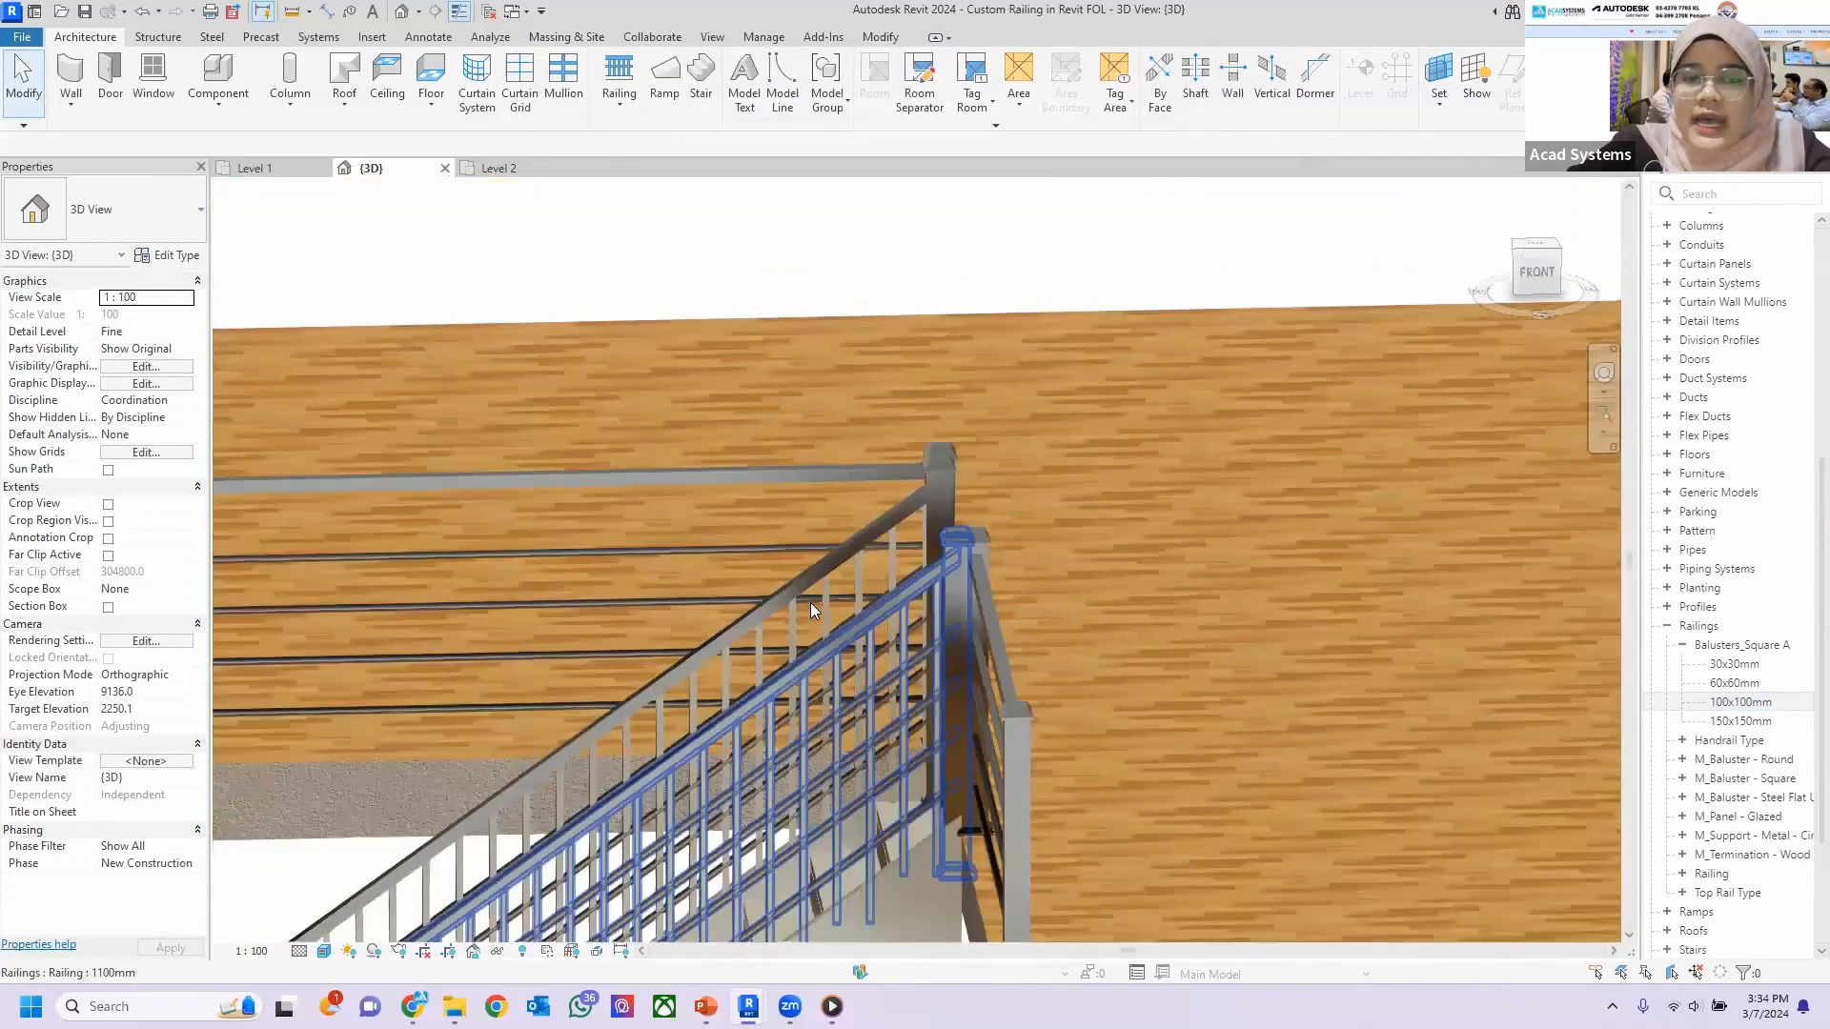
{"action": "scroll", "coordinate": [739, 680], "scroll_direction": "down", "scroll_amount": 3}
{"action": "middle_click_drag", "start_coordinate": [711, 629], "coordinate": [881, 519], "text": "shift"}
{"action": "scroll", "coordinate": [943, 446], "scroll_direction": "up", "scroll_amount": 5}
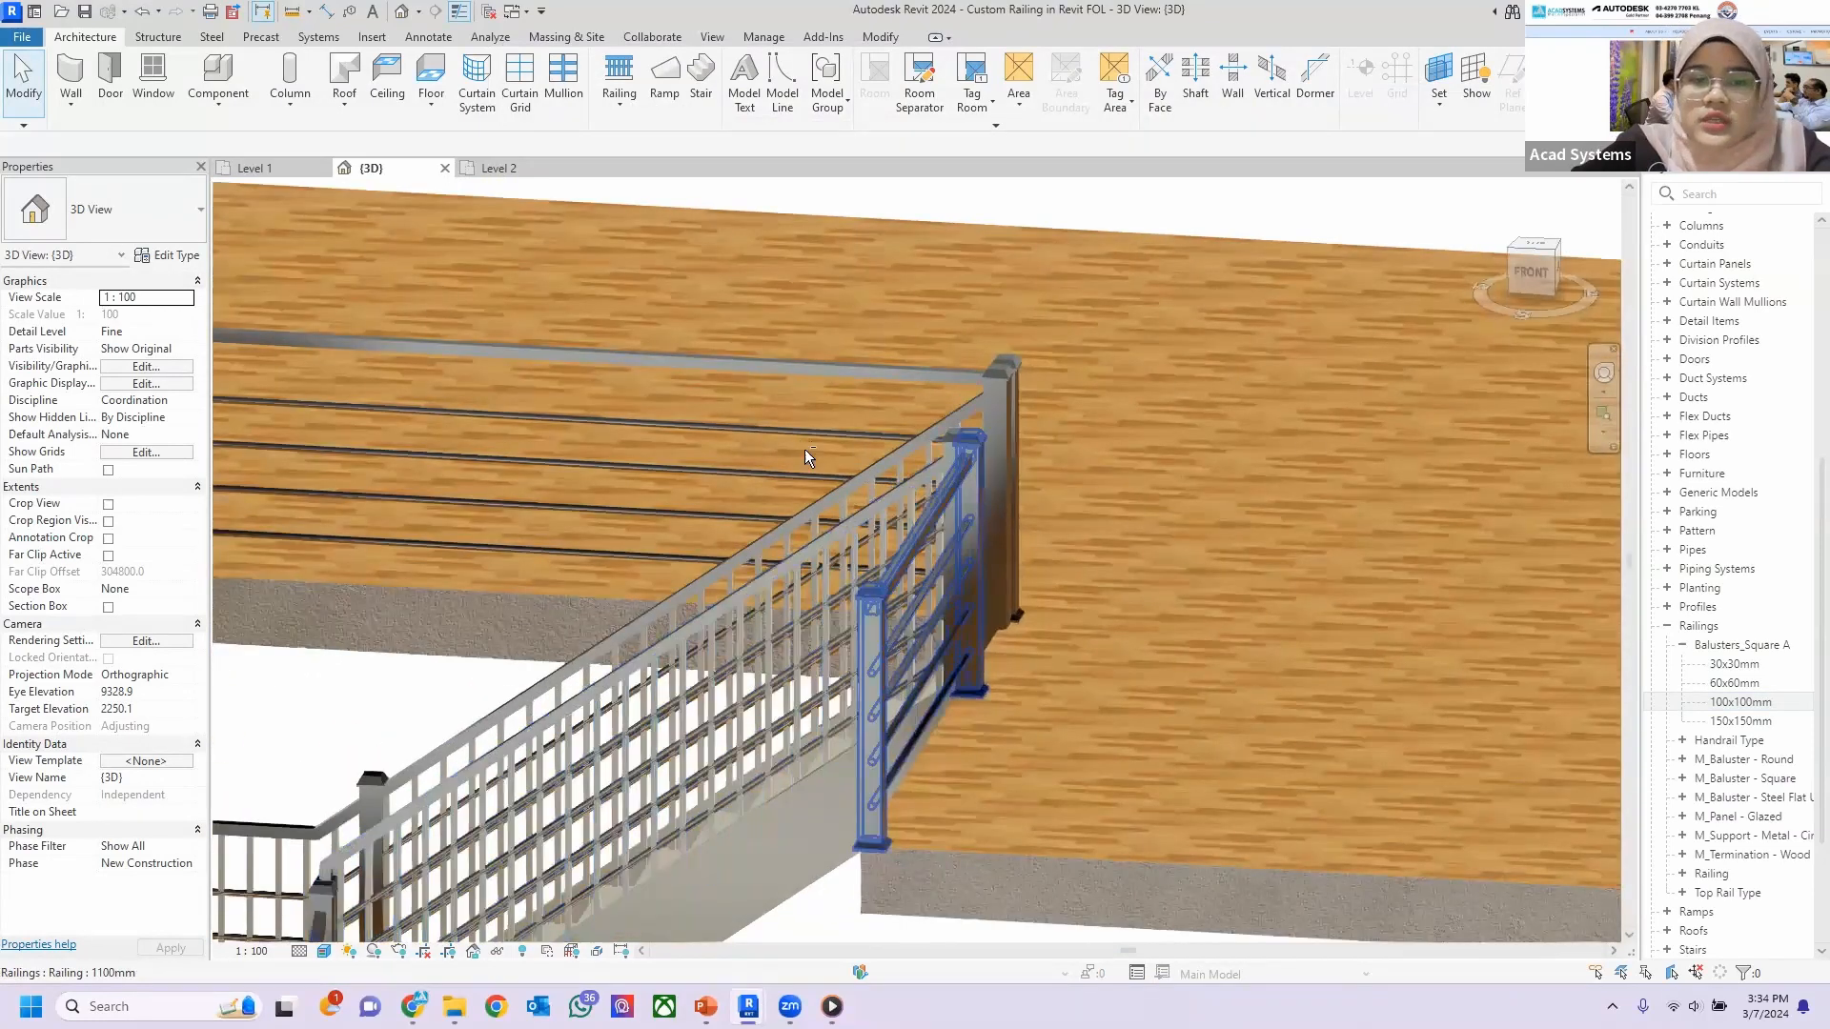
Duplicate the 1100mm type of the outer stair railing as a new railing type named "with start post".
{"action": "middle_click_drag", "start_coordinate": [748, 643], "coordinate": [920, 522]}
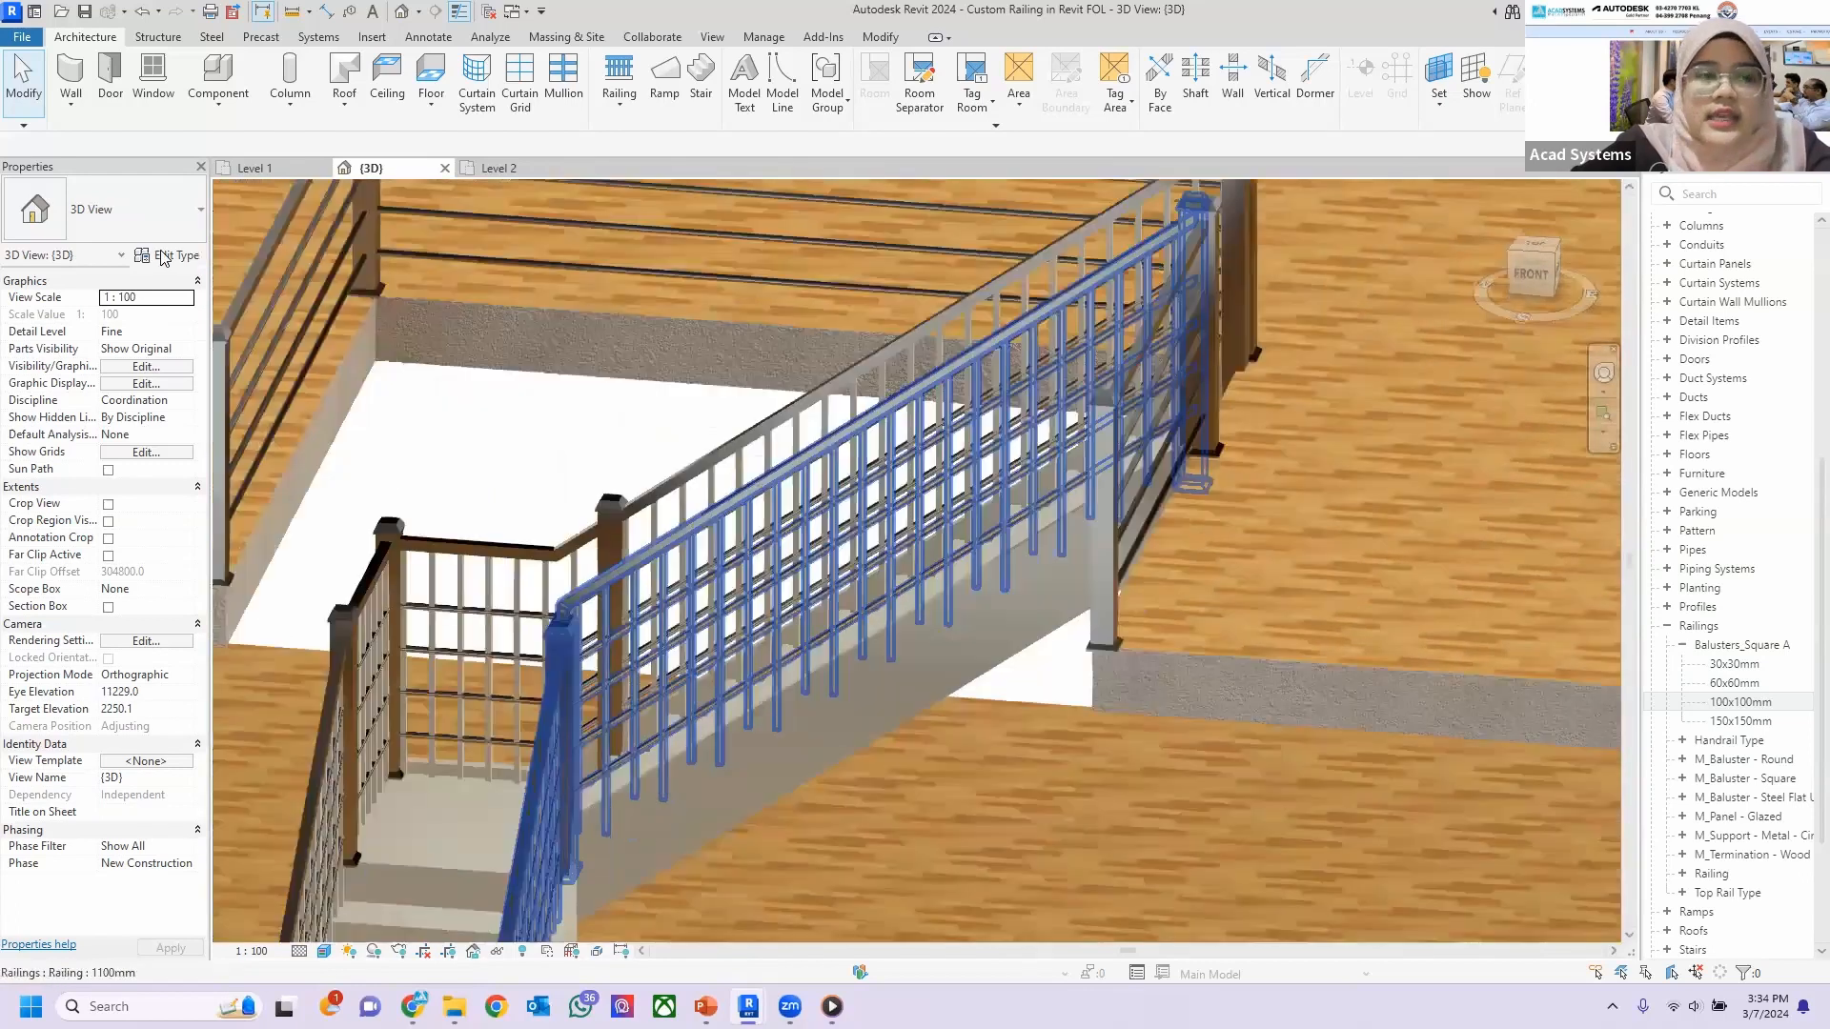
{"action": "left_click", "coordinate": [169, 256]}
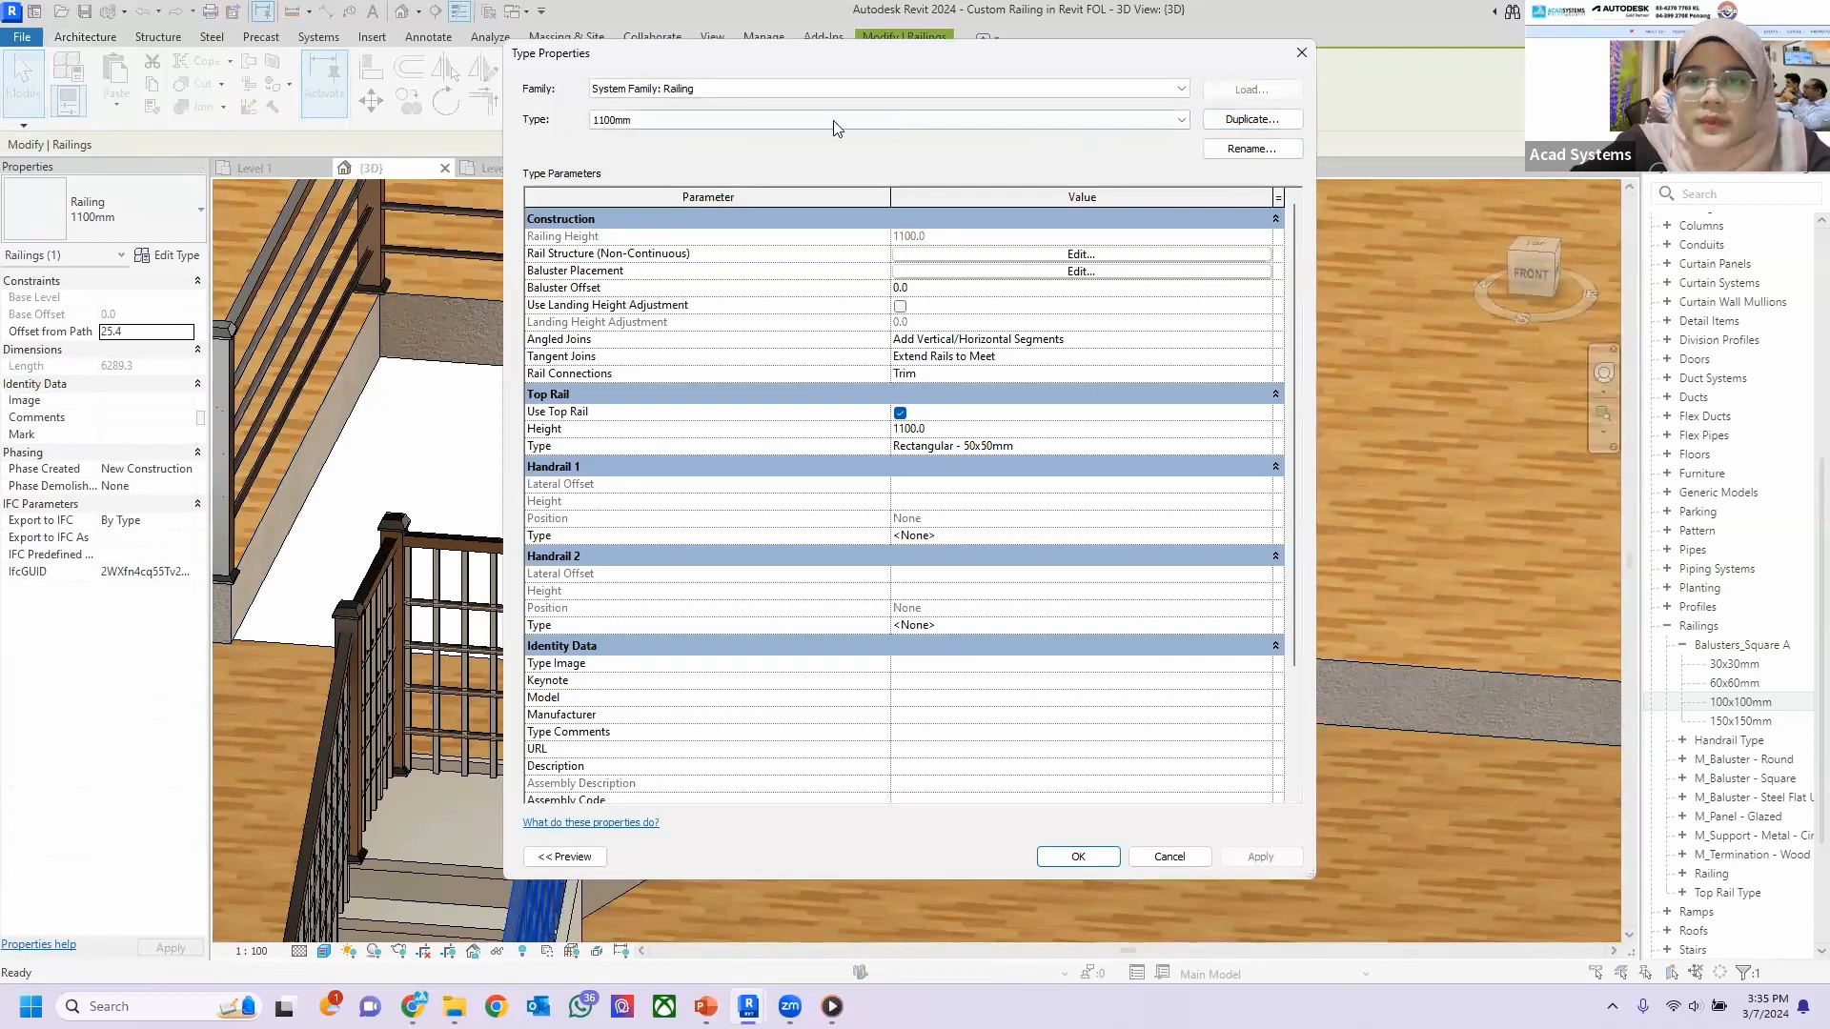
{"action": "left_click", "coordinate": [1251, 119]}
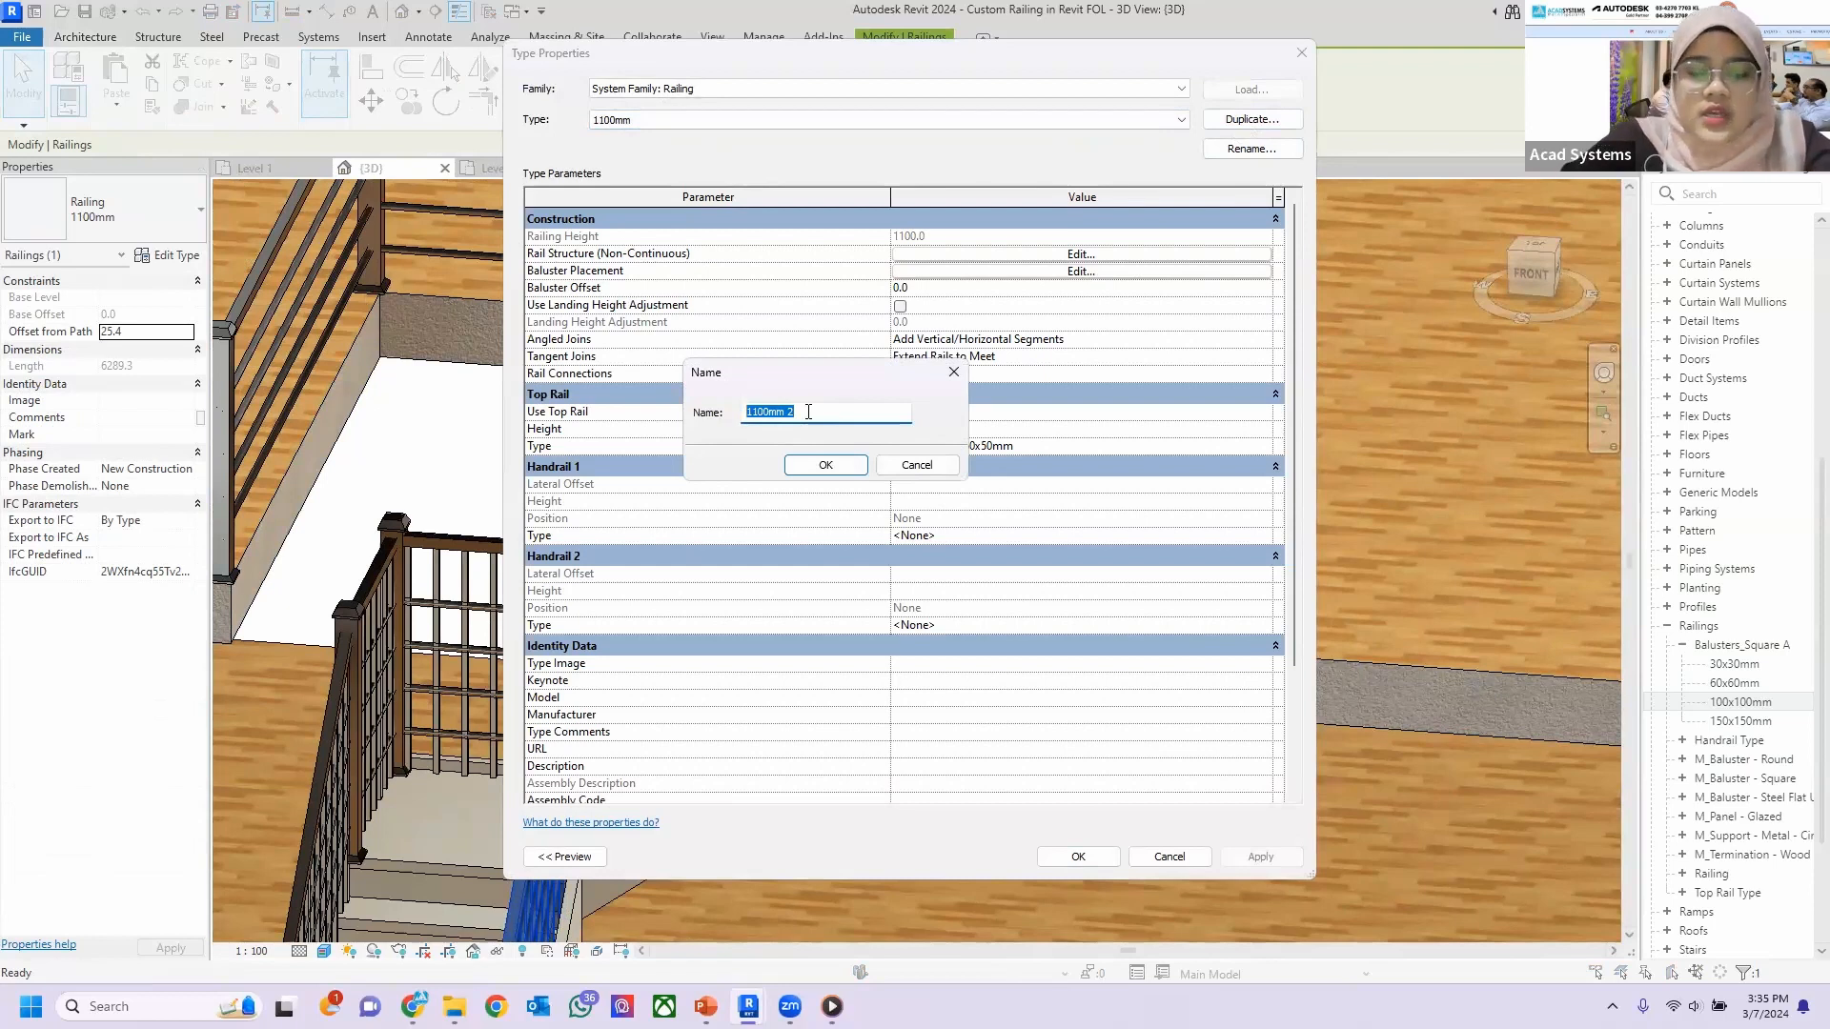
{"action": "type", "text": "with start post"}
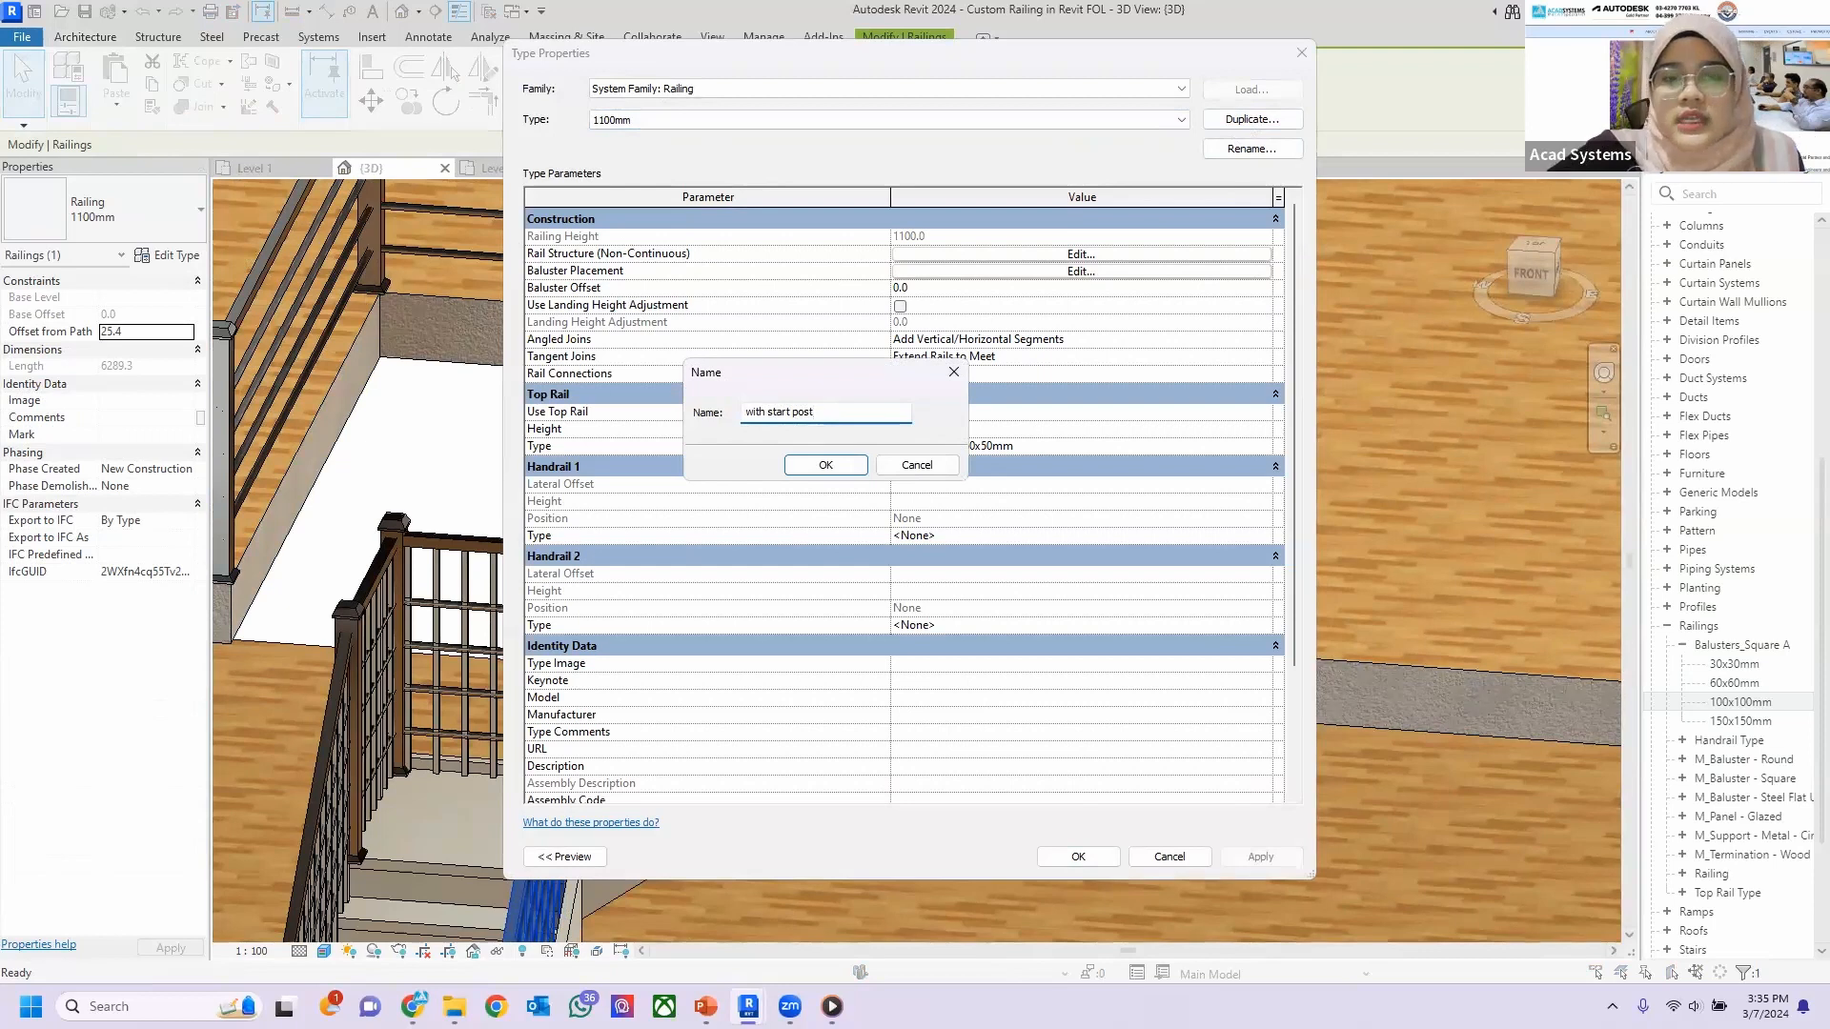
{"action": "left_click", "coordinate": [823, 465]}
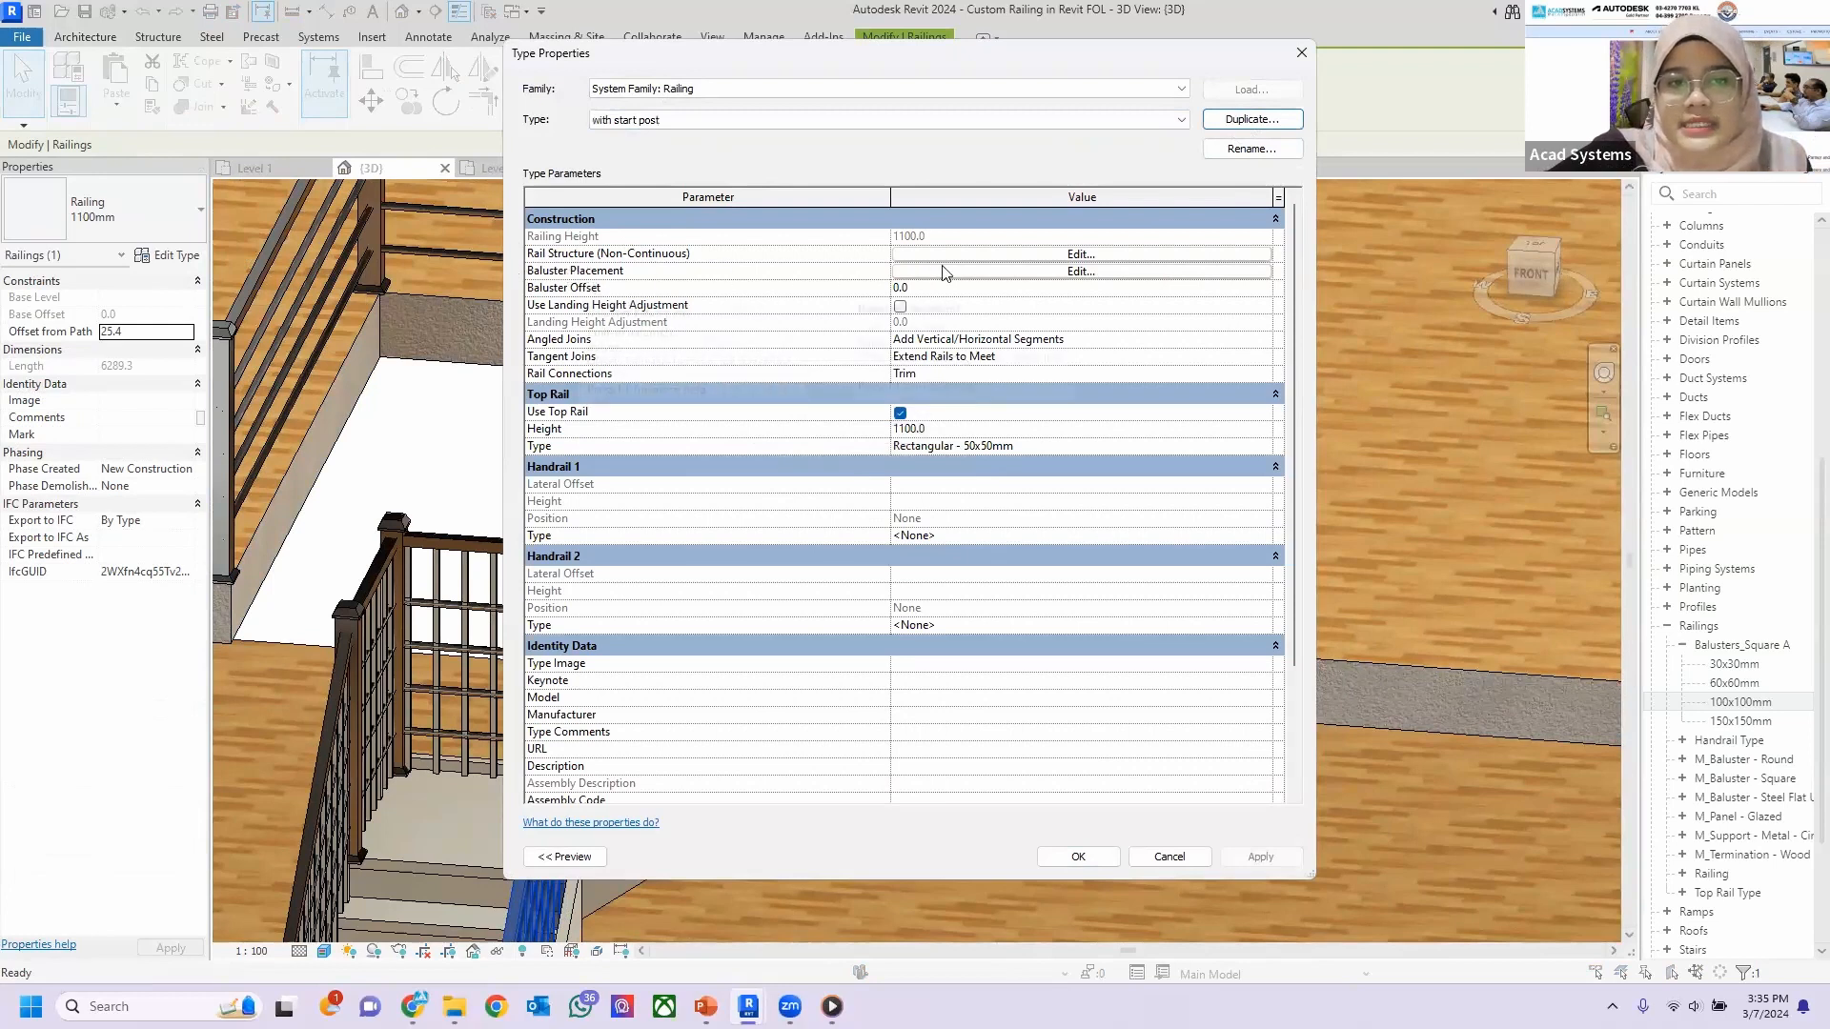
Set the end post's baluster family to None in the baluster placement of the "with start post" railing type.
{"action": "left_click", "coordinate": [998, 272]}
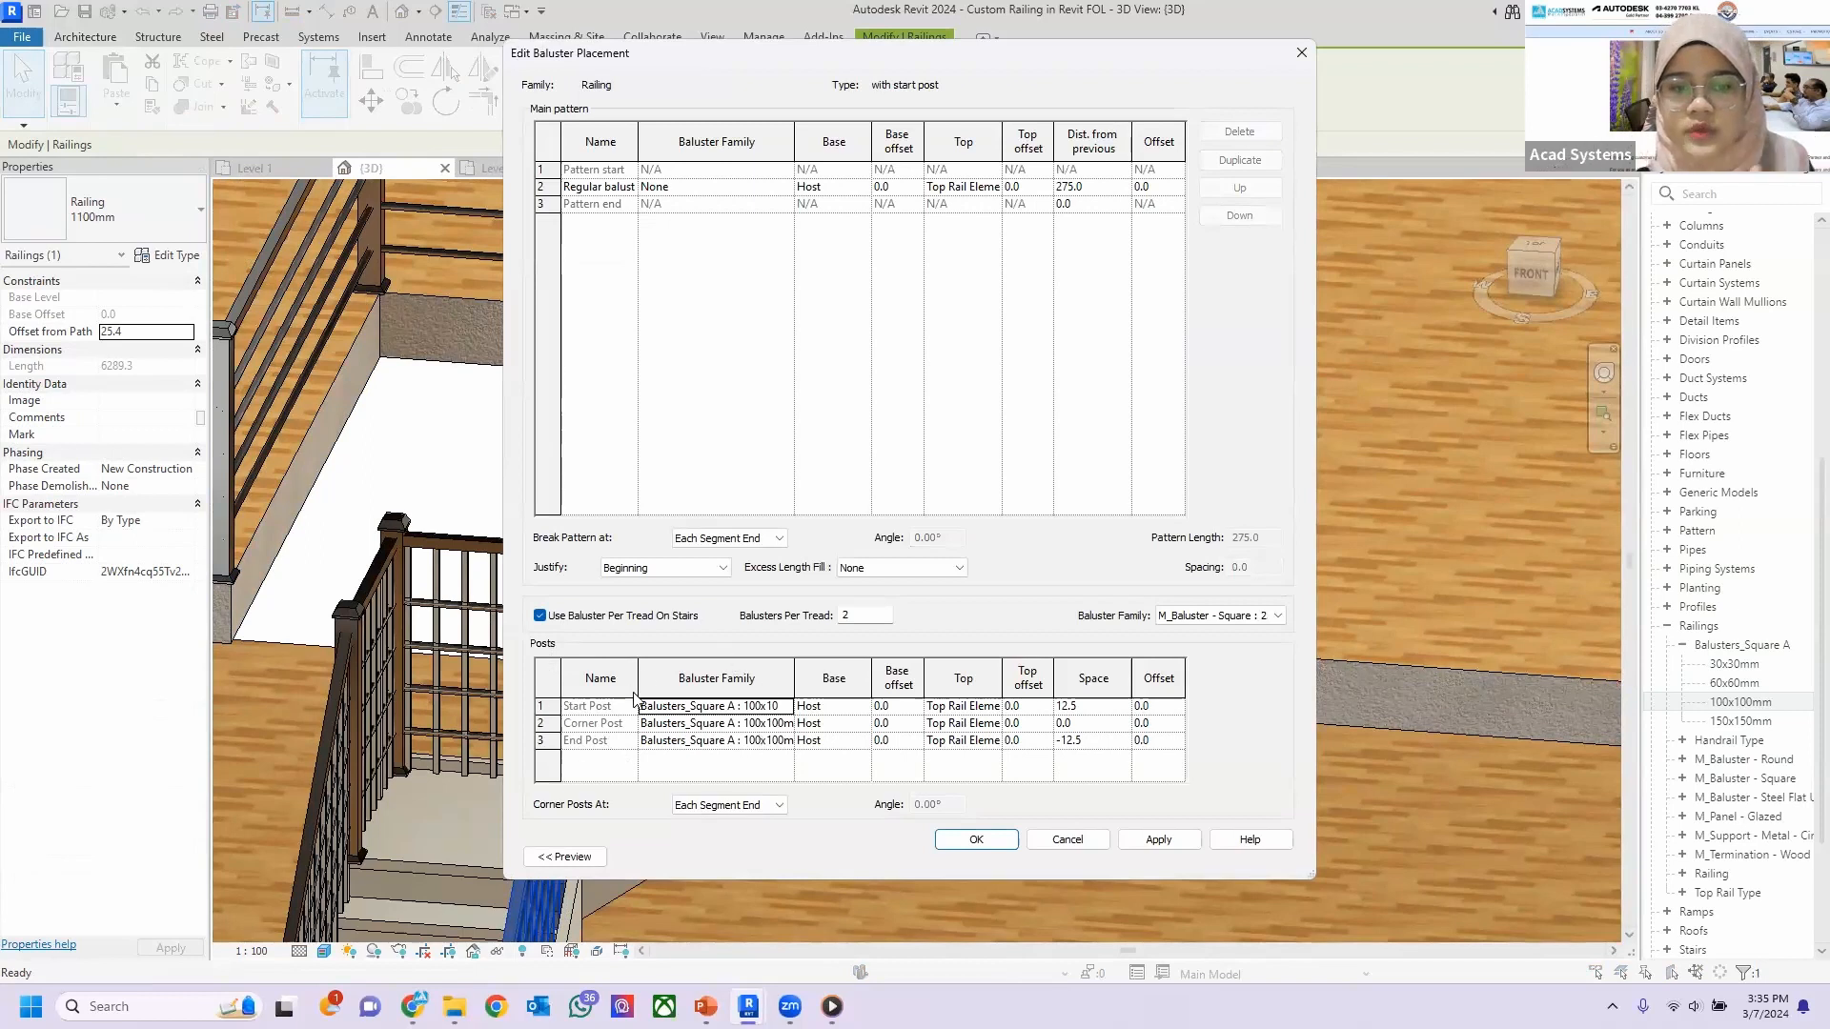
{"action": "left_click", "coordinate": [539, 741]}
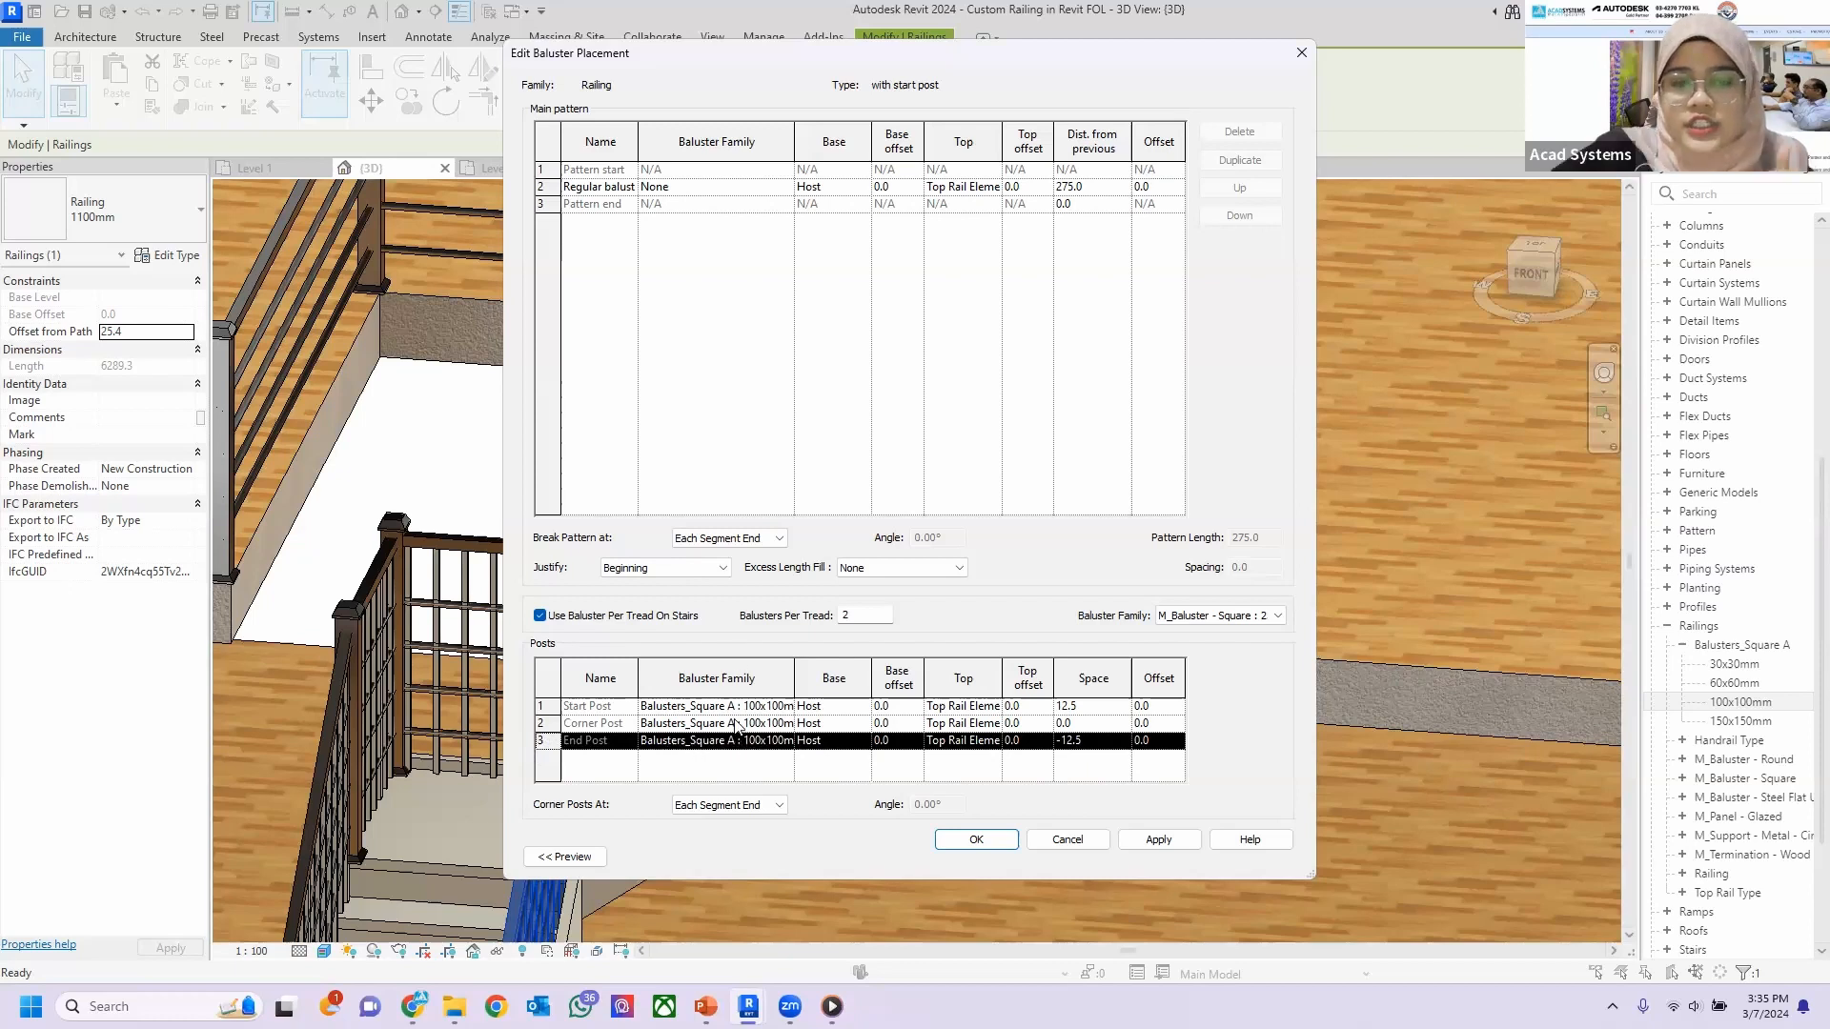
{"action": "left_click", "coordinate": [778, 742]}
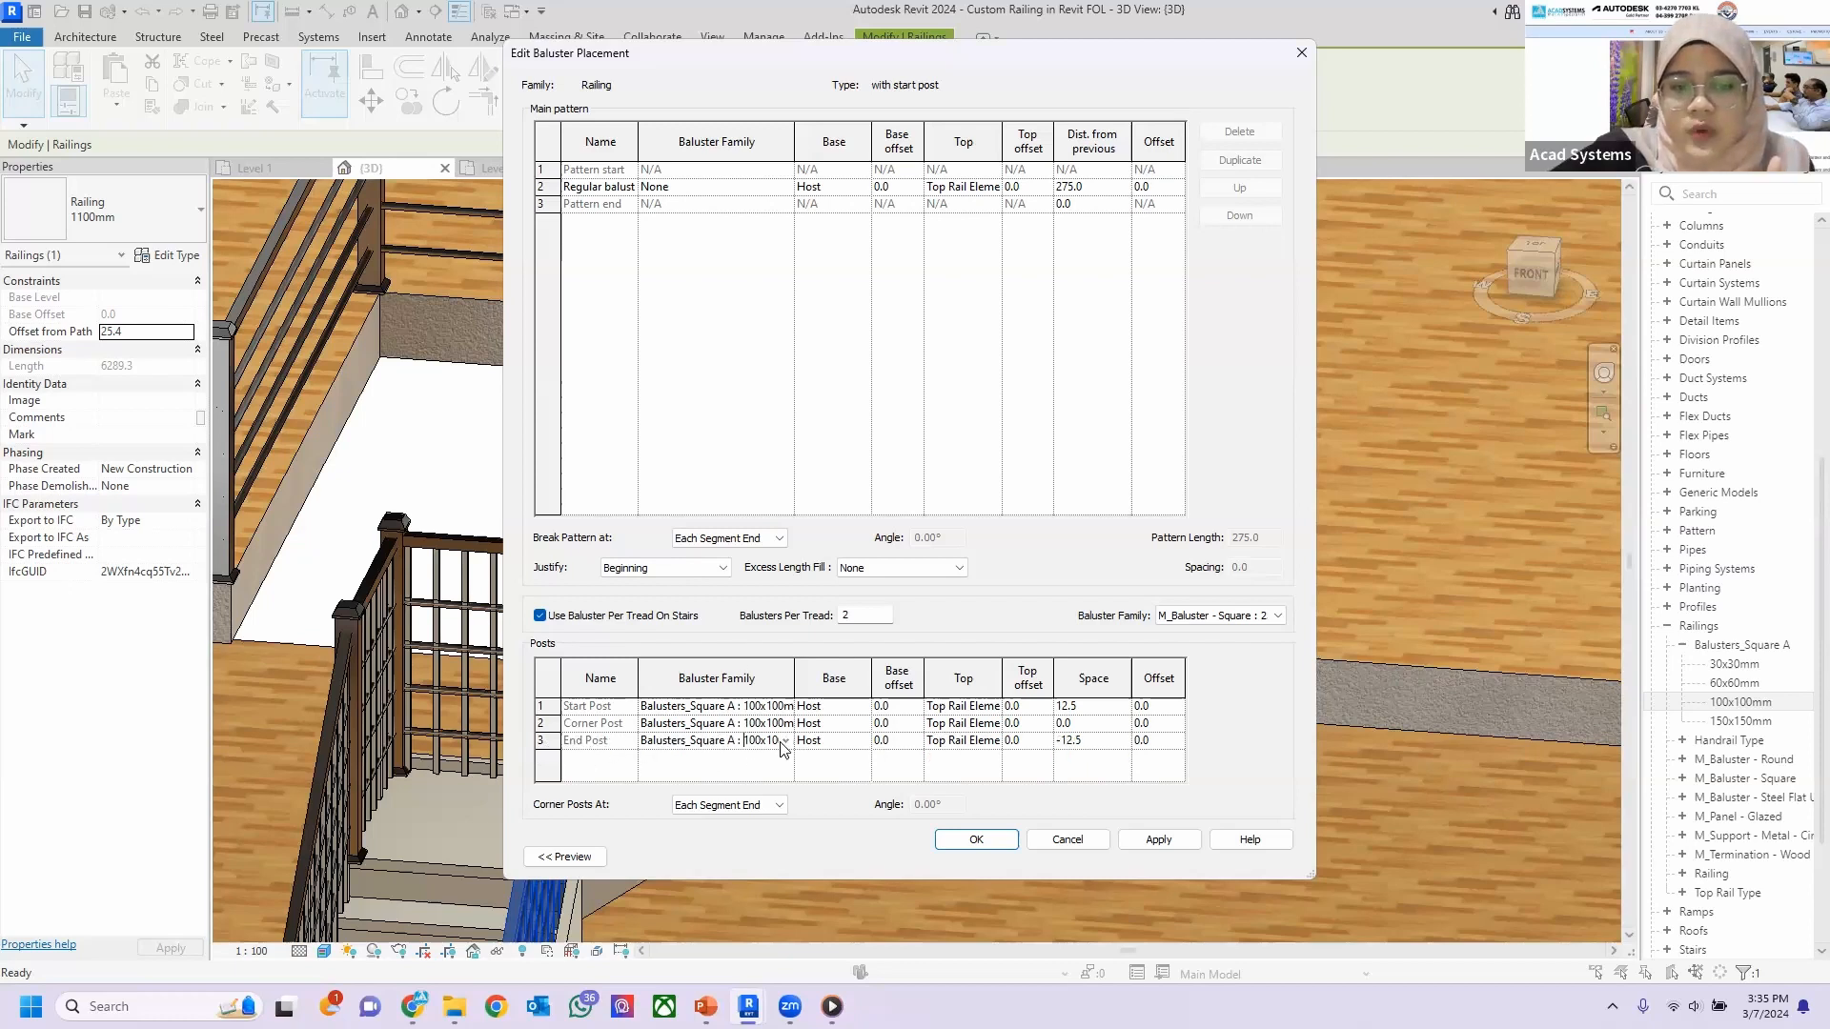
{"action": "left_click", "coordinate": [782, 742]}
{"action": "scroll", "coordinate": [750, 809], "scroll_direction": "up", "scroll_amount": 3}
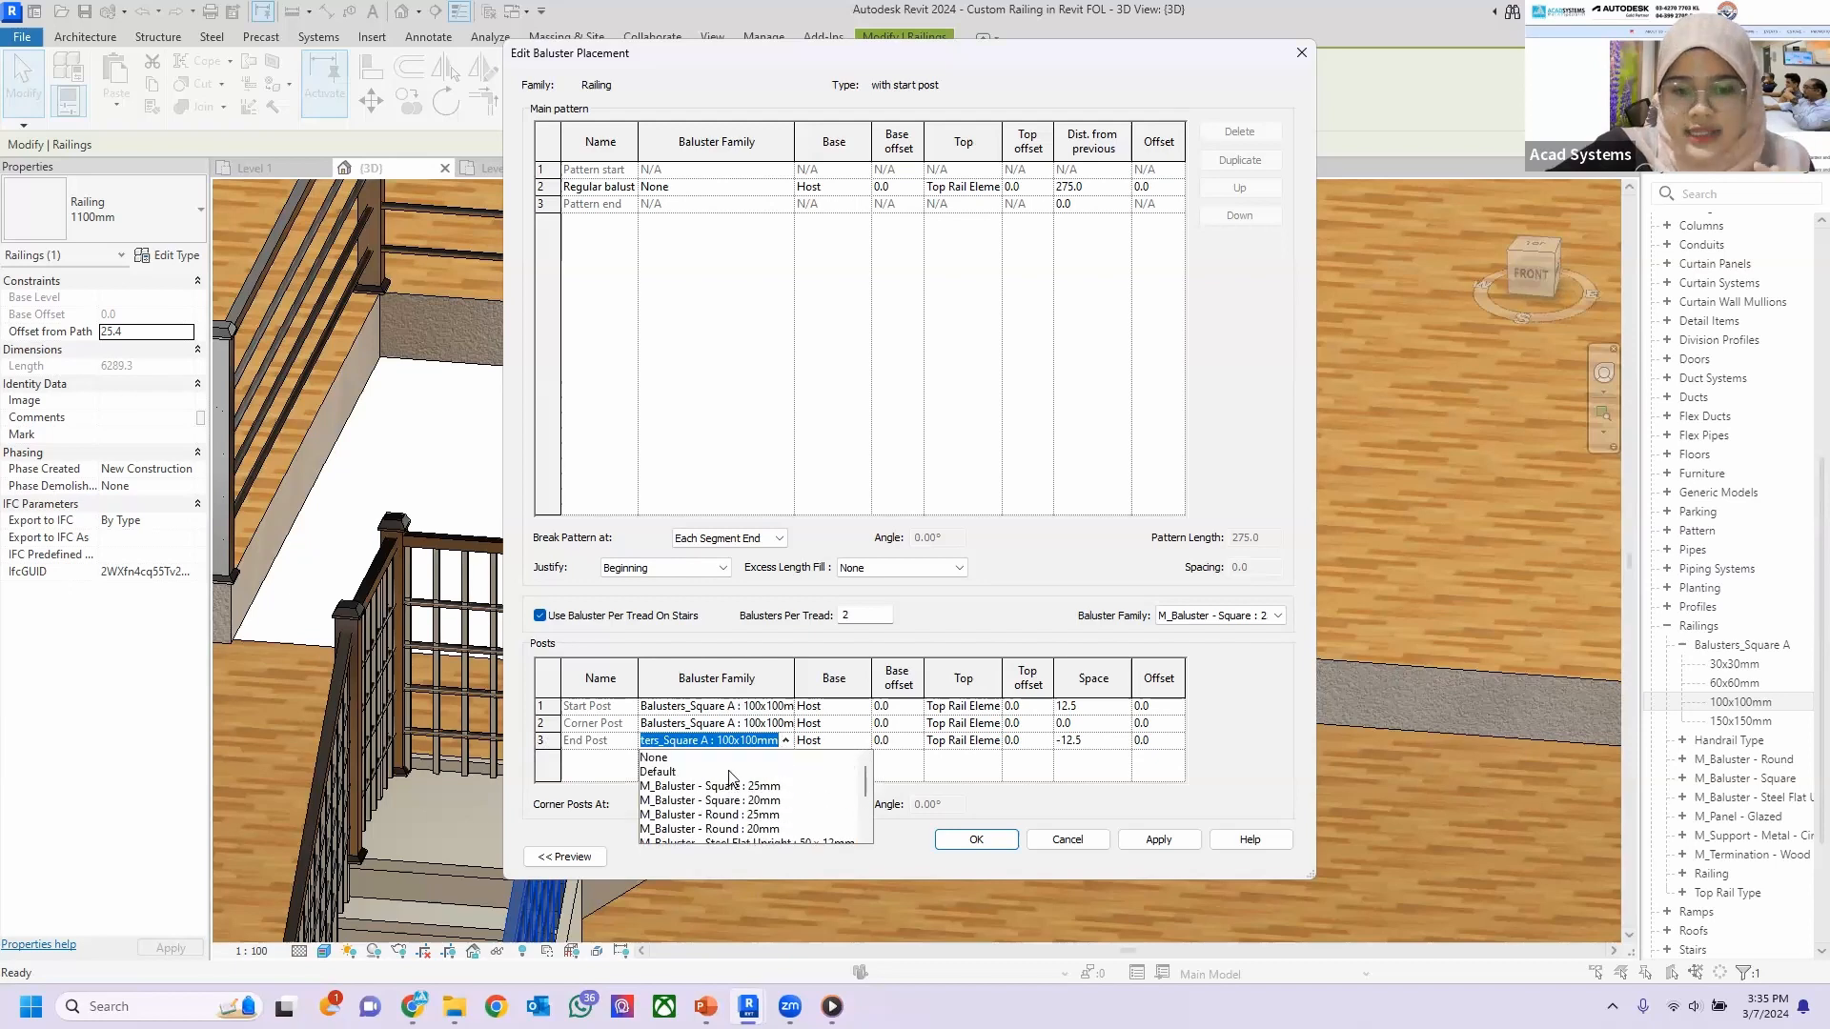
{"action": "left_click", "coordinate": [694, 759]}
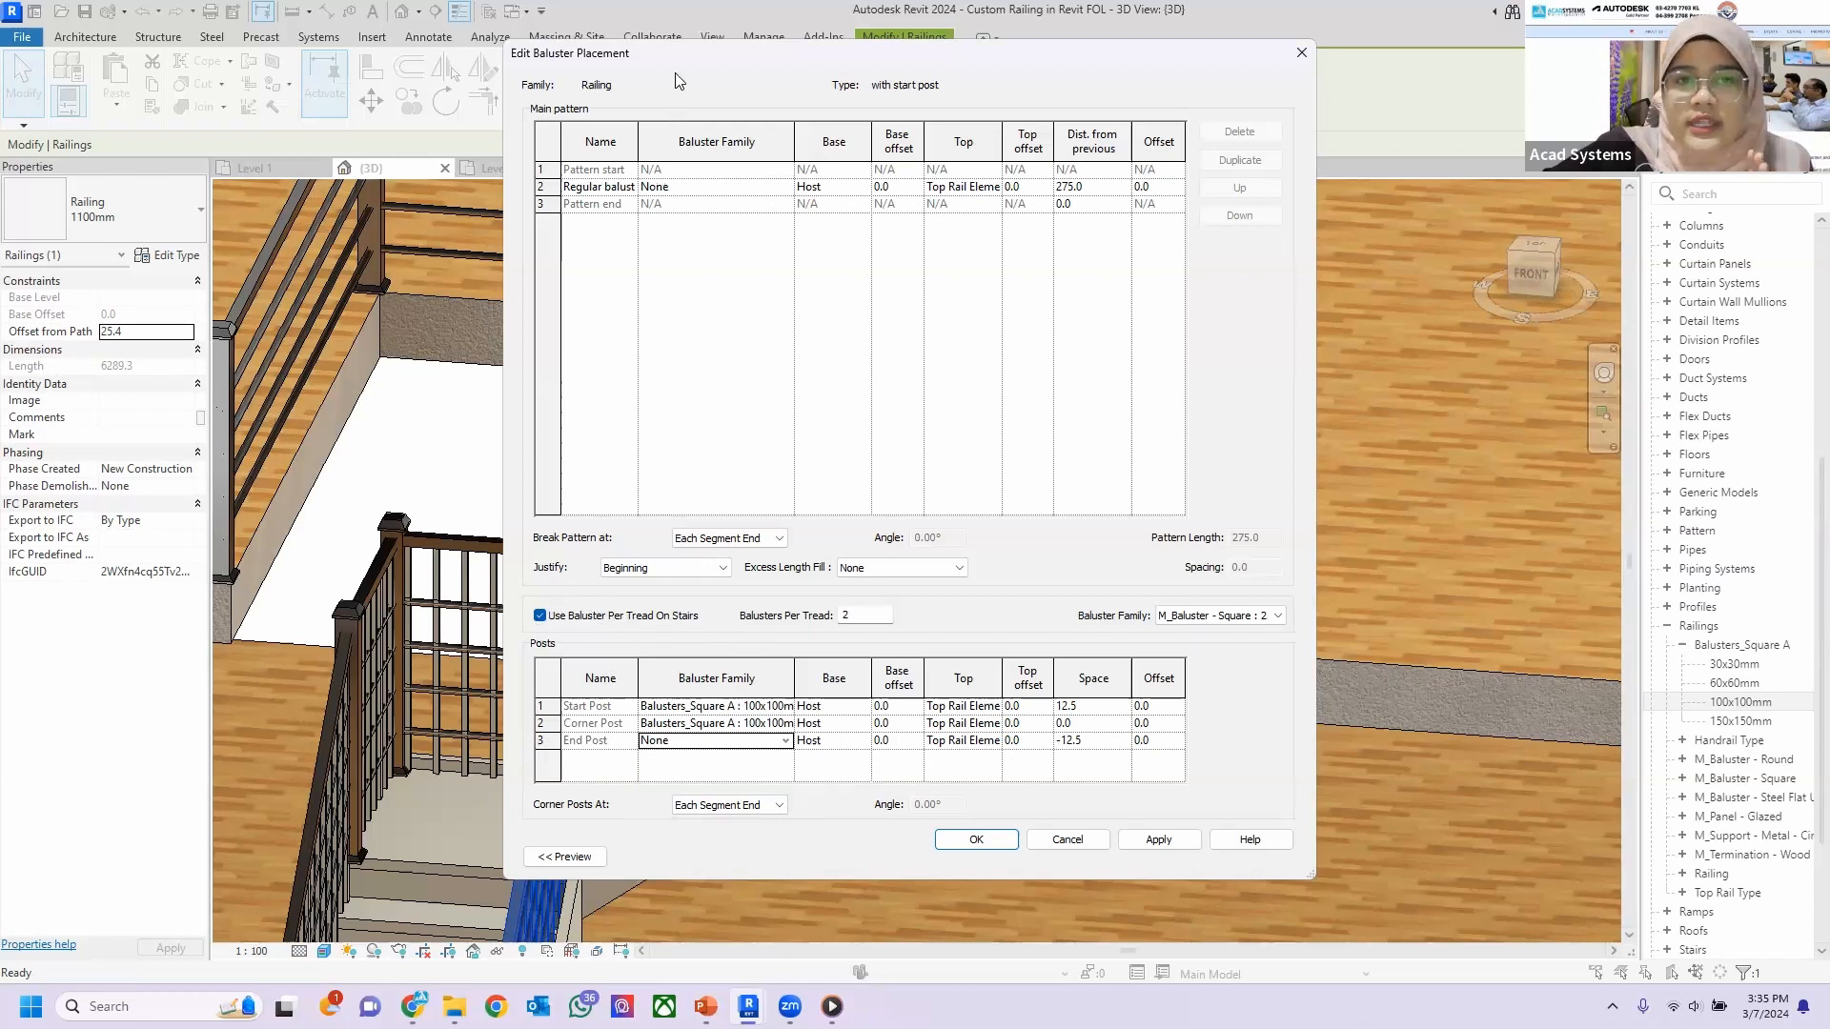
Turn off the use of balusters per tread on stairs for the "with start post" type and apply the type changes.
{"action": "left_click_drag", "start_coordinate": [764, 66], "coordinate": [401, 161]}
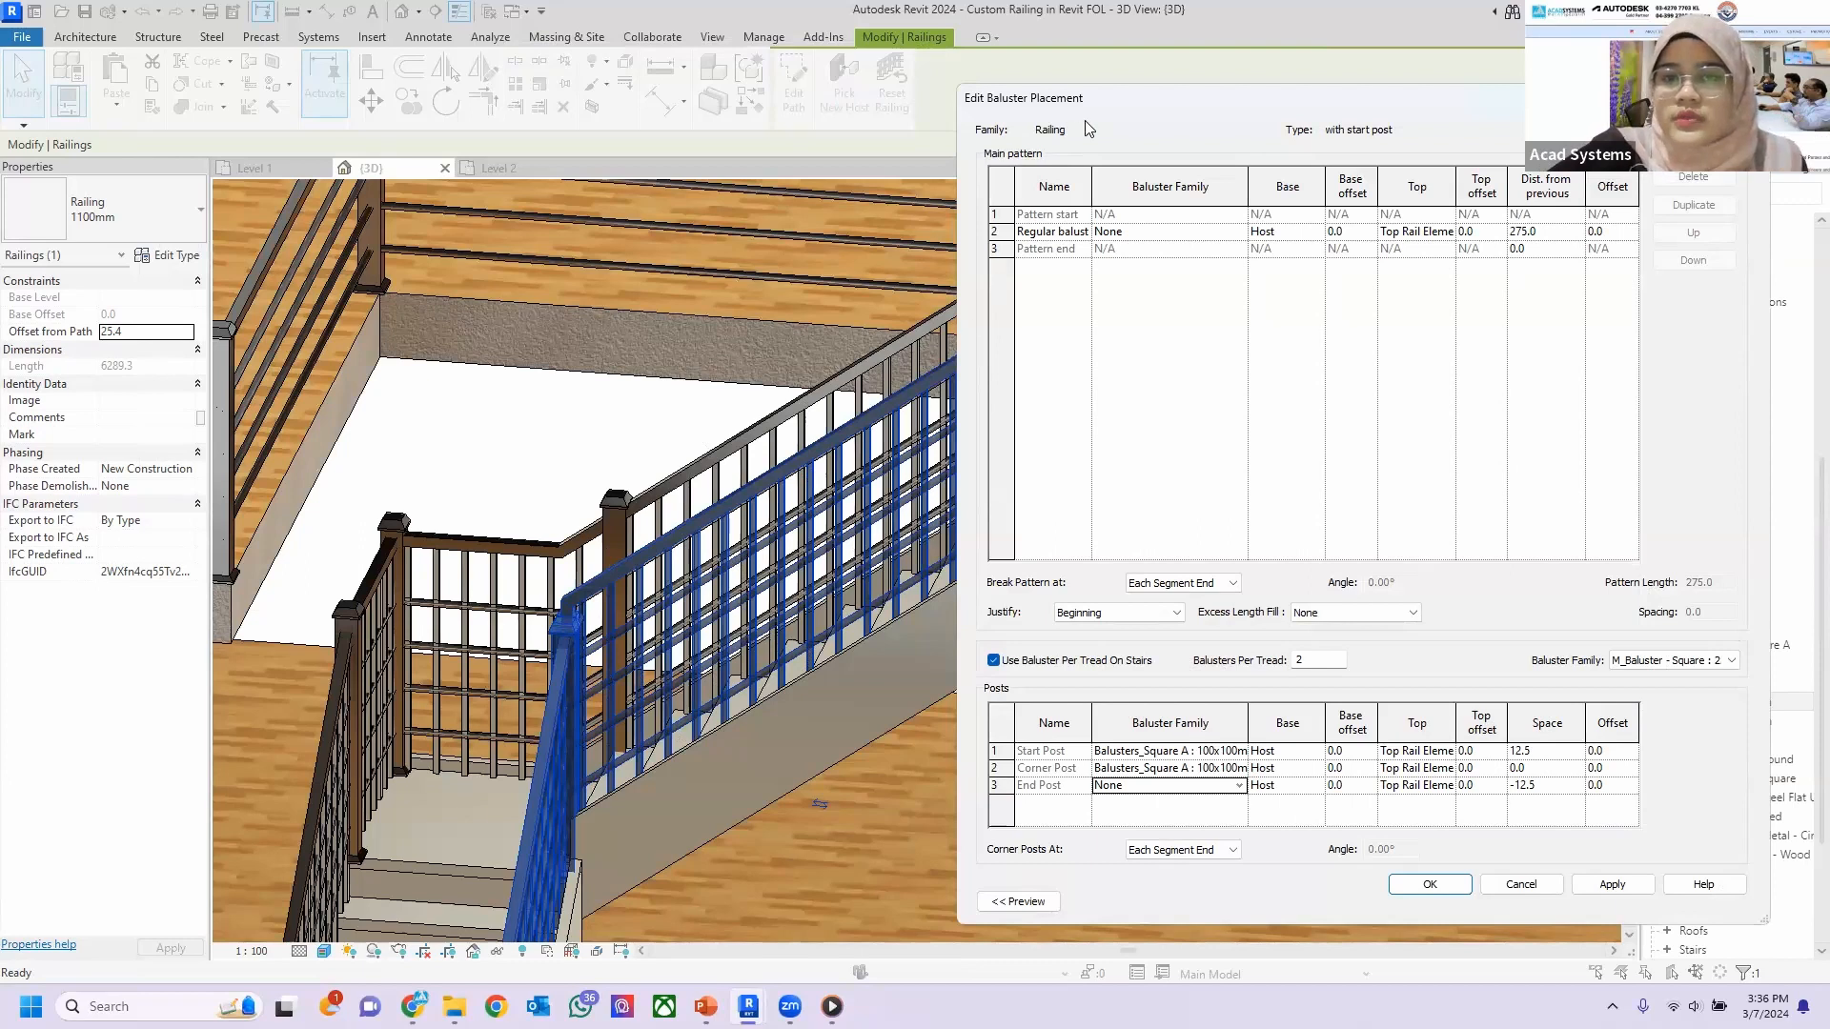
{"action": "left_click_drag", "start_coordinate": [1096, 99], "coordinate": [726, 89]}
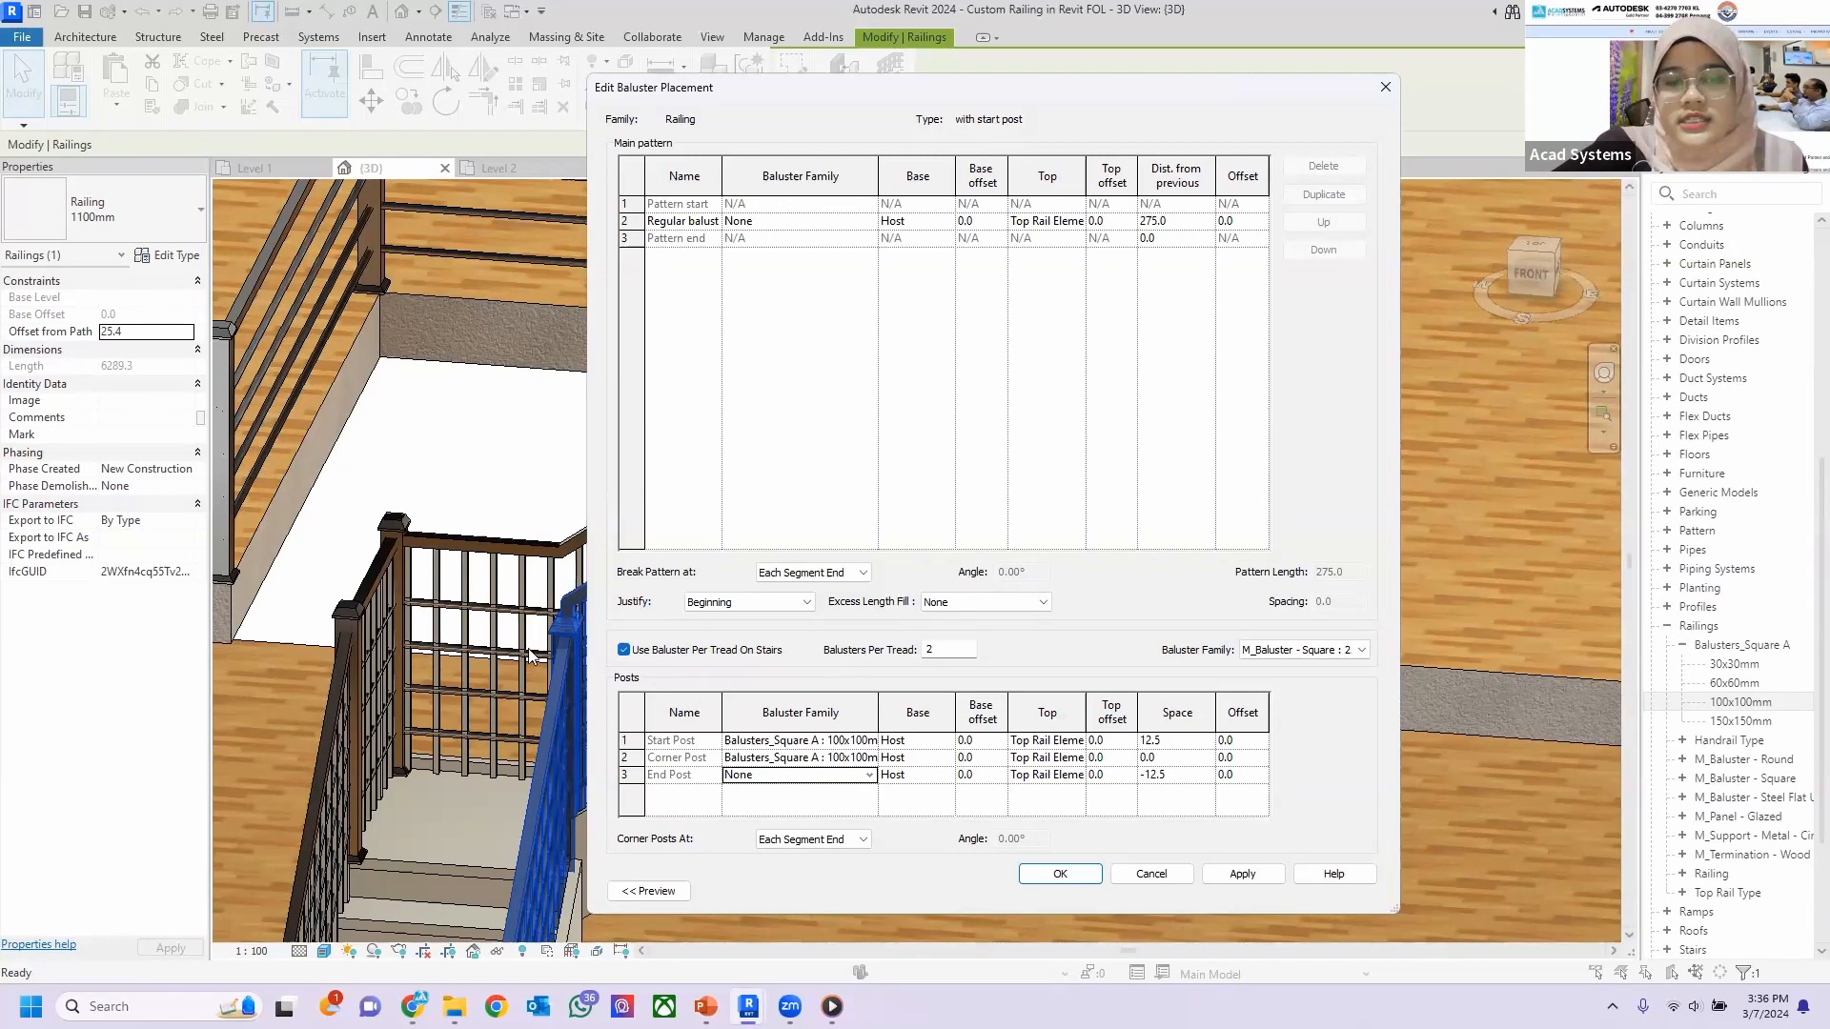
{"action": "left_click", "coordinate": [625, 650]}
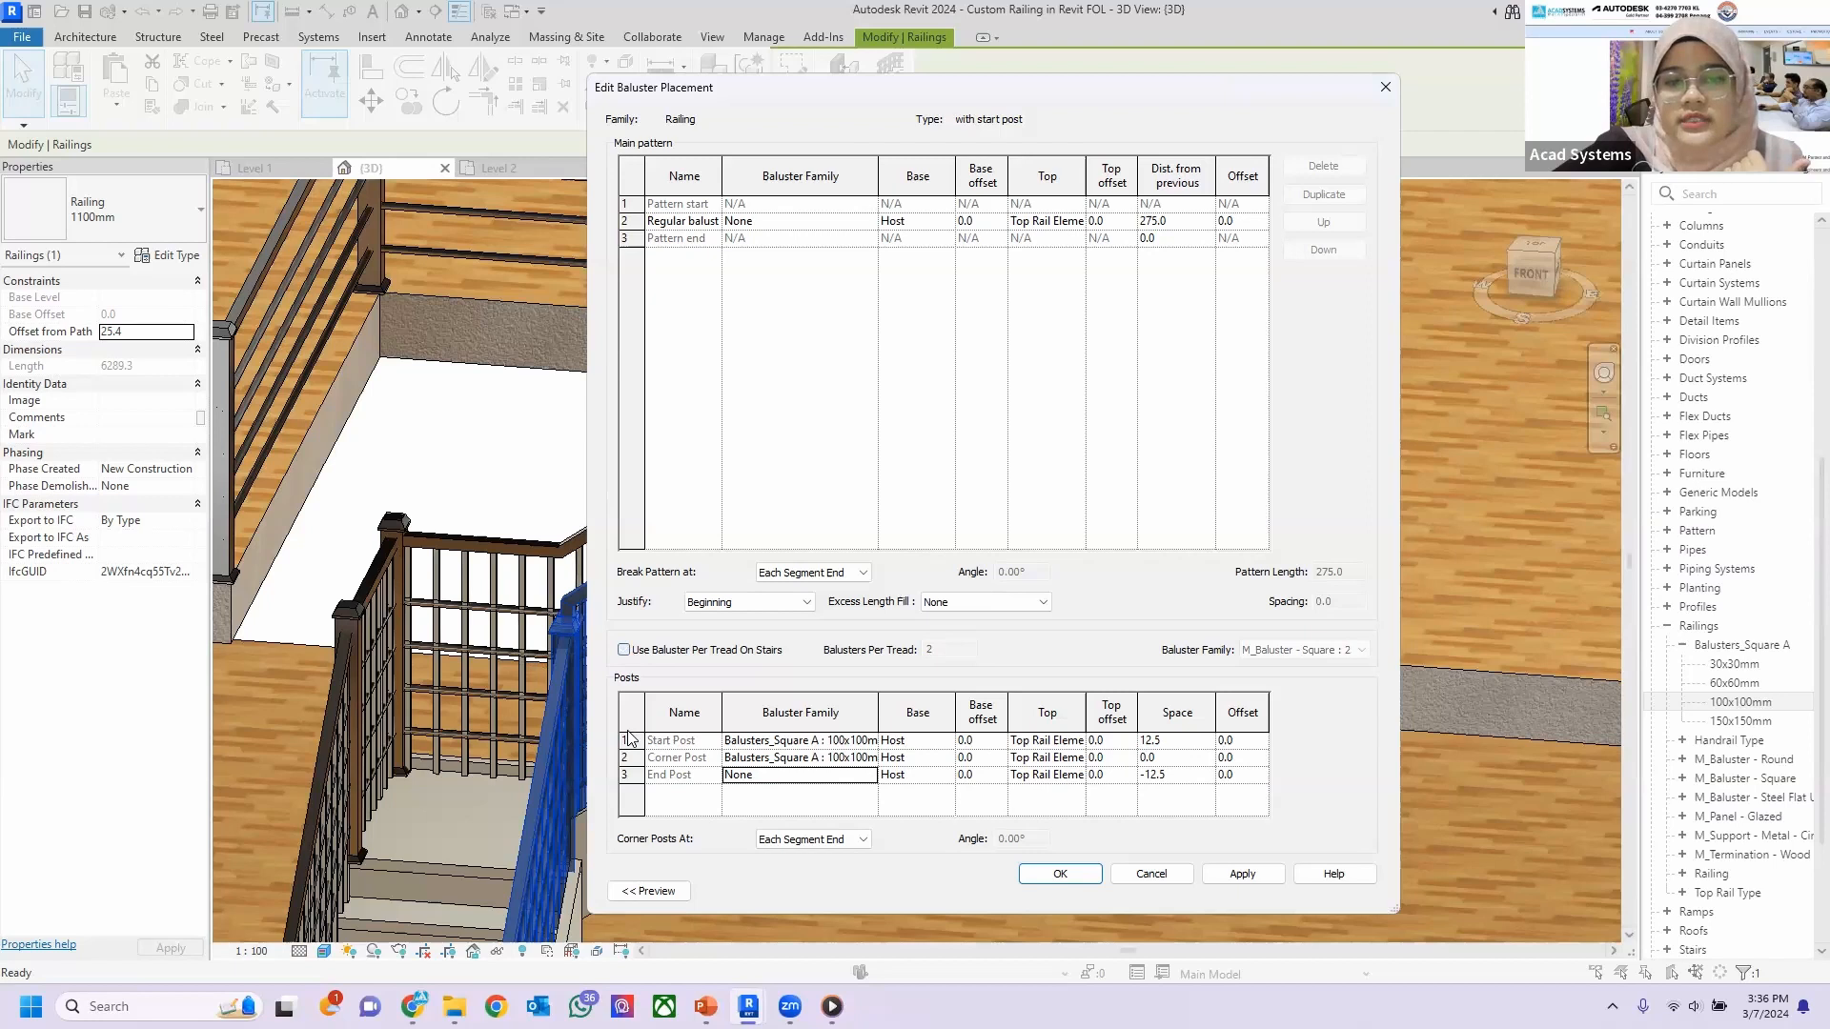
{"action": "left_click", "coordinate": [1235, 876]}
{"action": "left_click", "coordinate": [1039, 875]}
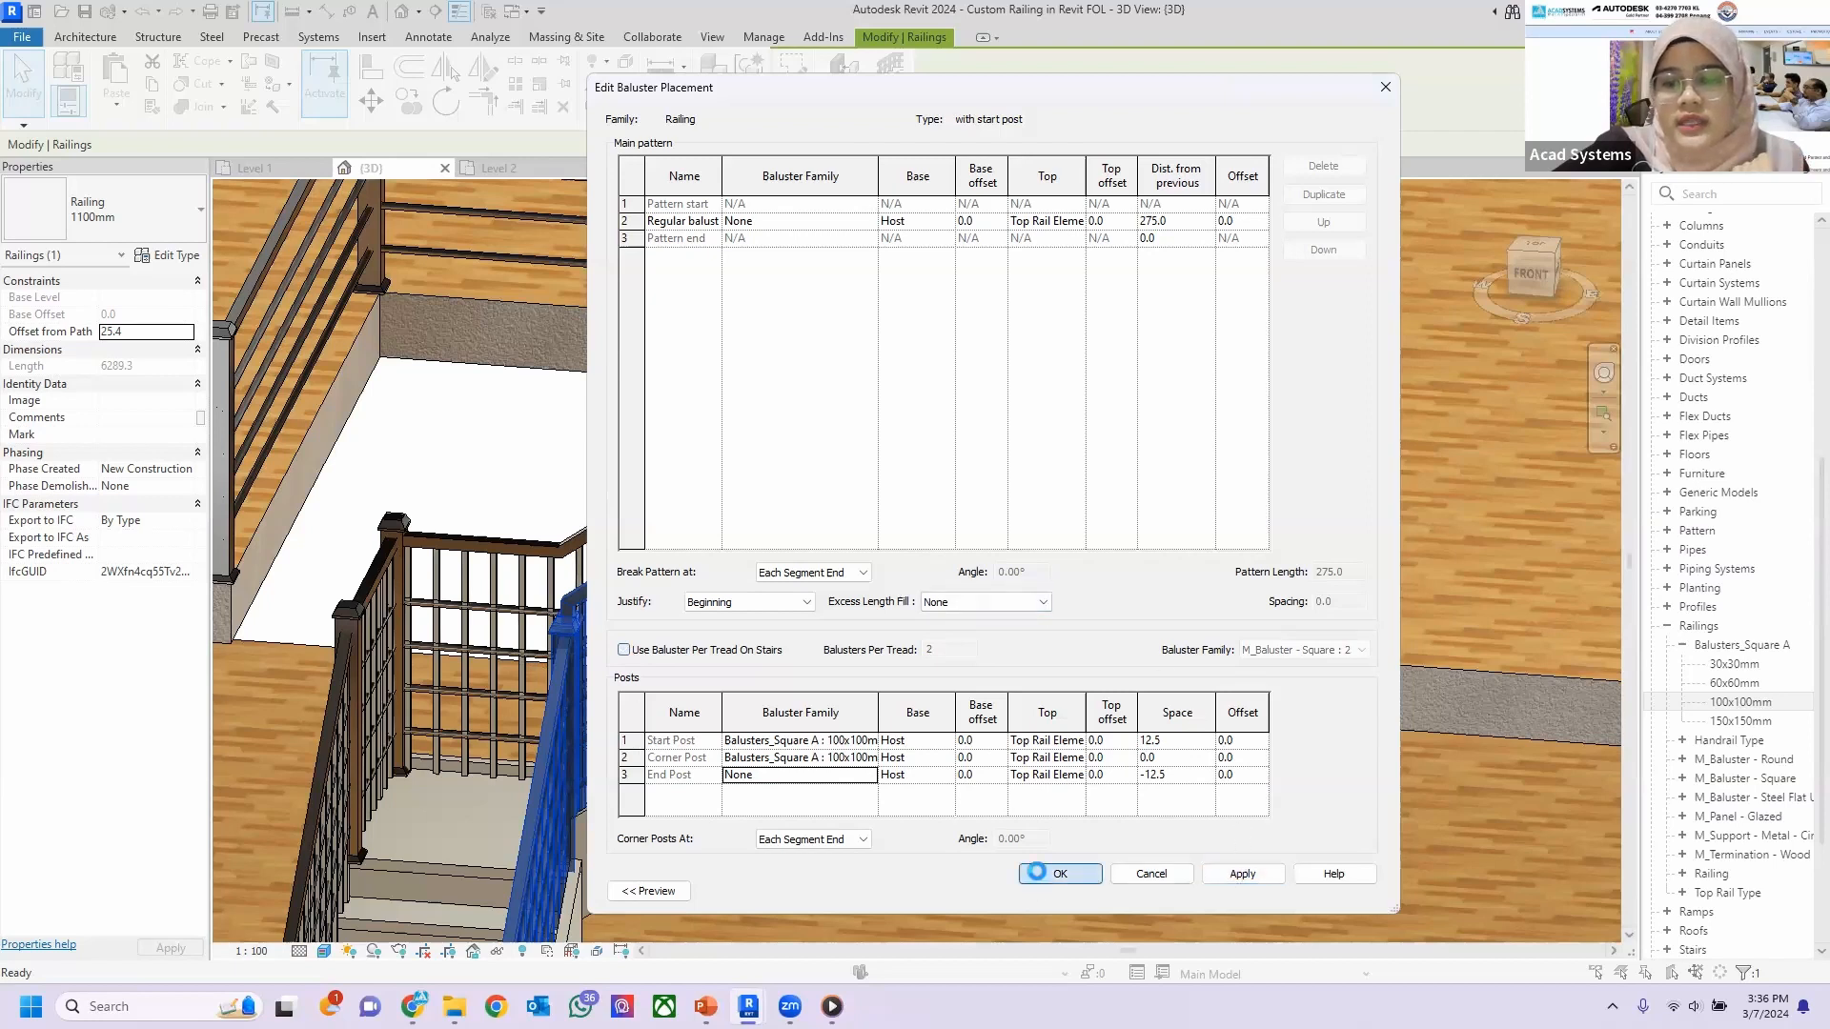
{"action": "left_click", "coordinate": [1177, 896]}
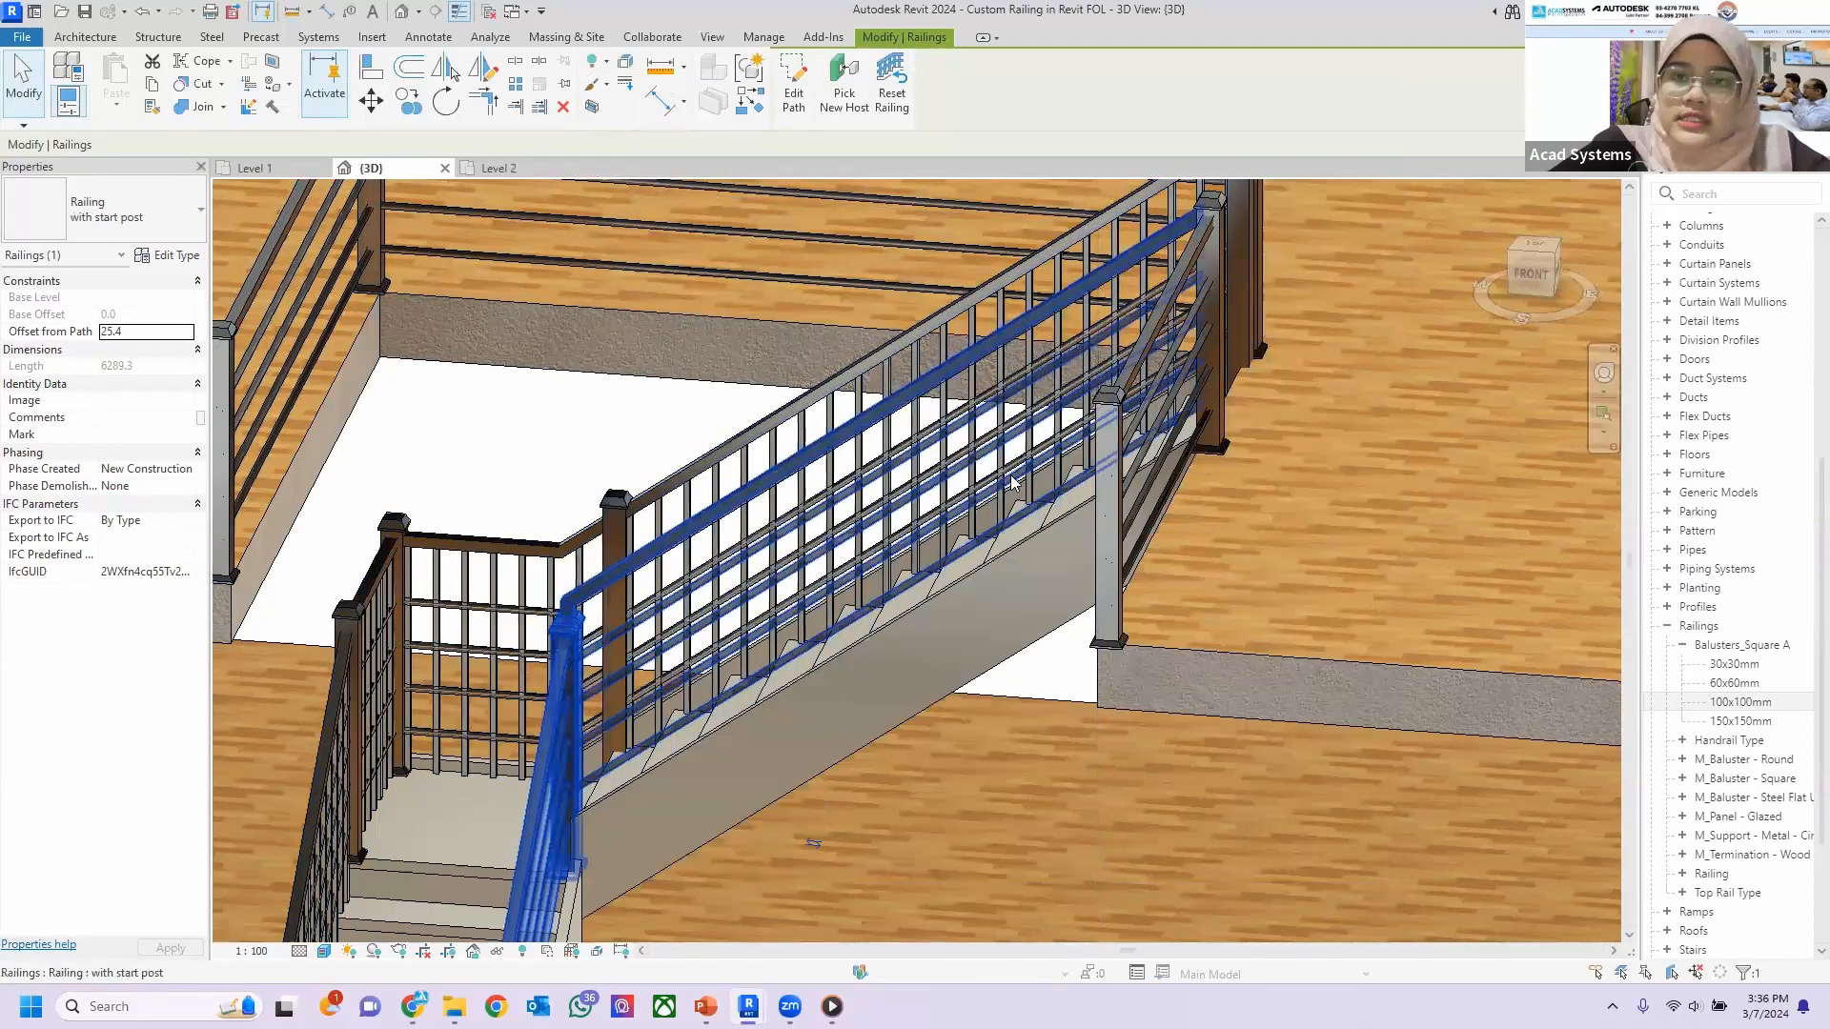
{"action": "key", "text": "Escape"}
Examine where the outer stair railing's rails meet the Level 2 post at the head of the stair.
{"action": "middle_click_drag", "start_coordinate": [1172, 215], "coordinate": [1058, 424]}
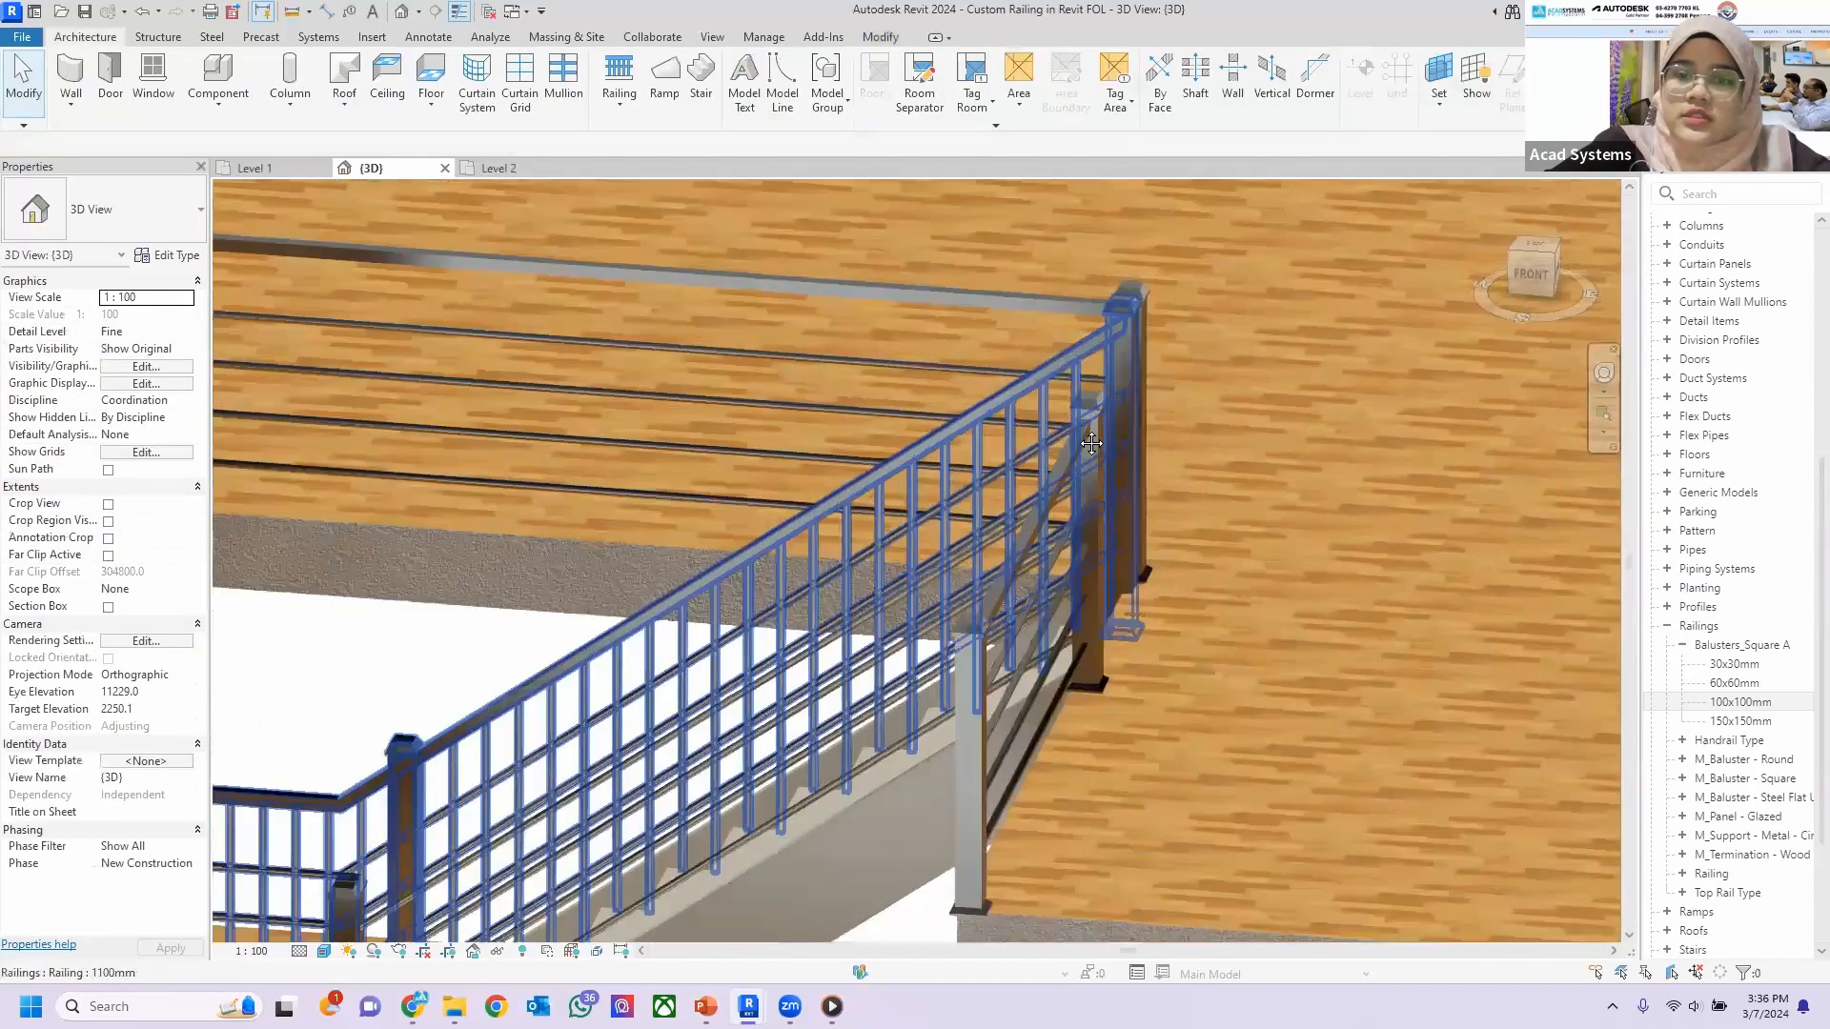
{"action": "scroll", "coordinate": [1191, 428], "scroll_direction": "up", "scroll_amount": 3}
{"action": "middle_click_drag", "start_coordinate": [976, 339], "coordinate": [1030, 341], "text": "shift"}
{"action": "middle_click_drag", "start_coordinate": [1057, 435], "coordinate": [982, 394], "text": "shift"}
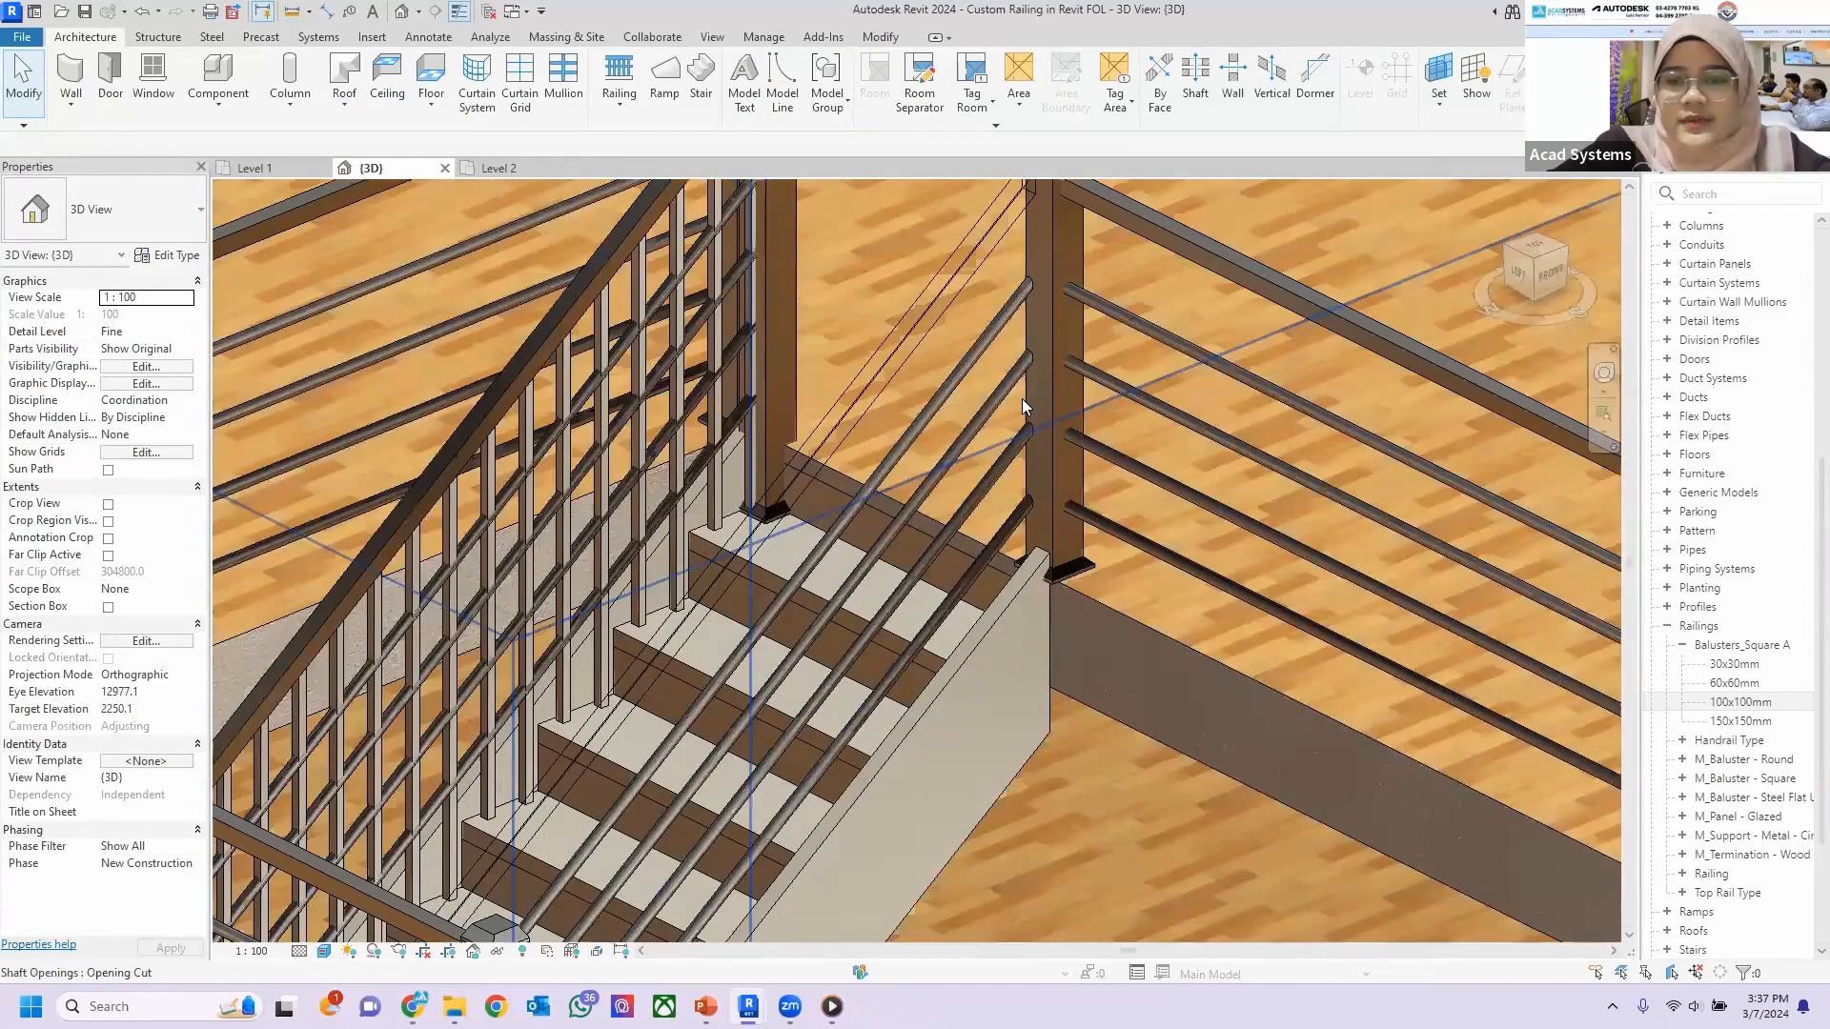
{"action": "scroll", "coordinate": [1022, 398], "scroll_direction": "up", "scroll_amount": 4}
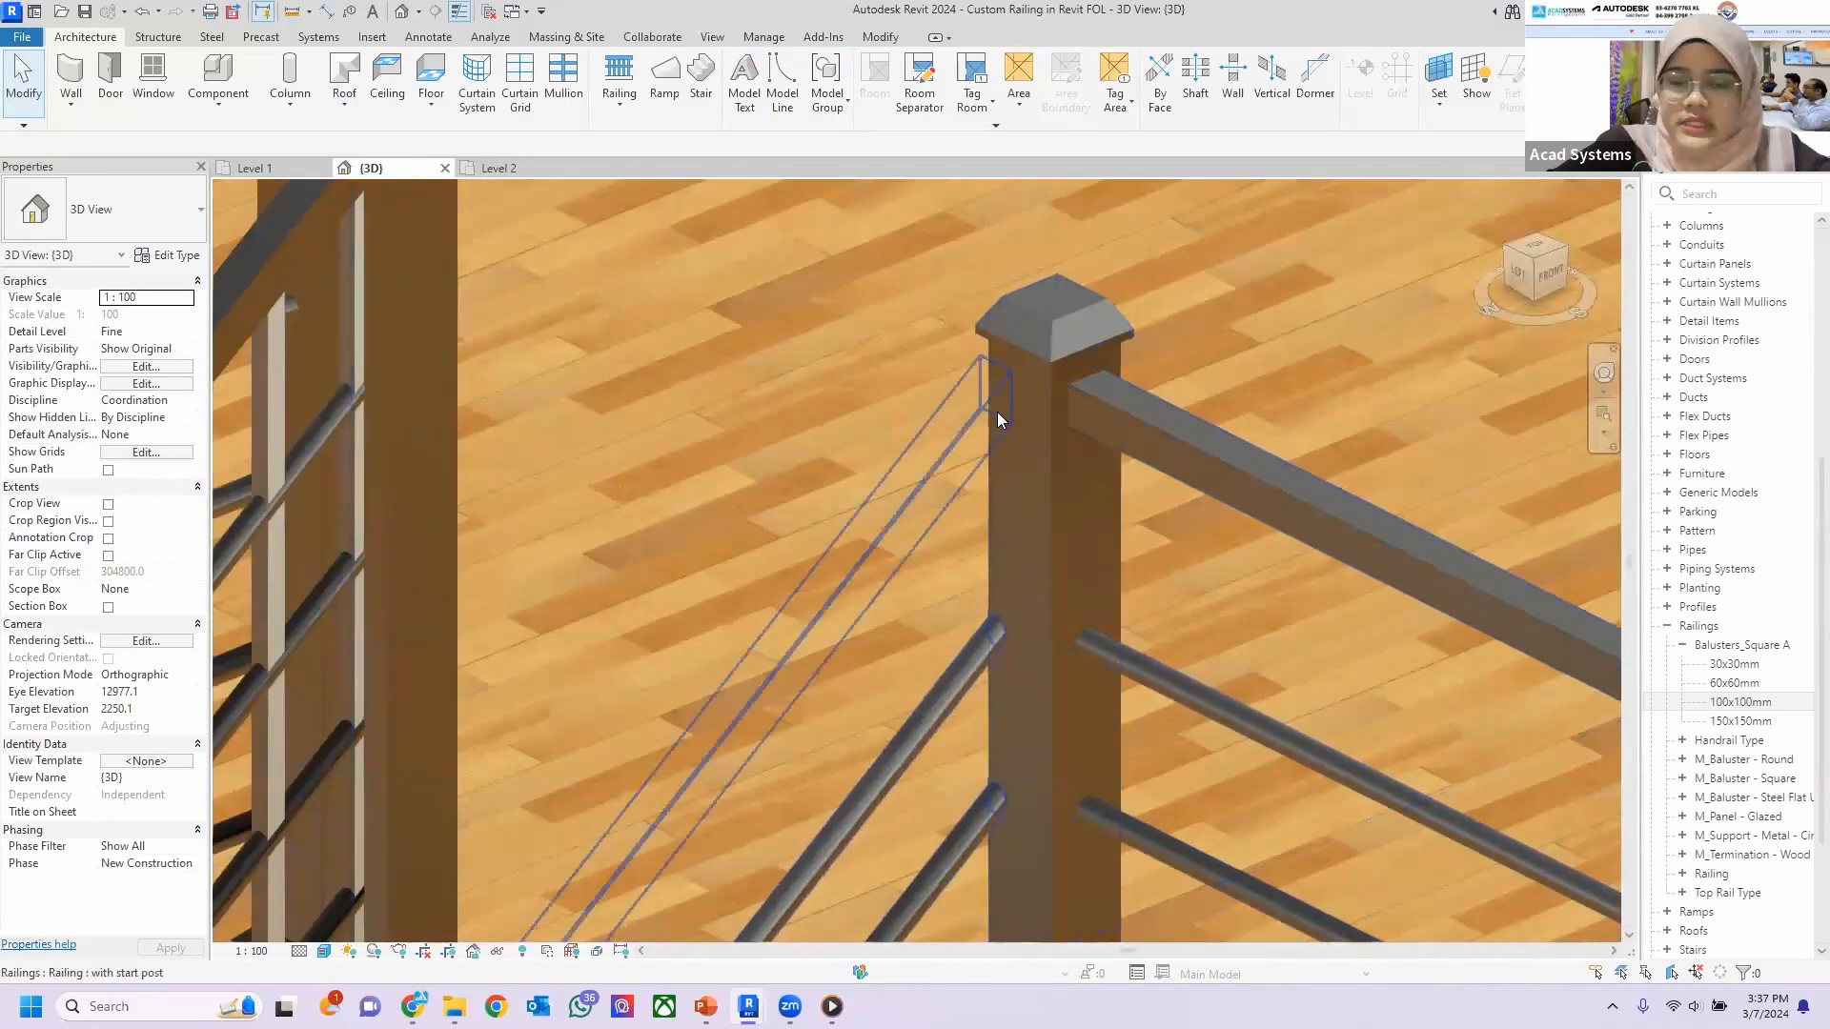
{"action": "scroll", "coordinate": [996, 411], "scroll_direction": "down", "scroll_amount": 5}
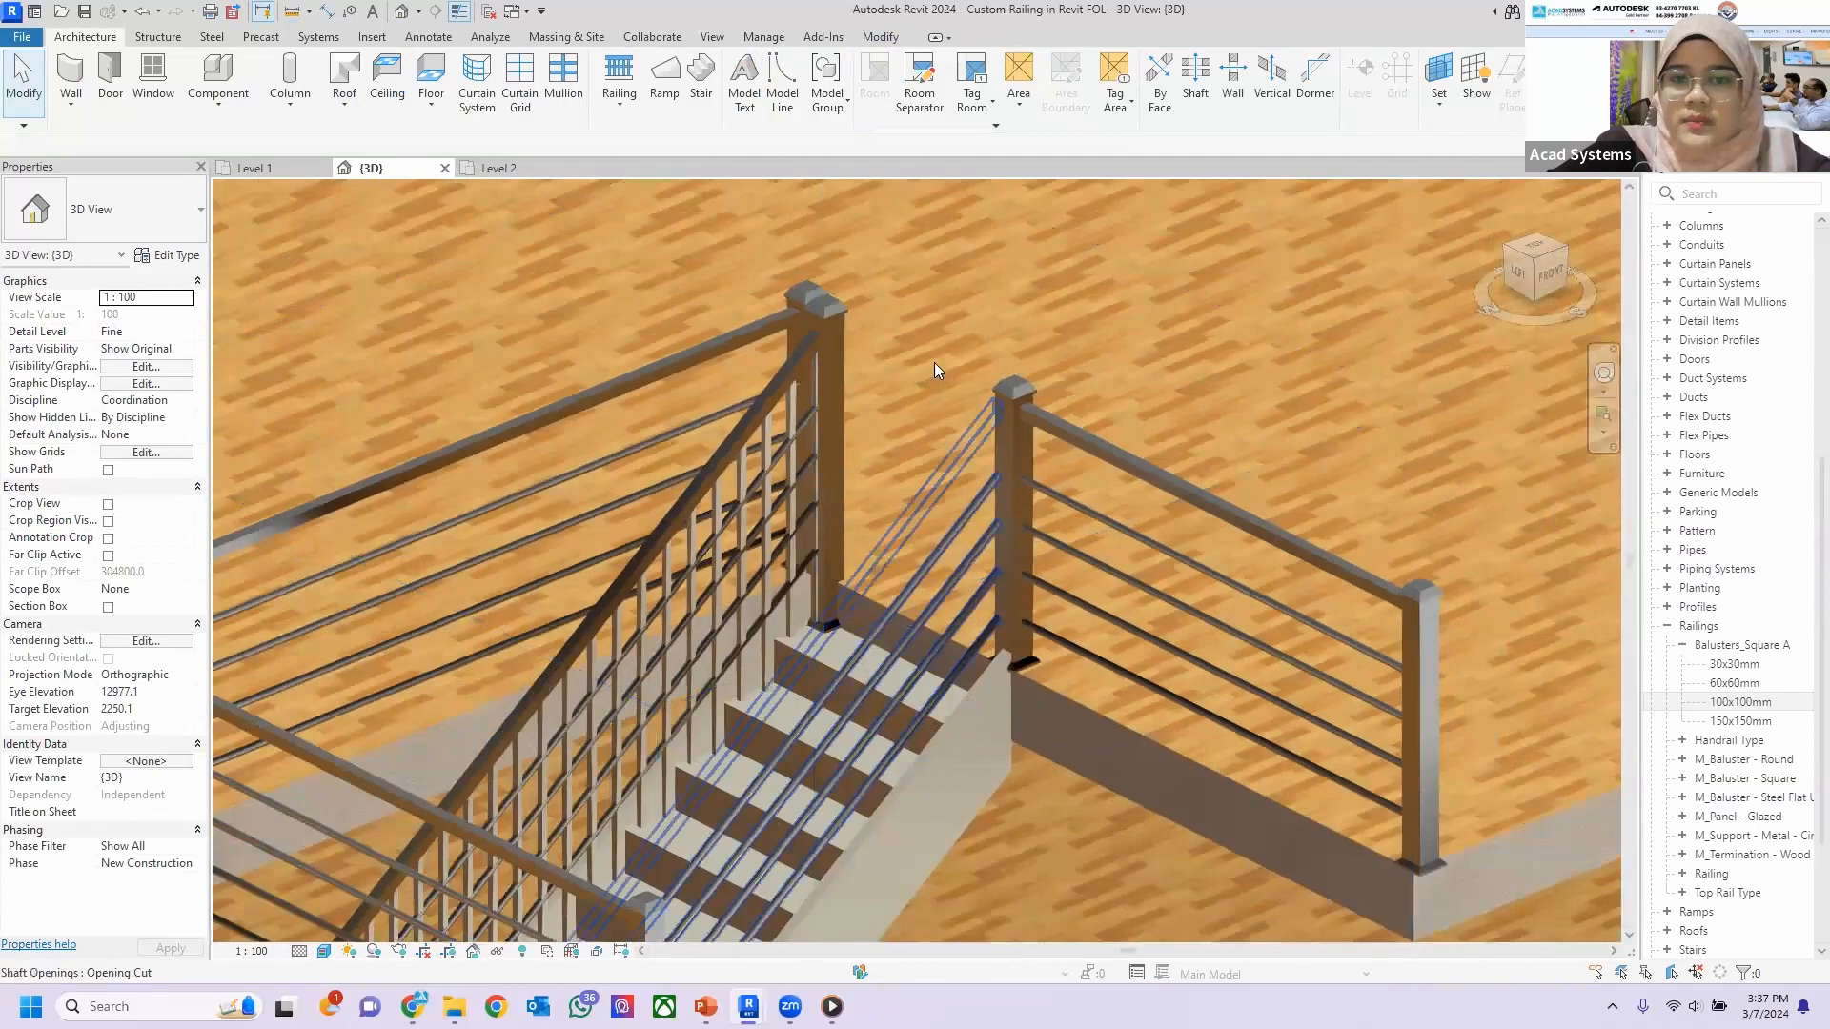
{"action": "middle_click_drag", "start_coordinate": [911, 362], "coordinate": [1109, 307], "text": "shift"}
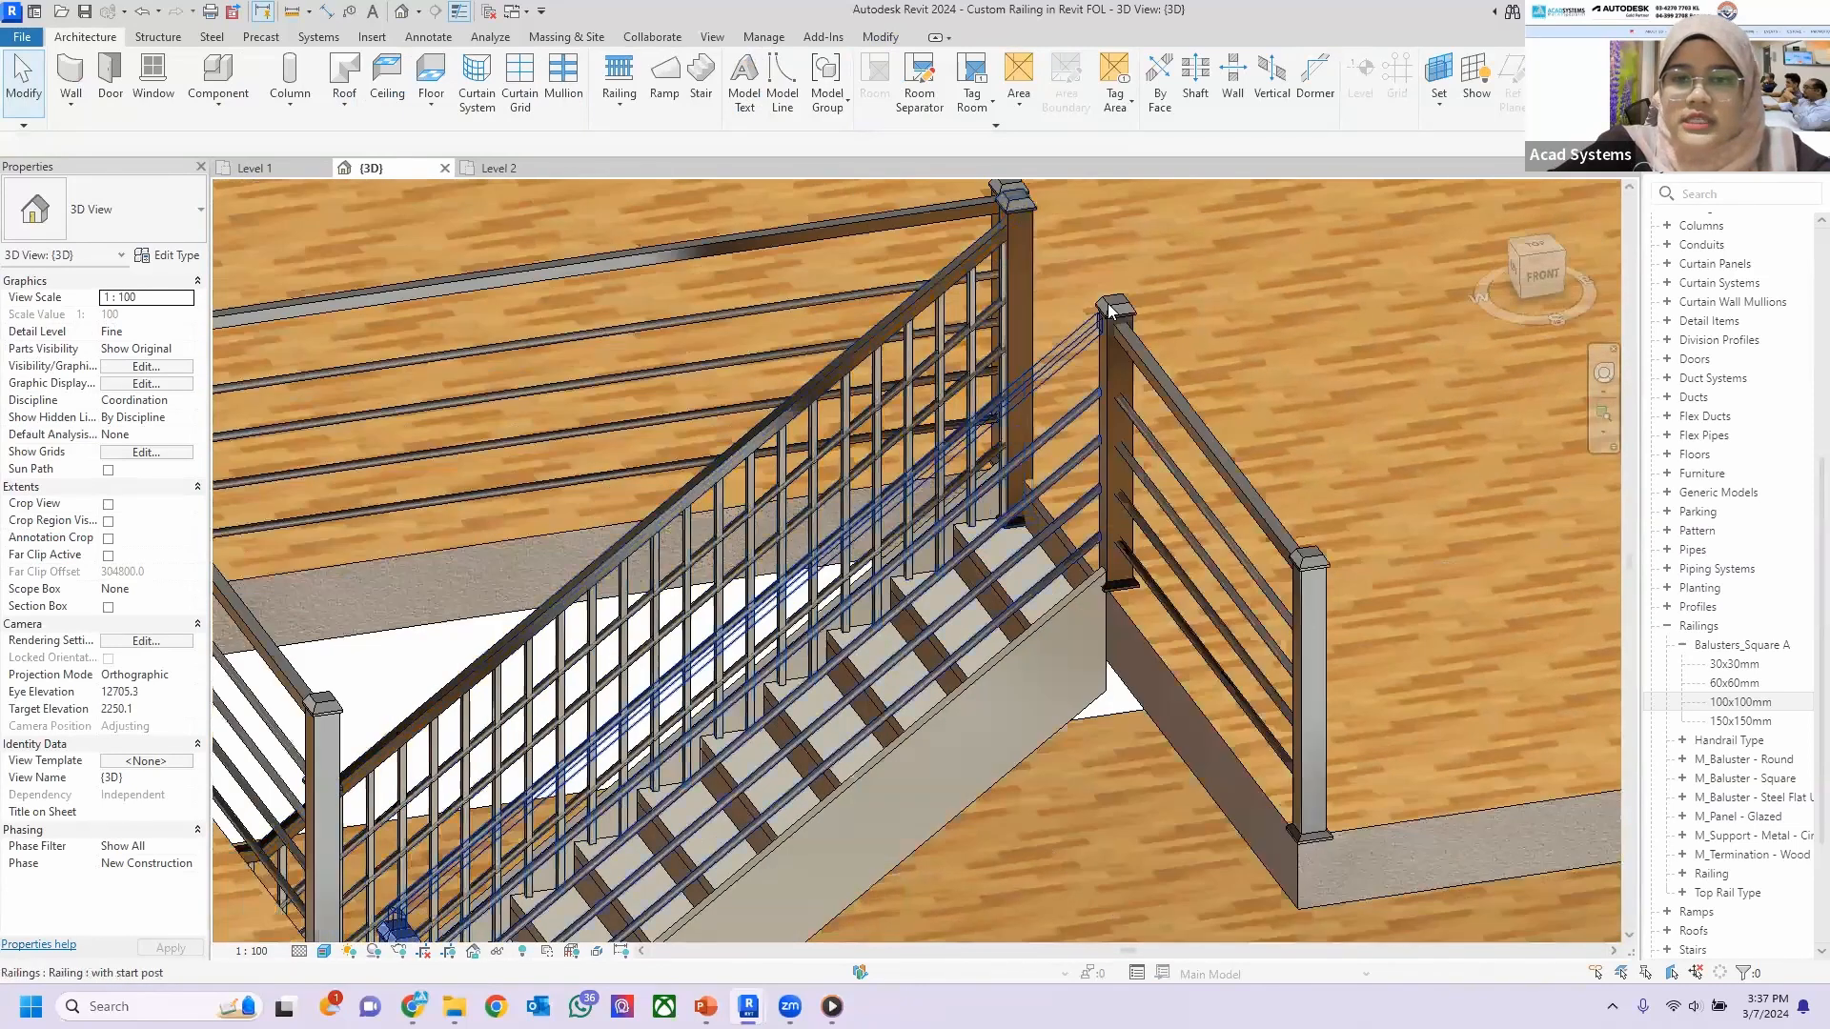
Turn off the use of balusters per tread on stairs for the inner stair railing's 1100mm type and apply the type changes.
{"action": "middle_click_drag", "start_coordinate": [615, 334], "coordinate": [804, 204]}
{"action": "middle_click_drag", "start_coordinate": [618, 478], "coordinate": [603, 440], "text": "shift"}
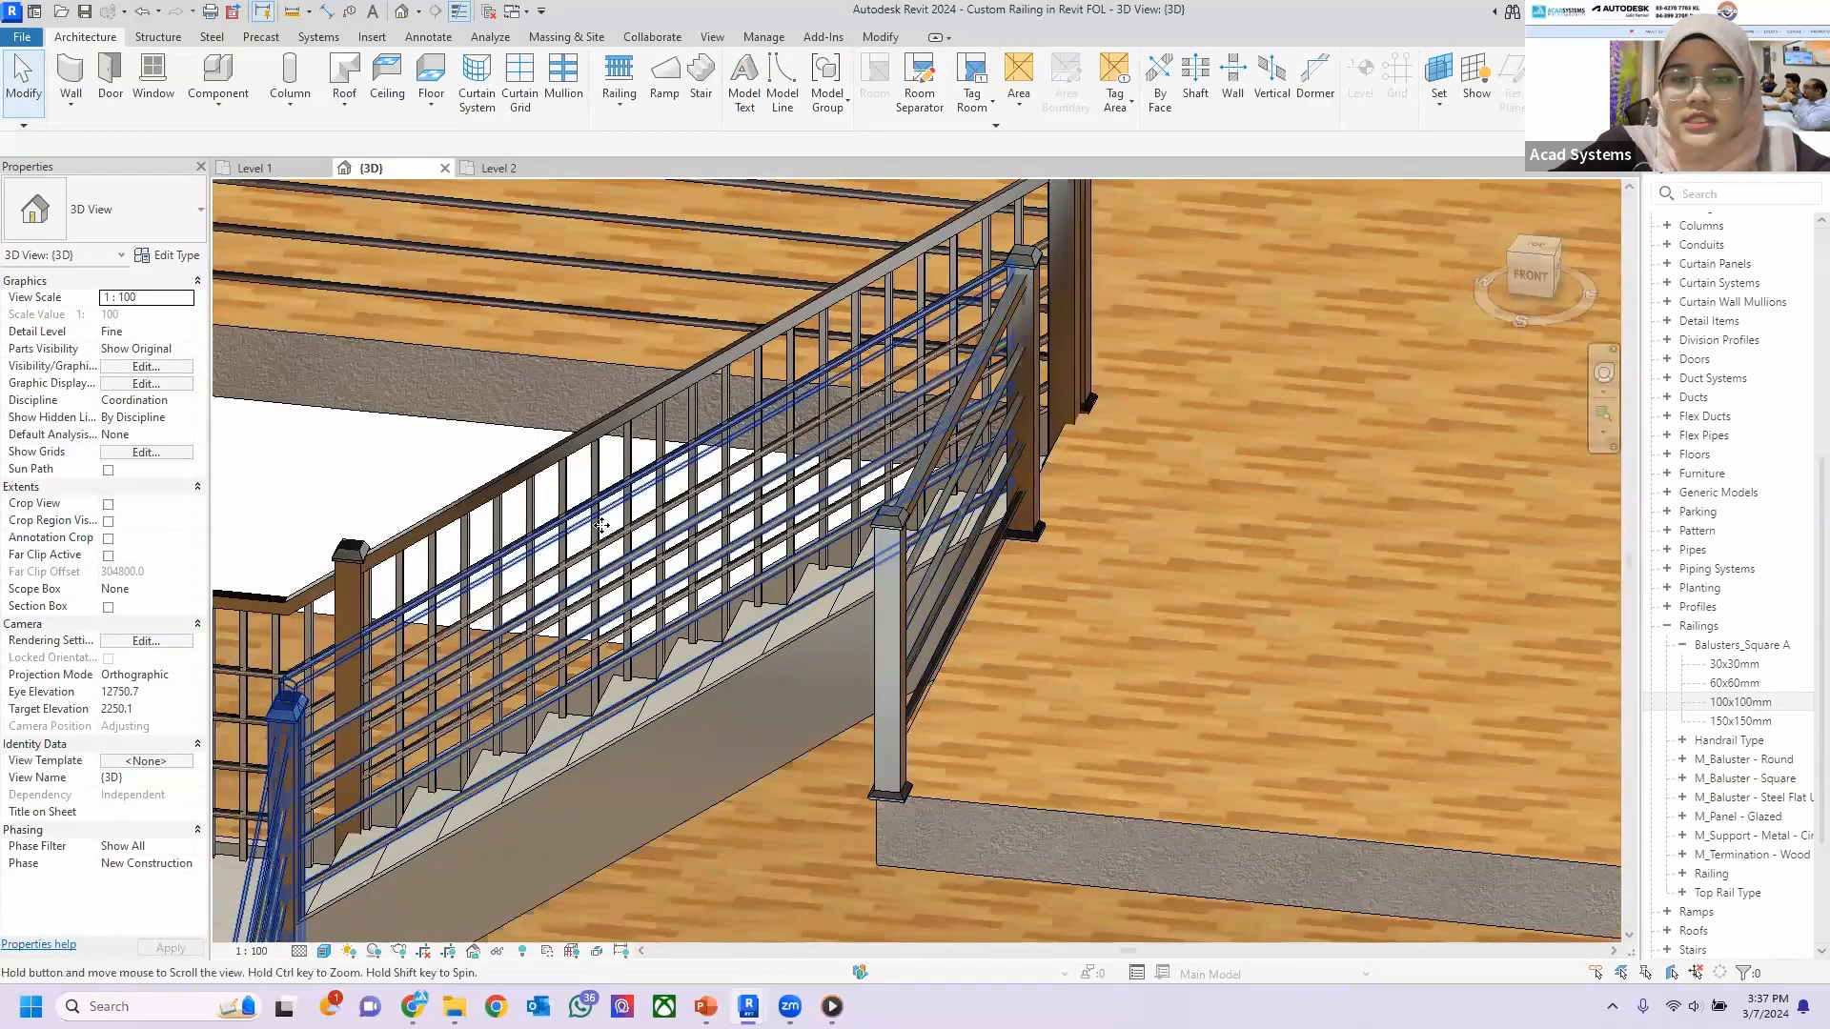
{"action": "middle_click_drag", "start_coordinate": [610, 570], "coordinate": [617, 482], "text": "shift"}
{"action": "left_click", "coordinate": [628, 447]}
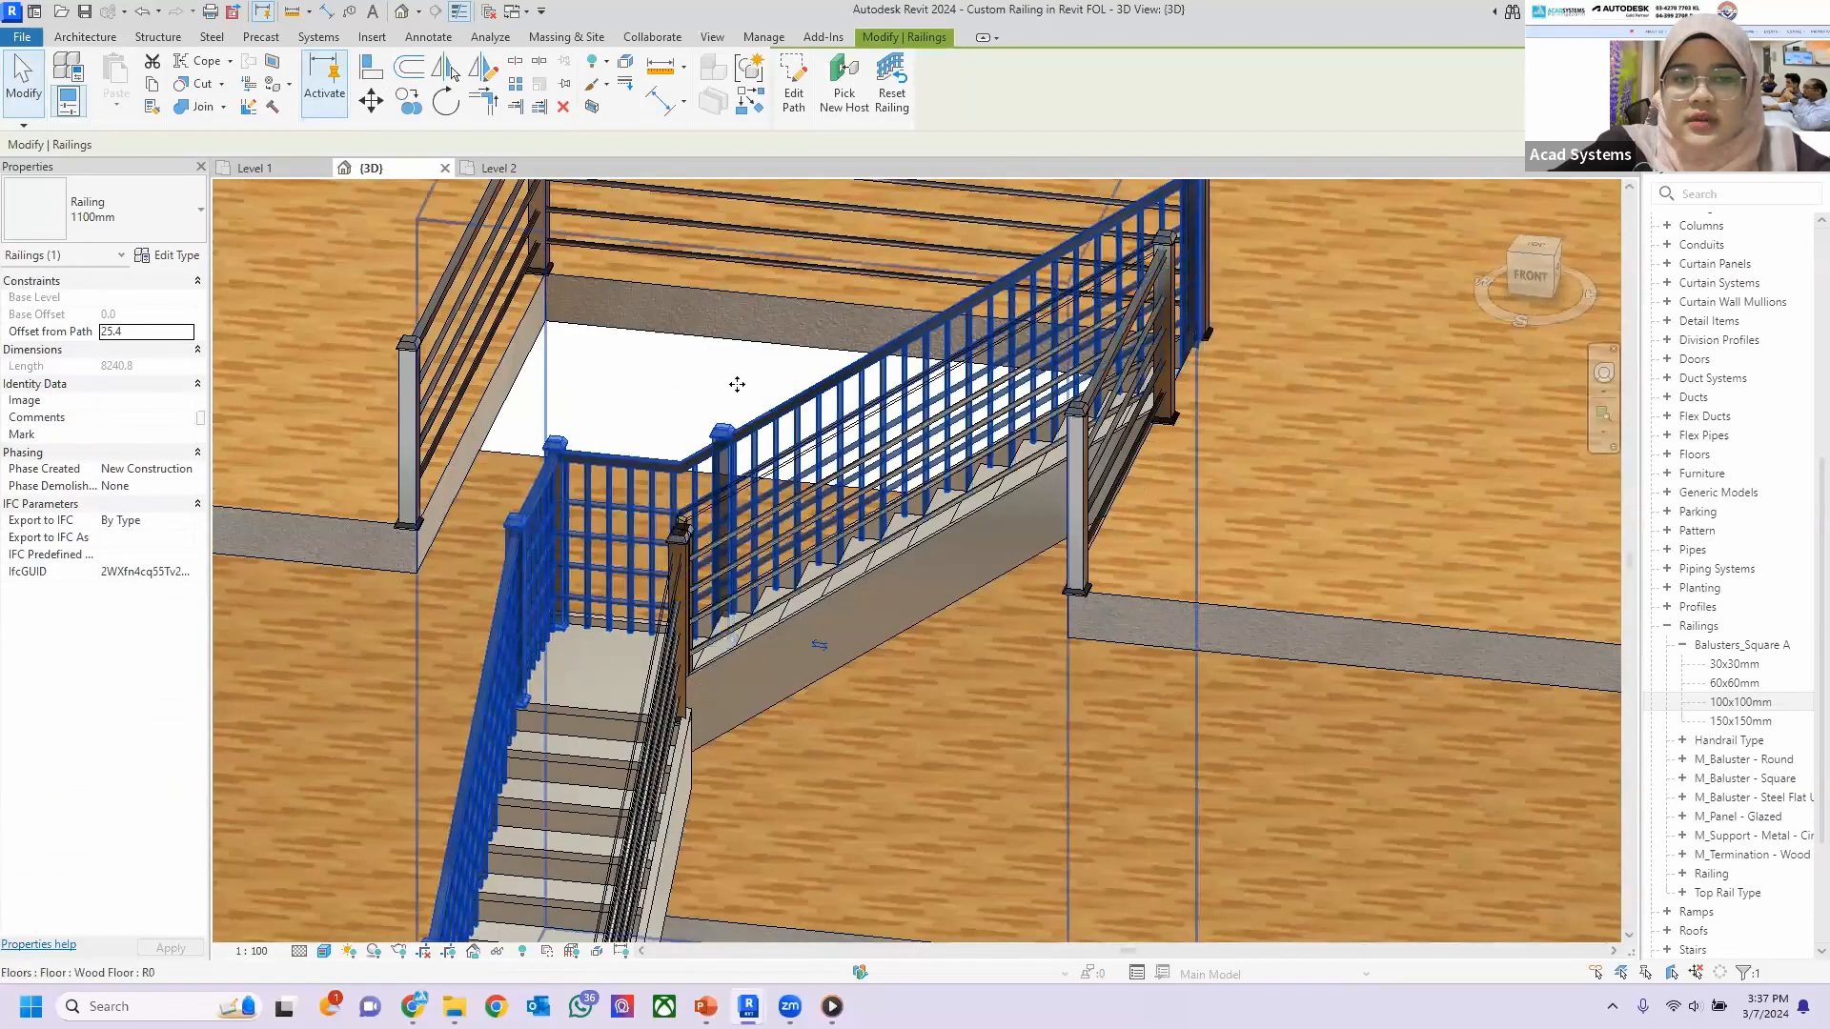
{"action": "left_click", "coordinate": [168, 257]}
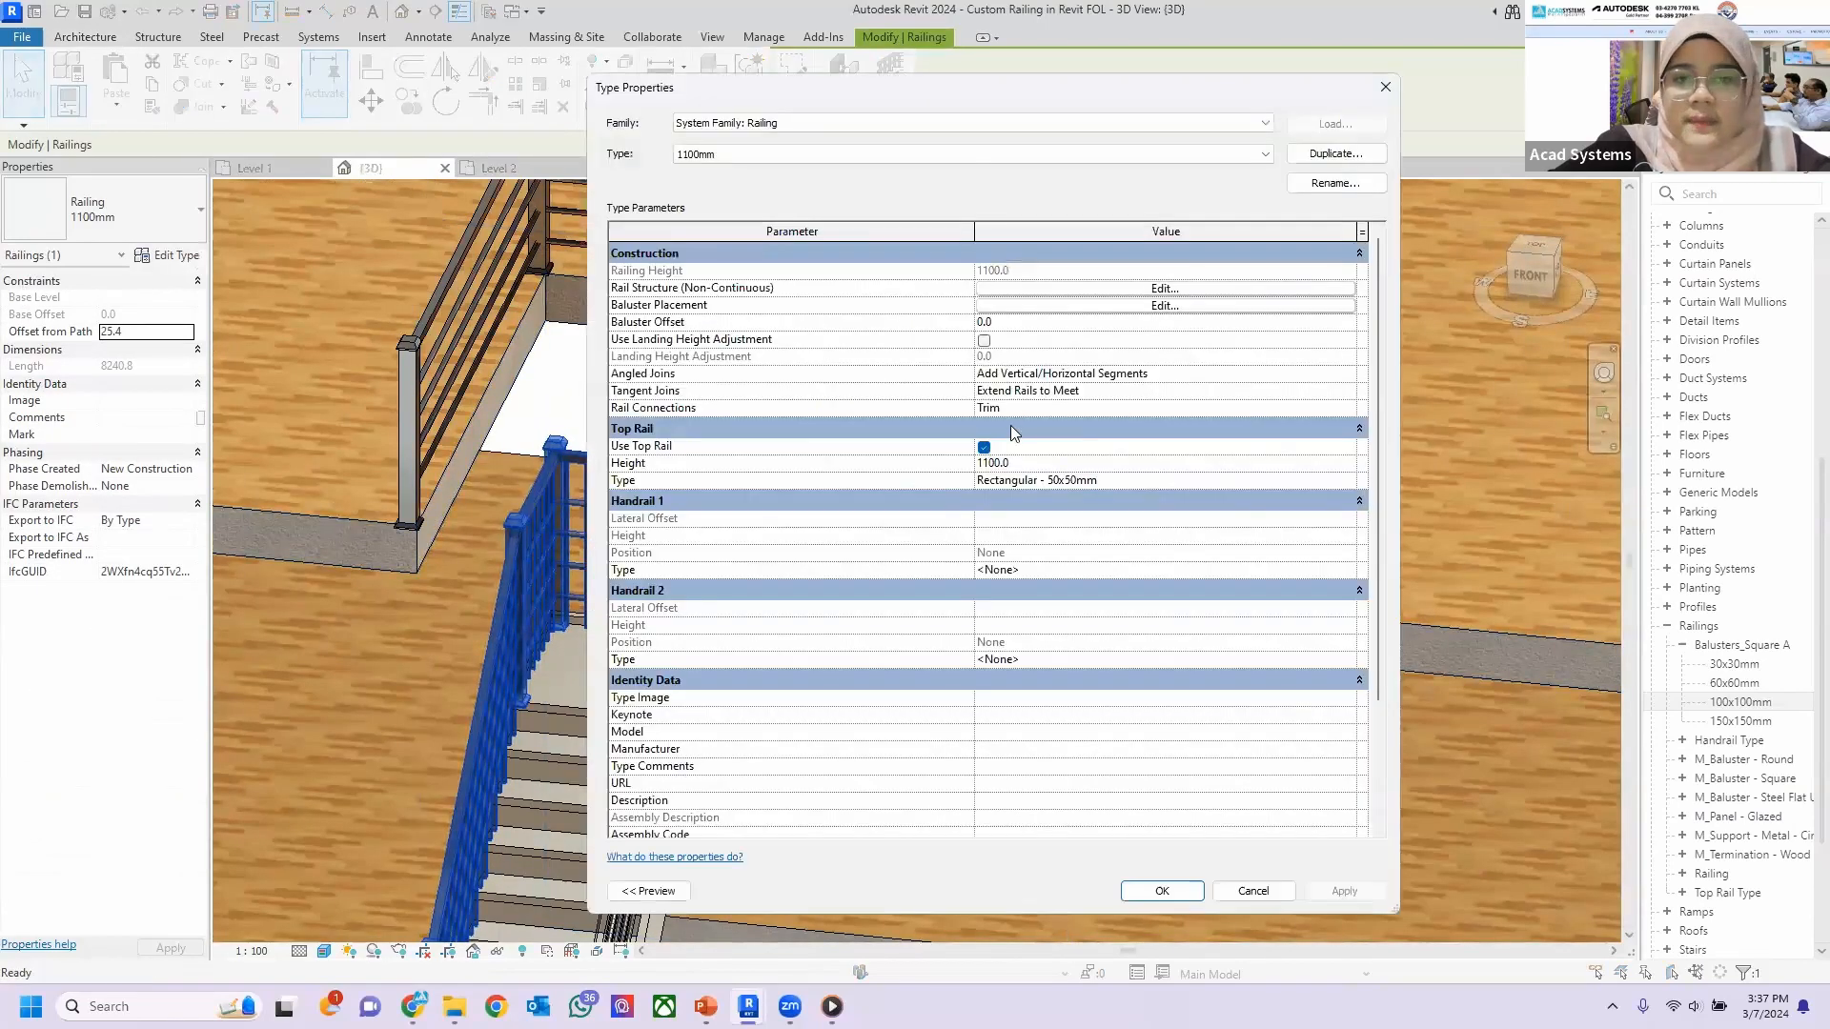
{"action": "left_click", "coordinate": [1115, 306]}
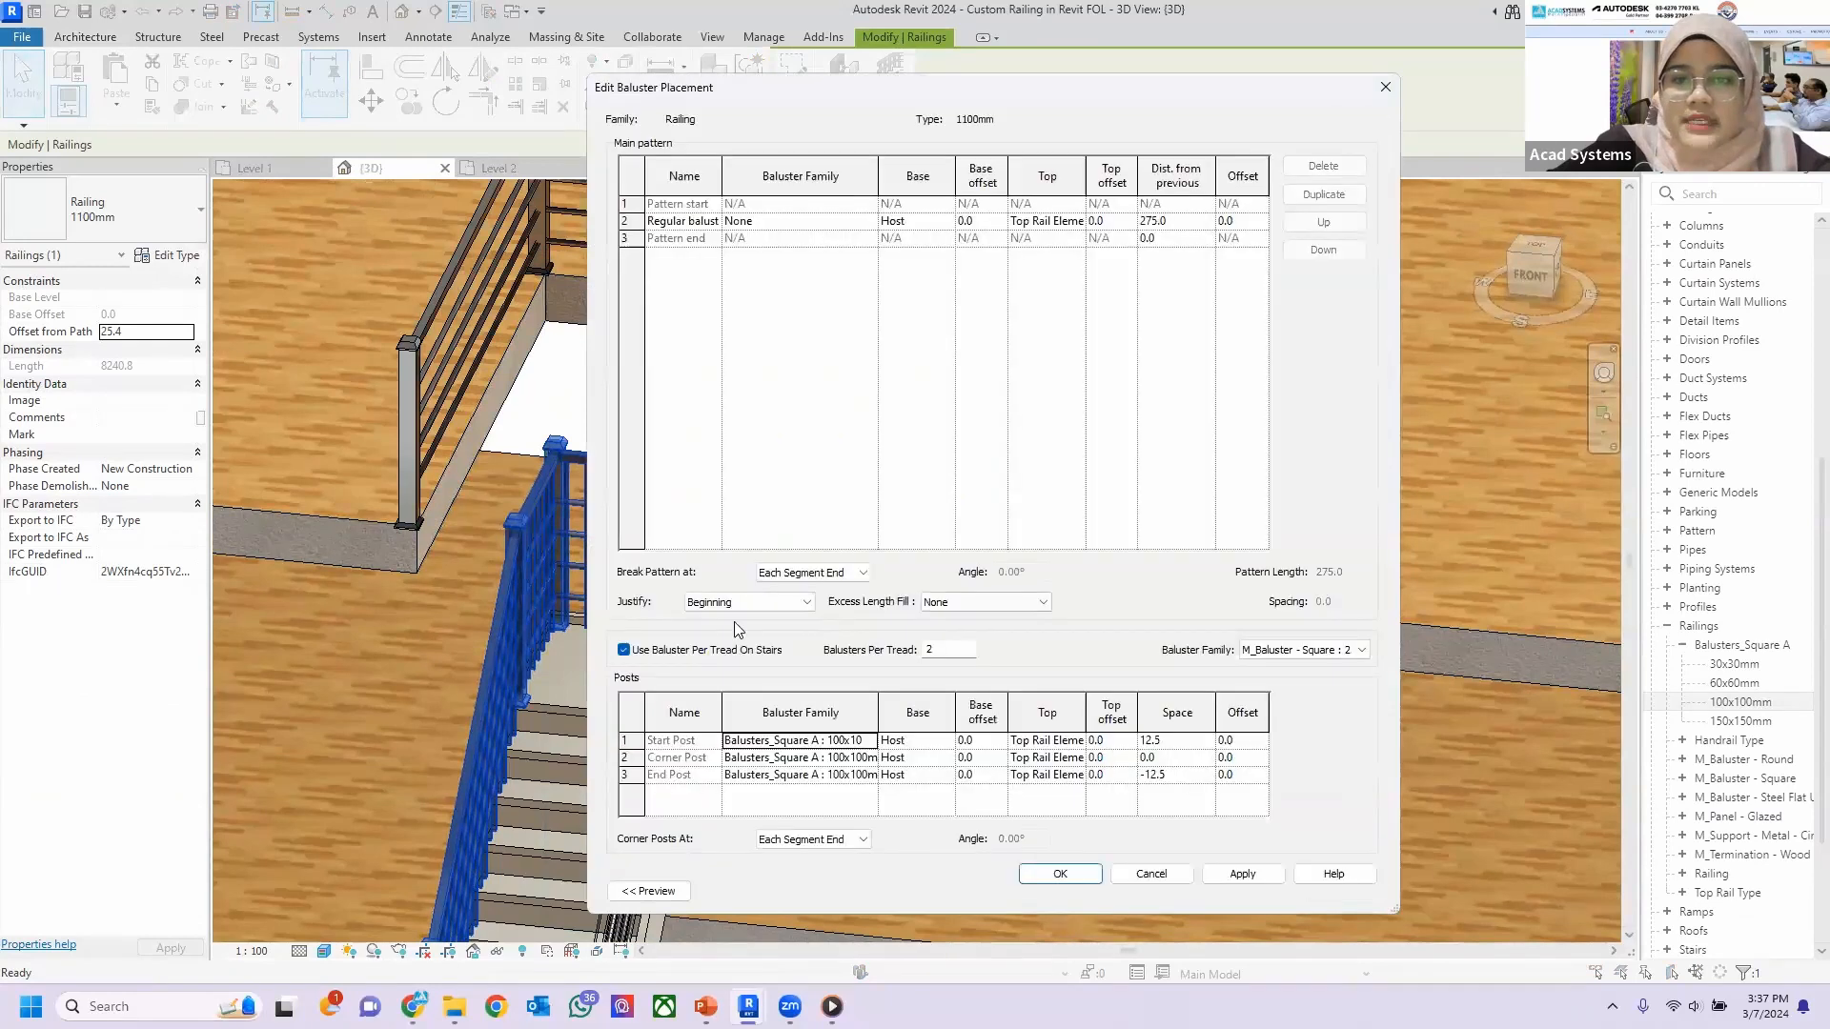
{"action": "left_click", "coordinate": [624, 650]}
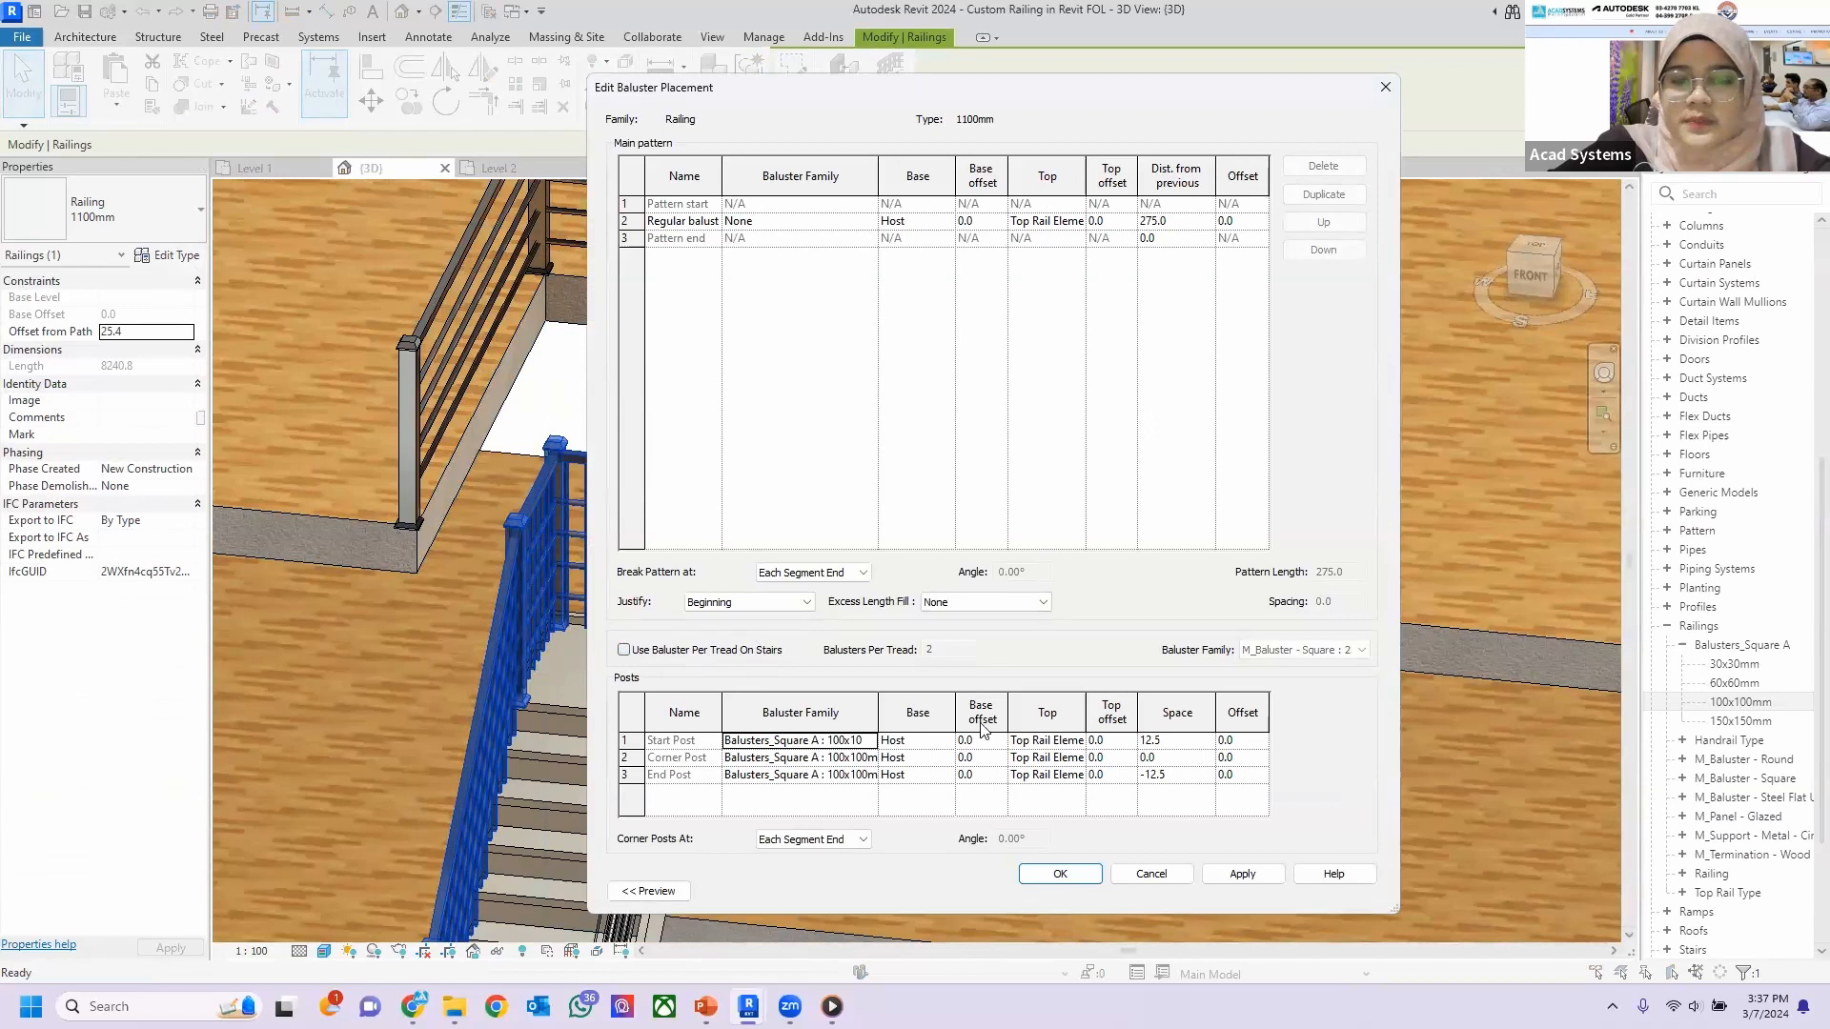
{"action": "left_click", "coordinate": [1250, 873]}
{"action": "left_click", "coordinate": [1059, 874]}
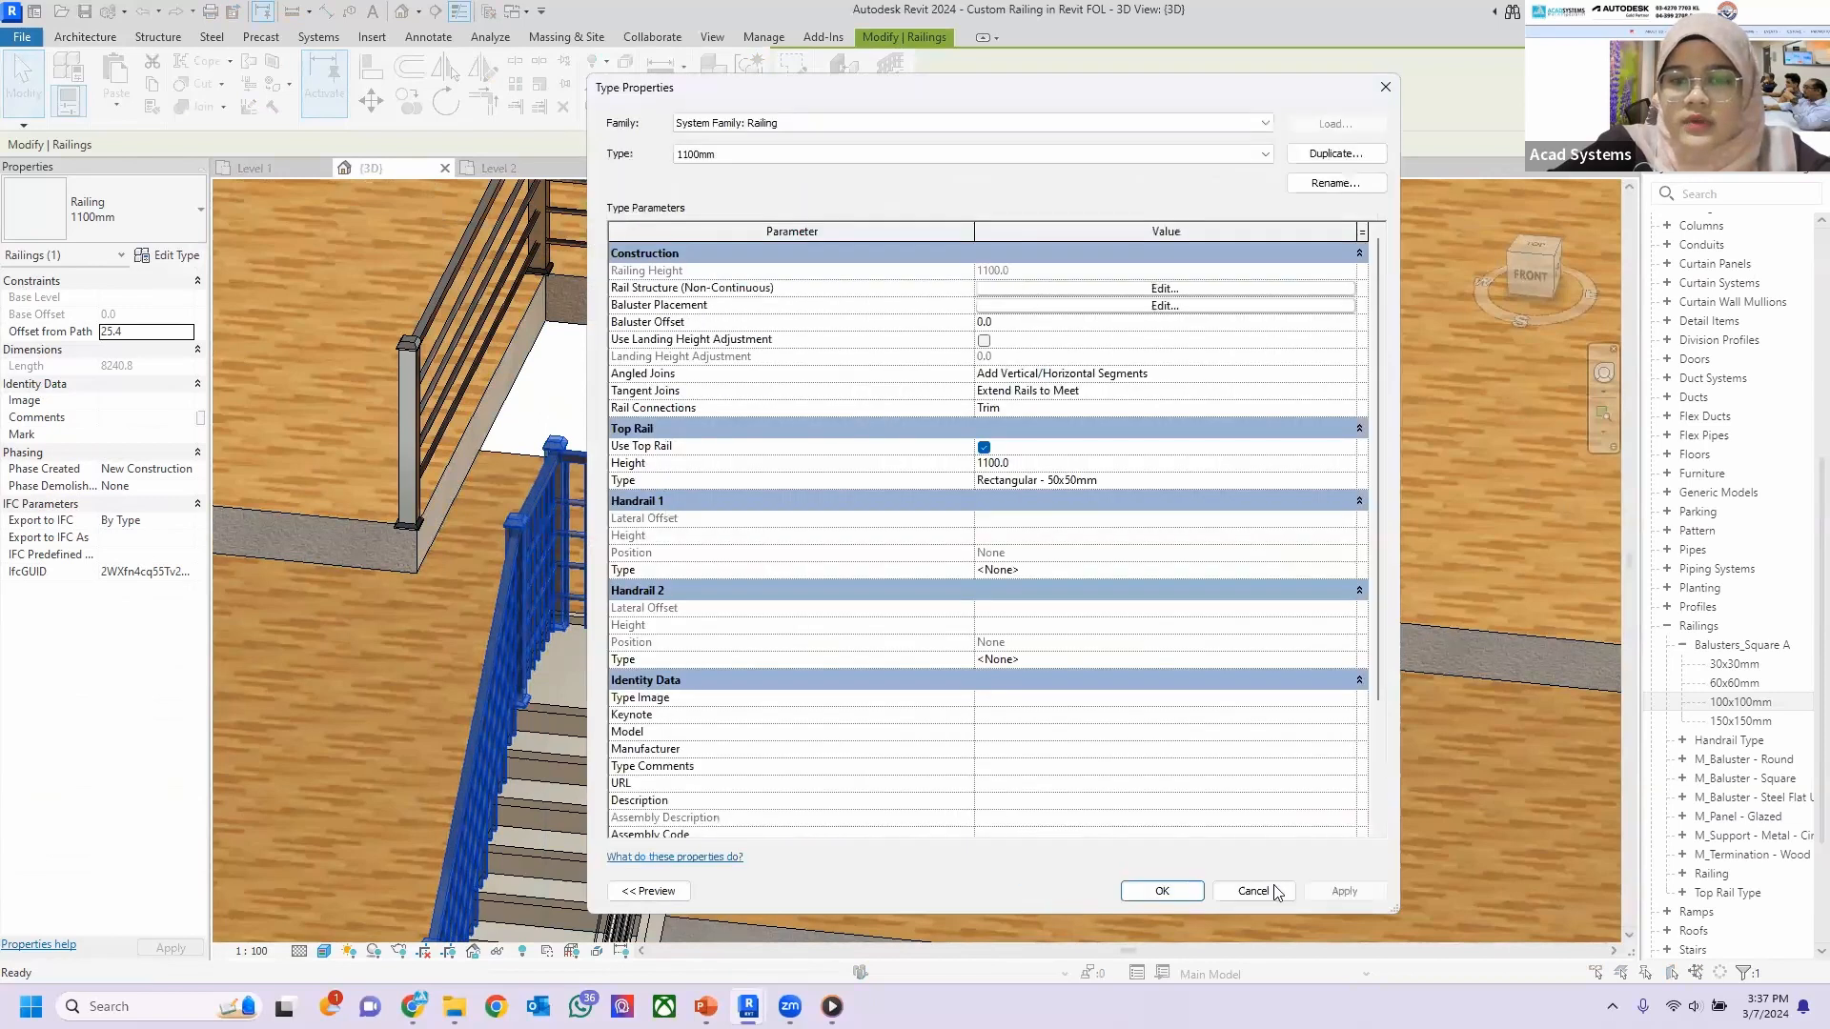
{"action": "left_click", "coordinate": [1181, 893]}
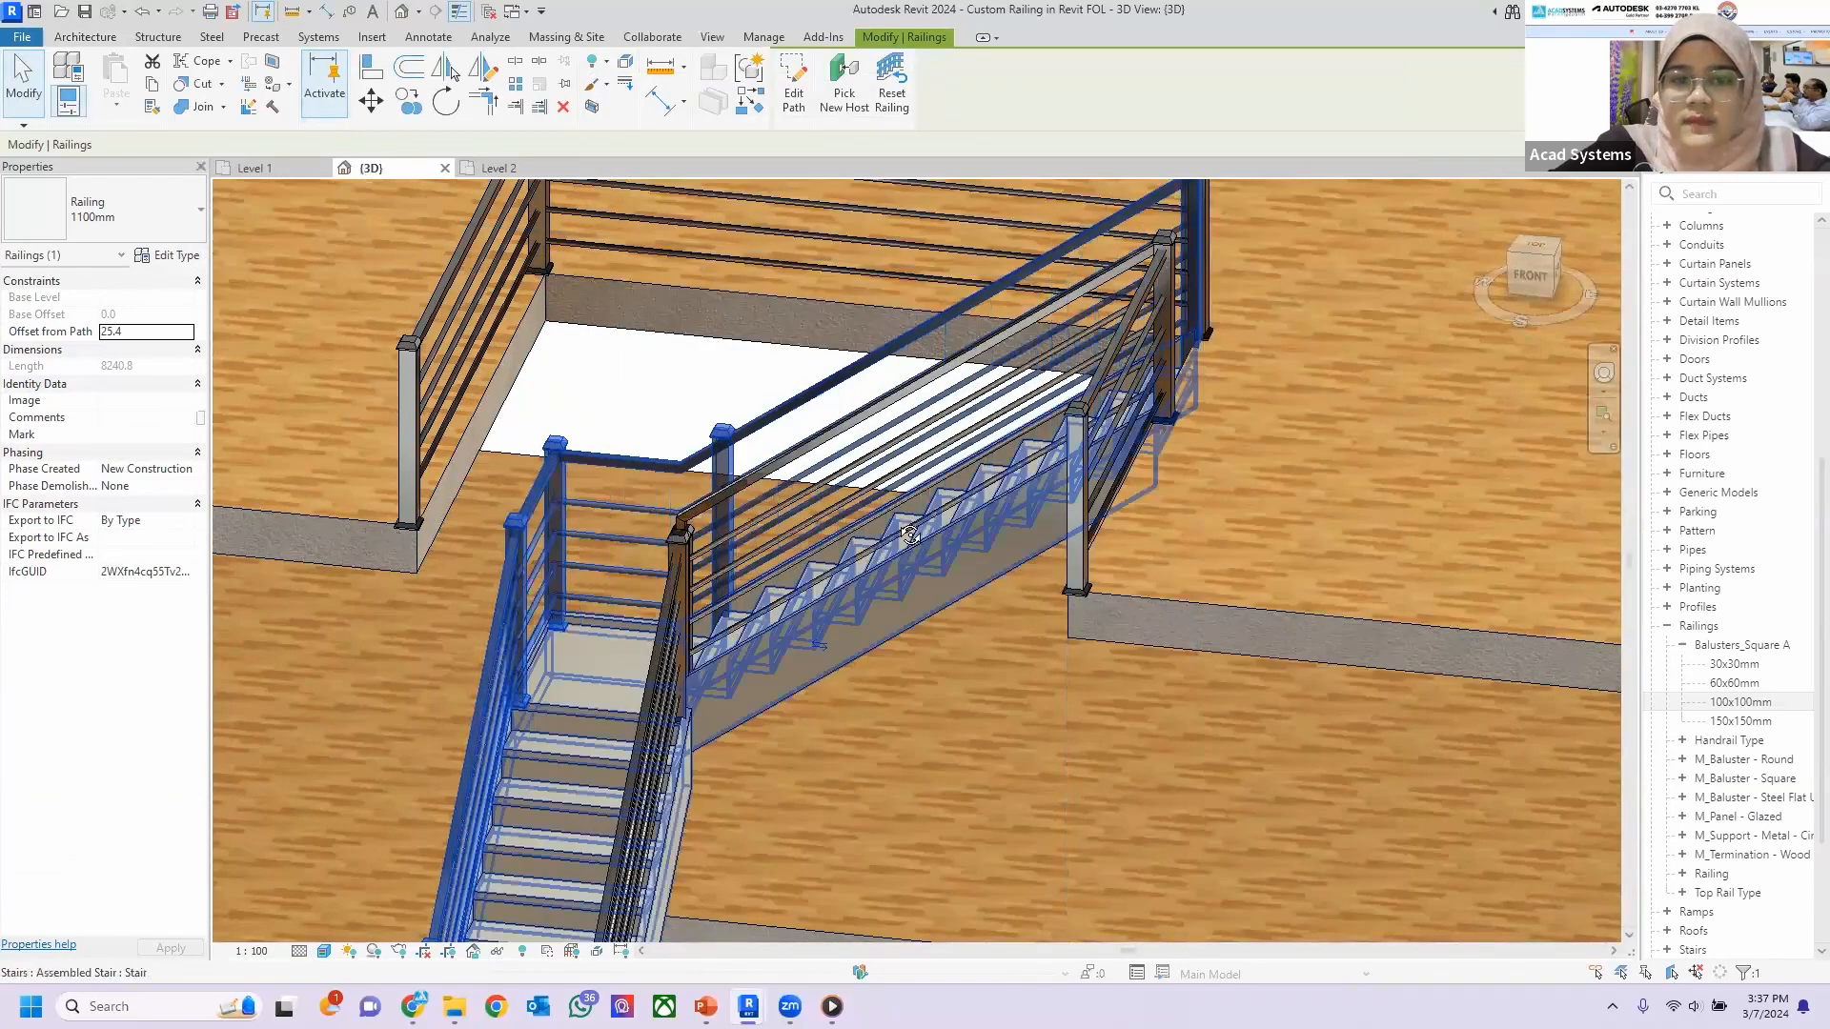
{"action": "key", "text": "Escape"}
Examine the doubled posts where the inner stair railing meets the Level 2 railing at the head of the stair.
{"action": "middle_click_drag", "start_coordinate": [759, 632], "coordinate": [941, 409], "text": "shift"}
{"action": "scroll", "coordinate": [1082, 455], "scroll_direction": "up", "scroll_amount": 4}
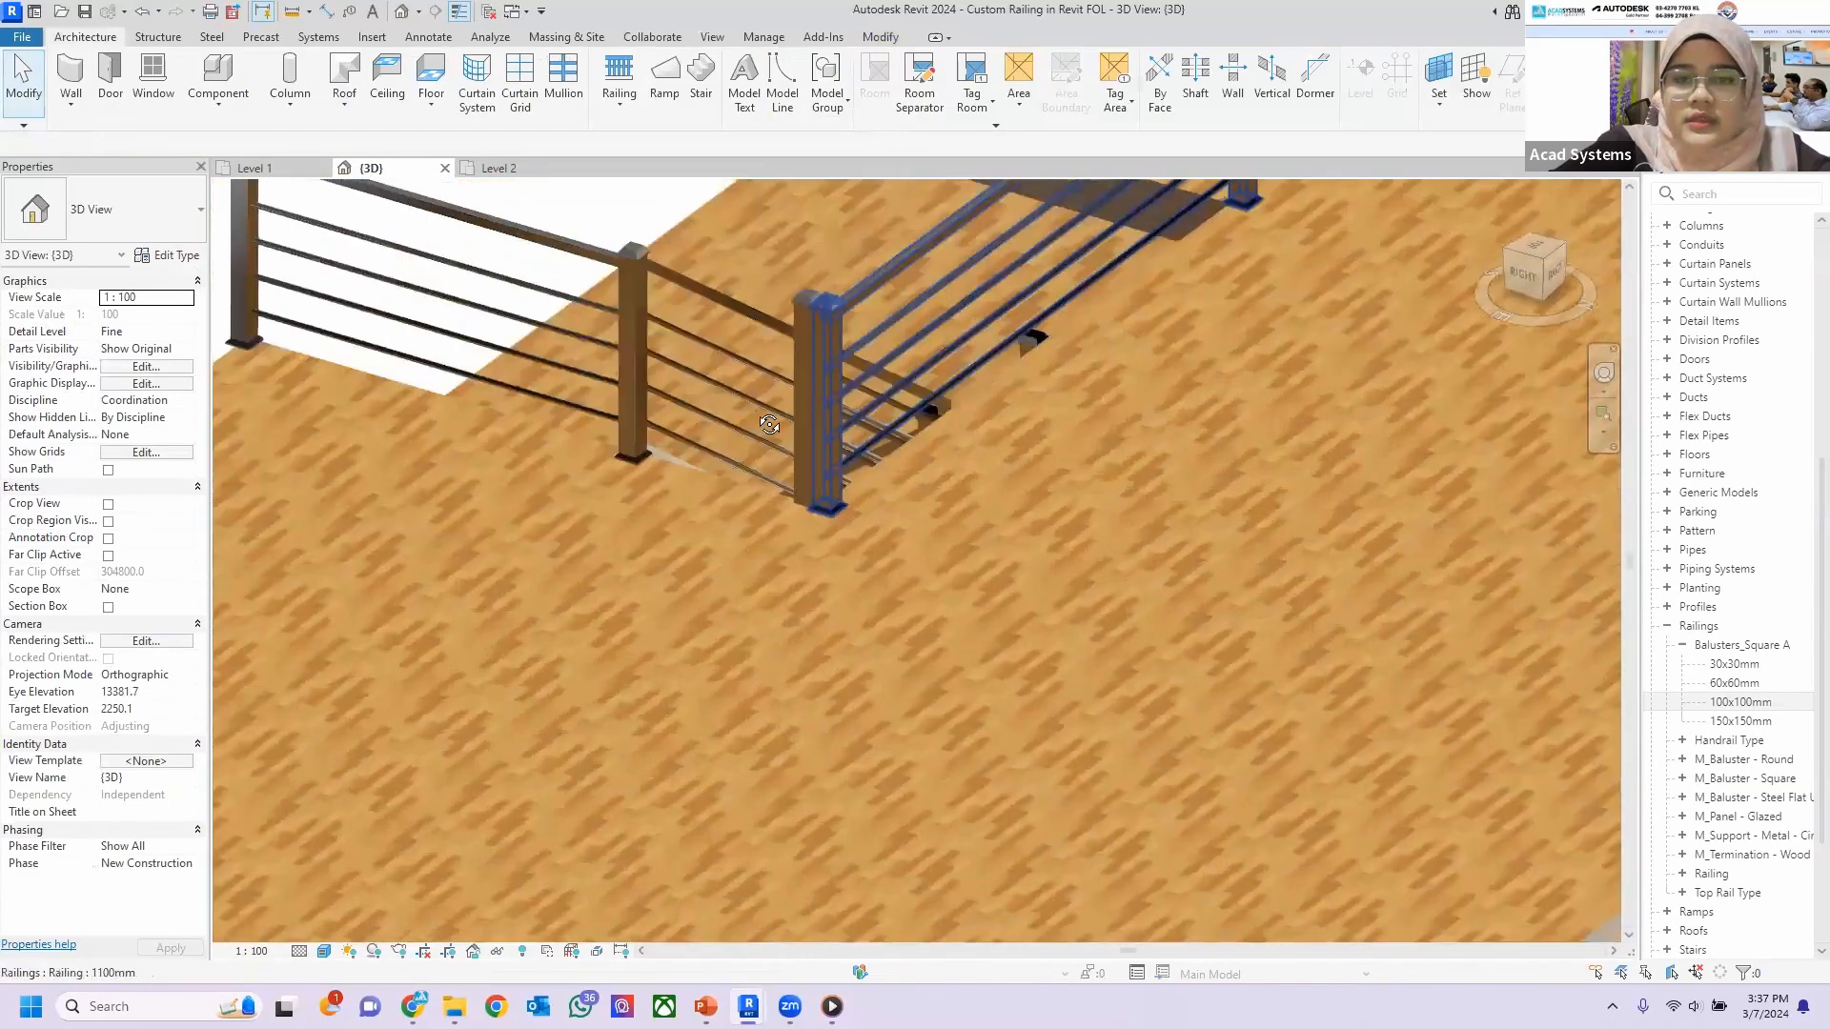
{"action": "middle_click_drag", "start_coordinate": [1081, 454], "coordinate": [947, 568], "text": "shift"}
{"action": "scroll", "coordinate": [948, 568], "scroll_direction": "up", "scroll_amount": 3}
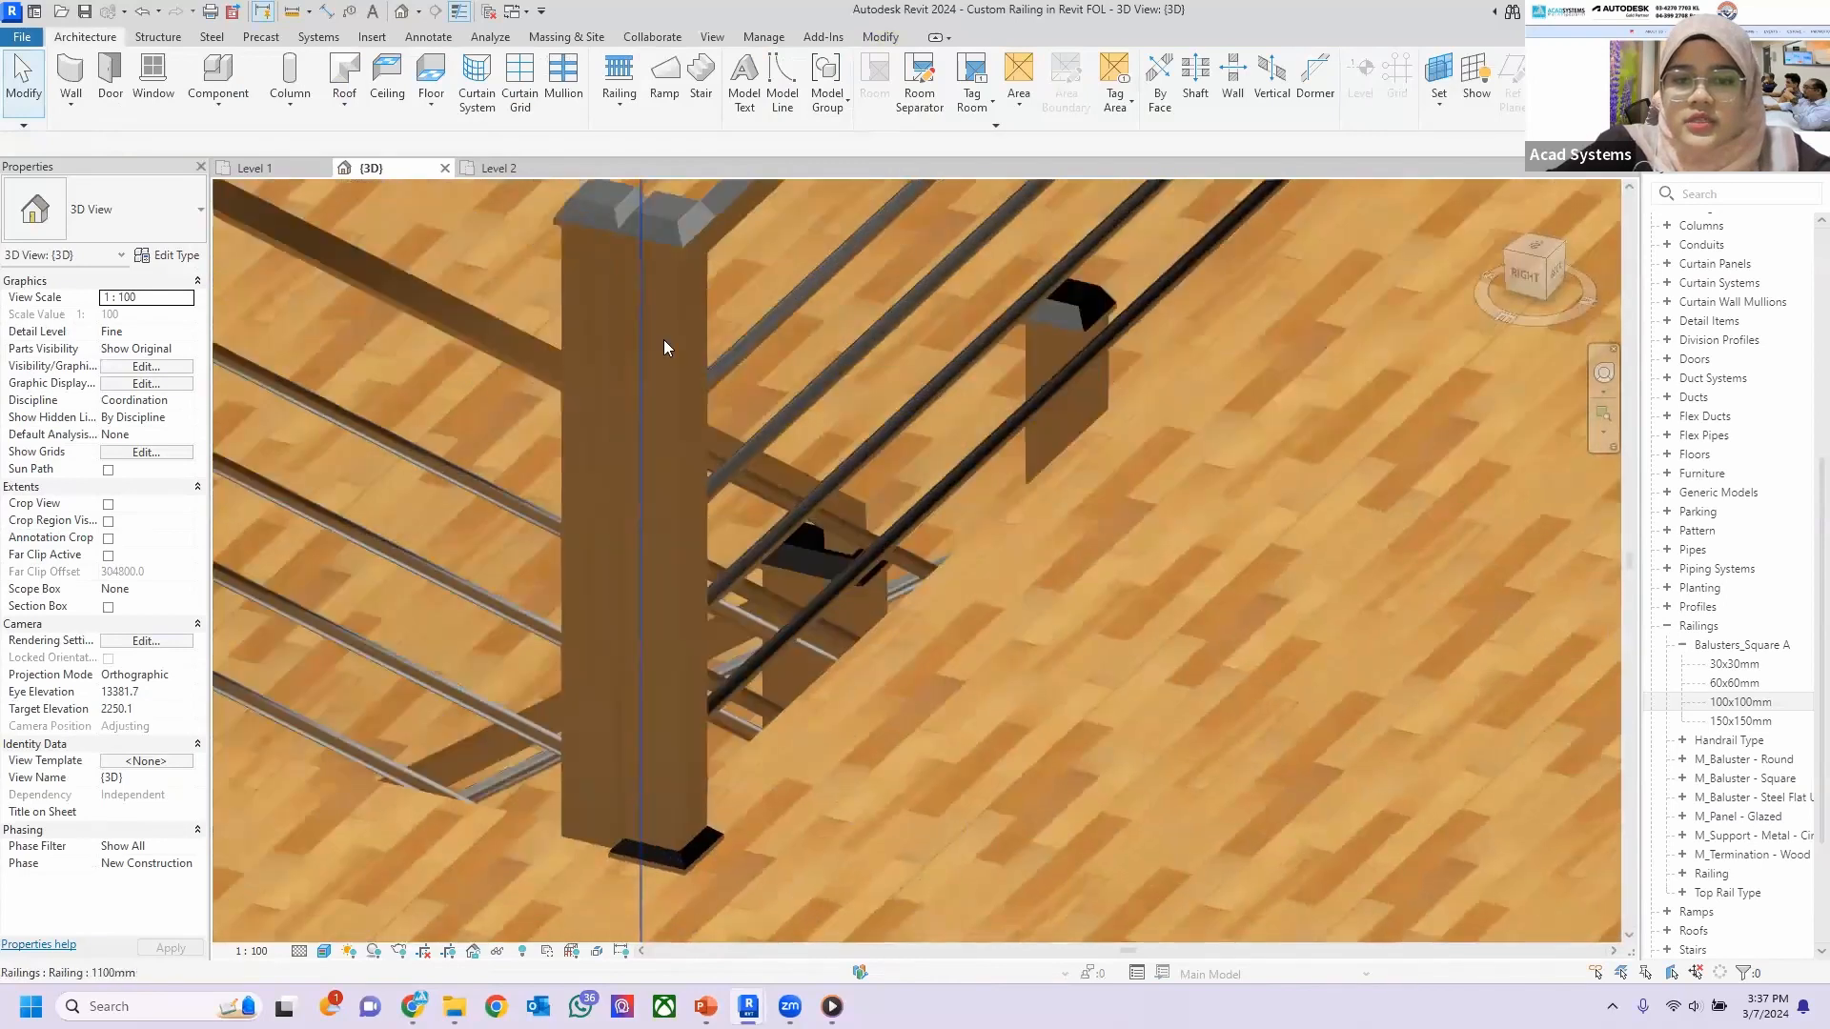
{"action": "scroll", "coordinate": [657, 292], "scroll_direction": "down", "scroll_amount": 3}
{"action": "middle_click_drag", "start_coordinate": [657, 292], "coordinate": [1029, 717], "text": "shift"}
Review the path sketch of the railing on the side of the opening away from the stair in the Level 2 floor plan.
{"action": "key", "text": "ctrl+Tab"}
{"action": "scroll", "coordinate": [1043, 617], "scroll_direction": "up", "scroll_amount": 3}
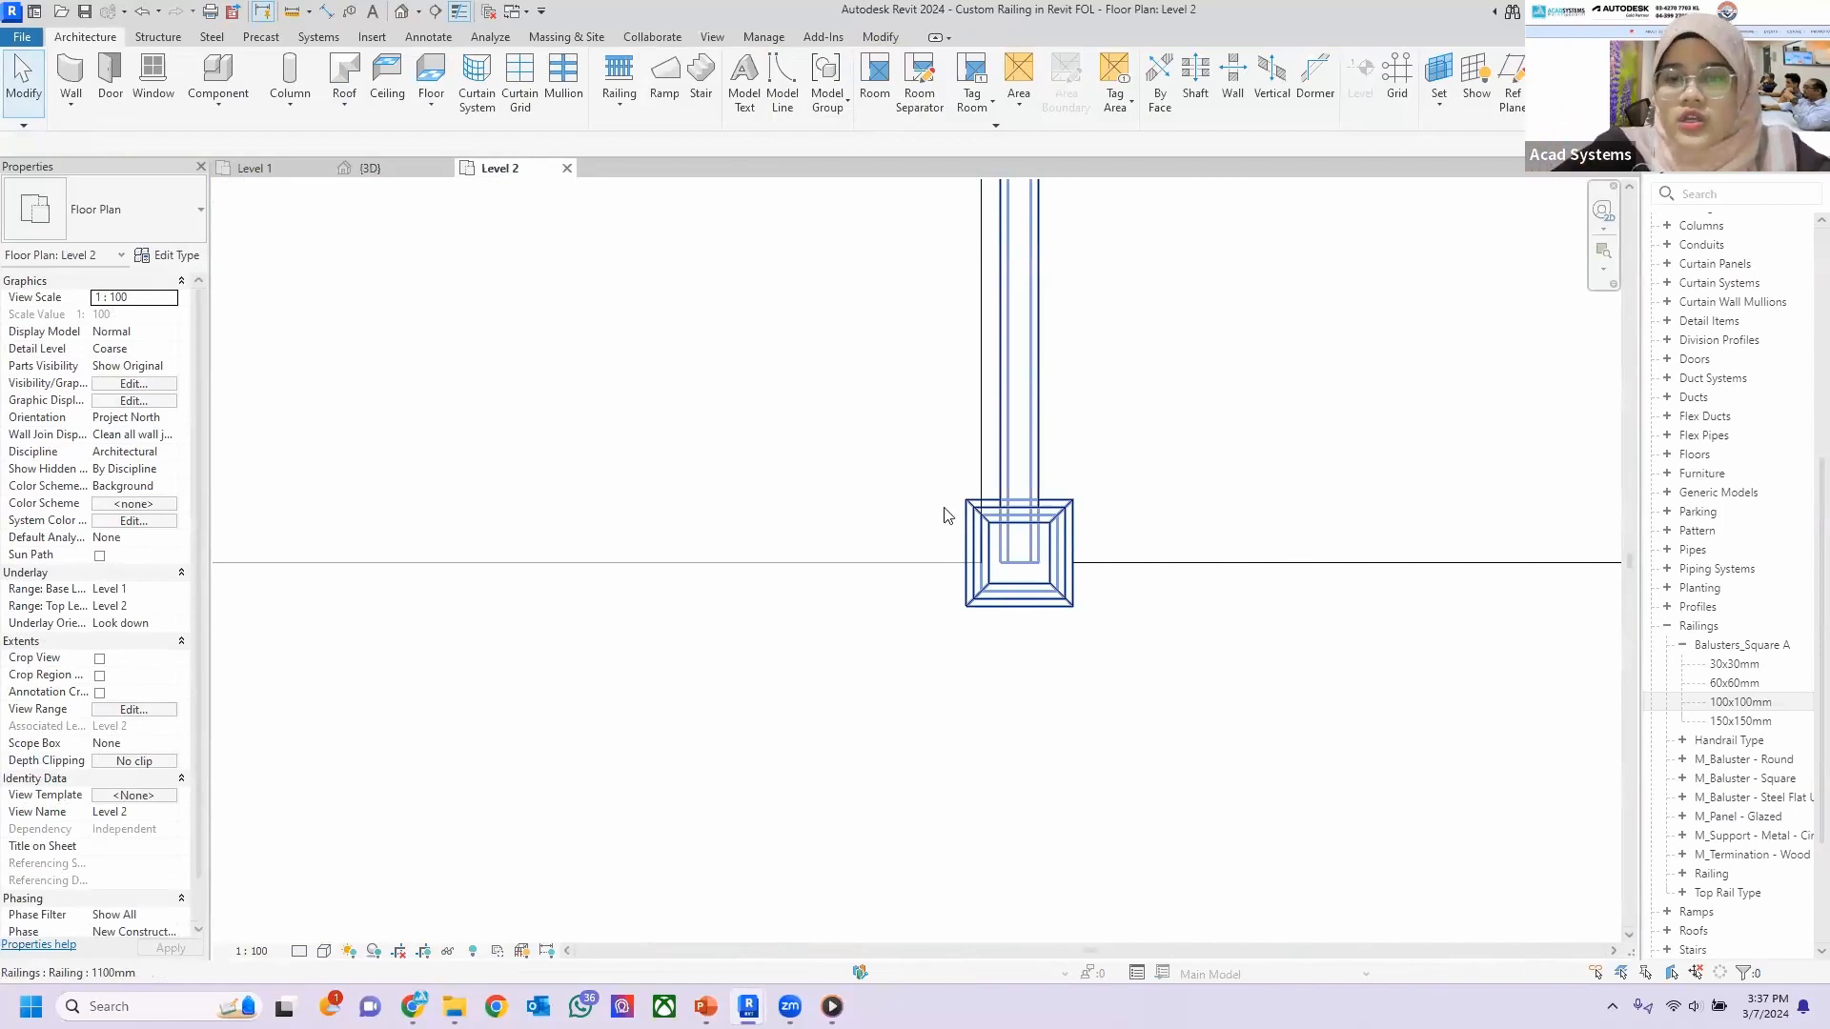
{"action": "scroll", "coordinate": [931, 298], "scroll_direction": "down", "scroll_amount": 3}
{"action": "scroll", "coordinate": [972, 498], "scroll_direction": "down", "scroll_amount": 2}
{"action": "middle_click_drag", "start_coordinate": [972, 497], "coordinate": [1002, 637]}
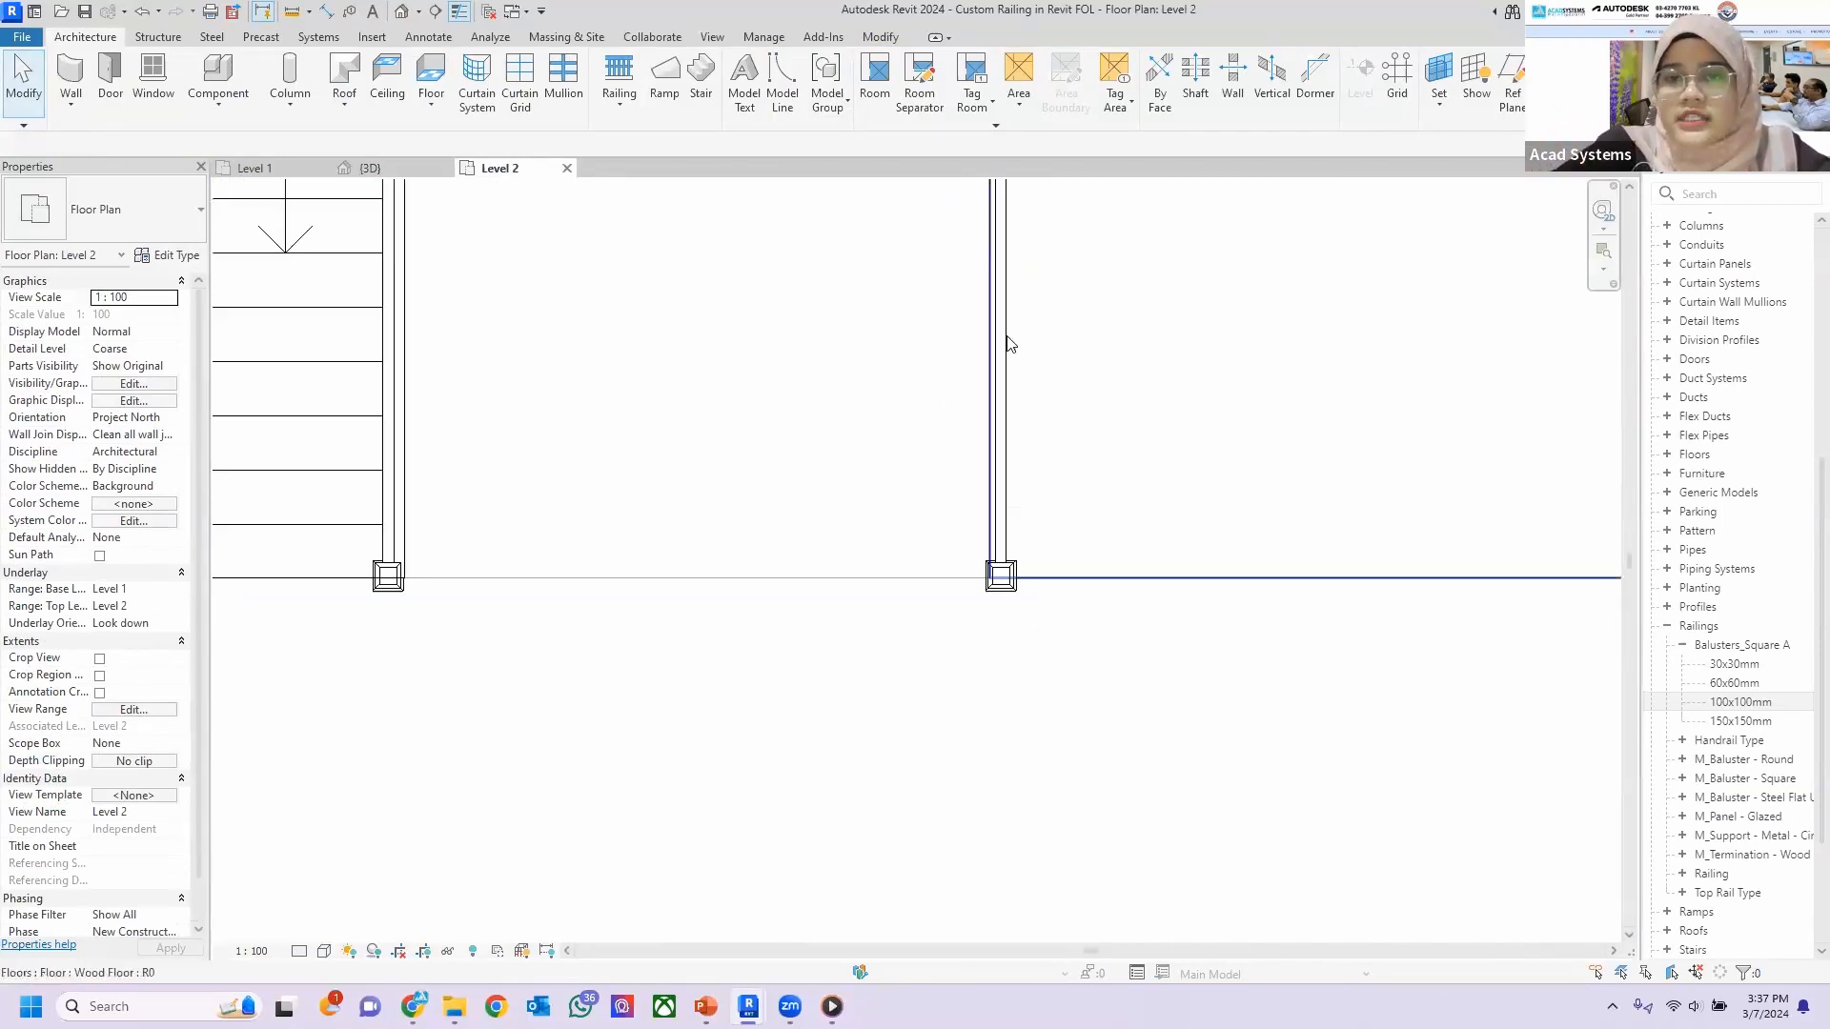
{"action": "middle_click_drag", "start_coordinate": [1021, 431], "coordinate": [1026, 566]}
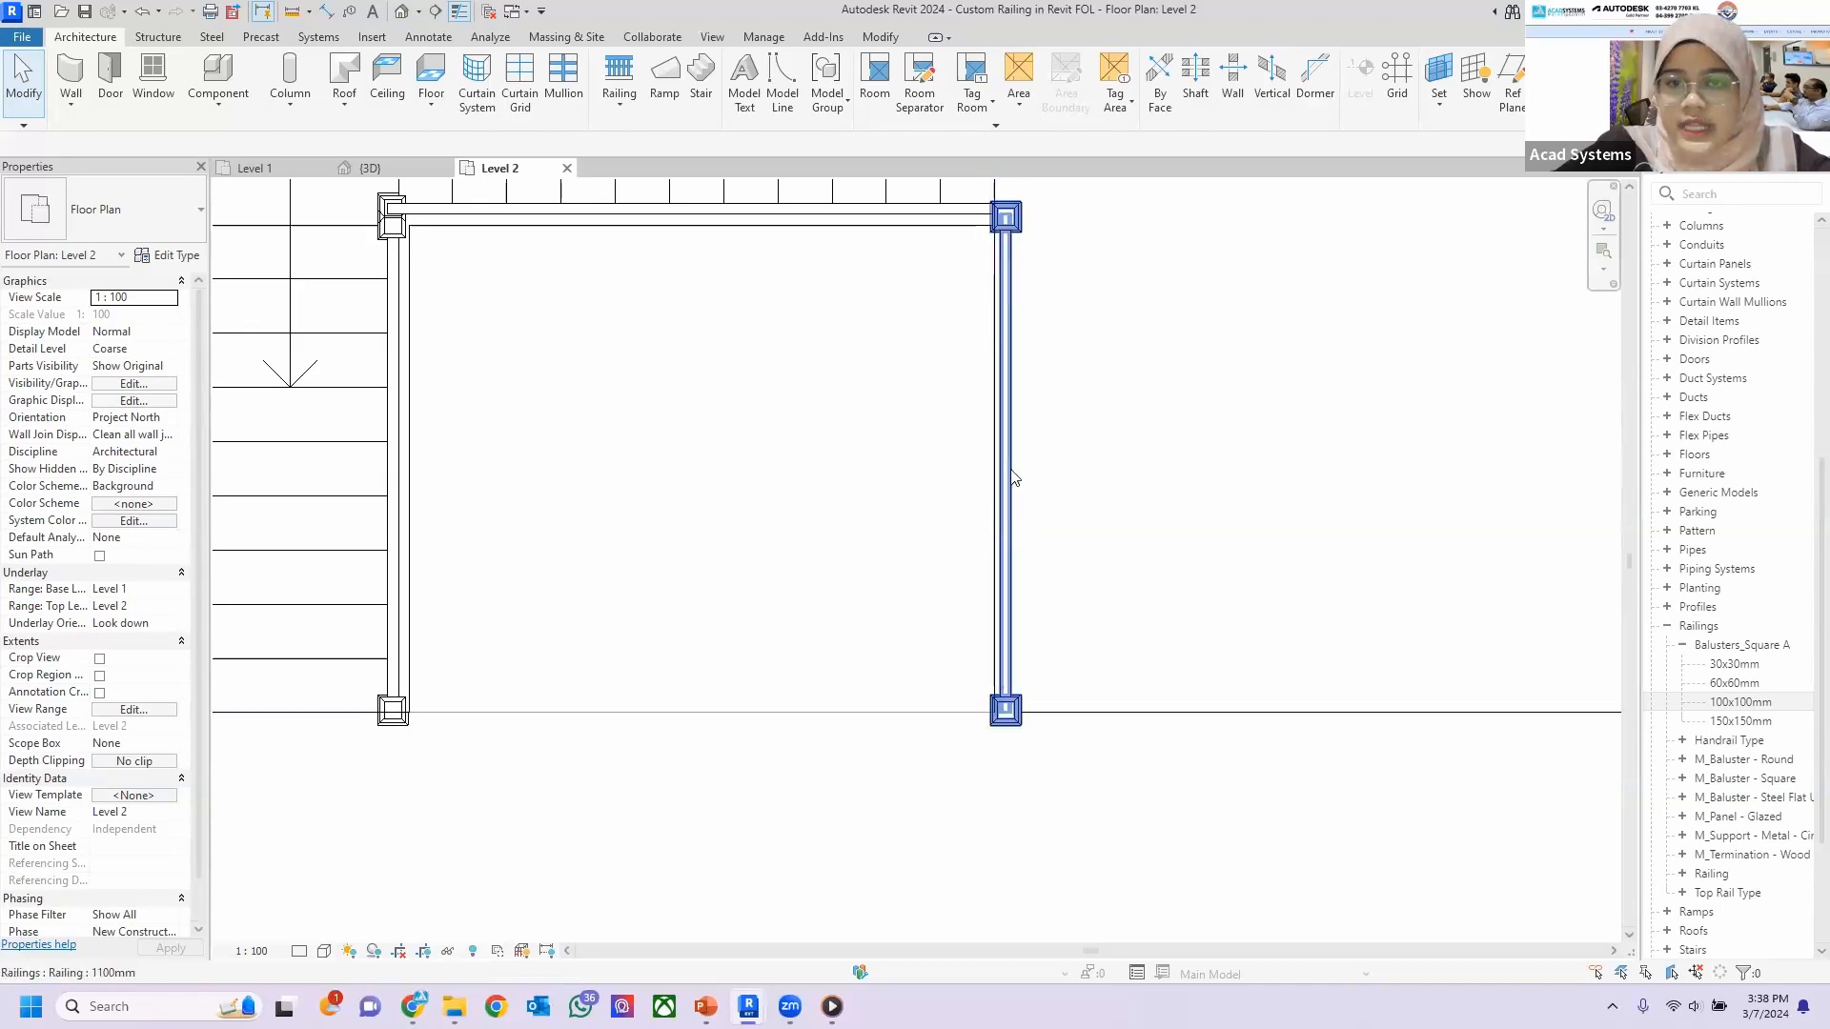
{"action": "double_click", "coordinate": [1010, 526]}
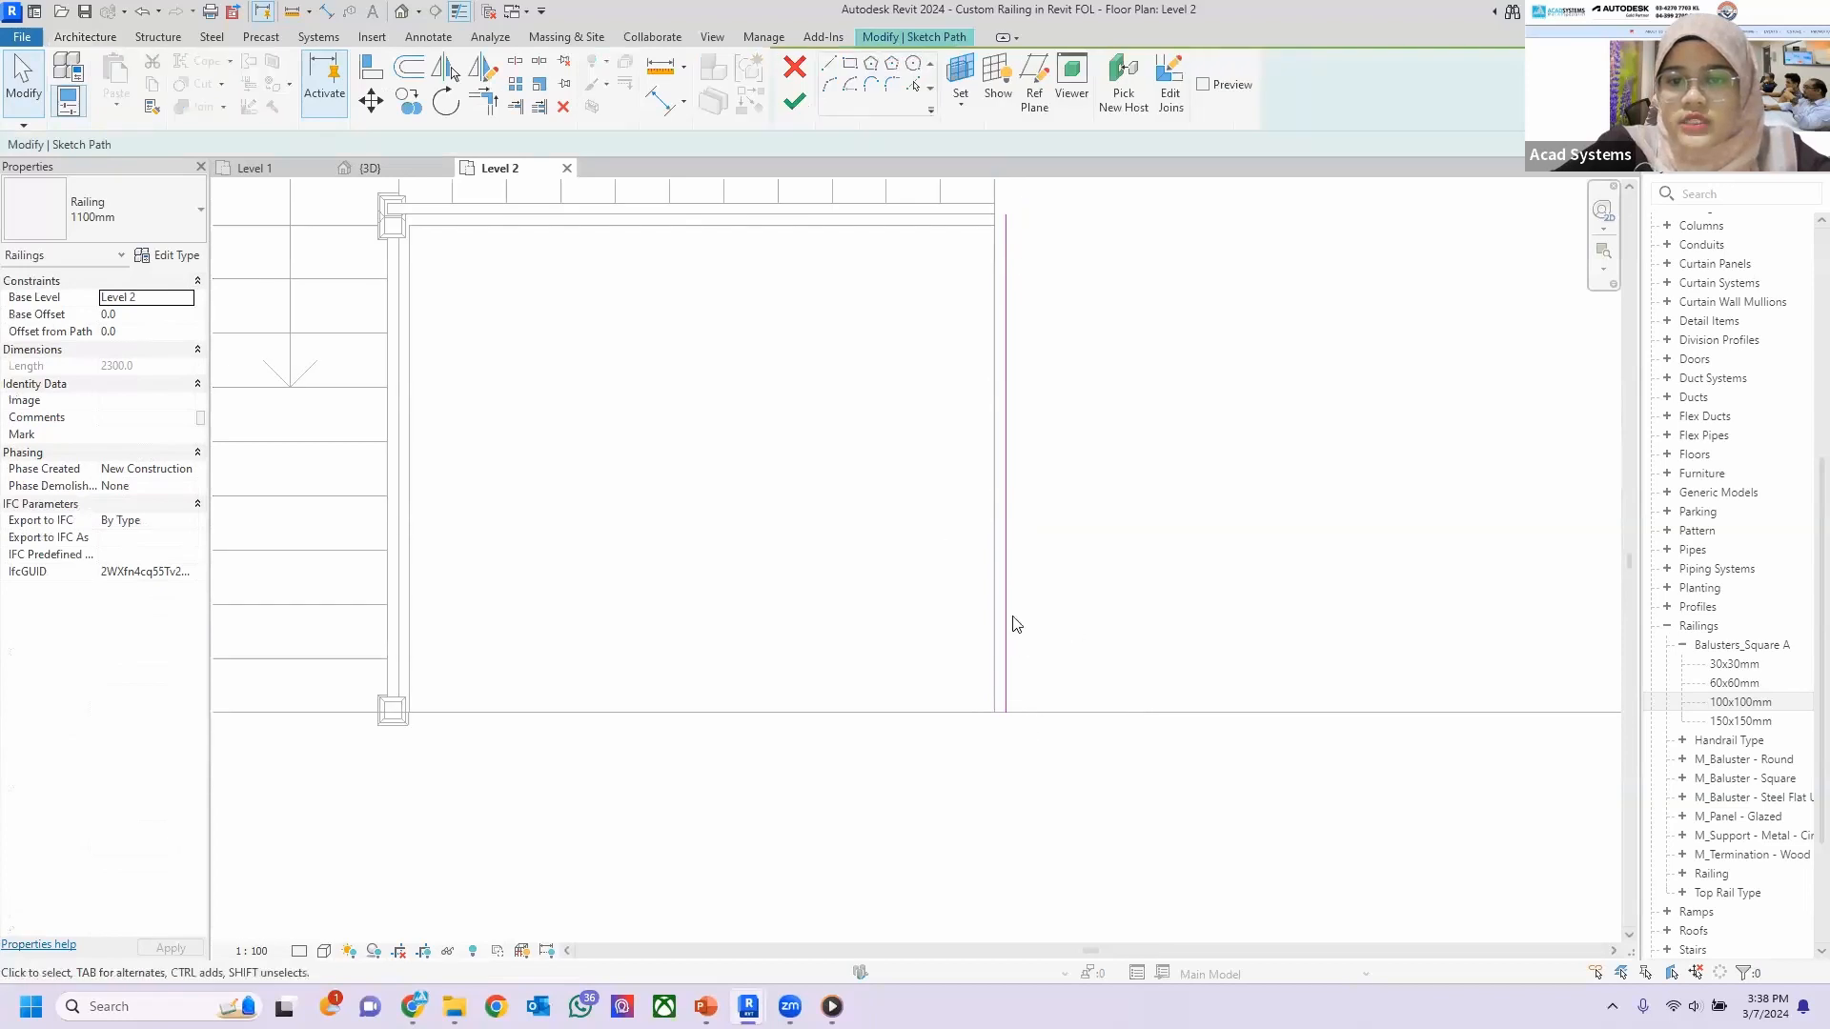
{"action": "left_click", "coordinate": [793, 107]}
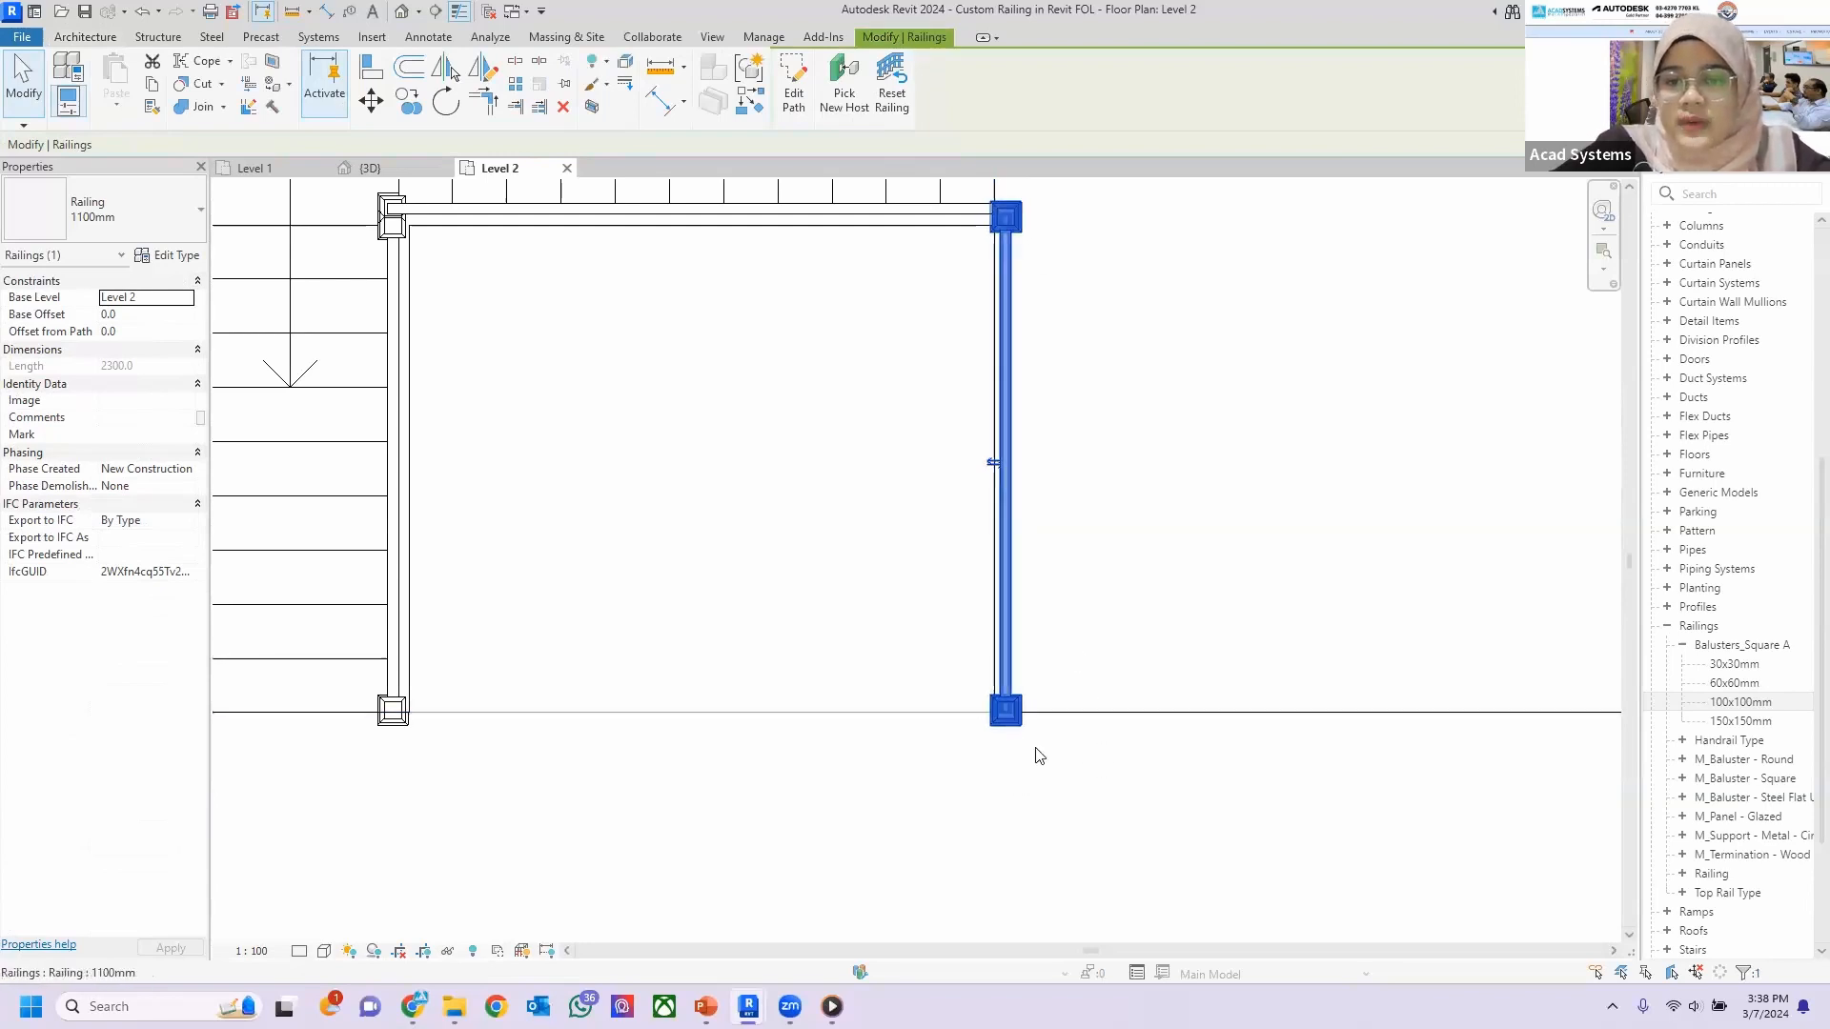
Align that Level 2 railing's end post with the floor edge and with the side edge of the shaft opening.
{"action": "scroll", "coordinate": [992, 764], "scroll_direction": "up", "scroll_amount": 2}
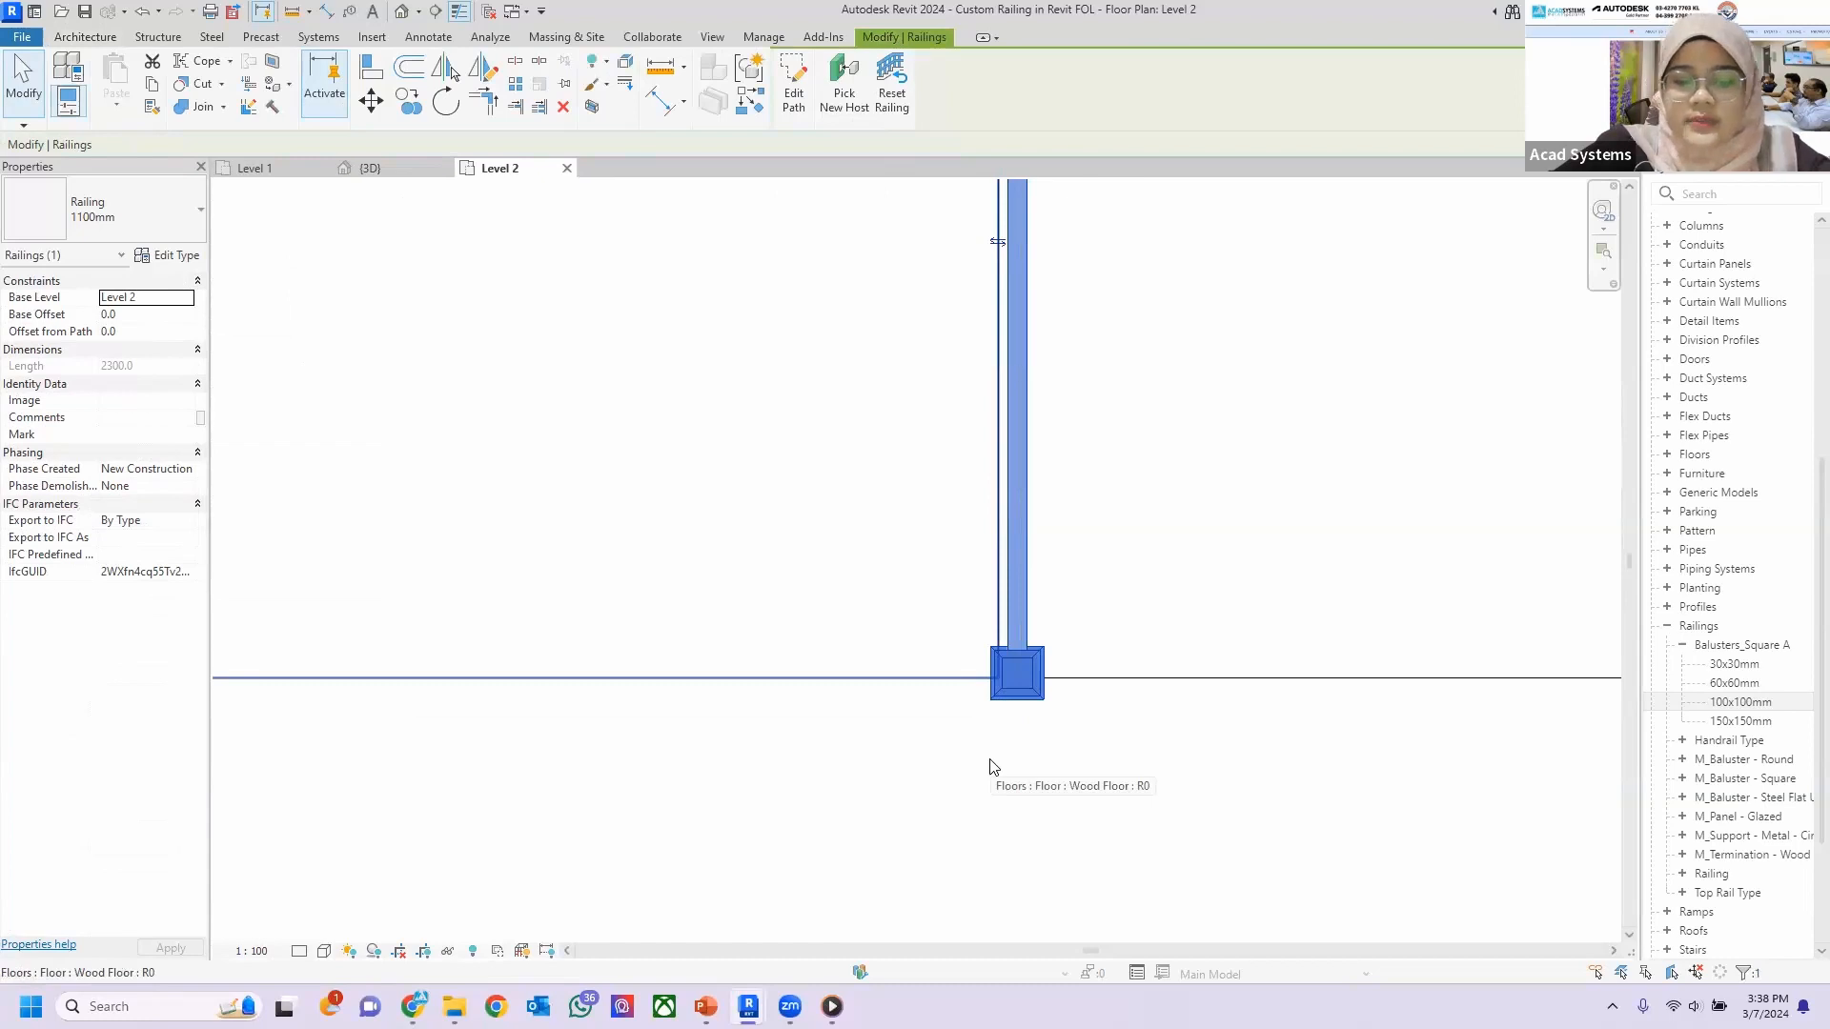
{"action": "key", "text": "a"}
{"action": "key", "text": "l"}
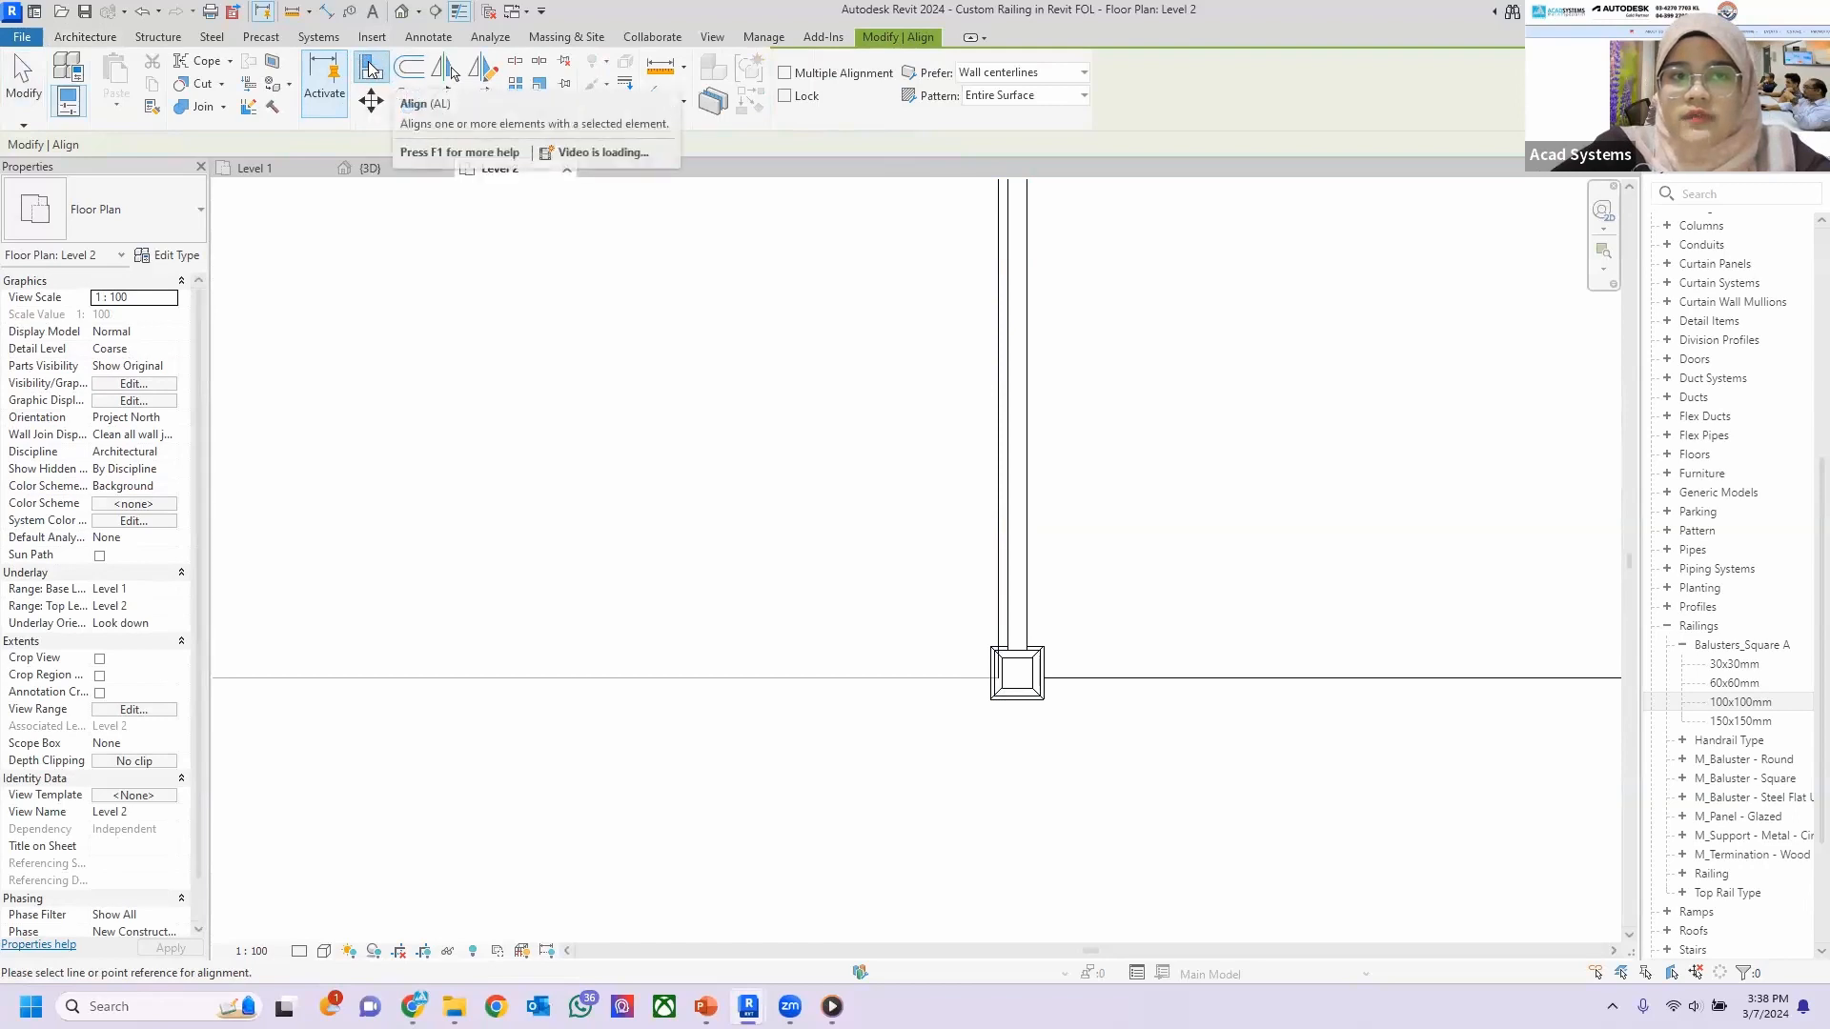
{"action": "scroll", "coordinate": [1072, 691], "scroll_direction": "up", "scroll_amount": 3}
{"action": "left_click", "coordinate": [1082, 676]}
{"action": "left_click", "coordinate": [996, 711]}
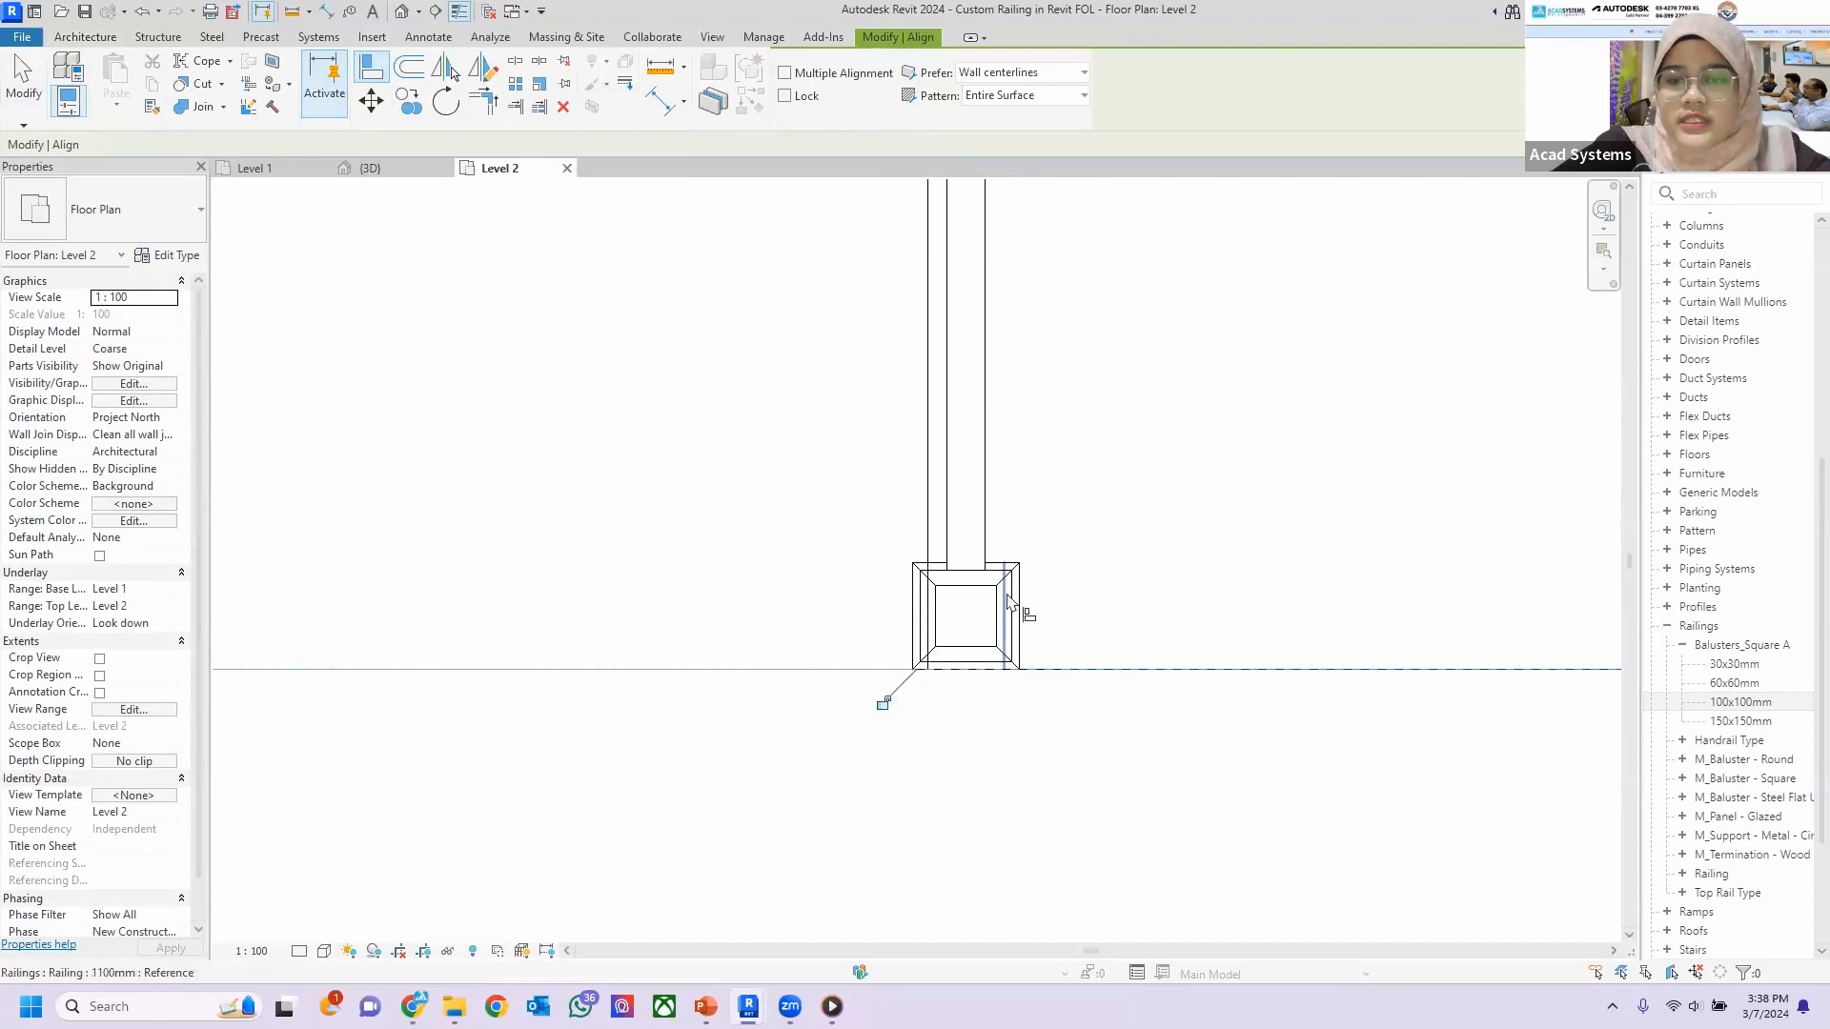
{"action": "left_click", "coordinate": [927, 453]}
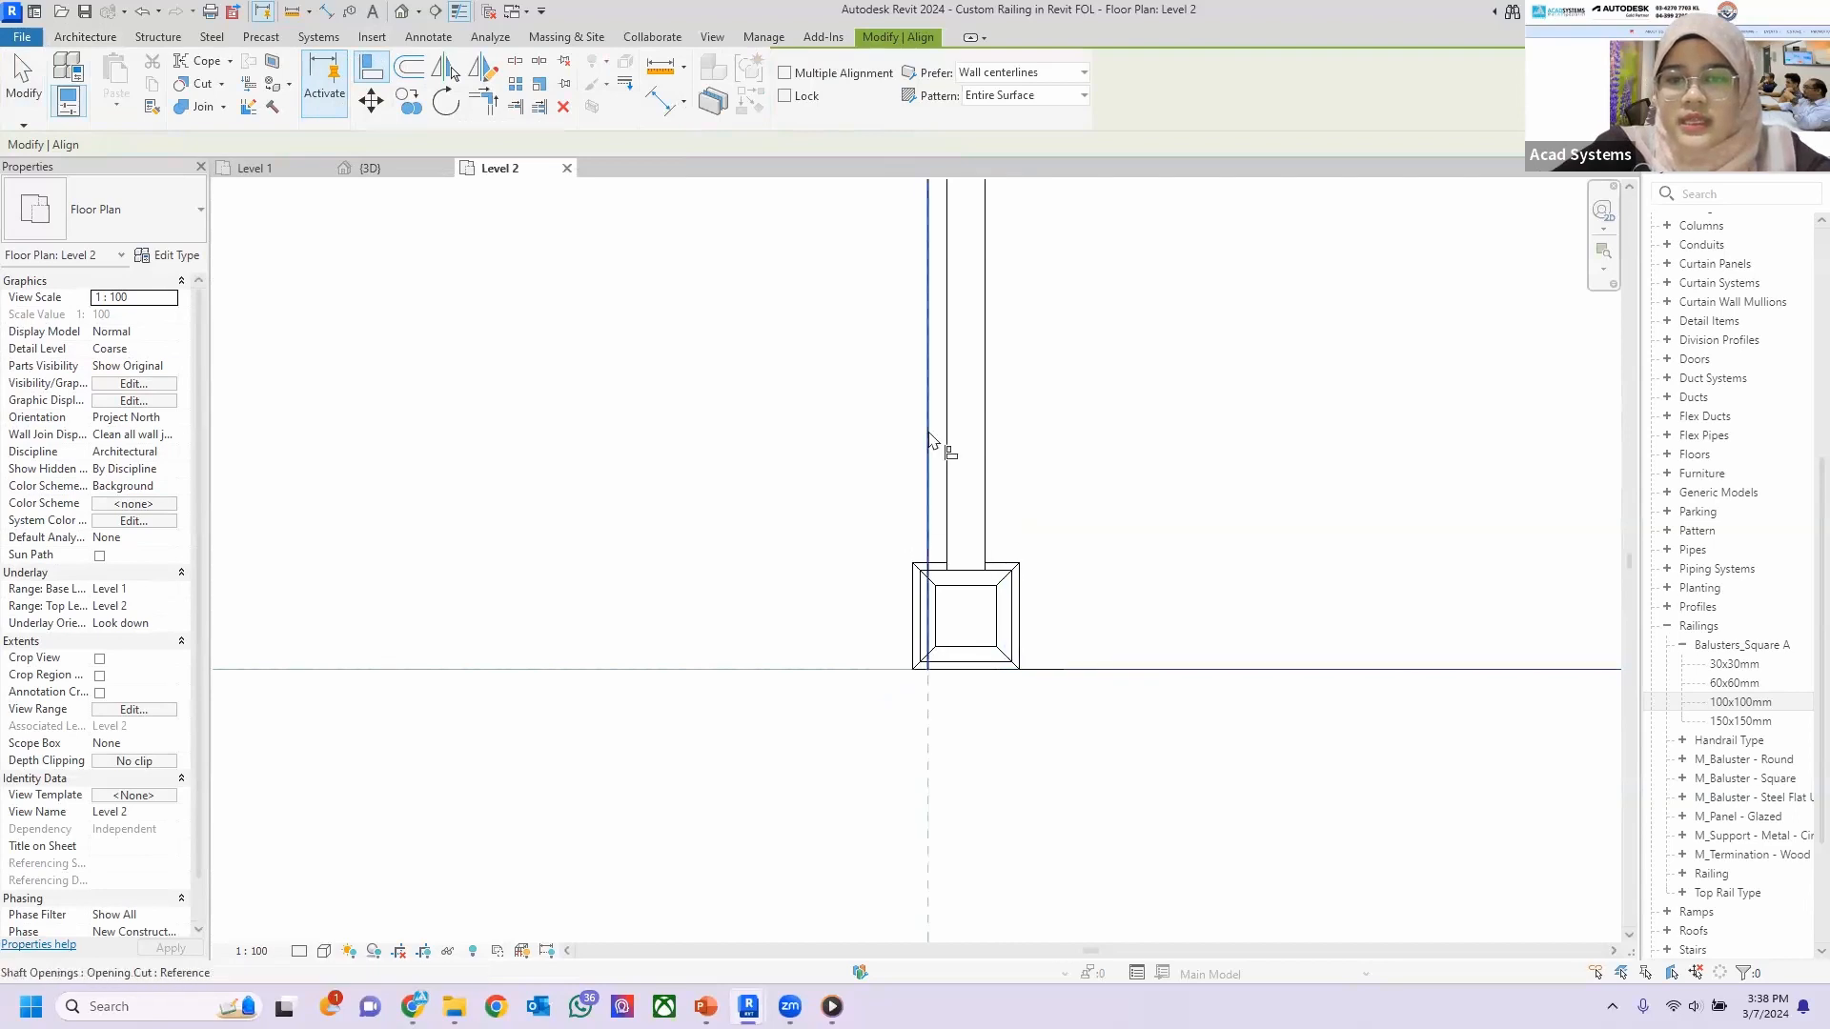
{"action": "left_click", "coordinate": [916, 586]}
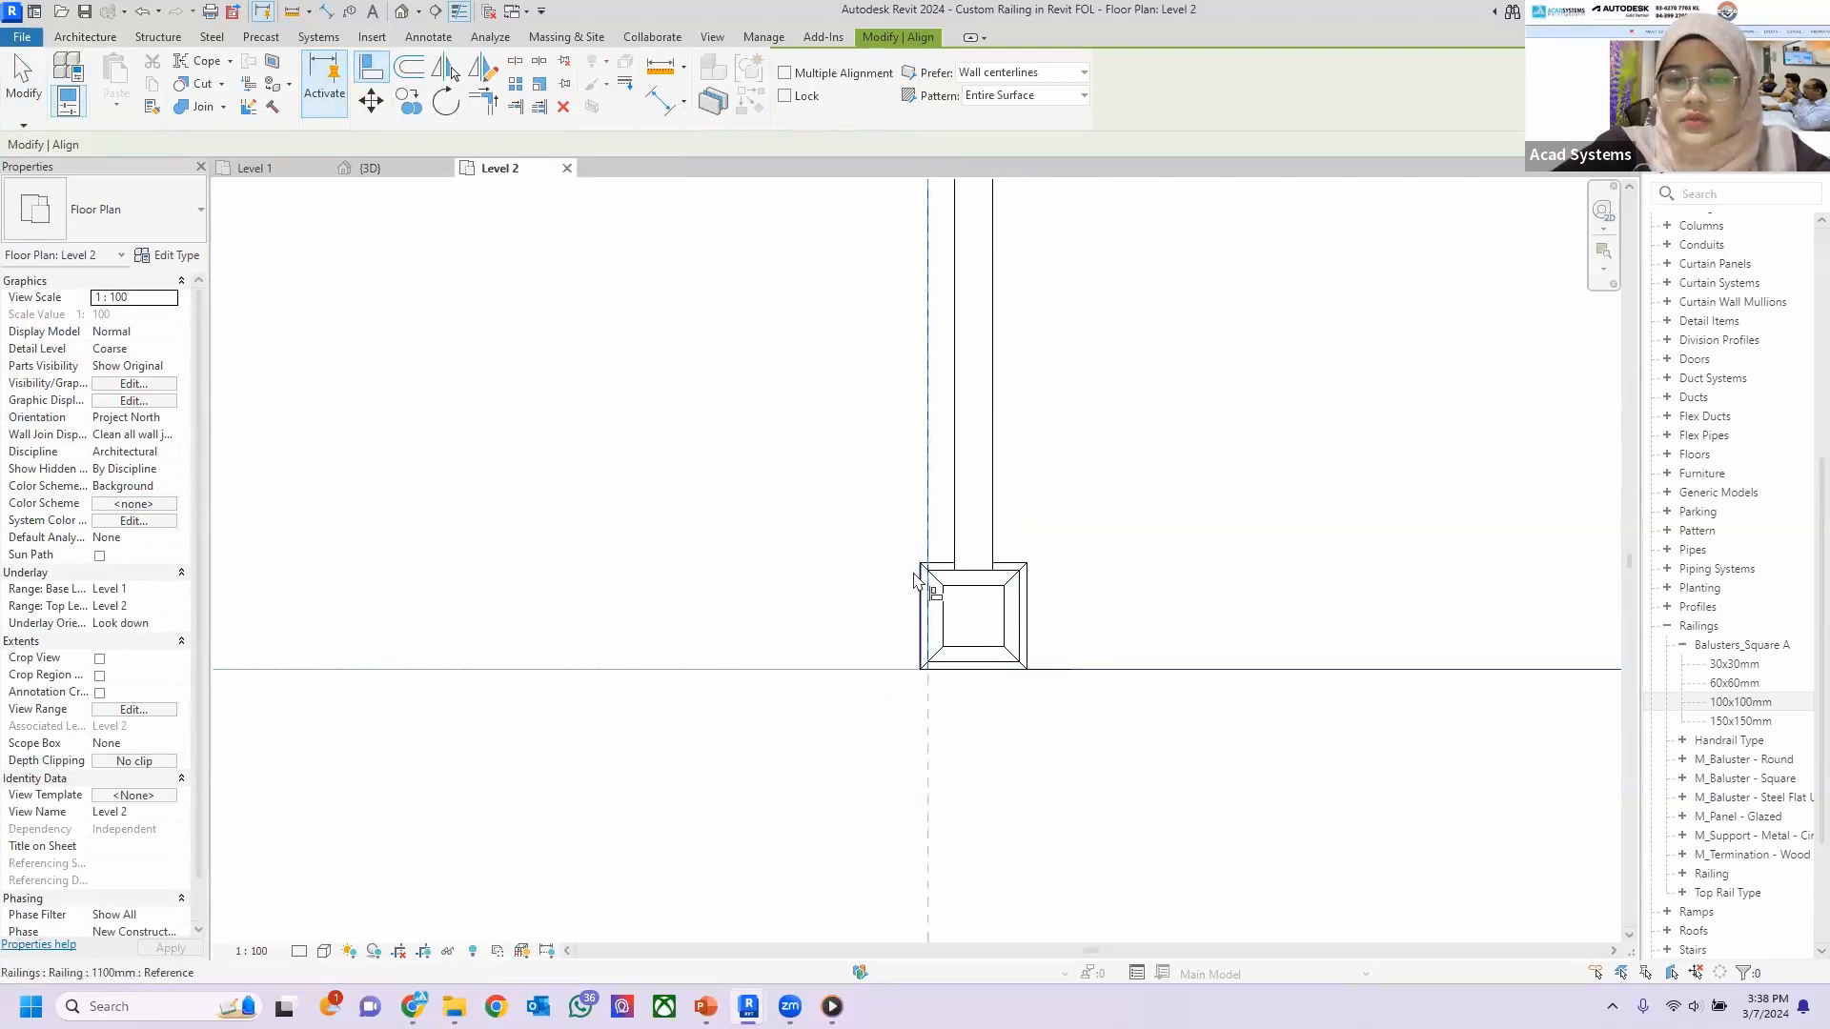
Align the outer face of the end post on the opposite Level 2 railing, beside the stair flight, with the floor edge.
{"action": "scroll", "coordinate": [791, 400], "scroll_direction": "down", "scroll_amount": 3}
{"action": "middle_click_drag", "start_coordinate": [832, 434], "coordinate": [905, 659]}
{"action": "scroll", "coordinate": [870, 460], "scroll_direction": "down", "scroll_amount": 2}
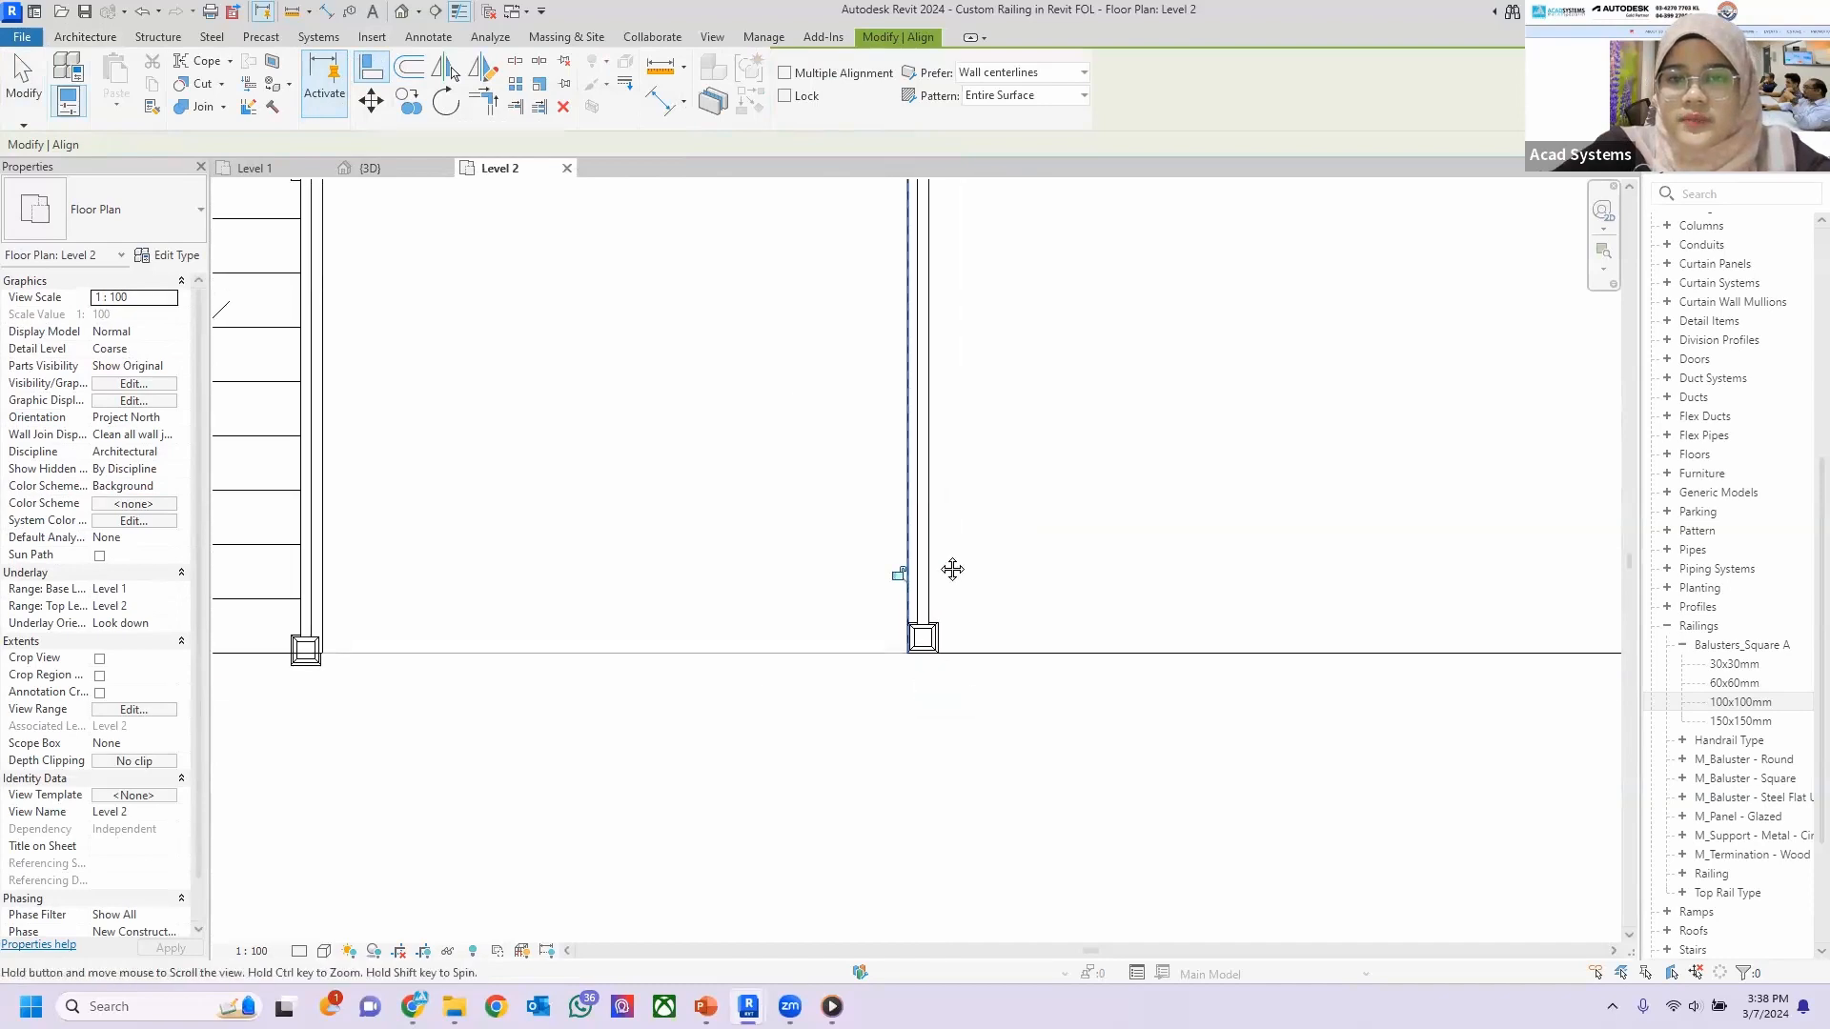
{"action": "middle_click_drag", "start_coordinate": [952, 568], "coordinate": [985, 659]}
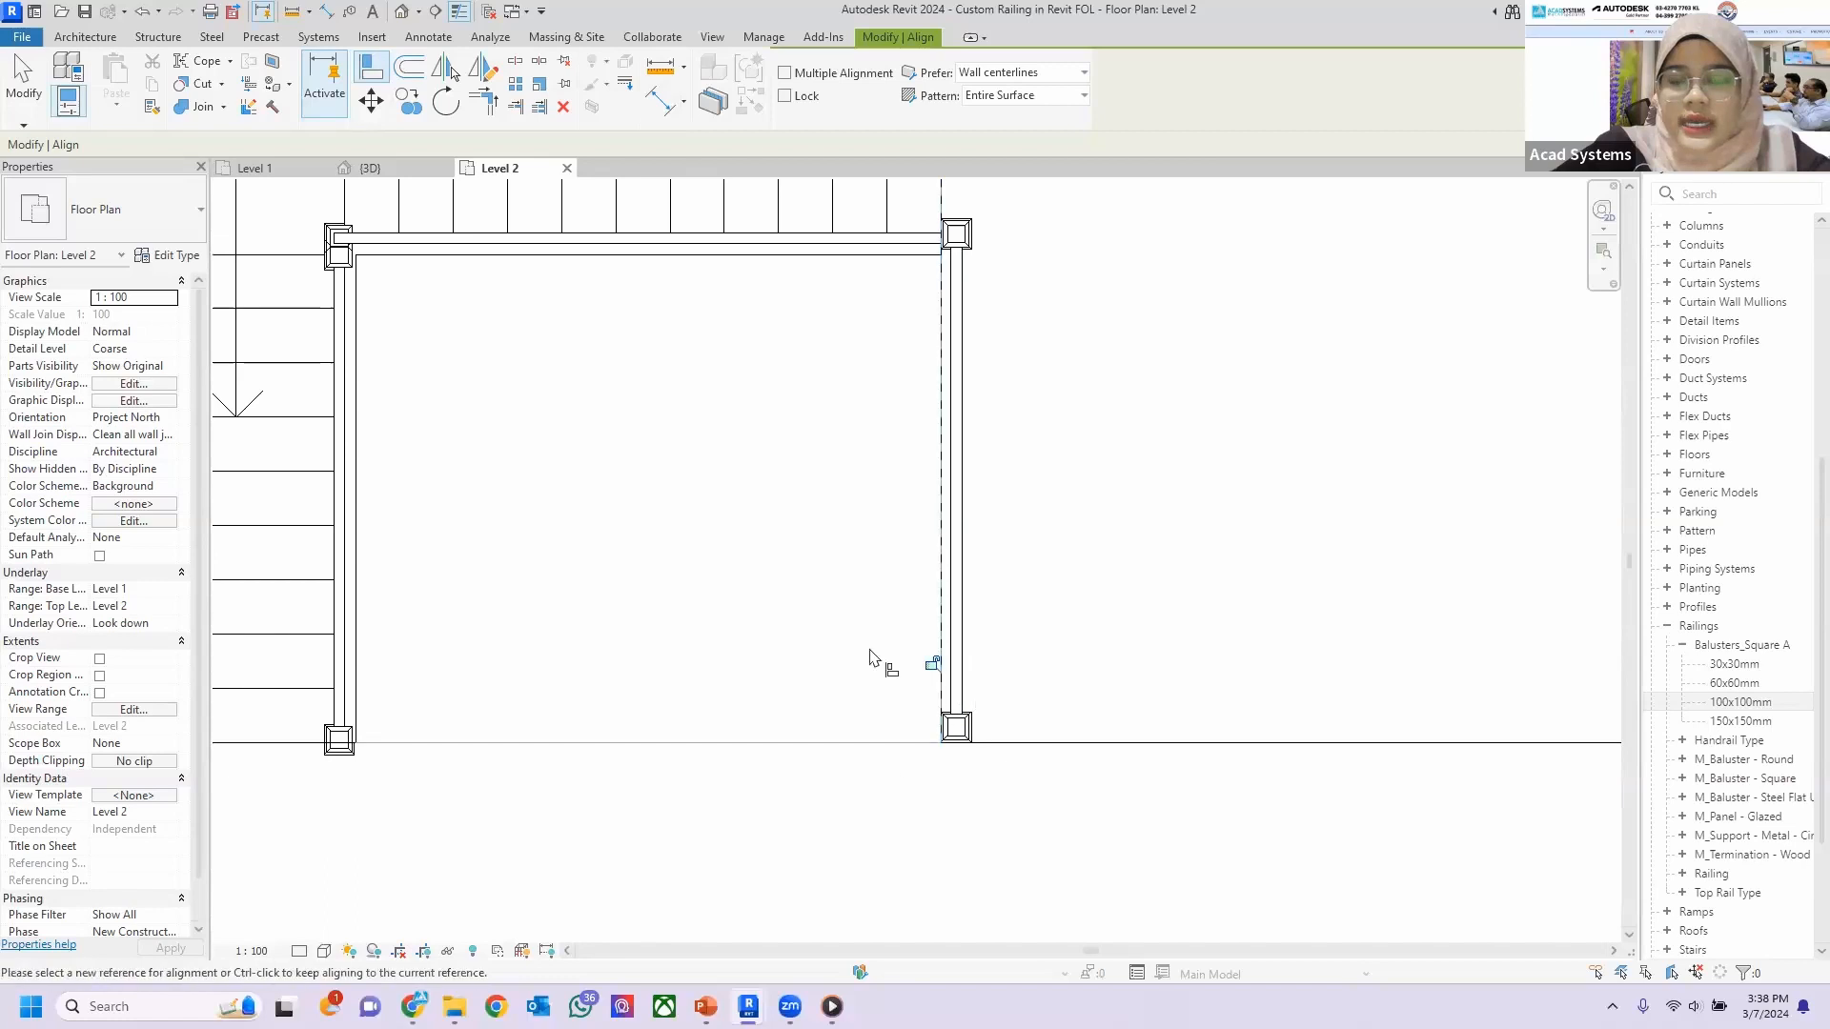
{"action": "middle_click_drag", "start_coordinate": [455, 817], "coordinate": [790, 626]}
{"action": "middle_click_drag", "start_coordinate": [665, 546], "coordinate": [695, 519]}
{"action": "scroll", "coordinate": [693, 518], "scroll_direction": "up", "scroll_amount": 2}
{"action": "middle_click_drag", "start_coordinate": [581, 575], "coordinate": [1017, 554]}
{"action": "left_click", "coordinate": [616, 514]}
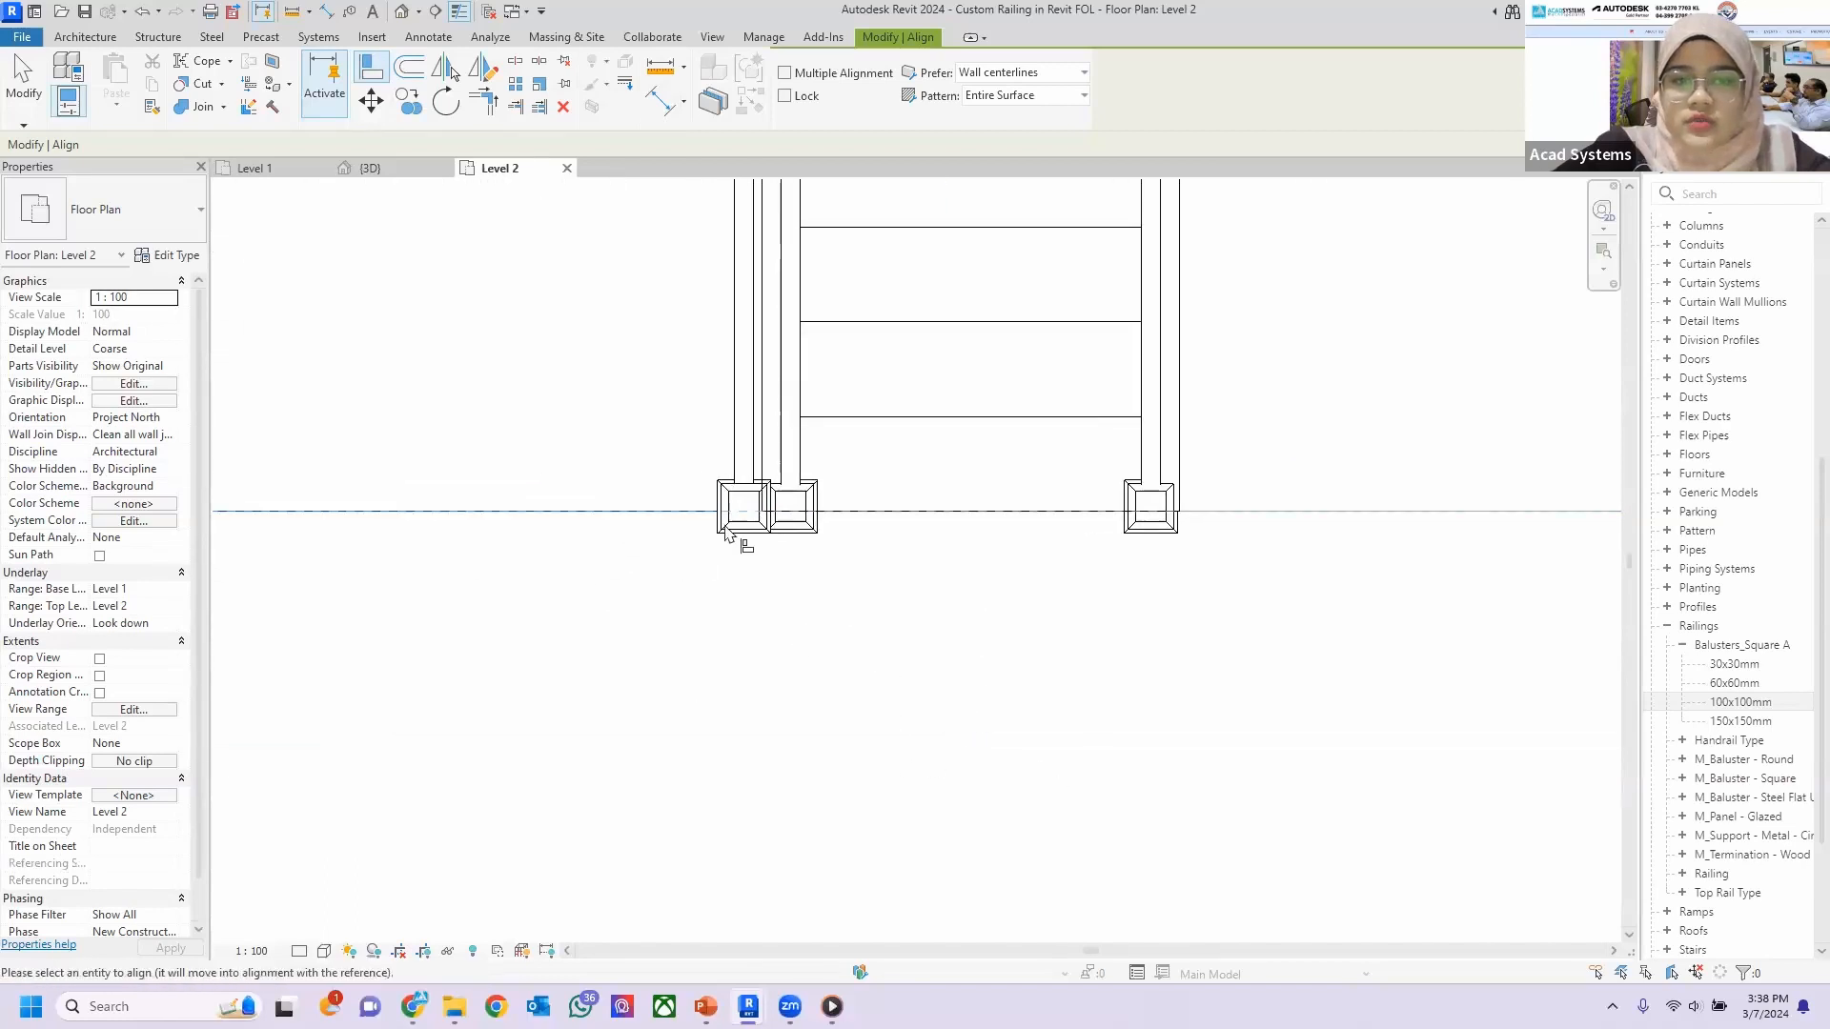
{"action": "scroll", "coordinate": [722, 548], "scroll_direction": "up", "scroll_amount": 3}
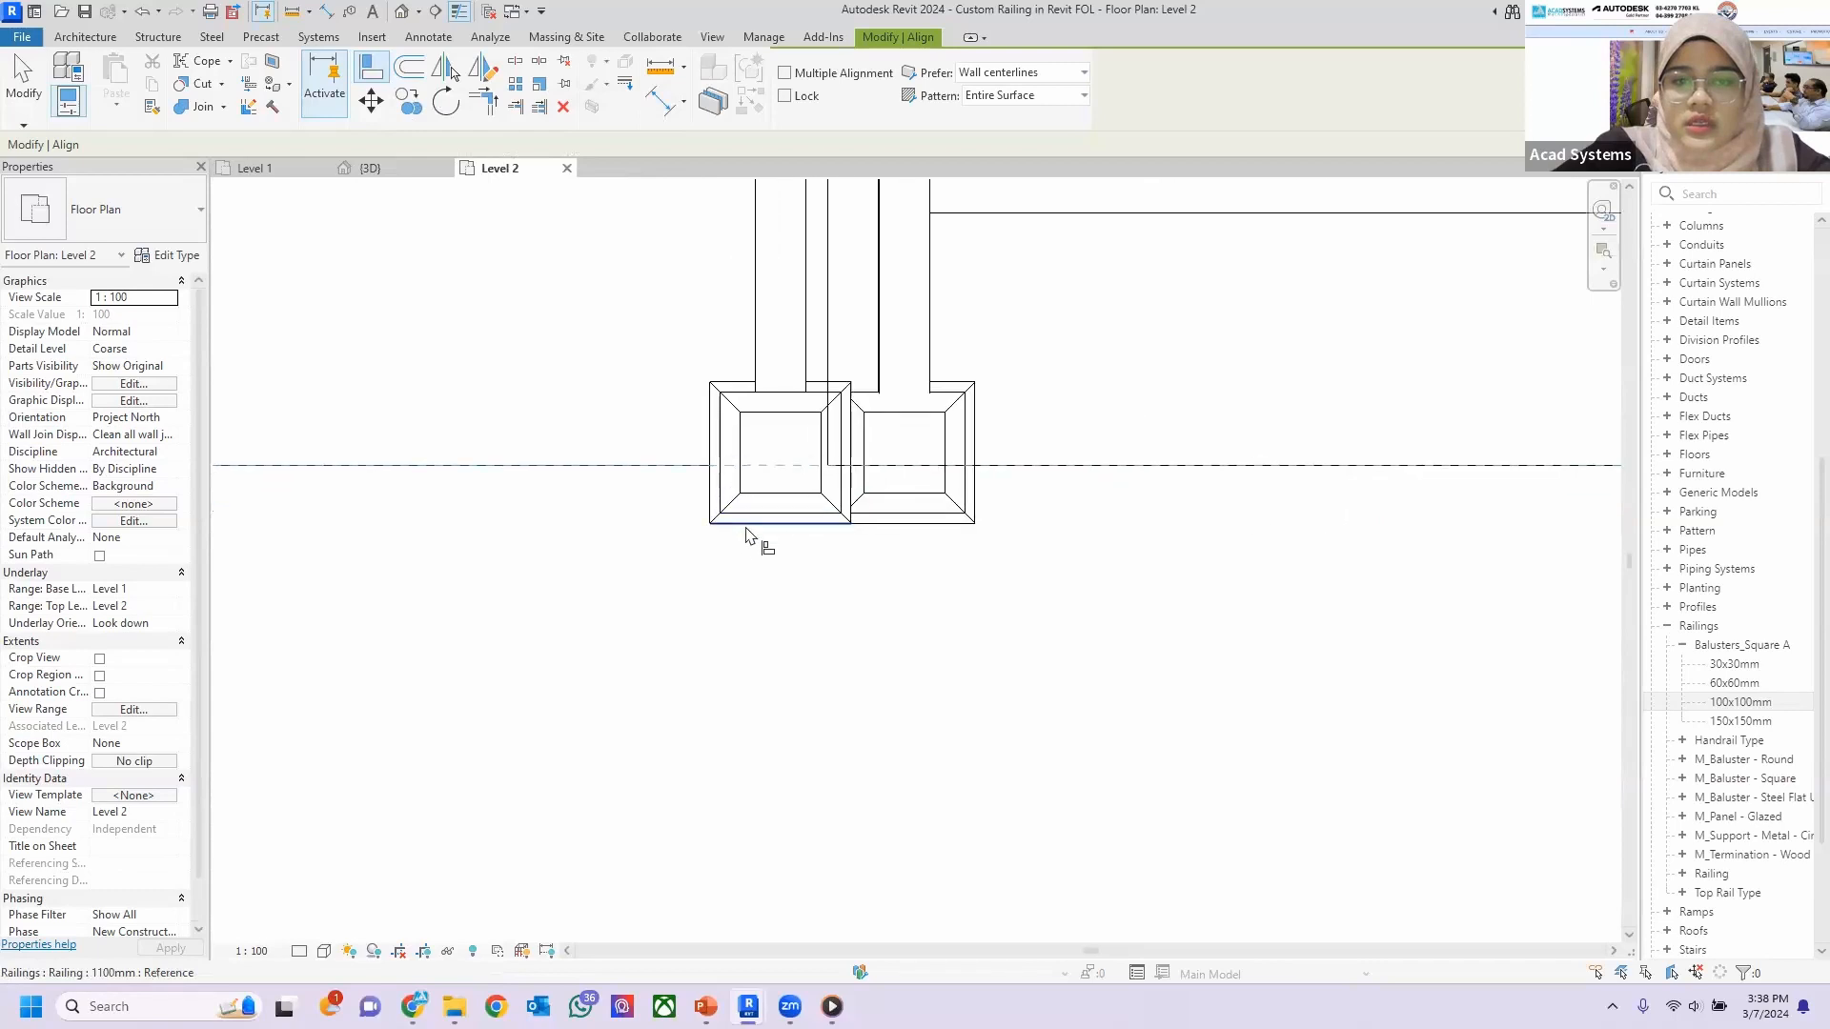
{"action": "left_click", "coordinate": [754, 532]}
Align the stair-facing side of the same end post with the shaft opening's side edge and end the Align command.
{"action": "left_click", "coordinate": [827, 263]}
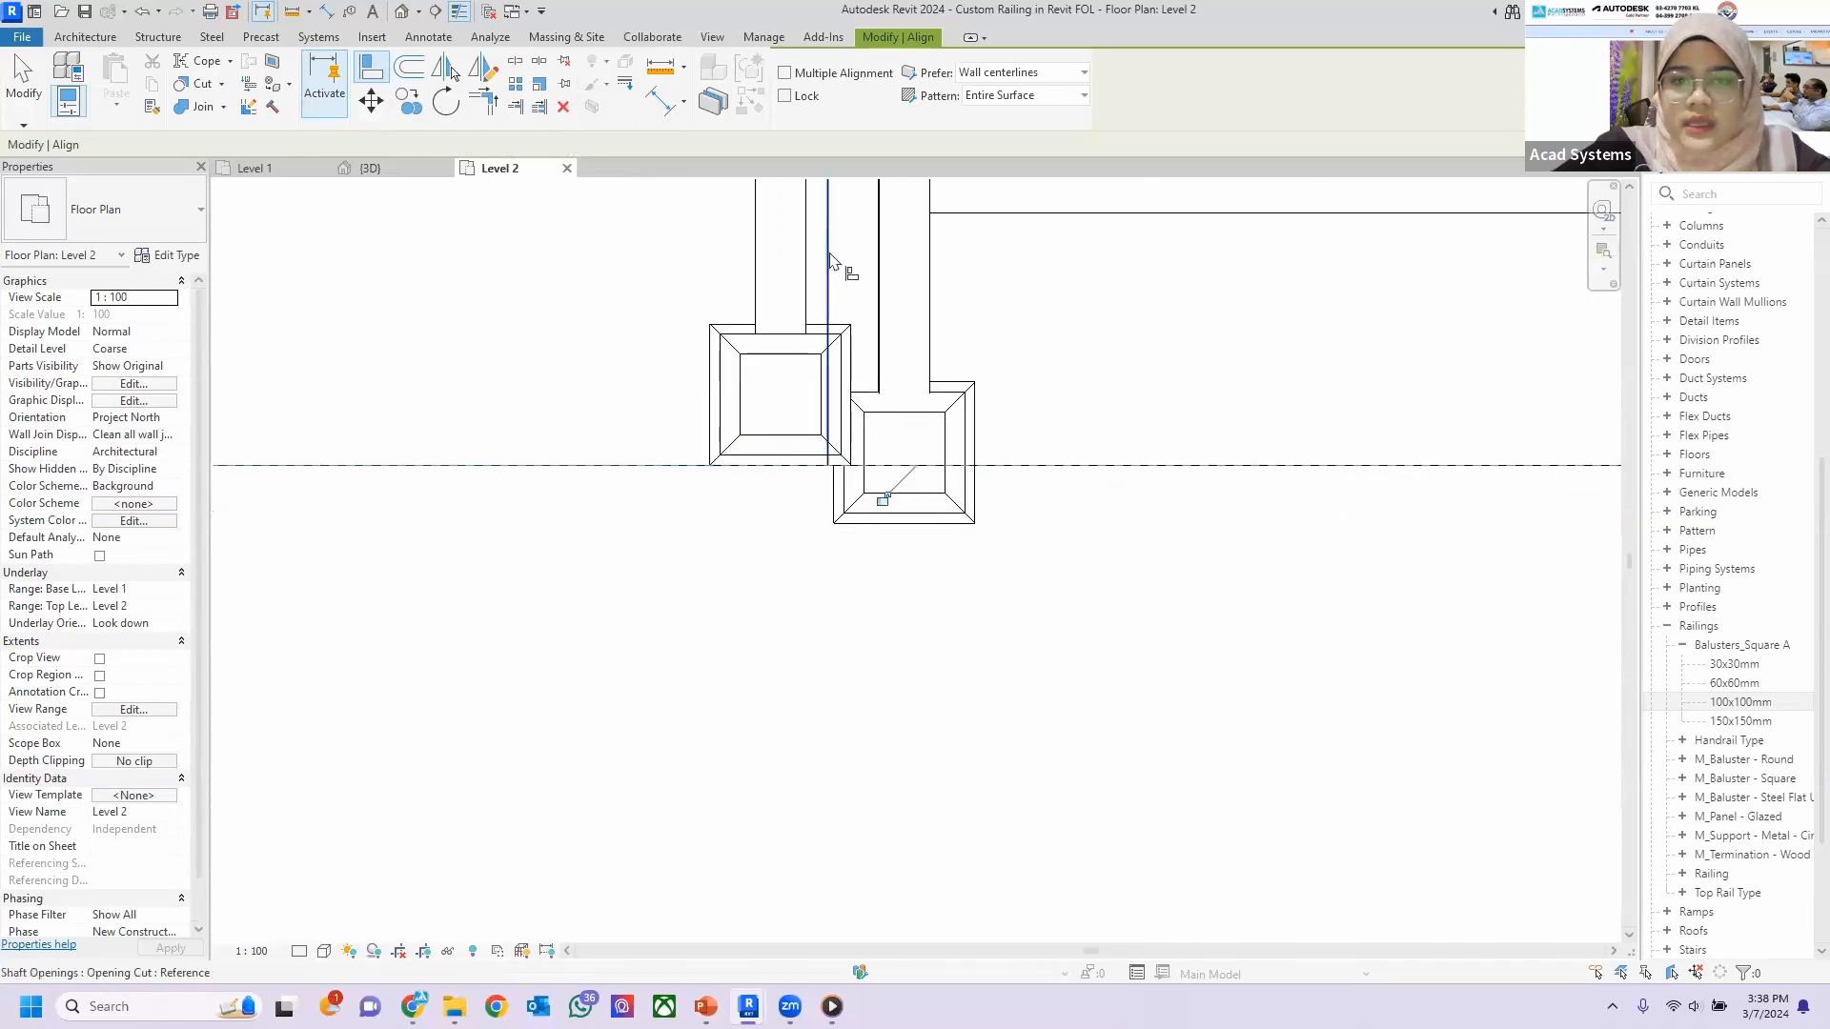
{"action": "left_click", "coordinate": [848, 338]}
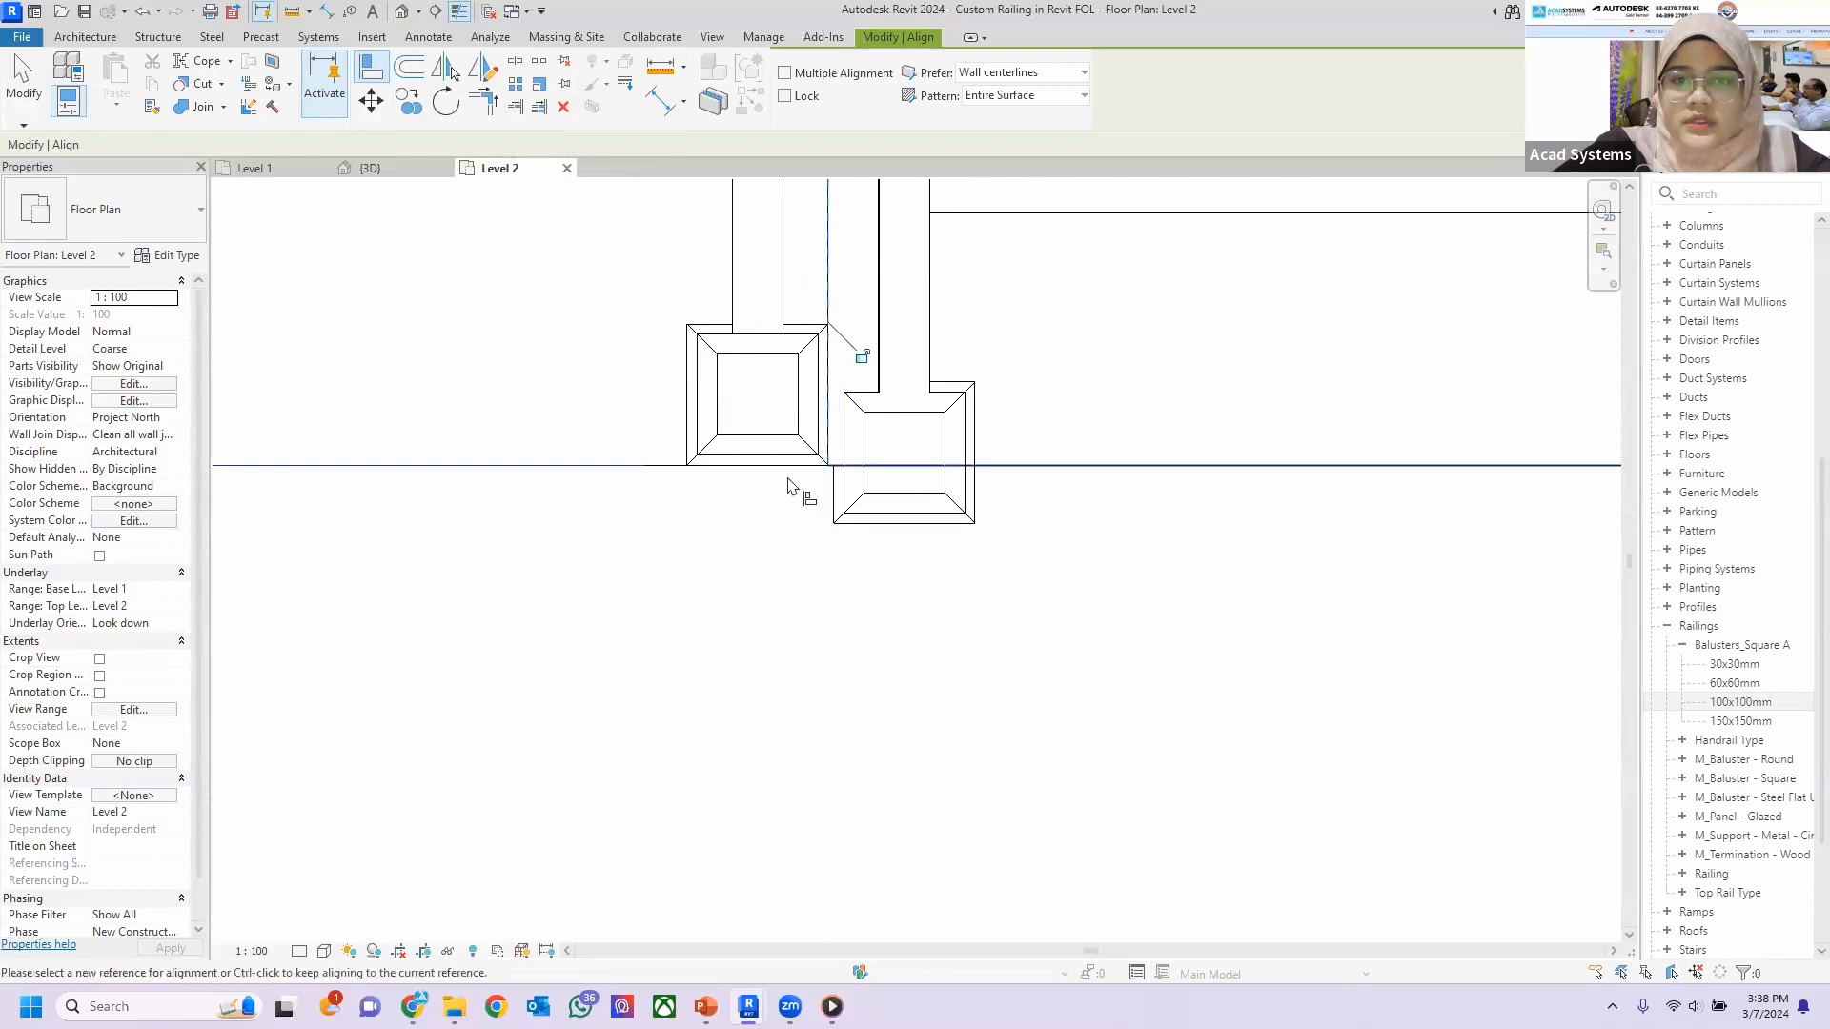
{"action": "key", "text": "Escape"}
{"action": "key", "text": "Escape"}
{"action": "scroll", "coordinate": [887, 518], "scroll_direction": "down", "scroll_amount": 3}
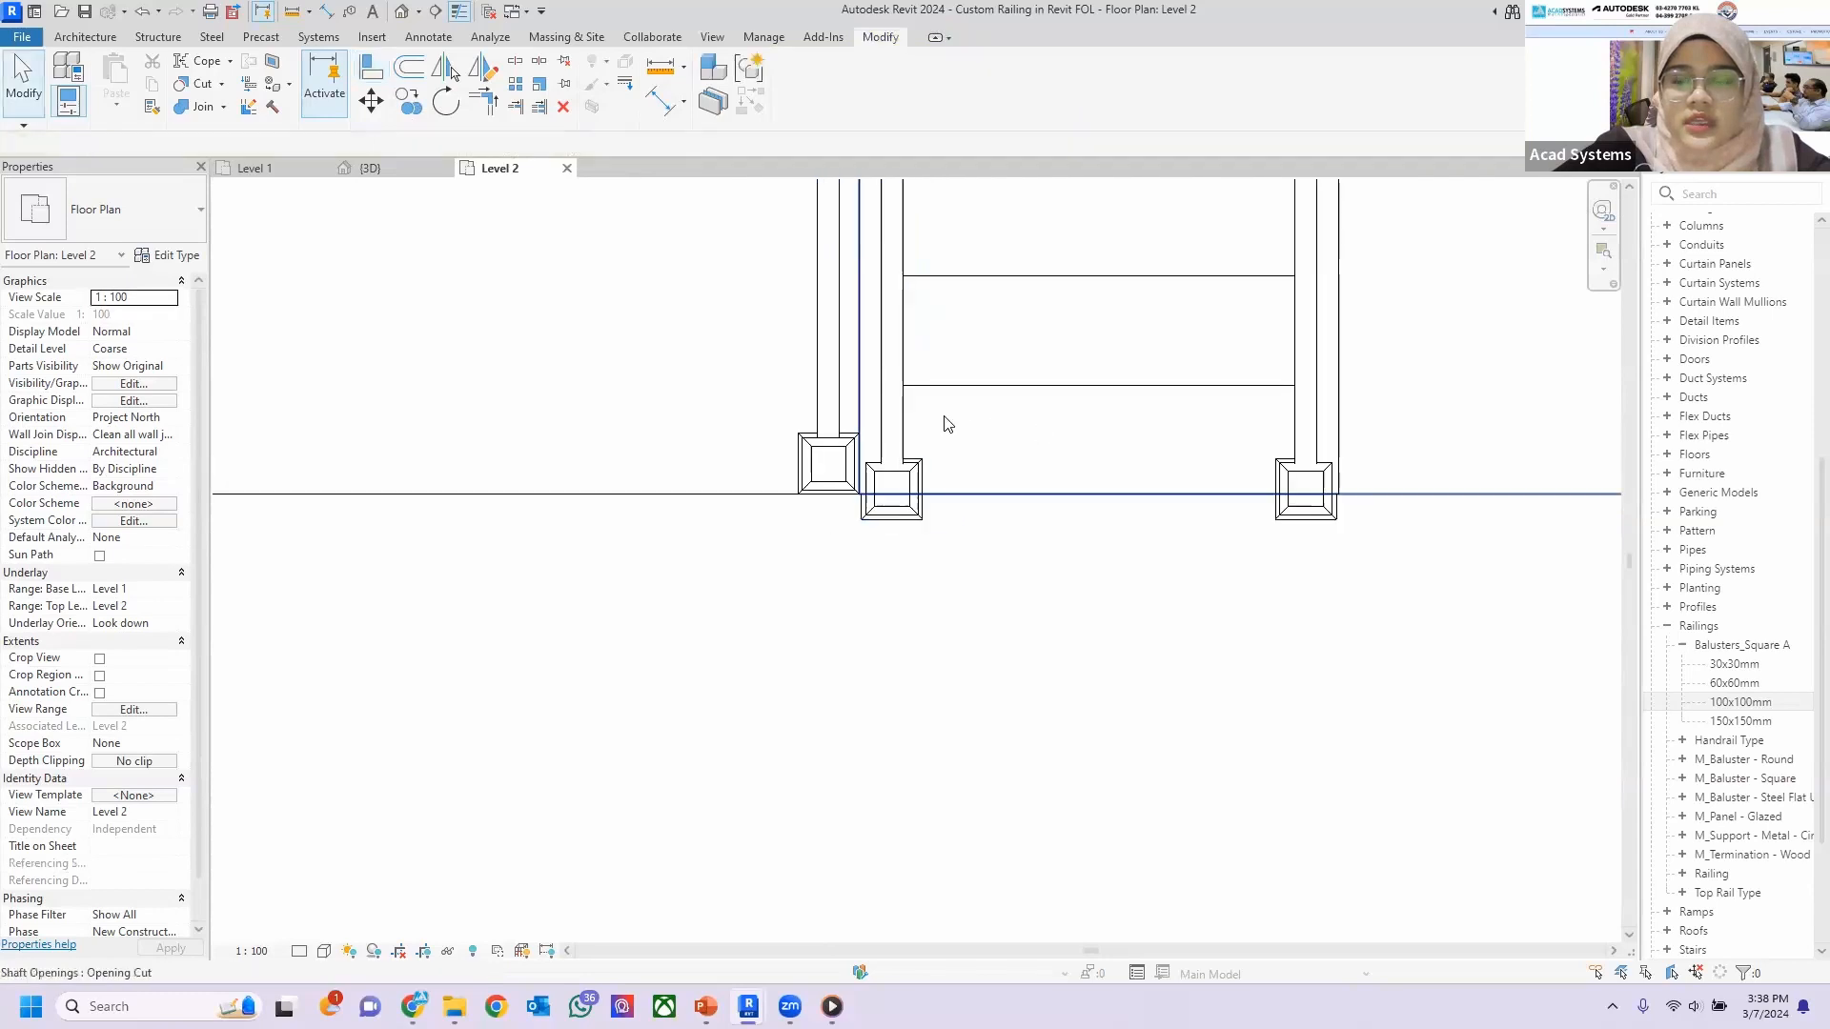
Inspect the stair railings and the realigned Level 2 railings around the opening in the 3D view.
{"action": "left_click", "coordinate": [370, 167]}
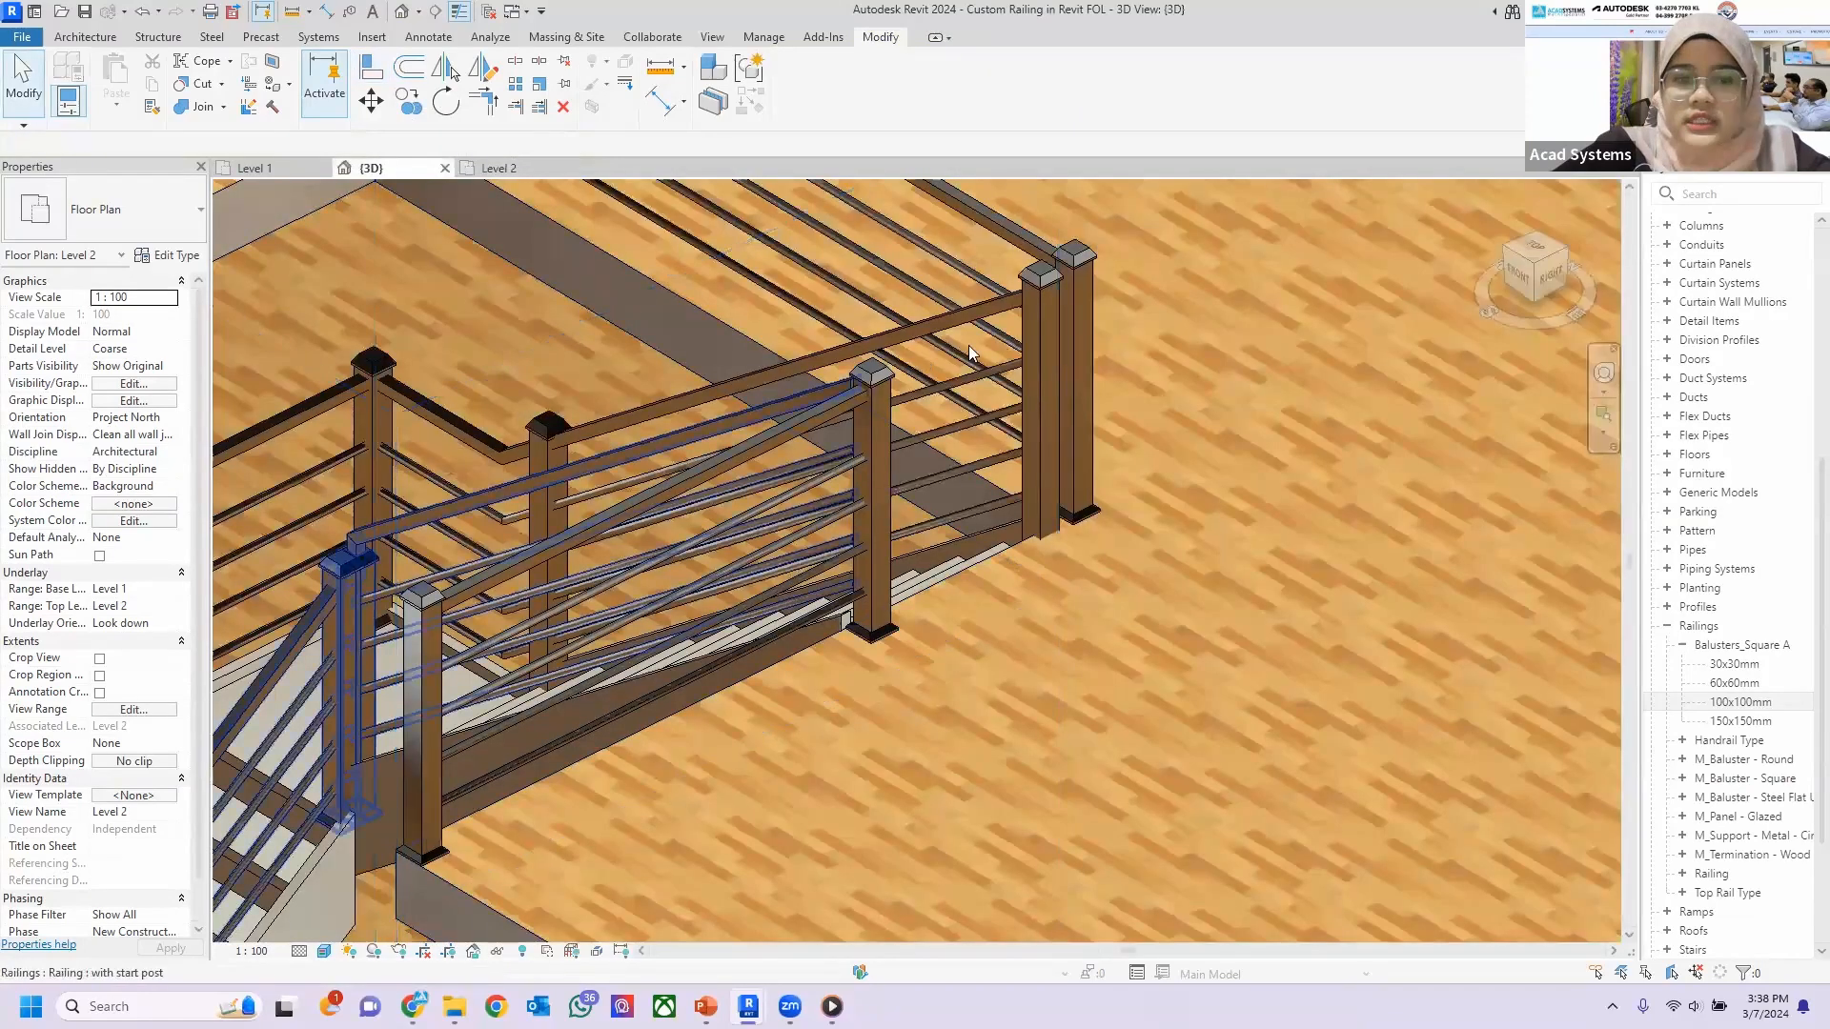
{"action": "scroll", "coordinate": [629, 467], "scroll_direction": "up", "scroll_amount": 5}
{"action": "middle_click_drag", "start_coordinate": [664, 450], "coordinate": [979, 114]}
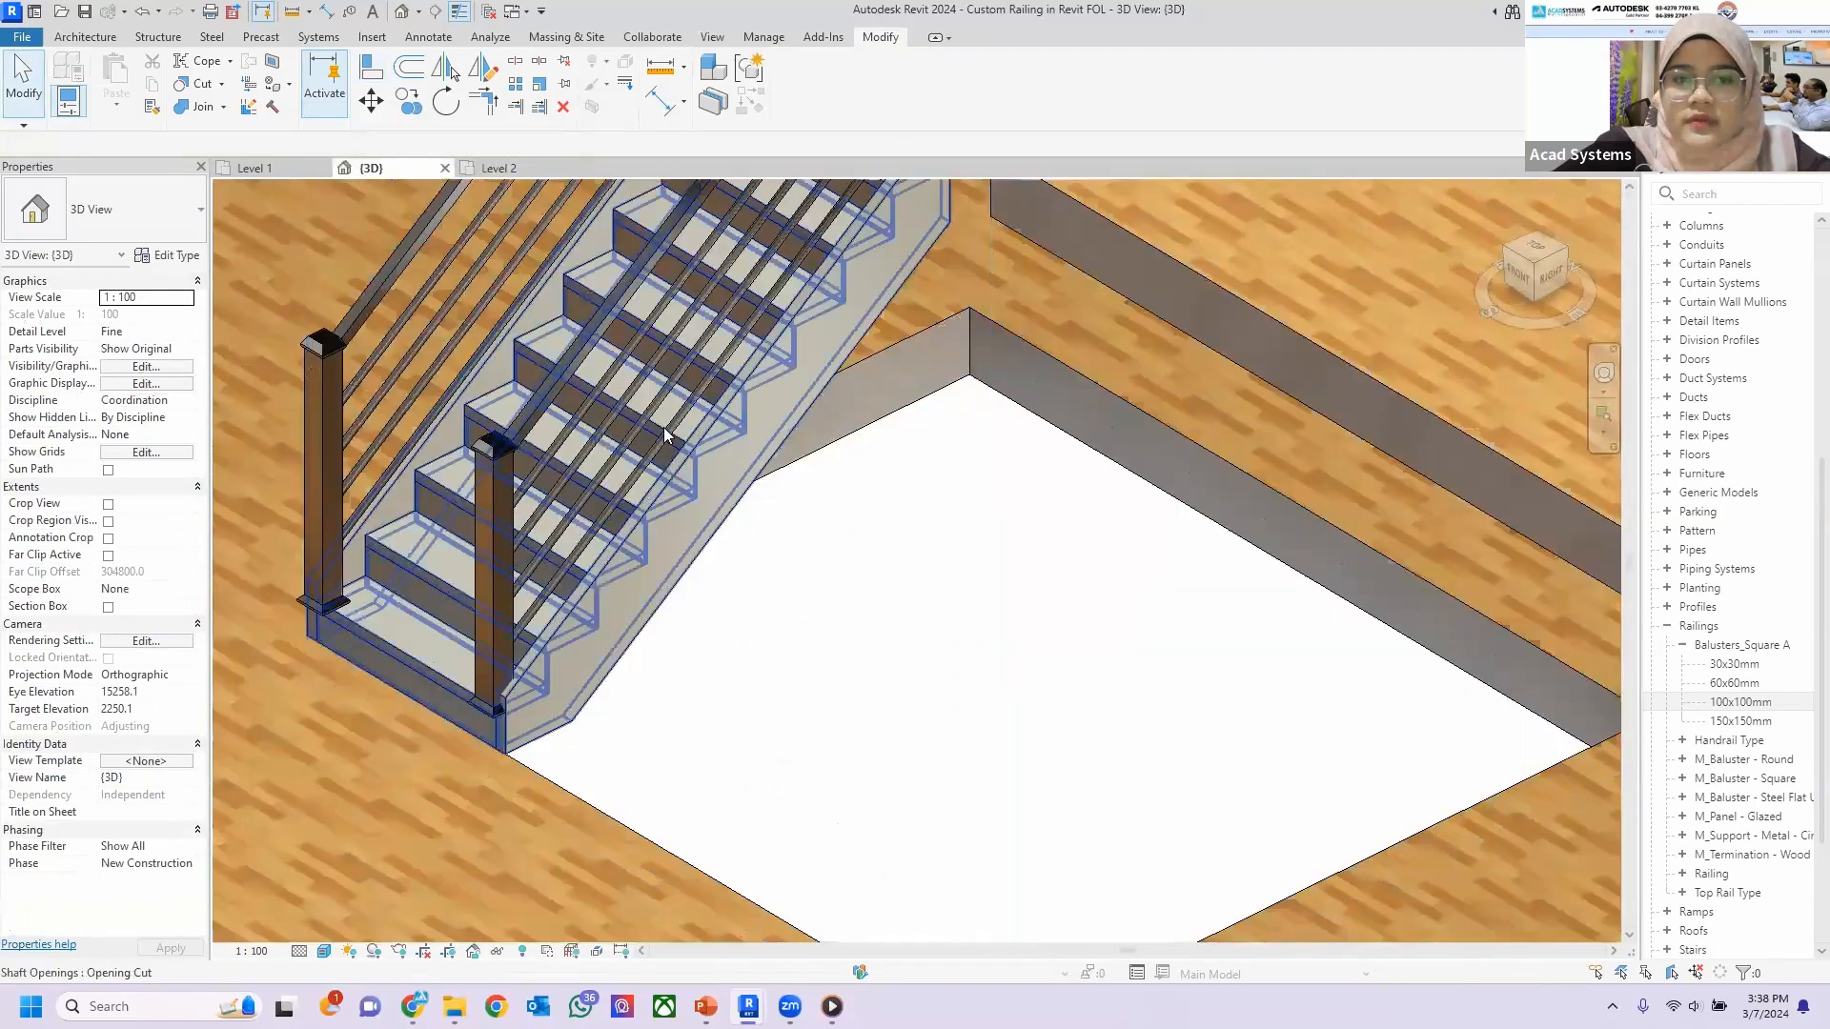
{"action": "middle_click_drag", "start_coordinate": [463, 634], "coordinate": [688, 431]}
{"action": "scroll", "coordinate": [686, 429], "scroll_direction": "down", "scroll_amount": 4}
{"action": "middle_click_drag", "start_coordinate": [686, 496], "coordinate": [754, 494], "text": "shift"}
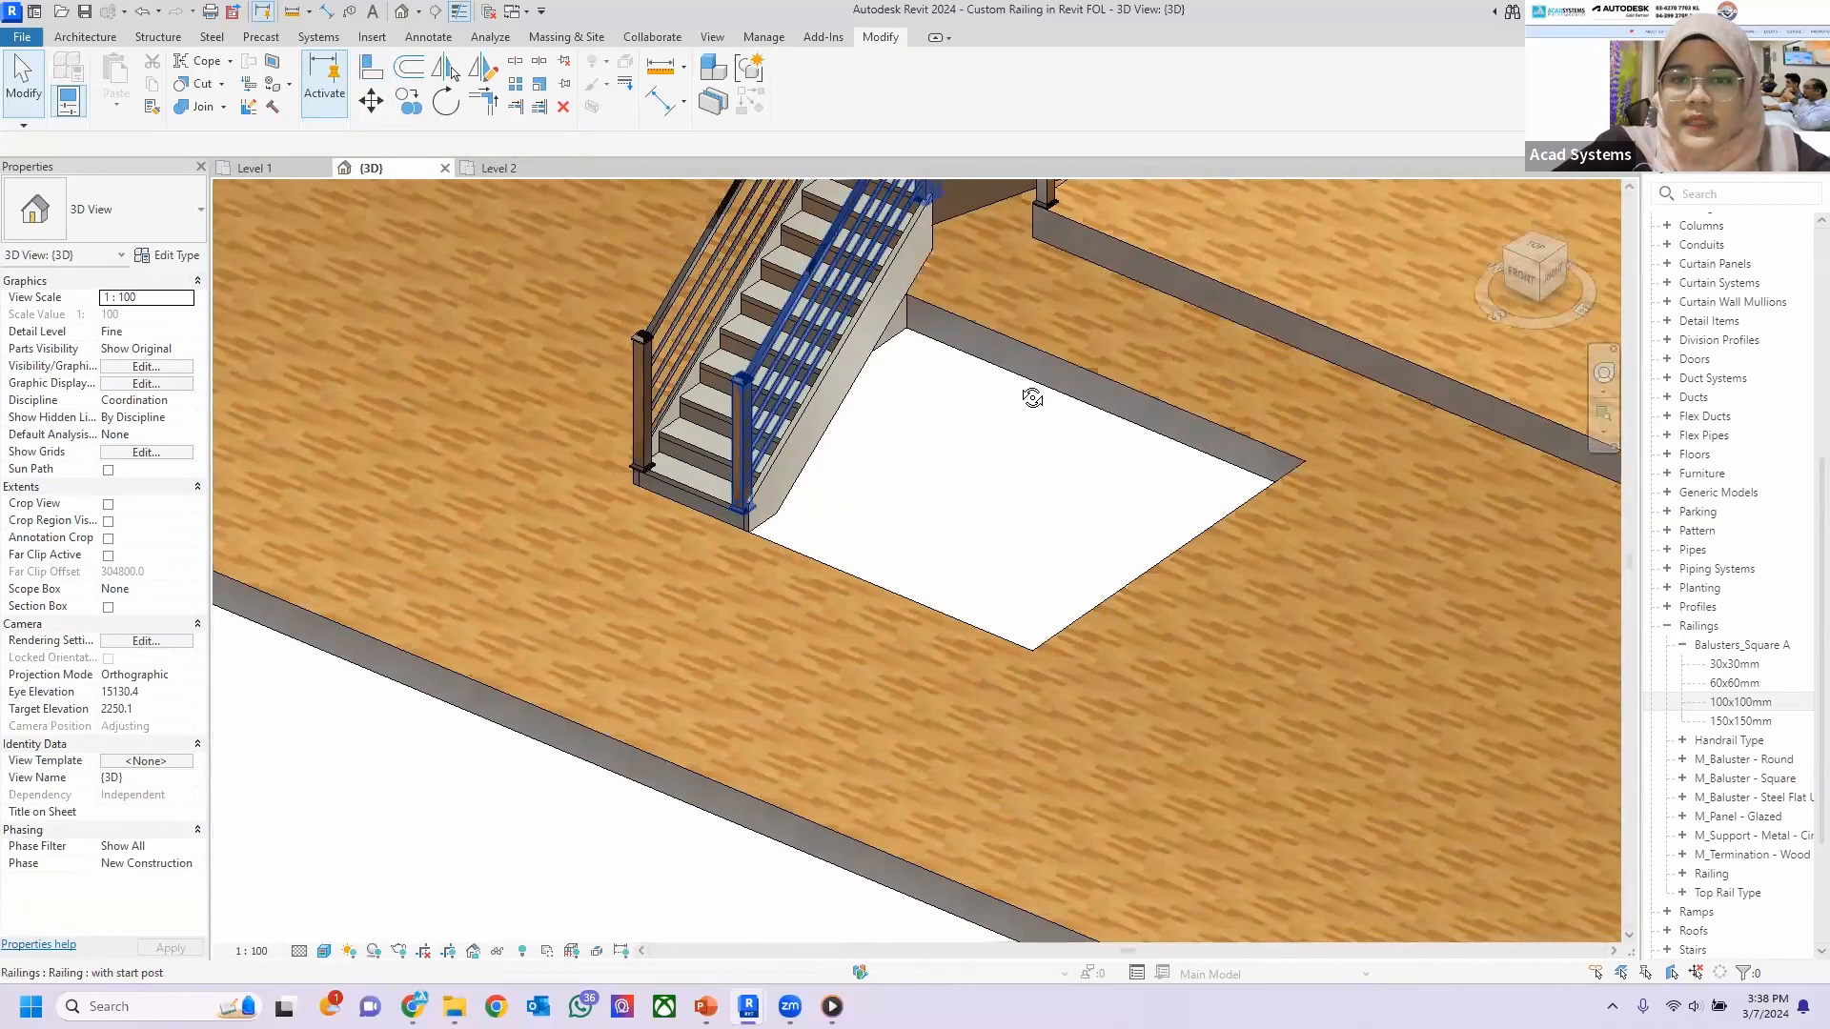
{"action": "scroll", "coordinate": [1032, 398], "scroll_direction": "down", "scroll_amount": 5}
{"action": "middle_click_drag", "start_coordinate": [949, 319], "coordinate": [951, 425]}
{"action": "middle_click_drag", "start_coordinate": [463, 199], "coordinate": [484, 196], "text": "shift"}
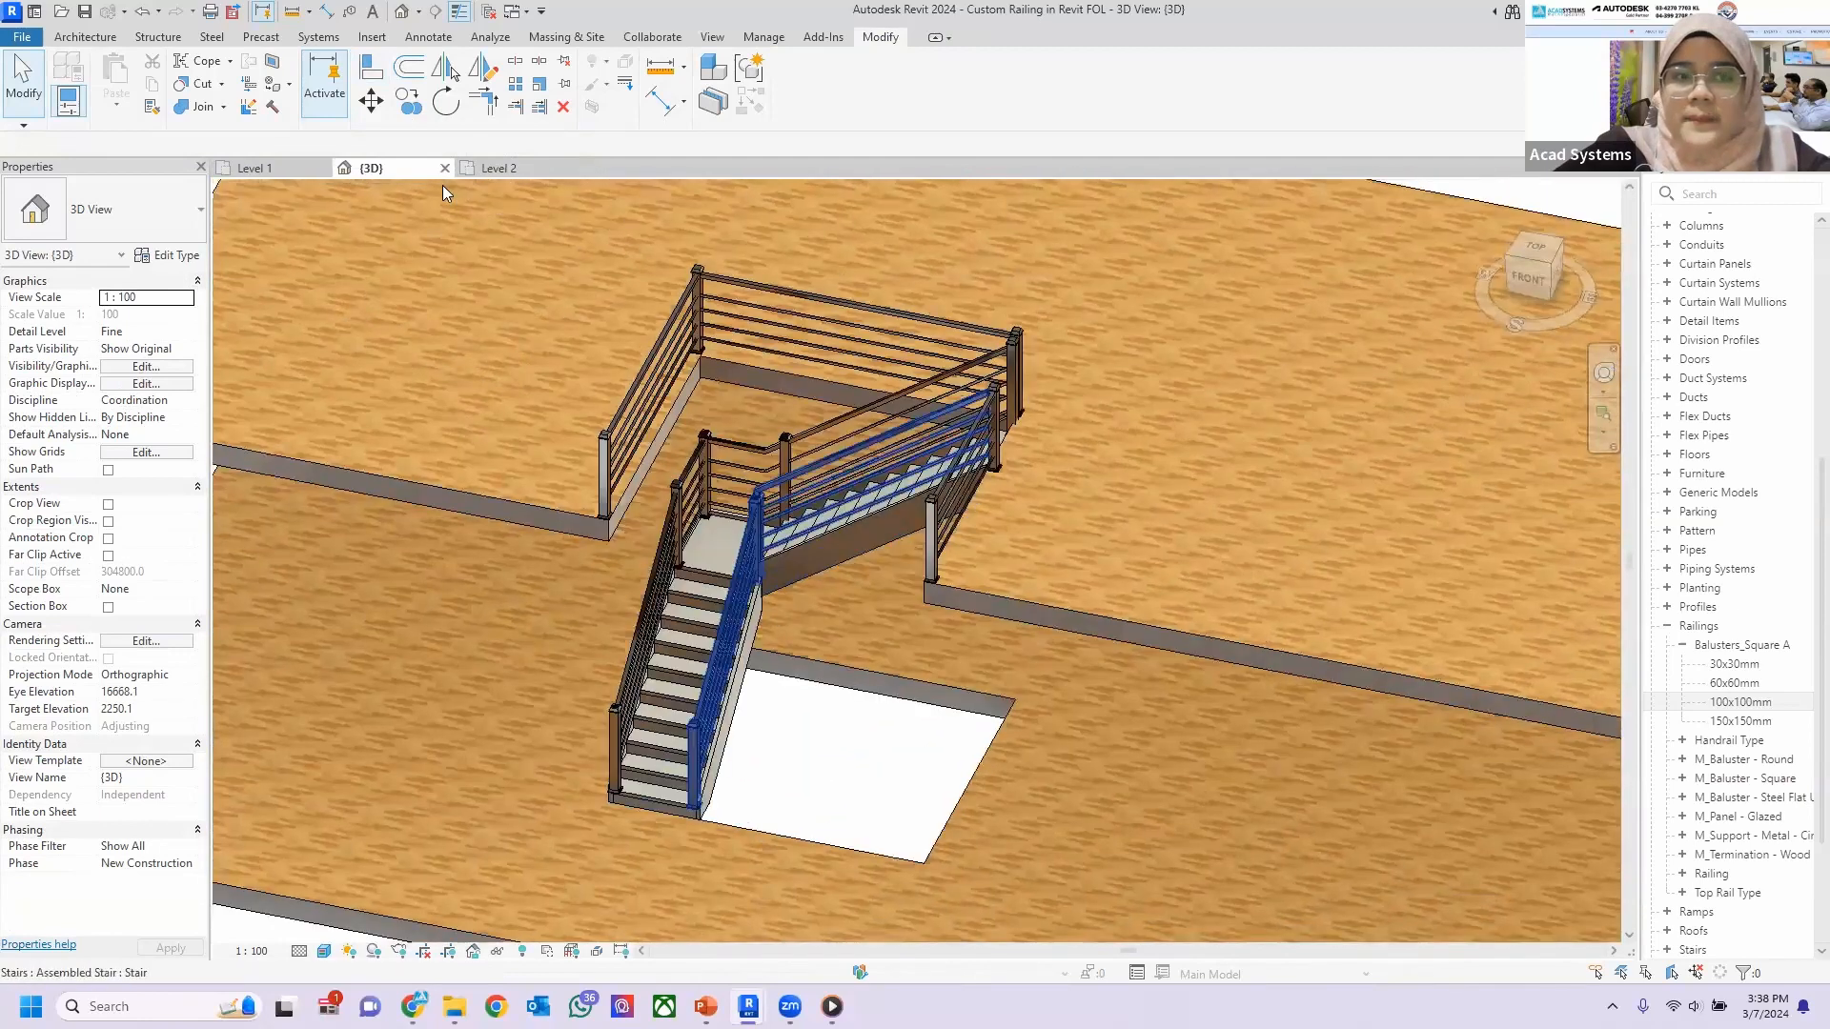
{"action": "scroll", "coordinate": [1057, 429], "scroll_direction": "up", "scroll_amount": 6}
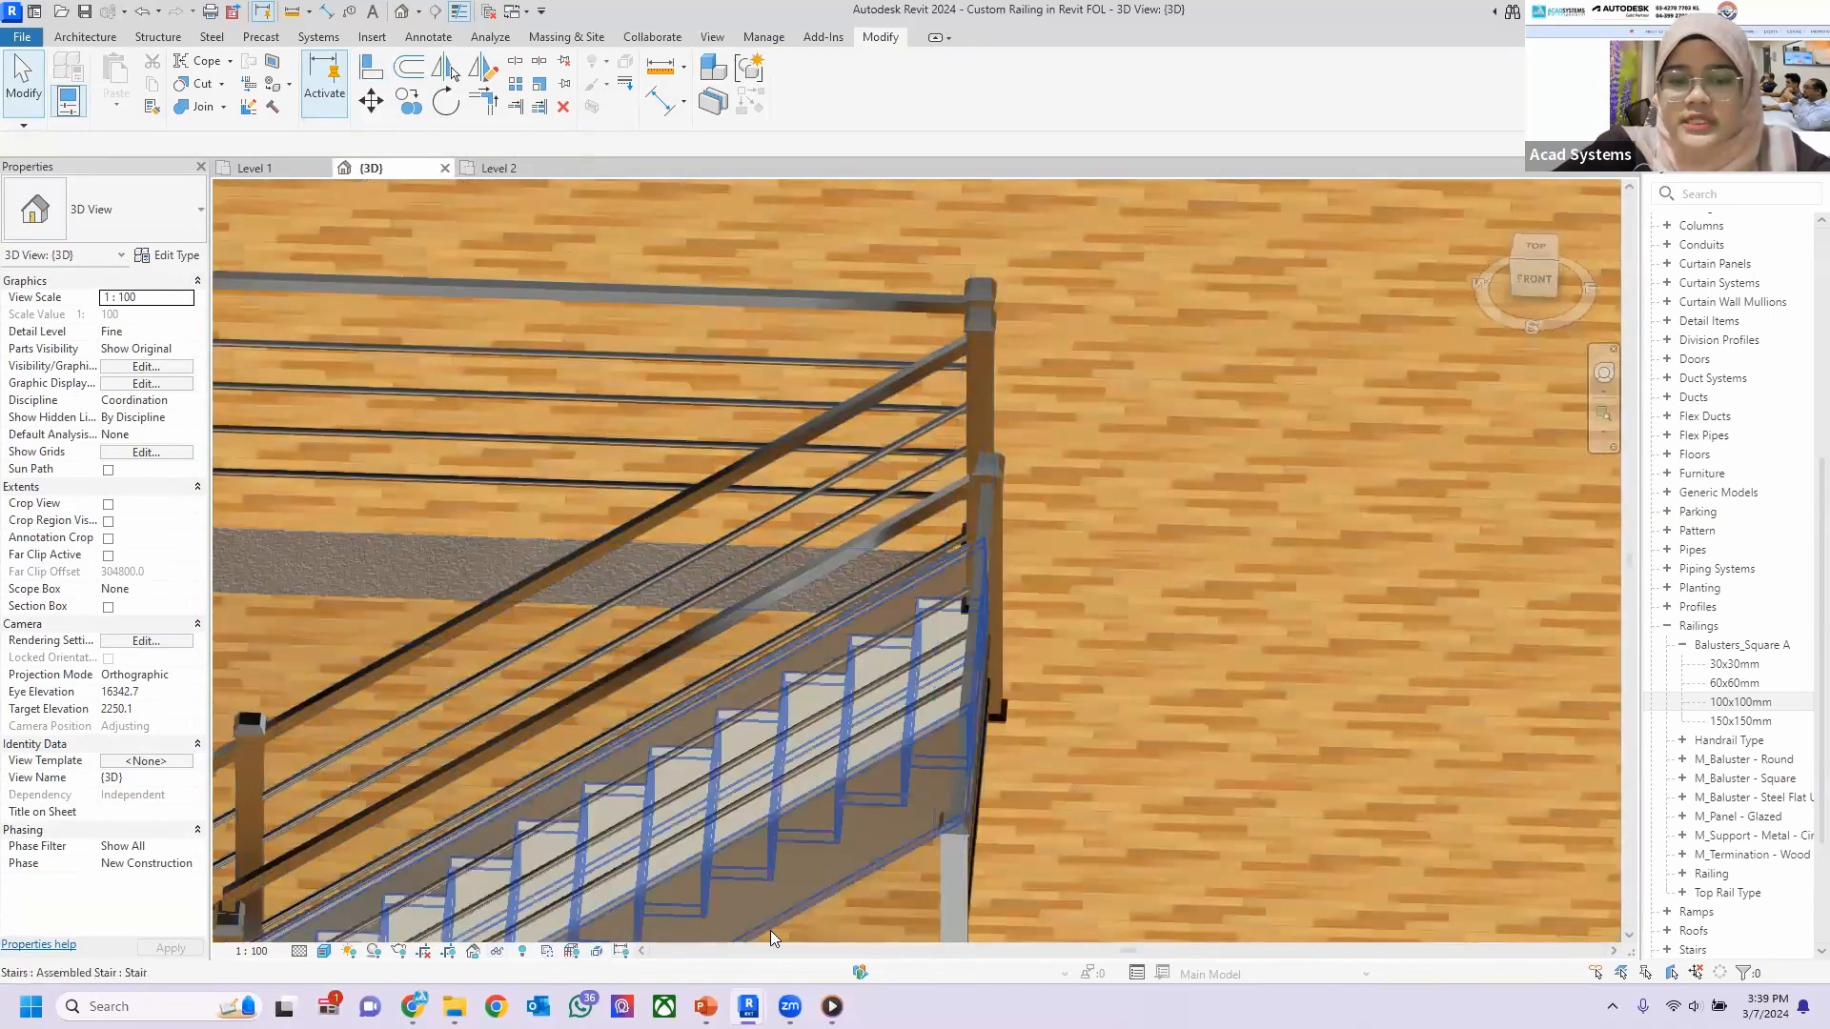
Switch to the "Custom Railing in Revit FOL 1" project and select the short "No Post" railing at the stair-head post.
{"action": "mouse_move", "coordinate": [748, 1007]}
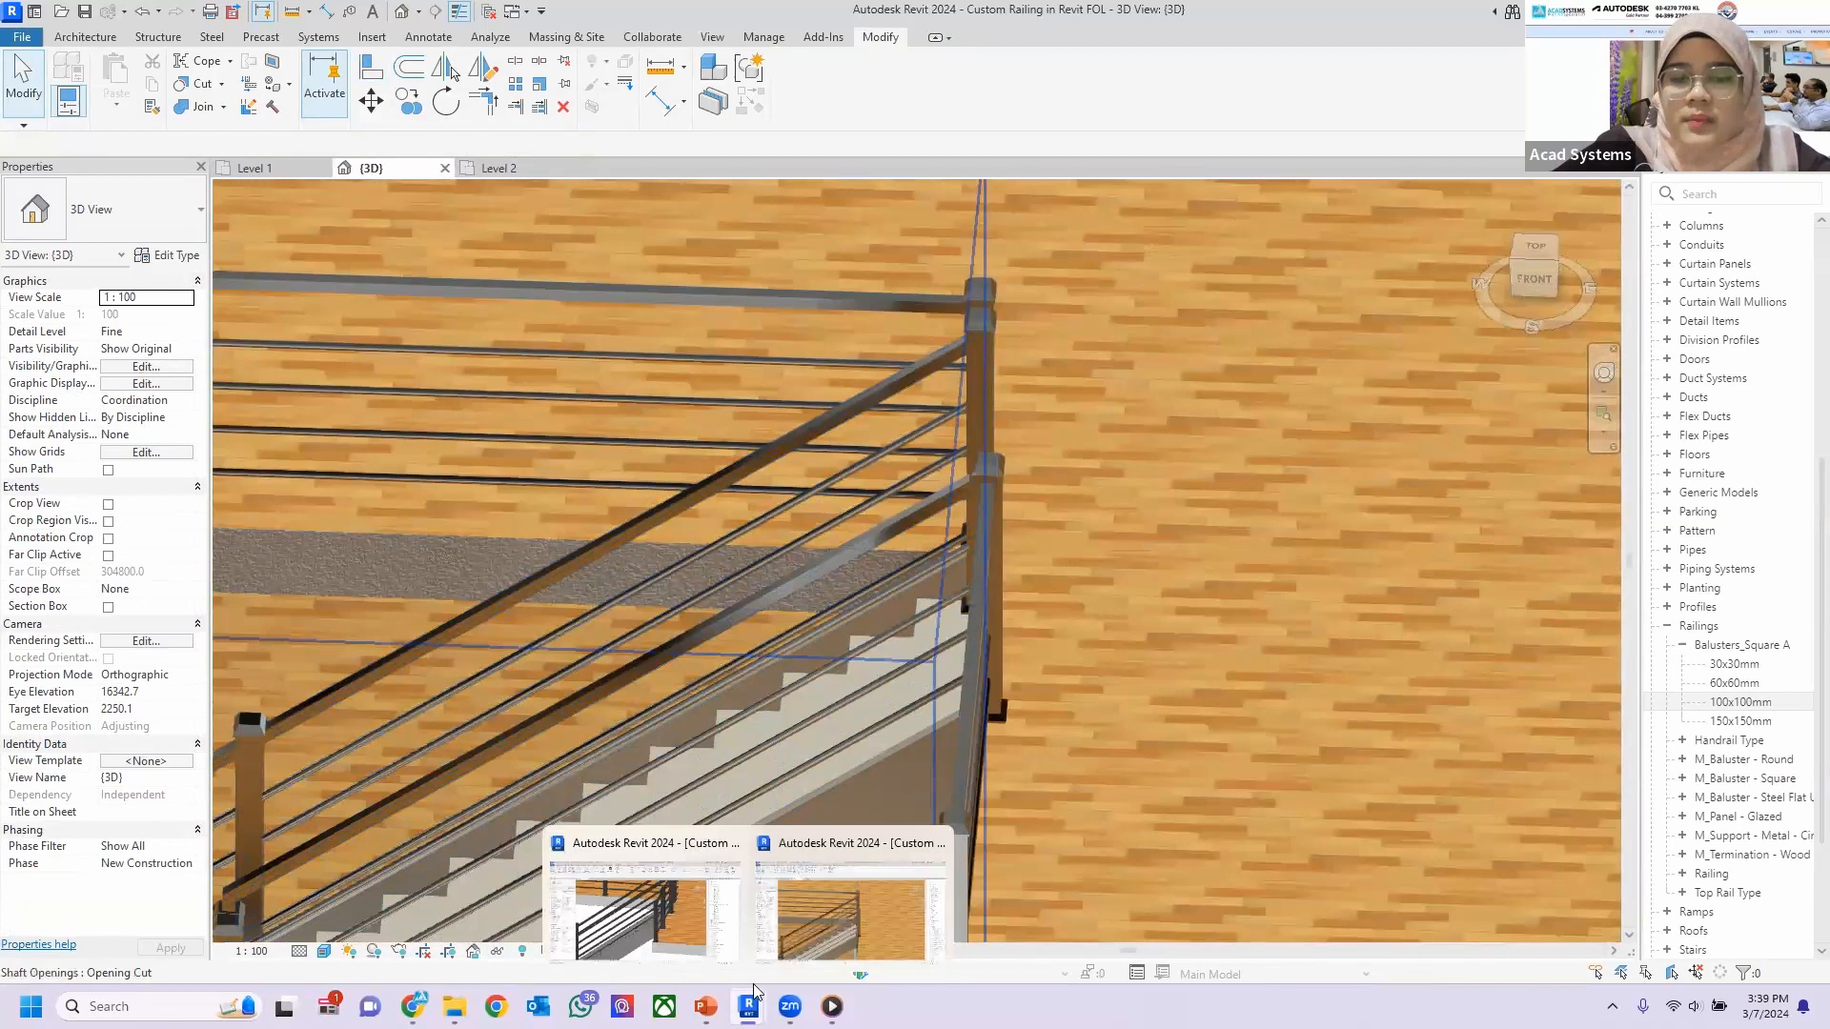
{"action": "middle_click_drag", "start_coordinate": [1149, 392], "coordinate": [1162, 406]}
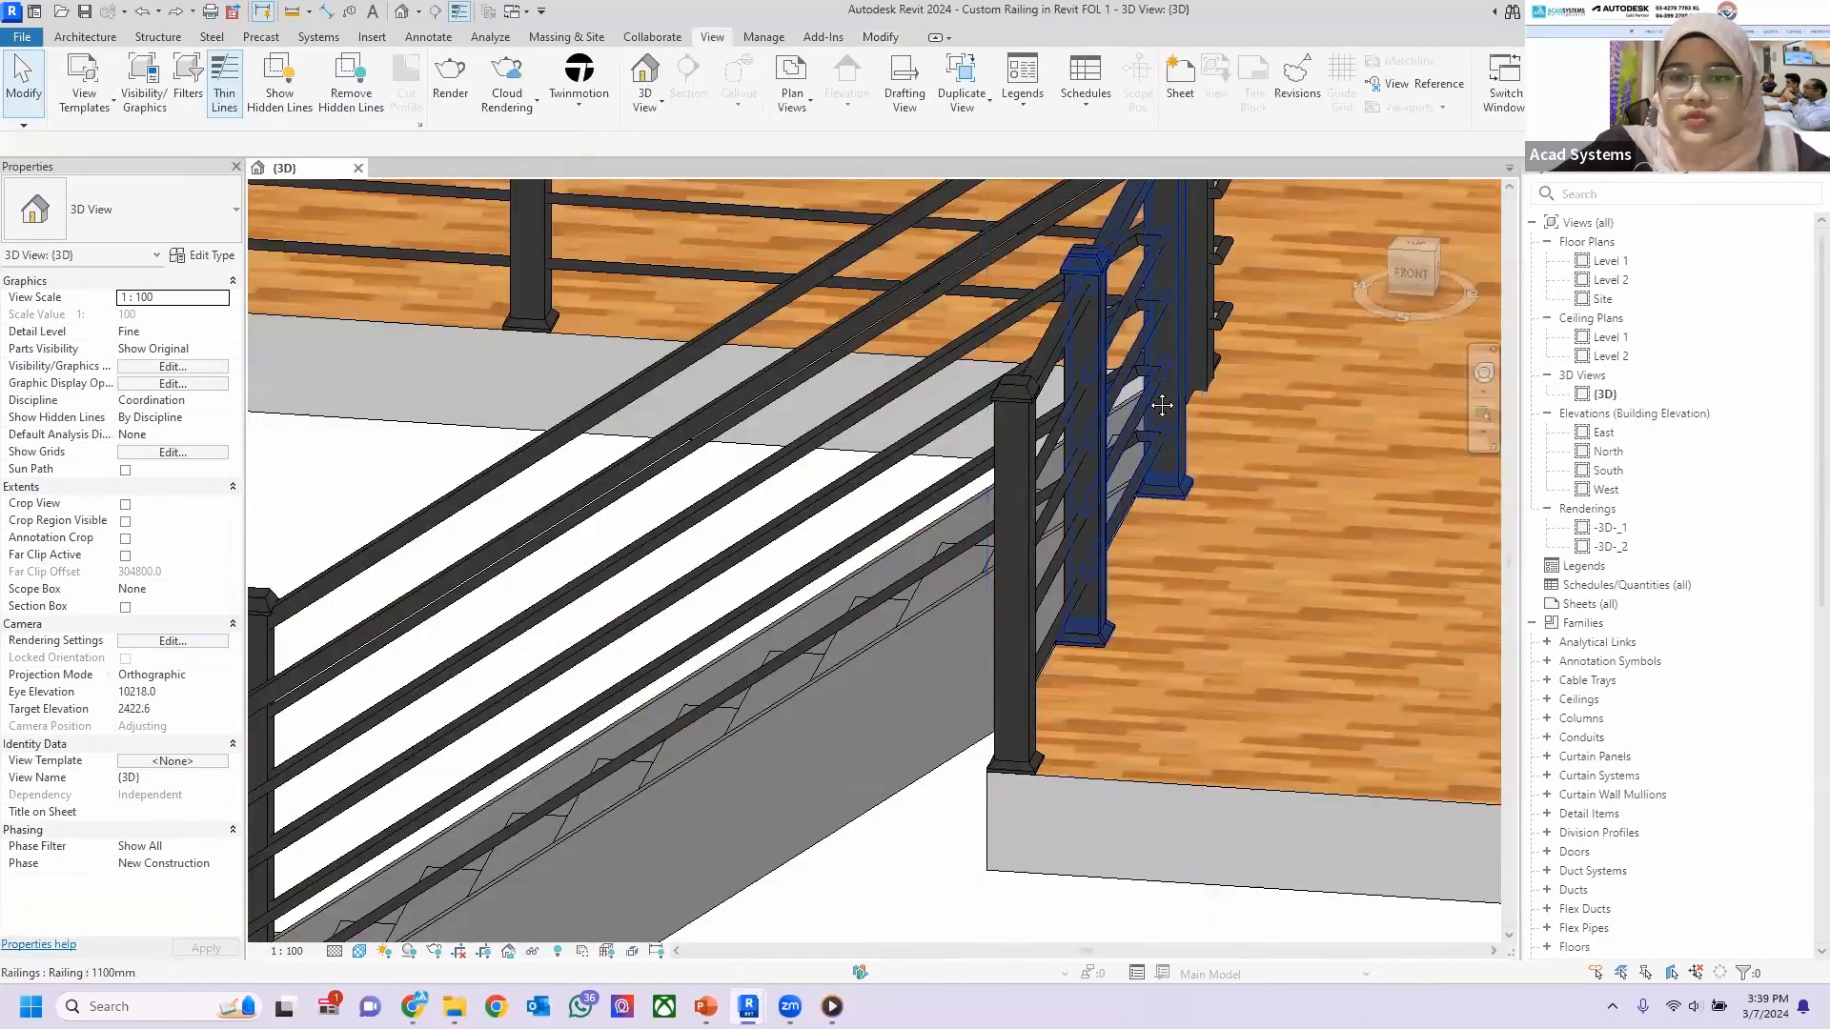
{"action": "middle_click_drag", "start_coordinate": [832, 479], "coordinate": [865, 536], "text": "shift"}
{"action": "scroll", "coordinate": [863, 498], "scroll_direction": "up", "scroll_amount": 4}
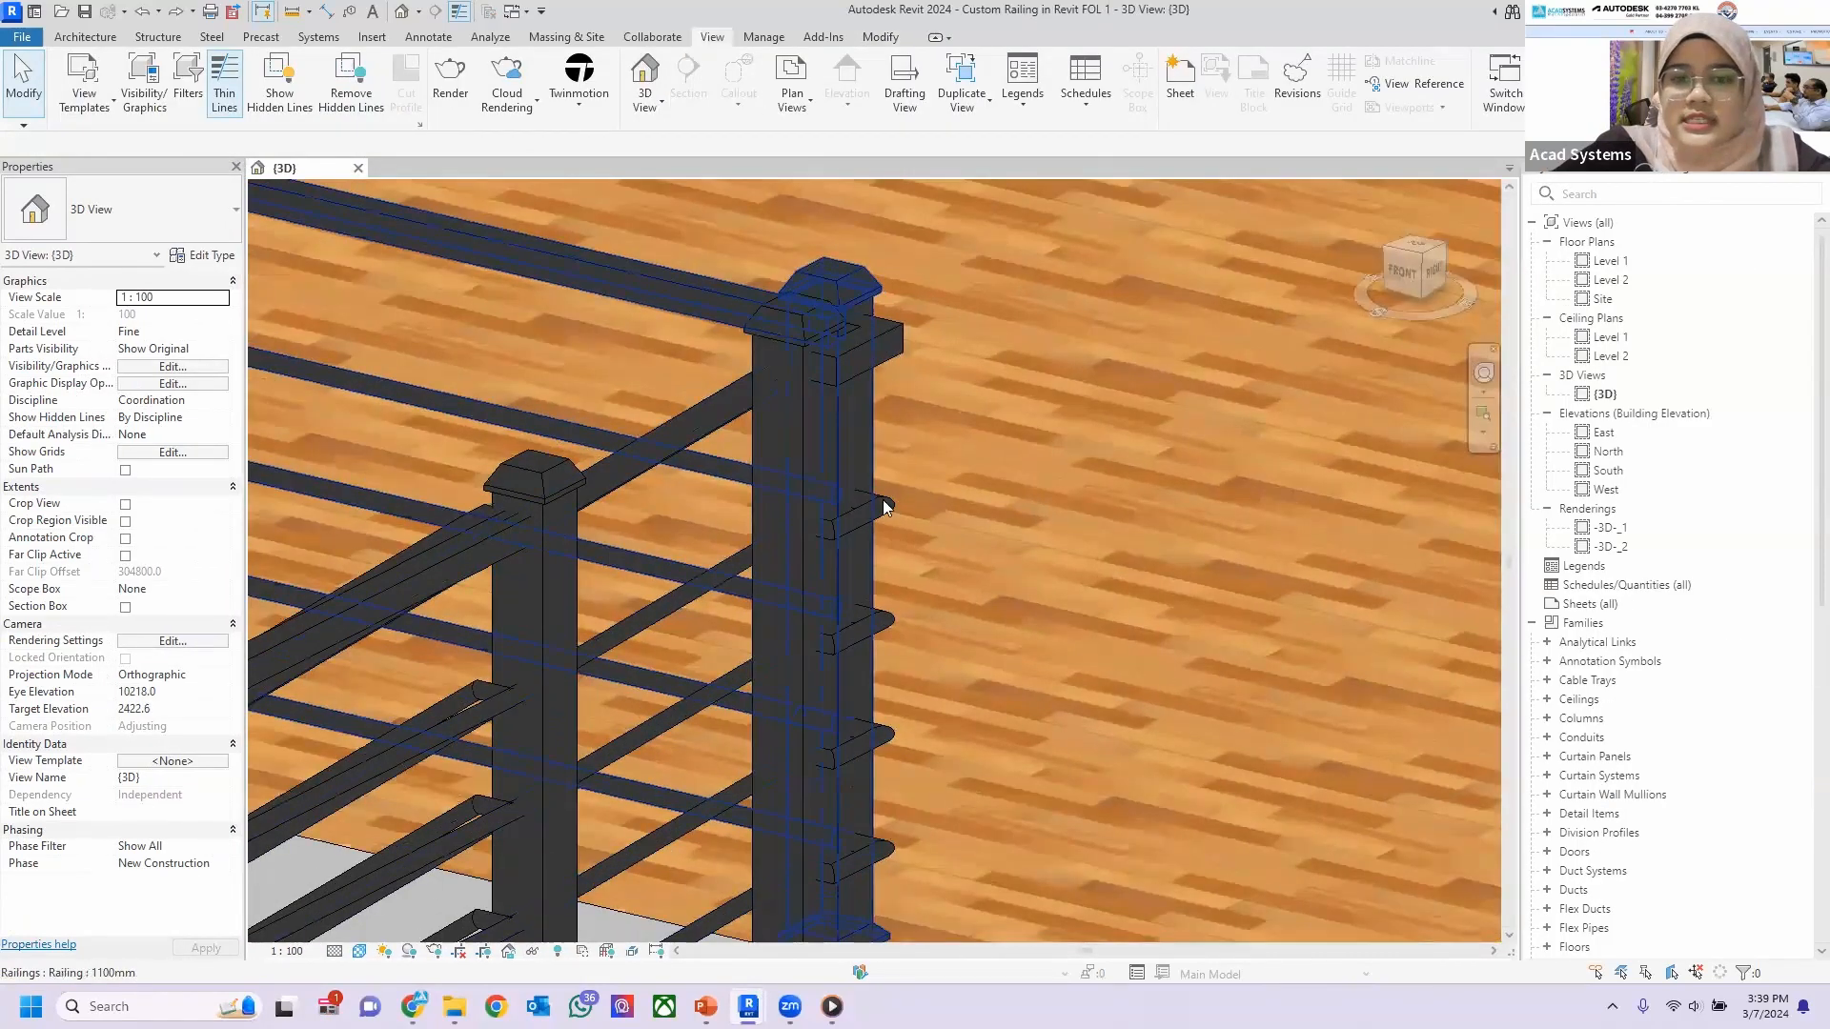
{"action": "left_click", "coordinate": [884, 515]}
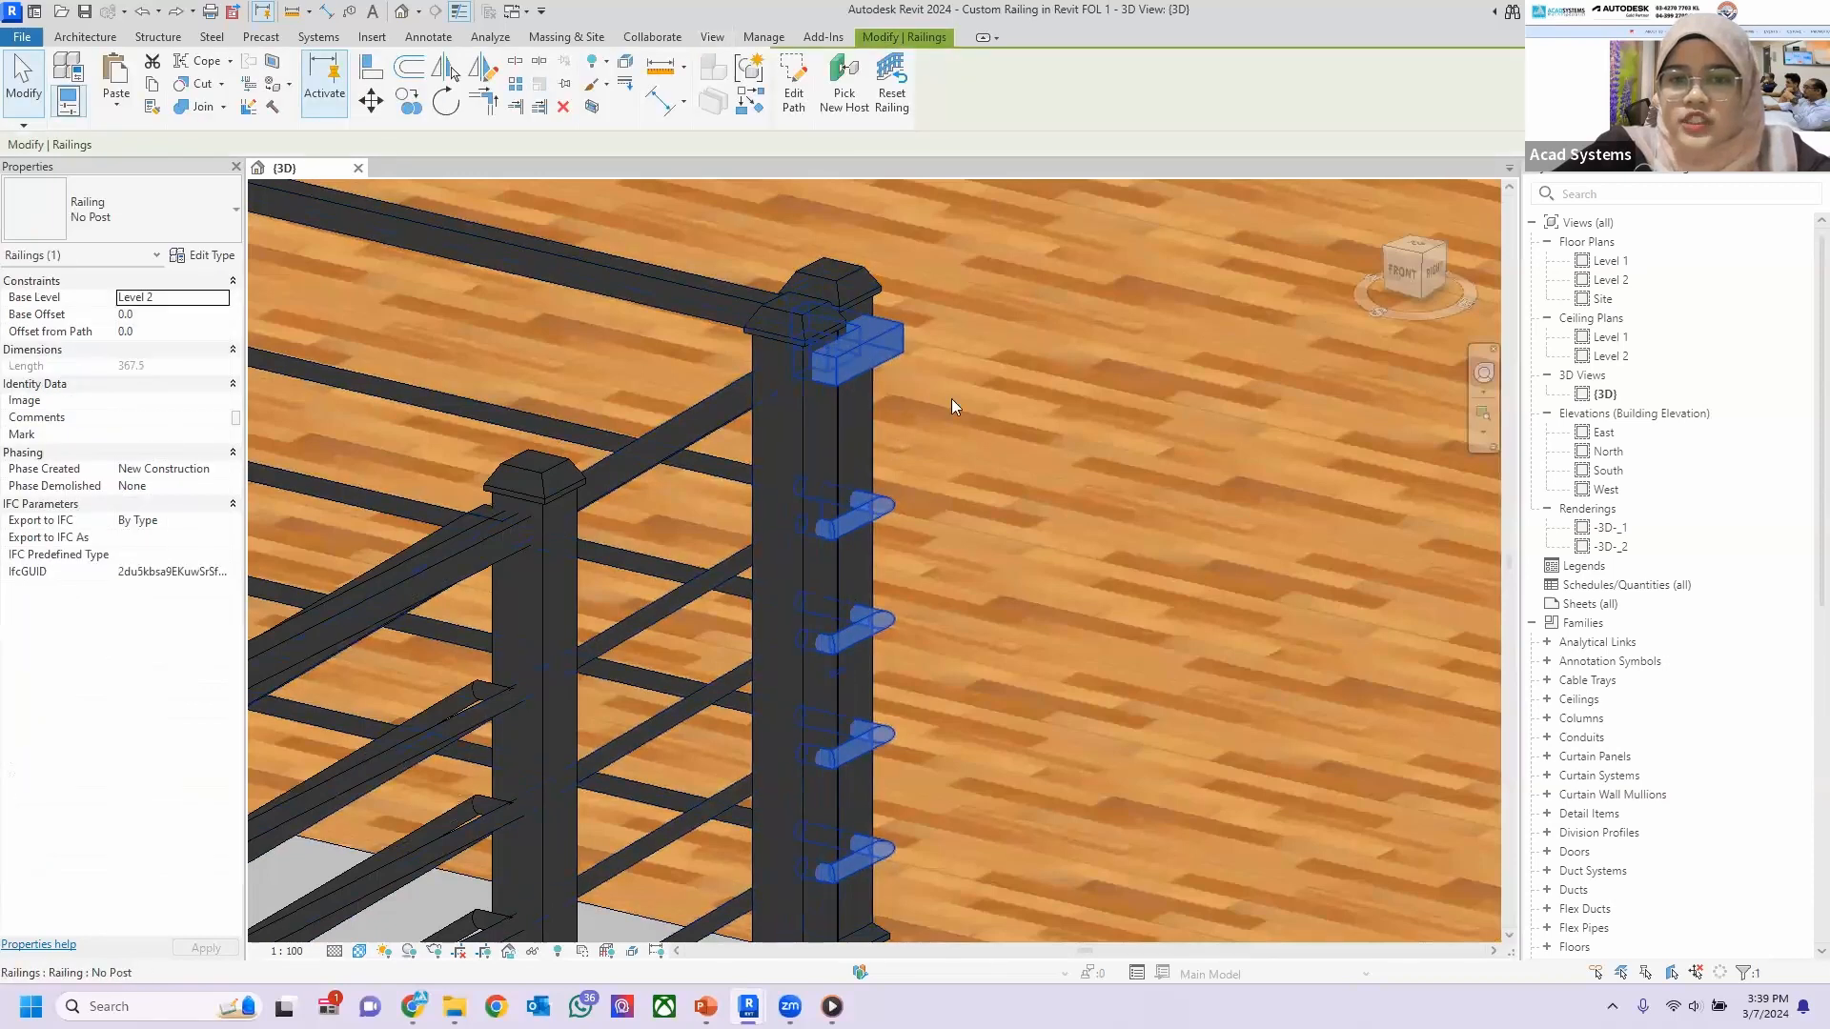
Return to the "Custom Railing in Revit FOL" project and duplicate the Level 2 railing's 1100mm type as "no post".
{"action": "scroll", "coordinate": [858, 399], "scroll_direction": "down", "scroll_amount": 4}
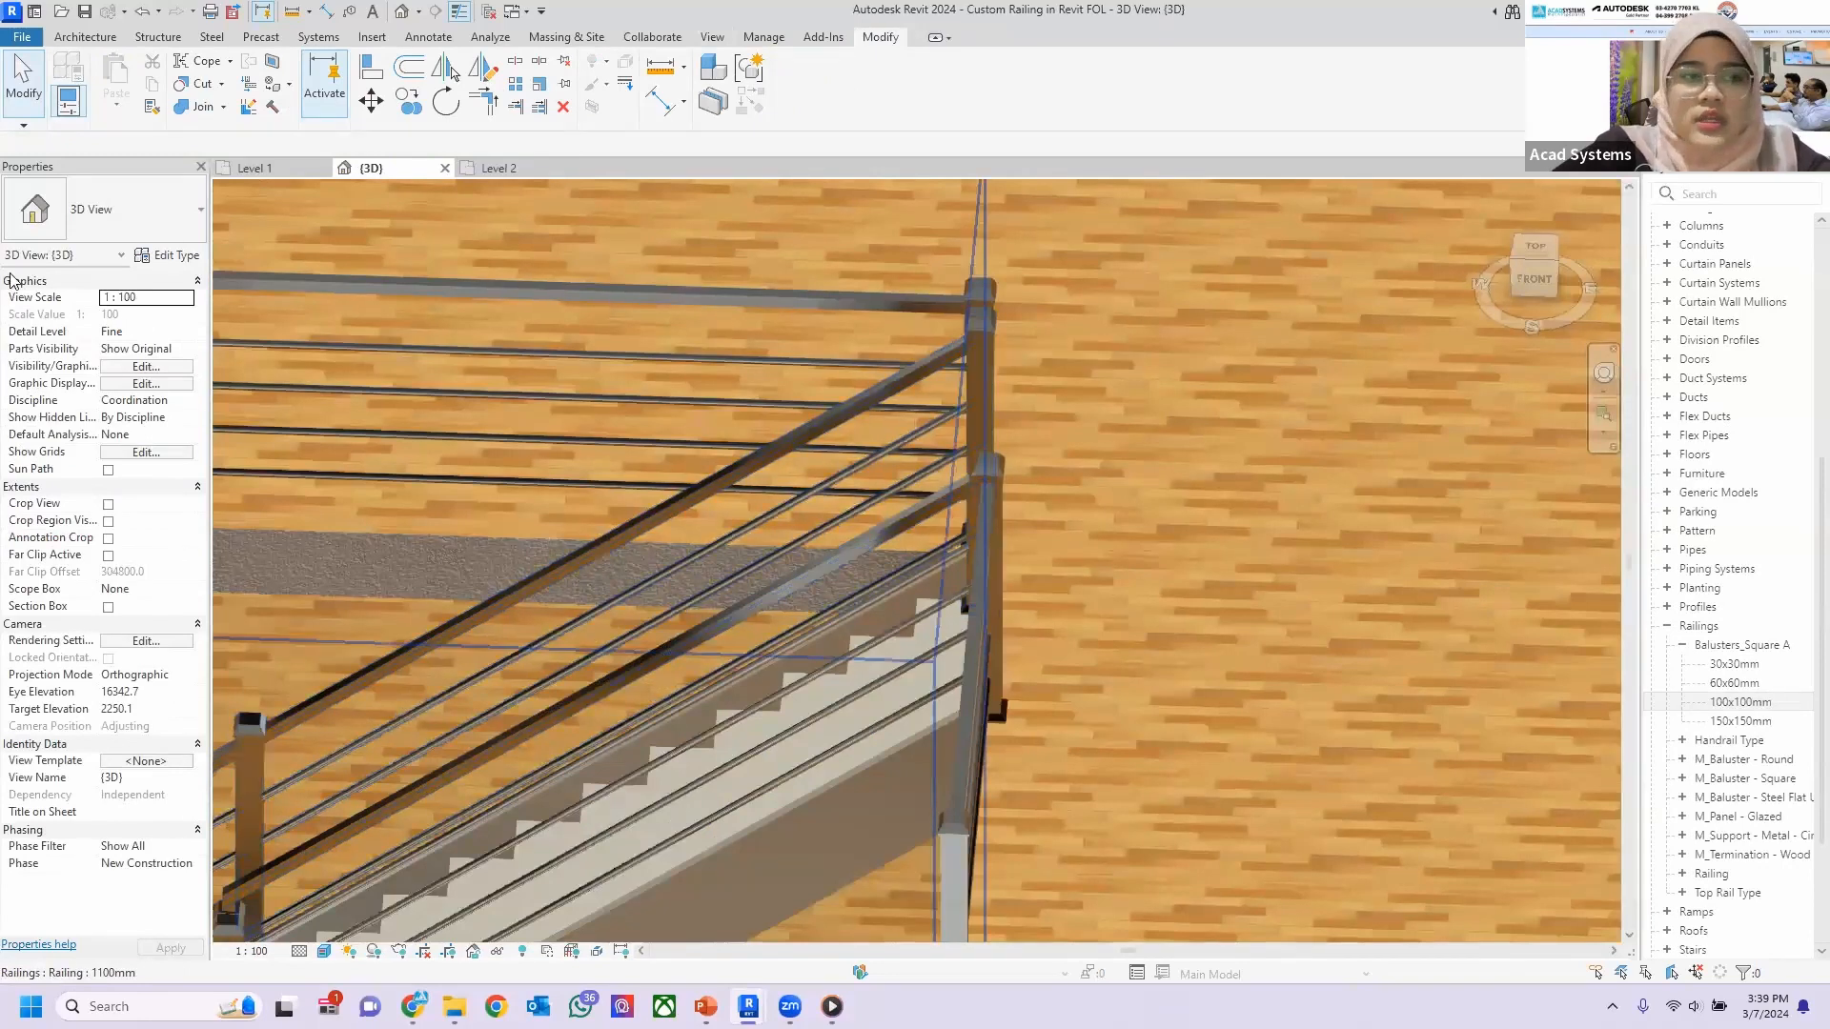
{"action": "left_click", "coordinate": [508, 440]}
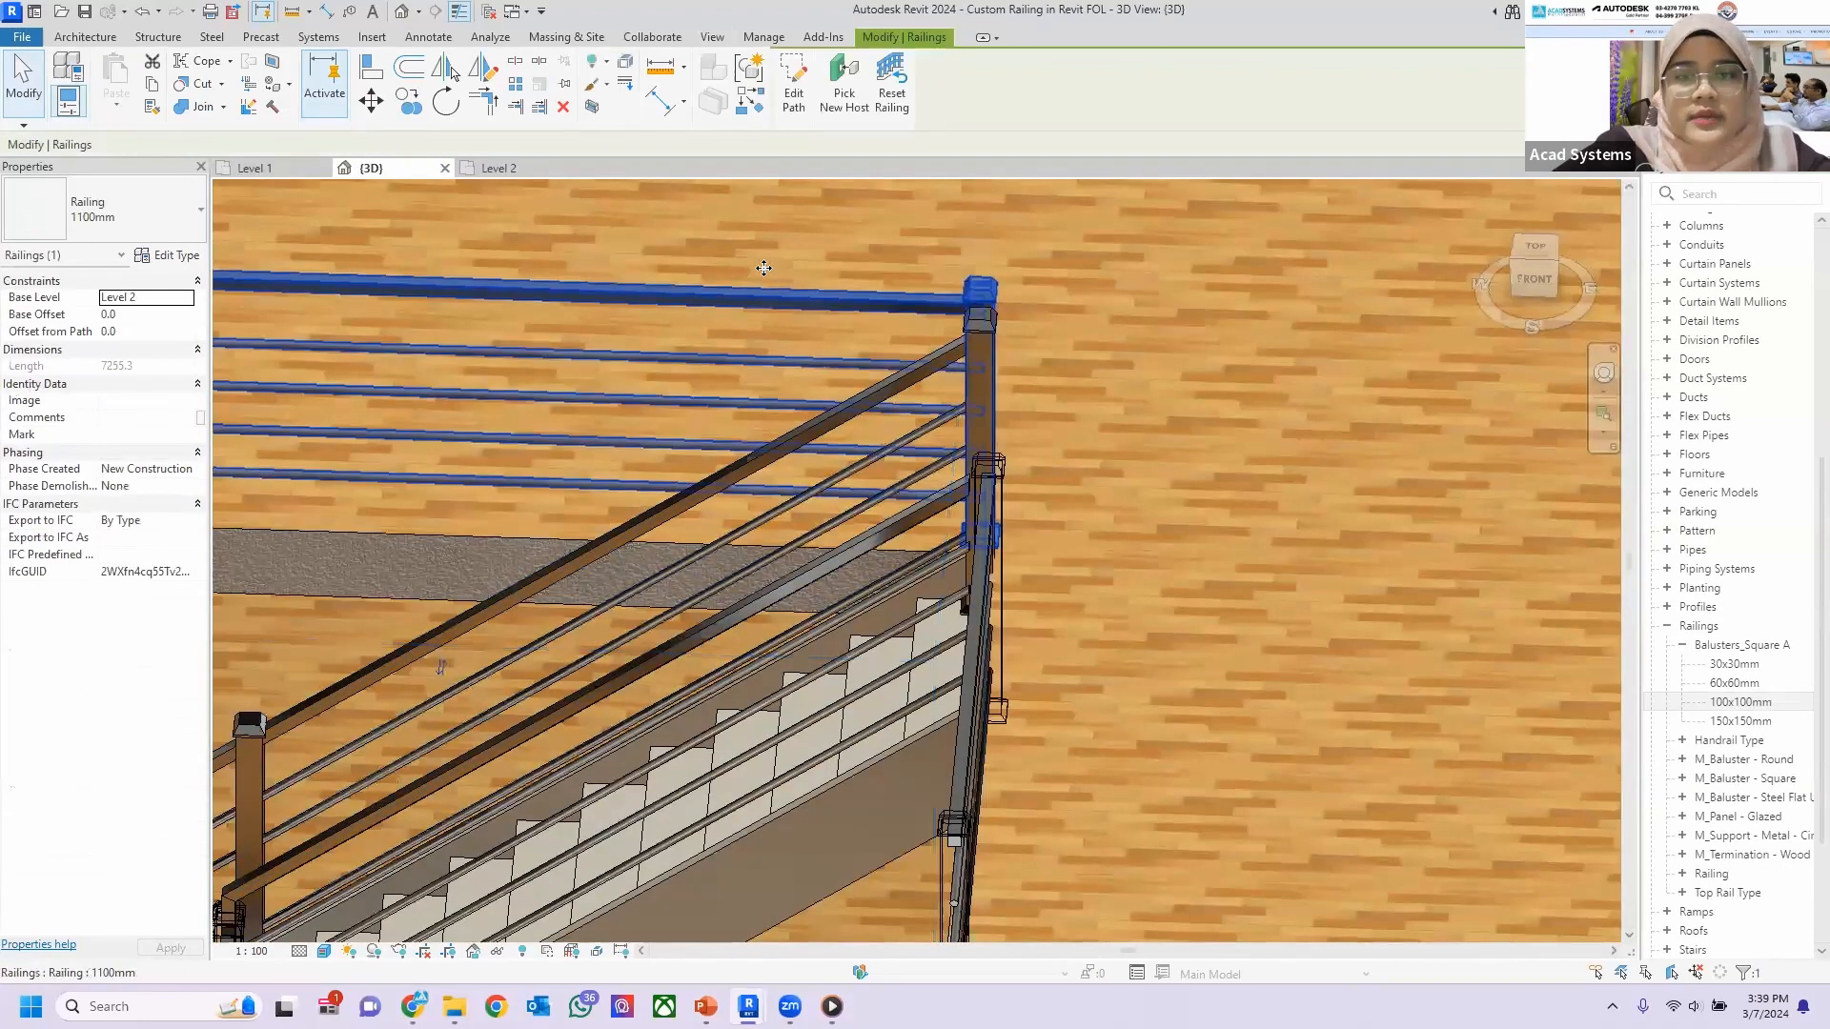
{"action": "left_click", "coordinate": [168, 257]}
{"action": "left_click", "coordinate": [1321, 155]}
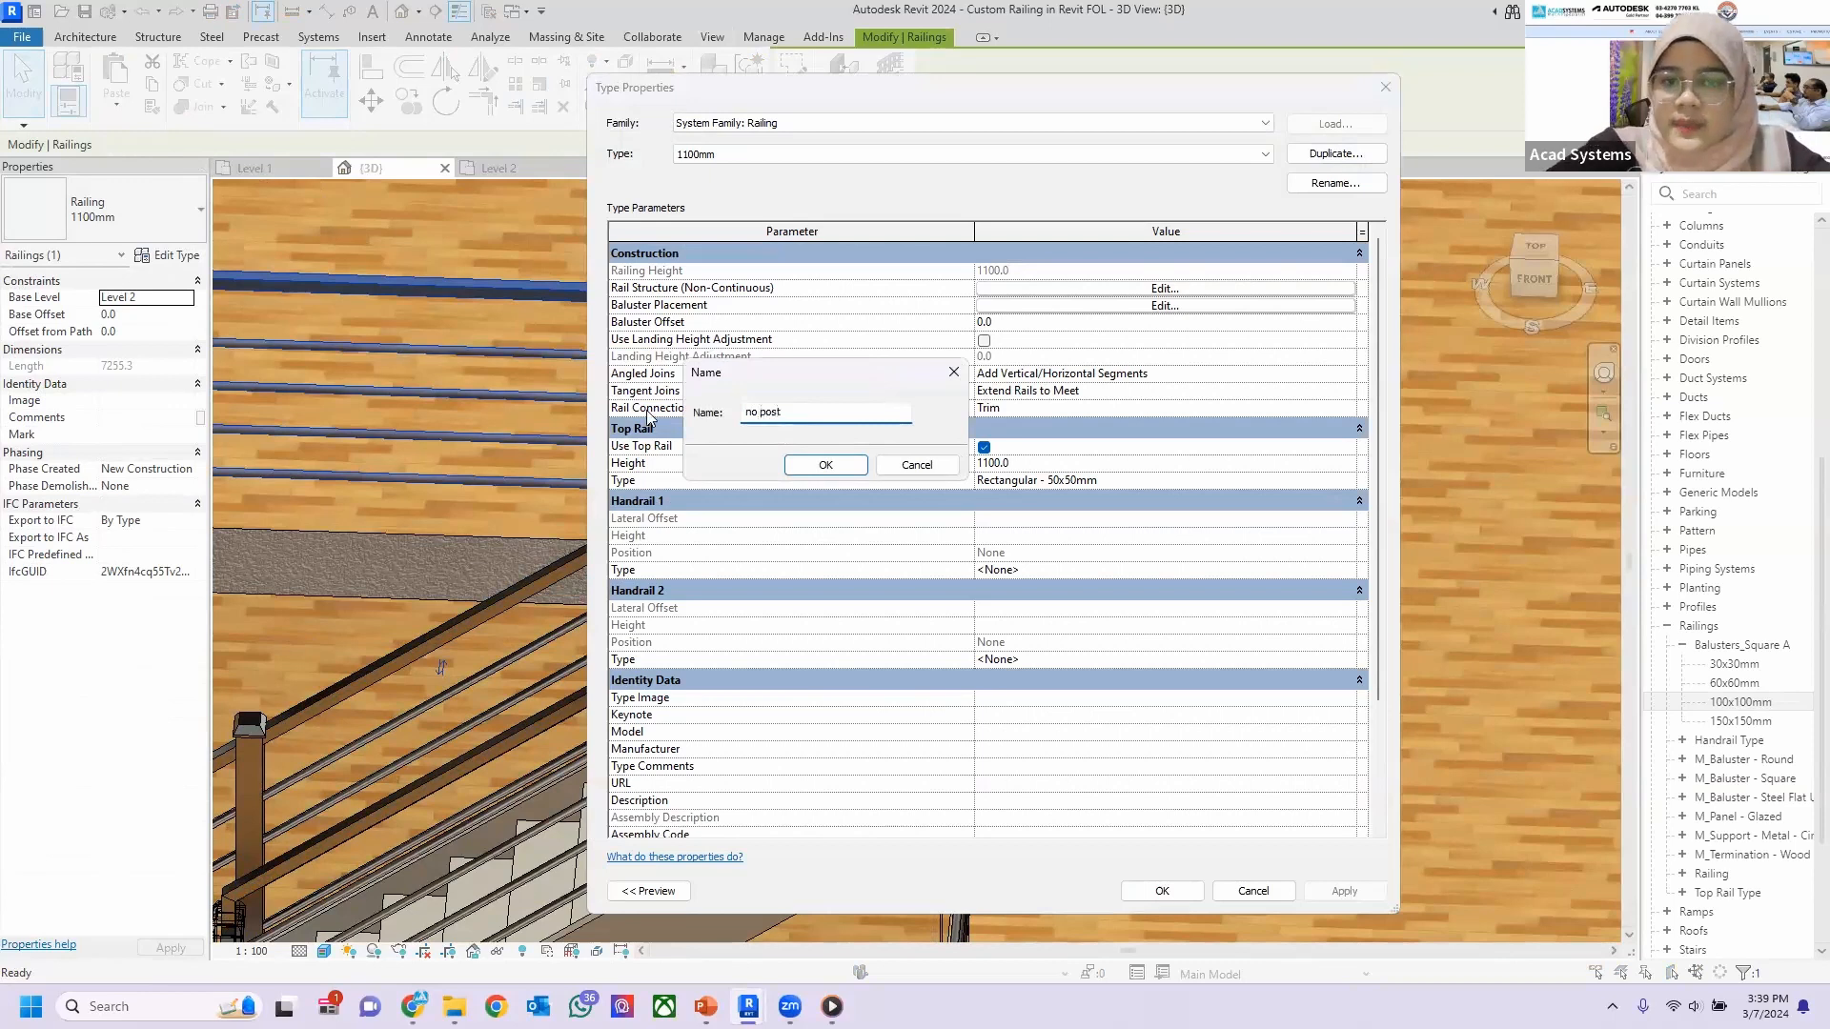
{"action": "left_click", "coordinate": [825, 466]}
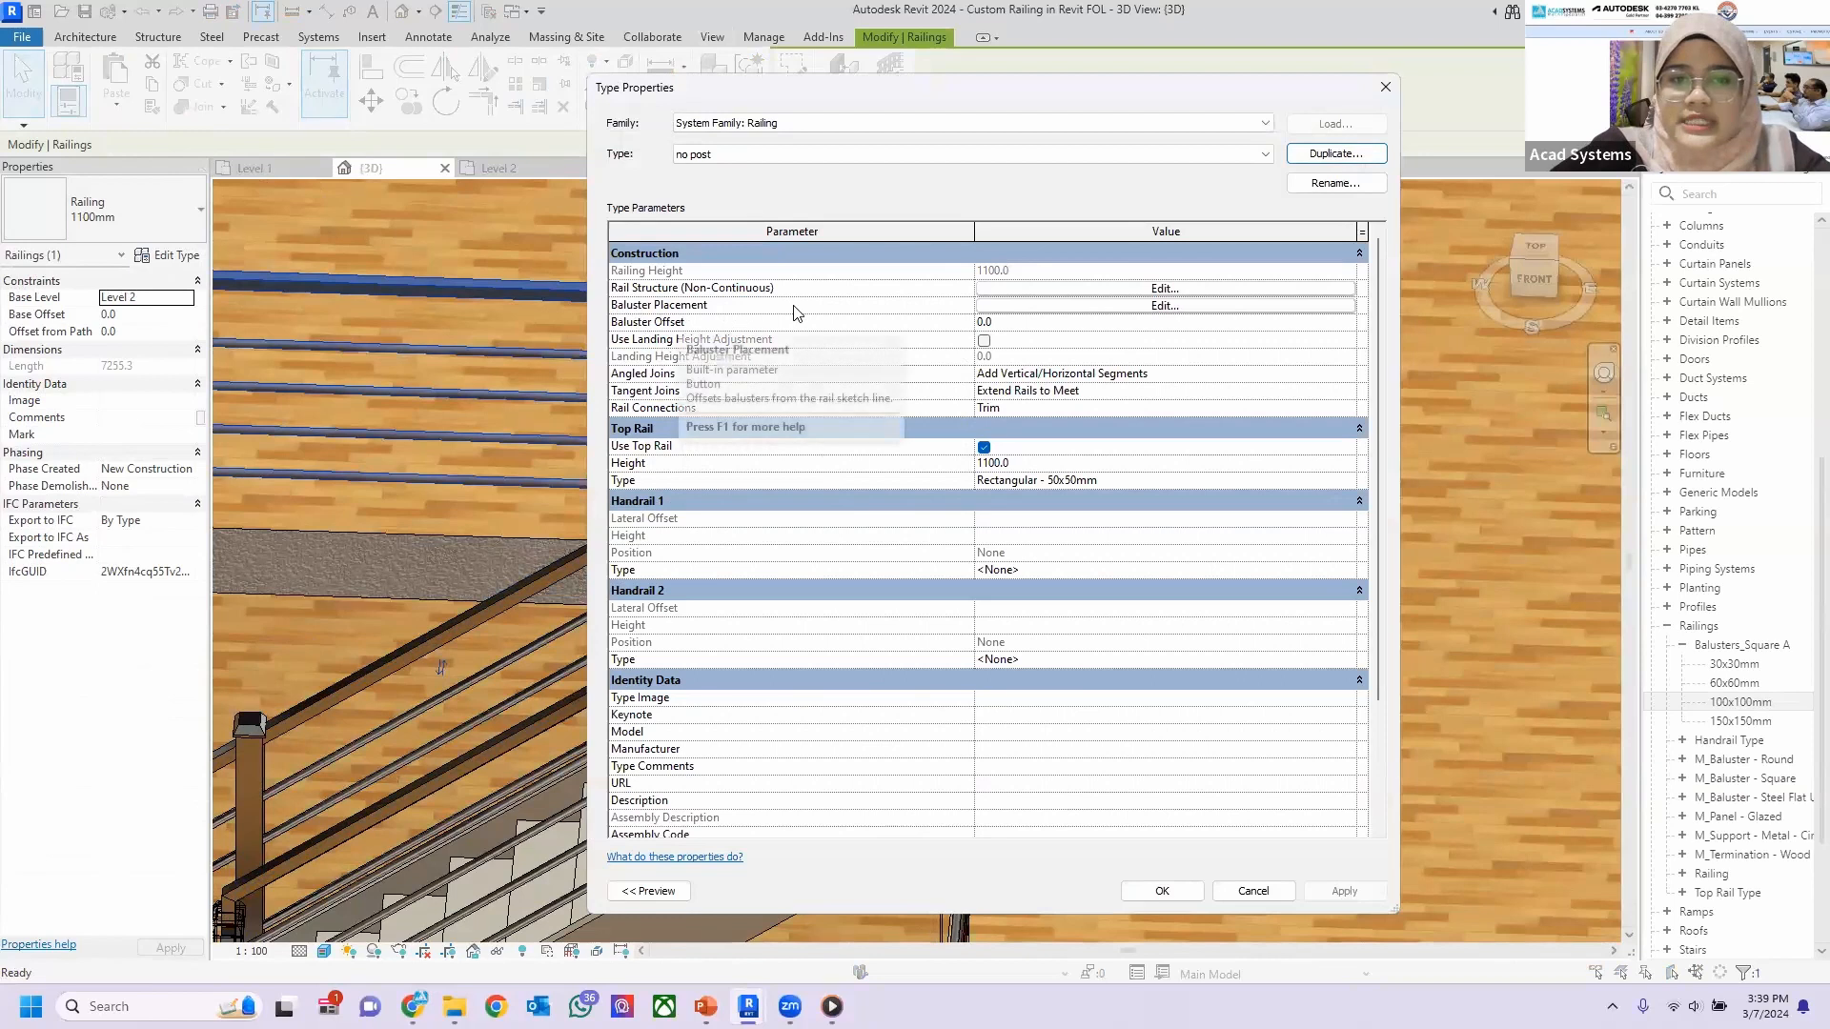
In the baluster placement of the "no post" type, set the start and corner posts to None.
{"action": "left_click", "coordinate": [1162, 306]}
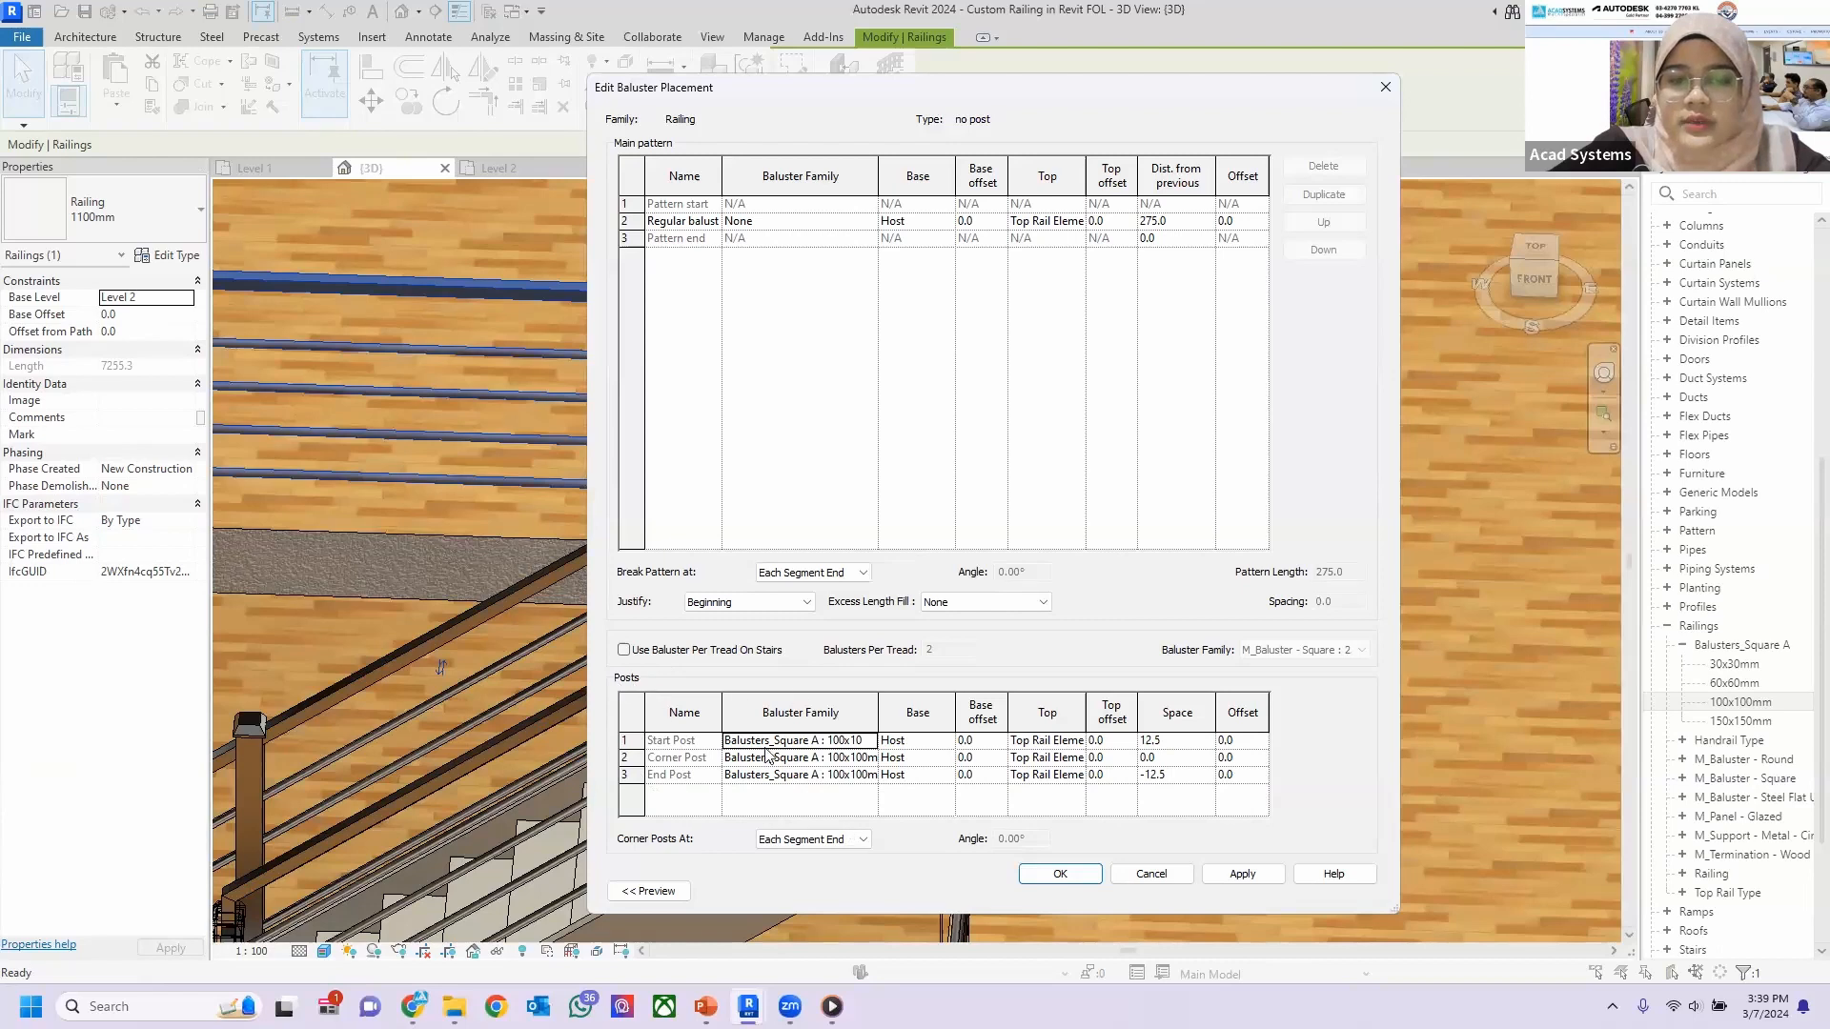
{"action": "left_click", "coordinate": [869, 741]}
{"action": "scroll", "coordinate": [865, 762], "scroll_direction": "up", "scroll_amount": 5}
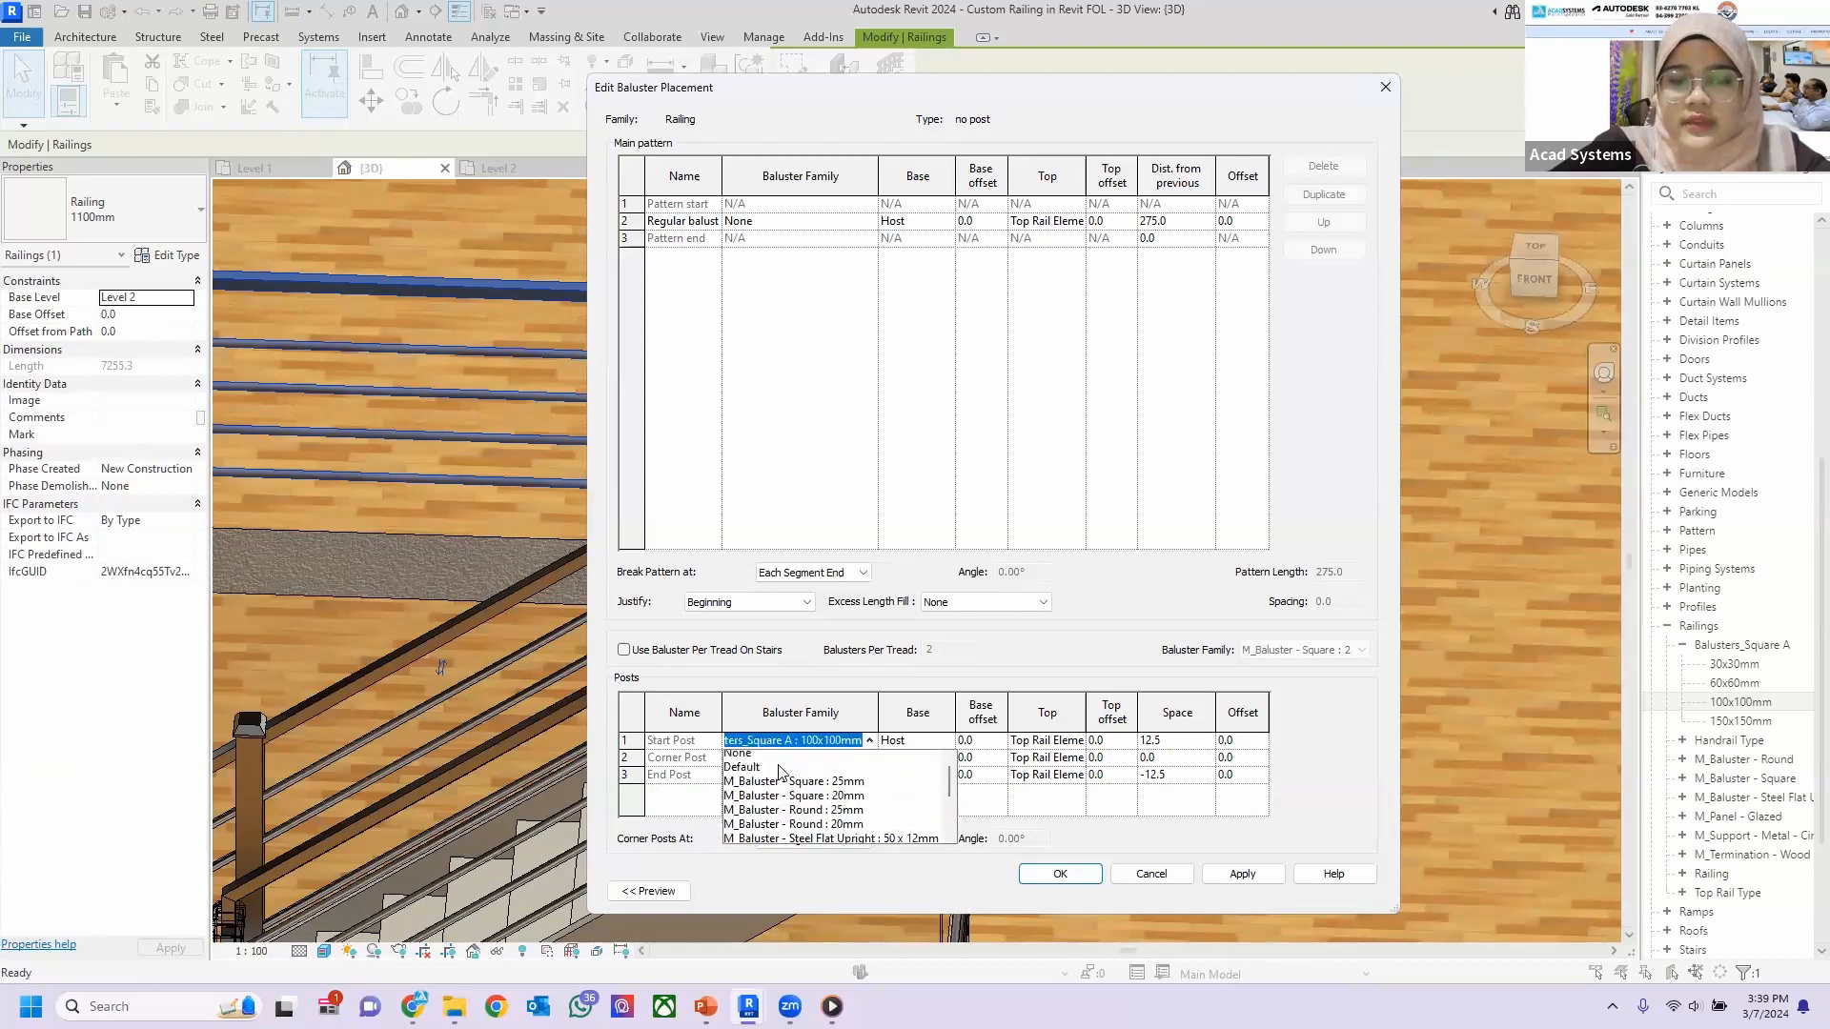
{"action": "left_click", "coordinate": [865, 760]}
{"action": "left_click", "coordinate": [865, 760]}
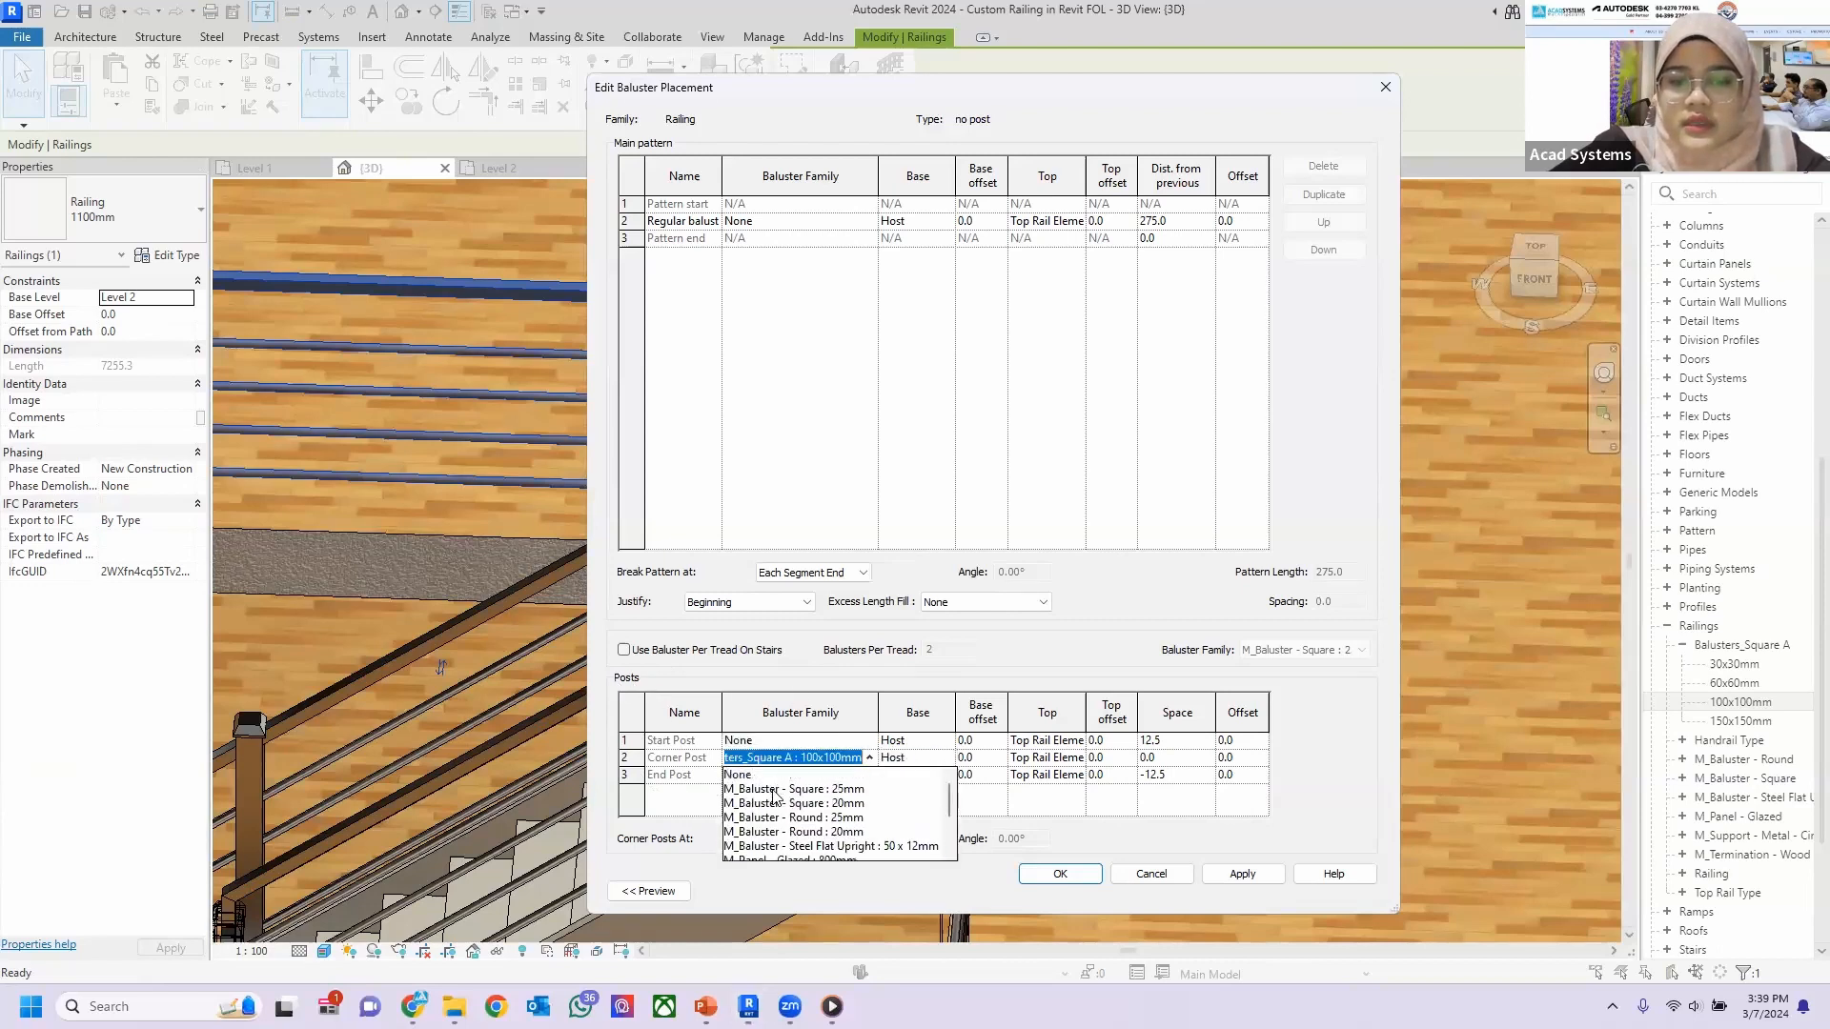
{"action": "left_click", "coordinate": [761, 777]}
Set the end post of the "no post" type to None, accept the type, and reassign the selected railing to 1100mm.
{"action": "left_click", "coordinate": [869, 777]}
{"action": "scroll", "coordinate": [808, 819], "scroll_direction": "up", "scroll_amount": 5}
{"action": "left_click", "coordinate": [763, 792]}
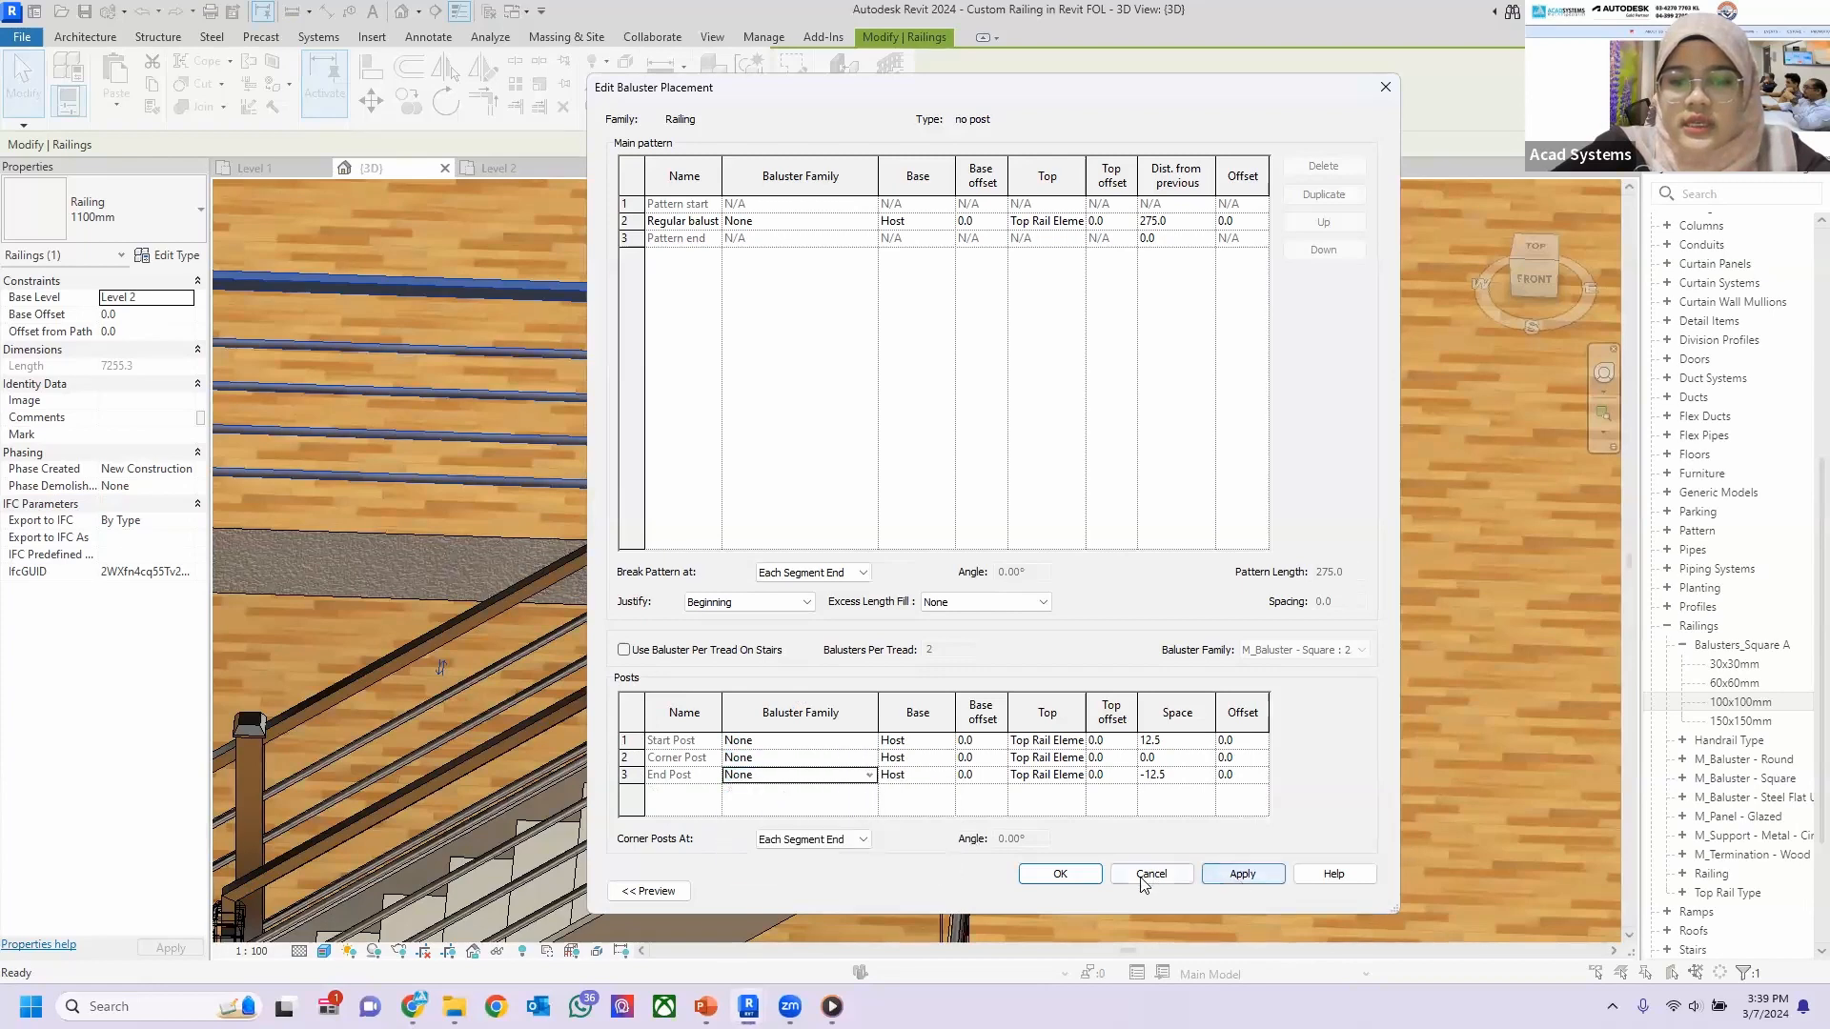
{"action": "left_click", "coordinate": [1060, 874]}
{"action": "left_click", "coordinate": [1162, 892]}
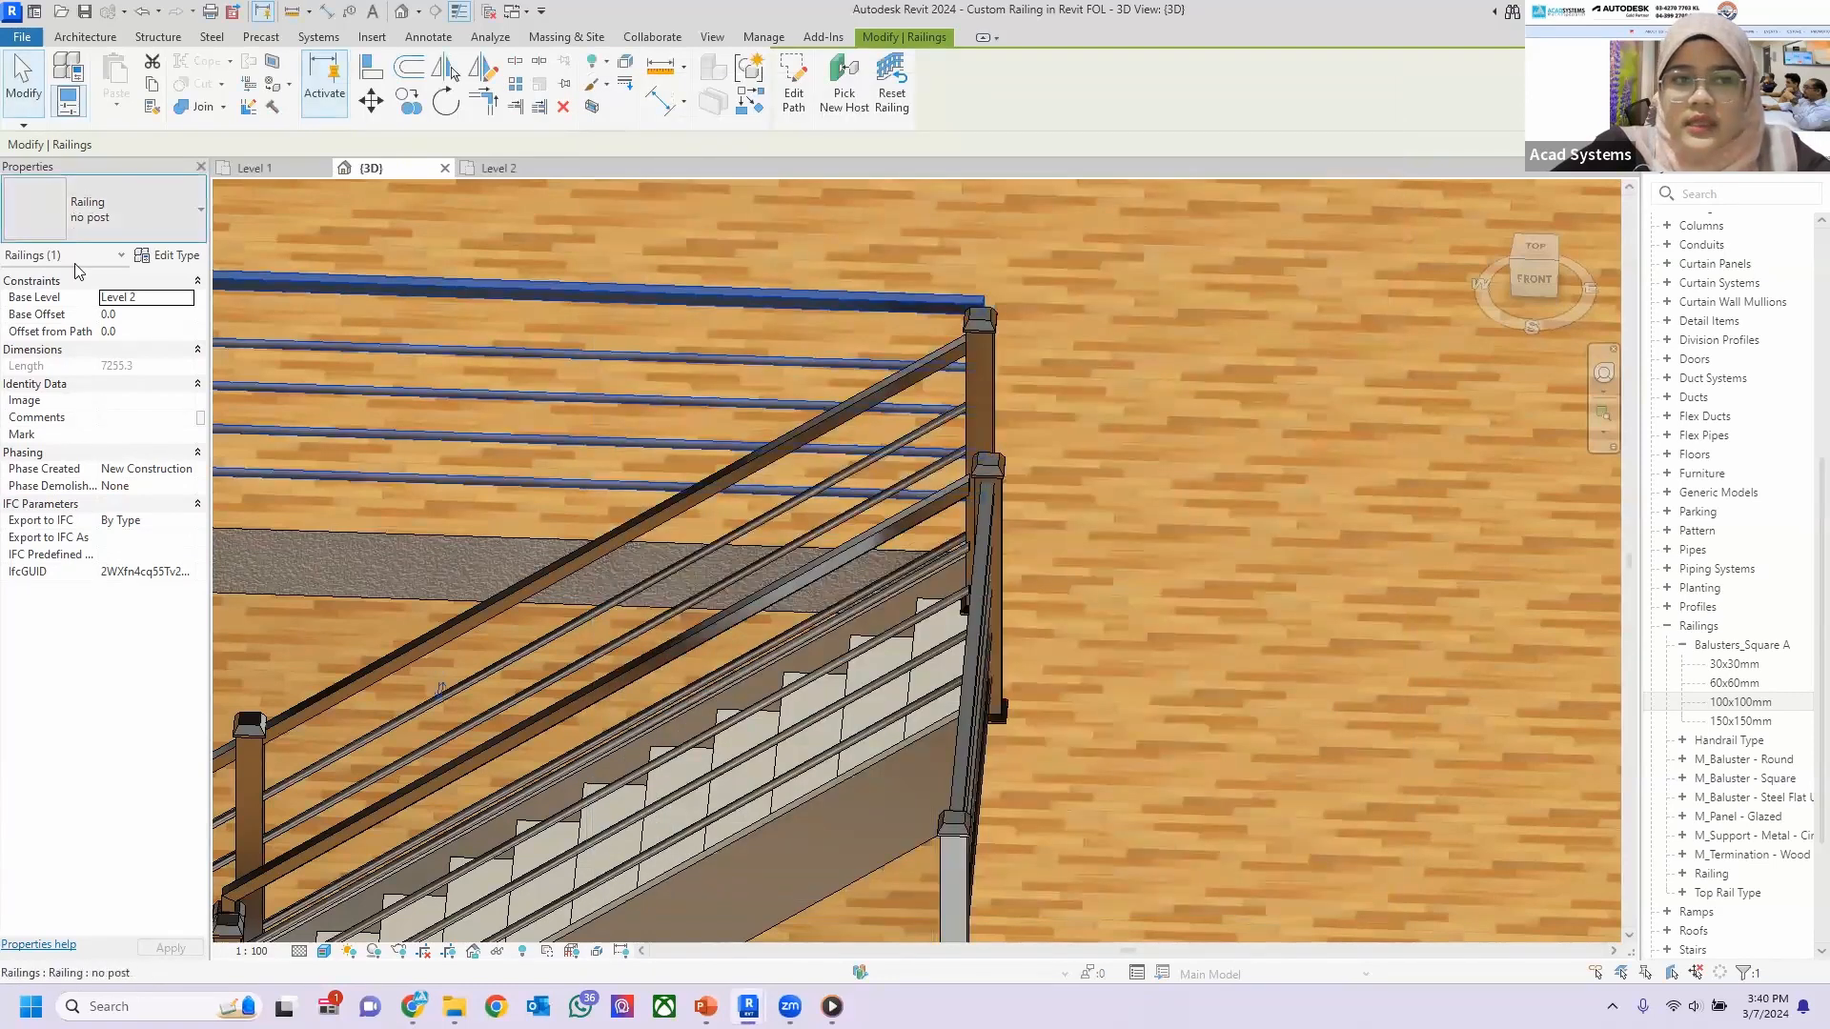
{"action": "left_click", "coordinate": [105, 210]}
{"action": "left_click", "coordinate": [72, 353]}
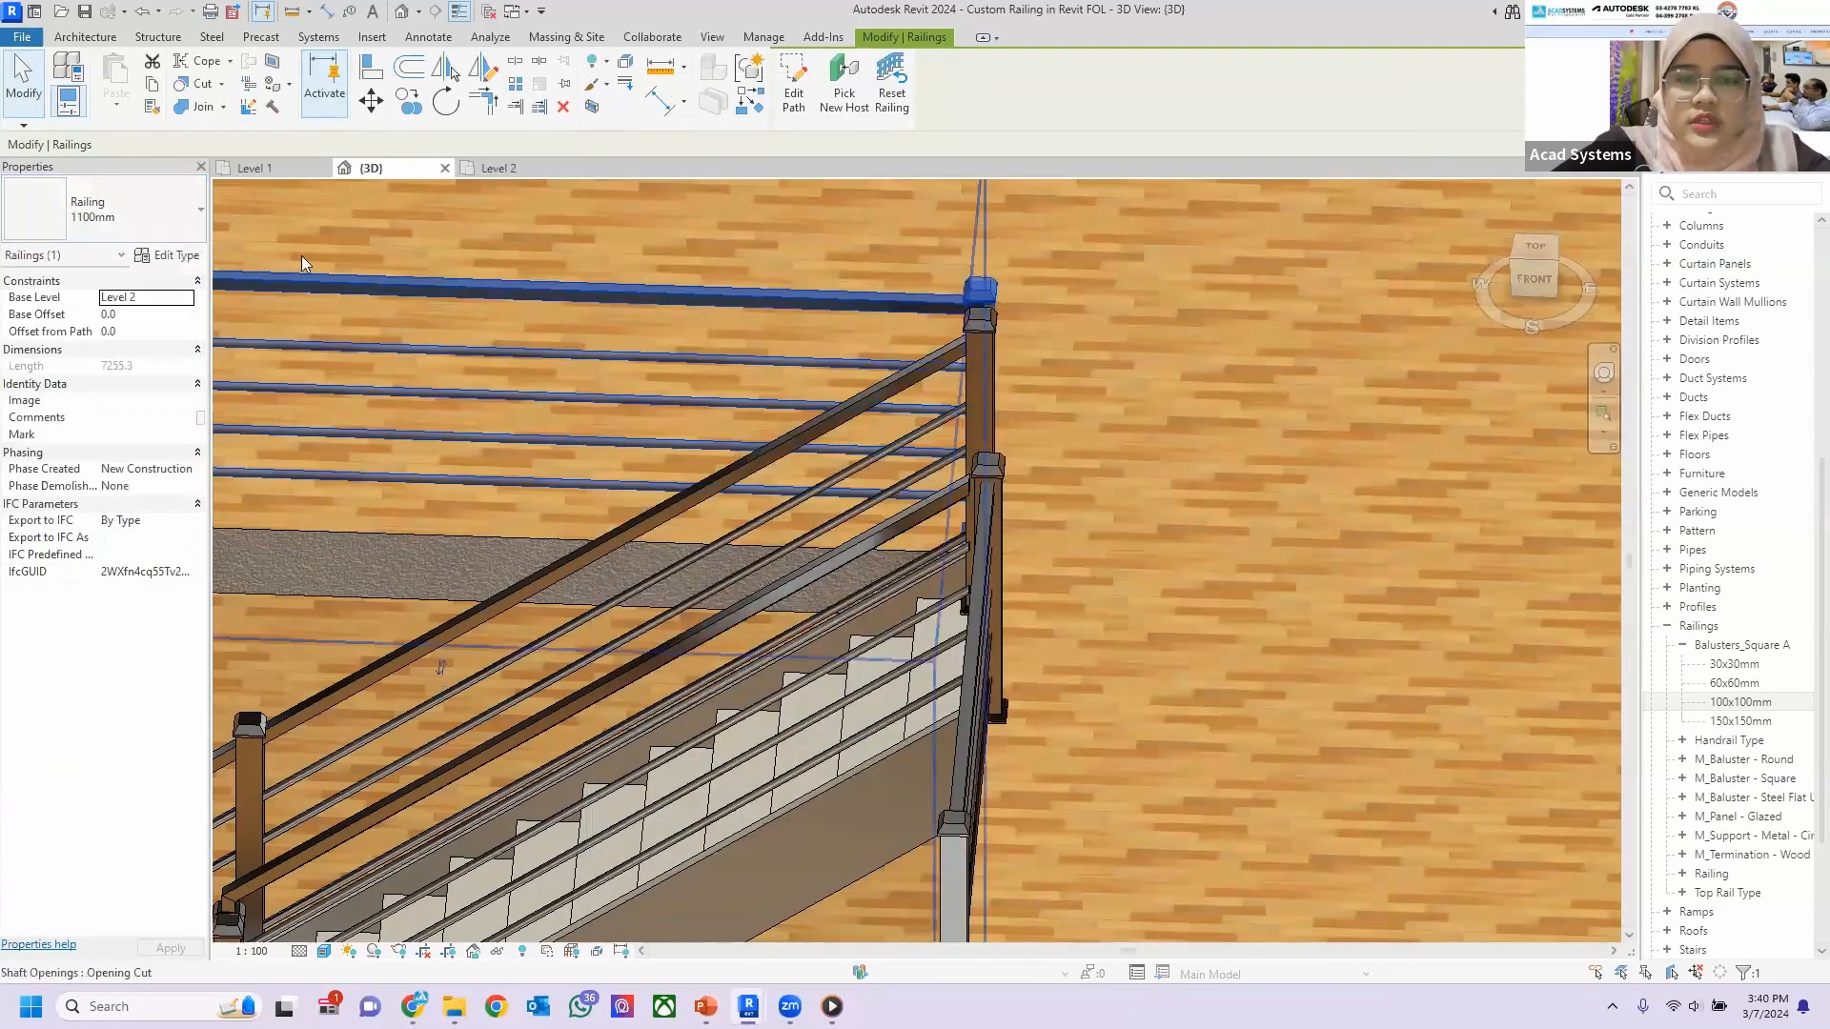
Start a new railing path in the Level 2 plan at the stair-head posts, using the "no post" type.
{"action": "left_click", "coordinate": [505, 169]}
{"action": "middle_click_drag", "start_coordinate": [1013, 436], "coordinate": [950, 785]}
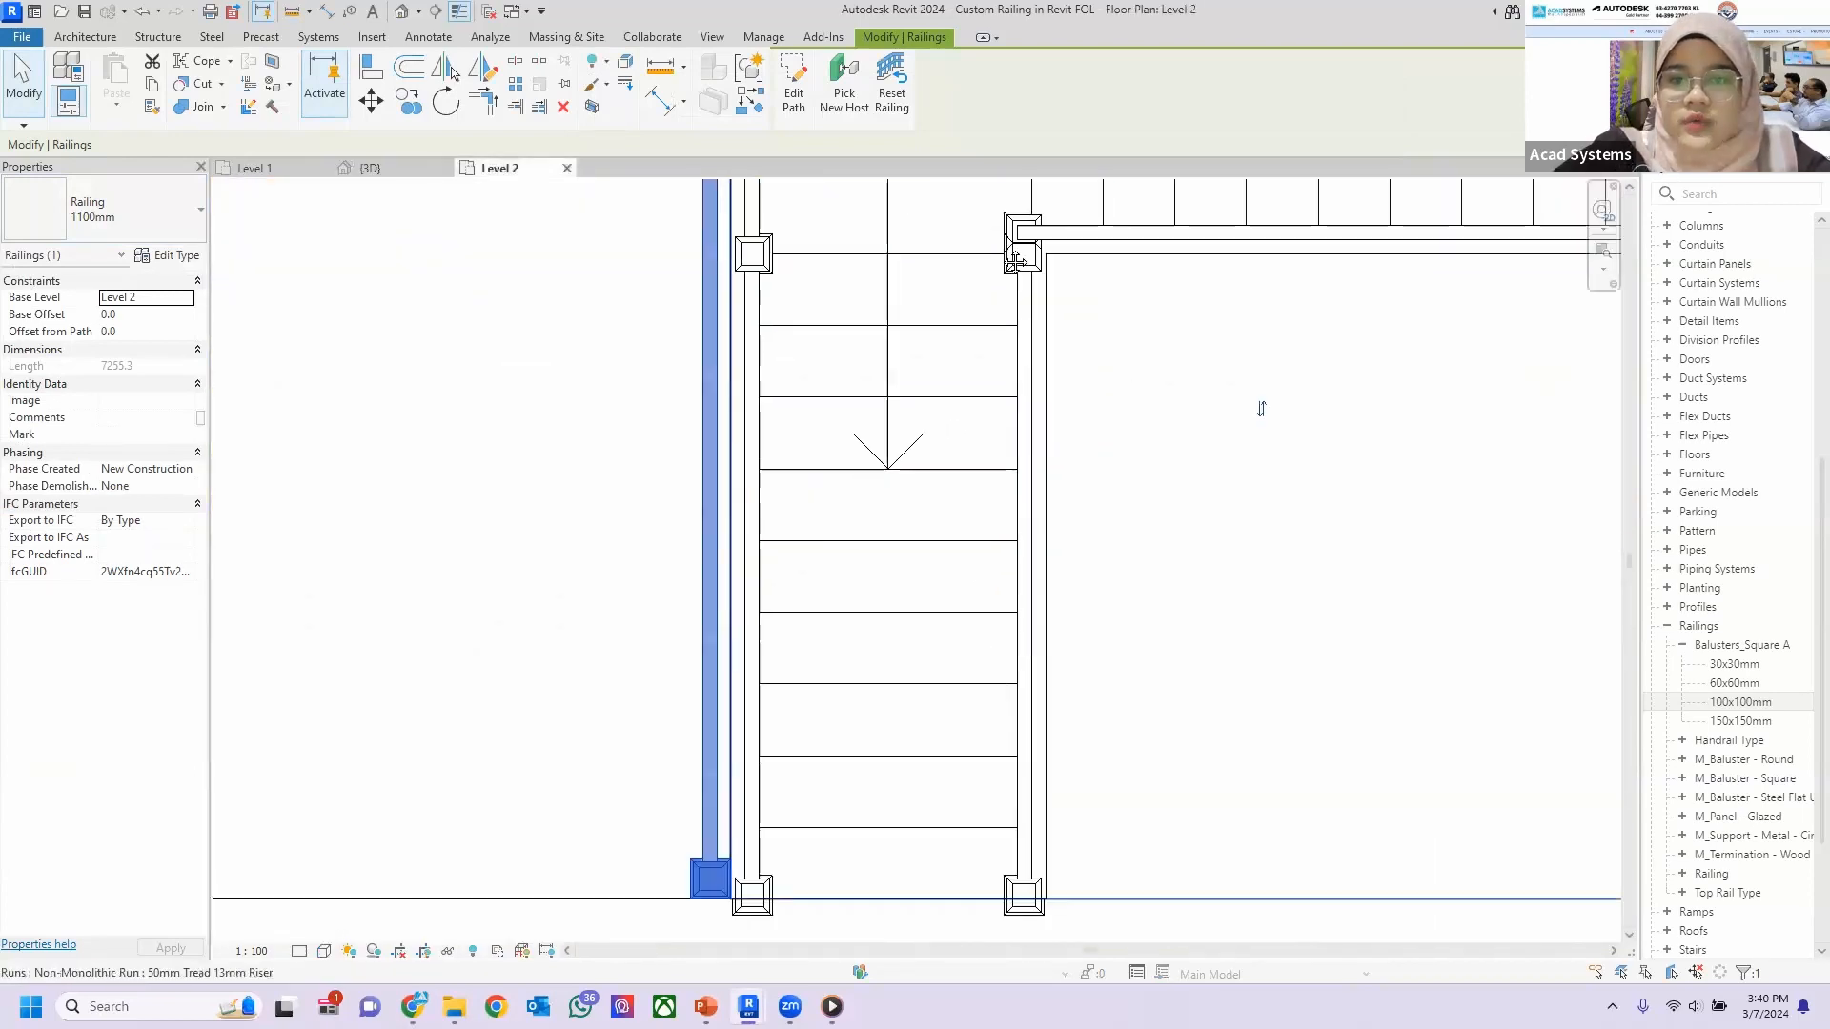
{"action": "middle_click_drag", "start_coordinate": [1018, 257], "coordinate": [895, 600]}
{"action": "middle_click_drag", "start_coordinate": [1219, 303], "coordinate": [531, 417]}
{"action": "key", "text": "Escape"}
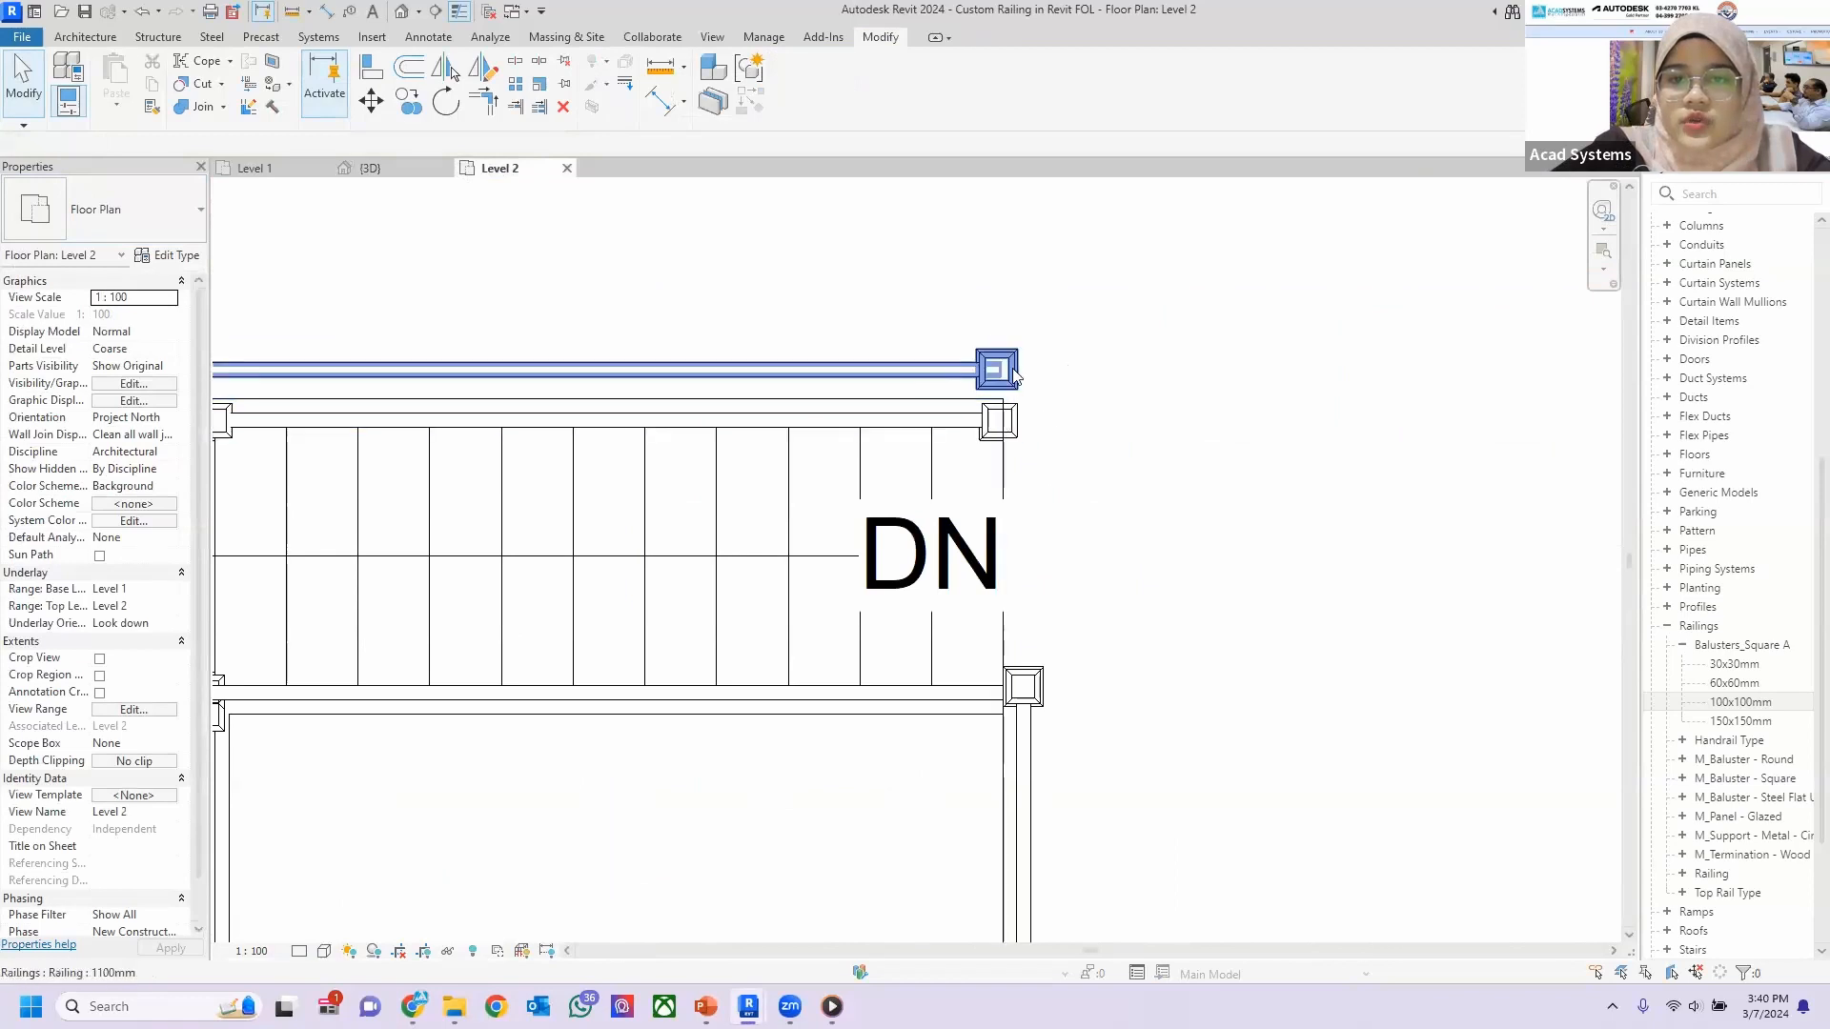
{"action": "scroll", "coordinate": [1067, 377], "scroll_direction": "up", "scroll_amount": 2}
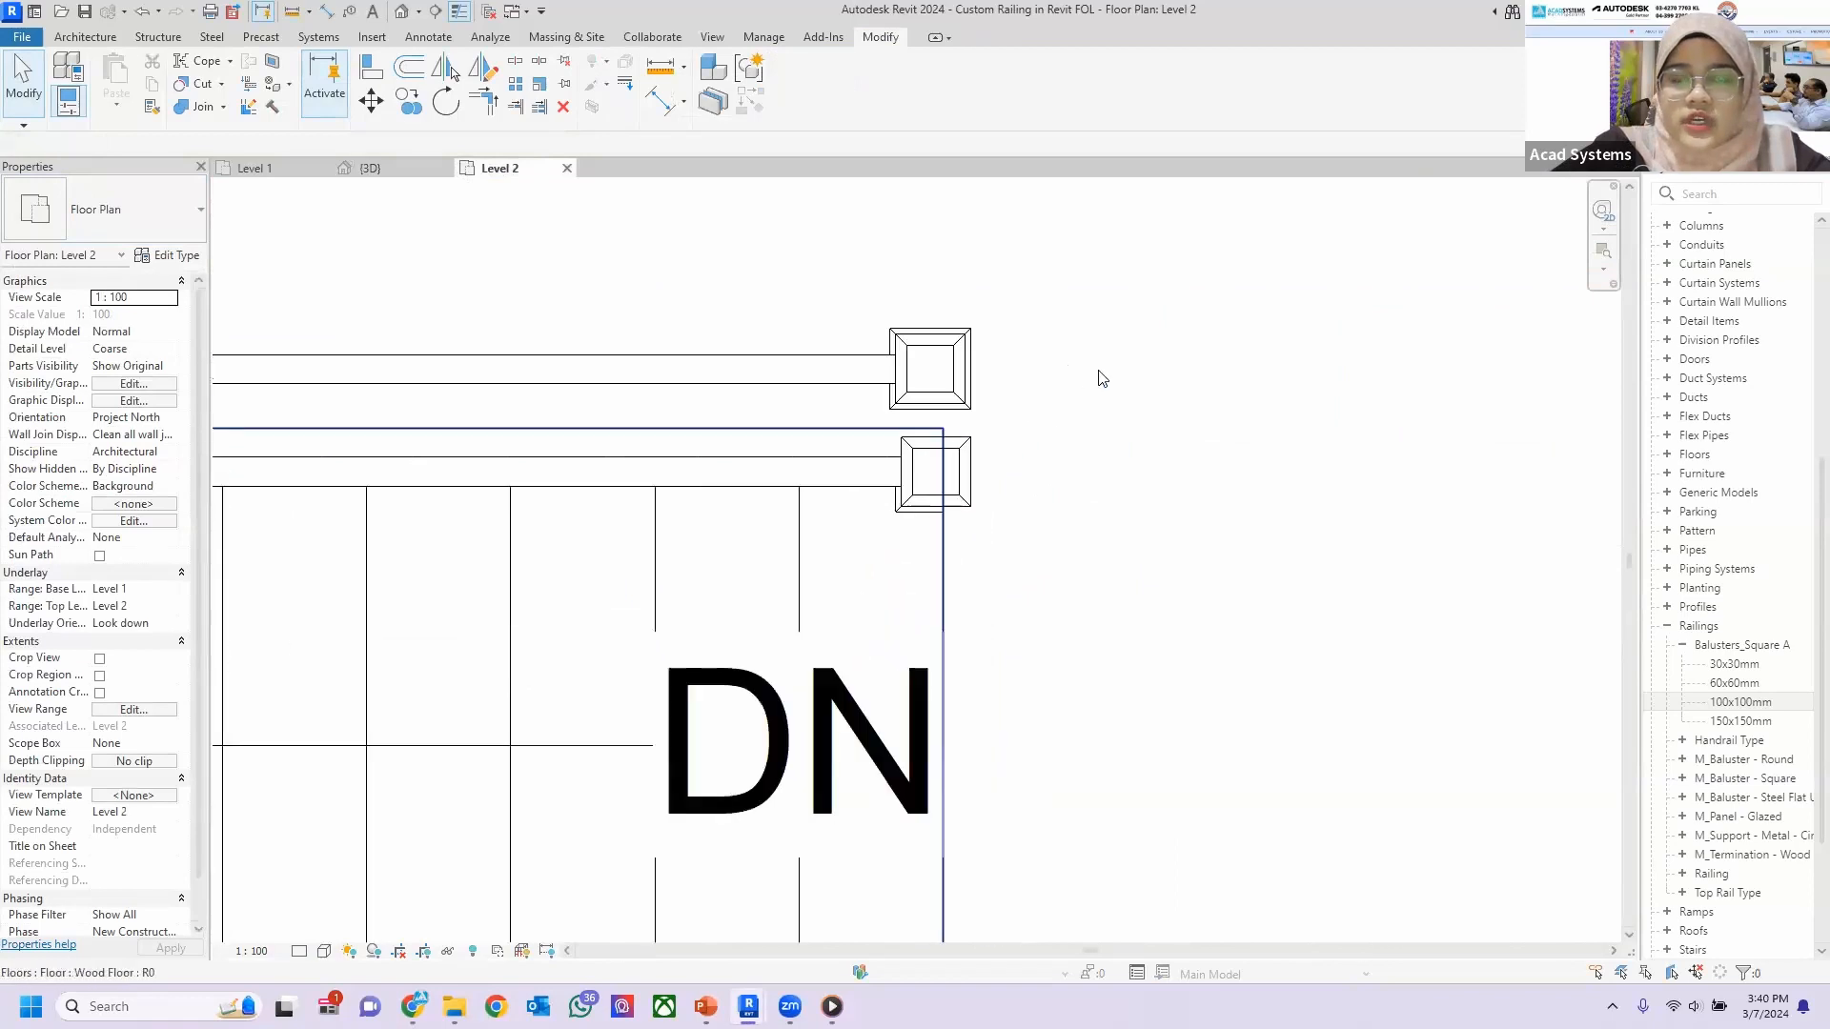
{"action": "left_click", "coordinate": [95, 40]}
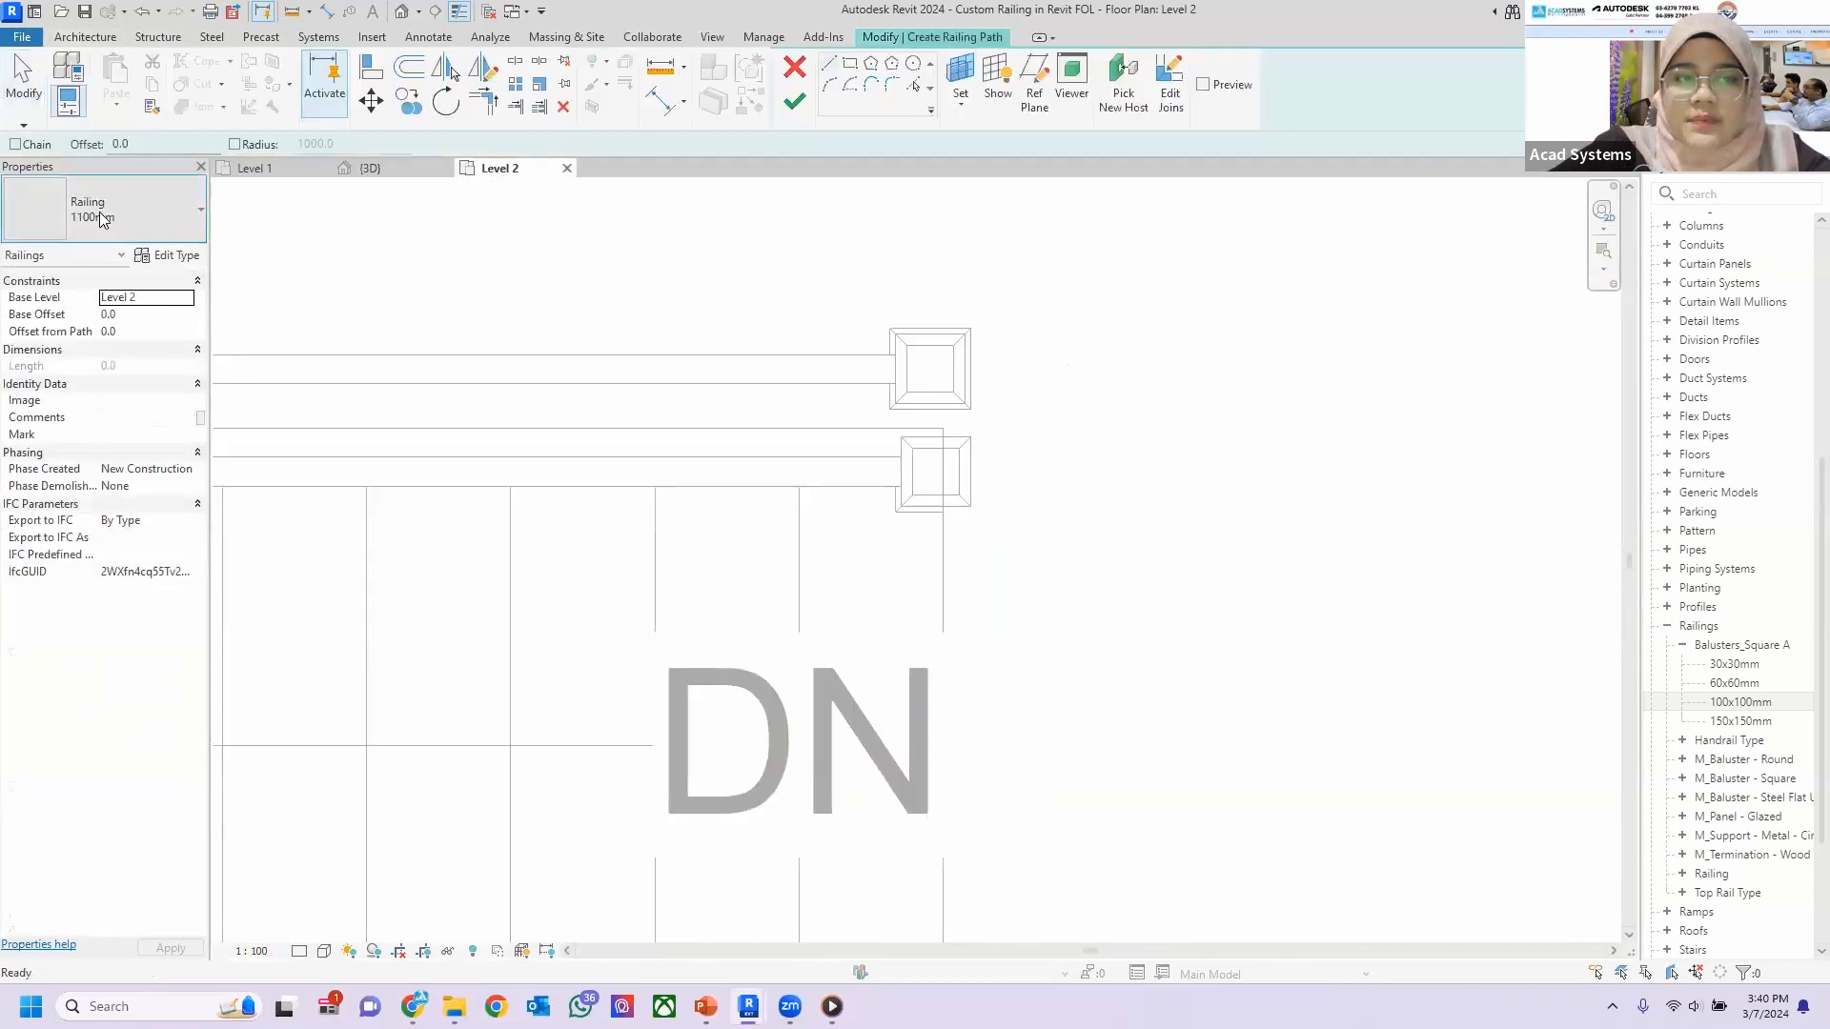
{"action": "left_click", "coordinate": [99, 211]}
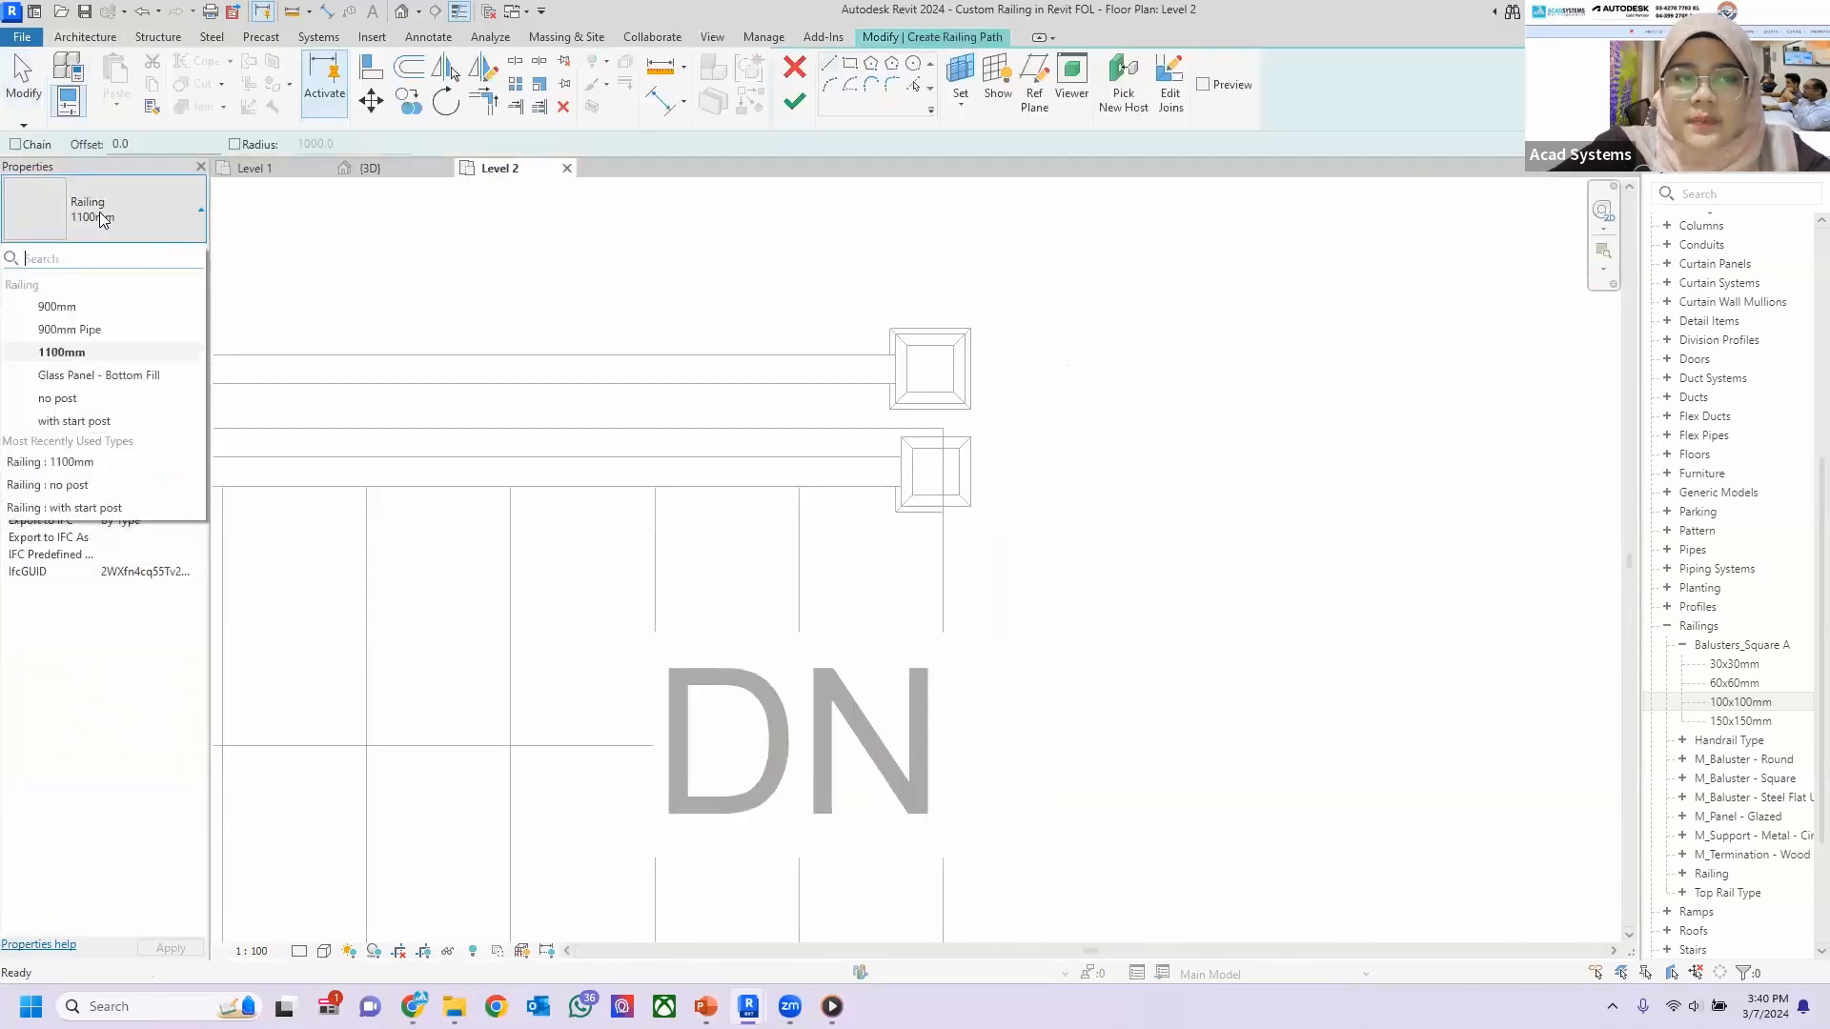
{"action": "left_click", "coordinate": [59, 399]}
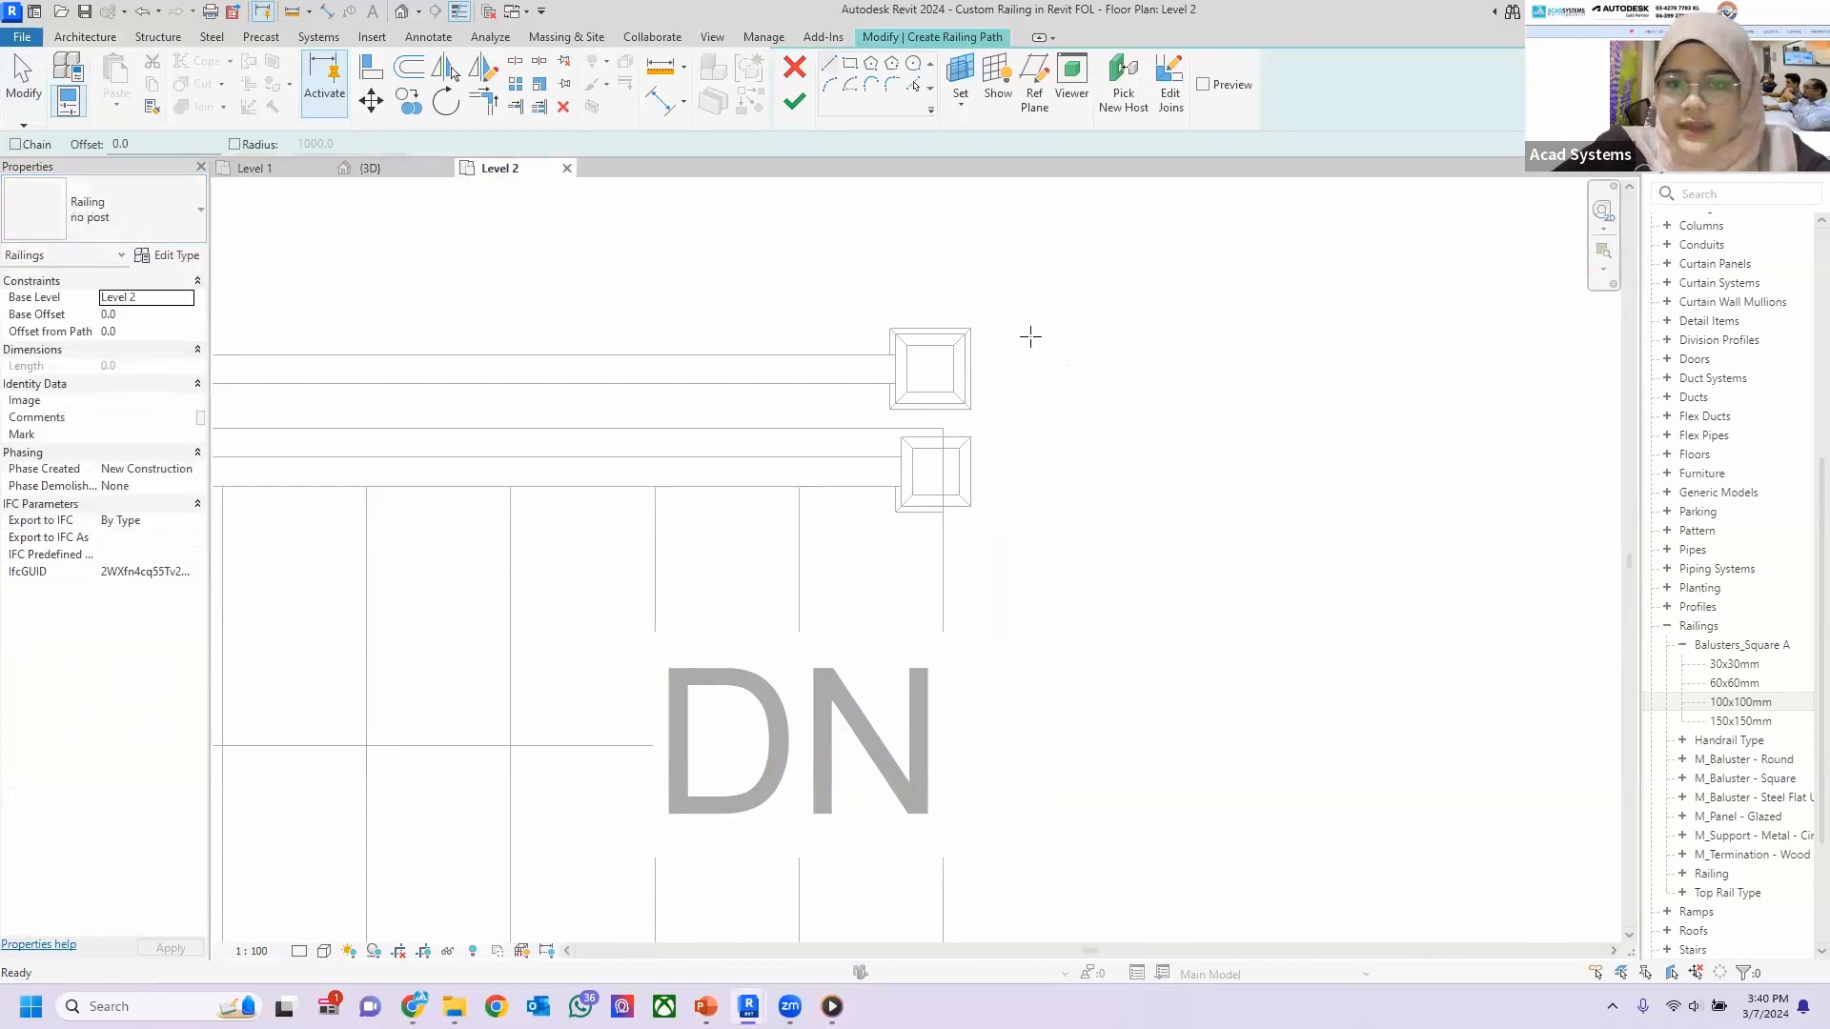
Sketch a U-shaped path joining the two adjacent stair-head posts, about 80 mm out, 180 mm across and 80 mm back, and finish the railing.
{"action": "scroll", "coordinate": [950, 370], "scroll_direction": "up", "scroll_amount": 2}
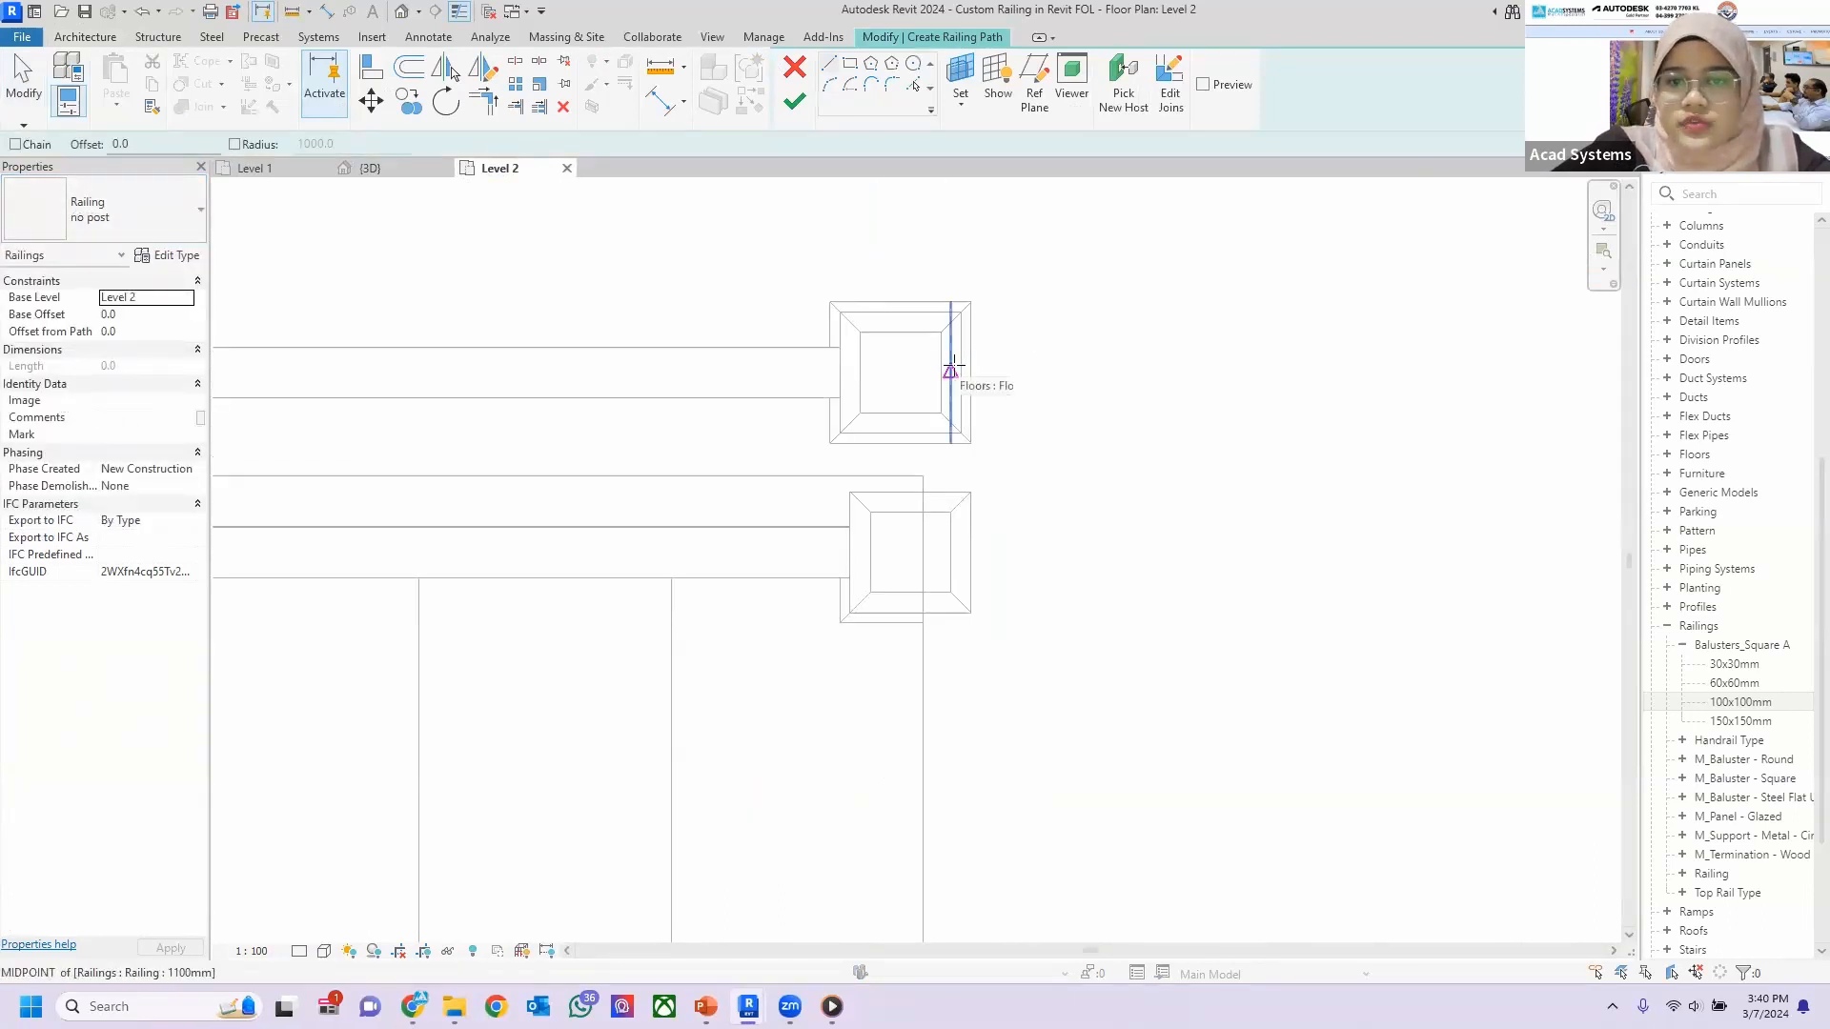
{"action": "left_click", "coordinate": [951, 372]}
{"action": "left_click", "coordinate": [1032, 371]}
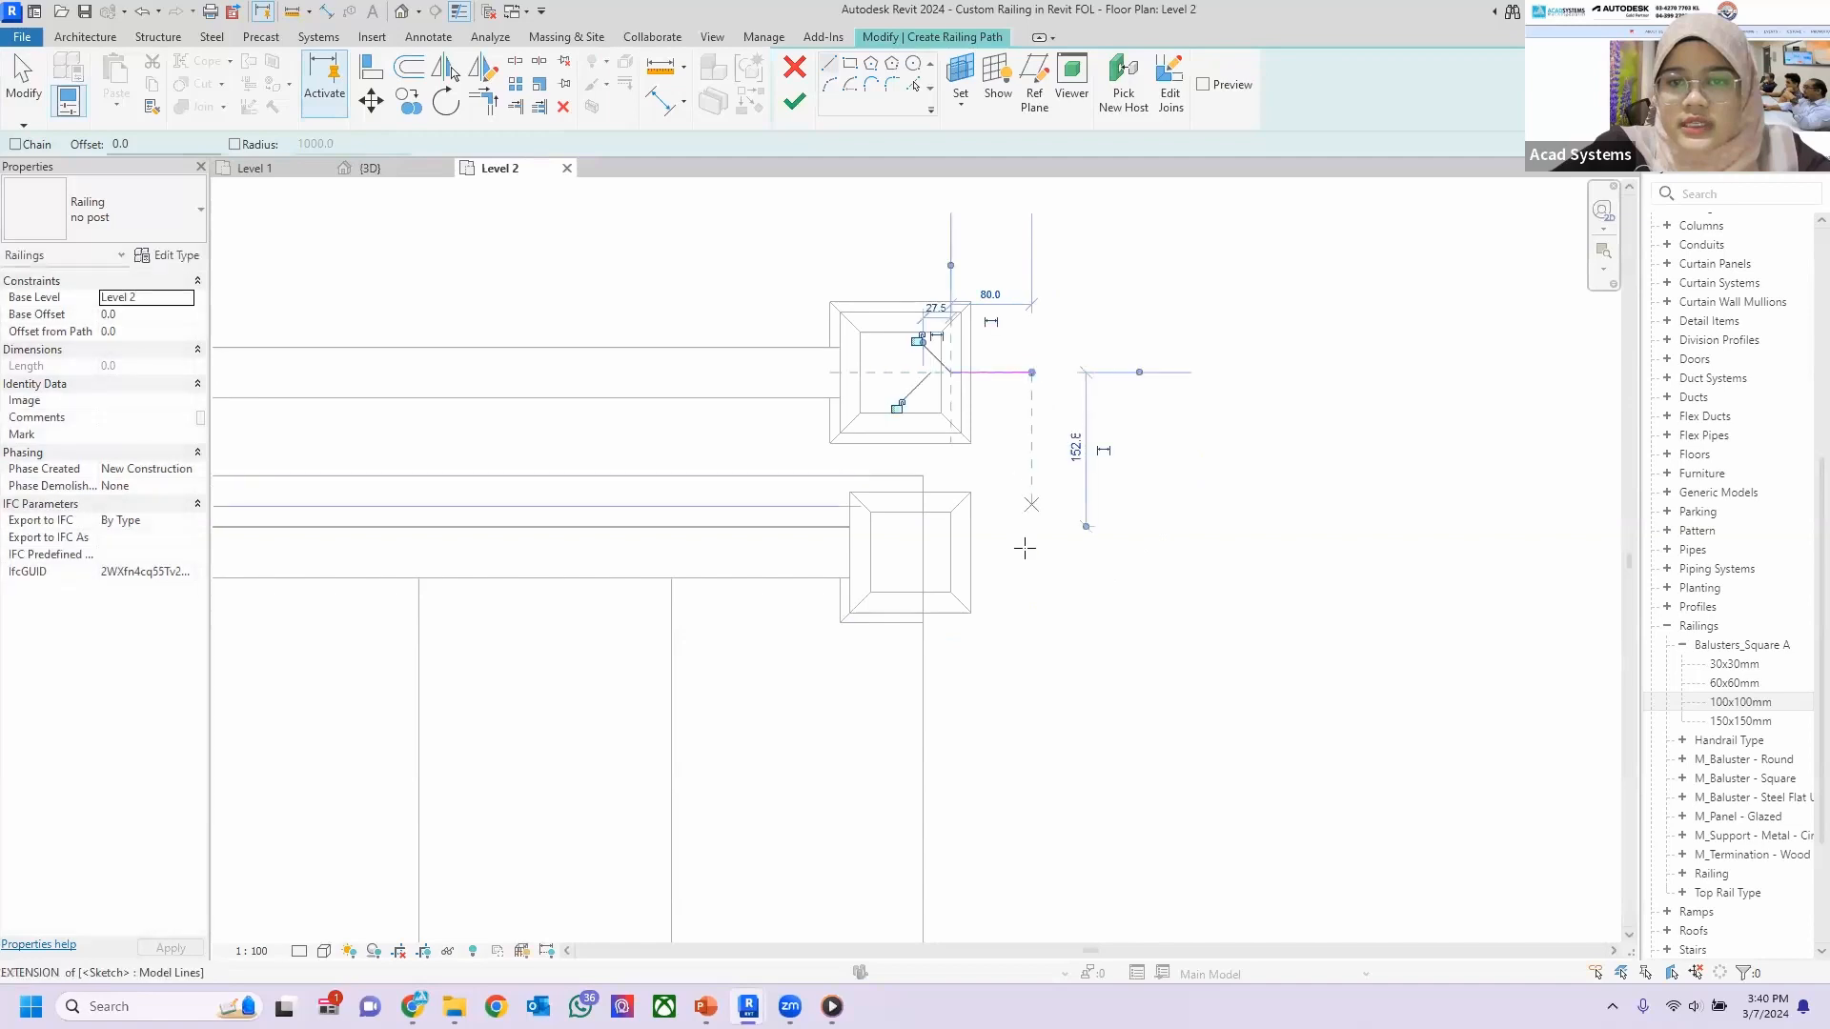
{"action": "left_click", "coordinate": [1031, 371]}
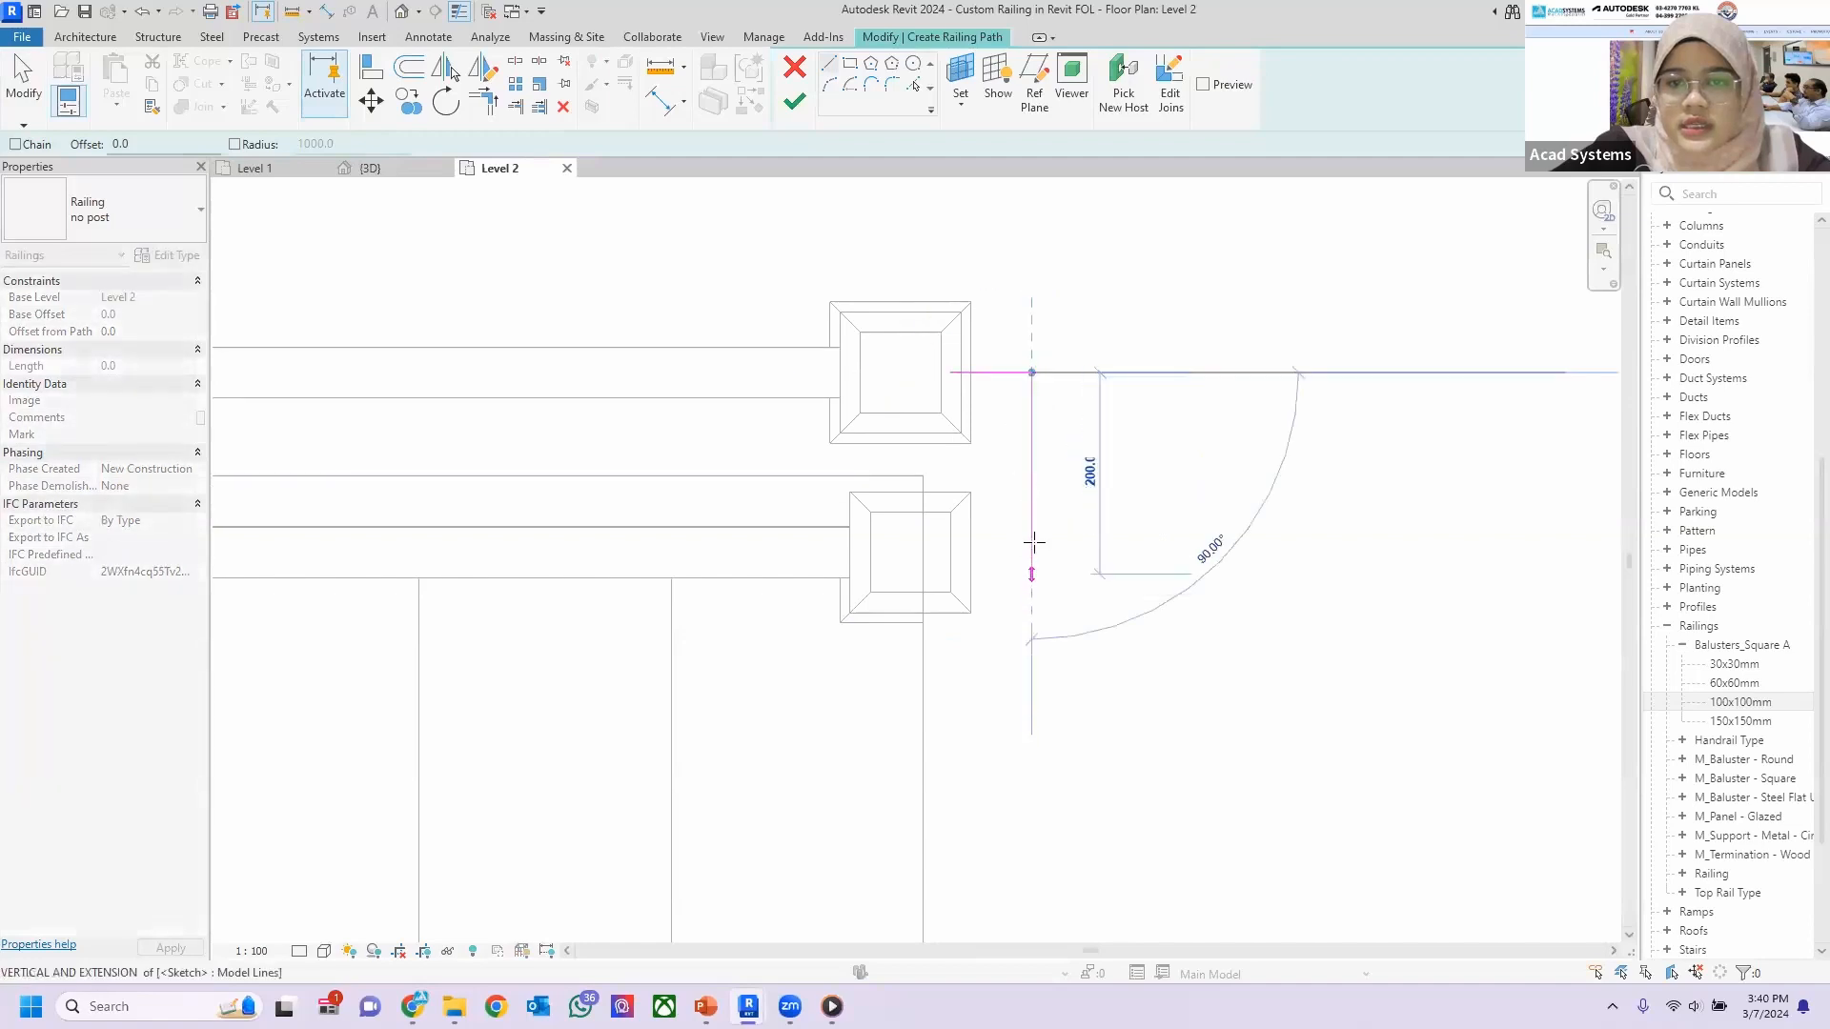
{"action": "left_click", "coordinate": [1024, 552]}
{"action": "left_click", "coordinate": [1035, 553]}
{"action": "left_click", "coordinate": [948, 553]}
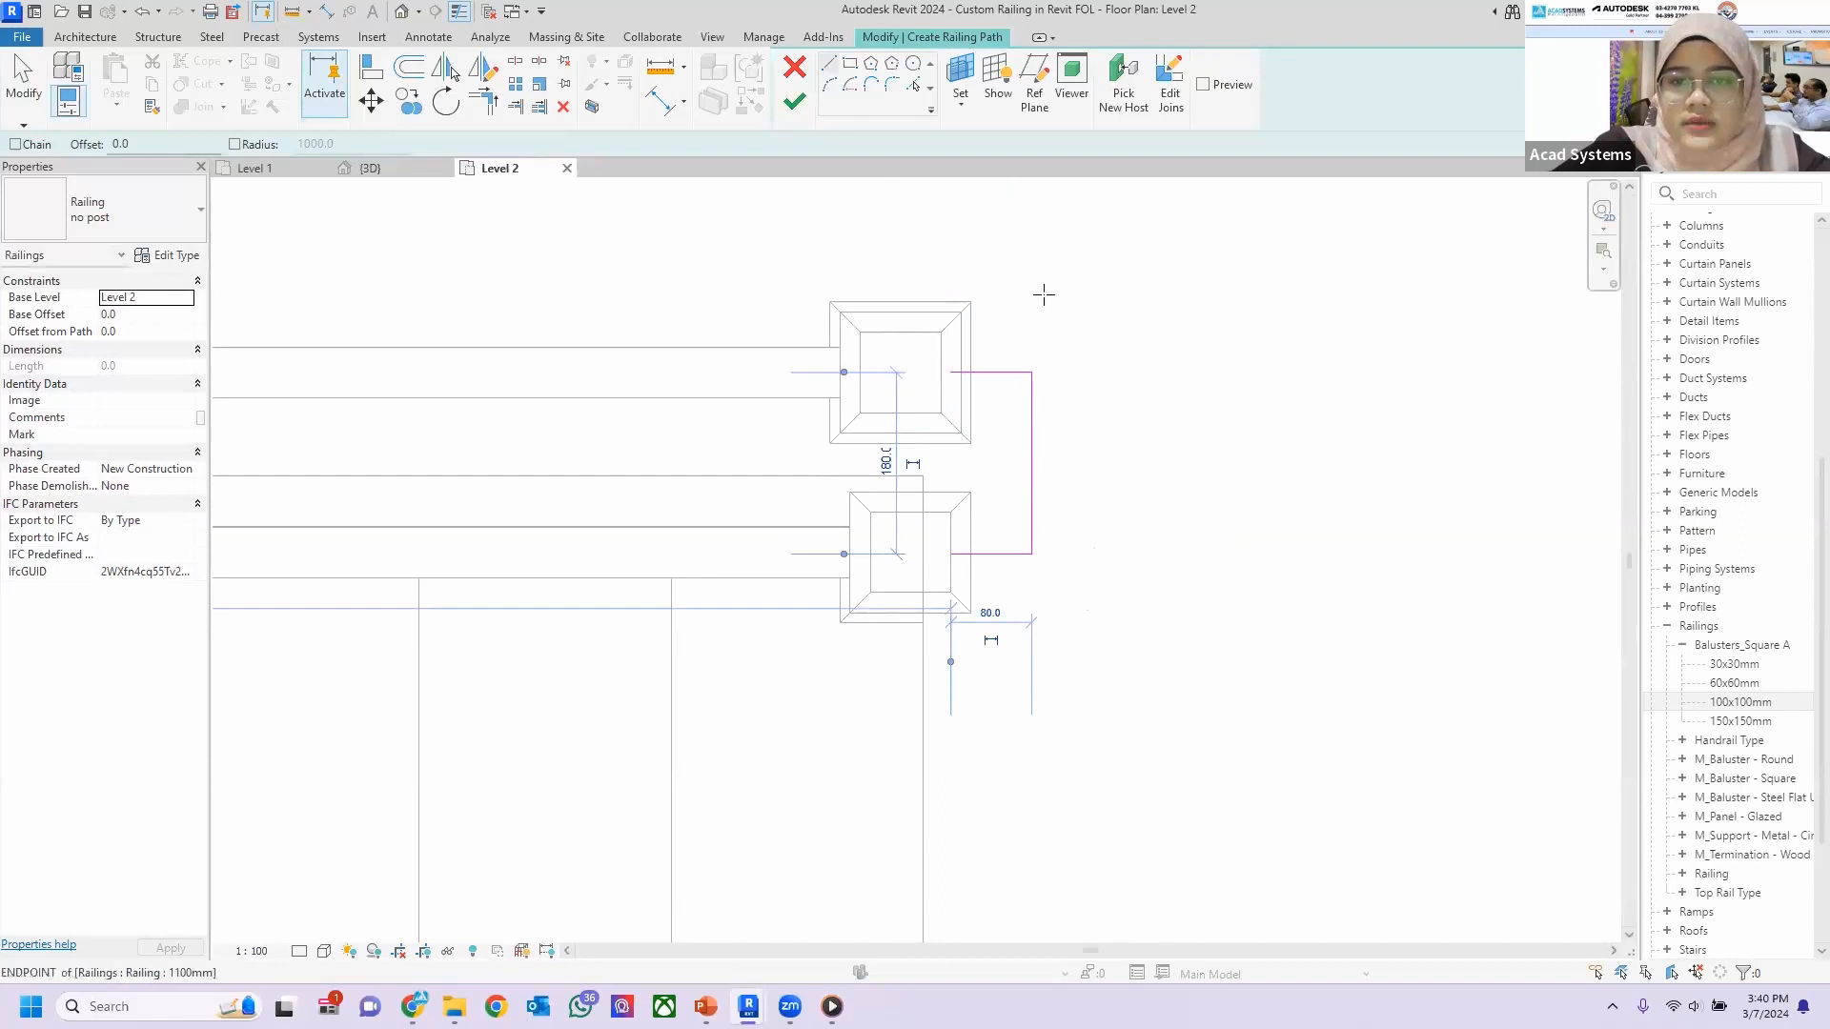
{"action": "scroll", "coordinate": [1086, 357], "scroll_direction": "up", "scroll_amount": 1}
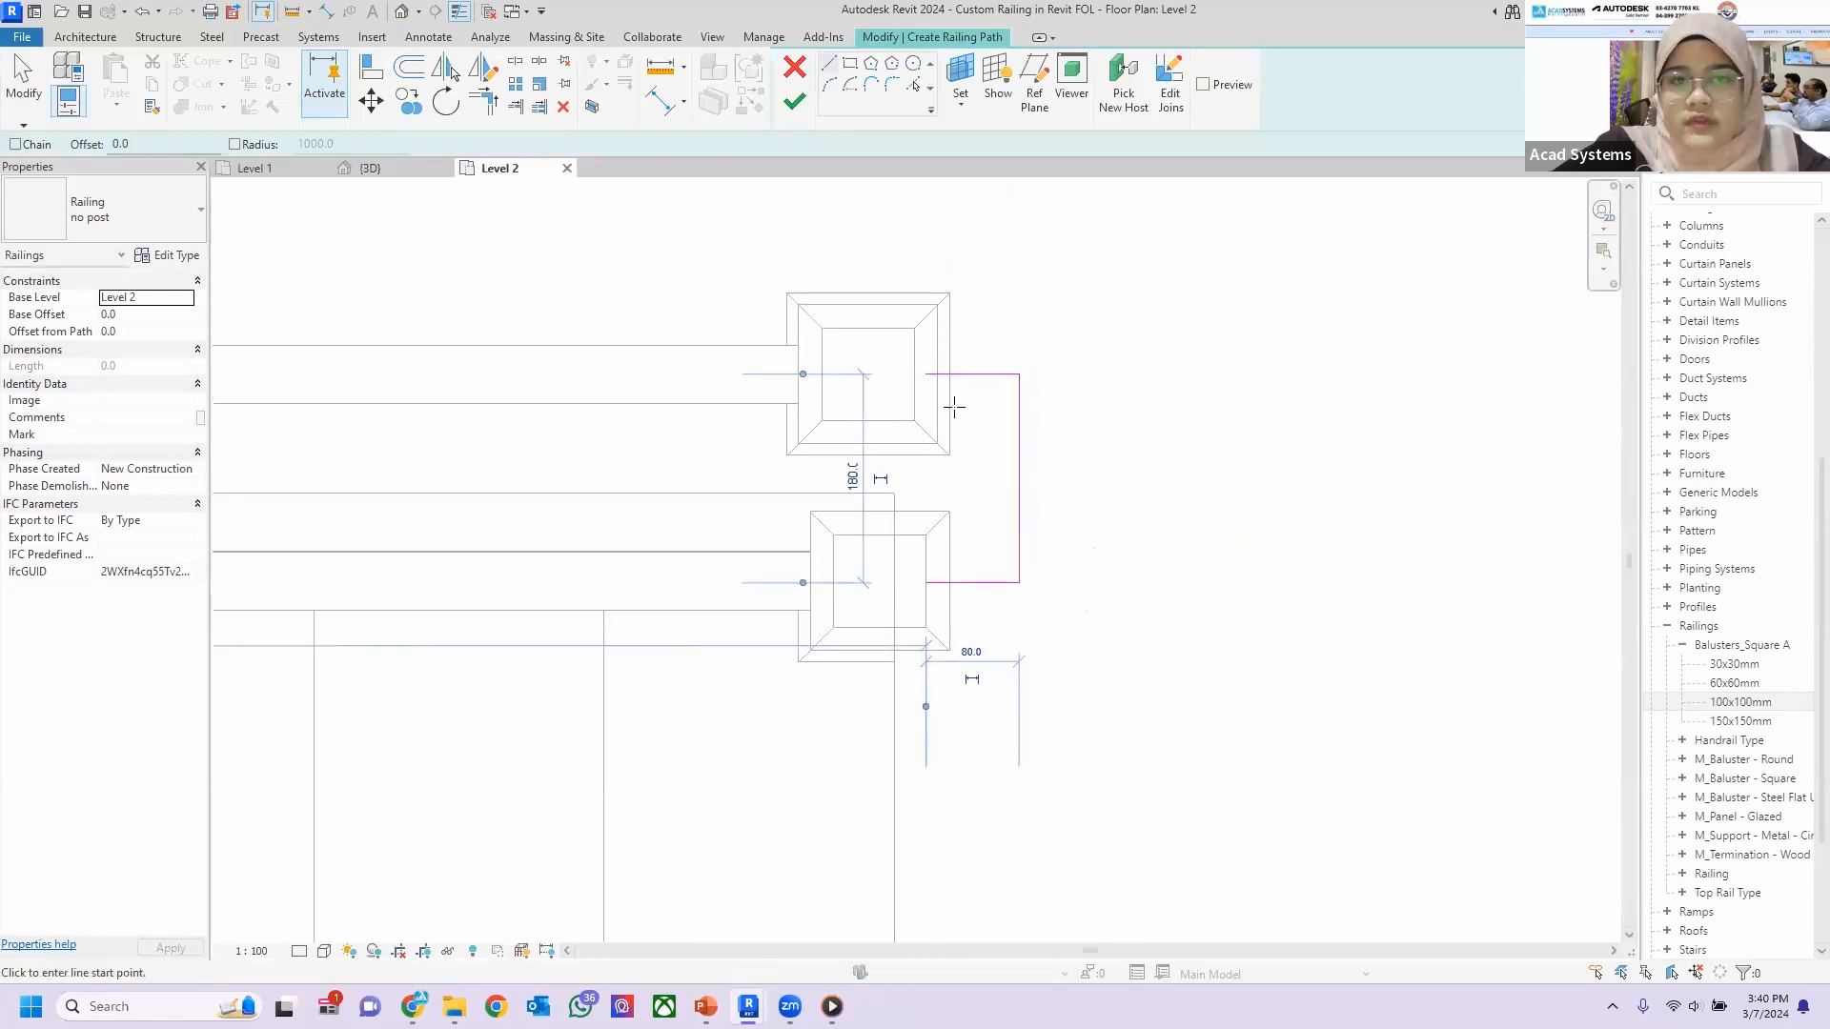
{"action": "left_click", "coordinate": [793, 102]}
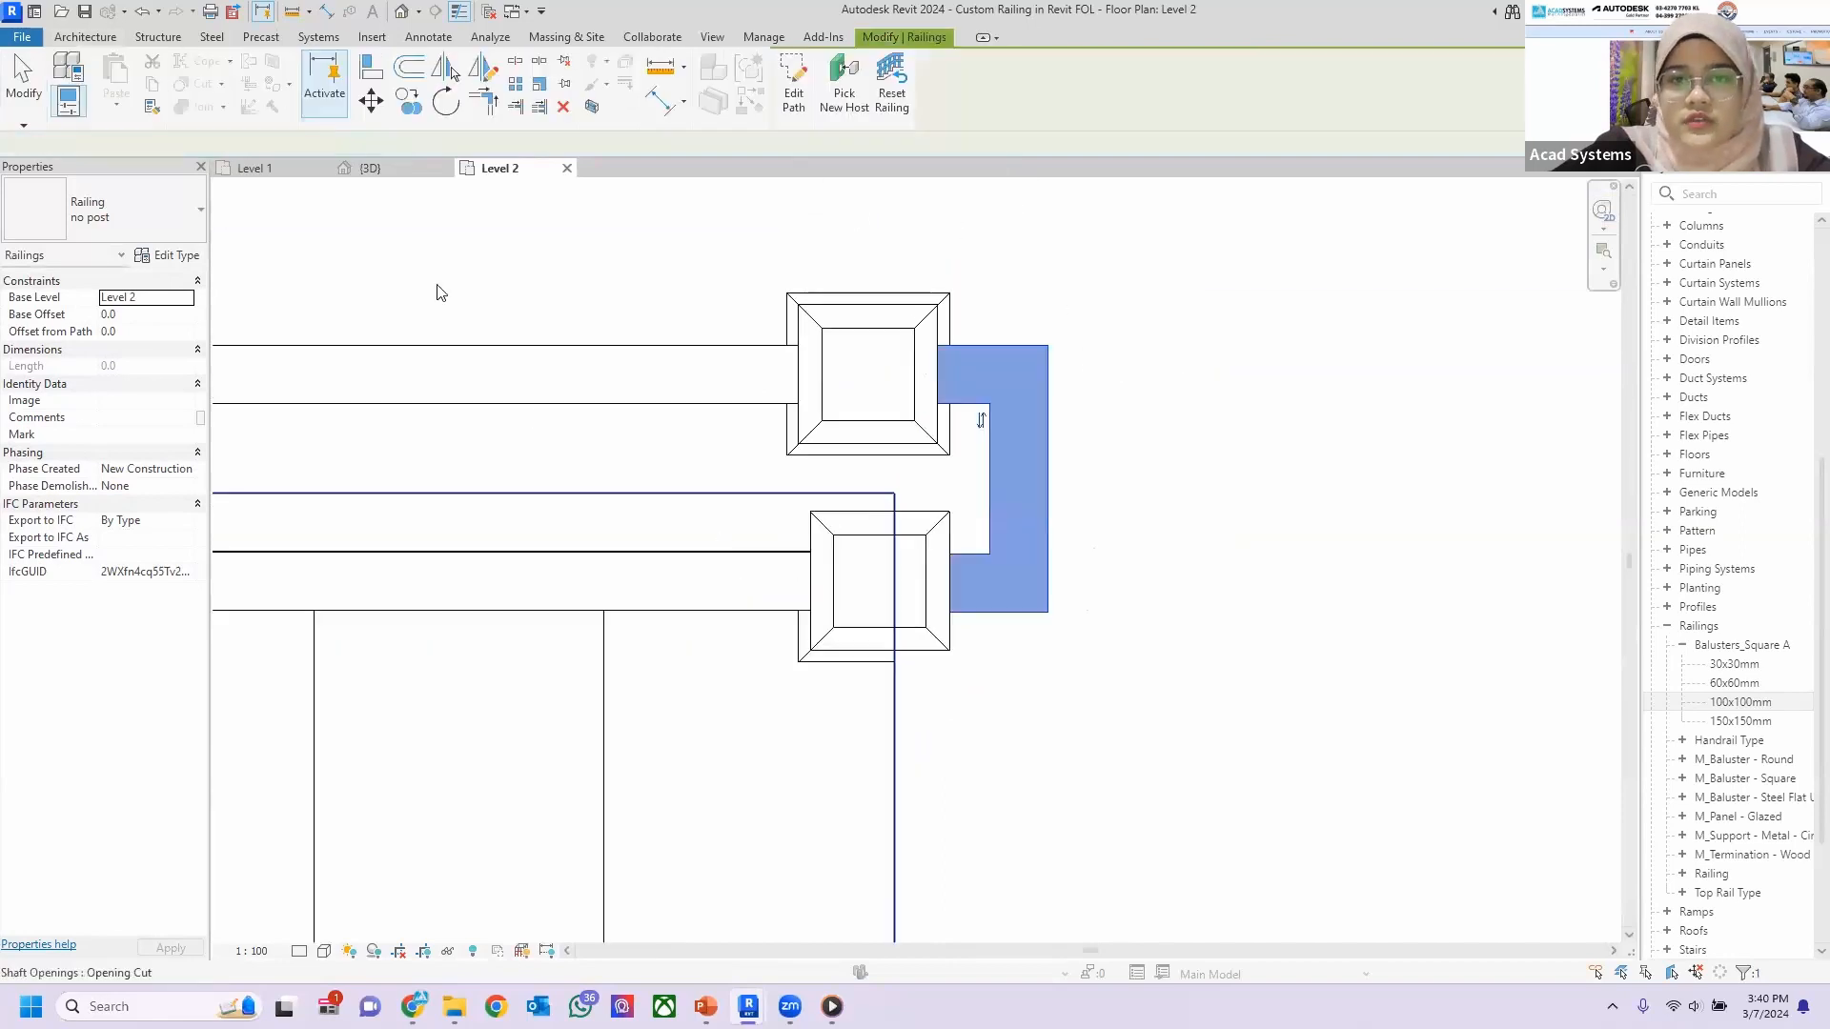
Examine in the 3D view how the short connecting railing joins the two posts and how the inner stair railing meets its Level 2 post.
{"action": "left_click", "coordinate": [370, 167]}
{"action": "middle_click_drag", "start_coordinate": [962, 616], "coordinate": [1108, 525], "text": "shift"}
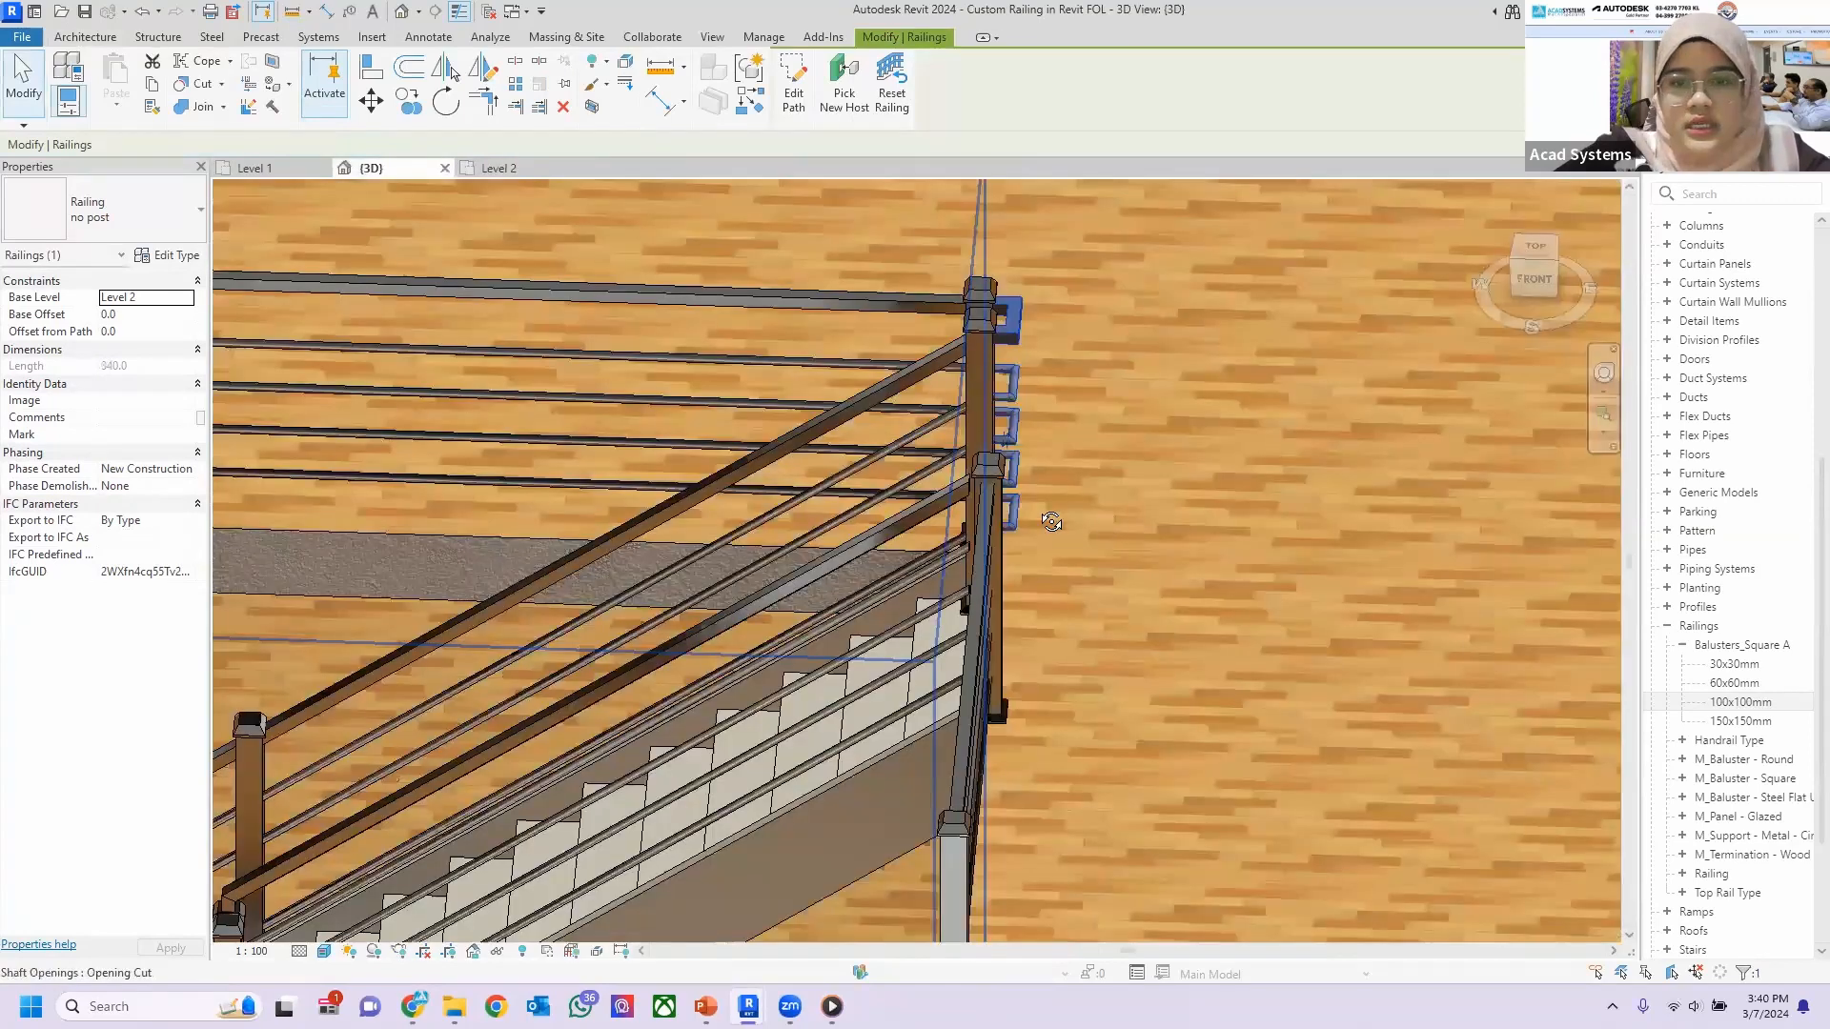
{"action": "key", "text": "Escape"}
{"action": "middle_click_drag", "start_coordinate": [886, 471], "coordinate": [905, 381], "text": "shift"}
{"action": "scroll", "coordinate": [867, 378], "scroll_direction": "up", "scroll_amount": 3}
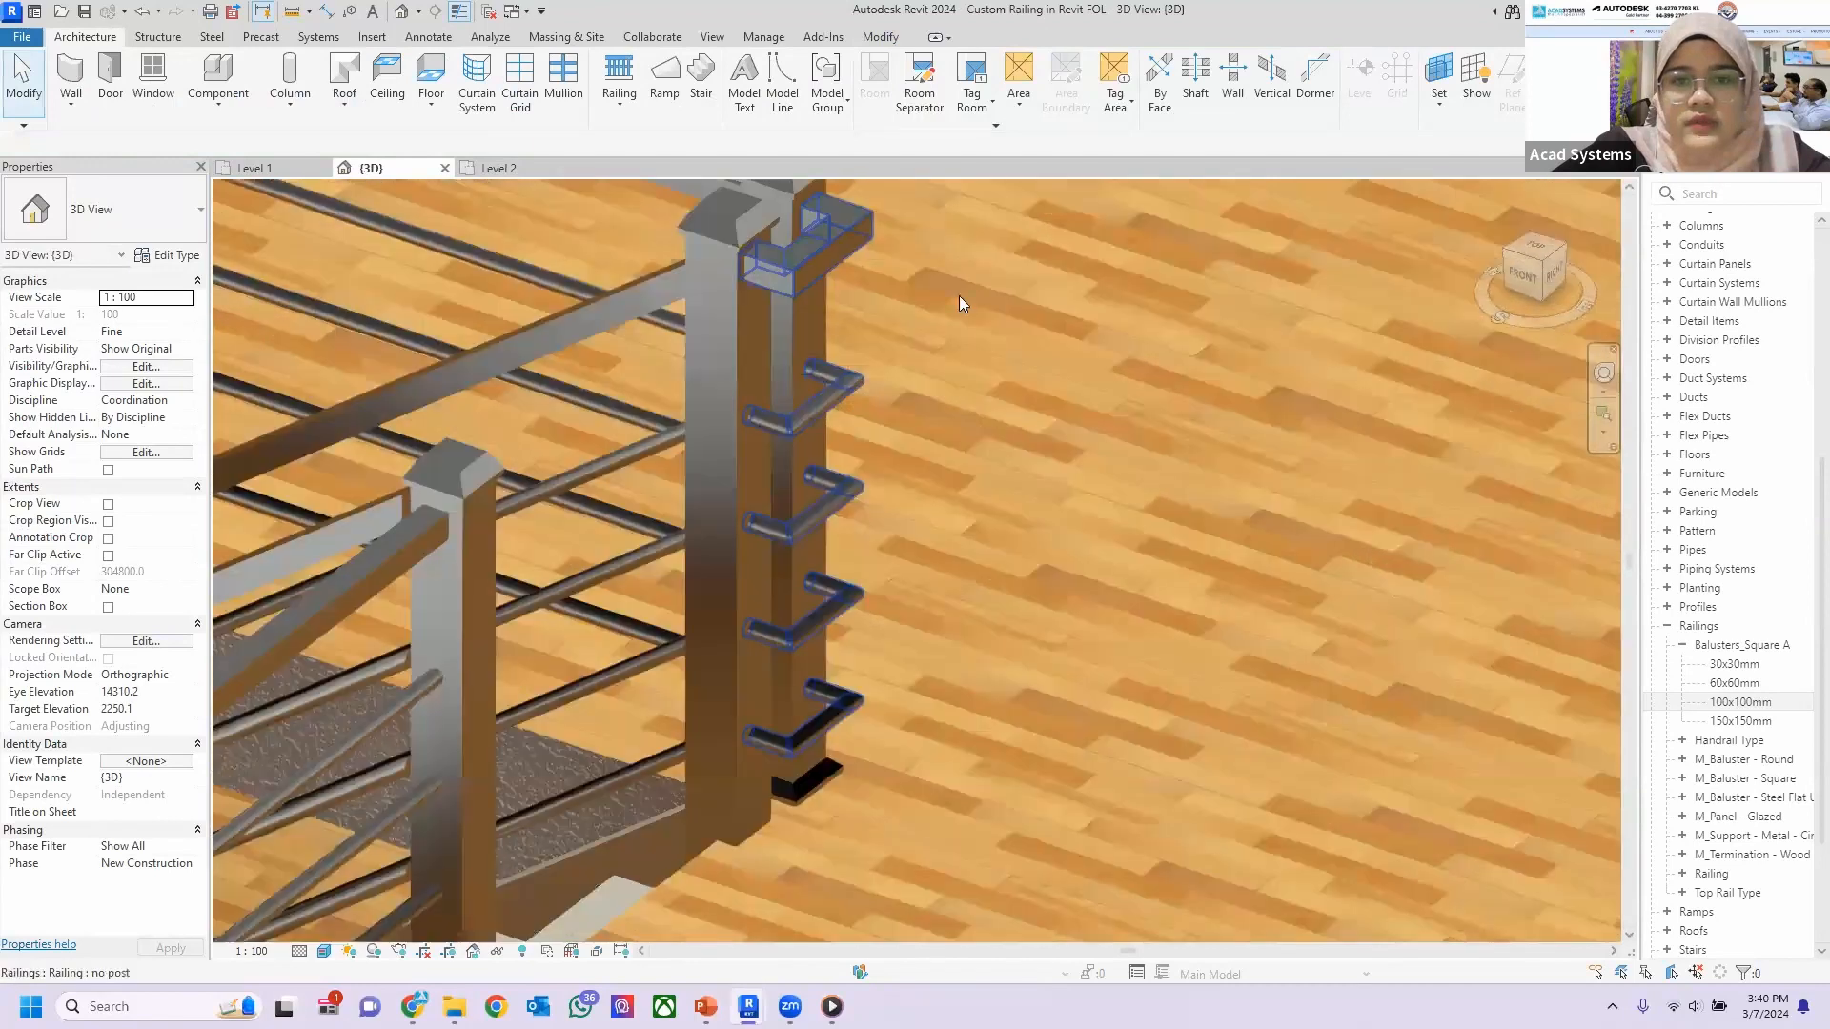
{"action": "scroll", "coordinate": [858, 401], "scroll_direction": "up", "scroll_amount": 3}
{"action": "middle_click_drag", "start_coordinate": [919, 606], "coordinate": [992, 413], "text": "shift"}
{"action": "scroll", "coordinate": [981, 381], "scroll_direction": "down", "scroll_amount": 3}
{"action": "middle_click_drag", "start_coordinate": [949, 749], "coordinate": [747, 578], "text": "shift"}
{"action": "middle_click_drag", "start_coordinate": [901, 580], "coordinate": [1058, 544], "text": "shift"}
{"action": "scroll", "coordinate": [1020, 490], "scroll_direction": "down", "scroll_amount": 4}
{"action": "middle_click_drag", "start_coordinate": [1060, 453], "coordinate": [1065, 427], "text": "shift"}
{"action": "scroll", "coordinate": [1144, 381], "scroll_direction": "up", "scroll_amount": 6}
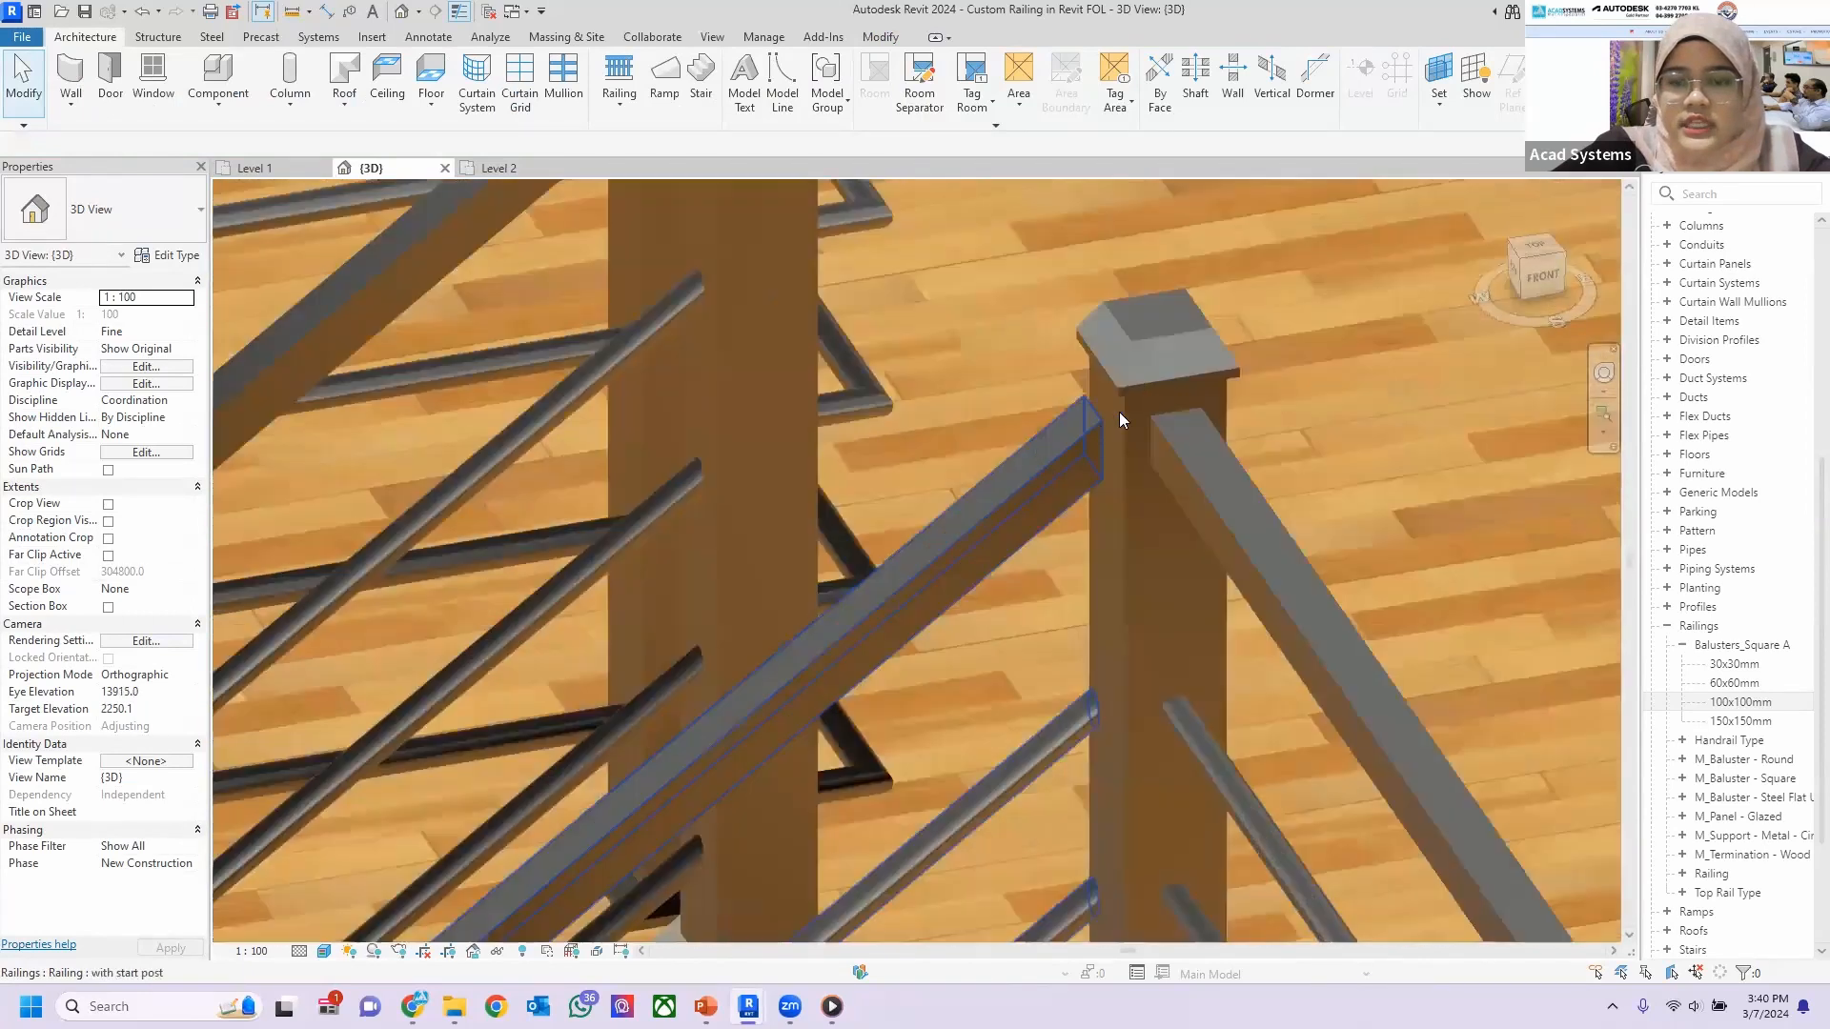
In the Level 2 plan, extend the "with start post" stair railing's path to the Level 2 post's centreline, about 2820 mm long, and finish the sketch.
{"action": "left_click", "coordinate": [483, 168]}
{"action": "scroll", "coordinate": [872, 620], "scroll_direction": "down", "scroll_amount": 4}
{"action": "middle_click_drag", "start_coordinate": [873, 642], "coordinate": [927, 402]}
{"action": "middle_click_drag", "start_coordinate": [917, 698], "coordinate": [938, 385]}
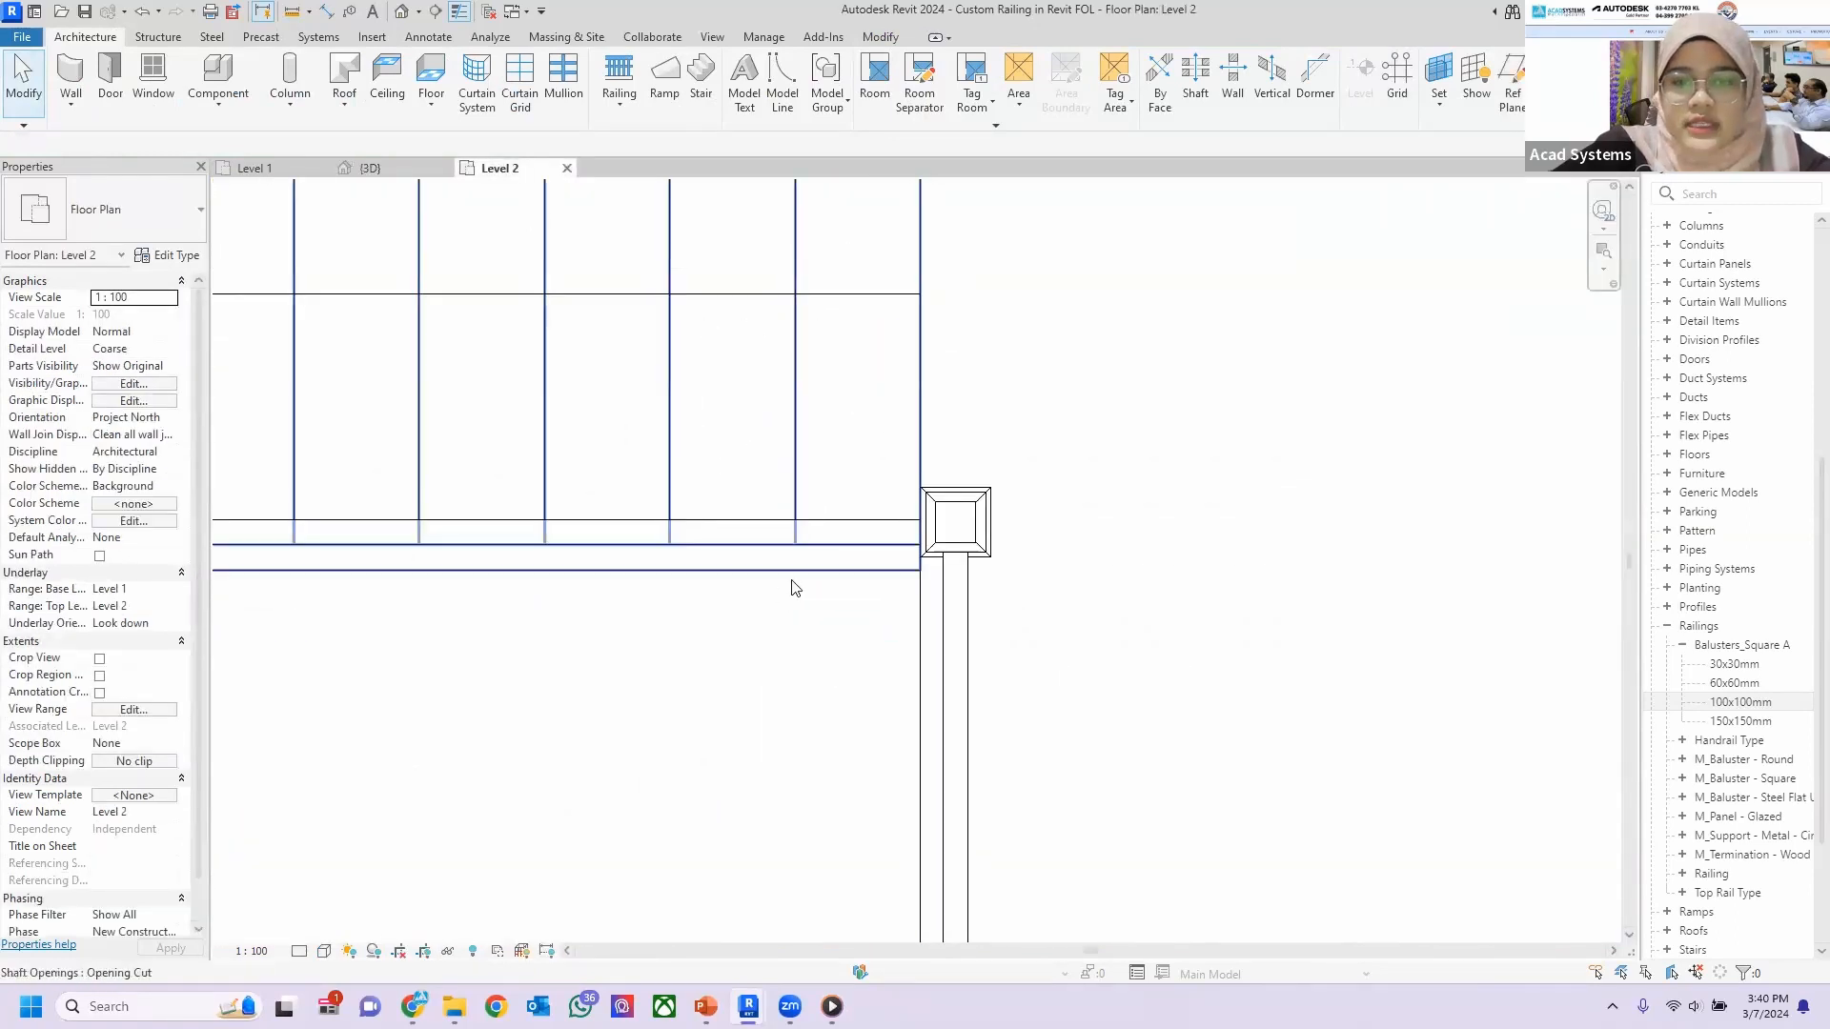
{"action": "left_click", "coordinate": [688, 525]}
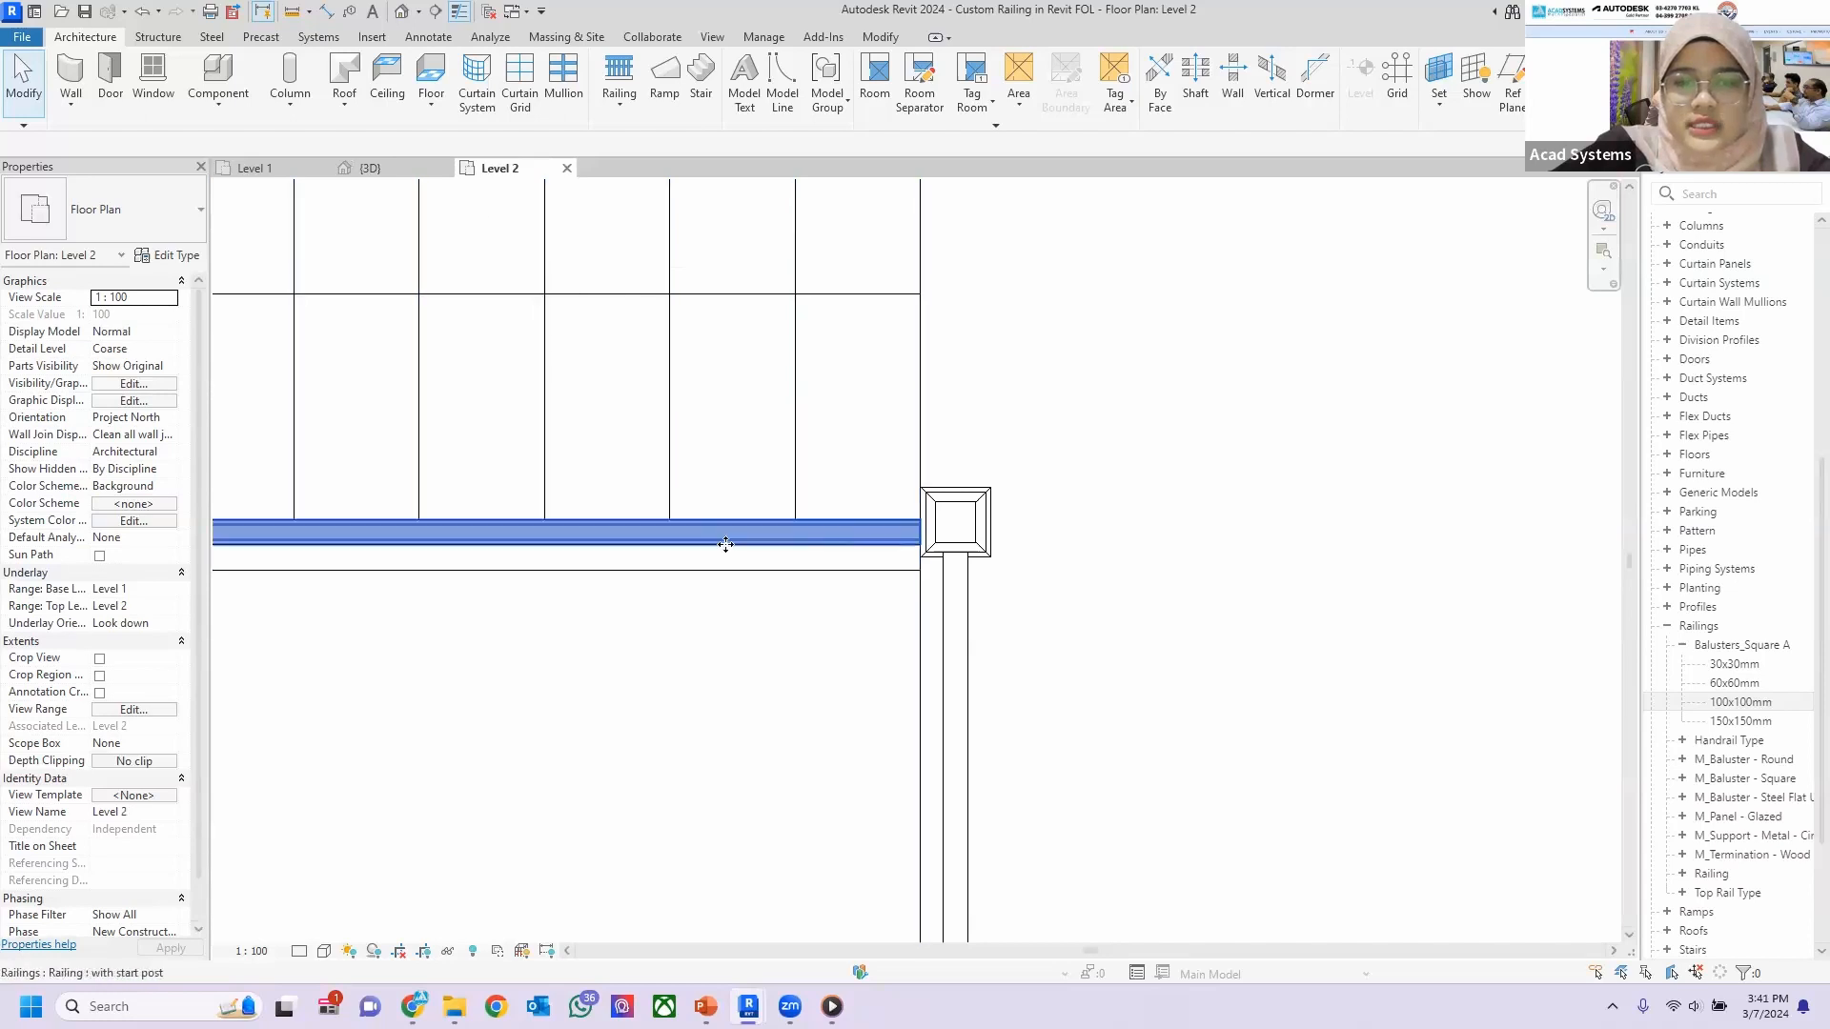
{"action": "double_click", "coordinate": [682, 531]}
{"action": "scroll", "coordinate": [896, 551], "scroll_direction": "up", "scroll_amount": 3}
{"action": "left_click", "coordinate": [942, 547]}
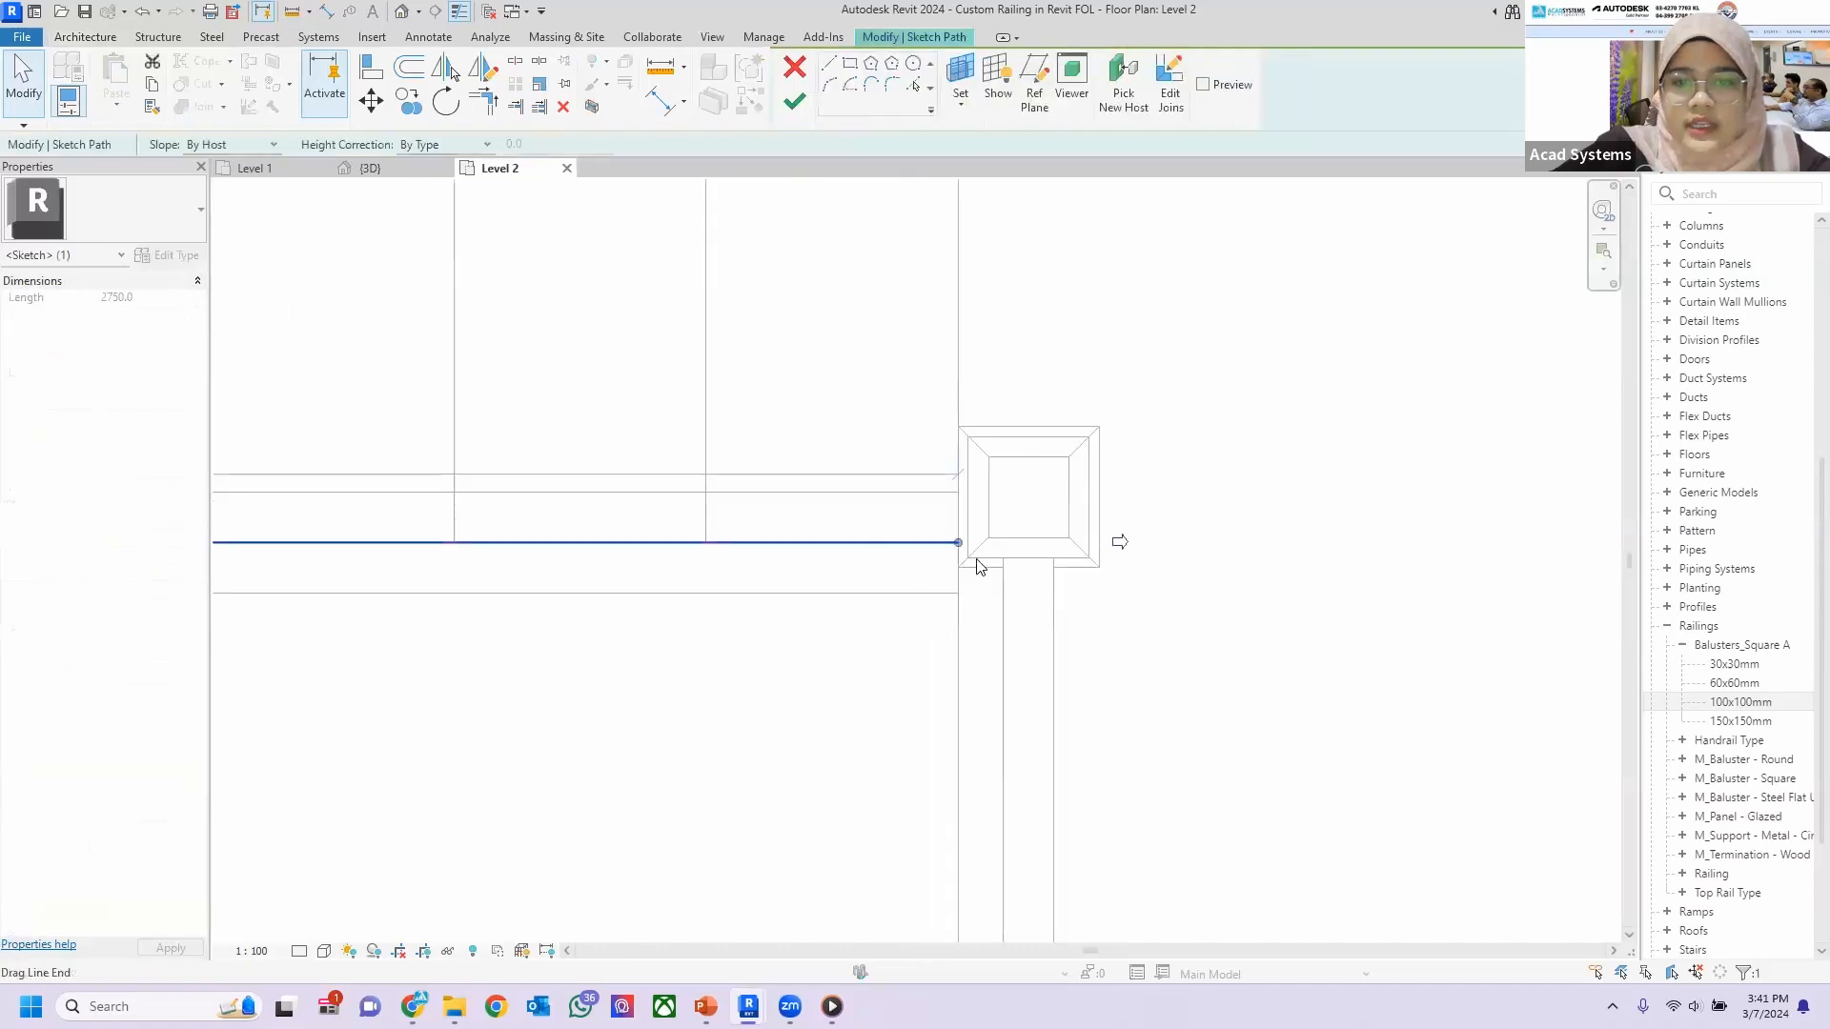
{"action": "left_click_drag", "start_coordinate": [959, 545], "coordinate": [1029, 542]}
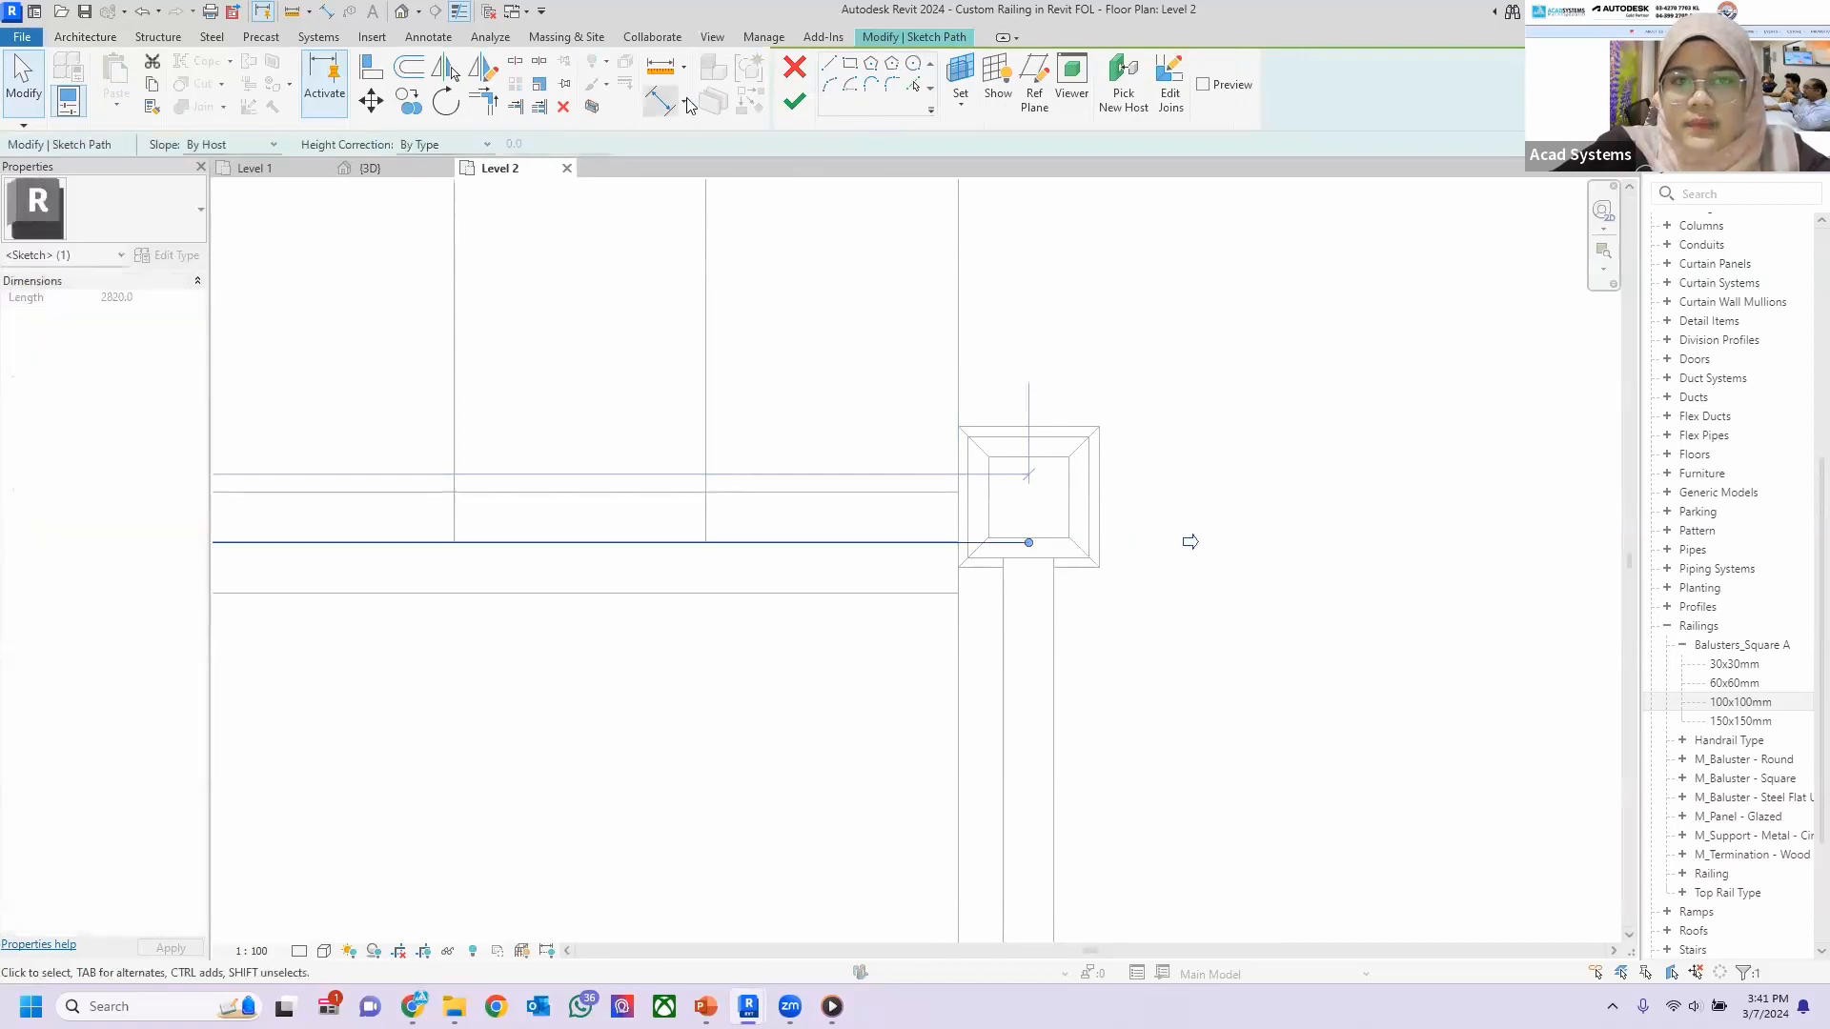
{"action": "left_click", "coordinate": [789, 105]}
Inspect the extended stair railing and the Level 2 railings around the opening in the 3D view.
{"action": "left_click", "coordinate": [367, 169]}
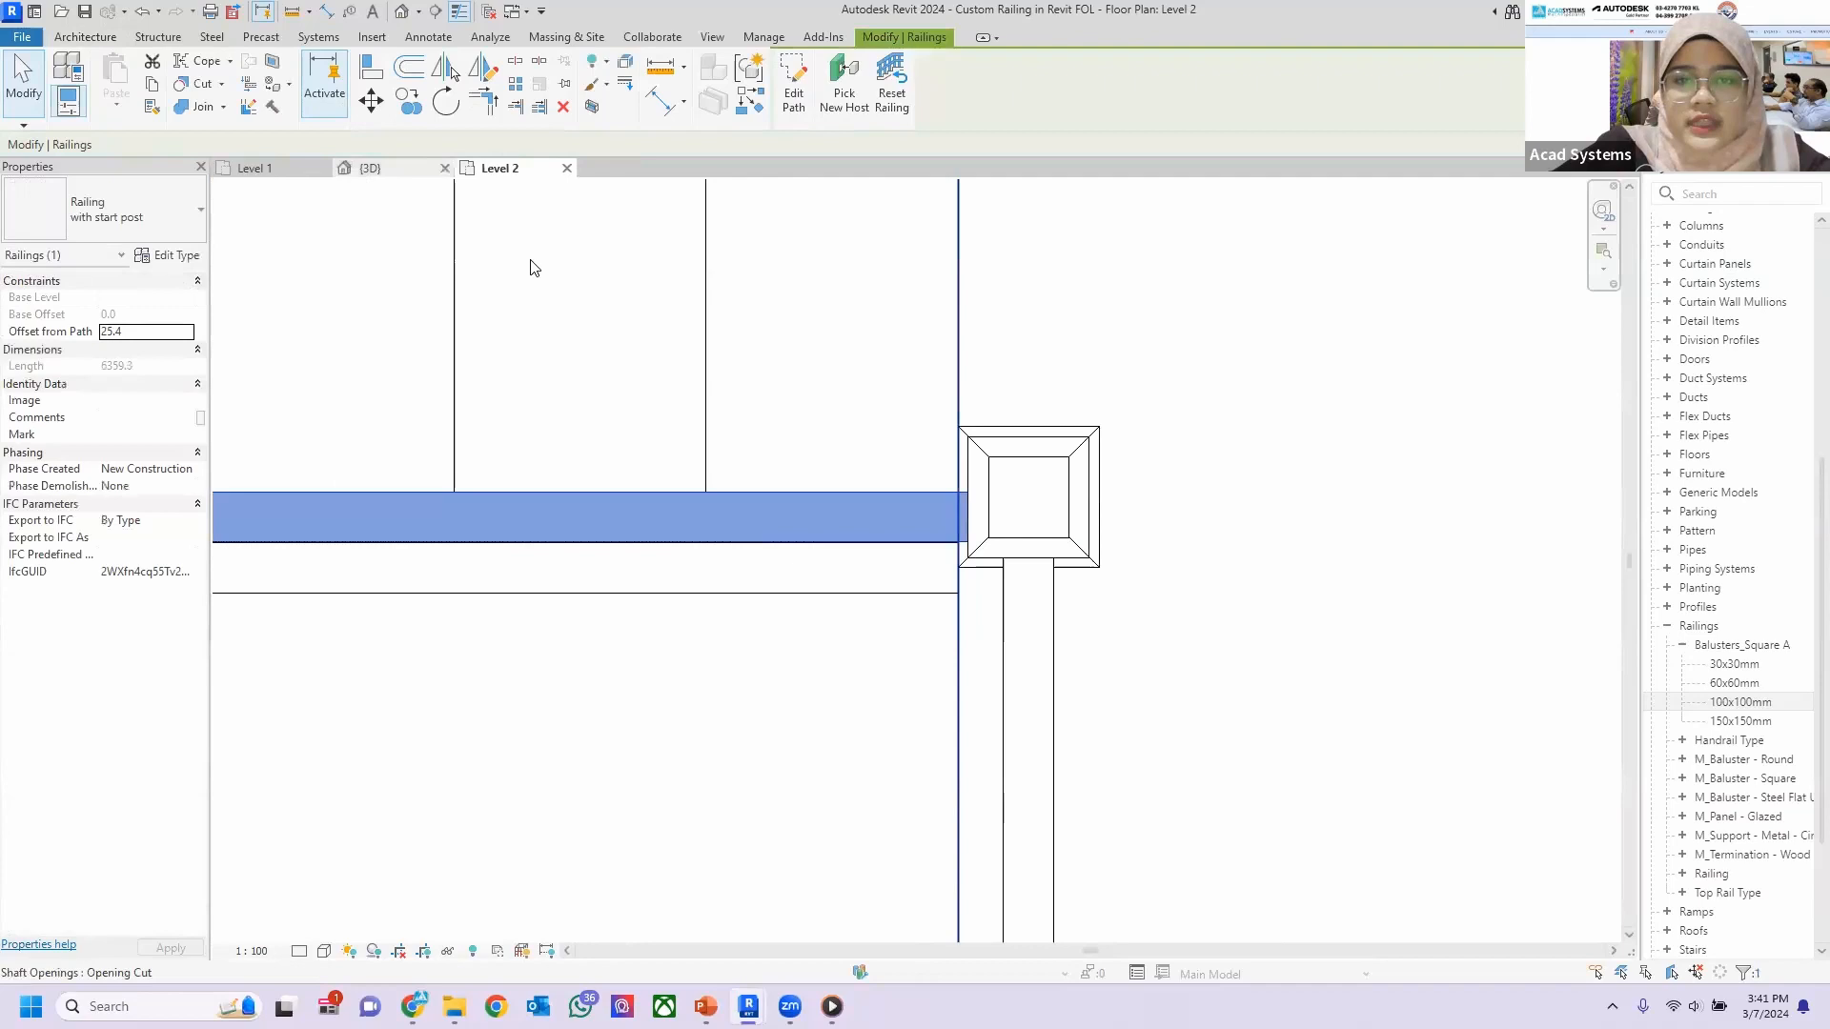
{"action": "key", "text": "Escape"}
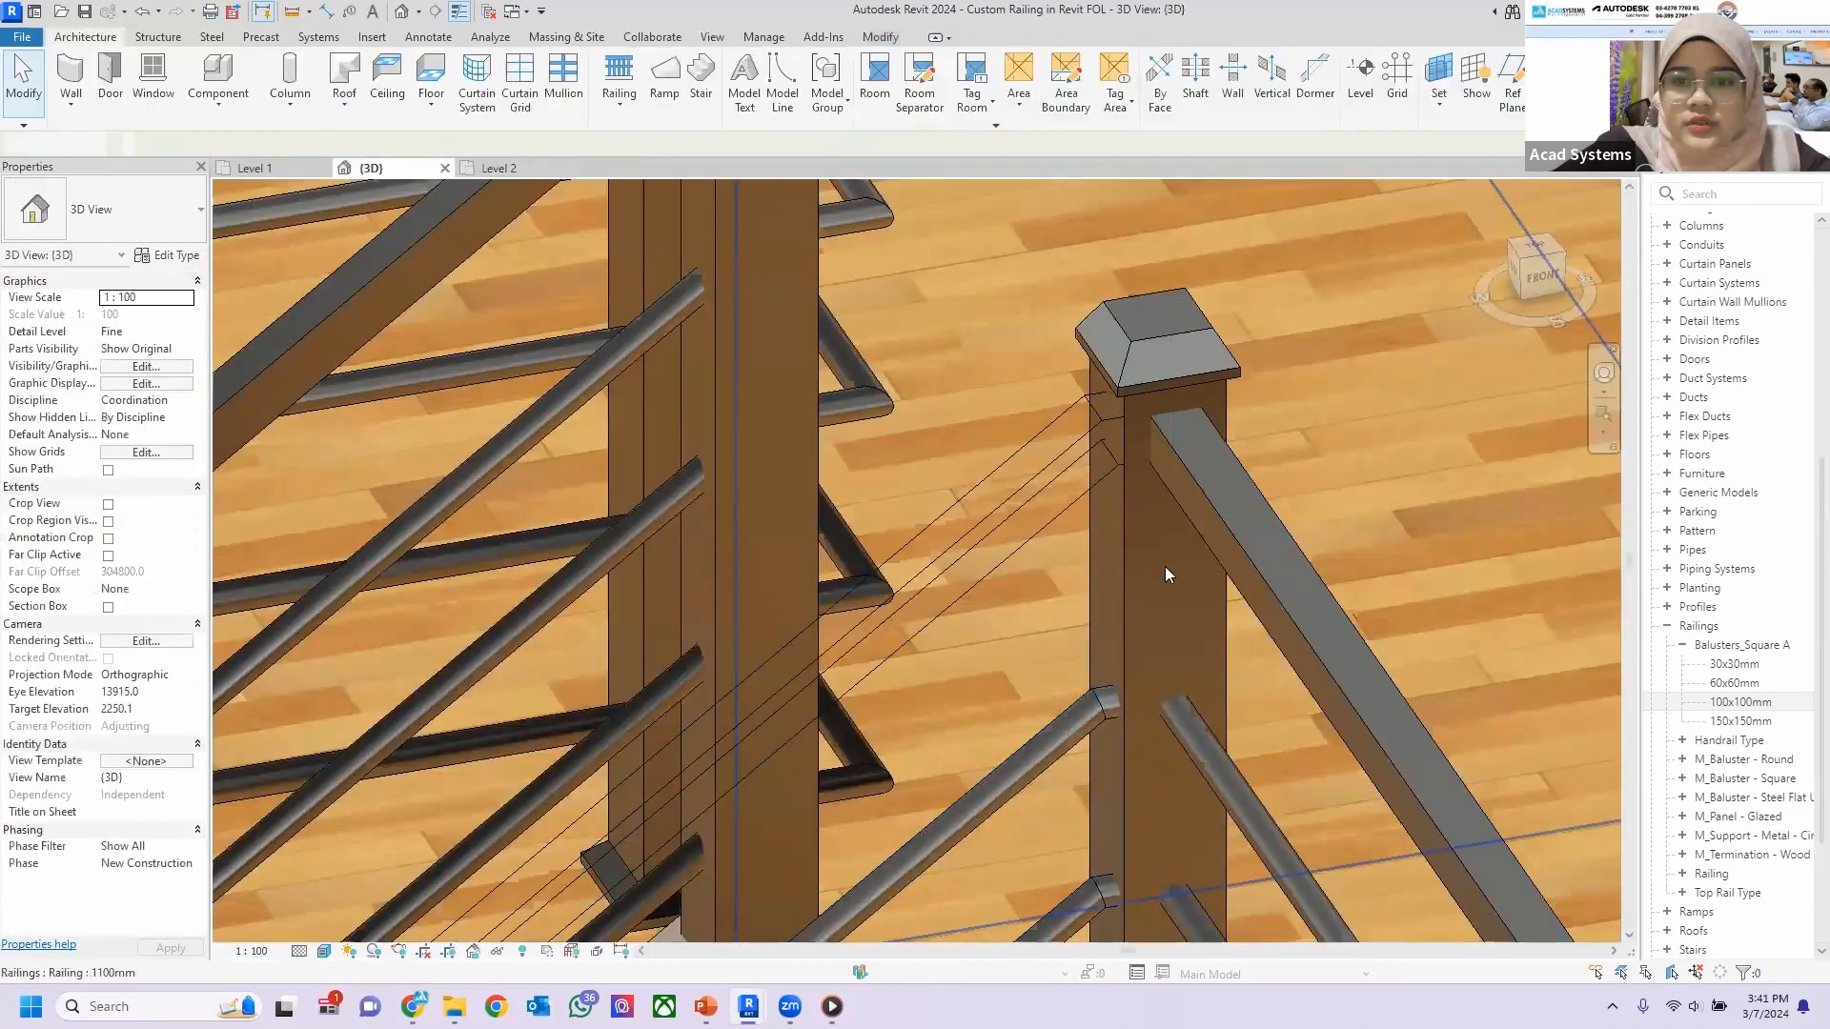
{"action": "scroll", "coordinate": [1221, 579], "scroll_direction": "down", "scroll_amount": 5}
{"action": "middle_click_drag", "start_coordinate": [892, 566], "coordinate": [1005, 582], "text": "shift"}
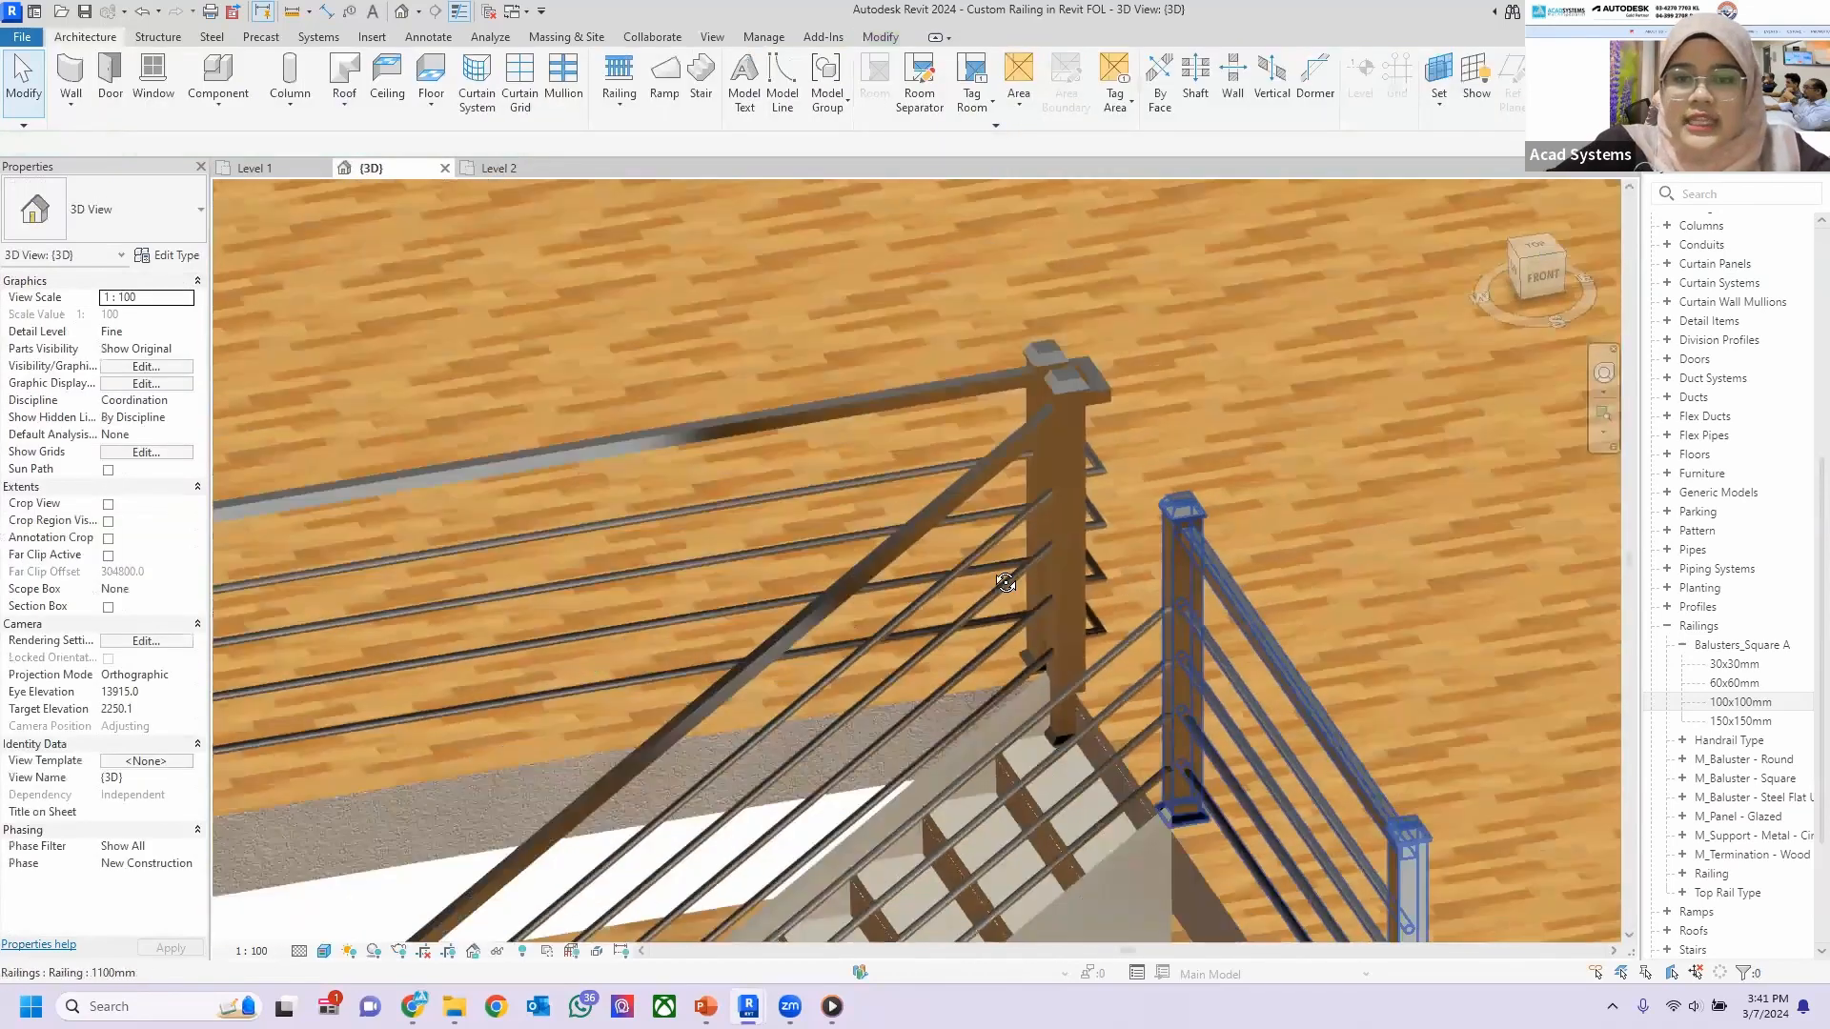
{"action": "scroll", "coordinate": [735, 473], "scroll_direction": "down", "scroll_amount": 5}
{"action": "middle_click_drag", "start_coordinate": [838, 555], "coordinate": [896, 345], "text": "shift"}
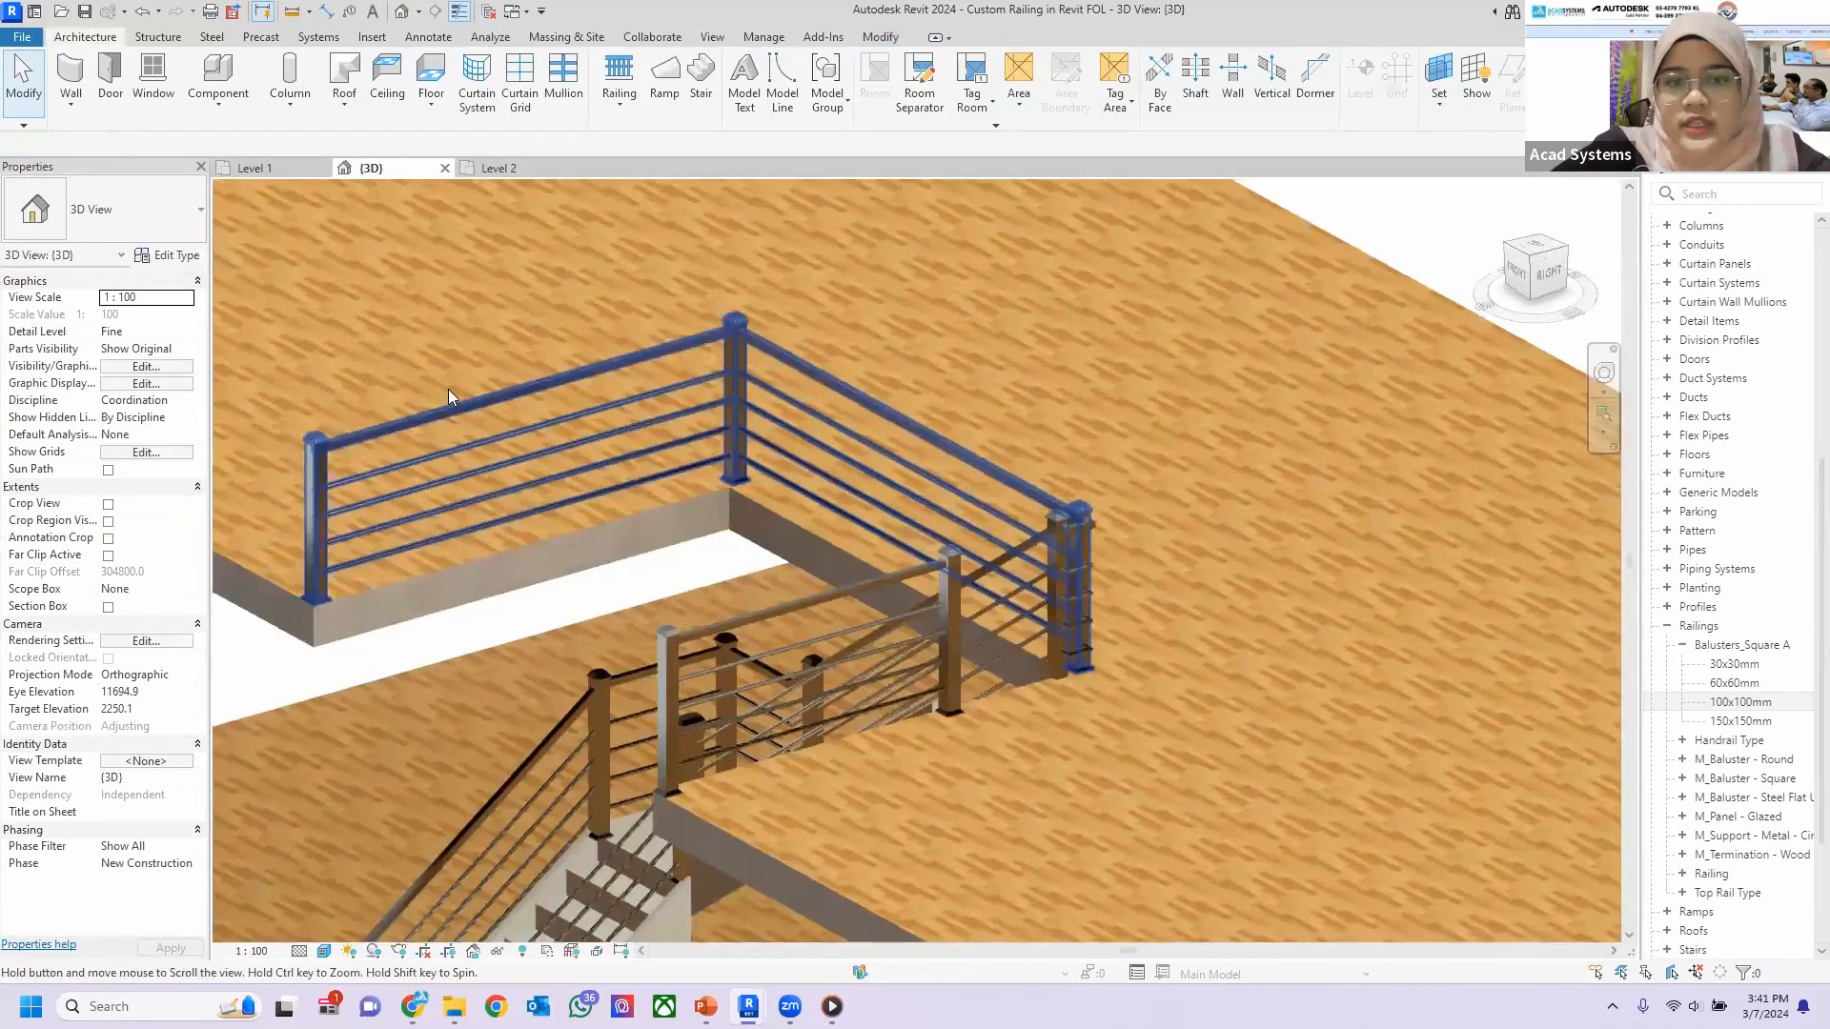
{"action": "middle_click_drag", "start_coordinate": [448, 388], "coordinate": [573, 366], "text": "shift"}
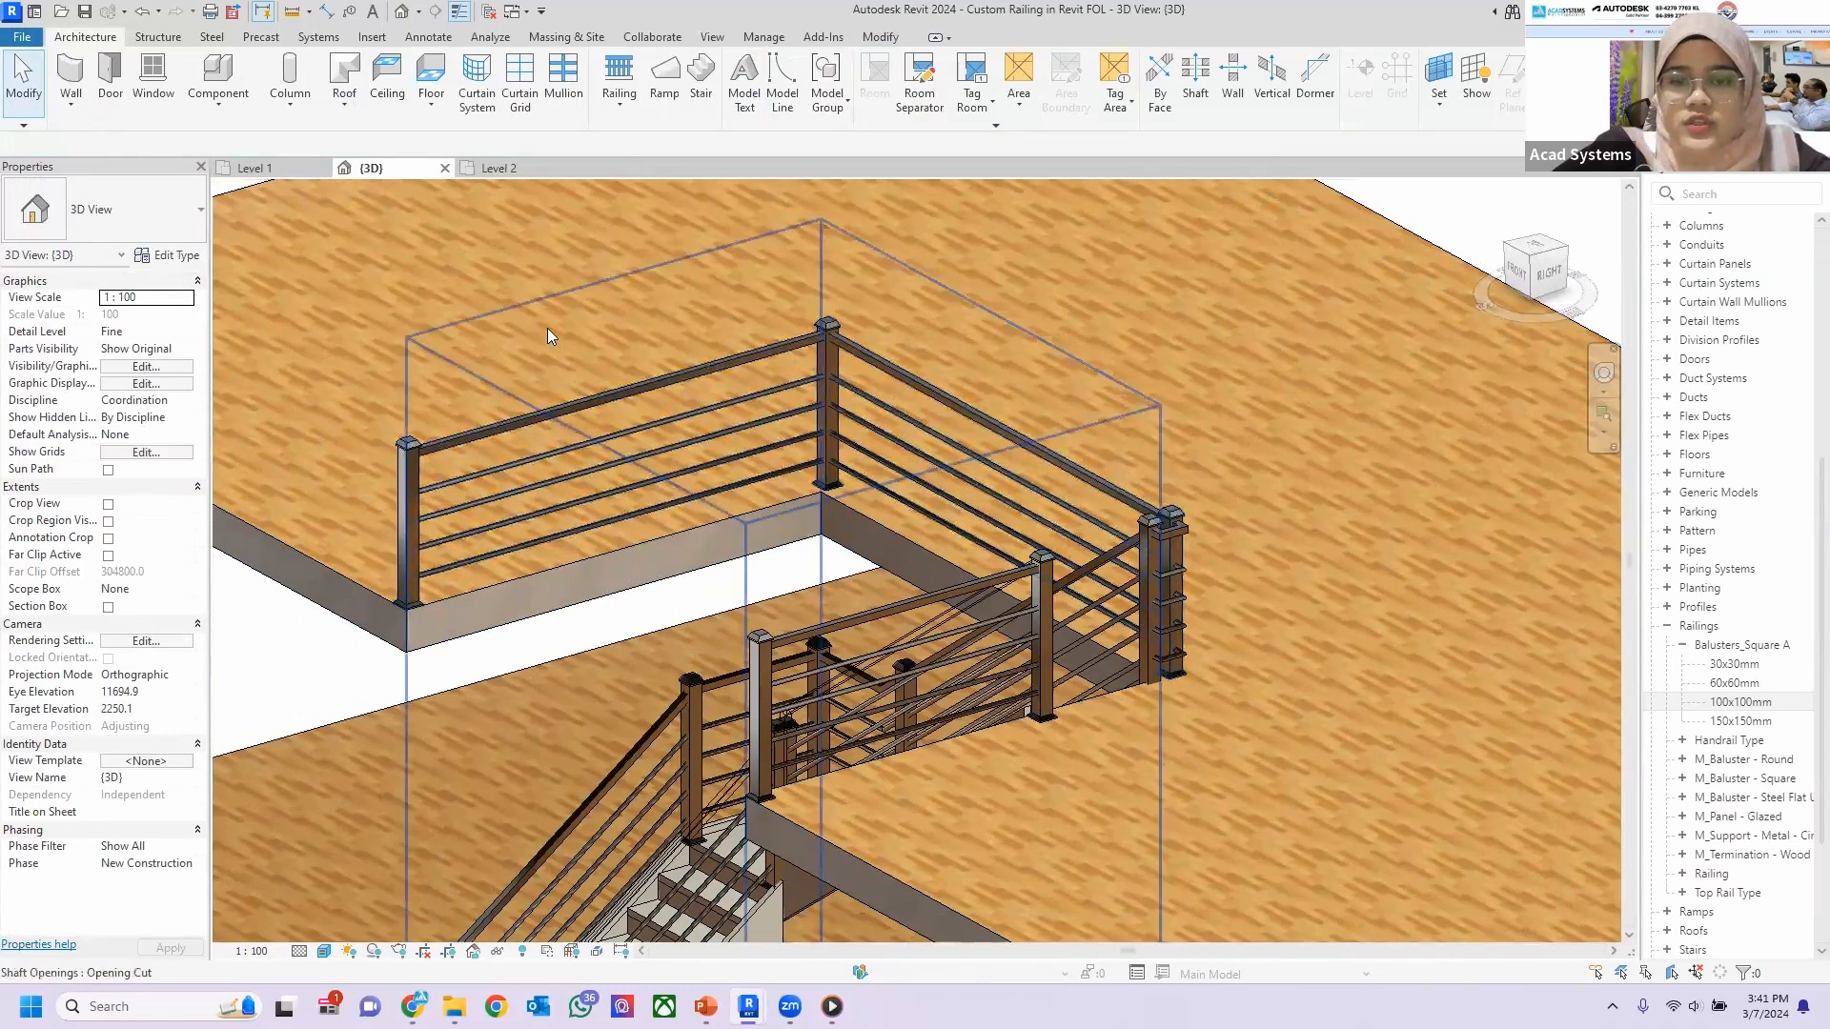
In the Level 2 plan, split the L-shaped railing's path midway along its horizontal leg and at two points along its vertical leg, and finish the sketch.
{"action": "left_click", "coordinate": [619, 400]}
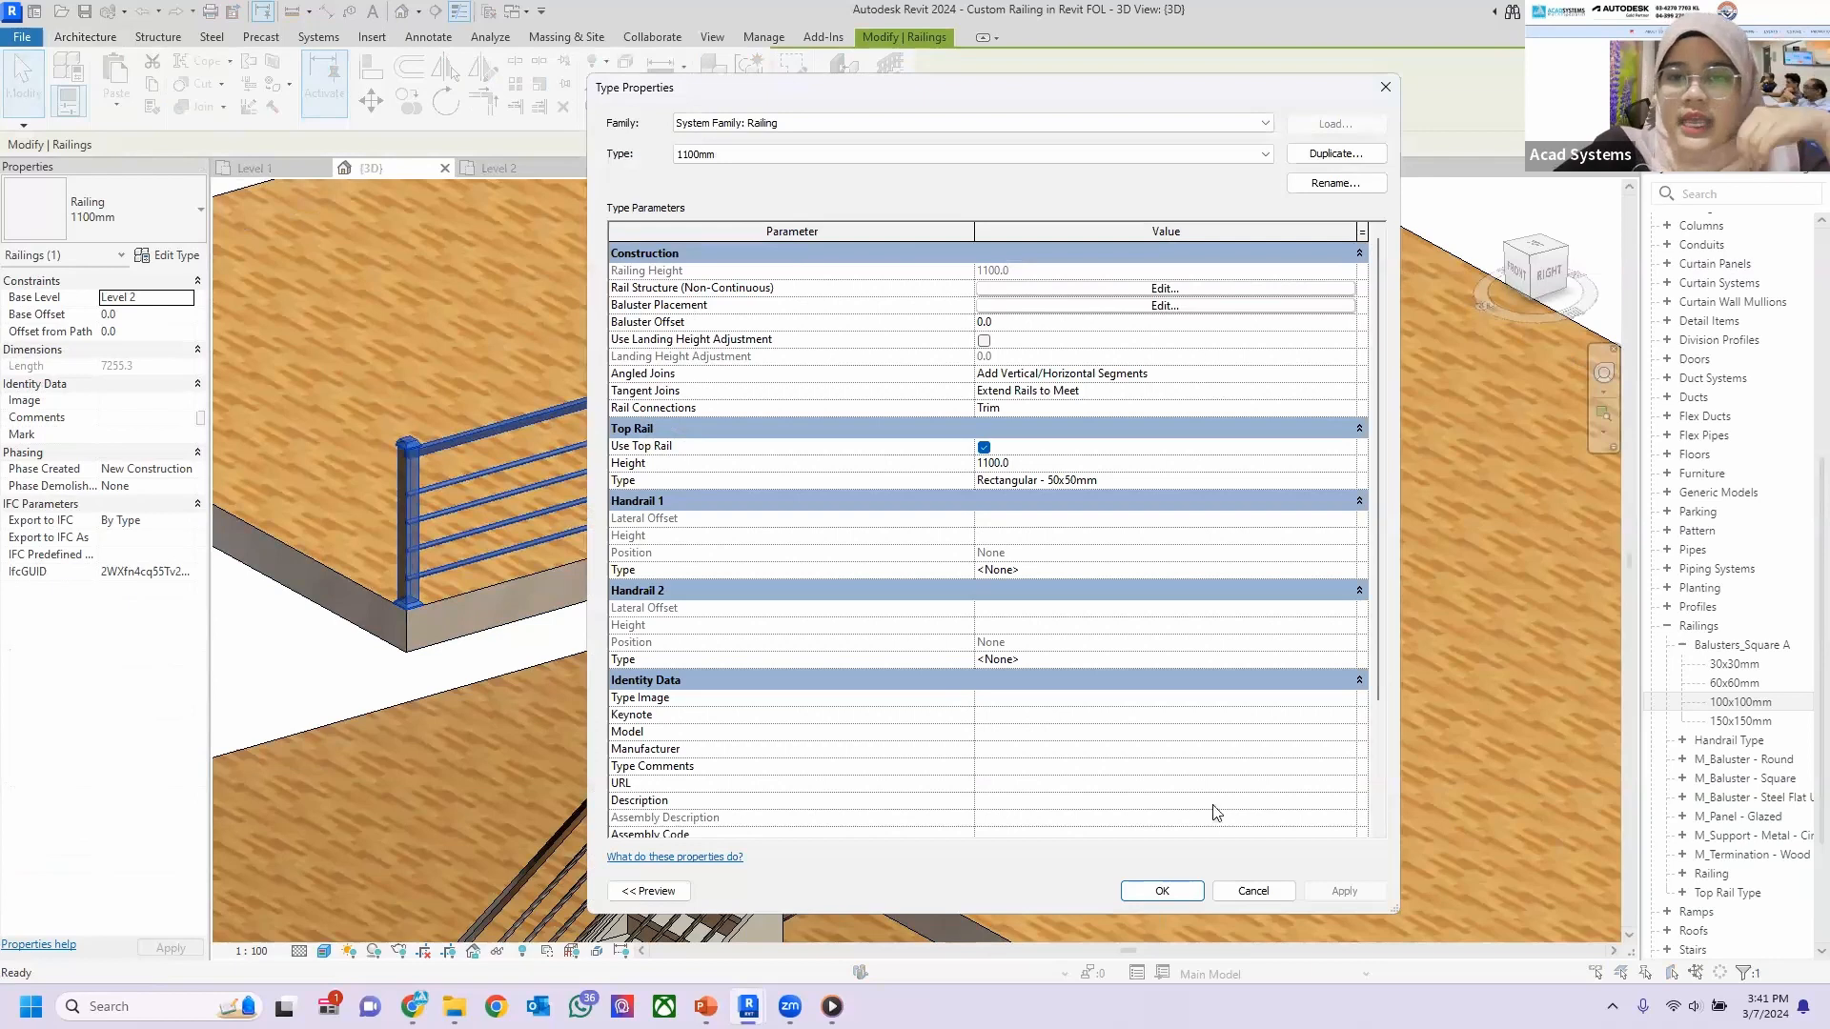
{"action": "key", "text": "Escape"}
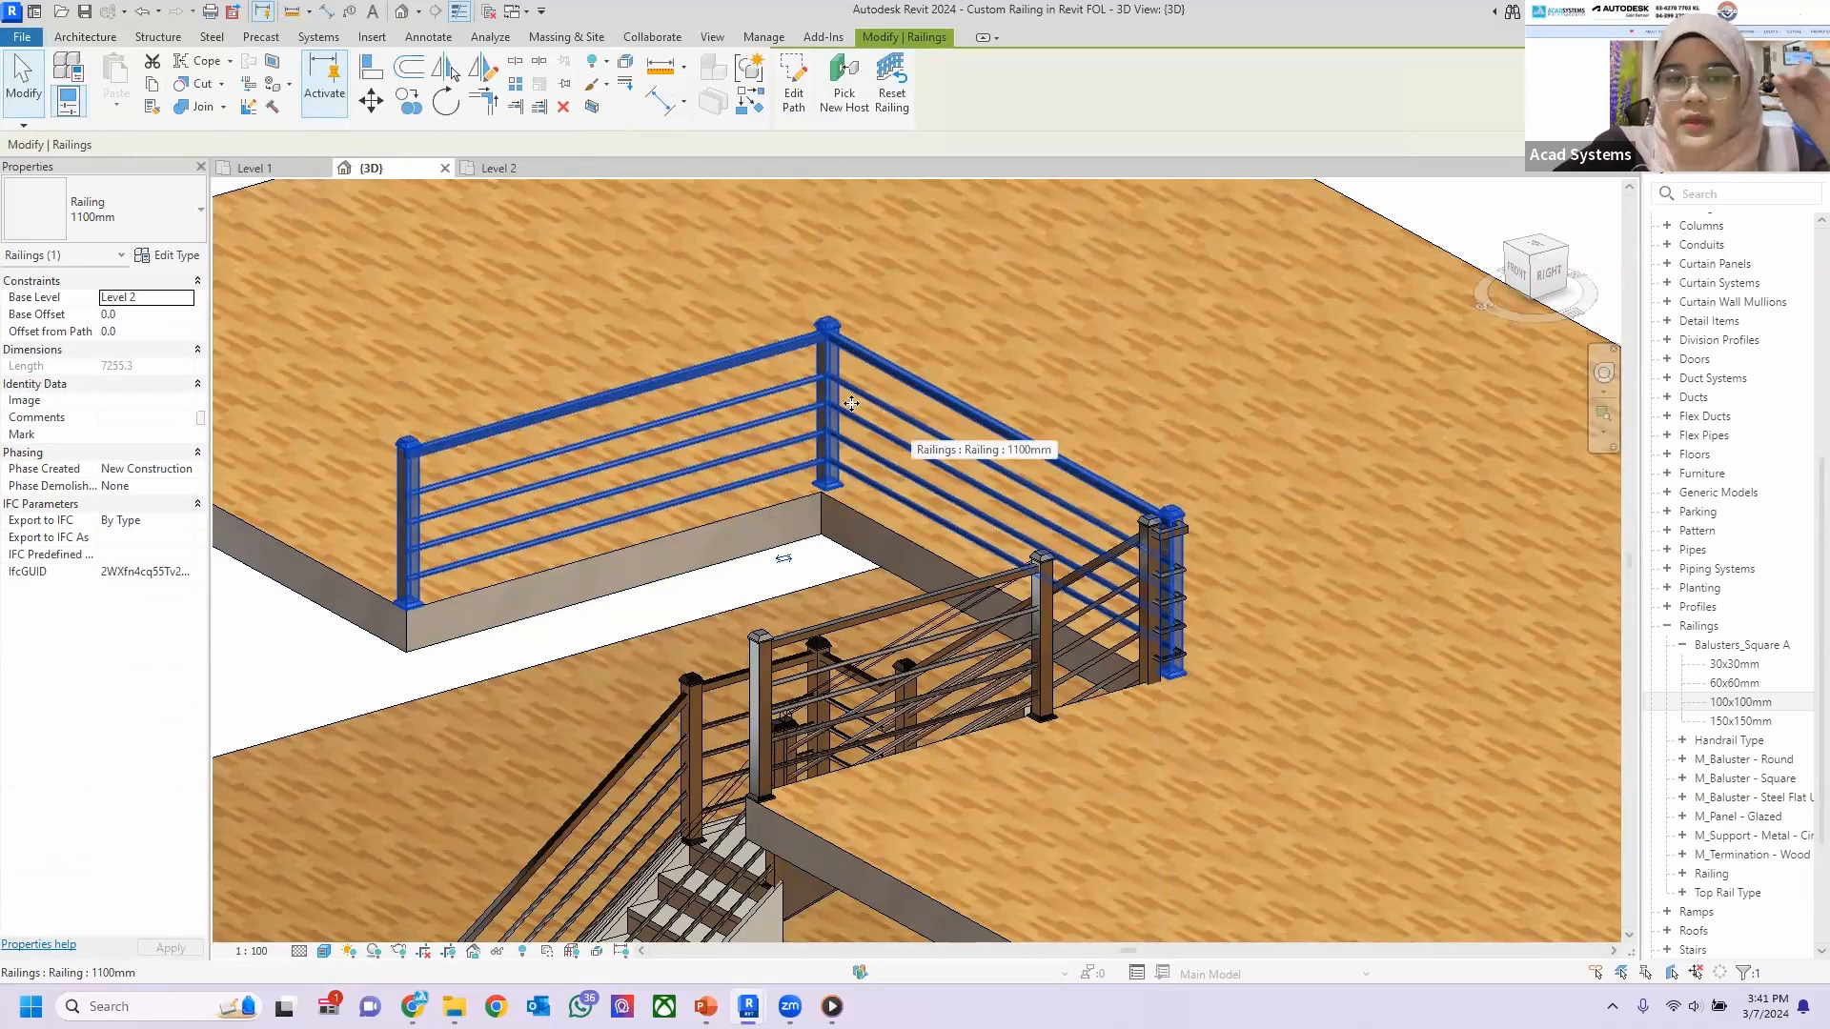
{"action": "left_click", "coordinate": [470, 173]}
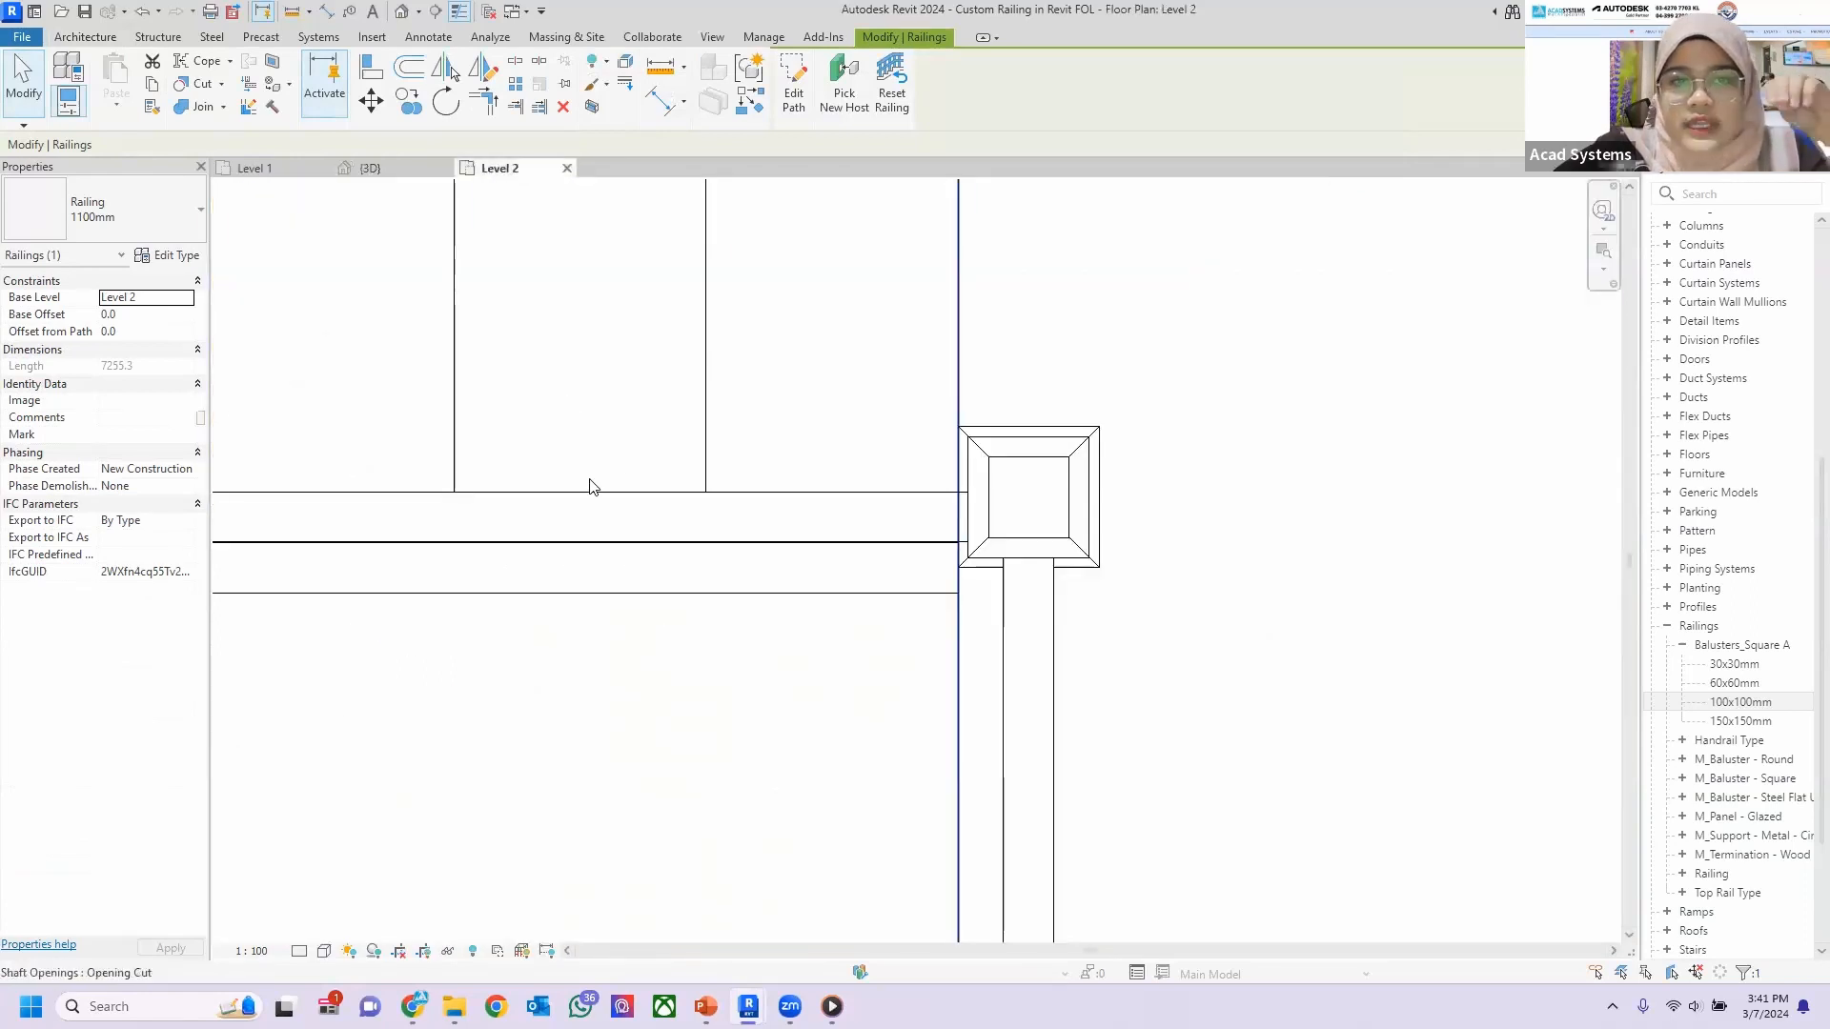
{"action": "scroll", "coordinate": [591, 481], "scroll_direction": "down", "scroll_amount": 4}
{"action": "middle_click_drag", "start_coordinate": [591, 483], "coordinate": [1087, 468]}
{"action": "scroll", "coordinate": [1087, 468], "scroll_direction": "down", "scroll_amount": 2}
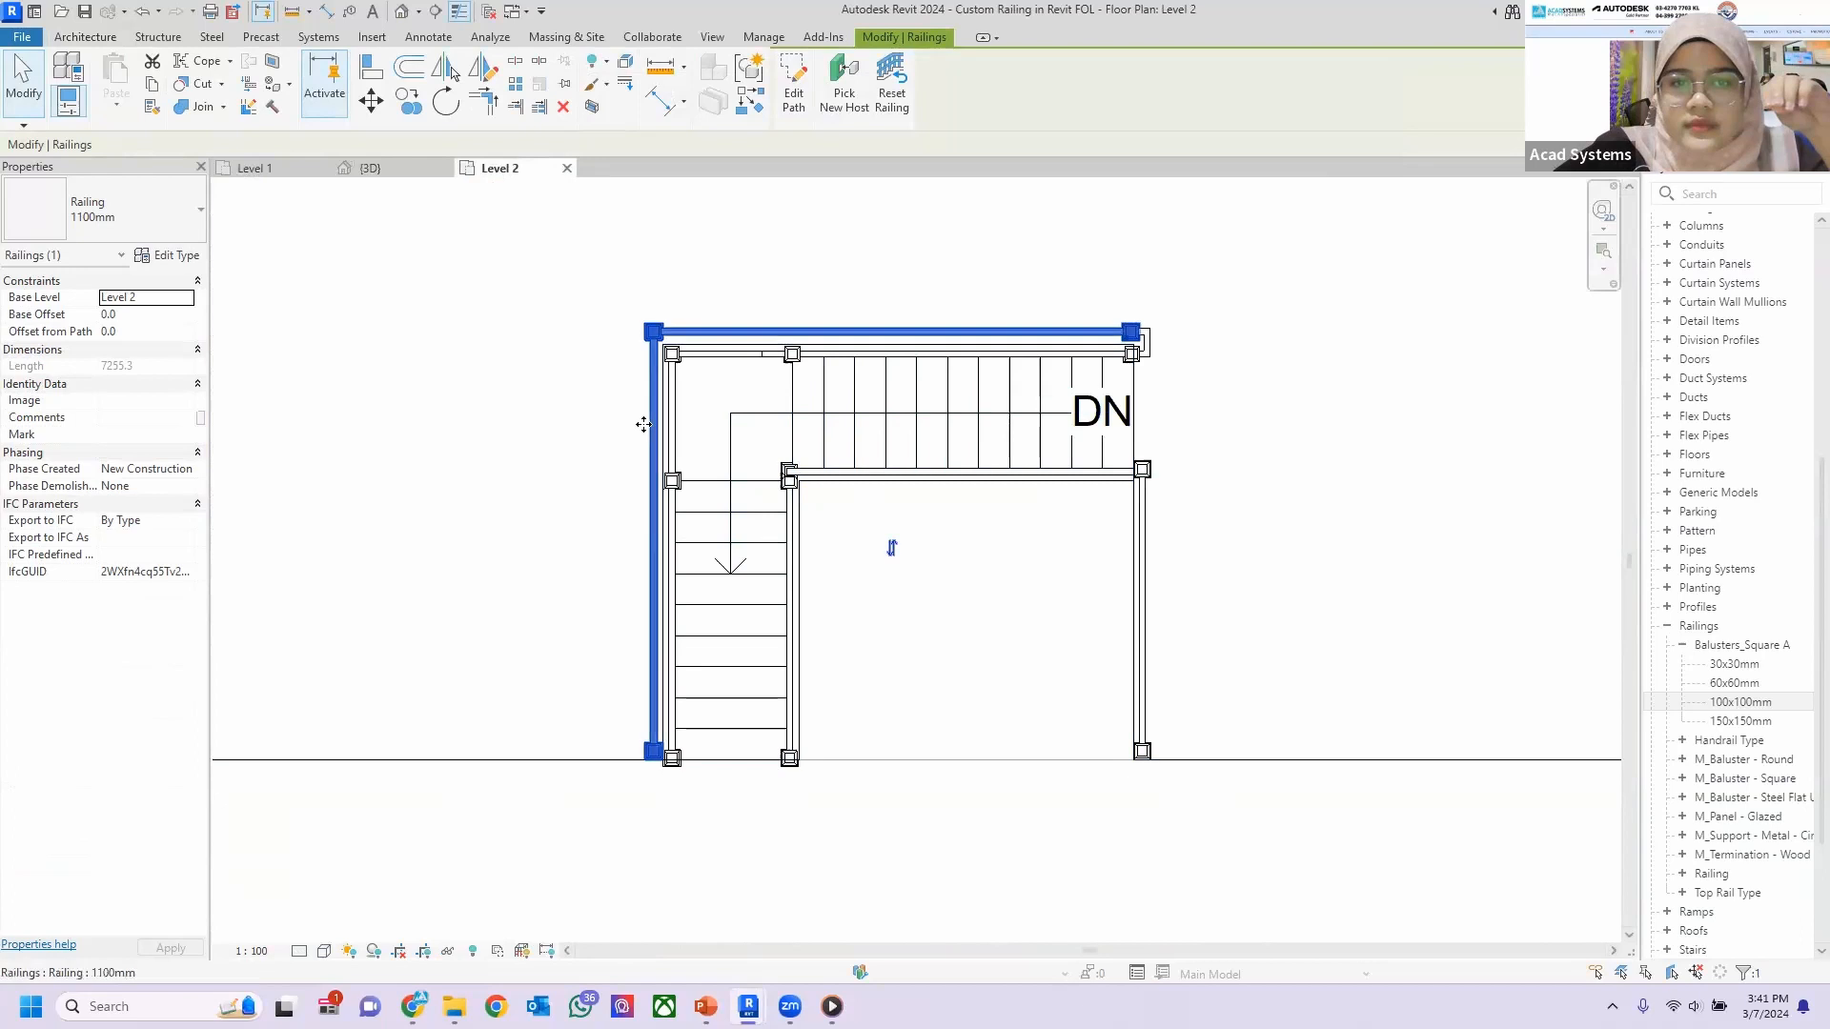
{"action": "double_click", "coordinate": [679, 336]}
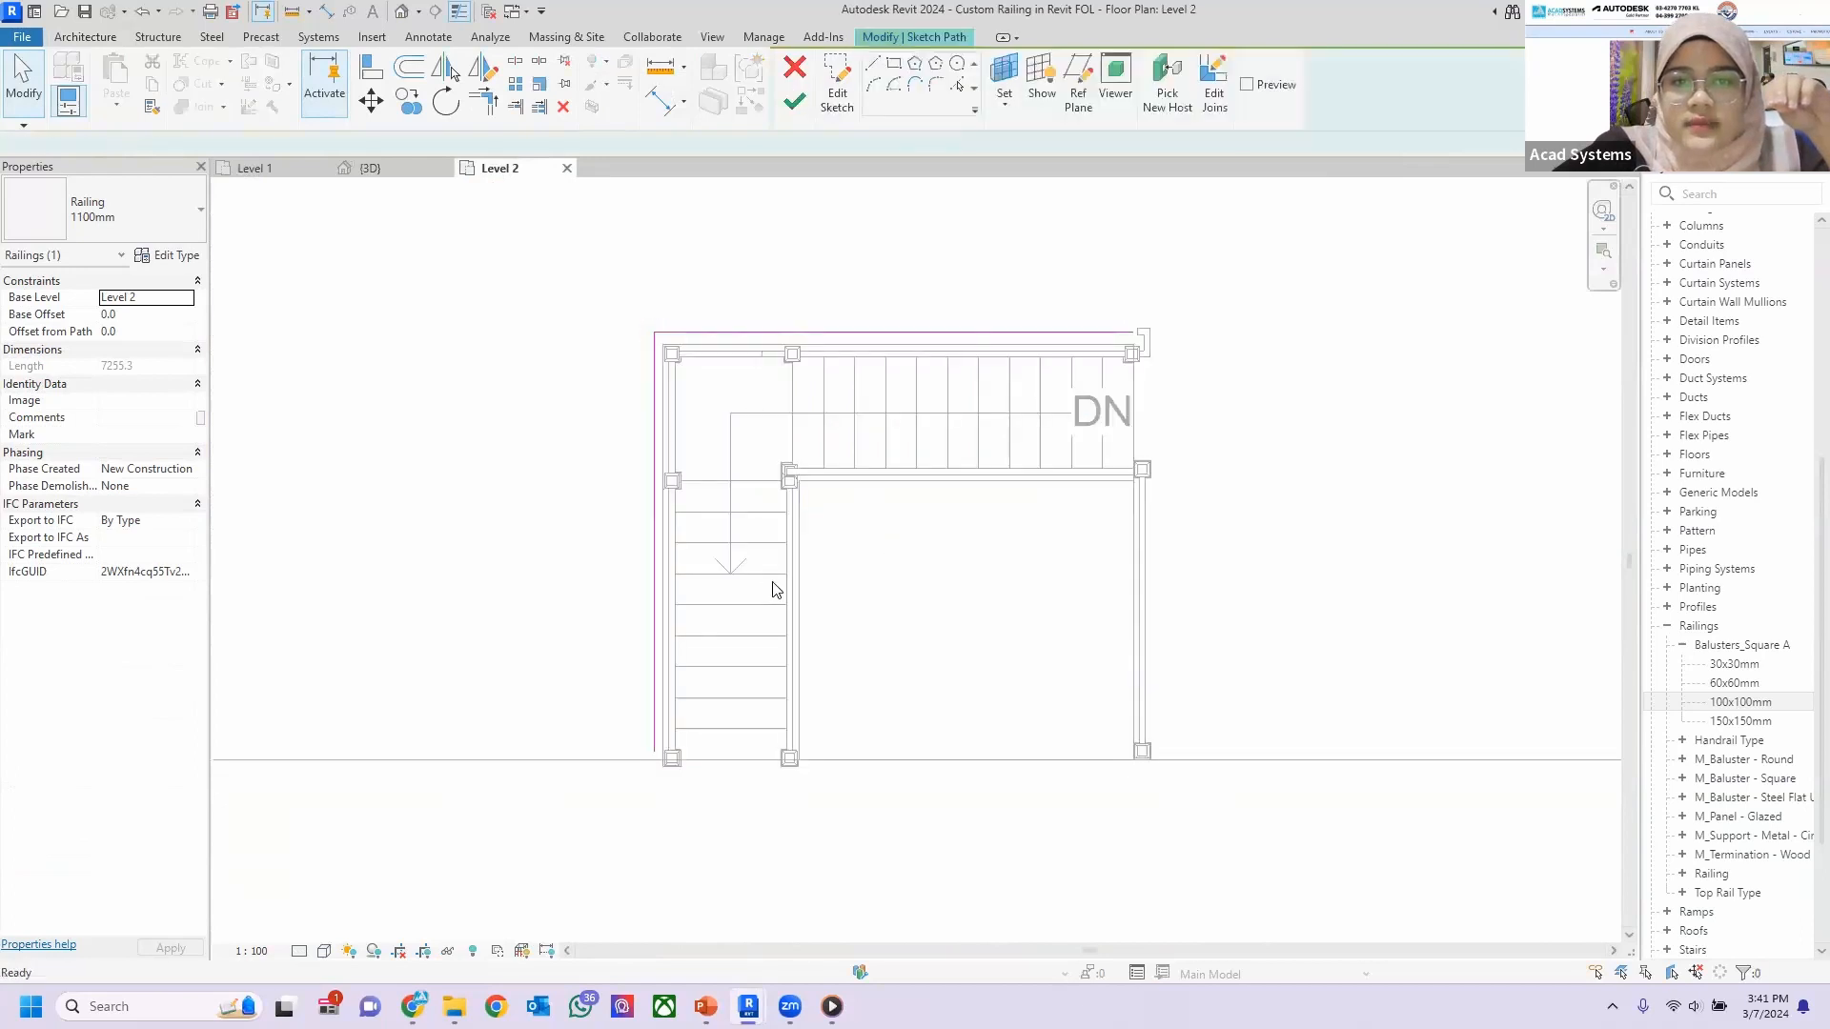
{"action": "left_click", "coordinate": [518, 62]}
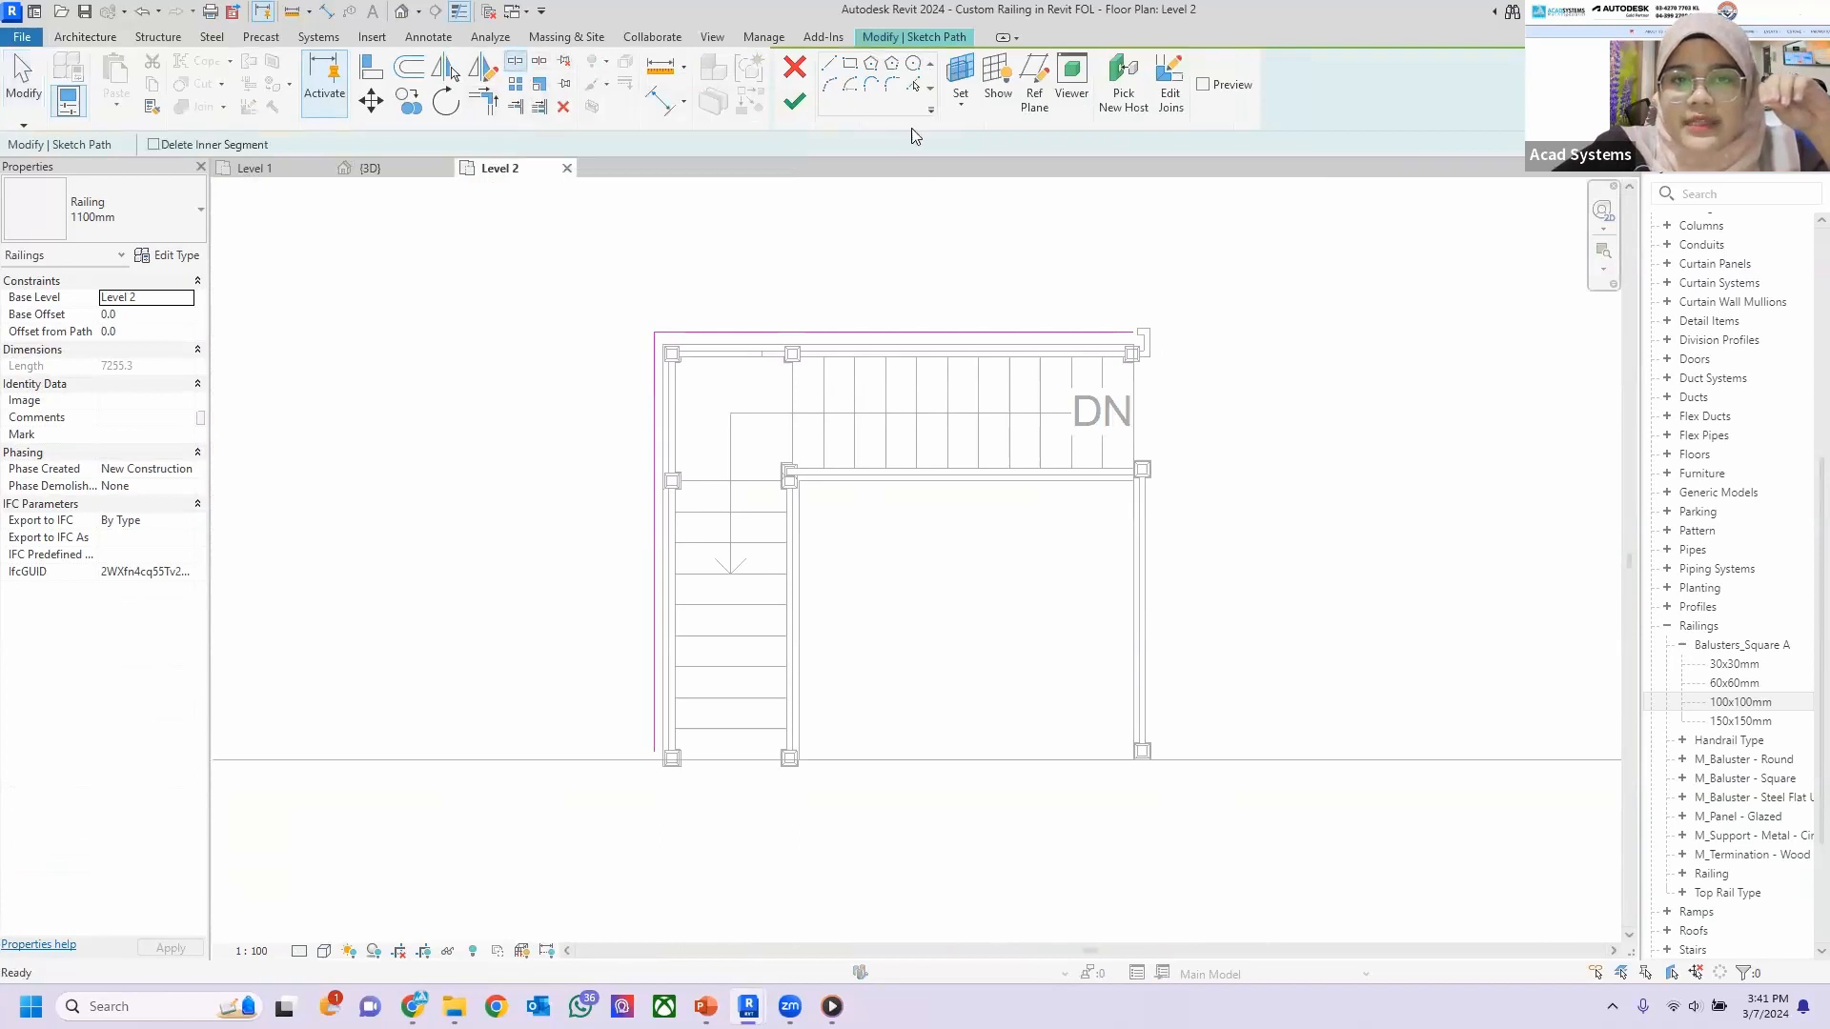
{"action": "left_click", "coordinate": [897, 332]}
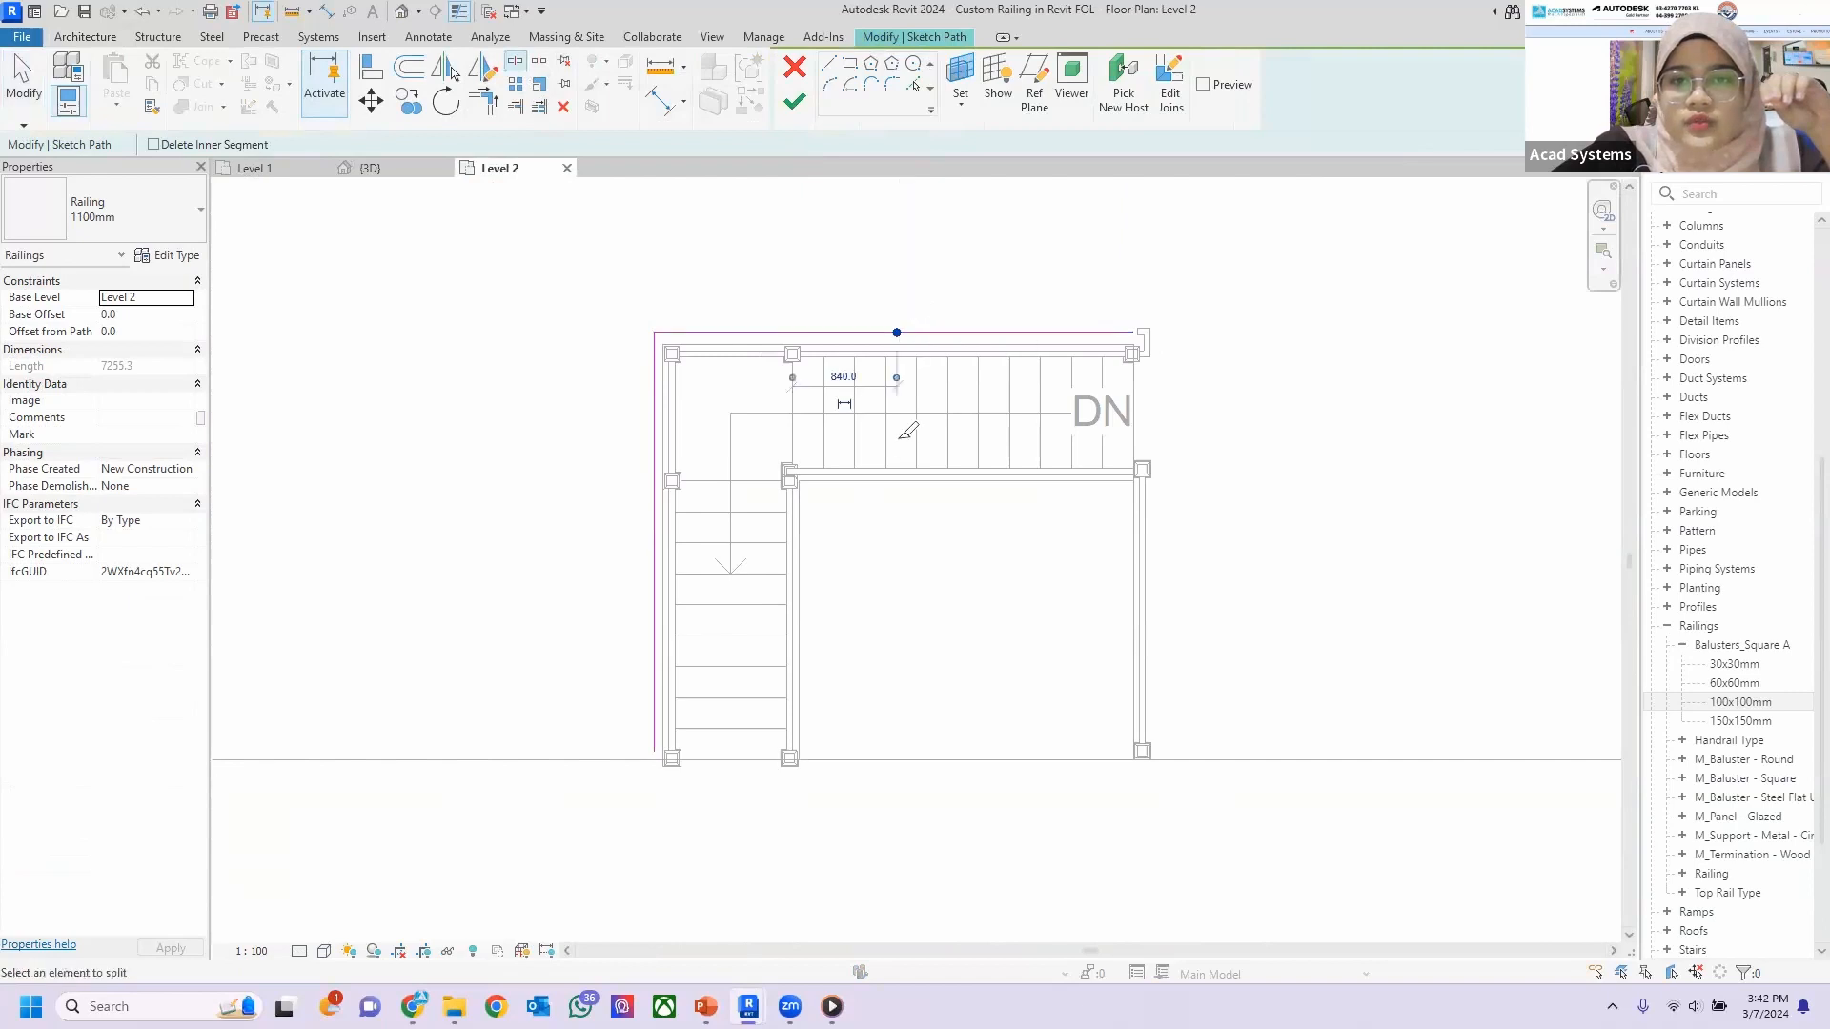
{"action": "scroll", "coordinate": [910, 271], "scroll_direction": "up", "scroll_amount": 3}
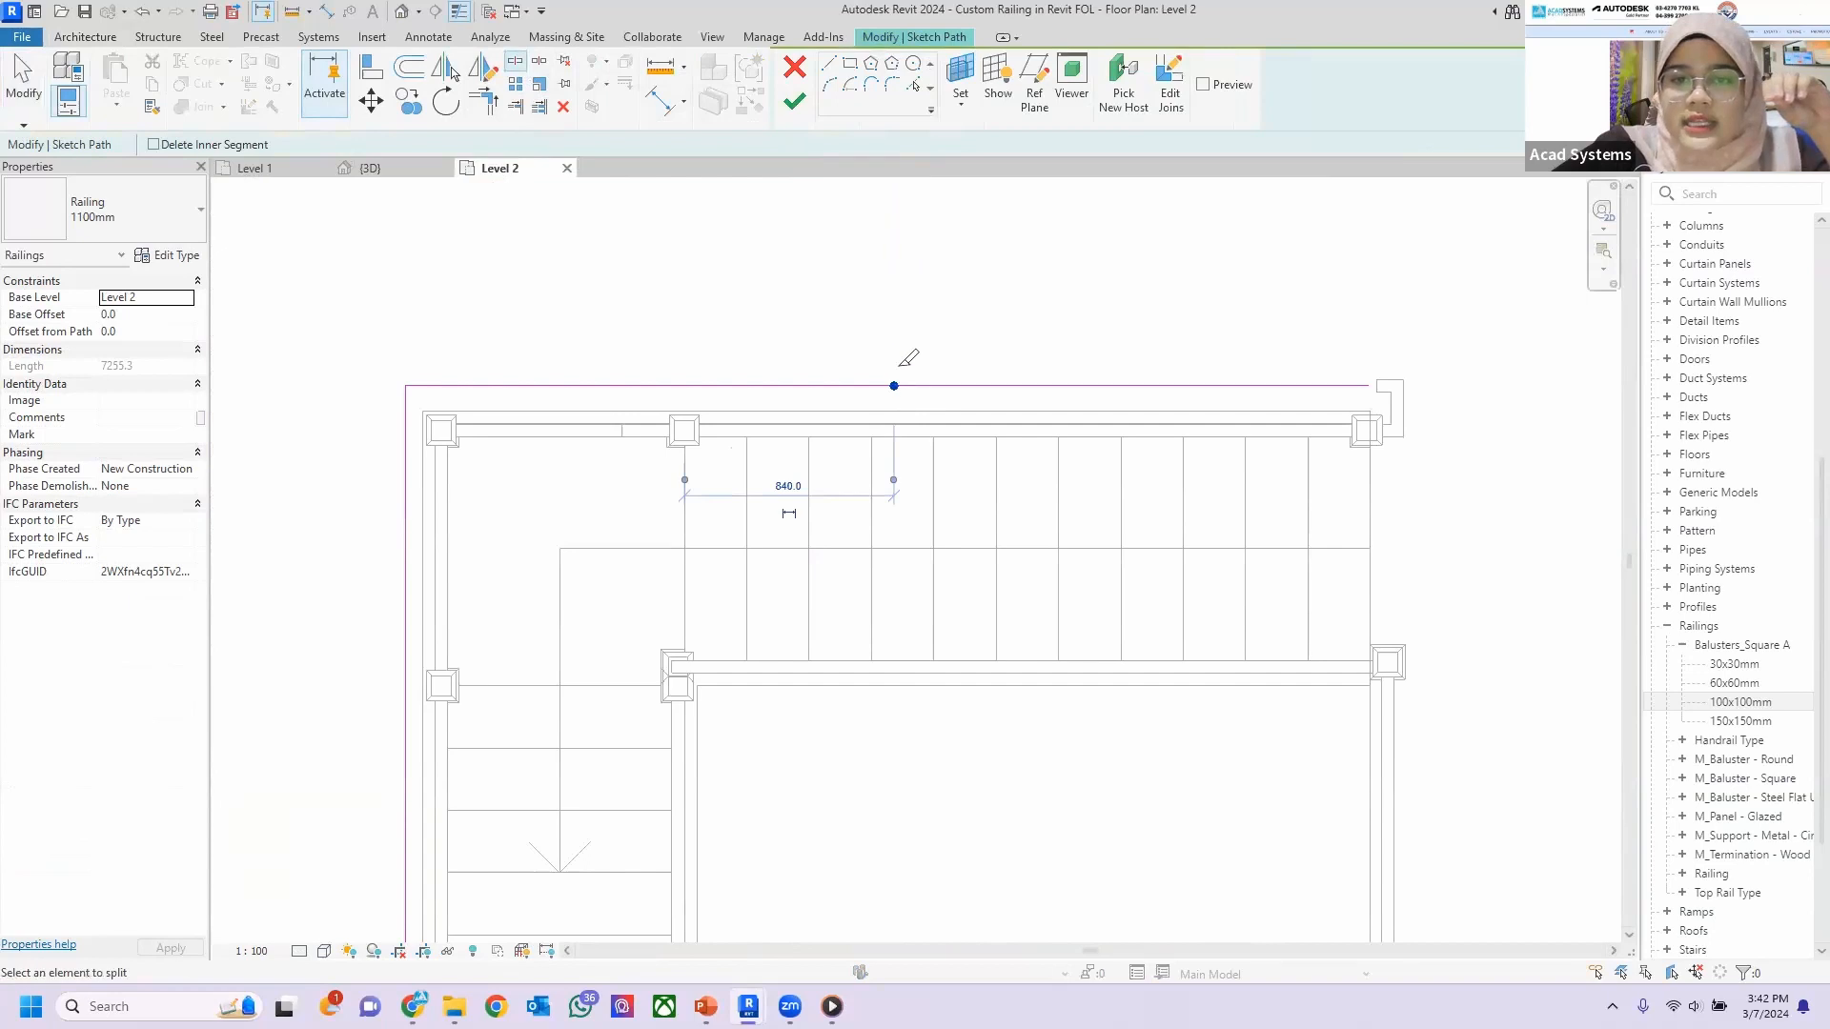
{"action": "scroll", "coordinate": [820, 434], "scroll_direction": "down", "scroll_amount": 3}
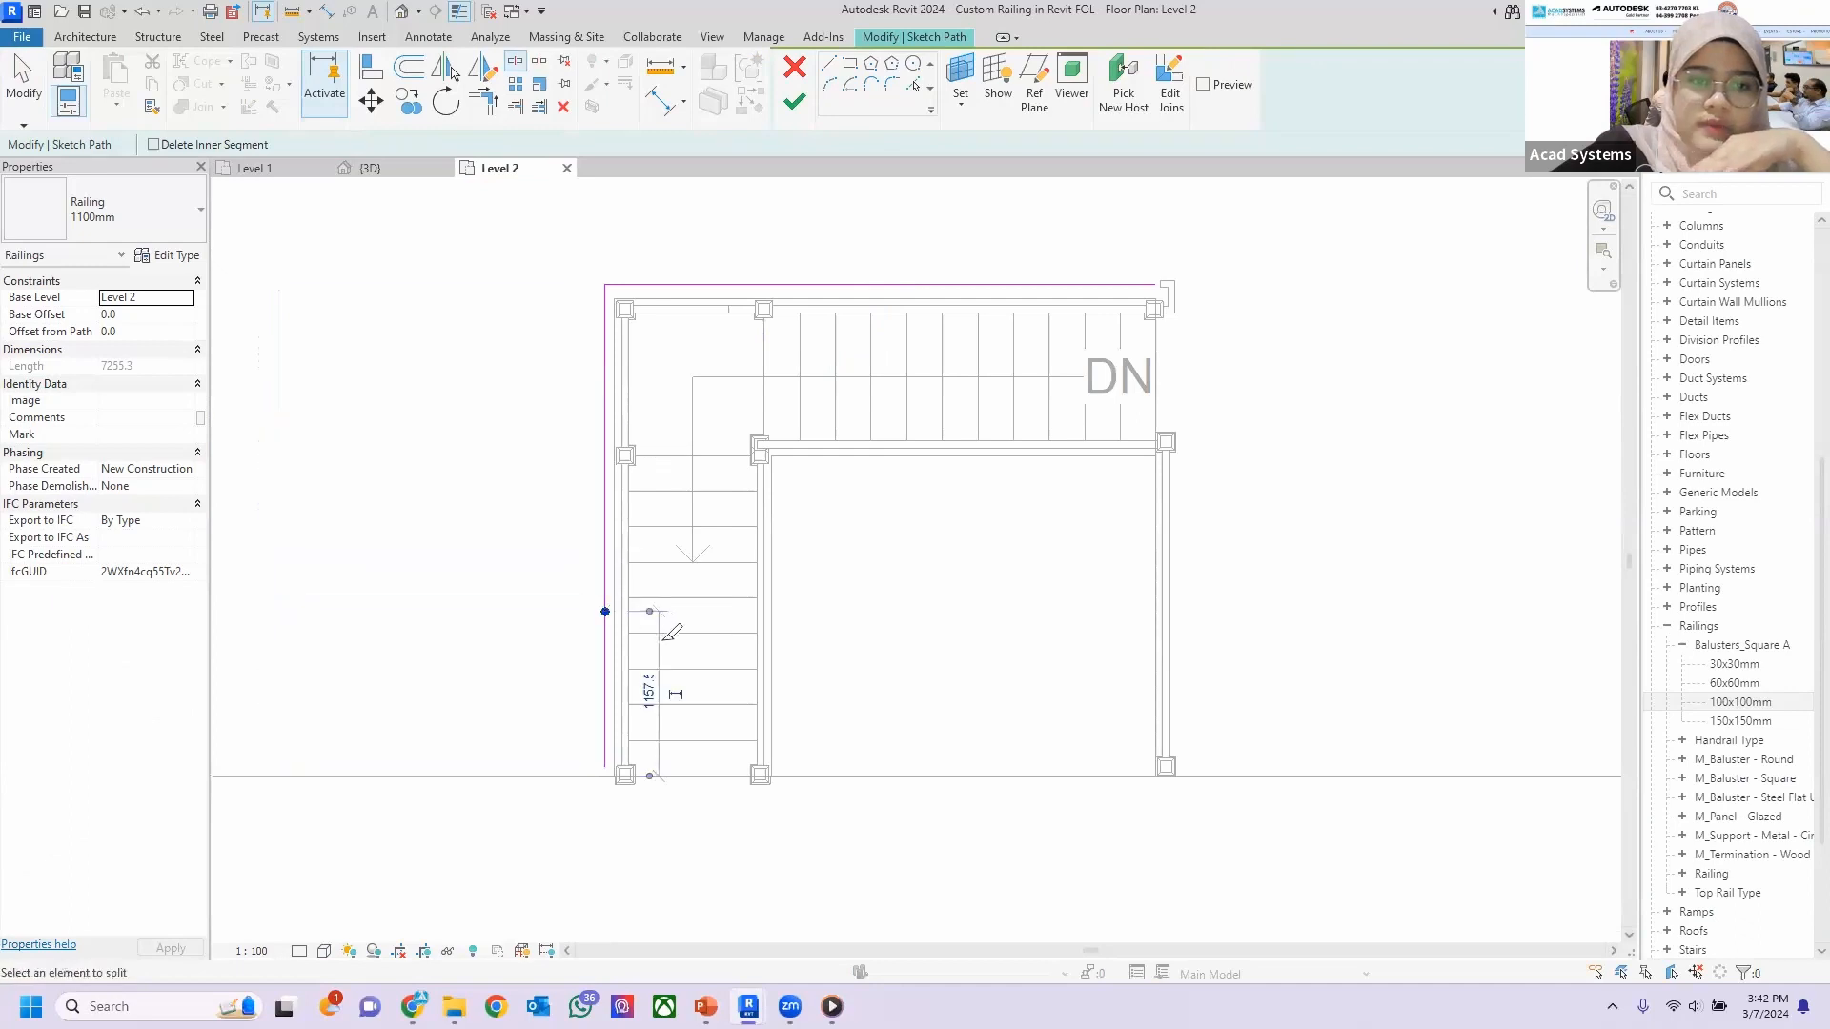
{"action": "left_click", "coordinate": [797, 107]}
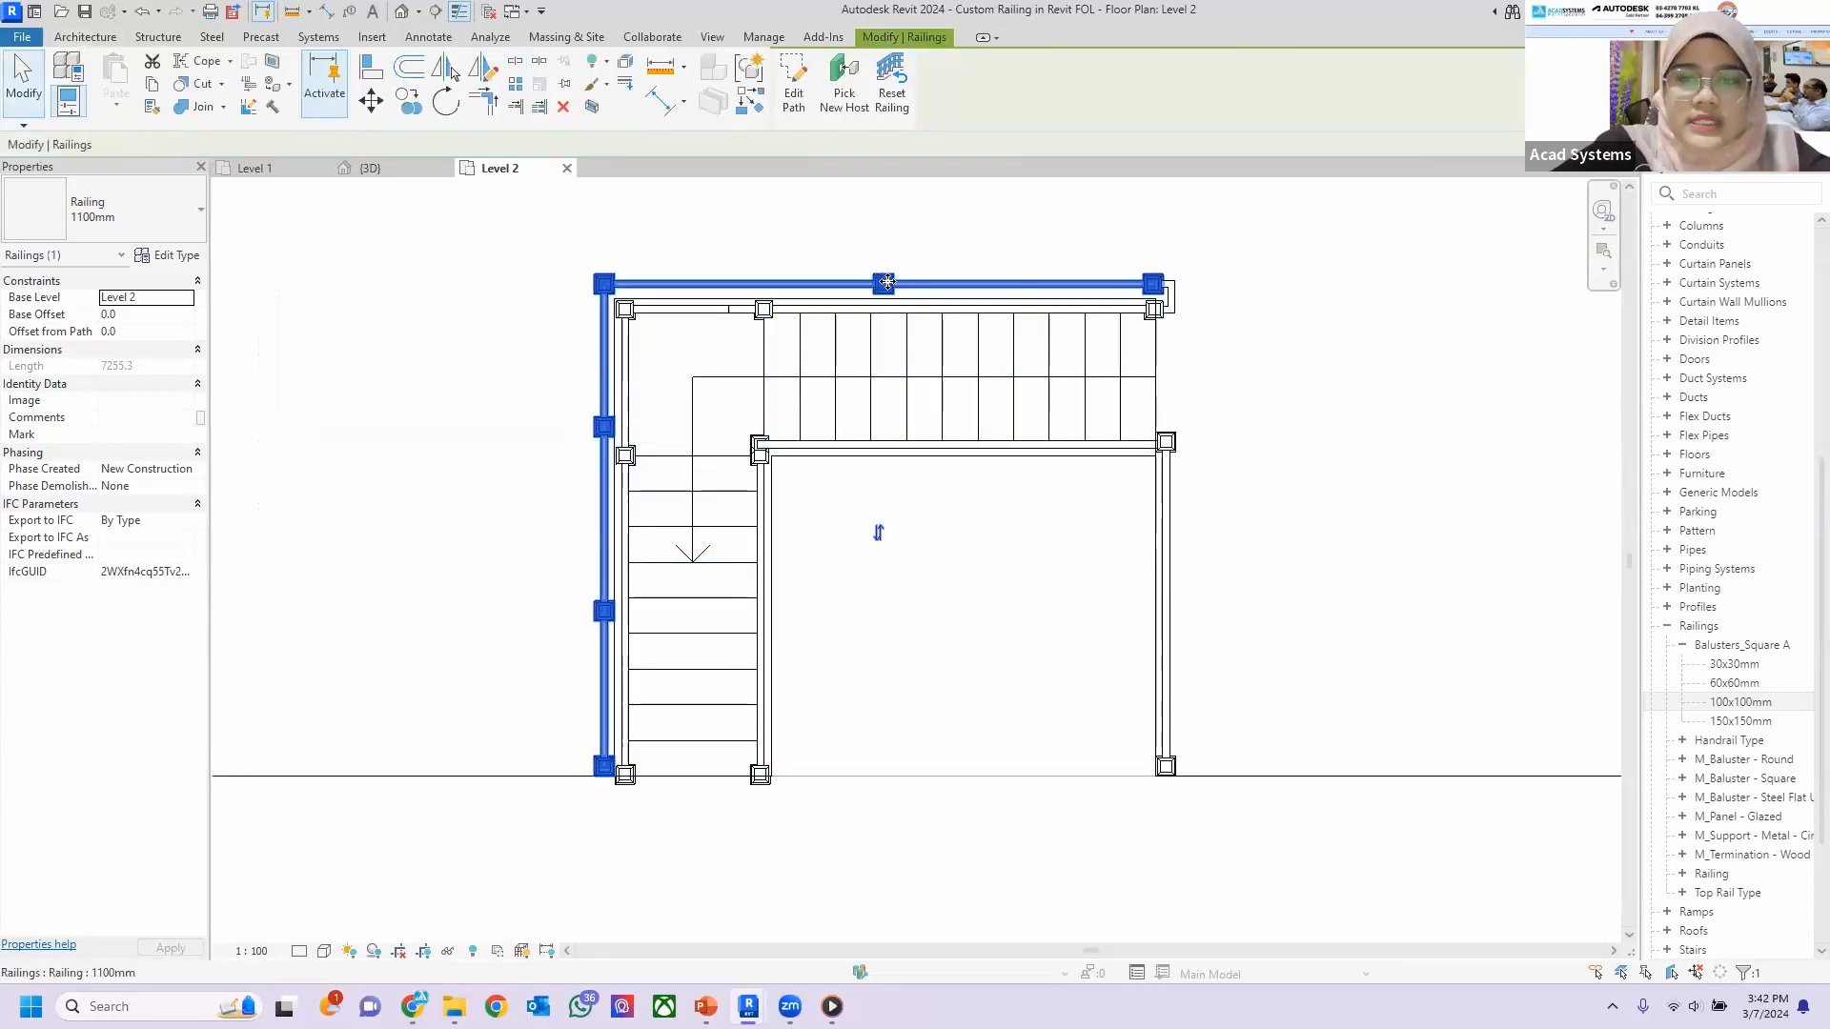
Split the straight 1100mm railing's path beside the opening about 1100 mm from its lower end and finish the sketch.
{"action": "left_click", "coordinate": [1173, 529]}
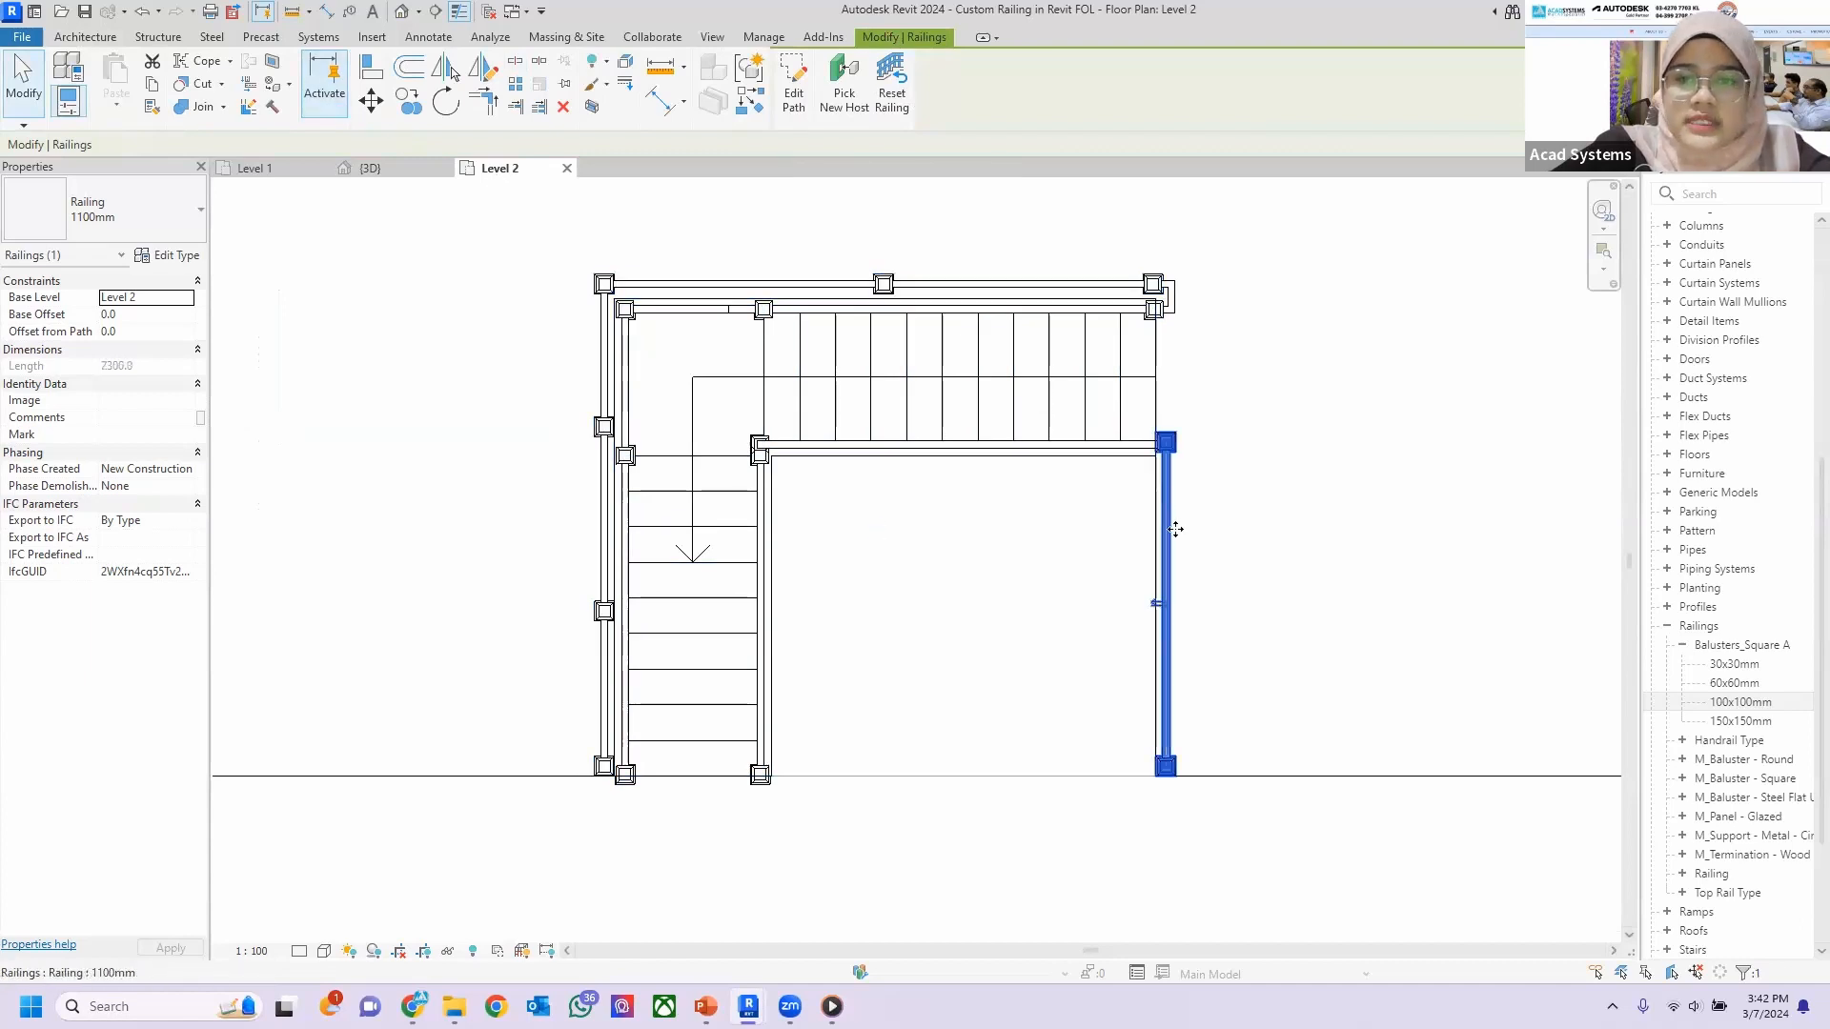
{"action": "double_click", "coordinate": [1169, 496]}
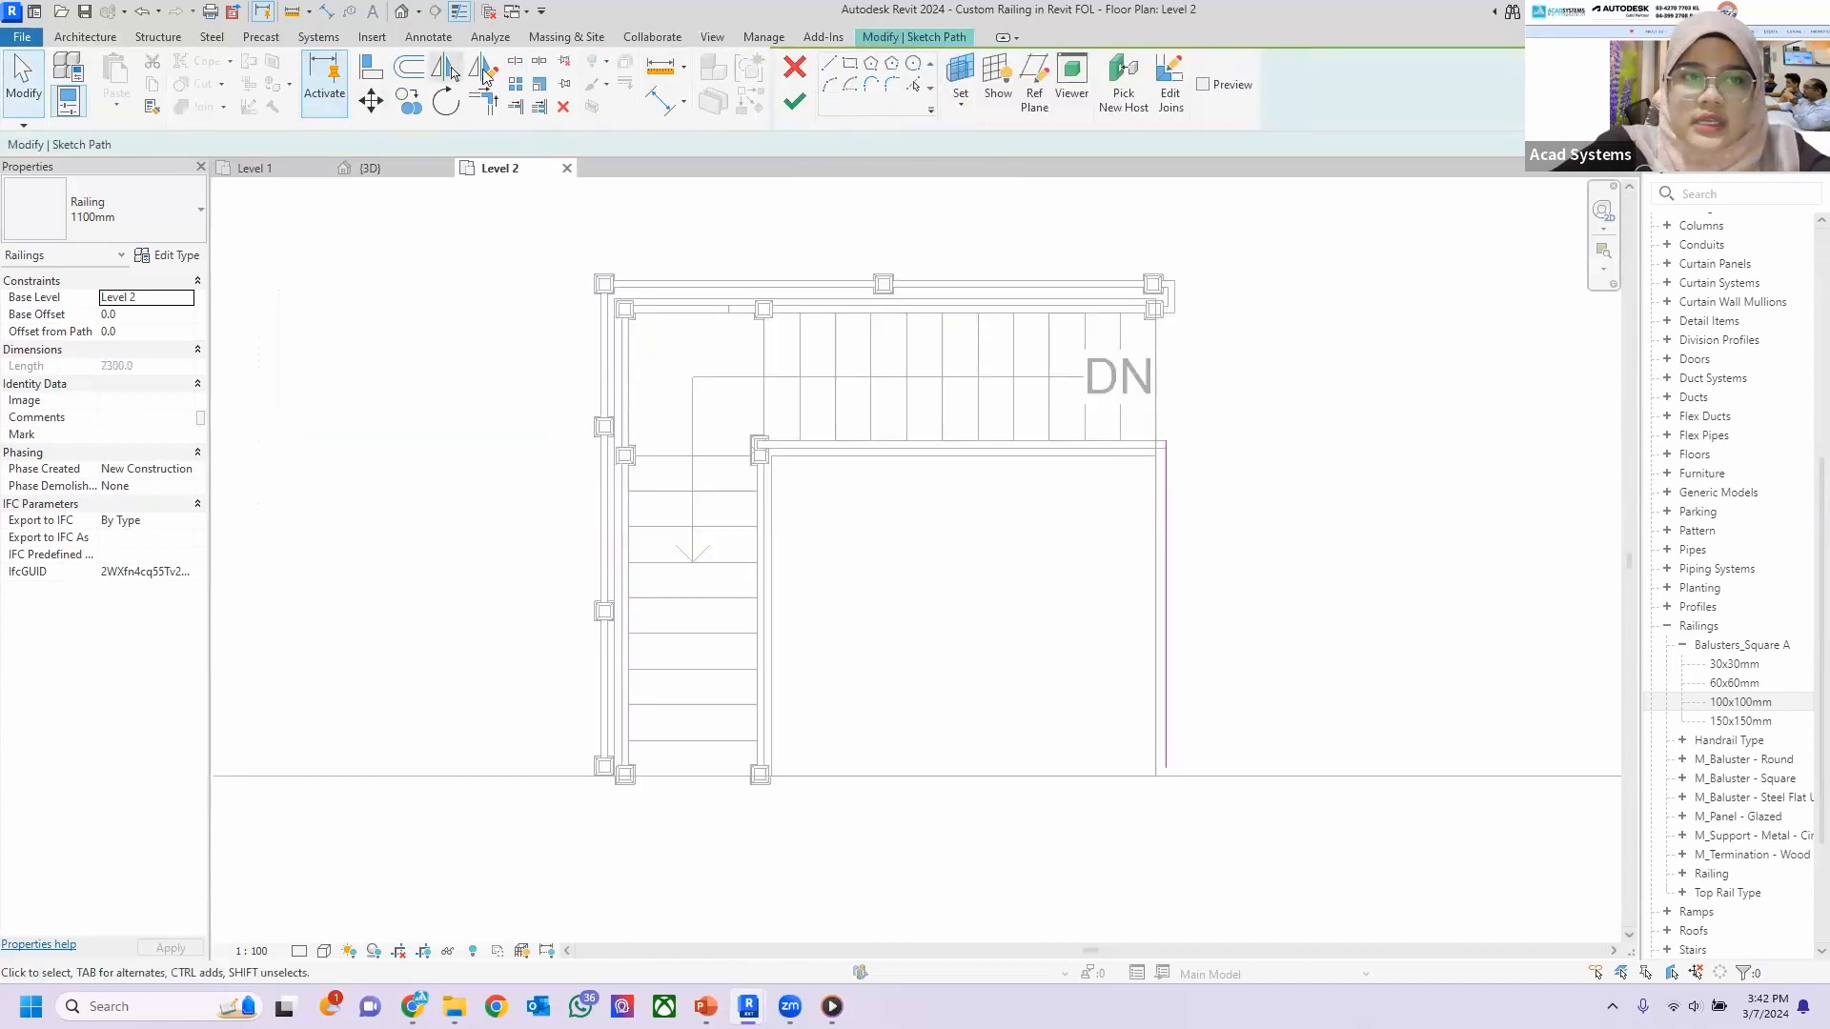
{"action": "left_click", "coordinate": [514, 63]}
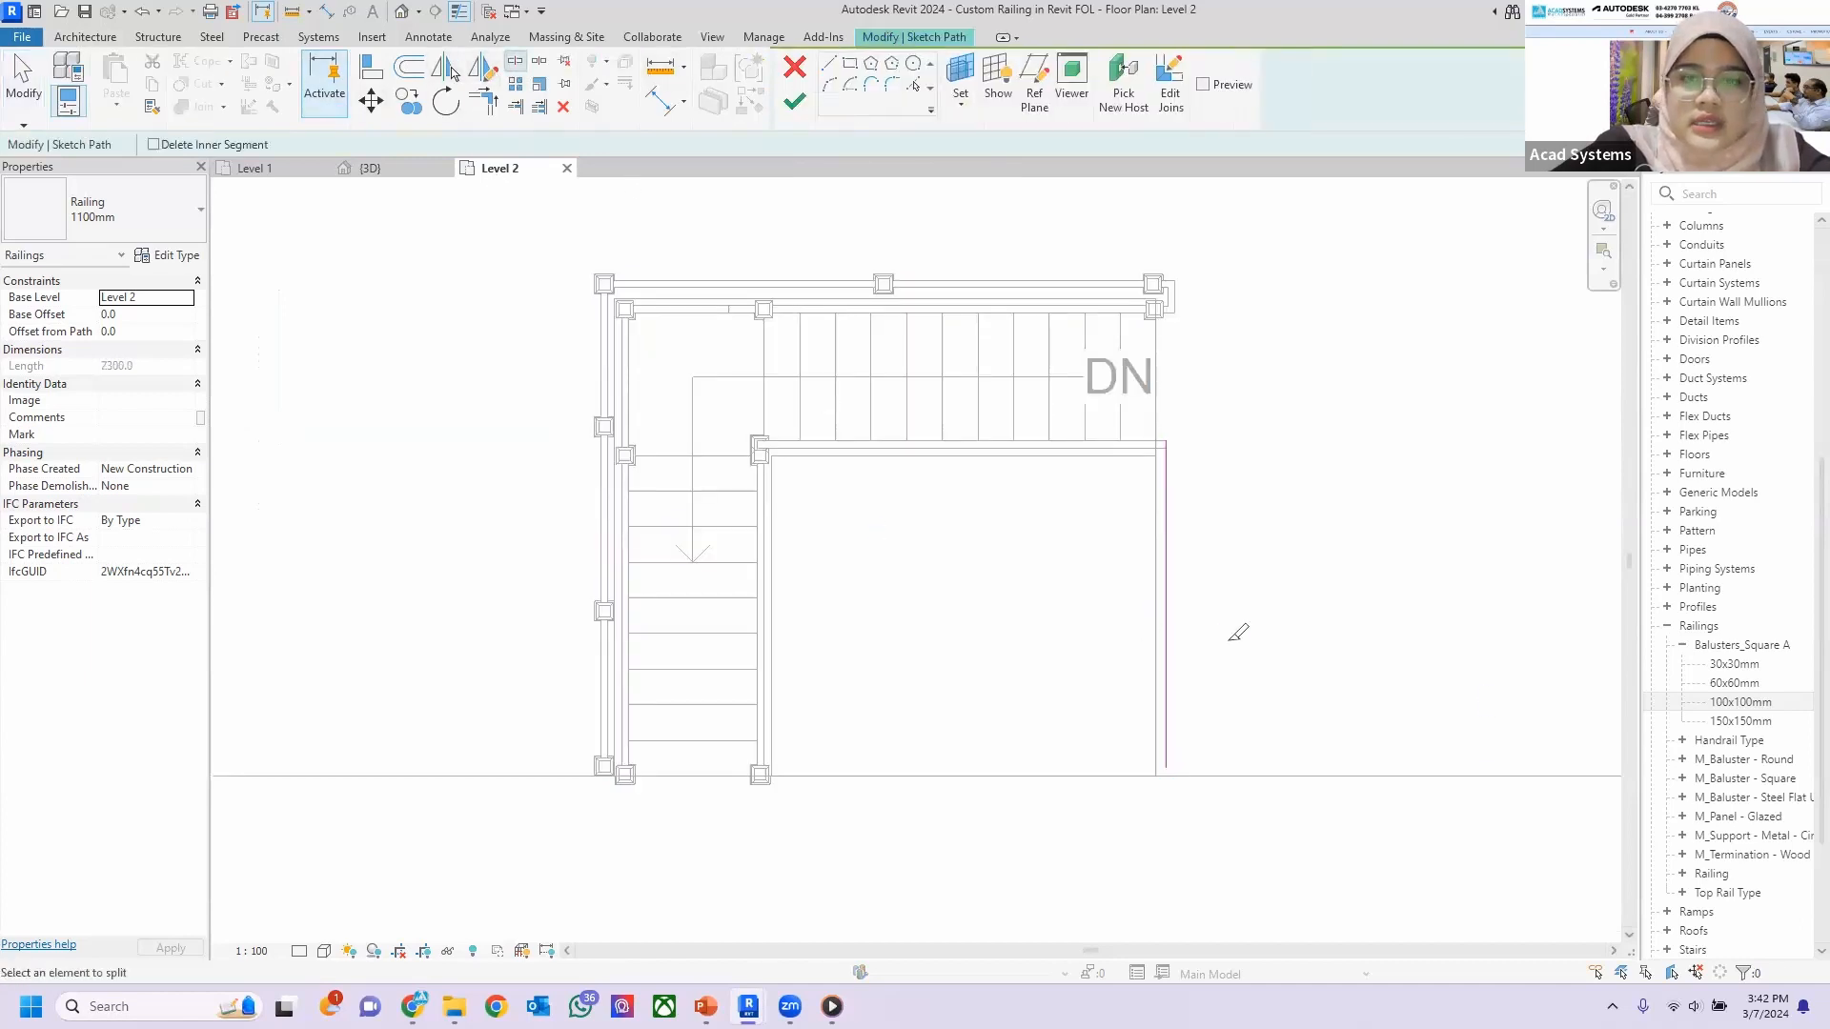
{"action": "left_click", "coordinate": [1167, 610]}
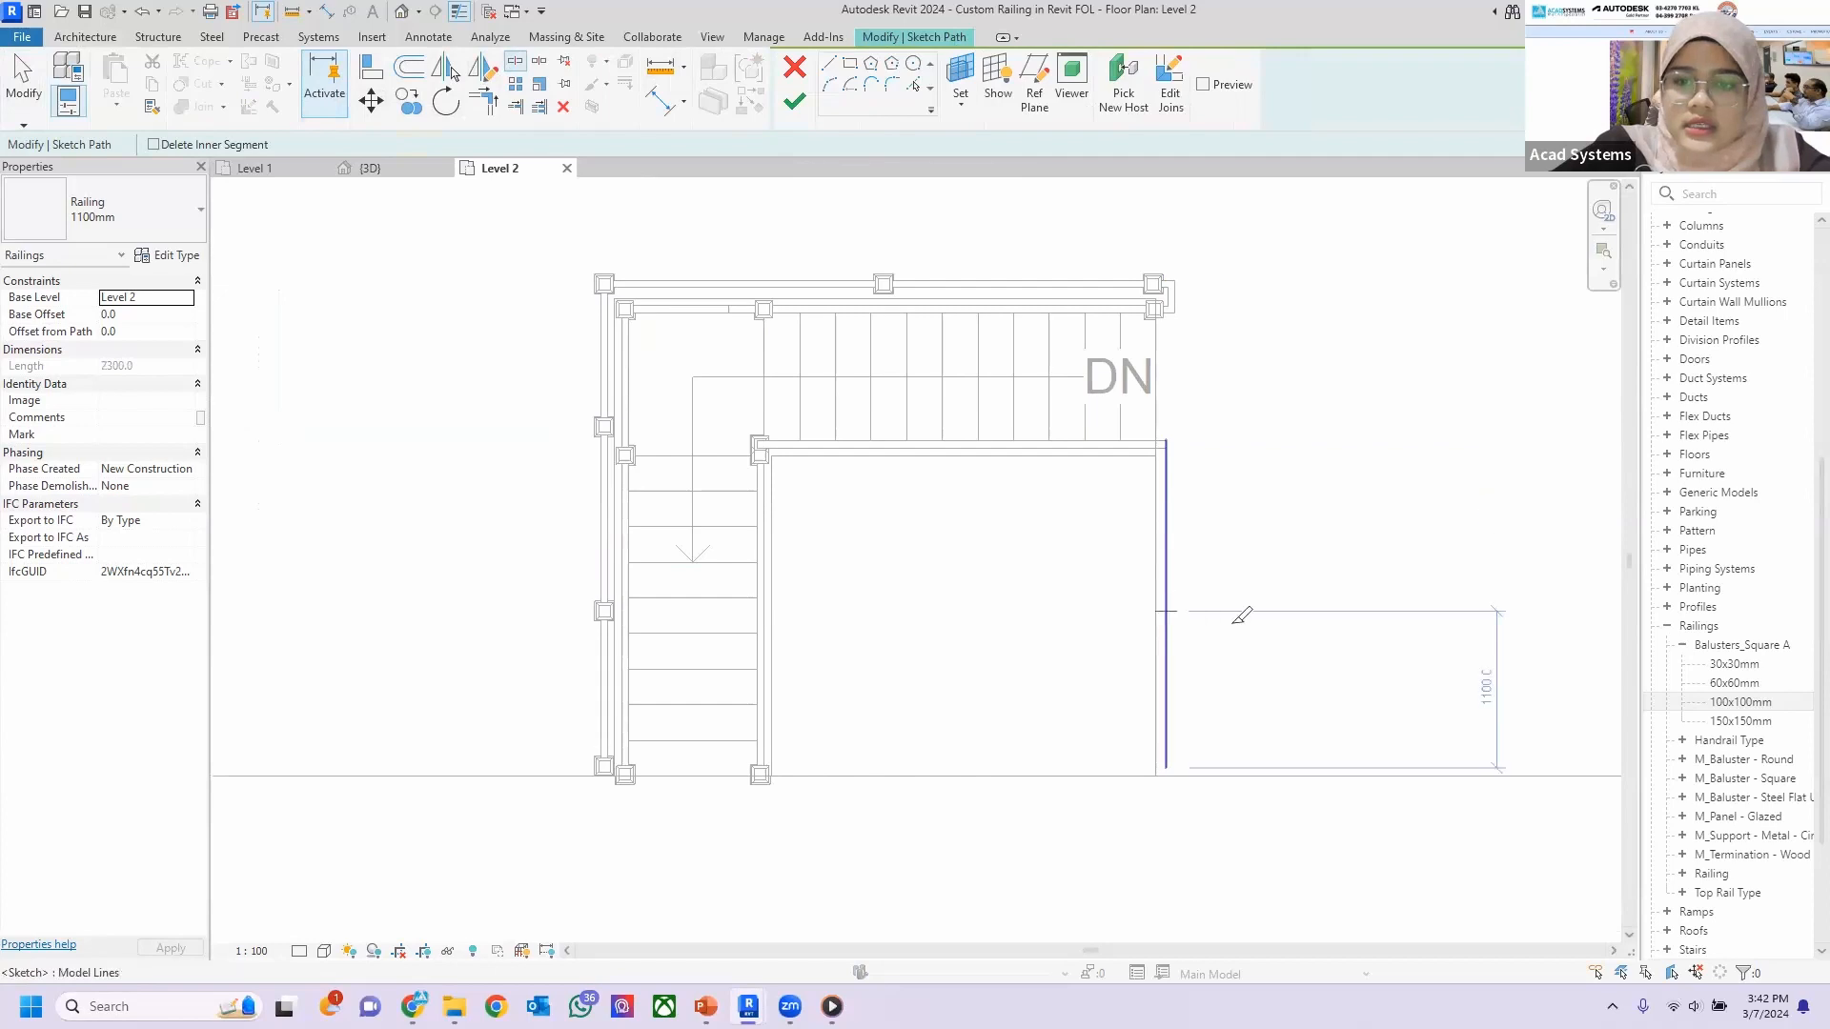
{"action": "left_click", "coordinate": [794, 101]}
Inspect the intermediate posts of the Level 2 railings and their meeting points at the stair head from several sides in the 3D view.
{"action": "left_click", "coordinate": [370, 168]}
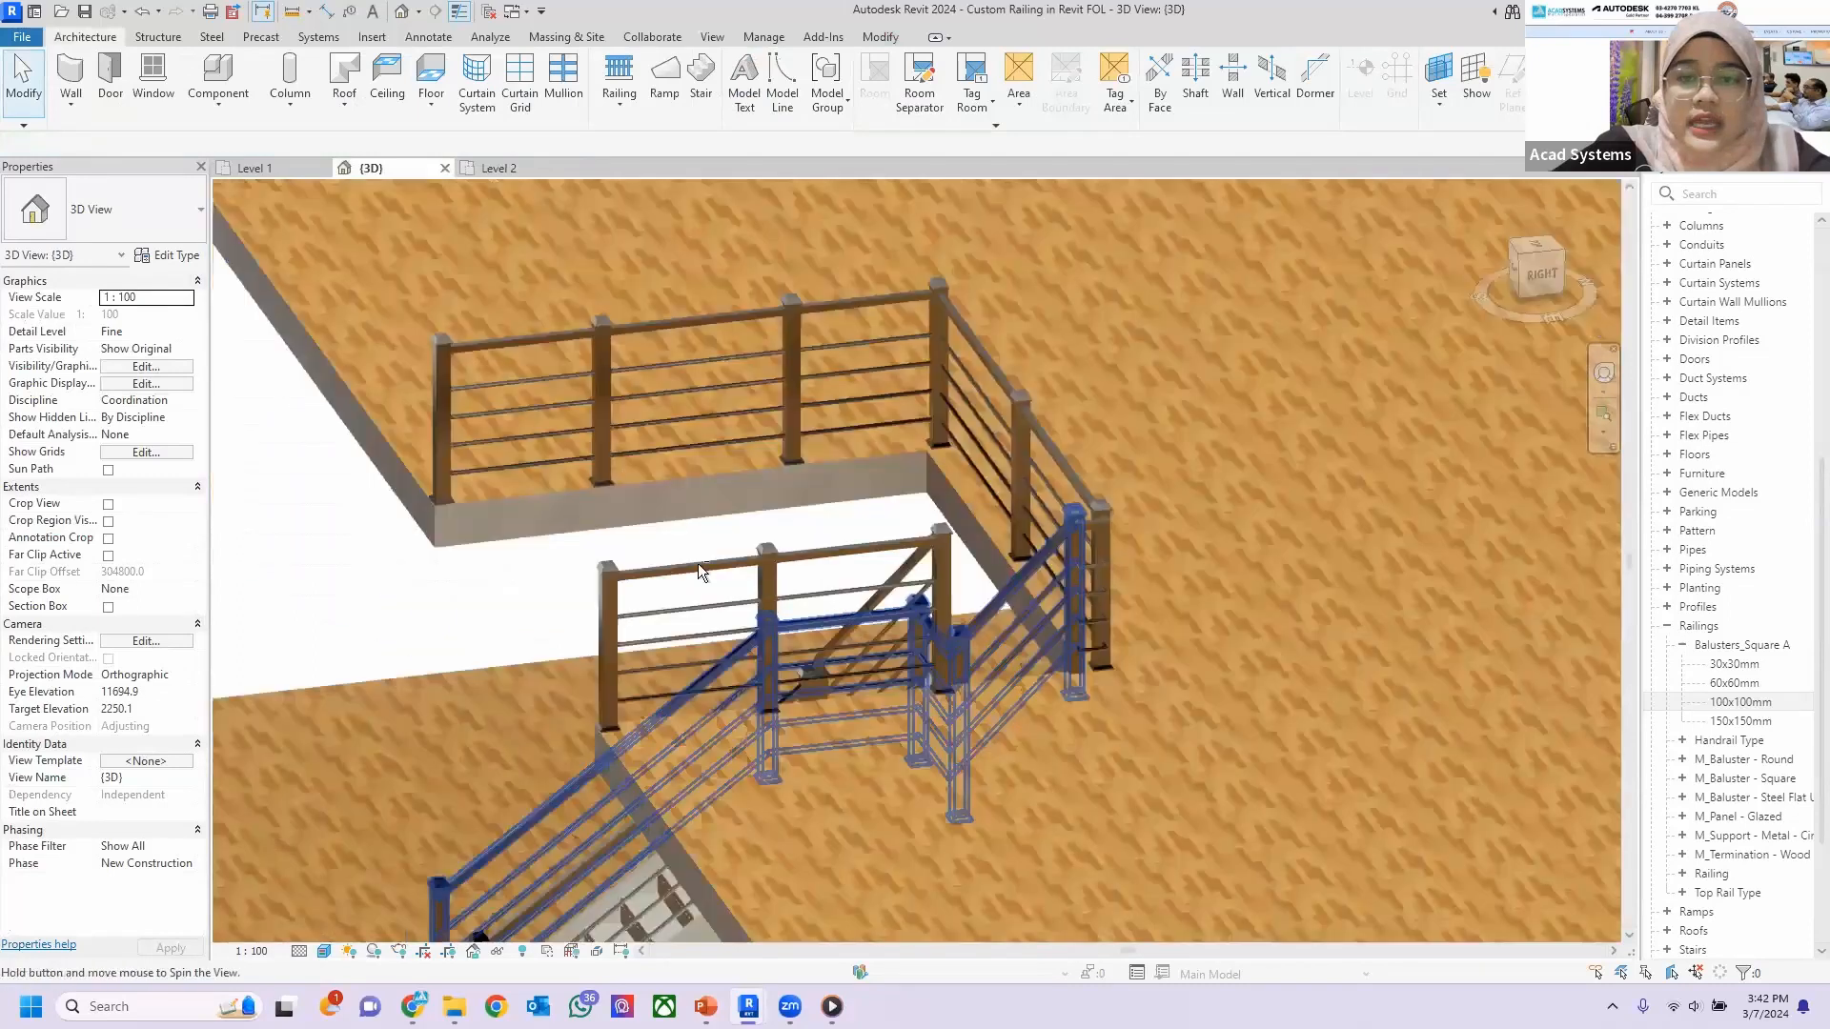
{"action": "middle_click_drag", "start_coordinate": [697, 572], "coordinate": [726, 562], "text": "shift"}
{"action": "middle_click_drag", "start_coordinate": [706, 377], "coordinate": [650, 446], "text": "shift"}
{"action": "scroll", "coordinate": [669, 411], "scroll_direction": "up", "scroll_amount": 2}
{"action": "scroll", "coordinate": [738, 422], "scroll_direction": "down", "scroll_amount": 1}
{"action": "middle_click_drag", "start_coordinate": [1264, 421], "coordinate": [965, 568], "text": "shift"}
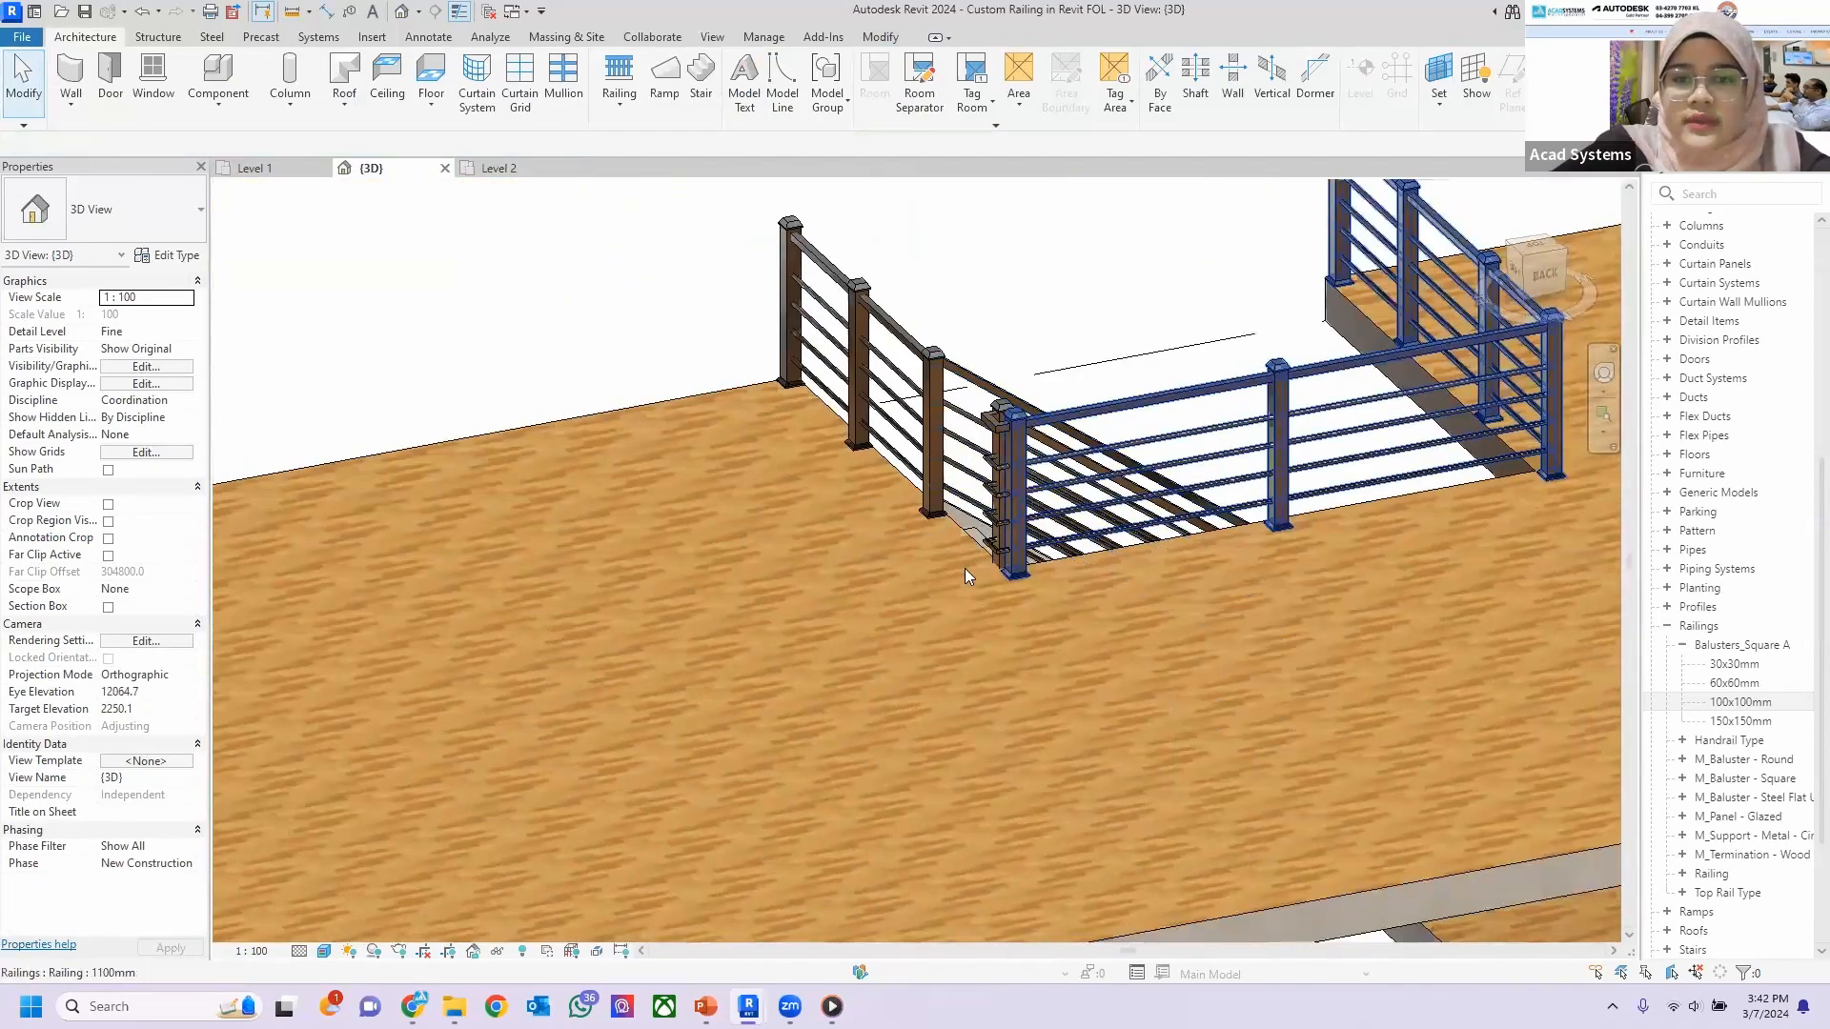
{"action": "scroll", "coordinate": [964, 568], "scroll_direction": "down", "scroll_amount": 2}
{"action": "scroll", "coordinate": [965, 581], "scroll_direction": "up", "scroll_amount": 5}
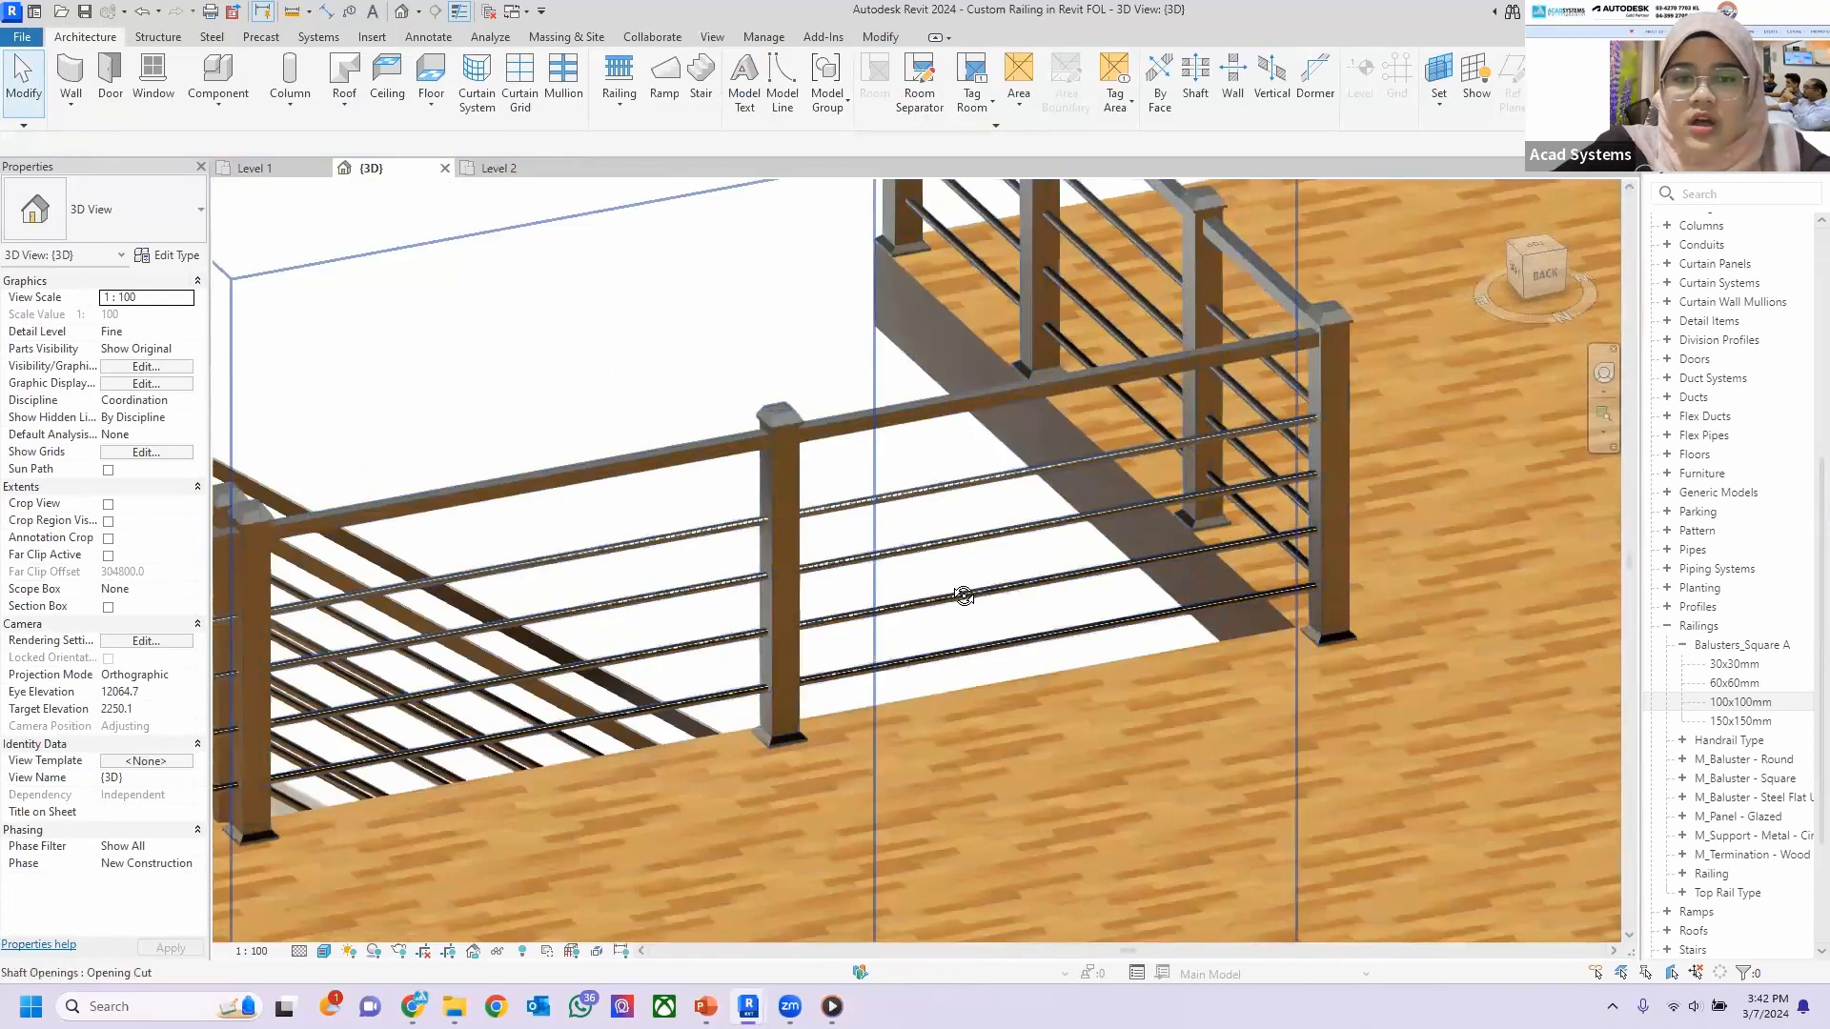
{"action": "scroll", "coordinate": [963, 596], "scroll_direction": "down", "scroll_amount": 3}
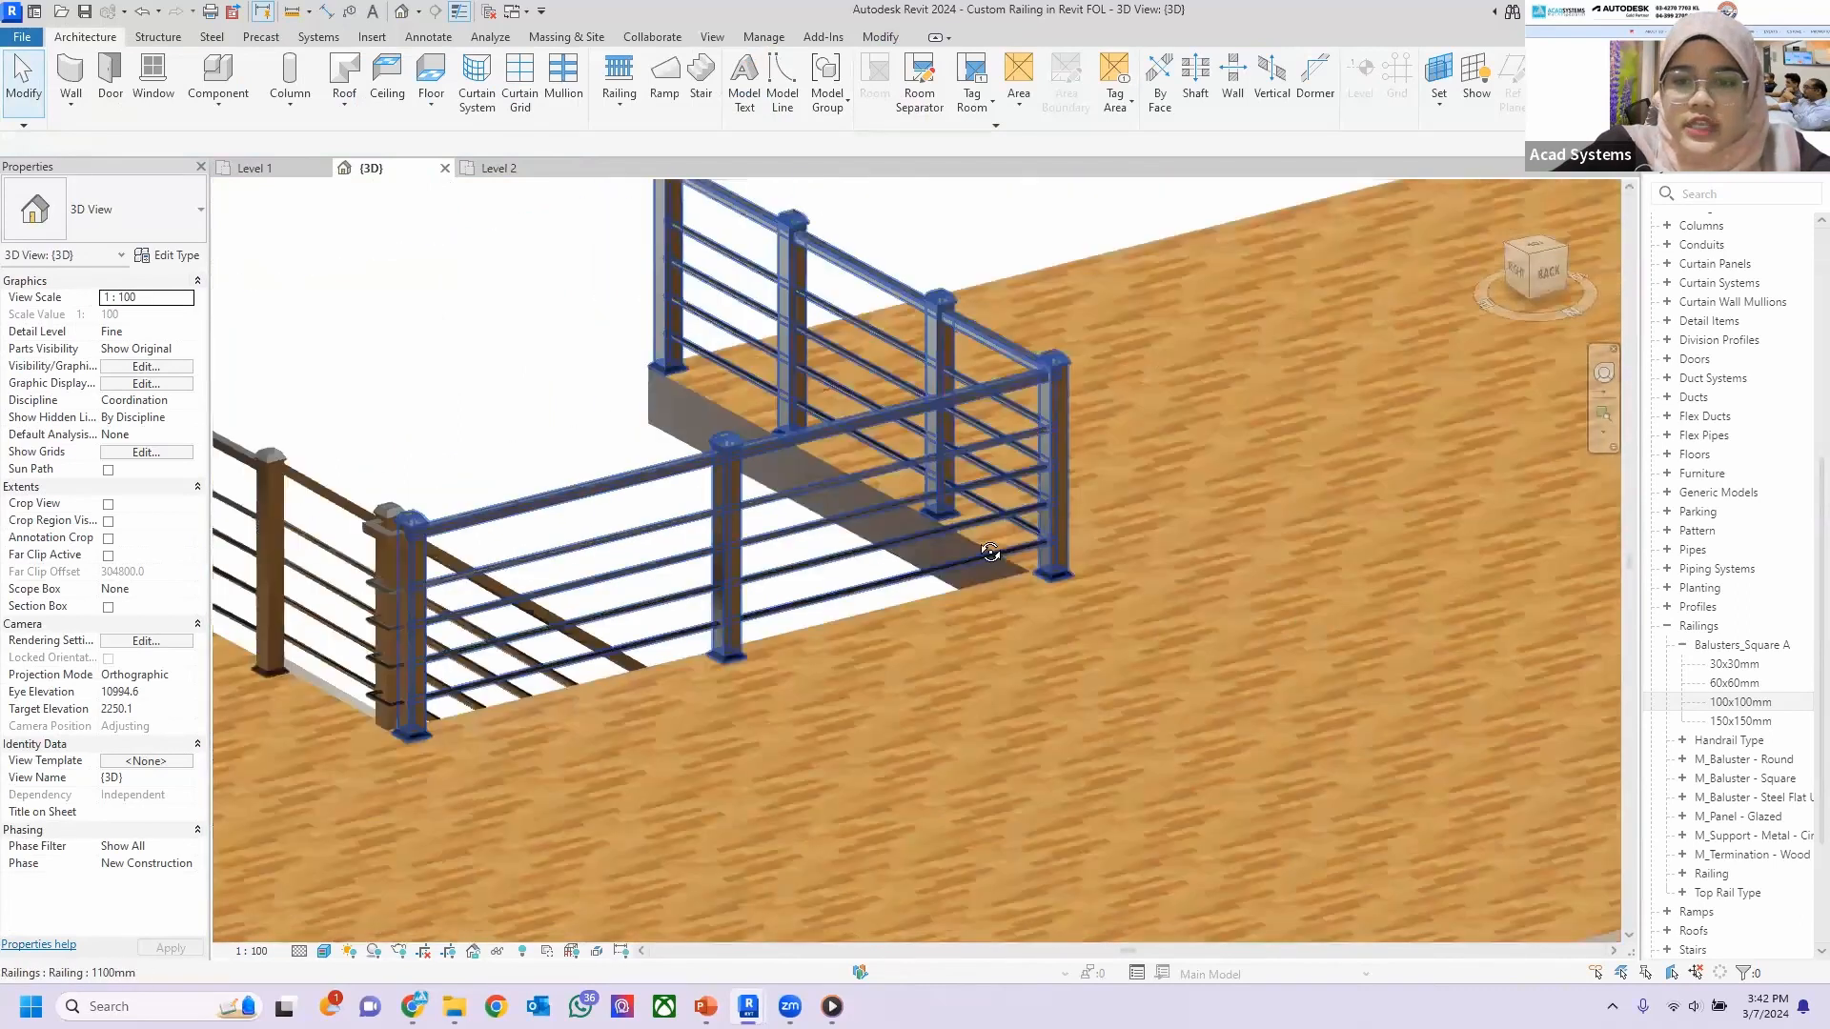
{"action": "middle_click_drag", "start_coordinate": [990, 553], "coordinate": [859, 402], "text": "shift"}
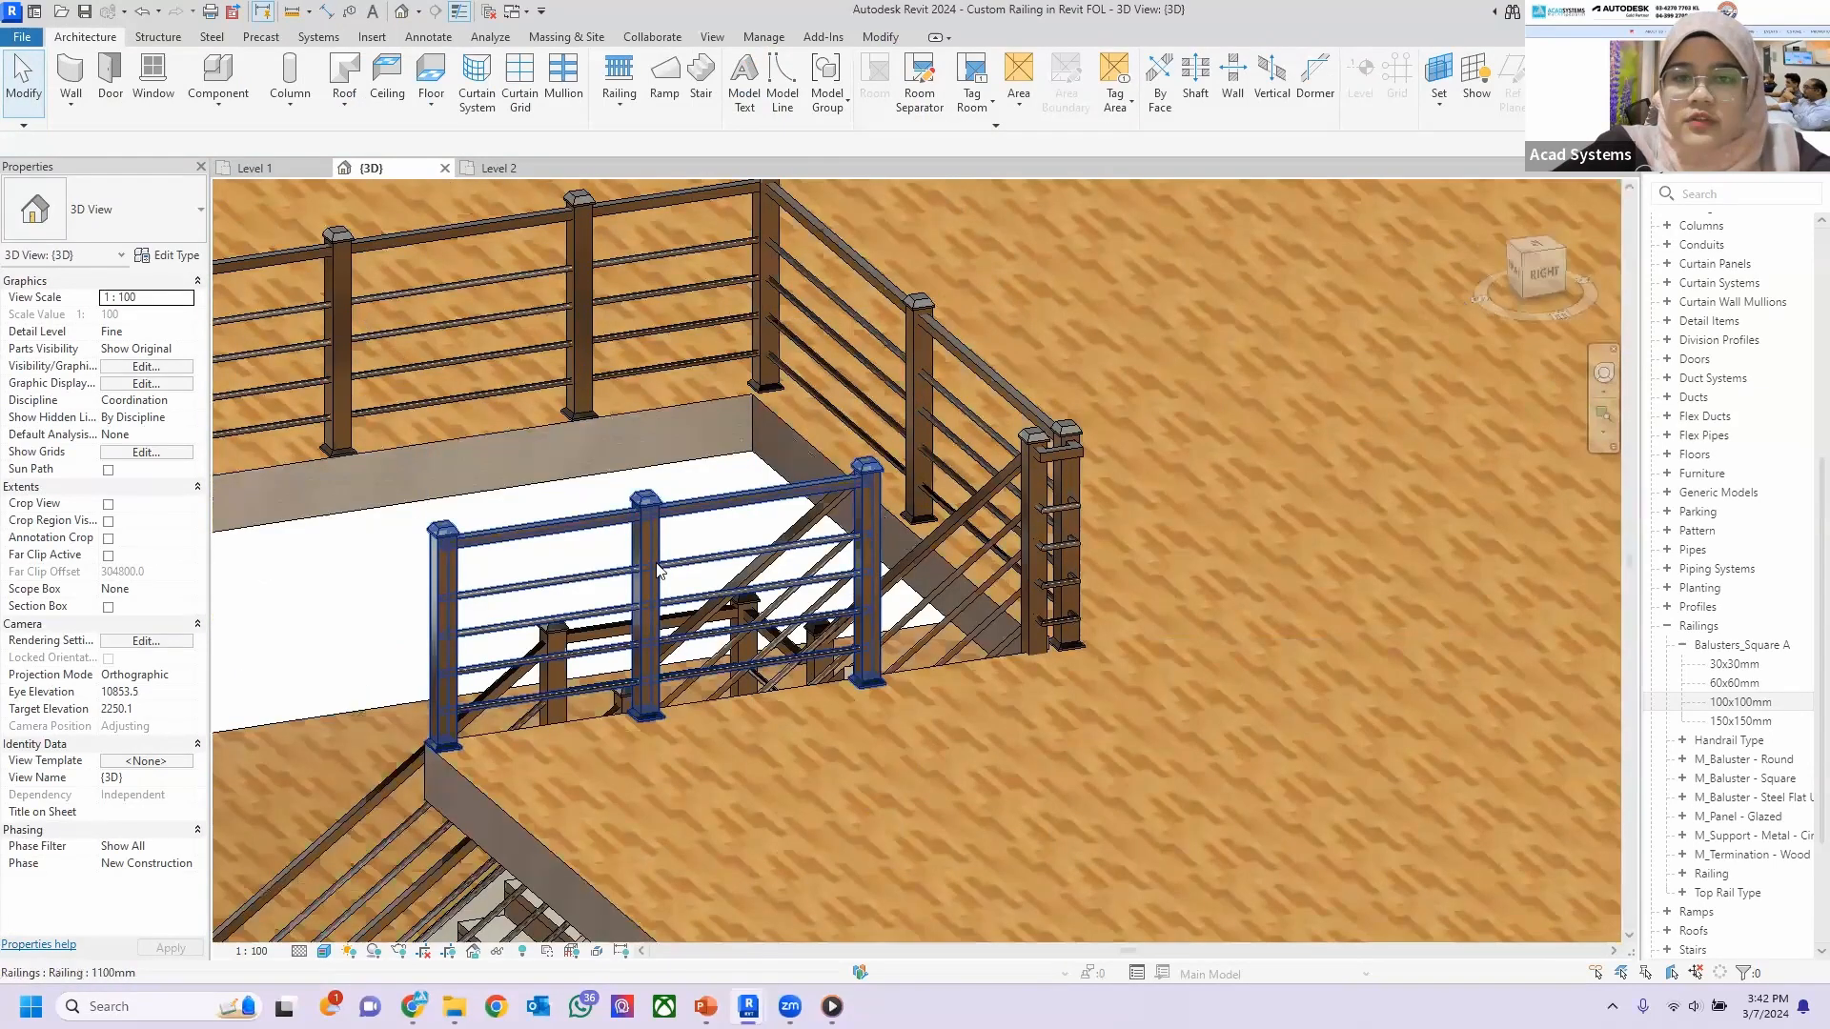
{"action": "middle_click_drag", "start_coordinate": [656, 569], "coordinate": [1077, 538], "text": "shift"}
{"action": "middle_click_drag", "start_coordinate": [1177, 510], "coordinate": [1154, 587], "text": "shift"}
{"action": "middle_click_drag", "start_coordinate": [1001, 553], "coordinate": [1004, 510]}
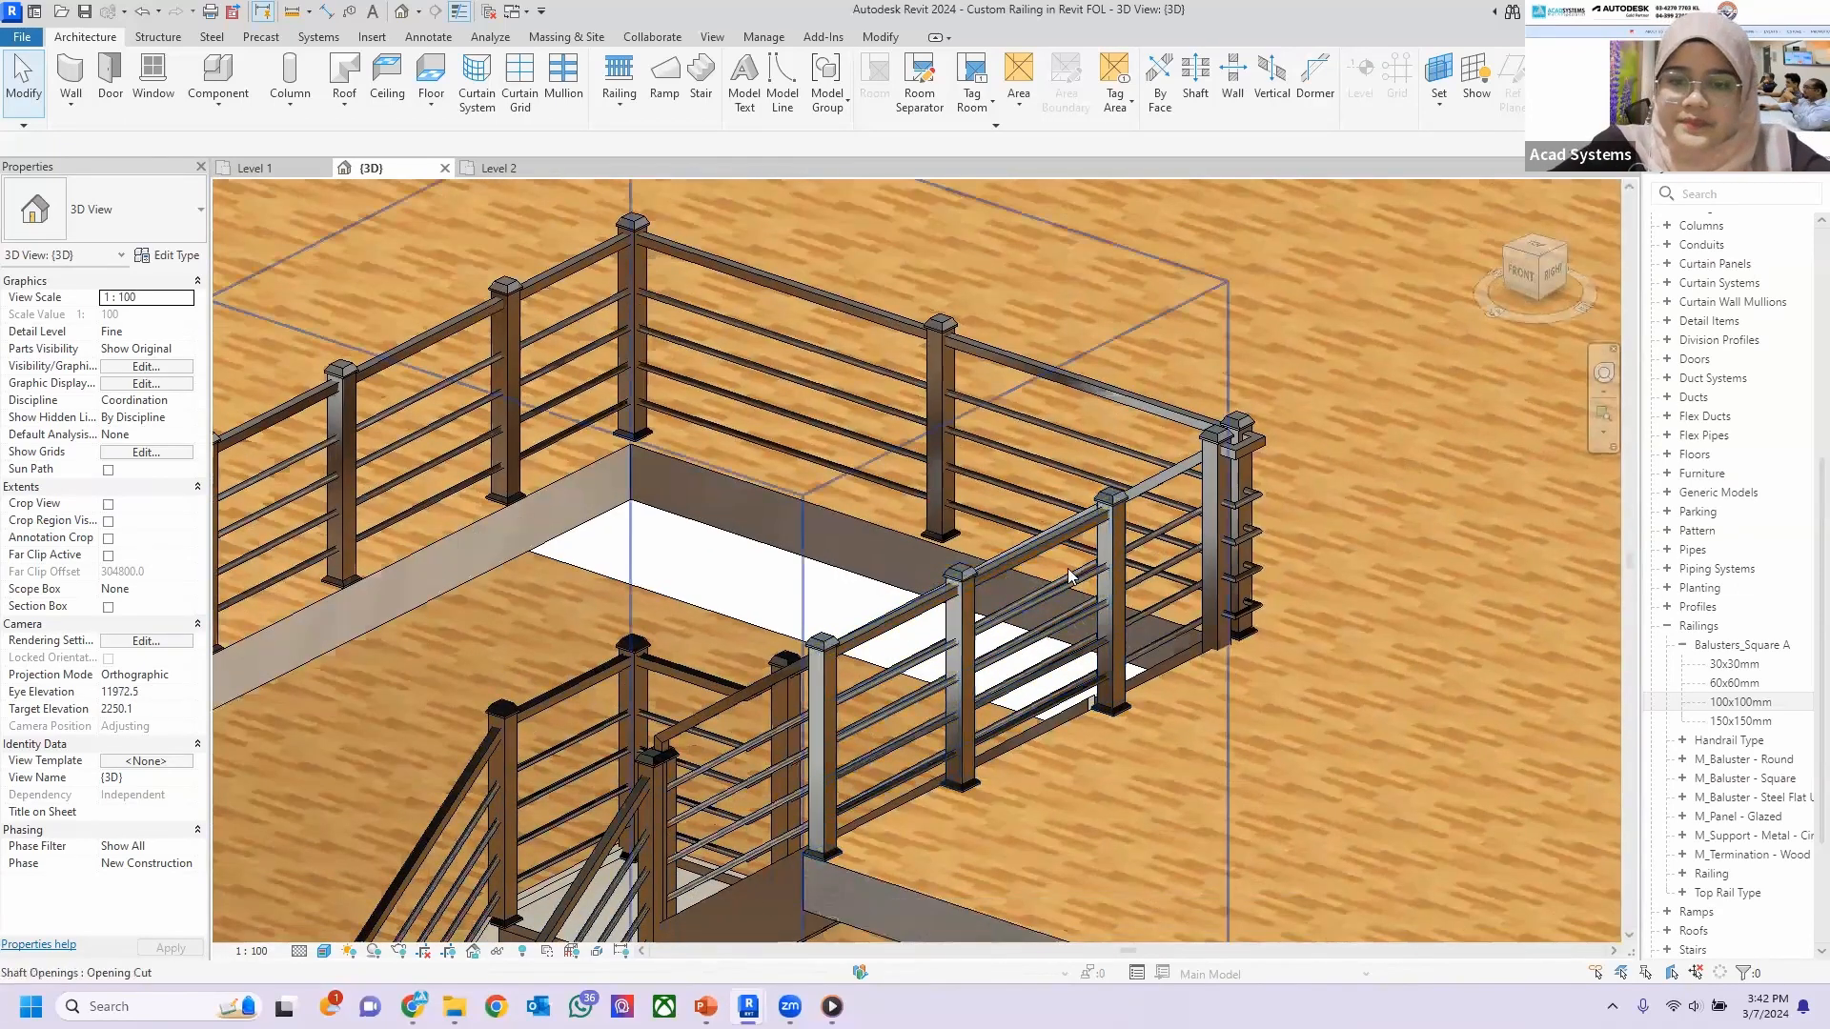
{"action": "scroll", "coordinate": [1078, 553], "scroll_direction": "up", "scroll_amount": 2}
{"action": "scroll", "coordinate": [1087, 555], "scroll_direction": "up", "scroll_amount": 1}
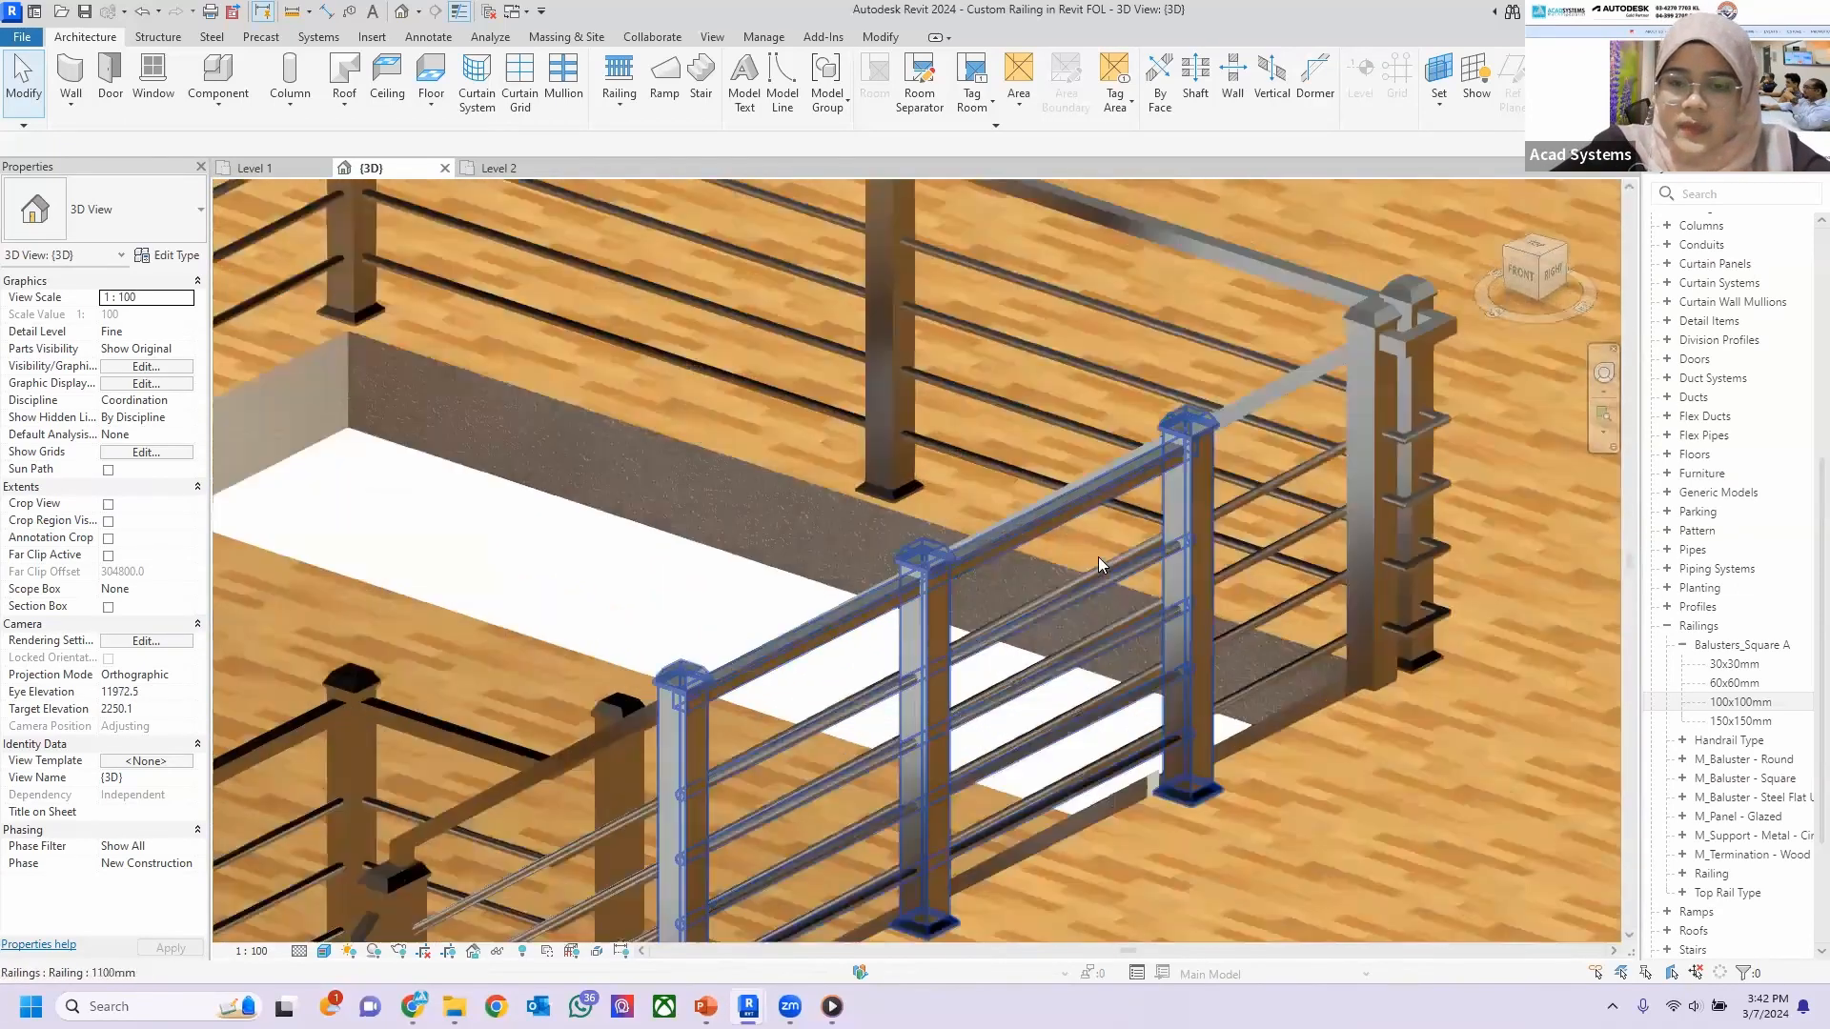
{"action": "scroll", "coordinate": [1008, 574], "scroll_direction": "up", "scroll_amount": 1}
{"action": "middle_click_drag", "start_coordinate": [930, 748], "coordinate": [962, 663]}
{"action": "scroll", "coordinate": [858, 653], "scroll_direction": "down", "scroll_amount": 3}
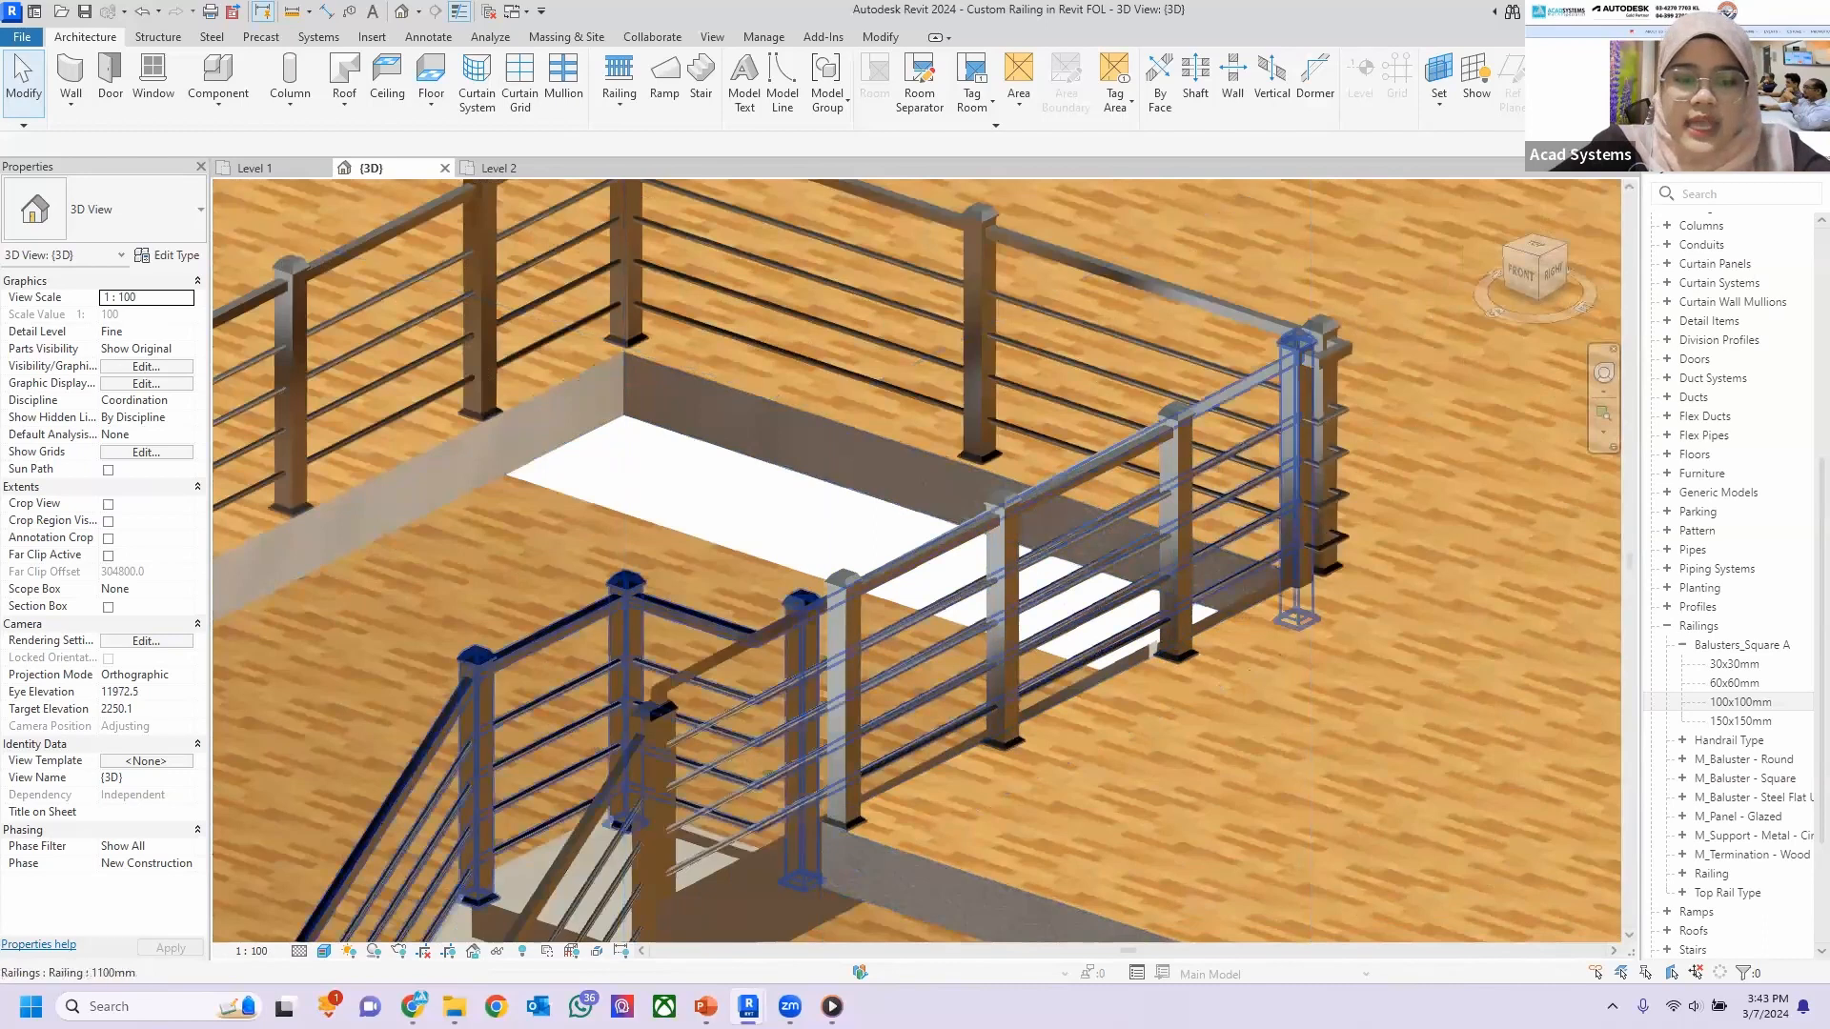
Switch to the browser, find the Autodesk AutoCAD Plant 3D + BIM Collaboration Pro event on the Acad Systems homepage and open it.
{"action": "mouse_move", "coordinate": [412, 1007]}
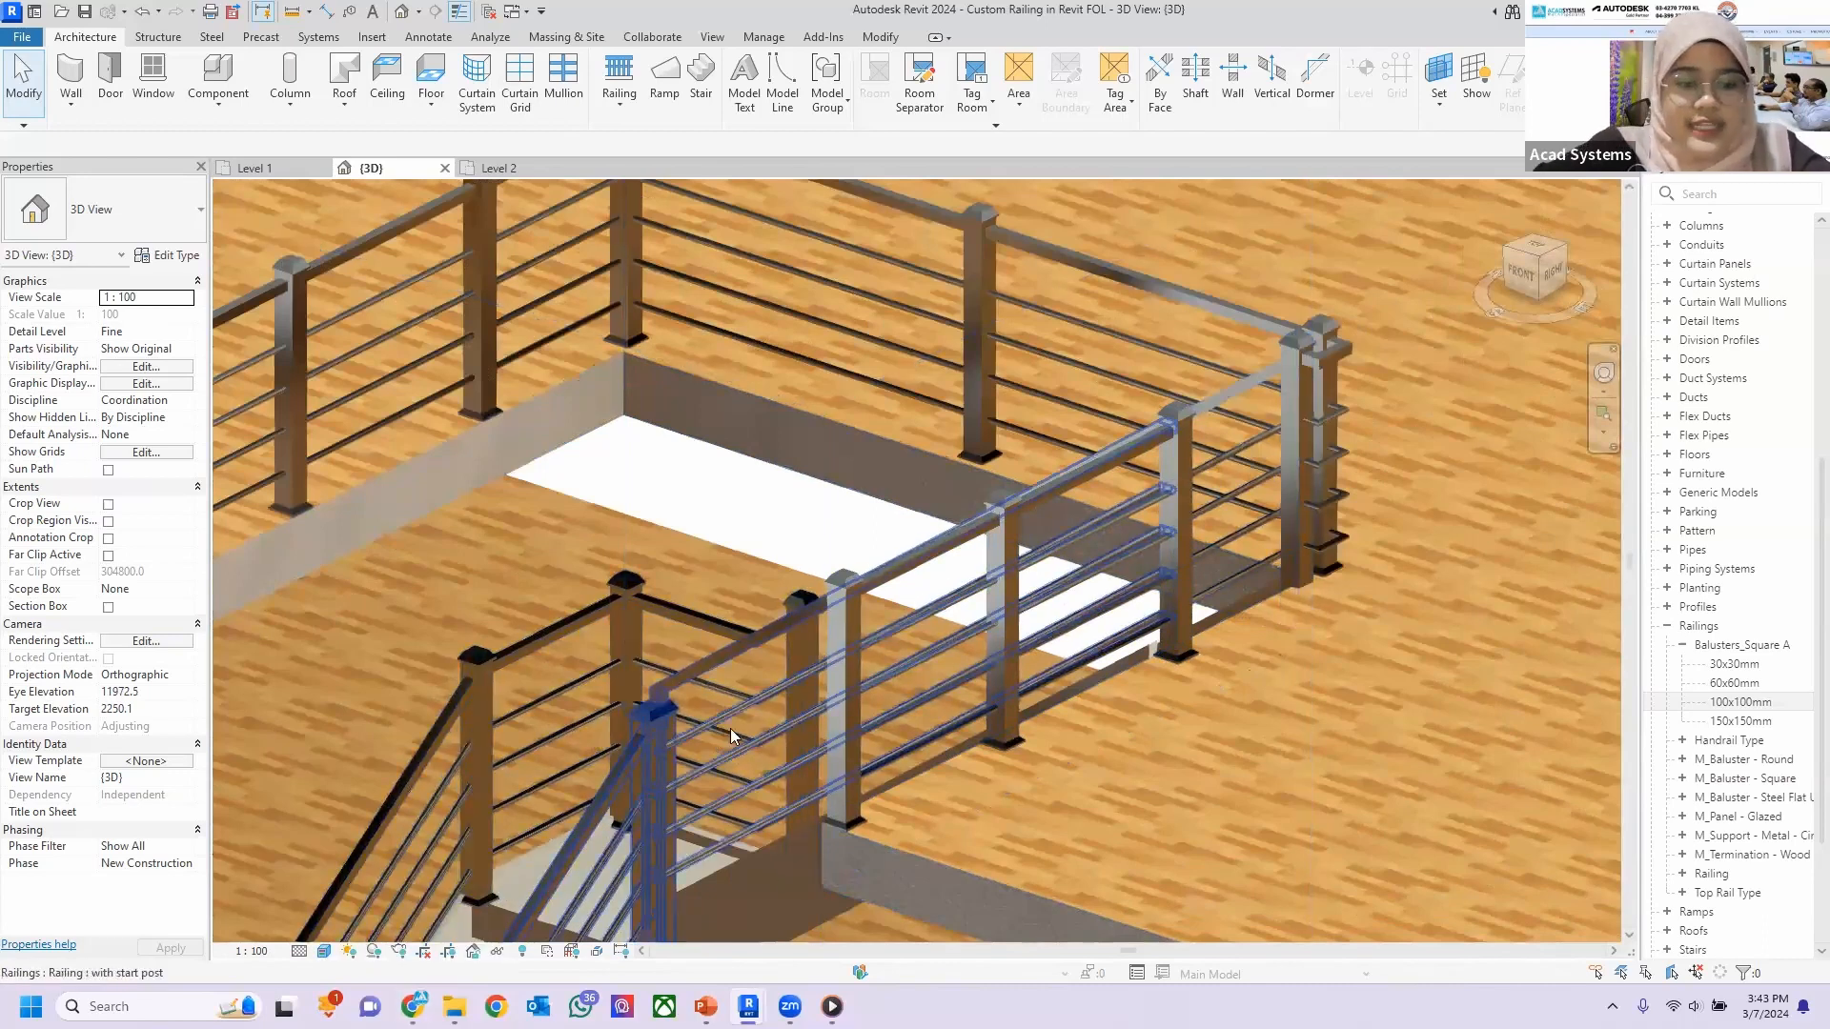
{"action": "key", "text": "alt+Tab"}
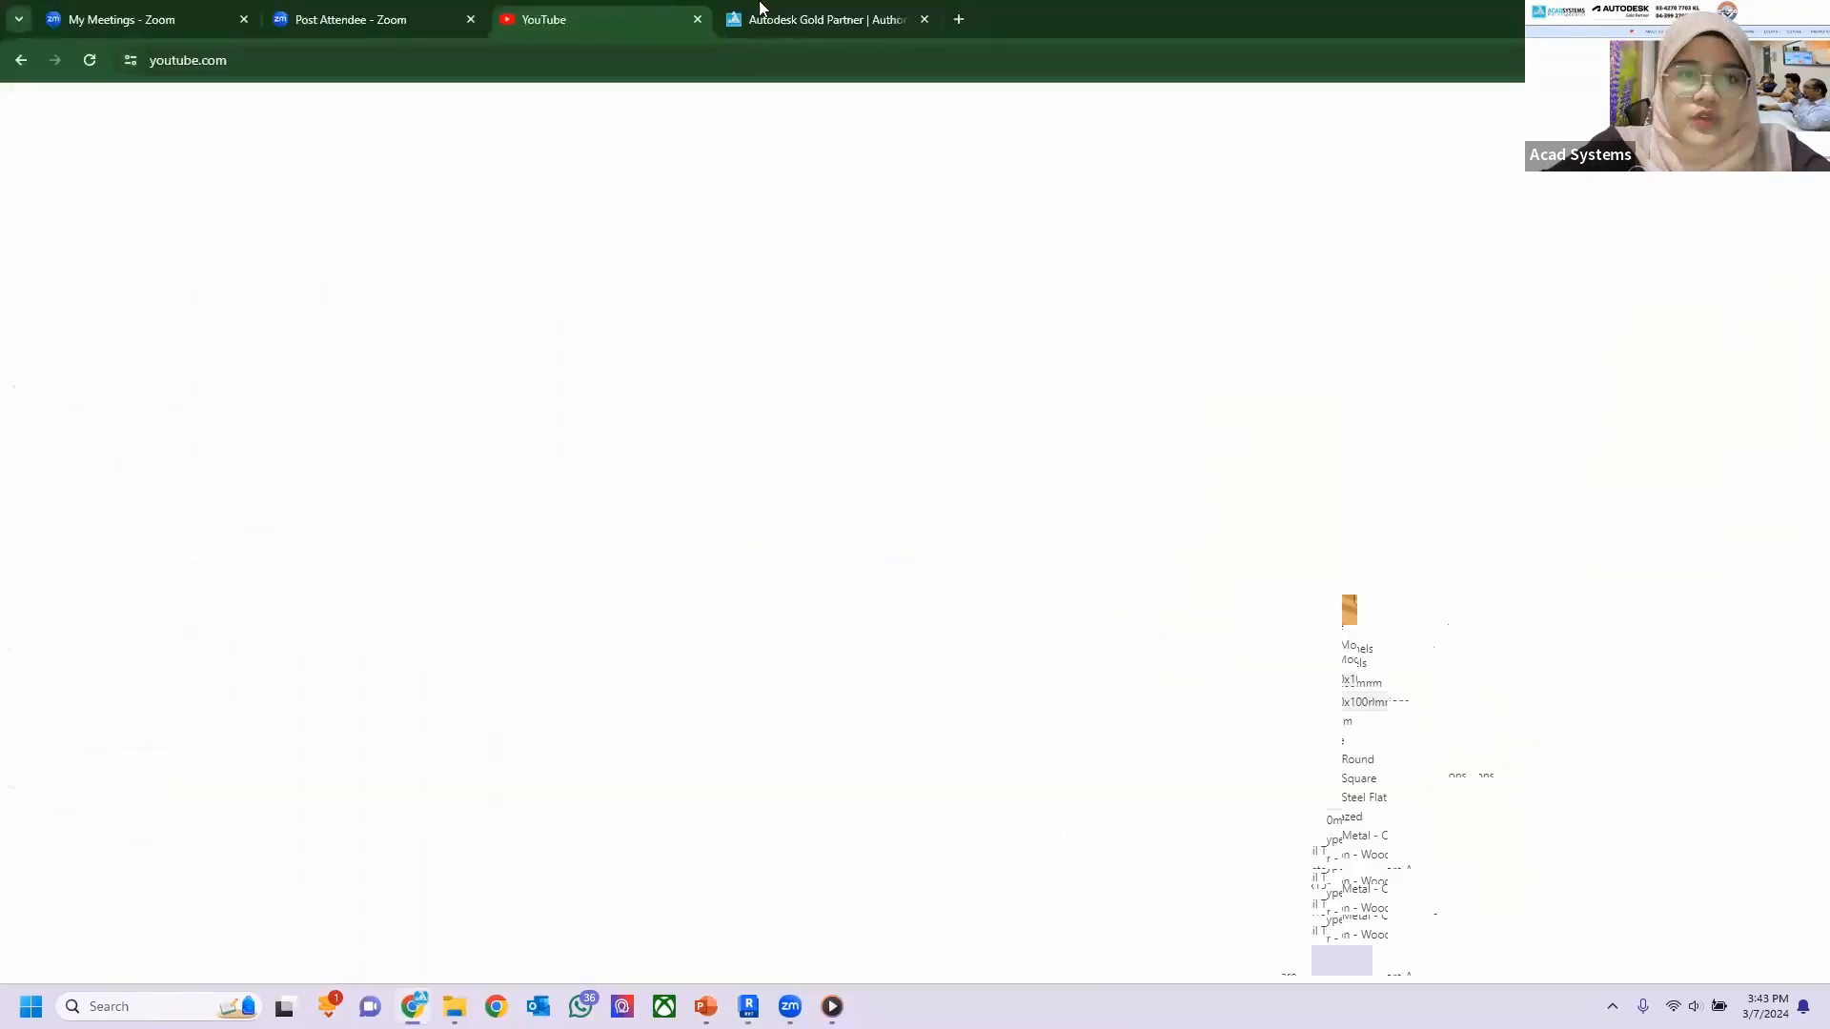
{"action": "key", "text": "ctrl+Tab"}
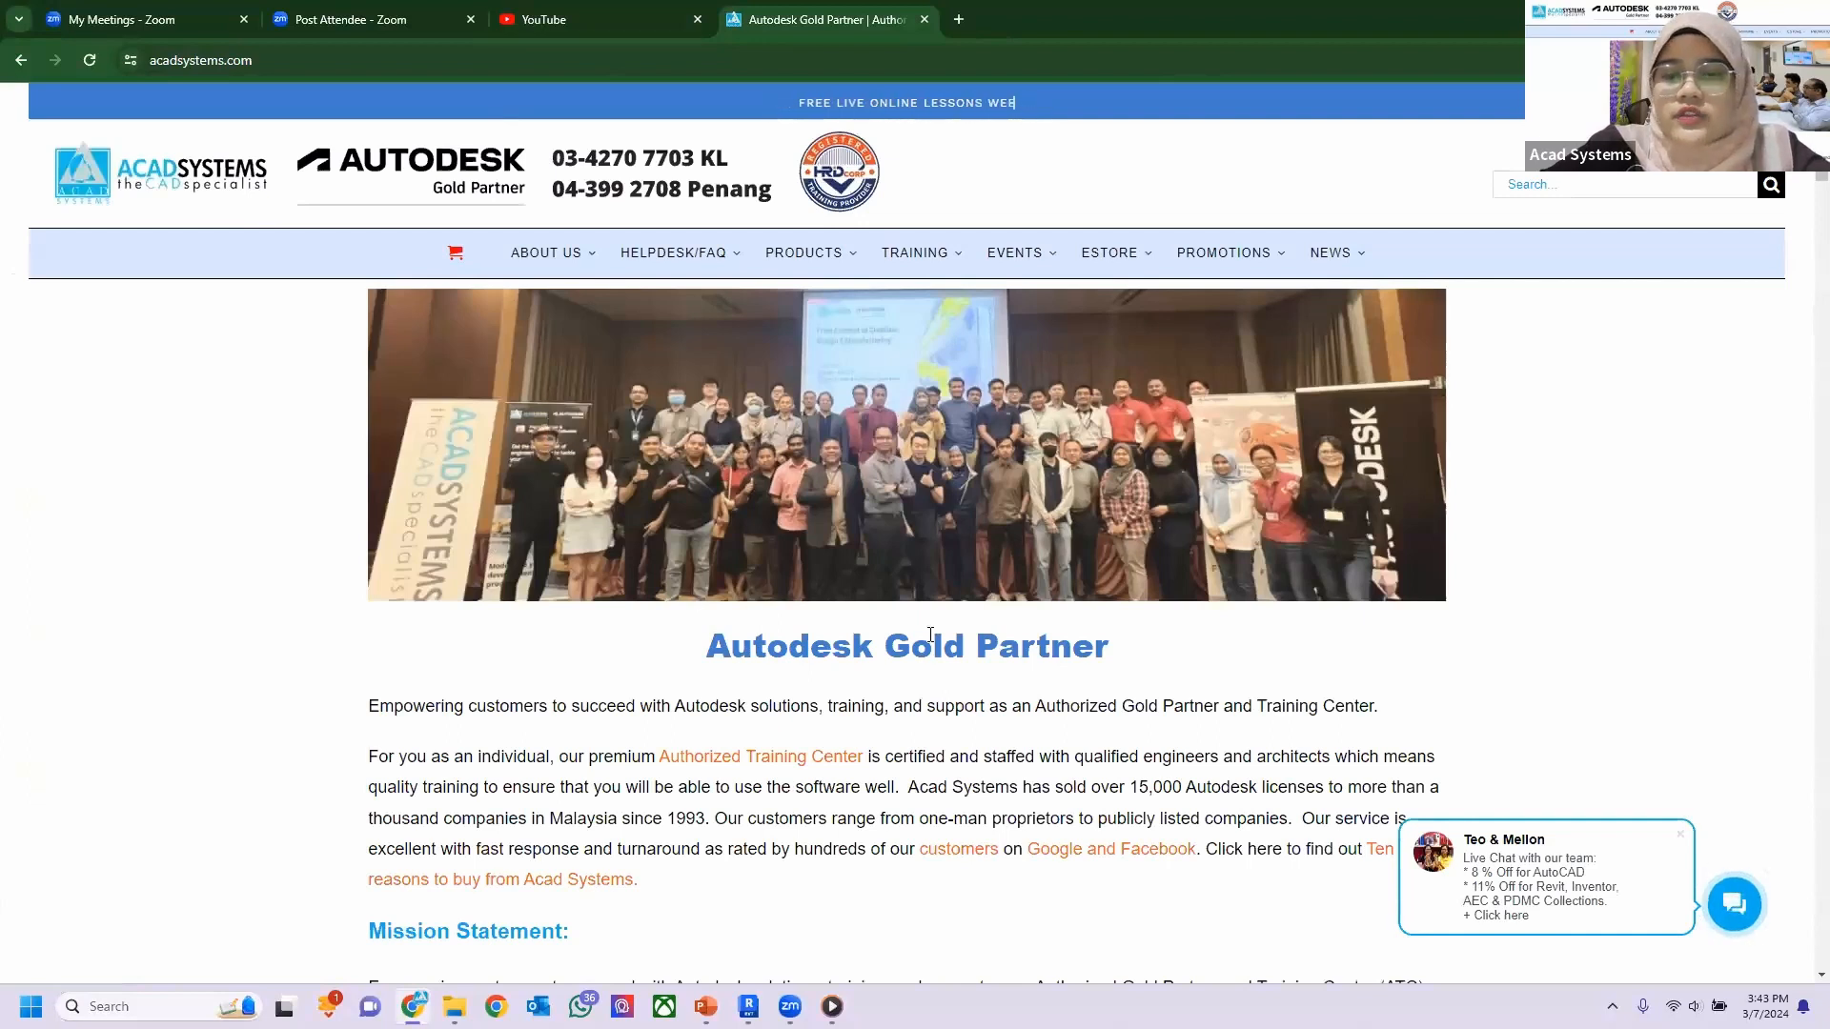
{"action": "scroll", "coordinate": [930, 635], "scroll_direction": "down", "scroll_amount": 10}
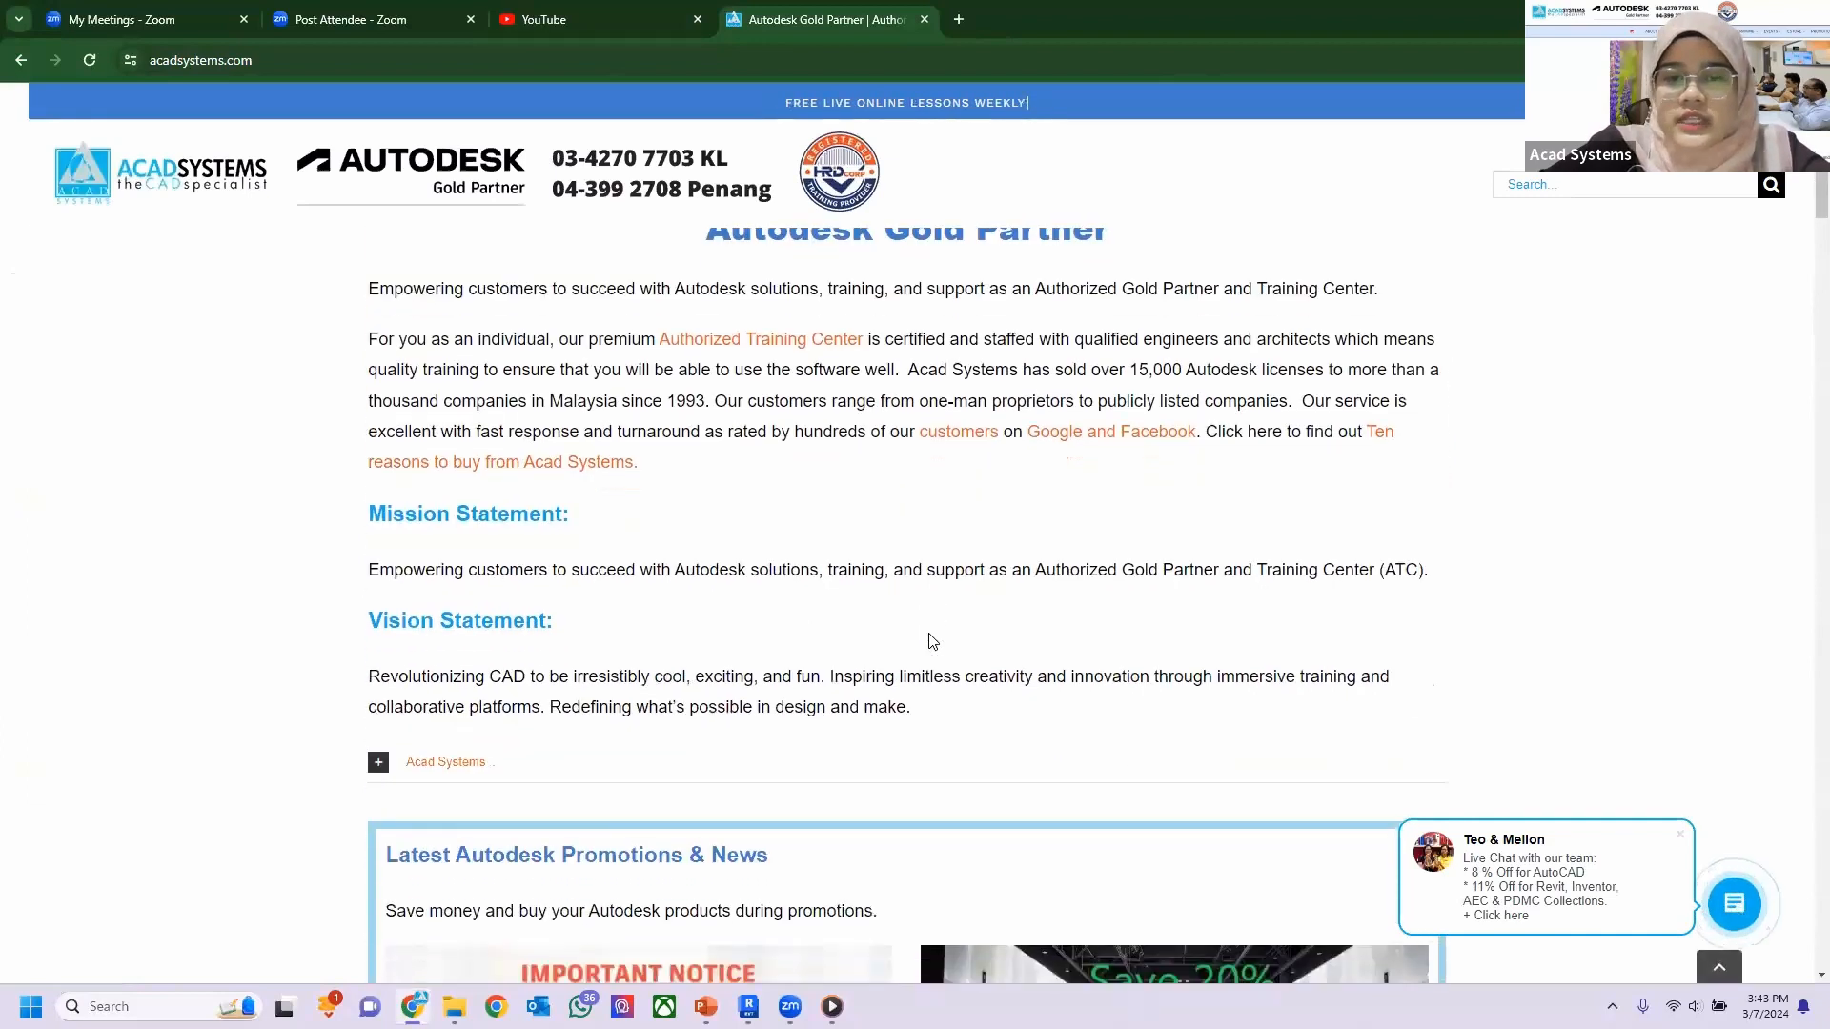
{"action": "scroll", "coordinate": [930, 638], "scroll_direction": "down", "scroll_amount": 15}
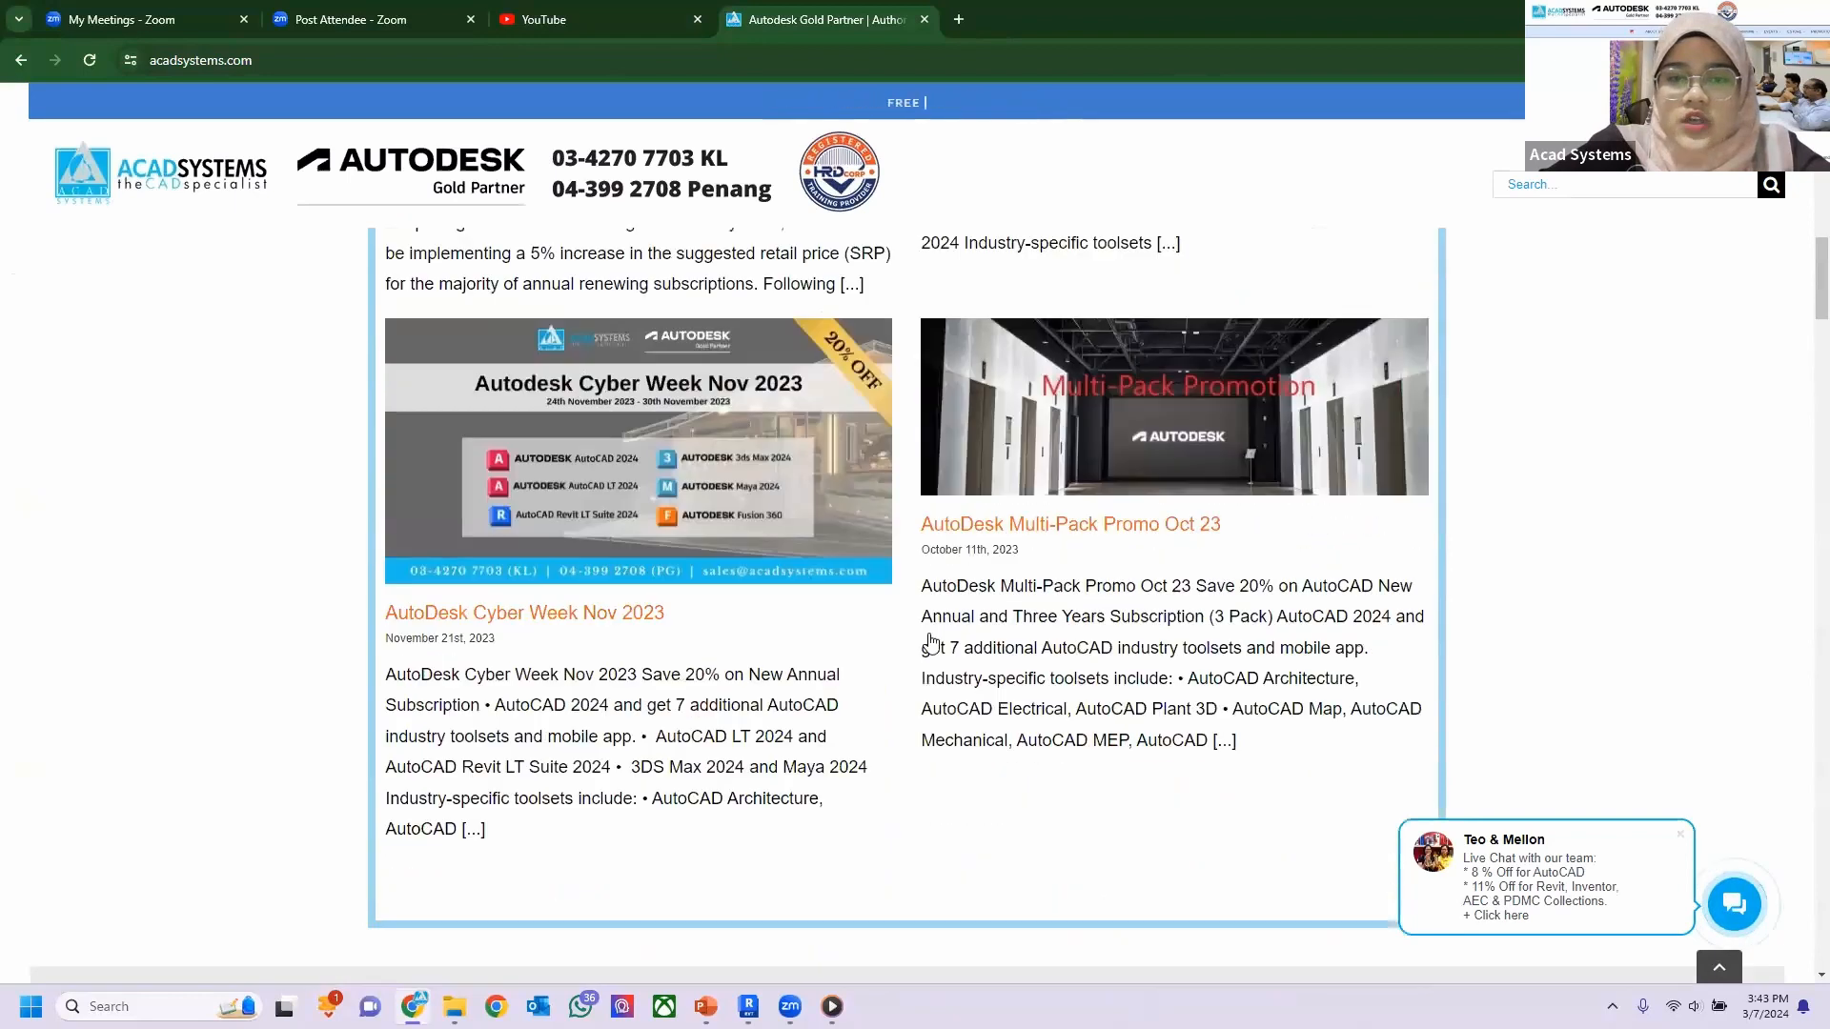
{"action": "scroll", "coordinate": [930, 639], "scroll_direction": "down", "scroll_amount": 8}
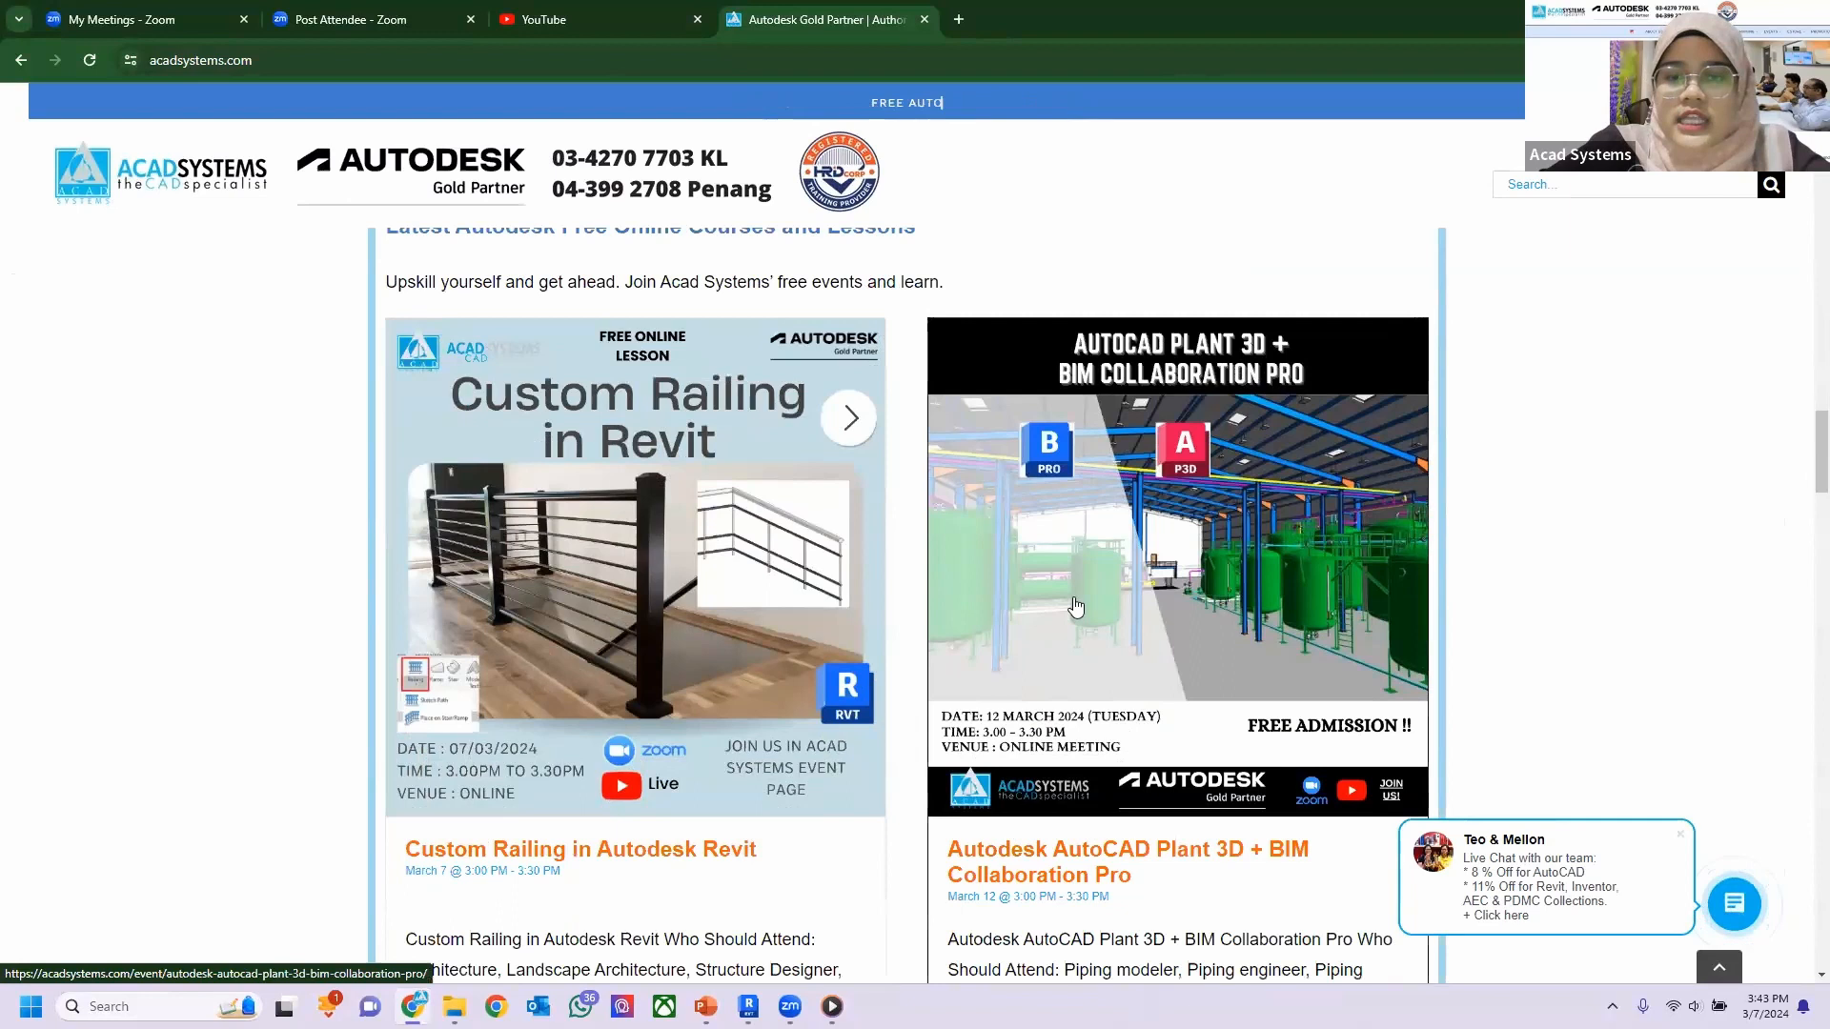
{"action": "scroll", "coordinate": [1037, 601], "scroll_direction": "down", "scroll_amount": 2}
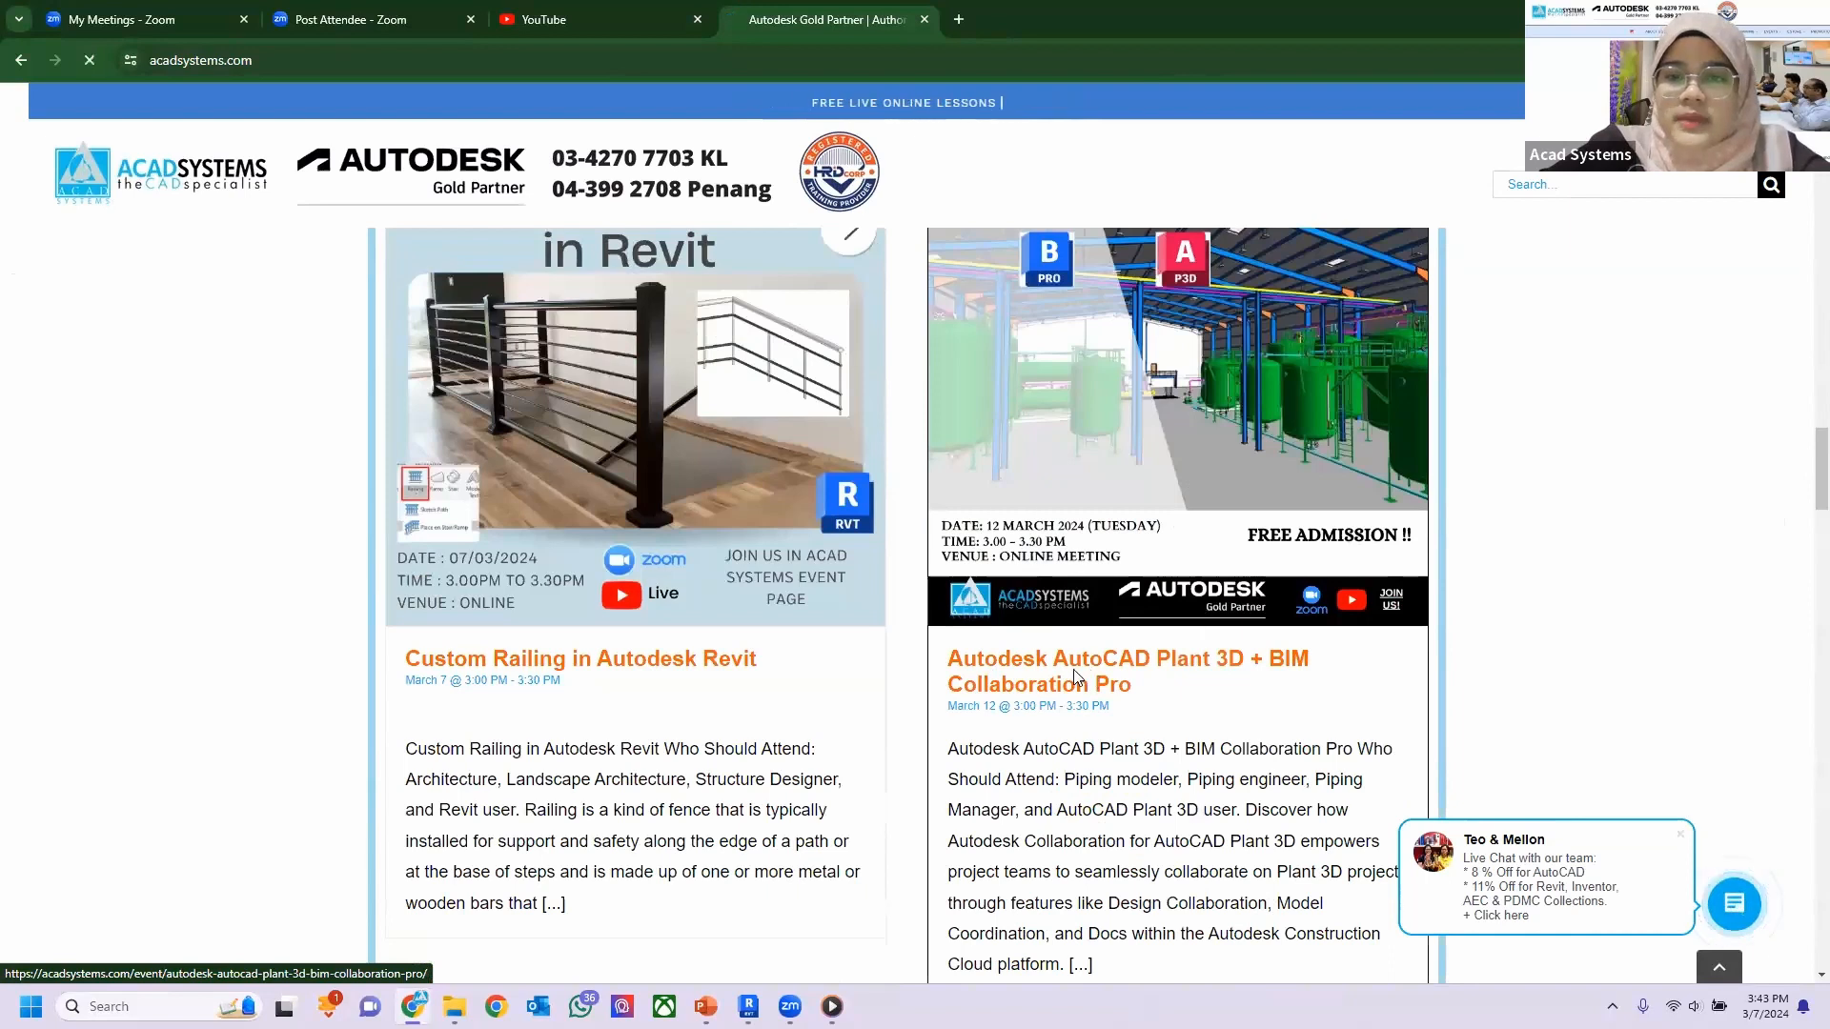
Read through the event's details and the Acad Systems 2024 training schedule down to the page footer.
{"action": "scroll", "coordinate": [497, 741], "scroll_direction": "down", "scroll_amount": 5}
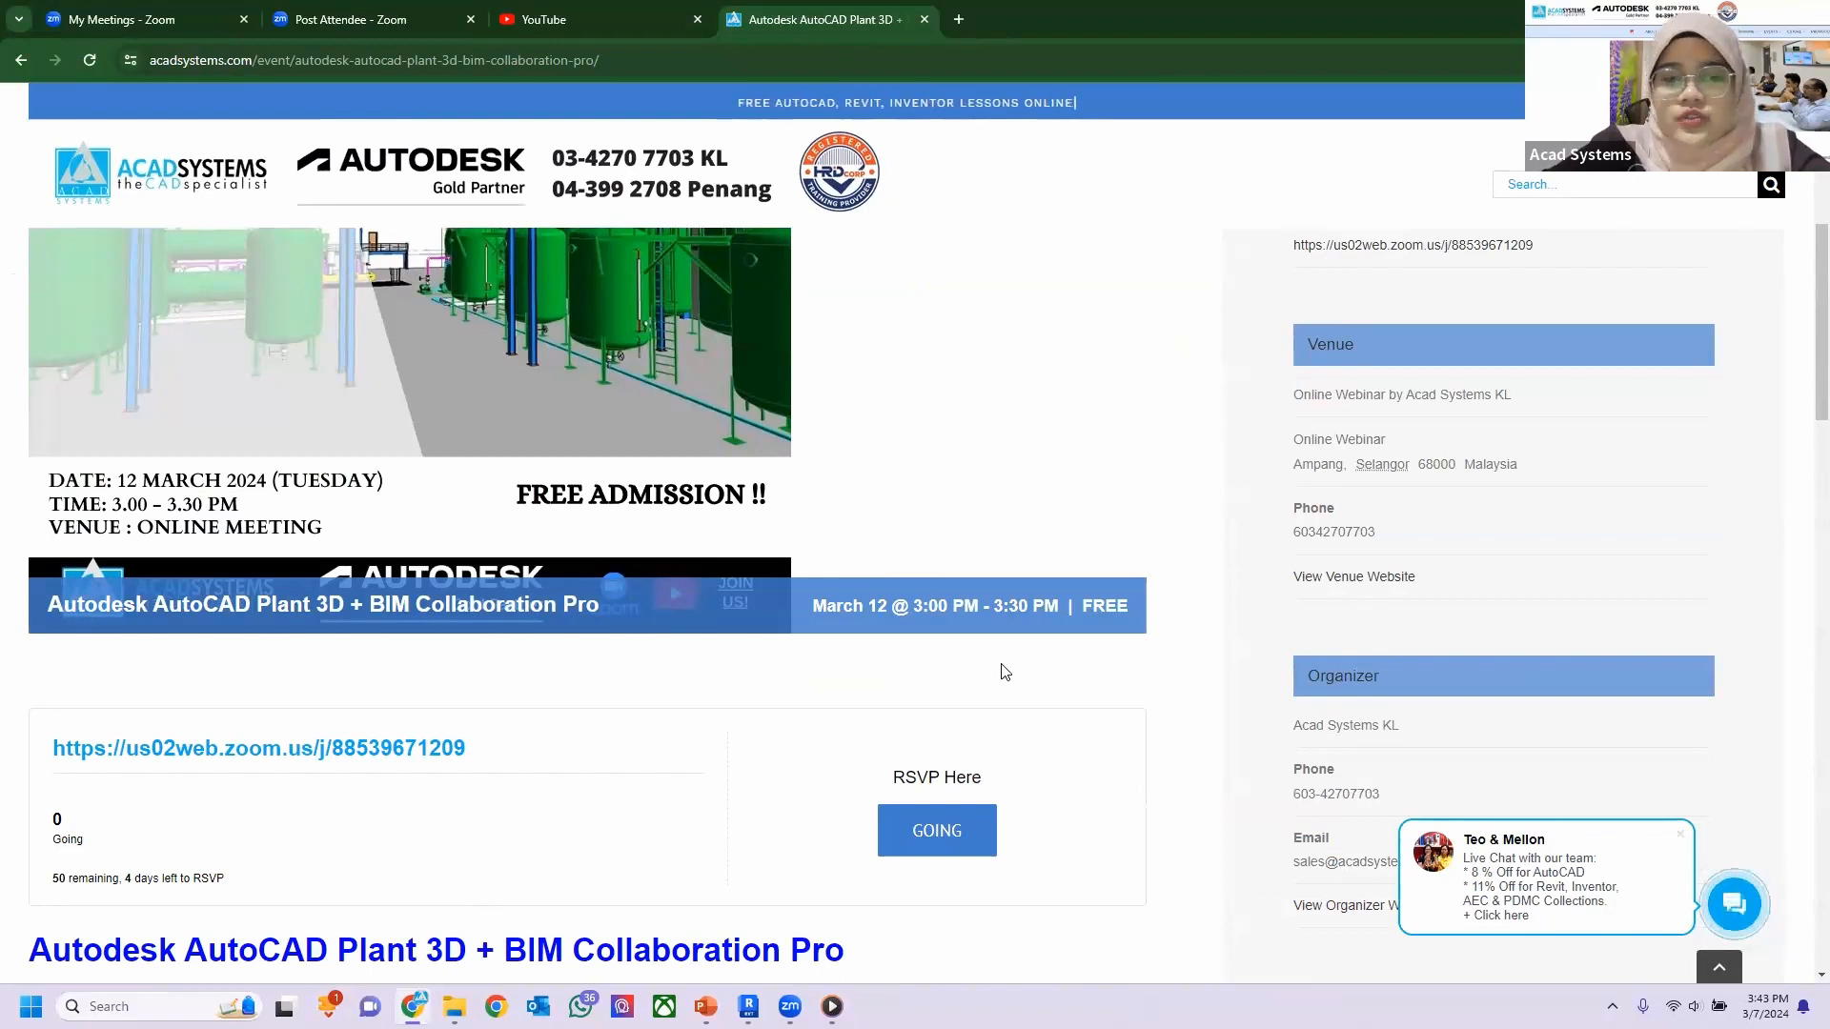
{"action": "scroll", "coordinate": [1005, 671], "scroll_direction": "down", "scroll_amount": 12}
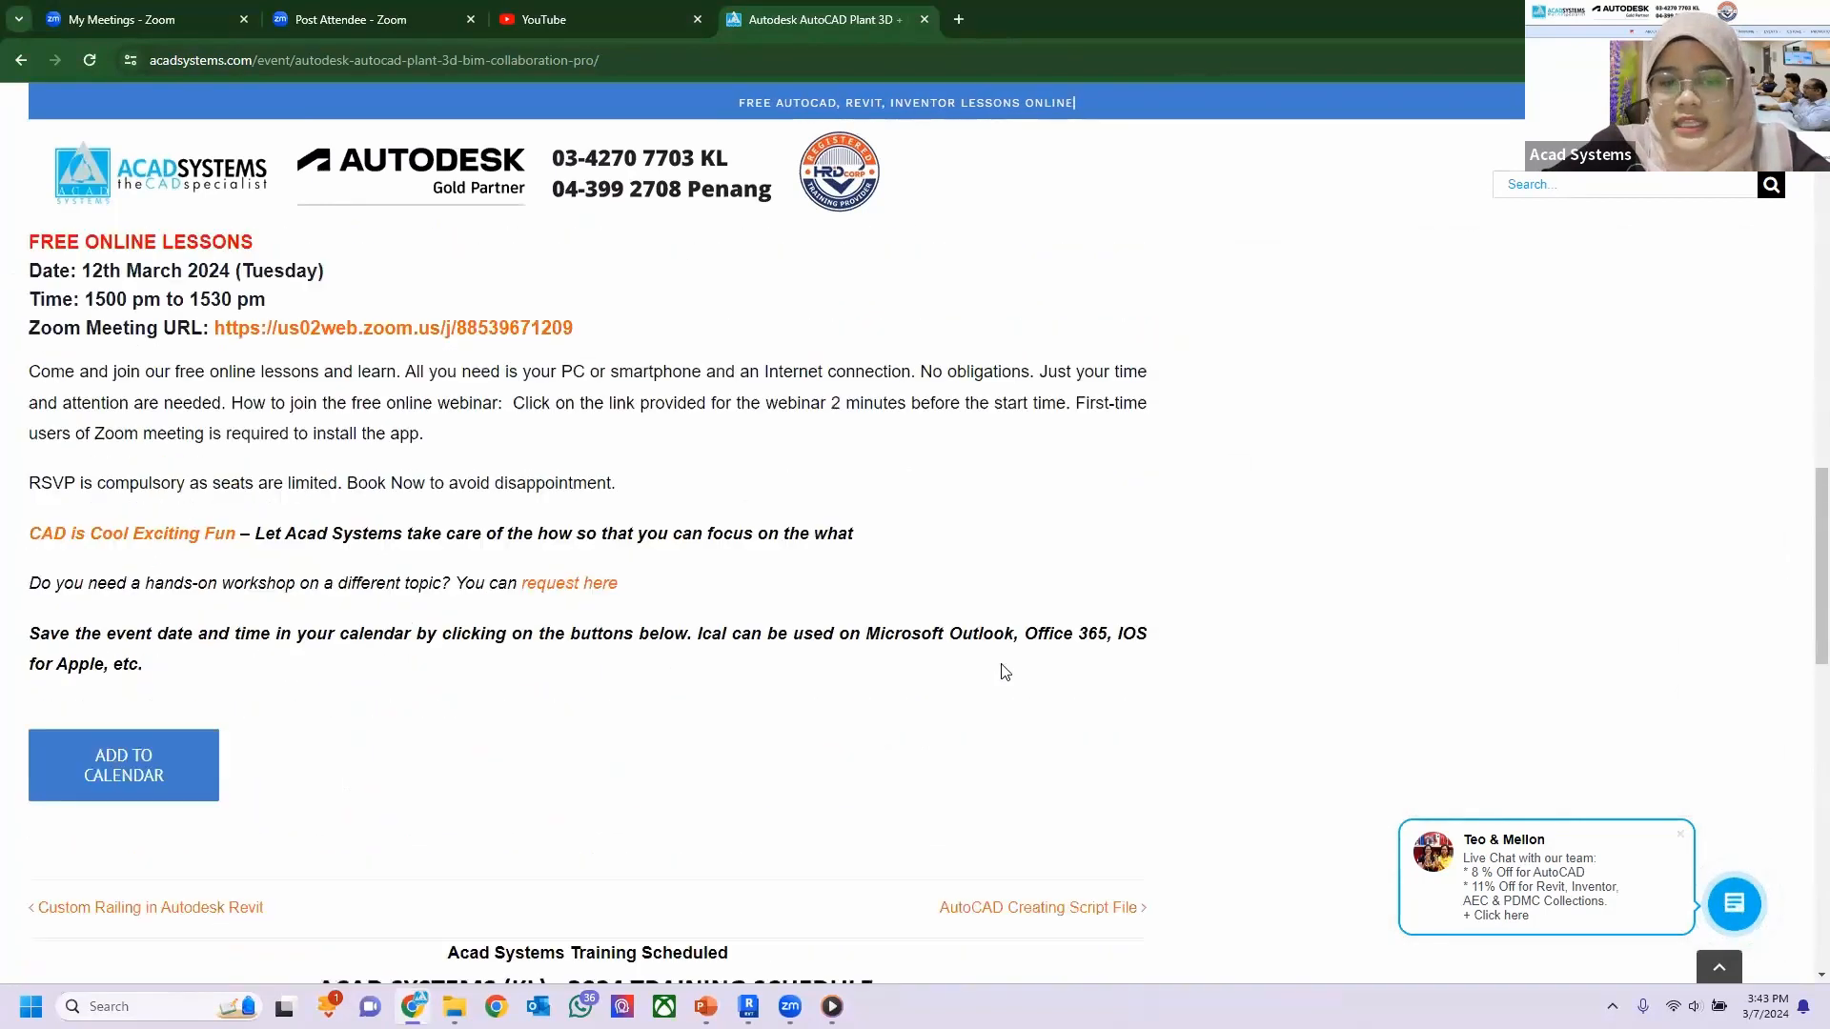
{"action": "scroll", "coordinate": [1006, 672], "scroll_direction": "down", "scroll_amount": 6}
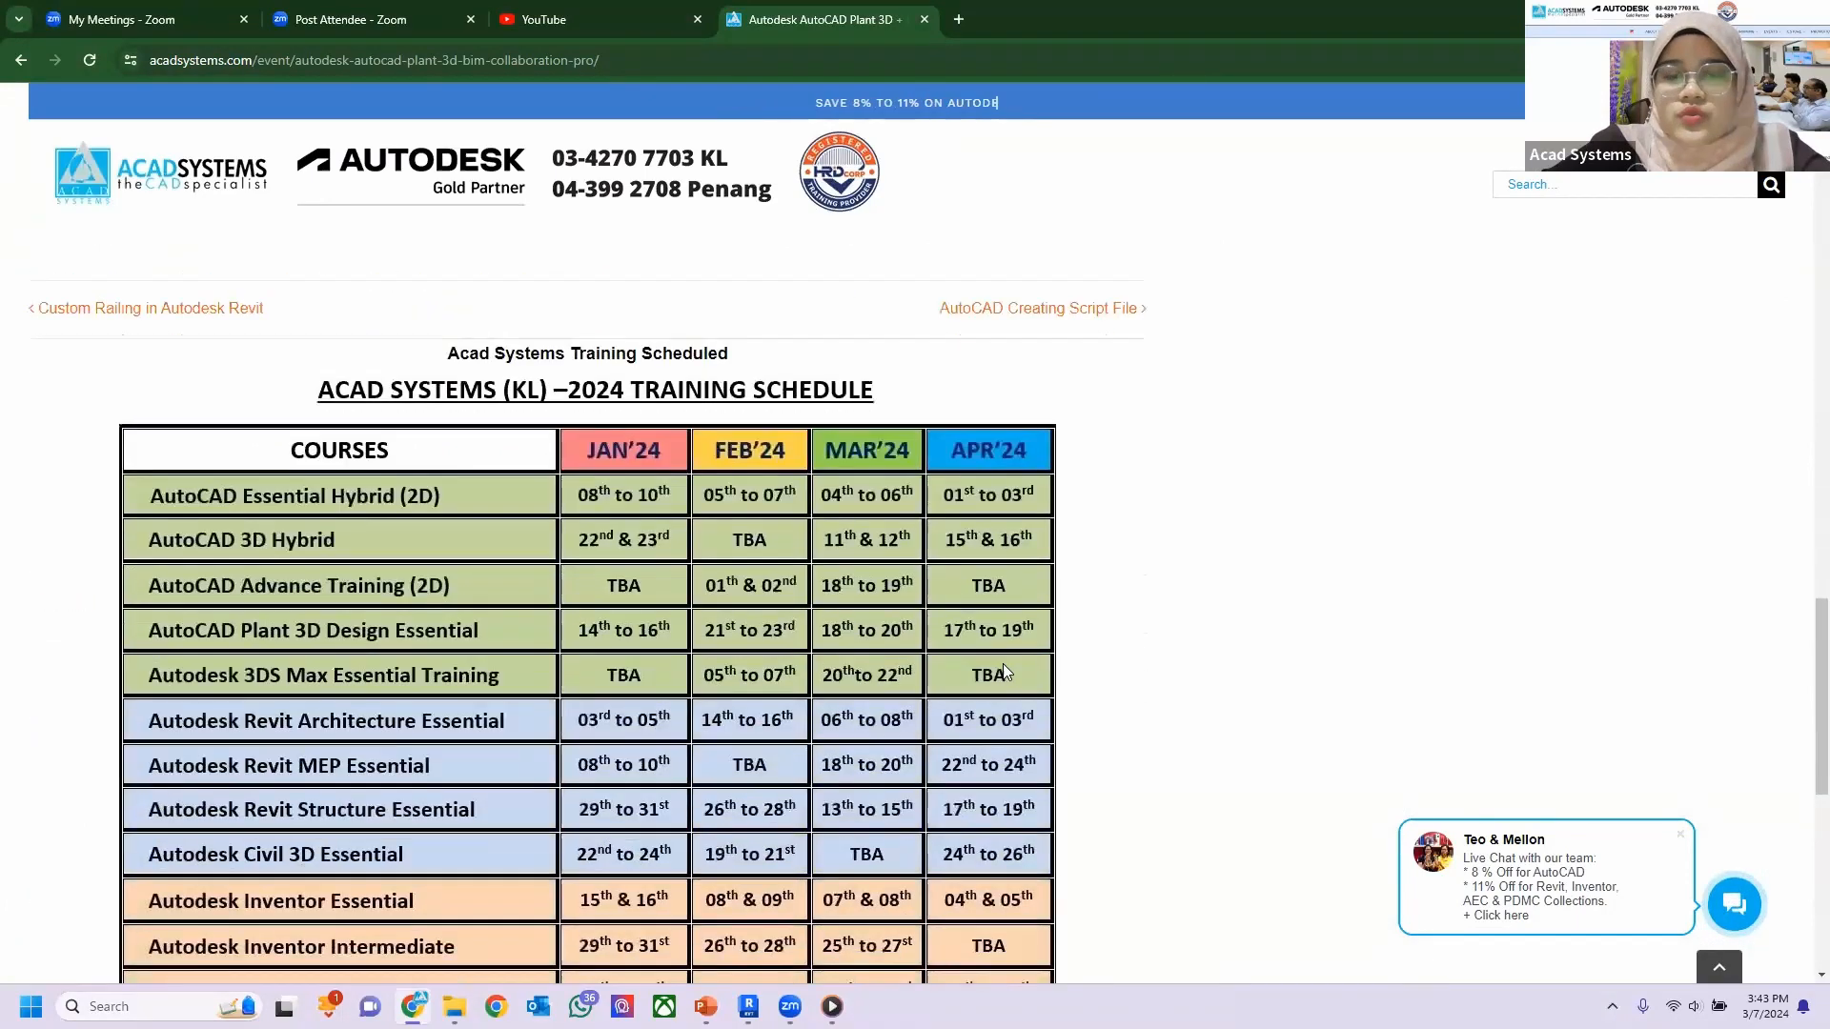
{"action": "scroll", "coordinate": [1139, 672], "scroll_direction": "down", "scroll_amount": 5}
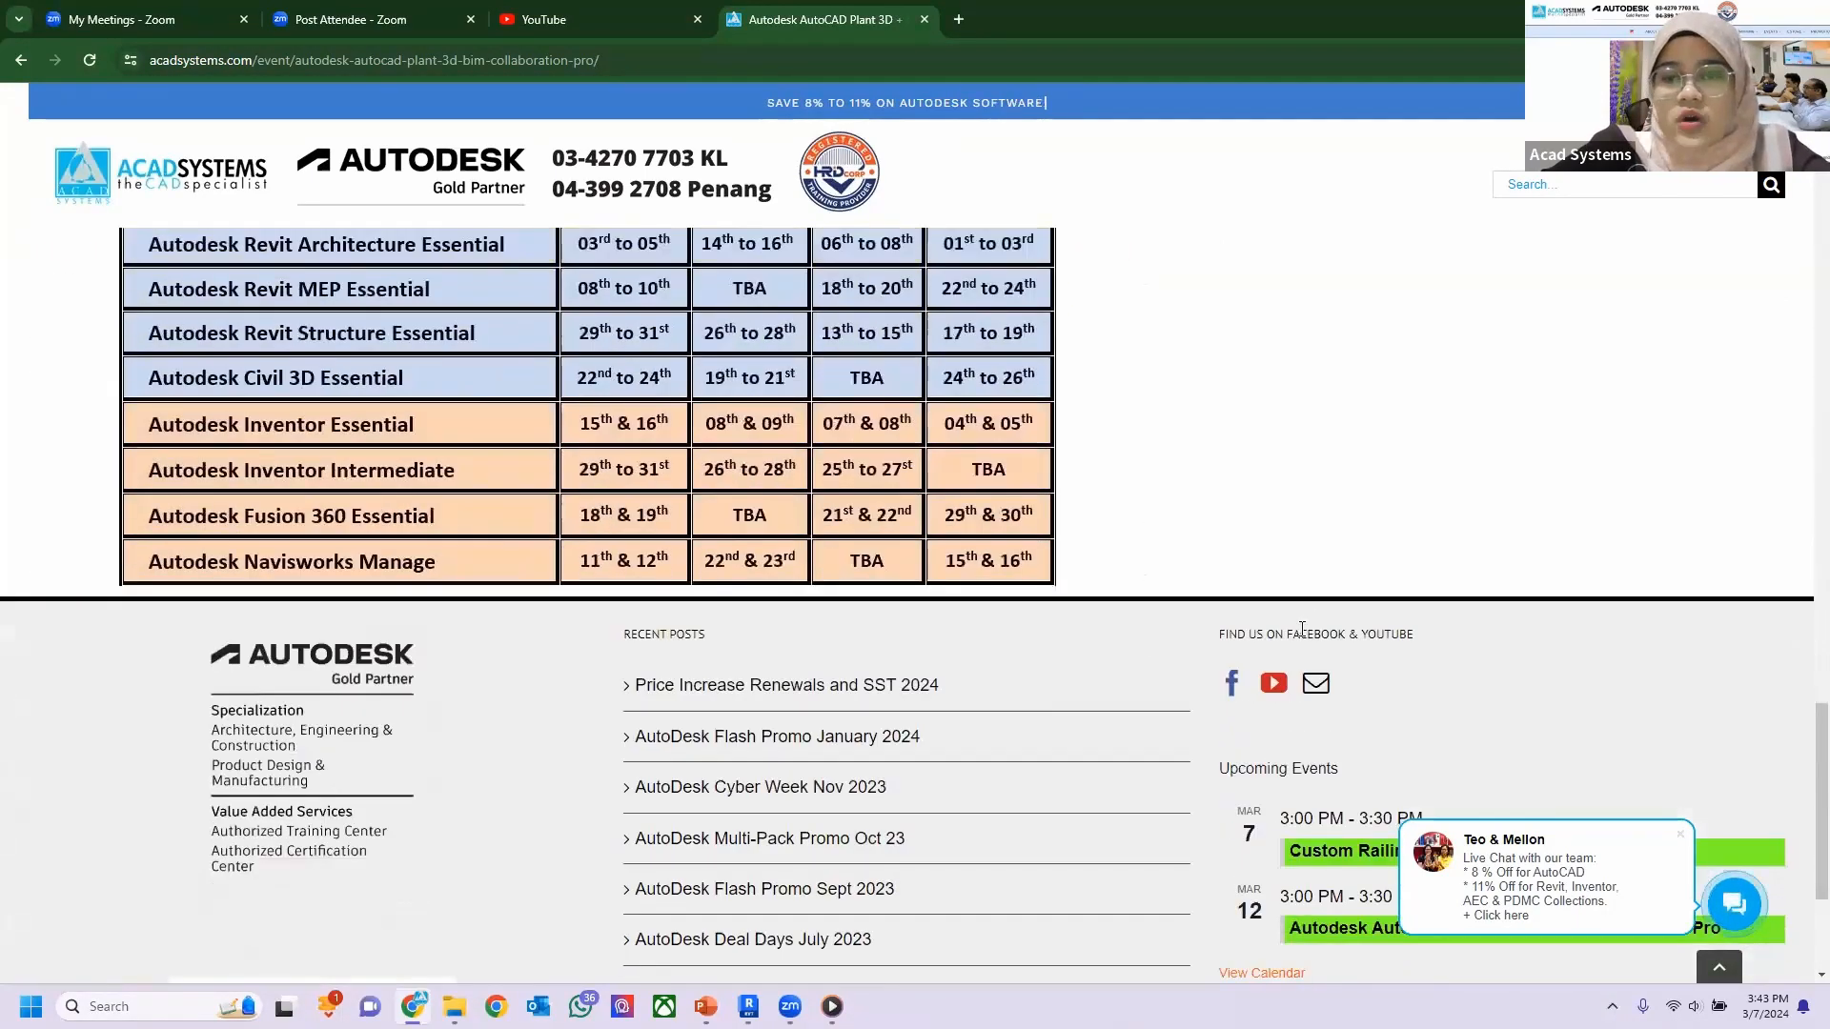
Open the Acad Systems YouTube channel, pause its introduction video and browse the latest recorded live streams.
{"action": "left_click", "coordinate": [1274, 684]}
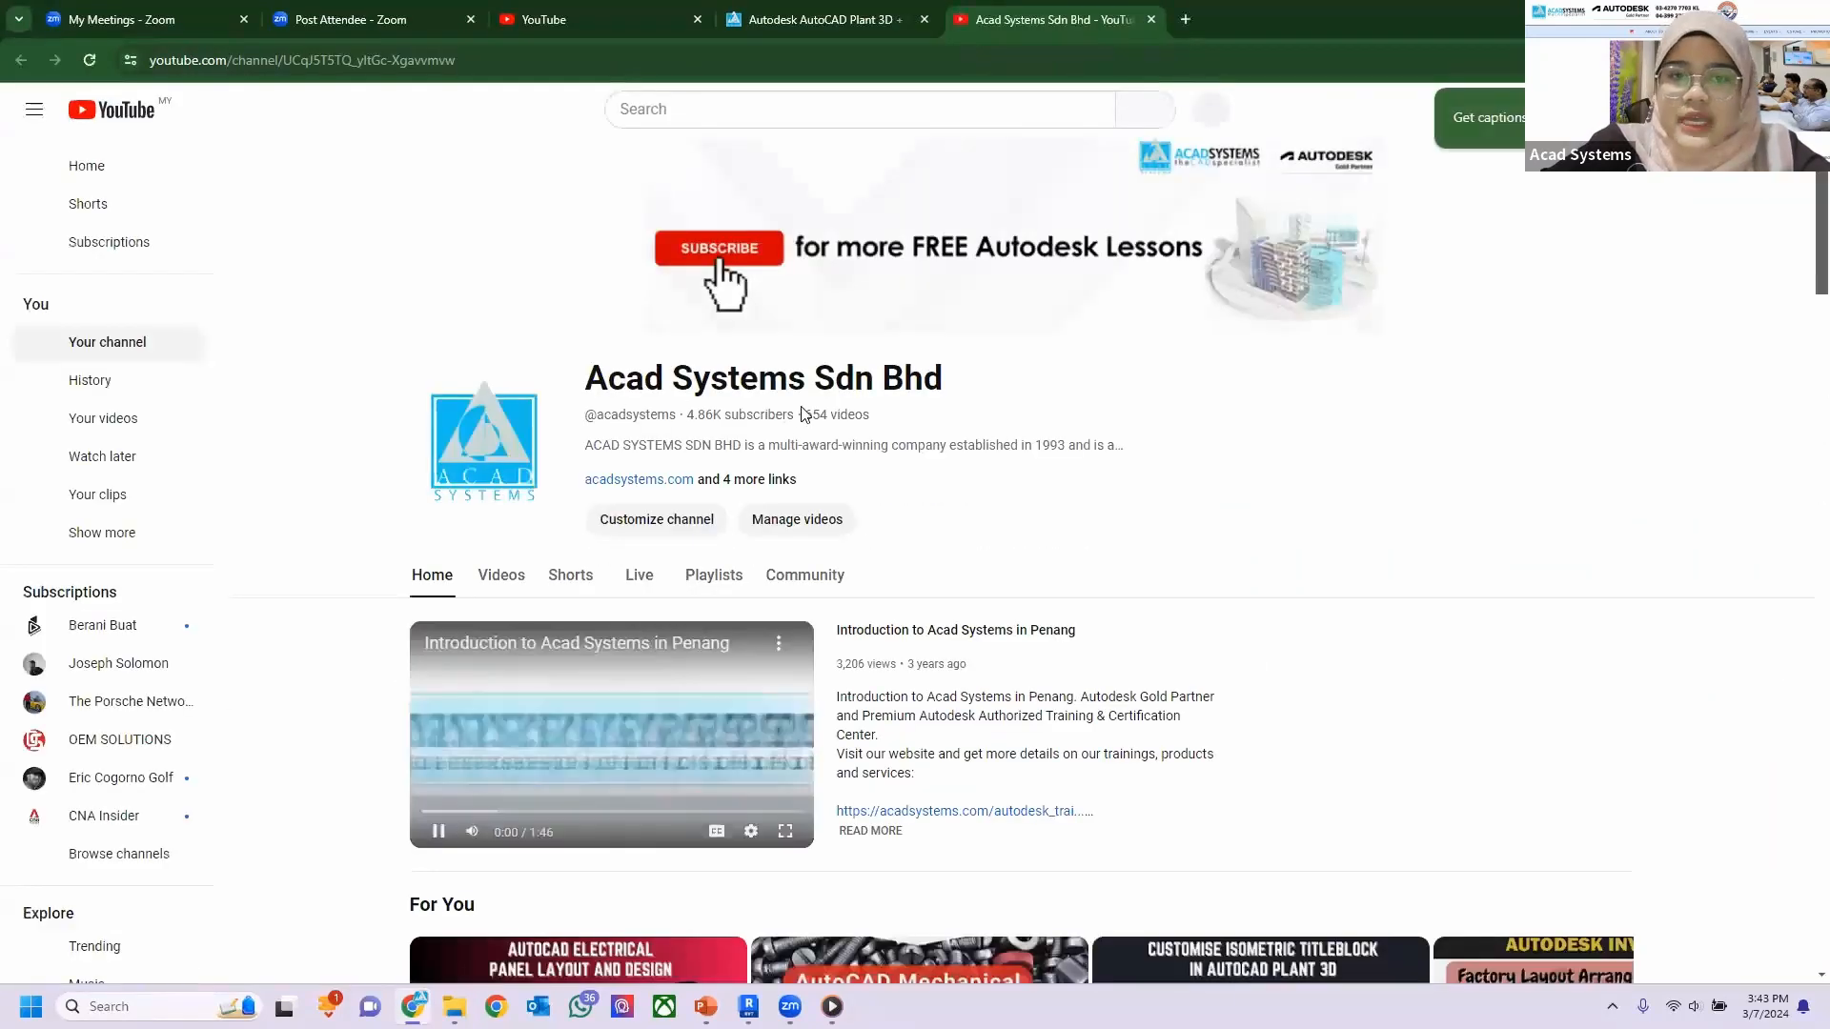
{"action": "left_click", "coordinate": [683, 777]}
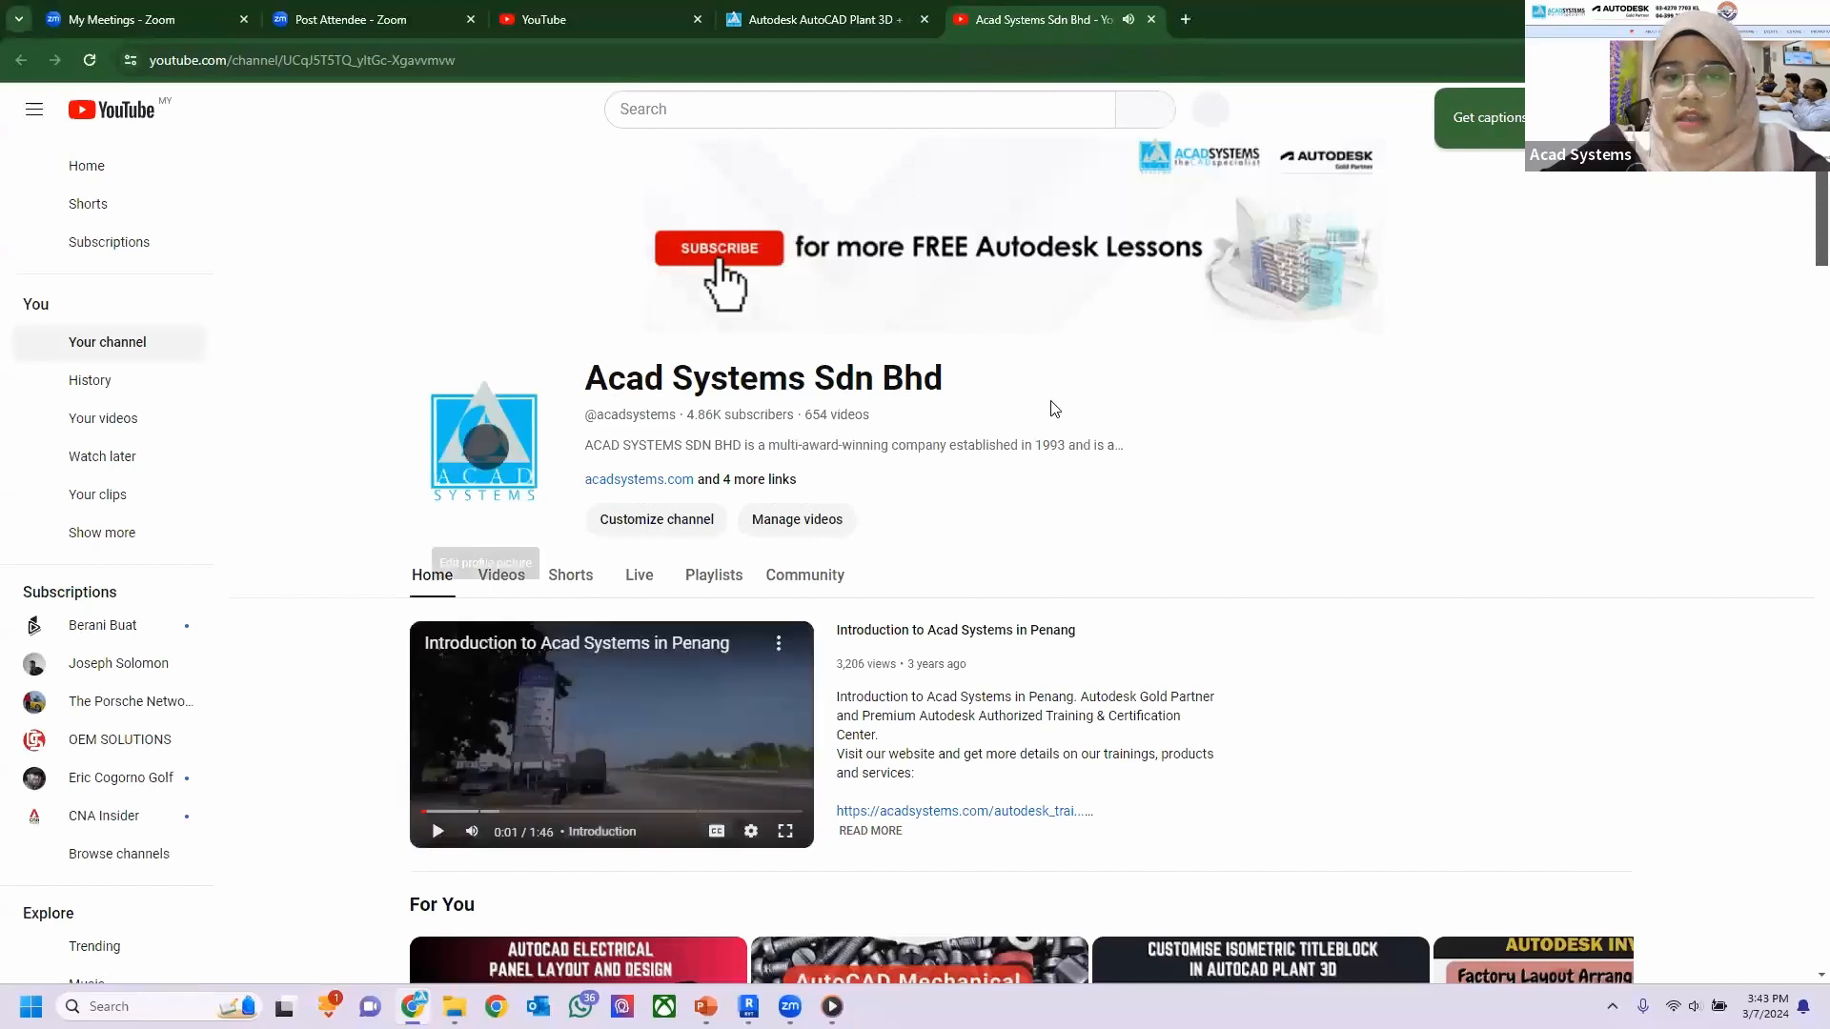
{"action": "left_click", "coordinate": [502, 575]}
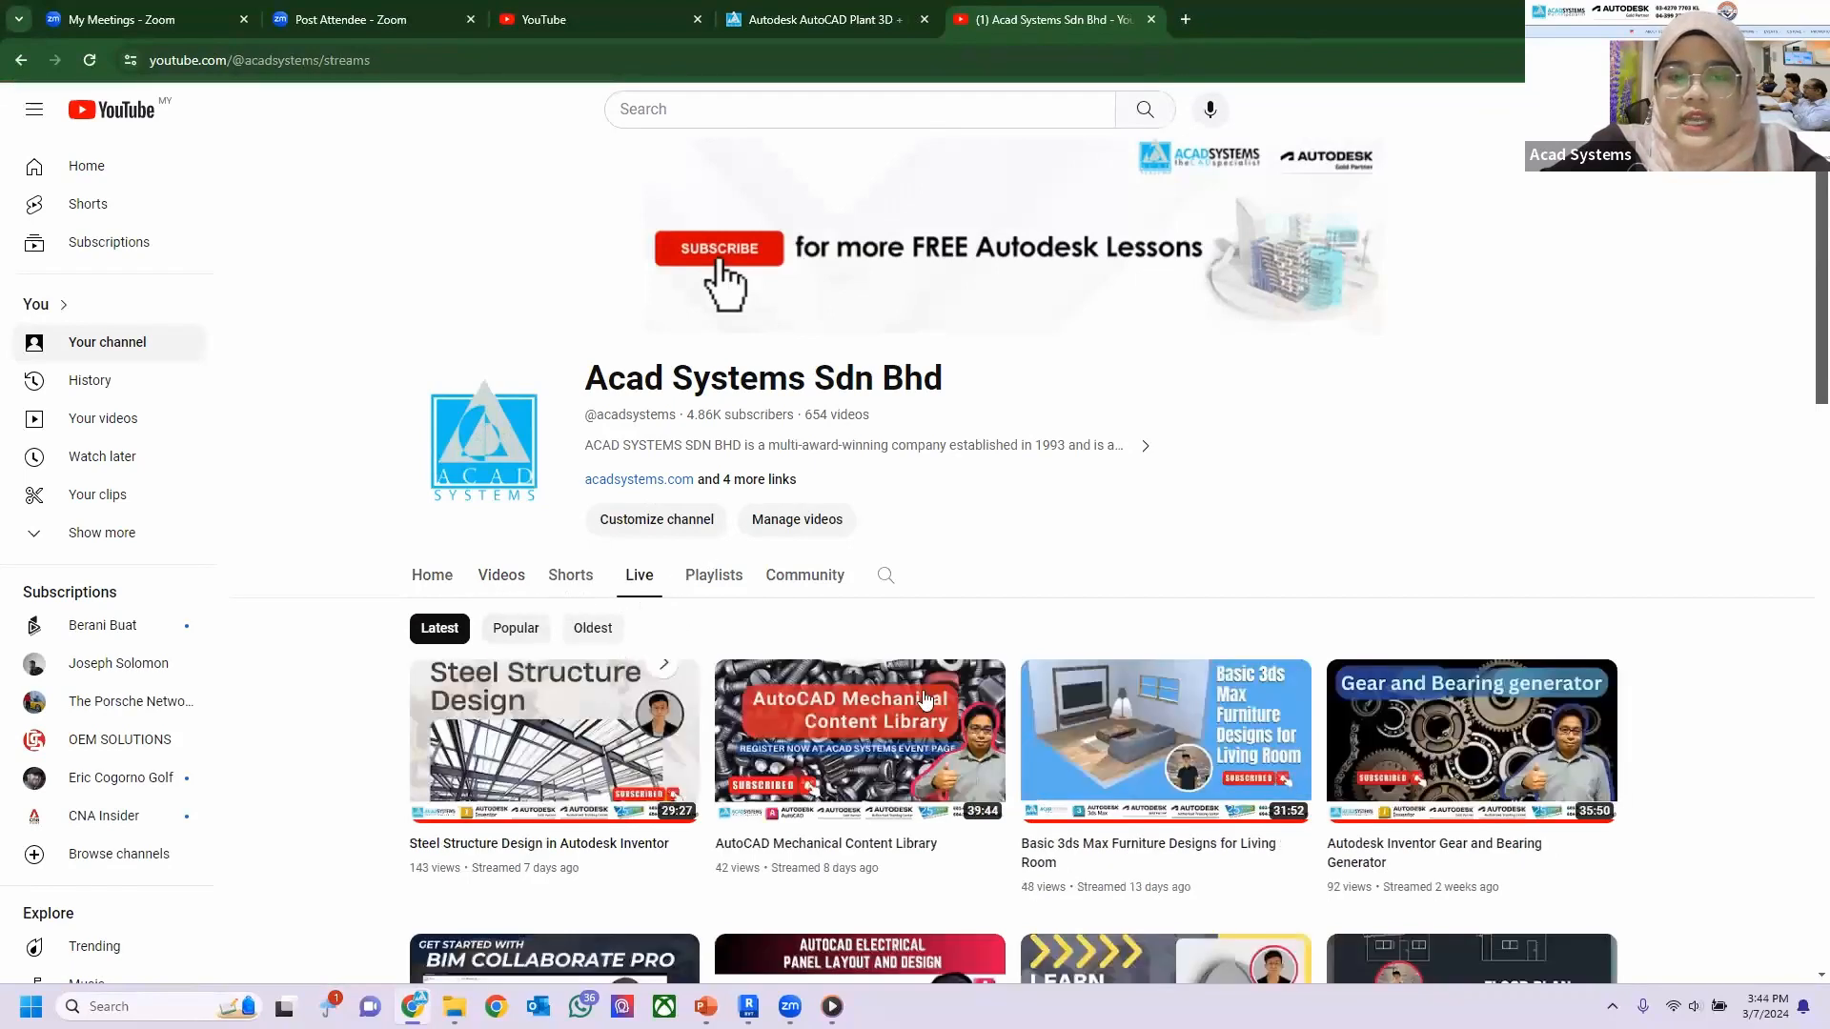
{"action": "scroll", "coordinate": [1066, 511], "scroll_direction": "down", "scroll_amount": 6}
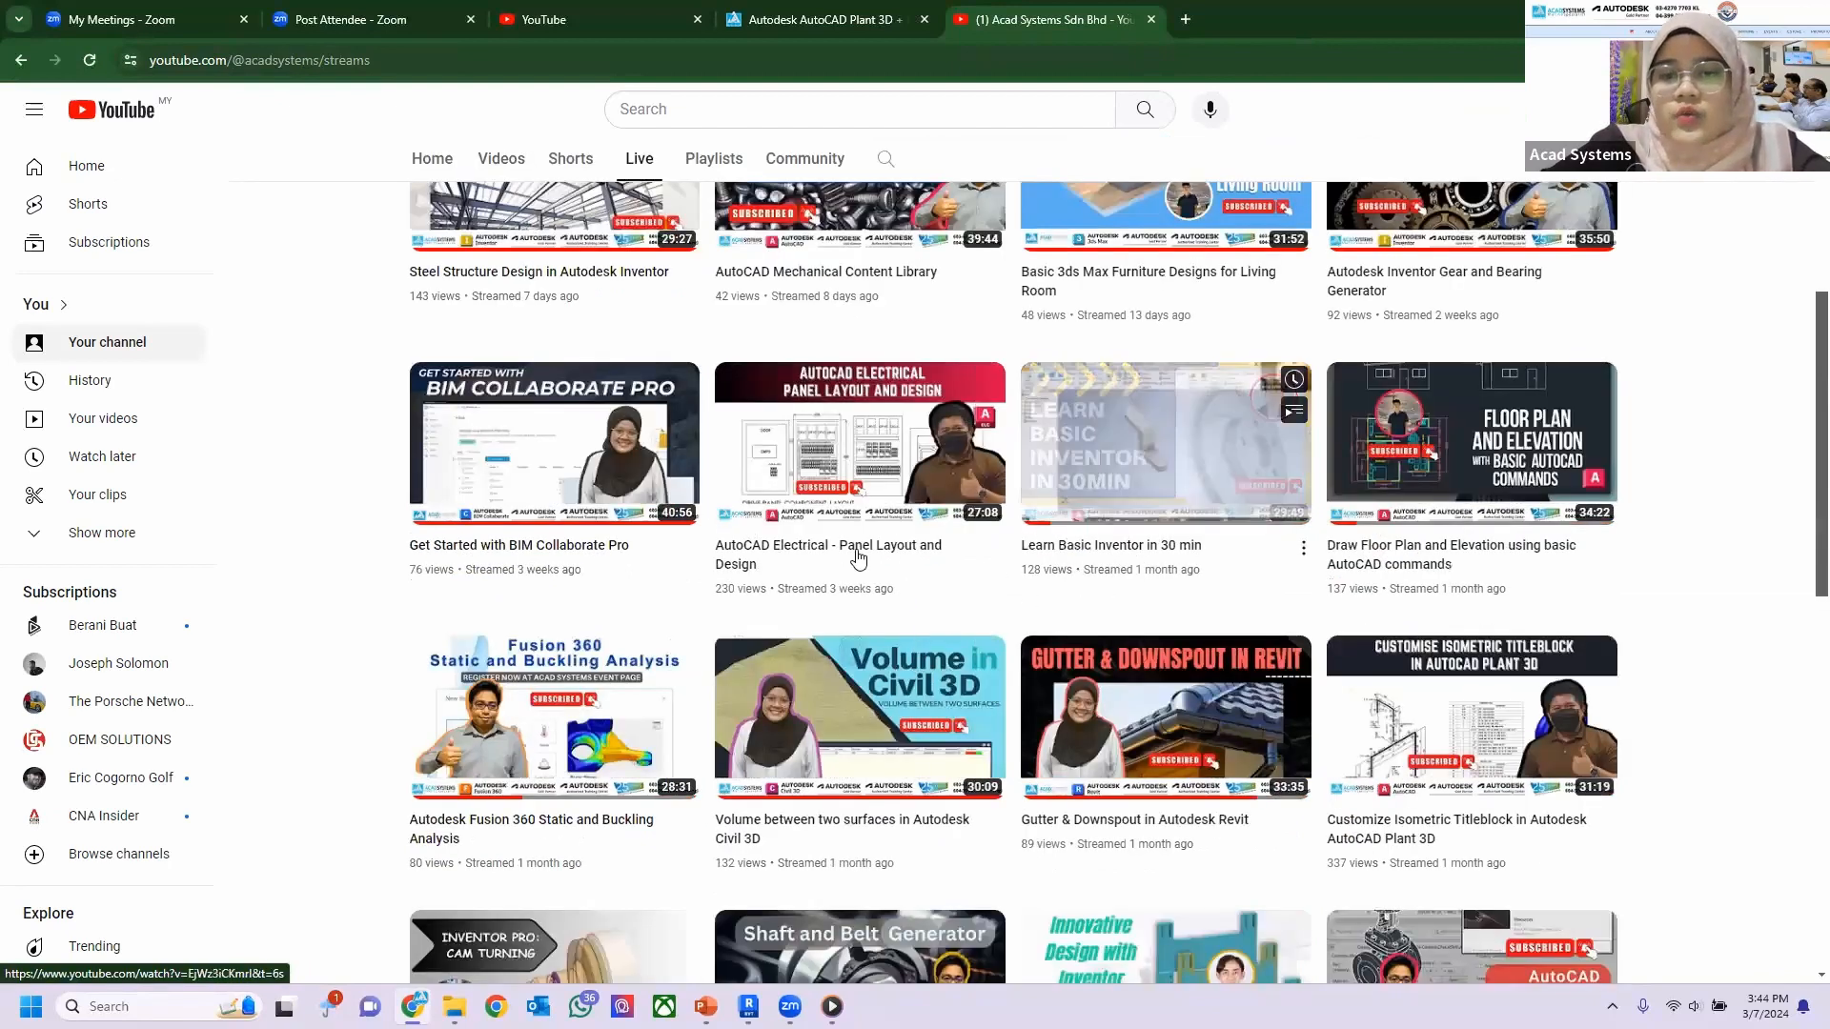
{"action": "scroll", "coordinate": [850, 529], "scroll_direction": "down", "scroll_amount": 1}
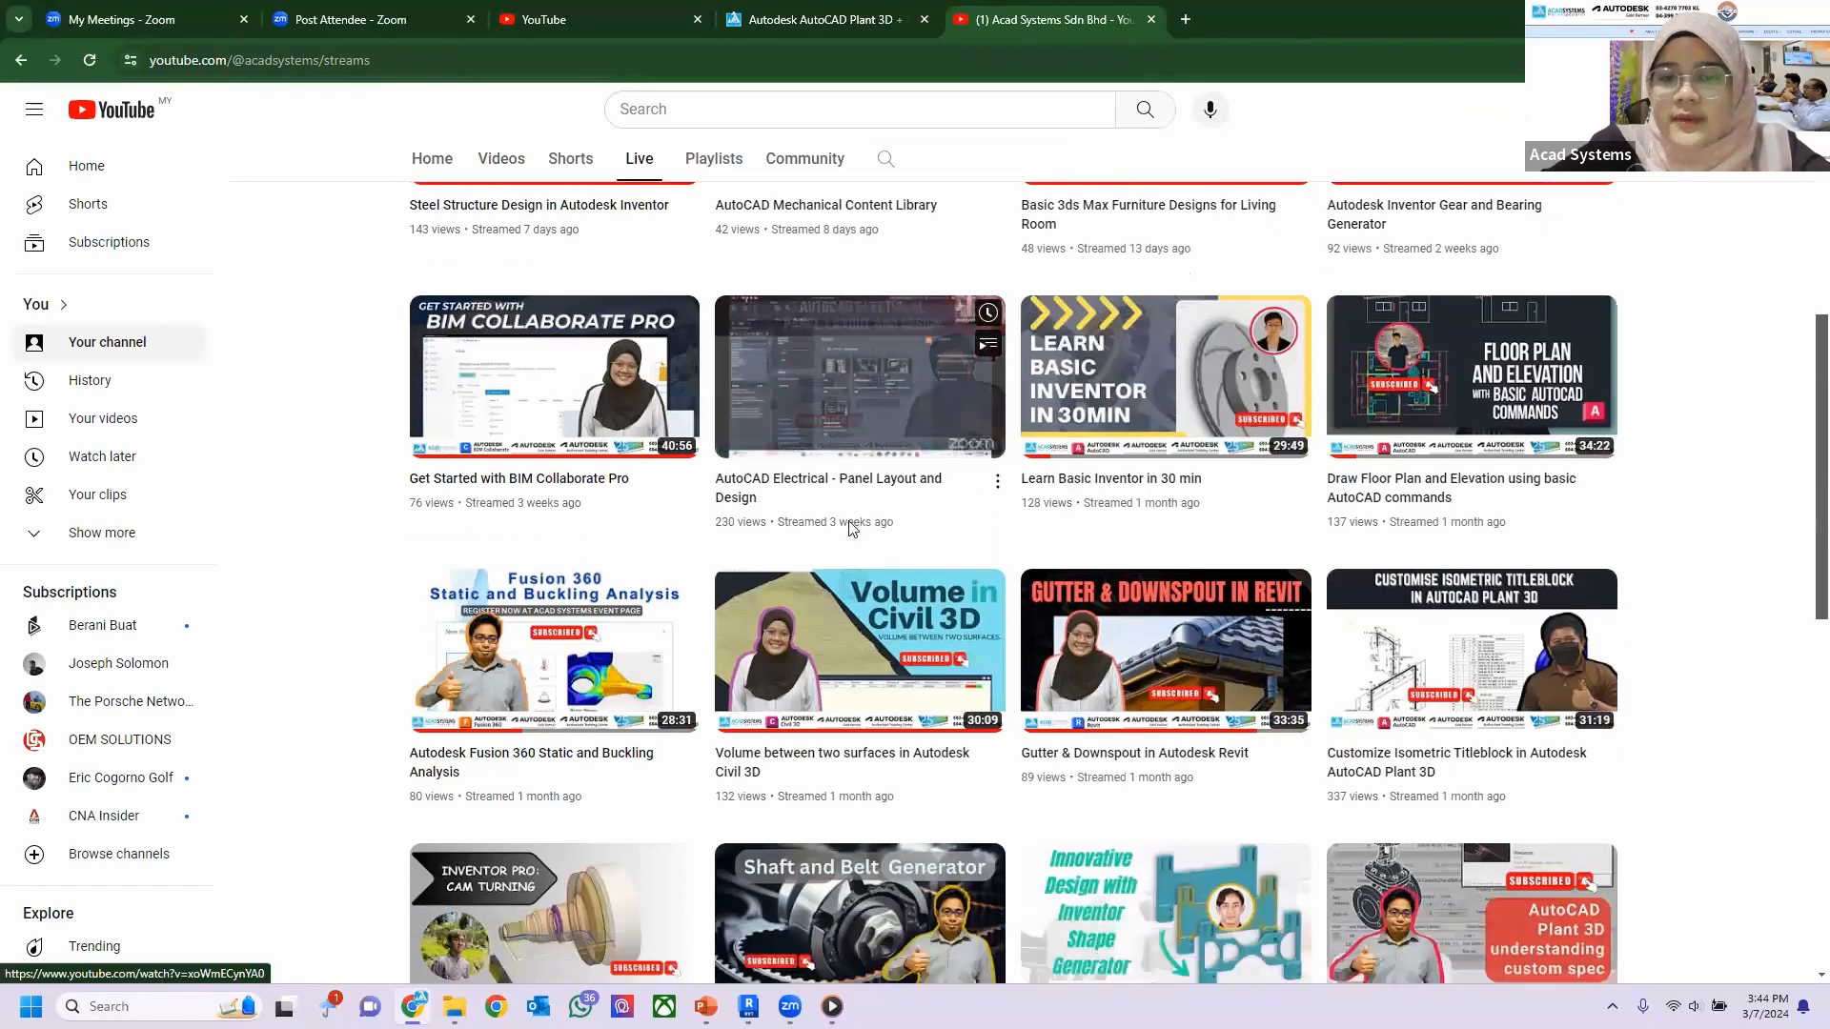
{"action": "scroll", "coordinate": [851, 529], "scroll_direction": "down", "scroll_amount": 7}
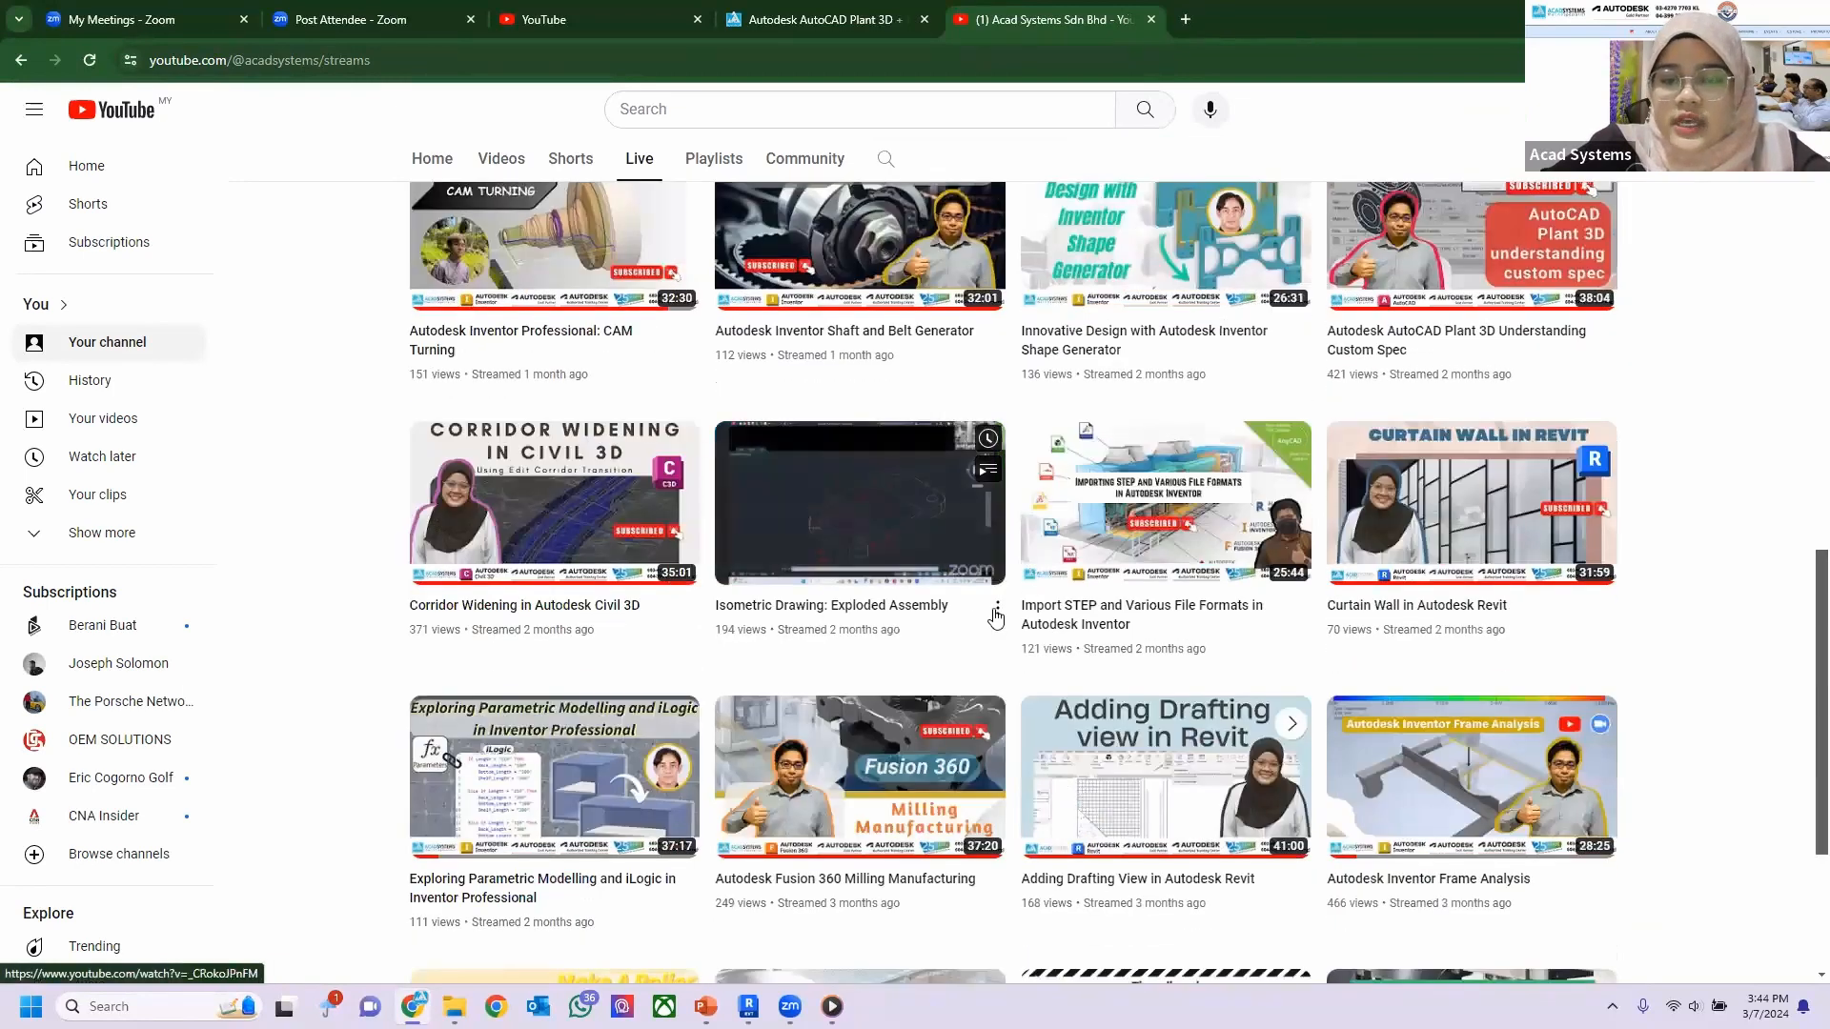
{"action": "scroll", "coordinate": [912, 578], "scroll_direction": "up", "scroll_amount": 8}
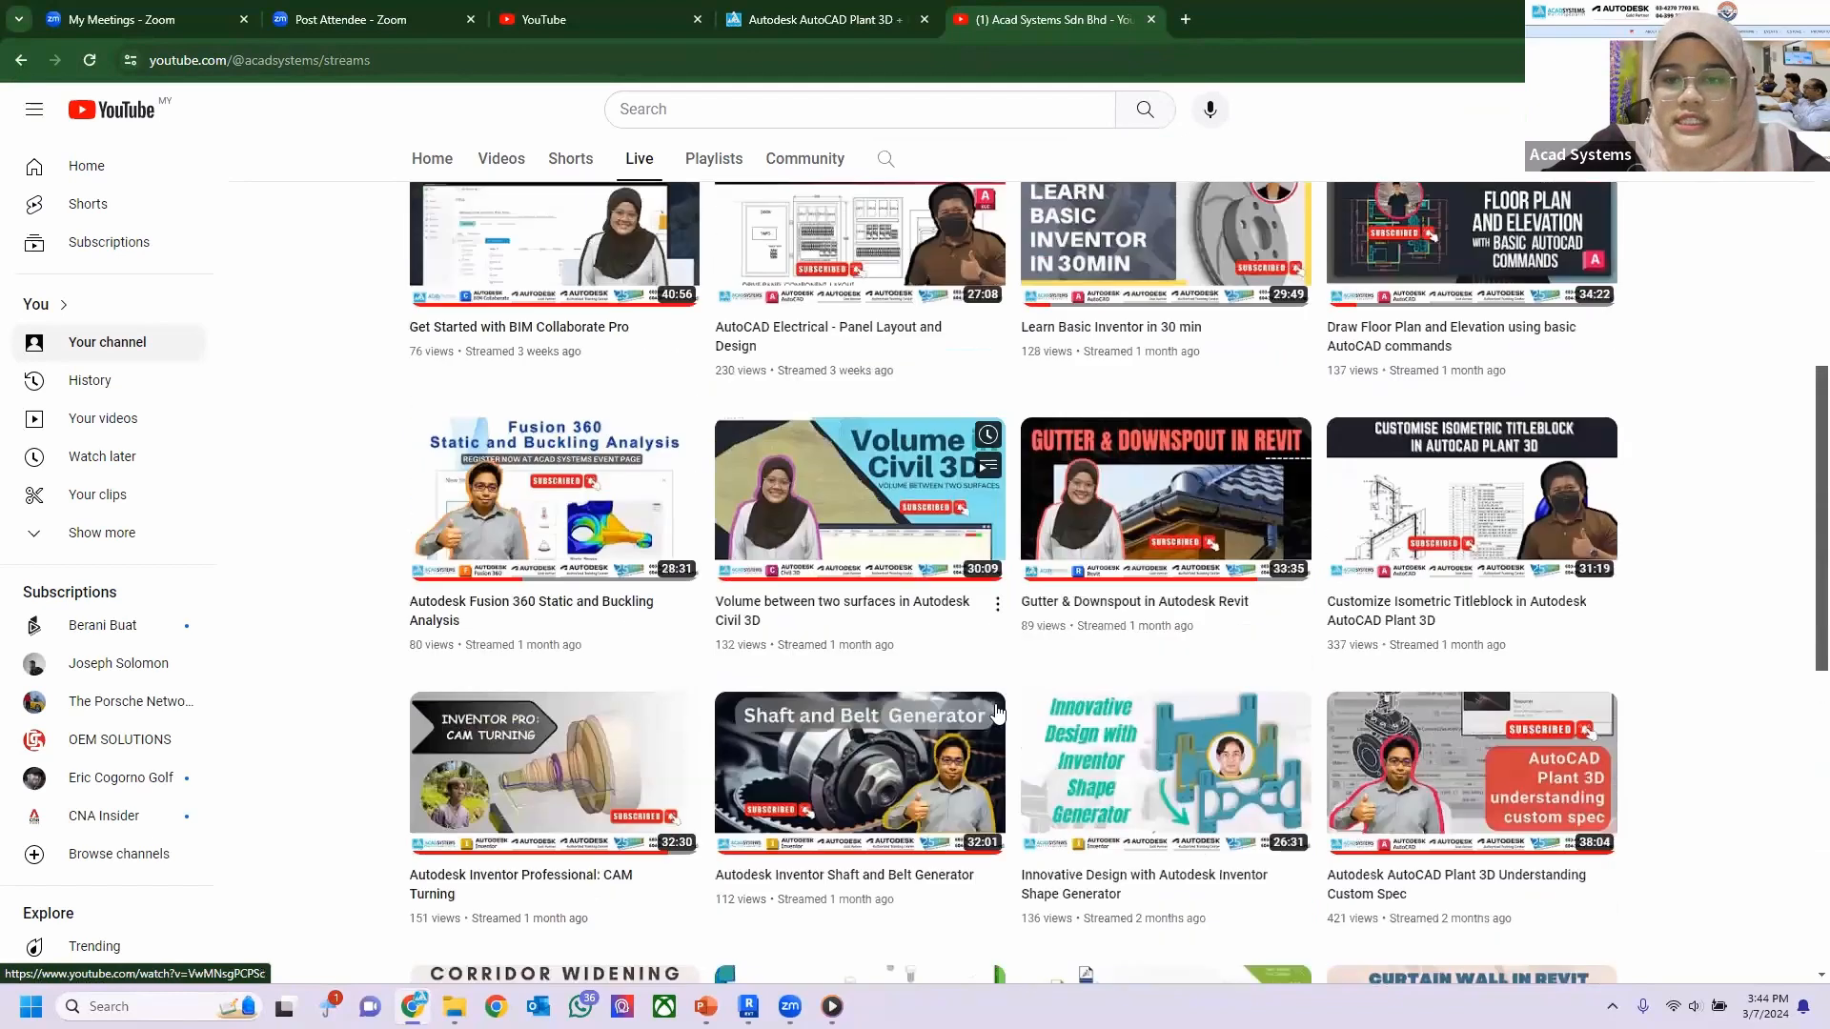